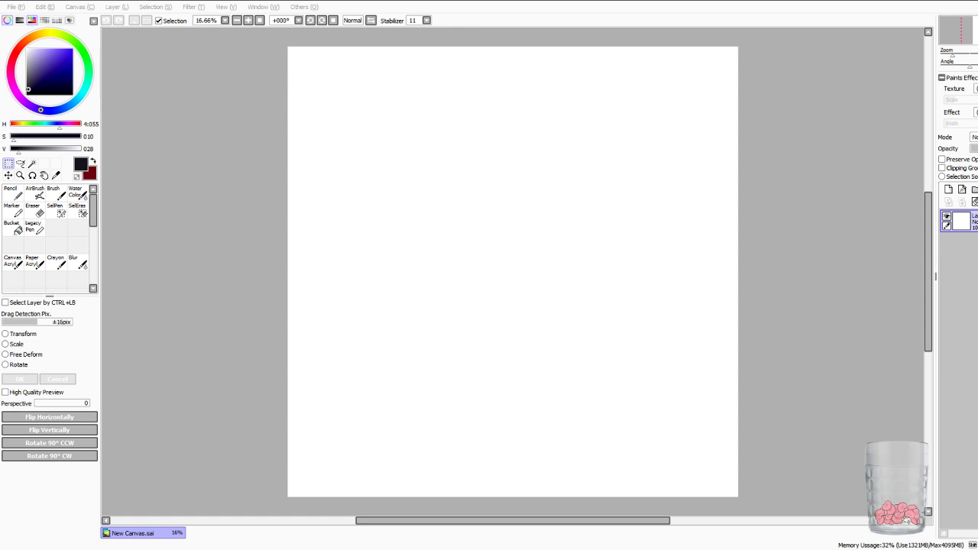
# Paint a few test strokes on the blank canvas with the Pencil at size 500.
pyautogui.hotkey('alt', 'Tab')
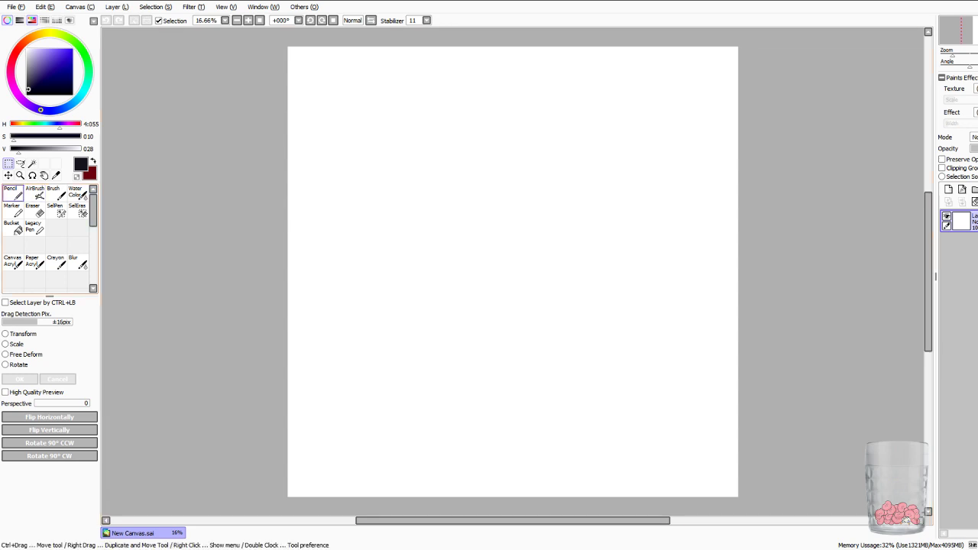
pyautogui.click(12, 191)
pyautogui.scroll(2, 513, 273)
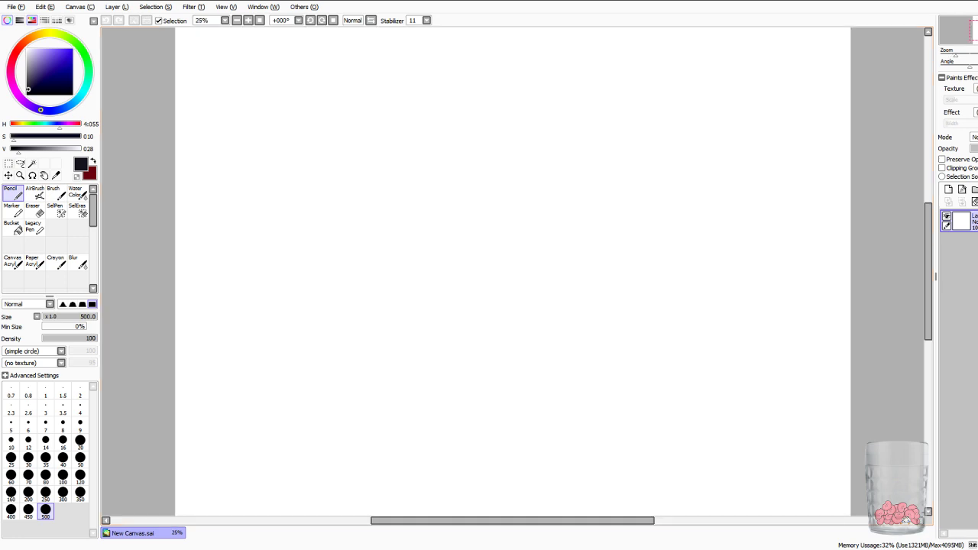
pyautogui.moveTo(363, 199)
pyautogui.mouseDown()
pyautogui.moveTo(377, 220)
pyautogui.moveTo(414, 239)
pyautogui.mouseUp()
pyautogui.moveTo(498, 251)
pyautogui.mouseDown()
pyautogui.moveTo(558, 208)
pyautogui.moveTo(566, 264)
pyautogui.mouseUp()
pyautogui.moveTo(561, 272)
pyautogui.mouseDown()
pyautogui.moveTo(570, 314)
pyautogui.moveTo(596, 353)
pyautogui.mouseUp()
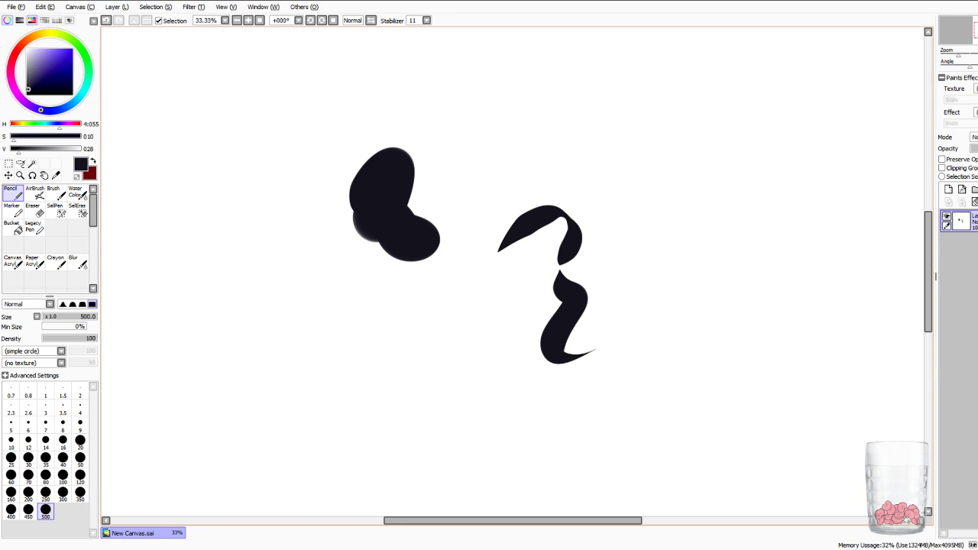
# Set the Pencil size to 20 and undo the test strokes.
pyautogui.click(81, 440)
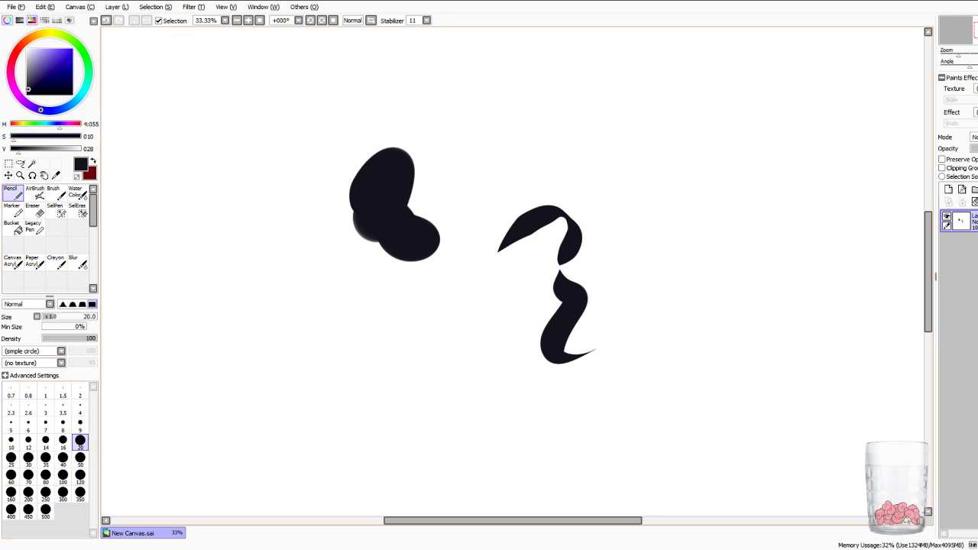
pyautogui.scroll(-2, 512, 272)
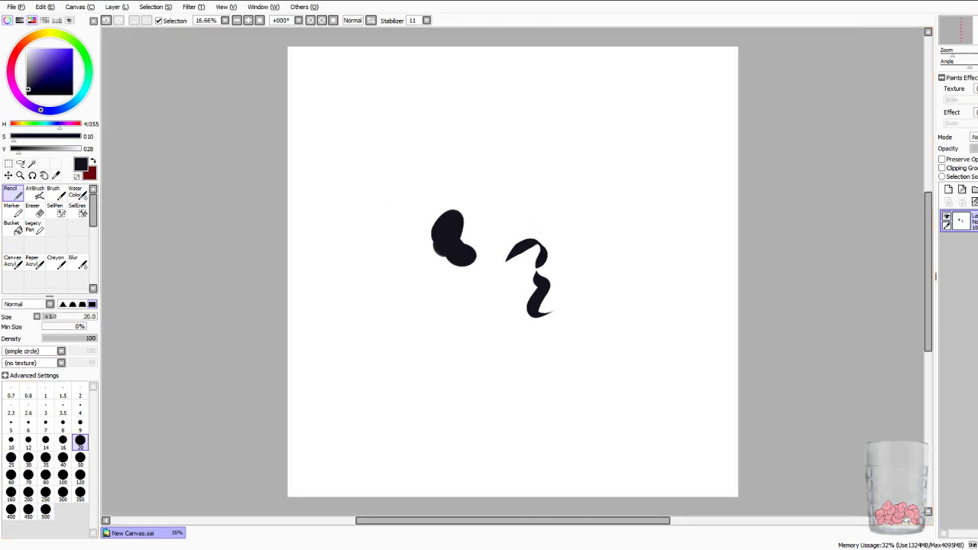
pyautogui.hotkey('ctrl', 'z')
pyautogui.hotkey('ctrl', 'z')
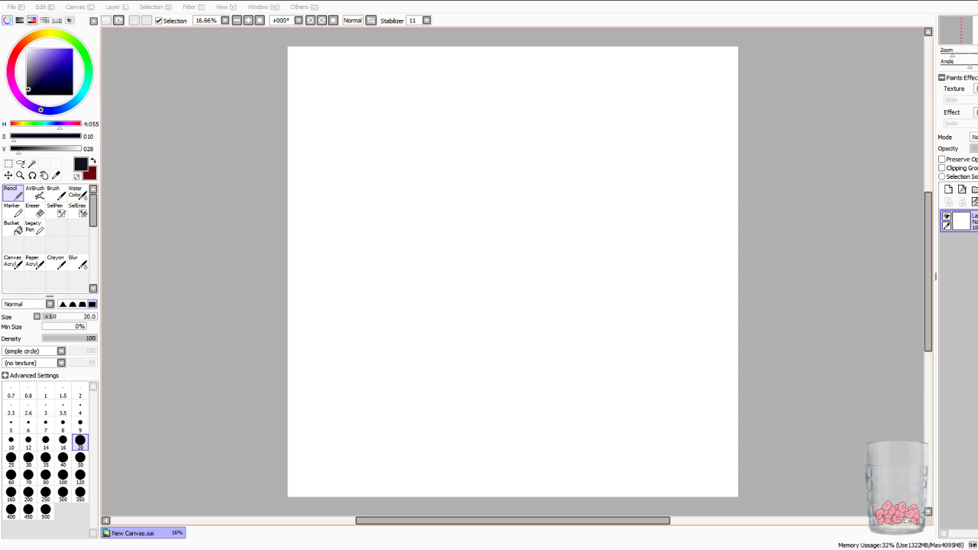
# Sketch the bird's large rounded beak near the canvas centre and the forehead curve rising above it.
pyautogui.moveTo(405, 345); pyautogui.dragTo(422, 286)
pyautogui.moveTo(405, 328); pyautogui.dragTo(438, 280)
pyautogui.moveTo(400, 349); pyautogui.dragTo(428, 291)
pyautogui.moveTo(418, 305)
pyautogui.mouseDown()
pyautogui.moveTo(452, 286)
pyautogui.moveTo(404, 347)
pyautogui.moveTo(418, 356)
pyautogui.mouseUp()
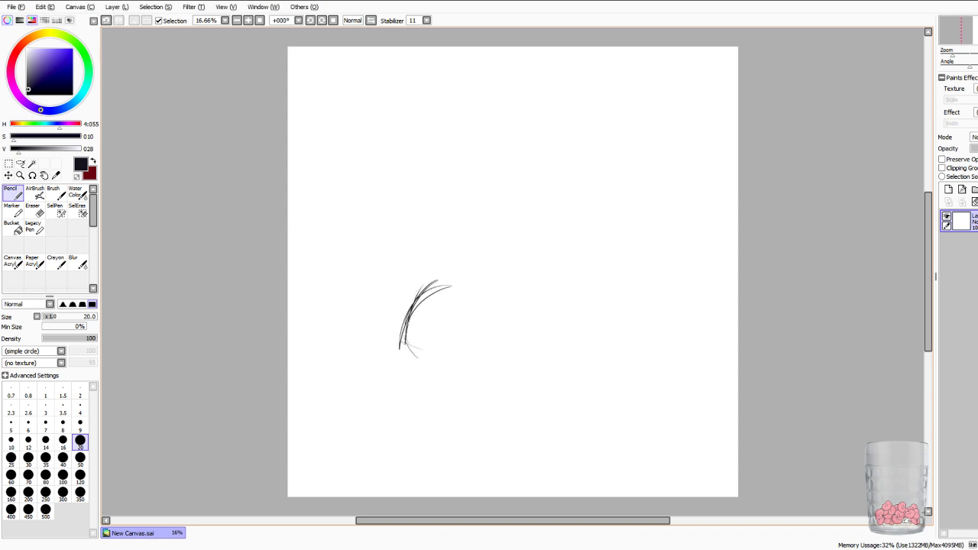
pyautogui.moveTo(375, 156)
pyautogui.mouseDown()
pyautogui.moveTo(438, 160)
pyautogui.moveTo(474, 186)
pyautogui.moveTo(489, 255)
pyautogui.moveTo(441, 274)
pyautogui.moveTo(492, 275)
pyautogui.mouseUp()
pyautogui.moveTo(408, 322); pyautogui.dragTo(418, 361)
pyautogui.moveTo(405, 348); pyautogui.dragTo(428, 373)
pyautogui.moveTo(406, 358)
pyautogui.mouseDown()
pyautogui.moveTo(451, 384)
pyautogui.moveTo(466, 369)
pyautogui.moveTo(506, 393)
pyautogui.mouseUp()
pyautogui.moveTo(501, 278); pyautogui.dragTo(534, 327)
pyautogui.moveTo(503, 295)
pyautogui.mouseDown()
pyautogui.moveTo(526, 350)
pyautogui.moveTo(515, 395)
pyautogui.moveTo(526, 356)
pyautogui.mouseUp()
# Sketch the spiky crest feathers on the bird's head, a pointed forehead tuft and the round eye.
pyautogui.moveTo(404, 142)
pyautogui.mouseDown()
pyautogui.moveTo(348, 137)
pyautogui.moveTo(333, 63)
pyautogui.moveTo(313, 148)
pyautogui.mouseUp()
pyautogui.moveTo(325, 76)
pyautogui.mouseDown()
pyautogui.moveTo(310, 157)
pyautogui.moveTo(383, 141)
pyautogui.moveTo(370, 89)
pyautogui.mouseUp()
pyautogui.moveTo(382, 81); pyautogui.dragTo(415, 155)
pyautogui.moveTo(386, 111); pyautogui.dragTo(418, 150)
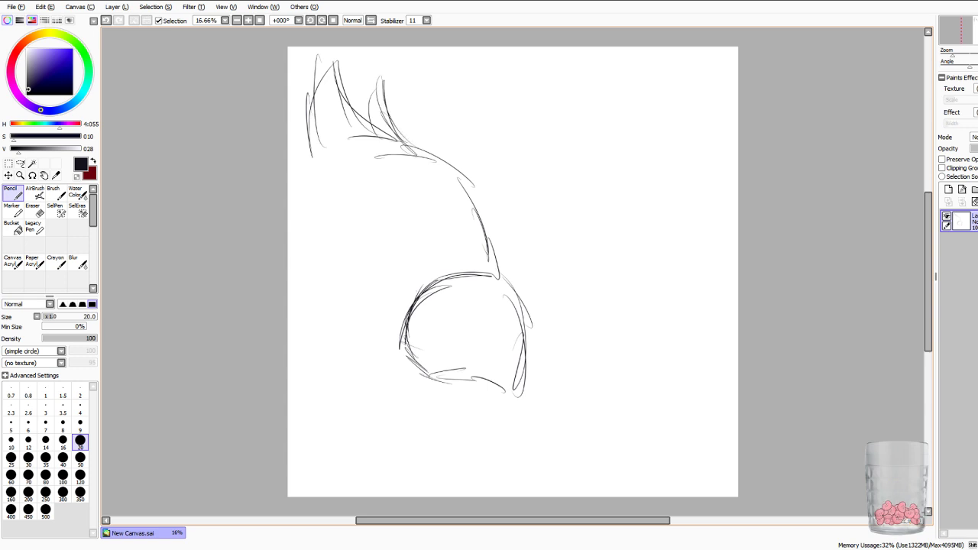
pyautogui.moveTo(468, 197)
pyautogui.mouseDown()
pyautogui.moveTo(472, 162)
pyautogui.moveTo(503, 248)
pyautogui.moveTo(493, 277)
pyautogui.mouseUp()
pyautogui.moveTo(353, 238)
pyautogui.mouseDown()
pyautogui.moveTo(346, 242)
pyautogui.moveTo(360, 233)
pyautogui.moveTo(387, 263)
pyautogui.moveTo(385, 249)
pyautogui.moveTo(391, 268)
pyautogui.moveTo(387, 248)
pyautogui.moveTo(382, 275)
pyautogui.moveTo(349, 239)
pyautogui.moveTo(385, 241)
pyautogui.moveTo(364, 271)
pyautogui.moveTo(384, 260)
pyautogui.moveTo(367, 268)
pyautogui.mouseUp()
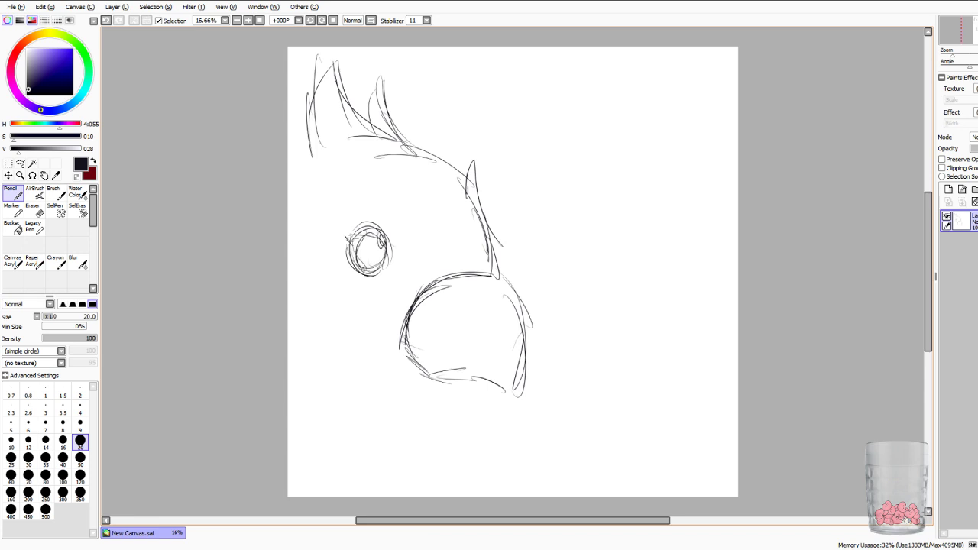
pyautogui.moveTo(302, 109)
pyautogui.mouseDown()
pyautogui.moveTo(310, 142)
pyautogui.moveTo(299, 161)
pyautogui.mouseUp()
# Add short strokes and a neck line under the beak, and erase the neck line with the Eraser at size 35.
pyautogui.moveTo(472, 385)
pyautogui.mouseDown()
pyautogui.moveTo(421, 417)
pyautogui.moveTo(409, 444)
pyautogui.mouseUp()
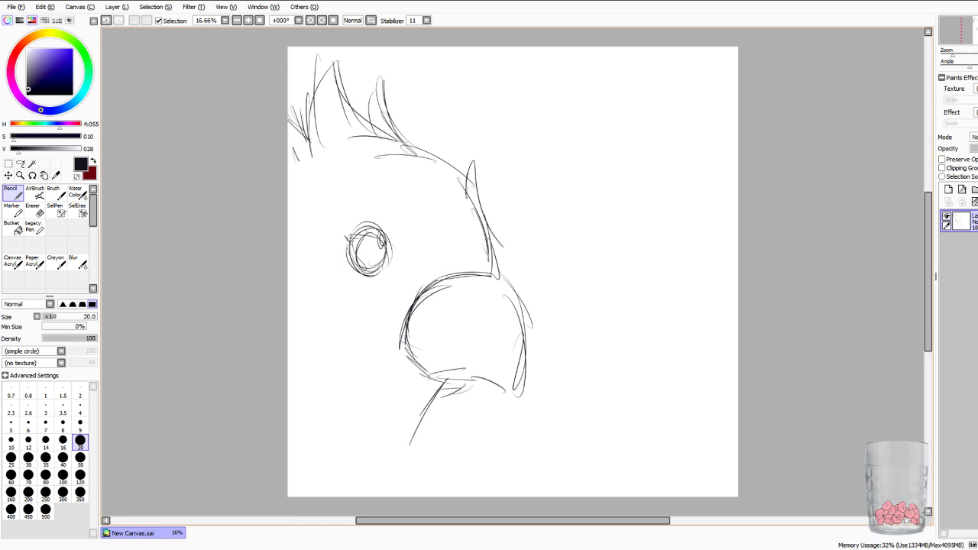
pyautogui.click(35, 209)
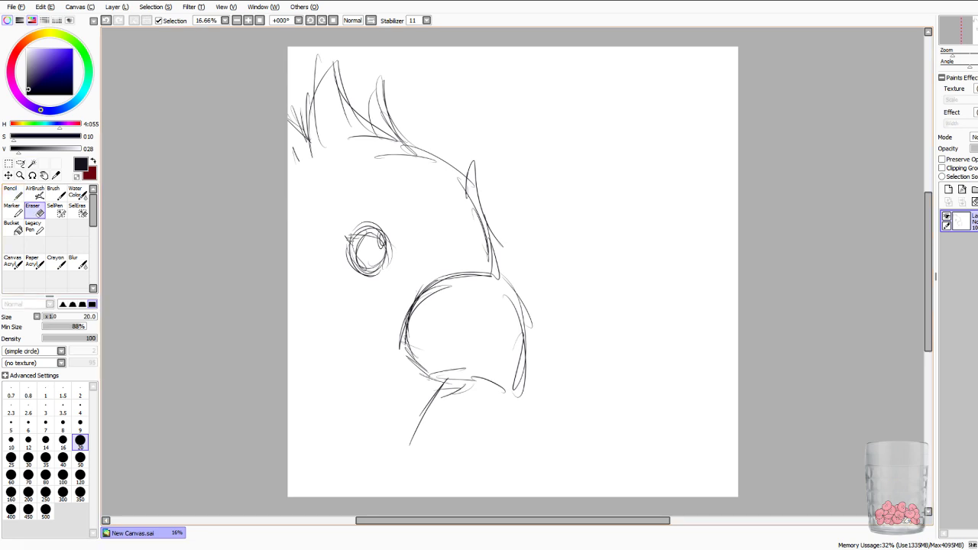
pyautogui.click(45, 457)
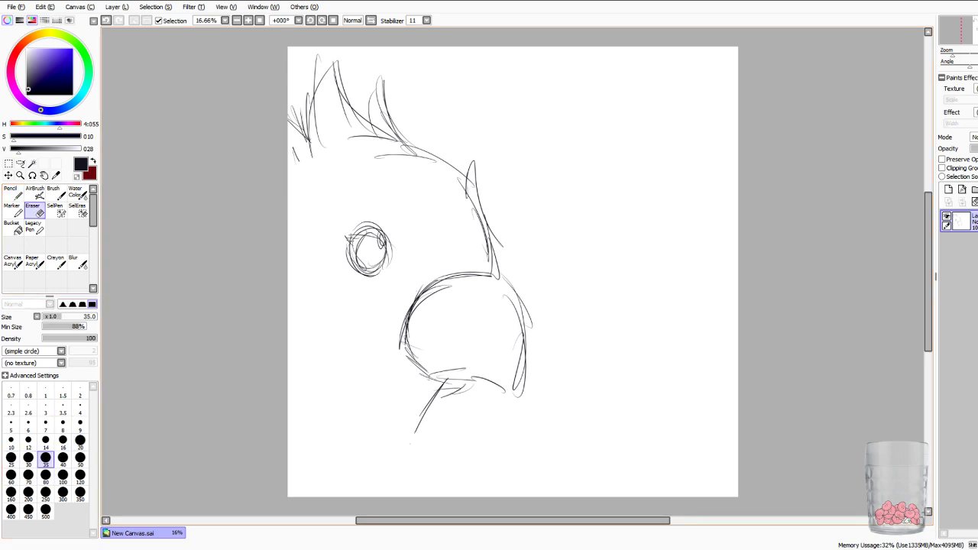
pyautogui.moveTo(440, 387); pyautogui.dragTo(419, 425)
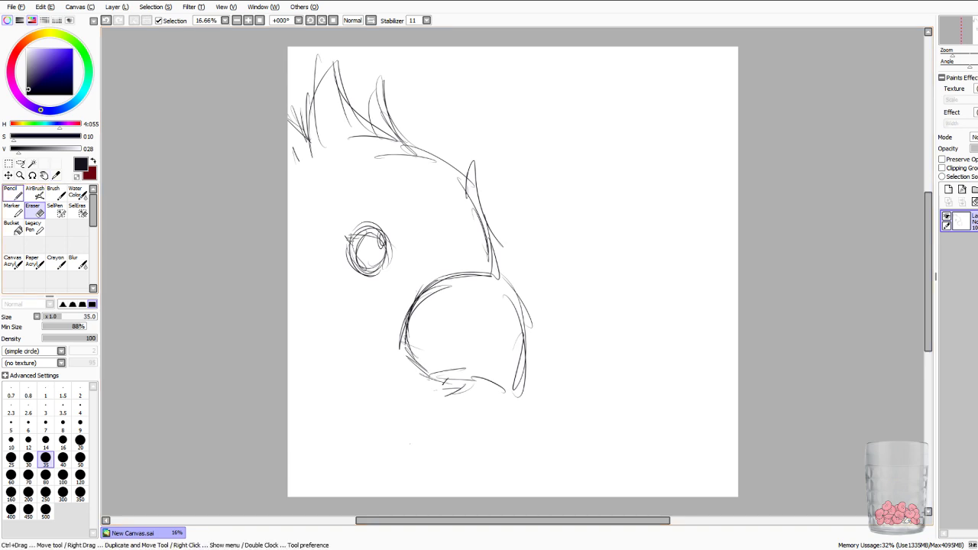
# Sketch ruffled feathers below the bird's cheek and the back of the neck with the Pencil at size 20.
pyautogui.click(12, 193)
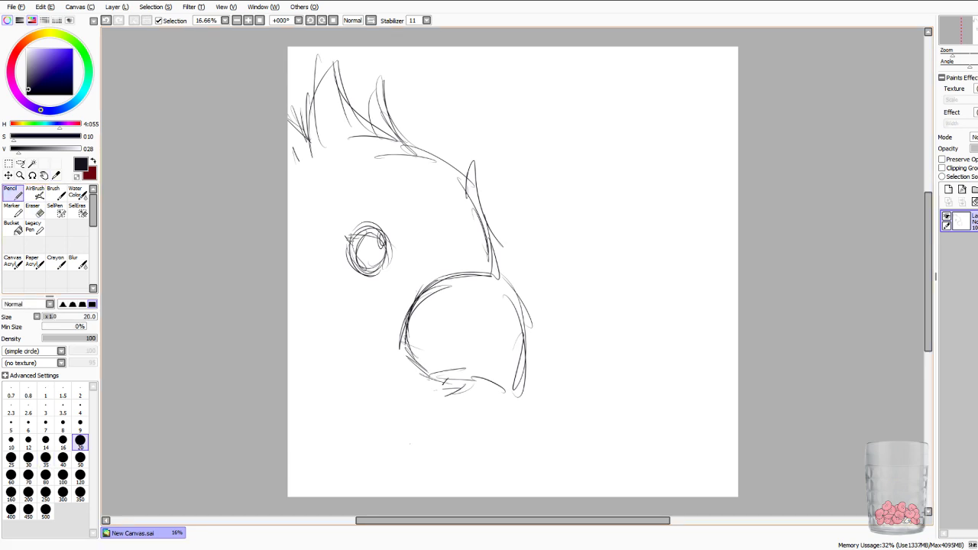
pyautogui.moveTo(290, 358)
pyautogui.mouseDown()
pyautogui.moveTo(365, 378)
pyautogui.moveTo(310, 386)
pyautogui.moveTo(395, 386)
pyautogui.mouseUp()
pyautogui.moveTo(360, 390)
pyautogui.mouseDown()
pyautogui.moveTo(405, 394)
pyautogui.moveTo(334, 406)
pyautogui.mouseUp()
pyautogui.moveTo(334, 406)
pyautogui.mouseDown()
pyautogui.moveTo(415, 402)
pyautogui.moveTo(379, 404)
pyautogui.mouseUp()
pyautogui.moveTo(344, 371); pyautogui.dragTo(391, 394)
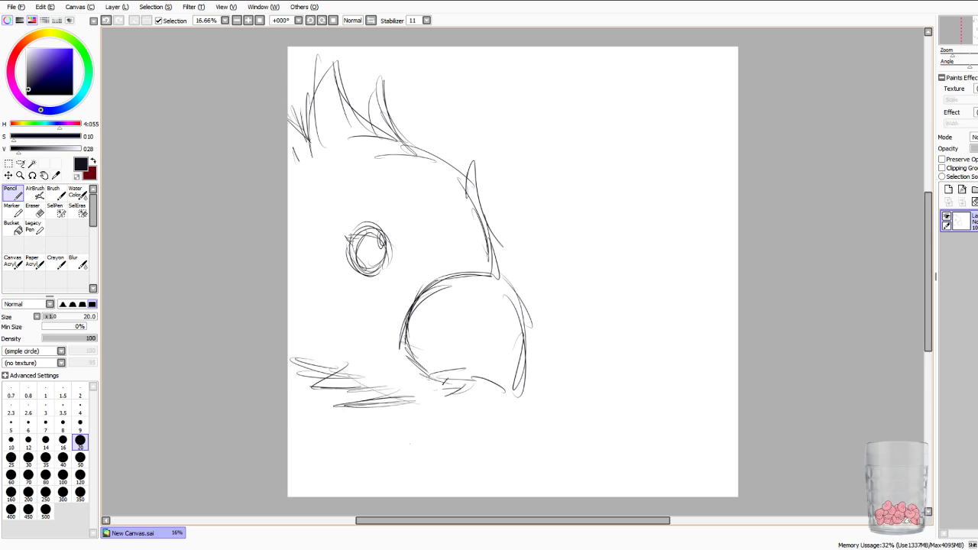
pyautogui.moveTo(315, 398); pyautogui.dragTo(313, 422)
pyautogui.moveTo(337, 387)
pyautogui.mouseDown()
pyautogui.moveTo(313, 430)
pyautogui.moveTo(311, 415)
pyautogui.moveTo(288, 445)
pyautogui.moveTo(288, 462)
pyautogui.mouseUp()
# Sketch the jagged feathers down the front of the neck, and mark the nostril and the beak's lower edge.
pyautogui.moveTo(439, 411)
pyautogui.mouseDown()
pyautogui.moveTo(437, 451)
pyautogui.moveTo(450, 455)
pyautogui.moveTo(416, 485)
pyautogui.mouseUp()
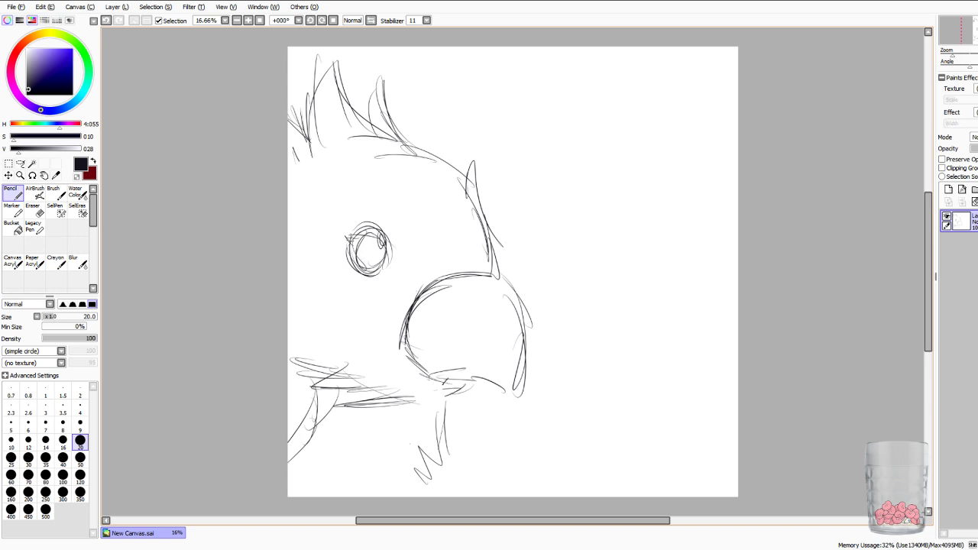
pyautogui.moveTo(449, 406)
pyautogui.mouseDown()
pyautogui.moveTo(451, 467)
pyautogui.moveTo(427, 484)
pyautogui.mouseUp()
pyautogui.moveTo(454, 305); pyautogui.dragTo(463, 310)
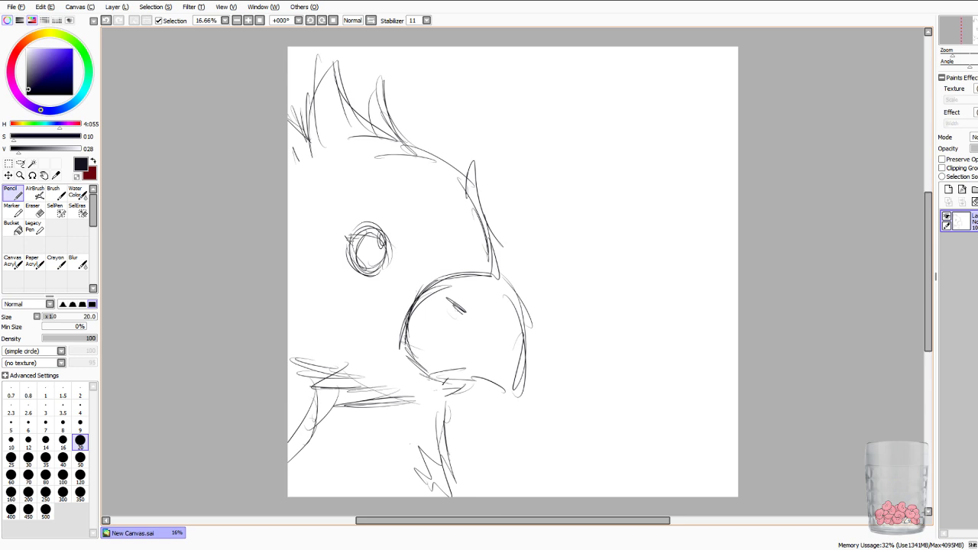
pyautogui.moveTo(437, 391); pyautogui.dragTo(504, 383)
# Sketch a bridle buckle between the eye and beak, with a strap curving over the top of the beak.
pyautogui.moveTo(354, 289)
pyautogui.mouseDown()
pyautogui.moveTo(382, 311)
pyautogui.moveTo(369, 328)
pyautogui.moveTo(382, 330)
pyautogui.mouseUp()
pyautogui.moveTo(361, 294); pyautogui.dragTo(387, 322)
pyautogui.moveTo(385, 322)
pyautogui.mouseDown()
pyautogui.moveTo(363, 326)
pyautogui.moveTo(347, 314)
pyautogui.moveTo(355, 297)
pyautogui.moveTo(377, 328)
pyautogui.moveTo(434, 290)
pyautogui.moveTo(512, 277)
pyautogui.mouseUp()
pyautogui.moveTo(412, 284); pyautogui.dragTo(512, 275)
pyautogui.moveTo(357, 293)
pyautogui.mouseDown()
pyautogui.moveTo(430, 275)
pyautogui.moveTo(505, 263)
pyautogui.mouseUp()
pyautogui.moveTo(428, 271); pyautogui.dragTo(506, 263)
pyautogui.moveTo(389, 278)
pyautogui.mouseDown()
pyautogui.moveTo(506, 266)
pyautogui.moveTo(504, 278)
pyautogui.mouseUp()
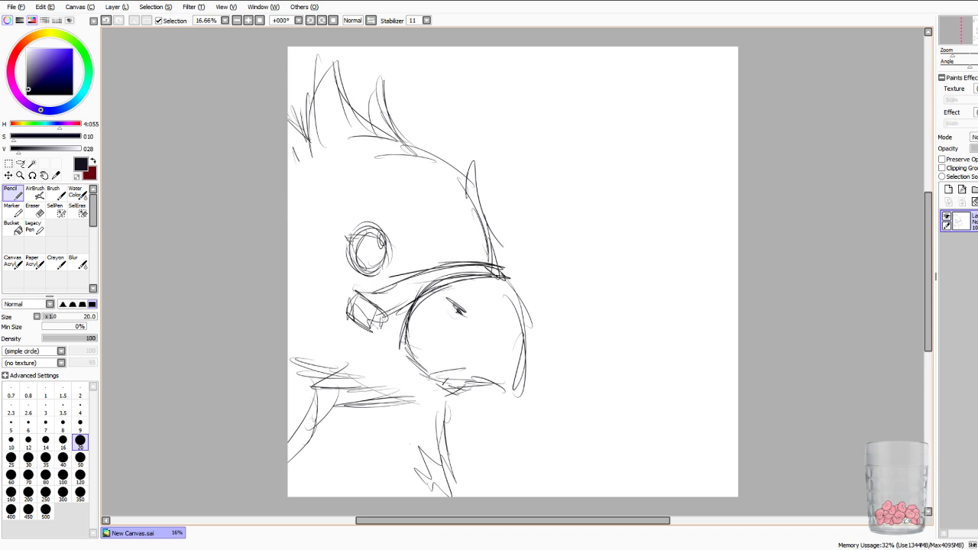
# Sketch the cheek strap behind the buckle and the head strap arching over the bird's eye to the forehead.
pyautogui.moveTo(318, 277); pyautogui.dragTo(339, 291)
pyautogui.moveTo(301, 265)
pyautogui.mouseDown()
pyautogui.moveTo(350, 299)
pyautogui.moveTo(341, 290)
pyautogui.mouseUp()
pyautogui.moveTo(313, 237); pyautogui.dragTo(305, 264)
pyautogui.moveTo(365, 202); pyautogui.dragTo(328, 272)
pyautogui.moveTo(372, 178); pyautogui.dragTo(316, 256)
pyautogui.moveTo(309, 266)
pyautogui.mouseDown()
pyautogui.moveTo(311, 251)
pyautogui.moveTo(411, 170)
pyautogui.mouseUp()
pyautogui.moveTo(357, 189)
pyautogui.mouseDown()
pyautogui.moveTo(383, 168)
pyautogui.moveTo(463, 169)
pyautogui.mouseUp()
pyautogui.moveTo(319, 234)
pyautogui.mouseDown()
pyautogui.moveTo(457, 164)
pyautogui.moveTo(314, 261)
pyautogui.mouseUp()
pyautogui.moveTo(377, 155)
pyautogui.mouseDown()
pyautogui.moveTo(426, 154)
pyautogui.moveTo(303, 216)
pyautogui.mouseUp()
pyautogui.moveTo(346, 178); pyautogui.dragTo(291, 248)
pyautogui.moveTo(311, 216); pyautogui.dragTo(289, 249)
pyautogui.moveTo(305, 261)
pyautogui.mouseDown()
pyautogui.moveTo(288, 276)
pyautogui.moveTo(288, 295)
pyautogui.mouseUp()
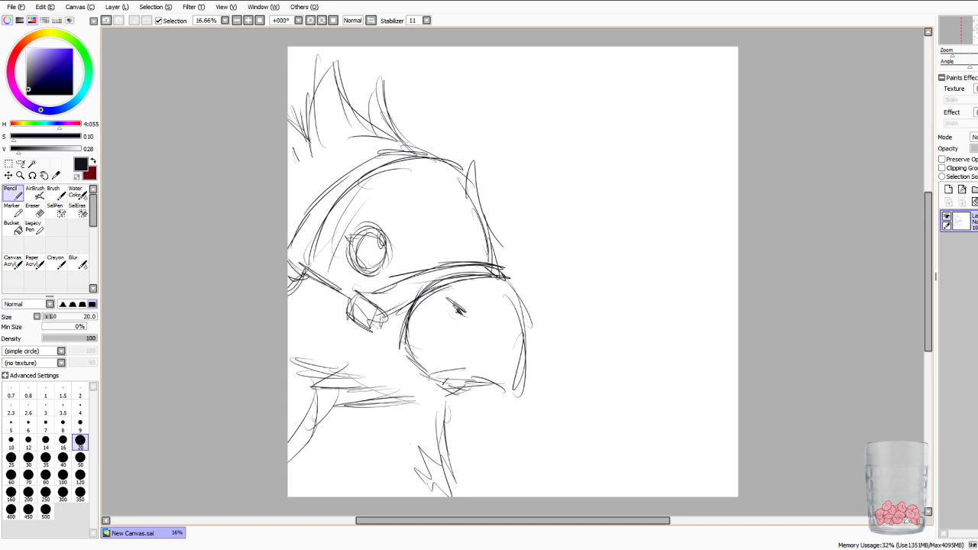
# Add the strap running down from the buckle, and reinforce the cheek strap and head strap lines.
pyautogui.moveTo(366, 330)
pyautogui.mouseDown()
pyautogui.moveTo(327, 369)
pyautogui.moveTo(321, 349)
pyautogui.moveTo(317, 368)
pyautogui.mouseUp()
pyautogui.moveTo(340, 330); pyautogui.dragTo(320, 356)
pyautogui.moveTo(309, 257)
pyautogui.mouseDown()
pyautogui.moveTo(348, 292)
pyautogui.moveTo(347, 304)
pyautogui.mouseUp()
pyautogui.moveTo(300, 283); pyautogui.dragTo(347, 304)
pyautogui.moveTo(312, 266)
pyautogui.mouseDown()
pyautogui.moveTo(329, 284)
pyautogui.moveTo(390, 273)
pyautogui.moveTo(383, 268)
pyautogui.mouseUp()
pyautogui.moveTo(382, 172); pyautogui.dragTo(444, 165)
pyautogui.moveTo(351, 187); pyautogui.dragTo(431, 164)
# Fill out the bird's crest with additional short feather strokes.
pyautogui.moveTo(328, 127); pyautogui.dragTo(312, 100)
pyautogui.moveTo(315, 101); pyautogui.dragTo(305, 72)
pyautogui.moveTo(303, 115); pyautogui.dragTo(297, 92)
pyautogui.moveTo(303, 145); pyautogui.dragTo(299, 95)
pyautogui.moveTo(322, 118); pyautogui.dragTo(299, 86)
pyautogui.moveTo(359, 118); pyautogui.dragTo(353, 93)
pyautogui.moveTo(376, 128); pyautogui.dragTo(355, 94)
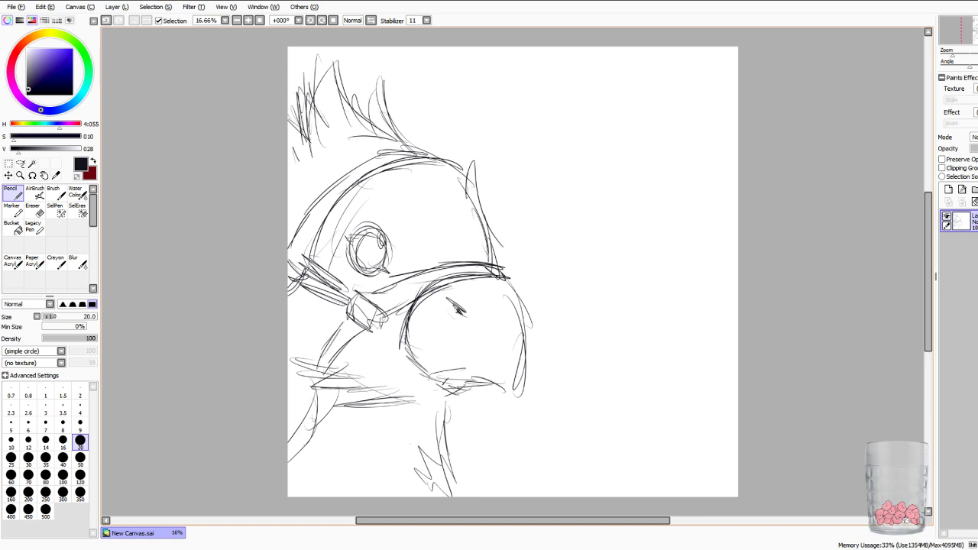
# Add feather strokes at the back of the bird's neck and a short brow mark above the eye.
pyautogui.moveTo(309, 372); pyautogui.dragTo(295, 433)
pyautogui.moveTo(300, 427); pyautogui.dragTo(289, 437)
pyautogui.moveTo(374, 205); pyautogui.dragTo(399, 220)
pyautogui.hotkey('ctrl', 'z')
pyautogui.moveTo(375, 204); pyautogui.dragTo(399, 220)
# Sketch the hooked tip of the beak and reinforce its lower corner near the throat.
pyautogui.moveTo(495, 385); pyautogui.dragTo(517, 405)
pyautogui.moveTo(496, 383); pyautogui.dragTo(514, 403)
pyautogui.moveTo(528, 334)
pyautogui.mouseDown()
pyautogui.moveTo(506, 409)
pyautogui.moveTo(513, 404)
pyautogui.mouseUp()
pyautogui.moveTo(429, 377); pyautogui.dragTo(445, 393)
pyautogui.moveTo(418, 373); pyautogui.dragTo(430, 388)
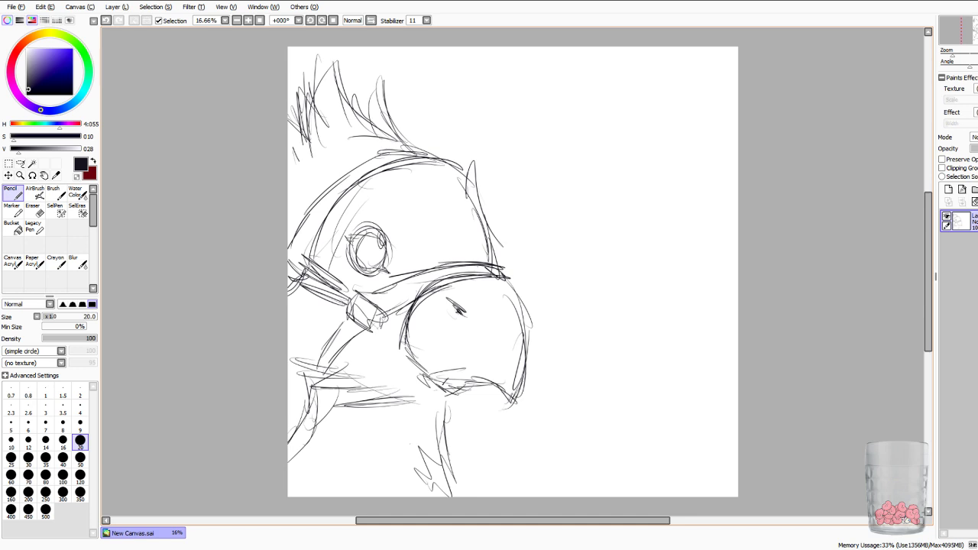
# Extend the bird's front neck line and sketch the side contour of a second character's face, low beside the bird.
pyautogui.moveTo(573, 326); pyautogui.dragTo(557, 371)
pyautogui.moveTo(449, 413); pyautogui.dragTo(463, 492)
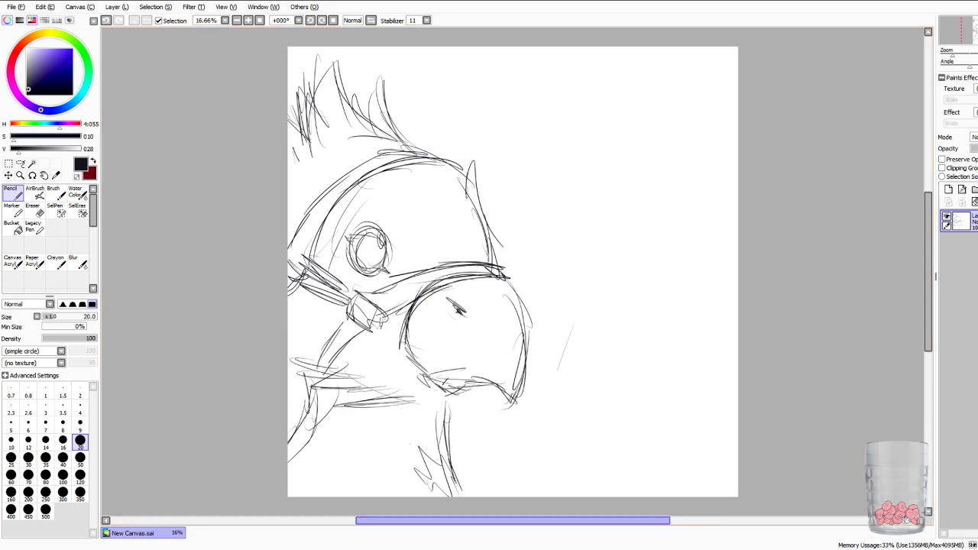
pyautogui.moveTo(611, 395); pyautogui.dragTo(590, 447)
pyautogui.moveTo(610, 394)
pyautogui.mouseDown()
pyautogui.moveTo(591, 450)
pyautogui.moveTo(595, 439)
pyautogui.mouseUp()
pyautogui.moveTo(606, 370)
pyautogui.mouseDown()
pyautogui.moveTo(590, 454)
pyautogui.moveTo(606, 496)
pyautogui.mouseUp()
pyautogui.moveTo(596, 437); pyautogui.dragTo(595, 488)
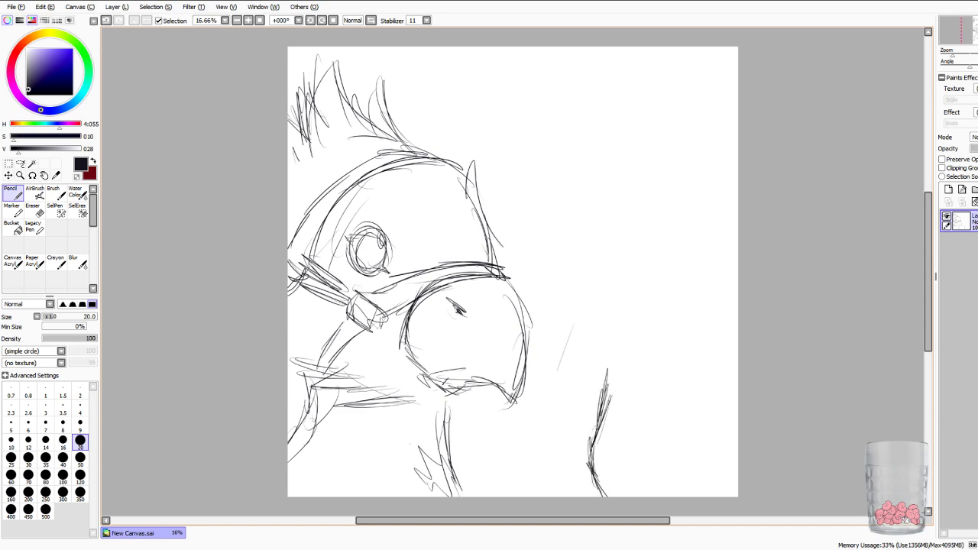
# Sketch the rounded top of the second character's head and an arm reaching toward the beak.
pyautogui.moveTo(619, 409)
pyautogui.mouseDown()
pyautogui.moveTo(640, 407)
pyautogui.moveTo(639, 423)
pyautogui.moveTo(635, 406)
pyautogui.moveTo(683, 346)
pyautogui.mouseUp()
pyautogui.moveTo(612, 381); pyautogui.dragTo(735, 377)
pyautogui.moveTo(604, 411); pyautogui.dragTo(739, 364)
pyautogui.moveTo(593, 393); pyautogui.dragTo(733, 383)
pyautogui.moveTo(547, 404); pyautogui.dragTo(584, 468)
pyautogui.moveTo(526, 382); pyautogui.dragTo(589, 484)
pyautogui.moveTo(492, 408); pyautogui.dragTo(535, 494)
# Sketch the far side of the character's face, both eyes with irises, and an open smiling mouth.
pyautogui.moveTo(728, 494); pyautogui.dragTo(711, 381)
pyautogui.moveTo(722, 456)
pyautogui.mouseDown()
pyautogui.moveTo(710, 369)
pyautogui.moveTo(713, 380)
pyautogui.mouseUp()
pyautogui.moveTo(619, 411)
pyautogui.mouseDown()
pyautogui.moveTo(613, 437)
pyautogui.moveTo(625, 437)
pyautogui.mouseUp()
pyautogui.moveTo(633, 420)
pyautogui.mouseDown()
pyautogui.moveTo(628, 433)
pyautogui.moveTo(692, 425)
pyautogui.moveTo(697, 452)
pyautogui.moveTo(685, 443)
pyautogui.moveTo(676, 455)
pyautogui.moveTo(694, 457)
pyautogui.mouseUp()
pyautogui.moveTo(629, 450)
pyautogui.mouseDown()
pyautogui.moveTo(656, 481)
pyautogui.moveTo(618, 486)
pyautogui.moveTo(623, 497)
pyautogui.moveTo(670, 491)
pyautogui.mouseUp()
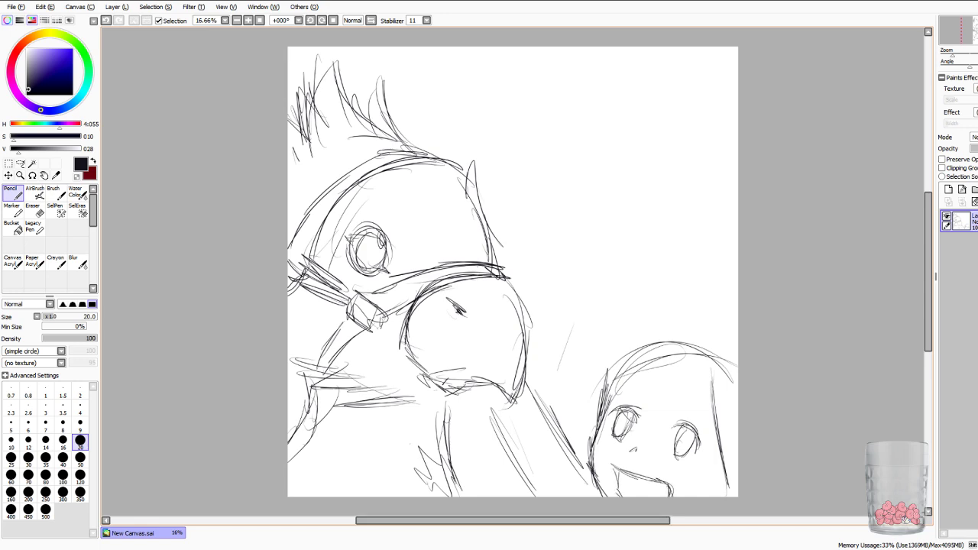
pyautogui.moveTo(617, 468)
pyautogui.mouseDown()
pyautogui.moveTo(614, 494)
pyautogui.moveTo(630, 475)
pyautogui.mouseUp()
pyautogui.moveTo(627, 410); pyautogui.dragTo(621, 426)
pyautogui.moveTo(689, 430)
pyautogui.mouseDown()
pyautogui.moveTo(679, 457)
pyautogui.moveTo(676, 432)
pyautogui.moveTo(694, 452)
pyautogui.mouseUp()
# Add short contour strokes on both sides of the character's jaw and a hair strand above the head.
pyautogui.moveTo(581, 471)
pyautogui.mouseDown()
pyautogui.moveTo(572, 497)
pyautogui.moveTo(581, 472)
pyautogui.mouseUp()
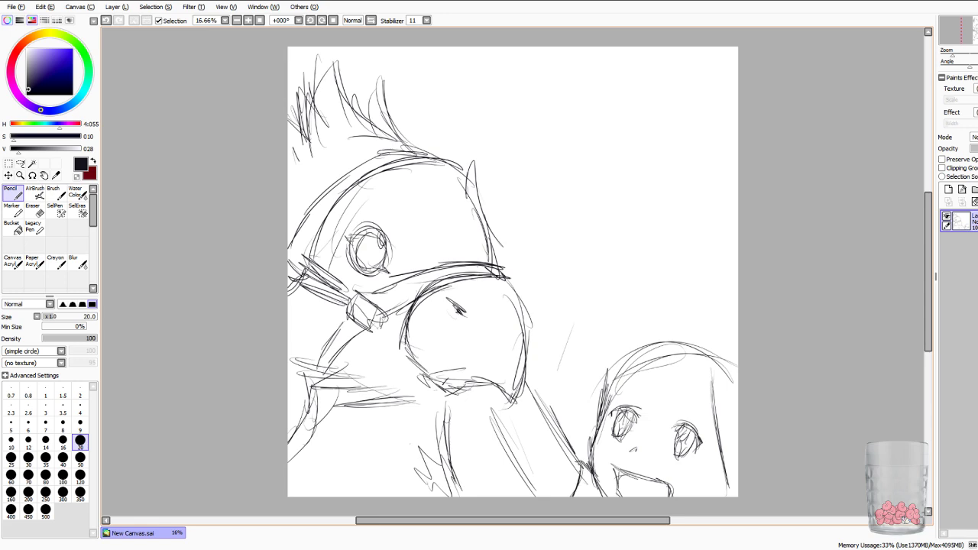
pyautogui.moveTo(738, 467)
pyautogui.mouseDown()
pyautogui.moveTo(722, 478)
pyautogui.moveTo(722, 498)
pyautogui.mouseUp()
pyautogui.moveTo(731, 483); pyautogui.dragTo(725, 498)
pyautogui.moveTo(607, 324); pyautogui.dragTo(600, 376)
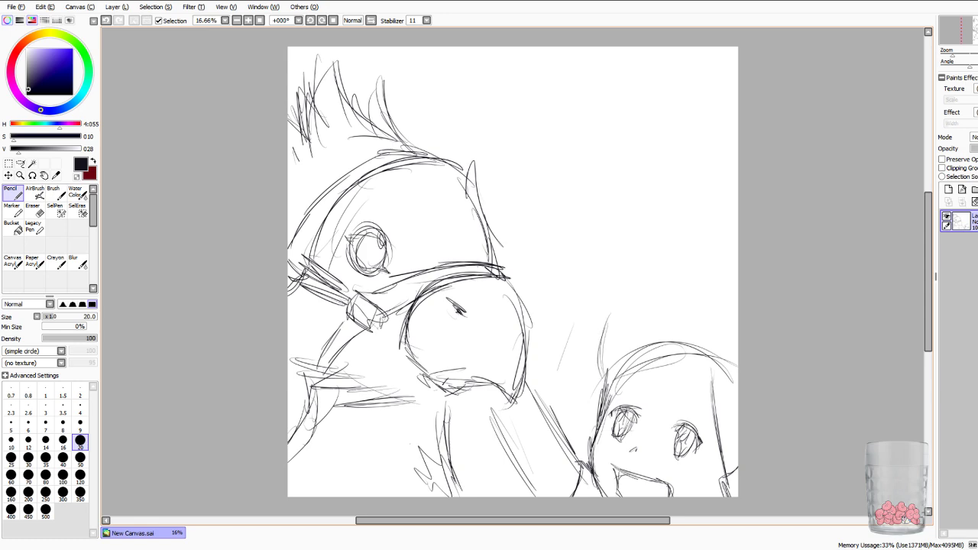
# Sketch the character's fringe sweeping across the forehead and down the side of the face.
pyautogui.moveTo(702, 375); pyautogui.dragTo(654, 394)
pyautogui.moveTo(709, 386)
pyautogui.mouseDown()
pyautogui.moveTo(579, 412)
pyautogui.moveTo(566, 442)
pyautogui.mouseUp()
pyautogui.moveTo(606, 403)
pyautogui.mouseDown()
pyautogui.moveTo(572, 462)
pyautogui.moveTo(580, 434)
pyautogui.moveTo(584, 465)
pyautogui.mouseUp()
pyautogui.moveTo(654, 396); pyautogui.dragTo(587, 434)
pyautogui.moveTo(692, 391); pyautogui.dragTo(632, 404)
pyautogui.moveTo(724, 385); pyautogui.dragTo(690, 395)
# Sketch the outer volume of the character's hair and begin the ornament on the side of the head.
pyautogui.moveTo(588, 357); pyautogui.dragTo(591, 381)
pyautogui.moveTo(624, 304); pyautogui.dragTo(601, 368)
pyautogui.moveTo(606, 333); pyautogui.dragTo(648, 292)
pyautogui.moveTo(635, 298)
pyautogui.mouseDown()
pyautogui.moveTo(638, 349)
pyautogui.moveTo(690, 281)
pyautogui.moveTo(704, 314)
pyautogui.moveTo(691, 331)
pyautogui.moveTo(715, 338)
pyautogui.mouseUp()
pyautogui.moveTo(696, 327)
pyautogui.mouseDown()
pyautogui.moveTo(718, 340)
pyautogui.moveTo(706, 324)
pyautogui.mouseUp()
pyautogui.moveTo(714, 307)
pyautogui.mouseDown()
pyautogui.moveTo(700, 330)
pyautogui.moveTo(723, 303)
pyautogui.mouseUp()
pyautogui.moveTo(712, 327)
pyautogui.mouseDown()
pyautogui.moveTo(723, 309)
pyautogui.moveTo(737, 338)
pyautogui.moveTo(709, 382)
pyautogui.moveTo(714, 392)
pyautogui.mouseUp()
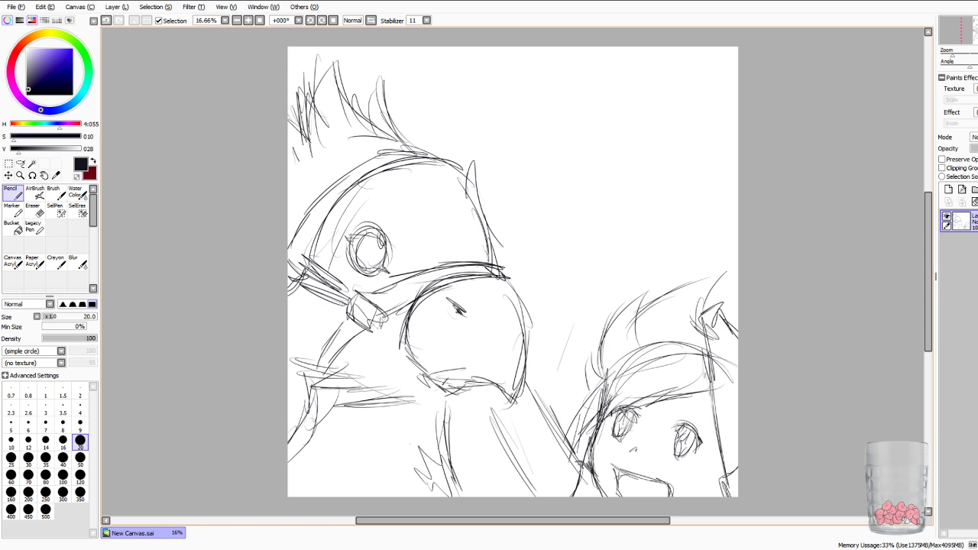
# Sketch the triangular hair ornament with a small round knot at its base on the character's head.
pyautogui.moveTo(687, 308); pyautogui.dragTo(702, 342)
pyautogui.moveTo(686, 320); pyautogui.dragTo(705, 344)
pyautogui.moveTo(681, 301); pyautogui.dragTo(703, 343)
pyautogui.moveTo(675, 291)
pyautogui.mouseDown()
pyautogui.moveTo(681, 308)
pyautogui.moveTo(701, 270)
pyautogui.mouseUp()
pyautogui.moveTo(671, 292); pyautogui.dragTo(723, 270)
pyautogui.moveTo(723, 273); pyautogui.dragTo(726, 327)
pyautogui.moveTo(724, 324)
pyautogui.mouseDown()
pyautogui.moveTo(703, 329)
pyautogui.moveTo(722, 332)
pyautogui.moveTo(718, 339)
pyautogui.mouseUp()
pyautogui.moveTo(730, 326)
pyautogui.mouseDown()
pyautogui.moveTo(712, 344)
pyautogui.moveTo(702, 336)
pyautogui.mouseUp()
pyautogui.moveTo(708, 332); pyautogui.dragTo(721, 340)
pyautogui.moveTo(676, 292)
pyautogui.mouseDown()
pyautogui.moveTo(636, 257)
pyautogui.moveTo(680, 294)
pyautogui.mouseUp()
# Sketch tall feathery spikes fanning out above the character's hair ornament.
pyautogui.moveTo(653, 249)
pyautogui.mouseDown()
pyautogui.moveTo(675, 277)
pyautogui.moveTo(674, 232)
pyautogui.moveTo(689, 230)
pyautogui.moveTo(693, 214)
pyautogui.mouseUp()
pyautogui.moveTo(694, 212)
pyautogui.mouseDown()
pyautogui.moveTo(705, 237)
pyautogui.moveTo(719, 236)
pyautogui.mouseUp()
pyautogui.moveTo(716, 257)
pyautogui.mouseDown()
pyautogui.moveTo(722, 239)
pyautogui.moveTo(729, 285)
pyautogui.mouseUp()
pyautogui.moveTo(721, 264); pyautogui.dragTo(726, 299)
# Reinforce the arm lines below the beak tip and add a small tuft at the edge of the character's hair.
pyautogui.moveTo(483, 397); pyautogui.dragTo(521, 466)
pyautogui.moveTo(490, 411); pyautogui.dragTo(547, 497)
pyautogui.moveTo(500, 427); pyautogui.dragTo(524, 481)
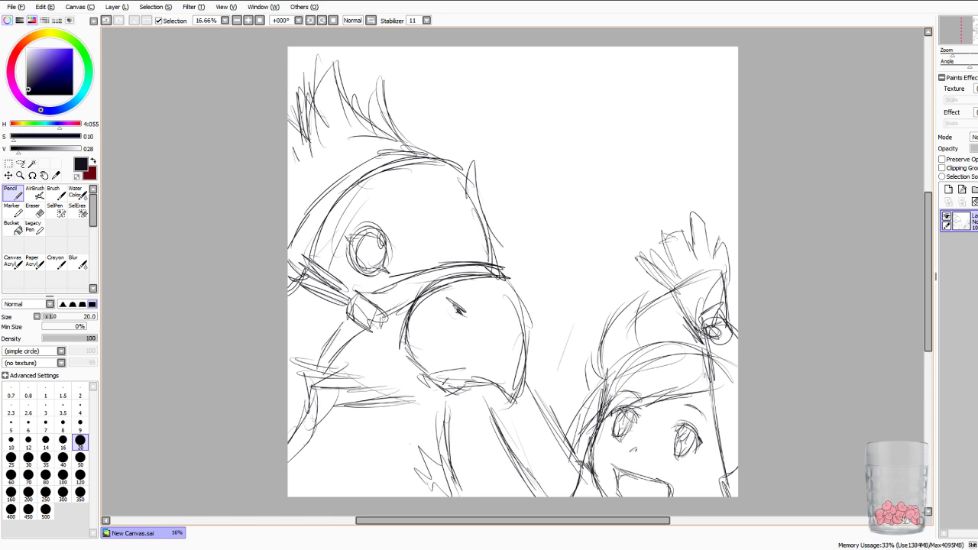
pyautogui.moveTo(590, 353)
pyautogui.mouseDown()
pyautogui.moveTo(586, 385)
pyautogui.moveTo(588, 371)
pyautogui.moveTo(595, 385)
pyautogui.moveTo(610, 373)
pyautogui.mouseUp()
# Draw a round speech bubble containing a heart, with its tail pointing down toward the character.
pyautogui.moveTo(568, 222); pyautogui.dragTo(598, 264)
pyautogui.moveTo(597, 213); pyautogui.dragTo(601, 253)
pyautogui.moveTo(535, 127)
pyautogui.mouseDown()
pyautogui.moveTo(565, 141)
pyautogui.moveTo(575, 188)
pyautogui.mouseUp()
pyautogui.moveTo(570, 140)
pyautogui.mouseDown()
pyautogui.moveTo(576, 183)
pyautogui.moveTo(542, 207)
pyautogui.moveTo(608, 203)
pyautogui.mouseUp()
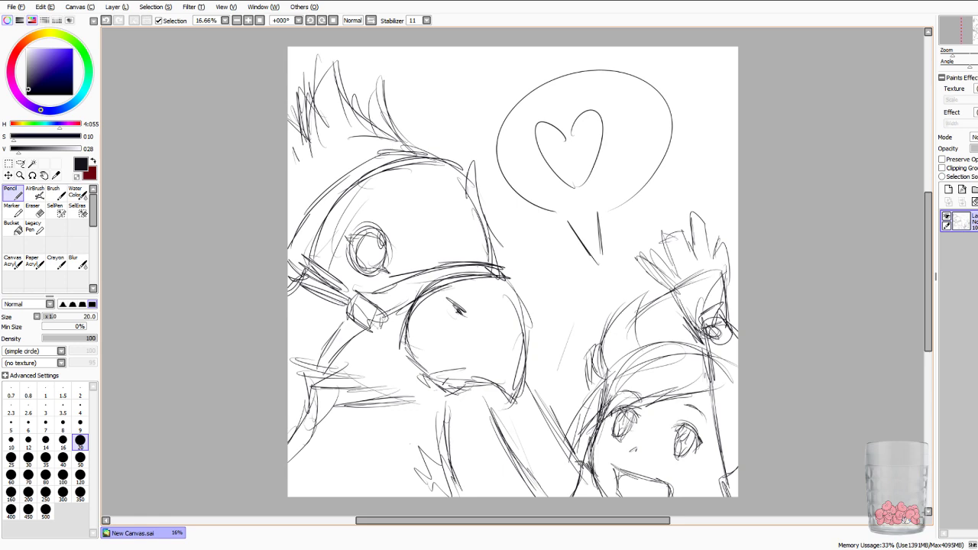
# Add a band below the character's hair ornament, and sketch the cuff where the arm meets the beak.
pyautogui.moveTo(732, 322)
pyautogui.mouseDown()
pyautogui.moveTo(711, 339)
pyautogui.moveTo(726, 336)
pyautogui.mouseUp()
pyautogui.moveTo(702, 339); pyautogui.dragTo(706, 374)
pyautogui.moveTo(737, 363); pyautogui.dragTo(704, 374)
pyautogui.moveTo(709, 336); pyautogui.dragTo(738, 328)
pyautogui.moveTo(486, 386)
pyautogui.mouseDown()
pyautogui.moveTo(492, 410)
pyautogui.moveTo(535, 388)
pyautogui.mouseUp()
pyautogui.moveTo(536, 376); pyautogui.dragTo(527, 399)
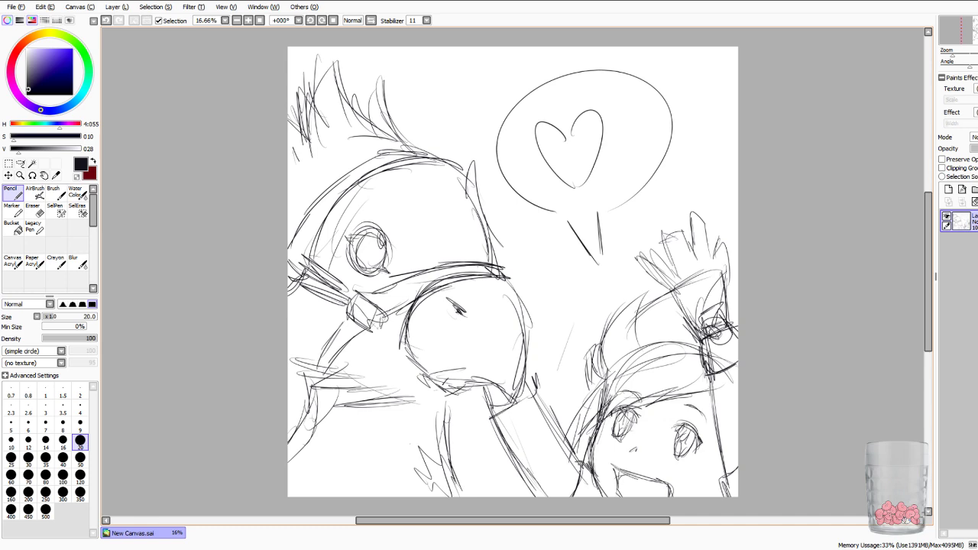
# Add short curved locks to the top of the character's hair.
pyautogui.moveTo(656, 353)
pyautogui.mouseDown()
pyautogui.moveTo(632, 365)
pyautogui.moveTo(629, 353)
pyautogui.moveTo(633, 370)
pyautogui.moveTo(634, 350)
pyautogui.mouseUp()
pyautogui.moveTo(652, 347); pyautogui.dragTo(640, 358)
pyautogui.moveTo(660, 329); pyautogui.dragTo(650, 349)
pyautogui.moveTo(666, 323)
pyautogui.mouseDown()
pyautogui.moveTo(661, 349)
pyautogui.moveTo(668, 335)
pyautogui.mouseUp()
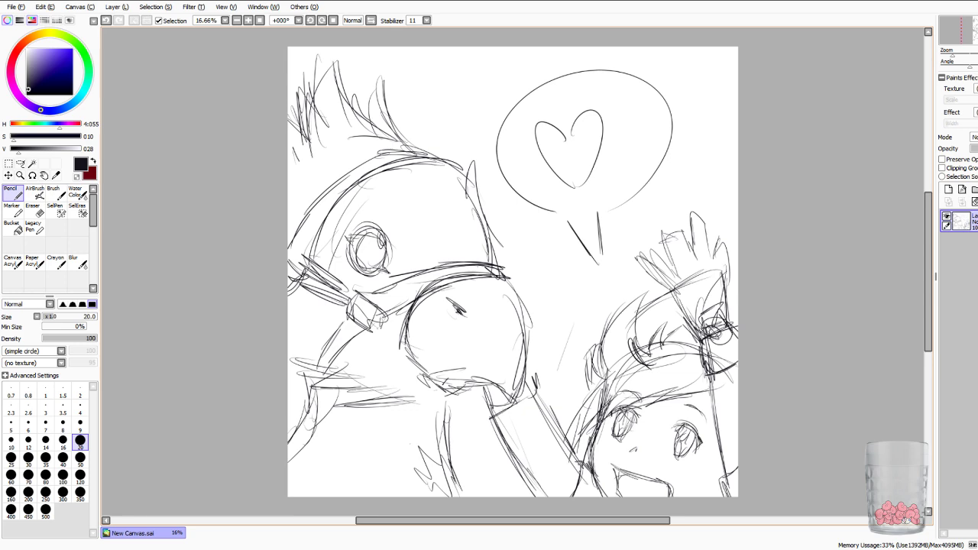
# Add a new layer above the sketch and lower the sketch layer's opacity so its lines turn light grey.
pyautogui.click(949, 189)
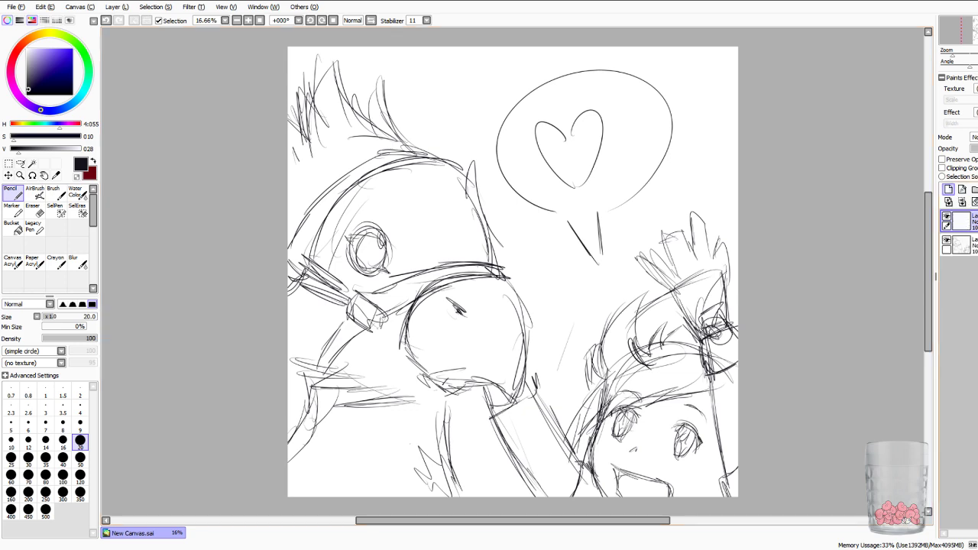
pyautogui.press('pageup')
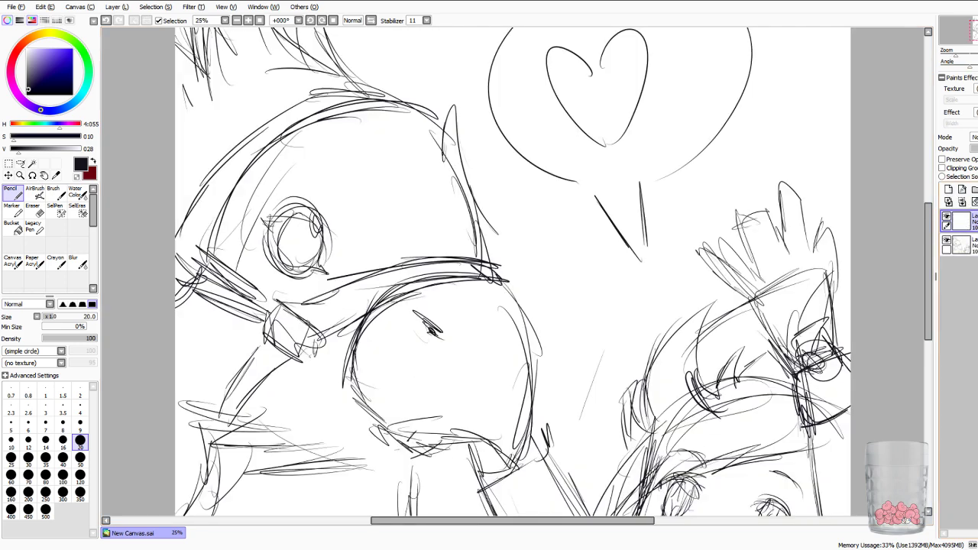
pyautogui.moveTo(514, 290)
pyautogui.mouseDown()
pyautogui.moveTo(501, 243)
pyautogui.moveTo(565, 214)
pyautogui.mouseUp()
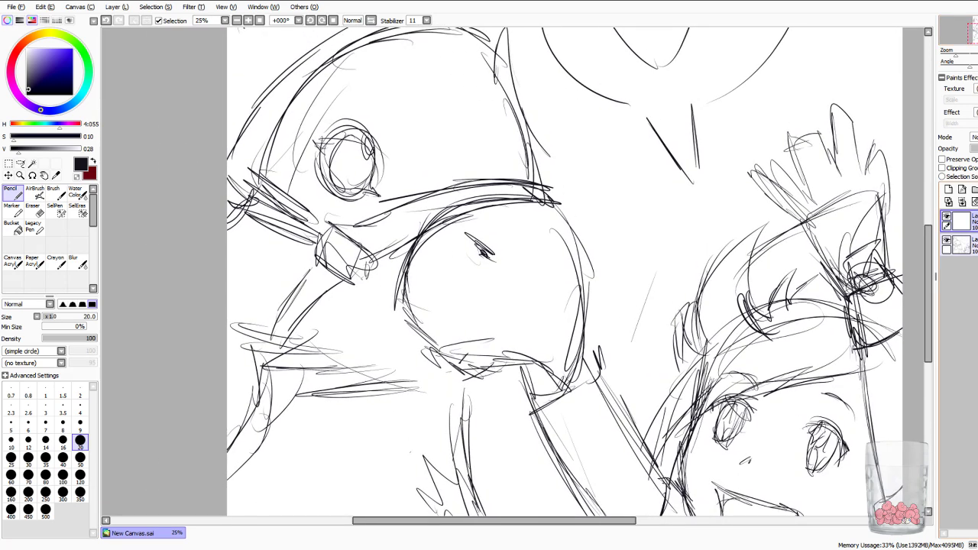
pyautogui.click(969, 245)
pyautogui.click(977, 148)
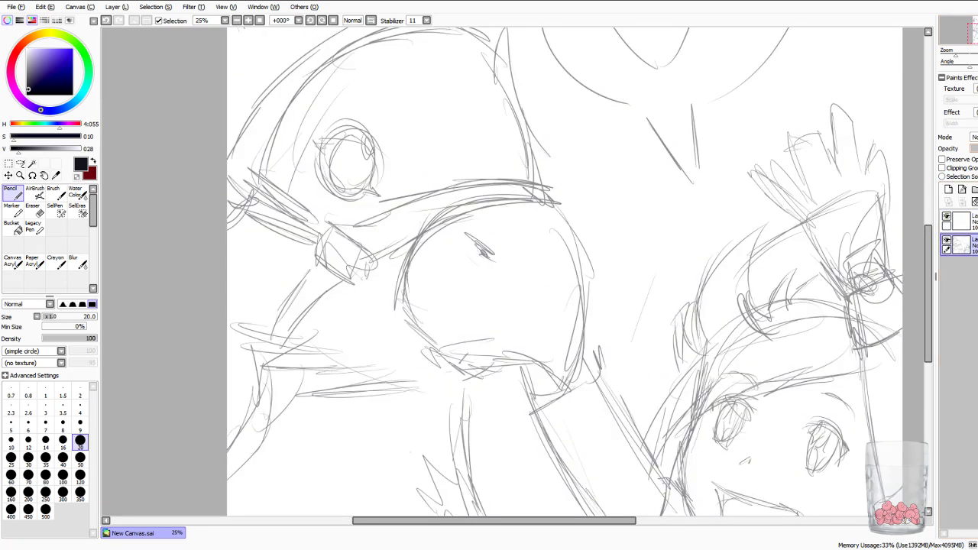
# Add a new layer beneath the sketch layer and set the drawing colour to a very dark red.
pyautogui.click(948, 190)
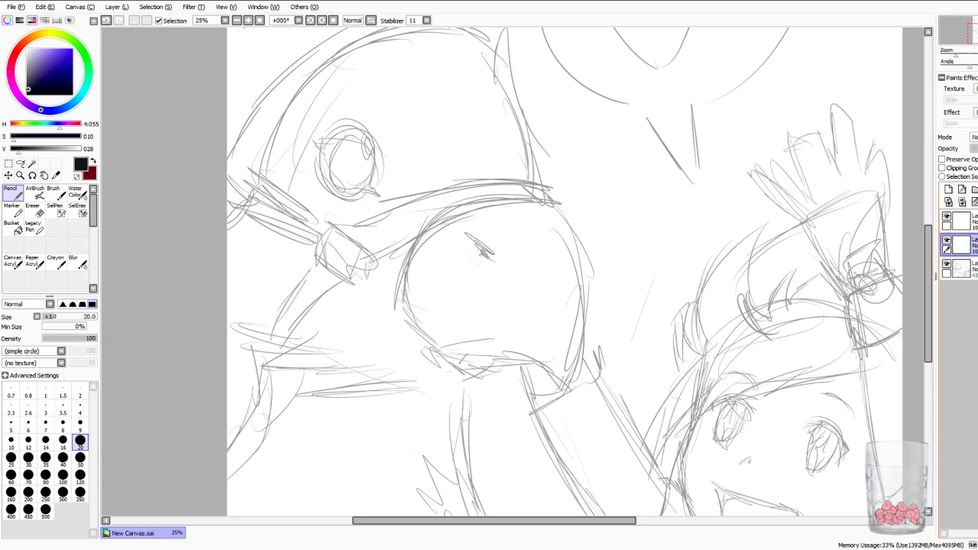
pyautogui.moveTo(969, 245); pyautogui.dragTo(969, 278)
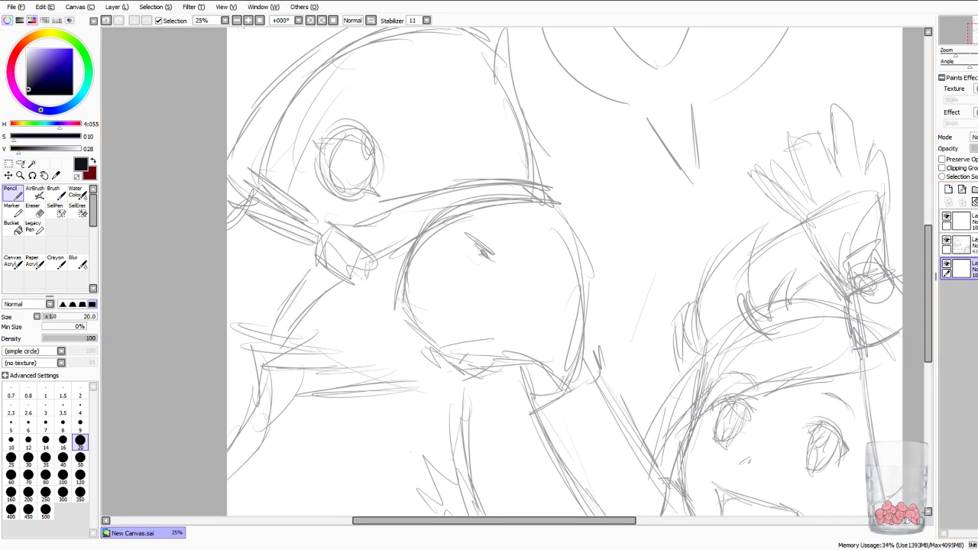
pyautogui.moveTo(14, 59); pyautogui.dragTo(11, 64)
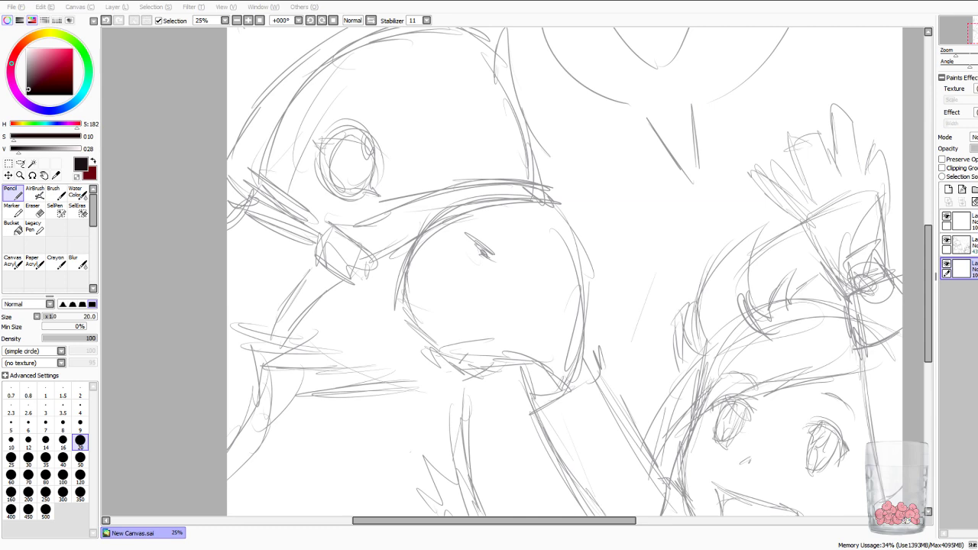
pyautogui.moveTo(32, 89); pyautogui.dragTo(35, 86)
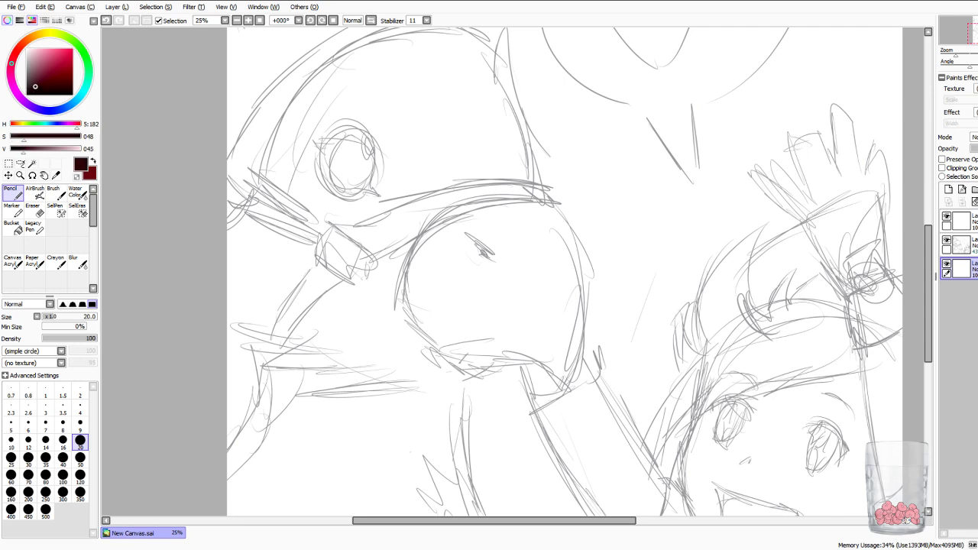
# Choose a pale mint green as the second colour and fill the bottom layer with it using the Bucket.
pyautogui.press('pageup')
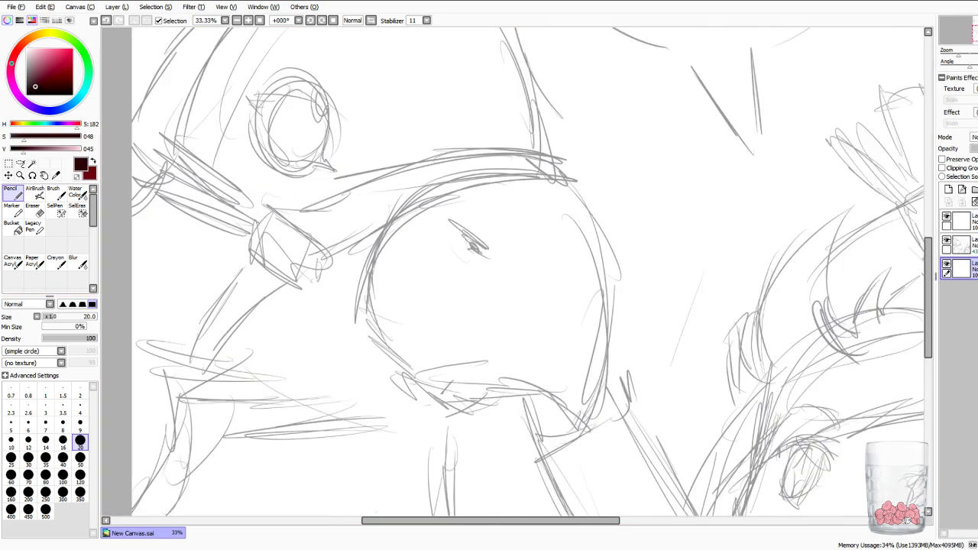
pyautogui.moveTo(444, 229); pyautogui.dragTo(617, 334)
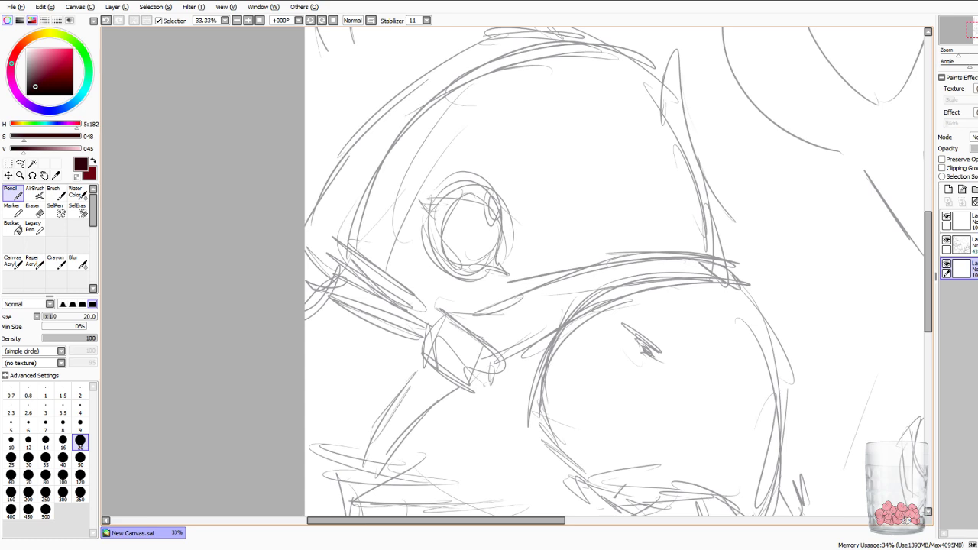
pyautogui.click(968, 222)
pyautogui.click(969, 268)
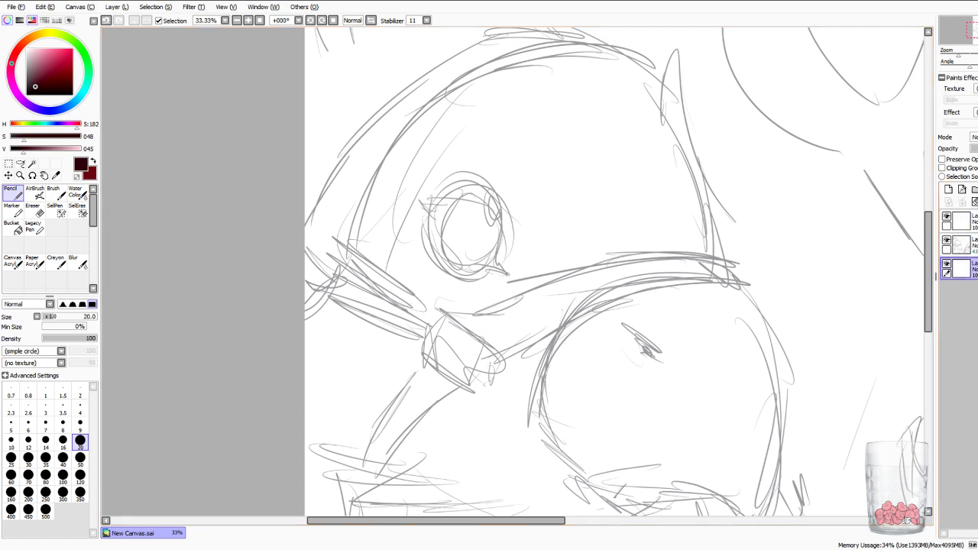
pyautogui.press('x')
pyautogui.moveTo(79, 96); pyautogui.dragTo(87, 81)
pyautogui.moveTo(54, 52); pyautogui.dragTo(31, 55)
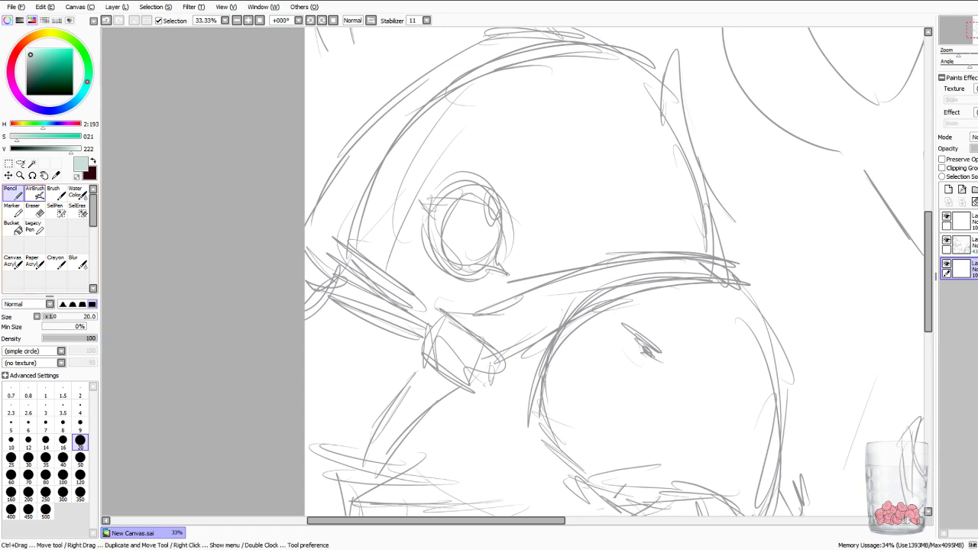
pyautogui.click(13, 227)
pyautogui.click(581, 222)
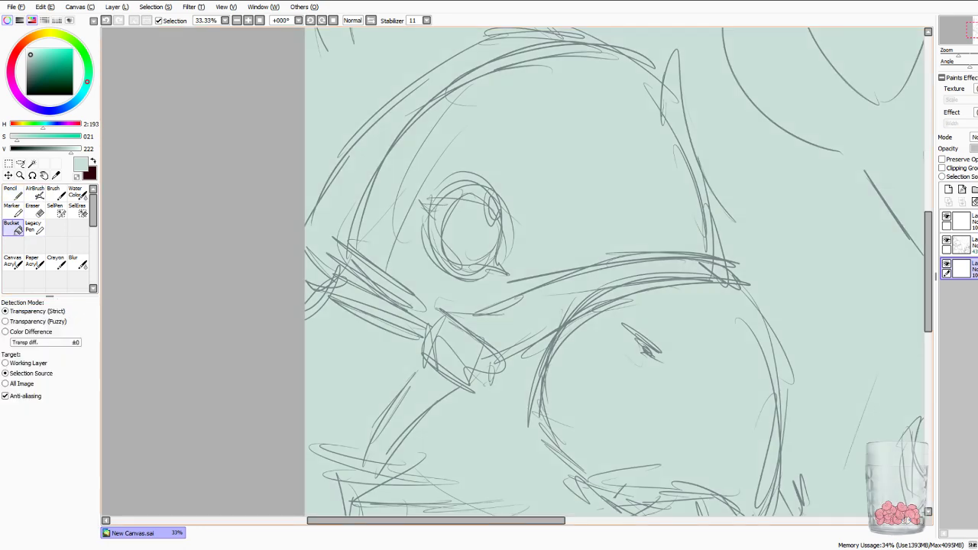
# On the top layer, ink the pointed upper corner and lower curve of the bird's eye with a dark red Pencil with softer edges.
pyautogui.click(963, 221)
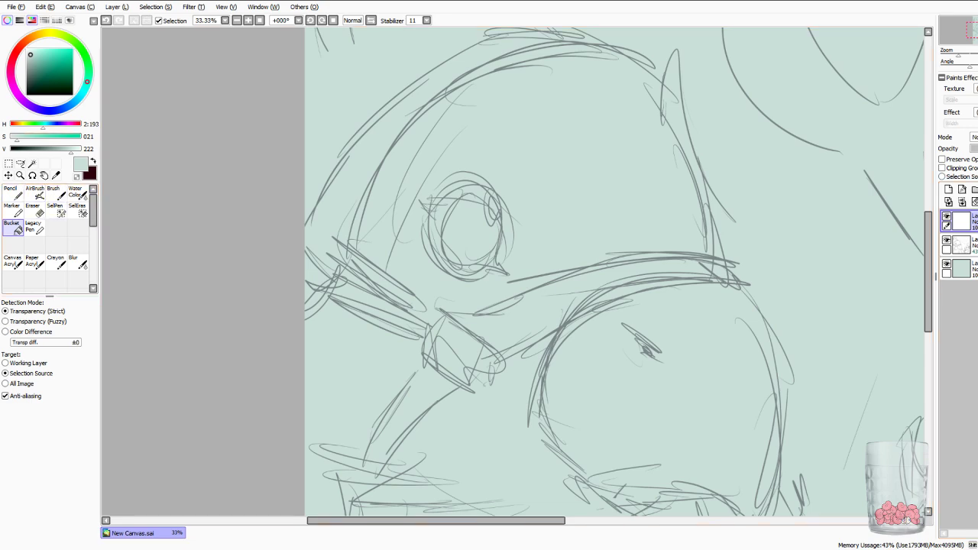
pyautogui.press('x')
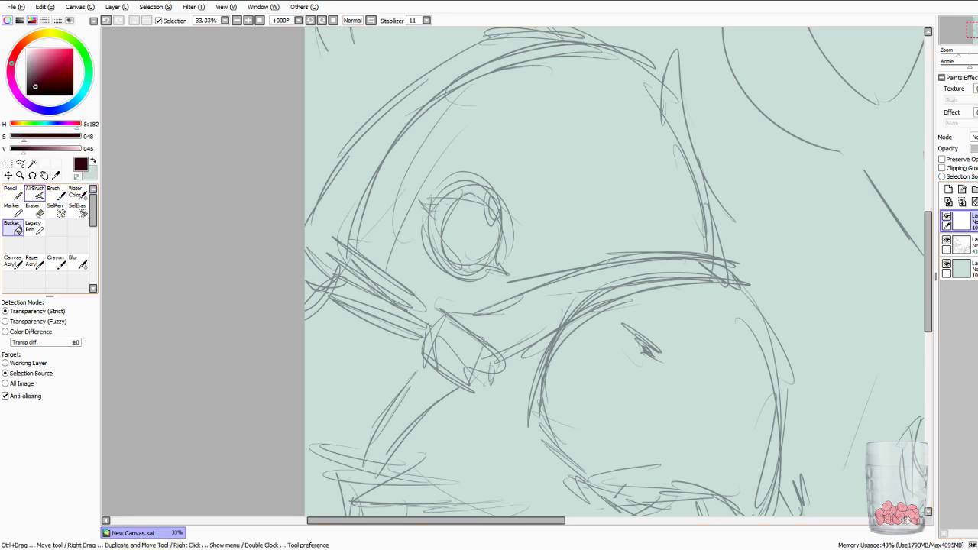
pyautogui.press('n')
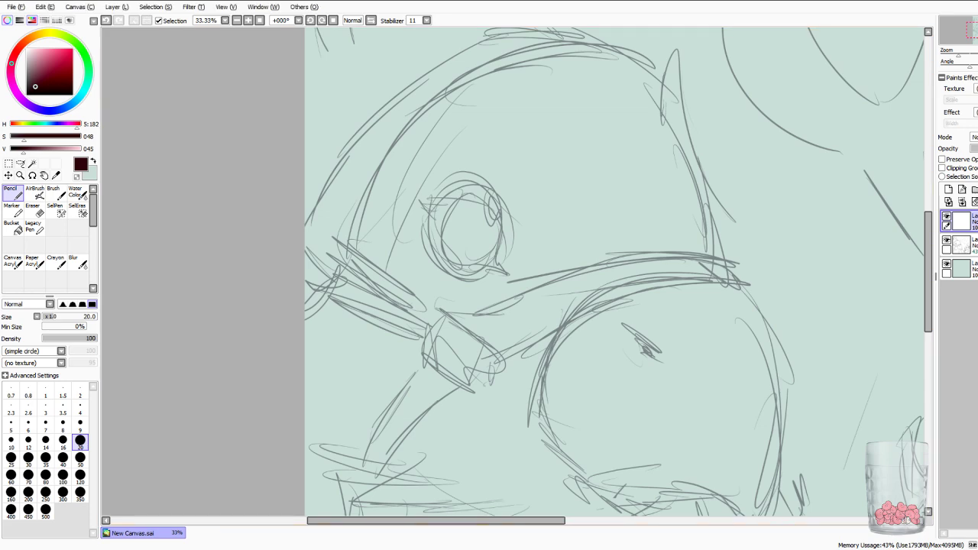
pyautogui.click(83, 304)
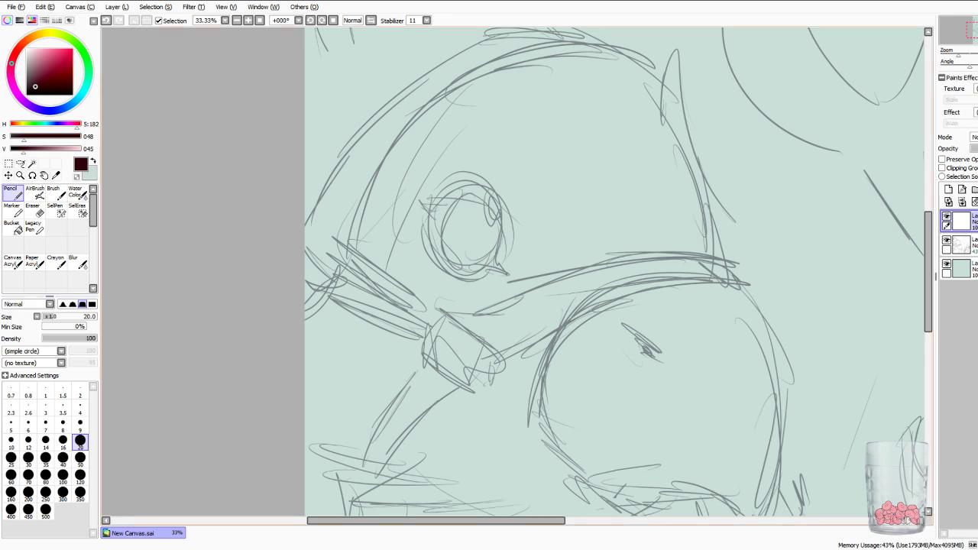
pyautogui.press('Right')
pyautogui.press('Right')
pyautogui.press('Right')
pyautogui.press('Up')
pyautogui.press('Up')
pyautogui.press('Up')
pyautogui.press('Up')
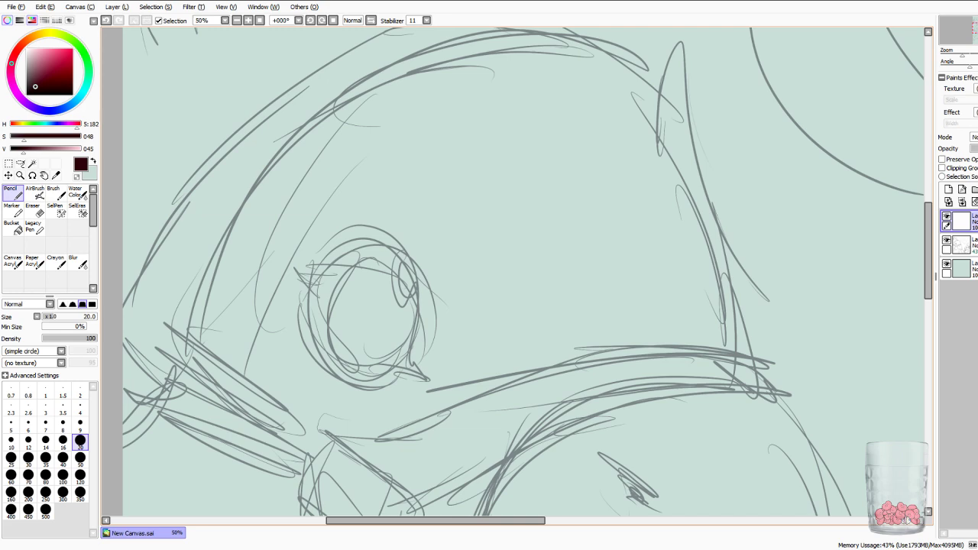
pyautogui.moveTo(296, 268)
pyautogui.mouseDown()
pyautogui.moveTo(307, 284)
pyautogui.moveTo(316, 275)
pyautogui.moveTo(306, 317)
pyautogui.moveTo(321, 353)
pyautogui.mouseUp()
pyautogui.moveTo(305, 319)
pyautogui.mouseDown()
pyautogui.moveTo(310, 344)
pyautogui.moveTo(341, 373)
pyautogui.moveTo(383, 382)
pyautogui.moveTo(402, 373)
pyautogui.moveTo(370, 378)
pyautogui.moveTo(393, 375)
pyautogui.mouseUp()
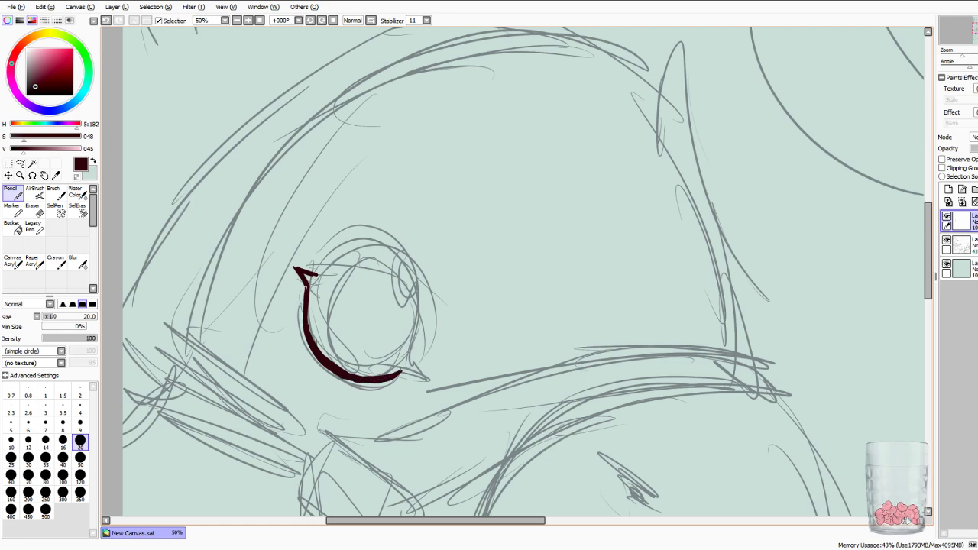
# Ink the top and front curves of the bird's eye, ending in a pointed corner at the lower front.
pyautogui.moveTo(319, 271); pyautogui.dragTo(353, 249)
pyautogui.moveTo(331, 259); pyautogui.dragTo(374, 250)
pyautogui.moveTo(349, 251)
pyautogui.mouseDown()
pyautogui.moveTo(391, 252)
pyautogui.moveTo(382, 250)
pyautogui.mouseUp()
pyautogui.moveTo(315, 269)
pyautogui.mouseDown()
pyautogui.moveTo(355, 247)
pyautogui.moveTo(394, 249)
pyautogui.mouseUp()
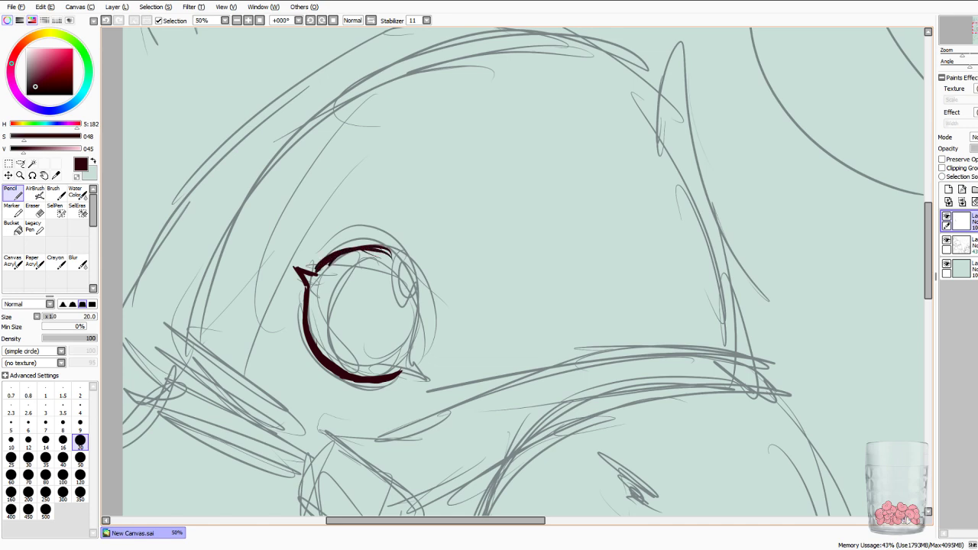
pyautogui.moveTo(375, 249)
pyautogui.mouseDown()
pyautogui.moveTo(404, 271)
pyautogui.moveTo(419, 304)
pyautogui.mouseUp()
pyautogui.moveTo(395, 263)
pyautogui.mouseDown()
pyautogui.moveTo(416, 306)
pyautogui.moveTo(408, 364)
pyautogui.mouseUp()
pyautogui.moveTo(420, 307)
pyautogui.mouseDown()
pyautogui.moveTo(413, 360)
pyautogui.moveTo(423, 373)
pyautogui.mouseUp()
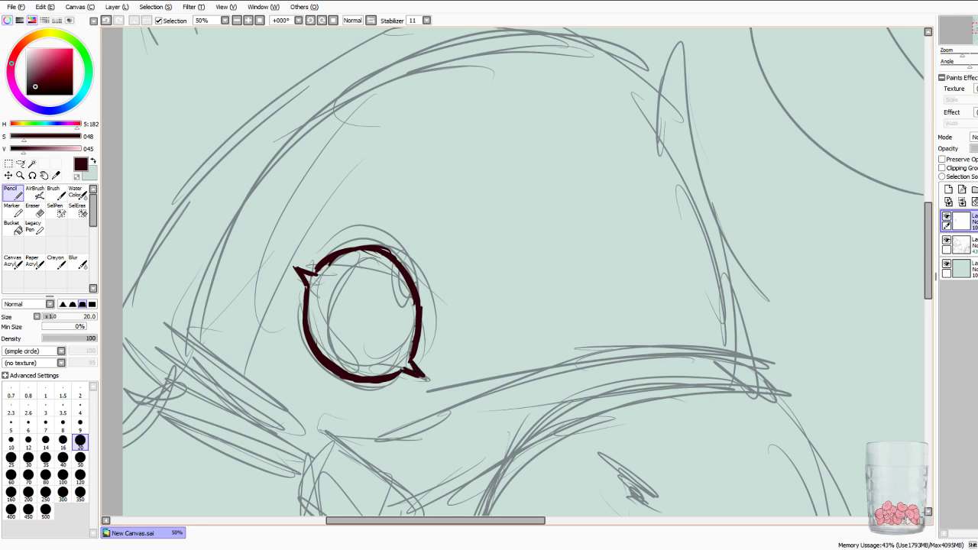
# Erase the pointed lower corner of the eye outline and redraw it with a shorter tip.
pyautogui.press('e')
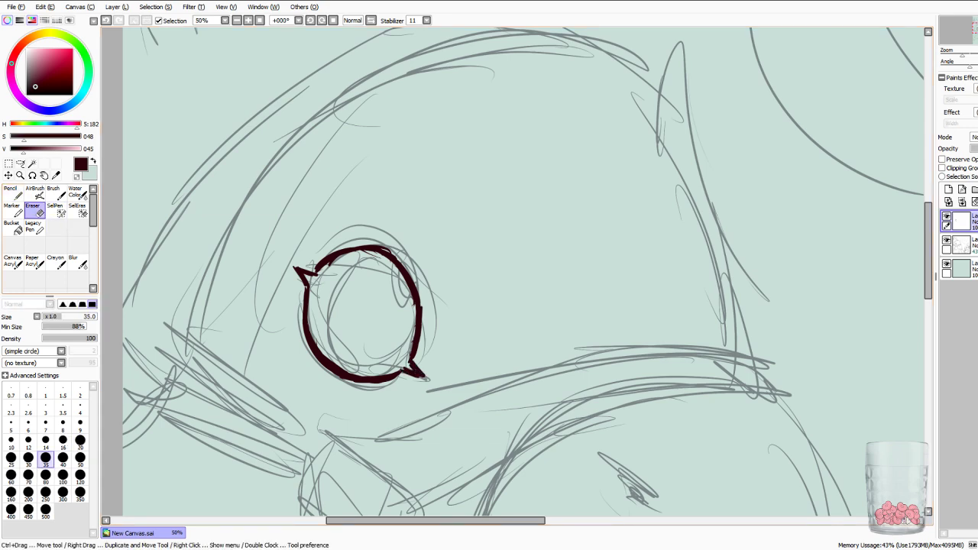
pyautogui.moveTo(420, 373); pyautogui.dragTo(405, 370)
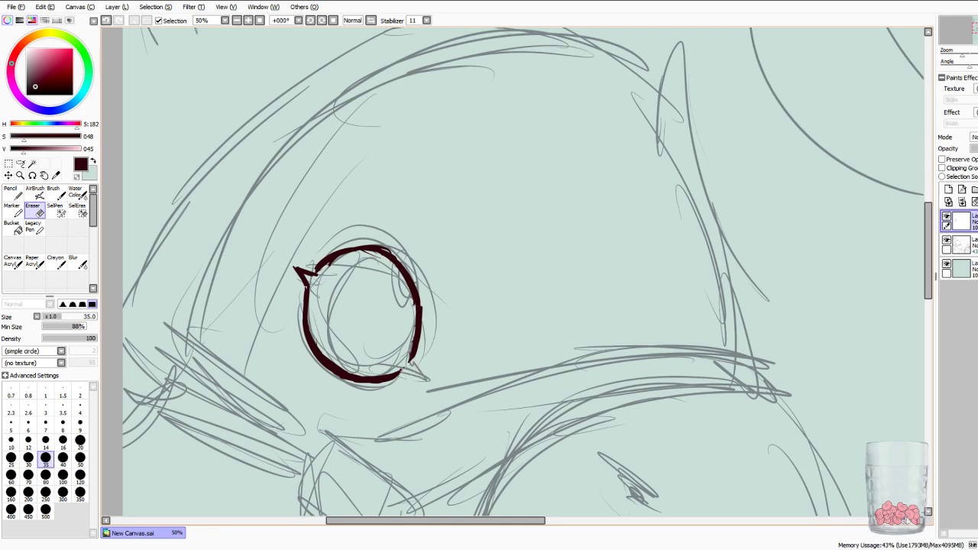
pyautogui.click(13, 194)
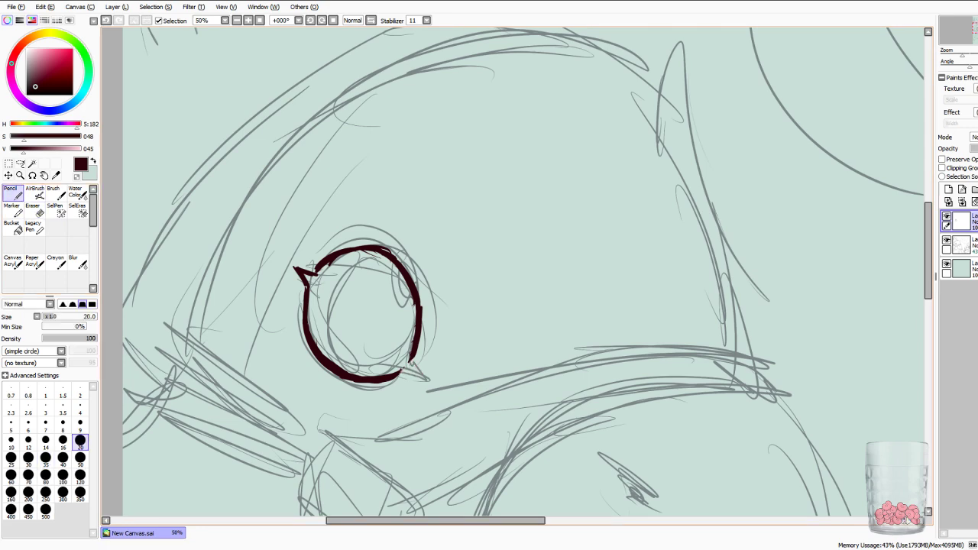
pyautogui.moveTo(402, 373); pyautogui.dragTo(414, 363)
# Ink the iris outline inside the bird's eye, with a small oval highlight at its front edge.
pyautogui.moveTo(309, 277); pyautogui.dragTo(313, 281)
pyautogui.moveTo(313, 283)
pyautogui.mouseDown()
pyautogui.moveTo(335, 344)
pyautogui.moveTo(352, 360)
pyautogui.mouseUp()
pyautogui.moveTo(322, 310); pyautogui.dragTo(349, 357)
pyautogui.moveTo(327, 294)
pyautogui.mouseDown()
pyautogui.moveTo(330, 330)
pyautogui.moveTo(353, 348)
pyautogui.moveTo(399, 334)
pyautogui.moveTo(403, 344)
pyautogui.moveTo(415, 330)
pyautogui.mouseUp()
pyautogui.moveTo(405, 285); pyautogui.dragTo(414, 321)
# Fill the bird's iris with dark red at brush size 50, leaving the oval highlight empty.
pyautogui.click(80, 458)
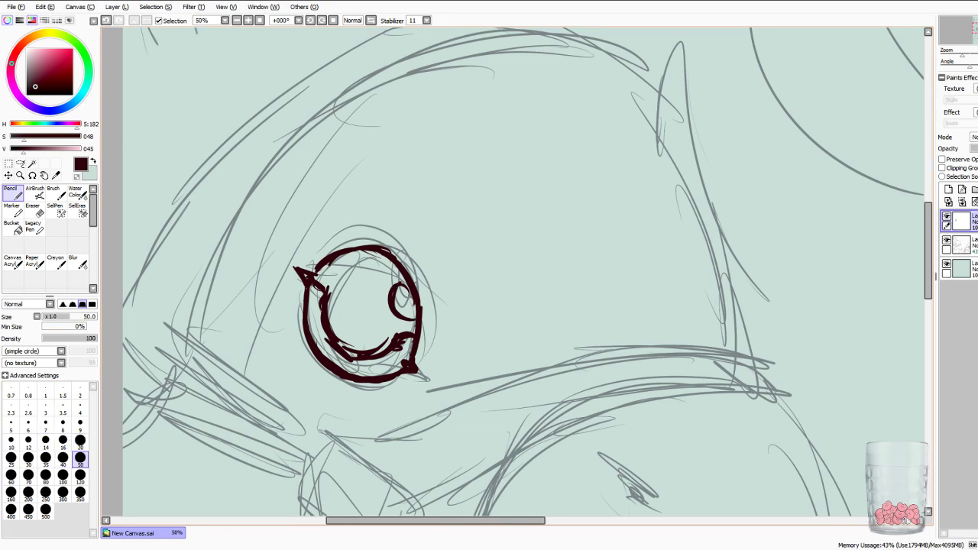
pyautogui.moveTo(343, 282)
pyautogui.mouseDown()
pyautogui.moveTo(344, 264)
pyautogui.moveTo(321, 268)
pyautogui.moveTo(316, 281)
pyautogui.moveTo(329, 299)
pyautogui.moveTo(347, 291)
pyautogui.moveTo(335, 334)
pyautogui.moveTo(359, 350)
pyautogui.moveTo(416, 319)
pyautogui.mouseUp()
pyautogui.moveTo(336, 264)
pyautogui.mouseDown()
pyautogui.moveTo(373, 253)
pyautogui.moveTo(407, 285)
pyautogui.moveTo(382, 308)
pyautogui.moveTo(396, 291)
pyautogui.moveTo(347, 302)
pyautogui.moveTo(367, 266)
pyautogui.moveTo(350, 333)
pyautogui.moveTo(369, 343)
pyautogui.mouseUp()
pyautogui.moveTo(378, 299)
pyautogui.mouseDown()
pyautogui.moveTo(364, 345)
pyautogui.moveTo(392, 310)
pyautogui.moveTo(403, 322)
pyautogui.mouseUp()
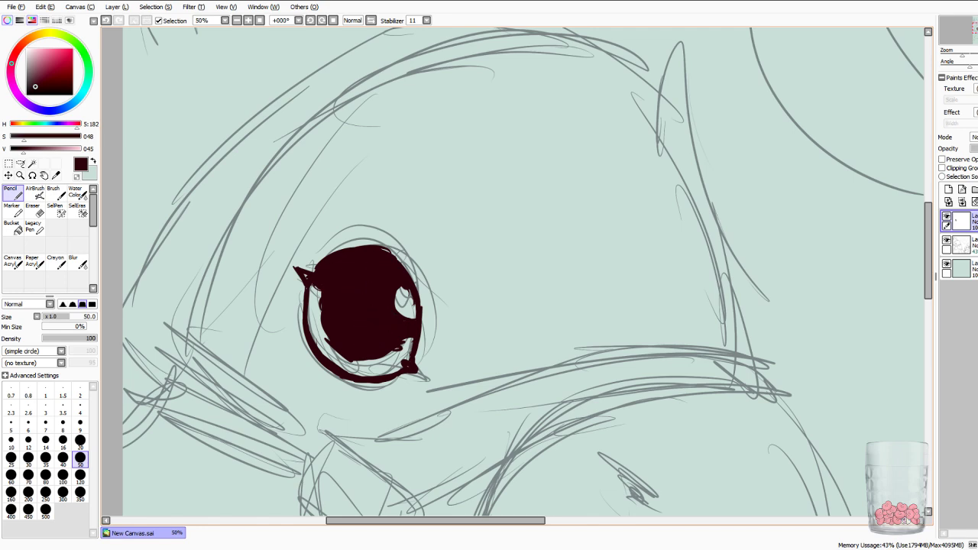
pyautogui.moveTo(359, 360); pyautogui.dragTo(394, 350)
# At brush size 20, ink the rounded end and the upper and lower edges of the curved band over the beak.
pyautogui.click(79, 441)
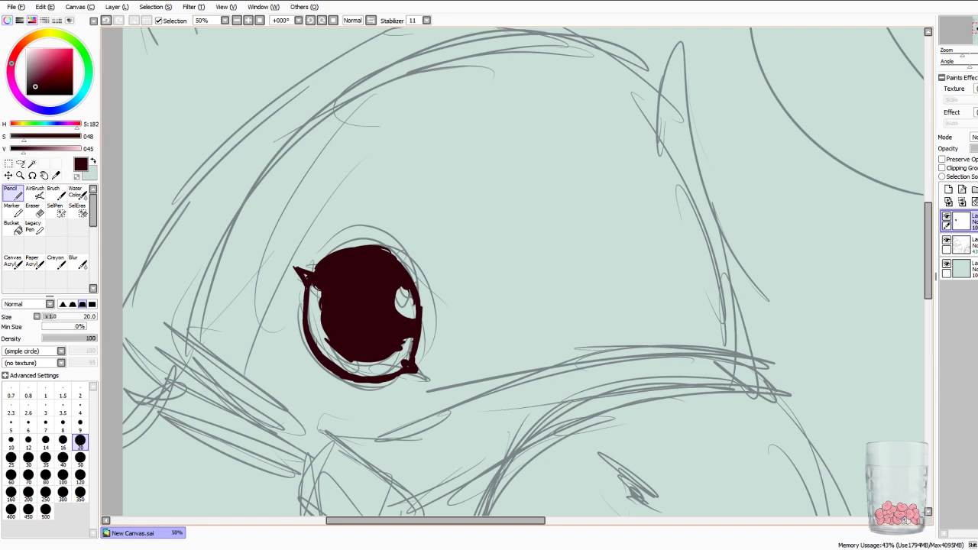
pyautogui.moveTo(303, 254); pyautogui.dragTo(293, 257)
pyautogui.hotkey('ctrl', 'z')
pyautogui.moveTo(927, 251); pyautogui.dragTo(928, 299)
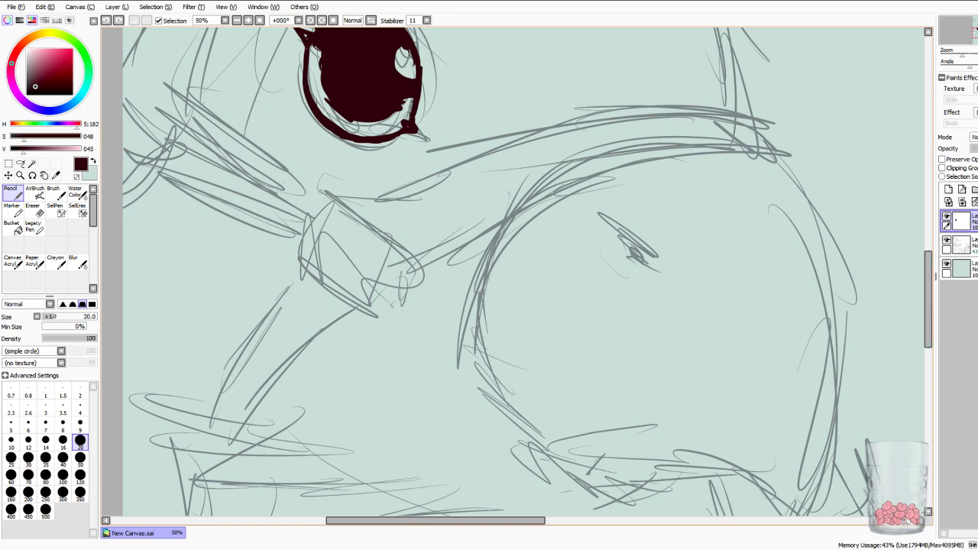
pyautogui.moveTo(590, 128)
pyautogui.mouseDown()
pyautogui.moveTo(552, 151)
pyautogui.moveTo(540, 183)
pyautogui.moveTo(564, 194)
pyautogui.mouseUp()
pyautogui.moveTo(556, 140)
pyautogui.mouseDown()
pyautogui.moveTo(539, 186)
pyautogui.moveTo(590, 120)
pyautogui.mouseUp()
pyautogui.moveTo(541, 164)
pyautogui.mouseDown()
pyautogui.moveTo(609, 115)
pyautogui.moveTo(675, 108)
pyautogui.mouseUp()
pyautogui.moveTo(579, 127)
pyautogui.mouseDown()
pyautogui.moveTo(679, 108)
pyautogui.moveTo(755, 111)
pyautogui.mouseUp()
pyautogui.moveTo(584, 126)
pyautogui.mouseDown()
pyautogui.moveTo(544, 172)
pyautogui.moveTo(561, 191)
pyautogui.moveTo(610, 166)
pyautogui.moveTo(688, 150)
pyautogui.mouseUp()
pyautogui.moveTo(626, 164); pyautogui.dragTo(735, 150)
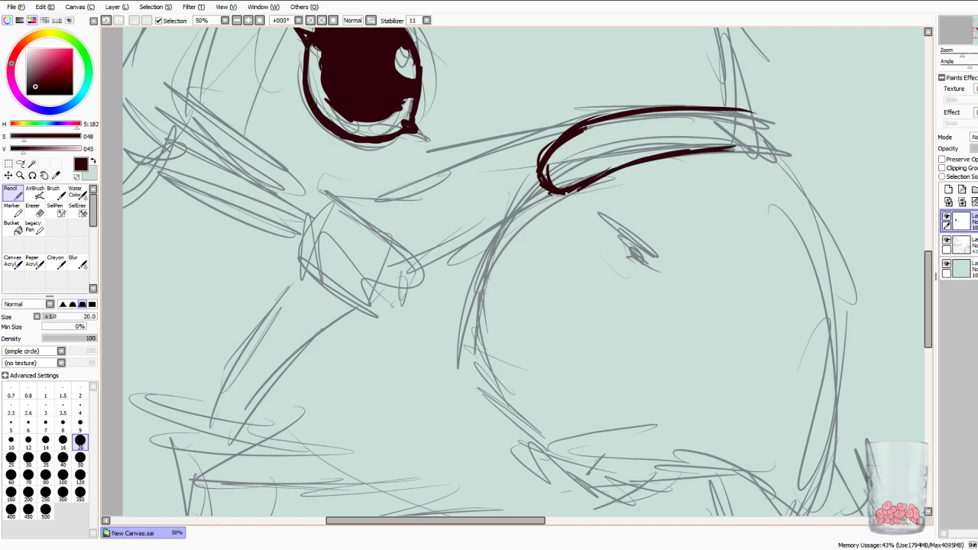
# Close the front of the beak band in a point and draw a small double ring inside its rounded end.
pyautogui.moveTo(723, 150)
pyautogui.mouseDown()
pyautogui.moveTo(754, 146)
pyautogui.moveTo(782, 159)
pyautogui.mouseUp()
pyautogui.moveTo(677, 156)
pyautogui.mouseDown()
pyautogui.moveTo(751, 149)
pyautogui.moveTo(621, 165)
pyautogui.moveTo(593, 180)
pyautogui.mouseUp()
pyautogui.moveTo(732, 112)
pyautogui.mouseDown()
pyautogui.moveTo(770, 129)
pyautogui.moveTo(790, 167)
pyautogui.moveTo(731, 145)
pyautogui.mouseUp()
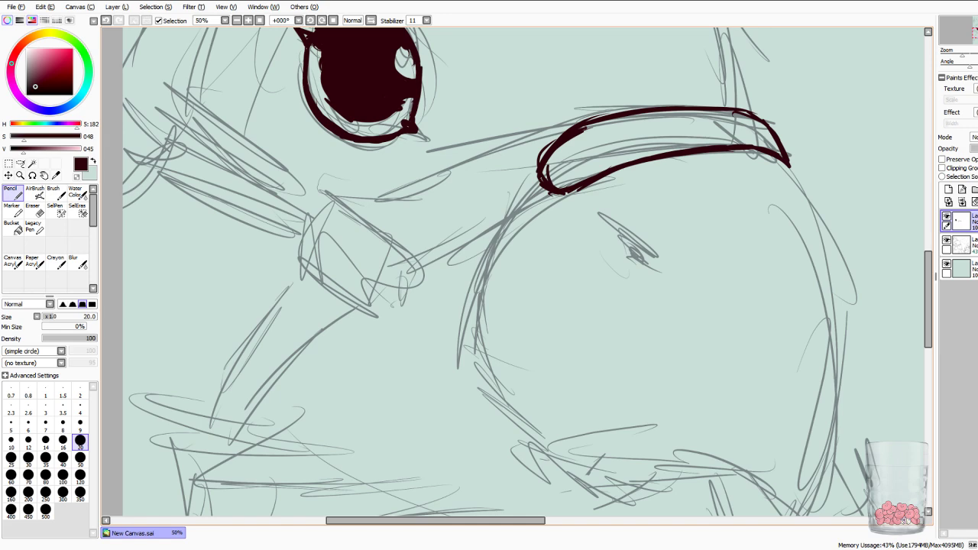
pyautogui.moveTo(557, 161)
pyautogui.mouseDown()
pyautogui.moveTo(566, 176)
pyautogui.moveTo(580, 174)
pyautogui.moveTo(572, 170)
pyautogui.mouseUp()
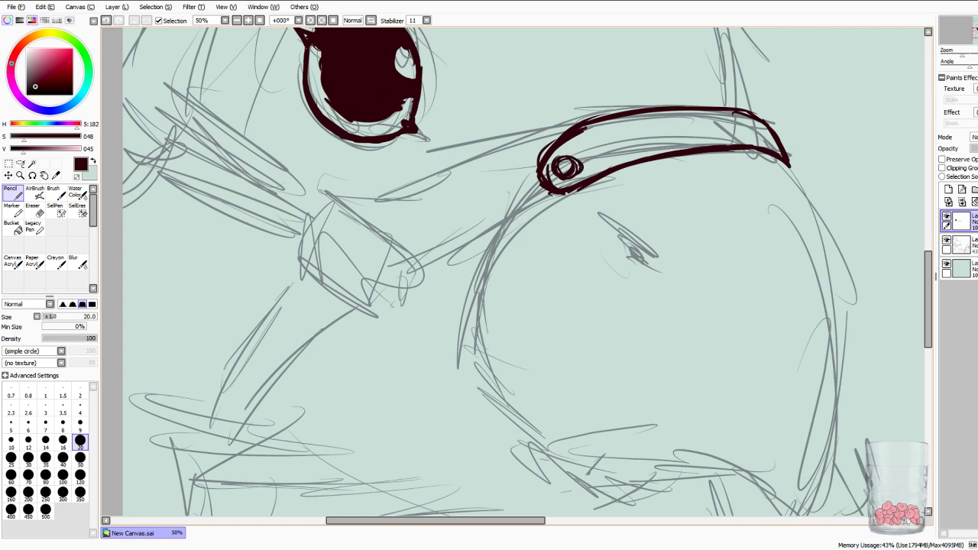
# Ink the beak's front edge downward from the band's point, and two strap lines running back from the band's ringed end.
pyautogui.moveTo(657, 291)
pyautogui.mouseDown()
pyautogui.moveTo(473, 314)
pyautogui.moveTo(346, 135)
pyautogui.moveTo(450, 214)
pyautogui.moveTo(450, 265)
pyautogui.mouseUp()
pyautogui.moveTo(579, 142)
pyautogui.mouseDown()
pyautogui.moveTo(607, 186)
pyautogui.moveTo(616, 246)
pyautogui.moveTo(606, 189)
pyautogui.moveTo(572, 136)
pyautogui.moveTo(608, 196)
pyautogui.moveTo(579, 143)
pyautogui.mouseUp()
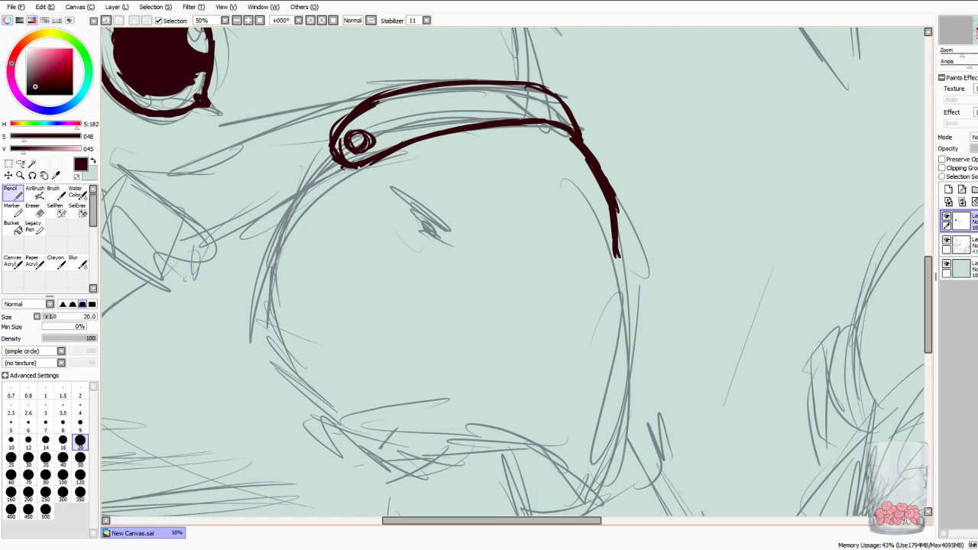
pyautogui.moveTo(230, 230)
pyautogui.mouseDown()
pyautogui.moveTo(353, 169)
pyautogui.moveTo(283, 201)
pyautogui.mouseUp()
pyautogui.moveTo(355, 170); pyautogui.dragTo(243, 222)
pyautogui.moveTo(292, 199); pyautogui.dragTo(234, 226)
pyautogui.moveTo(352, 112); pyautogui.dragTo(180, 176)
pyautogui.moveTo(191, 171)
pyautogui.mouseDown()
pyautogui.moveTo(328, 123)
pyautogui.moveTo(185, 172)
pyautogui.mouseUp()
pyautogui.moveTo(345, 114); pyautogui.dragTo(217, 157)
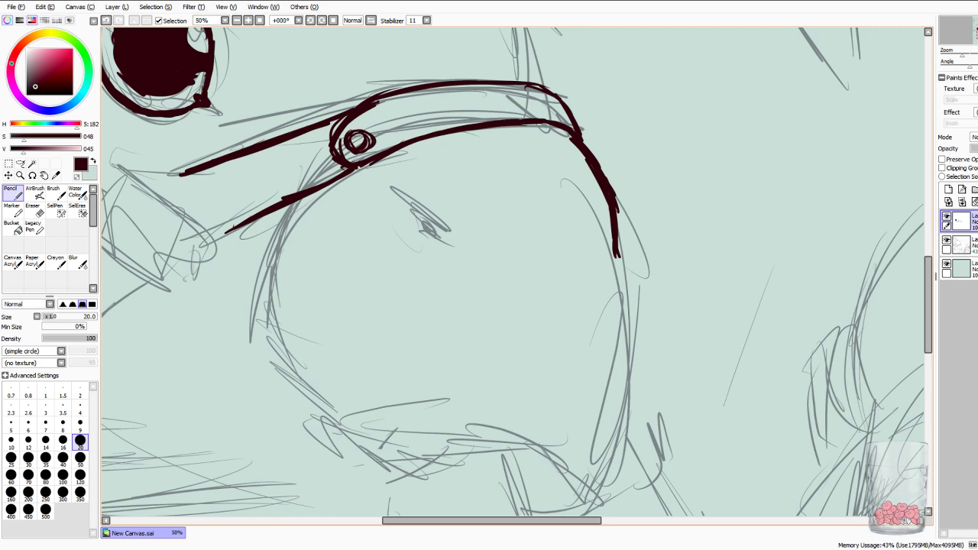
# Lengthen both strap lines toward the joint below the eye and ink a curved, pointed shape between them.
pyautogui.moveTo(238, 229); pyautogui.dragTo(211, 239)
pyautogui.moveTo(185, 173)
pyautogui.mouseDown()
pyautogui.moveTo(152, 185)
pyautogui.moveTo(165, 182)
pyautogui.mouseUp()
pyautogui.moveTo(237, 167)
pyautogui.mouseDown()
pyautogui.moveTo(176, 184)
pyautogui.moveTo(199, 174)
pyautogui.moveTo(259, 174)
pyautogui.moveTo(260, 207)
pyautogui.moveTo(238, 224)
pyautogui.mouseUp()
pyautogui.moveTo(257, 185); pyautogui.dragTo(228, 228)
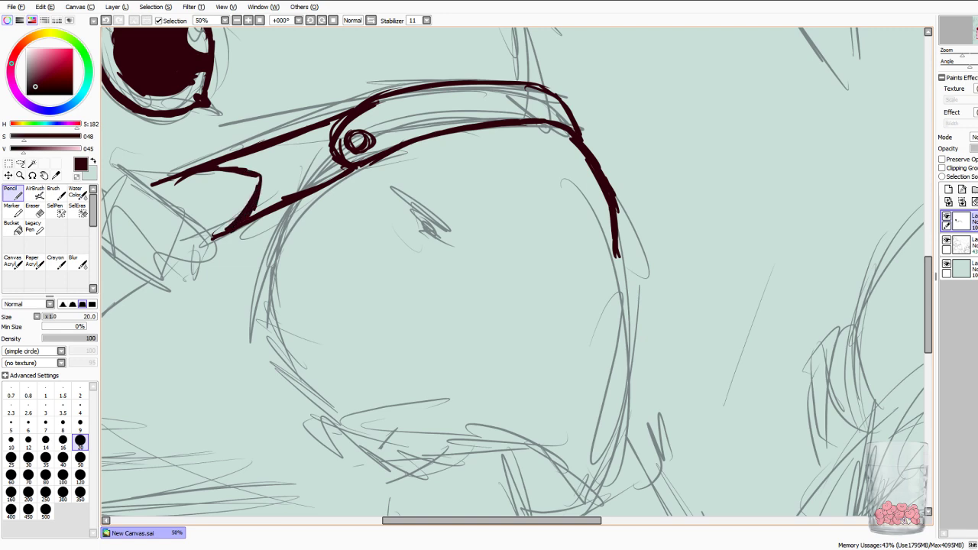
# Extend the lower strap line further toward the joint and thin its end with the Eraser.
pyautogui.moveTo(235, 182); pyautogui.dragTo(222, 191)
pyautogui.hotkey('ctrl', 'z')
pyautogui.moveTo(247, 228)
pyautogui.mouseDown()
pyautogui.moveTo(246, 238)
pyautogui.moveTo(198, 247)
pyautogui.mouseUp()
pyautogui.click(34, 211)
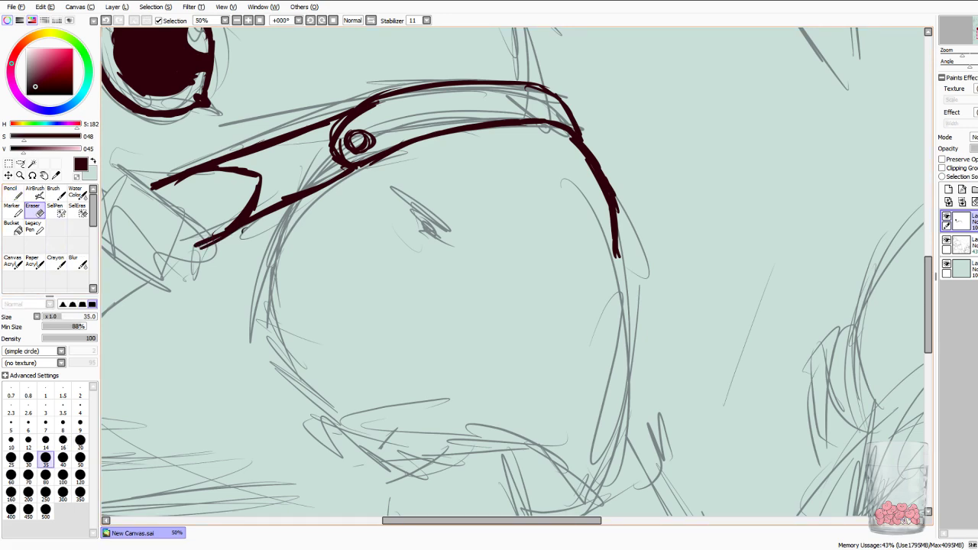
pyautogui.moveTo(193, 243); pyautogui.dragTo(216, 233)
pyautogui.click(12, 192)
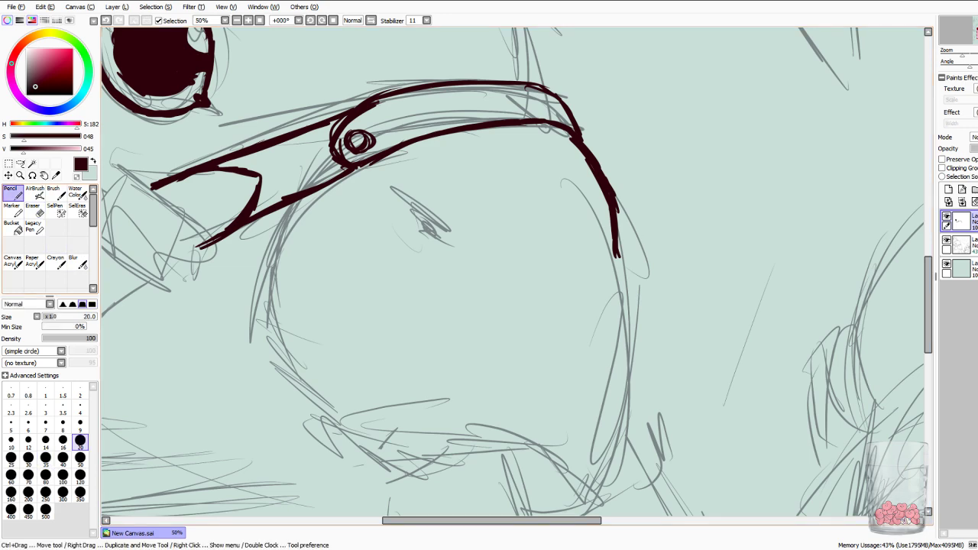
pyautogui.press('Right')
pyautogui.press('Down')
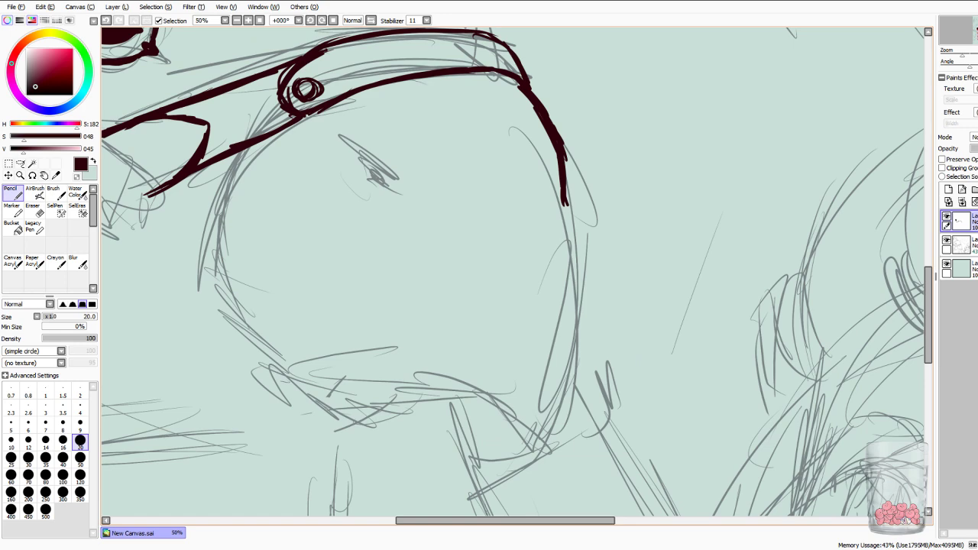
pyautogui.moveTo(184, 182); pyautogui.dragTo(196, 188)
pyautogui.moveTo(188, 191)
pyautogui.mouseDown()
pyautogui.moveTo(200, 215)
pyautogui.moveTo(204, 282)
pyautogui.moveTo(218, 294)
pyautogui.mouseUp()
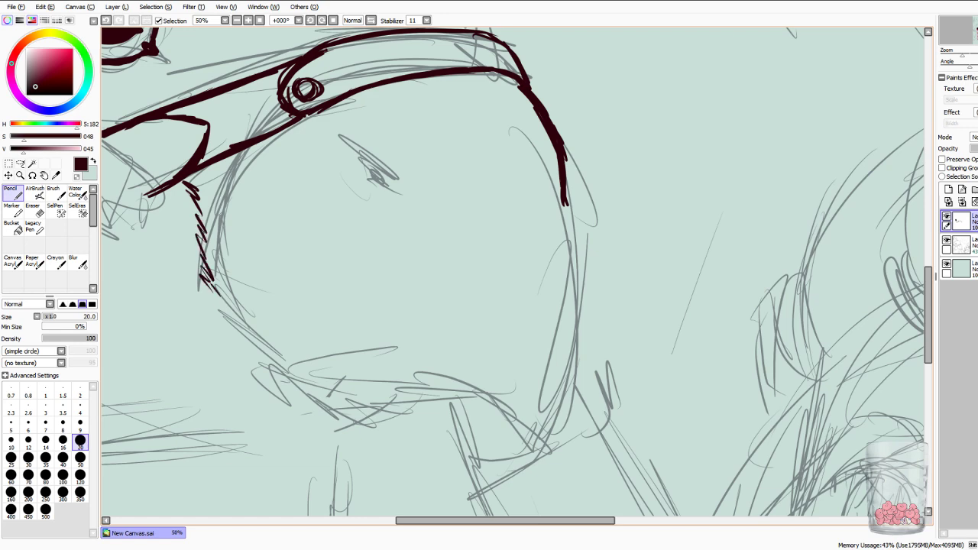
pyautogui.hotkey('ctrl', 'z')
pyautogui.hotkey('ctrl', 'z')
pyautogui.hotkey('ctrl', 'z')
pyautogui.hotkey('ctrl', 'z')
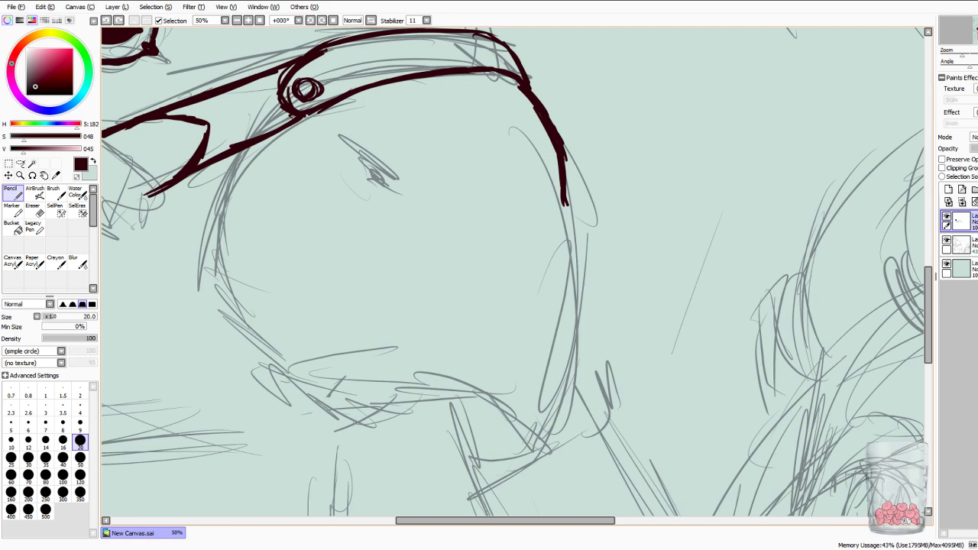
# Ink the beak's lower edge from its rear corner toward the tip and continue the front edge downward in a curve.
pyautogui.moveTo(200, 303); pyautogui.dragTo(280, 363)
pyautogui.moveTo(245, 333)
pyautogui.mouseDown()
pyautogui.moveTo(287, 365)
pyautogui.moveTo(355, 353)
pyautogui.moveTo(447, 376)
pyautogui.moveTo(541, 437)
pyautogui.mouseUp()
pyautogui.moveTo(567, 195)
pyautogui.mouseDown()
pyautogui.moveTo(604, 312)
pyautogui.moveTo(603, 381)
pyautogui.moveTo(576, 476)
pyautogui.moveTo(600, 302)
pyautogui.mouseUp()
pyautogui.moveTo(588, 250); pyautogui.dragTo(581, 236)
pyautogui.moveTo(603, 272); pyautogui.dragTo(601, 349)
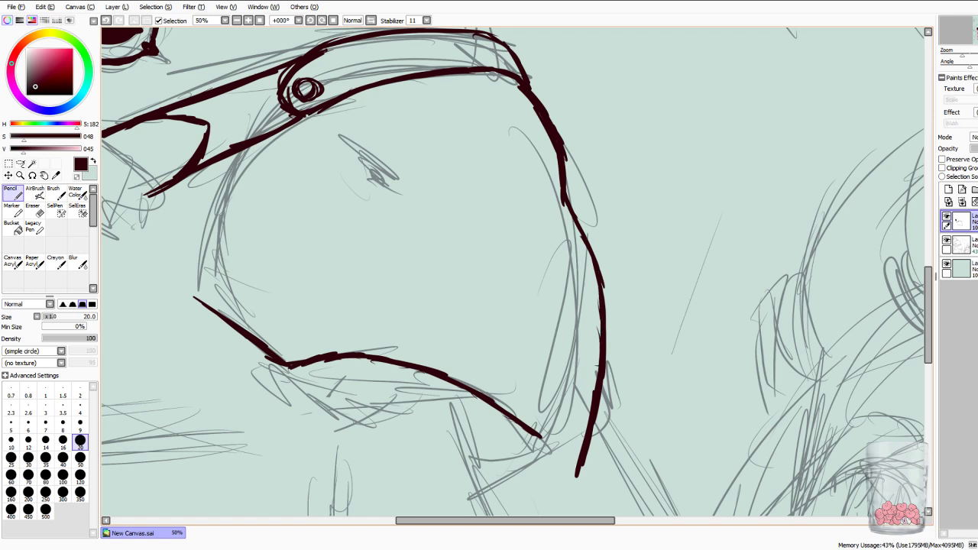
# Join the beak's lower and front edges in a point and trim the tip with the Eraser.
pyautogui.moveTo(539, 437)
pyautogui.mouseDown()
pyautogui.moveTo(564, 471)
pyautogui.moveTo(557, 454)
pyautogui.moveTo(574, 469)
pyautogui.moveTo(577, 458)
pyautogui.mouseUp()
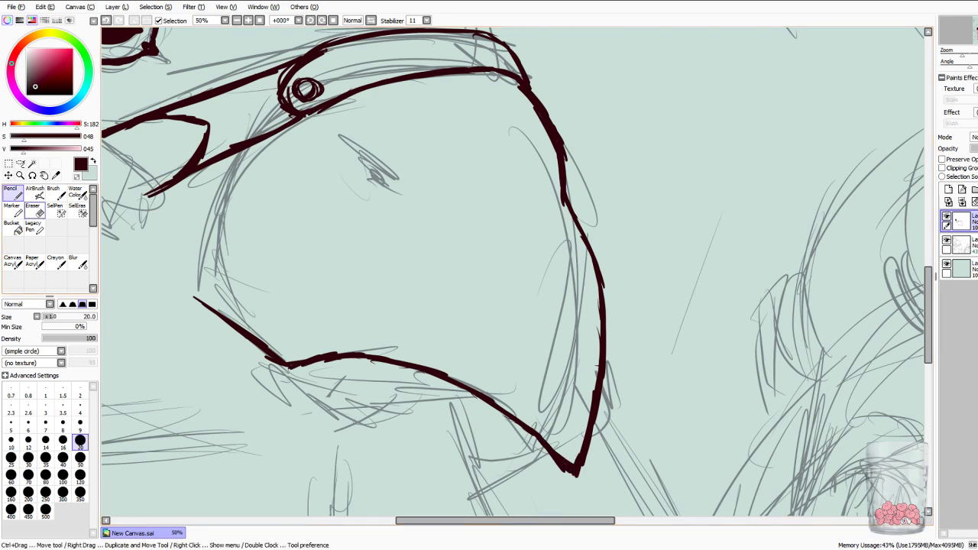
pyautogui.press('e')
pyautogui.moveTo(564, 472)
pyautogui.mouseDown()
pyautogui.moveTo(547, 451)
pyautogui.moveTo(582, 476)
pyautogui.moveTo(593, 451)
pyautogui.mouseUp()
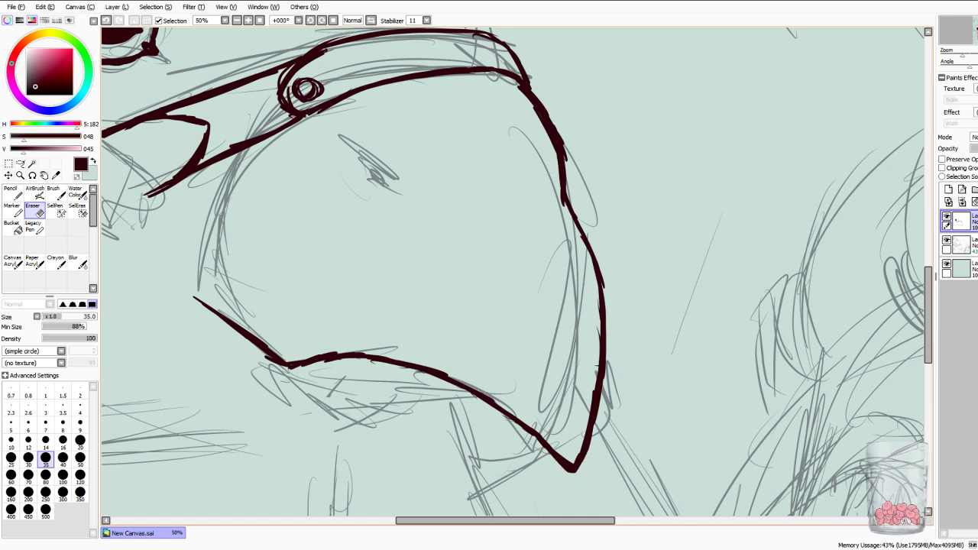
pyautogui.moveTo(573, 465); pyautogui.dragTo(561, 456)
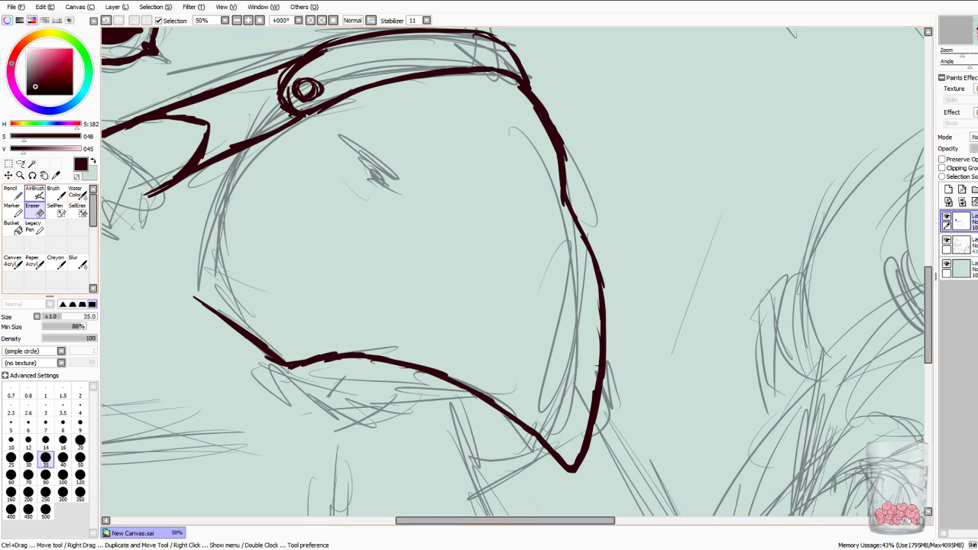
# Ink a thick slanted nostril on the beak, then thicken the beak's rear lower edge and smooth its corner with the Eraser.
pyautogui.click(12, 192)
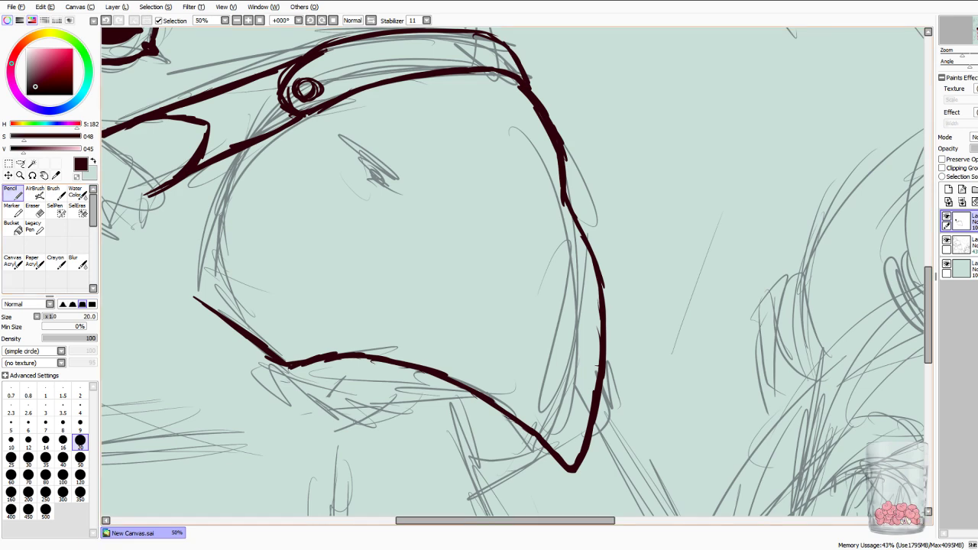
pyautogui.moveTo(342, 142)
pyautogui.mouseDown()
pyautogui.moveTo(370, 143)
pyautogui.moveTo(402, 178)
pyautogui.mouseUp()
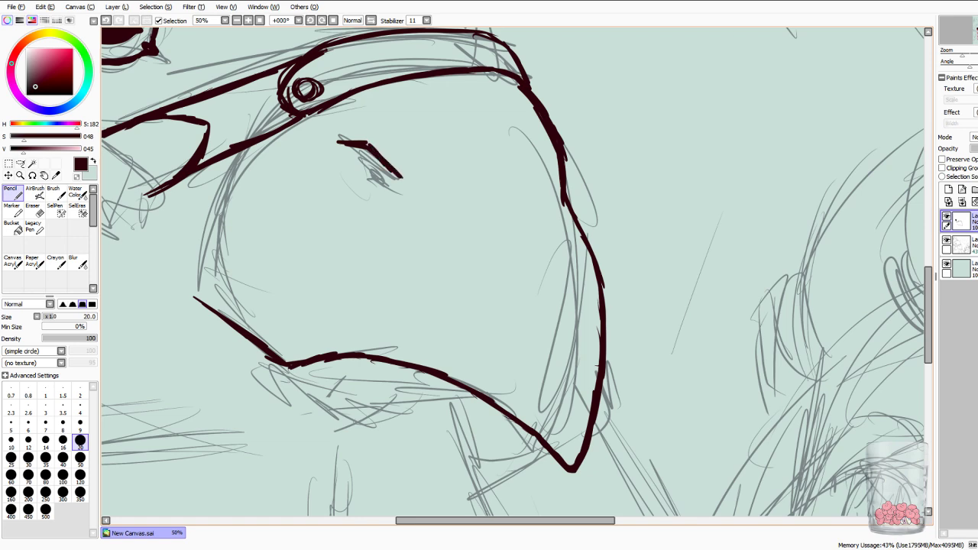
pyautogui.moveTo(357, 147); pyautogui.dragTo(413, 188)
pyautogui.moveTo(194, 299)
pyautogui.mouseDown()
pyautogui.moveTo(262, 350)
pyautogui.moveTo(292, 360)
pyautogui.mouseUp()
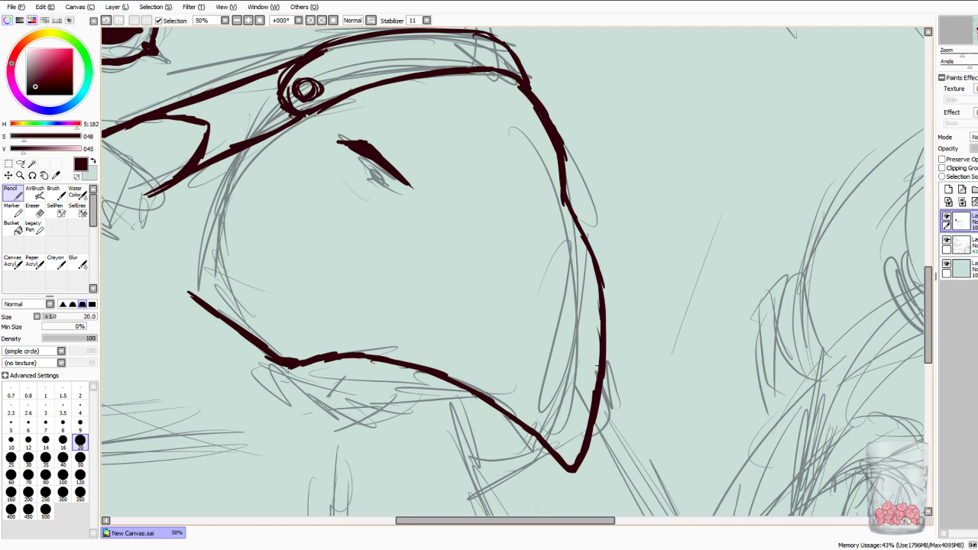
pyautogui.press('e')
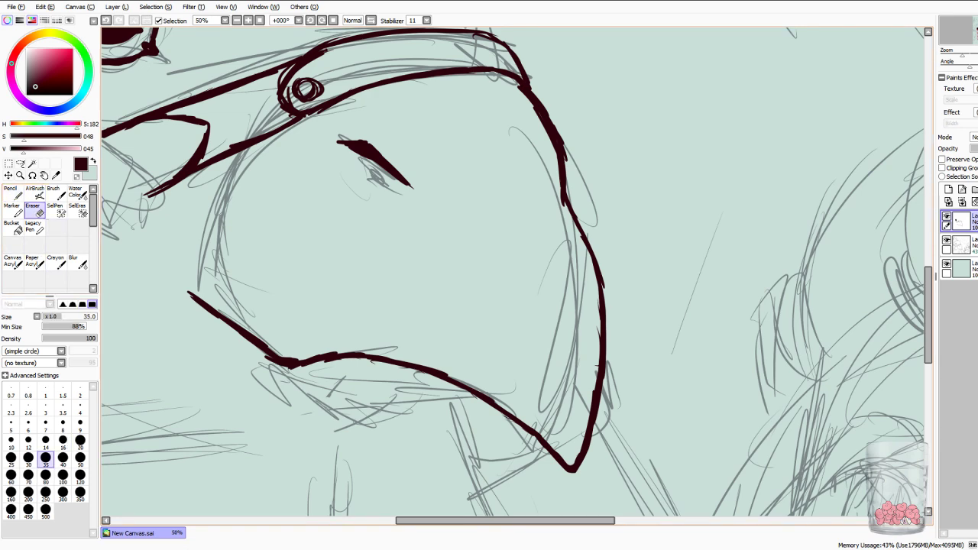
pyautogui.moveTo(266, 356); pyautogui.dragTo(295, 368)
pyautogui.press('n')
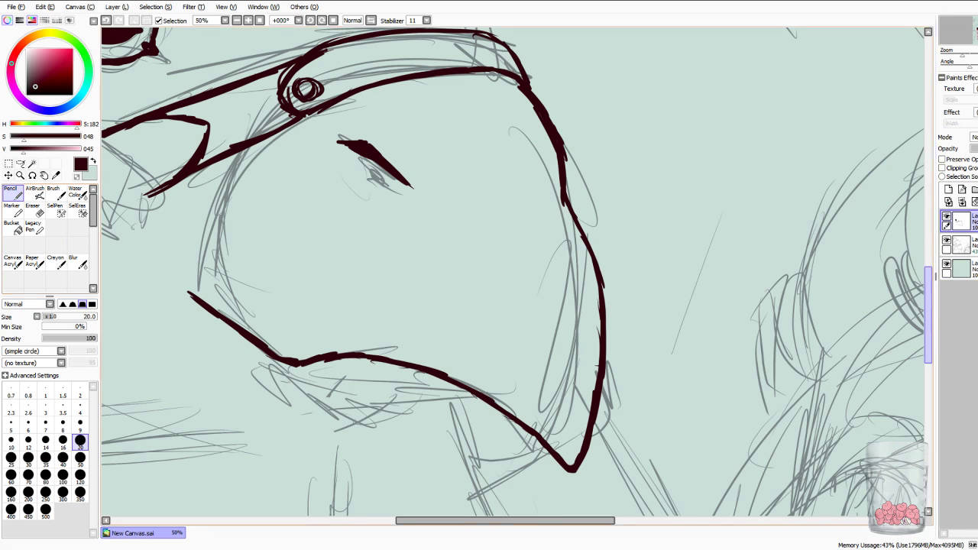
# Ink the forehead contour as a curve sloping down toward the sketched feathers above the beak band.
pyautogui.scroll(2, 518, 272)
pyautogui.moveTo(977, 34); pyautogui.dragTo(977, 28)
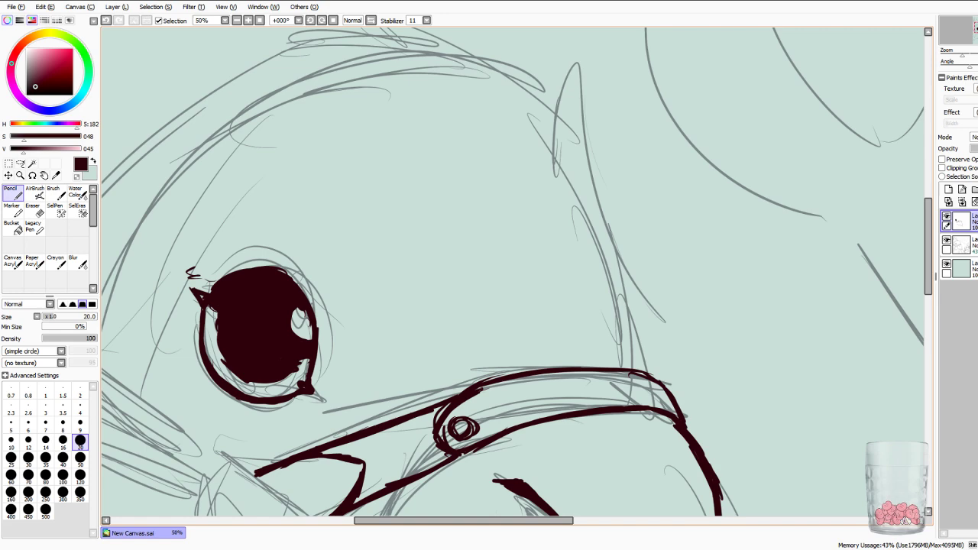
pyautogui.moveTo(483, 88); pyautogui.dragTo(532, 134)
pyautogui.moveTo(481, 91); pyautogui.dragTo(566, 168)
pyautogui.moveTo(520, 125); pyautogui.dragTo(583, 200)
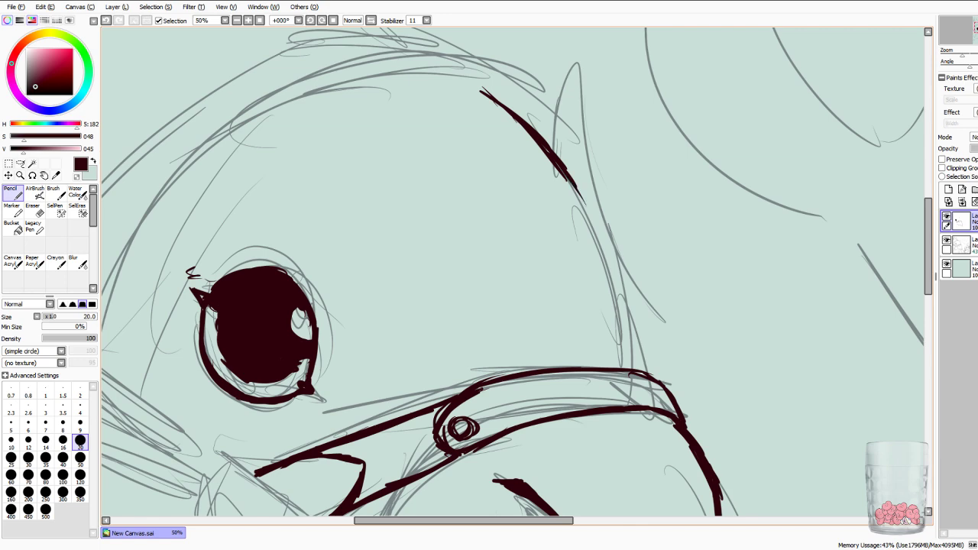
# Ink spiky feather tufts along the lower forehead, running down to the top of the beak band.
pyautogui.moveTo(603, 250); pyautogui.dragTo(614, 178)
pyautogui.moveTo(601, 241)
pyautogui.mouseDown()
pyautogui.moveTo(621, 155)
pyautogui.moveTo(627, 281)
pyautogui.mouseUp()
pyautogui.moveTo(615, 178); pyautogui.dragTo(630, 313)
pyautogui.moveTo(626, 290); pyautogui.dragTo(634, 221)
pyautogui.moveTo(621, 298)
pyautogui.mouseDown()
pyautogui.moveTo(632, 220)
pyautogui.moveTo(645, 334)
pyautogui.mouseUp()
pyautogui.moveTo(637, 257); pyautogui.dragTo(648, 364)
pyautogui.moveTo(638, 326)
pyautogui.mouseDown()
pyautogui.moveTo(656, 379)
pyautogui.moveTo(637, 321)
pyautogui.moveTo(632, 208)
pyautogui.mouseUp()
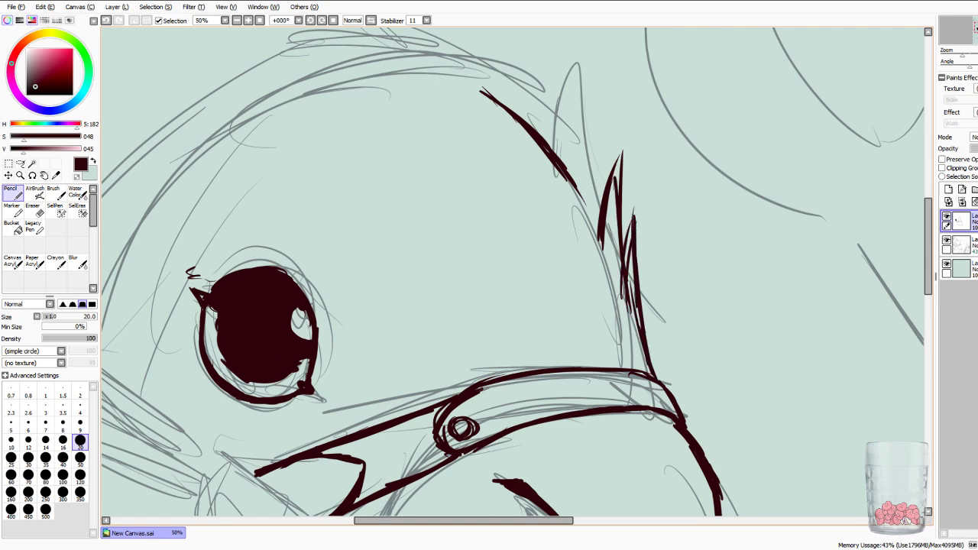
pyautogui.moveTo(638, 272); pyautogui.dragTo(661, 231)
pyautogui.moveTo(639, 299)
pyautogui.mouseDown()
pyautogui.moveTo(663, 227)
pyautogui.moveTo(644, 259)
pyautogui.mouseUp()
# Add taller pointed feathers at the upper forehead and extend the forehead contour down to meet the tufts.
pyautogui.moveTo(571, 167); pyautogui.dragTo(580, 85)
pyautogui.moveTo(565, 145)
pyautogui.mouseDown()
pyautogui.moveTo(594, 66)
pyautogui.moveTo(607, 174)
pyautogui.mouseUp()
pyautogui.moveTo(592, 81)
pyautogui.mouseDown()
pyautogui.moveTo(609, 169)
pyautogui.moveTo(595, 61)
pyautogui.mouseUp()
pyautogui.moveTo(560, 161); pyautogui.dragTo(561, 85)
pyautogui.moveTo(561, 87); pyautogui.dragTo(570, 122)
pyautogui.moveTo(560, 157); pyautogui.dragTo(557, 84)
pyautogui.moveTo(568, 133); pyautogui.dragTo(578, 182)
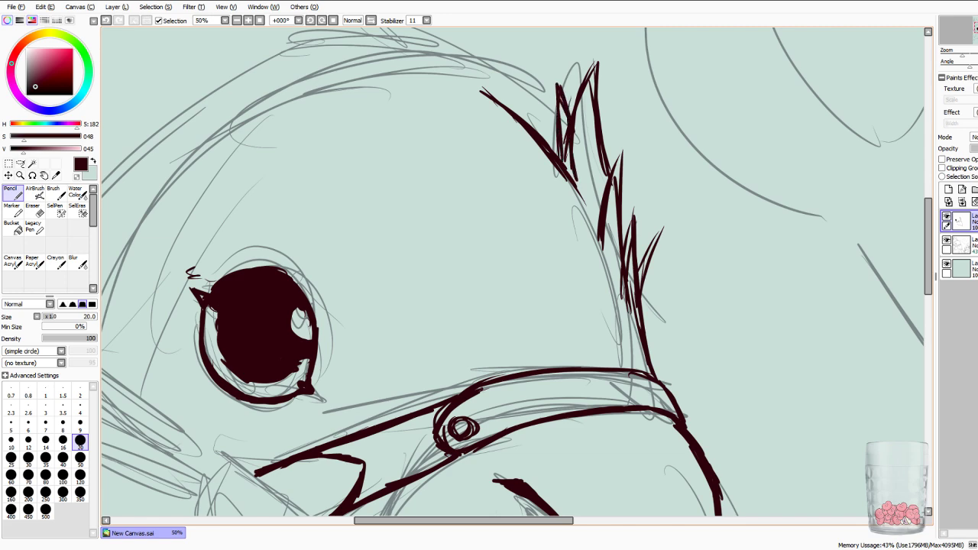
pyautogui.moveTo(570, 186); pyautogui.dragTo(596, 234)
pyautogui.moveTo(548, 158); pyautogui.dragTo(576, 194)
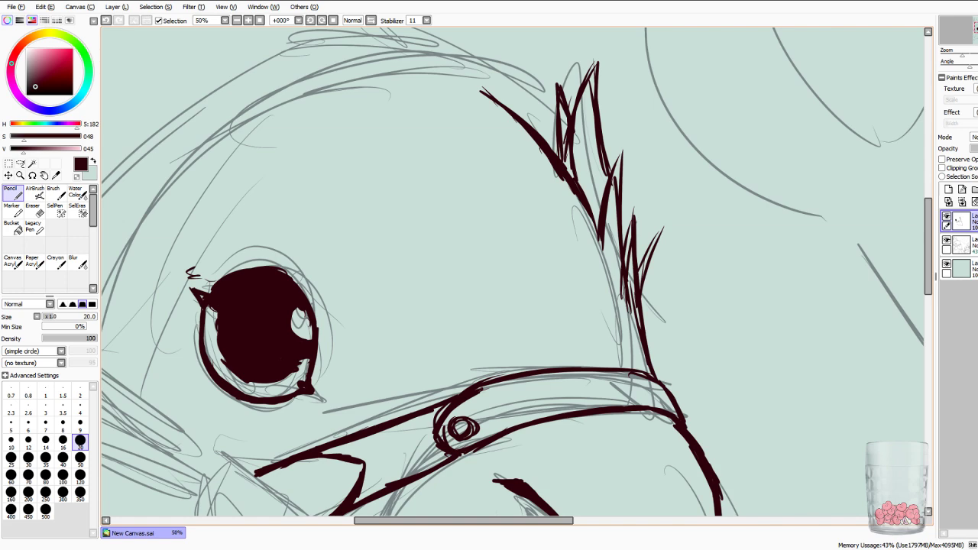
pyautogui.moveTo(512, 212); pyautogui.dragTo(501, 301)
pyautogui.moveTo(520, 188)
pyautogui.mouseDown()
pyautogui.moveTo(500, 253)
pyautogui.moveTo(515, 266)
pyautogui.moveTo(530, 257)
pyautogui.mouseUp()
pyautogui.hotkey('ctrl', 'z')
pyautogui.hotkey('ctrl', 'z')
pyautogui.hotkey('ctrl', 'z')
pyautogui.hotkey('ctrl', 'z')
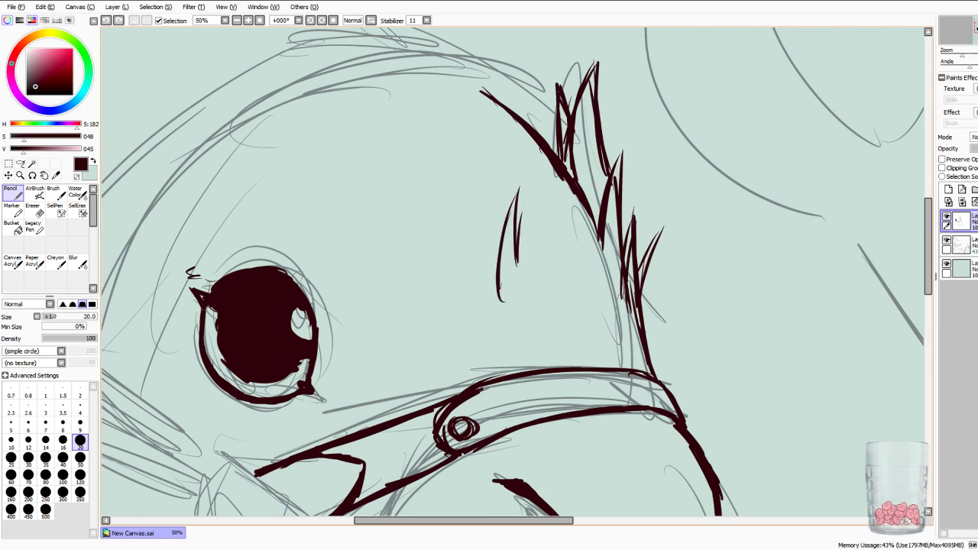
pyautogui.hotkey('ctrl', 'z')
pyautogui.hotkey('ctrl', 'z')
pyautogui.hotkey('ctrl', 'z')
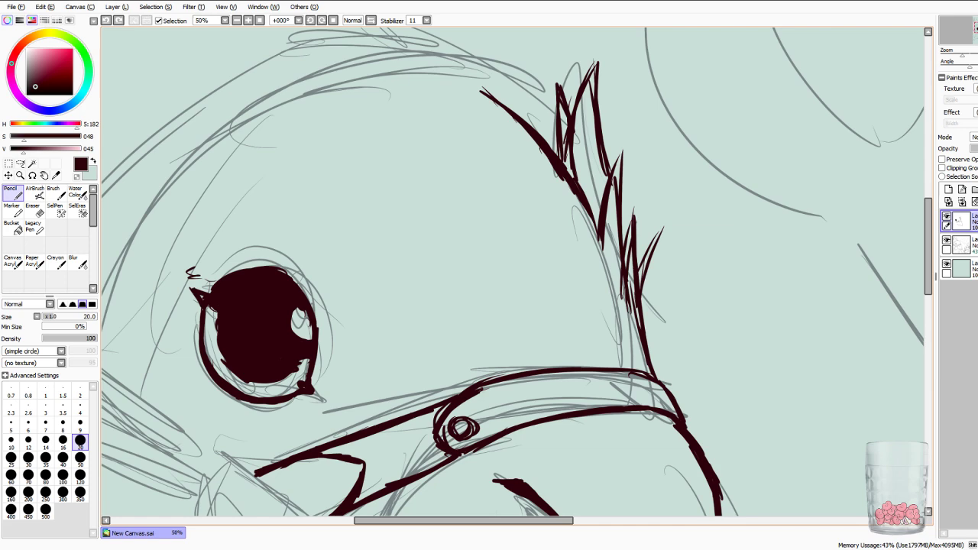
# Ink the rounded rear and upper edge of the bridle joint below the eye.
pyautogui.moveTo(428, 321)
pyautogui.mouseDown()
pyautogui.moveTo(685, 267)
pyautogui.moveTo(636, 165)
pyautogui.mouseUp()
pyautogui.moveTo(977, 29); pyautogui.dragTo(977, 36)
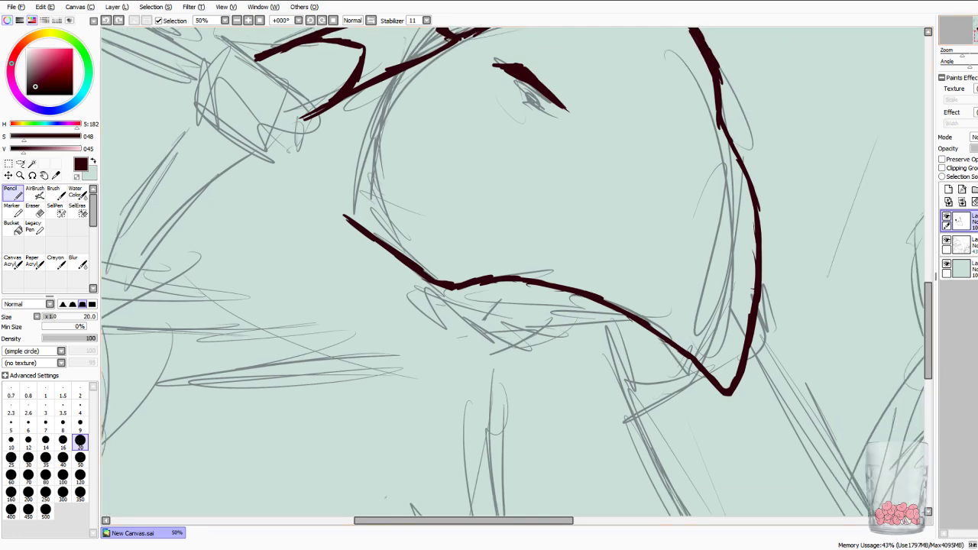
pyautogui.moveTo(489, 306); pyautogui.dragTo(745, 485)
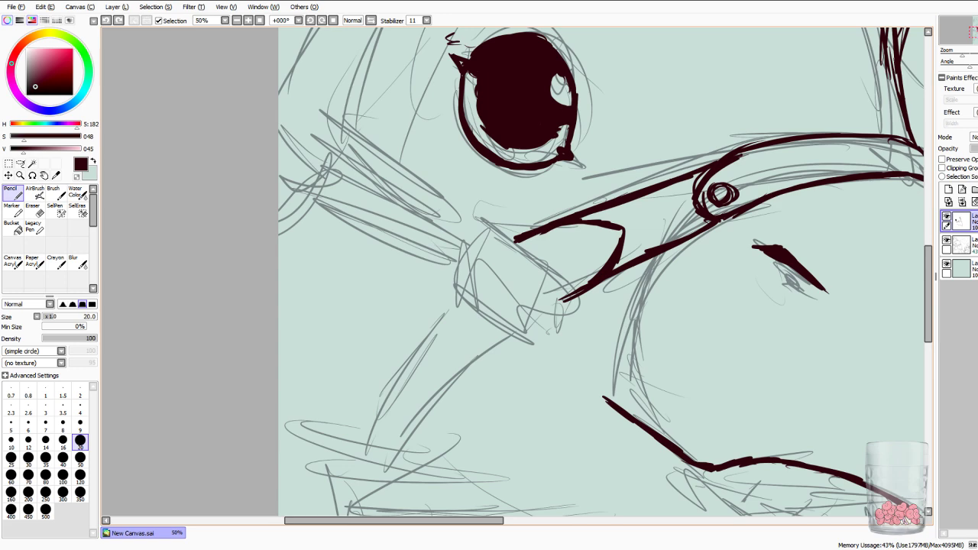
pyautogui.moveTo(495, 223)
pyautogui.mouseDown()
pyautogui.moveTo(480, 227)
pyautogui.moveTo(457, 281)
pyautogui.mouseUp()
pyautogui.moveTo(476, 233)
pyautogui.mouseDown()
pyautogui.moveTo(457, 259)
pyautogui.moveTo(454, 289)
pyautogui.mouseUp()
pyautogui.moveTo(469, 243); pyautogui.dragTo(459, 285)
pyautogui.moveTo(493, 224); pyautogui.dragTo(516, 233)
pyautogui.moveTo(473, 240); pyautogui.dragTo(513, 233)
# Ink the bridle joint's curved front edge down to its lower end and connect the beak strap's lower line to it.
pyautogui.moveTo(463, 256)
pyautogui.mouseDown()
pyautogui.moveTo(516, 234)
pyautogui.moveTo(545, 283)
pyautogui.moveTo(548, 298)
pyautogui.moveTo(512, 343)
pyautogui.mouseUp()
pyautogui.moveTo(545, 286); pyautogui.dragTo(514, 341)
pyautogui.moveTo(544, 287)
pyautogui.mouseDown()
pyautogui.moveTo(531, 325)
pyautogui.moveTo(511, 341)
pyautogui.mouseUp()
pyautogui.moveTo(573, 295); pyautogui.dragTo(549, 308)
pyautogui.moveTo(503, 229)
pyautogui.mouseDown()
pyautogui.moveTo(463, 251)
pyautogui.moveTo(455, 289)
pyautogui.mouseUp()
pyautogui.moveTo(515, 244); pyautogui.dragTo(535, 266)
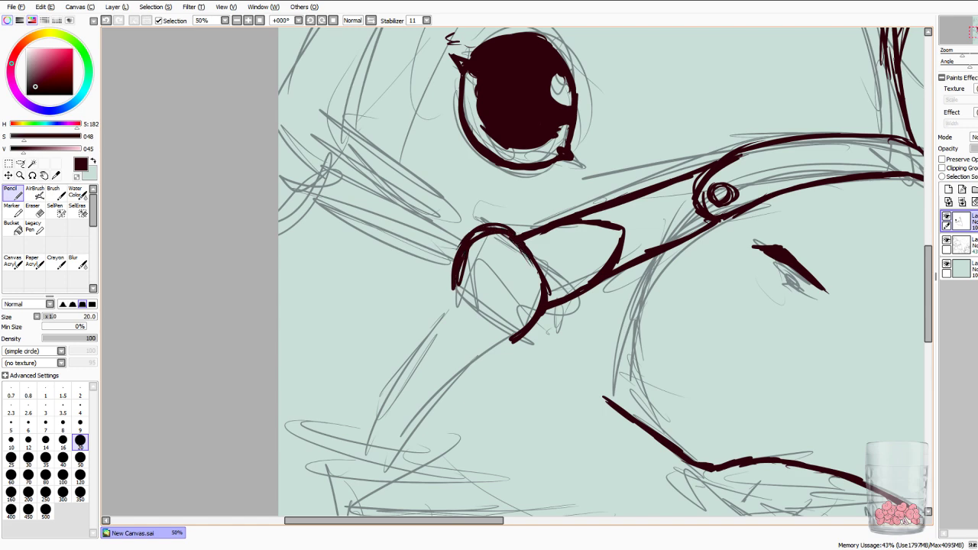
# Ink two tapering strap lines down from the joint and close their end with a small rectangular segment.
pyautogui.moveTo(454, 286)
pyautogui.mouseDown()
pyautogui.moveTo(448, 316)
pyautogui.moveTo(419, 359)
pyautogui.mouseUp()
pyautogui.moveTo(452, 275)
pyautogui.mouseDown()
pyautogui.moveTo(426, 347)
pyautogui.moveTo(435, 334)
pyautogui.mouseUp()
pyautogui.moveTo(516, 341); pyautogui.dragTo(461, 385)
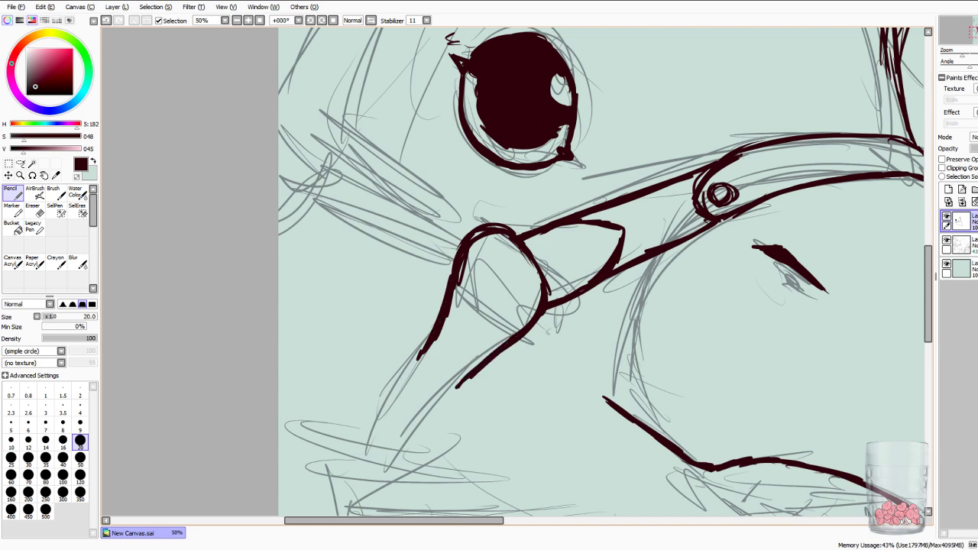
pyautogui.moveTo(419, 363)
pyautogui.mouseDown()
pyautogui.moveTo(457, 390)
pyautogui.moveTo(420, 362)
pyautogui.moveTo(443, 382)
pyautogui.moveTo(406, 373)
pyautogui.moveTo(388, 397)
pyautogui.moveTo(426, 428)
pyautogui.moveTo(437, 424)
pyautogui.mouseUp()
pyautogui.moveTo(451, 387); pyautogui.dragTo(429, 417)
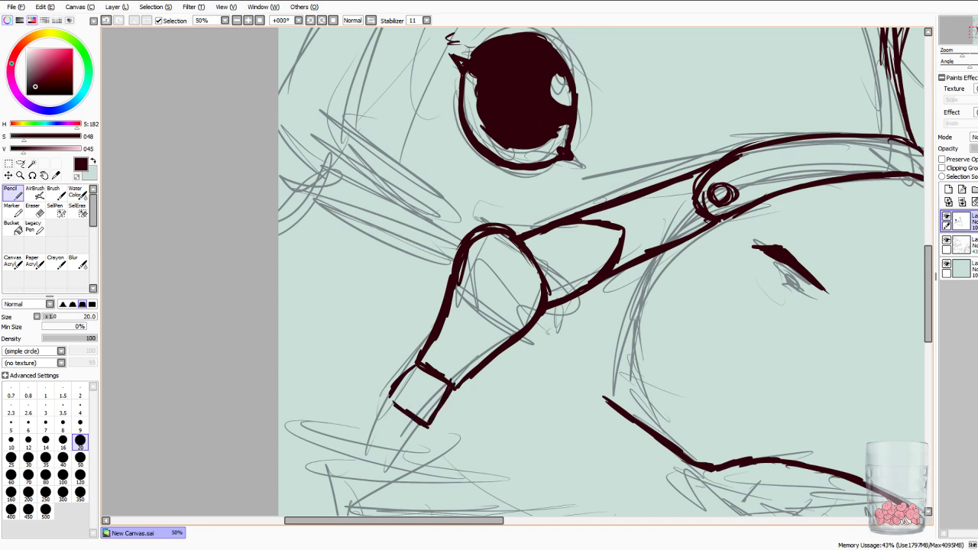
pyautogui.moveTo(404, 379); pyautogui.dragTo(394, 402)
# Ink a large round bridle disc at the canvas edge behind the eye and clean its outline with the Eraser.
pyautogui.press('Up')
pyautogui.press('Up')
pyautogui.press('Up')
pyautogui.press('Up')
pyautogui.press('Up')
pyautogui.press('Up')
pyautogui.press('Up')
pyautogui.press('Up')
pyautogui.press('Up')
pyautogui.press('Up')
pyautogui.press('Left')
pyautogui.press('Left')
pyautogui.press('Left')
pyautogui.press('Left')
pyautogui.press('Left')
pyautogui.press('Left')
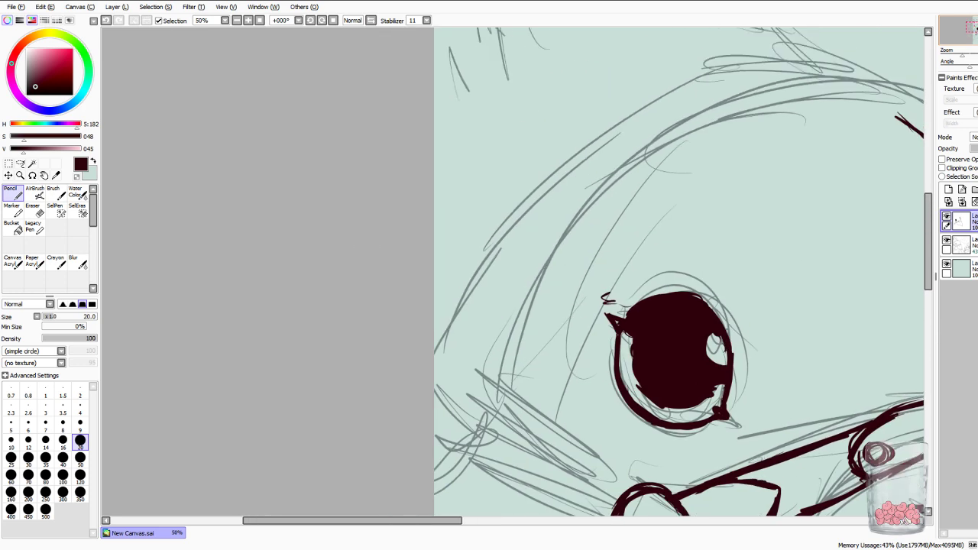
pyautogui.press('Down')
pyautogui.press('Down')
pyautogui.press('Down')
pyautogui.press('Down')
pyautogui.press('Right')
pyautogui.press('Right')
pyautogui.press('Down')
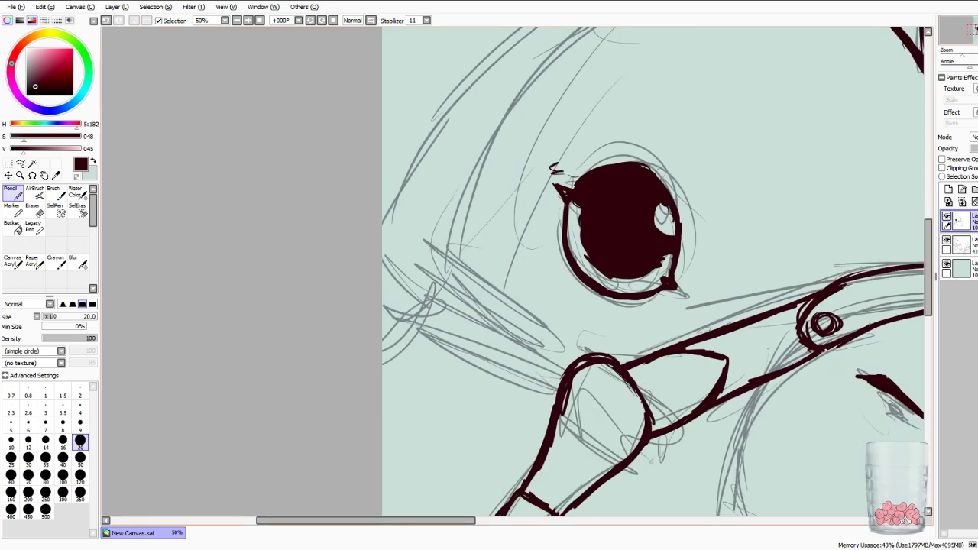
pyautogui.moveTo(382, 299)
pyautogui.mouseDown()
pyautogui.moveTo(415, 308)
pyautogui.moveTo(428, 290)
pyautogui.mouseUp()
pyautogui.moveTo(383, 307); pyautogui.dragTo(448, 269)
pyautogui.moveTo(448, 245)
pyautogui.mouseDown()
pyautogui.moveTo(421, 315)
pyautogui.moveTo(383, 217)
pyautogui.moveTo(452, 250)
pyautogui.moveTo(435, 302)
pyautogui.moveTo(397, 311)
pyautogui.moveTo(454, 269)
pyautogui.moveTo(433, 210)
pyautogui.moveTo(383, 207)
pyautogui.mouseUp()
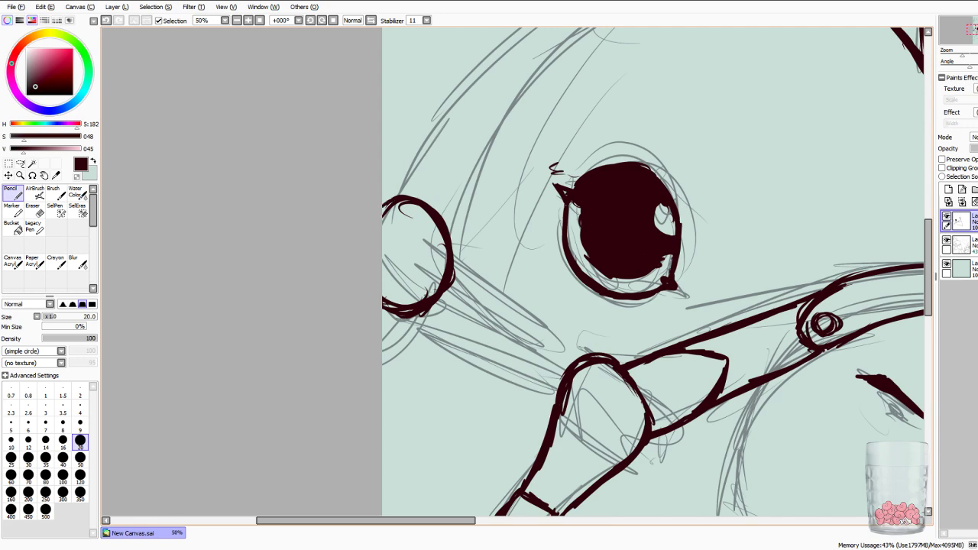
pyautogui.press('e')
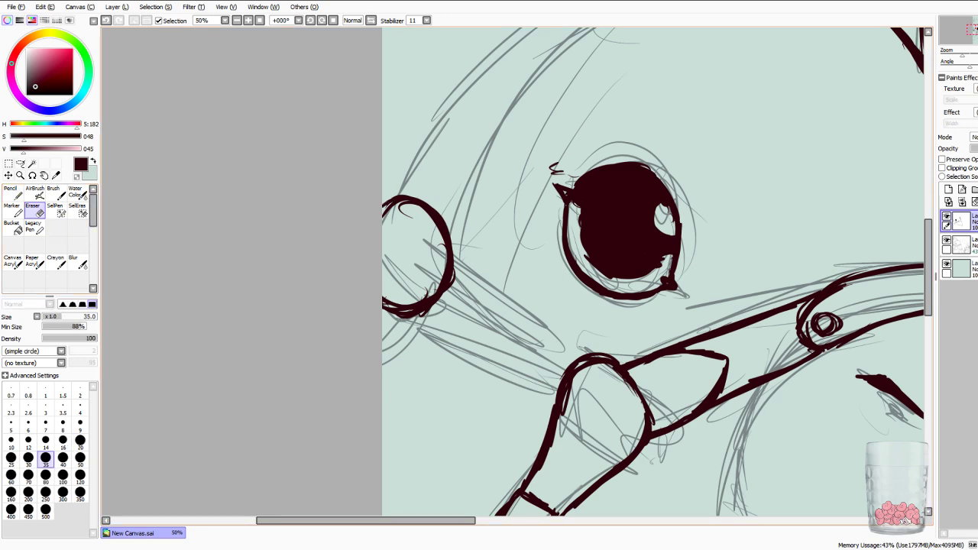
pyautogui.moveTo(440, 277); pyautogui.dragTo(423, 298)
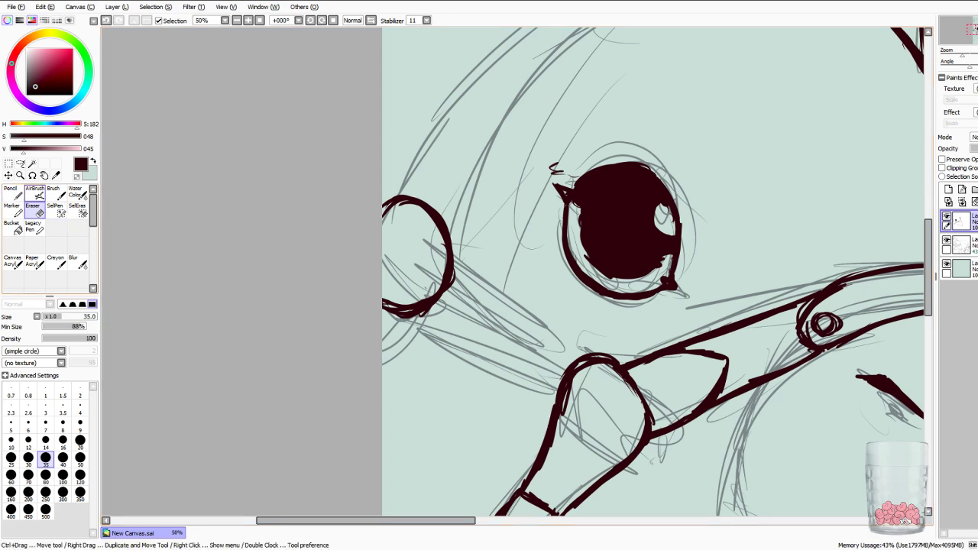
# Ink a short line below the round disc and two parallel strap lines joining the disc to the joint below the eye.
pyautogui.click(12, 193)
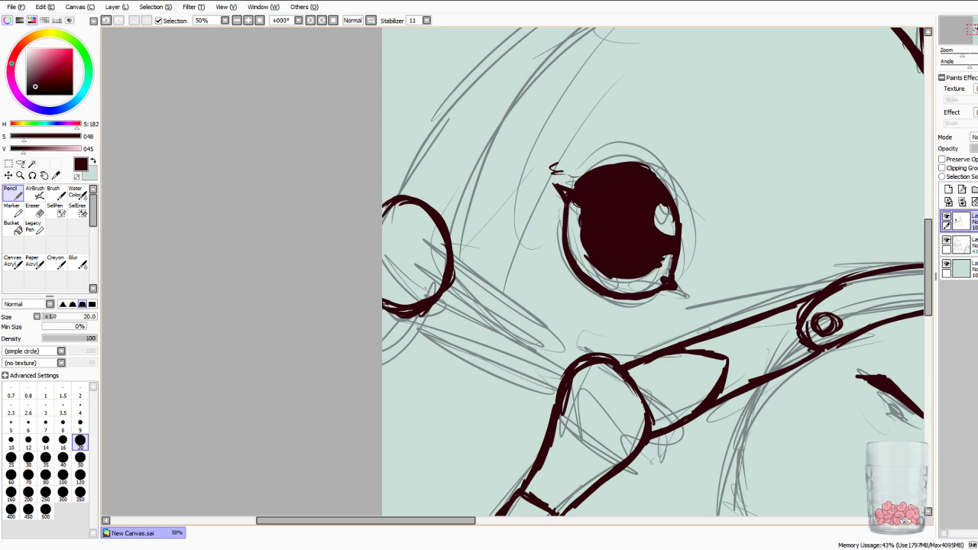
pyautogui.moveTo(403, 319)
pyautogui.mouseDown()
pyautogui.moveTo(383, 353)
pyautogui.moveTo(383, 344)
pyautogui.mouseUp()
pyautogui.moveTo(455, 264); pyautogui.dragTo(572, 356)
pyautogui.moveTo(473, 288); pyautogui.dragTo(525, 327)
pyautogui.moveTo(454, 272); pyautogui.dragTo(543, 340)
pyautogui.hotkey('ctrl', 'z')
pyautogui.moveTo(564, 352); pyautogui.dragTo(577, 359)
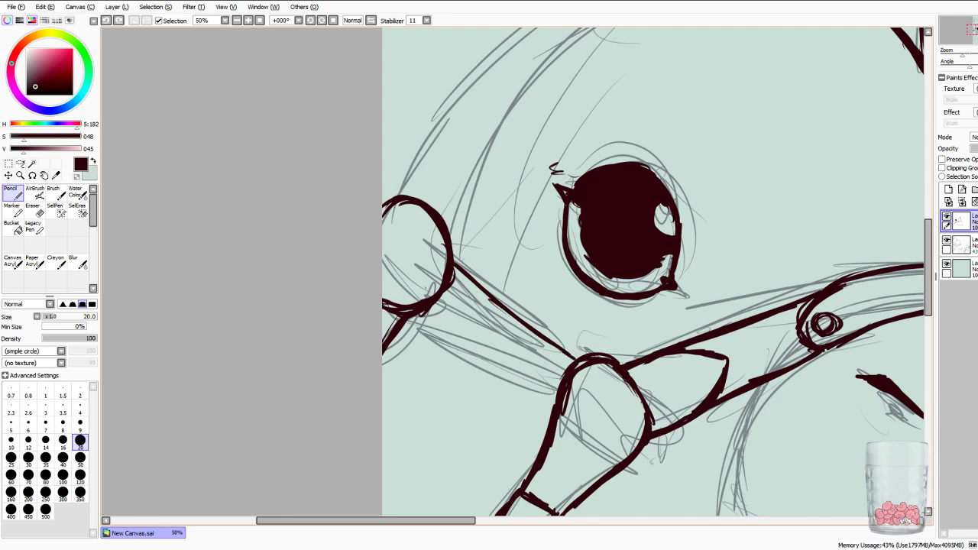
pyautogui.moveTo(419, 315)
pyautogui.mouseDown()
pyautogui.moveTo(552, 413)
pyautogui.moveTo(412, 317)
pyautogui.moveTo(510, 381)
pyautogui.mouseUp()
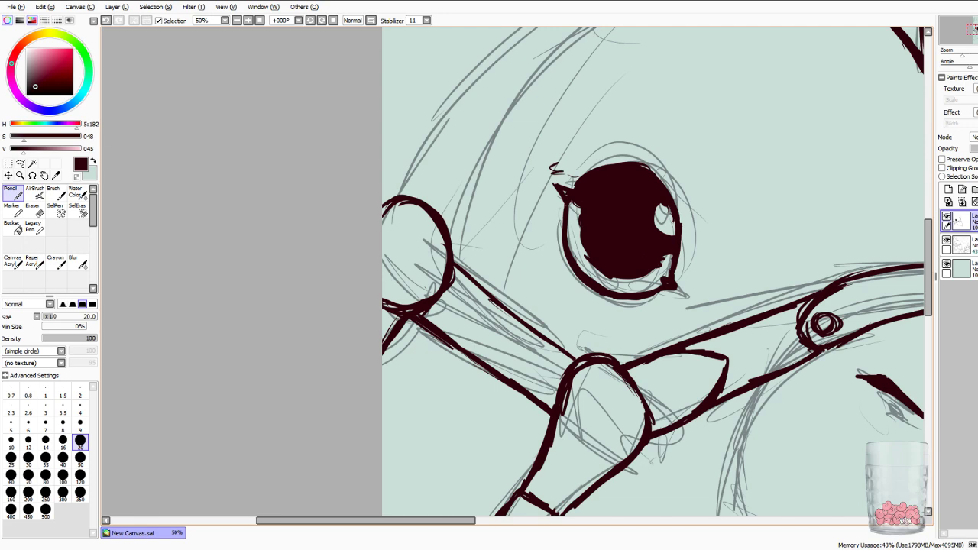
# Thicken the strap lines meeting at the joint and draw a small ringed rivet inside the pointed strap end.
pyautogui.moveTo(621, 364); pyautogui.dragTo(642, 357)
pyautogui.moveTo(456, 262); pyautogui.dragTo(572, 361)
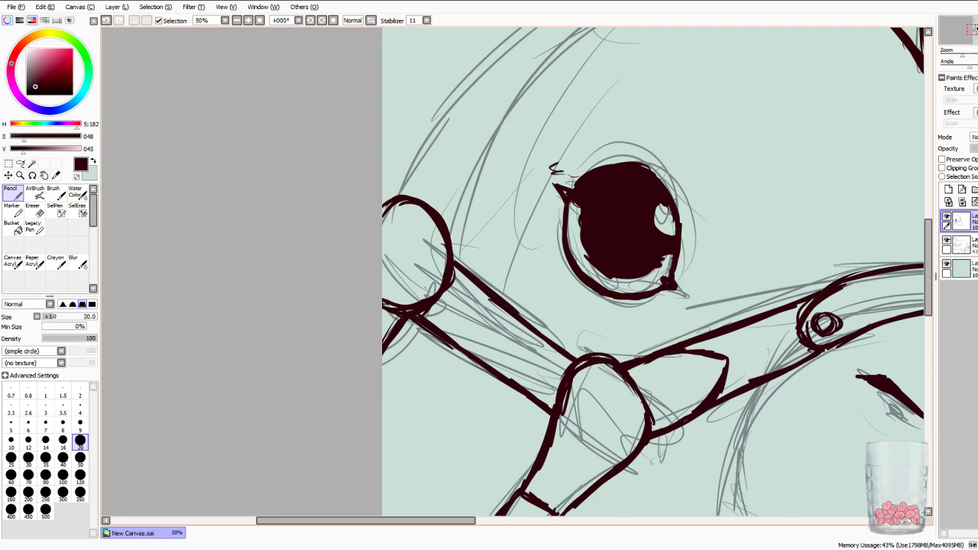
pyautogui.moveTo(654, 384)
pyautogui.mouseDown()
pyautogui.moveTo(652, 397)
pyautogui.moveTo(662, 388)
pyautogui.moveTo(646, 390)
pyautogui.moveTo(652, 403)
pyautogui.mouseUp()
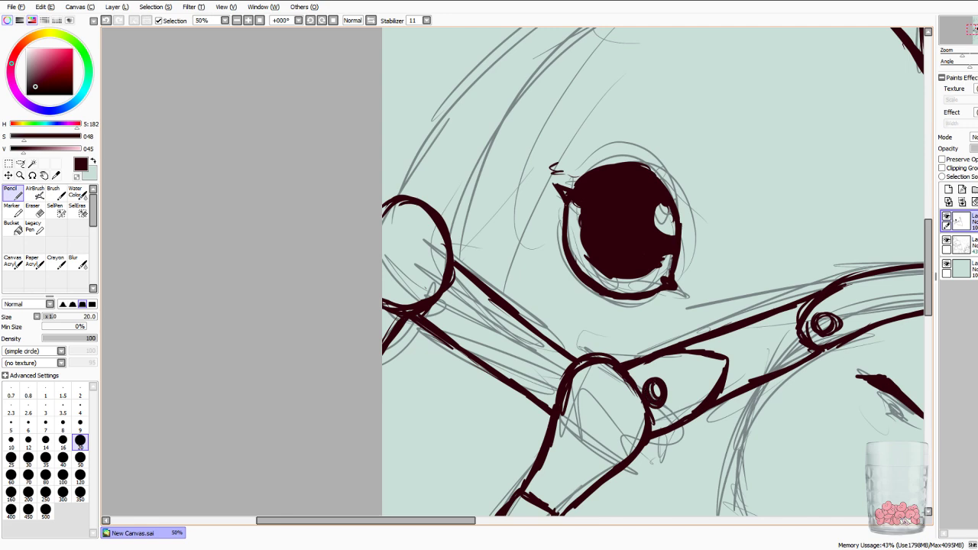
# Ink the crown of the head as an arc joining the forehead contour.
pyautogui.moveTo(975, 29); pyautogui.dragTo(977, 26)
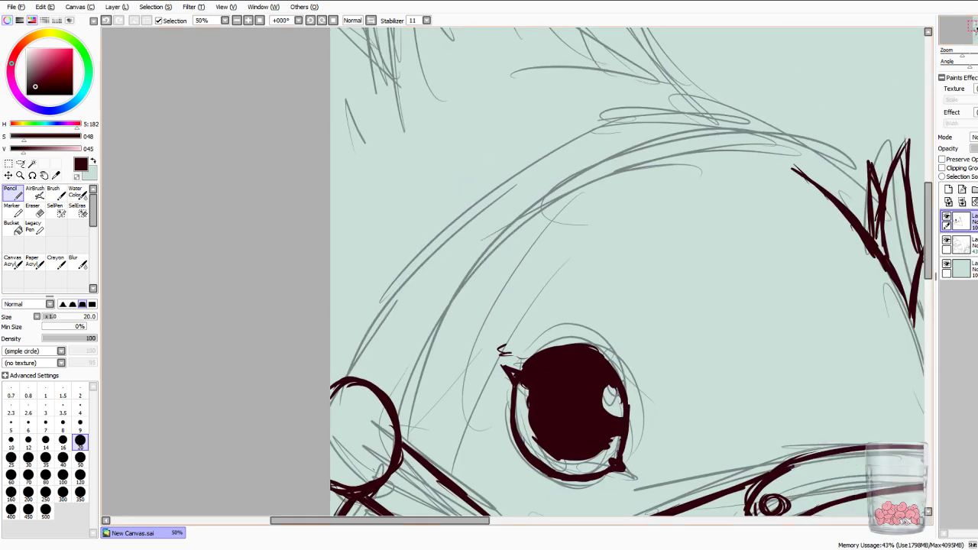
pyautogui.moveTo(572, 187)
pyautogui.mouseDown()
pyautogui.moveTo(657, 136)
pyautogui.moveTo(715, 128)
pyautogui.mouseUp()
pyautogui.moveTo(655, 137); pyautogui.dragTo(757, 150)
pyautogui.moveTo(712, 132); pyautogui.dragTo(801, 173)
pyautogui.moveTo(692, 133)
pyautogui.mouseDown()
pyautogui.moveTo(748, 148)
pyautogui.moveTo(625, 150)
pyautogui.moveTo(565, 183)
pyautogui.moveTo(428, 353)
pyautogui.moveTo(401, 423)
pyautogui.mouseUp()
pyautogui.hotkey('ctrl', 'z')
pyautogui.hotkey('ctrl', 'z')
pyautogui.hotkey('ctrl', 'z')
pyautogui.hotkey('ctrl', 'z')
pyautogui.hotkey('ctrl', 'z')
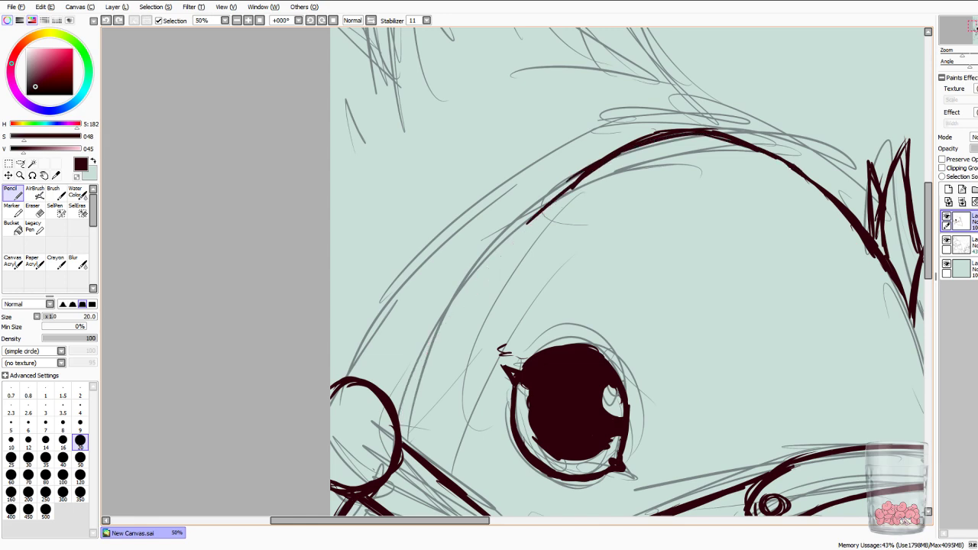
# Erase the rear end of the crown line and thin its upper stretch, then return to the Pencil.
pyautogui.press('e')
pyautogui.moveTo(600, 163); pyautogui.dragTo(574, 186)
pyautogui.moveTo(633, 138); pyautogui.dragTo(679, 127)
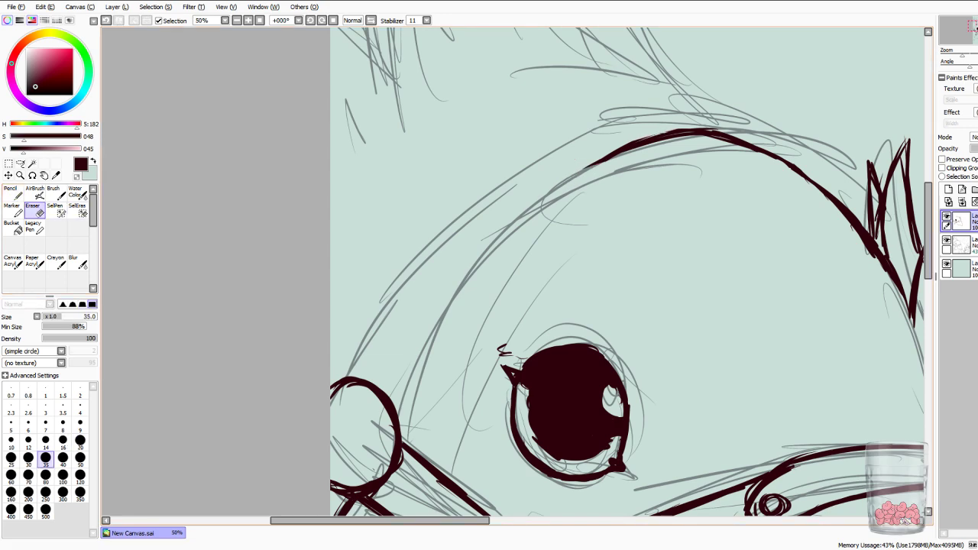
pyautogui.press('n')
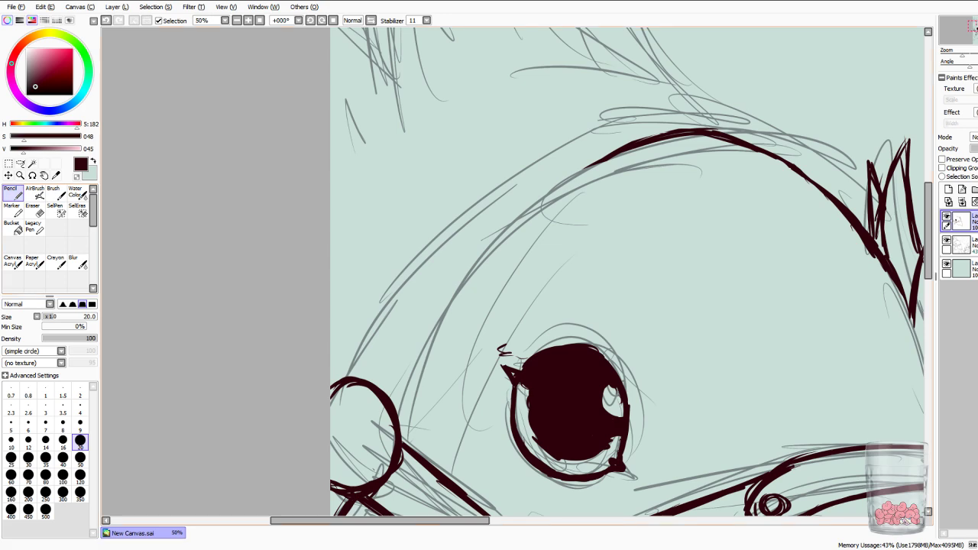
# Ink the inner edge of the head strap as an arc from the round disc up to the crown line, thickening its lower stretch.
pyautogui.moveTo(399, 417); pyautogui.dragTo(436, 335)
pyautogui.moveTo(417, 380); pyautogui.dragTo(462, 294)
pyautogui.moveTo(399, 406); pyautogui.dragTo(481, 267)
pyautogui.moveTo(414, 373); pyautogui.dragTo(511, 217)
pyautogui.moveTo(461, 294); pyautogui.dragTo(549, 190)
pyautogui.moveTo(508, 229)
pyautogui.mouseDown()
pyautogui.moveTo(622, 157)
pyautogui.moveTo(730, 136)
pyautogui.mouseUp()
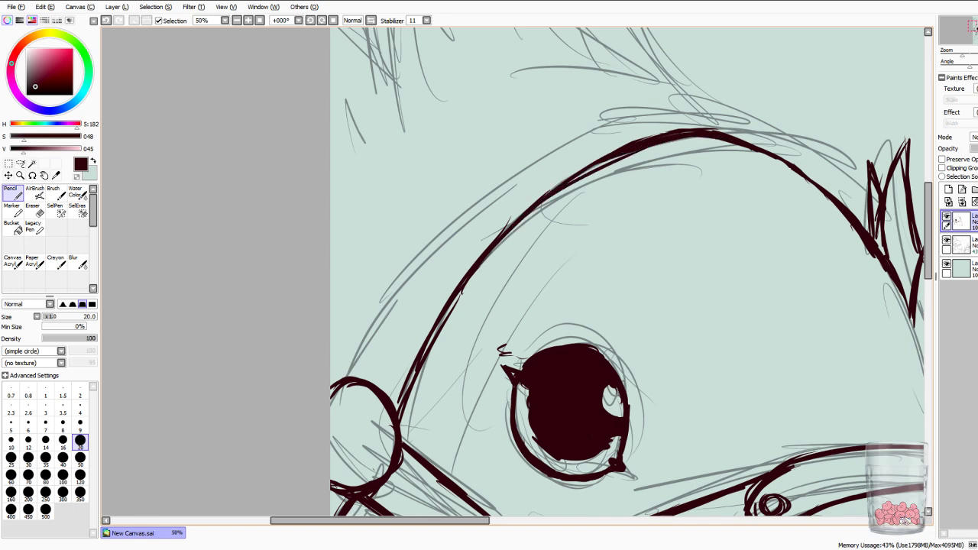
pyautogui.moveTo(399, 419); pyautogui.dragTo(426, 335)
pyautogui.moveTo(409, 387); pyautogui.dragTo(453, 292)
pyautogui.moveTo(423, 356); pyautogui.dragTo(448, 310)
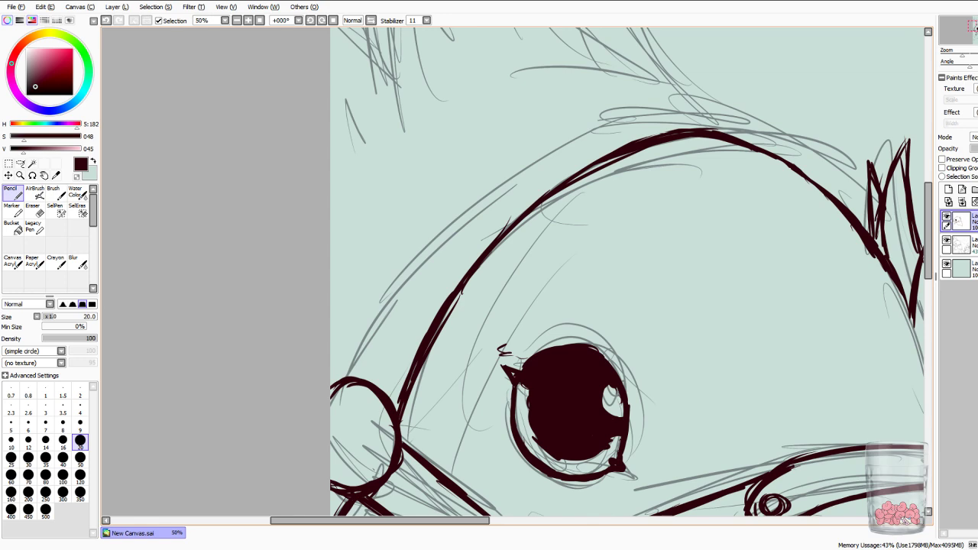
# Ink the strap's outer edge as a parallel arc from the disc over the crown, thickening it and undoing the excess strokes.
pyautogui.moveTo(346, 377); pyautogui.dragTo(421, 240)
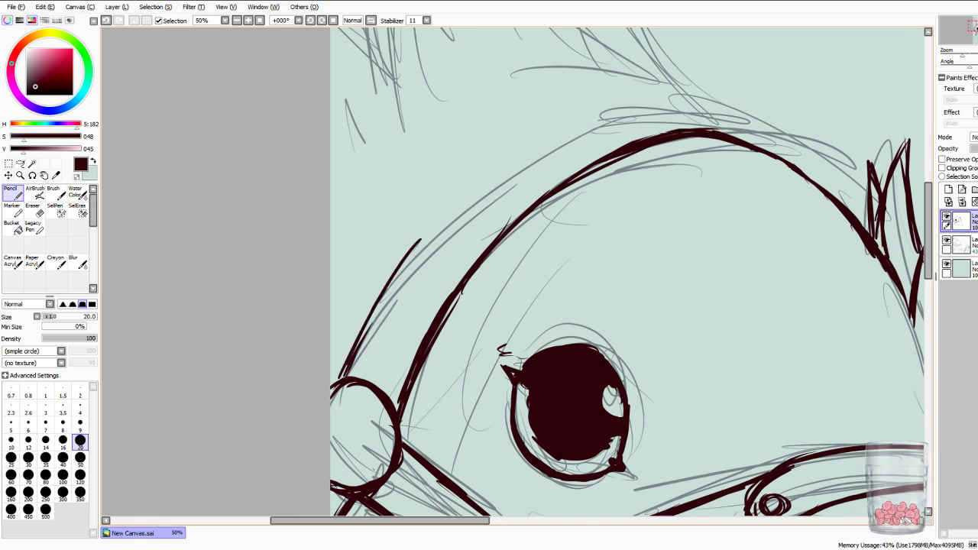
pyautogui.moveTo(386, 291); pyautogui.dragTo(468, 190)
pyautogui.moveTo(433, 229)
pyautogui.mouseDown()
pyautogui.moveTo(466, 194)
pyautogui.moveTo(575, 129)
pyautogui.mouseUp()
pyautogui.moveTo(512, 162)
pyautogui.mouseDown()
pyautogui.moveTo(585, 122)
pyautogui.moveTo(638, 109)
pyautogui.mouseUp()
pyautogui.moveTo(598, 116)
pyautogui.mouseDown()
pyautogui.moveTo(680, 107)
pyautogui.moveTo(728, 117)
pyautogui.moveTo(780, 155)
pyautogui.mouseUp()
pyautogui.moveTo(759, 140)
pyautogui.mouseDown()
pyautogui.moveTo(802, 170)
pyautogui.moveTo(682, 111)
pyautogui.mouseUp()
pyautogui.moveTo(712, 117); pyautogui.dragTo(593, 122)
pyautogui.moveTo(656, 110); pyautogui.dragTo(544, 141)
pyautogui.moveTo(603, 118); pyautogui.dragTo(700, 112)
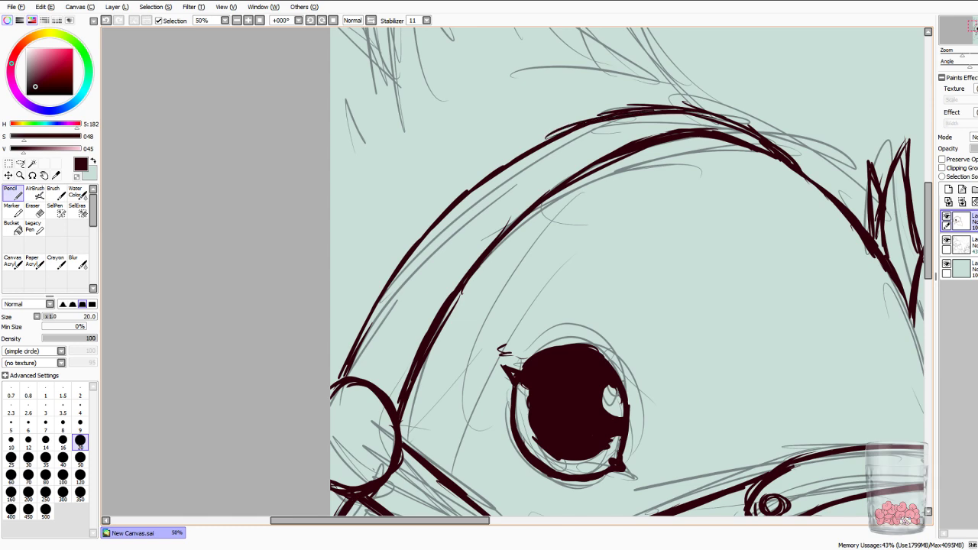
pyautogui.moveTo(572, 125)
pyautogui.mouseDown()
pyautogui.moveTo(466, 200)
pyautogui.moveTo(399, 279)
pyautogui.moveTo(371, 338)
pyautogui.mouseUp()
pyautogui.hotkey('ctrl', 'z')
pyautogui.hotkey('ctrl', 'z')
pyautogui.hotkey('ctrl', 'z')
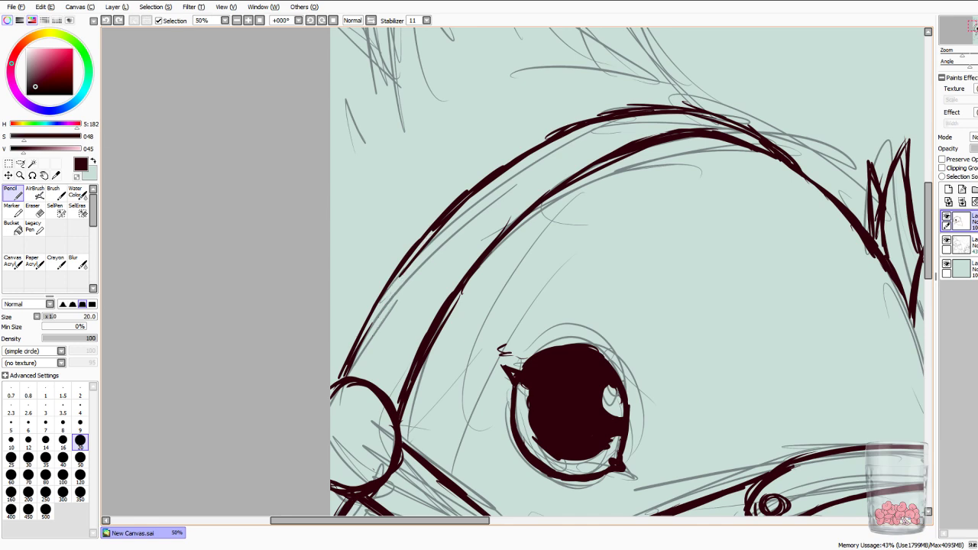
# Erase the stray lines along the outer strap arc and redraw its junction with the crown line using the Pencil.
pyautogui.press('e')
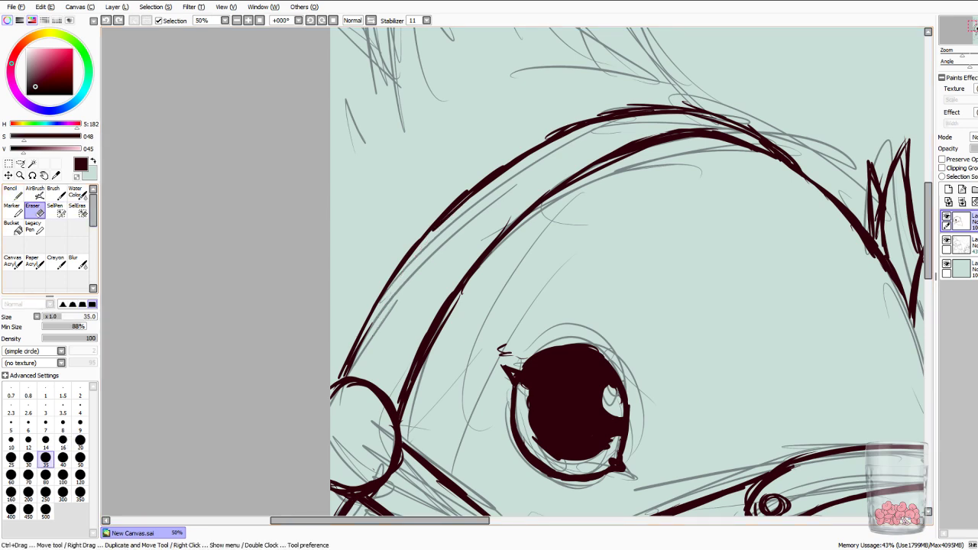
pyautogui.moveTo(644, 101)
pyautogui.mouseDown()
pyautogui.moveTo(602, 109)
pyautogui.moveTo(689, 102)
pyautogui.moveTo(547, 133)
pyautogui.mouseUp()
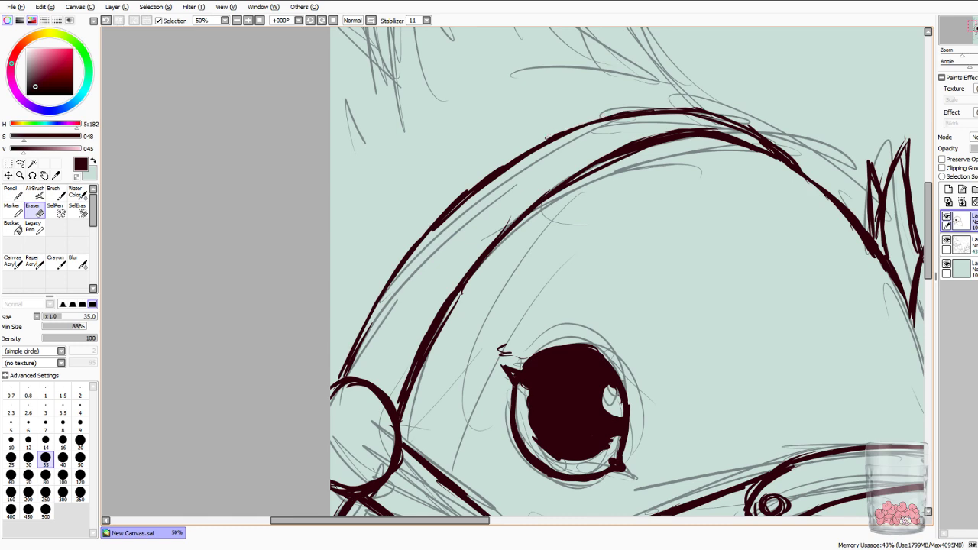
pyautogui.moveTo(716, 125)
pyautogui.mouseDown()
pyautogui.moveTo(686, 120)
pyautogui.moveTo(742, 133)
pyautogui.moveTo(779, 157)
pyautogui.mouseUp()
pyautogui.click(11, 193)
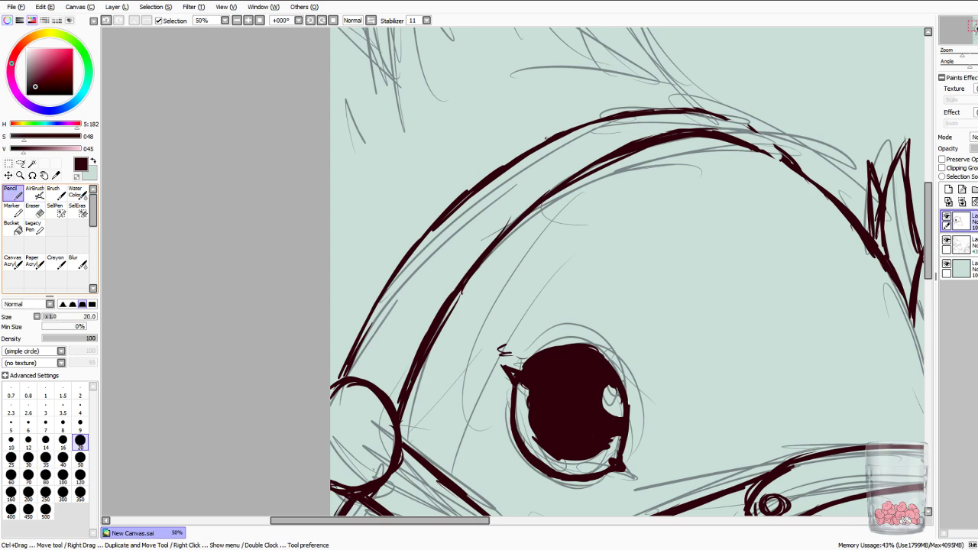
pyautogui.moveTo(709, 119); pyautogui.dragTo(753, 137)
pyautogui.moveTo(727, 119)
pyautogui.mouseDown()
pyautogui.moveTo(786, 157)
pyautogui.moveTo(855, 168)
pyautogui.moveTo(807, 176)
pyautogui.mouseUp()
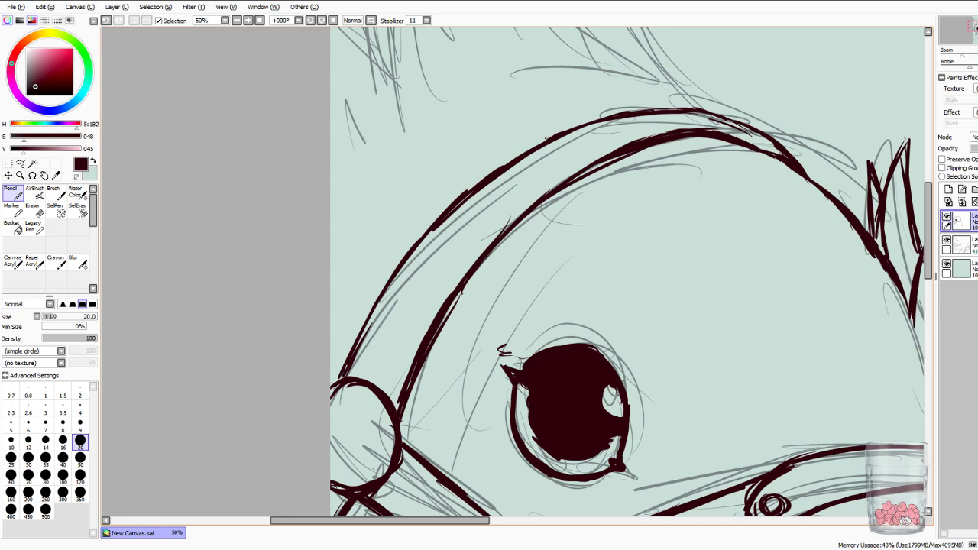
# Ink a pointed strap end over the head strap just above the round disc.
pyautogui.moveTo(348, 358)
pyautogui.mouseDown()
pyautogui.moveTo(358, 311)
pyautogui.moveTo(383, 266)
pyautogui.mouseUp()
pyautogui.moveTo(367, 306); pyautogui.dragTo(389, 269)
pyautogui.moveTo(387, 266)
pyautogui.mouseDown()
pyautogui.moveTo(421, 312)
pyautogui.moveTo(352, 315)
pyautogui.mouseUp()
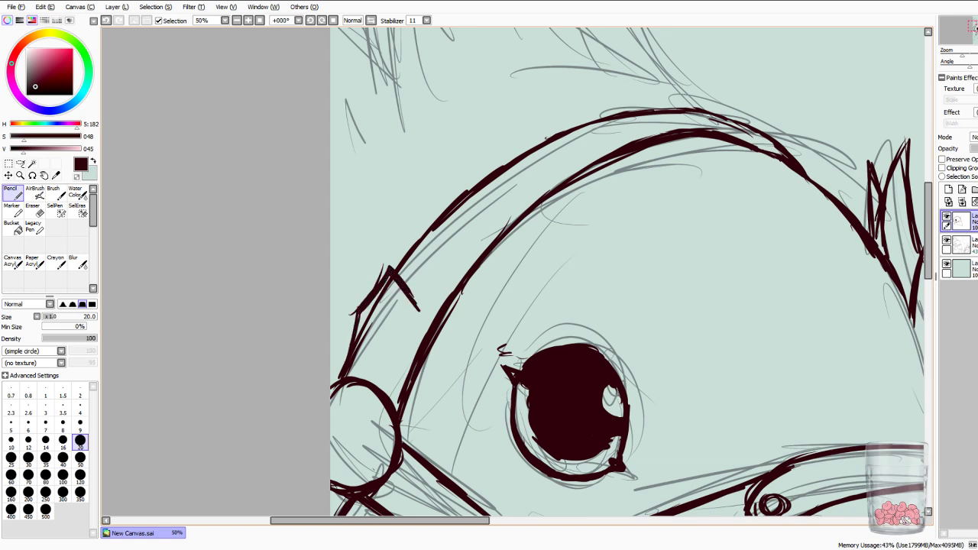
pyautogui.moveTo(419, 310); pyautogui.dragTo(411, 380)
# Erase the strap line crossing inside the pointed end and re-ink the pointed end's sides with the Pencil.
pyautogui.press('e')
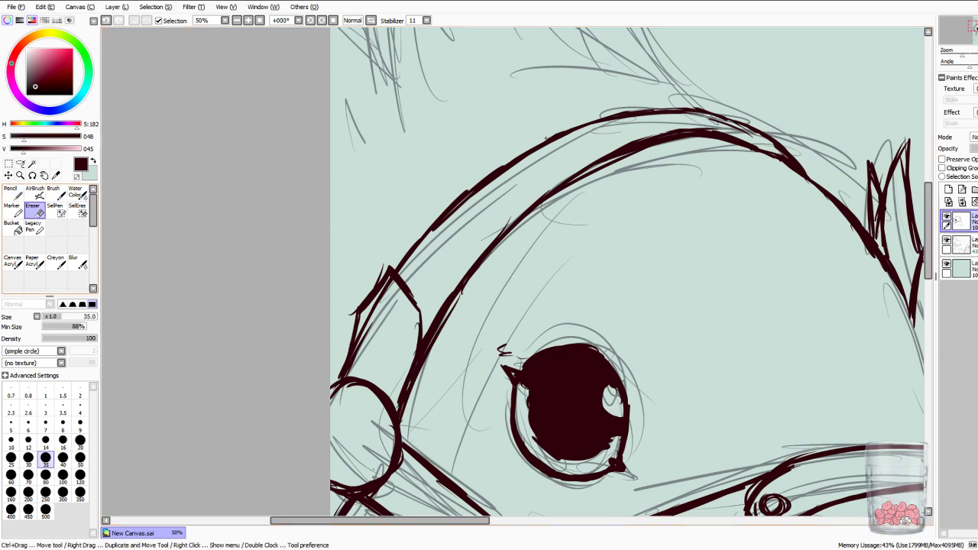
pyautogui.moveTo(371, 318)
pyautogui.mouseDown()
pyautogui.moveTo(352, 366)
pyautogui.moveTo(393, 277)
pyautogui.mouseUp()
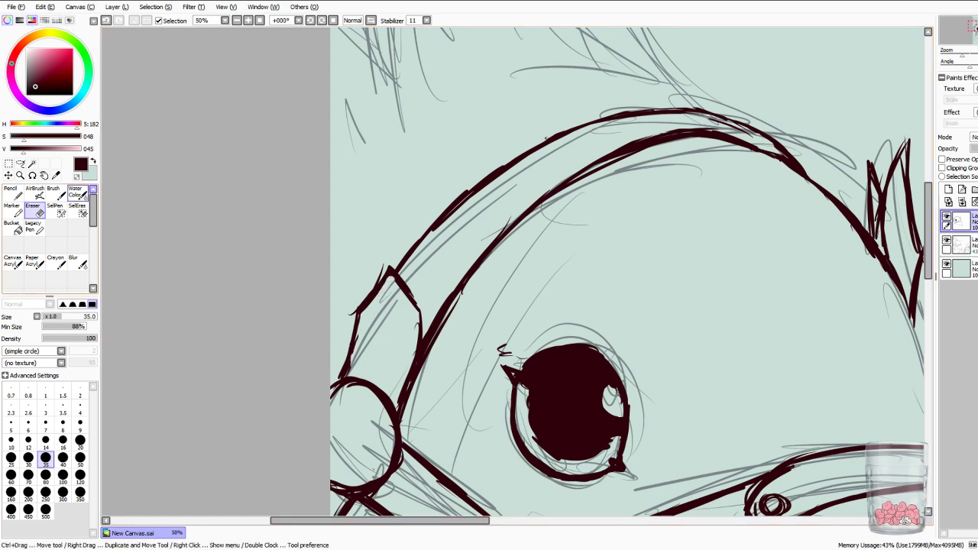
pyautogui.press('n')
pyautogui.moveTo(355, 322)
pyautogui.mouseDown()
pyautogui.moveTo(348, 339)
pyautogui.moveTo(396, 276)
pyautogui.mouseUp()
pyautogui.moveTo(419, 309)
pyautogui.mouseDown()
pyautogui.moveTo(419, 347)
pyautogui.moveTo(402, 381)
pyautogui.mouseUp()
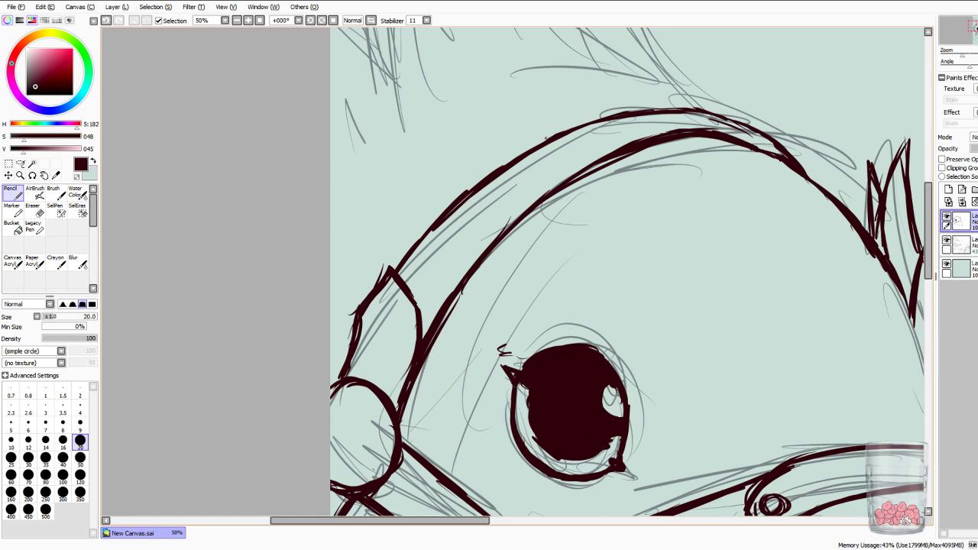
# Add short feather strokes at the base of the forehead tuft beside the head outline.
pyautogui.moveTo(976, 28); pyautogui.dragTo(977, 29)
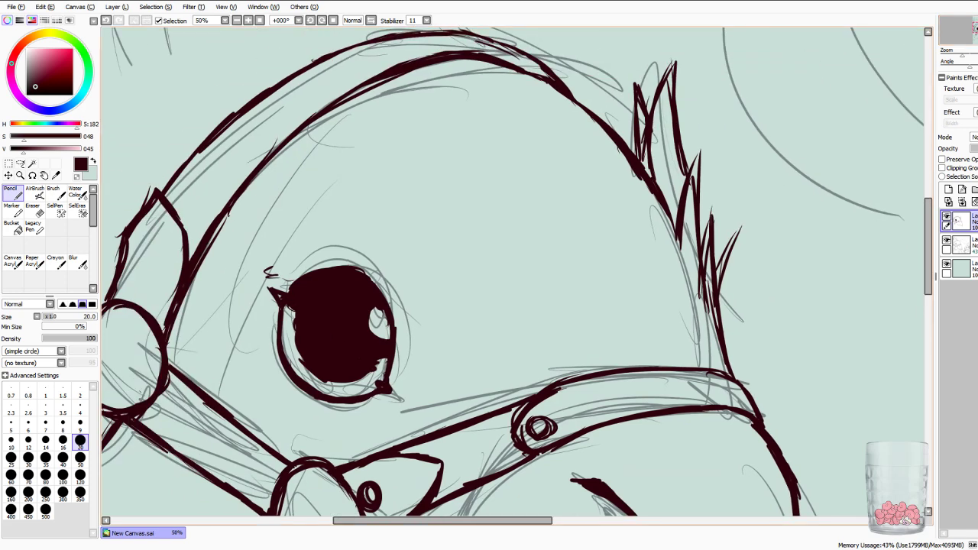
pyautogui.moveTo(661, 193)
pyautogui.mouseDown()
pyautogui.moveTo(663, 147)
pyautogui.moveTo(672, 216)
pyautogui.mouseUp()
pyautogui.moveTo(665, 173)
pyautogui.mouseDown()
pyautogui.moveTo(675, 224)
pyautogui.moveTo(675, 172)
pyautogui.moveTo(678, 220)
pyautogui.moveTo(692, 127)
pyautogui.moveTo(688, 165)
pyautogui.mouseUp()
pyautogui.moveTo(680, 198)
pyautogui.mouseDown()
pyautogui.moveTo(693, 119)
pyautogui.moveTo(681, 169)
pyautogui.mouseUp()
# Ink the tall rearmost crest feather above the head with curved lines meeting at a sharp tip.
pyautogui.moveTo(596, 176); pyautogui.dragTo(804, 462)
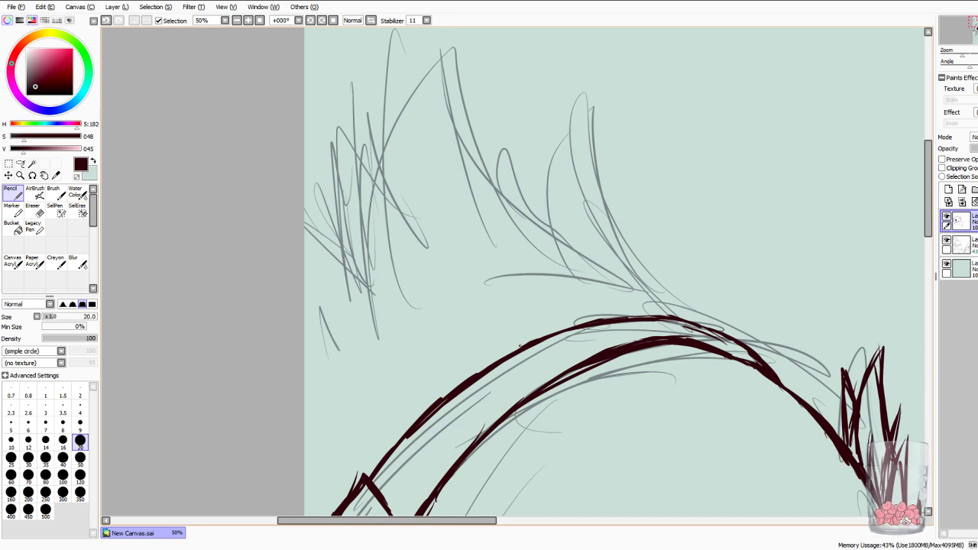
pyautogui.moveTo(470, 331); pyautogui.dragTo(397, 118)
pyautogui.moveTo(433, 257); pyautogui.dragTo(395, 89)
pyautogui.moveTo(421, 233)
pyautogui.mouseDown()
pyautogui.moveTo(396, 59)
pyautogui.moveTo(481, 180)
pyautogui.mouseUp()
pyautogui.moveTo(404, 74); pyautogui.dragTo(520, 237)
pyautogui.moveTo(430, 136)
pyautogui.mouseDown()
pyautogui.moveTo(566, 274)
pyautogui.moveTo(427, 136)
pyautogui.mouseUp()
pyautogui.moveTo(446, 153); pyautogui.dragTo(403, 75)
pyautogui.moveTo(464, 181); pyautogui.dragTo(402, 69)
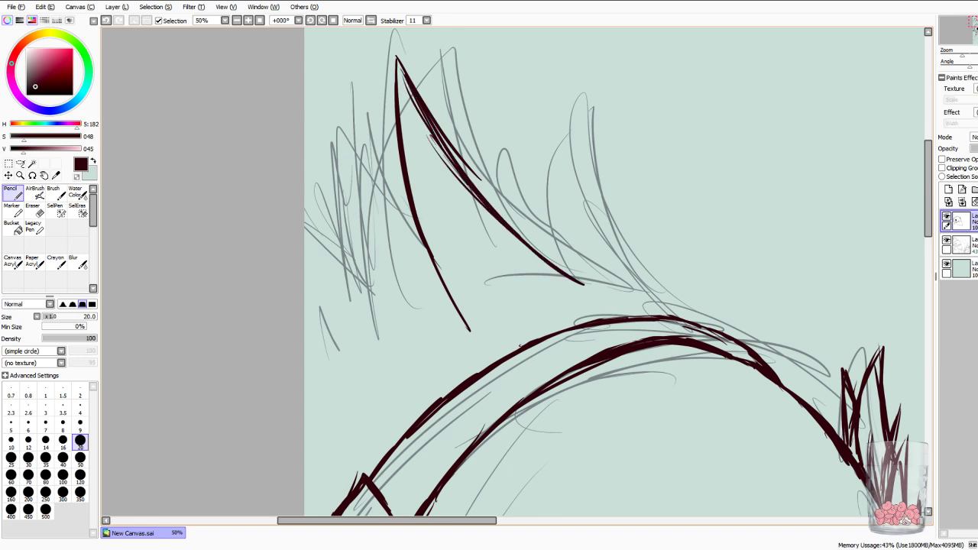
pyautogui.hotkey('ctrl', 'z')
pyautogui.hotkey('ctrl', 'z')
pyautogui.hotkey('ctrl', 'z')
pyautogui.hotkey('ctrl', 'z')
pyautogui.hotkey('ctrl', 'z')
# Ink a second tall, pointed crest feather beside the rearmost one, with layered strokes along its forward edge.
pyautogui.moveTo(469, 141); pyautogui.dragTo(525, 297)
pyautogui.moveTo(475, 81); pyautogui.dragTo(520, 275)
pyautogui.moveTo(494, 216)
pyautogui.mouseDown()
pyautogui.moveTo(480, 45)
pyautogui.moveTo(569, 243)
pyautogui.mouseUp()
pyautogui.moveTo(481, 96)
pyautogui.mouseDown()
pyautogui.moveTo(592, 268)
pyautogui.moveTo(617, 289)
pyautogui.mouseUp()
pyautogui.moveTo(487, 70); pyautogui.dragTo(500, 145)
# Ink three progressively shorter curved feathers stepping down from the tall crest feathers to the strap on the crown.
pyautogui.moveTo(588, 295)
pyautogui.mouseDown()
pyautogui.moveTo(559, 150)
pyautogui.moveTo(584, 281)
pyautogui.mouseUp()
pyautogui.moveTo(570, 244); pyautogui.dragTo(560, 127)
pyautogui.moveTo(560, 127); pyautogui.dragTo(636, 285)
pyautogui.moveTo(576, 212); pyautogui.dragTo(667, 314)
pyautogui.moveTo(621, 272); pyautogui.dragTo(673, 311)
pyautogui.moveTo(627, 274)
pyautogui.mouseDown()
pyautogui.moveTo(646, 203)
pyautogui.moveTo(673, 301)
pyautogui.moveTo(729, 336)
pyautogui.mouseUp()
pyautogui.moveTo(607, 246)
pyautogui.mouseDown()
pyautogui.moveTo(611, 156)
pyautogui.moveTo(634, 281)
pyautogui.mouseUp()
pyautogui.moveTo(616, 228)
pyautogui.mouseDown()
pyautogui.moveTo(637, 283)
pyautogui.moveTo(595, 200)
pyautogui.moveTo(604, 166)
pyautogui.mouseUp()
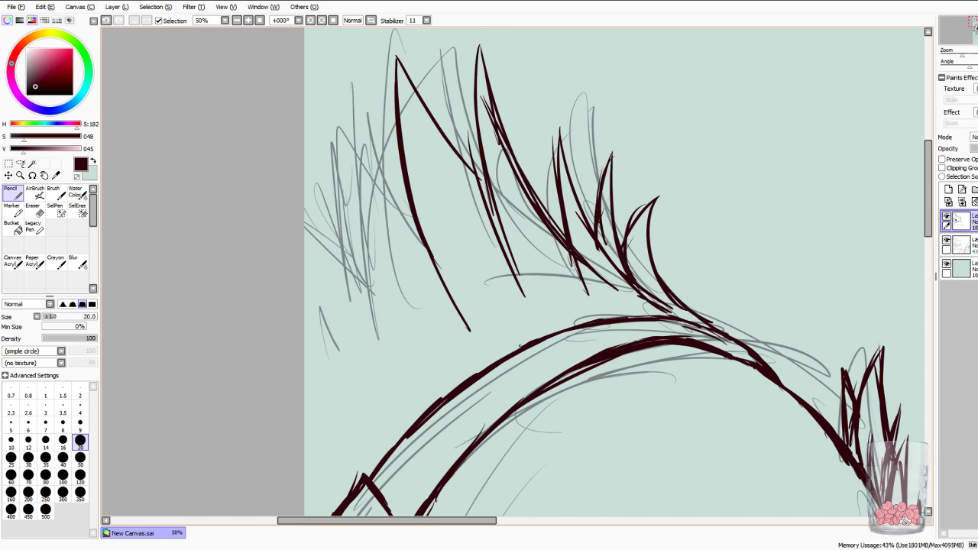
# Erase the excess line end at the base of the middle crest feathers and return to the Pencil.
pyautogui.click(34, 211)
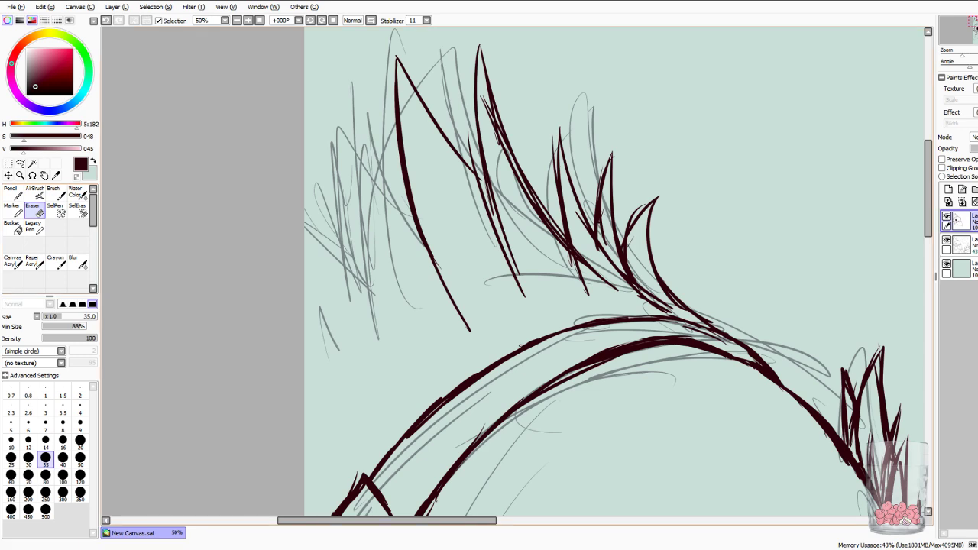
pyautogui.moveTo(619, 291); pyautogui.dragTo(580, 255)
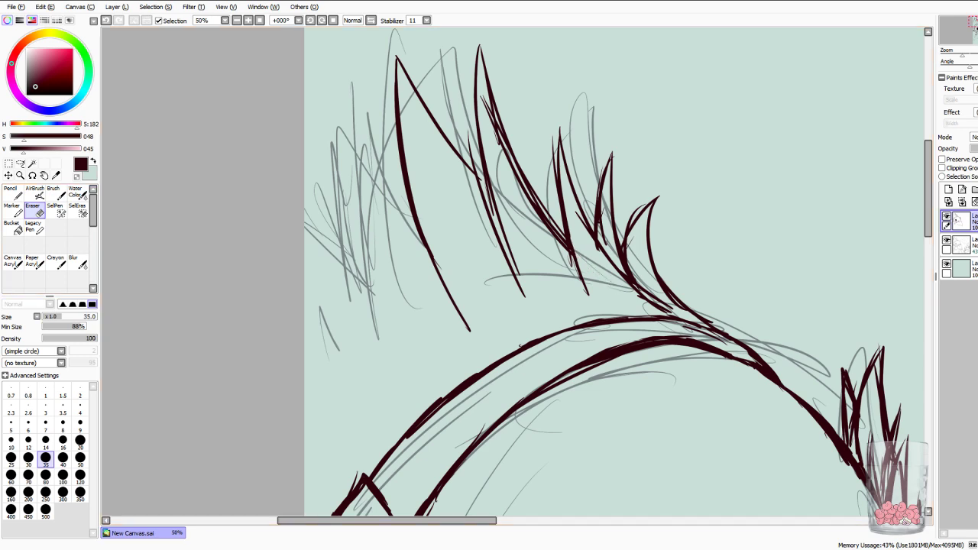
pyautogui.click(12, 192)
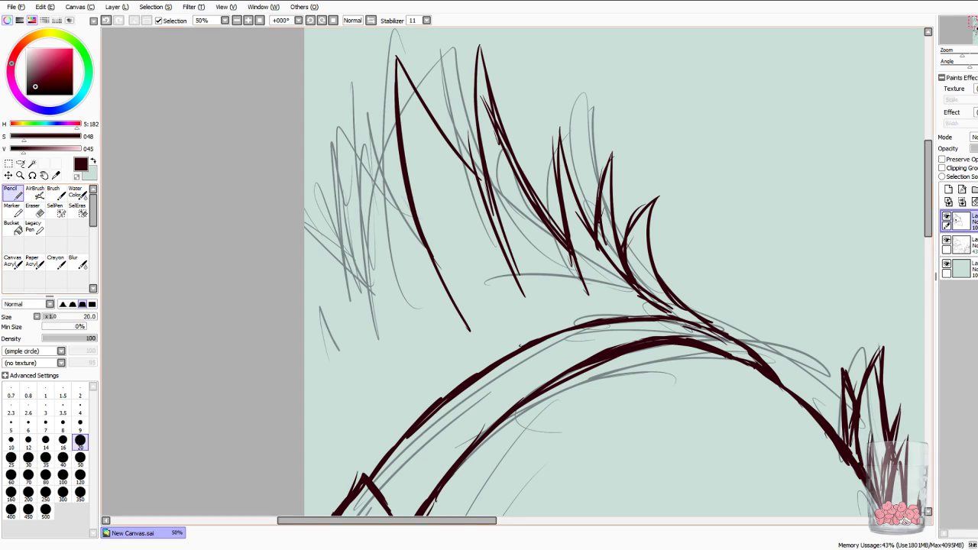
# Ink short pointed feathers filling the base of the crest below the middle feathers.
pyautogui.moveTo(587, 317); pyautogui.dragTo(579, 239)
pyautogui.moveTo(596, 287); pyautogui.dragTo(581, 241)
pyautogui.moveTo(607, 310); pyautogui.dragTo(585, 254)
pyautogui.moveTo(561, 315); pyautogui.dragTo(513, 224)
pyautogui.moveTo(559, 313); pyautogui.dragTo(505, 181)
pyautogui.moveTo(510, 191); pyautogui.dragTo(588, 320)
pyautogui.moveTo(559, 282); pyautogui.dragTo(591, 314)
# Ink two low pointed feather clumps at the rear base of the crest, reaching down toward the head strap.
pyautogui.moveTo(493, 340); pyautogui.dragTo(399, 244)
pyautogui.moveTo(476, 327); pyautogui.dragTo(393, 223)
pyautogui.moveTo(393, 225); pyautogui.dragTo(524, 319)
pyautogui.moveTo(424, 260); pyautogui.dragTo(526, 319)
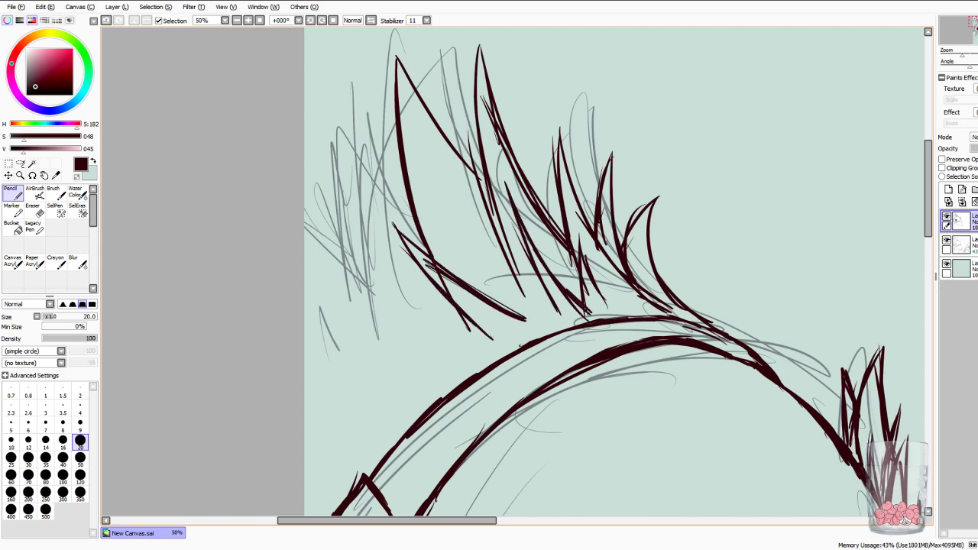
pyautogui.moveTo(475, 246); pyautogui.dragTo(527, 341)
pyautogui.moveTo(459, 222); pyautogui.dragTo(509, 305)
pyautogui.moveTo(455, 204); pyautogui.dragTo(555, 310)
pyautogui.moveTo(472, 238); pyautogui.dragTo(541, 300)
# Erase the overlapping lines among the feathers at the crest's base, then return to the Pencil.
pyautogui.press('e')
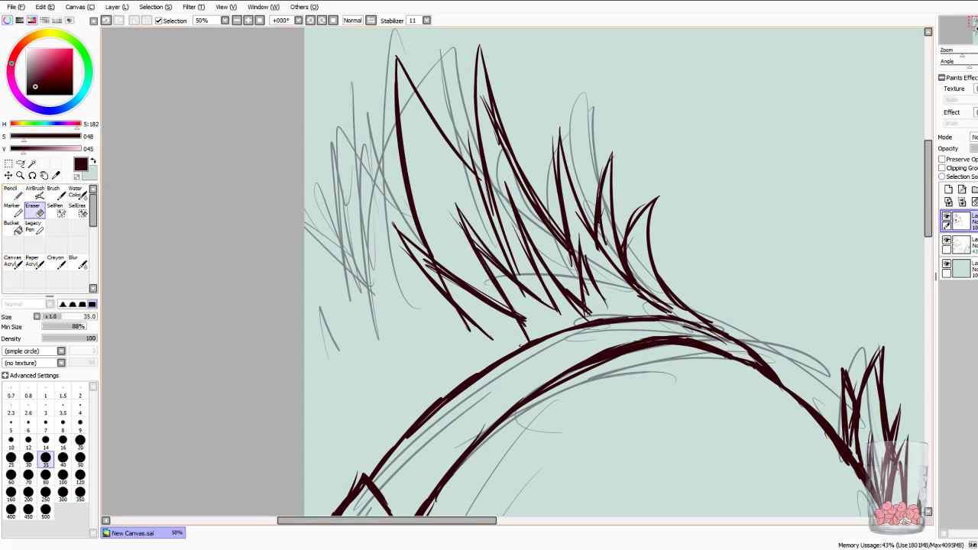
pyautogui.moveTo(426, 265); pyautogui.dragTo(448, 286)
pyautogui.moveTo(521, 314); pyautogui.dragTo(525, 326)
pyautogui.moveTo(564, 295)
pyautogui.mouseDown()
pyautogui.moveTo(581, 315)
pyautogui.moveTo(578, 307)
pyautogui.mouseUp()
pyautogui.moveTo(588, 300)
pyautogui.mouseDown()
pyautogui.moveTo(585, 279)
pyautogui.moveTo(580, 308)
pyautogui.moveTo(577, 297)
pyautogui.mouseUp()
pyautogui.click(13, 194)
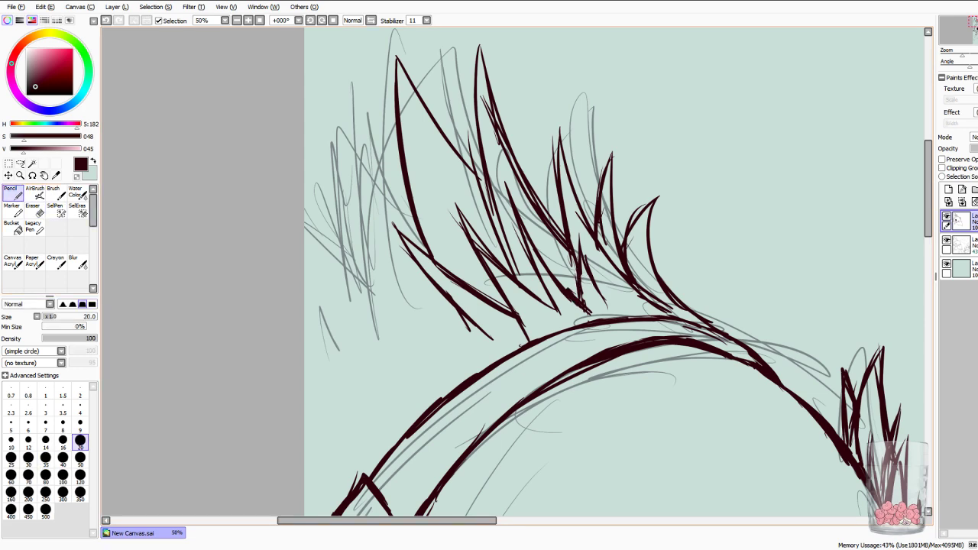
# Examine the inked head, bridle and crest against the whole illustration.
pyautogui.press('pagedown')
pyautogui.press('pagedown')
pyautogui.press('pagedown')
pyautogui.press('pagedown')
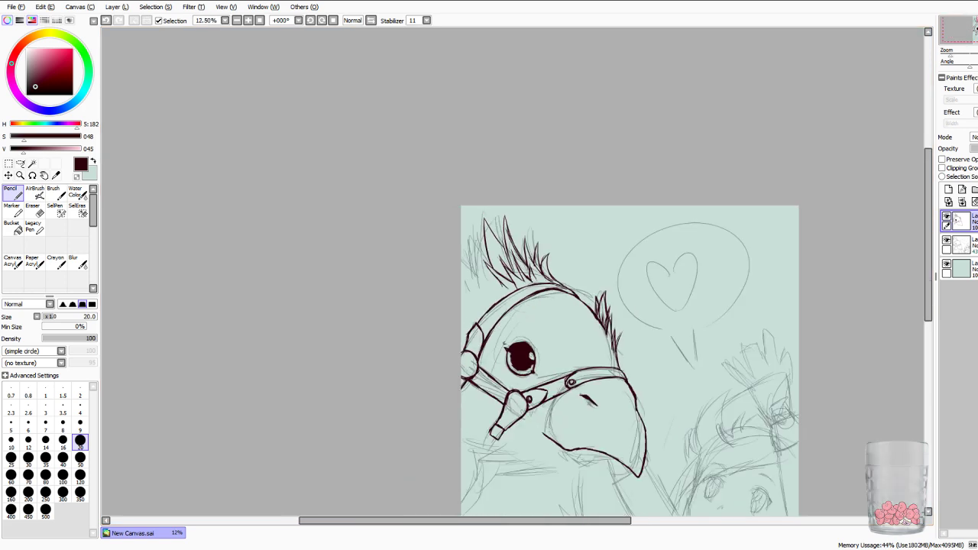
pyautogui.moveTo(580, 359); pyautogui.dragTo(503, 262)
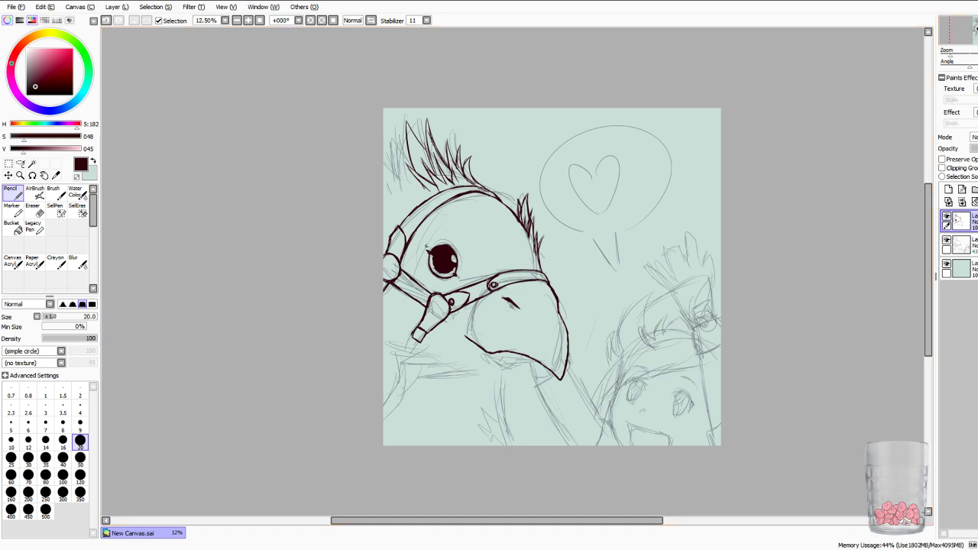
pyautogui.press('pageup')
pyautogui.press('pageup')
pyautogui.press('pageup')
pyautogui.press('pageup')
# Erase the tangled lines at the base of the forehead tuft and redraw them as short pointed feather strokes.
pyautogui.moveTo(535, 260); pyautogui.dragTo(428, 439)
pyautogui.press('e')
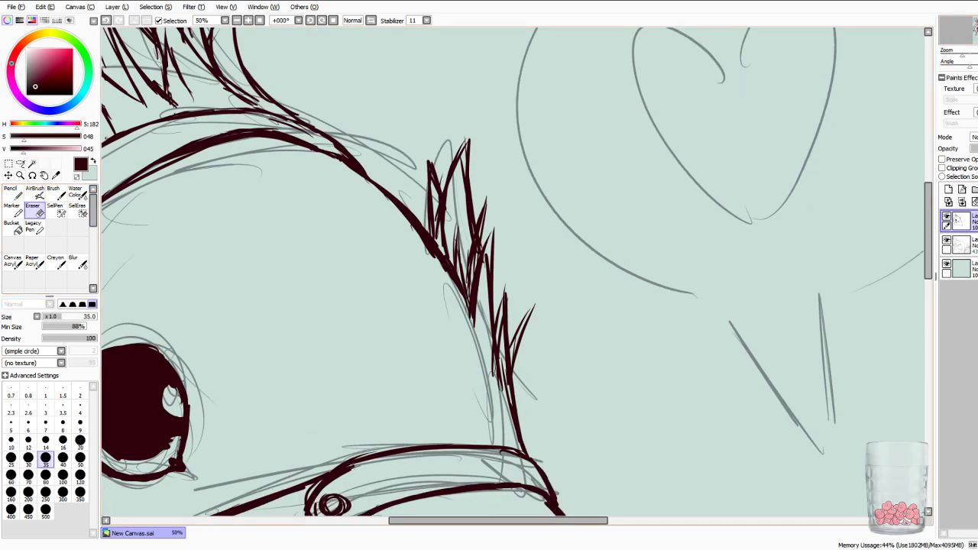
pyautogui.moveTo(456, 269)
pyautogui.mouseDown()
pyautogui.moveTo(464, 302)
pyautogui.moveTo(458, 238)
pyautogui.moveTo(451, 273)
pyautogui.moveTo(443, 212)
pyautogui.mouseUp()
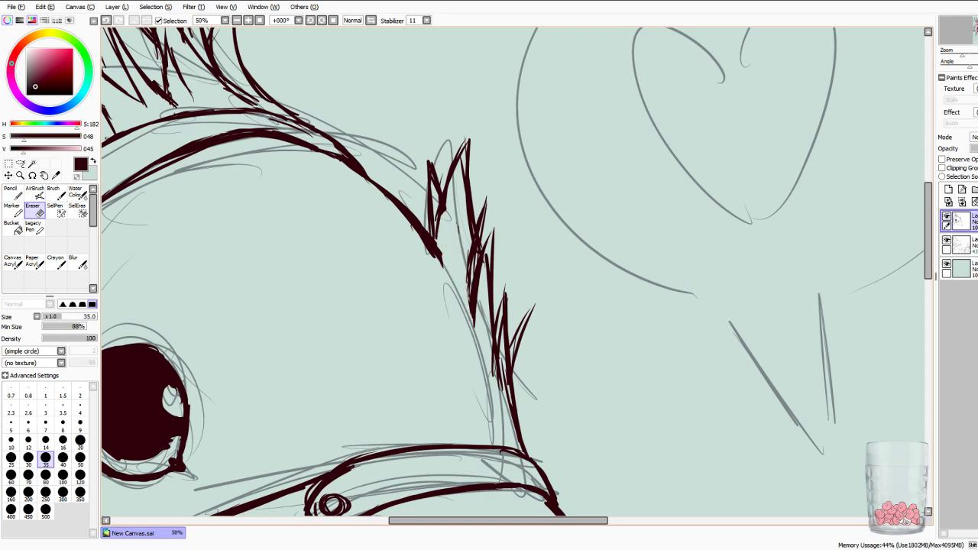
pyautogui.press('n')
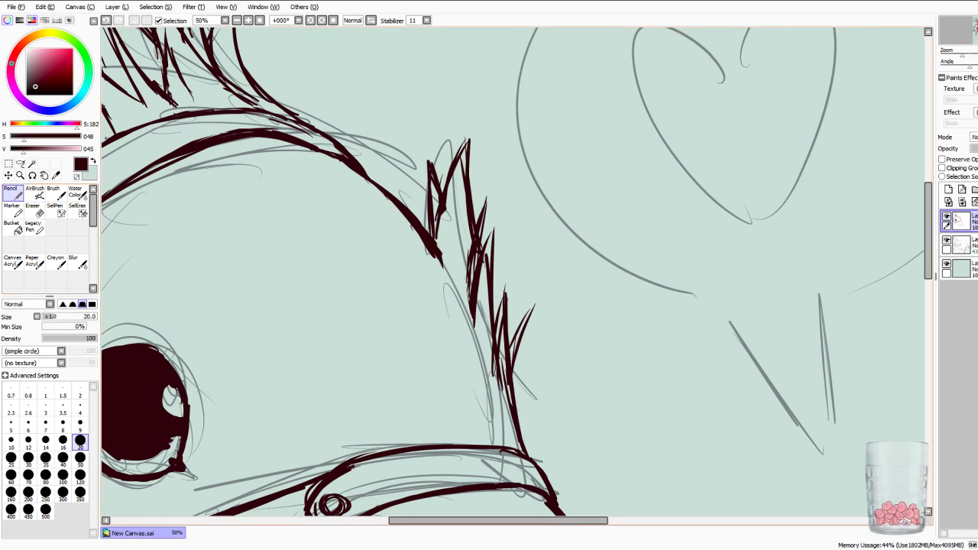
pyautogui.moveTo(455, 266); pyautogui.dragTo(452, 219)
pyautogui.moveTo(466, 312)
pyautogui.mouseDown()
pyautogui.moveTo(458, 217)
pyautogui.moveTo(460, 237)
pyautogui.mouseUp()
pyautogui.moveTo(448, 276)
pyautogui.mouseDown()
pyautogui.moveTo(438, 256)
pyautogui.moveTo(444, 262)
pyautogui.moveTo(444, 231)
pyautogui.mouseUp()
pyautogui.moveTo(450, 294); pyautogui.dragTo(446, 228)
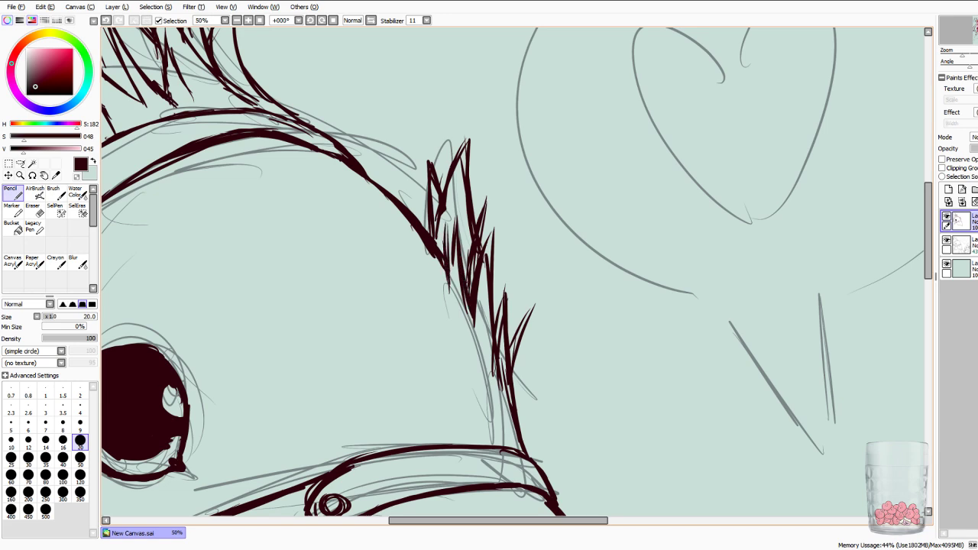
# Erase the tall upper feathers of the forehead tuft, leaving only the short lower points along the head outline.
pyautogui.scroll(-4, 514, 271)
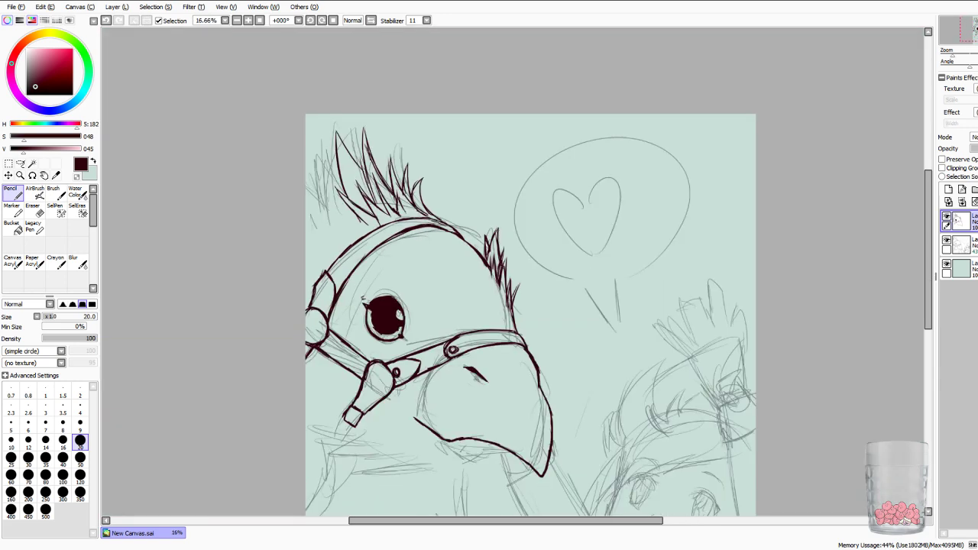
pyautogui.press('+')
pyautogui.press('+')
pyautogui.press('+')
pyautogui.press('+')
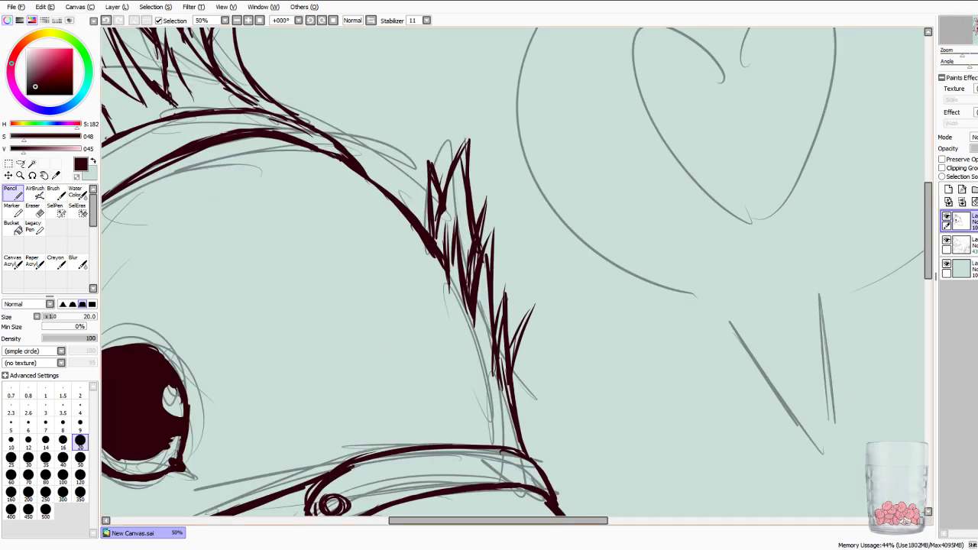
pyautogui.press('e')
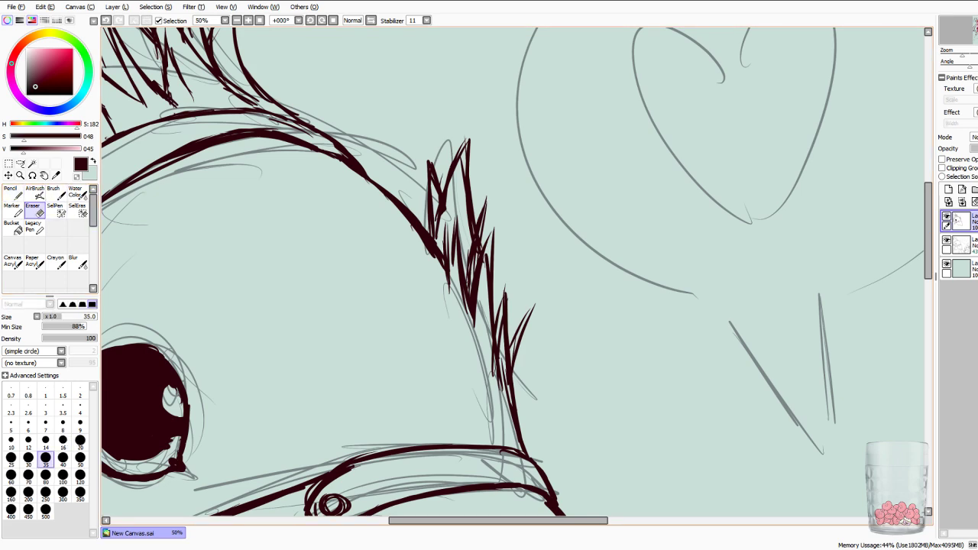
pyautogui.moveTo(434, 232); pyautogui.dragTo(429, 168)
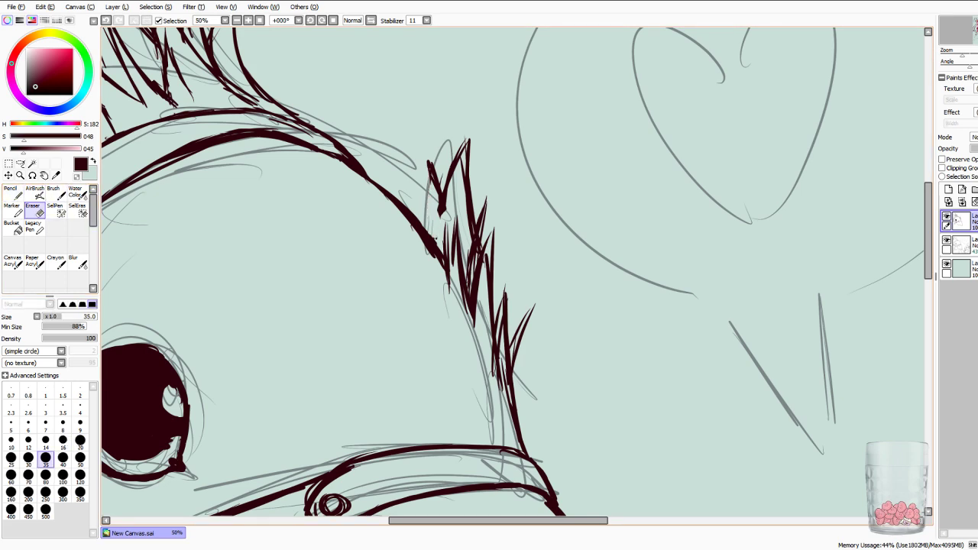
pyautogui.moveTo(440, 218); pyautogui.dragTo(440, 200)
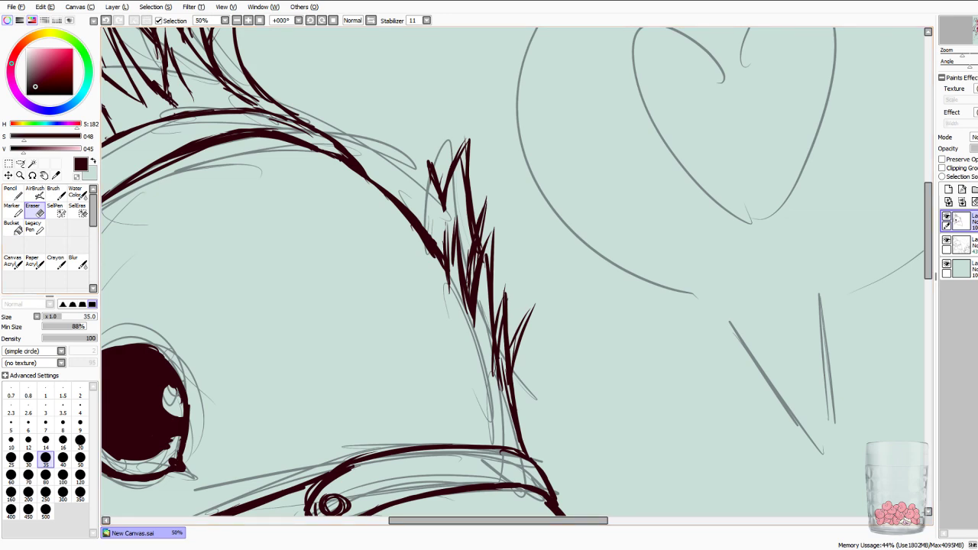
pyautogui.press('n')
pyautogui.moveTo(421, 225)
pyautogui.mouseDown()
pyautogui.moveTo(411, 186)
pyautogui.moveTo(422, 226)
pyautogui.mouseUp()
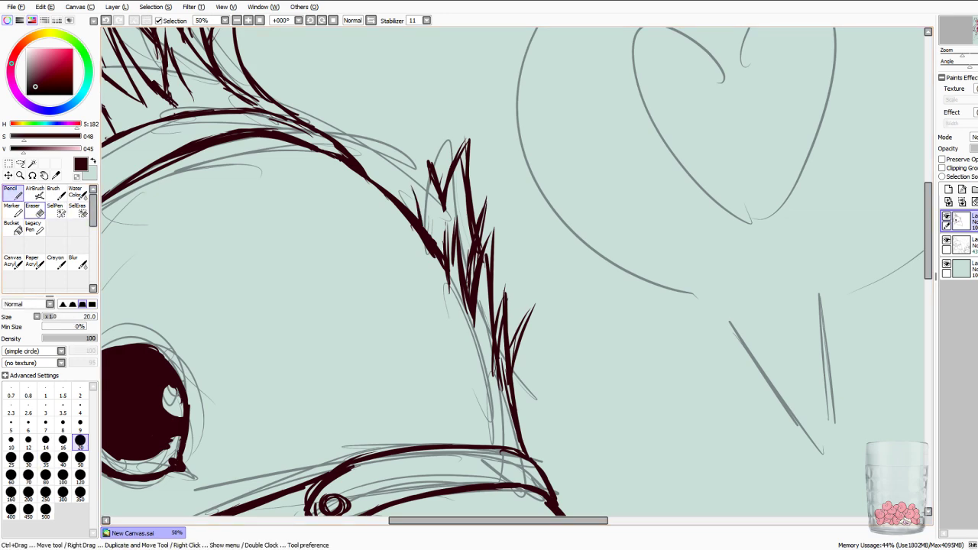
pyautogui.press('e')
pyautogui.moveTo(412, 187); pyautogui.dragTo(421, 224)
pyautogui.moveTo(429, 162)
pyautogui.mouseDown()
pyautogui.moveTo(444, 205)
pyautogui.moveTo(451, 162)
pyautogui.moveTo(467, 141)
pyautogui.moveTo(469, 224)
pyautogui.moveTo(474, 243)
pyautogui.moveTo(485, 229)
pyautogui.moveTo(481, 241)
pyautogui.mouseUp()
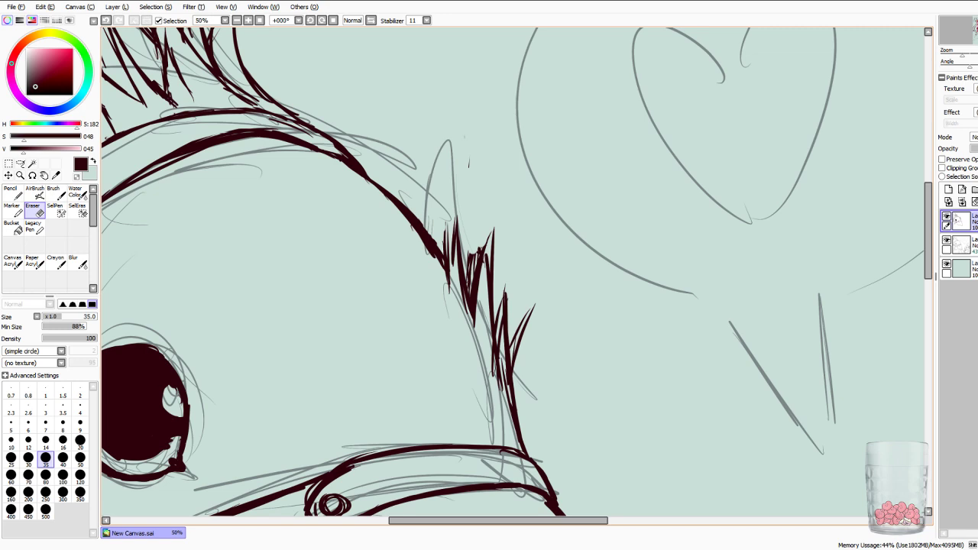
# Ink short pointed Pencil strokes along the upper end of the trimmed forehead tuft.
pyautogui.press('n')
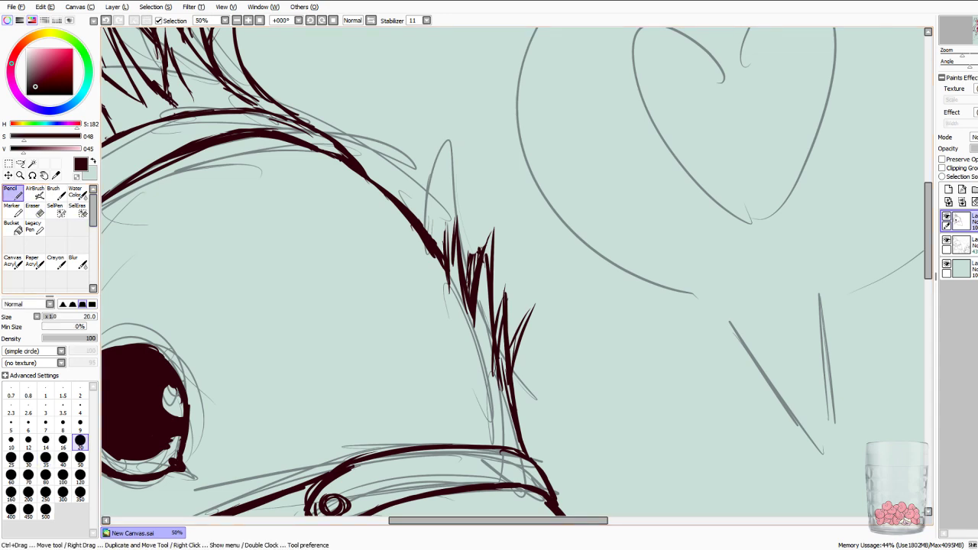
pyautogui.moveTo(449, 266); pyautogui.dragTo(443, 210)
pyautogui.moveTo(467, 268); pyautogui.dragTo(472, 226)
pyautogui.moveTo(963, 55); pyautogui.dragTo(950, 55)
pyautogui.hotkey('ctrl', '-')
pyautogui.hotkey('ctrl', '-')
pyautogui.hotkey('ctrl', '+')
pyautogui.hotkey('ctrl', '+')
pyautogui.hotkey('ctrl', '+')
pyautogui.hotkey('ctrl', '+')
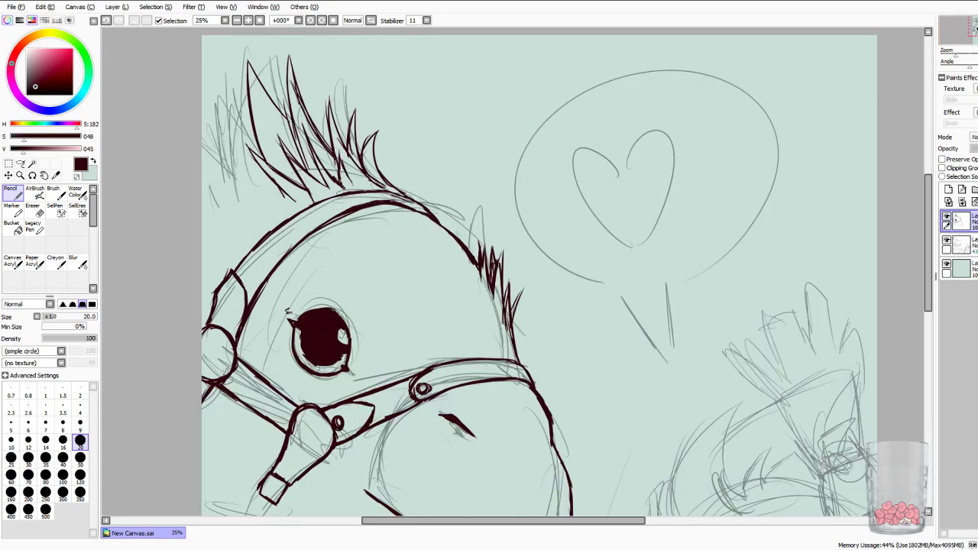
# Thicken the tall rear crest feather and ink short pointed feathers behind the head strap, near the canvas edge.
pyautogui.moveTo(287, 242); pyautogui.dragTo(469, 346)
pyautogui.hotkey('ctrl', '+')
pyautogui.hotkey('ctrl', '+')
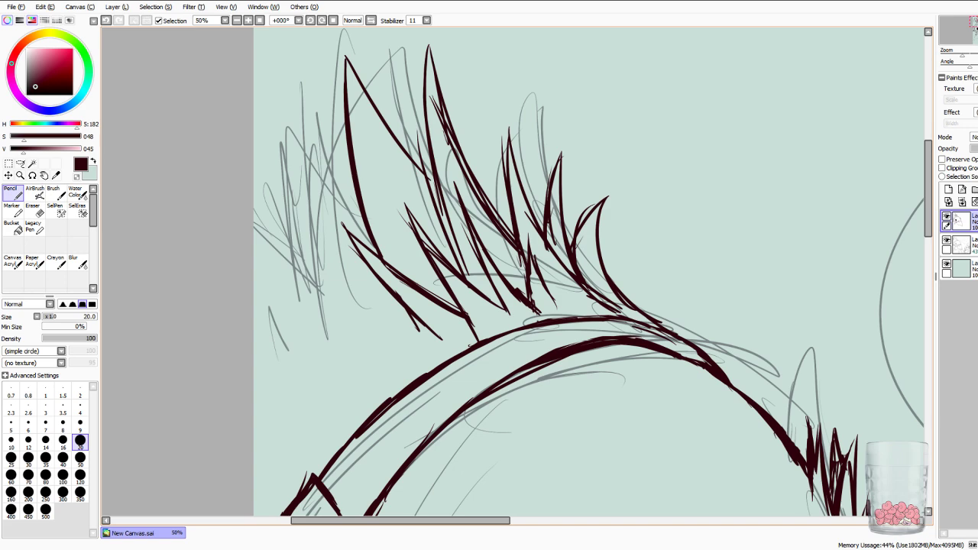
pyautogui.moveTo(344, 56); pyautogui.dragTo(352, 124)
pyautogui.moveTo(346, 59); pyautogui.dragTo(352, 113)
pyautogui.moveTo(319, 373); pyautogui.dragTo(333, 395)
pyautogui.moveTo(333, 394)
pyautogui.mouseDown()
pyautogui.moveTo(254, 347)
pyautogui.moveTo(335, 397)
pyautogui.mouseUp()
pyautogui.moveTo(254, 418); pyautogui.dragTo(282, 459)
pyautogui.moveTo(337, 420)
pyautogui.mouseDown()
pyautogui.moveTo(286, 353)
pyautogui.moveTo(317, 352)
pyautogui.moveTo(356, 382)
pyautogui.mouseUp()
# Ink long pointed feathers at the upper rear of the crest, extending them to the canvas edge.
pyautogui.moveTo(302, 260); pyautogui.dragTo(254, 134)
pyautogui.moveTo(254, 63); pyautogui.dragTo(344, 166)
pyautogui.moveTo(259, 88); pyautogui.dragTo(349, 173)
pyautogui.moveTo(303, 84); pyautogui.dragTo(319, 147)
pyautogui.moveTo(301, 66)
pyautogui.mouseDown()
pyautogui.moveTo(318, 145)
pyautogui.moveTo(344, 134)
pyautogui.mouseUp()
pyautogui.moveTo(309, 83); pyautogui.dragTo(344, 135)
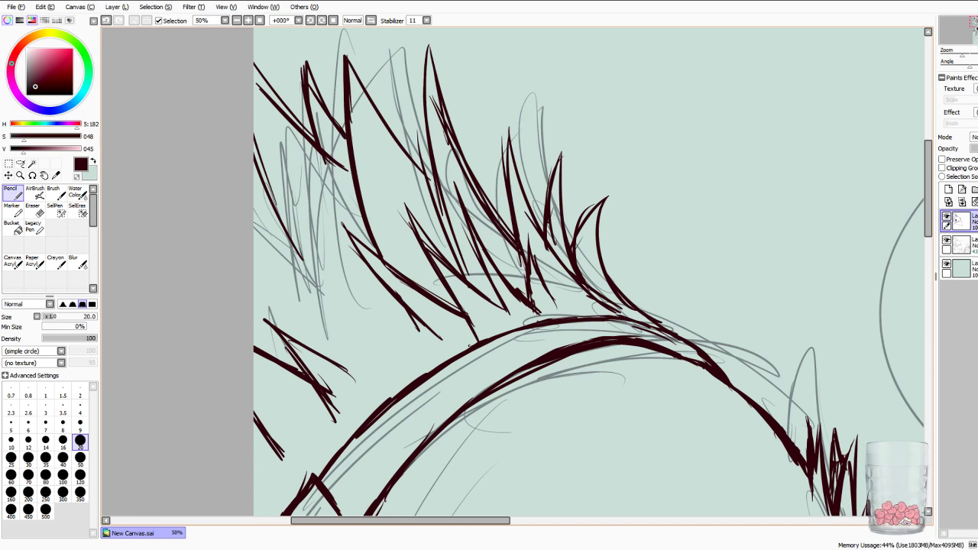
# Ink short feather strokes down the back of the head, from below the crest to the bridle's side piece.
pyautogui.moveTo(289, 273)
pyautogui.mouseDown()
pyautogui.moveTo(287, 246)
pyautogui.moveTo(331, 279)
pyautogui.mouseUp()
pyautogui.moveTo(281, 246); pyautogui.dragTo(350, 288)
pyautogui.moveTo(469, 346); pyautogui.dragTo(547, 164)
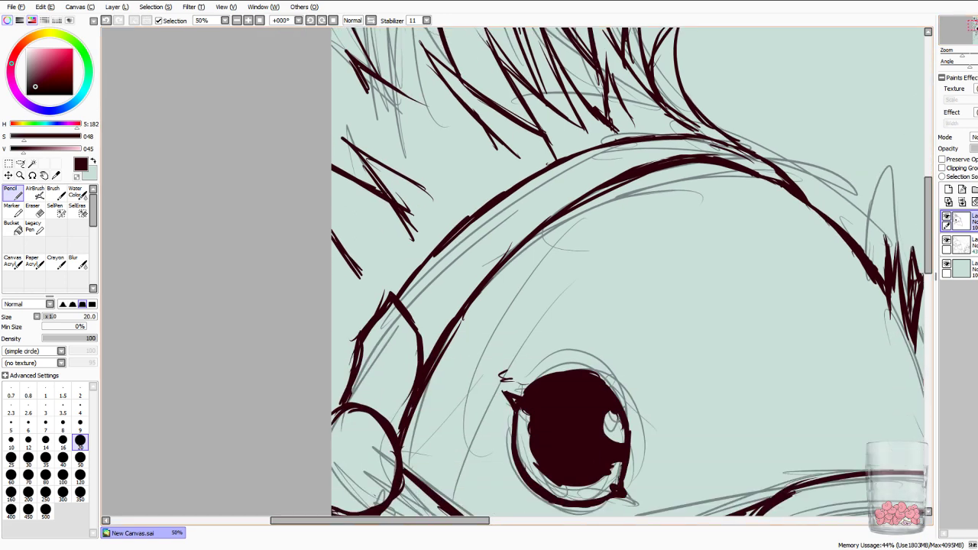
pyautogui.moveTo(332, 372); pyautogui.dragTo(342, 373)
pyautogui.moveTo(358, 330)
pyautogui.mouseDown()
pyautogui.moveTo(332, 310)
pyautogui.moveTo(353, 324)
pyautogui.mouseUp()
pyautogui.moveTo(341, 285)
pyautogui.mouseDown()
pyautogui.moveTo(365, 304)
pyautogui.moveTo(342, 287)
pyautogui.mouseUp()
pyautogui.moveTo(331, 271); pyautogui.dragTo(385, 284)
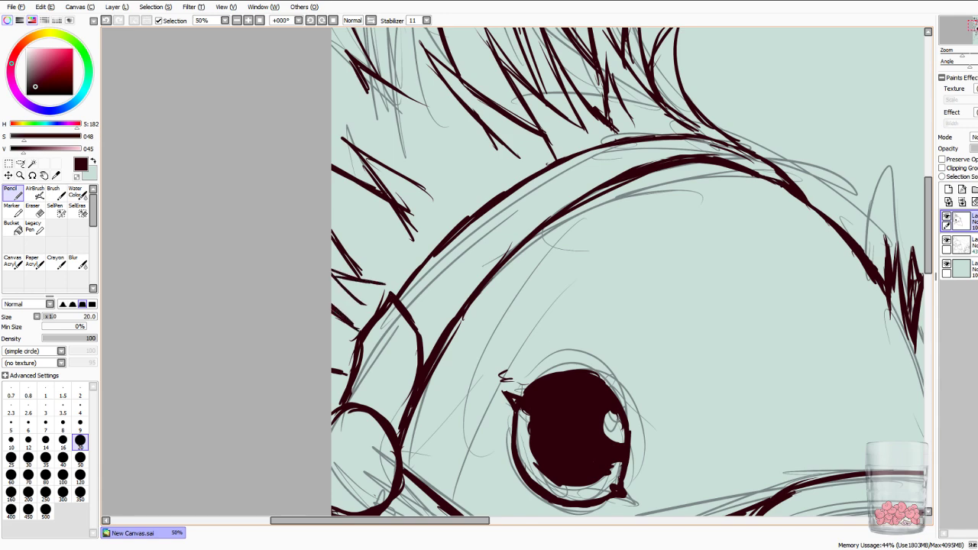
# Fill the gap between the rear feathers and the head strap with more short pointed strokes.
pyautogui.moveTo(344, 222); pyautogui.dragTo(393, 275)
pyautogui.moveTo(343, 215)
pyautogui.mouseDown()
pyautogui.moveTo(393, 269)
pyautogui.moveTo(336, 208)
pyautogui.mouseUp()
pyautogui.moveTo(414, 254)
pyautogui.mouseDown()
pyautogui.moveTo(350, 221)
pyautogui.moveTo(385, 251)
pyautogui.mouseUp()
pyautogui.moveTo(472, 207); pyautogui.dragTo(379, 142)
pyautogui.moveTo(474, 163)
pyautogui.mouseDown()
pyautogui.moveTo(344, 124)
pyautogui.moveTo(373, 144)
pyautogui.mouseUp()
pyautogui.moveTo(446, 152)
pyautogui.mouseDown()
pyautogui.moveTo(411, 129)
pyautogui.moveTo(501, 168)
pyautogui.mouseUp()
pyautogui.press('-')
pyautogui.press('-')
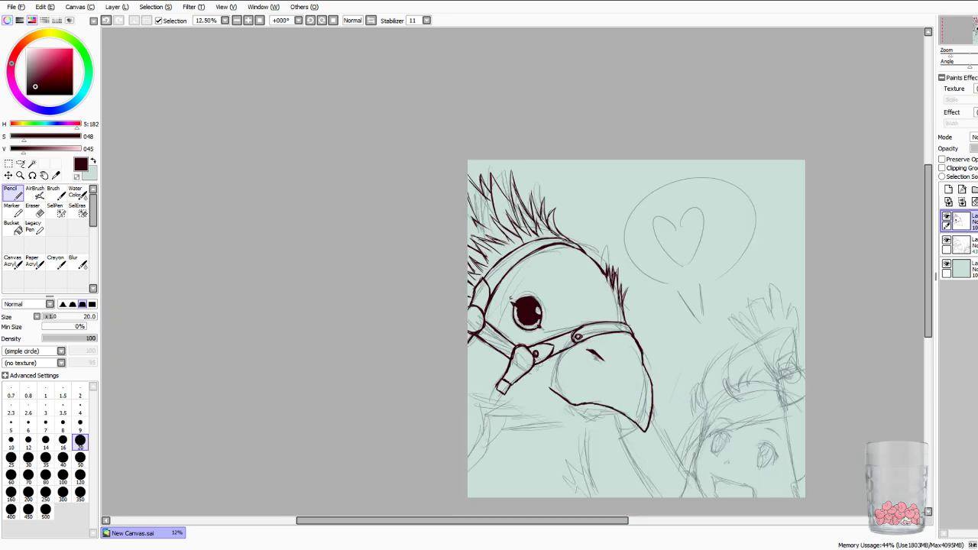
pyautogui.press('+')
pyautogui.press('+')
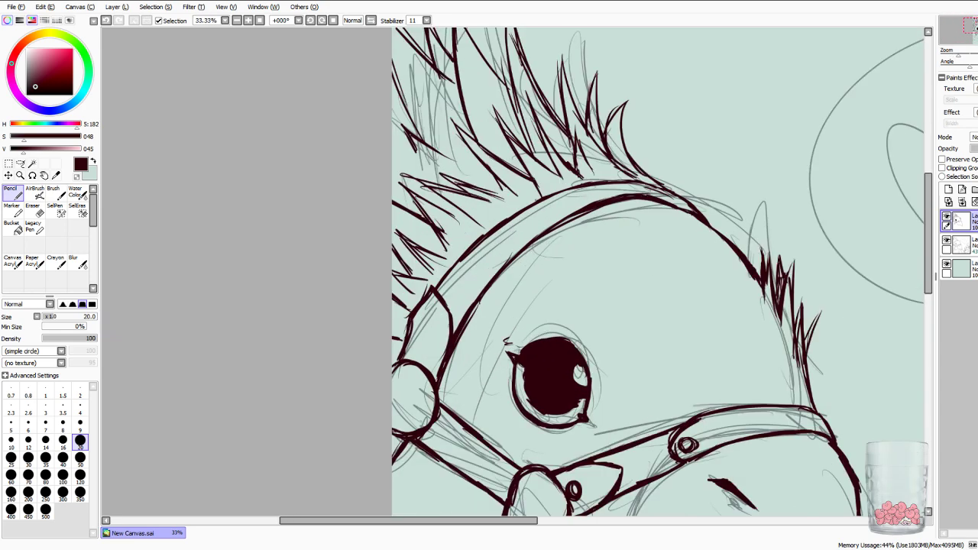
# Erase the crowded feather strokes next to the head strap and at the base of the crest.
pyautogui.press('e')
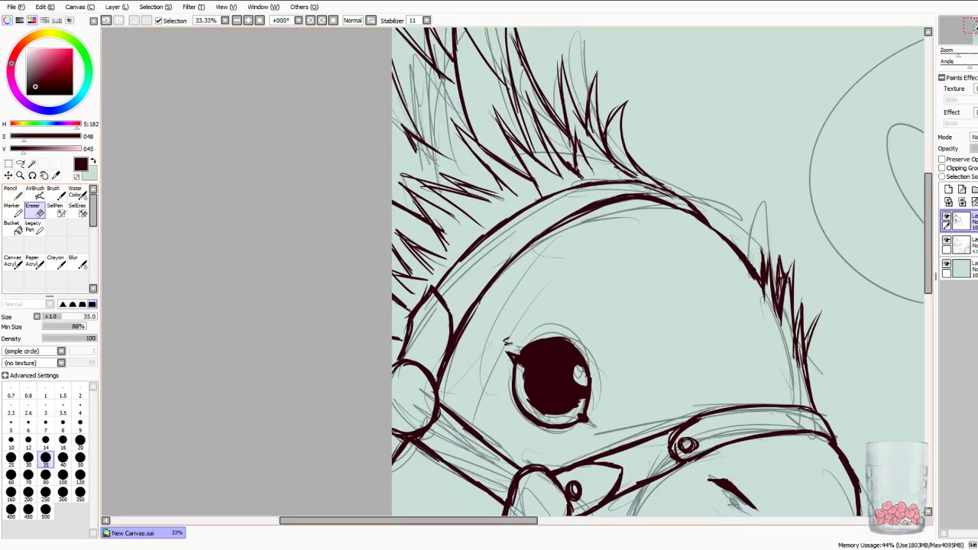
pyautogui.moveTo(481, 195)
pyautogui.mouseDown()
pyautogui.moveTo(430, 183)
pyautogui.moveTo(458, 206)
pyautogui.moveTo(413, 178)
pyautogui.mouseUp()
pyautogui.moveTo(486, 201)
pyautogui.mouseDown()
pyautogui.moveTo(443, 175)
pyautogui.moveTo(492, 192)
pyautogui.moveTo(480, 225)
pyautogui.mouseUp()
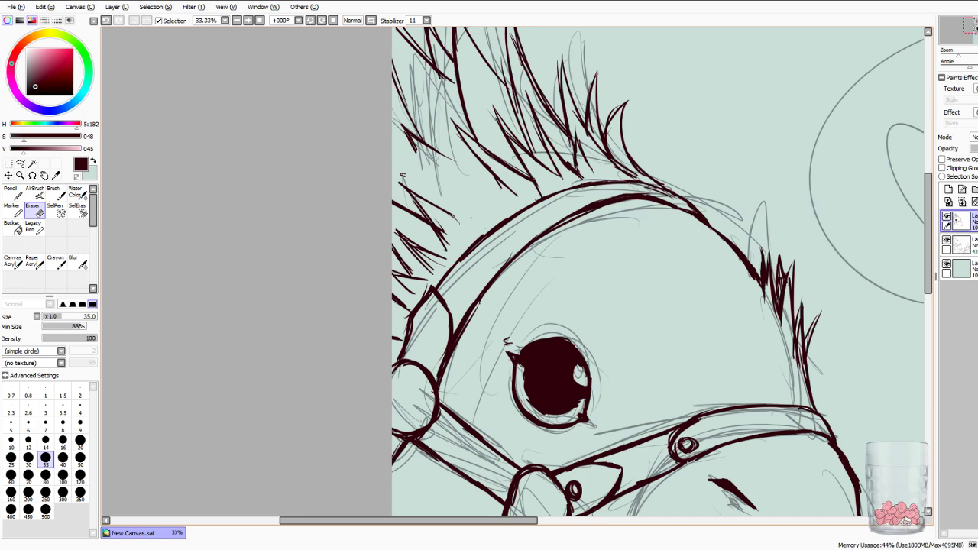
pyautogui.moveTo(549, 153)
pyautogui.mouseDown()
pyautogui.moveTo(558, 171)
pyautogui.moveTo(534, 105)
pyautogui.moveTo(547, 144)
pyautogui.moveTo(575, 169)
pyautogui.mouseUp()
pyautogui.moveTo(424, 261)
pyautogui.mouseDown()
pyautogui.moveTo(411, 244)
pyautogui.moveTo(439, 256)
pyautogui.mouseUp()
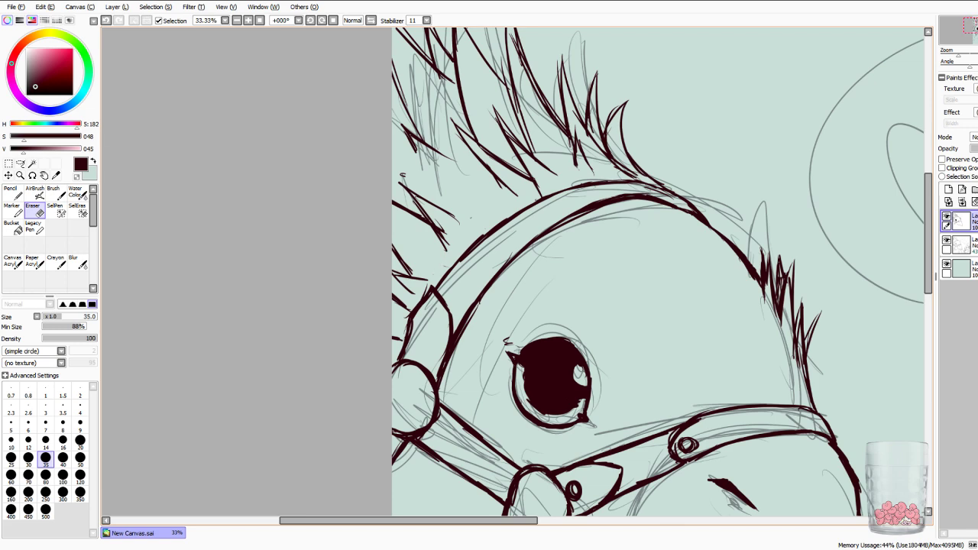
# Try to ink a clump of short pointed feathers along the jaw, behind the end of the cheek strap.
pyautogui.moveTo(626, 478); pyautogui.dragTo(384, 61)
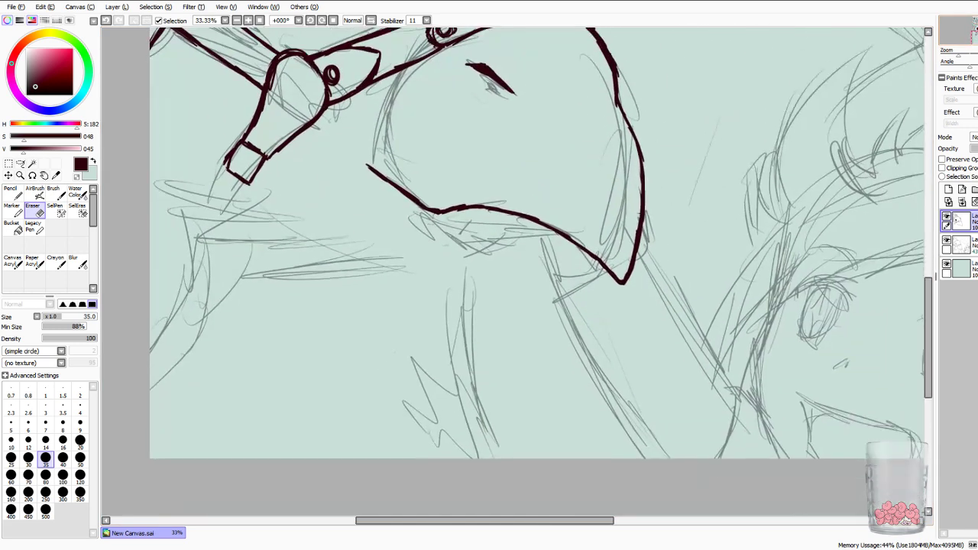
pyautogui.press('n')
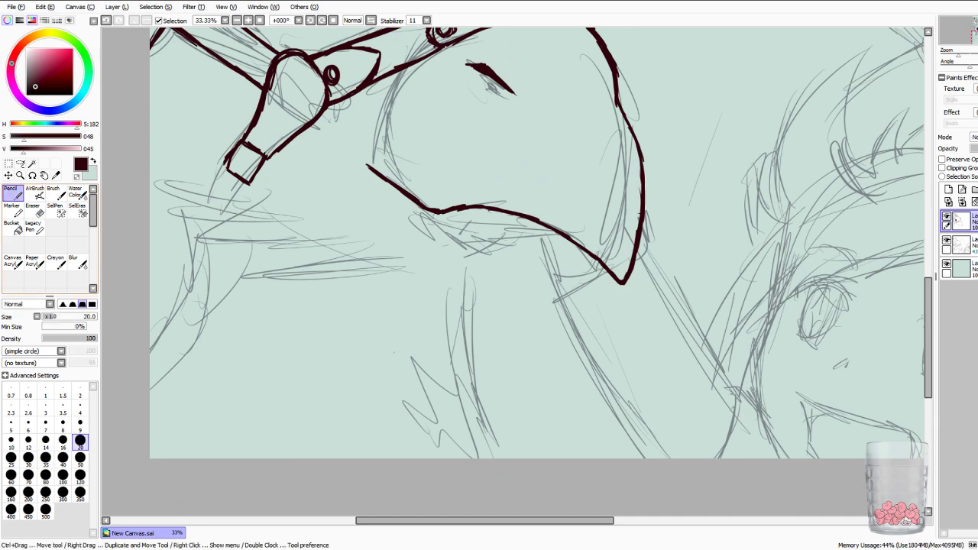
pyautogui.moveTo(202, 147); pyautogui.dragTo(166, 174)
pyautogui.moveTo(227, 148); pyautogui.dragTo(164, 174)
pyautogui.moveTo(205, 146)
pyautogui.mouseDown()
pyautogui.moveTo(181, 169)
pyautogui.moveTo(153, 165)
pyautogui.mouseUp()
pyautogui.moveTo(183, 158)
pyautogui.mouseDown()
pyautogui.moveTo(156, 153)
pyautogui.moveTo(150, 165)
pyautogui.mouseUp()
pyautogui.moveTo(165, 149); pyautogui.dragTo(151, 158)
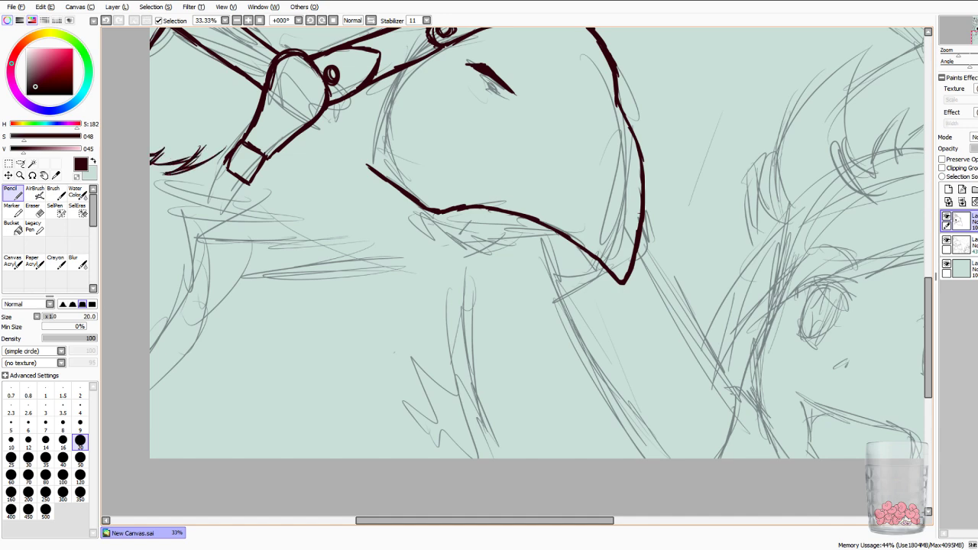
pyautogui.moveTo(223, 166); pyautogui.dragTo(193, 175)
pyautogui.moveTo(219, 166); pyautogui.dragTo(167, 182)
pyautogui.moveTo(215, 159)
pyautogui.mouseDown()
pyautogui.moveTo(182, 179)
pyautogui.moveTo(156, 168)
pyautogui.mouseUp()
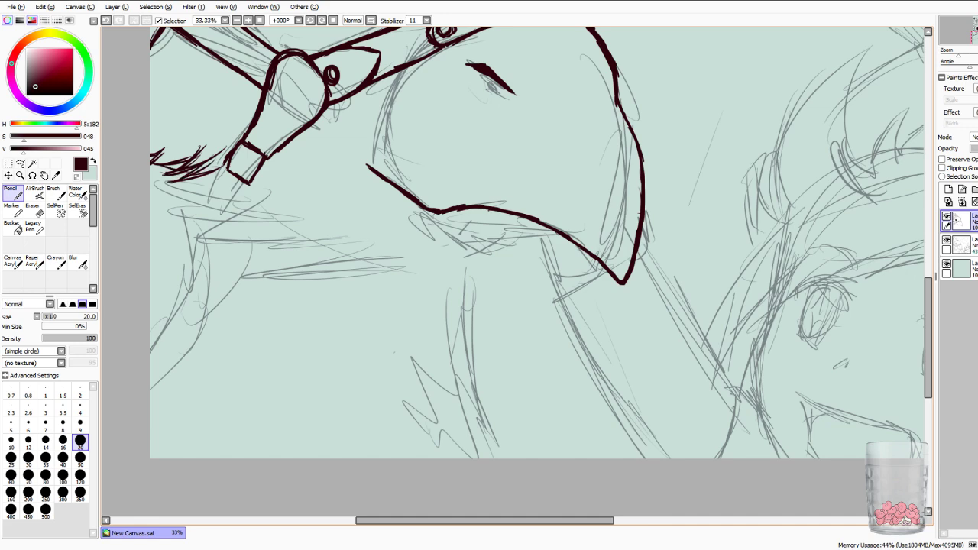
# Try extending the jaw feathers beneath the end of the cheek strap, then undo those strokes.
pyautogui.moveTo(215, 172); pyautogui.dragTo(190, 191)
pyautogui.moveTo(227, 184)
pyautogui.mouseDown()
pyautogui.moveTo(188, 191)
pyautogui.moveTo(203, 187)
pyautogui.moveTo(210, 194)
pyautogui.moveTo(202, 197)
pyautogui.mouseUp()
pyautogui.moveTo(251, 193); pyautogui.dragTo(214, 196)
pyautogui.moveTo(259, 188)
pyautogui.mouseDown()
pyautogui.moveTo(219, 203)
pyautogui.moveTo(231, 192)
pyautogui.mouseUp()
pyautogui.moveTo(245, 171); pyautogui.dragTo(231, 185)
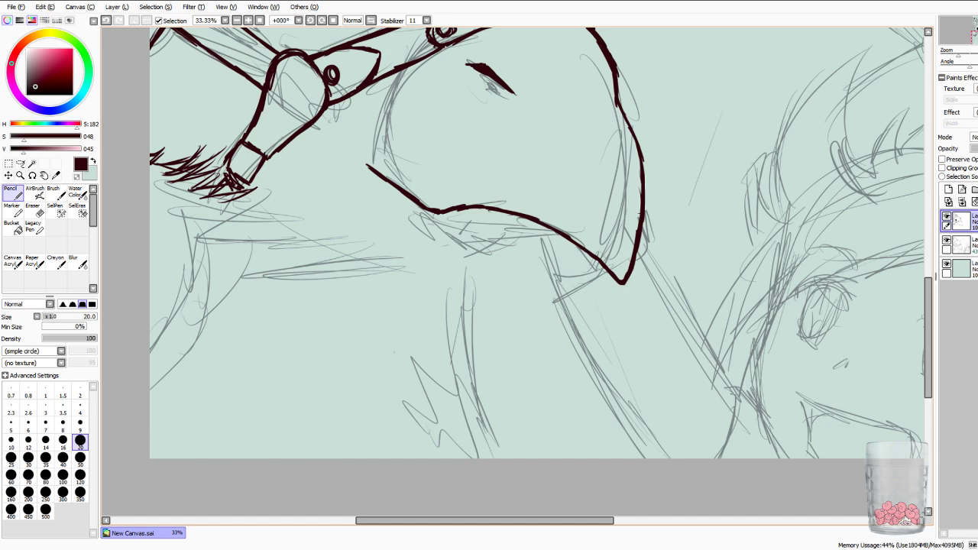
pyautogui.hotkey('ctrl', 'z')
pyautogui.hotkey('ctrl', 'z')
pyautogui.hotkey('ctrl', 'z')
pyautogui.hotkey('ctrl', 'z')
pyautogui.hotkey('ctrl', 'z')
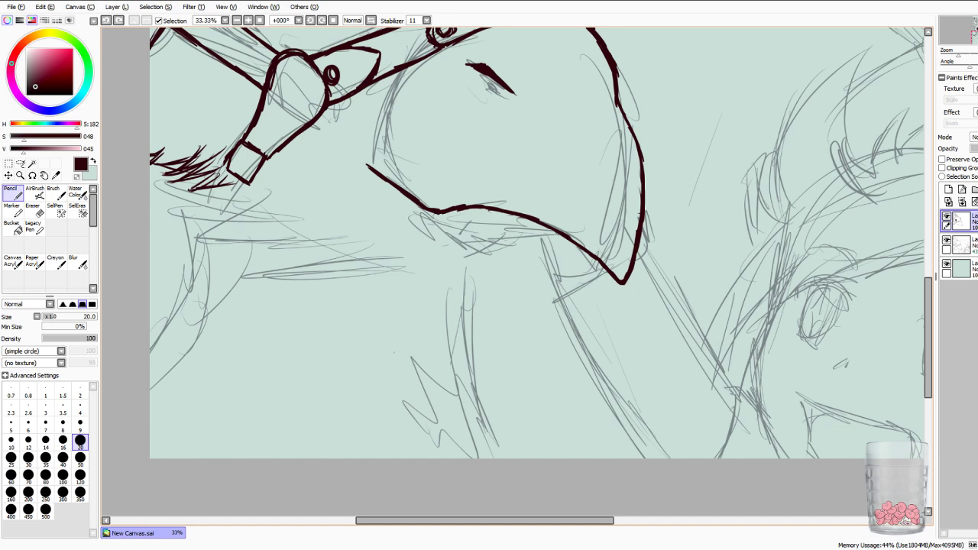
# Erase the remaining jaw feathers behind the end of the cheek strap.
pyautogui.moveTo(977, 38); pyautogui.dragTo(977, 29)
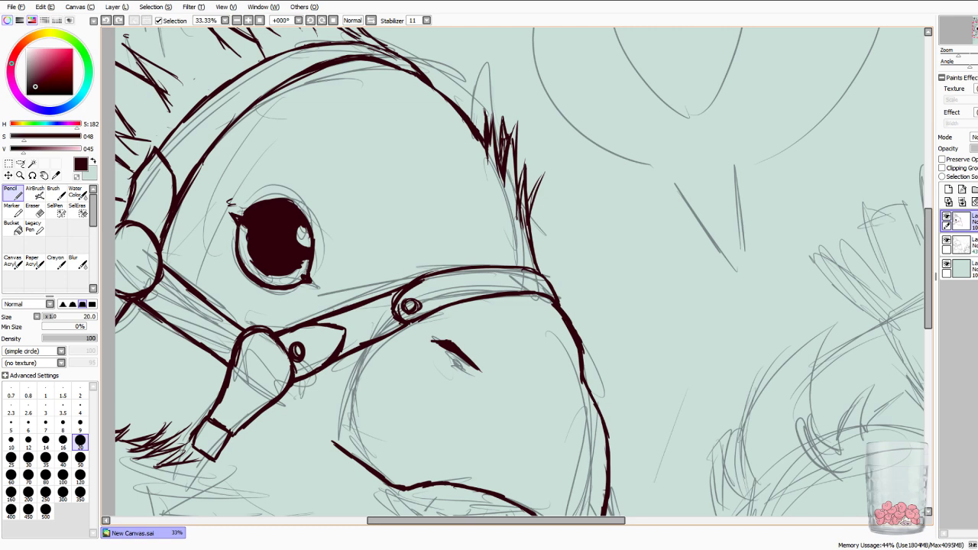
pyautogui.scroll(-3, 523, 271)
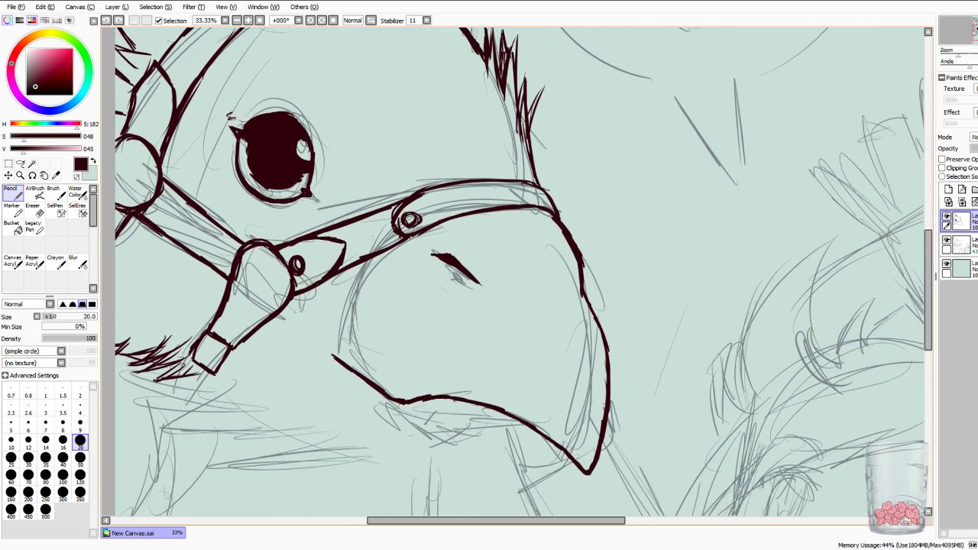
pyautogui.click(34, 210)
pyautogui.moveTo(459, 366)
pyautogui.mouseDown()
pyautogui.moveTo(510, 314)
pyautogui.moveTo(752, 159)
pyautogui.mouseUp()
pyautogui.moveTo(455, 148)
pyautogui.mouseDown()
pyautogui.moveTo(485, 165)
pyautogui.moveTo(457, 159)
pyautogui.moveTo(451, 172)
pyautogui.moveTo(447, 145)
pyautogui.moveTo(429, 154)
pyautogui.moveTo(411, 142)
pyautogui.mouseUp()
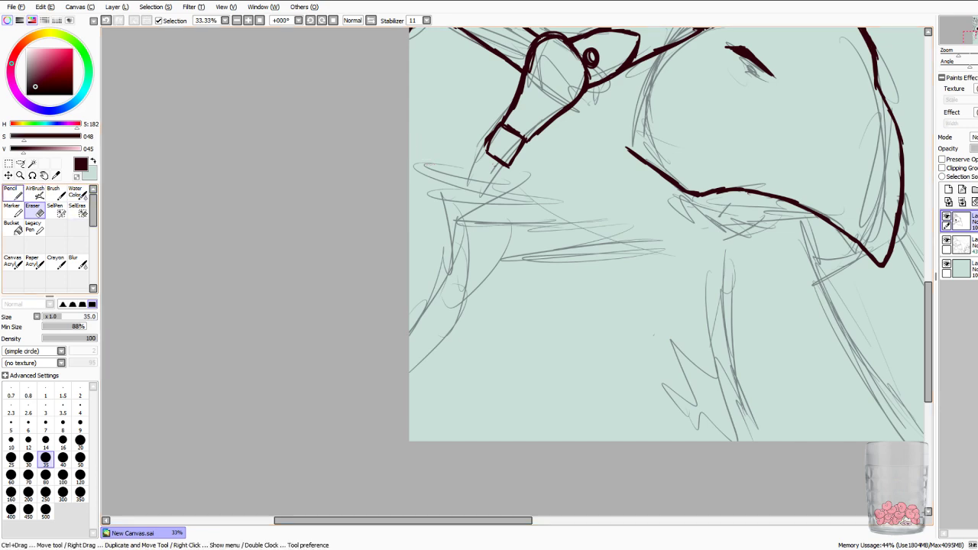
# Ink the lower beak's edge with the Pencil and add a jagged feather line beneath it.
pyautogui.click(13, 193)
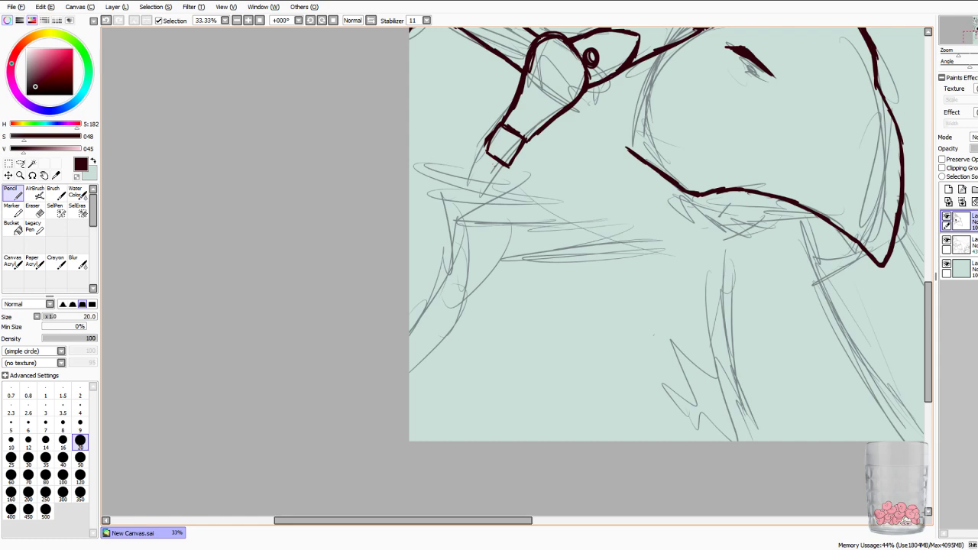
pyautogui.moveTo(774, 217); pyautogui.dragTo(809, 217)
pyautogui.moveTo(746, 222); pyautogui.dragTo(819, 217)
pyautogui.moveTo(774, 221)
pyautogui.mouseDown()
pyautogui.moveTo(819, 219)
pyautogui.moveTo(705, 216)
pyautogui.moveTo(818, 216)
pyautogui.mouseUp()
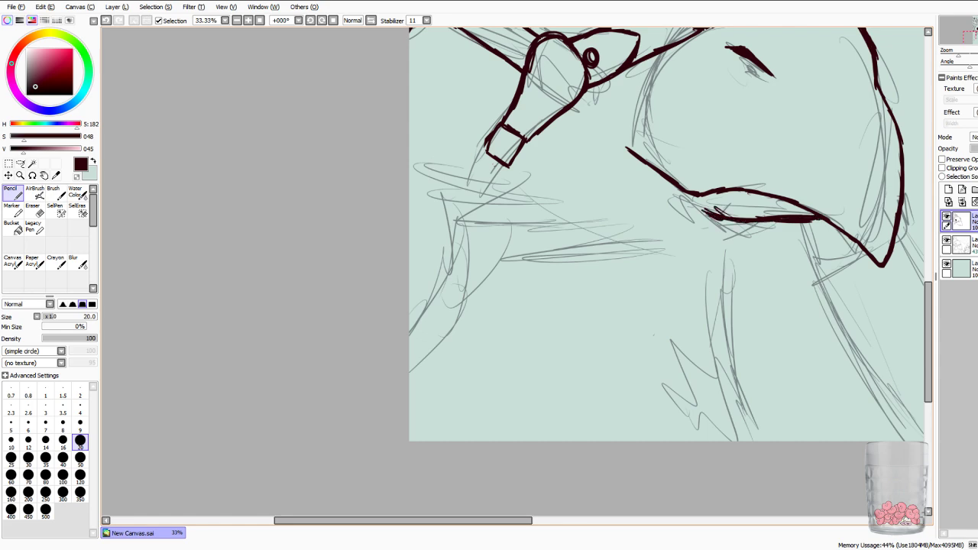
pyautogui.moveTo(721, 248); pyautogui.dragTo(801, 226)
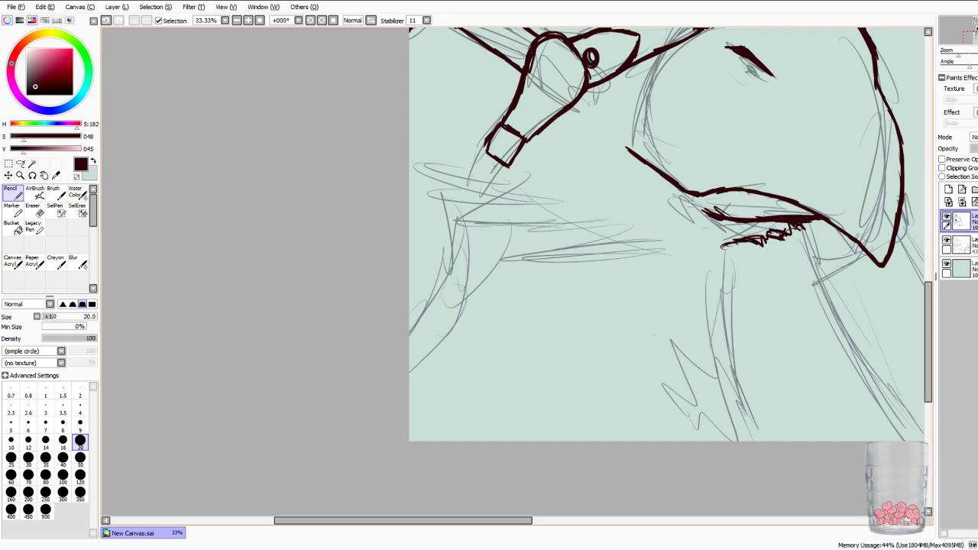
# Ink the feathered throat curve below the lower beak and join the beak's lines at the mouth.
pyautogui.moveTo(723, 228)
pyautogui.mouseDown()
pyautogui.moveTo(692, 274)
pyautogui.moveTo(686, 324)
pyautogui.moveTo(700, 250)
pyautogui.moveTo(701, 274)
pyautogui.mouseUp()
pyautogui.moveTo(704, 256); pyautogui.dragTo(698, 266)
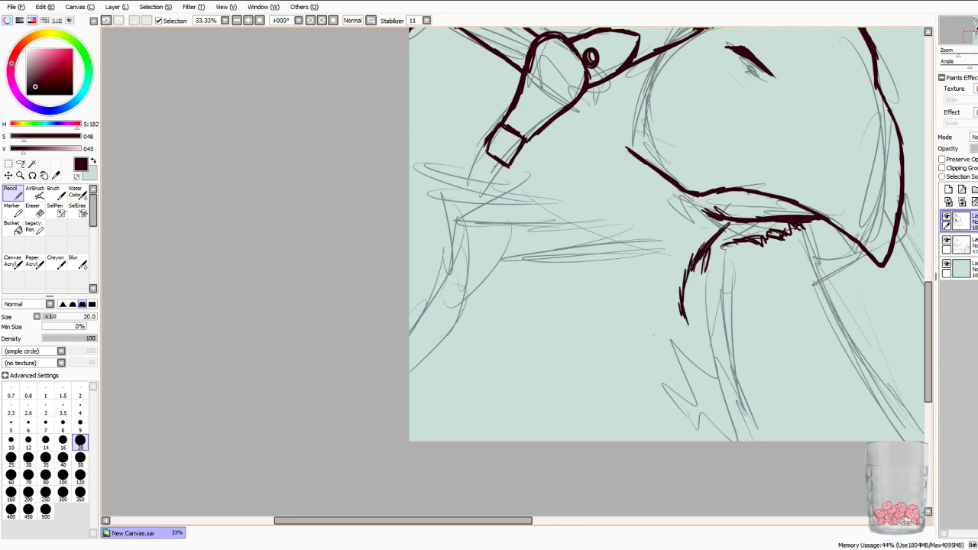
pyautogui.moveTo(739, 222); pyautogui.dragTo(717, 238)
pyautogui.moveTo(678, 191); pyautogui.dragTo(705, 216)
# Ink a jagged feather edge from the rear corner of the mouth up to the bridle's nose strap.
pyautogui.moveTo(625, 149)
pyautogui.mouseDown()
pyautogui.moveTo(616, 130)
pyautogui.moveTo(630, 129)
pyautogui.moveTo(535, 187)
pyautogui.moveTo(466, 273)
pyautogui.mouseUp()
pyautogui.hotkey('ctrl', 'z')
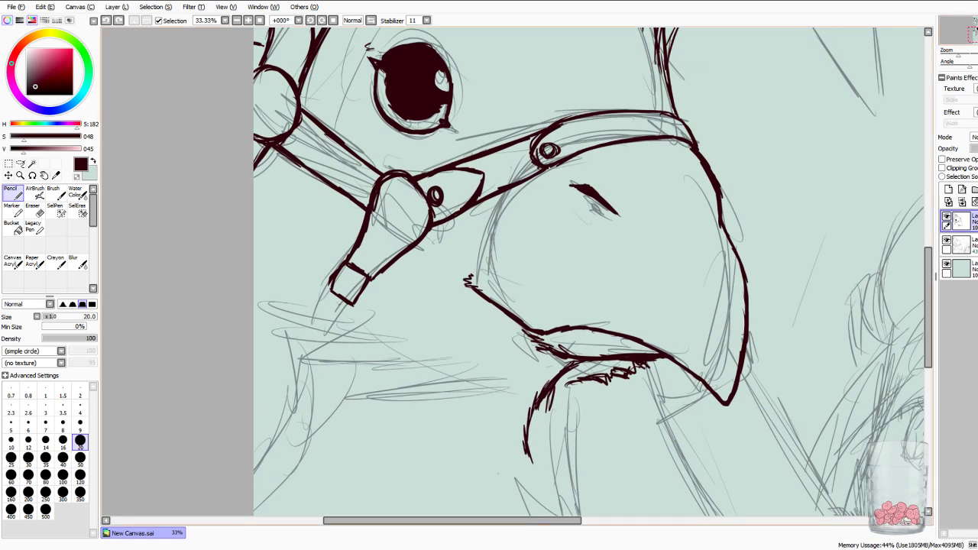
pyautogui.moveTo(489, 200)
pyautogui.mouseDown()
pyautogui.moveTo(458, 230)
pyautogui.moveTo(464, 240)
pyautogui.moveTo(451, 260)
pyautogui.moveTo(462, 273)
pyautogui.mouseUp()
pyautogui.moveTo(469, 268)
pyautogui.mouseDown()
pyautogui.moveTo(459, 273)
pyautogui.moveTo(456, 256)
pyautogui.mouseUp()
pyautogui.moveTo(471, 236); pyautogui.dragTo(462, 240)
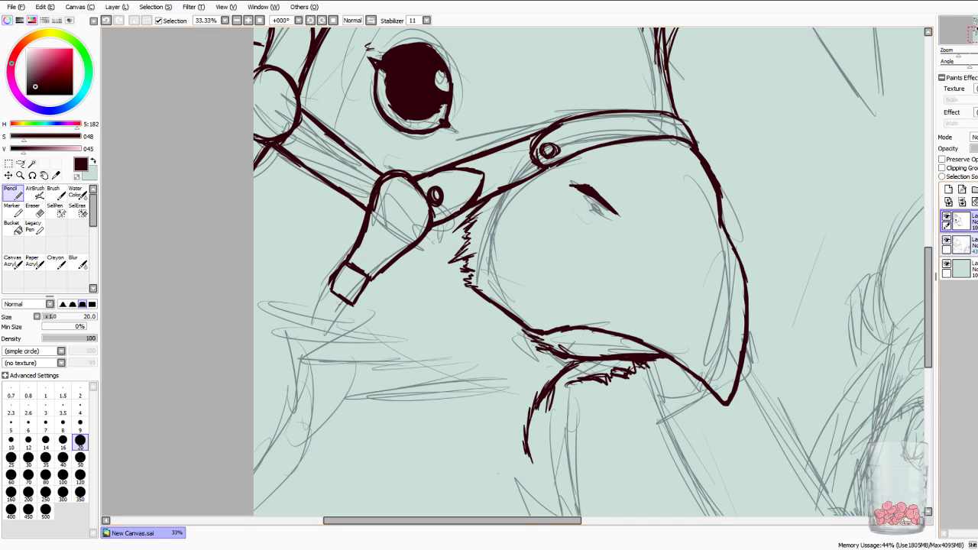
# Ink short, fine feather strokes on the face between the nose strap and the forehead tuft.
pyautogui.moveTo(928, 307); pyautogui.dragTo(928, 318)
pyautogui.scroll(2, 588, 272)
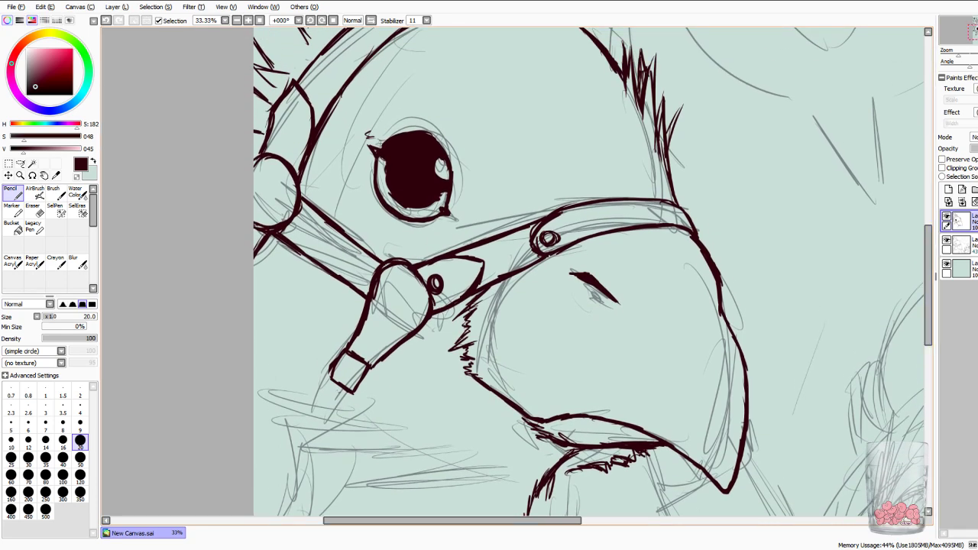
pyautogui.moveTo(583, 202); pyautogui.dragTo(579, 172)
pyautogui.moveTo(608, 193)
pyautogui.mouseDown()
pyautogui.moveTo(620, 119)
pyautogui.moveTo(624, 150)
pyautogui.moveTo(624, 93)
pyautogui.mouseUp()
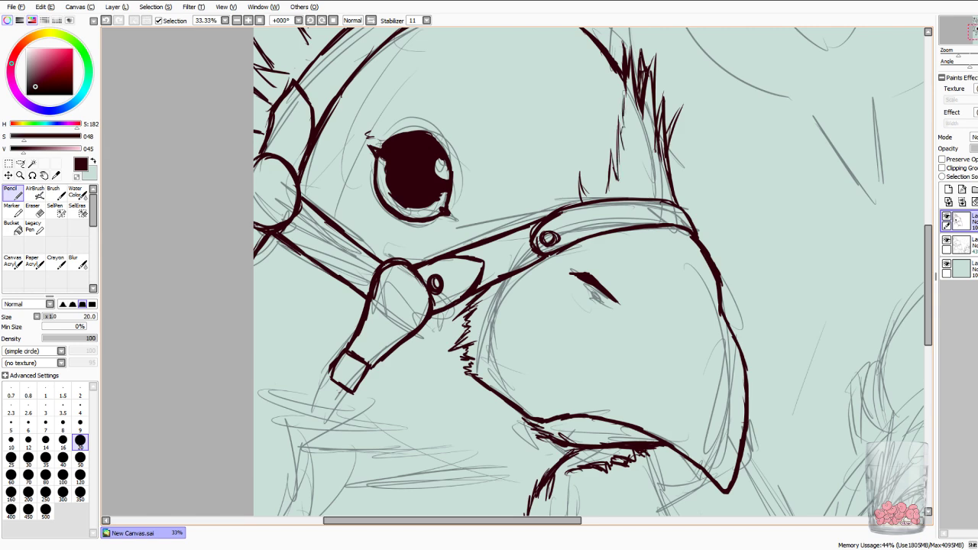
# Add a few more short, fine feather strokes to the face just above the nose strap's rivet.
pyautogui.moveTo(585, 192); pyautogui.dragTo(594, 143)
pyautogui.moveTo(658, 155); pyautogui.dragTo(660, 185)
pyautogui.hotkey('ctrl', 'z')
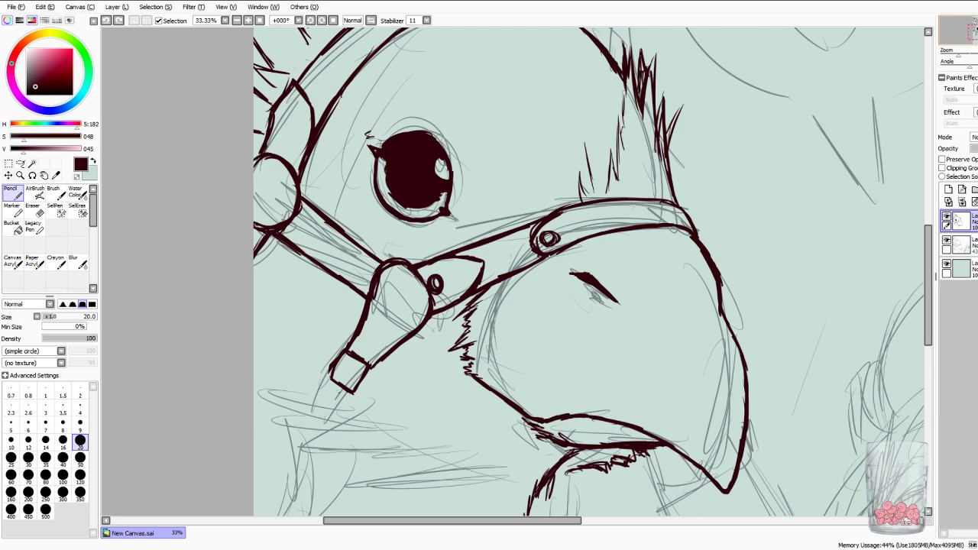
pyautogui.moveTo(597, 163); pyautogui.dragTo(599, 178)
# Ink the front of the neck as a feathered line from the throat feathers down to the canvas's bottom edge.
pyautogui.press('pagedown')
pyautogui.press('pagedown')
pyautogui.press('pagedown')
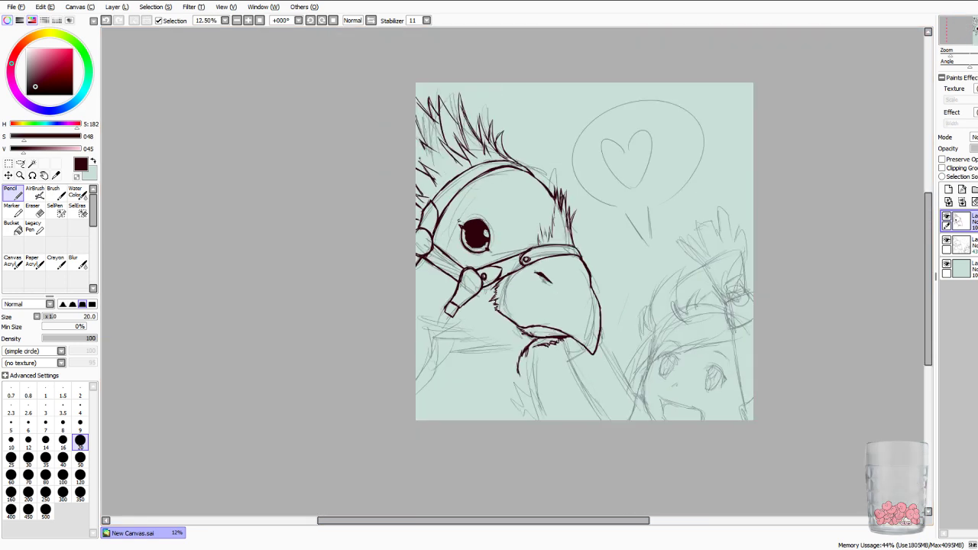
pyautogui.hotkey('ctrl', '-')
pyautogui.hotkey('ctrl', '+')
pyautogui.hotkey('ctrl', '+')
pyautogui.hotkey('ctrl', '+')
pyautogui.hotkey('ctrl', '+')
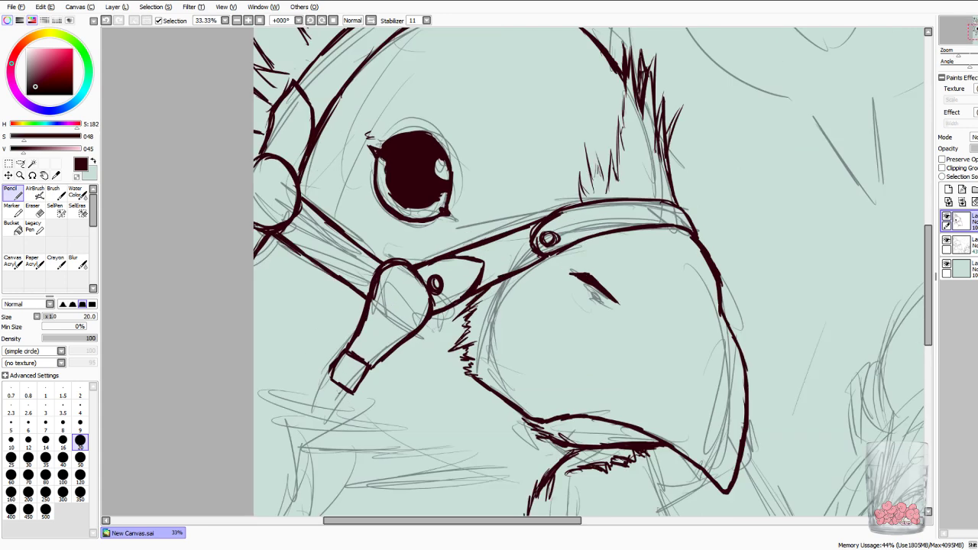
pyautogui.hotkey('ctrl', '+')
pyautogui.hotkey('ctrl', '+')
pyautogui.hotkey('ctrl', '-')
pyautogui.moveTo(497, 362); pyautogui.dragTo(577, 182)
pyautogui.moveTo(535, 458); pyautogui.dragTo(458, 200)
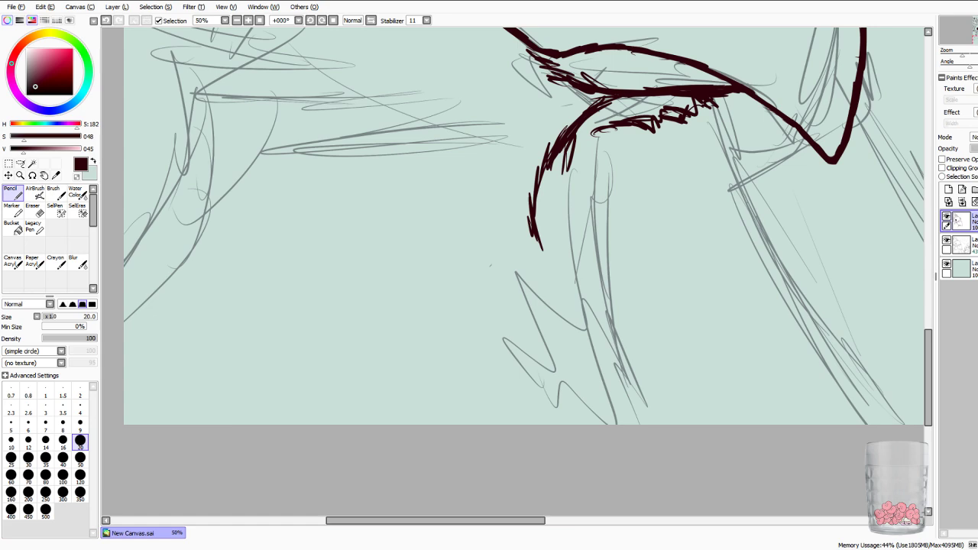
pyautogui.hotkey('alt', 'Tab')
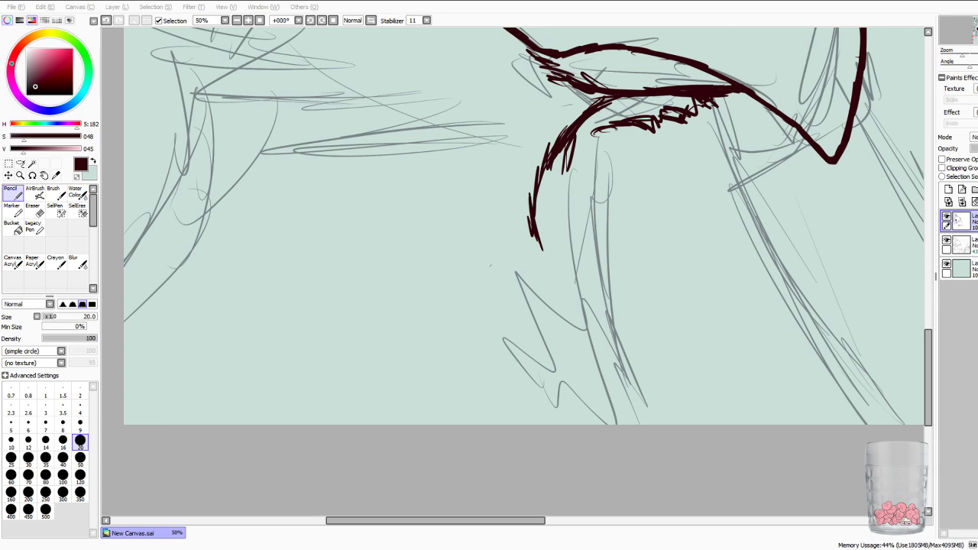
pyautogui.hotkey('alt', 'Tab')
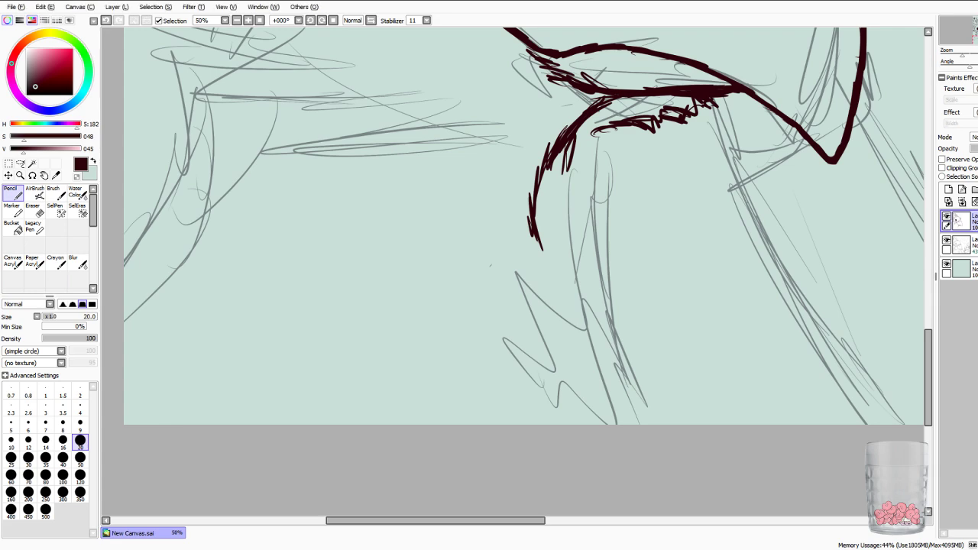
pyautogui.hotkey('alt', 'Tab')
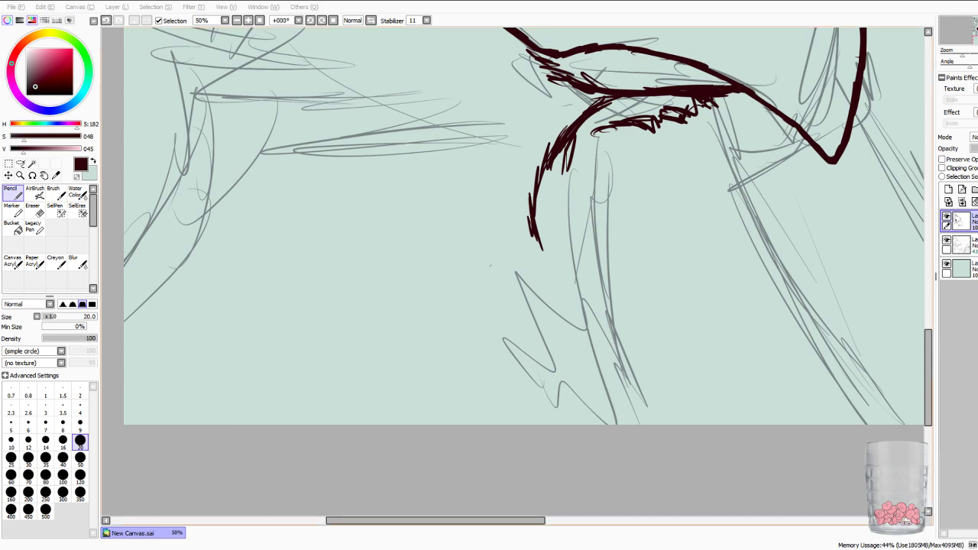
pyautogui.moveTo(600, 145)
pyautogui.mouseDown()
pyautogui.moveTo(595, 188)
pyautogui.moveTo(591, 177)
pyautogui.moveTo(615, 326)
pyautogui.moveTo(588, 311)
pyautogui.moveTo(611, 355)
pyautogui.moveTo(592, 291)
pyautogui.moveTo(604, 317)
pyautogui.moveTo(595, 247)
pyautogui.mouseUp()
pyautogui.moveTo(595, 175); pyautogui.dragTo(603, 244)
pyautogui.moveTo(593, 213); pyautogui.dragTo(611, 293)
pyautogui.moveTo(601, 346); pyautogui.dragTo(619, 425)
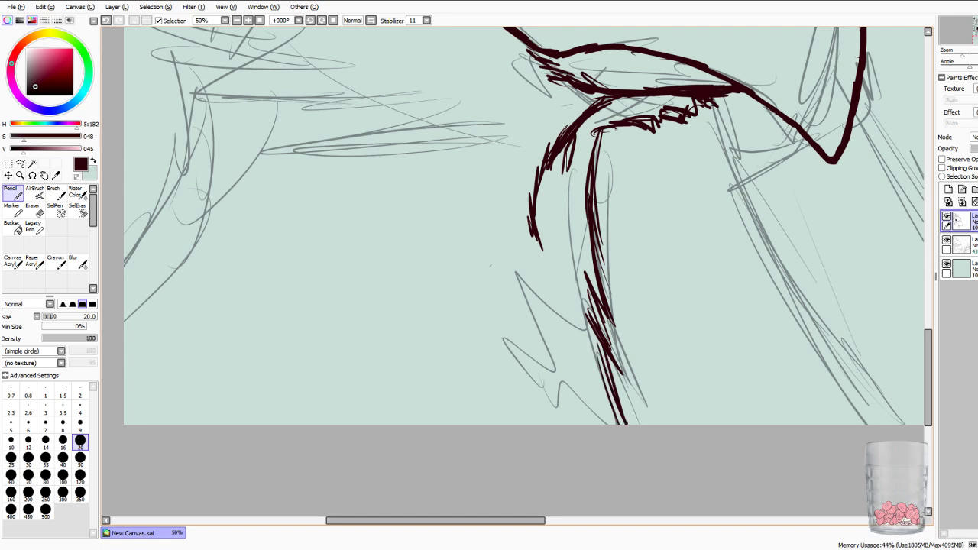
# Ink the buckle details at the end of the cheek strap and jagged feather strokes directly beneath it.
pyautogui.scroll(3, 525, 229)
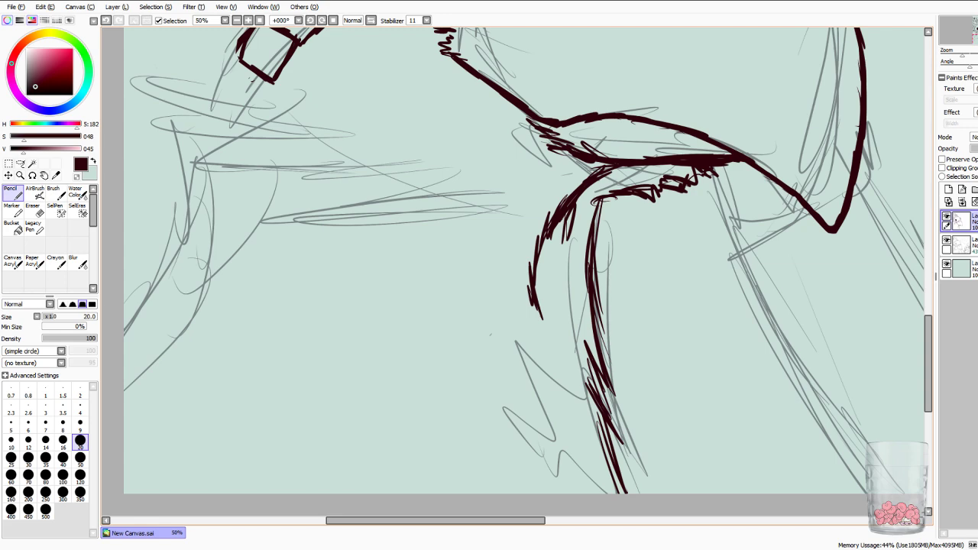
pyautogui.scroll(6, 524, 275)
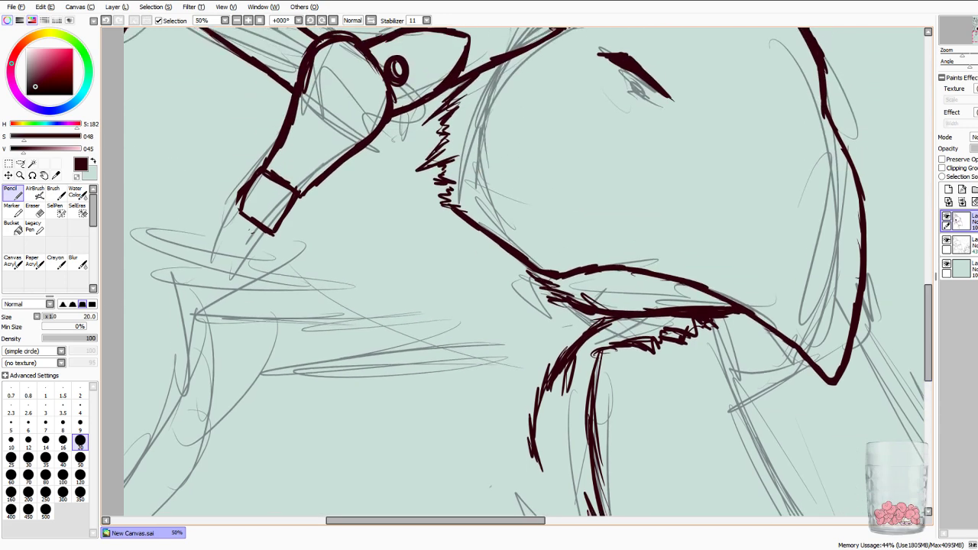
pyautogui.moveTo(261, 180)
pyautogui.mouseDown()
pyautogui.moveTo(286, 195)
pyautogui.moveTo(250, 199)
pyautogui.moveTo(268, 218)
pyautogui.moveTo(266, 200)
pyautogui.moveTo(253, 220)
pyautogui.moveTo(270, 222)
pyautogui.moveTo(240, 237)
pyautogui.moveTo(279, 219)
pyautogui.moveTo(293, 227)
pyautogui.moveTo(257, 245)
pyautogui.moveTo(261, 260)
pyautogui.moveTo(285, 265)
pyautogui.mouseUp()
pyautogui.moveTo(239, 214)
pyautogui.mouseDown()
pyautogui.moveTo(225, 233)
pyautogui.moveTo(243, 254)
pyautogui.moveTo(234, 271)
pyautogui.moveTo(211, 263)
pyautogui.moveTo(229, 260)
pyautogui.mouseUp()
pyautogui.moveTo(206, 262)
pyautogui.mouseDown()
pyautogui.moveTo(232, 257)
pyautogui.moveTo(221, 255)
pyautogui.mouseUp()
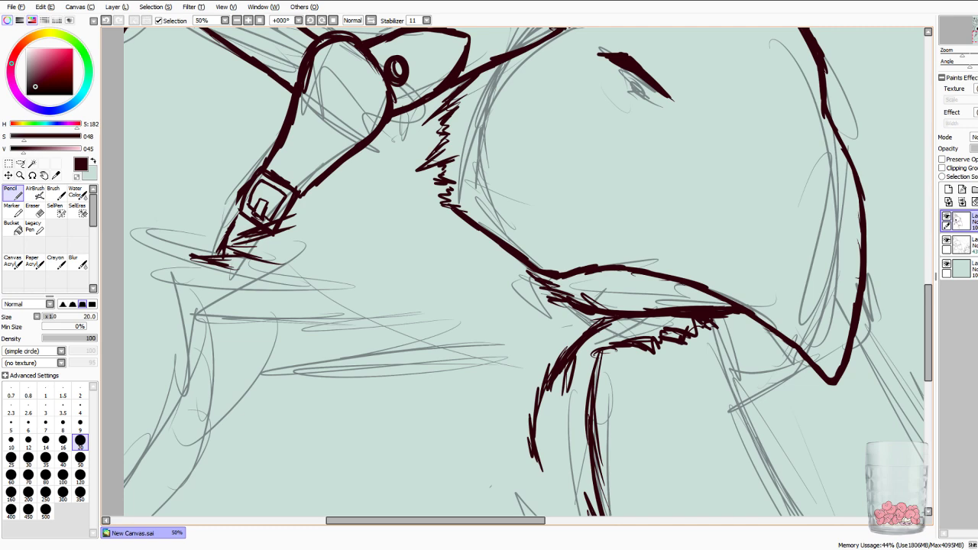
pyautogui.moveTo(267, 237); pyautogui.dragTo(285, 287)
pyautogui.hotkey('ctrl', 'z')
# Ink rows of jagged, nearly horizontal feather strokes across the lower cheek, from the strap's end towards the throat.
pyautogui.moveTo(504, 346); pyautogui.dragTo(374, 363)
pyautogui.moveTo(460, 339); pyautogui.dragTo(385, 350)
pyautogui.moveTo(440, 337)
pyautogui.mouseDown()
pyautogui.moveTo(395, 352)
pyautogui.moveTo(499, 346)
pyautogui.mouseUp()
pyautogui.moveTo(327, 322)
pyautogui.mouseDown()
pyautogui.moveTo(269, 329)
pyautogui.moveTo(378, 324)
pyautogui.mouseUp()
pyautogui.moveTo(295, 332)
pyautogui.mouseDown()
pyautogui.moveTo(390, 323)
pyautogui.moveTo(353, 334)
pyautogui.moveTo(416, 333)
pyautogui.moveTo(765, 414)
pyautogui.moveTo(662, 263)
pyautogui.mouseUp()
pyautogui.moveTo(386, 198)
pyautogui.mouseDown()
pyautogui.moveTo(446, 197)
pyautogui.moveTo(463, 220)
pyautogui.moveTo(498, 217)
pyautogui.mouseUp()
pyautogui.moveTo(438, 220)
pyautogui.mouseDown()
pyautogui.moveTo(526, 210)
pyautogui.moveTo(528, 226)
pyautogui.mouseUp()
pyautogui.moveTo(463, 229); pyautogui.dragTo(564, 221)
pyautogui.moveTo(459, 226)
pyautogui.mouseDown()
pyautogui.moveTo(558, 223)
pyautogui.moveTo(507, 217)
pyautogui.moveTo(542, 208)
pyautogui.mouseUp()
pyautogui.moveTo(386, 178); pyautogui.dragTo(442, 179)
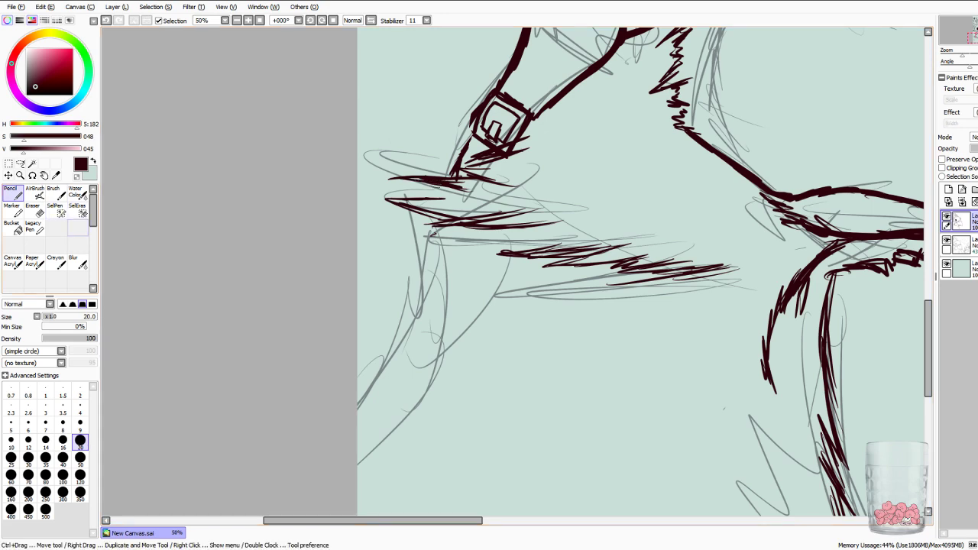
# Undo the outermost feather strokes below the strap's end and redraw them as a pointed feather with the Pencil.
pyautogui.hotkey('ctrl', 'z')
pyautogui.hotkey('ctrl', 'z')
pyautogui.hotkey('ctrl', 'z')
pyautogui.hotkey('ctrl', 'z')
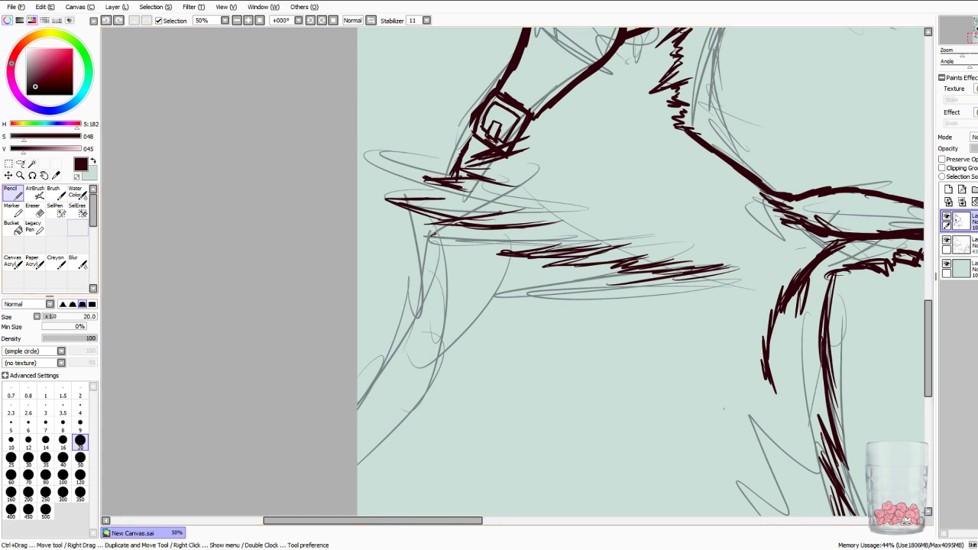
pyautogui.click(32, 211)
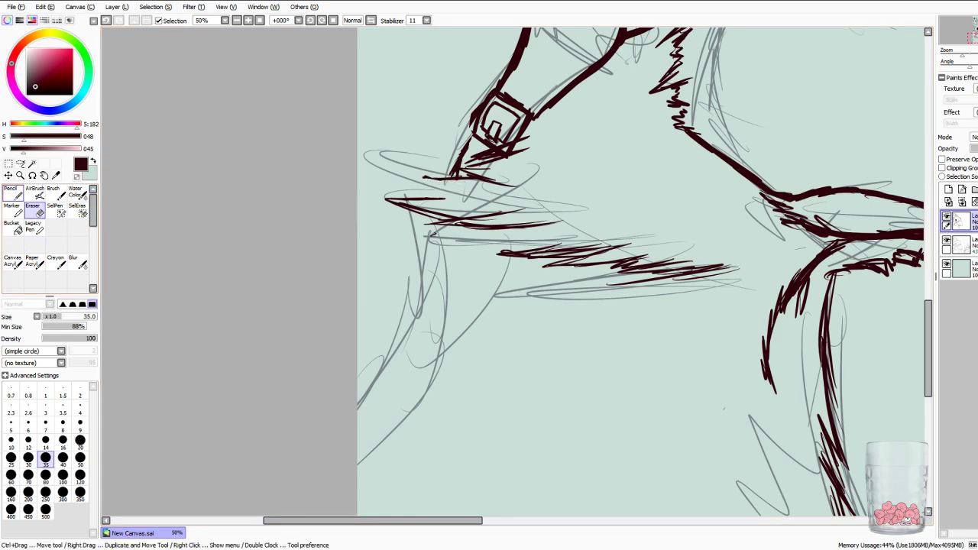
pyautogui.click(11, 192)
pyautogui.moveTo(449, 177)
pyautogui.mouseDown()
pyautogui.moveTo(402, 175)
pyautogui.moveTo(446, 190)
pyautogui.moveTo(400, 175)
pyautogui.moveTo(446, 187)
pyautogui.mouseUp()
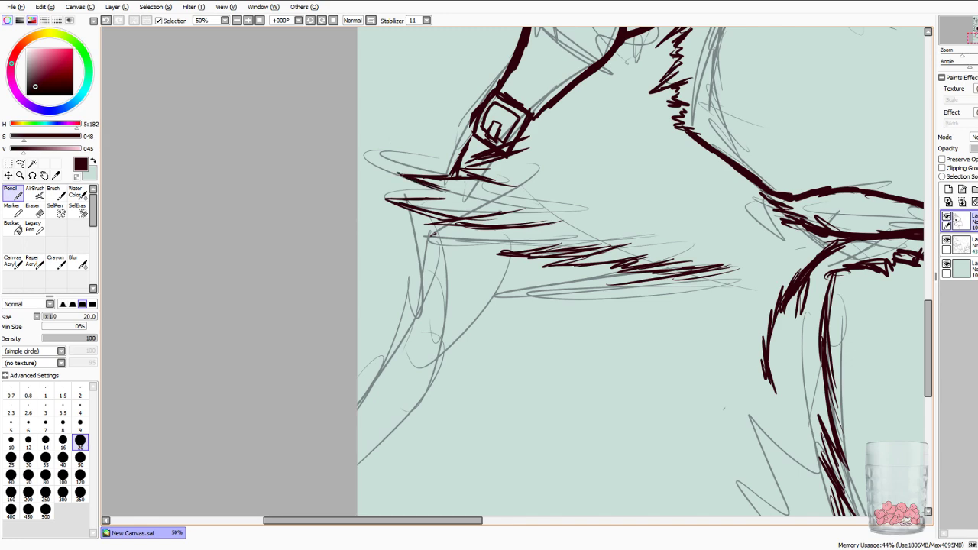
pyautogui.moveTo(975, 38); pyautogui.dragTo(975, 33)
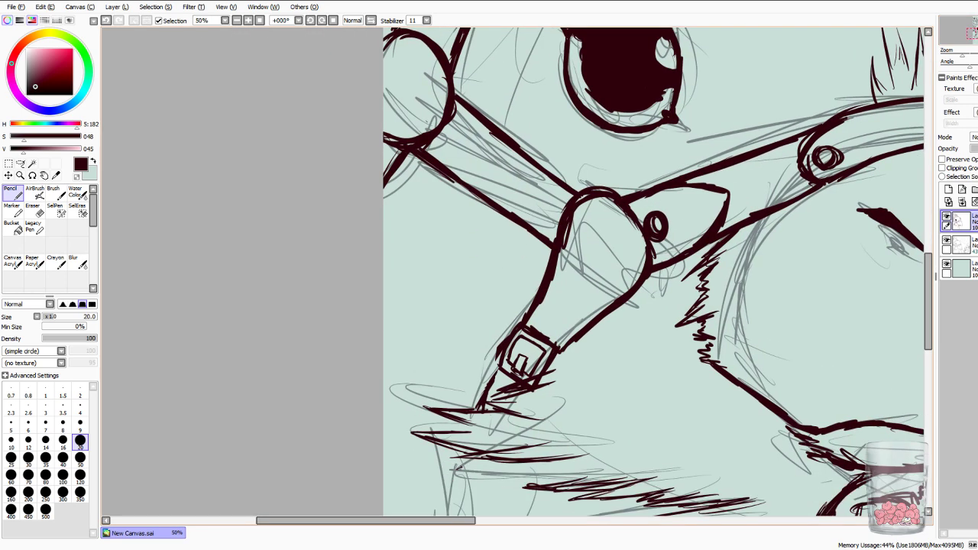
pyautogui.moveTo(402, 277); pyautogui.dragTo(384, 304)
pyautogui.moveTo(384, 405)
pyautogui.mouseDown()
pyautogui.moveTo(388, 420)
pyautogui.moveTo(445, 421)
pyautogui.mouseUp()
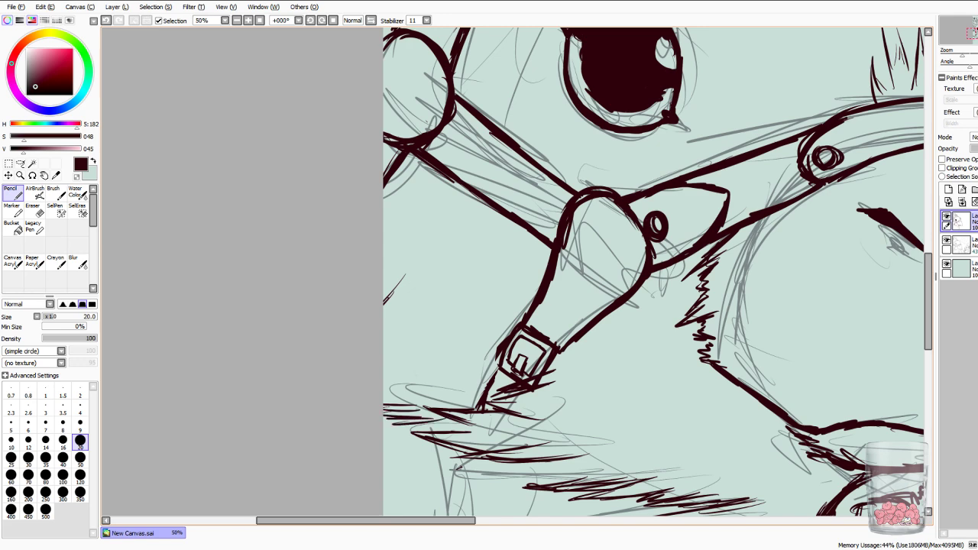
pyautogui.hotkey('ctrl', 'z')
pyautogui.hotkey('ctrl', 'z')
pyautogui.hotkey('ctrl', 'z')
pyautogui.hotkey('ctrl', 'z')
pyautogui.hotkey('ctrl', 'z')
pyautogui.hotkey('ctrl', 'z')
pyautogui.hotkey('ctrl', 'z')
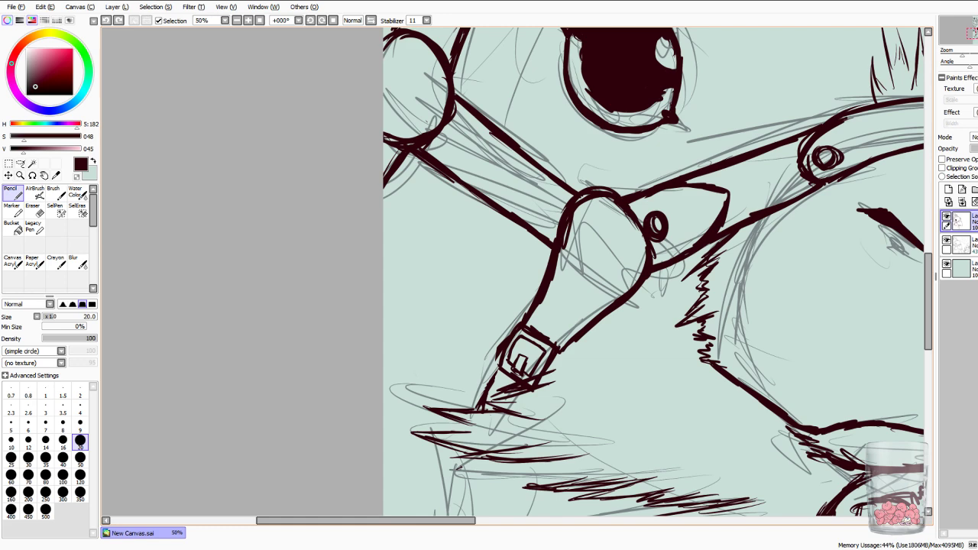
pyautogui.moveTo(384, 447); pyautogui.dragTo(423, 440)
pyautogui.moveTo(384, 446); pyautogui.dragTo(410, 437)
pyautogui.moveTo(383, 439)
pyautogui.mouseDown()
pyautogui.moveTo(411, 435)
pyautogui.moveTo(384, 421)
pyautogui.mouseUp()
pyautogui.hotkey('ctrl', 'z')
pyautogui.hotkey('ctrl', 'z')
pyautogui.hotkey('ctrl', 'z')
pyautogui.hotkey('ctrl', 'z')
# Extend the lower cheek's feather strokes to the canvas's left edge.
pyautogui.moveTo(415, 425)
pyautogui.mouseDown()
pyautogui.moveTo(384, 422)
pyautogui.moveTo(383, 397)
pyautogui.mouseUp()
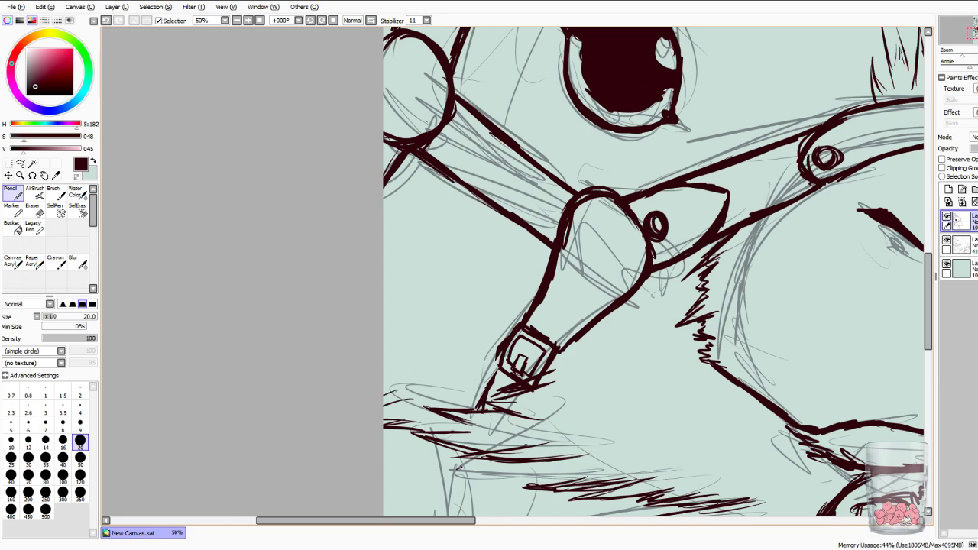
pyautogui.scroll(-3, 510, 261)
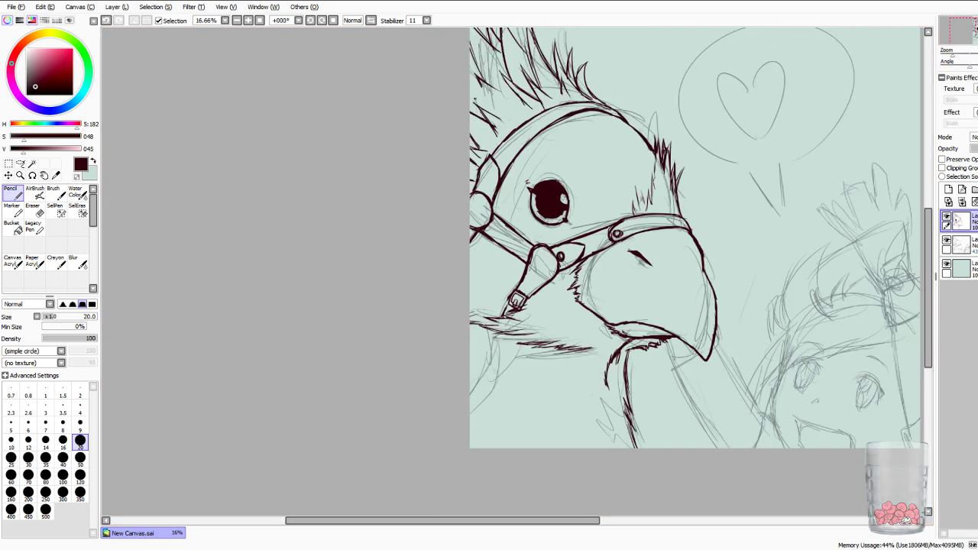
pyautogui.scroll(4, 567, 415)
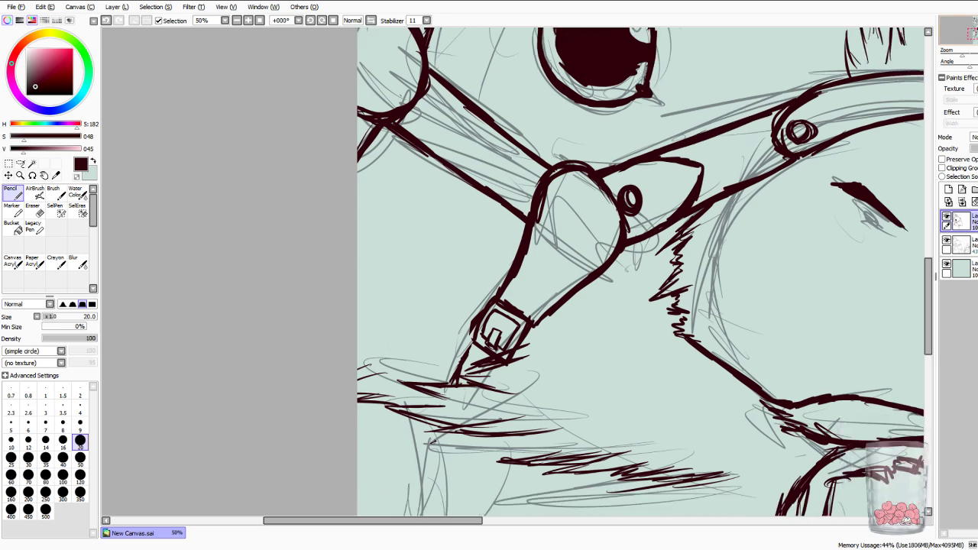
# Ink the back of the neck with overlapping strokes curving from the cheek feathers down to the canvas's left edge.
pyautogui.press('Right')
pyautogui.press('Right')
pyautogui.press('Down')
pyautogui.press('Down')
pyautogui.press('Down')
pyautogui.press('Down')
pyautogui.press('Down')
pyautogui.press('Up')
pyautogui.press('Up')
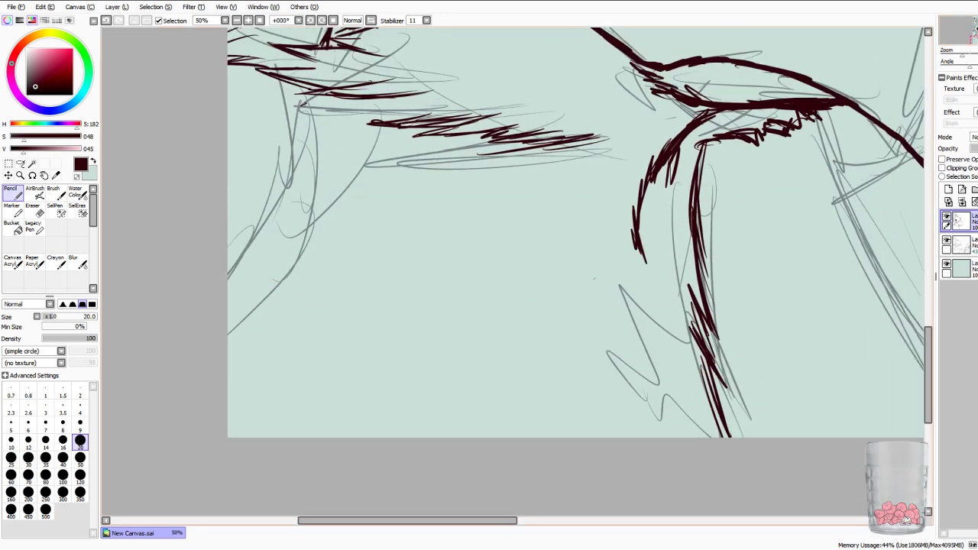
pyautogui.moveTo(292, 99); pyautogui.dragTo(278, 178)
pyautogui.moveTo(289, 128); pyautogui.dragTo(257, 227)
pyautogui.moveTo(276, 182); pyautogui.dragTo(236, 249)
pyautogui.moveTo(291, 166); pyautogui.dragTo(281, 194)
pyautogui.moveTo(291, 150); pyautogui.dragTo(254, 261)
pyautogui.moveTo(271, 201); pyautogui.dragTo(228, 263)
pyautogui.moveTo(261, 222); pyautogui.dragTo(228, 281)
pyautogui.moveTo(257, 239)
pyautogui.mouseDown()
pyautogui.moveTo(227, 274)
pyautogui.moveTo(228, 302)
pyautogui.mouseUp()
pyautogui.moveTo(241, 266); pyautogui.dragTo(226, 289)
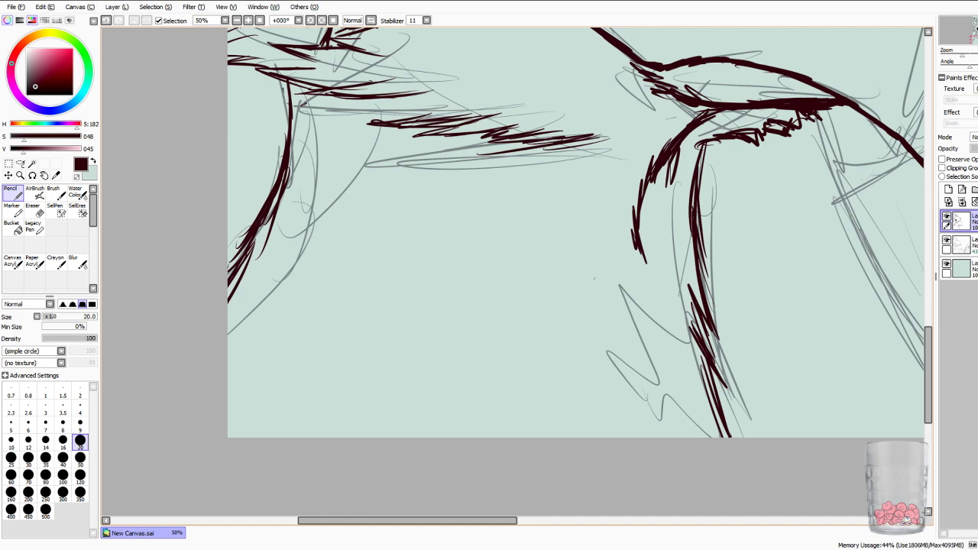
# Erase the stray strokes along the inside of the rear neck curve and re-ink the thinned section with the Pencil.
pyautogui.press('e')
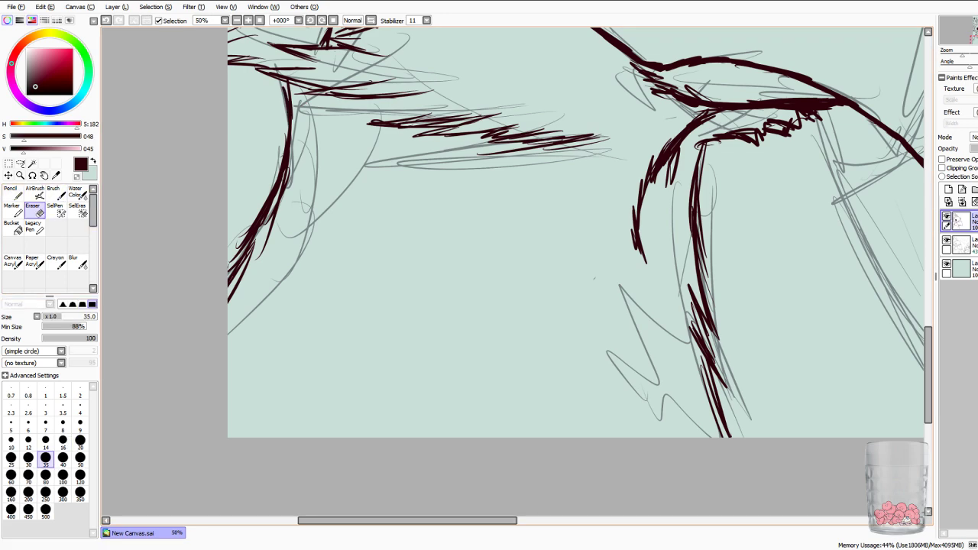
pyautogui.moveTo(269, 244); pyautogui.dragTo(285, 166)
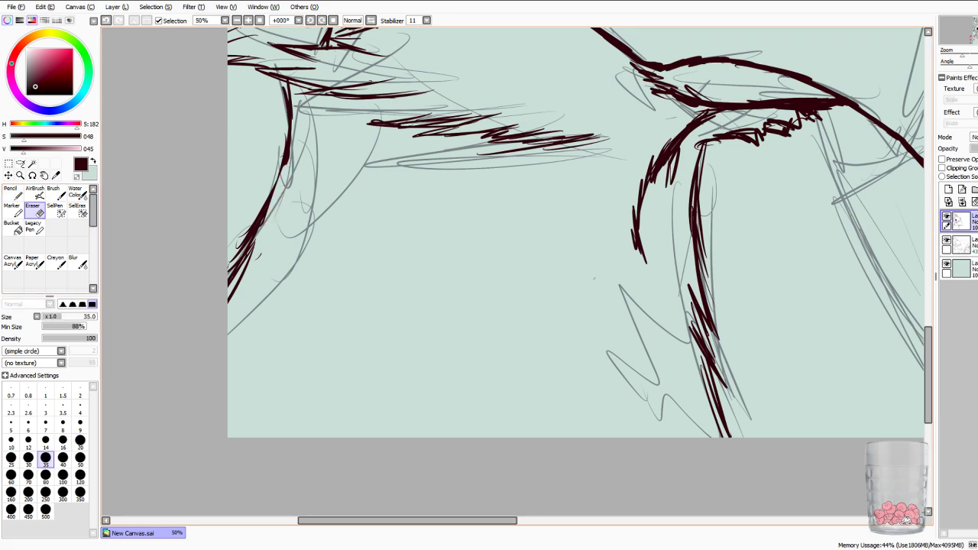
pyautogui.moveTo(266, 227); pyautogui.dragTo(270, 215)
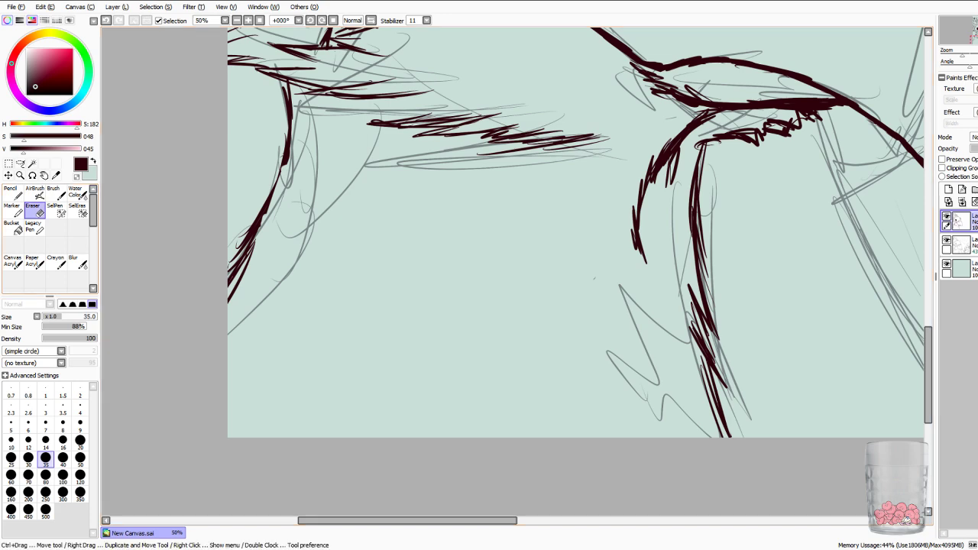
pyautogui.press('n')
pyautogui.moveTo(284, 164); pyautogui.dragTo(272, 199)
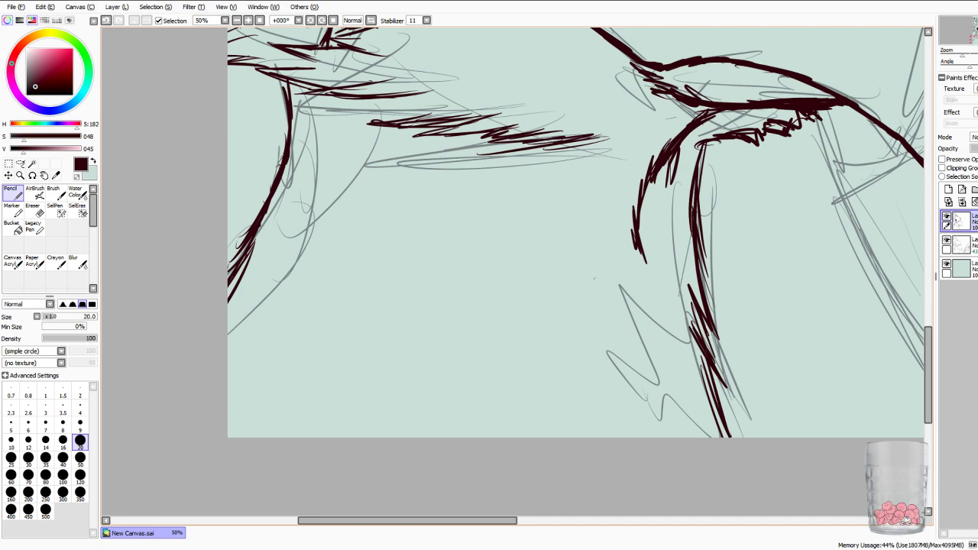
# Erase the upper end of the front neck line where it meets the throat feathers and return to the Pencil.
pyautogui.hotkey('alt', 'Tab')
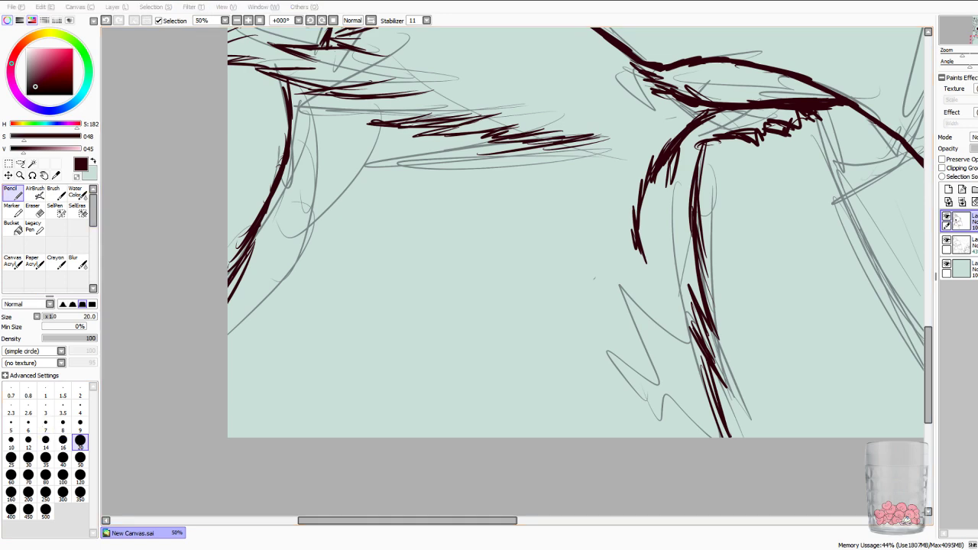
pyautogui.hotkey('alt', 'Tab')
pyautogui.scroll(-5, 513, 272)
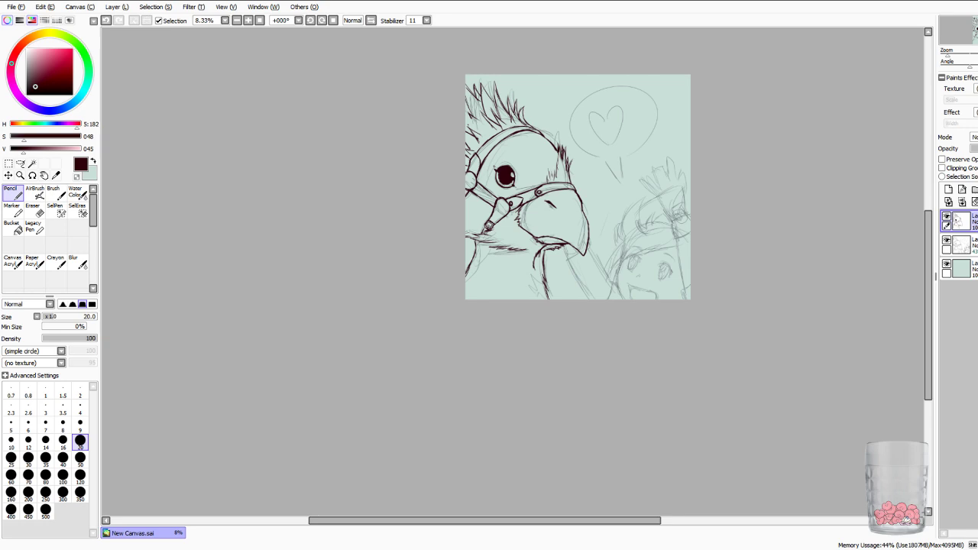
pyautogui.scroll(2, 512, 272)
pyautogui.moveTo(582, 164); pyautogui.dragTo(427, 284)
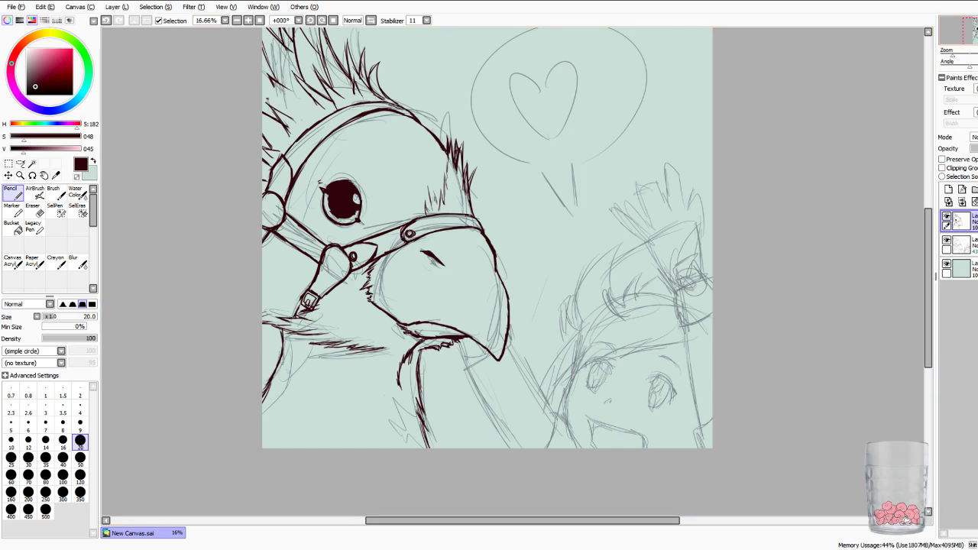
pyautogui.scroll(4, 513, 273)
pyautogui.moveTo(443, 508); pyautogui.dragTo(641, 74)
pyautogui.hotkey('alt', 'space')
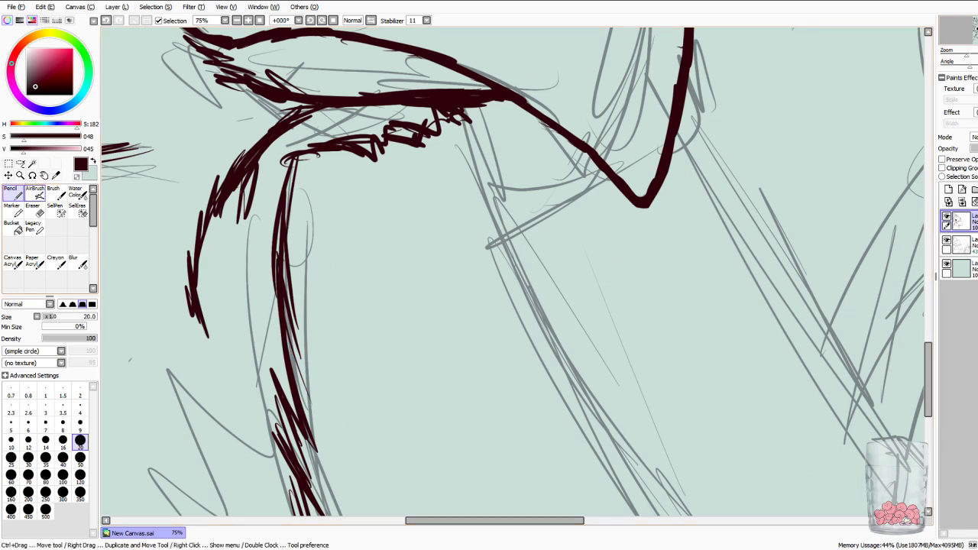
pyautogui.press('e')
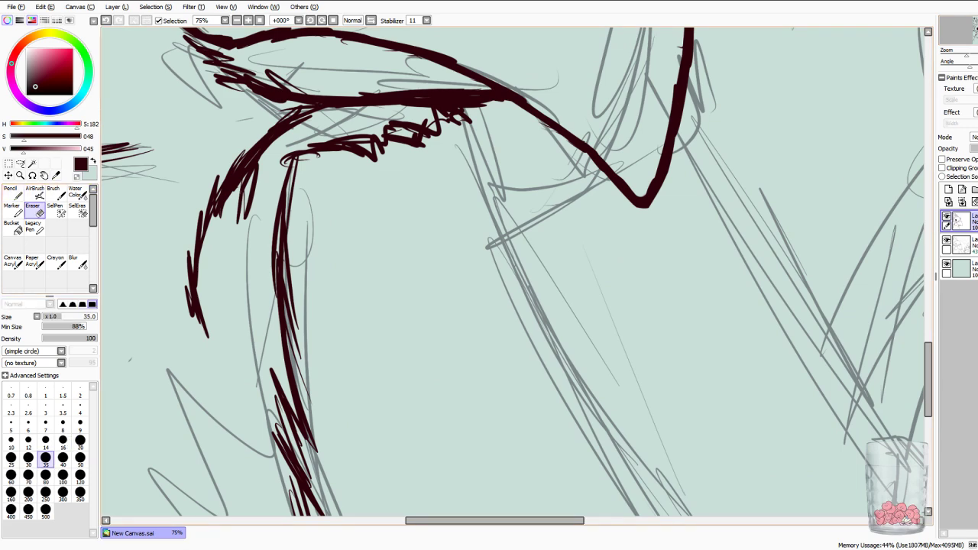
pyautogui.scroll(-3, 512, 275)
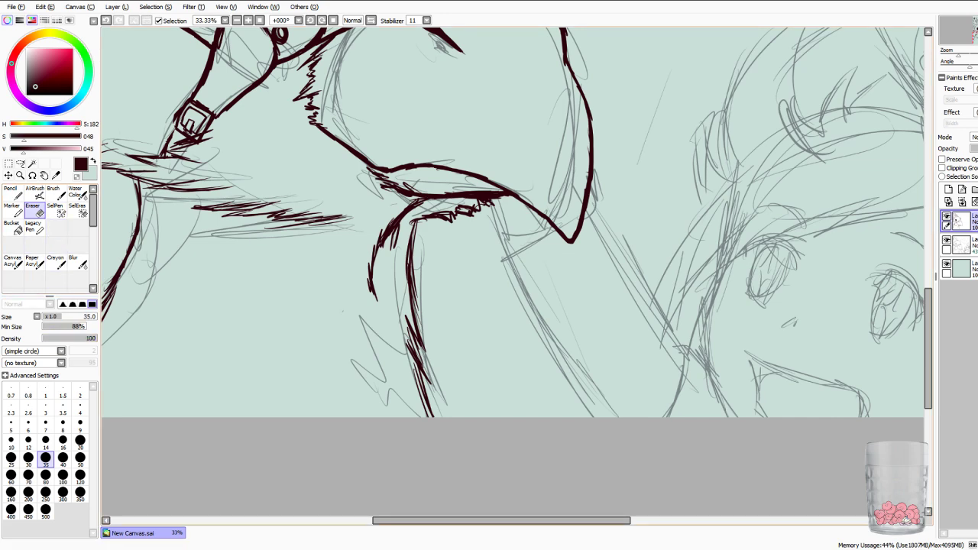
pyautogui.moveTo(415, 226)
pyautogui.mouseDown()
pyautogui.moveTo(389, 229)
pyautogui.moveTo(421, 219)
pyautogui.mouseUp()
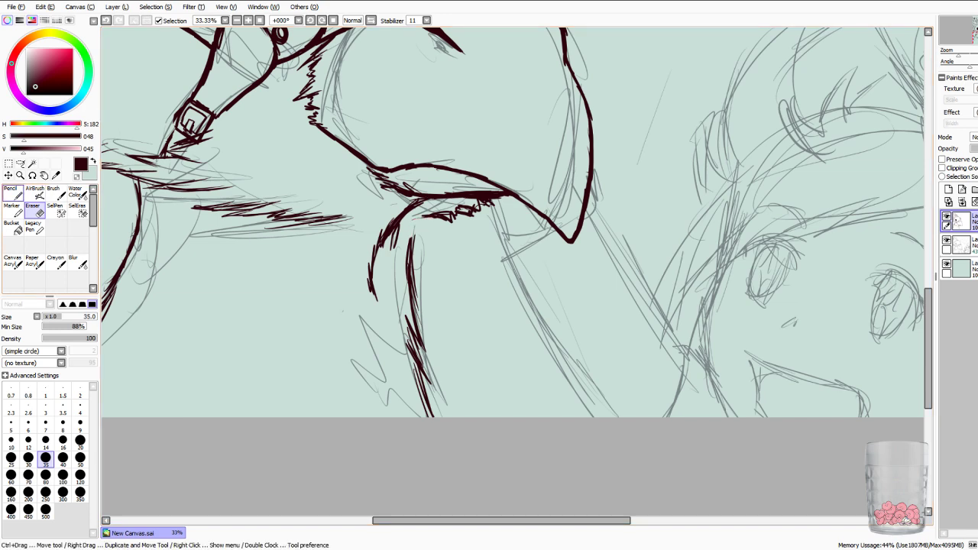
pyautogui.click(11, 191)
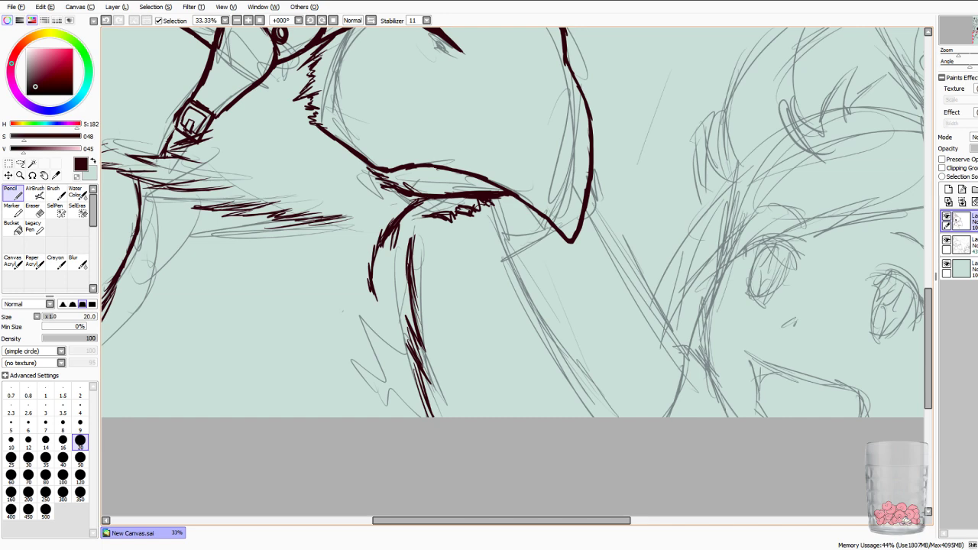
# Ink the upper end of the bird's front neck line so it curves into the throat feathers.
pyautogui.moveTo(427, 219); pyautogui.dragTo(416, 264)
pyautogui.moveTo(428, 217); pyautogui.dragTo(423, 234)
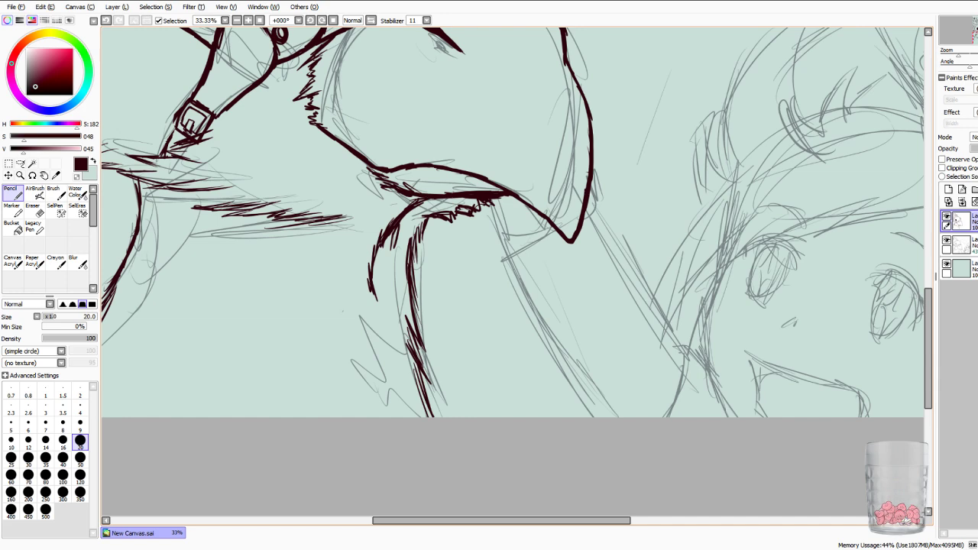
pyautogui.moveTo(376, 307); pyautogui.dragTo(383, 367)
pyautogui.hotkey('ctrl', 'z')
pyautogui.hotkey('ctrl', 'z')
# Create a new layer above the bird's line art for inking the smiling character's face.
pyautogui.moveTo(551, 245)
pyautogui.mouseDown()
pyautogui.moveTo(569, 260)
pyautogui.moveTo(257, 279)
pyautogui.mouseUp()
pyautogui.click(948, 190)
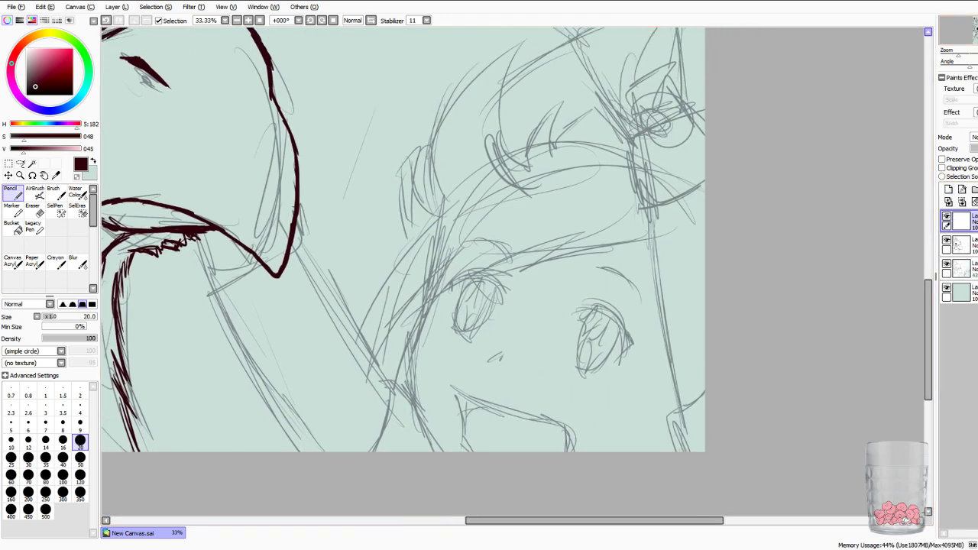
pyautogui.press('pageup')
pyautogui.press('pageup')
pyautogui.moveTo(649, 348); pyautogui.dragTo(495, 275)
pyautogui.press('pagedown')
pyautogui.hotkey('ctrl', '-')
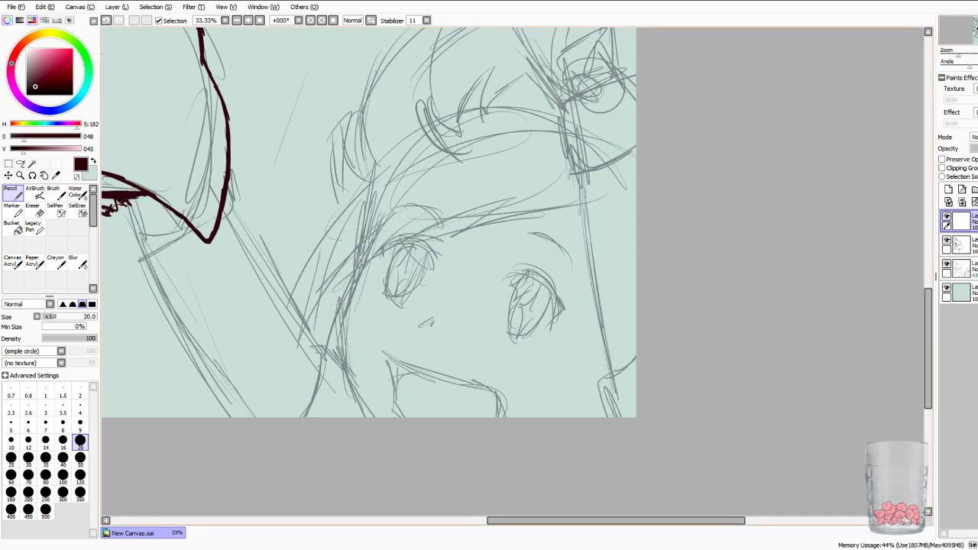
# Ink the thick curved upper lash line of the character's left-hand eye, with the canvas rotated to -22° and zoomed to 50%.
pyautogui.moveTo(391, 243); pyautogui.dragTo(381, 253)
pyautogui.press('Delete')
pyautogui.press('Delete')
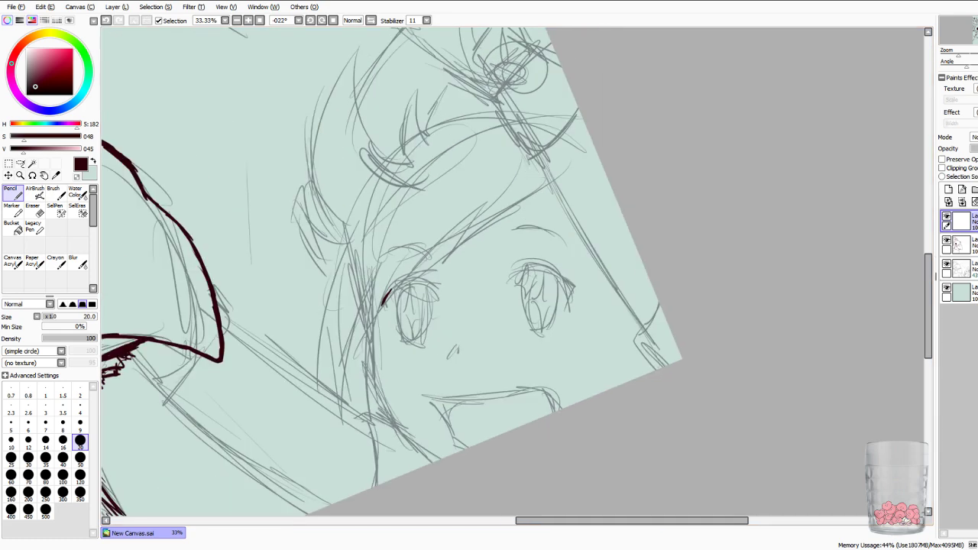
pyautogui.moveTo(386, 298); pyautogui.dragTo(519, 169)
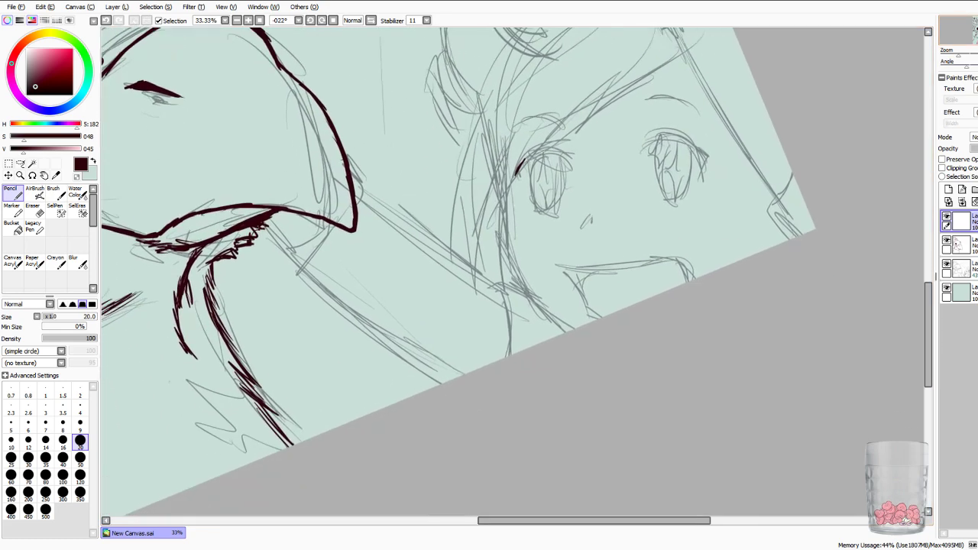
pyautogui.press('pageup')
pyautogui.moveTo(525, 115); pyautogui.dragTo(396, 281)
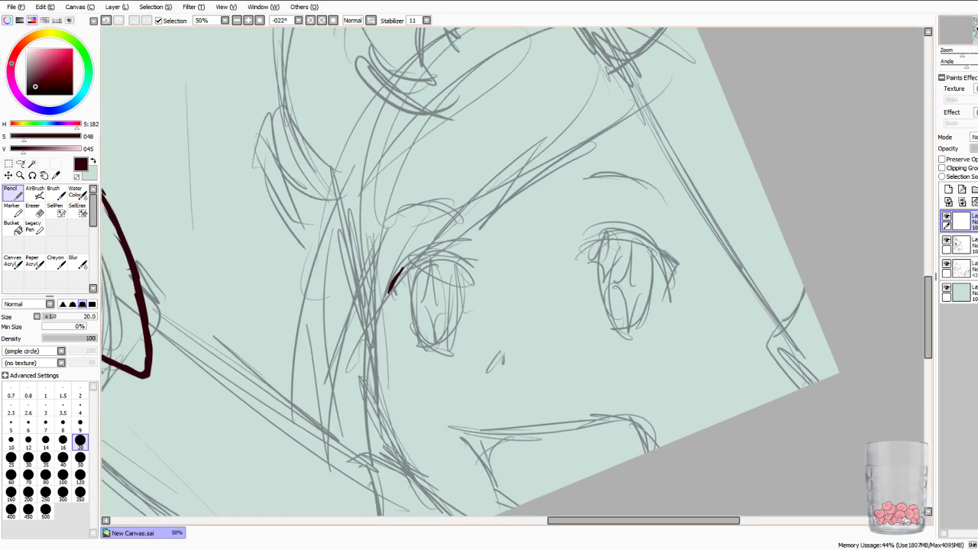
pyautogui.moveTo(389, 289)
pyautogui.mouseDown()
pyautogui.moveTo(414, 261)
pyautogui.moveTo(461, 261)
pyautogui.moveTo(405, 269)
pyautogui.moveTo(391, 296)
pyautogui.moveTo(411, 266)
pyautogui.moveTo(471, 263)
pyautogui.mouseUp()
pyautogui.moveTo(437, 260)
pyautogui.mouseDown()
pyautogui.moveTo(411, 267)
pyautogui.moveTo(394, 308)
pyautogui.mouseUp()
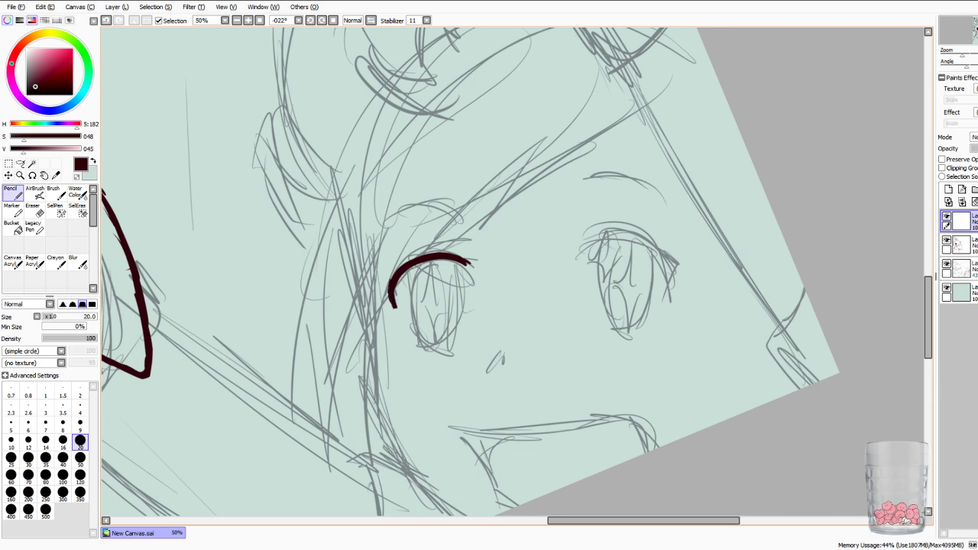
# Outline the left-hand eye's iris as a tall oval below the lash line and fill its upper part solid.
pyautogui.moveTo(417, 264)
pyautogui.mouseDown()
pyautogui.moveTo(409, 300)
pyautogui.moveTo(425, 344)
pyautogui.mouseUp()
pyautogui.moveTo(414, 298)
pyautogui.mouseDown()
pyautogui.moveTo(413, 317)
pyautogui.moveTo(440, 344)
pyautogui.moveTo(457, 341)
pyautogui.mouseUp()
pyautogui.moveTo(459, 263)
pyautogui.mouseDown()
pyautogui.moveTo(451, 341)
pyautogui.moveTo(457, 267)
pyautogui.moveTo(460, 290)
pyautogui.moveTo(457, 269)
pyautogui.moveTo(433, 266)
pyautogui.moveTo(447, 264)
pyautogui.moveTo(410, 276)
pyautogui.mouseUp()
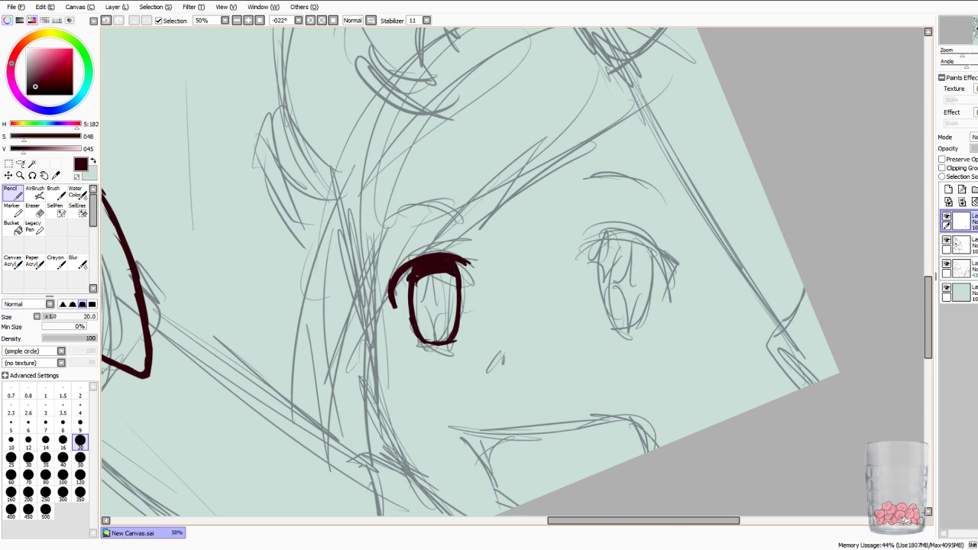
# Trim the iris's upper outer edge with the Eraser, reduce the eraser size to 16 and return to the Pencil.
pyautogui.press('e')
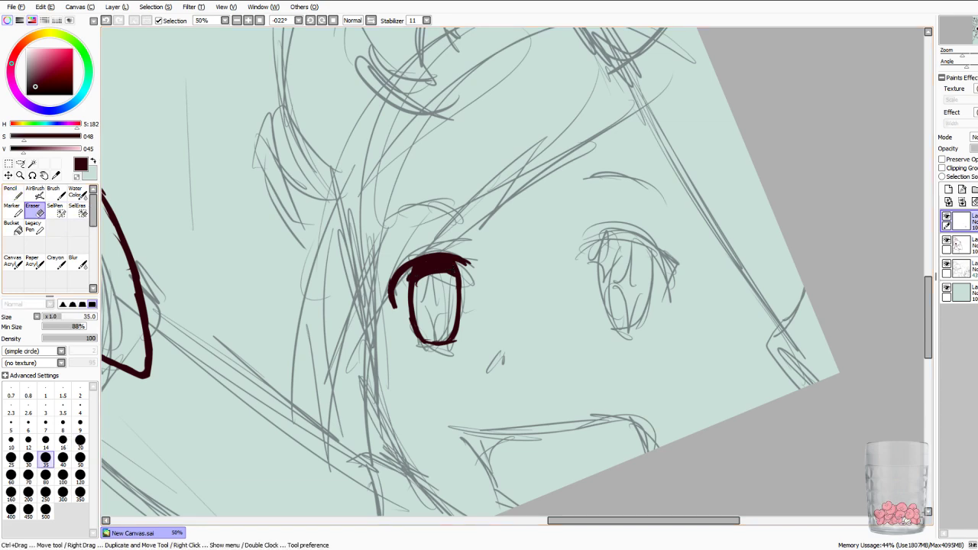
pyautogui.moveTo(409, 273); pyautogui.dragTo(407, 281)
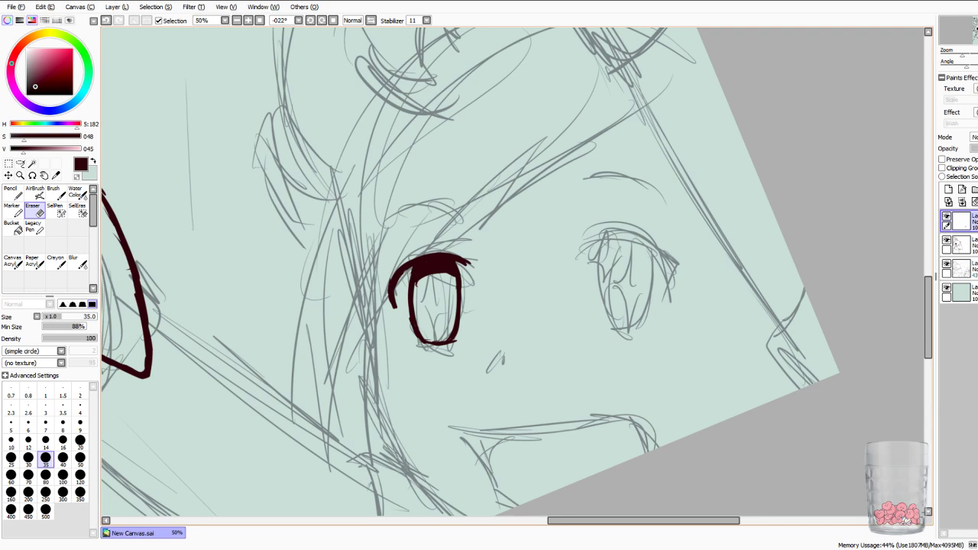
pyautogui.click(63, 440)
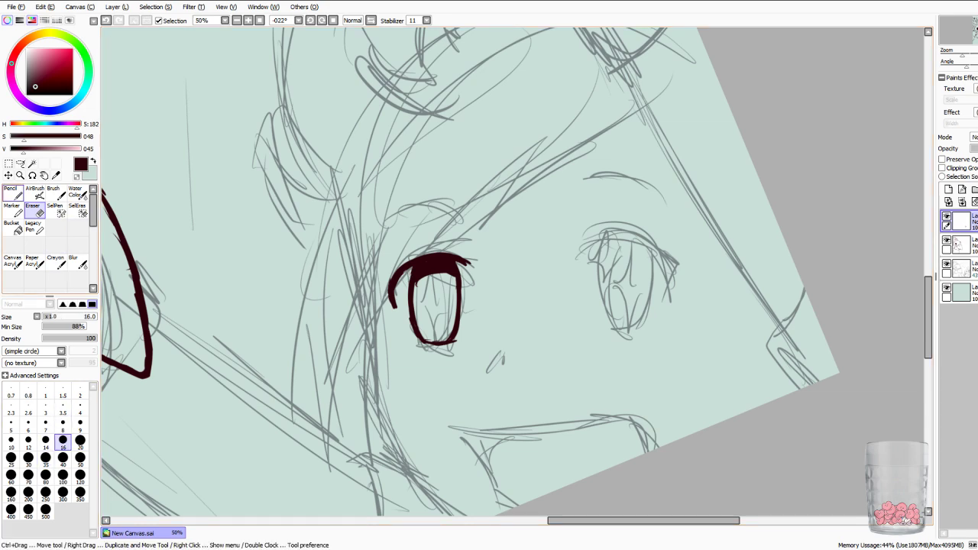
pyautogui.press('n')
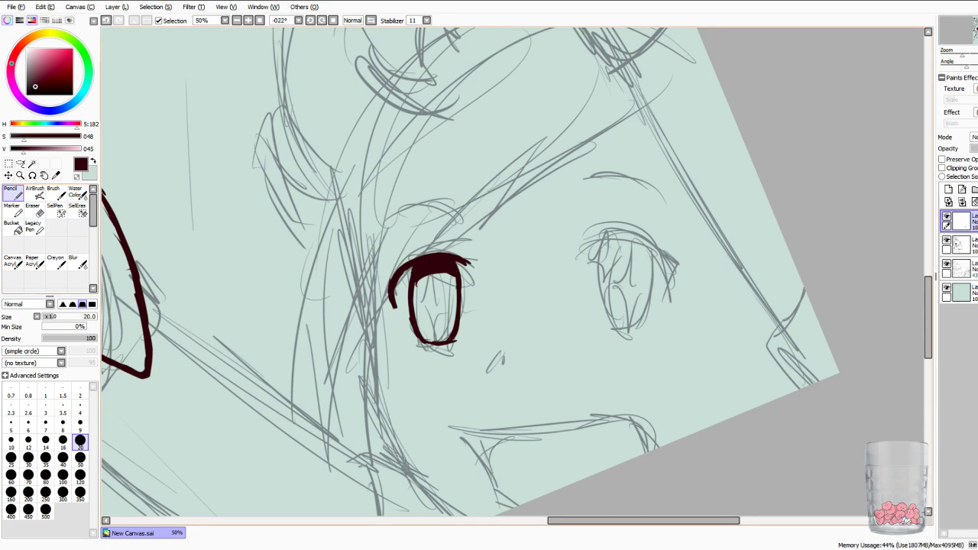
# Draw and fill a tall narrow pupil inside the left-hand eye, joined to the dark upper part of the iris.
pyautogui.moveTo(432, 275)
pyautogui.mouseDown()
pyautogui.moveTo(432, 330)
pyautogui.moveTo(445, 283)
pyautogui.mouseUp()
pyautogui.moveTo(439, 326)
pyautogui.mouseDown()
pyautogui.moveTo(443, 275)
pyautogui.moveTo(427, 298)
pyautogui.moveTo(436, 288)
pyautogui.moveTo(441, 324)
pyautogui.mouseUp()
pyautogui.moveTo(442, 289)
pyautogui.mouseDown()
pyautogui.moveTo(442, 308)
pyautogui.moveTo(444, 285)
pyautogui.mouseUp()
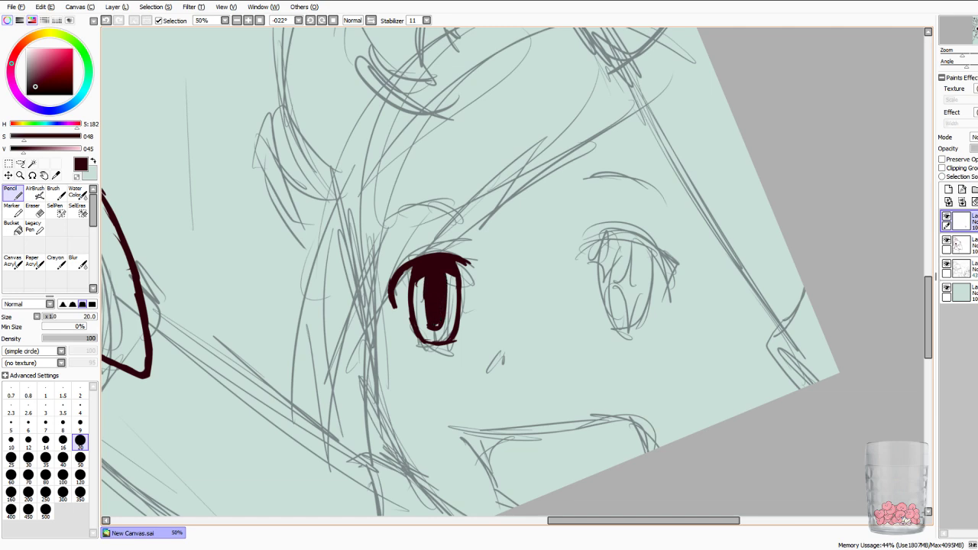
pyautogui.moveTo(426, 300); pyautogui.dragTo(429, 324)
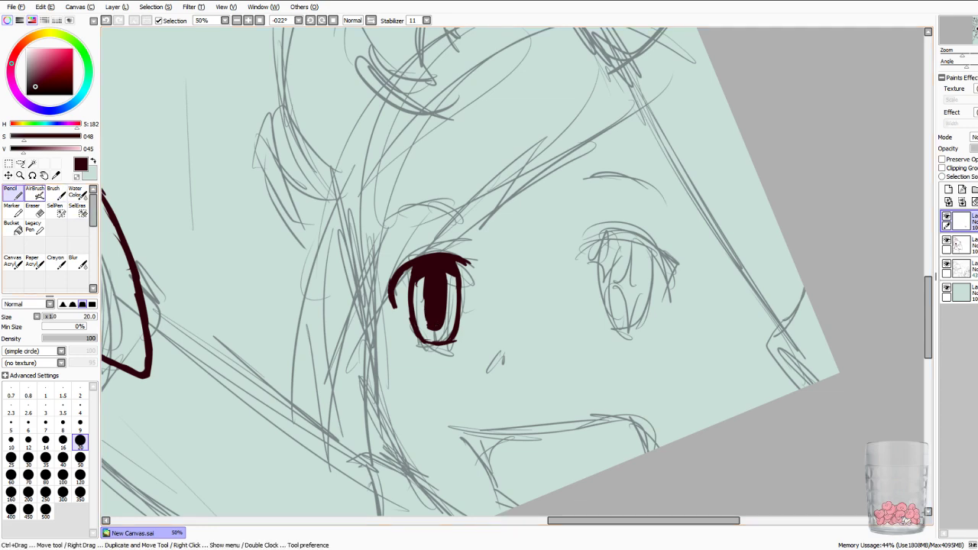
# Lasso the finished eye, paste a copy of it onto a new layer and start transforming the copy.
pyautogui.click(20, 164)
pyautogui.moveTo(483, 252)
pyautogui.mouseDown()
pyautogui.moveTo(373, 284)
pyautogui.moveTo(486, 340)
pyautogui.moveTo(489, 257)
pyautogui.mouseUp()
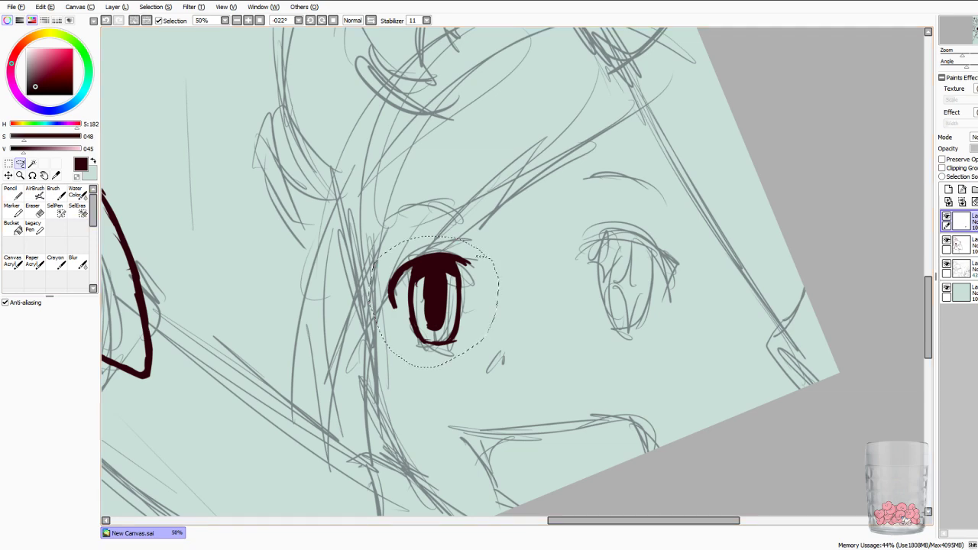
pyautogui.hotkey('ctrl', 'v')
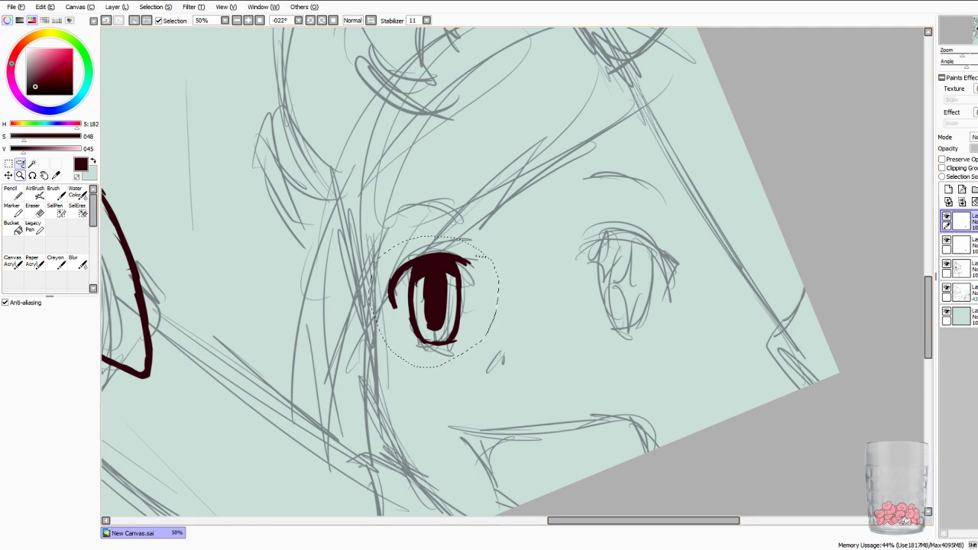
pyautogui.hotkey('ctrl', 't')
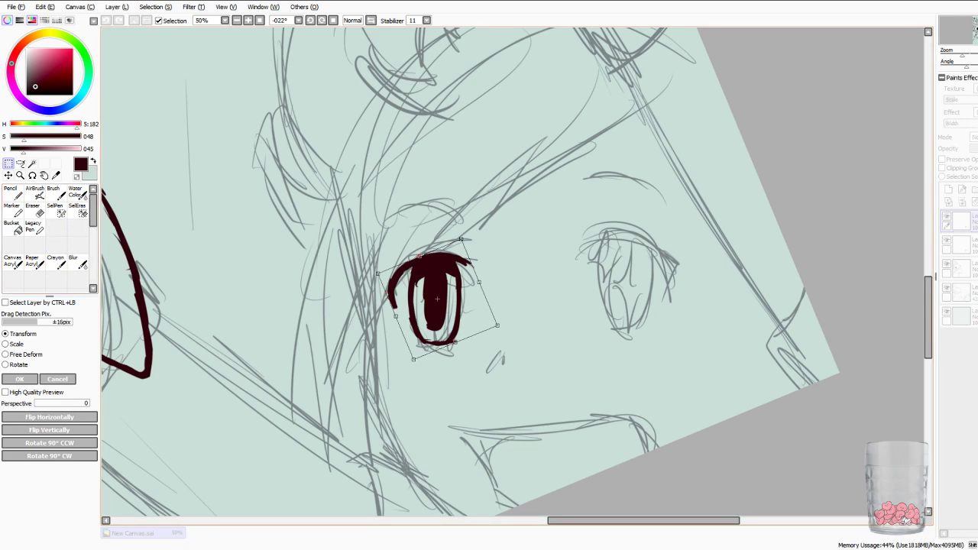
# Mirror the copied eye and rotate it upright over the original, nudging its corners to match the original's shape.
pyautogui.moveTo(378, 273)
pyautogui.mouseDown()
pyautogui.moveTo(608, 318)
pyautogui.moveTo(526, 318)
pyautogui.moveTo(390, 255)
pyautogui.moveTo(376, 271)
pyautogui.mouseUp()
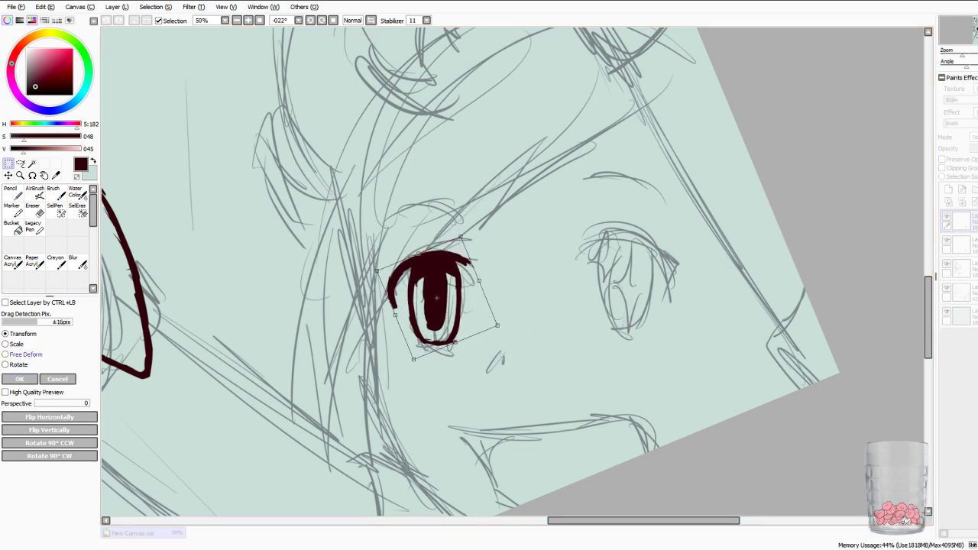
pyautogui.click(26, 355)
pyautogui.moveTo(437, 298); pyautogui.dragTo(559, 254)
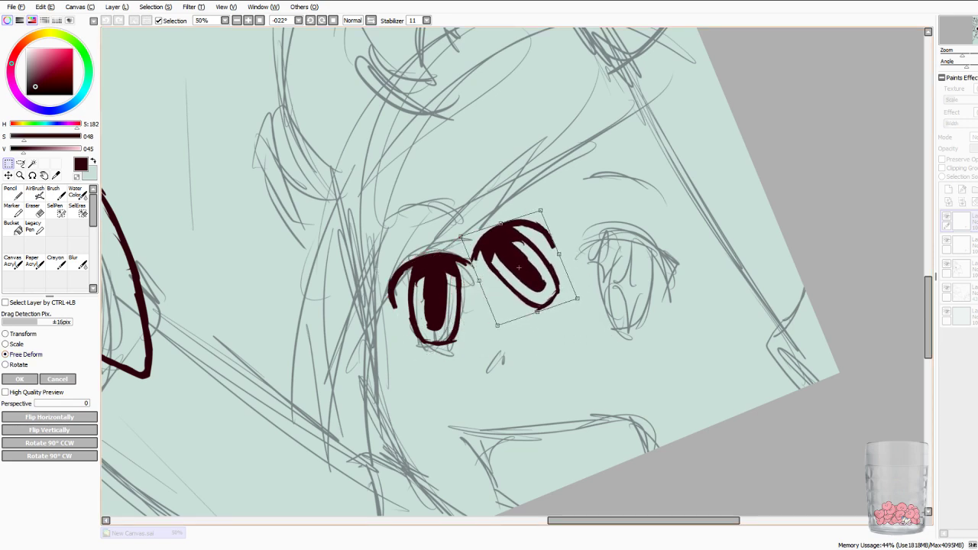
pyautogui.click(18, 365)
pyautogui.moveTo(461, 237); pyautogui.dragTo(495, 206)
pyautogui.moveTo(517, 269); pyautogui.dragTo(434, 299)
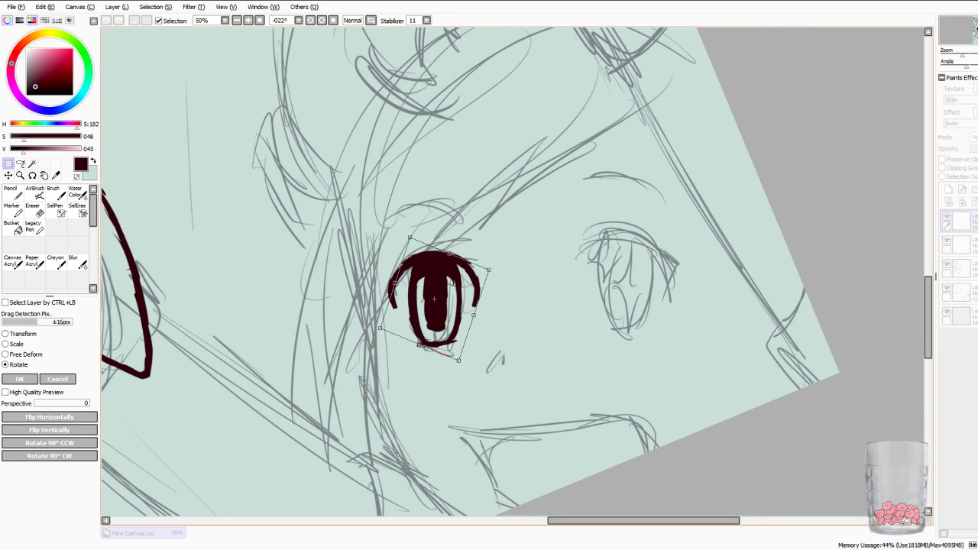
pyautogui.click(5, 355)
pyautogui.moveTo(411, 237); pyautogui.dragTo(413, 239)
pyautogui.moveTo(488, 270); pyautogui.dragTo(491, 270)
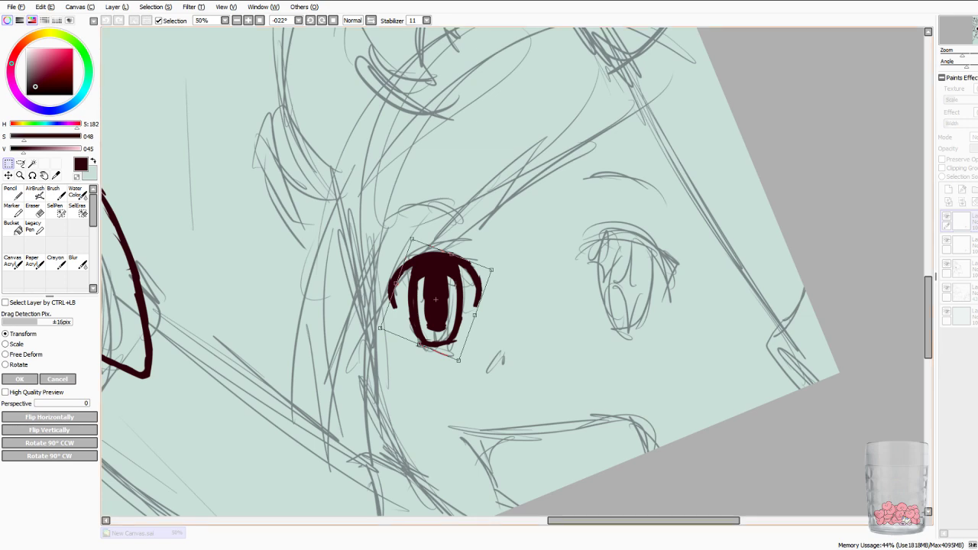
# Move the mirrored eye onto the right-hand eye sketch, deform its lower outer corner slightly outward and apply the transformation.
pyautogui.moveTo(436, 300)
pyautogui.mouseDown()
pyautogui.moveTo(602, 300)
pyautogui.moveTo(607, 291)
pyautogui.mouseUp()
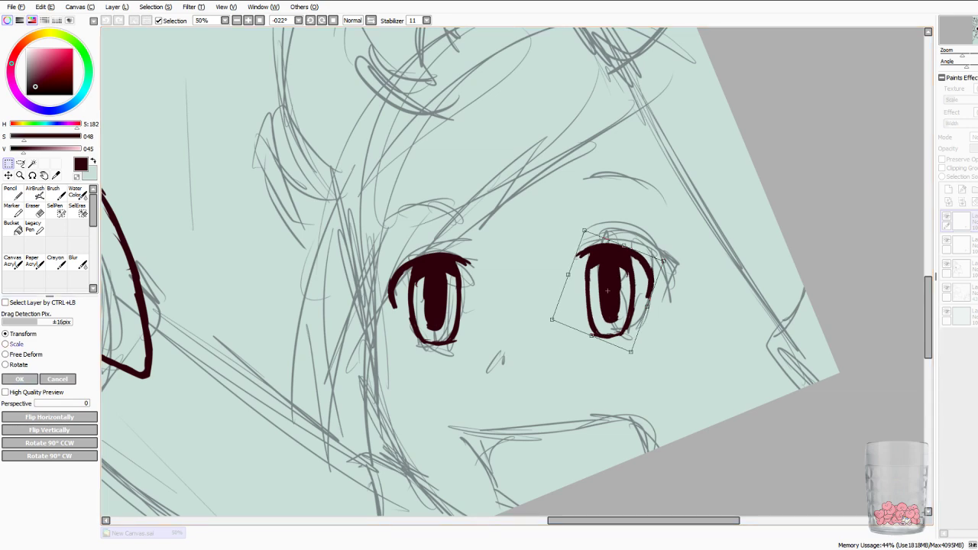
pyautogui.moveTo(624, 246); pyautogui.dragTo(625, 244)
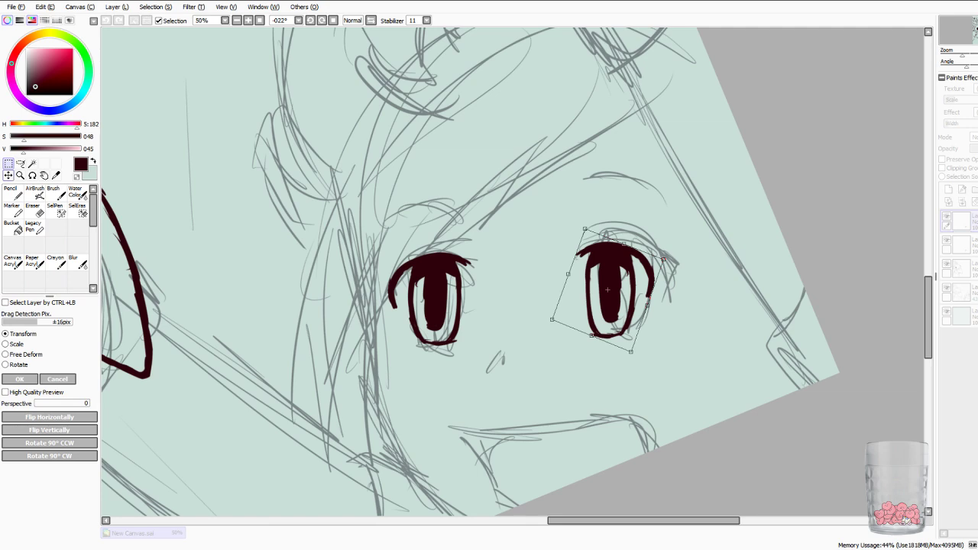
pyautogui.click(26, 355)
pyautogui.moveTo(632, 352); pyautogui.dragTo(642, 351)
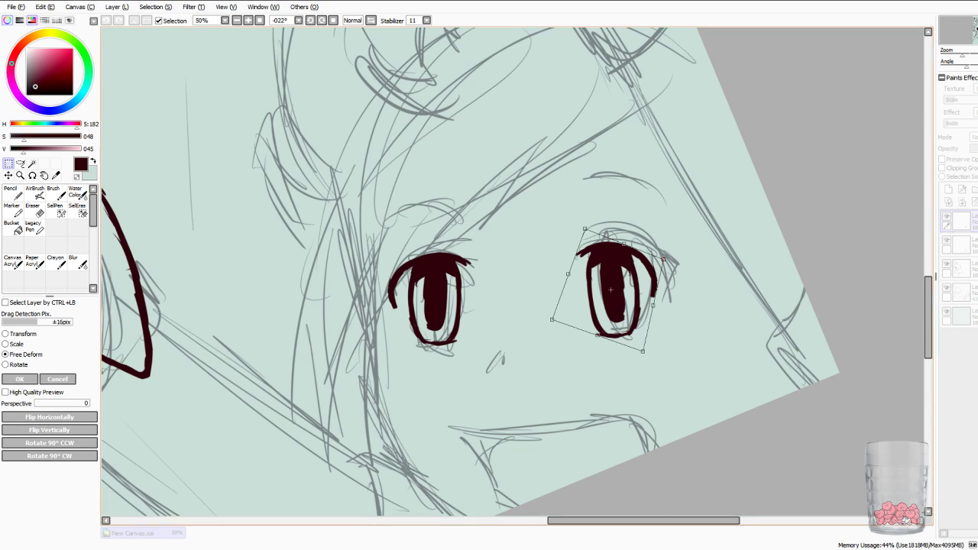
pyautogui.moveTo(610, 290); pyautogui.dragTo(612, 290)
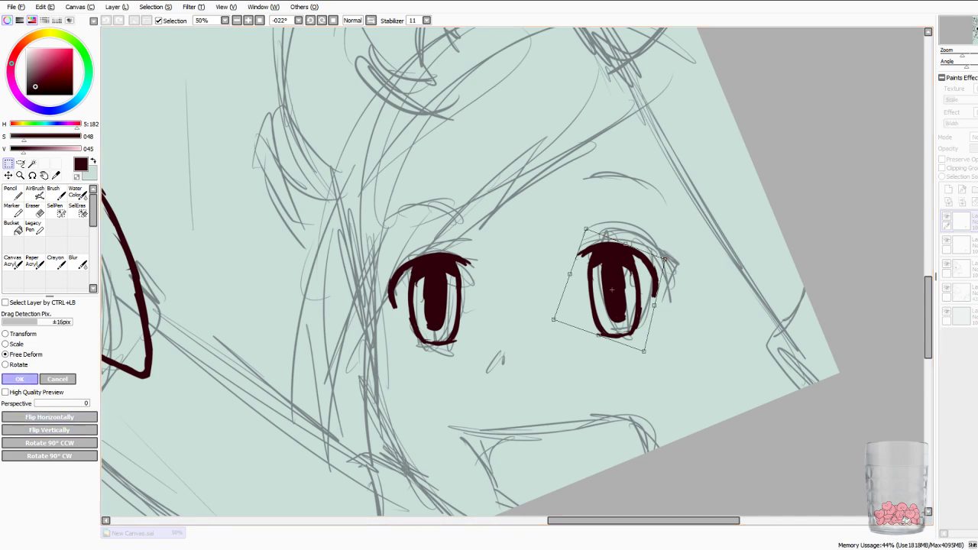
pyautogui.click(19, 380)
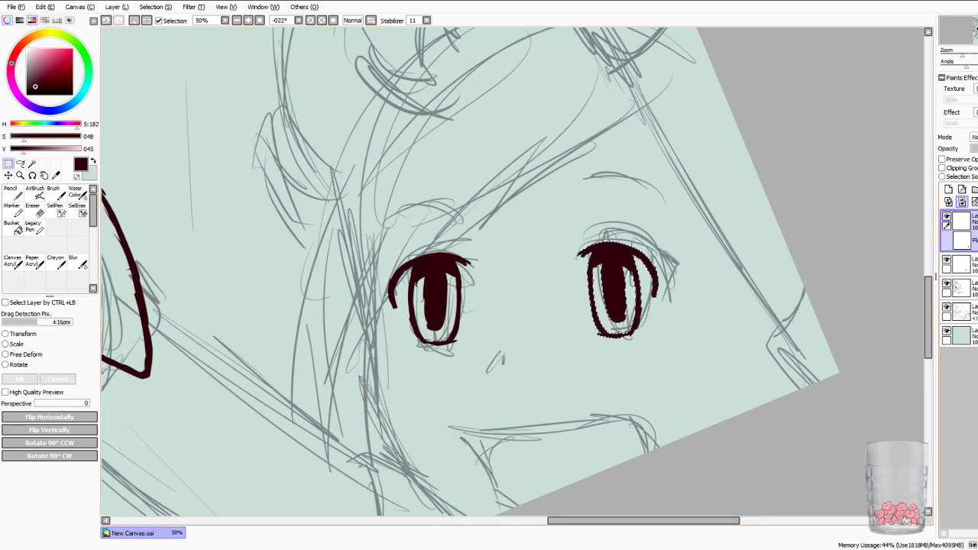
# Merge the mirrored eye down into the first eye's layer and clear the selection.
pyautogui.click(949, 202)
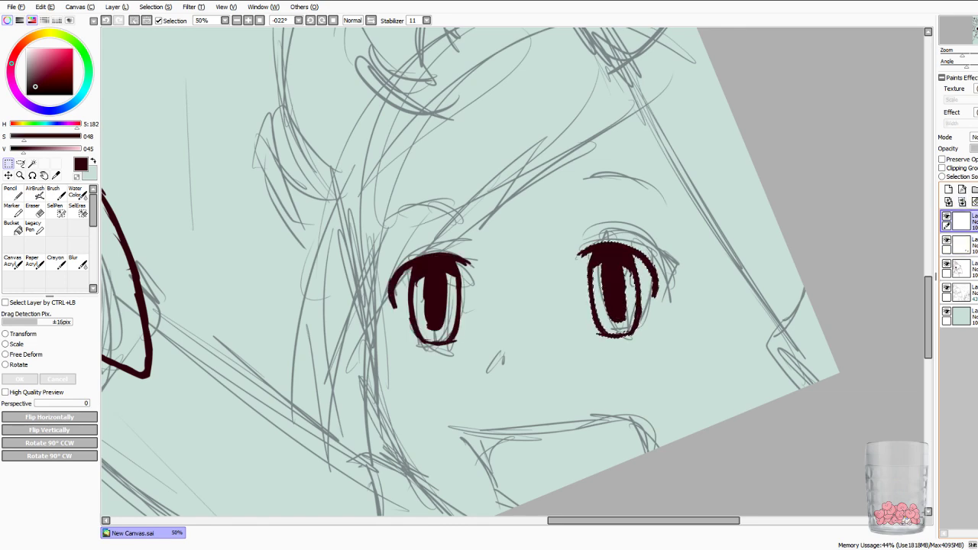
pyautogui.click(962, 201)
pyautogui.click(965, 222)
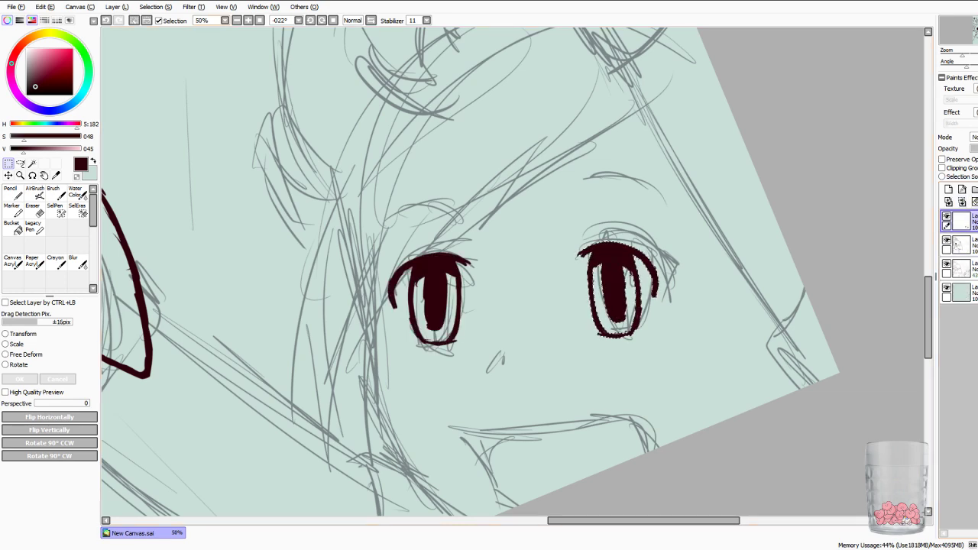
pyautogui.click(156, 7)
pyautogui.hotkey('ctrl', 'd')
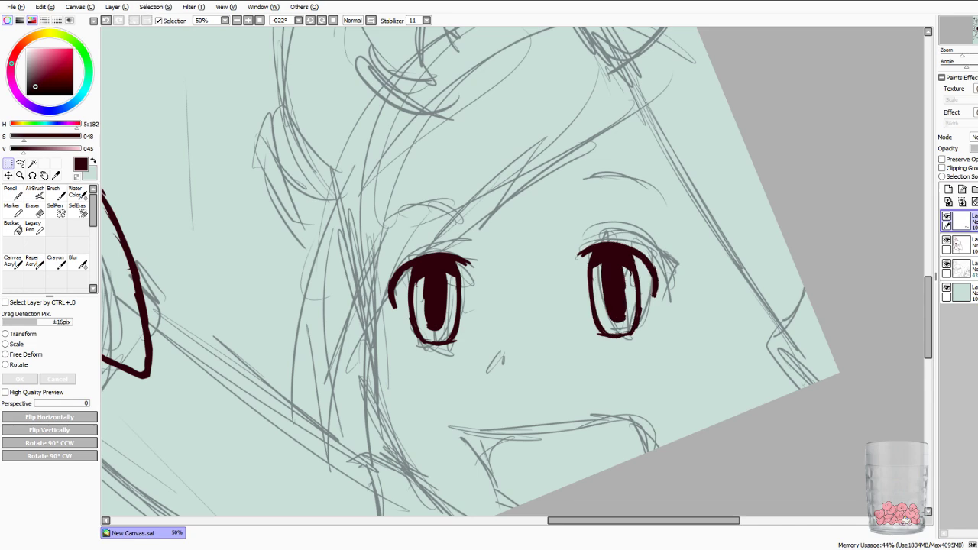
# Ink the small slanted nose with the Pencil and add a short eyelid crease above each eye.
pyautogui.click(13, 193)
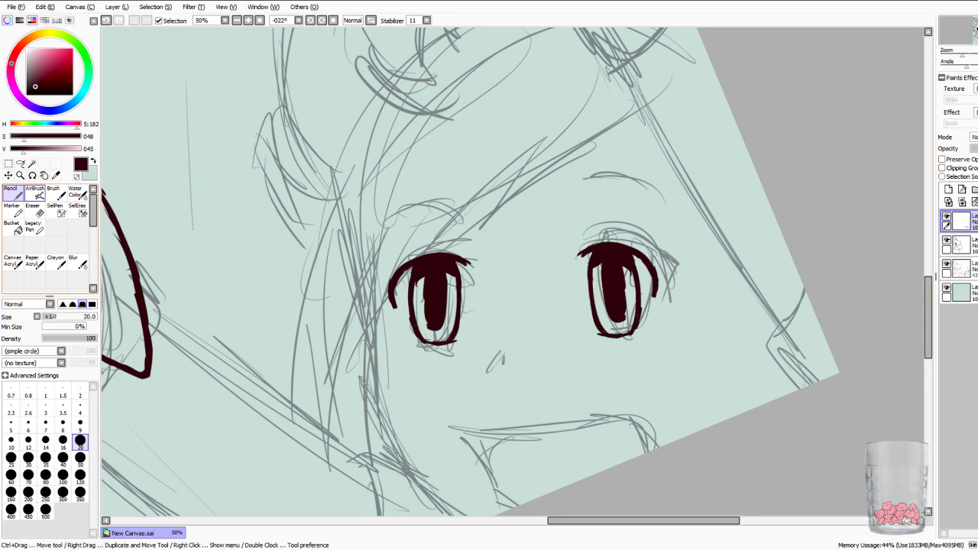
pyautogui.moveTo(501, 345)
pyautogui.mouseDown()
pyautogui.moveTo(487, 369)
pyautogui.moveTo(497, 348)
pyautogui.mouseUp()
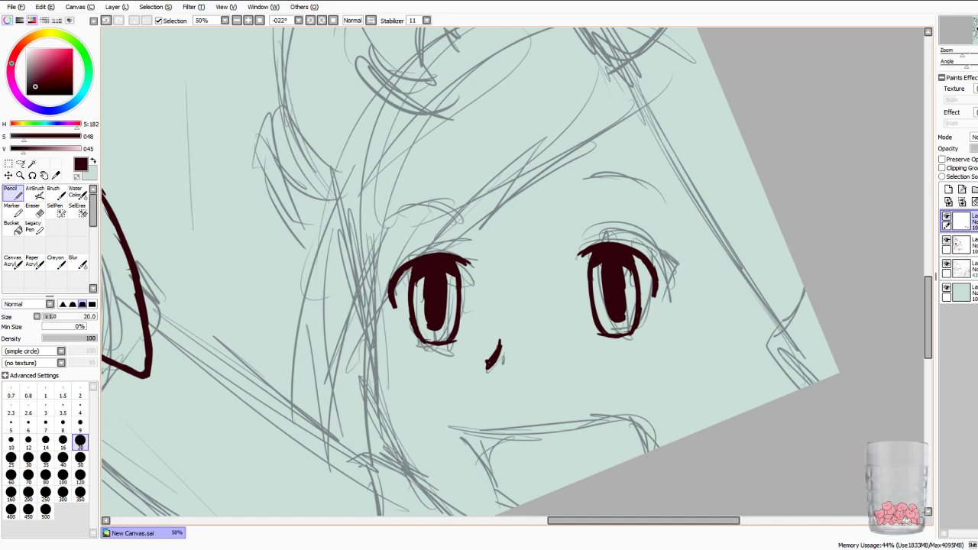
pyautogui.moveTo(581, 240); pyautogui.dragTo(613, 230)
pyautogui.moveTo(442, 249); pyautogui.dragTo(469, 242)
# Examine the inked eyes and nose against the whole illustration, then return to a close view of the character's face.
pyautogui.press('pagedown')
pyautogui.press('pagedown')
pyautogui.press('pagedown')
pyautogui.press('pagedown')
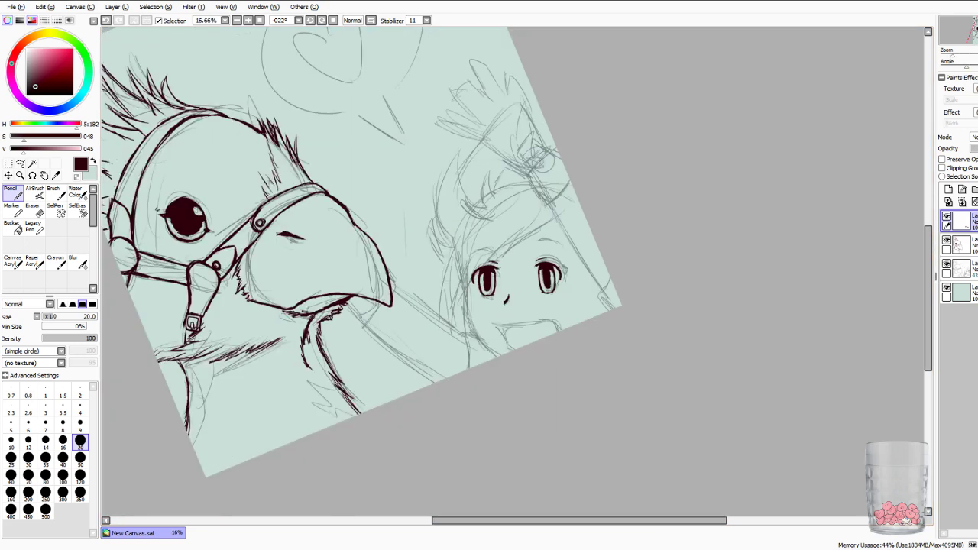
pyautogui.press('-')
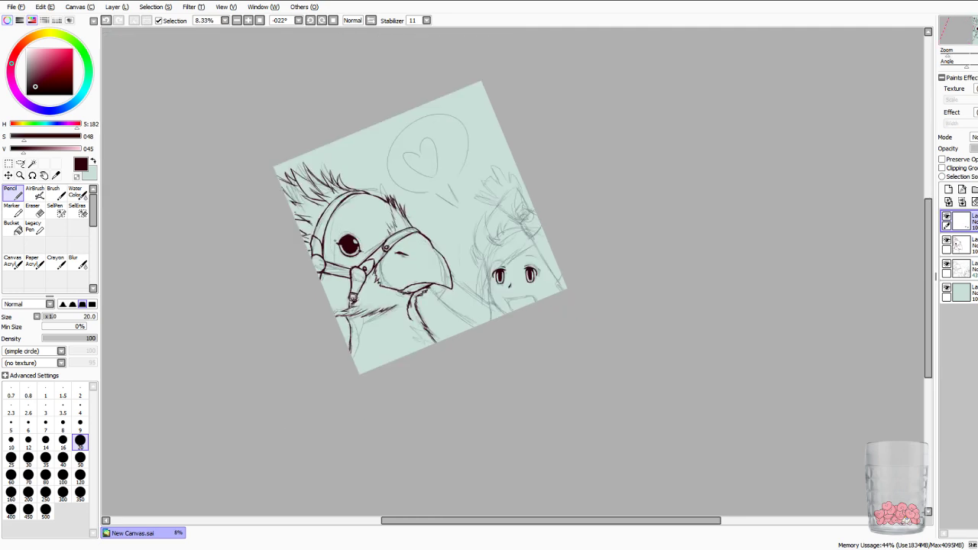
pyautogui.press('+')
pyautogui.press('+')
pyautogui.press('+')
pyautogui.press('+')
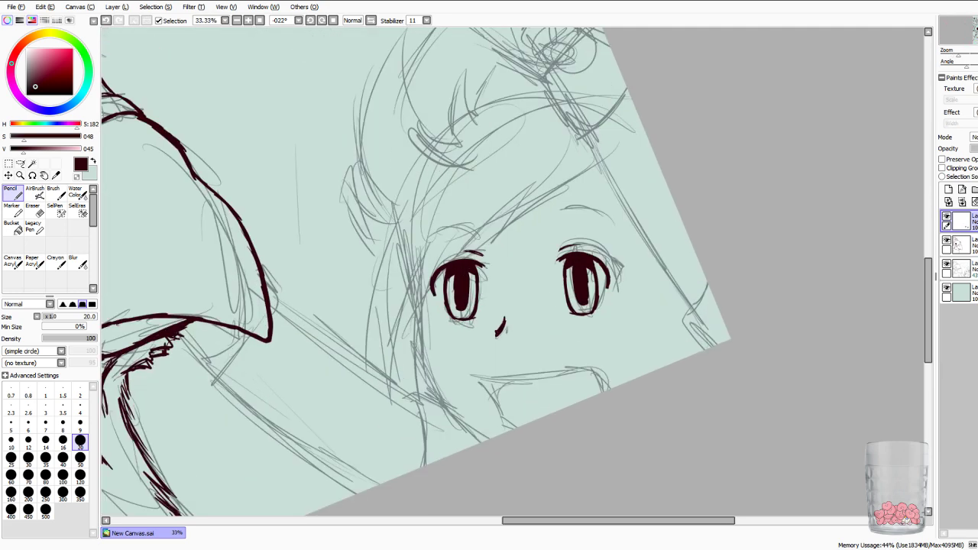
pyautogui.moveTo(501, 283); pyautogui.dragTo(428, 332)
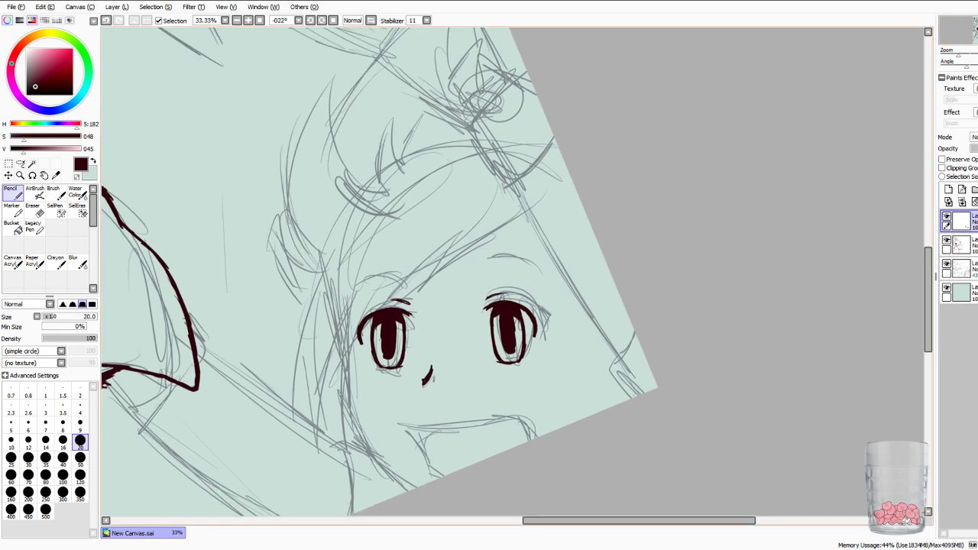
# Try to ink the eyebrow above the left-hand eye with thick strokes over the sketch.
pyautogui.press('+')
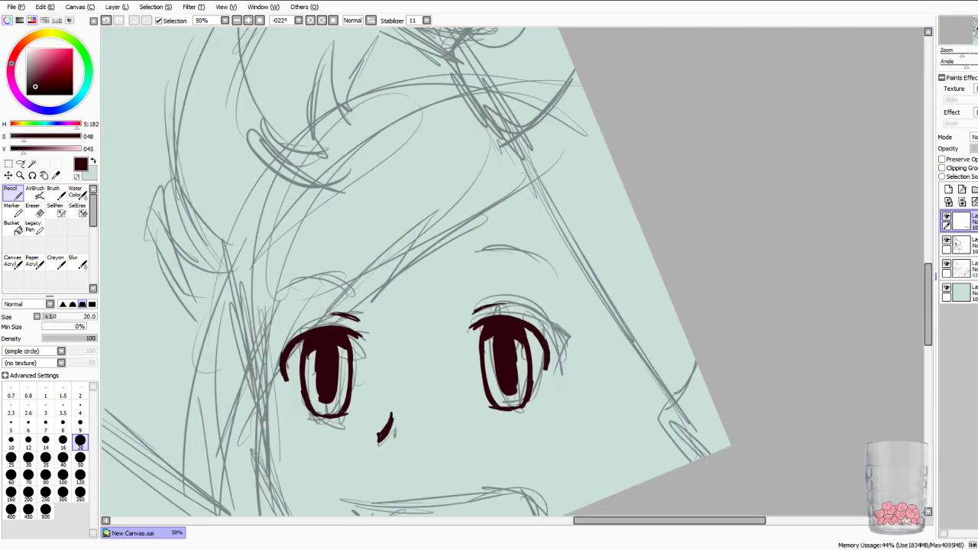
pyautogui.moveTo(669, 520); pyautogui.dragTo(640, 521)
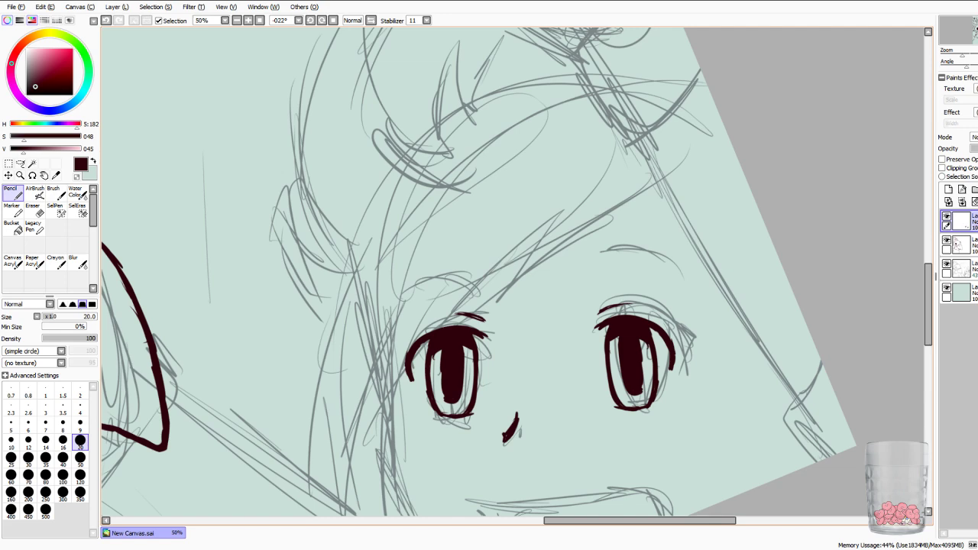
pyautogui.moveTo(403, 296)
pyautogui.mouseDown()
pyautogui.moveTo(482, 266)
pyautogui.moveTo(435, 268)
pyautogui.moveTo(413, 285)
pyautogui.mouseUp()
pyautogui.moveTo(460, 261); pyautogui.dragTo(407, 289)
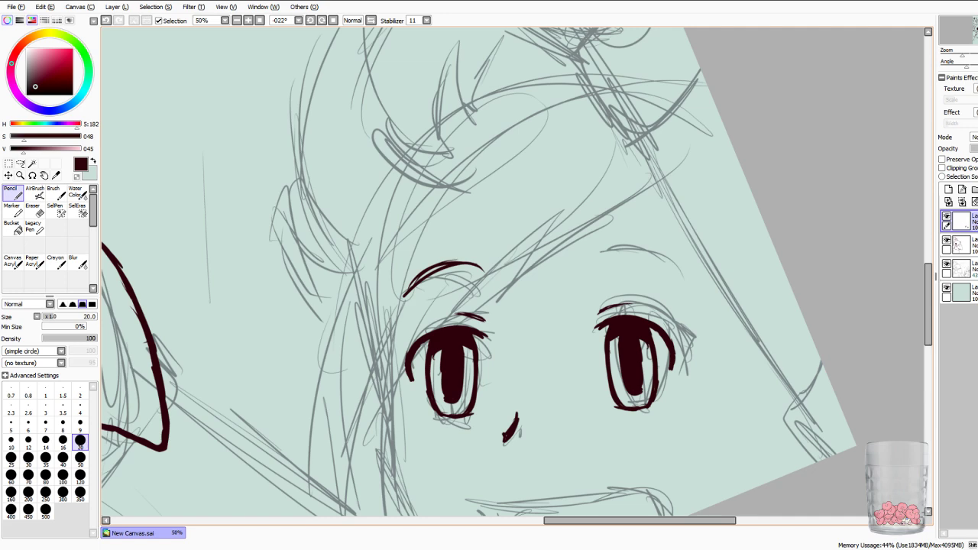
pyautogui.hotkey('ctrl', 'z')
pyautogui.hotkey('ctrl', 'z')
pyautogui.hotkey('ctrl', 'z')
pyautogui.hotkey('ctrl', 'z')
pyautogui.hotkey('ctrl', 'z')
# Ink an arched eyebrow above each eye, repeating the strokes to thicken the right-hand one.
pyautogui.moveTo(480, 270)
pyautogui.mouseDown()
pyautogui.moveTo(405, 304)
pyautogui.moveTo(435, 277)
pyautogui.mouseUp()
pyautogui.moveTo(483, 272)
pyautogui.mouseDown()
pyautogui.moveTo(429, 279)
pyautogui.moveTo(483, 272)
pyautogui.mouseUp()
pyautogui.moveTo(599, 259)
pyautogui.mouseDown()
pyautogui.moveTo(649, 252)
pyautogui.moveTo(665, 261)
pyautogui.mouseUp()
pyautogui.moveTo(590, 262)
pyautogui.mouseDown()
pyautogui.moveTo(651, 250)
pyautogui.moveTo(685, 269)
pyautogui.mouseUp()
pyautogui.moveTo(590, 260); pyautogui.dragTo(685, 270)
pyautogui.moveTo(613, 251)
pyautogui.mouseDown()
pyautogui.moveTo(683, 266)
pyautogui.moveTo(596, 254)
pyautogui.mouseUp()
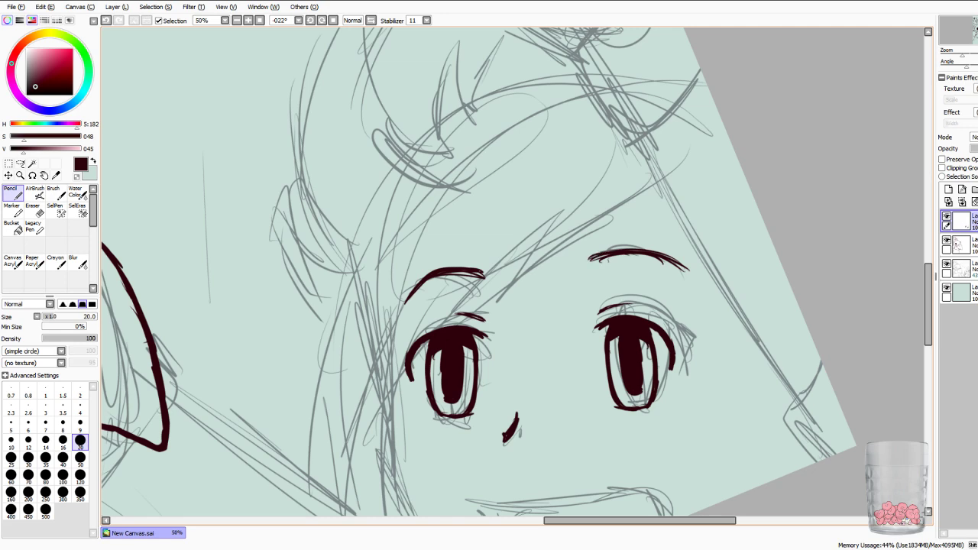
# Trim the eyebrow ends and edges with the Eraser, then return to the Pencil.
pyautogui.press('e')
pyautogui.moveTo(587, 260); pyautogui.dragTo(626, 248)
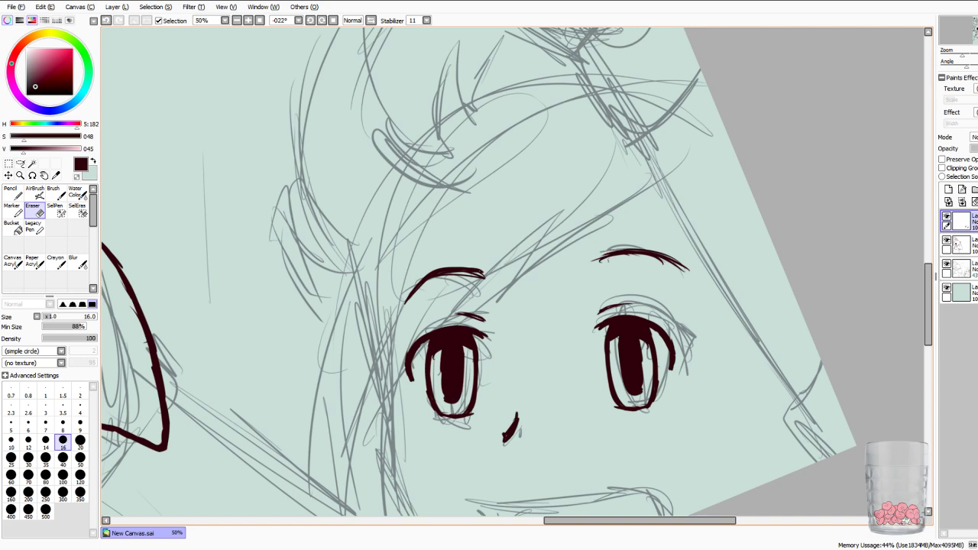
pyautogui.moveTo(473, 278)
pyautogui.mouseDown()
pyautogui.moveTo(444, 278)
pyautogui.moveTo(474, 278)
pyautogui.mouseUp()
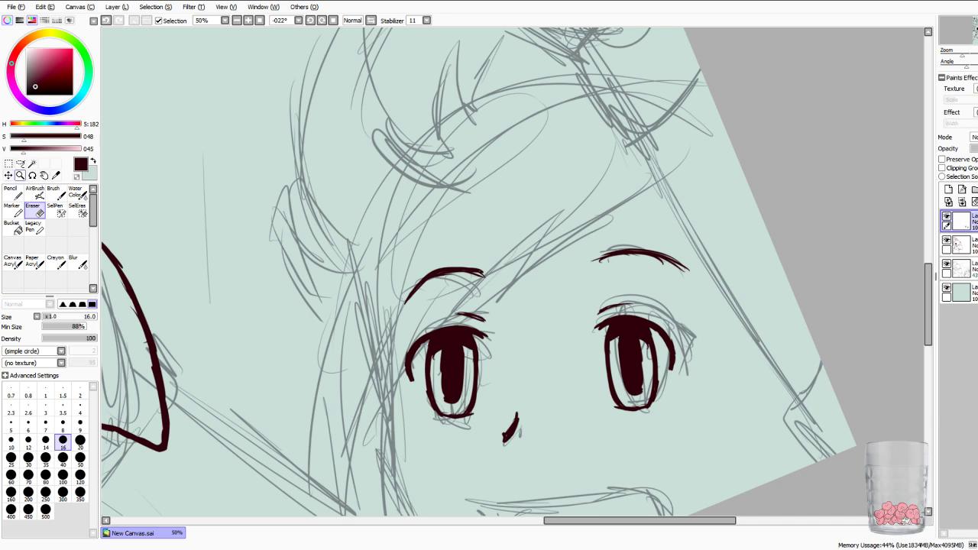
pyautogui.press('n')
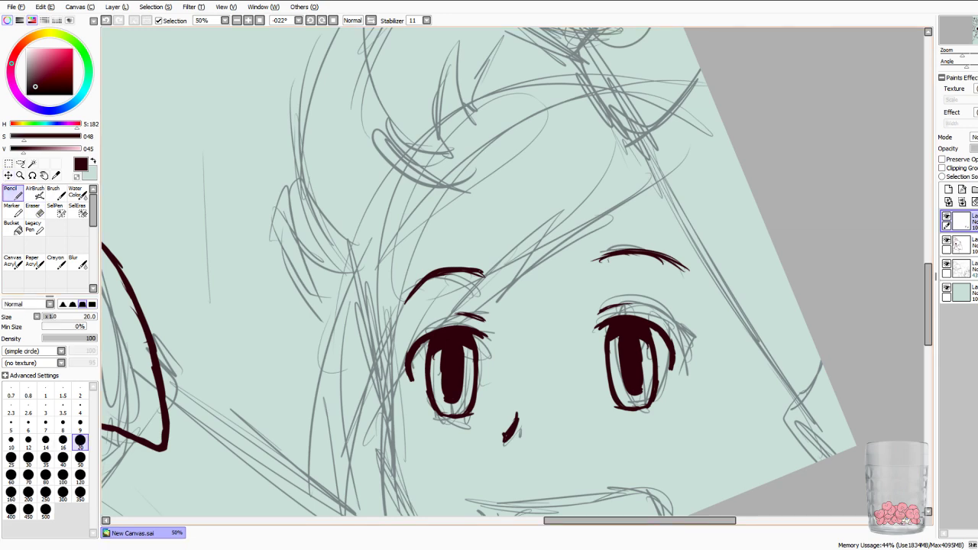
pyautogui.press('e')
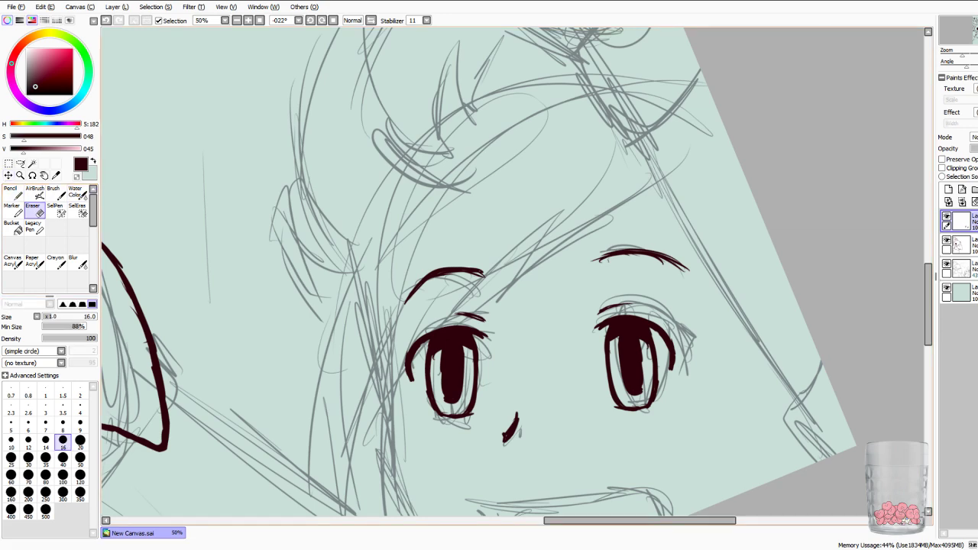
pyautogui.moveTo(669, 264); pyautogui.dragTo(681, 271)
pyautogui.press('n')
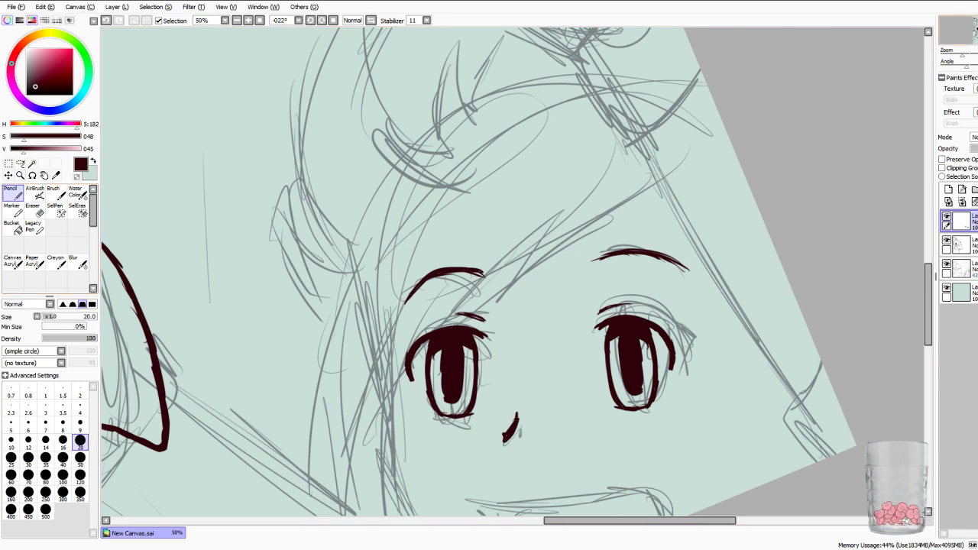
# Ink the side of the face beside the left-hand eye from the temple to the cheek, thickening it with repeated strokes.
pyautogui.moveTo(511, 382); pyautogui.dragTo(447, 297)
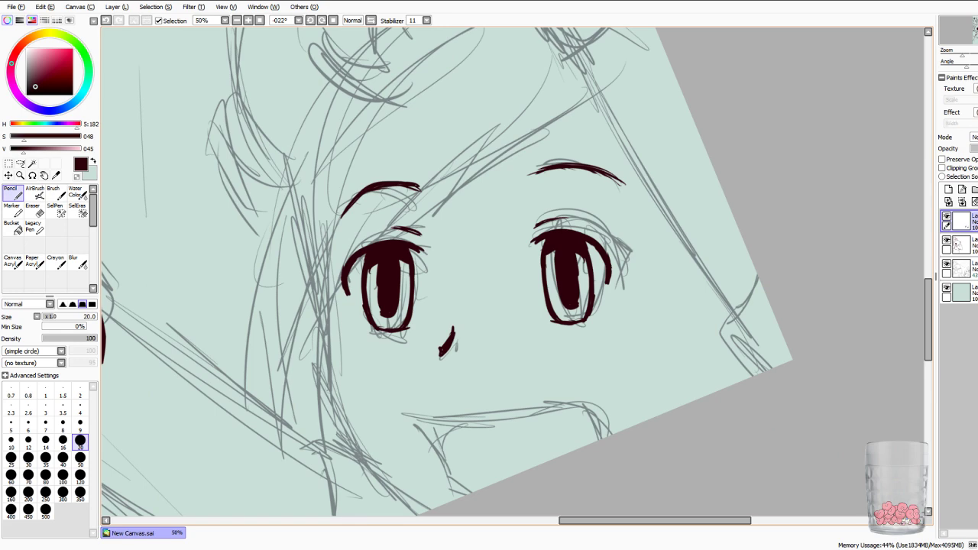
pyautogui.moveTo(309, 206); pyautogui.dragTo(323, 334)
pyautogui.moveTo(316, 302)
pyautogui.mouseDown()
pyautogui.moveTo(316, 391)
pyautogui.moveTo(337, 431)
pyautogui.mouseUp()
pyautogui.moveTo(318, 390); pyautogui.dragTo(338, 435)
pyautogui.moveTo(315, 354); pyautogui.dragTo(329, 424)
pyautogui.moveTo(318, 342); pyautogui.dragTo(332, 422)
pyautogui.moveTo(320, 307); pyautogui.dragTo(320, 330)
pyautogui.moveTo(306, 209); pyautogui.dragTo(315, 301)
pyautogui.hotkey('ctrl', 'z')
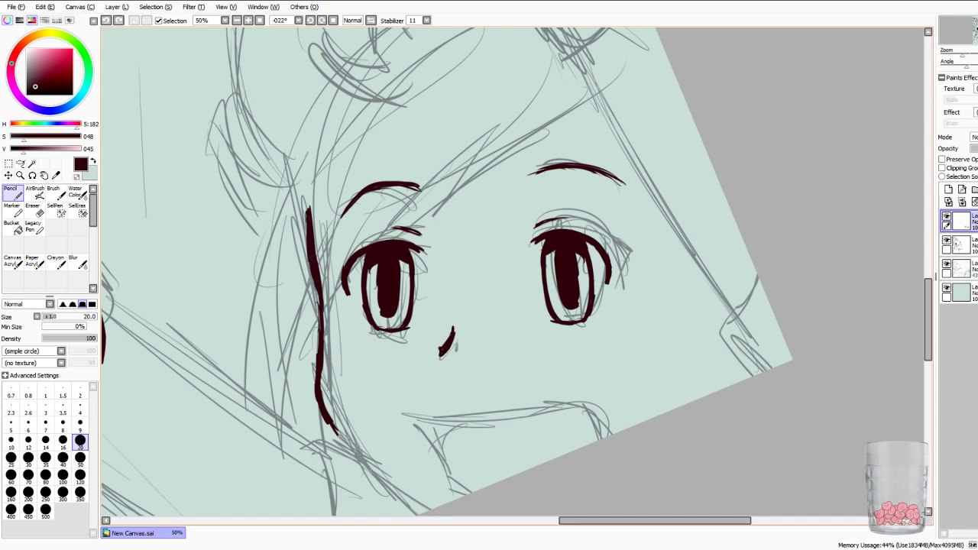
pyautogui.moveTo(313, 287); pyautogui.dragTo(317, 349)
# Undo the cheek strokes back to the short line at the temple.
pyautogui.hotkey('ctrl', 'z')
pyautogui.hotkey('ctrl', 'z')
pyautogui.hotkey('ctrl', 'z')
pyautogui.hotkey('ctrl', 'z')
pyautogui.hotkey('ctrl', 'z')
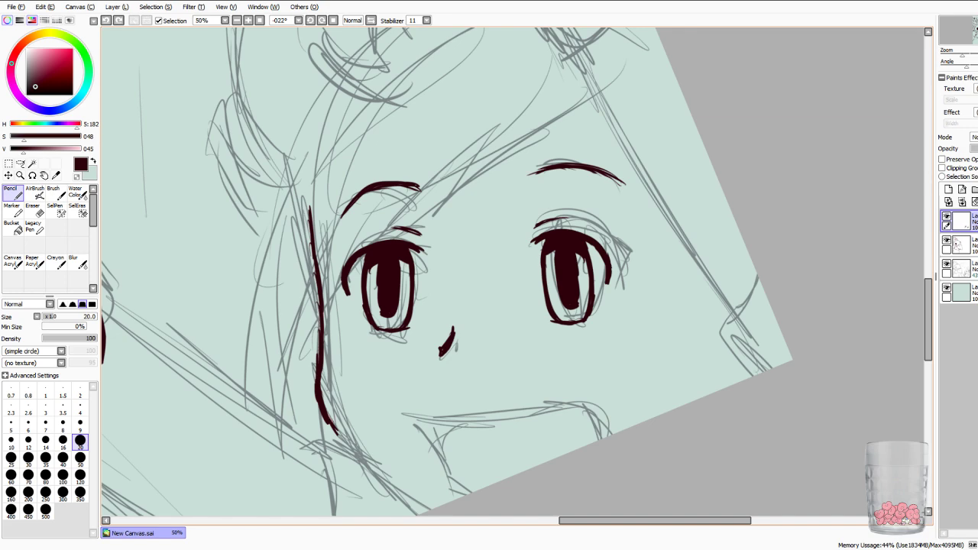
pyautogui.hotkey('ctrl', 'z')
pyautogui.hotkey('ctrl', 'z')
pyautogui.hotkey('ctrl', 'z')
pyautogui.hotkey('ctrl', 'z')
pyautogui.hotkey('ctrl', 'z')
pyautogui.hotkey('ctrl', 'z')
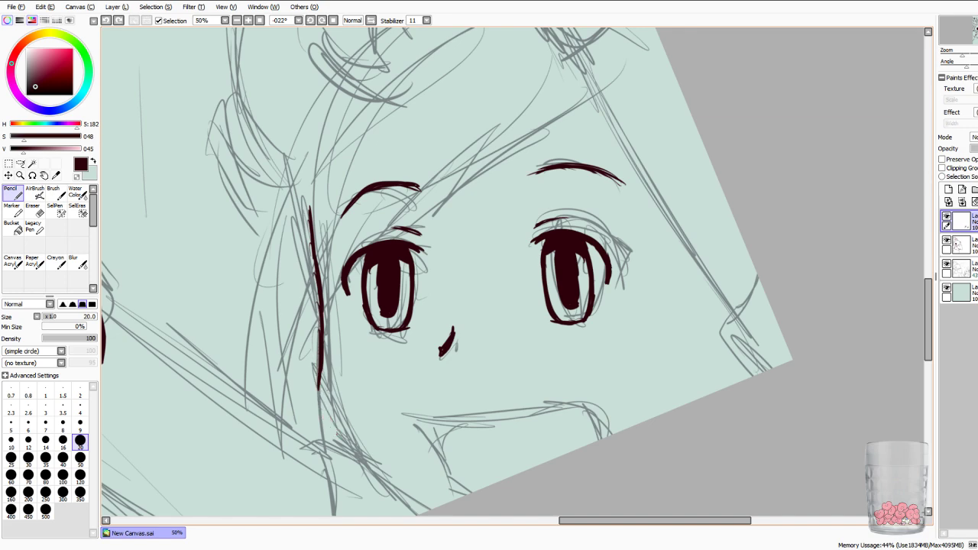
pyautogui.hotkey('ctrl', 'z')
pyautogui.hotkey('ctrl', 'z')
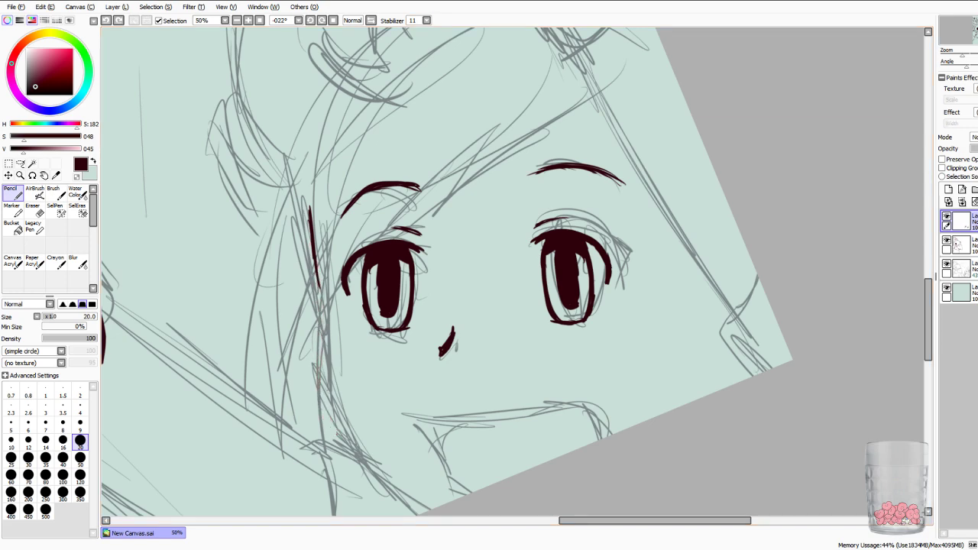
# Lower the stabilizer to 8 and ink the cheek and jaw outline from the temple line to the canvas edge.
pyautogui.click(427, 20)
pyautogui.click(413, 116)
pyautogui.moveTo(315, 284); pyautogui.dragTo(319, 355)
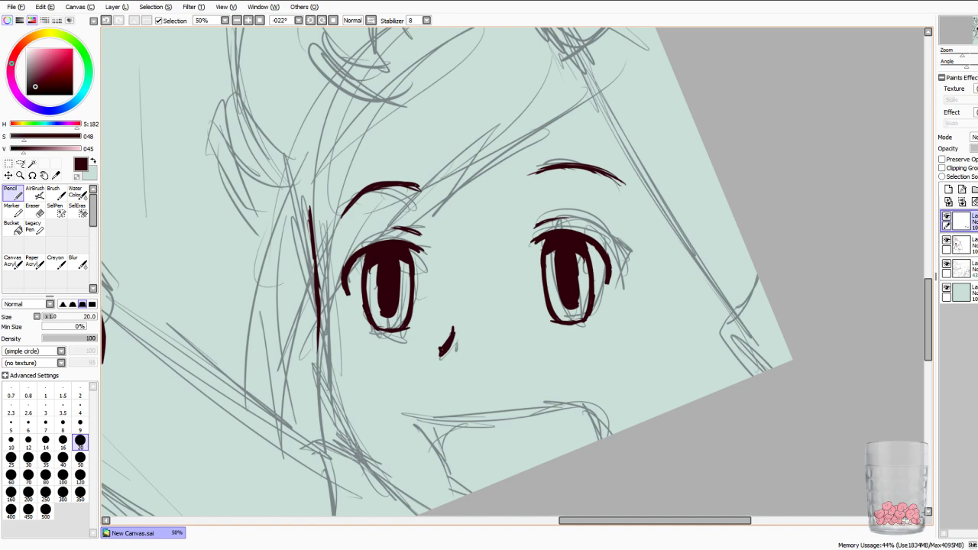
pyautogui.moveTo(317, 335)
pyautogui.mouseDown()
pyautogui.moveTo(324, 410)
pyautogui.moveTo(352, 455)
pyautogui.moveTo(395, 496)
pyautogui.mouseUp()
pyautogui.moveTo(355, 458); pyautogui.dragTo(425, 512)
pyautogui.moveTo(341, 429); pyautogui.dragTo(414, 504)
pyautogui.moveTo(326, 402); pyautogui.dragTo(377, 477)
pyautogui.moveTo(312, 369); pyautogui.dragTo(319, 388)
pyautogui.moveTo(317, 327); pyautogui.dragTo(316, 342)
pyautogui.moveTo(321, 281); pyautogui.dragTo(322, 335)
pyautogui.moveTo(319, 265); pyautogui.dragTo(321, 302)
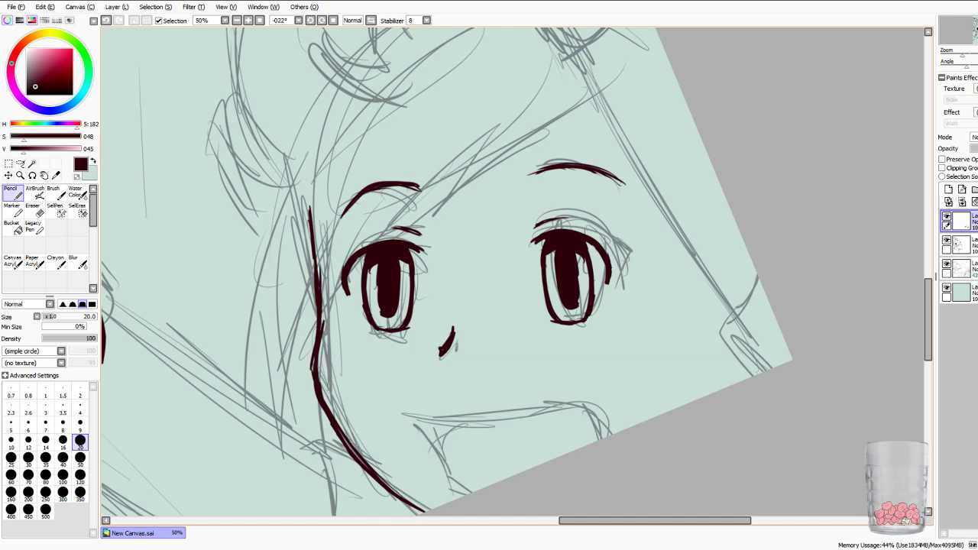
# Try to ink the mouth's upper line below the nose.
pyautogui.moveTo(590, 367)
pyautogui.mouseDown()
pyautogui.moveTo(500, 396)
pyautogui.moveTo(391, 407)
pyautogui.mouseUp()
pyautogui.hotkey('ctrl', 'z')
pyautogui.hotkey('ctrl', 'z')
pyautogui.hotkey('ctrl', 'z')
pyautogui.hotkey('ctrl', 'z')
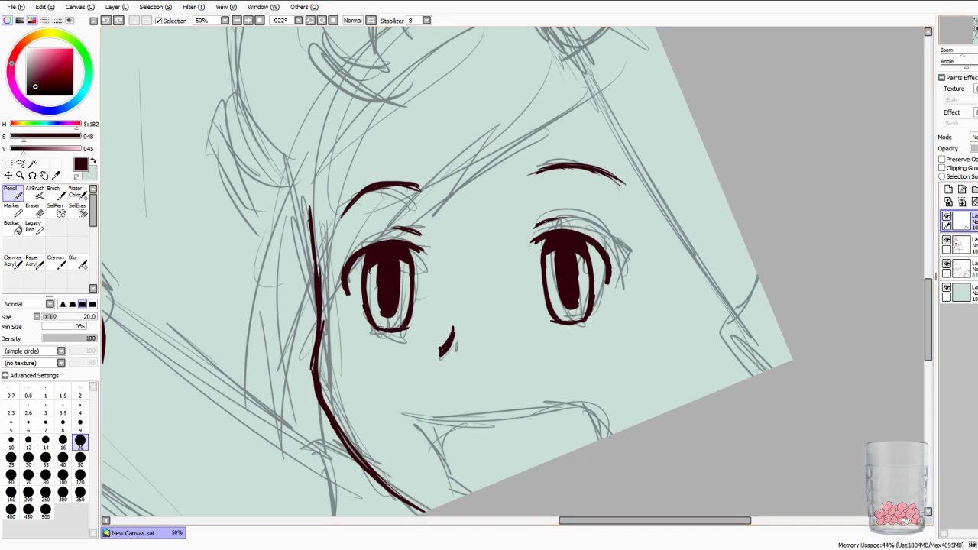
# Ink the open mouth's upper line below the nose and its slanted left-hand side down to the canvas edge.
pyautogui.moveTo(489, 336); pyautogui.dragTo(425, 251)
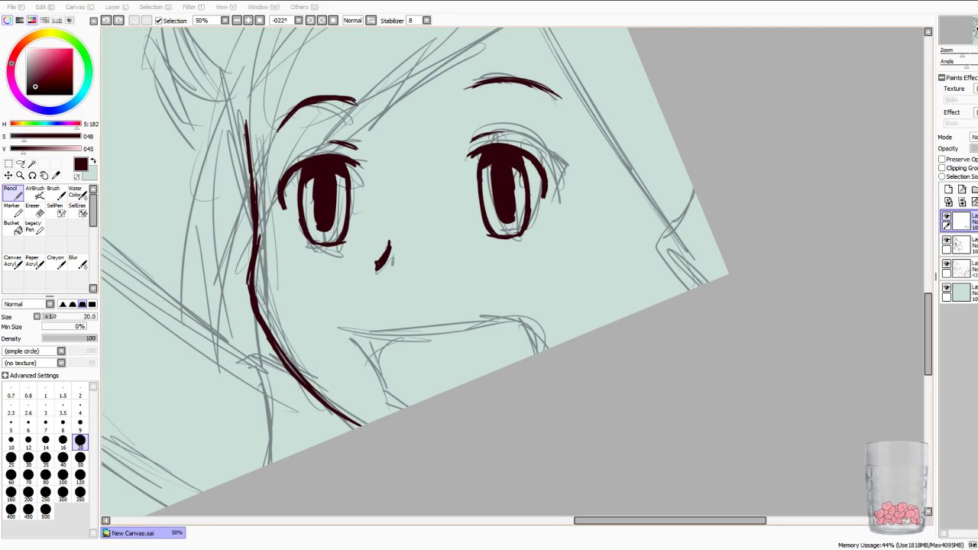
pyautogui.moveTo(349, 317); pyautogui.dragTo(469, 315)
pyautogui.moveTo(382, 315); pyautogui.dragTo(484, 310)
pyautogui.moveTo(453, 312)
pyautogui.mouseDown()
pyautogui.moveTo(496, 306)
pyautogui.moveTo(488, 310)
pyautogui.mouseUp()
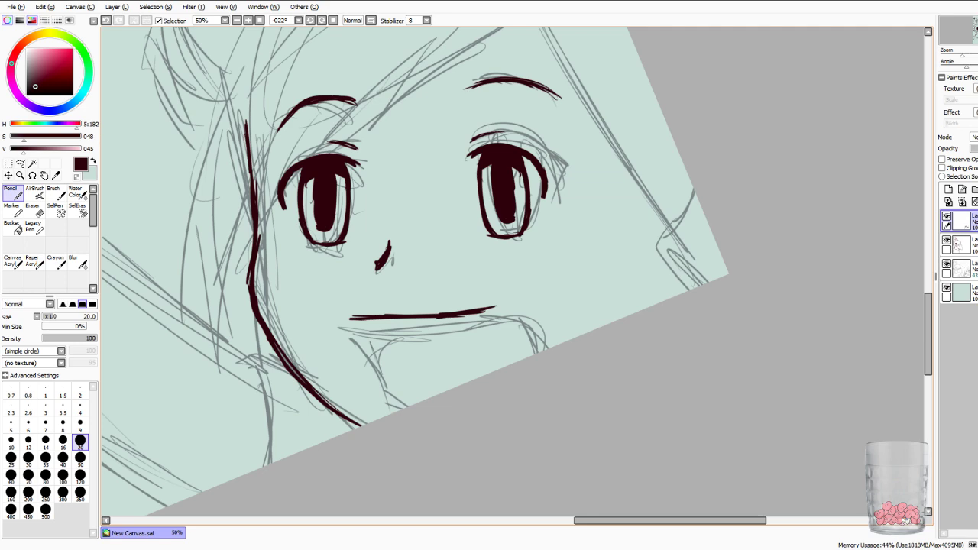
pyautogui.moveTo(352, 321); pyautogui.dragTo(369, 365)
pyautogui.moveTo(355, 320)
pyautogui.mouseDown()
pyautogui.moveTo(380, 382)
pyautogui.moveTo(406, 408)
pyautogui.mouseUp()
pyautogui.moveTo(368, 355); pyautogui.dragTo(407, 408)
pyautogui.moveTo(353, 320)
pyautogui.mouseDown()
pyautogui.moveTo(366, 366)
pyautogui.moveTo(399, 392)
pyautogui.mouseUp()
# Try to ink a rounded right-hand corner and side for the mouth.
pyautogui.moveTo(493, 305)
pyautogui.mouseDown()
pyautogui.moveTo(536, 315)
pyautogui.moveTo(538, 351)
pyautogui.moveTo(533, 311)
pyautogui.moveTo(503, 306)
pyautogui.moveTo(520, 301)
pyautogui.mouseUp()
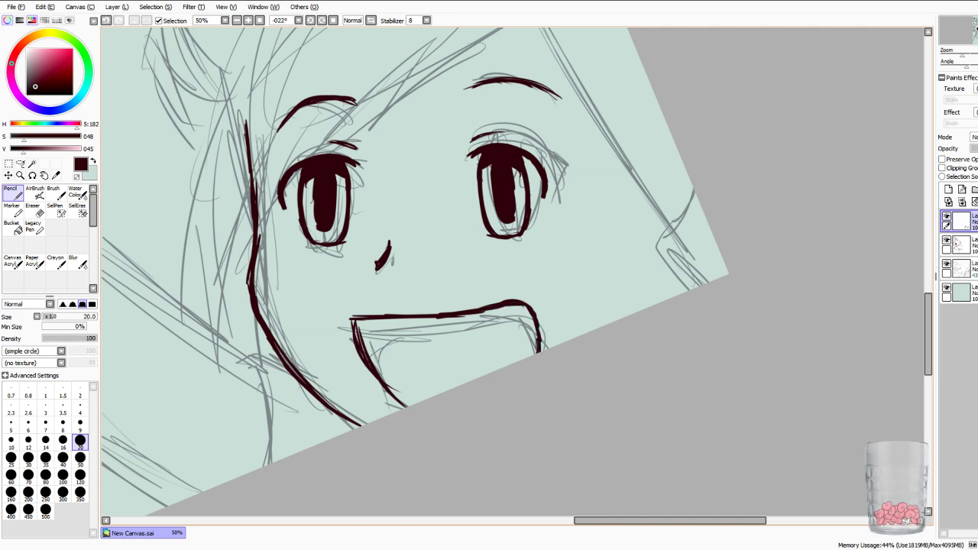
pyautogui.hotkey('ctrl', 'z')
pyautogui.hotkey('ctrl', 'z')
pyautogui.hotkey('ctrl', 'z')
pyautogui.hotkey('ctrl', 'z')
pyautogui.hotkey('ctrl', 'z')
pyautogui.hotkey('ctrl', 'z')
pyautogui.hotkey('ctrl', 'z')
pyautogui.hotkey('ctrl', 'z')
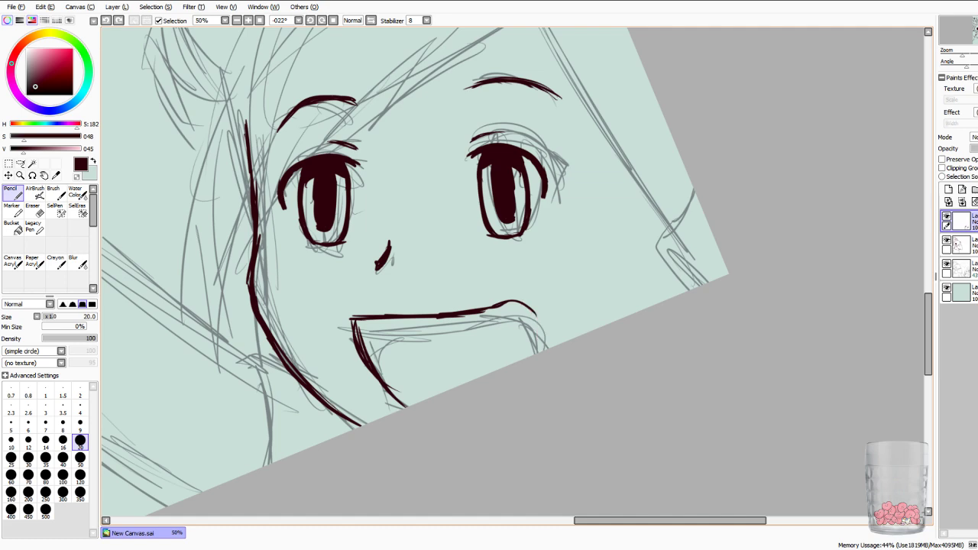
pyautogui.hotkey('ctrl', 'z')
pyautogui.hotkey('ctrl', 'z')
# Ink the mouth's straight right-hand side, the lower edge of the upper teeth and the curved line inside the left-hand corner.
pyautogui.moveTo(502, 308)
pyautogui.mouseDown()
pyautogui.moveTo(521, 363)
pyautogui.moveTo(481, 311)
pyautogui.moveTo(517, 340)
pyautogui.moveTo(520, 359)
pyautogui.mouseUp()
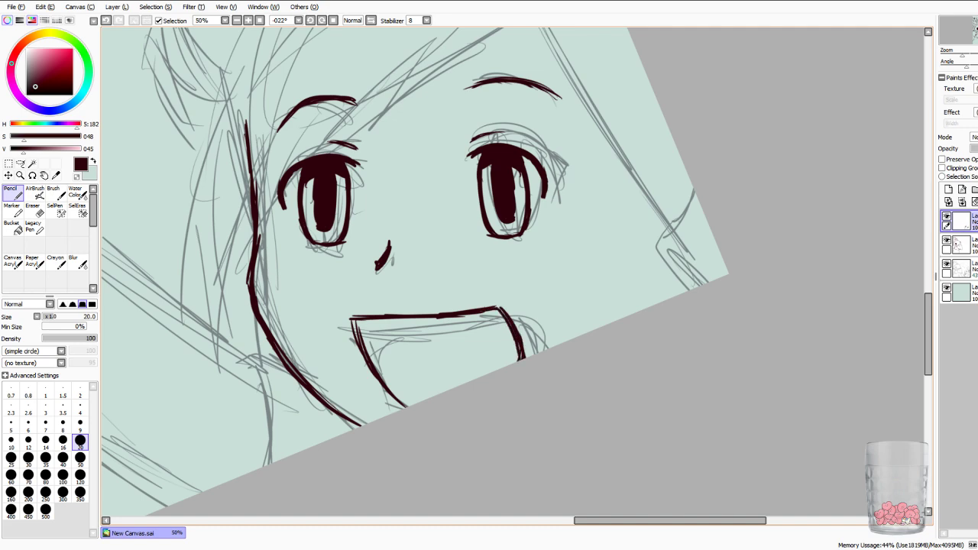
pyautogui.moveTo(358, 320)
pyautogui.mouseDown()
pyautogui.moveTo(373, 335)
pyautogui.moveTo(498, 327)
pyautogui.mouseUp()
pyautogui.moveTo(440, 334); pyautogui.dragTo(504, 321)
pyautogui.moveTo(388, 336); pyautogui.dragTo(446, 337)
pyautogui.moveTo(380, 338); pyautogui.dragTo(383, 379)
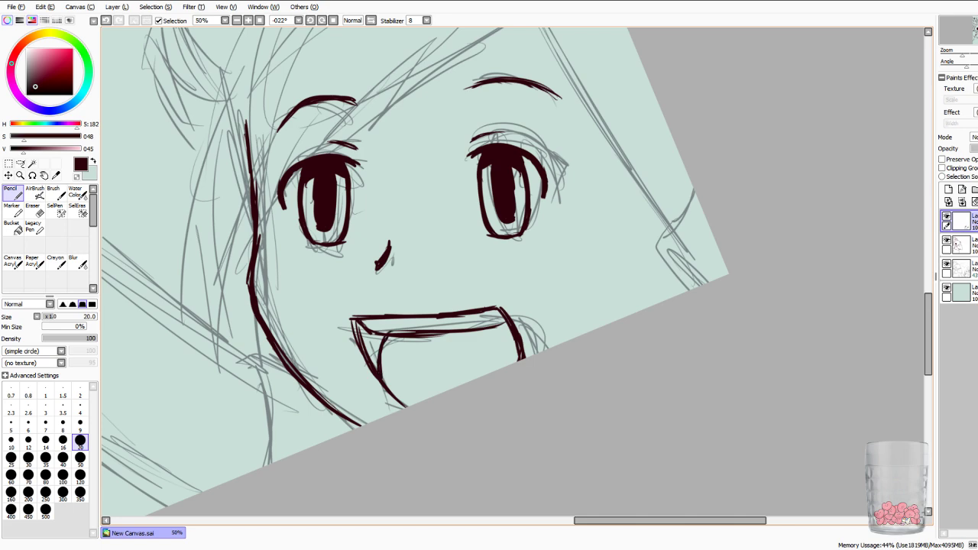
pyautogui.click(33, 208)
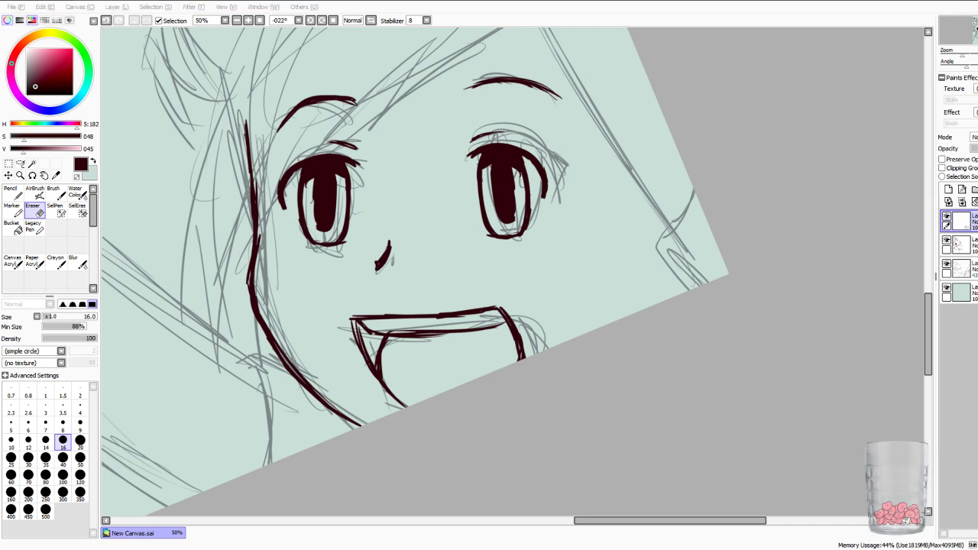
pyautogui.hotkey('alt', 'Tab')
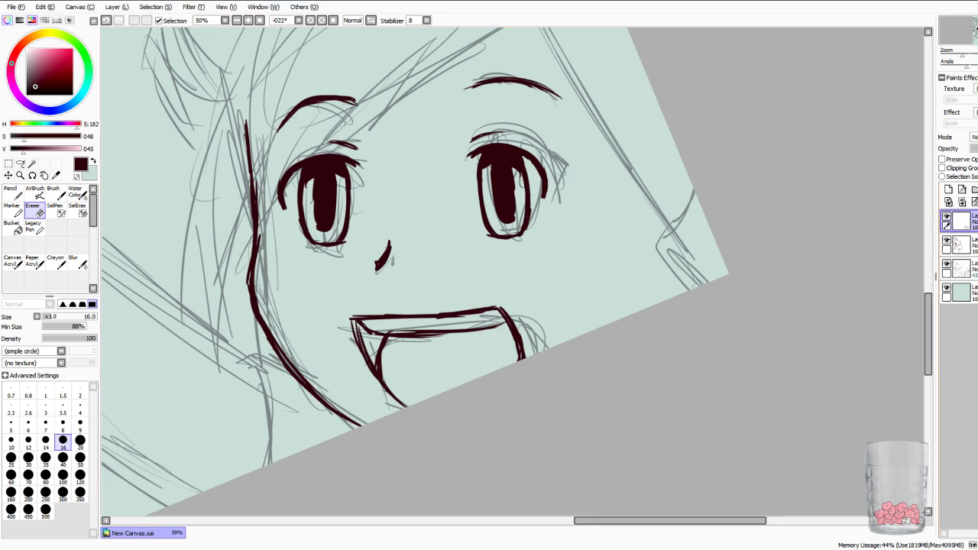
pyautogui.moveTo(458, 229); pyautogui.dragTo(460, 369)
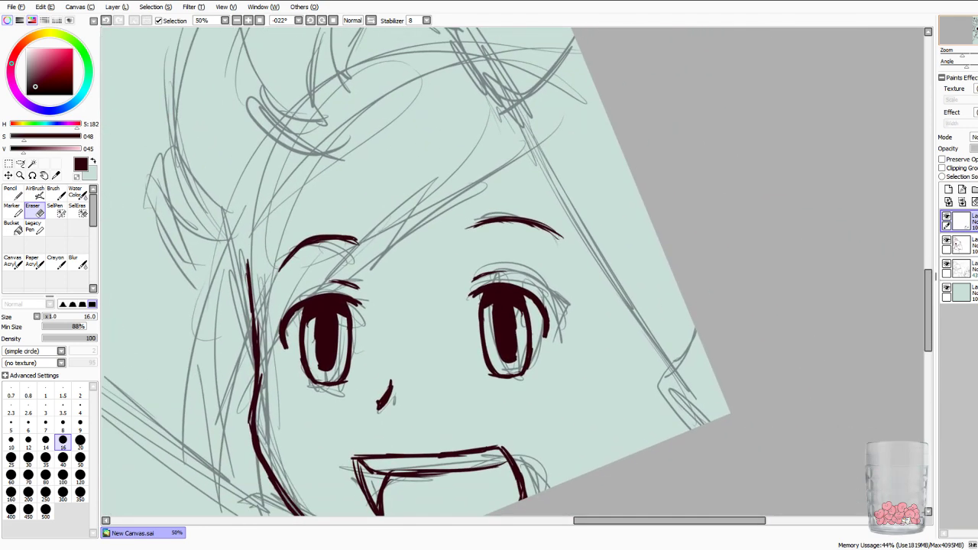
pyautogui.scroll(-2, 514, 275)
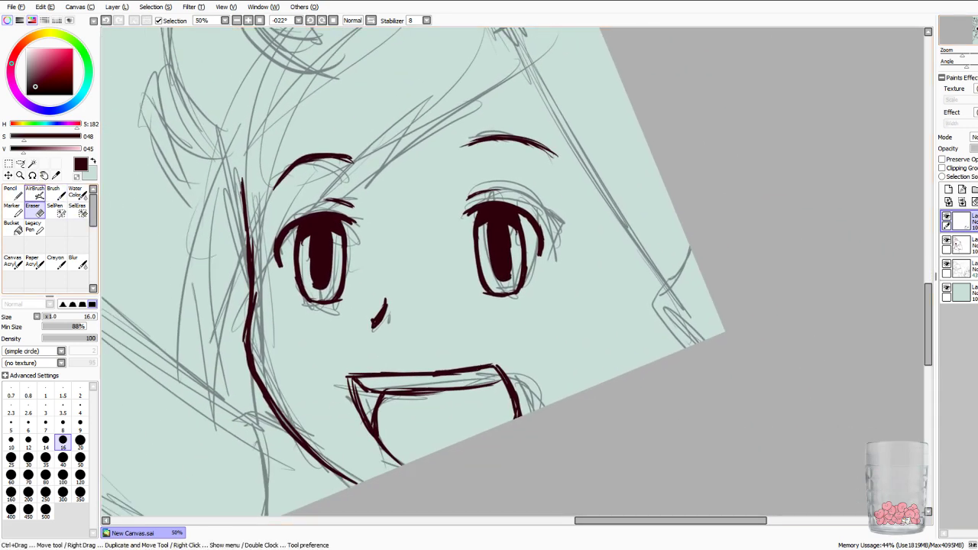
pyautogui.click(13, 193)
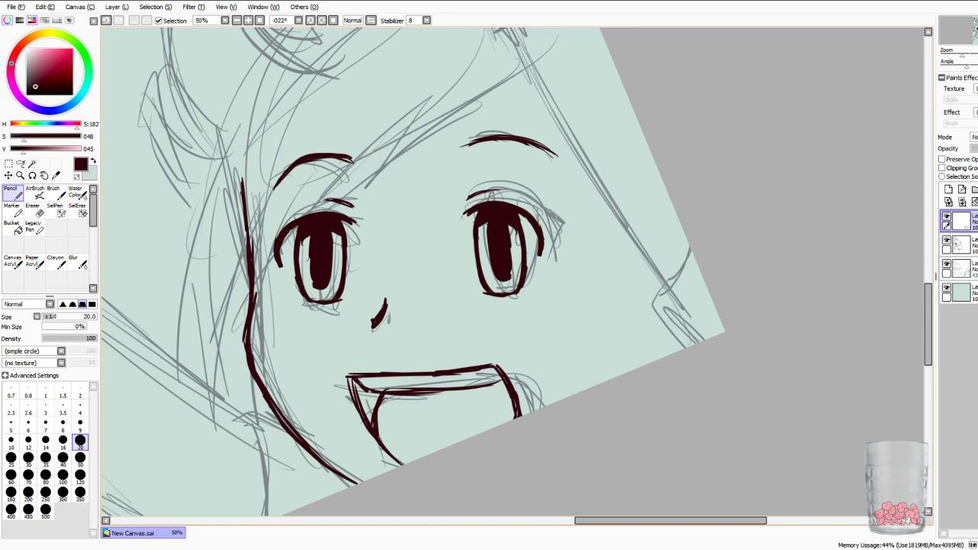
# Ink the swept fringe strands running diagonally across the forehead between the eyebrows and the hat sketch.
pyautogui.moveTo(427, 252); pyautogui.dragTo(597, 322)
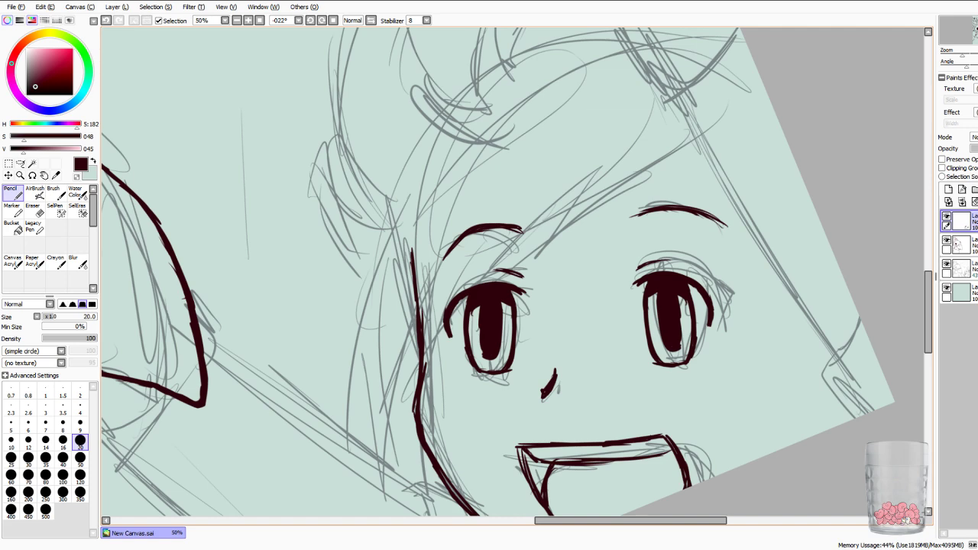
pyautogui.moveTo(612, 149)
pyautogui.mouseDown()
pyautogui.moveTo(538, 203)
pyautogui.moveTo(656, 159)
pyautogui.mouseUp()
pyautogui.moveTo(536, 215); pyautogui.dragTo(683, 138)
pyautogui.moveTo(576, 198); pyautogui.dragTo(683, 132)
pyautogui.moveTo(577, 202); pyautogui.dragTo(697, 134)
pyautogui.moveTo(653, 162); pyautogui.dragTo(583, 203)
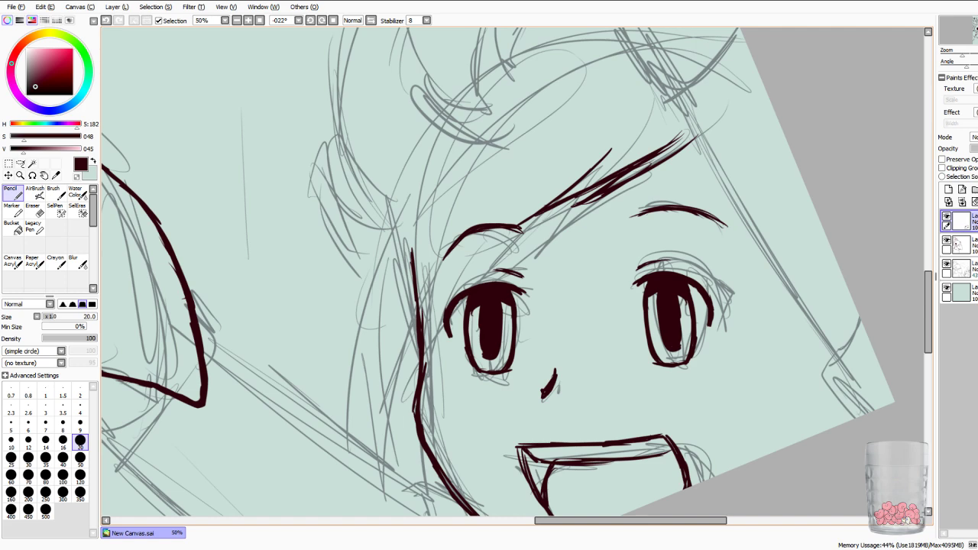
# Extend the fringe with tapered strands sweeping down over the left-hand eyebrow to the side of the eye.
pyautogui.moveTo(598, 157); pyautogui.dragTo(486, 247)
pyautogui.moveTo(551, 185); pyautogui.dragTo(463, 289)
pyautogui.moveTo(494, 233)
pyautogui.mouseDown()
pyautogui.moveTo(439, 319)
pyautogui.moveTo(433, 349)
pyautogui.mouseUp()
pyautogui.moveTo(460, 243); pyautogui.dragTo(441, 297)
pyautogui.moveTo(487, 205); pyautogui.dragTo(441, 290)
pyautogui.moveTo(489, 204); pyautogui.dragTo(441, 299)
pyautogui.moveTo(488, 230); pyautogui.dragTo(439, 312)
pyautogui.moveTo(535, 193)
pyautogui.mouseDown()
pyautogui.moveTo(455, 293)
pyautogui.moveTo(490, 251)
pyautogui.mouseUp()
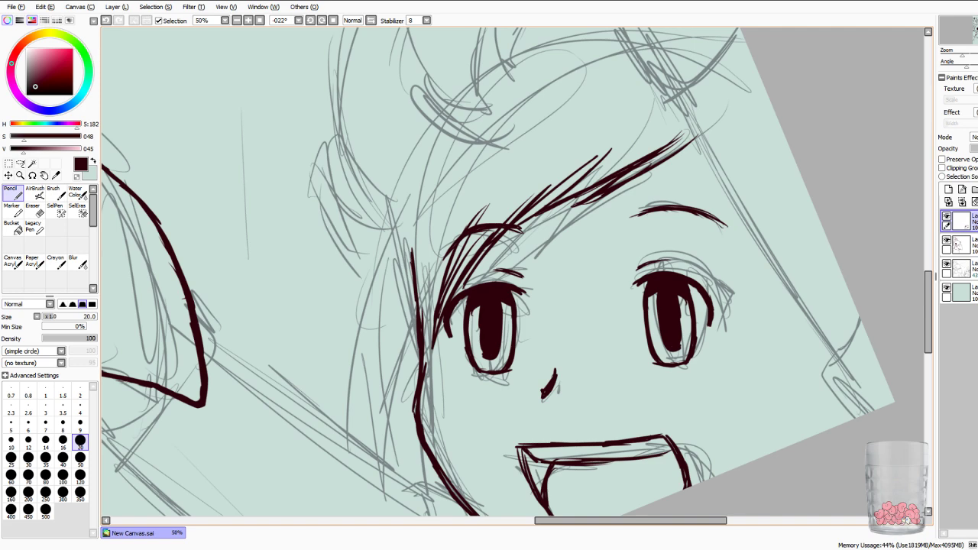
# Ink the long side lock beside the left-hand cheek with overlapping tapered strands from the temple to below the jaw.
pyautogui.moveTo(379, 262); pyautogui.dragTo(372, 370)
pyautogui.moveTo(377, 243); pyautogui.dragTo(368, 419)
pyautogui.moveTo(378, 258); pyautogui.dragTo(367, 449)
pyautogui.moveTo(375, 315)
pyautogui.mouseDown()
pyautogui.moveTo(365, 451)
pyautogui.moveTo(381, 497)
pyautogui.mouseUp()
pyautogui.moveTo(428, 428); pyautogui.dragTo(374, 366)
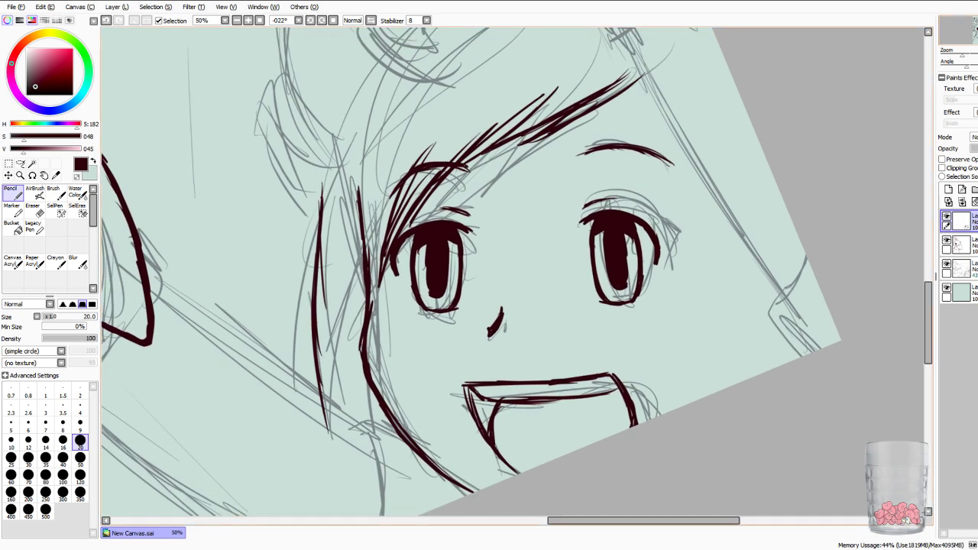
pyautogui.moveTo(313, 360); pyautogui.dragTo(341, 459)
pyautogui.moveTo(330, 417); pyautogui.dragTo(349, 491)
pyautogui.moveTo(330, 292); pyautogui.dragTo(336, 438)
pyautogui.moveTo(333, 253); pyautogui.dragTo(360, 464)
pyautogui.moveTo(332, 369); pyautogui.dragTo(378, 515)
pyautogui.moveTo(350, 462); pyautogui.dragTo(374, 515)
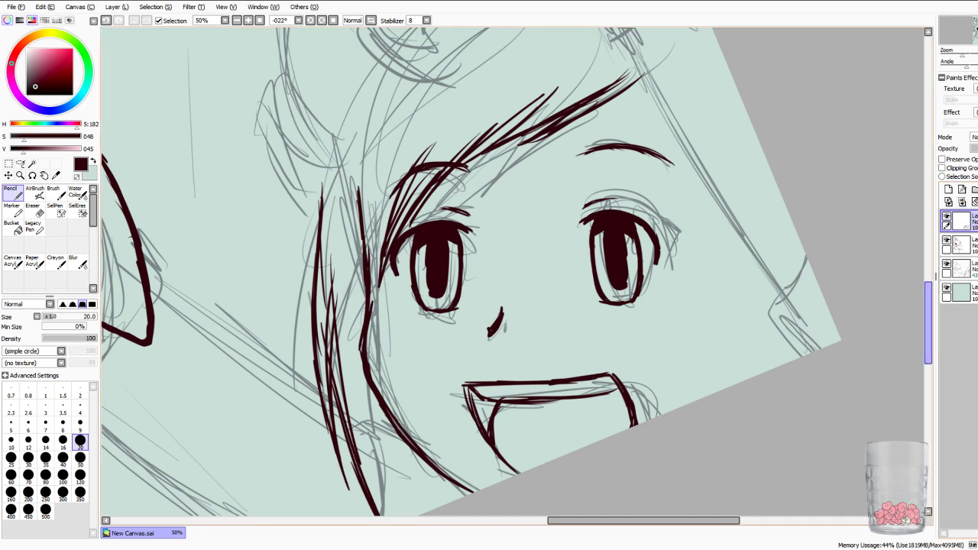
# Ink pointed hair strands at the lower end of the side lock beside the jaw and retrace the jaw line.
pyautogui.scroll(-2, 510, 272)
pyautogui.moveTo(373, 370); pyautogui.dragTo(382, 463)
pyautogui.moveTo(371, 345); pyautogui.dragTo(384, 472)
pyautogui.moveTo(381, 387)
pyautogui.mouseDown()
pyautogui.moveTo(397, 459)
pyautogui.moveTo(410, 463)
pyautogui.mouseUp()
pyautogui.moveTo(389, 365); pyautogui.dragTo(407, 461)
pyautogui.moveTo(398, 426); pyautogui.dragTo(409, 459)
pyautogui.moveTo(394, 373)
pyautogui.mouseDown()
pyautogui.moveTo(403, 451)
pyautogui.moveTo(406, 424)
pyautogui.moveTo(411, 441)
pyautogui.mouseUp()
pyautogui.moveTo(408, 390); pyautogui.dragTo(409, 413)
pyautogui.moveTo(407, 421); pyautogui.dragTo(412, 451)
pyautogui.moveTo(410, 409); pyautogui.dragTo(424, 437)
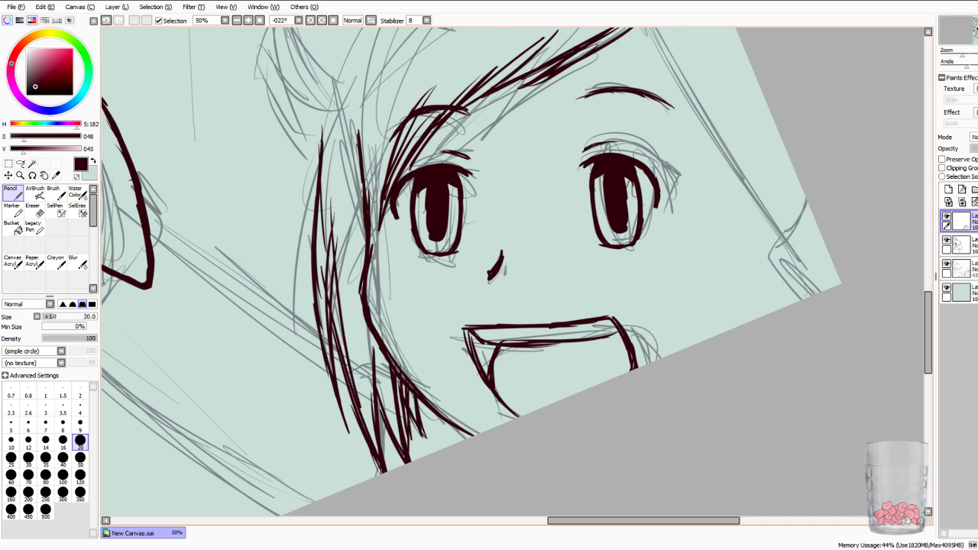
pyautogui.moveTo(386, 353); pyautogui.dragTo(472, 437)
pyautogui.moveTo(458, 291); pyautogui.dragTo(494, 443)
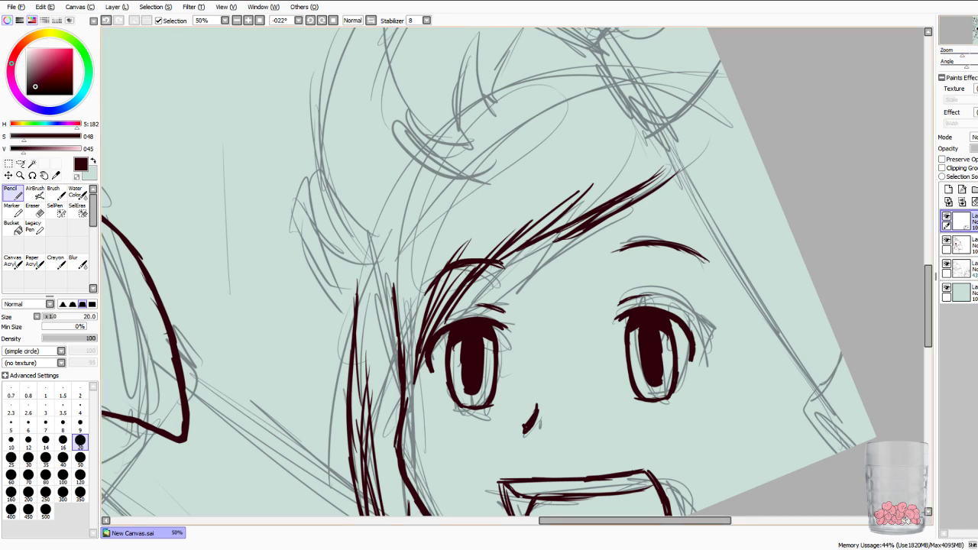
# Ink a spiky tuft flicking outward above the long side lock and trim its strands with the Eraser.
pyautogui.moveTo(336, 264)
pyautogui.mouseDown()
pyautogui.moveTo(289, 299)
pyautogui.moveTo(325, 303)
pyautogui.moveTo(299, 302)
pyautogui.mouseUp()
pyautogui.moveTo(333, 289)
pyautogui.mouseDown()
pyautogui.moveTo(299, 300)
pyautogui.moveTo(312, 319)
pyautogui.moveTo(298, 325)
pyautogui.mouseUp()
pyautogui.moveTo(350, 308)
pyautogui.mouseDown()
pyautogui.moveTo(297, 323)
pyautogui.moveTo(313, 319)
pyautogui.mouseUp()
pyautogui.moveTo(354, 306)
pyautogui.mouseDown()
pyautogui.moveTo(323, 334)
pyautogui.moveTo(345, 323)
pyautogui.mouseUp()
pyautogui.click(34, 211)
pyautogui.moveTo(275, 297); pyautogui.dragTo(287, 299)
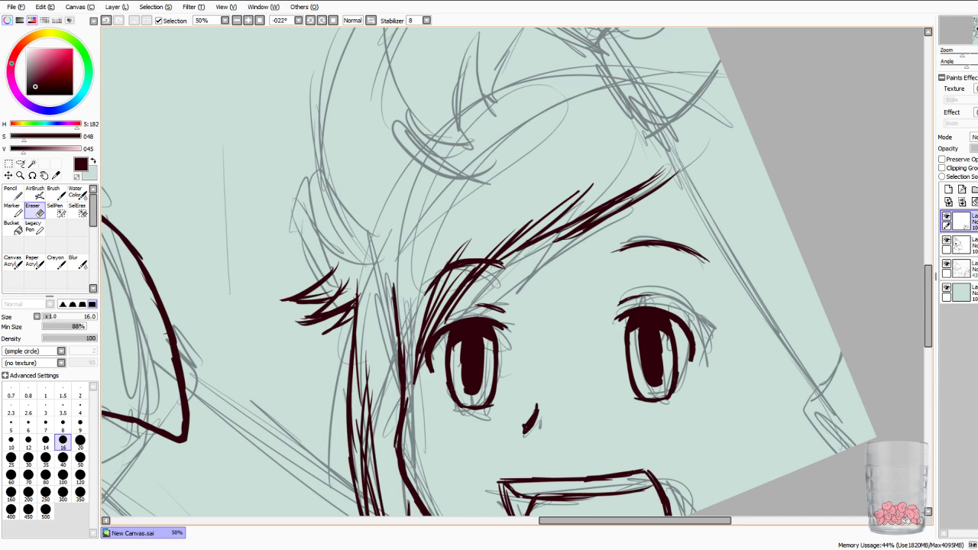
pyautogui.moveTo(297, 324); pyautogui.dragTo(321, 322)
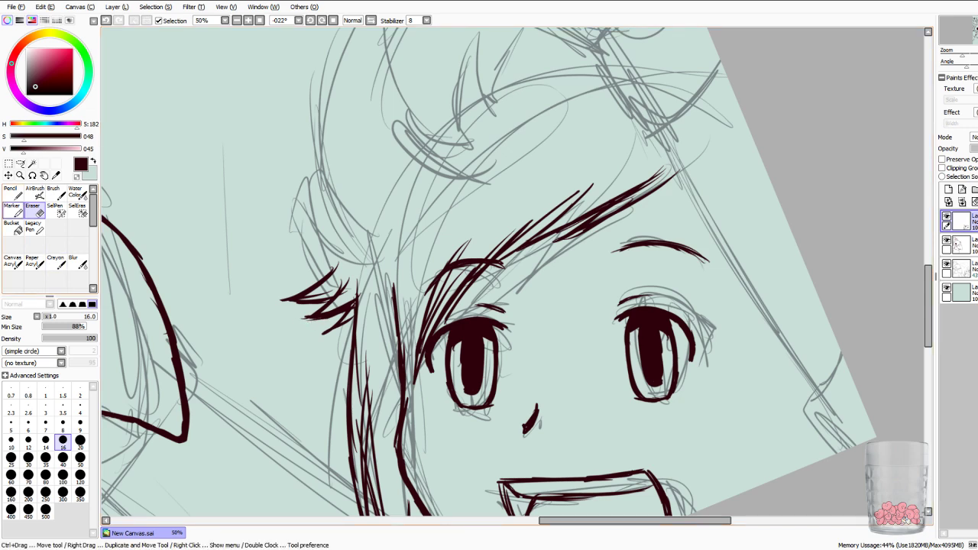
# Ink the side lock's outer edge up to the spiky tuft and add tapered strands running from the left-hand eye down across the cheek.
pyautogui.click(12, 192)
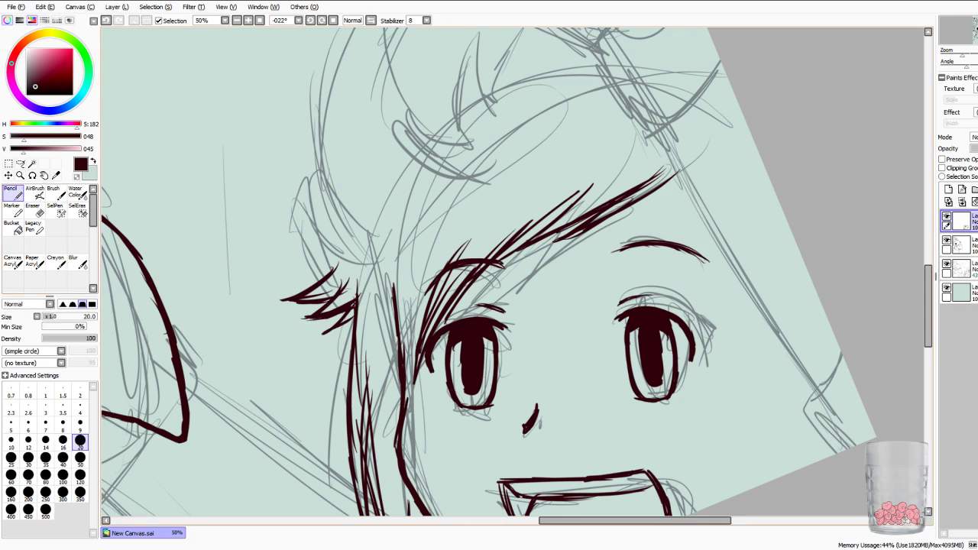
pyautogui.moveTo(354, 285); pyautogui.dragTo(348, 383)
pyautogui.moveTo(428, 301); pyautogui.dragTo(406, 365)
pyautogui.moveTo(420, 327); pyautogui.dragTo(385, 433)
pyautogui.moveTo(426, 308); pyautogui.dragTo(384, 424)
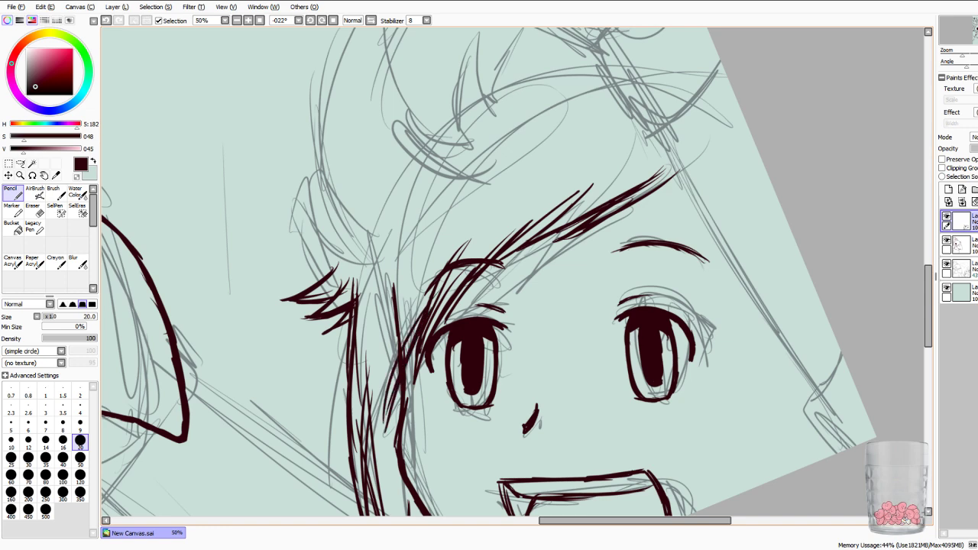
pyautogui.hotkey('ctrl', 'z')
pyautogui.hotkey('ctrl', 'z')
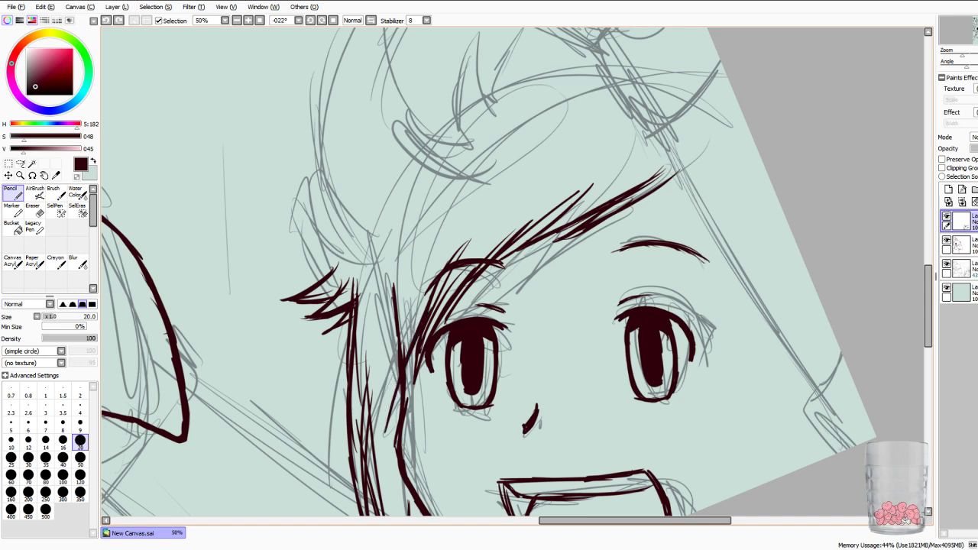
pyautogui.moveTo(396, 370); pyautogui.dragTo(380, 448)
# Erase the upper end of the cheek line where it protrudes above the fringe strands beside the left-hand eye.
pyautogui.press('e')
pyautogui.click(35, 211)
pyautogui.moveTo(393, 283); pyautogui.dragTo(399, 334)
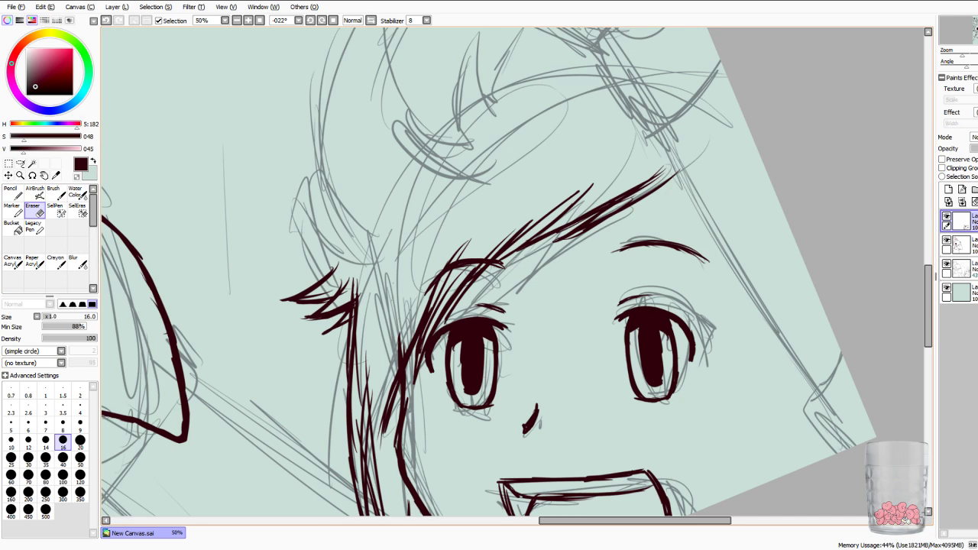
pyautogui.press('n')
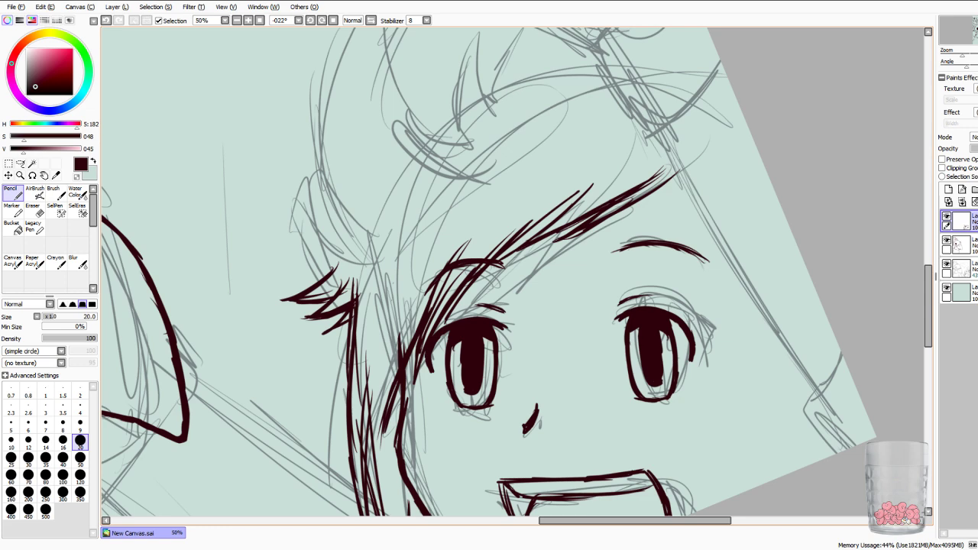
pyautogui.press('e')
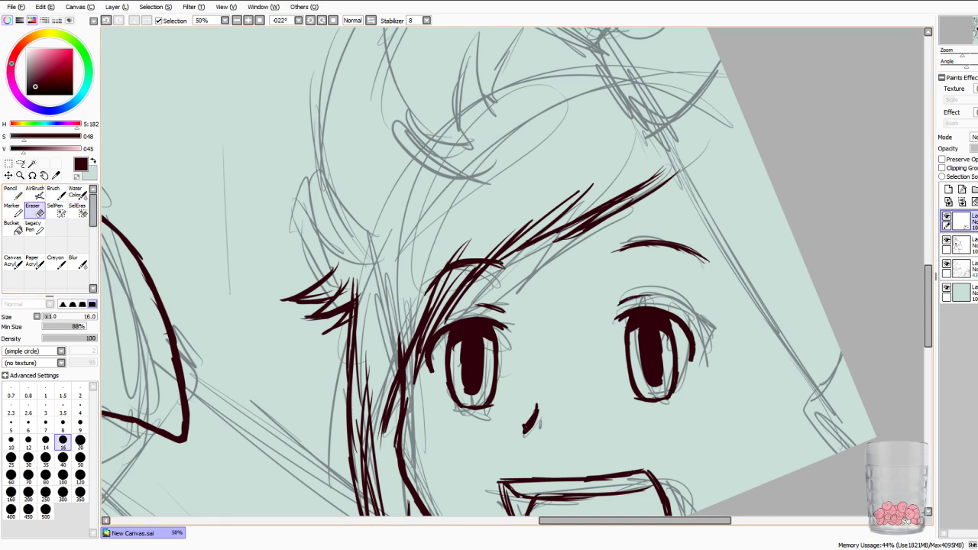
pyautogui.press('n')
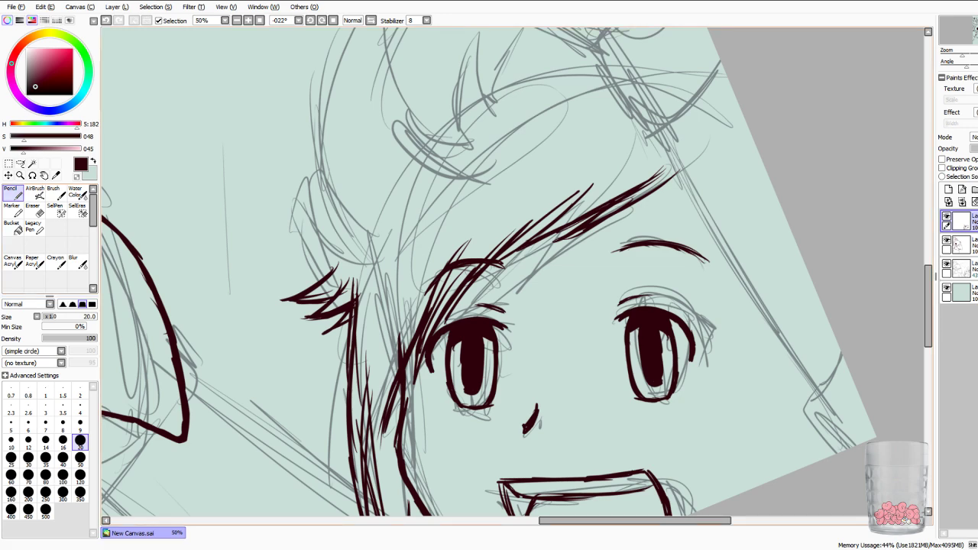
# Ink a curved, pointed tuft rising above the spiky side tuft at the back of the head.
pyautogui.moveTo(929, 297); pyautogui.dragTo(928, 284)
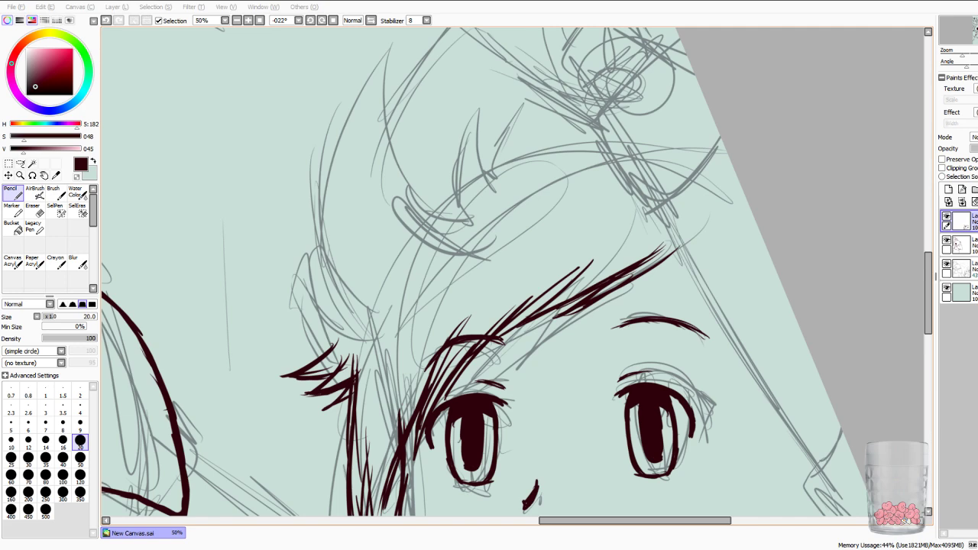
pyautogui.moveTo(273, 252); pyautogui.dragTo(294, 269)
pyautogui.hotkey('ctrl', 'z')
pyautogui.moveTo(329, 352)
pyautogui.mouseDown()
pyautogui.moveTo(288, 315)
pyautogui.moveTo(274, 269)
pyautogui.mouseUp()
pyautogui.moveTo(302, 314); pyautogui.dragTo(271, 263)
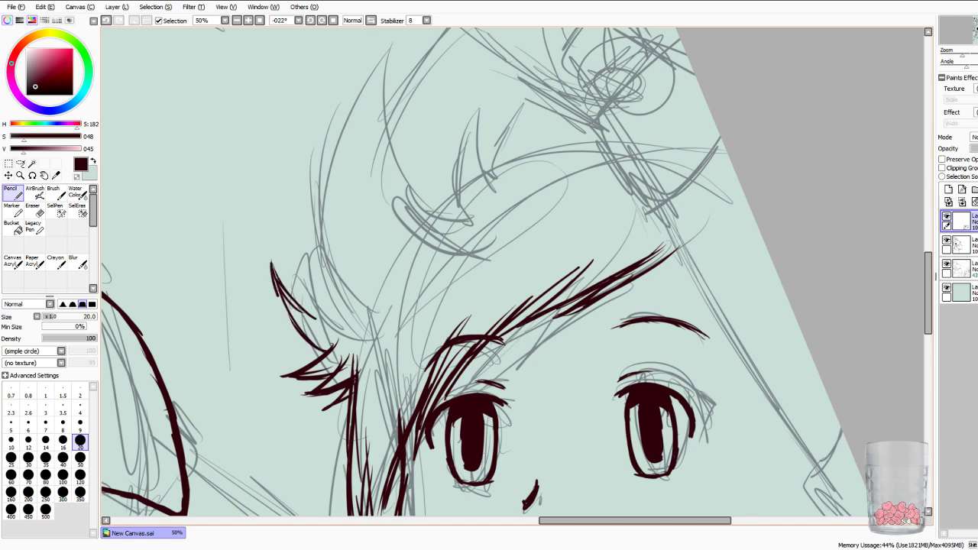
# Ink the outer hair contour from the curved tuft up toward the crown, including a short overlapping inner strand.
pyautogui.moveTo(308, 313)
pyautogui.mouseDown()
pyautogui.moveTo(285, 222)
pyautogui.moveTo(285, 174)
pyautogui.moveTo(312, 142)
pyautogui.moveTo(314, 214)
pyautogui.mouseUp()
pyautogui.moveTo(305, 165); pyautogui.dragTo(324, 234)
pyautogui.moveTo(315, 206)
pyautogui.mouseDown()
pyautogui.moveTo(330, 120)
pyautogui.moveTo(351, 85)
pyautogui.mouseUp()
pyautogui.moveTo(311, 190)
pyautogui.mouseDown()
pyautogui.moveTo(381, 59)
pyautogui.moveTo(422, 136)
pyautogui.moveTo(419, 64)
pyautogui.mouseUp()
# Try inking the zigzag strands below the first crown peak and undo the strokes.
pyautogui.moveTo(413, 112); pyautogui.dragTo(424, 52)
pyautogui.moveTo(425, 52); pyautogui.dragTo(452, 94)
pyautogui.moveTo(390, 79); pyautogui.dragTo(419, 127)
pyautogui.moveTo(404, 67); pyautogui.dragTo(412, 112)
pyautogui.moveTo(408, 105); pyautogui.dragTo(417, 66)
pyautogui.hotkey('ctrl', 'z')
pyautogui.hotkey('ctrl', 'z')
pyautogui.hotkey('ctrl', 'z')
pyautogui.hotkey('ctrl', 'z')
pyautogui.hotkey('ctrl', 'z')
pyautogui.hotkey('ctrl', 'z')
# Redraw the tapered notch strands below the first crown peak and ink a second pointed peak beside it.
pyautogui.moveTo(393, 100); pyautogui.dragTo(420, 134)
pyautogui.moveTo(419, 134); pyautogui.dragTo(398, 74)
pyautogui.moveTo(403, 108)
pyautogui.mouseDown()
pyautogui.moveTo(400, 55)
pyautogui.moveTo(409, 93)
pyautogui.mouseUp()
pyautogui.moveTo(410, 93); pyautogui.dragTo(436, 33)
pyautogui.moveTo(436, 137)
pyautogui.mouseDown()
pyautogui.moveTo(514, 190)
pyautogui.moveTo(544, 262)
pyautogui.mouseUp()
pyautogui.hotkey('ctrl', 'z')
pyautogui.hotkey('ctrl', 'z')
pyautogui.hotkey('ctrl', 'z')
pyautogui.hotkey('ctrl', 'z')
pyautogui.hotkey('ctrl', 'z')
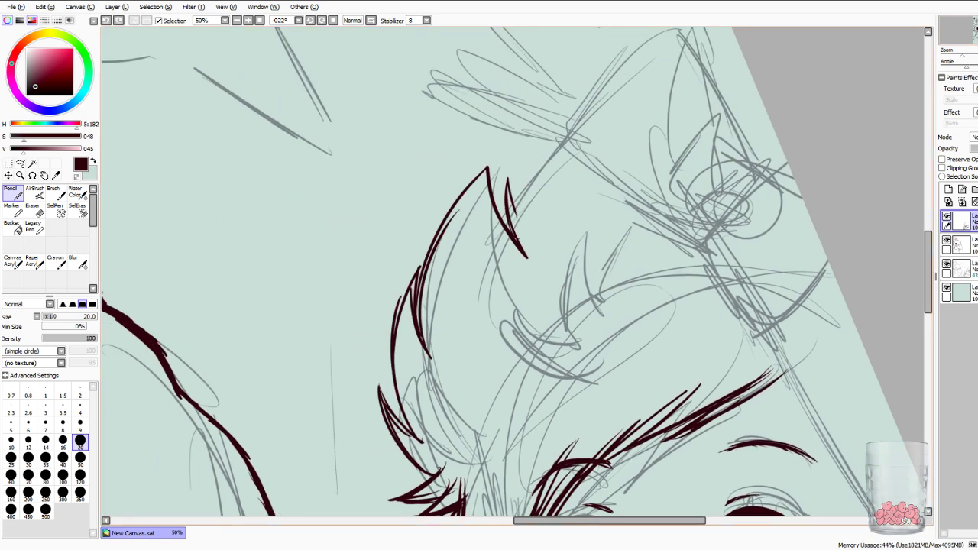
pyautogui.moveTo(510, 230)
pyautogui.mouseDown()
pyautogui.moveTo(504, 192)
pyautogui.moveTo(539, 134)
pyautogui.moveTo(552, 173)
pyautogui.moveTo(598, 201)
pyautogui.mouseUp()
pyautogui.moveTo(550, 168); pyautogui.dragTo(567, 181)
# Ink two curved, forked strands inside the hair above the fringe, redrawing the lower one shorter.
pyautogui.moveTo(592, 351)
pyautogui.mouseDown()
pyautogui.moveTo(480, 357)
pyautogui.moveTo(514, 382)
pyautogui.moveTo(531, 377)
pyautogui.moveTo(470, 407)
pyautogui.mouseUp()
pyautogui.moveTo(543, 388); pyautogui.dragTo(452, 396)
pyautogui.moveTo(453, 398)
pyautogui.mouseDown()
pyautogui.moveTo(531, 413)
pyautogui.moveTo(460, 400)
pyautogui.mouseUp()
pyautogui.hotkey('ctrl', 'z')
pyautogui.hotkey('ctrl', 'z')
pyautogui.hotkey('ctrl', 'z')
pyautogui.hotkey('ctrl', 'z')
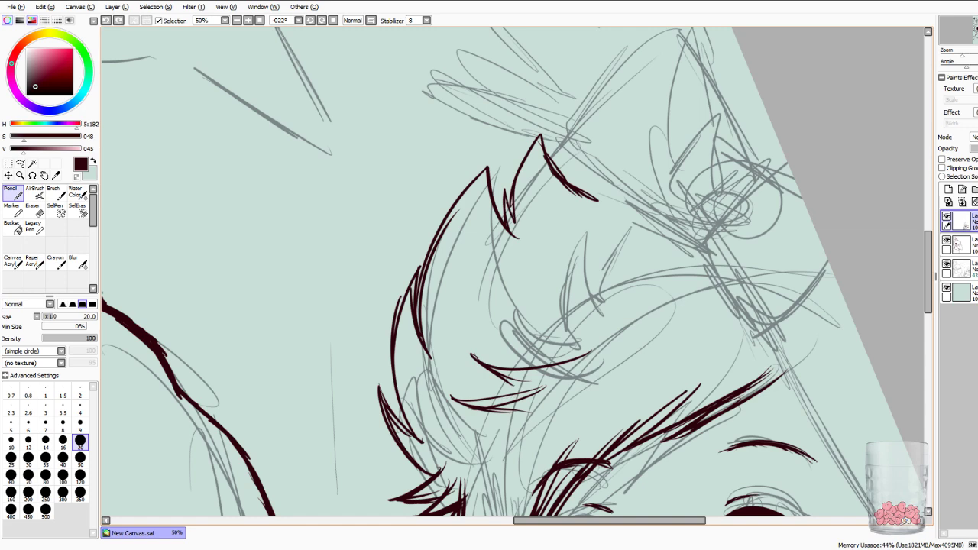
pyautogui.moveTo(542, 387); pyautogui.dragTo(458, 398)
pyautogui.moveTo(455, 393)
pyautogui.mouseDown()
pyautogui.moveTo(491, 409)
pyautogui.moveTo(524, 407)
pyautogui.moveTo(514, 405)
pyautogui.mouseUp()
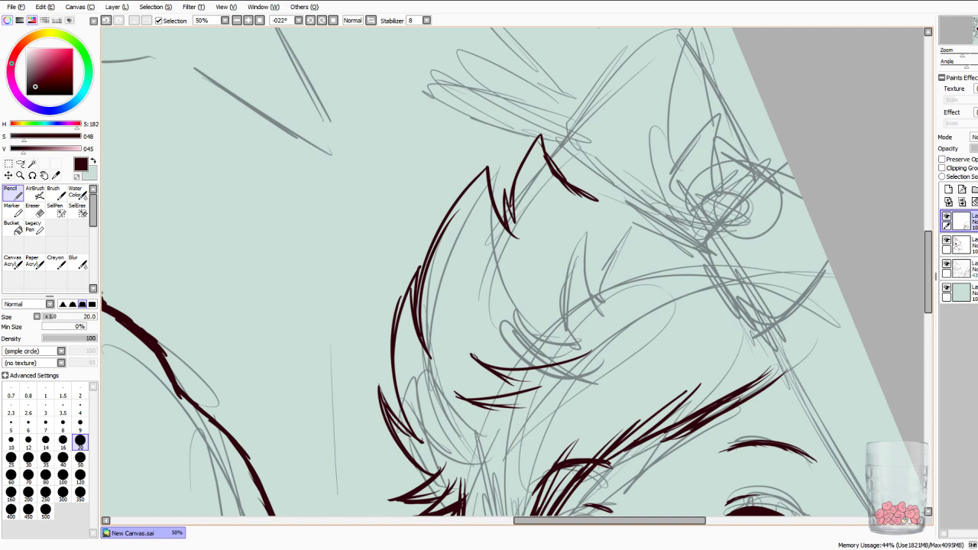
# Erase the rough line descending from the second crown peak toward the hat sketch and redraw it as one clean, longer curve.
pyautogui.moveTo(550, 390); pyautogui.dragTo(428, 160)
pyautogui.moveTo(458, 306); pyautogui.dragTo(561, 346)
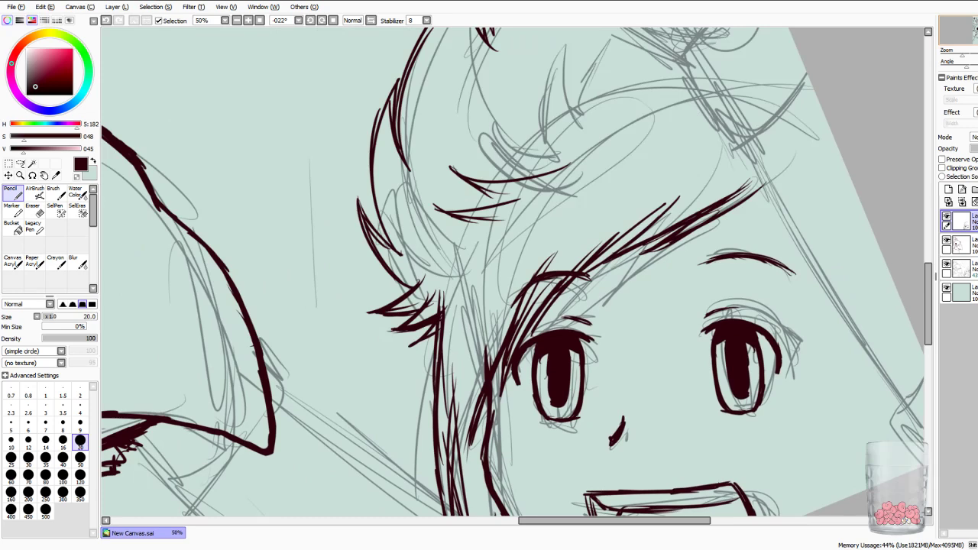
pyautogui.moveTo(504, 244); pyautogui.dragTo(456, 264)
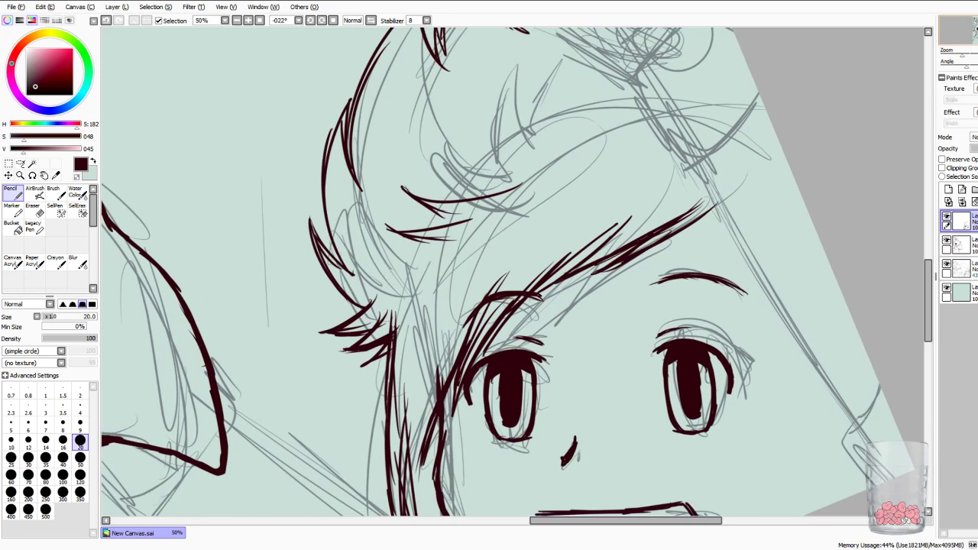
pyautogui.moveTo(490, 206); pyautogui.dragTo(535, 384)
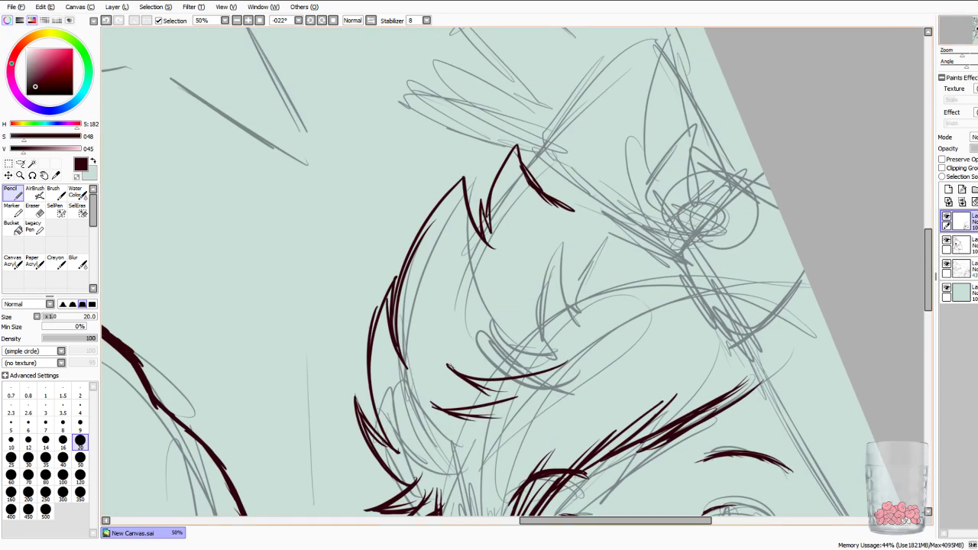
pyautogui.moveTo(544, 192); pyautogui.dragTo(587, 213)
pyautogui.press('e')
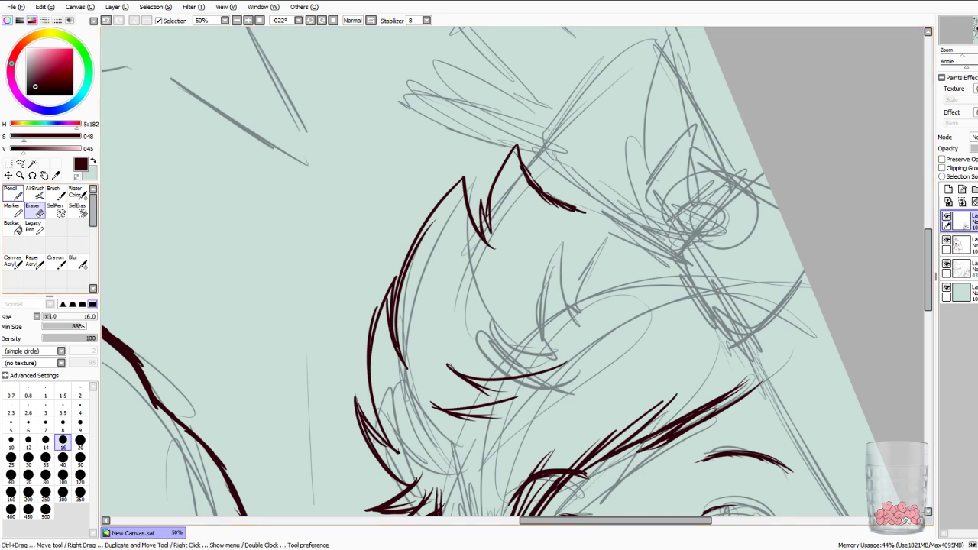
pyautogui.press('n')
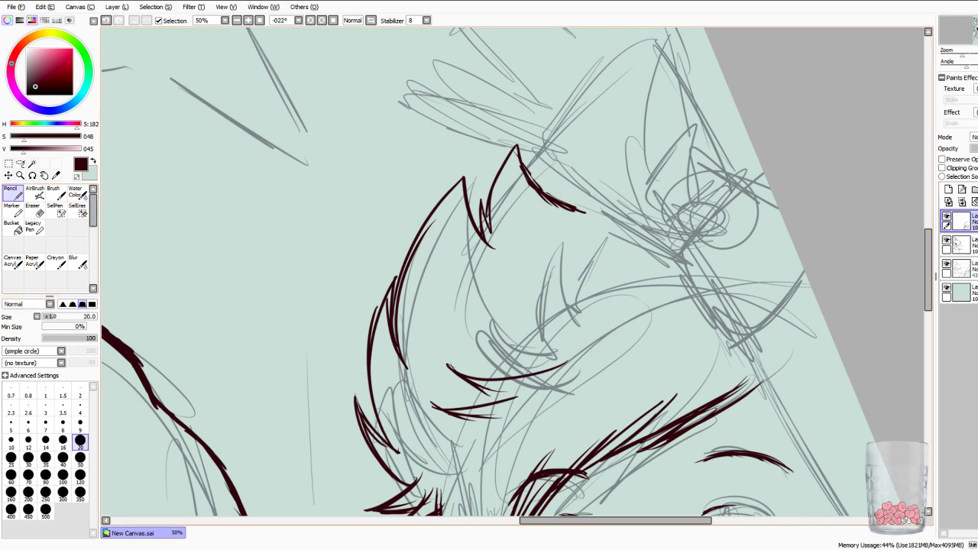
pyautogui.press('e')
pyautogui.moveTo(542, 199); pyautogui.dragTo(582, 214)
pyautogui.moveTo(527, 169); pyautogui.dragTo(568, 204)
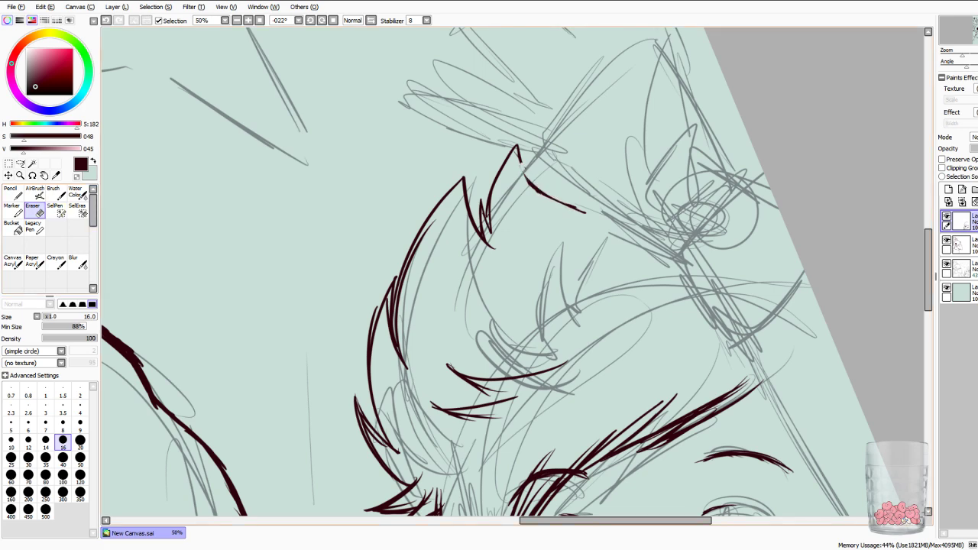
pyautogui.press('n')
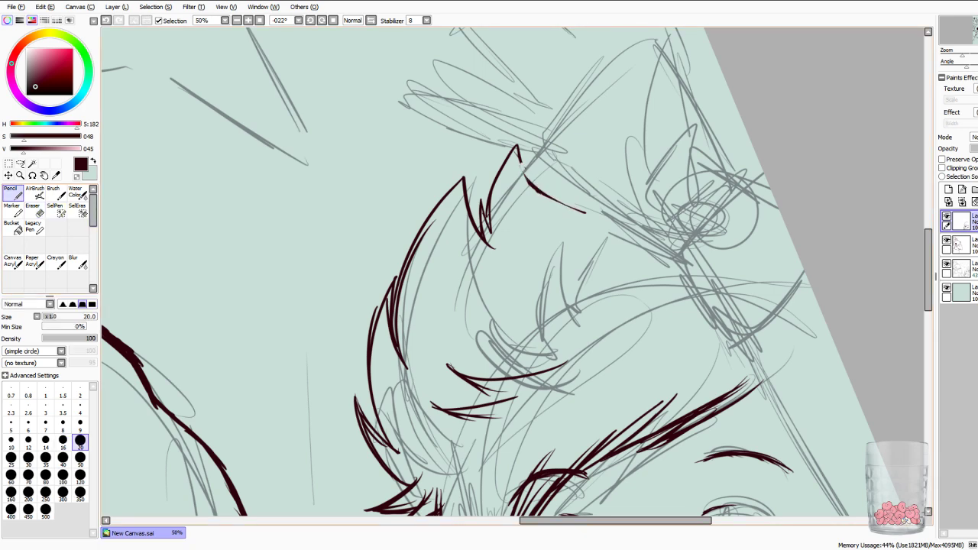
pyautogui.moveTo(517, 149)
pyautogui.mouseDown()
pyautogui.moveTo(543, 190)
pyautogui.moveTo(593, 215)
pyautogui.mouseUp()
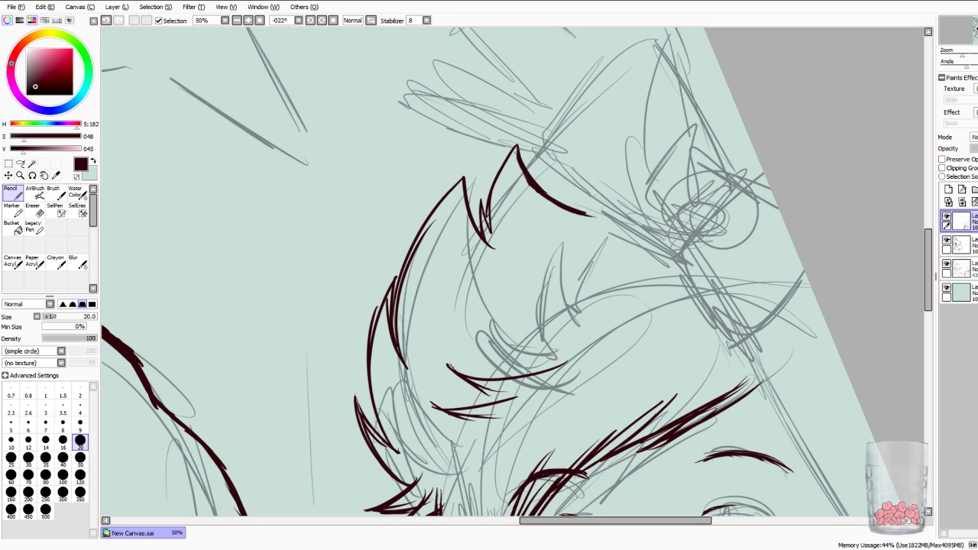
# Lasso the newly inked crown hair with its tufts and move it slightly up and to the left.
pyautogui.press('-')
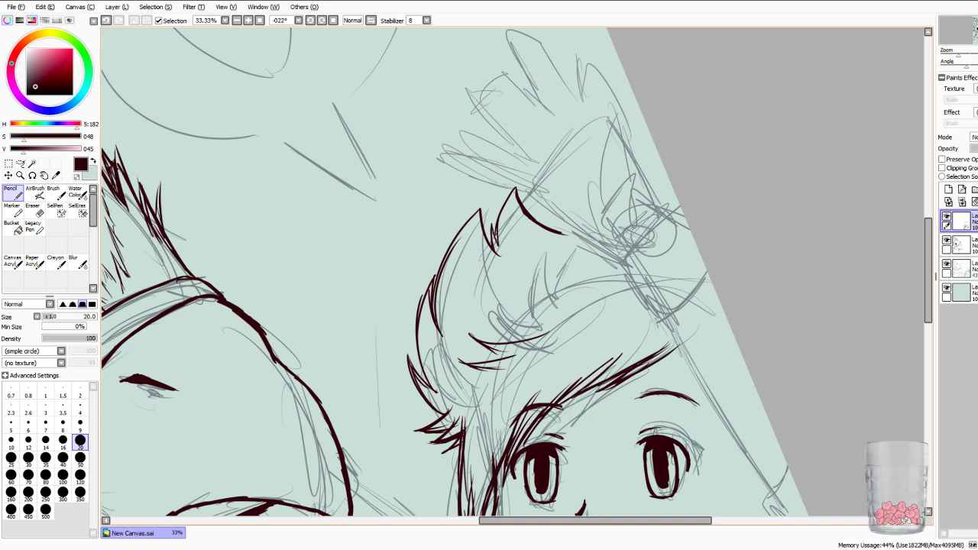
pyautogui.moveTo(551, 275)
pyautogui.mouseDown()
pyautogui.moveTo(415, 218)
pyautogui.moveTo(440, 189)
pyautogui.mouseUp()
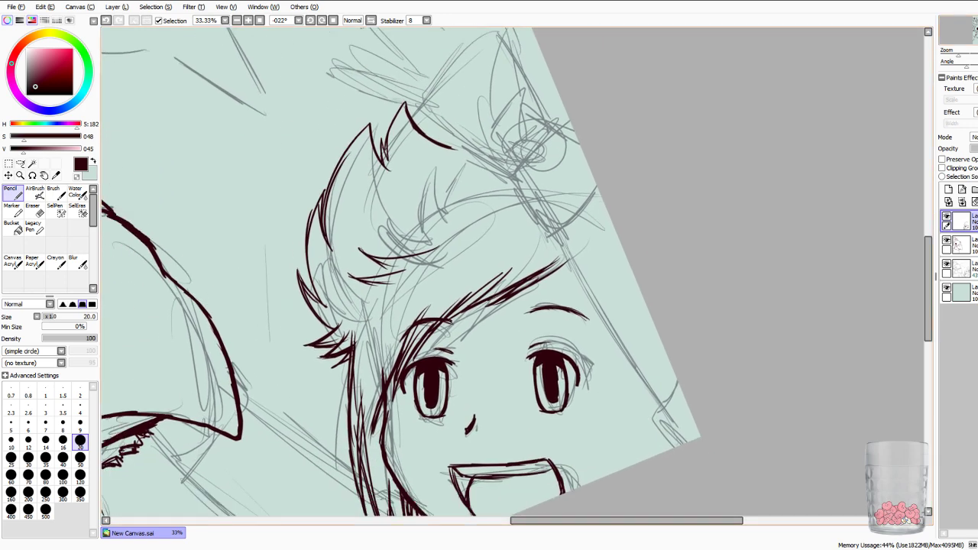
pyautogui.click(21, 165)
pyautogui.moveTo(397, 200)
pyautogui.mouseDown()
pyautogui.moveTo(489, 116)
pyautogui.moveTo(313, 136)
pyautogui.moveTo(268, 317)
pyautogui.moveTo(335, 395)
pyautogui.moveTo(382, 309)
pyautogui.moveTo(502, 217)
pyautogui.moveTo(428, 194)
pyautogui.mouseUp()
pyautogui.moveTo(382, 222)
pyautogui.mouseDown()
pyautogui.moveTo(362, 178)
pyautogui.moveTo(366, 188)
pyautogui.mouseUp()
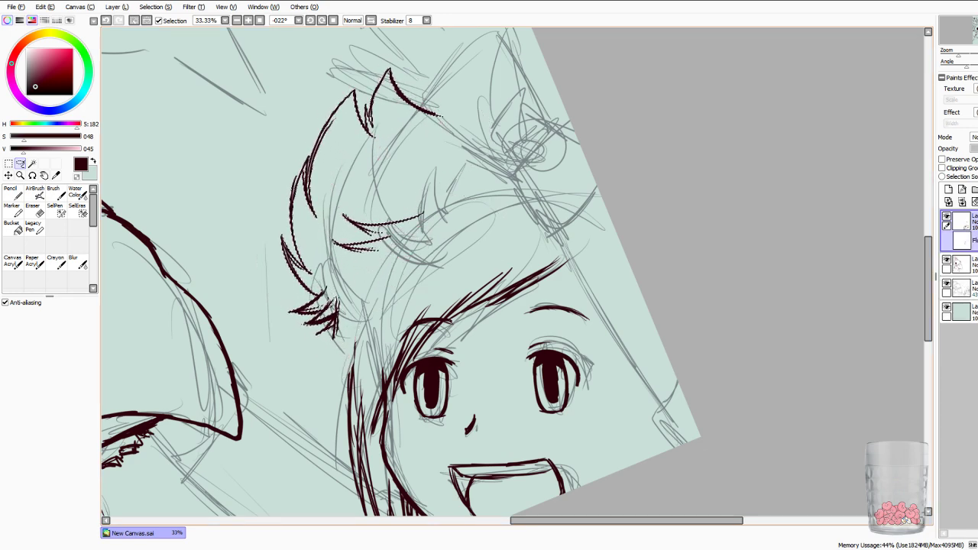
# Deselect the hair and try widening the side lock with new outer strands while erasing its old upper strands.
pyautogui.hotkey('ctrl', 'd')
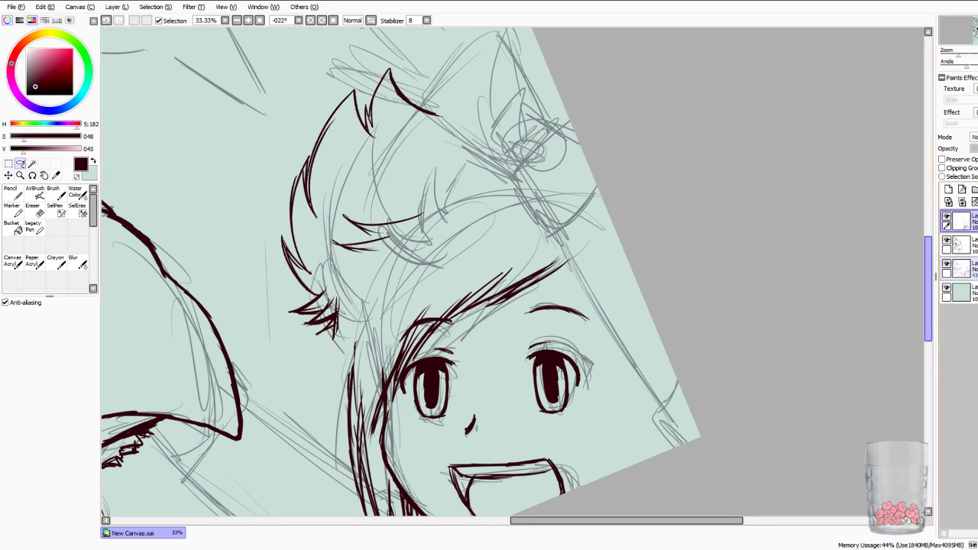
pyautogui.scroll(-2, 517, 276)
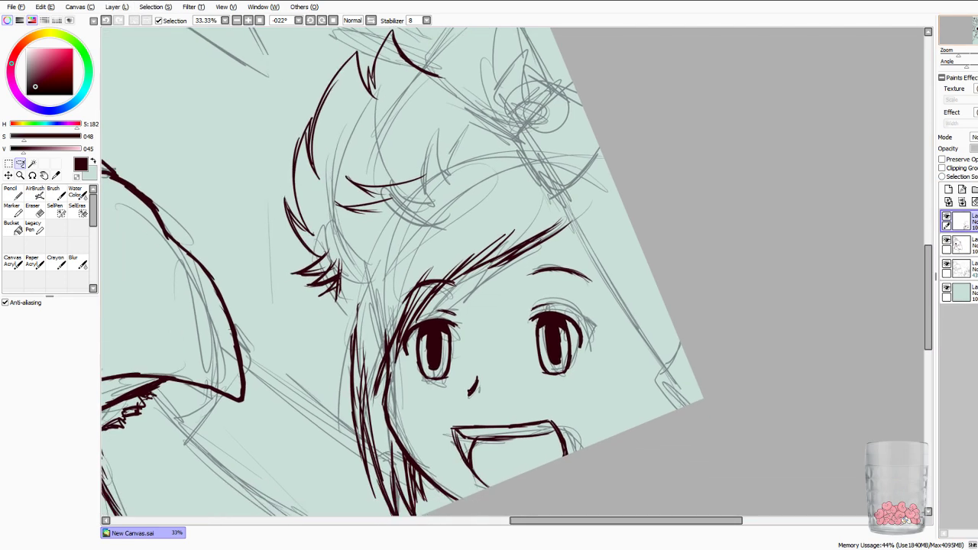
pyautogui.click(34, 193)
pyautogui.click(13, 193)
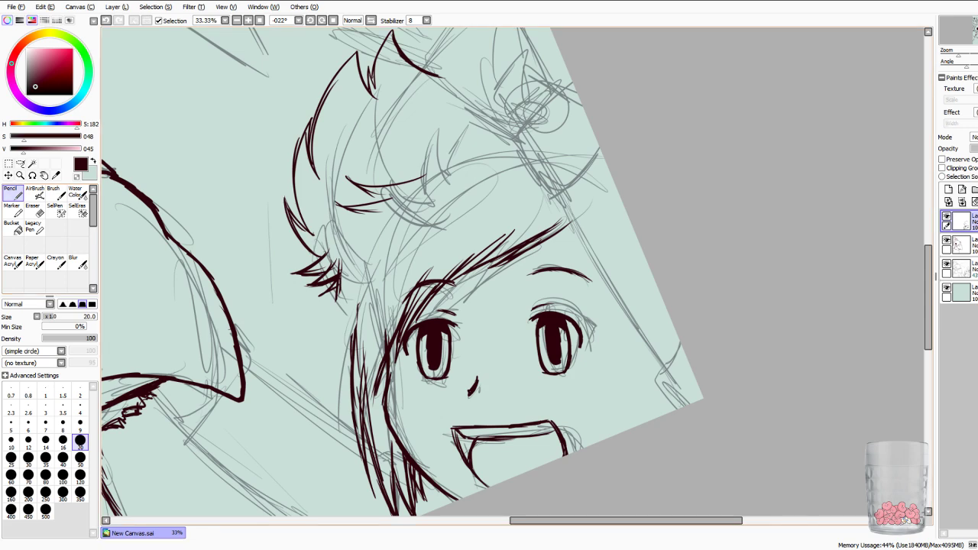
pyautogui.moveTo(344, 275); pyautogui.dragTo(337, 360)
pyautogui.moveTo(339, 306); pyautogui.dragTo(341, 400)
pyautogui.moveTo(353, 324); pyautogui.dragTo(337, 432)
pyautogui.moveTo(361, 374); pyautogui.dragTo(344, 457)
pyautogui.moveTo(352, 344); pyautogui.dragTo(342, 427)
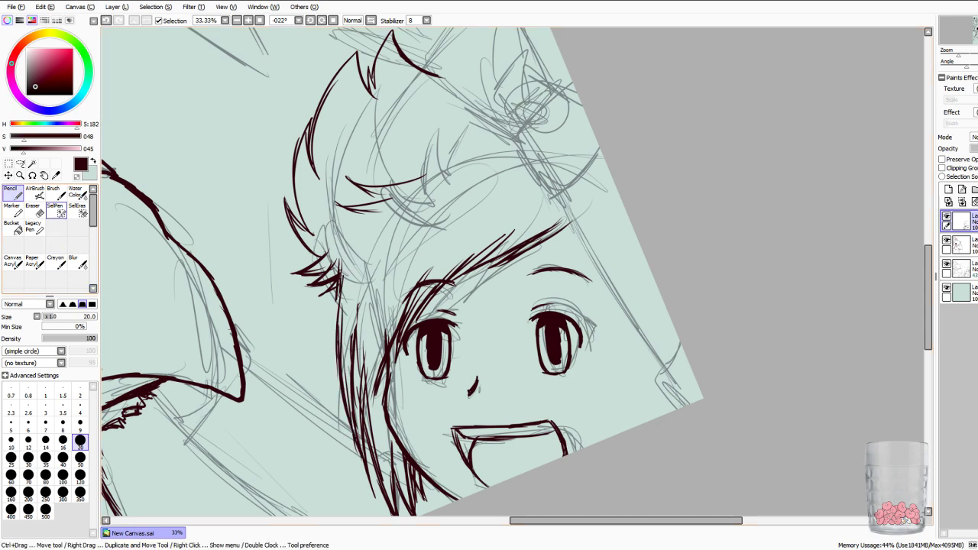
pyautogui.press('e')
pyautogui.moveTo(354, 324); pyautogui.dragTo(361, 407)
pyautogui.moveTo(353, 332); pyautogui.dragTo(353, 399)
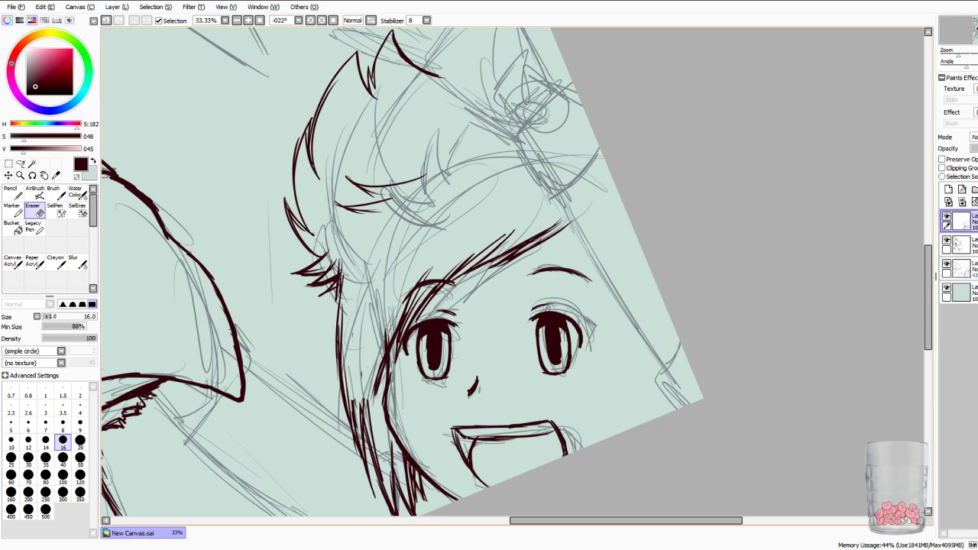
# Undo the side lock's erasing and new strands, going back until the crown hair is selected again.
pyautogui.hotkey('ctrl', 'z')
pyautogui.hotkey('ctrl', 'z')
pyautogui.hotkey('ctrl', 'z')
pyautogui.hotkey('ctrl', 'z')
pyautogui.hotkey('ctrl', 'z')
pyautogui.hotkey('ctrl', 'z')
pyautogui.hotkey('ctrl', 'z')
pyautogui.hotkey('ctrl', 'z')
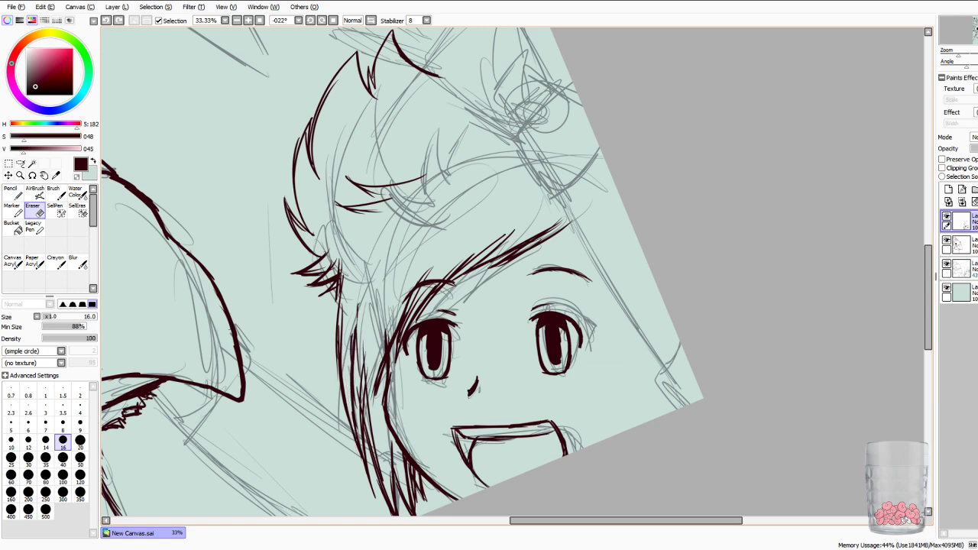
pyautogui.hotkey('ctrl', 'z')
pyautogui.hotkey('ctrl', 'z')
pyautogui.hotkey('ctrl', 'z')
pyautogui.hotkey('ctrl', 'z')
pyautogui.hotkey('ctrl', 'z')
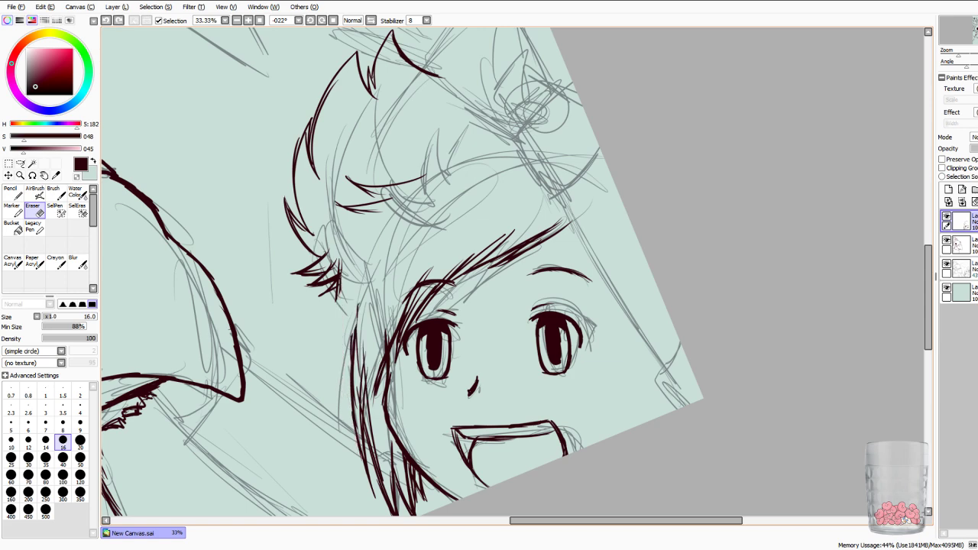
pyautogui.hotkey('ctrl', 'z')
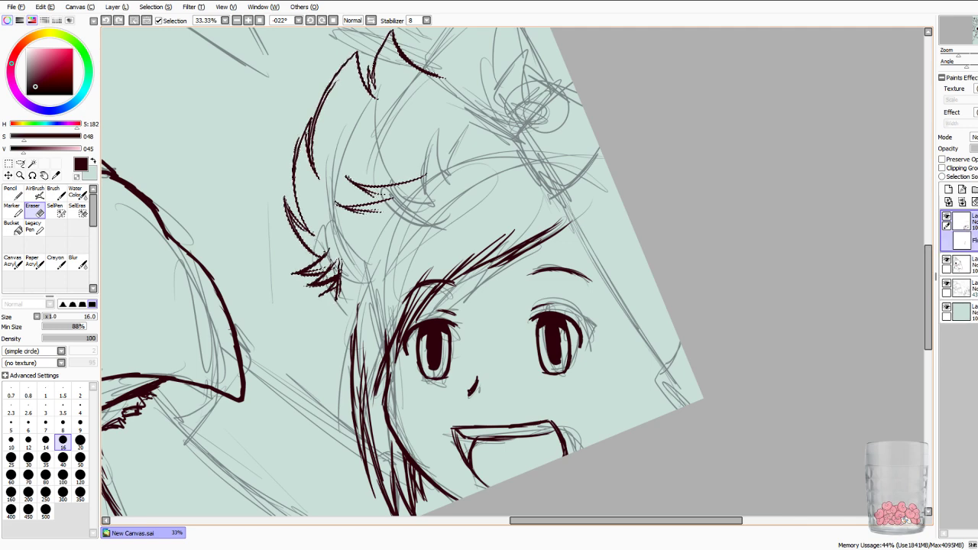
# Move the selected crown hair slightly to the right to line up with the side lock and deselect it.
pyautogui.click(8, 175)
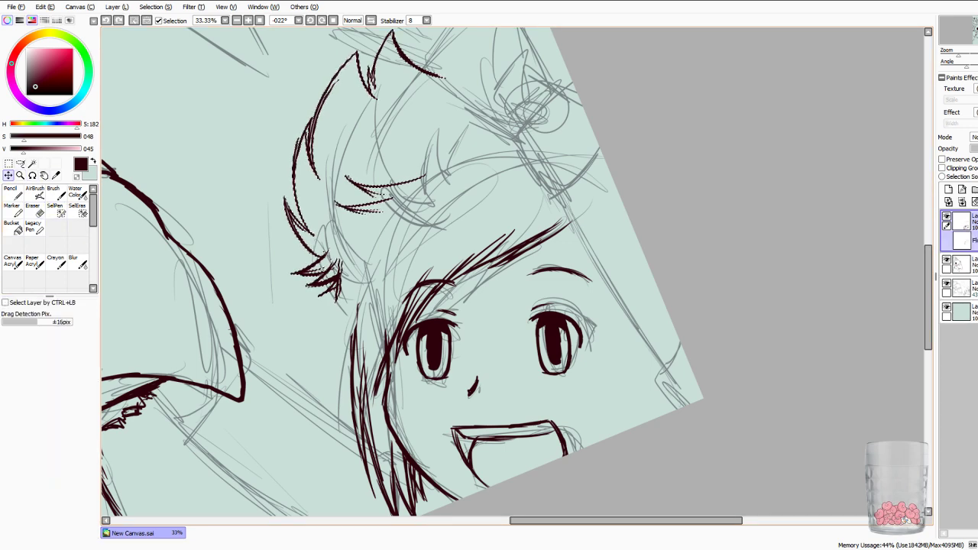
pyautogui.moveTo(367, 168); pyautogui.dragTo(388, 169)
pyautogui.click(156, 7)
pyautogui.click(162, 19)
pyautogui.click(13, 193)
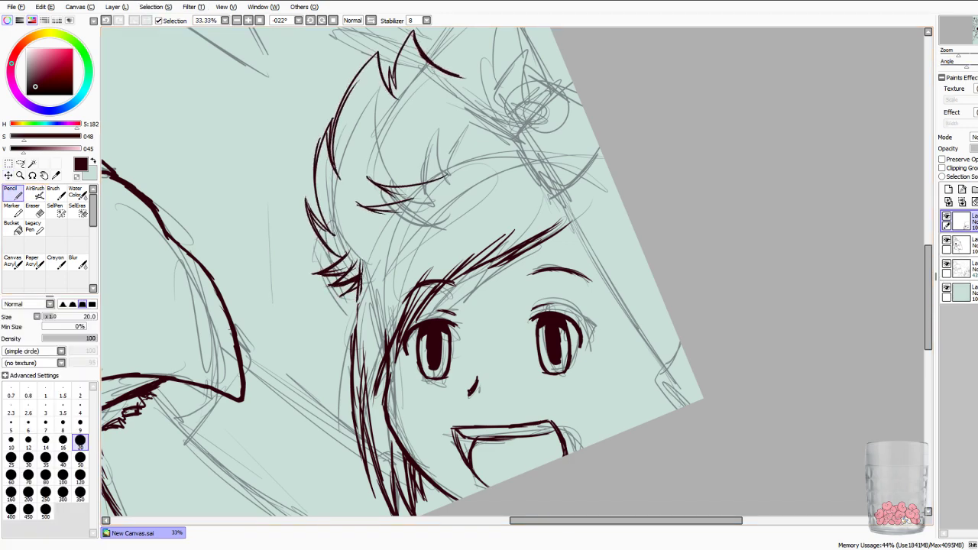
# Erase the upper tip of the side lock where it meets the crown hair and re-ink it with a short stroke.
pyautogui.press('pageup')
pyautogui.moveTo(289, 272); pyautogui.dragTo(267, 370)
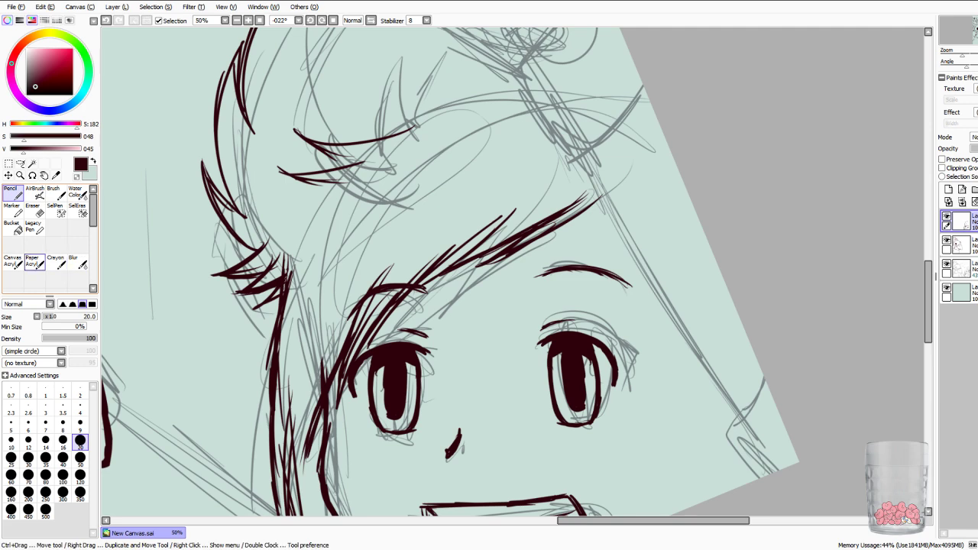
pyautogui.press('e')
pyautogui.moveTo(282, 261); pyautogui.dragTo(285, 284)
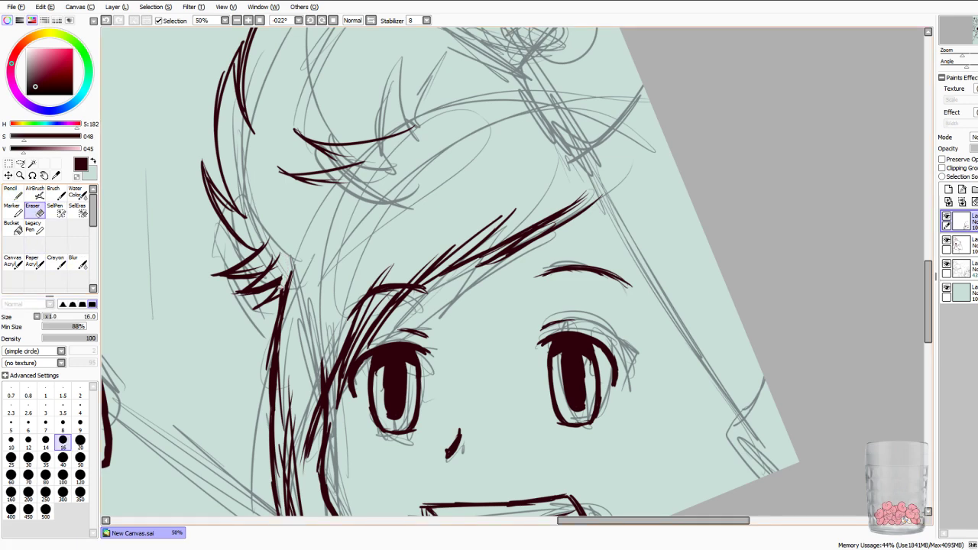
pyautogui.press('n')
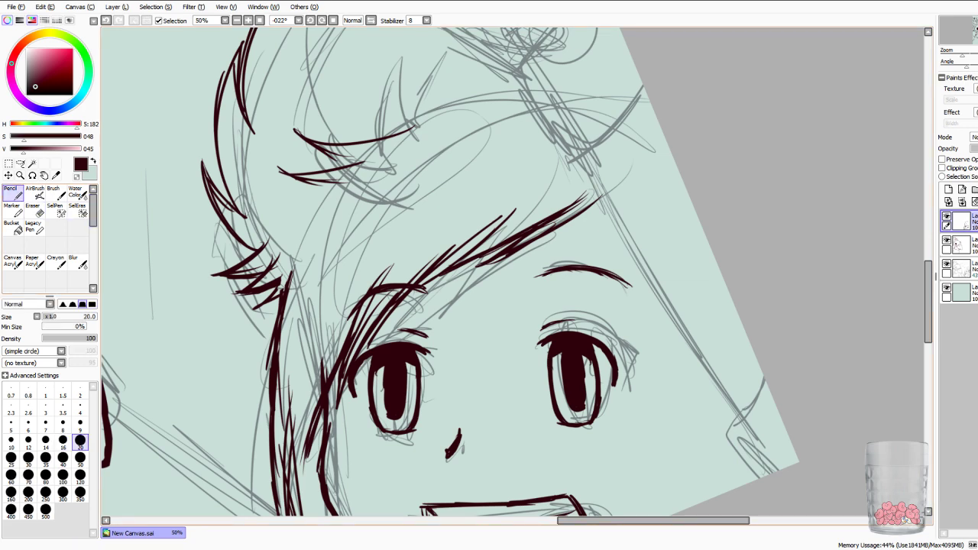
pyautogui.moveTo(292, 280); pyautogui.dragTo(278, 329)
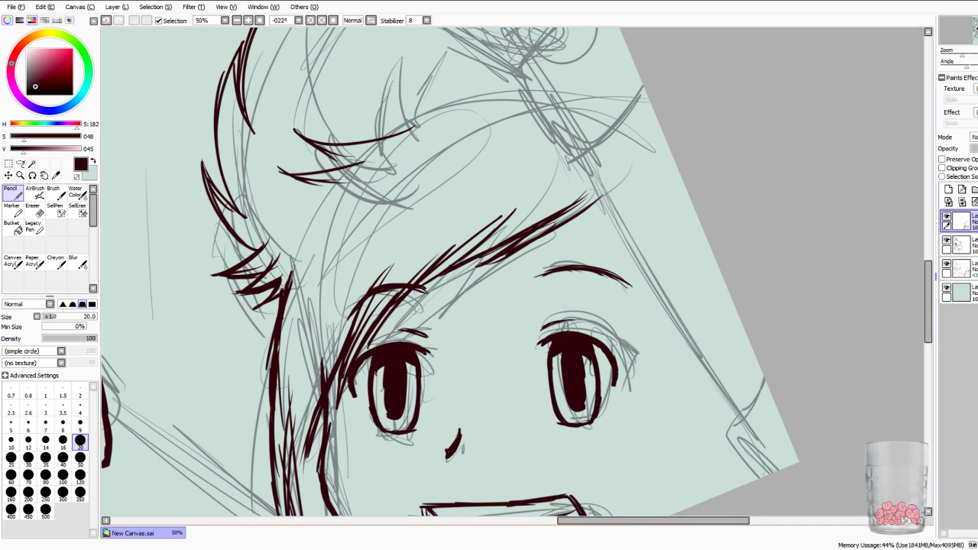
# Erase the lowest tuft strands of the crown hair just beside the top of the side lock.
pyautogui.moveTo(451, 168); pyautogui.dragTo(492, 403)
pyautogui.moveTo(428, 451)
pyautogui.mouseDown()
pyautogui.moveTo(357, 347)
pyautogui.moveTo(323, 193)
pyautogui.moveTo(637, 57)
pyautogui.moveTo(723, 73)
pyautogui.mouseUp()
pyautogui.moveTo(565, 221)
pyautogui.mouseDown()
pyautogui.moveTo(532, 208)
pyautogui.moveTo(808, 401)
pyautogui.moveTo(350, 313)
pyautogui.moveTo(268, 457)
pyautogui.moveTo(245, 467)
pyautogui.moveTo(253, 490)
pyautogui.mouseUp()
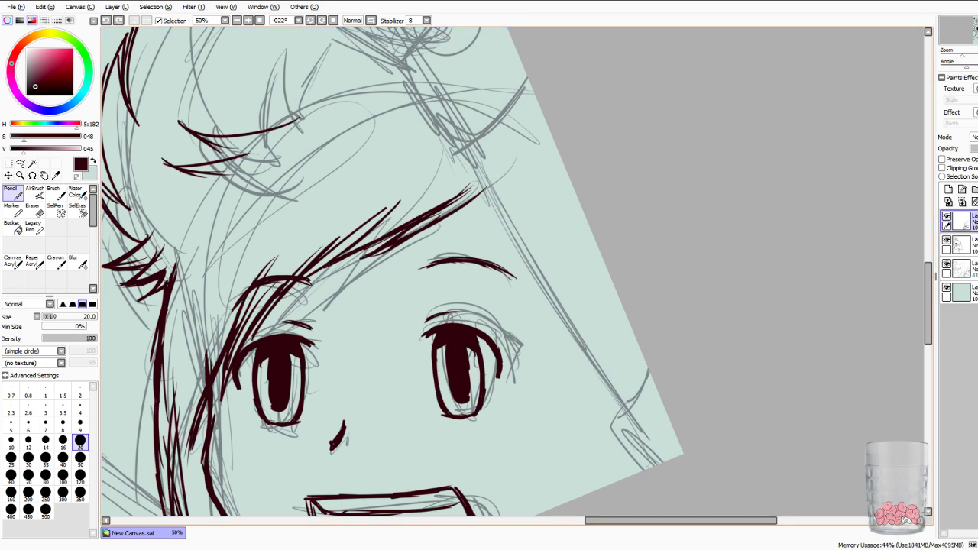
pyautogui.moveTo(963, 55); pyautogui.dragTo(948, 55)
pyautogui.press('+')
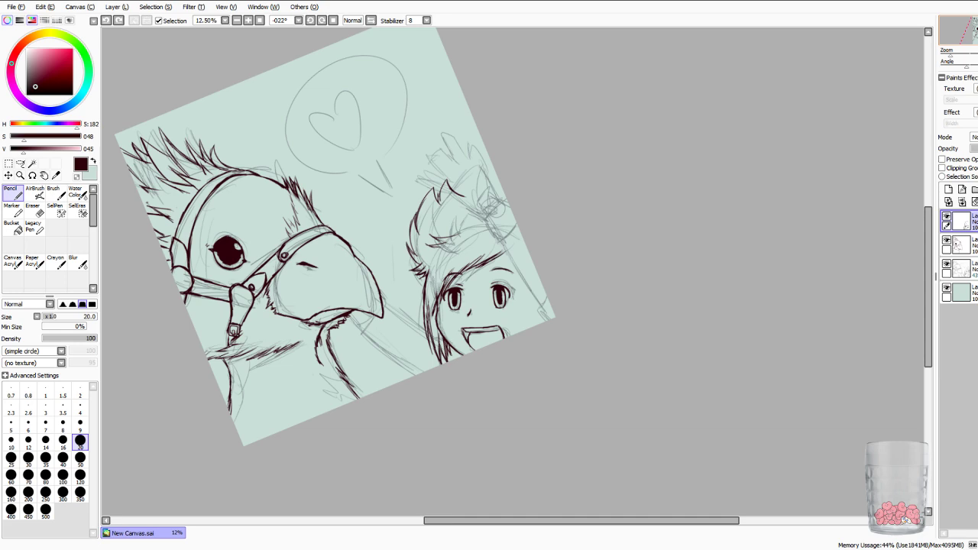
pyautogui.scroll(4, 513, 271)
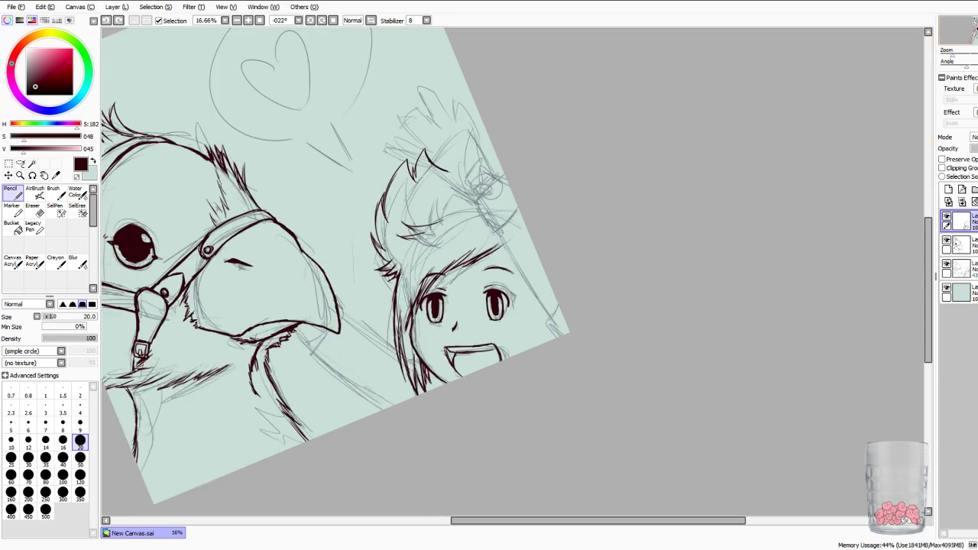
pyautogui.moveTo(428, 306); pyautogui.dragTo(629, 247)
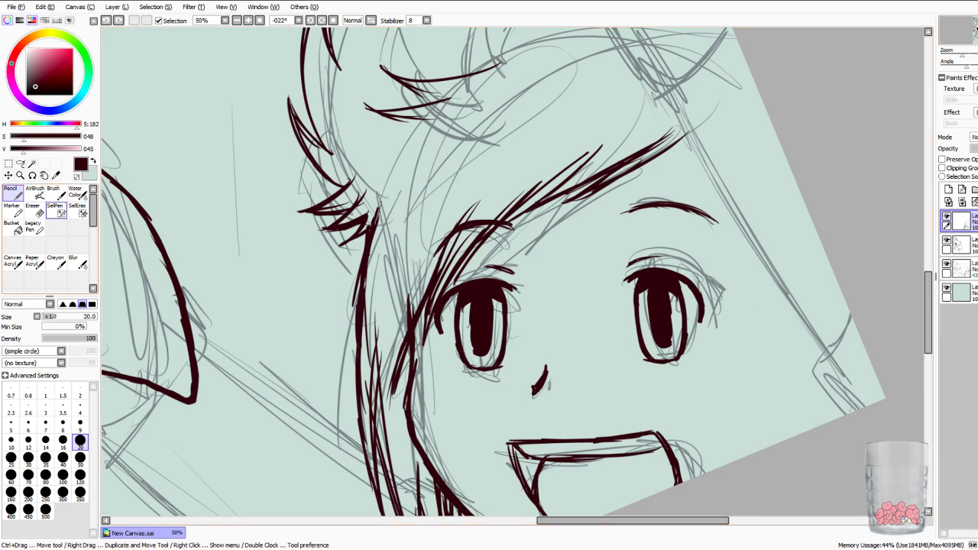
pyautogui.press('e')
pyautogui.moveTo(361, 197)
pyautogui.mouseDown()
pyautogui.moveTo(326, 228)
pyautogui.moveTo(352, 223)
pyautogui.moveTo(343, 243)
pyautogui.moveTo(367, 214)
pyautogui.moveTo(369, 223)
pyautogui.mouseUp()
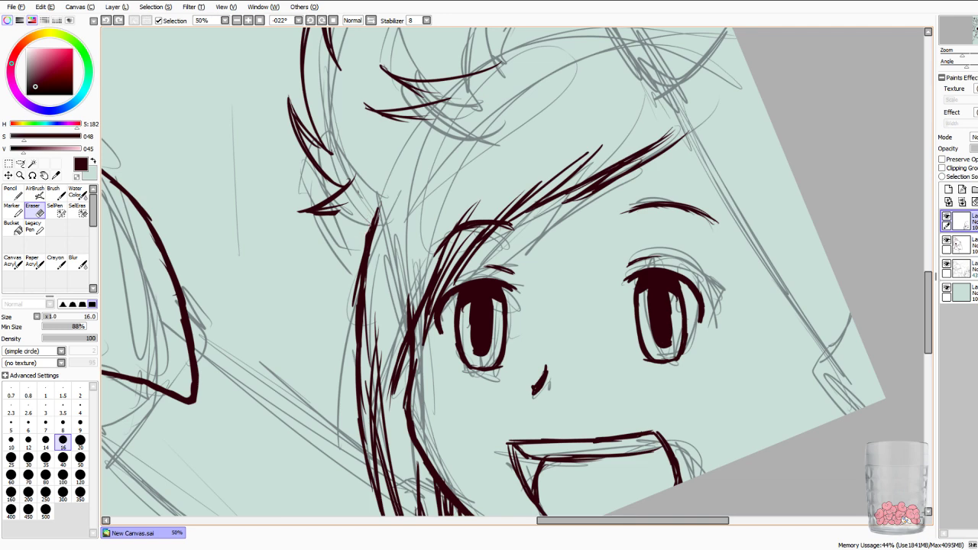
# Try inking a new row of short spiky tufts down the outer edge of the side lock's top.
pyautogui.press('n')
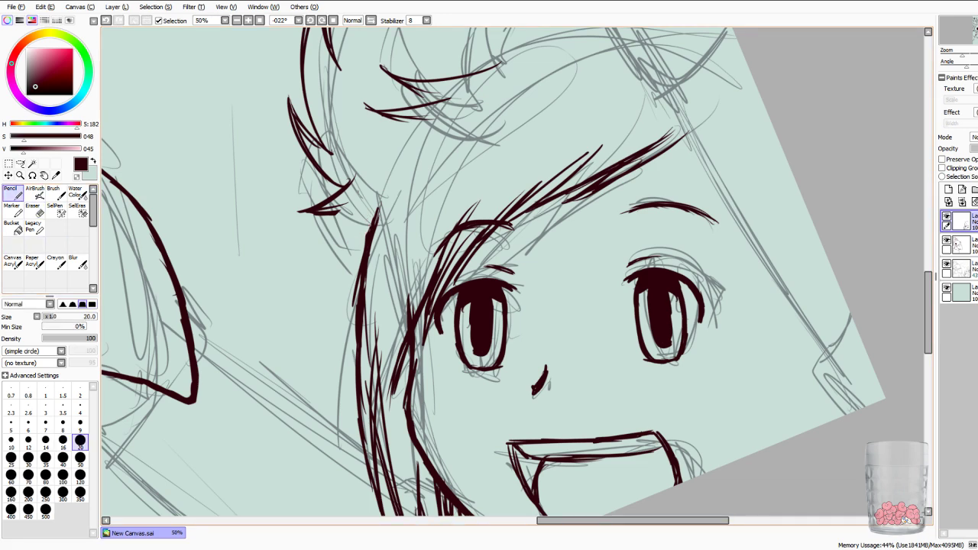
pyautogui.moveTo(348, 213)
pyautogui.mouseDown()
pyautogui.moveTo(329, 219)
pyautogui.moveTo(335, 232)
pyautogui.moveTo(304, 269)
pyautogui.moveTo(351, 256)
pyautogui.mouseUp()
pyautogui.moveTo(305, 267)
pyautogui.mouseDown()
pyautogui.moveTo(342, 259)
pyautogui.moveTo(352, 224)
pyautogui.moveTo(344, 299)
pyautogui.mouseUp()
pyautogui.moveTo(351, 259); pyautogui.dragTo(344, 285)
pyautogui.moveTo(340, 320)
pyautogui.mouseDown()
pyautogui.moveTo(356, 285)
pyautogui.moveTo(345, 280)
pyautogui.mouseUp()
pyautogui.moveTo(354, 252); pyautogui.dragTo(350, 274)
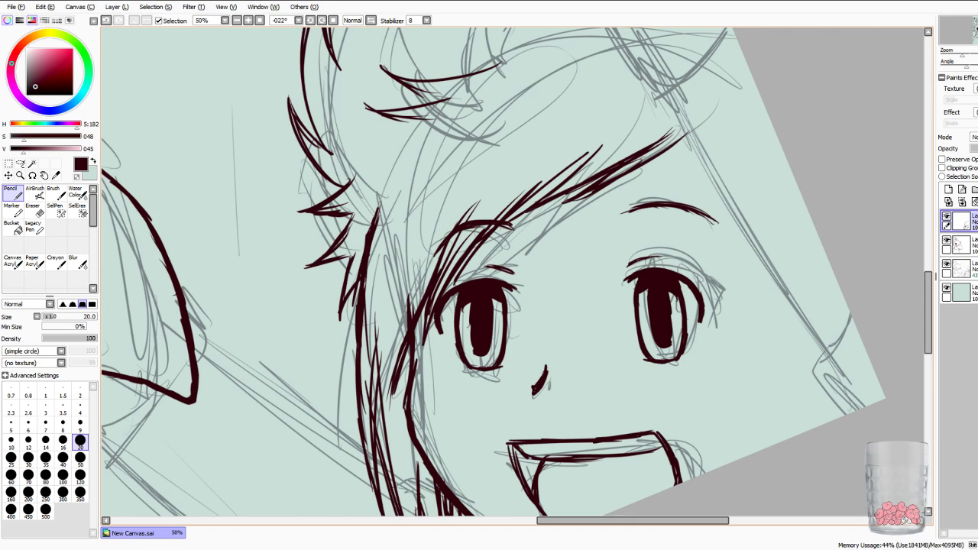
pyautogui.moveTo(340, 259); pyautogui.dragTo(359, 250)
pyautogui.moveTo(348, 256); pyautogui.dragTo(359, 252)
pyautogui.scroll(-4, 512, 275)
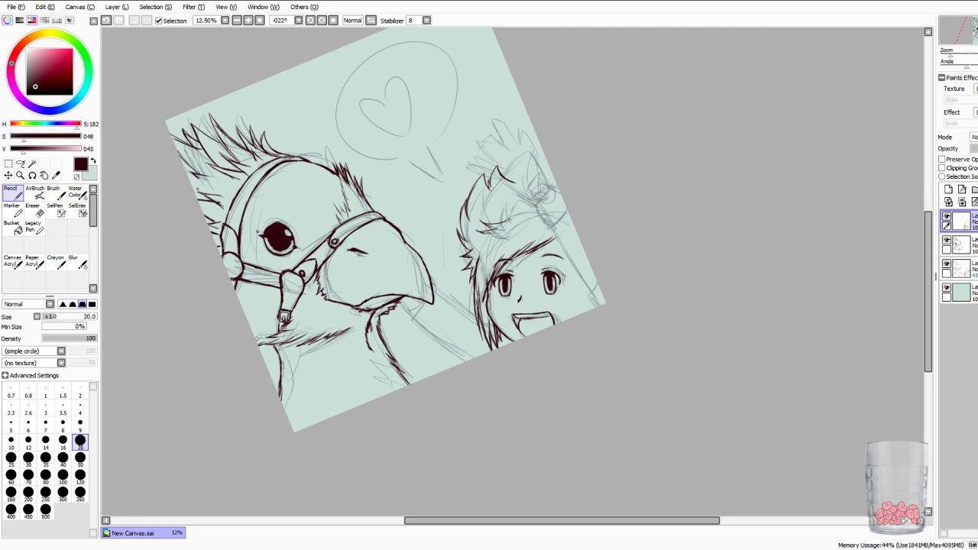
pyautogui.scroll(3, 511, 273)
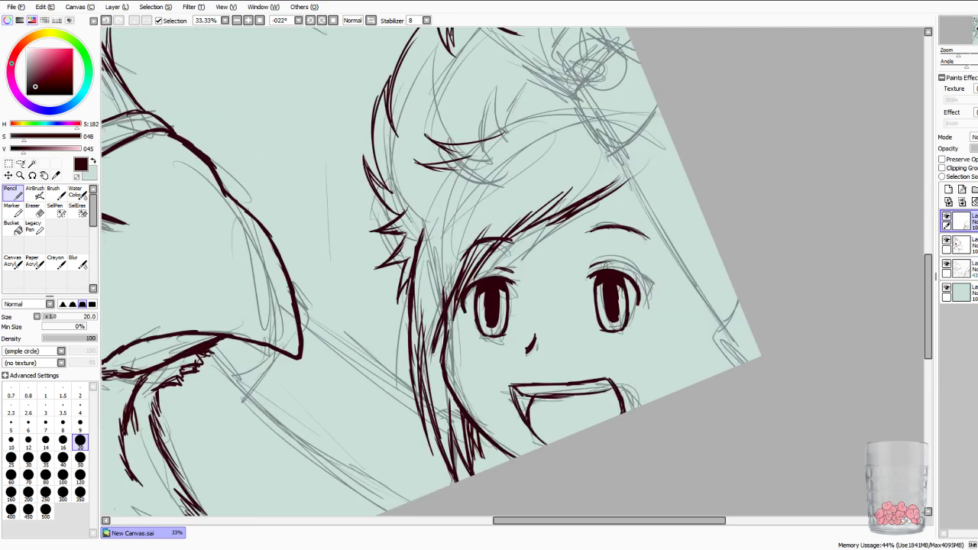
# Undo the short spiky tufts beside the side lock.
pyautogui.hotkey('ctrl', 'z')
pyautogui.hotkey('ctrl', 'z')
pyautogui.hotkey('ctrl', 'z')
pyautogui.hotkey('ctrl', 'z')
pyautogui.hotkey('ctrl', 'z')
pyautogui.hotkey('ctrl', 'z')
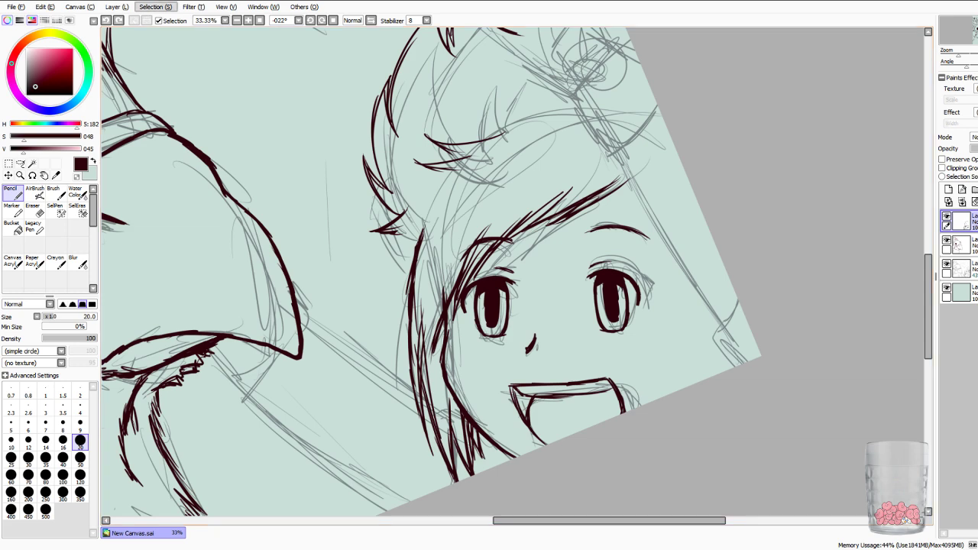
# Try inking longer tuft strands sweeping outward between the crown hair and the side lock.
pyautogui.hotkey('alt', 'Tab')
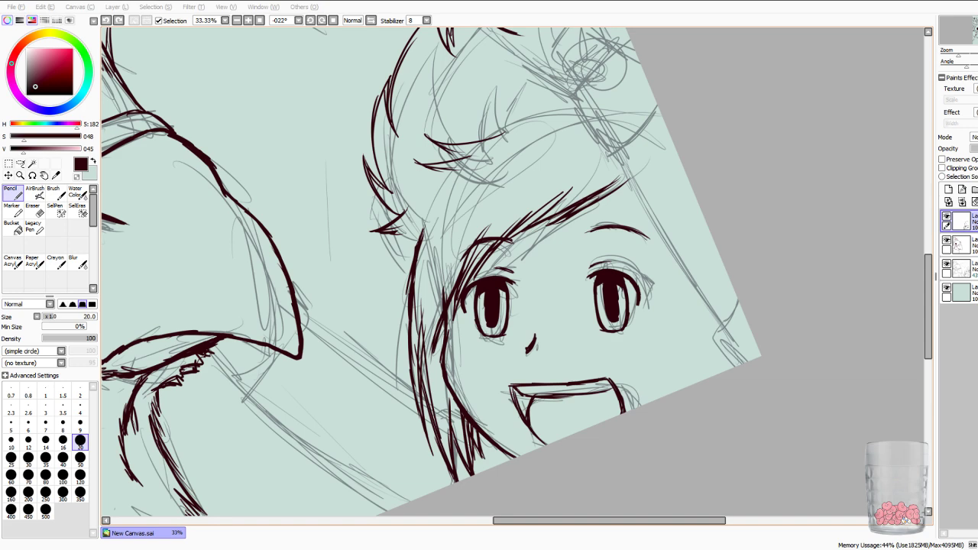
pyautogui.moveTo(407, 228); pyautogui.dragTo(359, 282)
pyautogui.moveTo(395, 270)
pyautogui.mouseDown()
pyautogui.moveTo(351, 286)
pyautogui.moveTo(359, 276)
pyautogui.mouseUp()
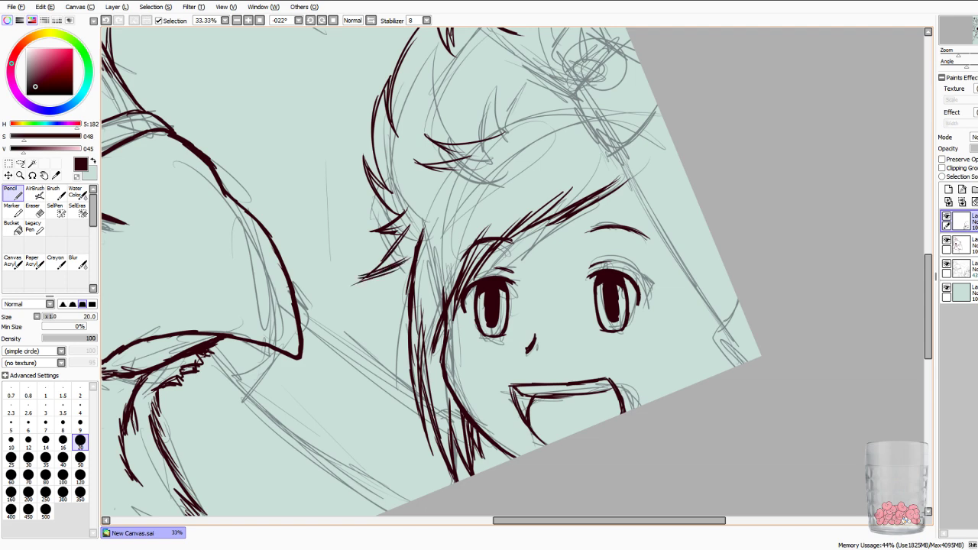
pyautogui.moveTo(412, 254); pyautogui.dragTo(391, 299)
# Undo the longer outward-sweeping tuft strands.
pyautogui.hotkey('ctrl', 'z')
pyautogui.hotkey('ctrl', 'z')
pyautogui.hotkey('ctrl', 'z')
pyautogui.hotkey('ctrl', 'z')
pyautogui.hotkey('ctrl', 'z')
pyautogui.hotkey('ctrl', 'z')
pyautogui.hotkey('ctrl', 'z')
pyautogui.hotkey('ctrl', 'z')
pyautogui.hotkey('ctrl', 'z')
pyautogui.hotkey('ctrl', 'z')
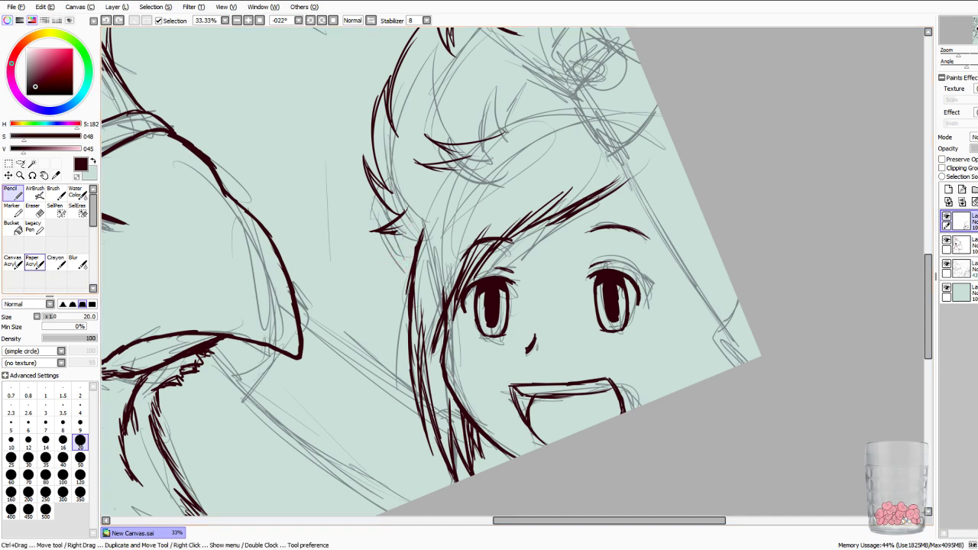
# Erase the lower strands of the crown hair's bottom tuft, leaving only its single curved stroke.
pyautogui.press('e')
pyautogui.moveTo(376, 234); pyautogui.dragTo(402, 227)
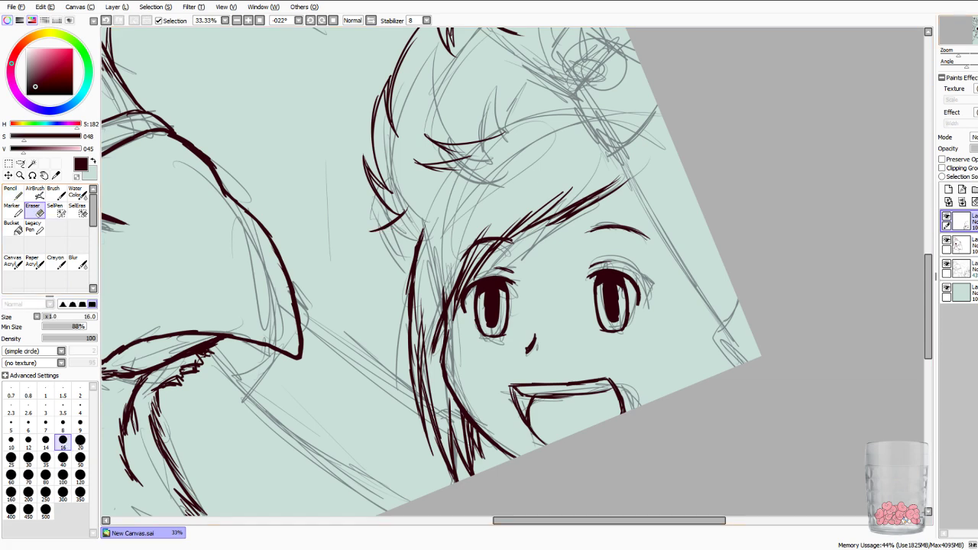
# Lasso the inked crown hair, move it slightly to the right toward the side lock and deselect it.
pyautogui.scroll(-1, 513, 272)
pyautogui.moveTo(513, 272); pyautogui.dragTo(513, 342)
pyautogui.press('a')
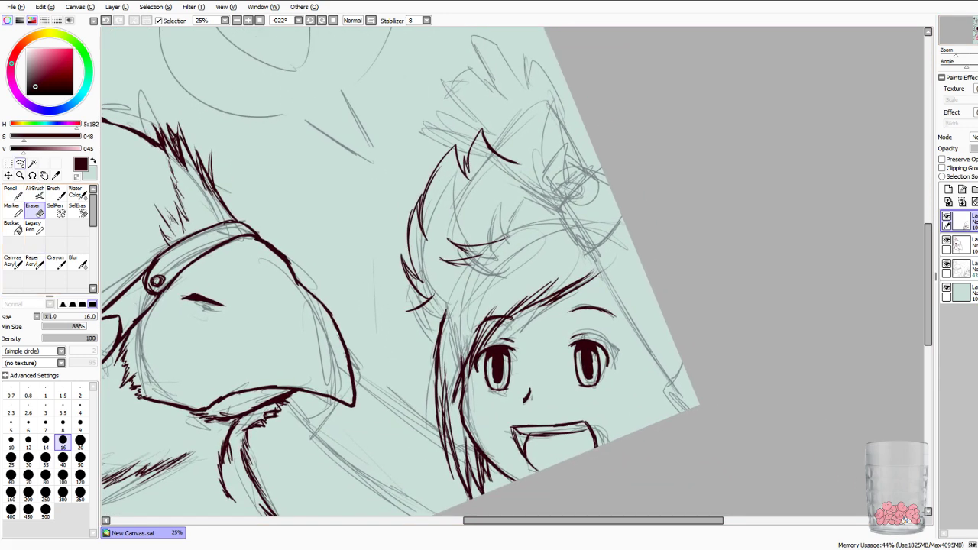
pyautogui.moveTo(411, 318)
pyautogui.mouseDown()
pyautogui.moveTo(500, 270)
pyautogui.moveTo(544, 163)
pyautogui.moveTo(428, 135)
pyautogui.moveTo(374, 280)
pyautogui.moveTo(416, 316)
pyautogui.mouseUp()
pyautogui.moveTo(459, 222); pyautogui.dragTo(470, 222)
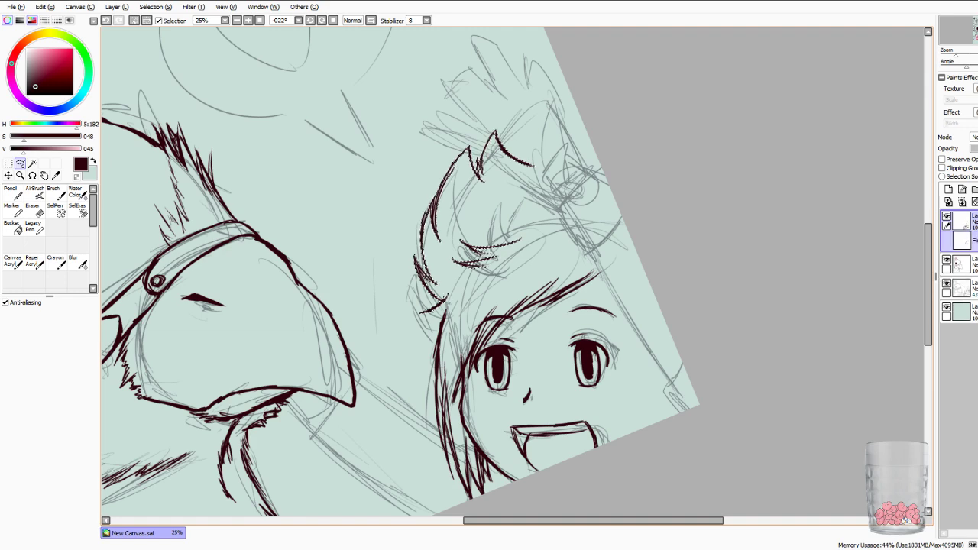
pyautogui.click(156, 7)
pyautogui.click(166, 19)
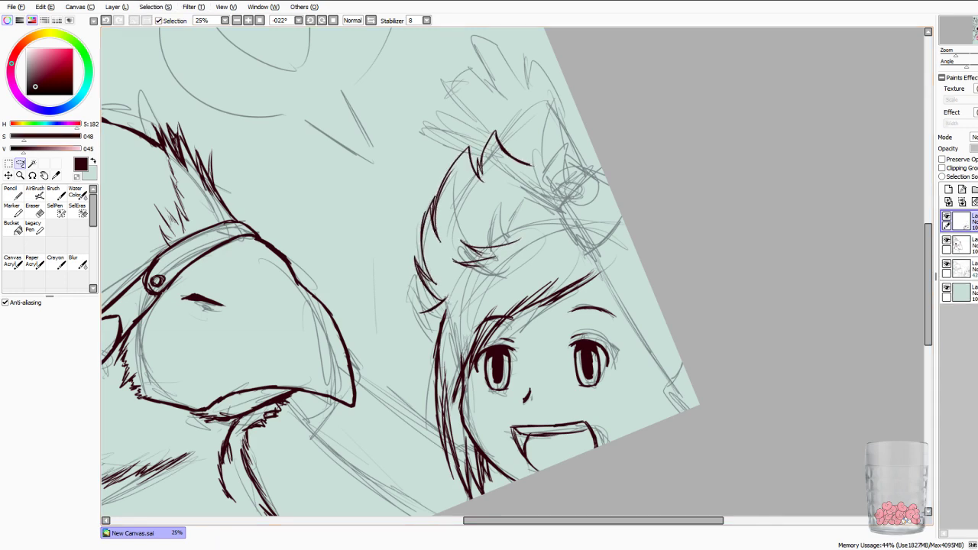
# Ink a short horizontal strand and a slanted tuft joining the crown hair to the side lock, undoing and redrawing the first attempts.
pyautogui.click(13, 193)
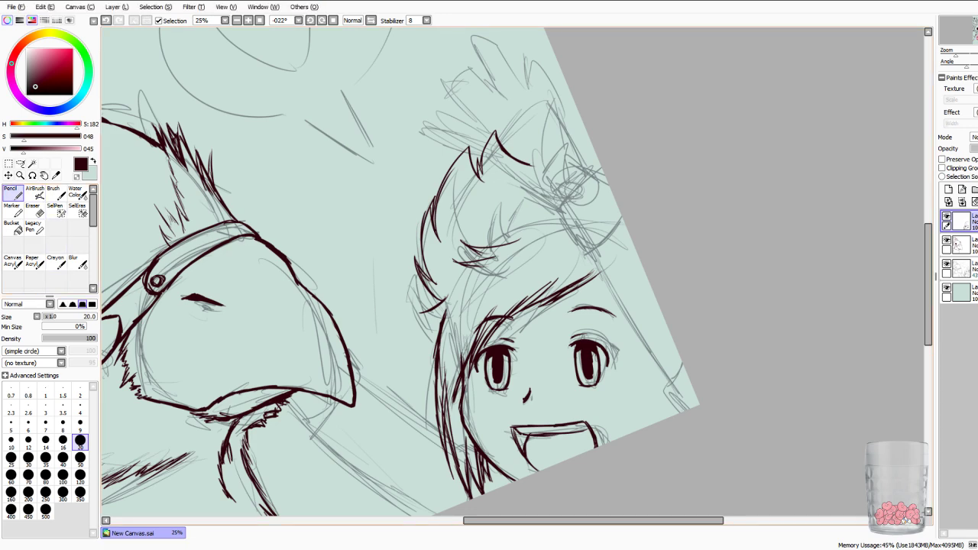
pyautogui.moveTo(439, 314); pyautogui.dragTo(423, 314)
pyautogui.moveTo(441, 320); pyautogui.dragTo(426, 332)
pyautogui.moveTo(440, 325); pyautogui.dragTo(425, 334)
pyautogui.hotkey('ctrl', 'z')
pyautogui.hotkey('ctrl', 'z')
pyautogui.hotkey('ctrl', 'z')
pyautogui.moveTo(444, 312)
pyautogui.mouseDown()
pyautogui.moveTo(431, 314)
pyautogui.moveTo(423, 342)
pyautogui.moveTo(440, 324)
pyautogui.moveTo(433, 331)
pyautogui.mouseUp()
# Erase the excess ink inside the slanted tuft beside the side lock with the eraser at size 10.
pyautogui.scroll(3, 510, 287)
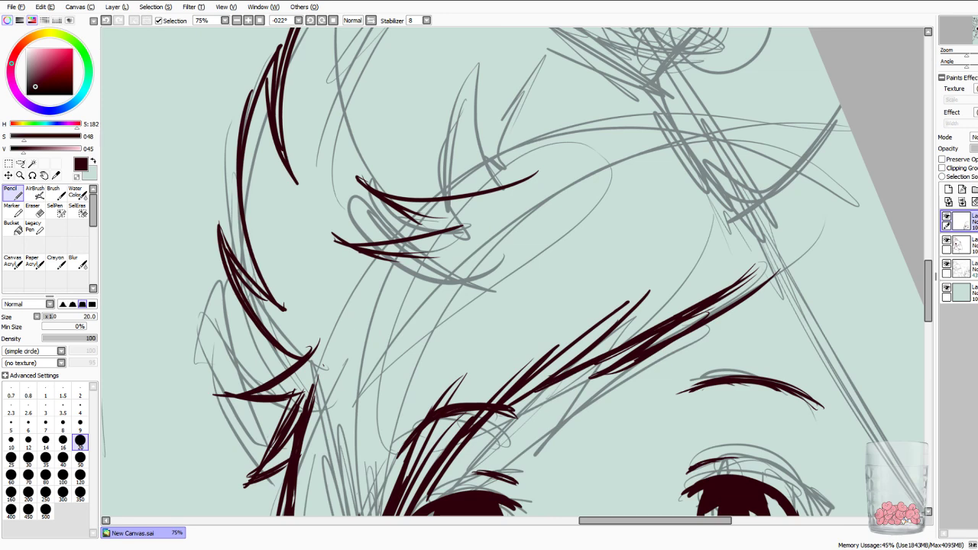
pyautogui.moveTo(489, 383); pyautogui.dragTo(598, 128)
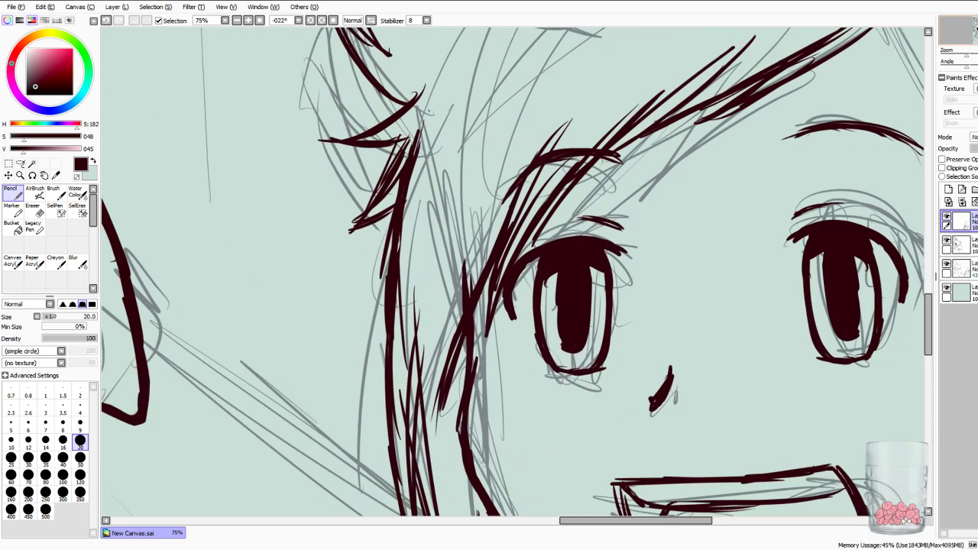
pyautogui.click(34, 208)
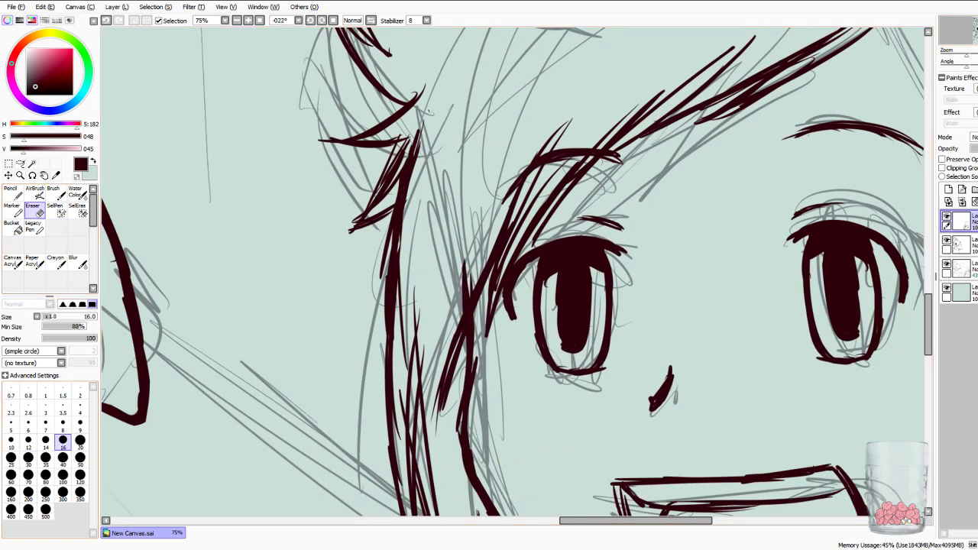
pyautogui.click(11, 441)
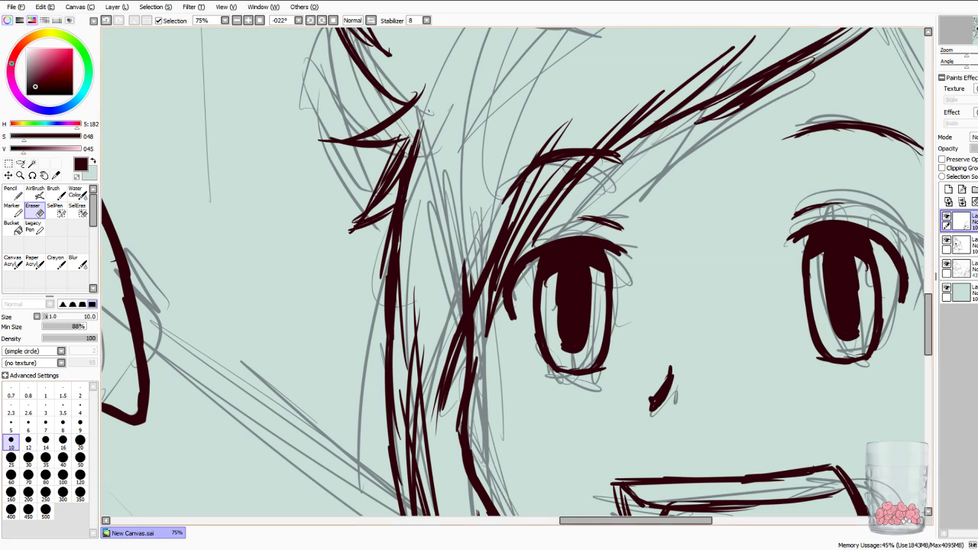
pyautogui.moveTo(408, 138); pyautogui.dragTo(380, 197)
pyautogui.moveTo(398, 156); pyautogui.dragTo(372, 207)
pyautogui.moveTo(405, 137); pyautogui.dragTo(397, 157)
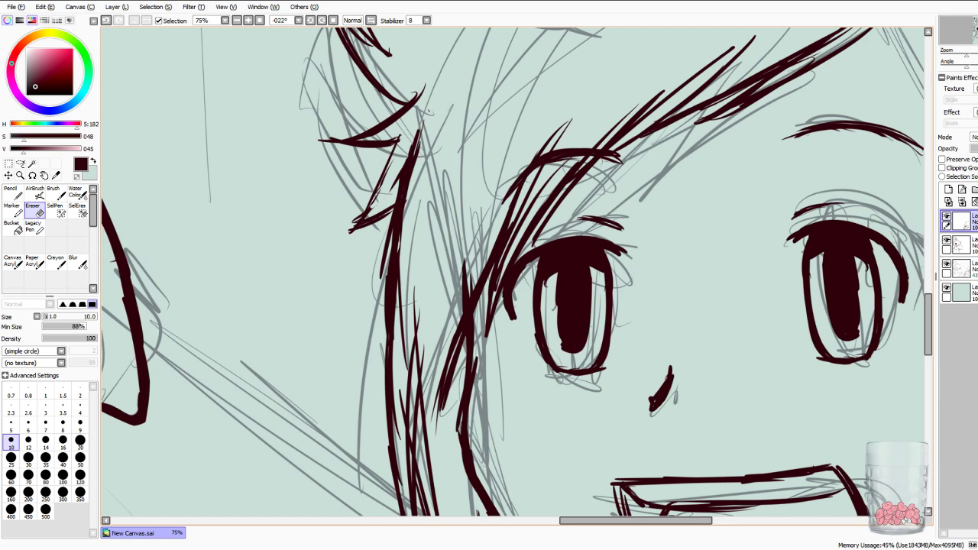
# Re-ink the outer edge of the slanted tuft with two thicker pencil strokes.
pyautogui.click(12, 192)
pyautogui.moveTo(366, 219); pyautogui.dragTo(390, 145)
pyautogui.moveTo(363, 213); pyautogui.dragTo(387, 153)
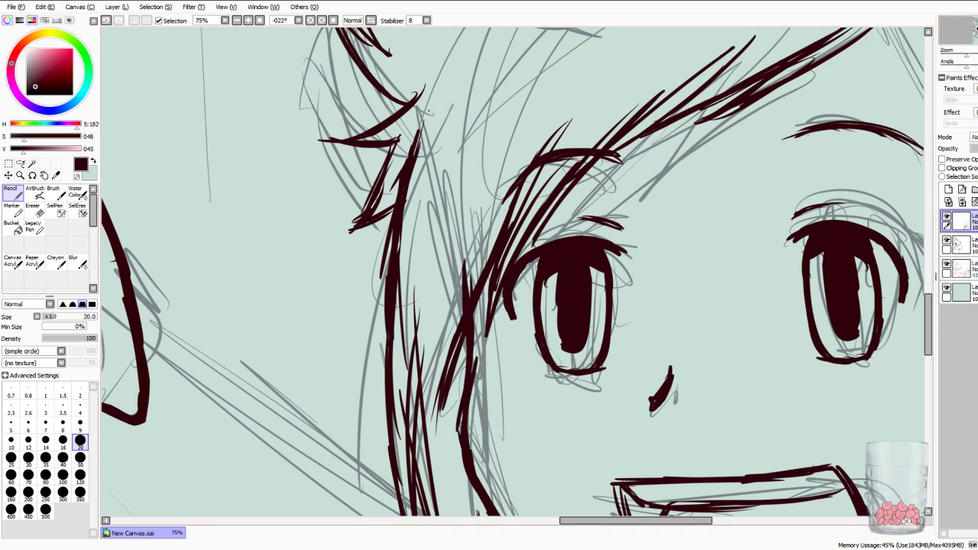
pyautogui.scroll(-3, 513, 272)
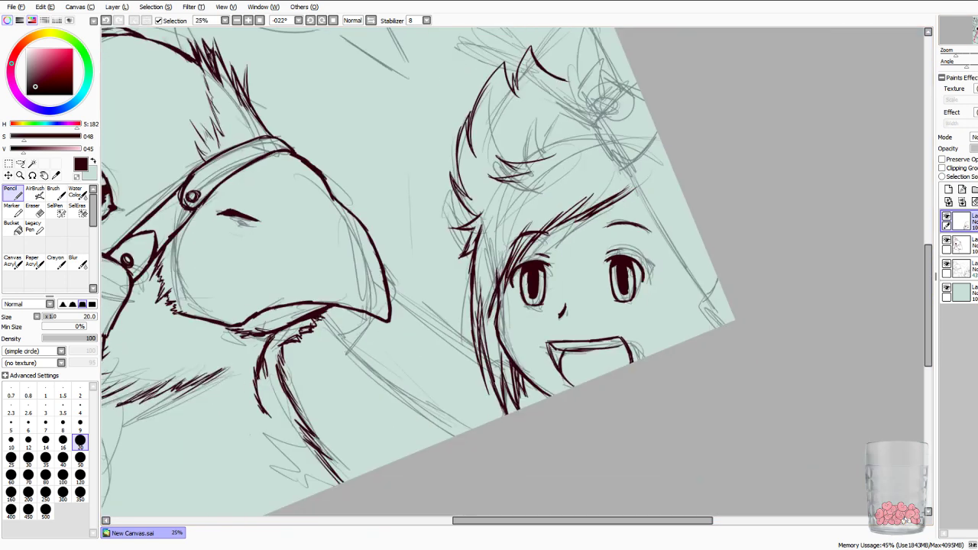
# Set the Eraser's brush size to 40 and return to the size 20 Pencil.
pyautogui.press('e')
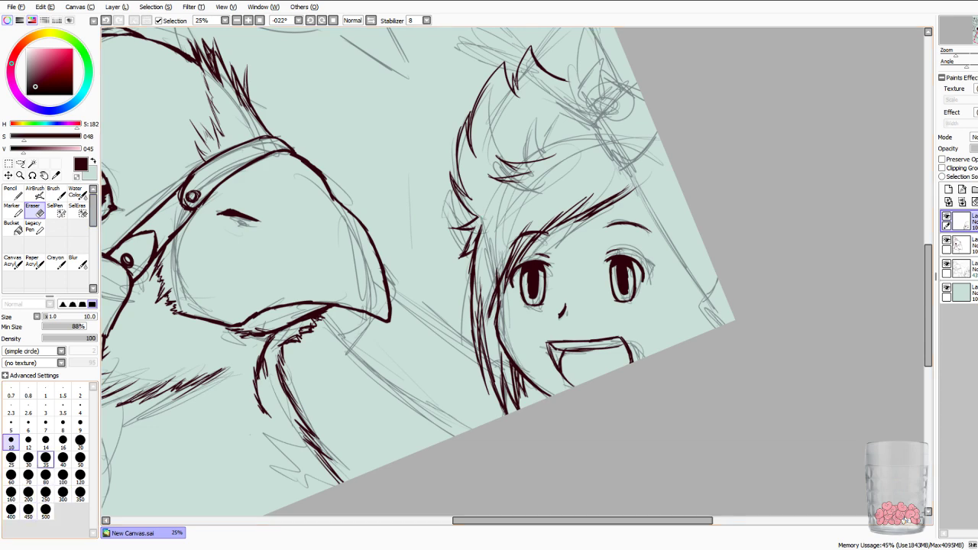
pyautogui.click(63, 458)
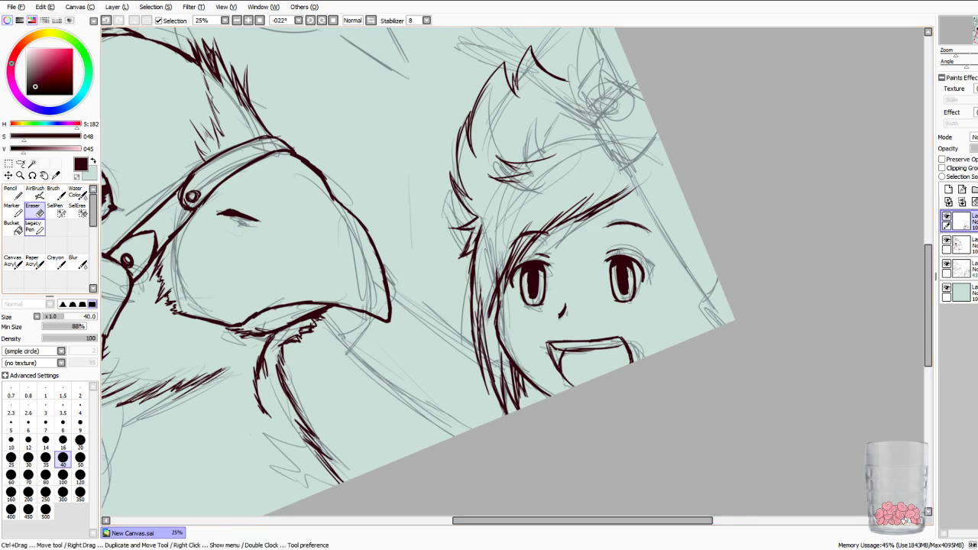
pyautogui.click(12, 192)
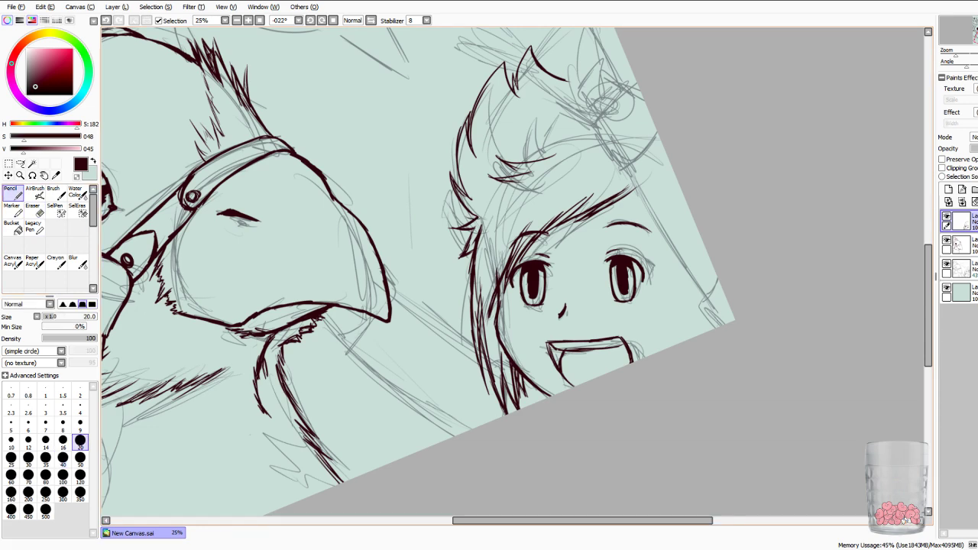
# Add a new layer and place it directly below the top line-art layer.
pyautogui.moveTo(477, 213)
pyautogui.mouseDown()
pyautogui.moveTo(463, 217)
pyautogui.moveTo(475, 218)
pyautogui.moveTo(391, 326)
pyautogui.moveTo(337, 263)
pyautogui.moveTo(356, 242)
pyautogui.moveTo(433, 291)
pyautogui.moveTo(524, 436)
pyautogui.moveTo(551, 253)
pyautogui.moveTo(577, 280)
pyautogui.moveTo(603, 279)
pyautogui.moveTo(576, 422)
pyautogui.mouseUp()
pyautogui.press('End')
pyautogui.press('End')
pyautogui.moveTo(576, 263)
pyautogui.mouseDown()
pyautogui.moveTo(509, 518)
pyautogui.moveTo(483, 55)
pyautogui.moveTo(472, 30)
pyautogui.moveTo(368, 160)
pyautogui.mouseUp()
pyautogui.moveTo(368, 241); pyautogui.dragTo(525, 241)
pyautogui.click(948, 190)
pyautogui.moveTo(963, 222); pyautogui.dragTo(963, 252)
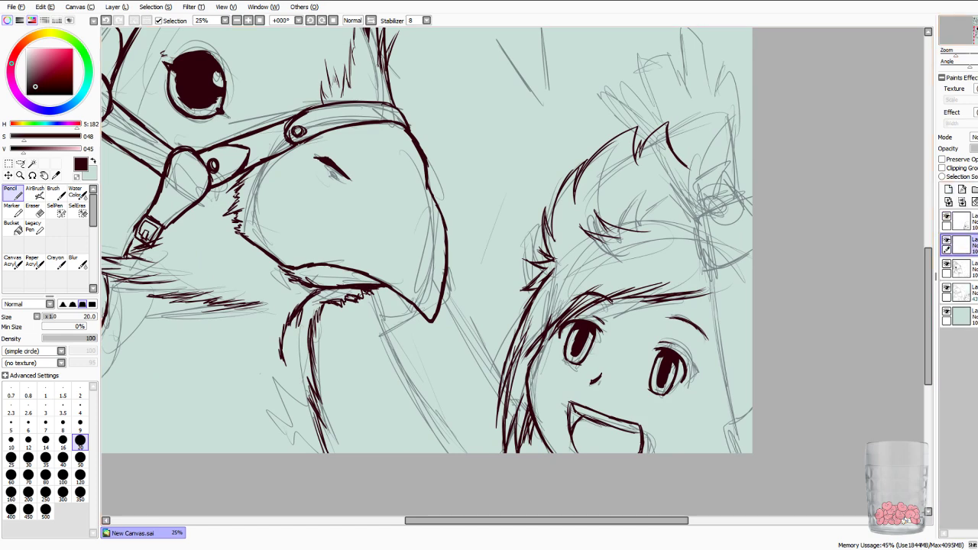
# Ink the banded sleeve cuff under the bird's beak and the small pointed piece on the beak's far side.
pyautogui.moveTo(693, 325); pyautogui.dragTo(447, 311)
pyautogui.moveTo(305, 306)
pyautogui.mouseDown()
pyautogui.moveTo(720, 265)
pyautogui.moveTo(669, 215)
pyautogui.moveTo(617, 215)
pyautogui.mouseUp()
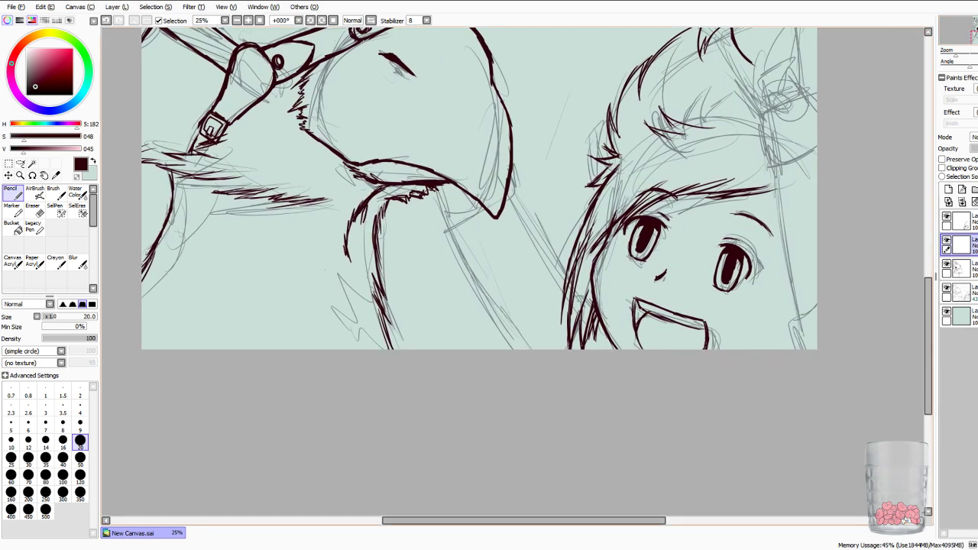
pyautogui.press('pageup')
pyautogui.press('pageup')
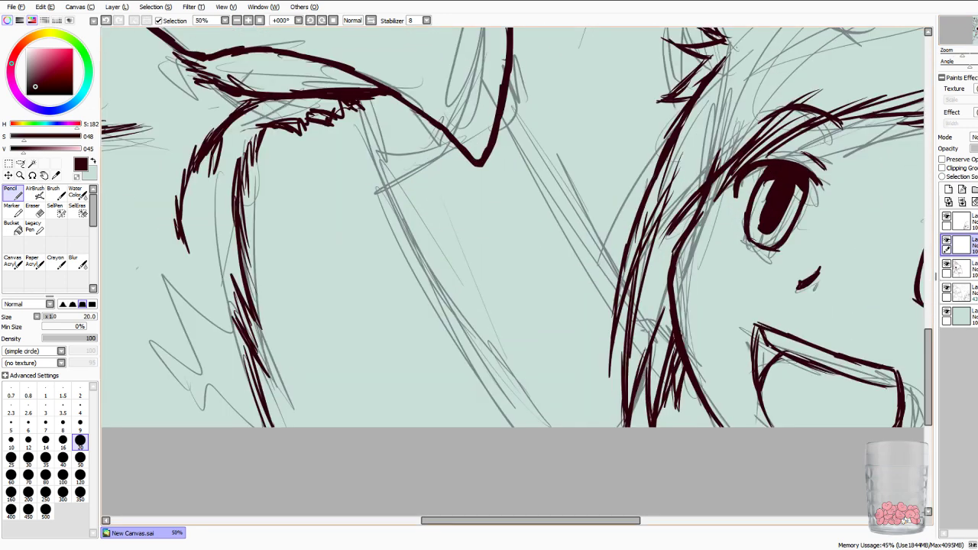
pyautogui.moveTo(346, 106); pyautogui.dragTo(358, 139)
pyautogui.moveTo(350, 112)
pyautogui.mouseDown()
pyautogui.moveTo(376, 168)
pyautogui.moveTo(420, 166)
pyautogui.moveTo(459, 149)
pyautogui.mouseUp()
pyautogui.moveTo(514, 109)
pyautogui.mouseDown()
pyautogui.moveTo(501, 125)
pyautogui.moveTo(508, 121)
pyautogui.mouseUp()
pyautogui.moveTo(510, 82)
pyautogui.mouseDown()
pyautogui.moveTo(521, 116)
pyautogui.moveTo(499, 132)
pyautogui.mouseUp()
pyautogui.moveTo(342, 105); pyautogui.dragTo(354, 132)
pyautogui.moveTo(373, 168); pyautogui.dragTo(390, 171)
pyautogui.moveTo(361, 135); pyautogui.dragTo(430, 122)
pyautogui.moveTo(362, 105); pyautogui.dragTo(399, 100)
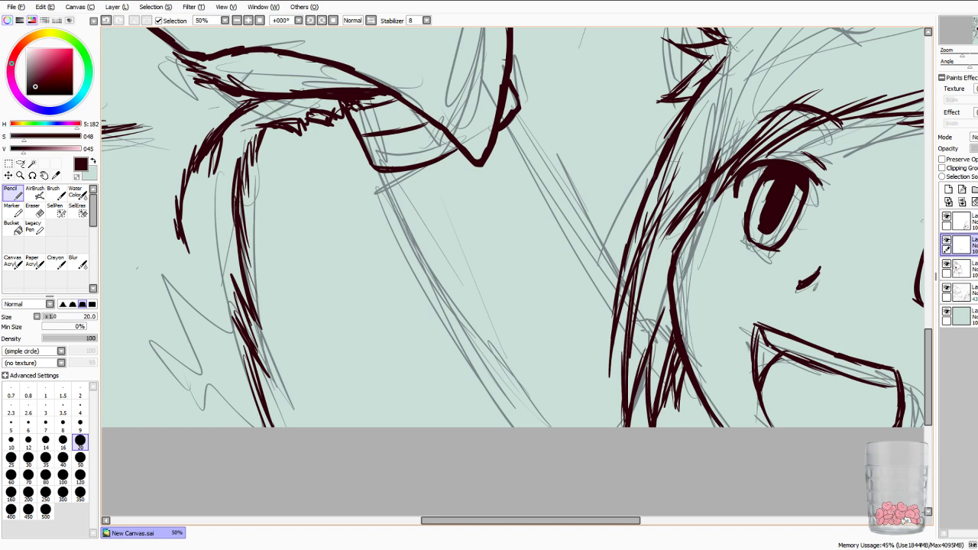
pyautogui.hscroll(5, 513, 276)
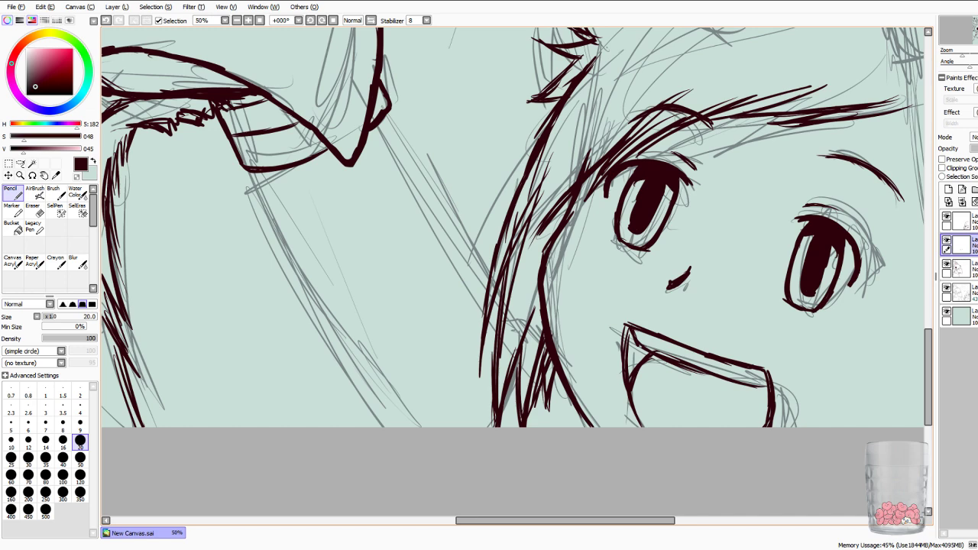
pyautogui.moveTo(250, 170)
pyautogui.mouseDown()
pyautogui.moveTo(260, 208)
pyautogui.moveTo(324, 321)
pyautogui.mouseUp()
pyautogui.hotkey('ctrl', 'z')
pyautogui.hotkey('ctrl', 'z')
pyautogui.hotkey('ctrl', 'z')
pyautogui.press('Delete')
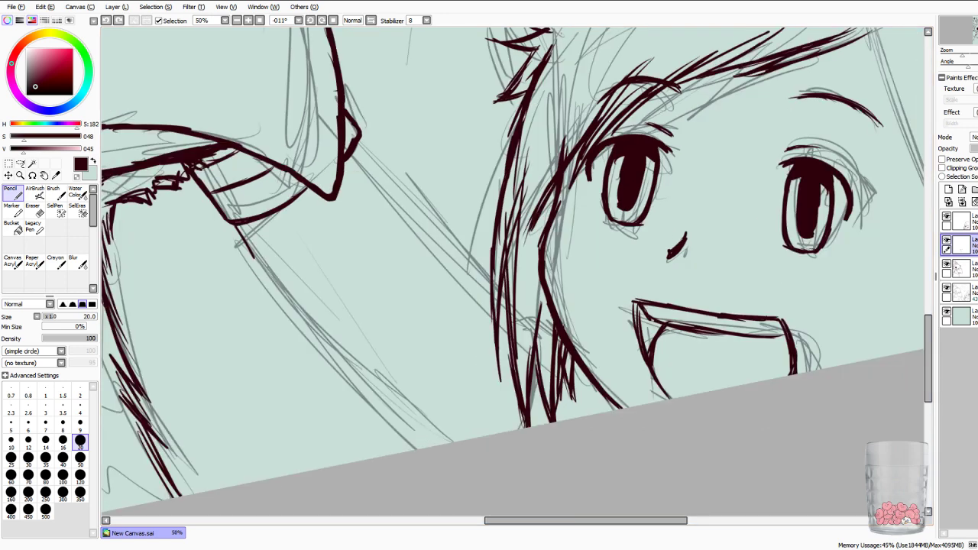
pyautogui.hotkey('ctrl', 'z')
# Ink the arm's lower edge from the cuff under the beak down to the canvas's bottom edge.
pyautogui.moveTo(238, 226); pyautogui.dragTo(329, 335)
pyautogui.moveTo(260, 255); pyautogui.dragTo(350, 356)
pyautogui.moveTo(305, 305); pyautogui.dragTo(436, 445)
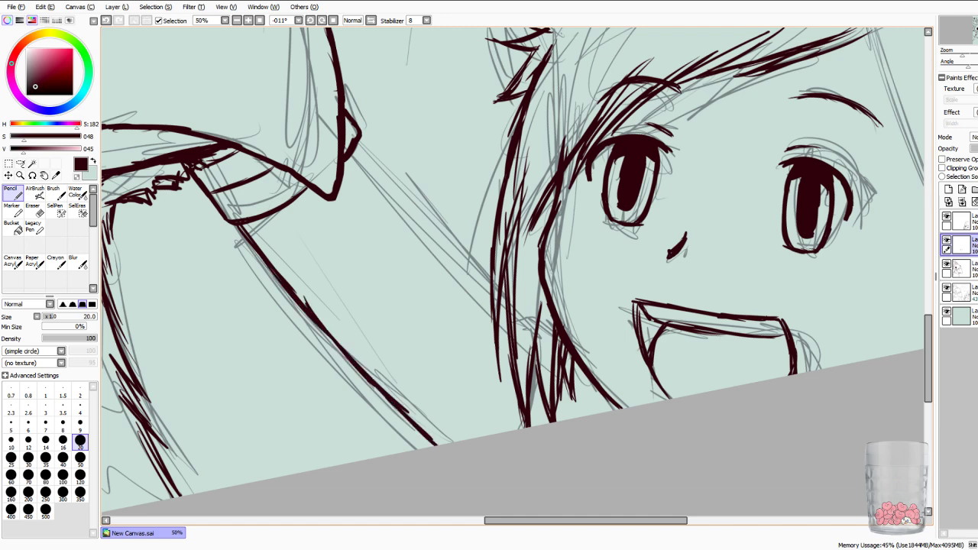
pyautogui.moveTo(239, 225); pyautogui.dragTo(253, 244)
# Ink the arm's upper edge from the pointed piece beside the beak to the girl's hair.
pyautogui.moveTo(517, 398)
pyautogui.mouseDown()
pyautogui.moveTo(498, 433)
pyautogui.moveTo(512, 405)
pyautogui.moveTo(503, 432)
pyautogui.moveTo(506, 418)
pyautogui.mouseUp()
pyautogui.moveTo(361, 135); pyautogui.dragTo(400, 180)
pyautogui.moveTo(361, 134); pyautogui.dragTo(452, 228)
pyautogui.moveTo(388, 164); pyautogui.dragTo(479, 260)
pyautogui.moveTo(425, 199); pyautogui.dragTo(489, 271)
pyautogui.moveTo(449, 233); pyautogui.dragTo(488, 272)
pyautogui.moveTo(473, 254); pyautogui.dragTo(490, 274)
pyautogui.moveTo(447, 225); pyautogui.dragTo(475, 253)
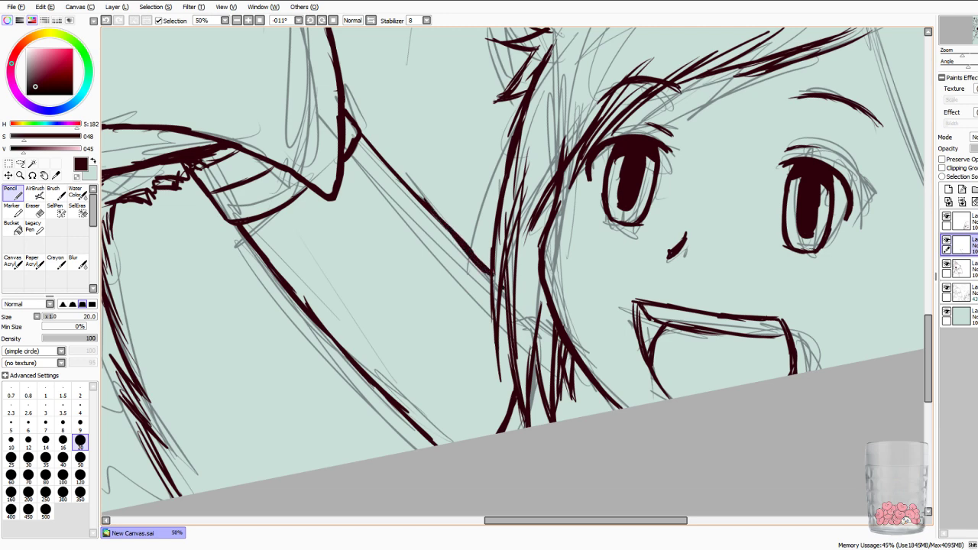
# Erase the stray stroke beside the girl's hair ends at the canvas's lower edge and ink a short strand among the ends.
pyautogui.press('pagedown')
pyautogui.press('pagedown')
pyautogui.press('pagedown')
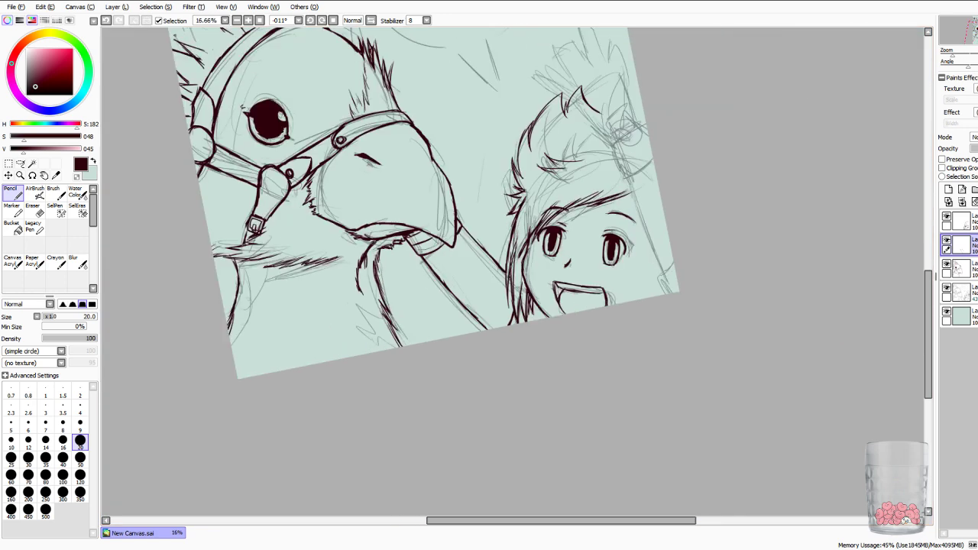
pyautogui.scroll(2, 512, 271)
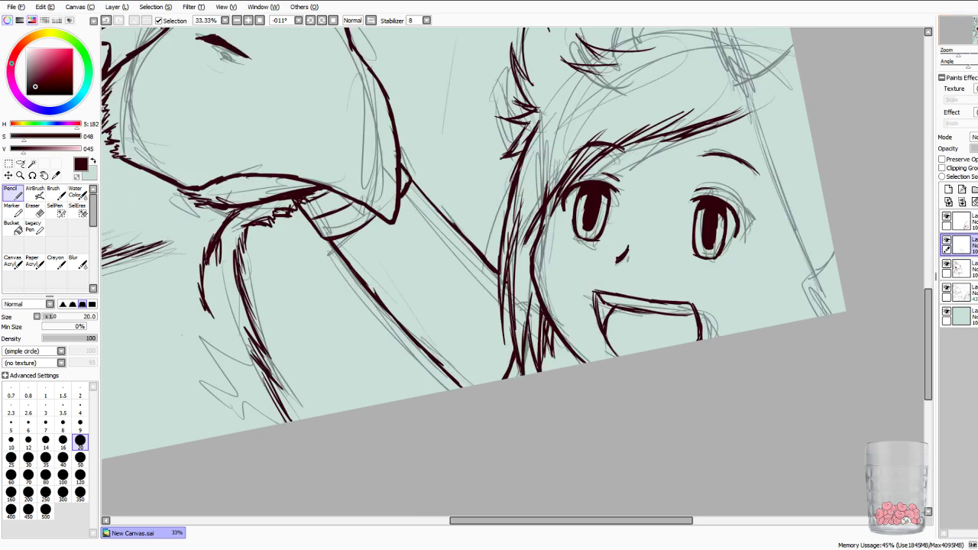
pyautogui.moveTo(561, 341)
pyautogui.mouseDown()
pyautogui.moveTo(565, 367)
pyautogui.moveTo(578, 363)
pyautogui.mouseUp()
pyautogui.moveTo(581, 283); pyautogui.dragTo(378, 324)
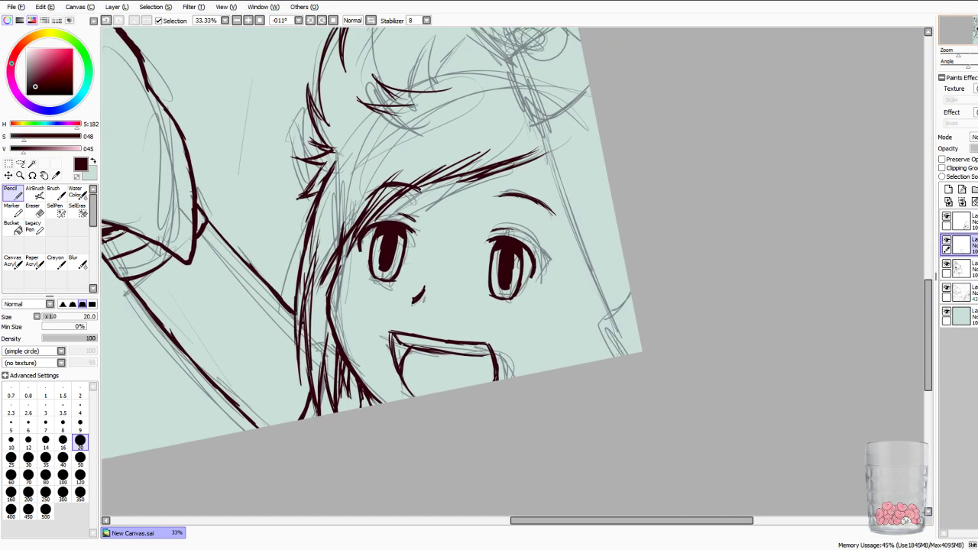
pyautogui.moveTo(378, 277)
pyautogui.mouseDown()
pyautogui.moveTo(464, 115)
pyautogui.moveTo(546, 73)
pyautogui.mouseUp()
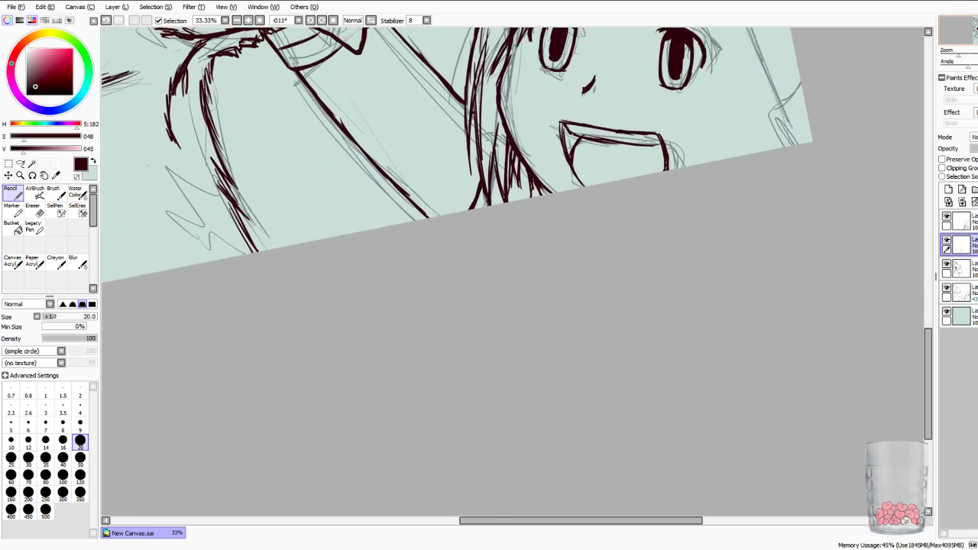
pyautogui.press('e')
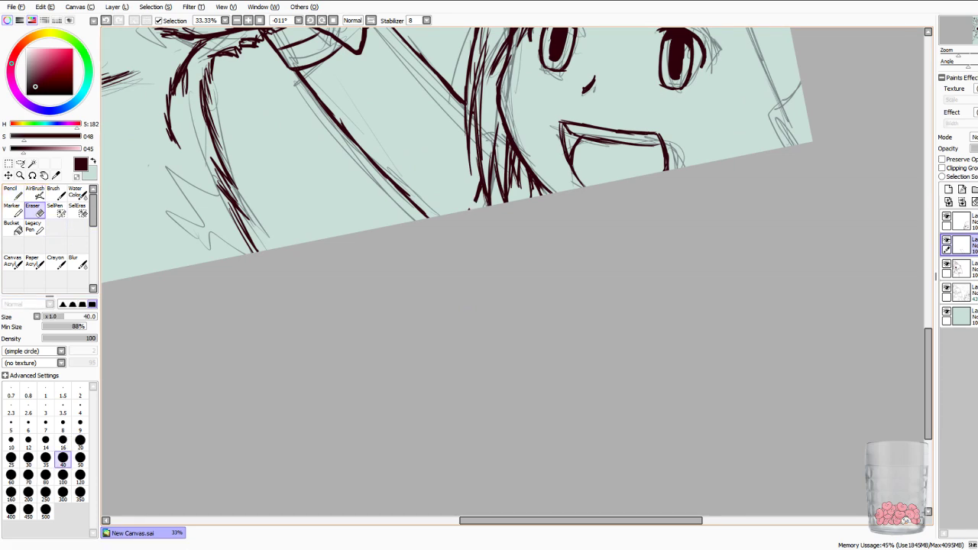
pyautogui.moveTo(476, 202); pyautogui.dragTo(481, 183)
pyautogui.press('n')
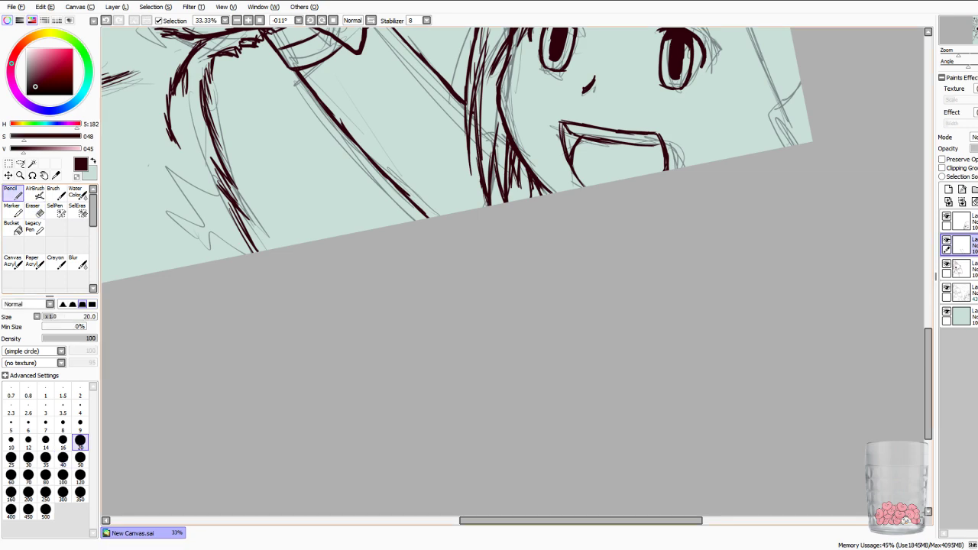
pyautogui.moveTo(516, 176); pyautogui.dragTo(508, 202)
# Ink the cuff of the raised arm beside the girl's head, with its slanted top line and short side edges.
pyautogui.moveTo(512, 189); pyautogui.dragTo(329, 357)
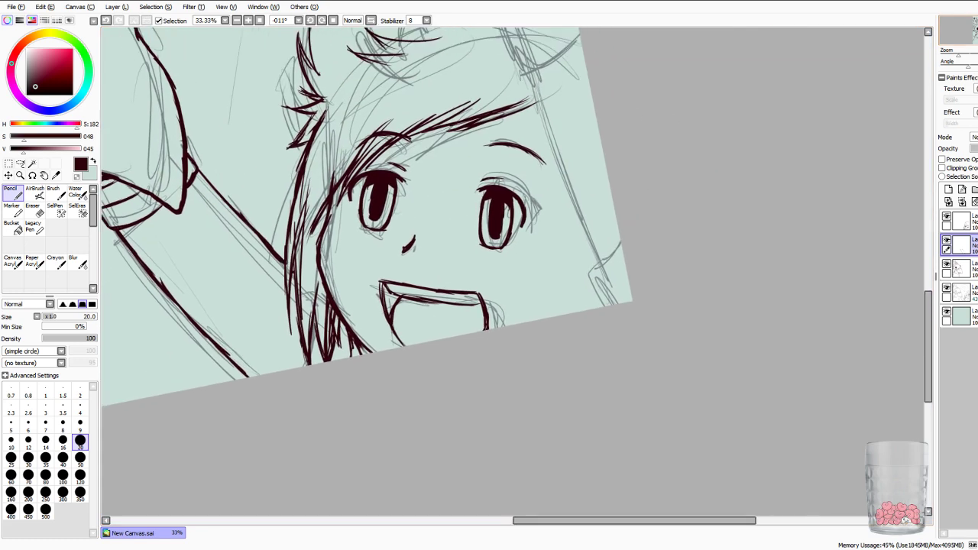
pyautogui.moveTo(459, 191); pyautogui.dragTo(486, 327)
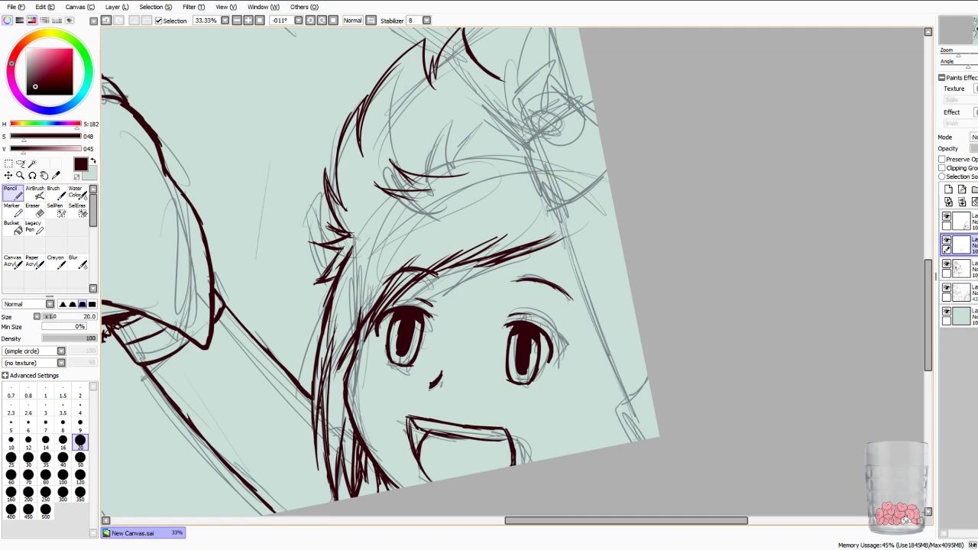
pyautogui.moveTo(459, 229)
pyautogui.mouseDown()
pyautogui.moveTo(455, 213)
pyautogui.moveTo(452, 458)
pyautogui.moveTo(530, 409)
pyautogui.moveTo(545, 388)
pyautogui.mouseUp()
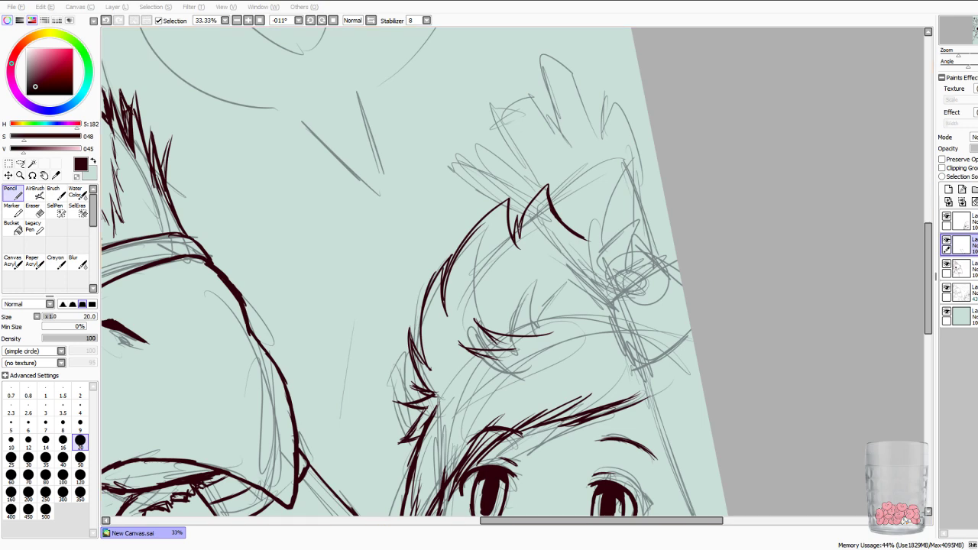
pyautogui.moveTo(512, 275); pyautogui.dragTo(467, 222)
pyautogui.moveTo(512, 275)
pyautogui.mouseDown()
pyautogui.moveTo(341, 301)
pyautogui.moveTo(338, 284)
pyautogui.mouseUp()
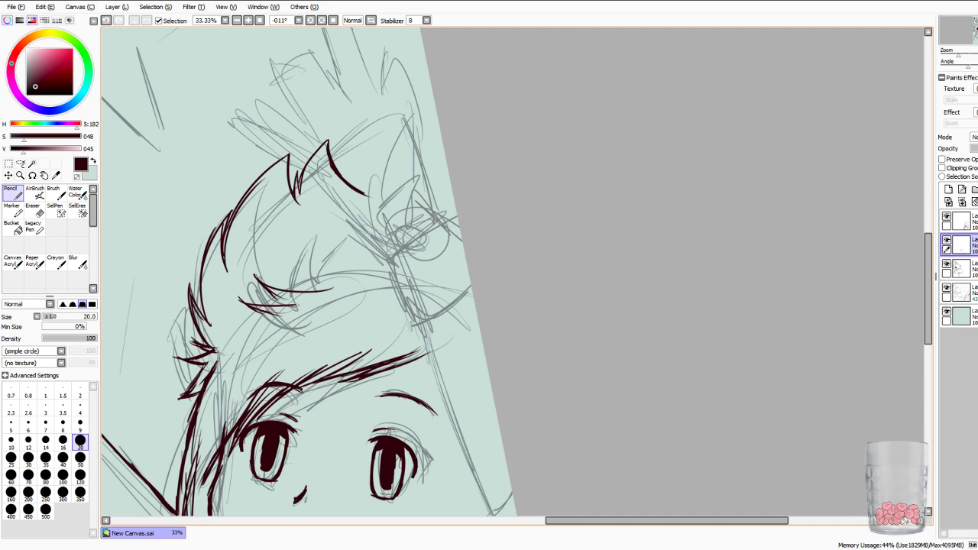
pyautogui.moveTo(367, 234)
pyautogui.mouseDown()
pyautogui.moveTo(384, 260)
pyautogui.moveTo(412, 243)
pyautogui.mouseUp()
pyautogui.moveTo(384, 264); pyautogui.dragTo(444, 223)
pyautogui.moveTo(391, 256); pyautogui.dragTo(449, 222)
pyautogui.moveTo(385, 258)
pyautogui.mouseDown()
pyautogui.moveTo(408, 240)
pyautogui.moveTo(382, 270)
pyautogui.moveTo(405, 321)
pyautogui.mouseUp()
pyautogui.moveTo(448, 220); pyautogui.dragTo(462, 243)
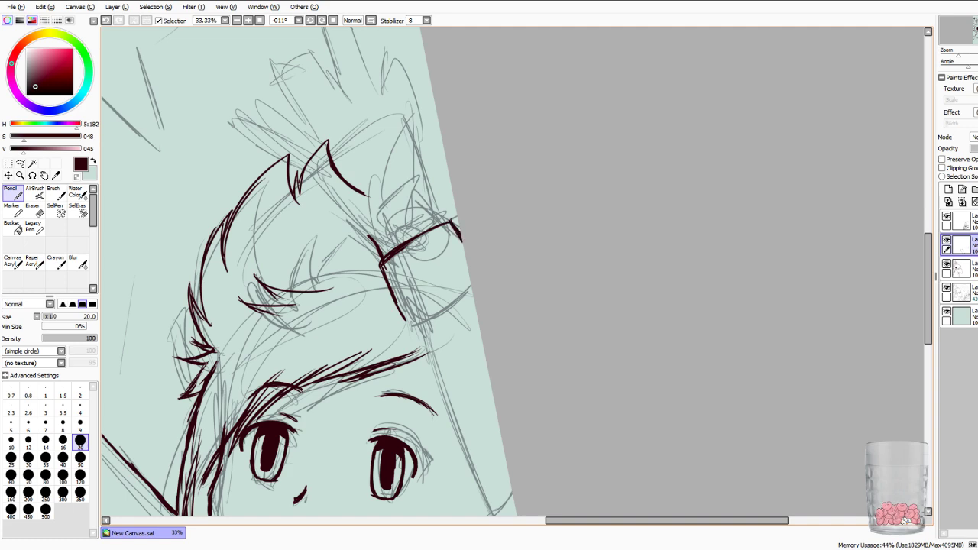
pyautogui.moveTo(437, 208)
pyautogui.mouseDown()
pyautogui.moveTo(444, 219)
pyautogui.moveTo(438, 189)
pyautogui.mouseUp()
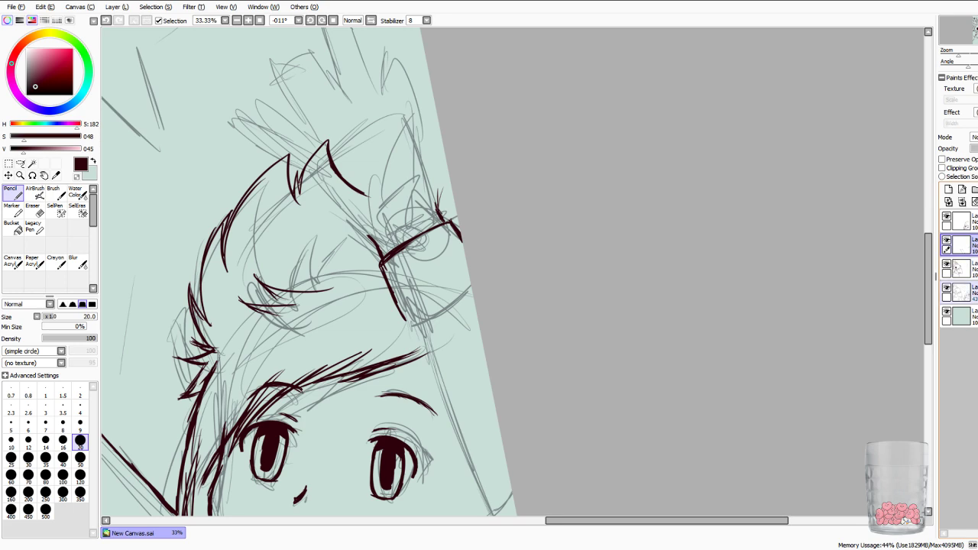
# Add a new layer directly above the rough sketch layer.
pyautogui.click(965, 292)
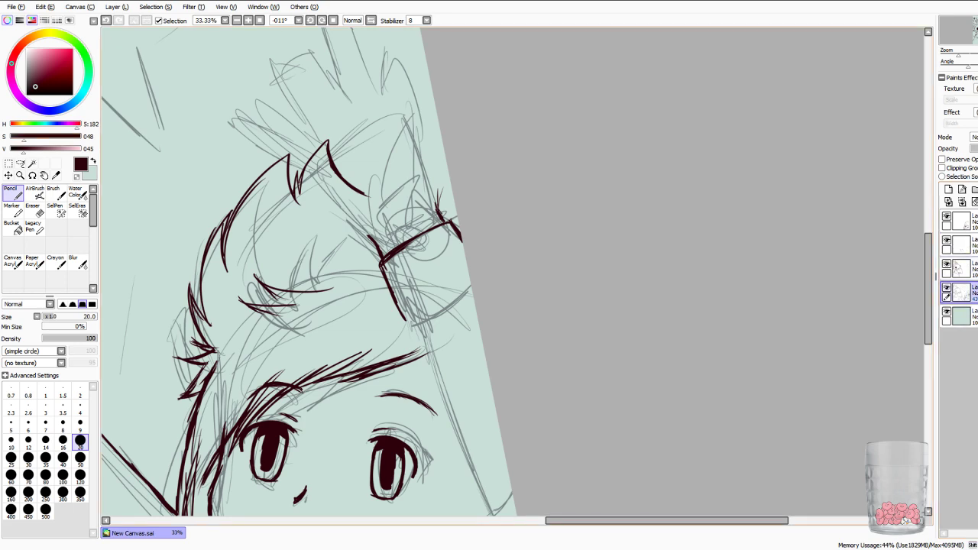
pyautogui.click(949, 189)
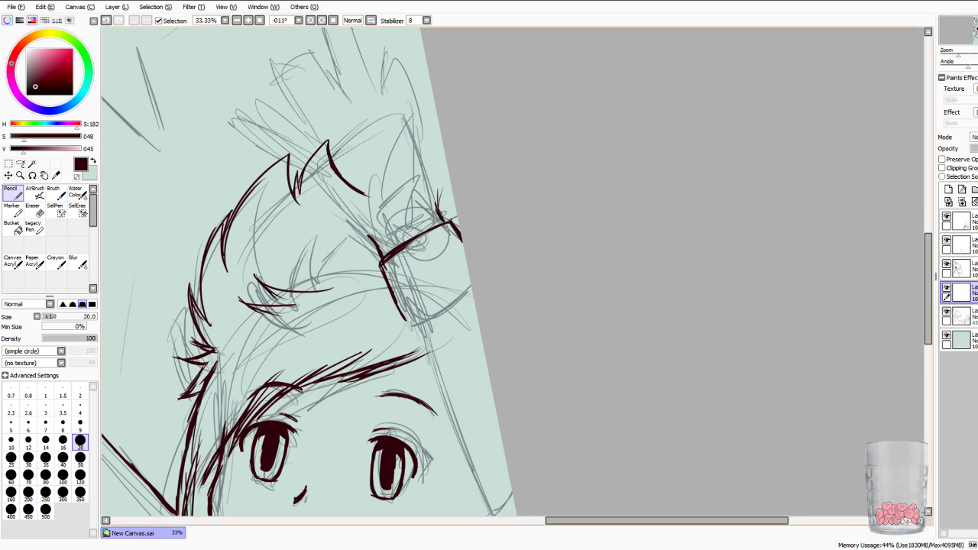
# Try to ink the raised hand's palm edges and first finger above the cuff, following the rough sketch.
pyautogui.moveTo(330, 157); pyautogui.dragTo(353, 143)
pyautogui.moveTo(315, 176); pyautogui.dragTo(367, 235)
pyautogui.moveTo(319, 170); pyautogui.dragTo(355, 220)
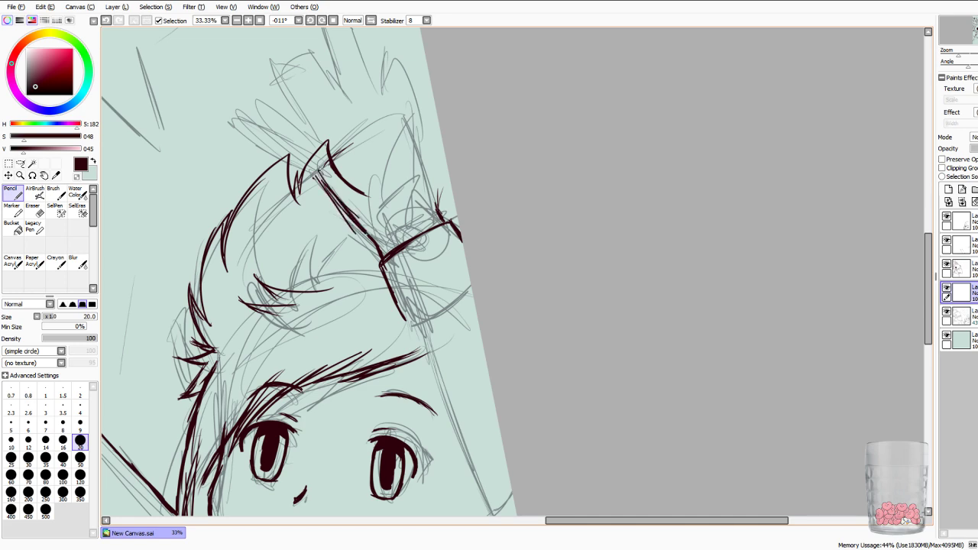
pyautogui.moveTo(315, 172); pyautogui.dragTo(360, 229)
pyautogui.moveTo(409, 122); pyautogui.dragTo(413, 136)
pyautogui.moveTo(410, 129)
pyautogui.mouseDown()
pyautogui.moveTo(422, 159)
pyautogui.moveTo(413, 135)
pyautogui.mouseUp()
pyautogui.moveTo(401, 114); pyautogui.dragTo(407, 127)
pyautogui.moveTo(287, 142); pyautogui.dragTo(305, 162)
pyautogui.moveTo(283, 98)
pyautogui.mouseDown()
pyautogui.moveTo(298, 156)
pyautogui.moveTo(315, 175)
pyautogui.mouseUp()
pyautogui.moveTo(284, 116)
pyautogui.mouseDown()
pyautogui.moveTo(311, 166)
pyautogui.moveTo(289, 123)
pyautogui.moveTo(294, 131)
pyautogui.mouseUp()
pyautogui.moveTo(285, 90); pyautogui.dragTo(316, 142)
pyautogui.moveTo(277, 81); pyautogui.dragTo(322, 144)
pyautogui.moveTo(283, 84)
pyautogui.mouseDown()
pyautogui.moveTo(304, 121)
pyautogui.moveTo(276, 62)
pyautogui.moveTo(298, 70)
pyautogui.moveTo(277, 55)
pyautogui.moveTo(312, 92)
pyautogui.mouseUp()
pyautogui.moveTo(288, 61); pyautogui.dragTo(324, 107)
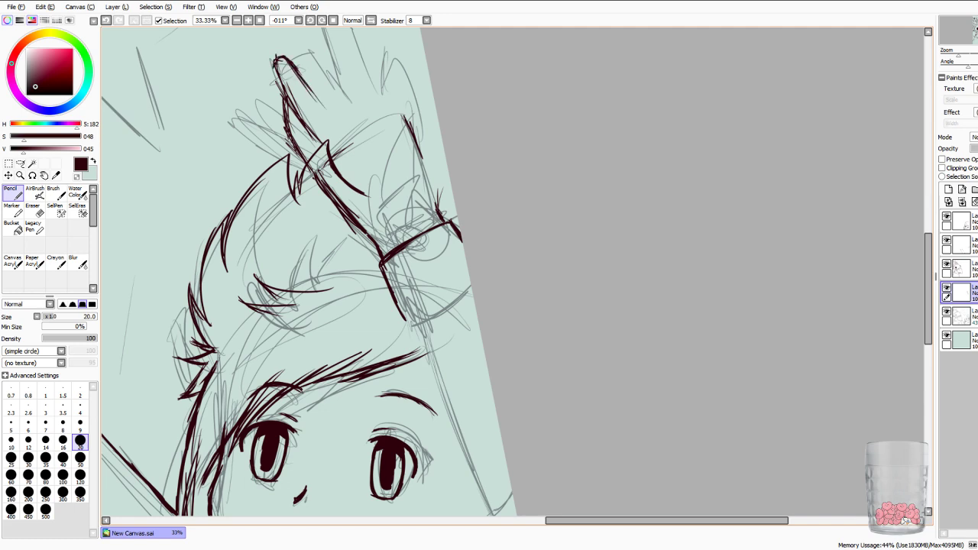
pyautogui.moveTo(321, 199)
pyautogui.mouseDown()
pyautogui.moveTo(532, 262)
pyautogui.moveTo(460, 189)
pyautogui.mouseUp()
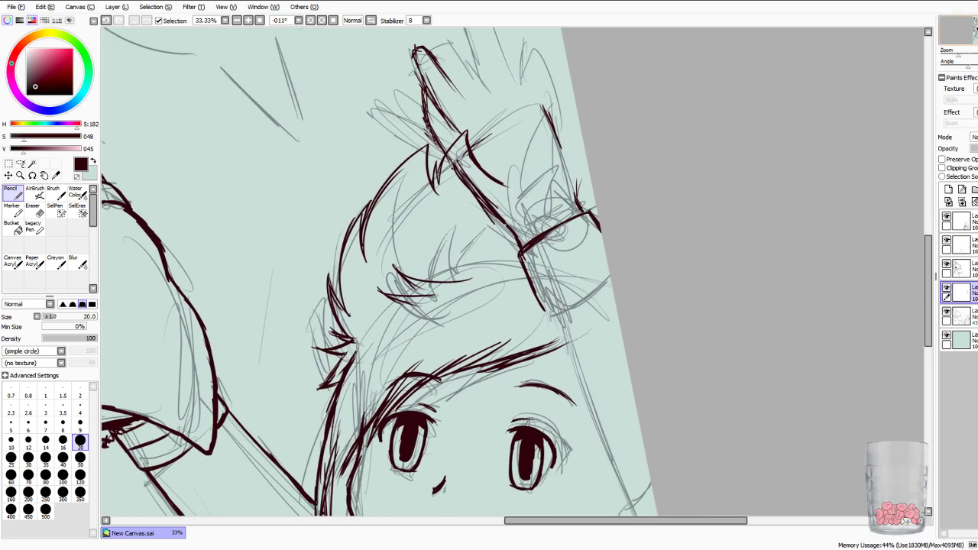
# Undo the inked palm and finger strokes of the raised hand.
pyautogui.hotkey('ctrl', 'z')
pyautogui.hotkey('ctrl', 'z')
pyautogui.hotkey('ctrl', 'z')
pyautogui.hotkey('ctrl', 'z')
pyautogui.hotkey('ctrl', 'z')
pyautogui.hotkey('ctrl', 'z')
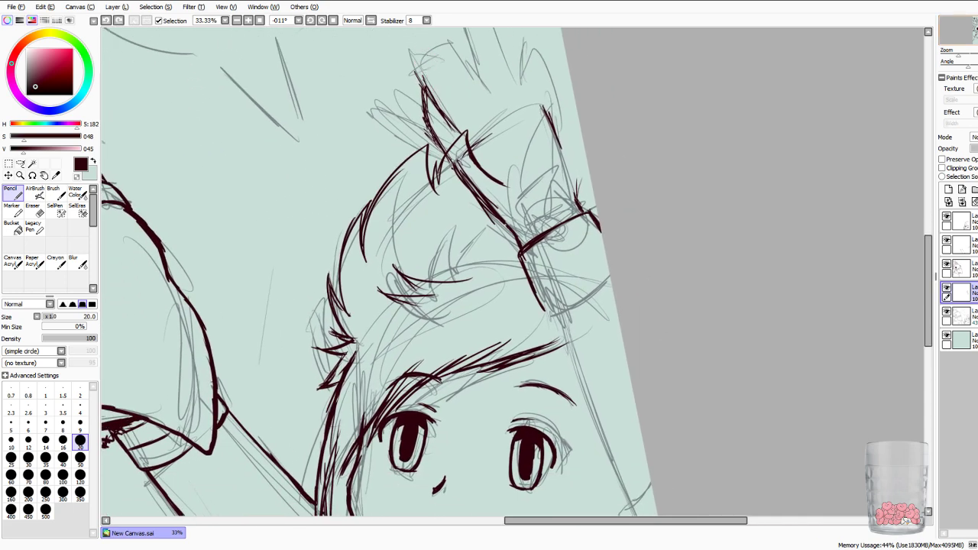
pyautogui.hotkey('ctrl', 'z')
pyautogui.hotkey('ctrl', 'z')
pyautogui.hotkey('ctrl', 'z')
pyautogui.hotkey('ctrl', 'z')
pyautogui.hotkey('ctrl', 'z')
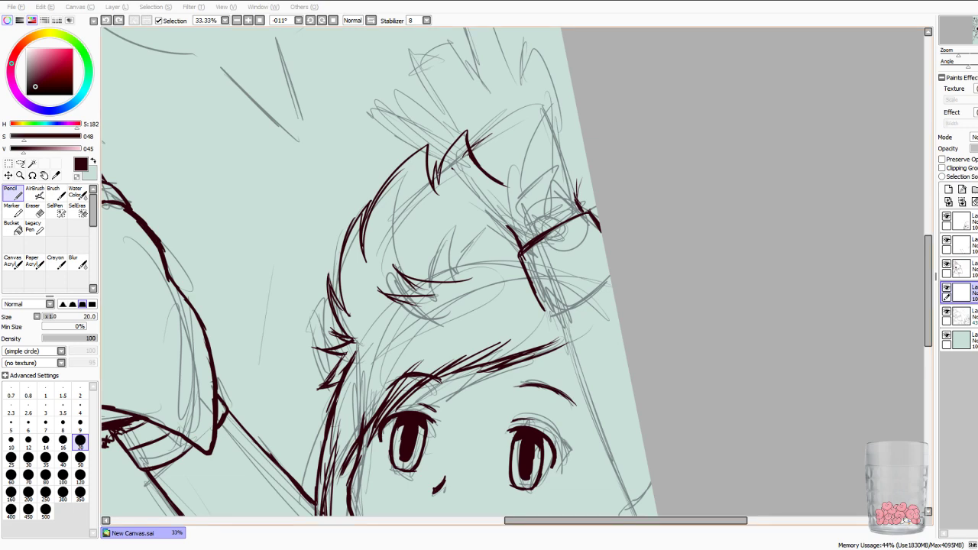
# Ink both sides of the raised hand's palm from the cuff upward, including the thumb side behind the hair.
pyautogui.moveTo(548, 128); pyautogui.dragTo(571, 181)
pyautogui.moveTo(543, 111); pyautogui.dragTo(574, 196)
pyautogui.moveTo(556, 136); pyautogui.dragTo(573, 192)
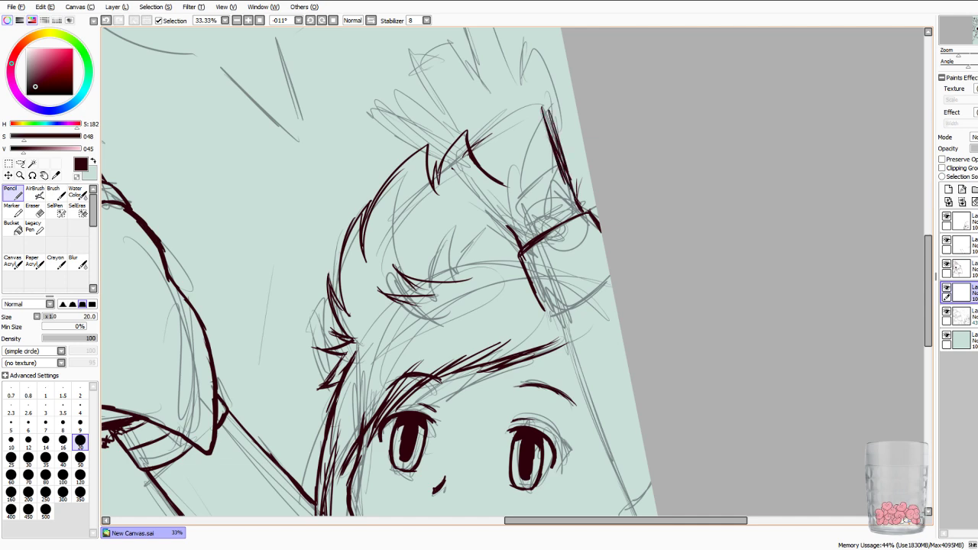
pyautogui.scroll(3, 512, 272)
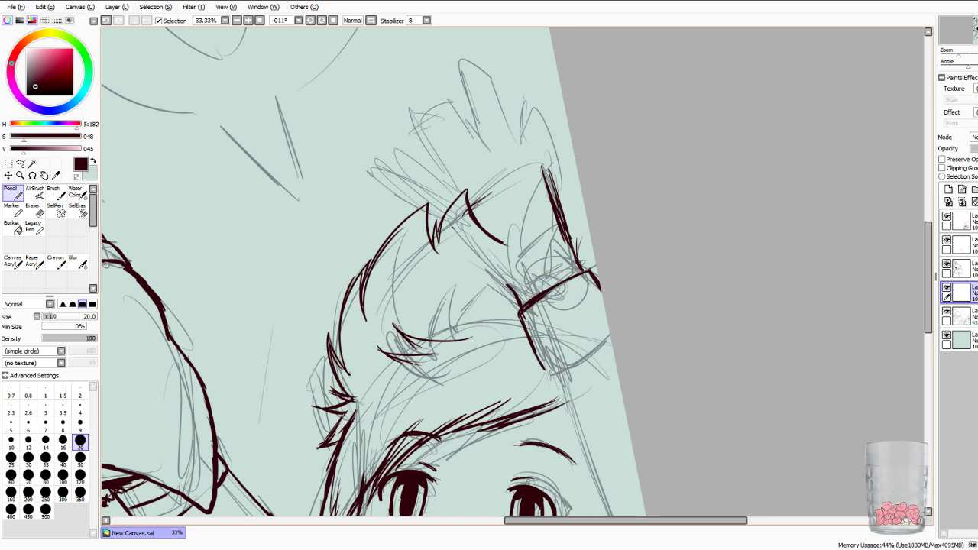
pyautogui.moveTo(424, 201)
pyautogui.mouseDown()
pyautogui.moveTo(425, 228)
pyautogui.moveTo(443, 240)
pyautogui.moveTo(423, 226)
pyautogui.moveTo(426, 207)
pyautogui.moveTo(437, 237)
pyautogui.moveTo(502, 278)
pyautogui.mouseUp()
pyautogui.moveTo(451, 228); pyautogui.dragTo(512, 277)
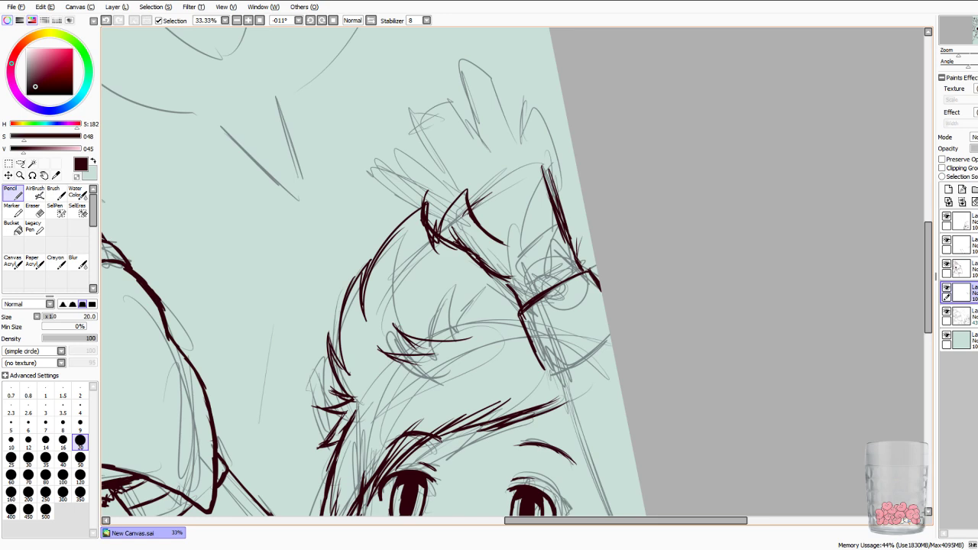
# Ink the outlines of three extended fingers on the raised hand above the palm.
pyautogui.moveTo(501, 182)
pyautogui.mouseDown()
pyautogui.moveTo(518, 200)
pyautogui.moveTo(421, 115)
pyautogui.moveTo(454, 129)
pyautogui.moveTo(452, 140)
pyautogui.mouseUp()
pyautogui.moveTo(433, 104); pyautogui.dragTo(508, 153)
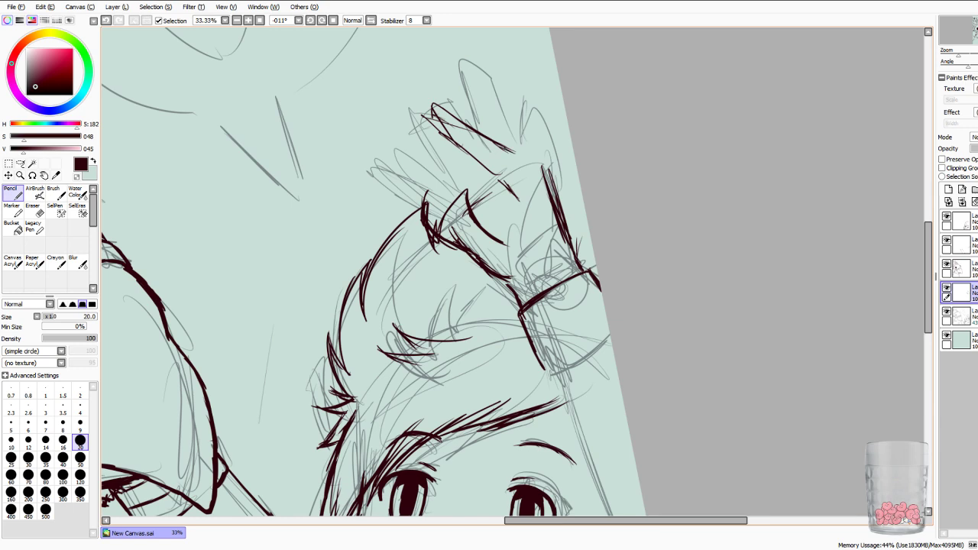
pyautogui.moveTo(454, 72); pyautogui.dragTo(472, 122)
pyautogui.moveTo(452, 71)
pyautogui.mouseDown()
pyautogui.moveTo(503, 182)
pyautogui.moveTo(460, 65)
pyautogui.moveTo(518, 160)
pyautogui.moveTo(546, 172)
pyautogui.mouseUp()
pyautogui.moveTo(483, 62); pyautogui.dragTo(480, 89)
pyautogui.moveTo(480, 88)
pyautogui.mouseDown()
pyautogui.moveTo(482, 62)
pyautogui.moveTo(524, 143)
pyautogui.mouseUp()
pyautogui.moveTo(494, 65); pyautogui.dragTo(534, 155)
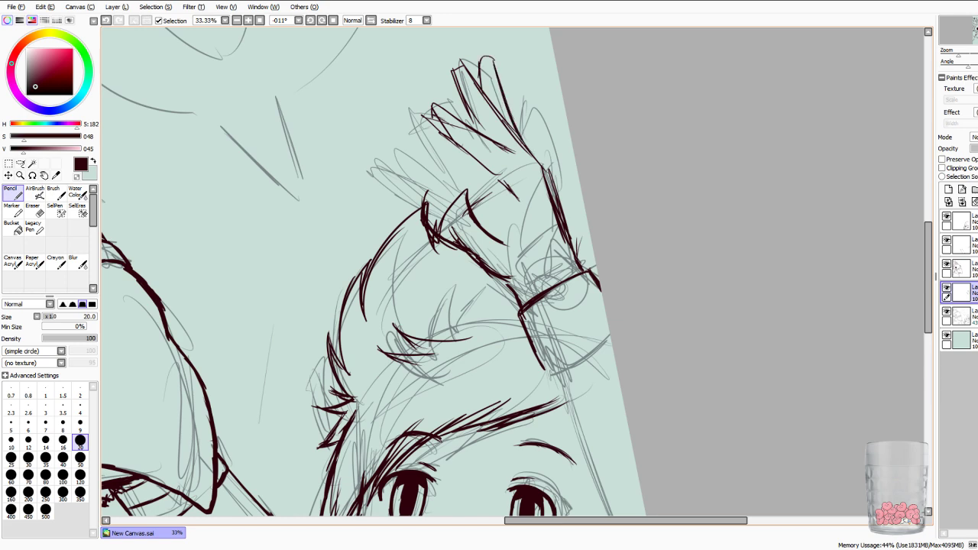
# Draw the remaining finger edges, the thumb contour and the palm crease lines of the raised hand.
pyautogui.moveTo(451, 85); pyautogui.dragTo(485, 199)
pyautogui.moveTo(416, 198)
pyautogui.mouseDown()
pyautogui.moveTo(460, 209)
pyautogui.moveTo(482, 197)
pyautogui.moveTo(484, 222)
pyautogui.moveTo(518, 237)
pyautogui.mouseUp()
pyautogui.moveTo(498, 203); pyautogui.dragTo(514, 244)
pyautogui.moveTo(475, 183); pyautogui.dragTo(487, 230)
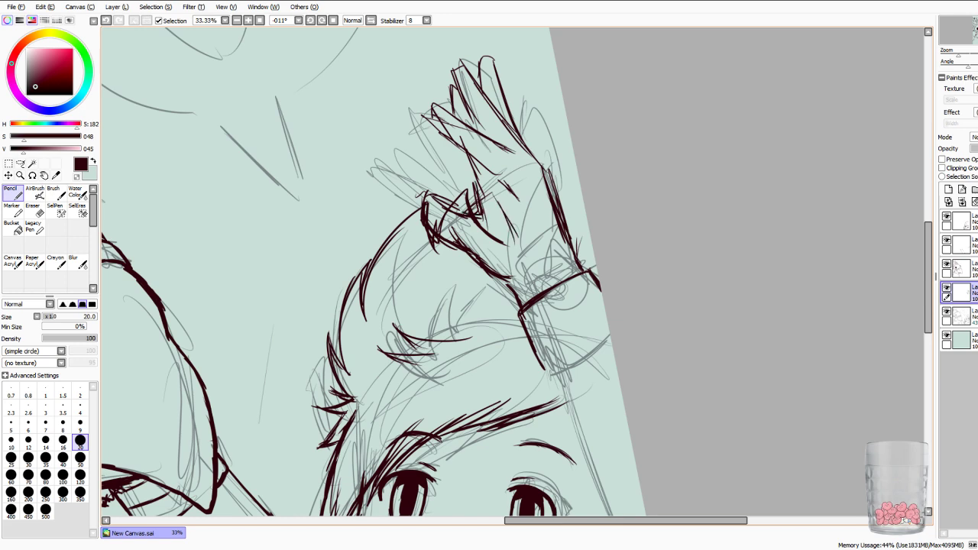
# Fade the hand drawing's layer to 32% opacity as a guide and activate the line art layer above it.
pyautogui.click(976, 148)
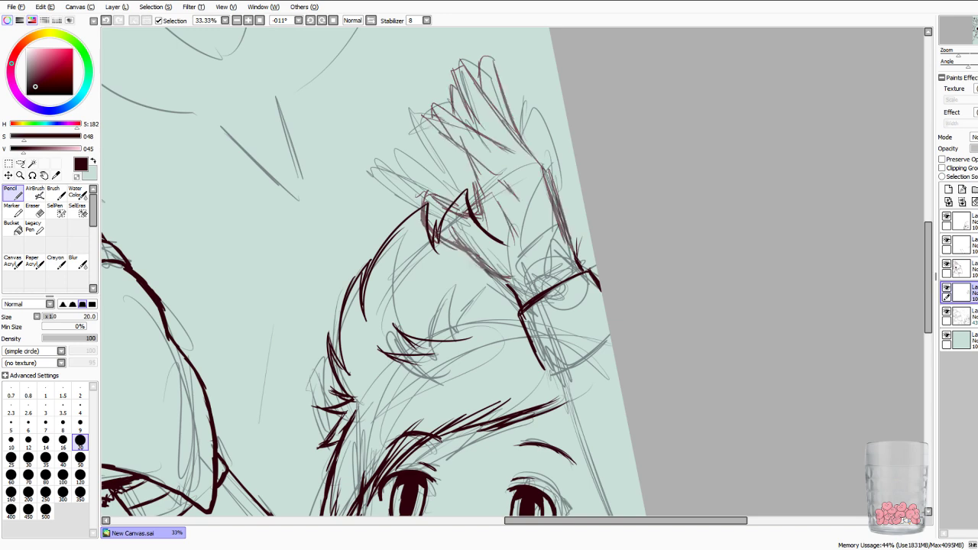
pyautogui.hotkey('ctrl', 'z')
pyautogui.hotkey('ctrl', 'z')
pyautogui.hotkey('ctrl', 'z')
pyautogui.hotkey('ctrl', 'z')
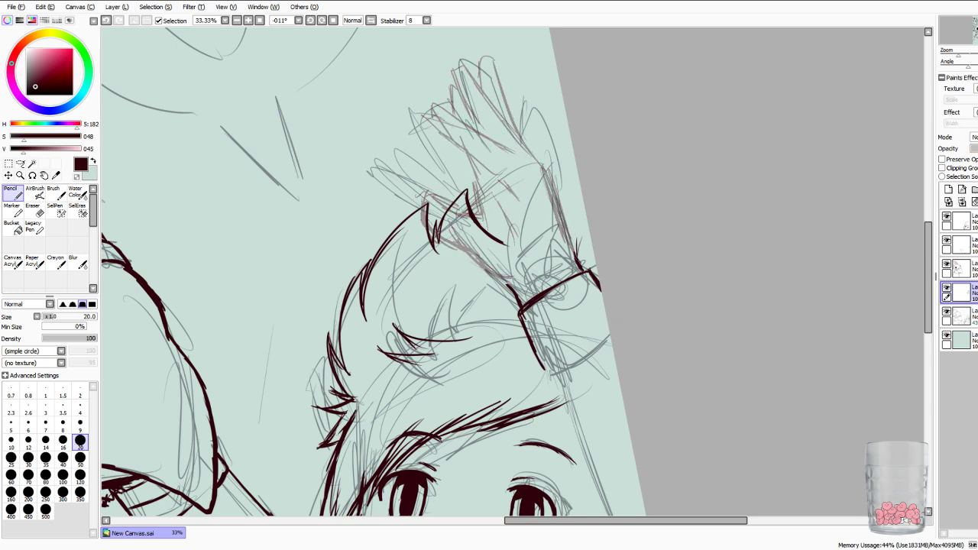
pyautogui.click(972, 245)
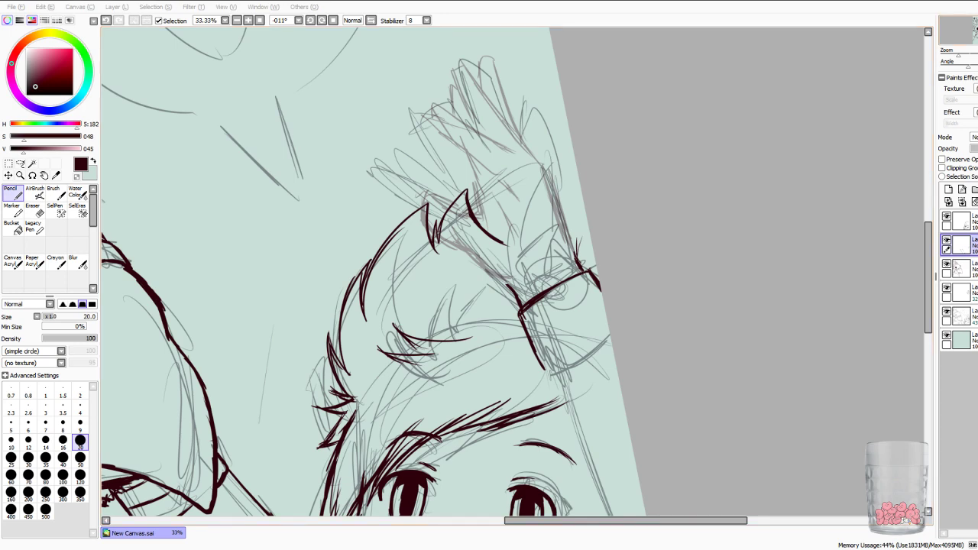
# Erase the old rough hand from the original sketch layer with a size 300 eraser.
pyautogui.scroll(-2, 513, 271)
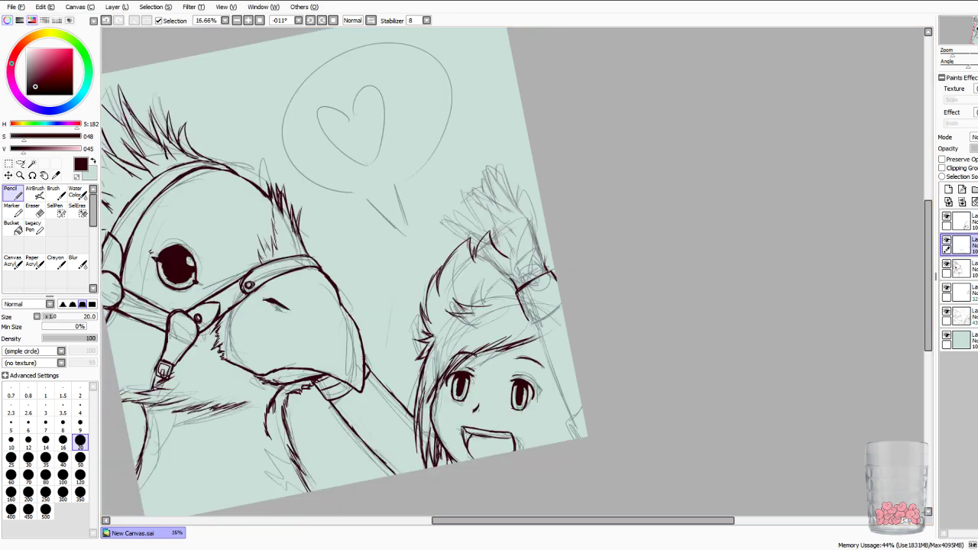
pyautogui.moveTo(428, 275); pyautogui.dragTo(457, 287)
pyautogui.click(964, 316)
pyautogui.click(35, 210)
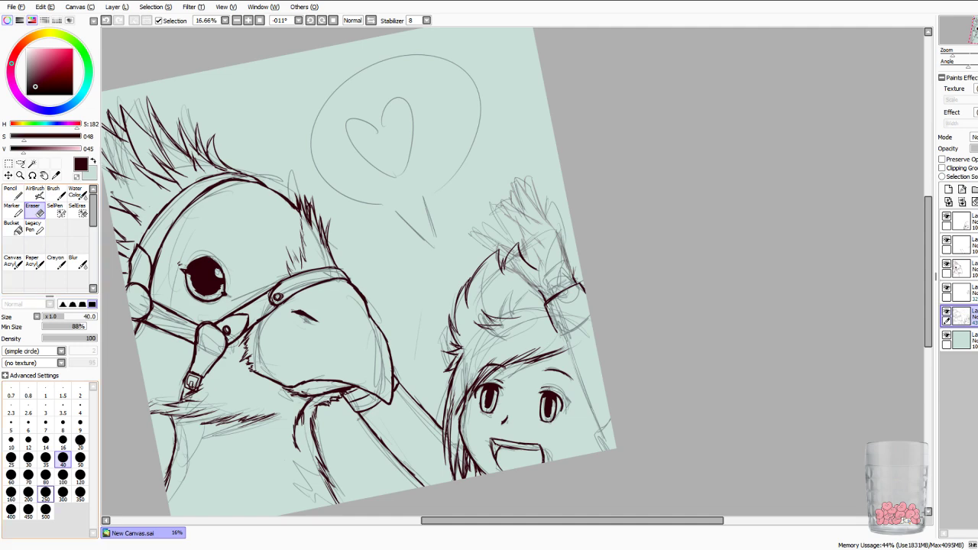
pyautogui.click(63, 493)
pyautogui.moveTo(521, 191); pyautogui.dragTo(488, 249)
pyautogui.moveTo(498, 208); pyautogui.dragTo(475, 234)
pyautogui.moveTo(546, 210)
pyautogui.mouseDown()
pyautogui.moveTo(517, 252)
pyautogui.moveTo(539, 257)
pyautogui.moveTo(570, 290)
pyautogui.mouseUp()
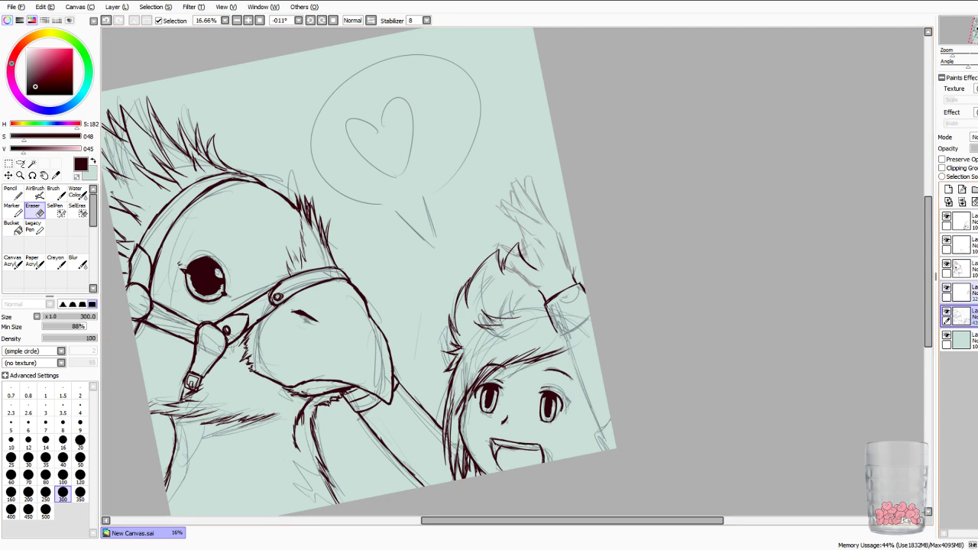
# Ink the raised hand's lowest extended finger and the outer palm edge down to the cuff with a size 20 pencil.
pyautogui.click(964, 244)
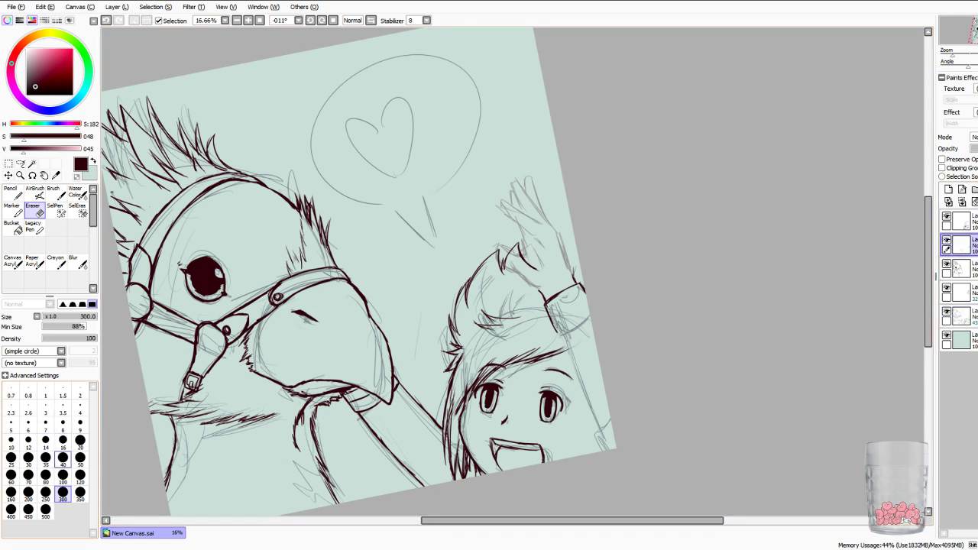
pyautogui.click(12, 193)
pyautogui.scroll(4, 514, 275)
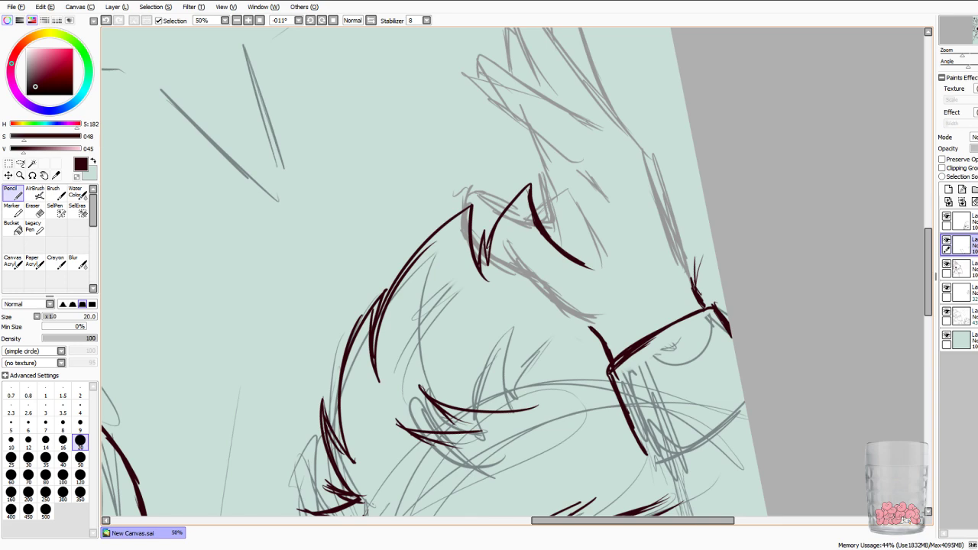
pyautogui.moveTo(597, 193)
pyautogui.mouseDown()
pyautogui.moveTo(626, 271)
pyautogui.moveTo(599, 207)
pyautogui.mouseUp()
pyautogui.moveTo(479, 63)
pyautogui.mouseDown()
pyautogui.moveTo(493, 105)
pyautogui.moveTo(562, 146)
pyautogui.moveTo(588, 190)
pyautogui.mouseUp()
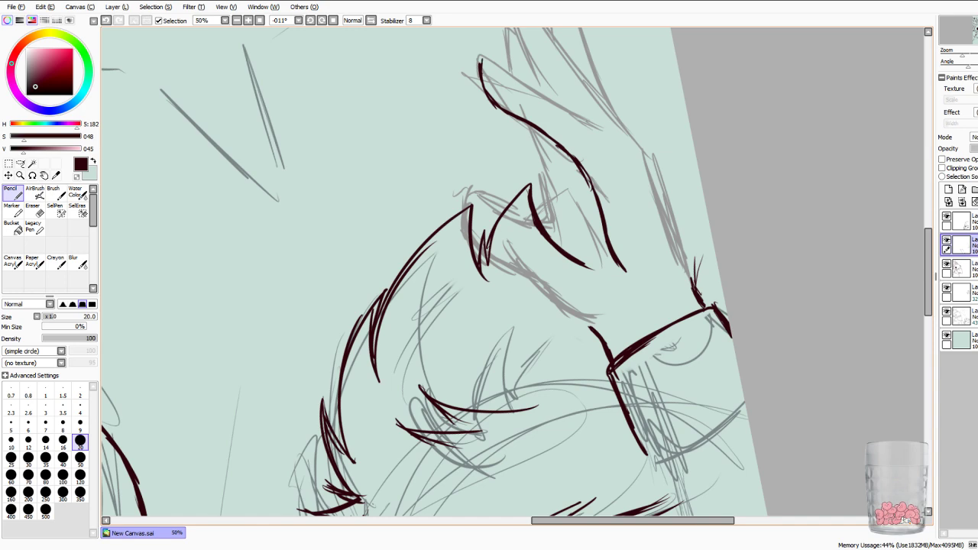
pyautogui.moveTo(484, 69)
pyautogui.mouseDown()
pyautogui.moveTo(482, 60)
pyautogui.moveTo(610, 131)
pyautogui.mouseUp()
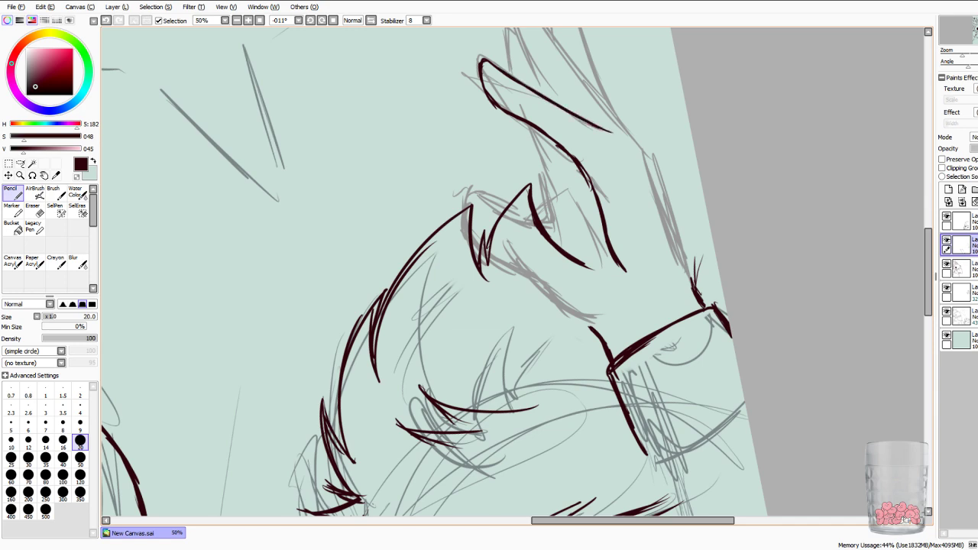
pyautogui.moveTo(623, 127)
pyautogui.mouseDown()
pyautogui.moveTo(657, 170)
pyautogui.moveTo(694, 298)
pyautogui.mouseUp()
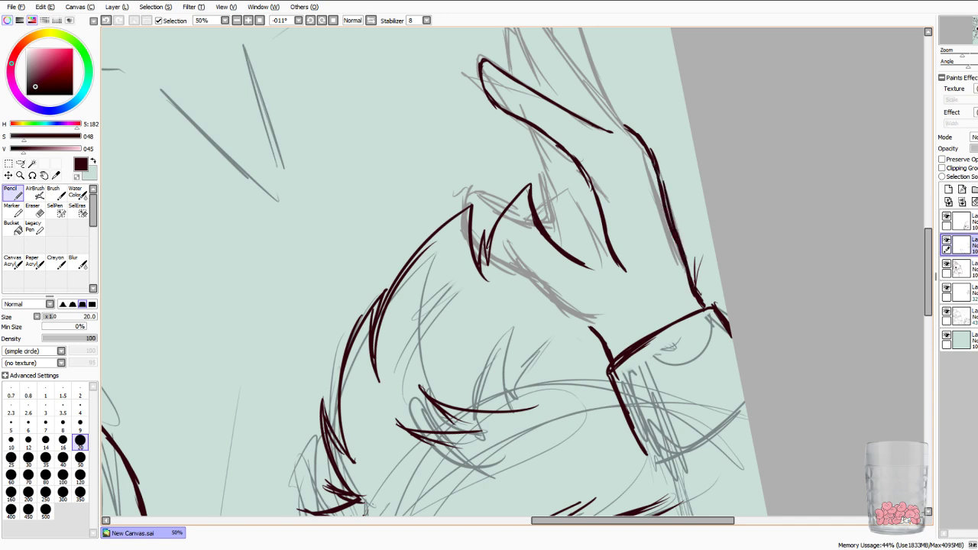
# Erase the girl's hair strands that overlap the raised hand, using a size 40 eraser on the hair line art.
pyautogui.click(965, 268)
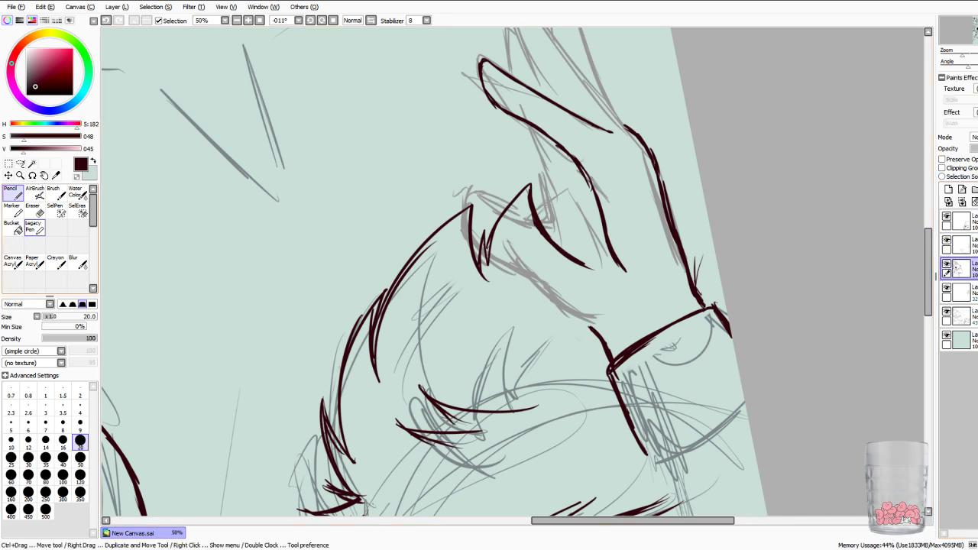
pyautogui.click(34, 210)
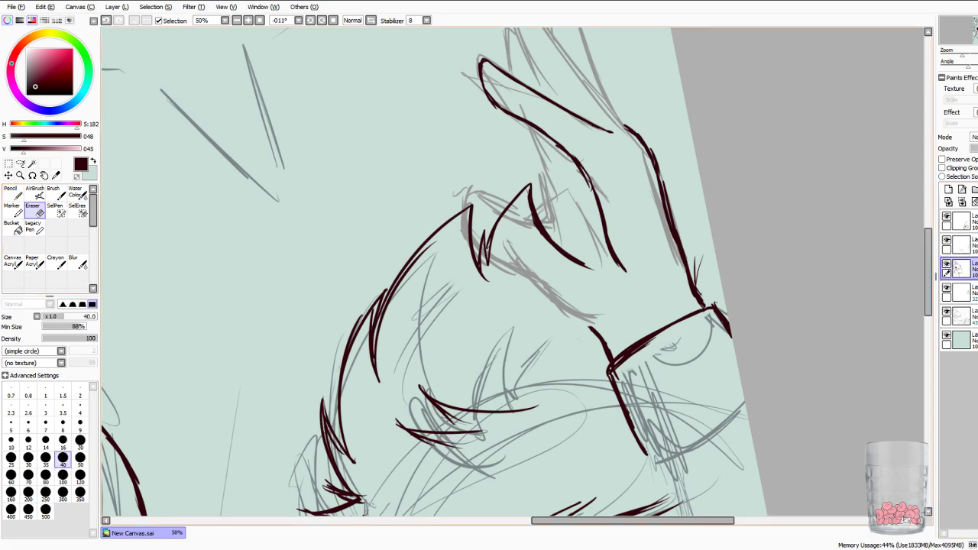
pyautogui.click(964, 221)
pyautogui.moveTo(530, 189)
pyautogui.mouseDown()
pyautogui.moveTo(538, 225)
pyautogui.moveTo(593, 269)
pyautogui.mouseUp()
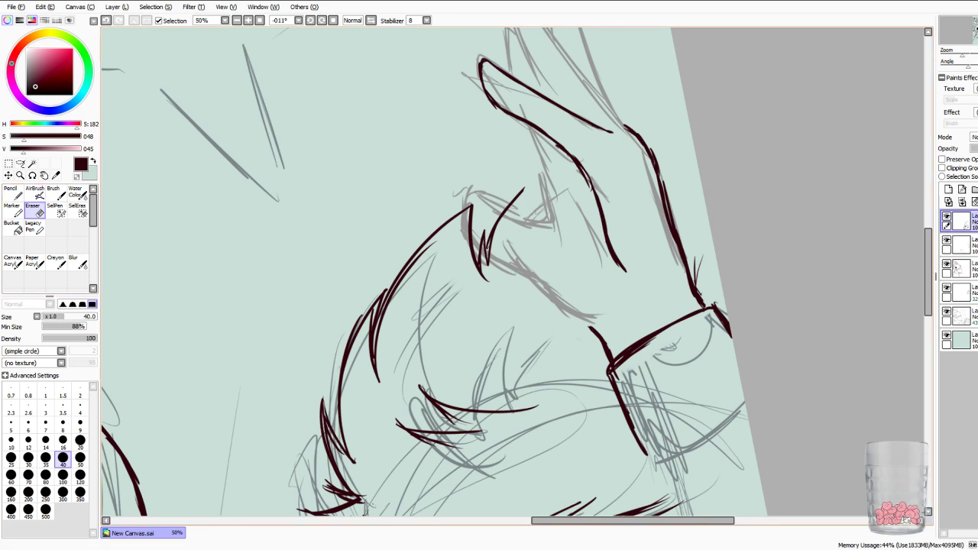
pyautogui.moveTo(505, 217)
pyautogui.mouseDown()
pyautogui.moveTo(485, 262)
pyautogui.moveTo(523, 189)
pyautogui.mouseUp()
# Ink the raised hand's thumb, the web beside it and the lower palm edge down to the cuff.
pyautogui.click(962, 244)
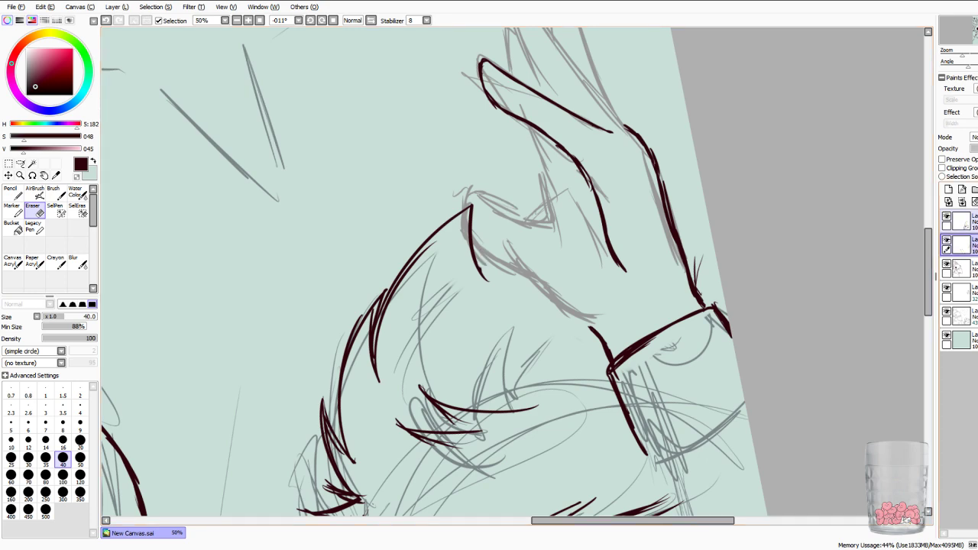
pyautogui.click(11, 192)
pyautogui.click(79, 440)
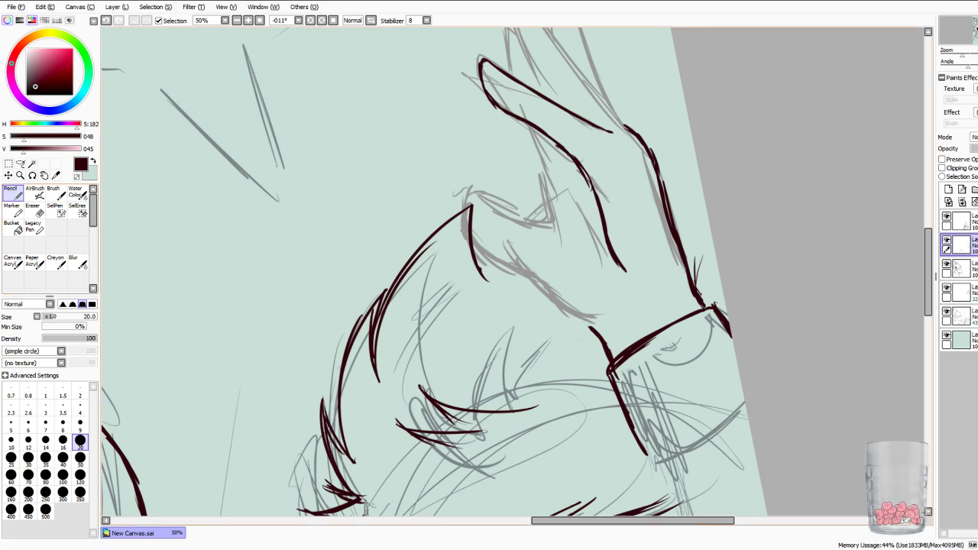
pyautogui.moveTo(512, 271)
pyautogui.mouseDown()
pyautogui.moveTo(537, 268)
pyautogui.moveTo(470, 333)
pyautogui.moveTo(450, 230)
pyautogui.mouseUp()
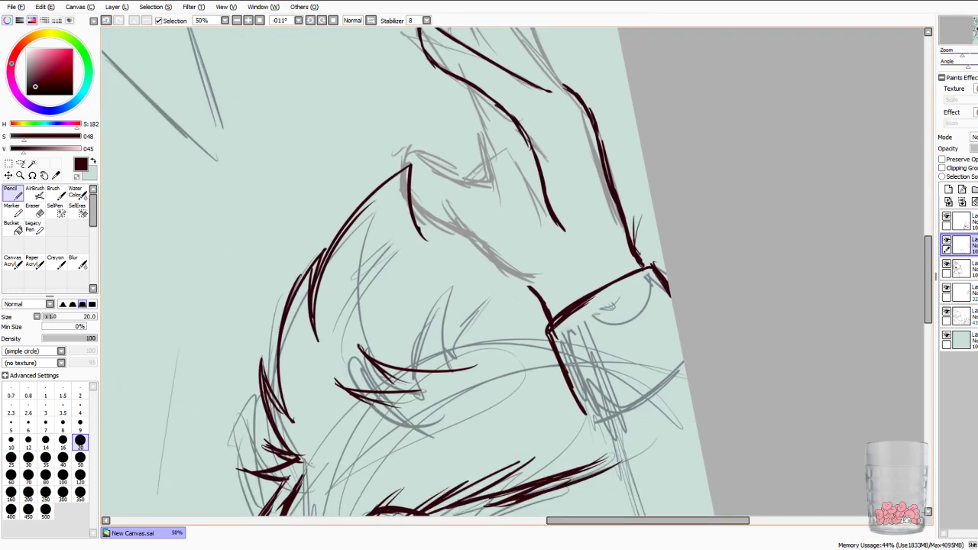
pyautogui.moveTo(494, 169)
pyautogui.mouseDown()
pyautogui.moveTo(491, 200)
pyautogui.moveTo(480, 99)
pyautogui.moveTo(487, 208)
pyautogui.mouseUp()
pyautogui.moveTo(413, 147)
pyautogui.mouseDown()
pyautogui.moveTo(408, 176)
pyautogui.moveTo(430, 211)
pyautogui.moveTo(452, 222)
pyautogui.mouseUp()
pyautogui.moveTo(410, 182); pyautogui.dragTo(432, 210)
pyautogui.moveTo(414, 146)
pyautogui.mouseDown()
pyautogui.moveTo(406, 159)
pyautogui.moveTo(417, 146)
pyautogui.moveTo(489, 182)
pyautogui.moveTo(434, 151)
pyautogui.mouseUp()
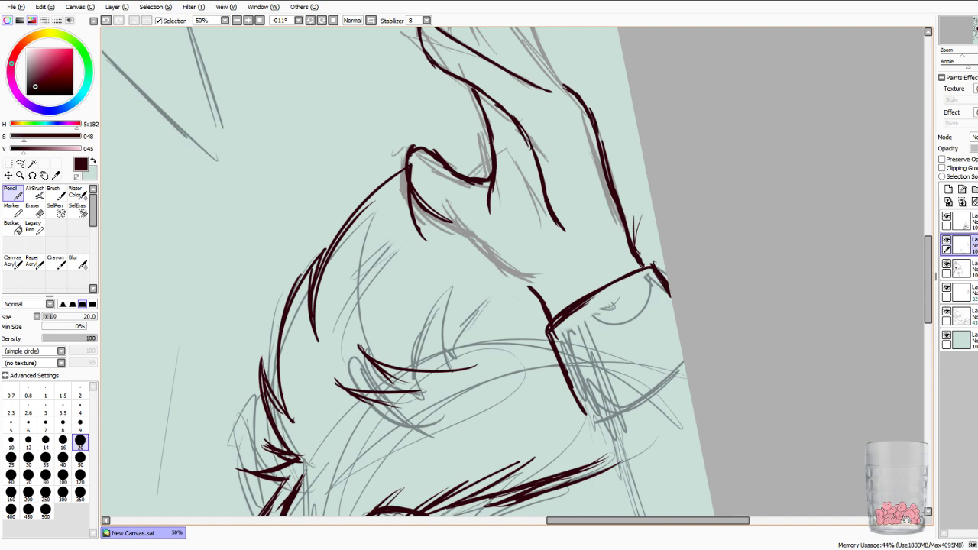
pyautogui.moveTo(429, 209)
pyautogui.mouseDown()
pyautogui.moveTo(486, 254)
pyautogui.moveTo(544, 279)
pyautogui.moveTo(545, 301)
pyautogui.mouseUp()
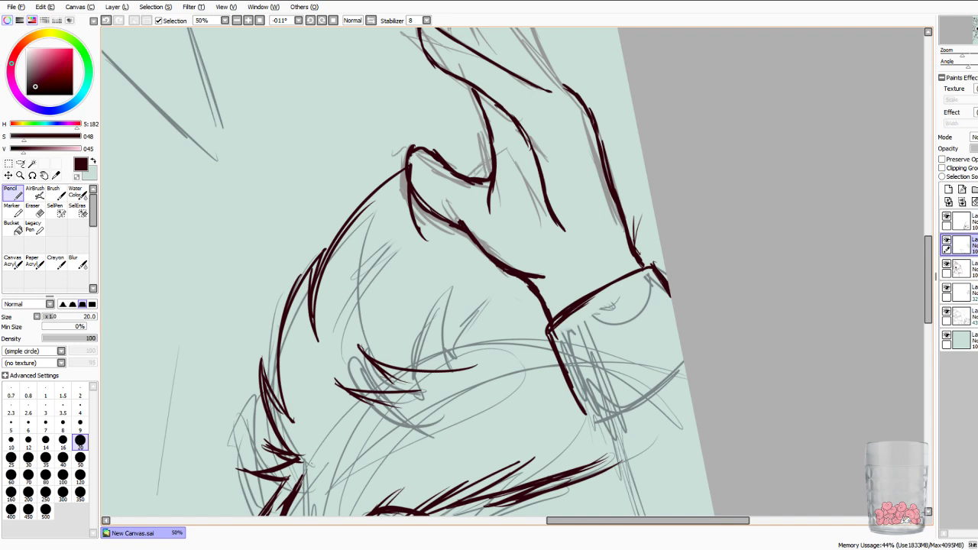
pyautogui.moveTo(540, 289); pyautogui.dragTo(556, 317)
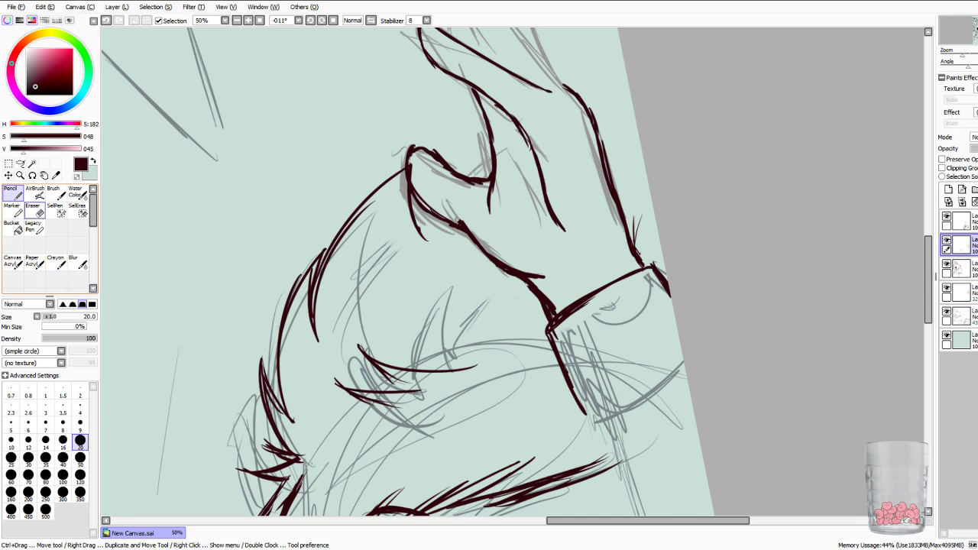
# Erase the cuff's protruding corner below the palm and redraw it with the adjoining side of the sleeve.
pyautogui.click(34, 211)
pyautogui.click(963, 222)
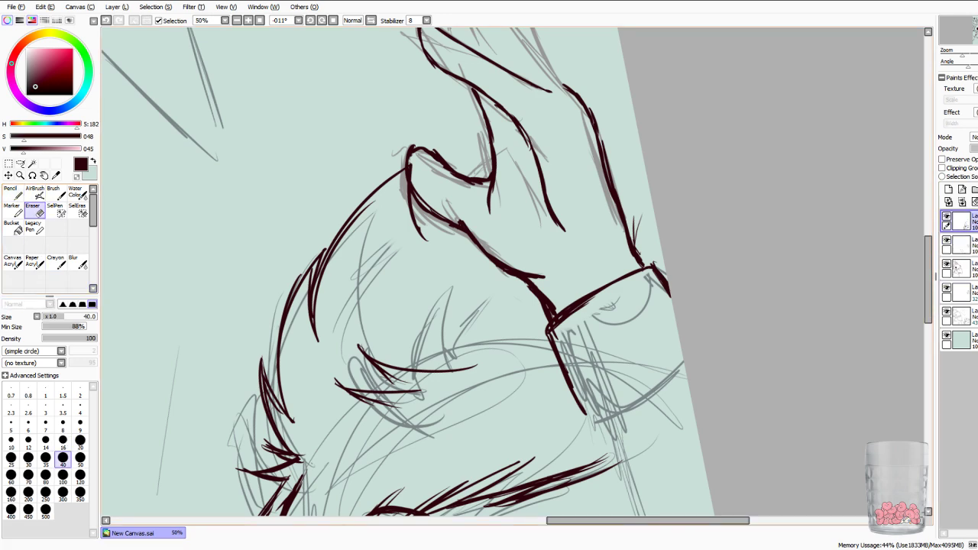
pyautogui.click(963, 245)
pyautogui.moveTo(533, 296)
pyautogui.mouseDown()
pyautogui.moveTo(549, 334)
pyautogui.moveTo(553, 317)
pyautogui.moveTo(556, 350)
pyautogui.mouseUp()
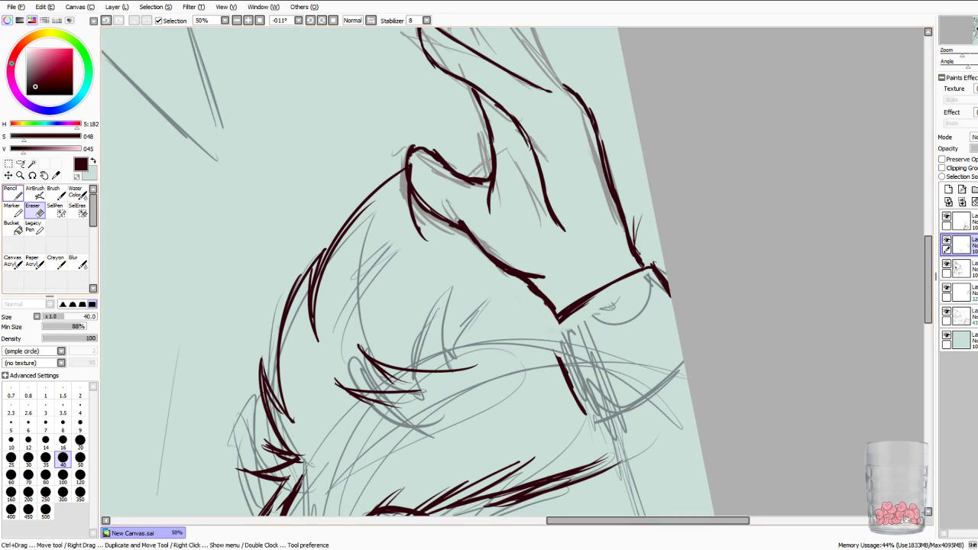
pyautogui.press('n')
pyautogui.moveTo(553, 307)
pyautogui.mouseDown()
pyautogui.moveTo(547, 328)
pyautogui.moveTo(566, 368)
pyautogui.mouseUp()
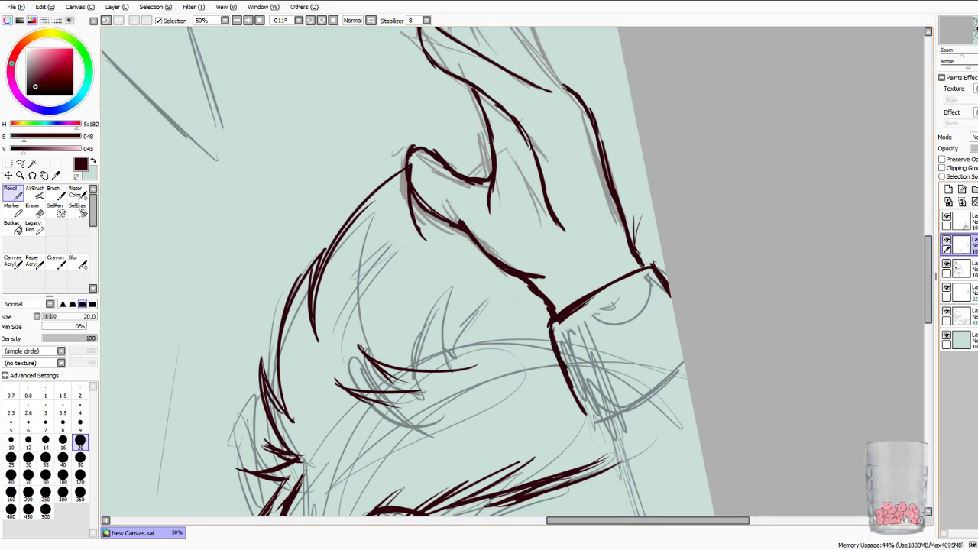
pyautogui.click(969, 222)
pyautogui.click(35, 211)
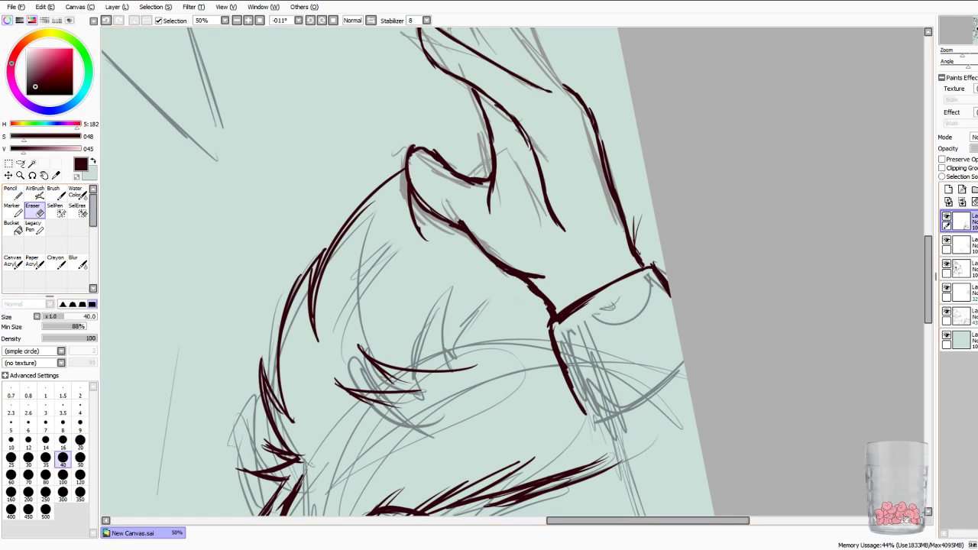
pyautogui.click(969, 244)
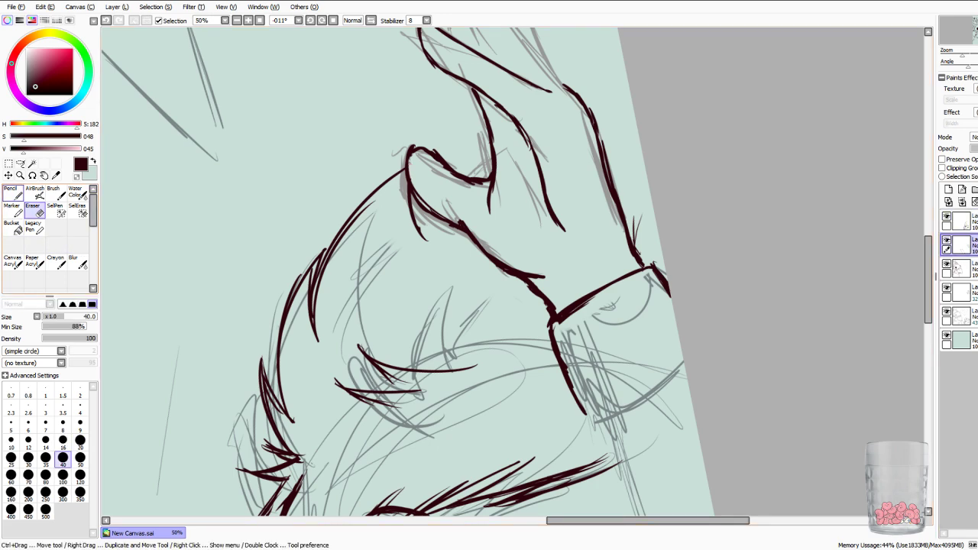
pyautogui.press('n')
pyautogui.moveTo(421, 235)
pyautogui.mouseDown()
pyautogui.moveTo(422, 211)
pyautogui.moveTo(417, 227)
pyautogui.mouseUp()
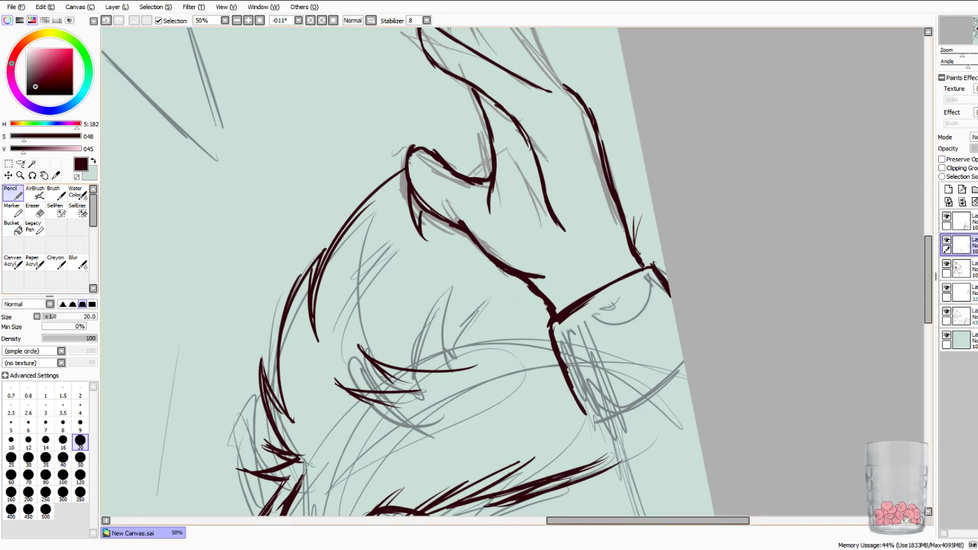
pyautogui.hotkey('ctrl', 'z')
pyautogui.hotkey('ctrl', 'z')
pyautogui.hotkey('ctrl', 'z')
pyautogui.hotkey('ctrl', 'z')
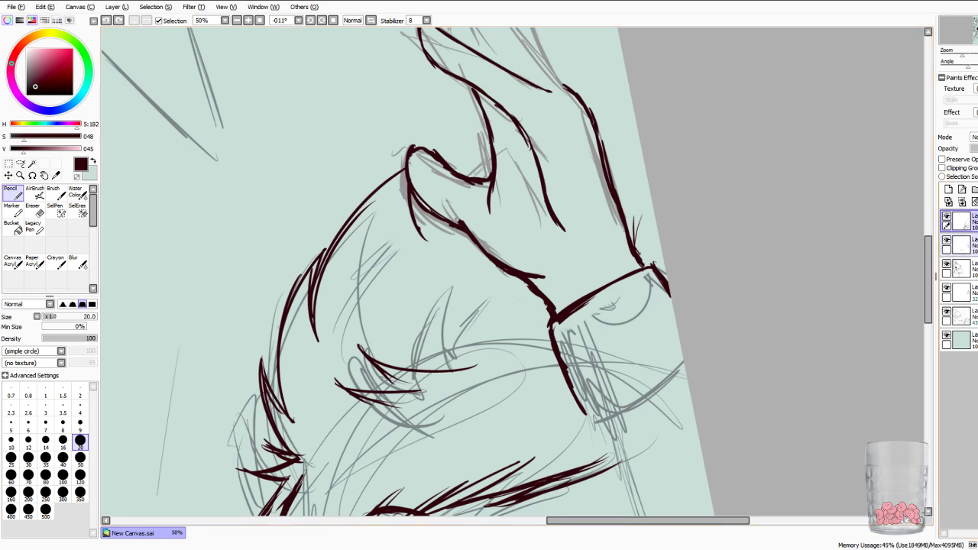
# Ink the middle finger, the visible edge of the finger behind it and the inner edge of the tallest finger.
pyautogui.click(964, 245)
pyautogui.moveTo(489, 183); pyautogui.dragTo(417, 357)
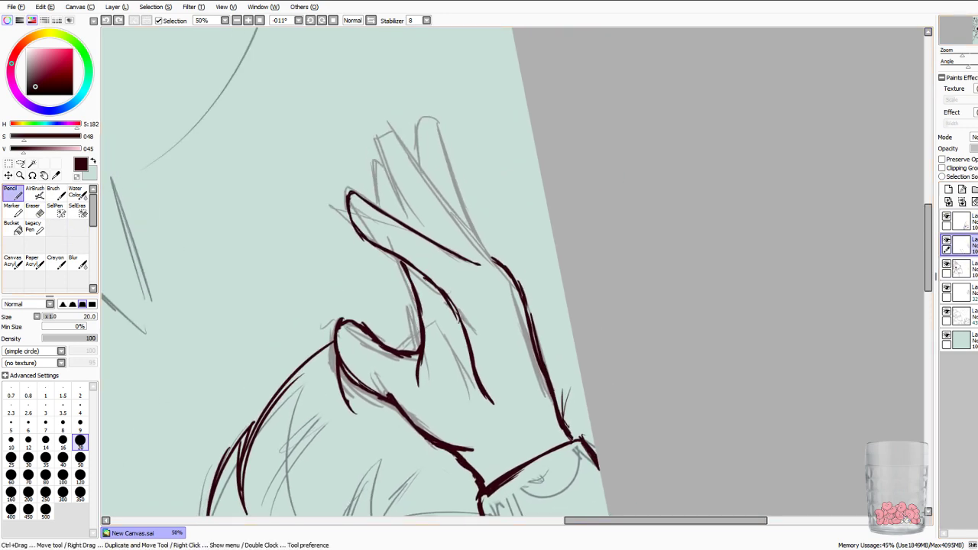
pyautogui.moveTo(390, 130)
pyautogui.mouseDown()
pyautogui.moveTo(384, 159)
pyautogui.moveTo(399, 192)
pyautogui.moveTo(440, 243)
pyautogui.mouseUp()
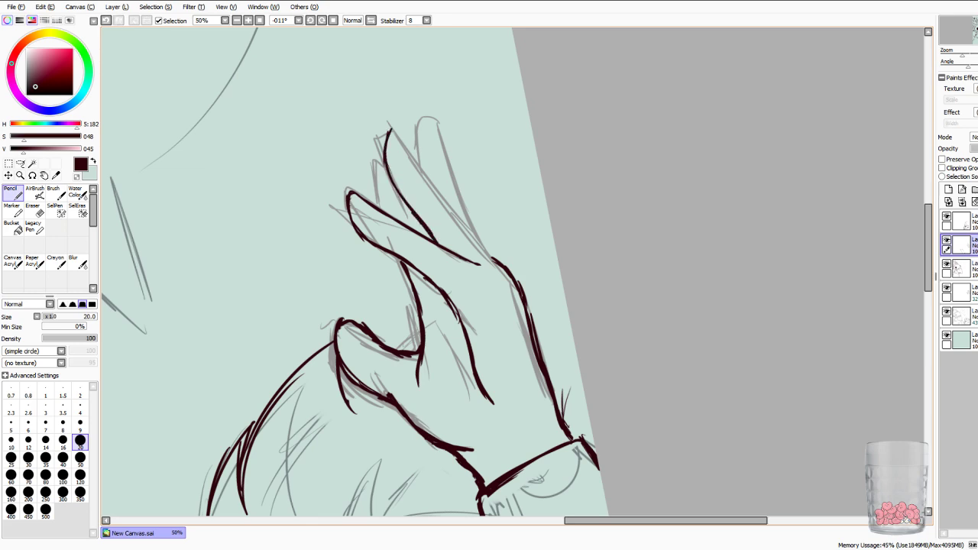
pyautogui.moveTo(386, 139)
pyautogui.mouseDown()
pyautogui.moveTo(391, 127)
pyautogui.moveTo(409, 147)
pyautogui.mouseUp()
pyautogui.moveTo(407, 142)
pyautogui.mouseDown()
pyautogui.moveTo(426, 187)
pyautogui.moveTo(504, 266)
pyautogui.mouseUp()
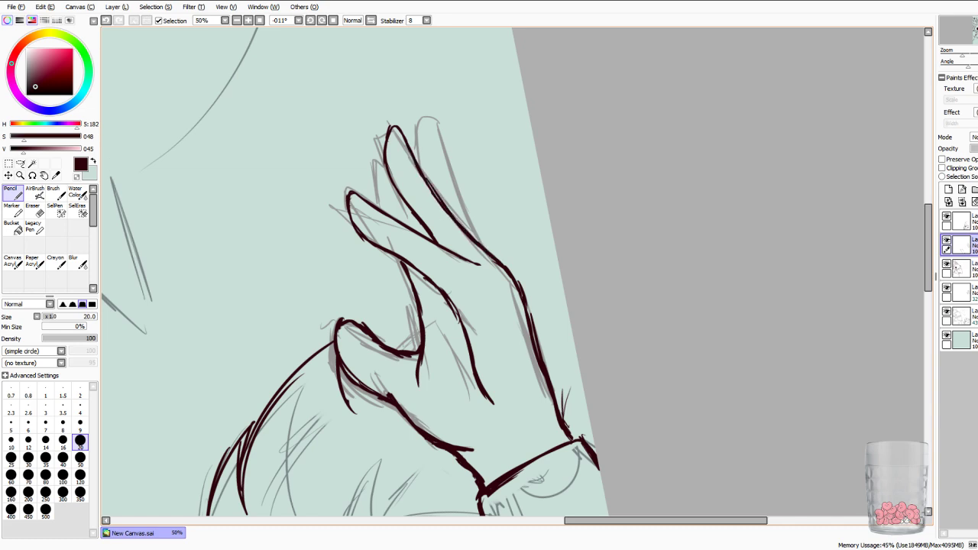
pyautogui.moveTo(380, 206); pyautogui.dragTo(375, 161)
pyautogui.moveTo(415, 156)
pyautogui.mouseDown()
pyautogui.moveTo(412, 111)
pyautogui.moveTo(427, 98)
pyautogui.moveTo(415, 121)
pyautogui.moveTo(420, 101)
pyautogui.moveTo(438, 99)
pyautogui.mouseUp()
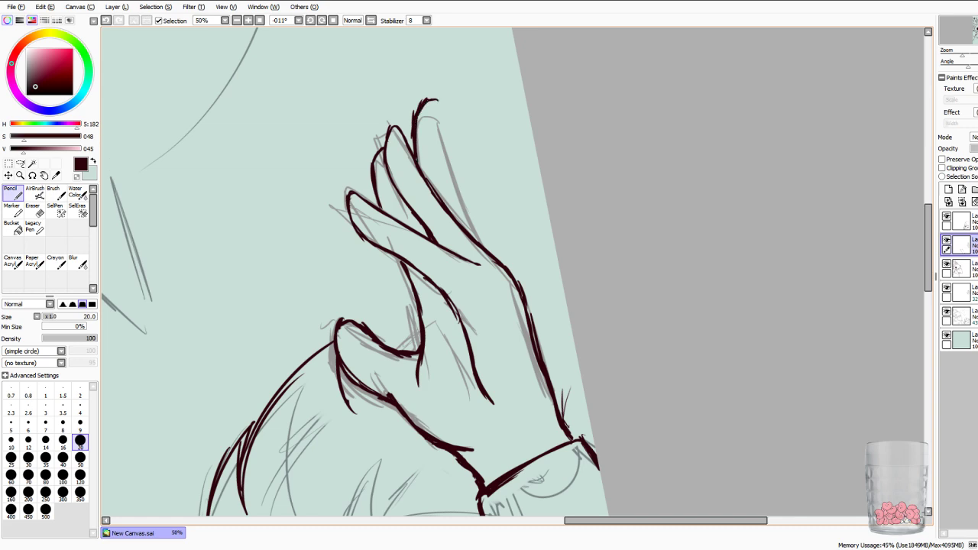
pyautogui.moveTo(435, 101); pyautogui.dragTo(461, 191)
pyautogui.hotkey('ctrl', 'z')
pyautogui.hotkey('ctrl', 'z')
pyautogui.hotkey('ctrl', 'z')
pyautogui.hotkey('ctrl', 'z')
pyautogui.hotkey('ctrl', 'z')
# Clean up the tallest finger's inner edge and ink its rounded tip and outer edge down to the palm.
pyautogui.press('e')
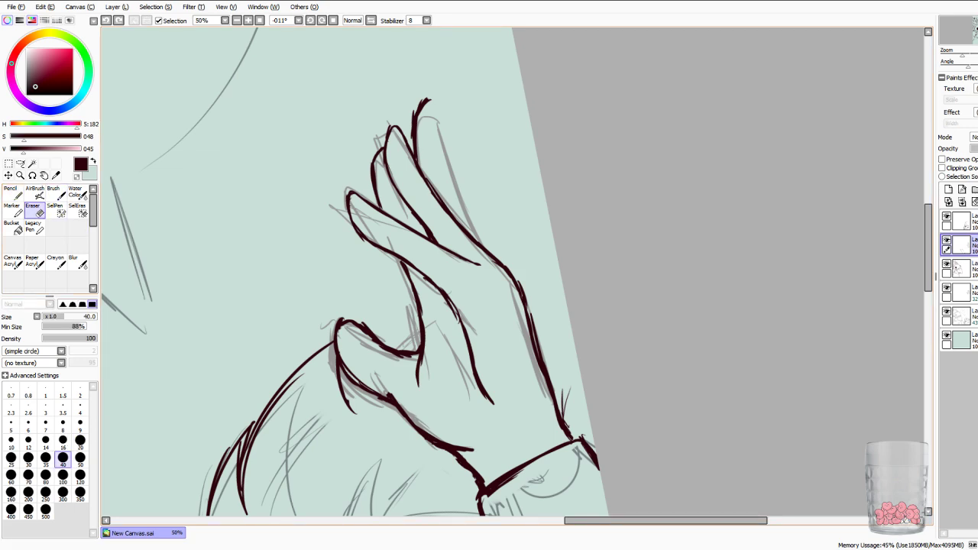
pyautogui.moveTo(408, 110)
pyautogui.mouseDown()
pyautogui.moveTo(406, 121)
pyautogui.moveTo(416, 106)
pyautogui.mouseUp()
pyautogui.press('n')
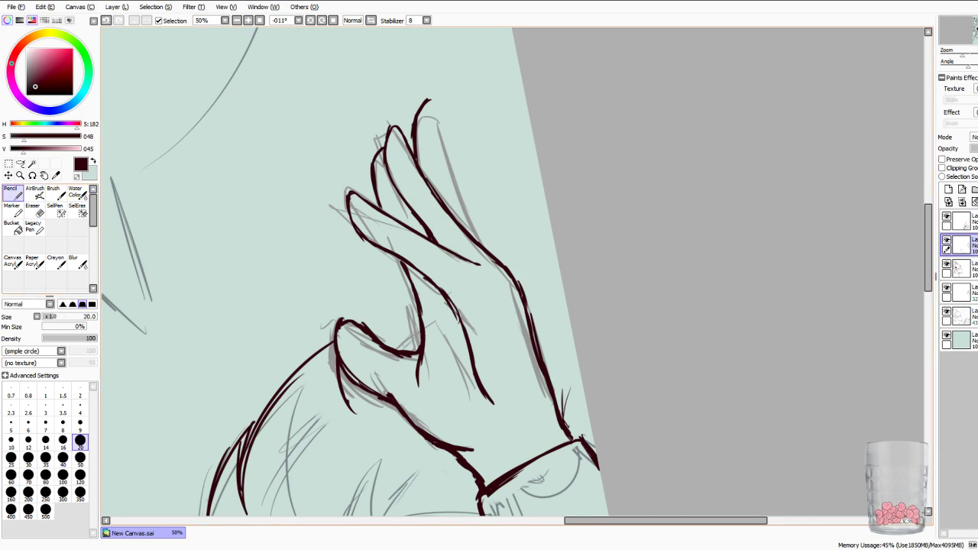
pyautogui.moveTo(430, 109)
pyautogui.mouseDown()
pyautogui.moveTo(436, 100)
pyautogui.moveTo(457, 188)
pyautogui.moveTo(486, 249)
pyautogui.mouseUp()
pyautogui.moveTo(461, 197); pyautogui.dragTo(481, 242)
pyautogui.moveTo(428, 99)
pyautogui.mouseDown()
pyautogui.moveTo(439, 97)
pyautogui.moveTo(473, 236)
pyautogui.mouseUp()
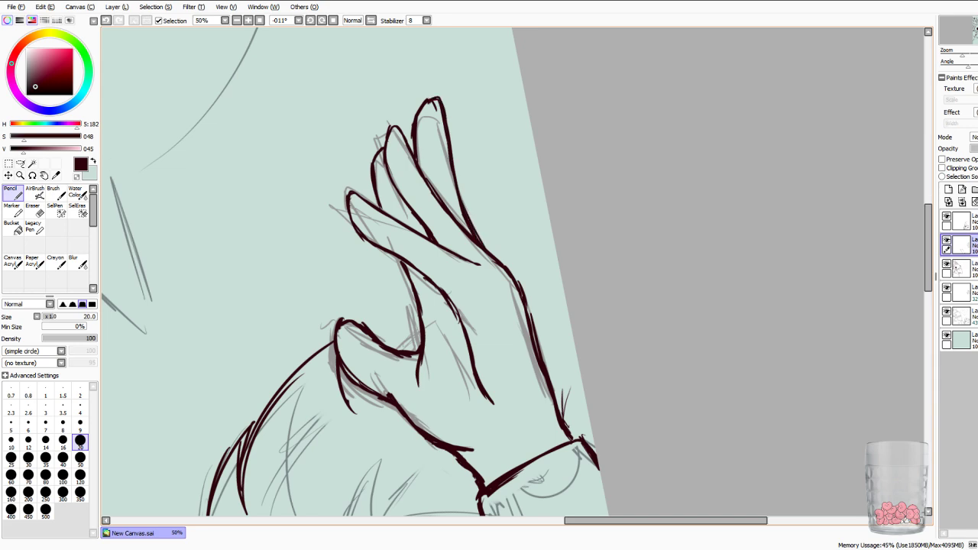
# Erase the stray stroke inside the tallest finger's tip with a size 20 eraser.
pyautogui.moveTo(962, 54); pyautogui.dragTo(950, 54)
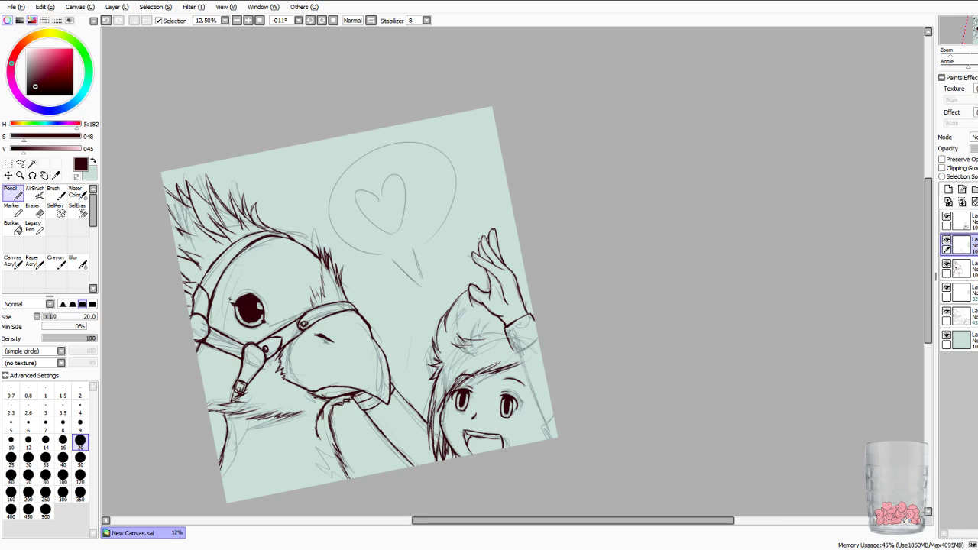
pyautogui.scroll(9, 496, 275)
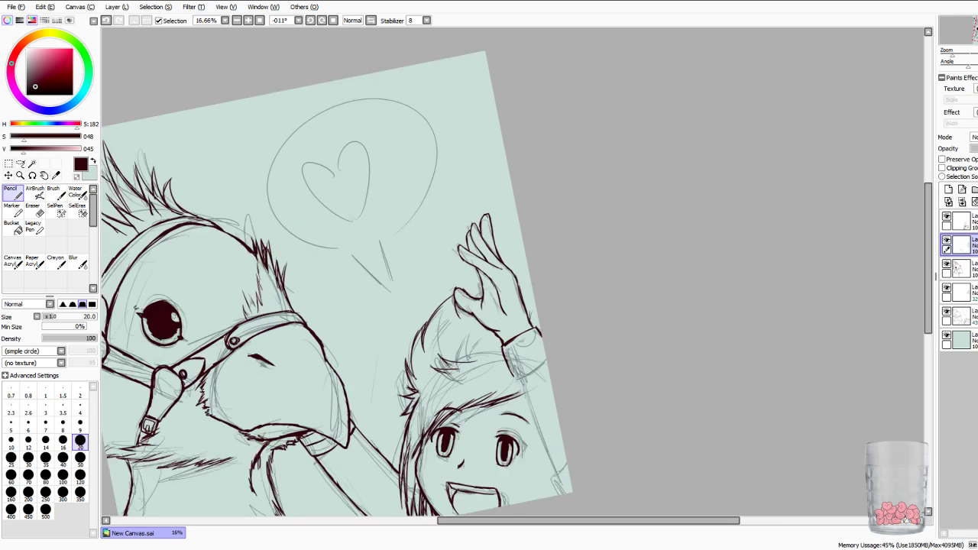
pyautogui.moveTo(976, 33); pyautogui.dragTo(976, 29)
pyautogui.press('e')
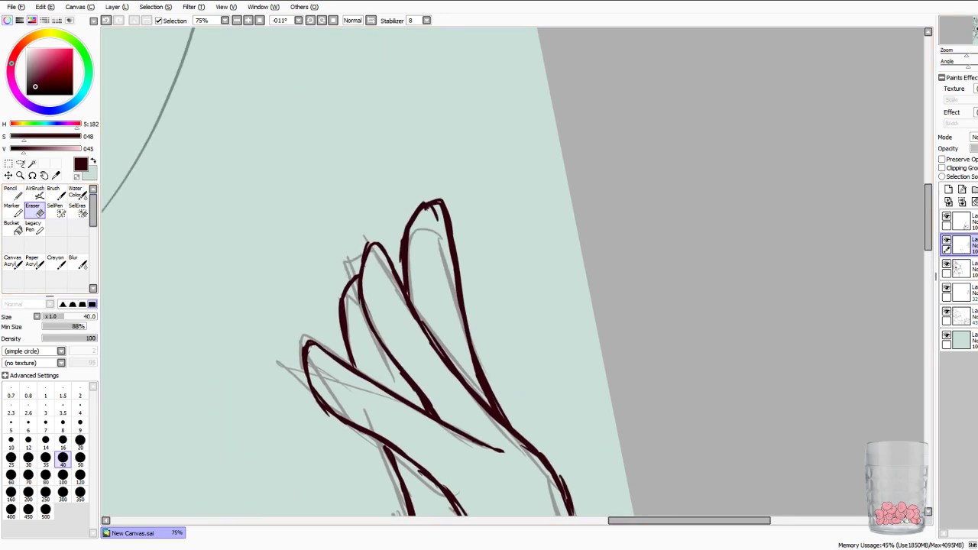
pyautogui.click(80, 441)
pyautogui.moveTo(438, 221); pyautogui.dragTo(425, 214)
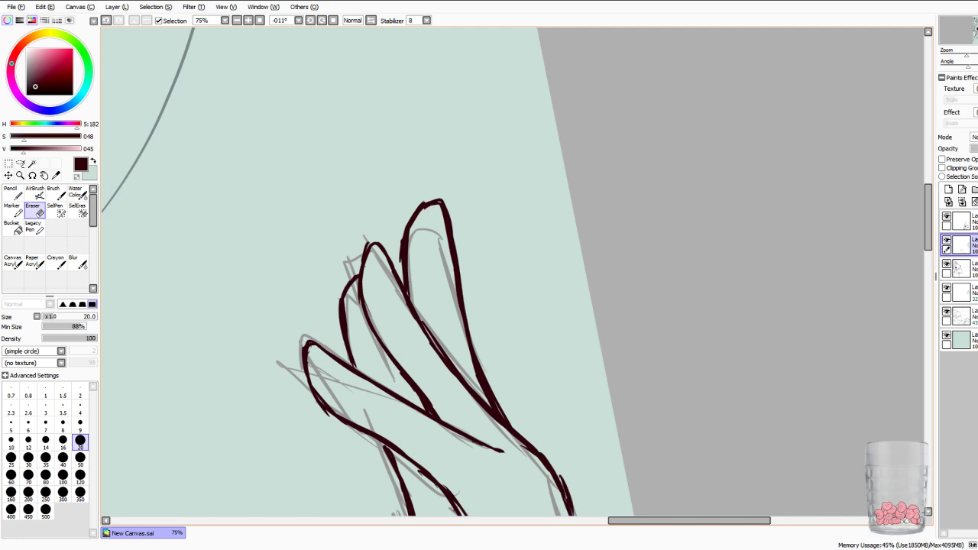
pyautogui.press('pagedown')
pyautogui.press('pagedown')
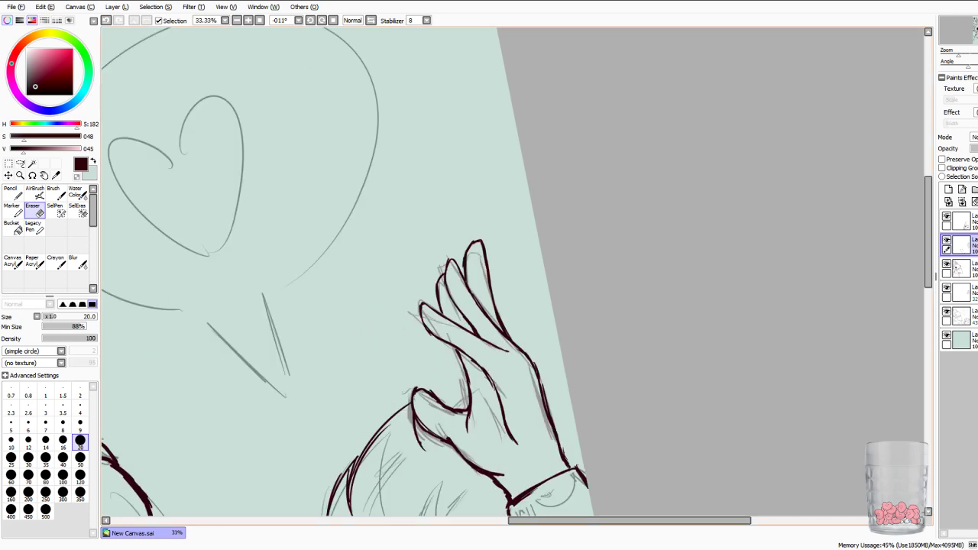
# Ink the rest of the cuff's side and its curved lower edge across to the canvas border with the Pencil.
pyautogui.moveTo(489, 428)
pyautogui.mouseDown()
pyautogui.moveTo(437, 172)
pyautogui.moveTo(472, 166)
pyautogui.moveTo(509, 176)
pyautogui.moveTo(546, 101)
pyautogui.moveTo(527, 81)
pyautogui.moveTo(445, 117)
pyautogui.mouseUp()
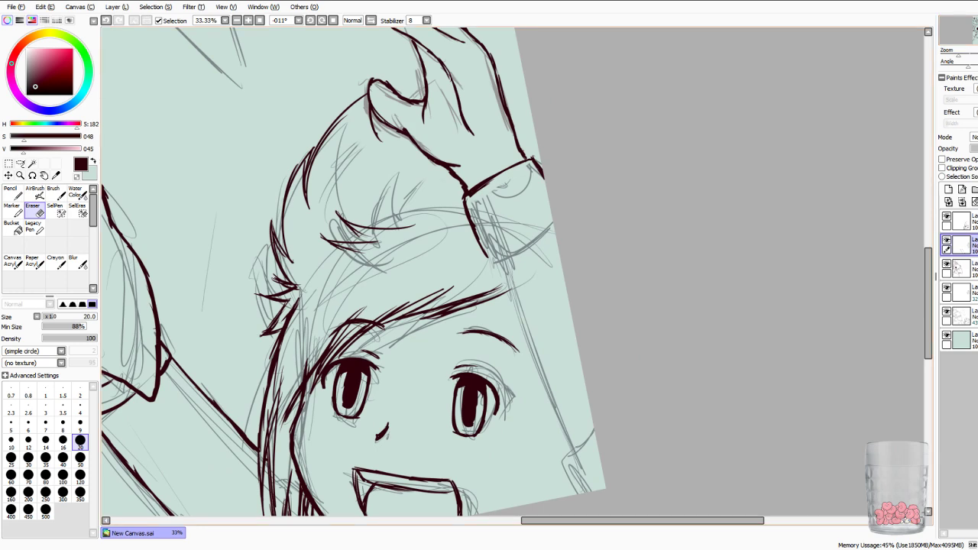
pyautogui.click(13, 193)
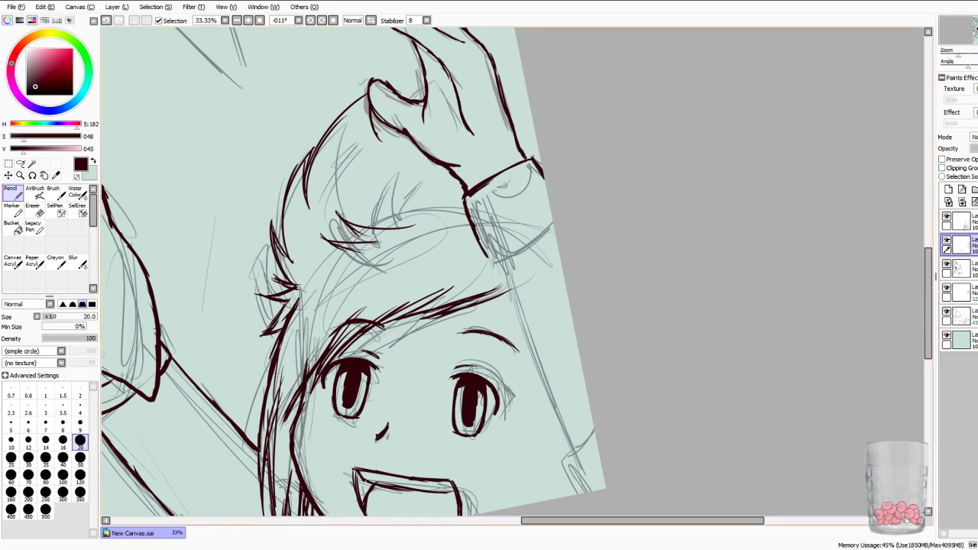
pyautogui.moveTo(489, 181); pyautogui.dragTo(529, 160)
pyautogui.moveTo(474, 222)
pyautogui.mouseDown()
pyautogui.moveTo(491, 262)
pyautogui.moveTo(547, 244)
pyautogui.mouseUp()
pyautogui.moveTo(492, 262); pyautogui.dragTo(558, 240)
pyautogui.moveTo(491, 262); pyautogui.dragTo(555, 240)
pyautogui.hotkey('ctrl', 'z')
pyautogui.hotkey('ctrl', 'z')
pyautogui.hotkey('ctrl', 'z')
pyautogui.moveTo(488, 261)
pyautogui.mouseDown()
pyautogui.moveTo(504, 273)
pyautogui.moveTo(558, 245)
pyautogui.moveTo(539, 259)
pyautogui.mouseUp()
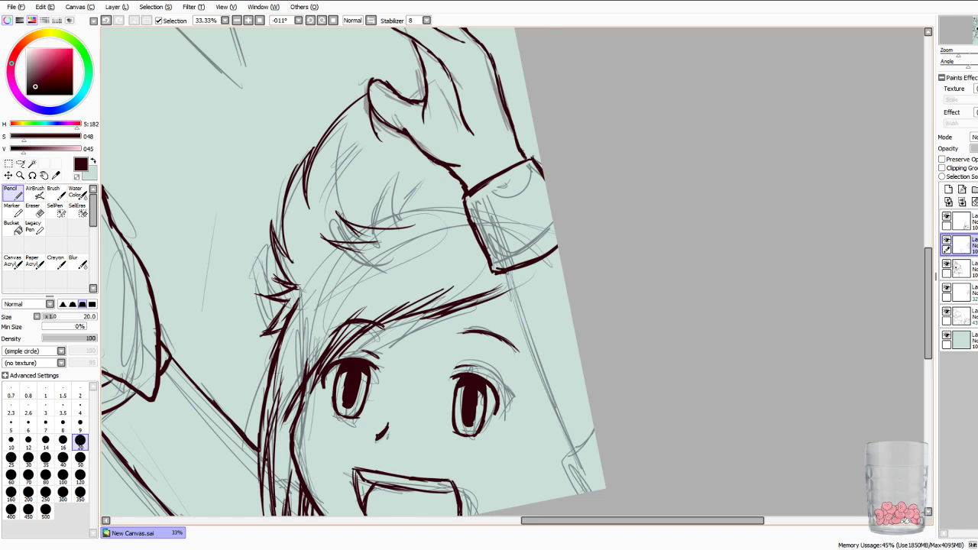
# Round off the cuff's outer upper corner beside the wrist and erase the old line there.
pyautogui.moveTo(534, 156); pyautogui.dragTo(542, 165)
pyautogui.press('e')
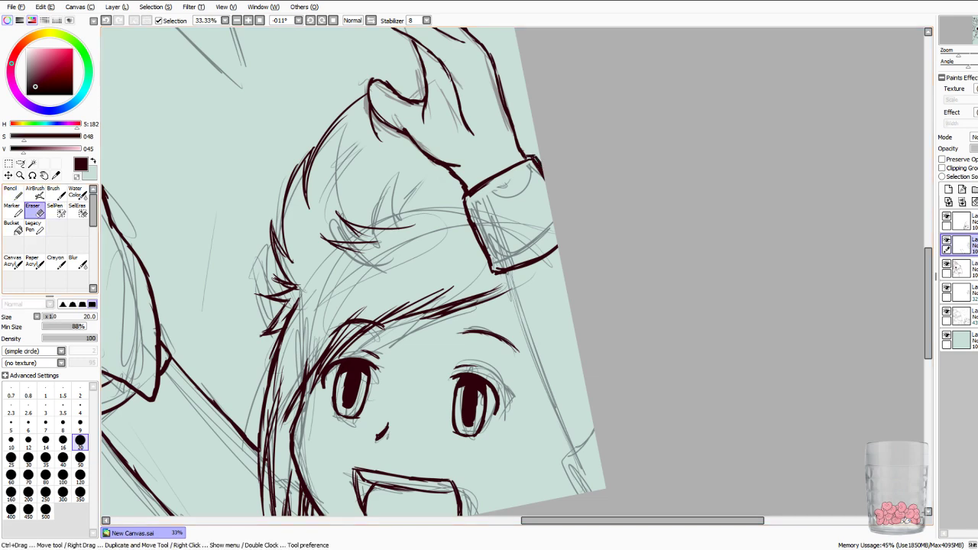
pyautogui.moveTo(534, 159); pyautogui.dragTo(542, 174)
# Ink two curved bands across the cuff, redrawing the lower one until it follows the cuff's curve.
pyautogui.press('n')
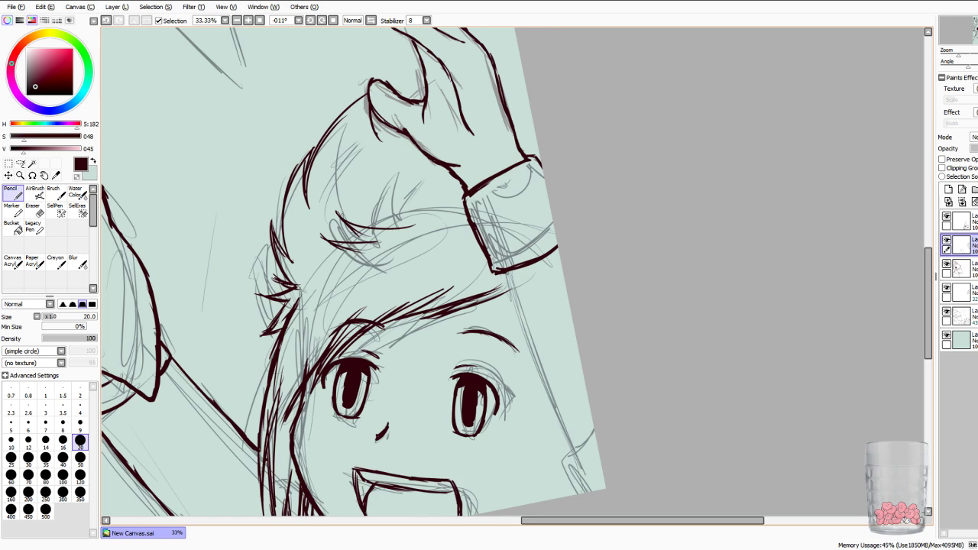
pyautogui.moveTo(473, 222)
pyautogui.mouseDown()
pyautogui.moveTo(528, 191)
pyautogui.moveTo(510, 205)
pyautogui.moveTo(546, 183)
pyautogui.mouseUp()
pyautogui.moveTo(486, 216)
pyautogui.mouseDown()
pyautogui.moveTo(505, 209)
pyautogui.moveTo(538, 224)
pyautogui.mouseUp()
pyautogui.moveTo(481, 245); pyautogui.dragTo(552, 212)
pyautogui.moveTo(486, 251); pyautogui.dragTo(552, 216)
pyautogui.moveTo(488, 248); pyautogui.dragTo(553, 214)
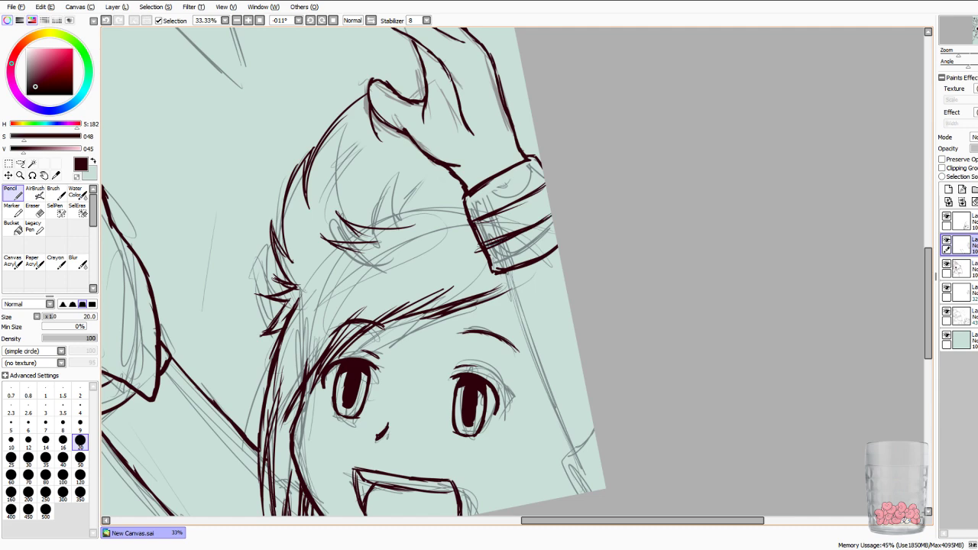
pyautogui.hotkey('ctrl', 'z')
pyautogui.hotkey('ctrl', 'z')
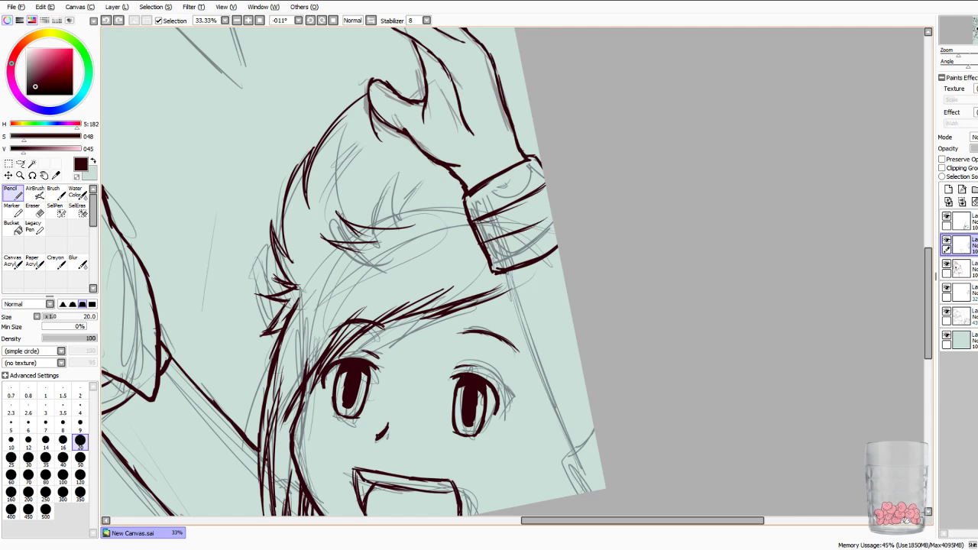
pyautogui.hotkey('ctrl', 'z')
pyautogui.hotkey('ctrl', 'z')
pyautogui.moveTo(486, 247)
pyautogui.mouseDown()
pyautogui.moveTo(554, 218)
pyautogui.moveTo(540, 224)
pyautogui.mouseUp()
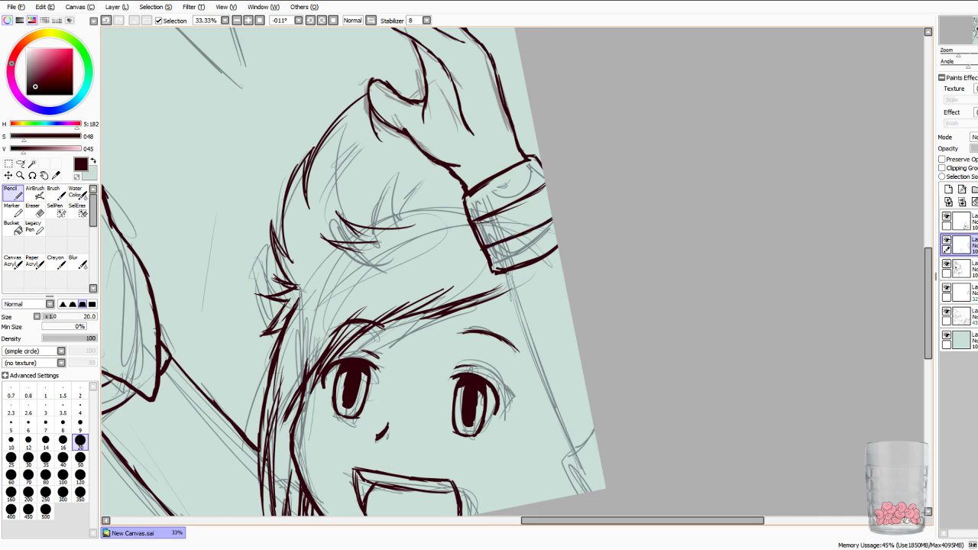
# On the topmost layer, ink a pointed tuft at the thumb's base and a spike in the gap between thumb and palm.
pyautogui.click(973, 222)
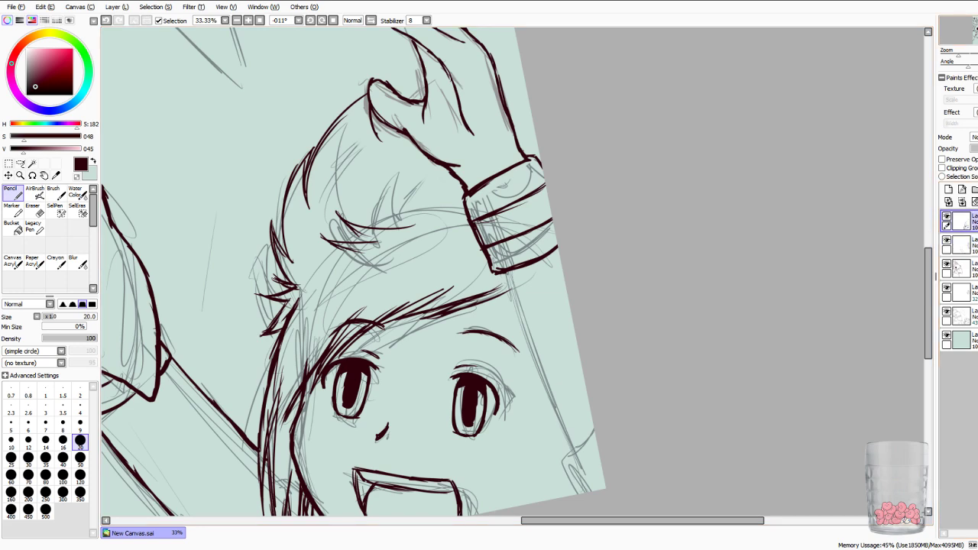
pyautogui.moveTo(489, 206)
pyautogui.mouseDown()
pyautogui.moveTo(522, 363)
pyautogui.moveTo(434, 200)
pyautogui.mouseUp()
pyautogui.press('pageup')
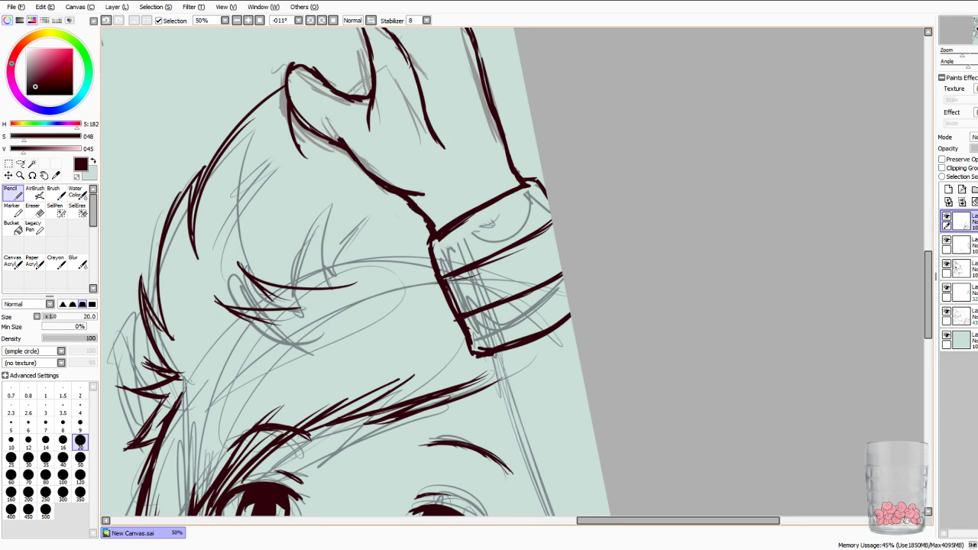
pyautogui.moveTo(303, 127)
pyautogui.mouseDown()
pyautogui.moveTo(300, 153)
pyautogui.moveTo(298, 145)
pyautogui.mouseUp()
pyautogui.moveTo(343, 57); pyautogui.dragTo(334, 79)
pyautogui.hotkey('ctrl', 'z')
pyautogui.hotkey('ctrl', 'z')
pyautogui.moveTo(323, 84)
pyautogui.mouseDown()
pyautogui.moveTo(355, 47)
pyautogui.moveTo(349, 62)
pyautogui.moveTo(368, 94)
pyautogui.mouseUp()
pyautogui.moveTo(356, 50); pyautogui.dragTo(365, 83)
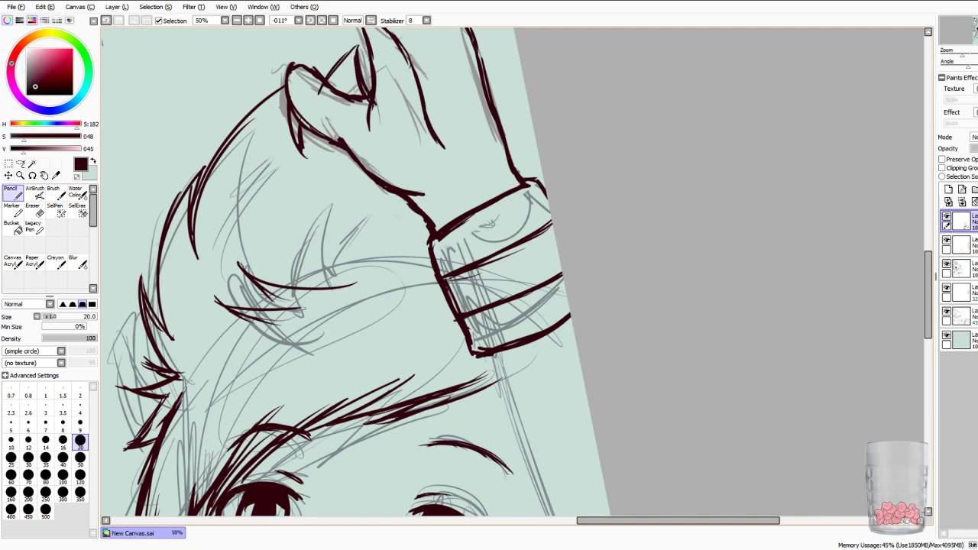
# Ink a small spiky tuft at the wrist above the cuff and erase the spike line overshooting the thumb.
pyautogui.moveTo(511, 159)
pyautogui.mouseDown()
pyautogui.moveTo(529, 144)
pyautogui.moveTo(545, 188)
pyautogui.mouseUp()
pyautogui.moveTo(529, 149); pyautogui.dragTo(534, 177)
pyautogui.moveTo(509, 159)
pyautogui.mouseDown()
pyautogui.moveTo(530, 145)
pyautogui.moveTo(511, 155)
pyautogui.mouseUp()
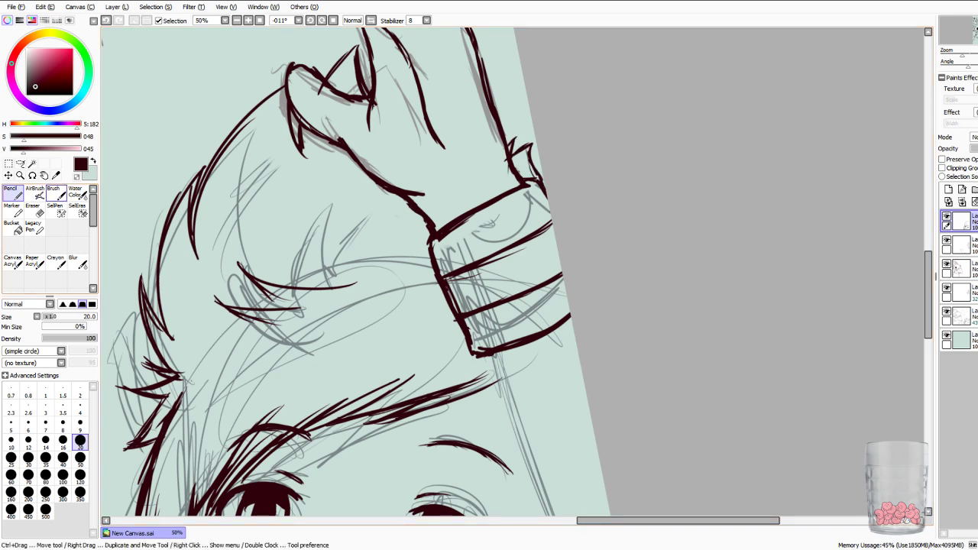
pyautogui.click(34, 210)
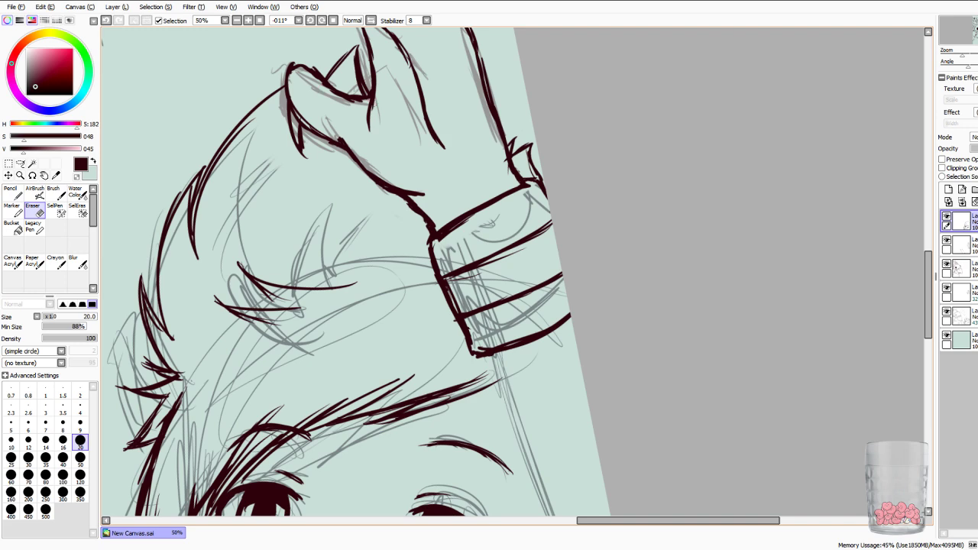
# On the second layer, lasso the striped band under the bird's beak, reshape its lower corner with Free Deform and deselect.
pyautogui.moveTo(489, 390); pyautogui.dragTo(351, 99)
pyautogui.moveTo(306, 229); pyautogui.dragTo(723, 201)
pyautogui.scroll(-4, 513, 273)
pyautogui.scroll(2, 513, 272)
pyautogui.scroll(1, 514, 272)
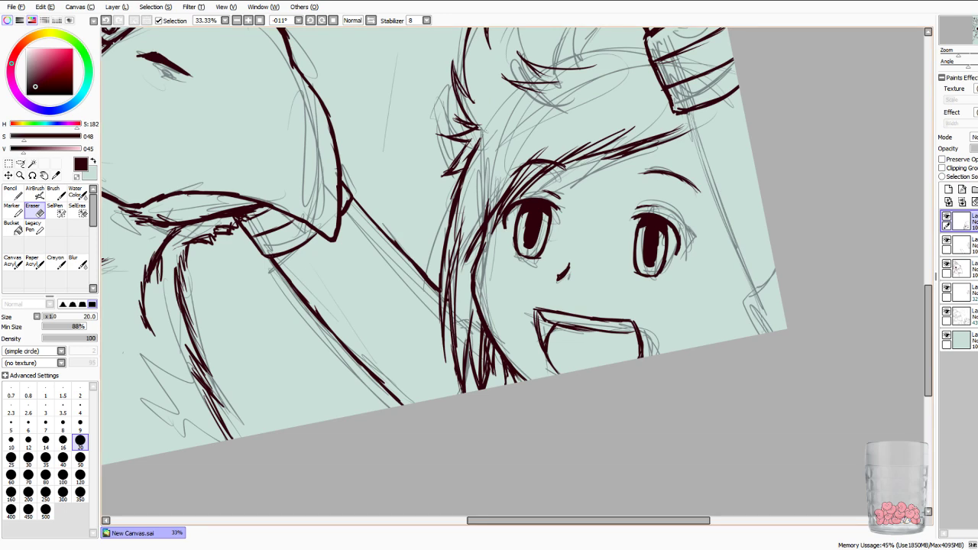
pyautogui.click(966, 245)
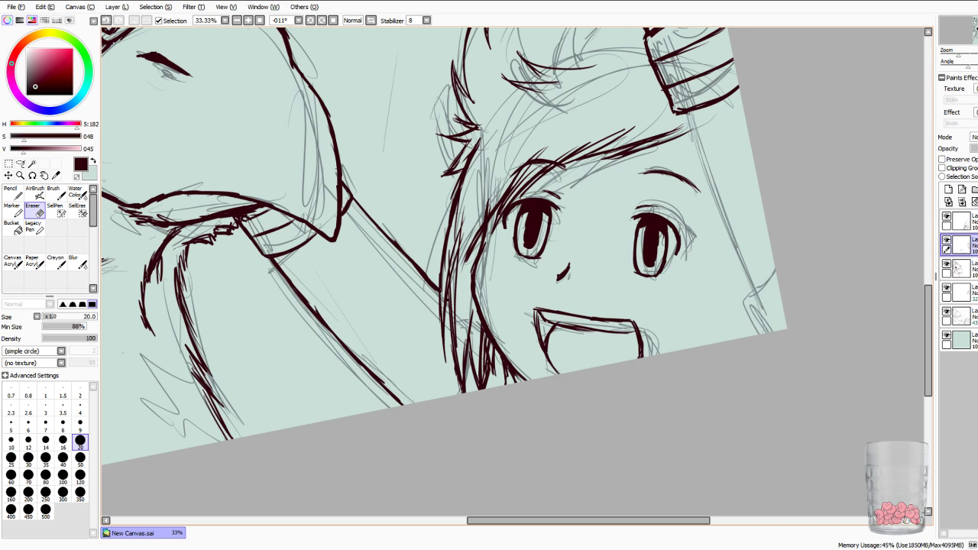
pyautogui.press('n')
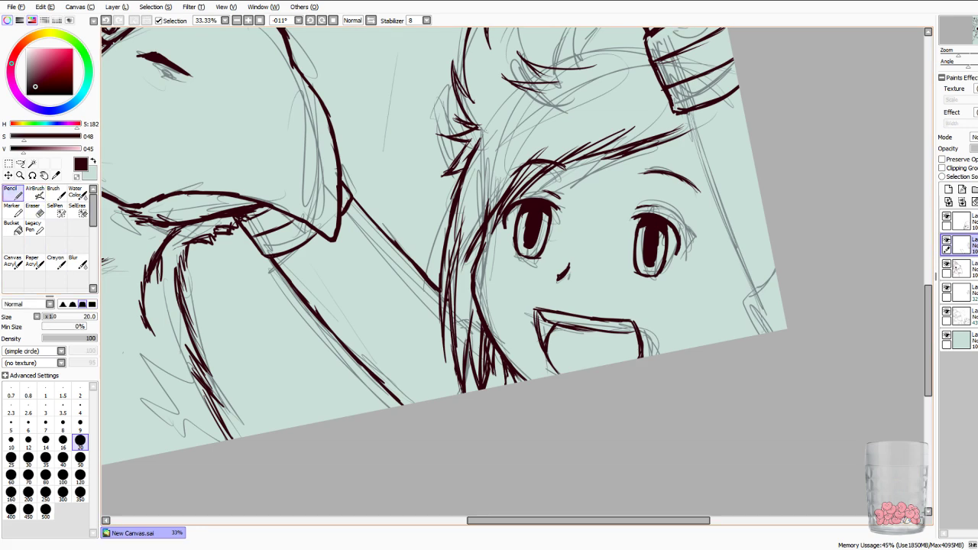
pyautogui.press('w')
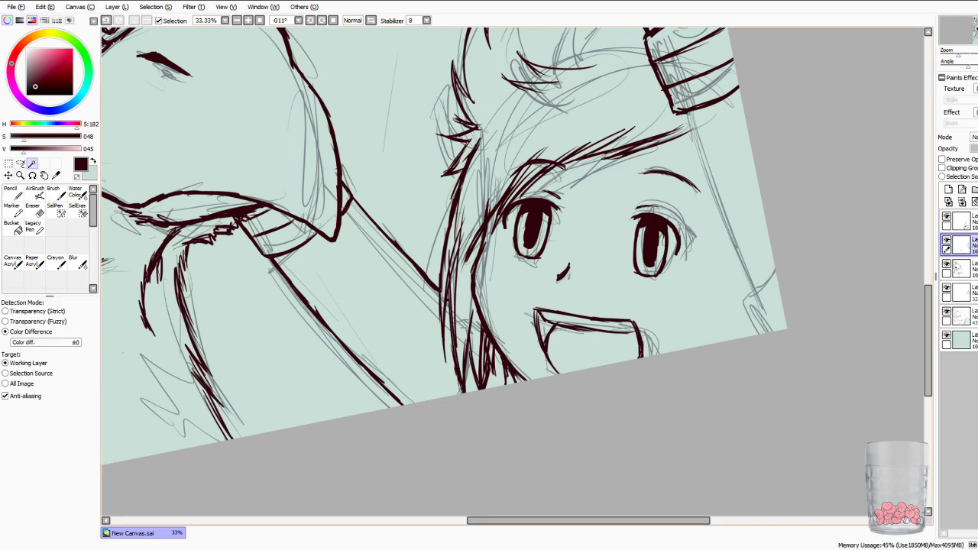
pyautogui.press('l')
pyautogui.moveTo(302, 203)
pyautogui.mouseDown()
pyautogui.moveTo(263, 189)
pyautogui.moveTo(326, 242)
pyautogui.moveTo(302, 202)
pyautogui.mouseUp()
pyautogui.press('m')
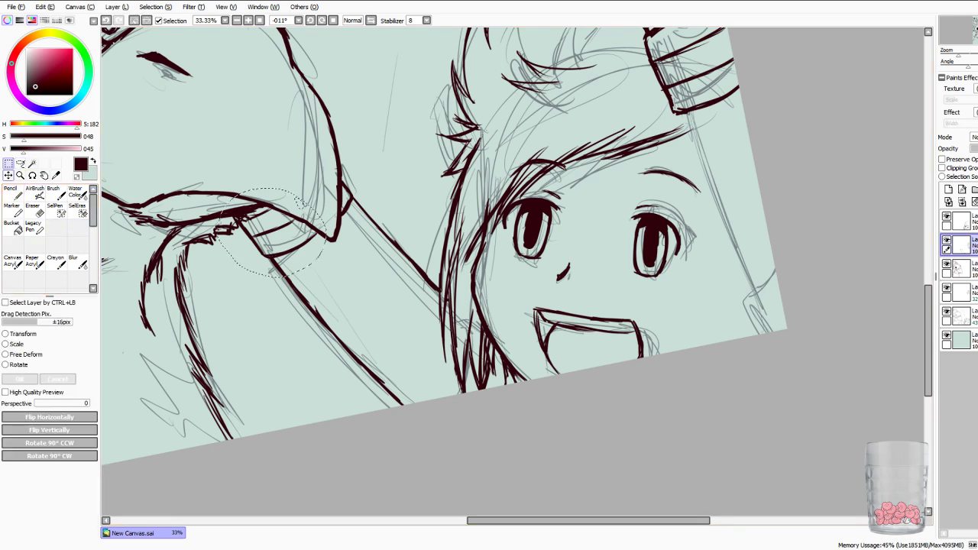
pyautogui.click(20, 355)
pyautogui.moveTo(247, 283); pyautogui.dragTo(256, 295)
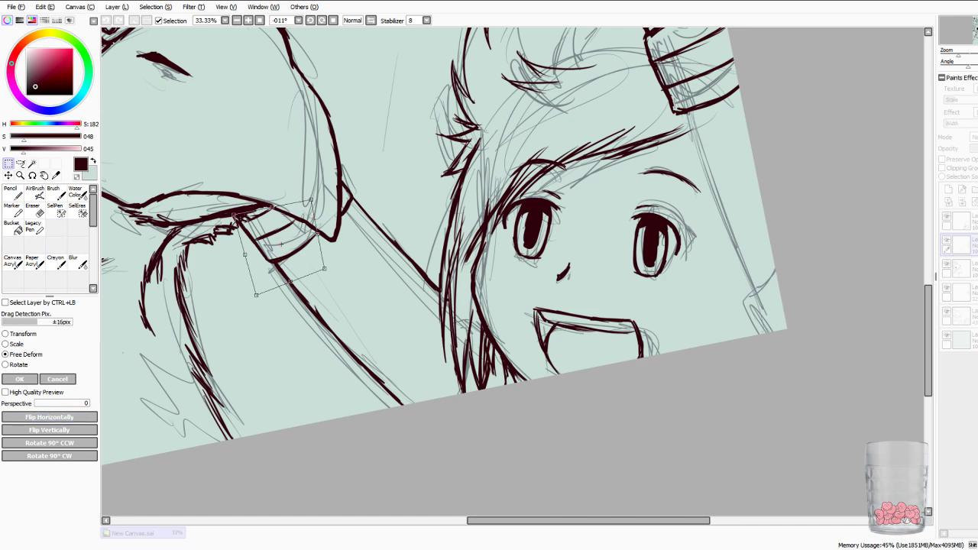
pyautogui.press('Return')
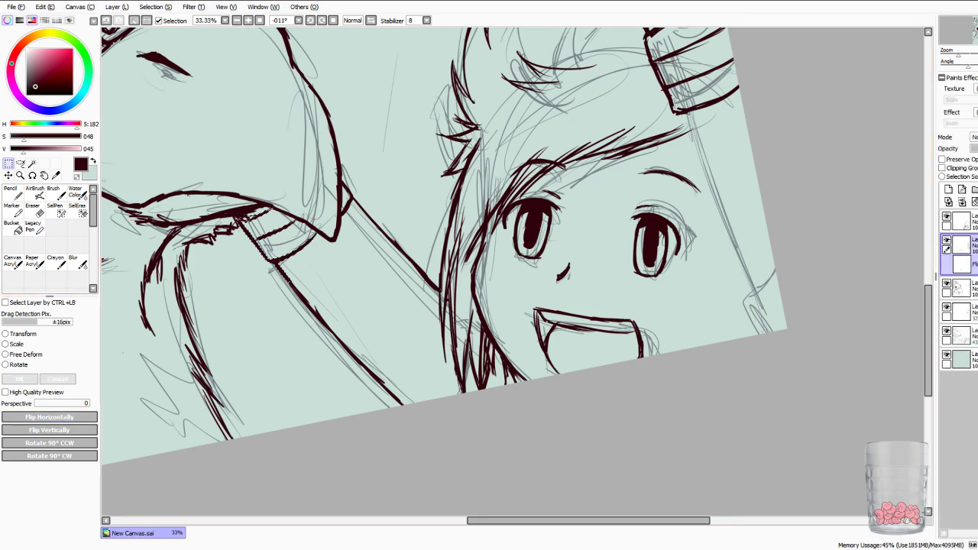
pyautogui.hotkey('ctrl', 'd')
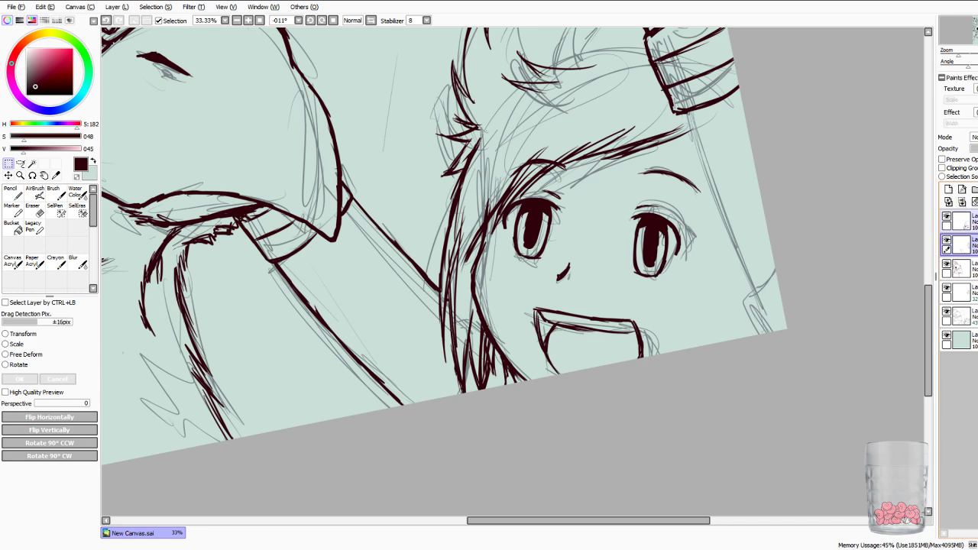
# Ink the inner edge of the girl's raised arm from the cuff down past her face with the Pencil.
pyautogui.moveTo(535, 268); pyautogui.dragTo(338, 253)
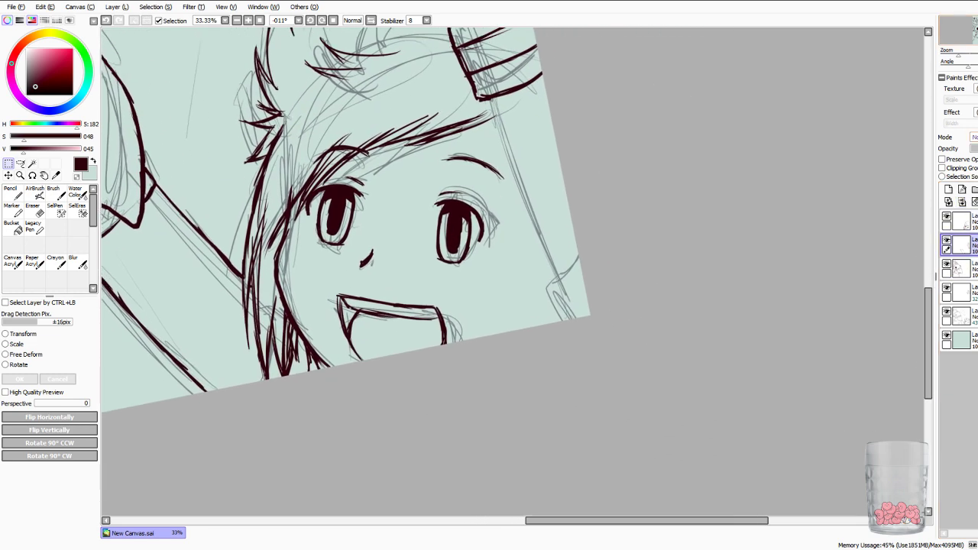
pyautogui.click(963, 222)
pyautogui.click(963, 245)
pyautogui.moveTo(459, 228); pyautogui.dragTo(436, 285)
pyautogui.click(13, 191)
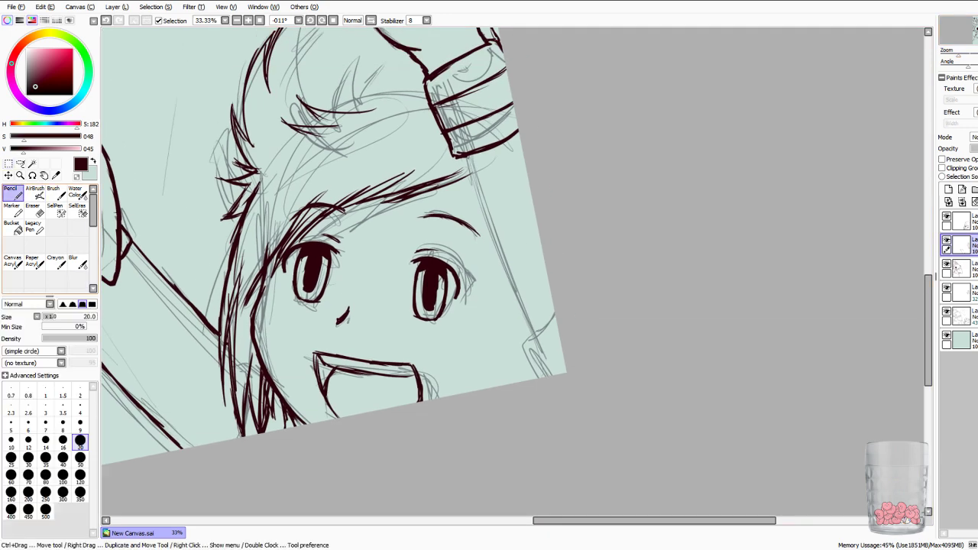
pyautogui.moveTo(461, 158); pyautogui.dragTo(505, 271)
pyautogui.moveTo(469, 180); pyautogui.dragTo(491, 237)
pyautogui.moveTo(468, 176); pyautogui.dragTo(535, 337)
# Ink the sleeve opening at the base of the raised arm, thicken its fold and clean up its inner edge with the Eraser.
pyautogui.moveTo(519, 293)
pyautogui.mouseDown()
pyautogui.moveTo(540, 350)
pyautogui.moveTo(529, 364)
pyautogui.mouseUp()
pyautogui.moveTo(557, 326); pyautogui.dragTo(520, 376)
pyautogui.moveTo(531, 335); pyautogui.dragTo(522, 373)
pyautogui.moveTo(532, 363); pyautogui.dragTo(528, 379)
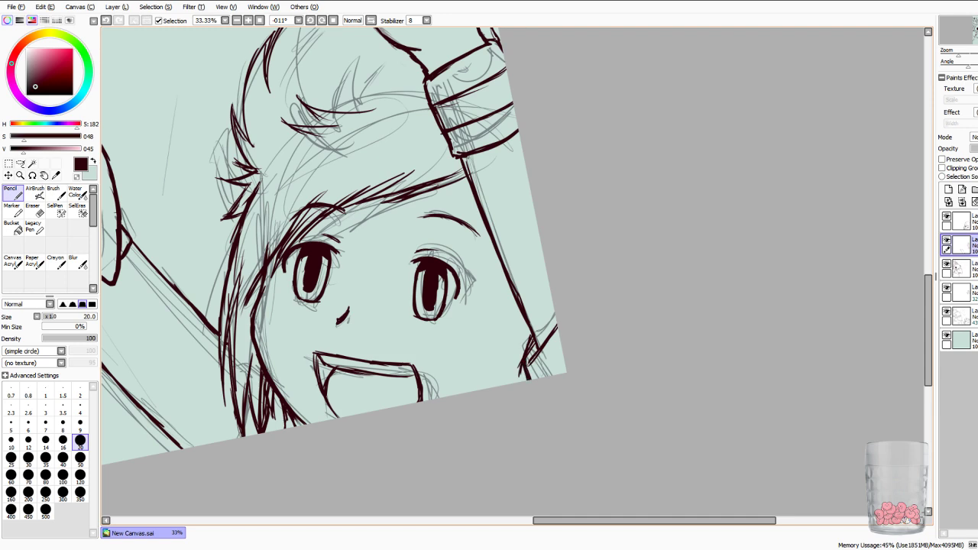
pyautogui.moveTo(535, 343); pyautogui.dragTo(530, 356)
pyautogui.moveTo(550, 334); pyautogui.dragTo(538, 344)
pyautogui.click(33, 210)
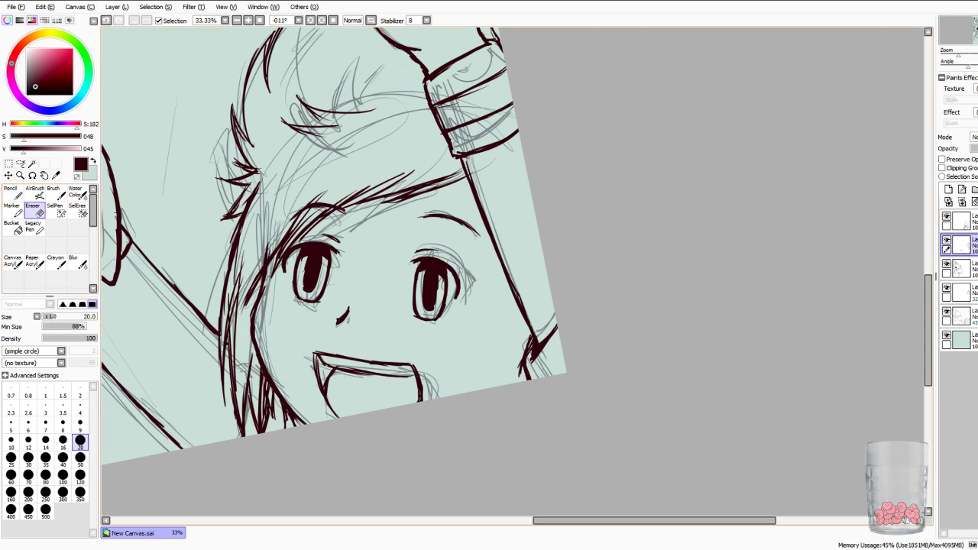
pyautogui.moveTo(527, 356); pyautogui.dragTo(532, 341)
pyautogui.click(12, 192)
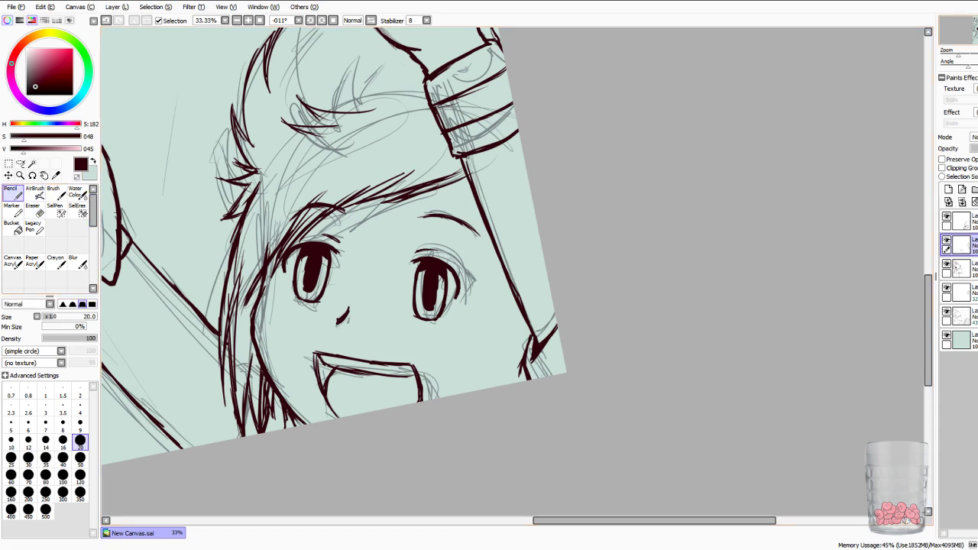
# Lasso the sleeve opening at the base of the arm, move it slightly downward along the arm and deselect.
pyautogui.scroll(-3, 514, 271)
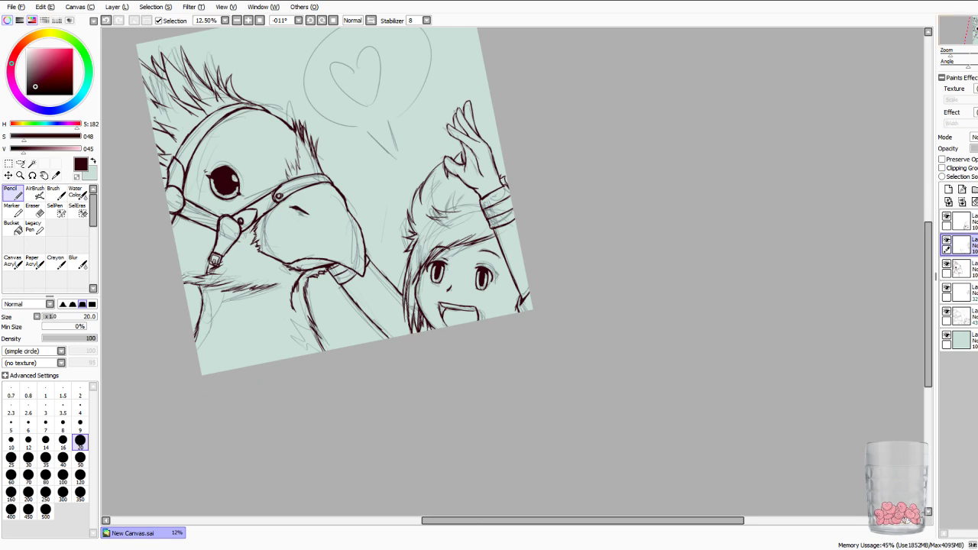
pyautogui.scroll(4, 466, 279)
pyautogui.moveTo(466, 279); pyautogui.dragTo(507, 306)
pyautogui.click(21, 163)
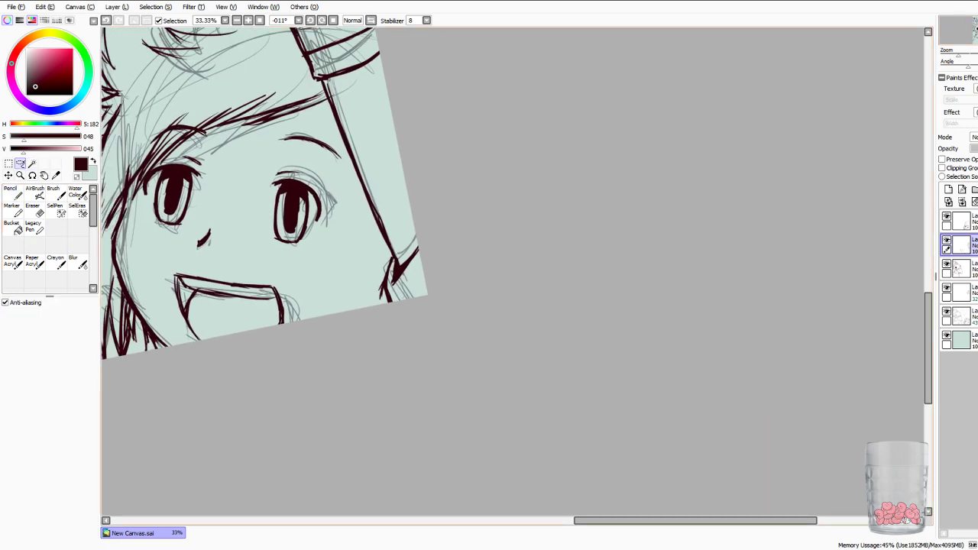
pyautogui.moveTo(422, 234); pyautogui.dragTo(387, 252)
pyautogui.moveTo(430, 236)
pyautogui.mouseDown()
pyautogui.moveTo(412, 247)
pyautogui.moveTo(378, 307)
pyautogui.moveTo(459, 294)
pyautogui.mouseUp()
pyautogui.moveTo(399, 272); pyautogui.dragTo(408, 292)
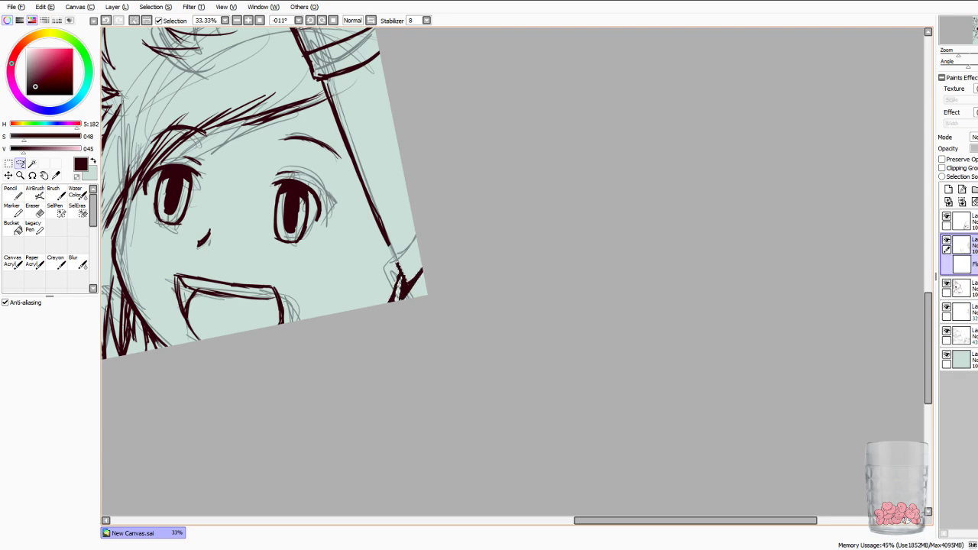
pyautogui.click(156, 7)
pyautogui.click(165, 21)
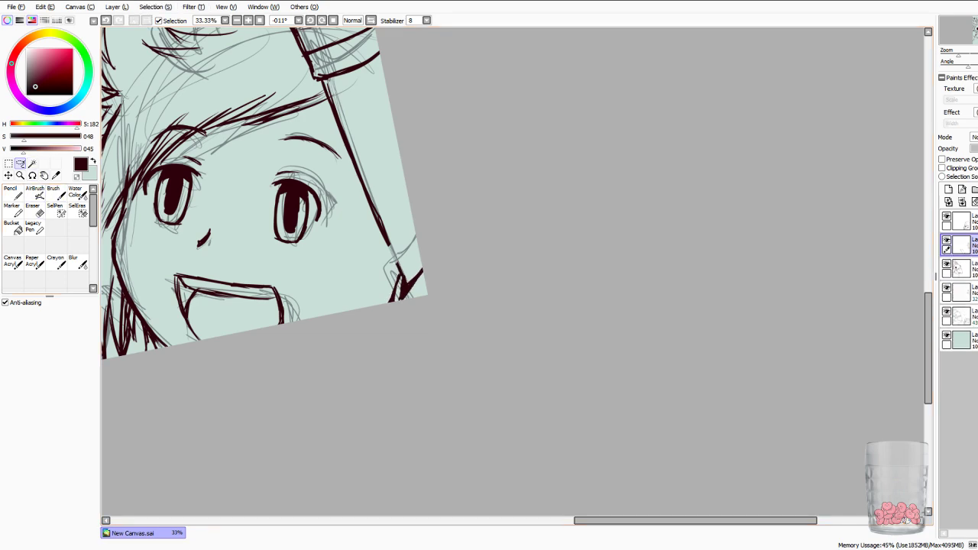
# Ink the gap between the raised arm's inner edge and the sleeve opening with the Pencil.
pyautogui.click(13, 193)
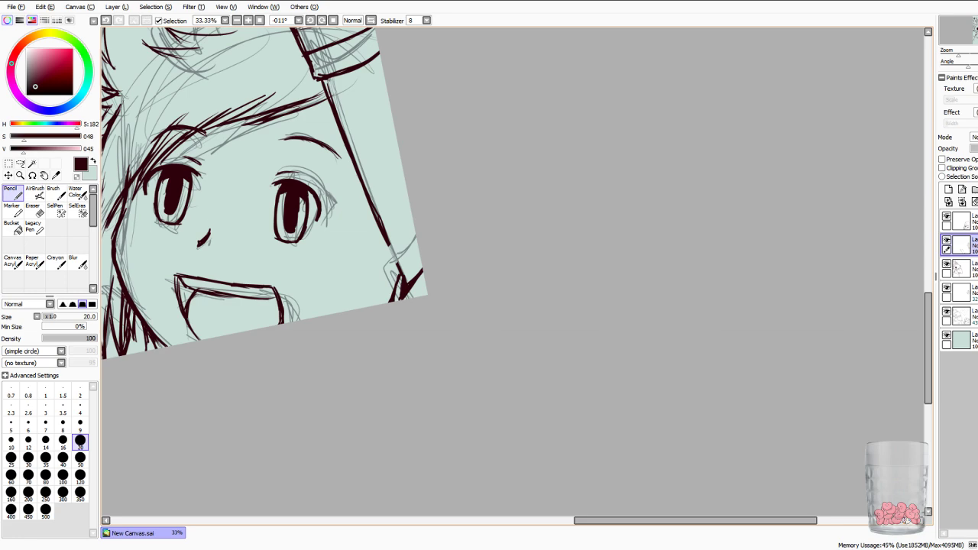
pyautogui.scroll(1, 424, 288)
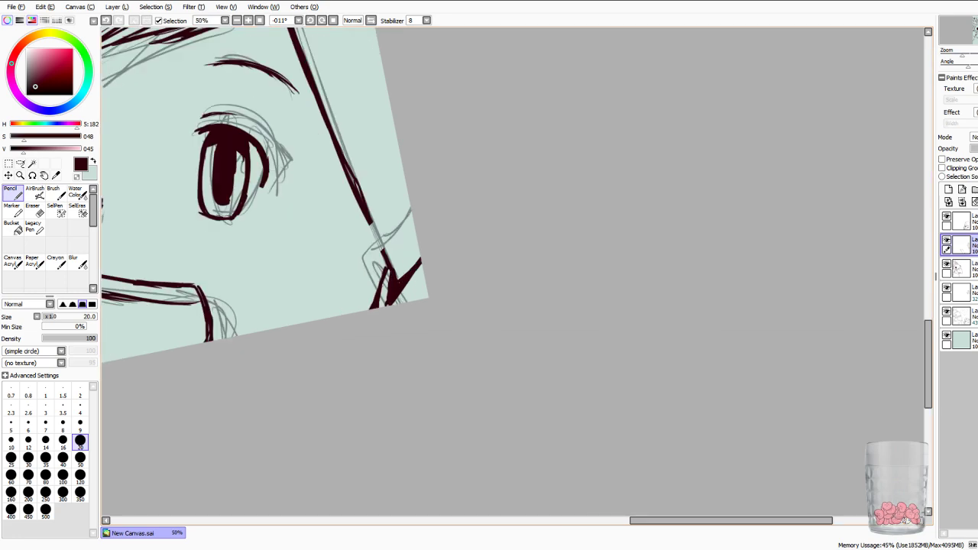
pyautogui.moveTo(372, 223); pyautogui.dragTo(383, 249)
pyautogui.moveTo(370, 210); pyautogui.dragTo(388, 256)
# Review the inked raised arm against the whole drawing from several angles, ending with the canvas rotation reset to 0°.
pyautogui.scroll(-4, 424, 289)
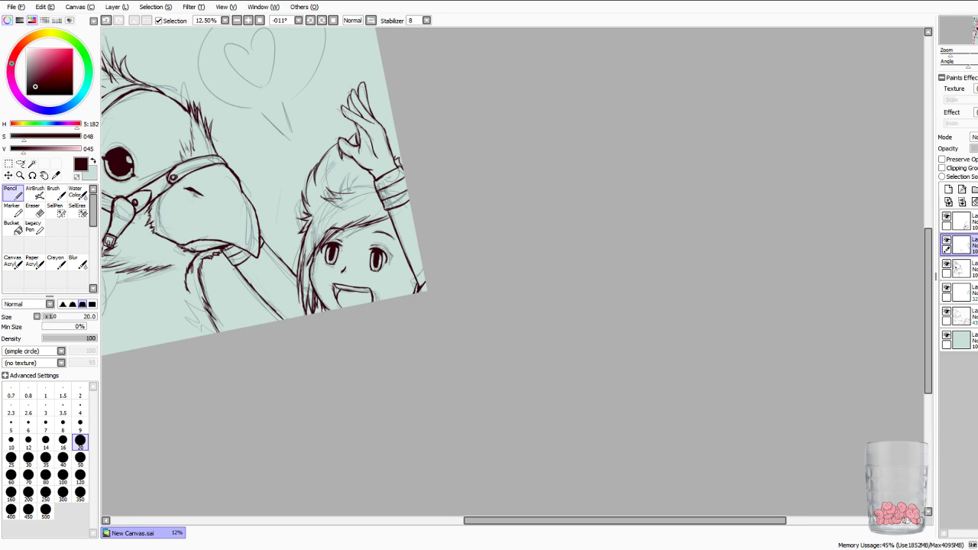
pyautogui.moveTo(366, 244); pyautogui.dragTo(594, 285)
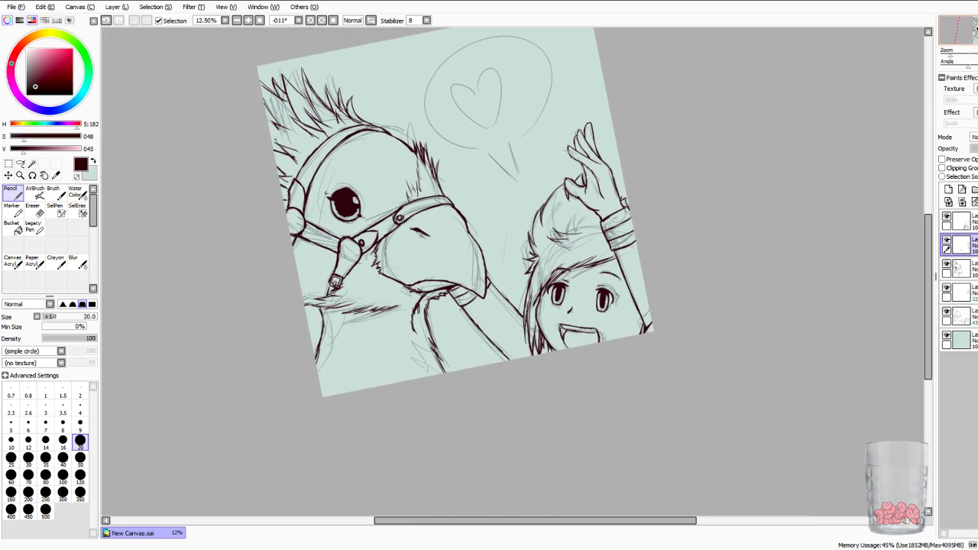
pyautogui.press('pageup')
pyautogui.press('End')
pyautogui.press('End')
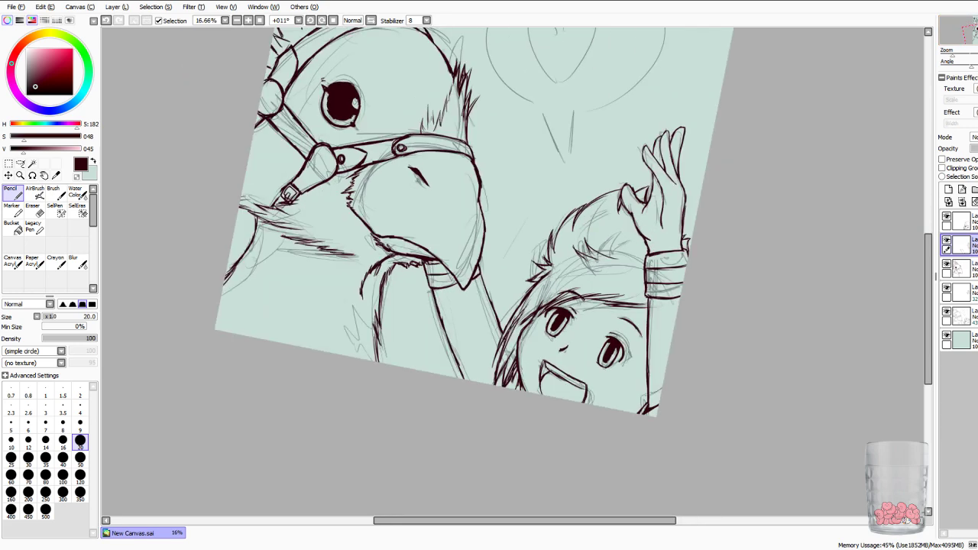
pyautogui.hotkey('ctrl', '-')
pyautogui.press('Delete')
pyautogui.moveTo(512, 244); pyautogui.dragTo(442, 238)
pyautogui.press('pageup')
pyautogui.press('pageup')
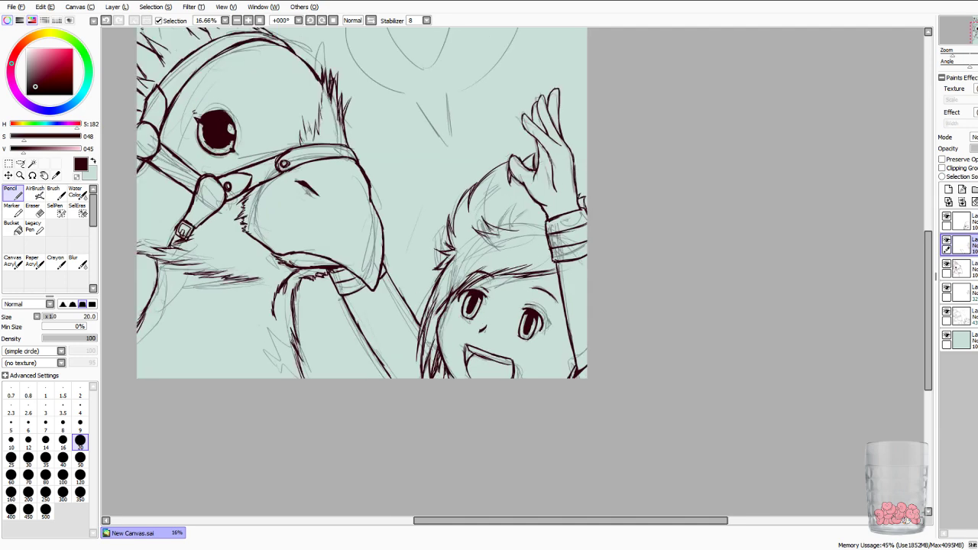
# Lasso the lower edge of the arm under the bird's beak with its striped band, reshape it with Free Deform and deselect.
pyautogui.moveTo(512, 245); pyautogui.dragTo(524, 245)
pyautogui.moveTo(512, 336); pyautogui.dragTo(512, 206)
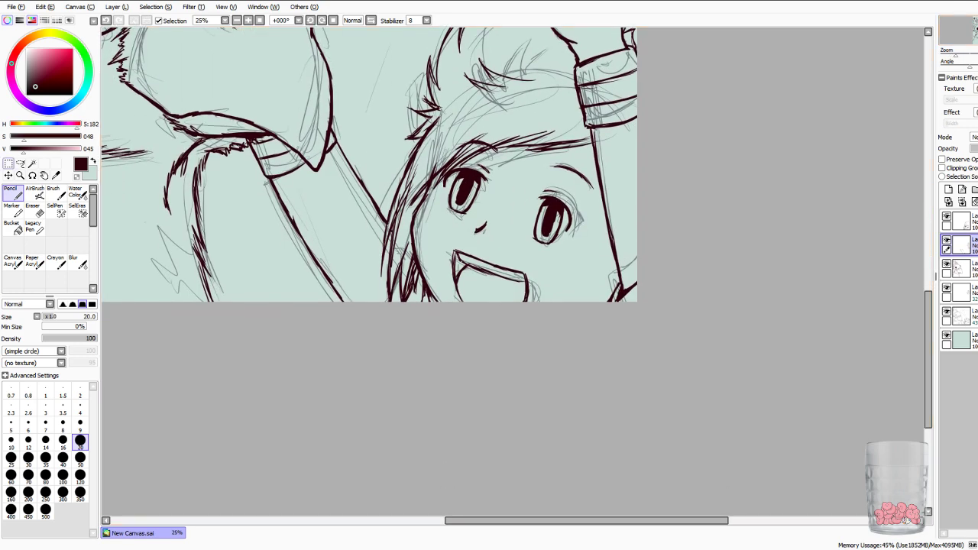
pyautogui.click(20, 163)
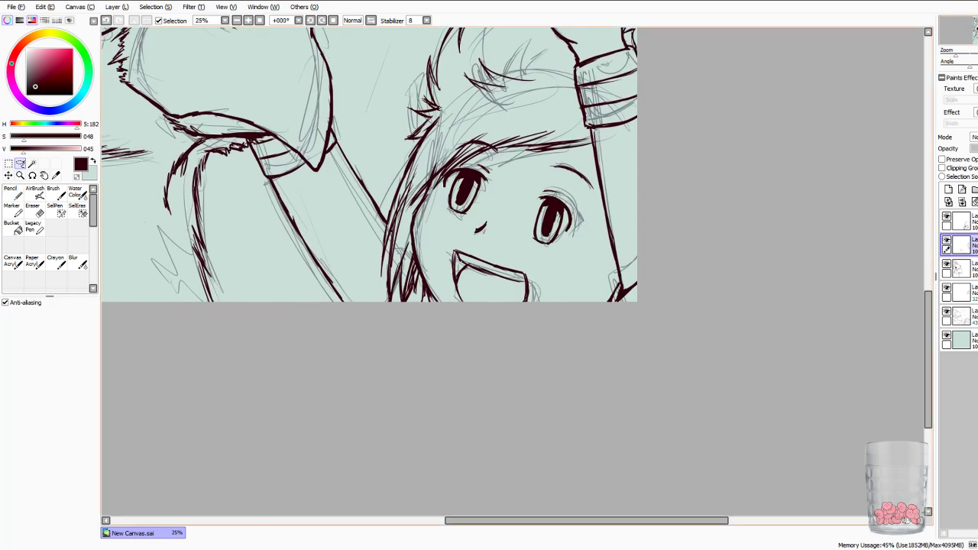
pyautogui.moveTo(252, 147)
pyautogui.mouseDown()
pyautogui.moveTo(288, 239)
pyautogui.moveTo(348, 330)
pyautogui.moveTo(359, 298)
pyautogui.moveTo(321, 205)
pyautogui.moveTo(254, 147)
pyautogui.mouseUp()
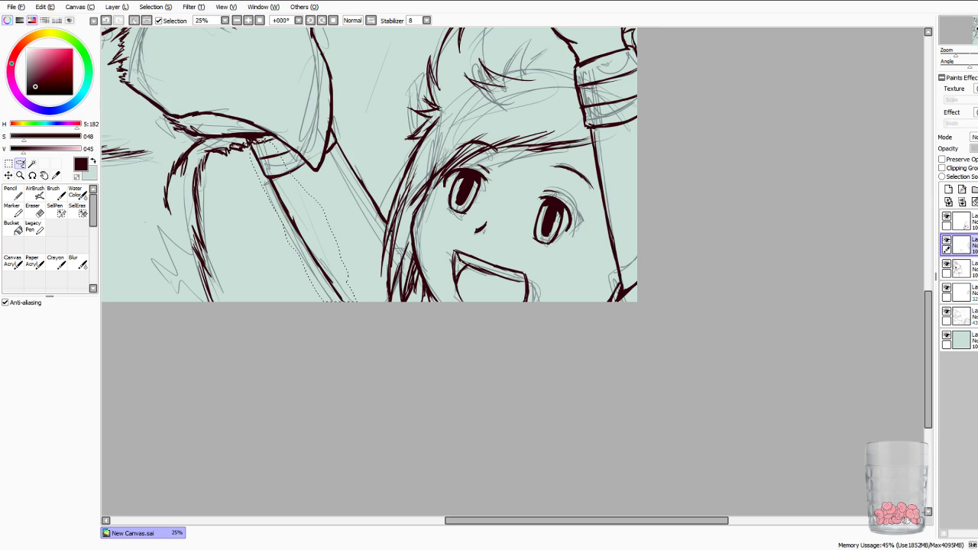
pyautogui.hotkey('ctrl', 't')
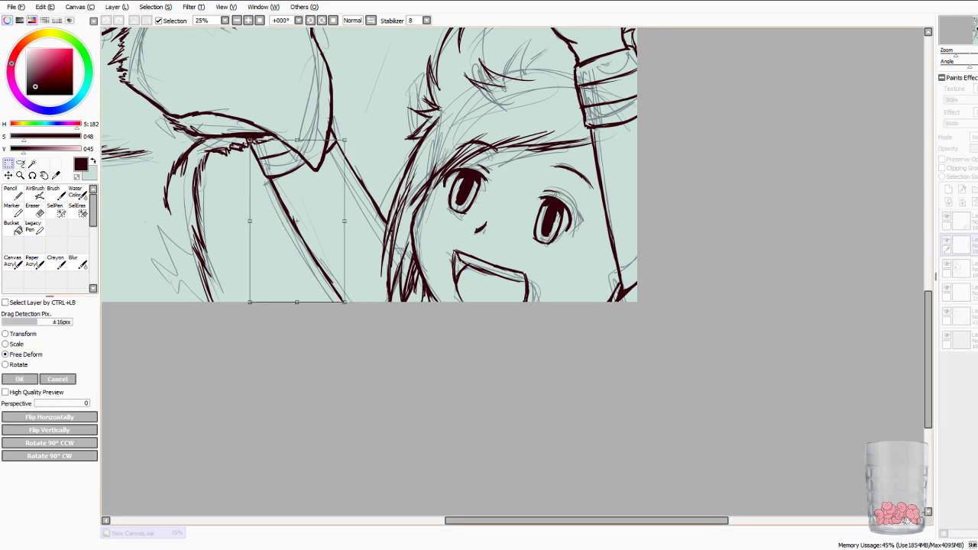
pyautogui.moveTo(343, 302); pyautogui.dragTo(380, 350)
pyautogui.moveTo(250, 140); pyautogui.dragTo(256, 135)
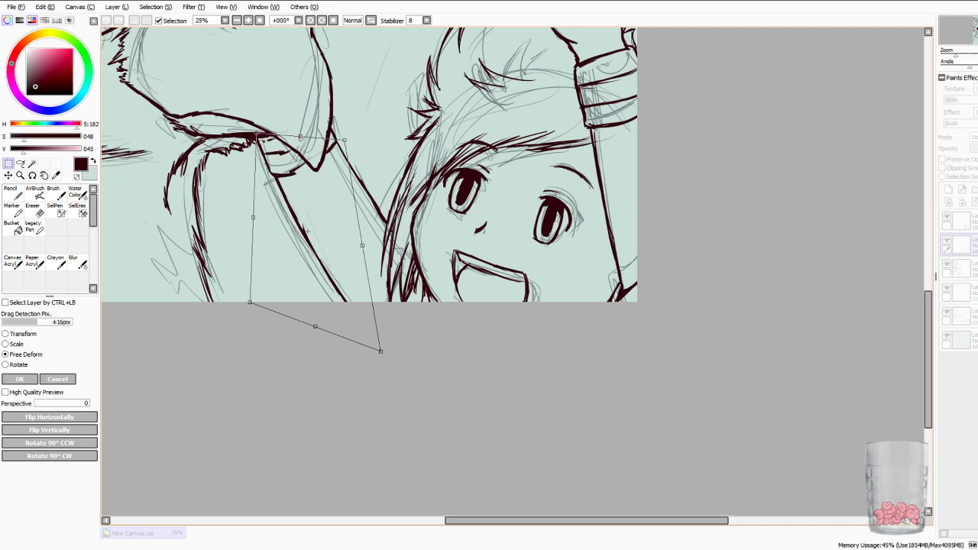
pyautogui.moveTo(250, 303); pyautogui.dragTo(249, 301)
pyautogui.moveTo(308, 231); pyautogui.dragTo(306, 229)
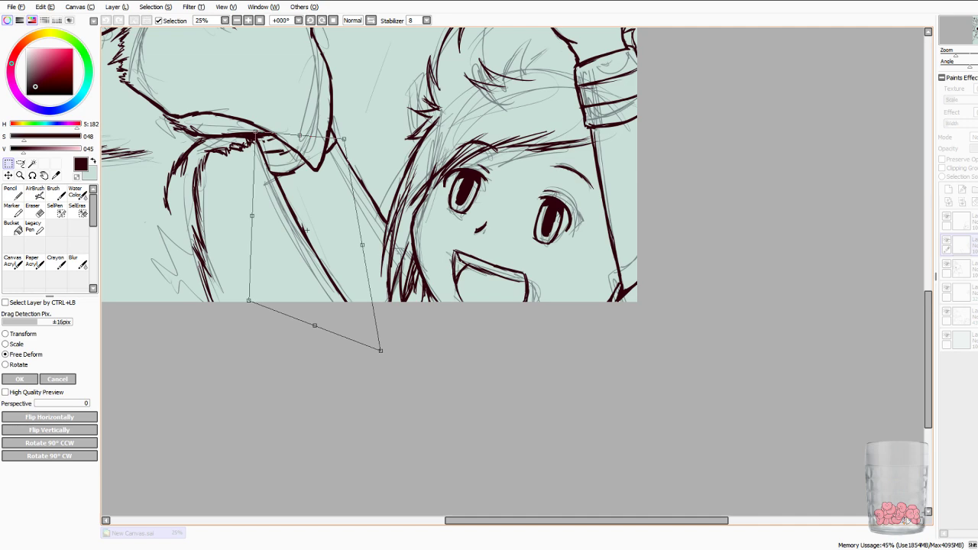
pyautogui.press('-')
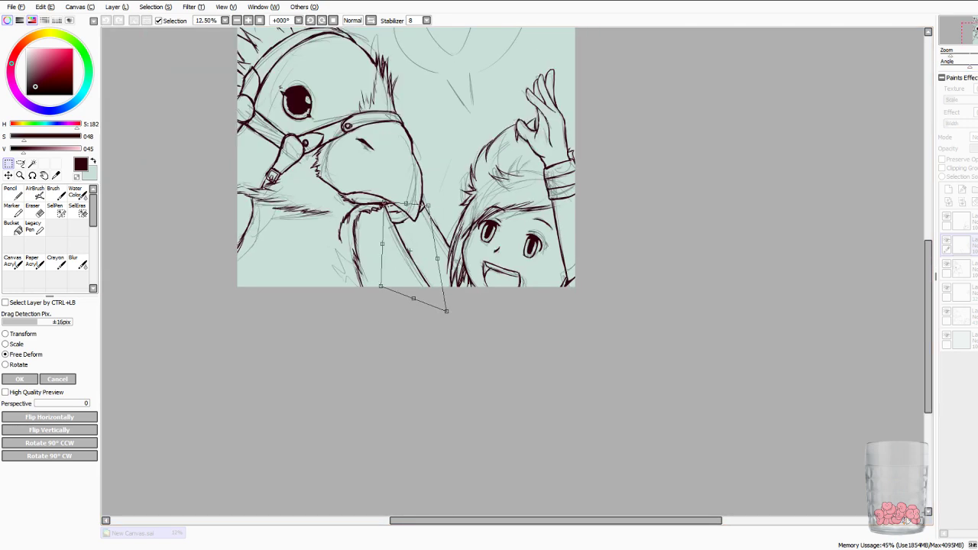
pyautogui.press('Return')
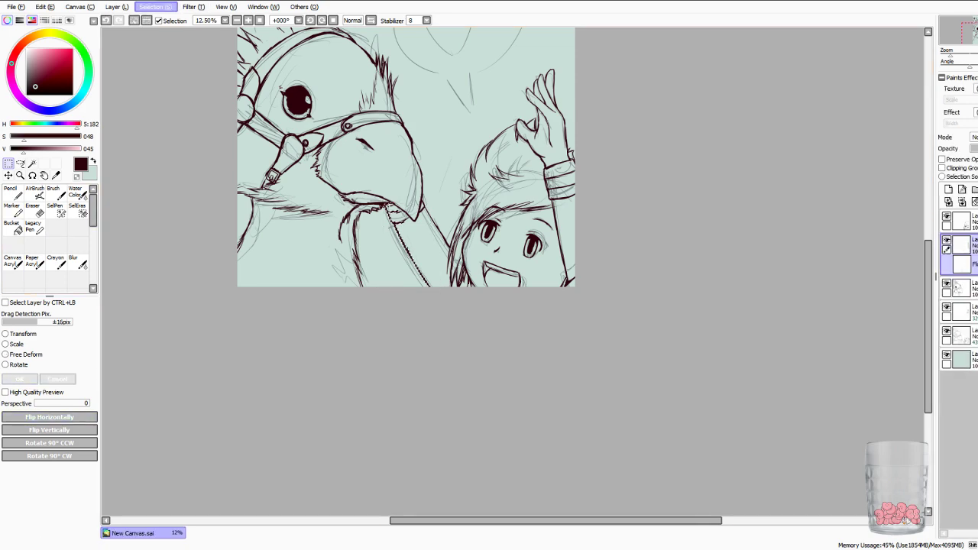
pyautogui.hotkey('ctrl', 'd')
# Erase the distorted stripe remnants and the stray end of the lower edge on the band under the beak.
pyautogui.press('pageup')
pyautogui.press('pageup')
pyautogui.moveTo(977, 43); pyautogui.dragTo(976, 42)
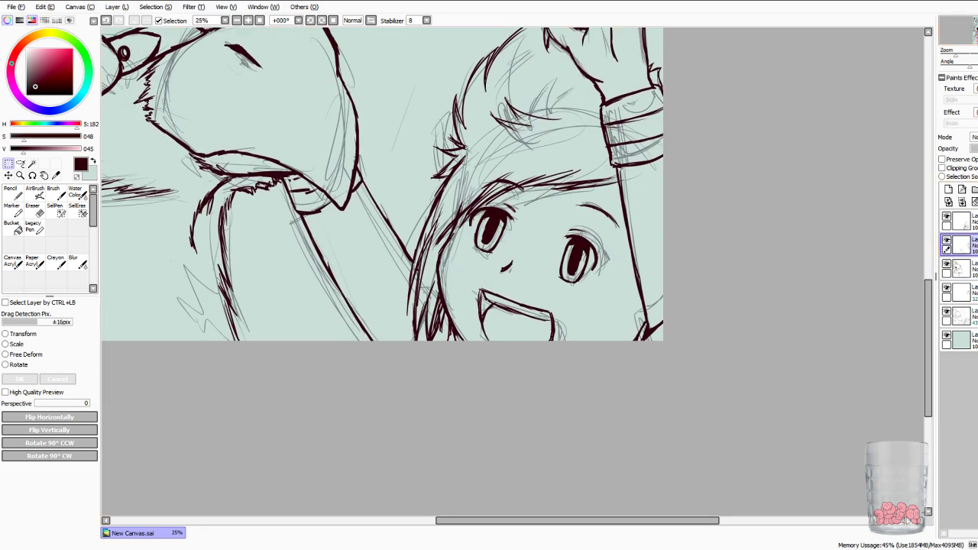
pyautogui.hotkey('ctrl', '+')
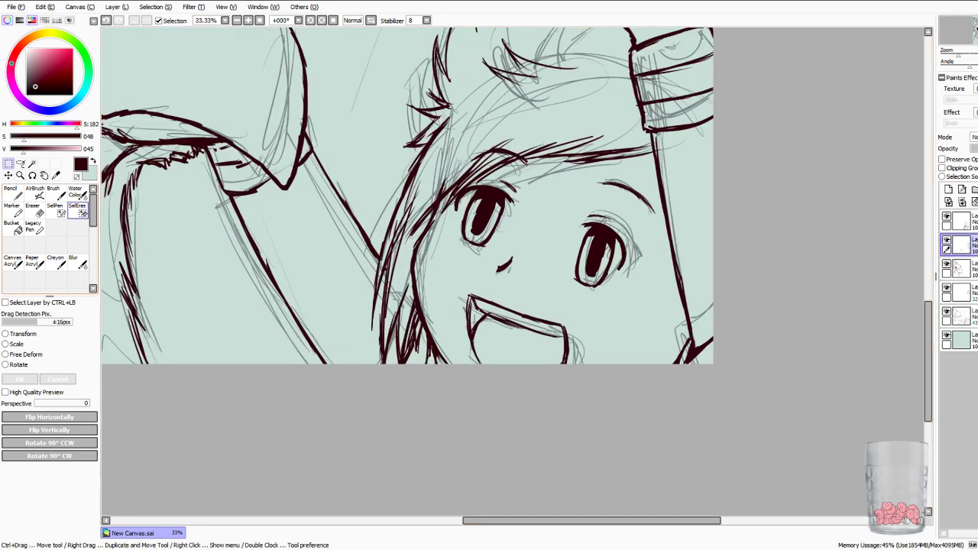
pyautogui.press('e')
pyautogui.moveTo(258, 195)
pyautogui.mouseDown()
pyautogui.moveTo(236, 197)
pyautogui.moveTo(251, 163)
pyautogui.moveTo(231, 145)
pyautogui.mouseUp()
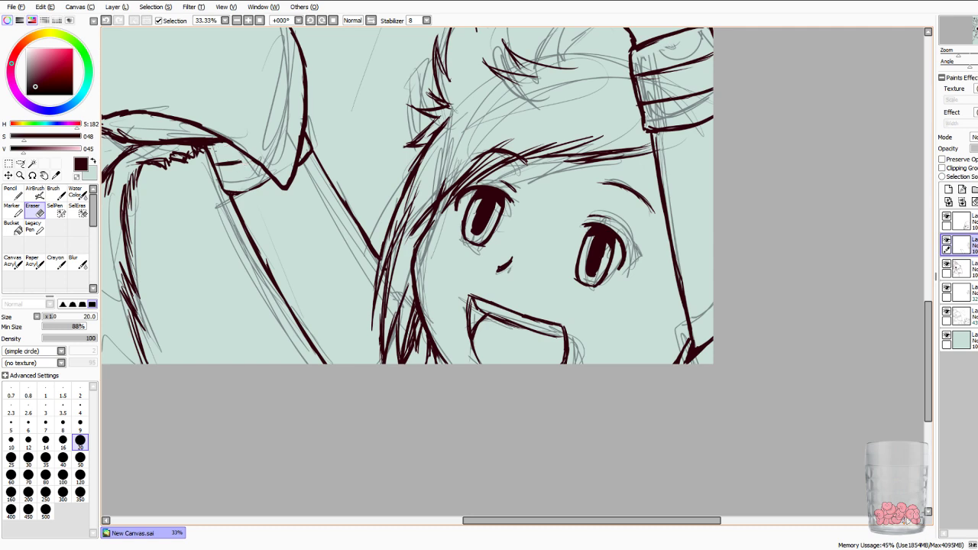
# Reinforce the upper edge of the arm between the beak and the girl's hair with the Pencil and trim it with the Eraser.
pyautogui.press('n')
pyautogui.moveTo(313, 151); pyautogui.dragTo(384, 261)
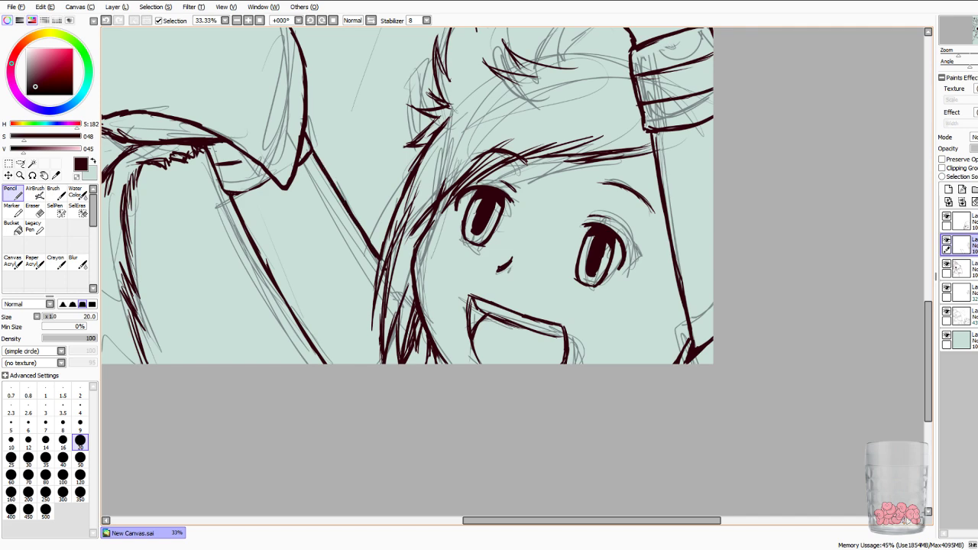
pyautogui.press('e')
pyautogui.moveTo(368, 247); pyautogui.dragTo(376, 260)
pyautogui.moveTo(355, 219); pyautogui.dragTo(379, 256)
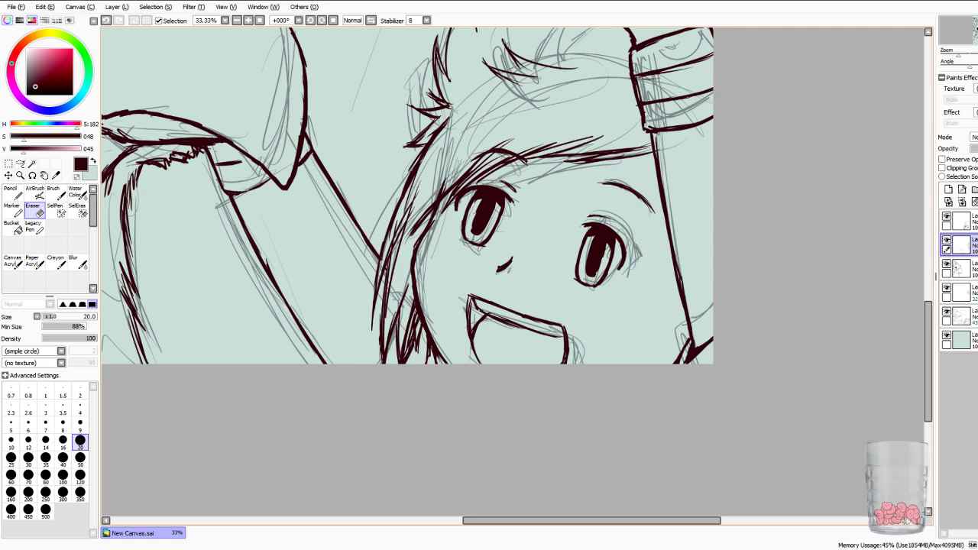
# Redraw the stripe and the lower edge of the band under the beak with the Pencil.
pyautogui.press('n')
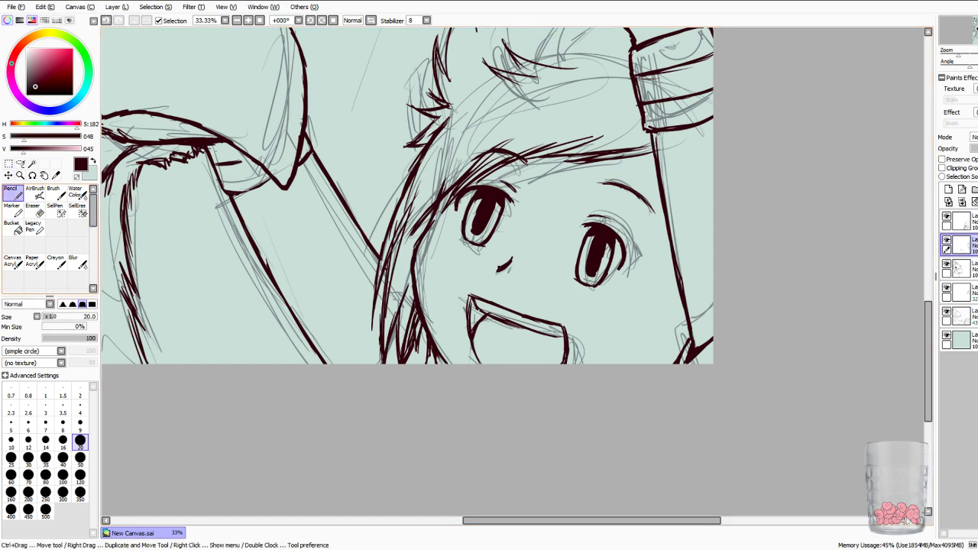
pyautogui.moveTo(229, 161); pyautogui.dragTo(250, 159)
pyautogui.moveTo(240, 193); pyautogui.dragTo(269, 179)
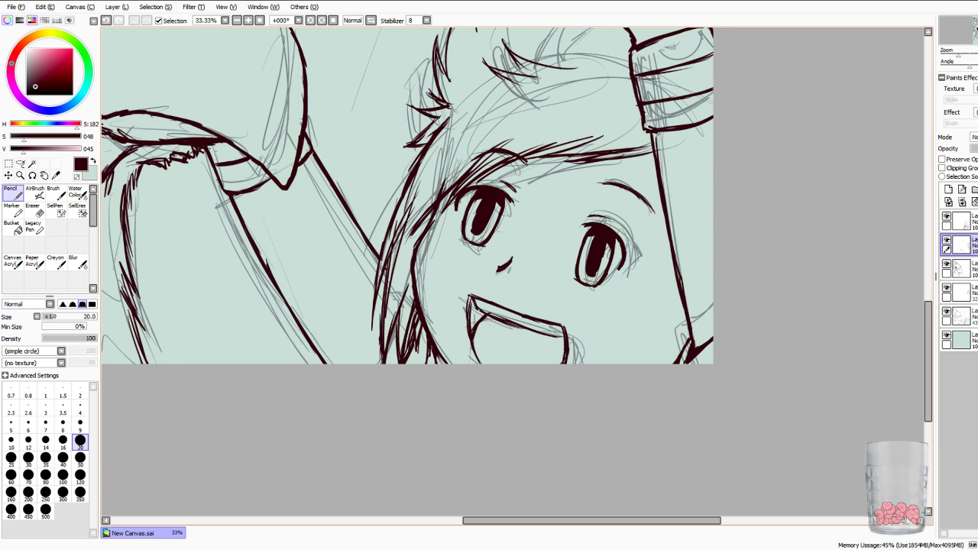
pyautogui.moveTo(254, 190); pyautogui.dragTo(274, 181)
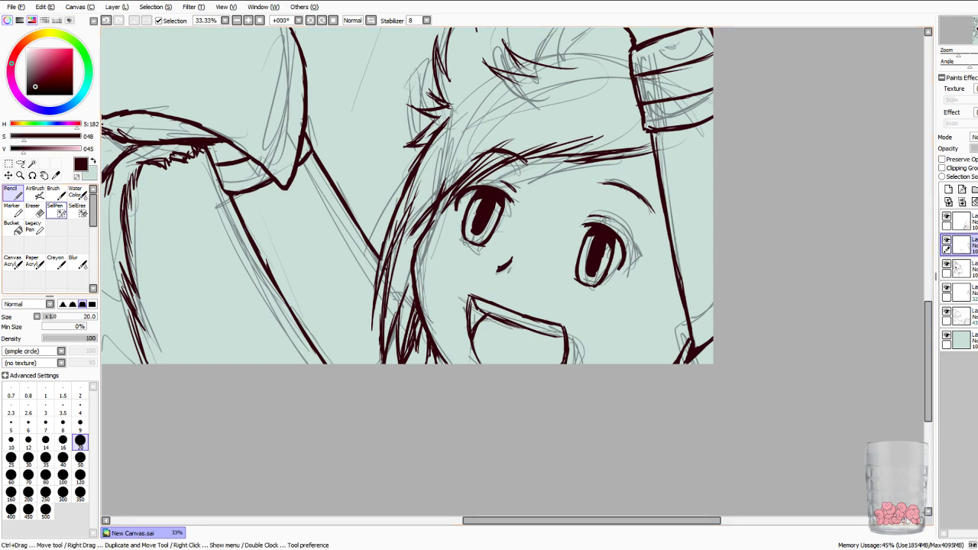
pyautogui.press('e')
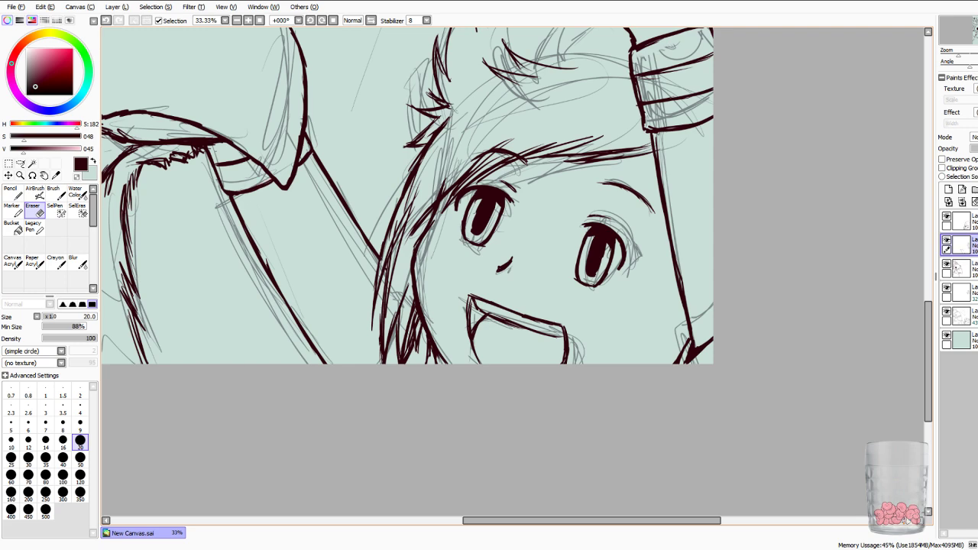
pyautogui.press('n')
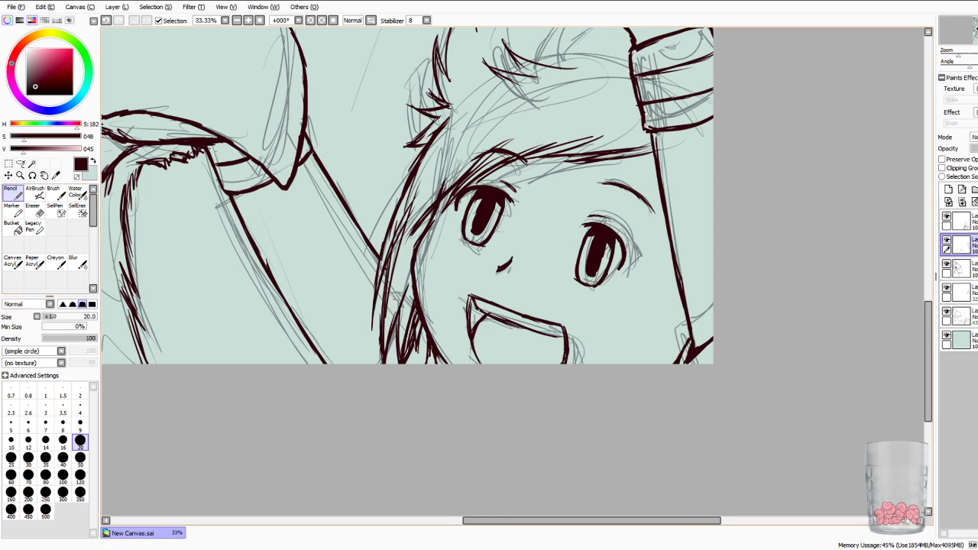
# Examine the reworked arm and striped band under the beak within the whole drawing.
pyautogui.press('pagedown')
pyautogui.press('pagedown')
pyautogui.press('pagedown')
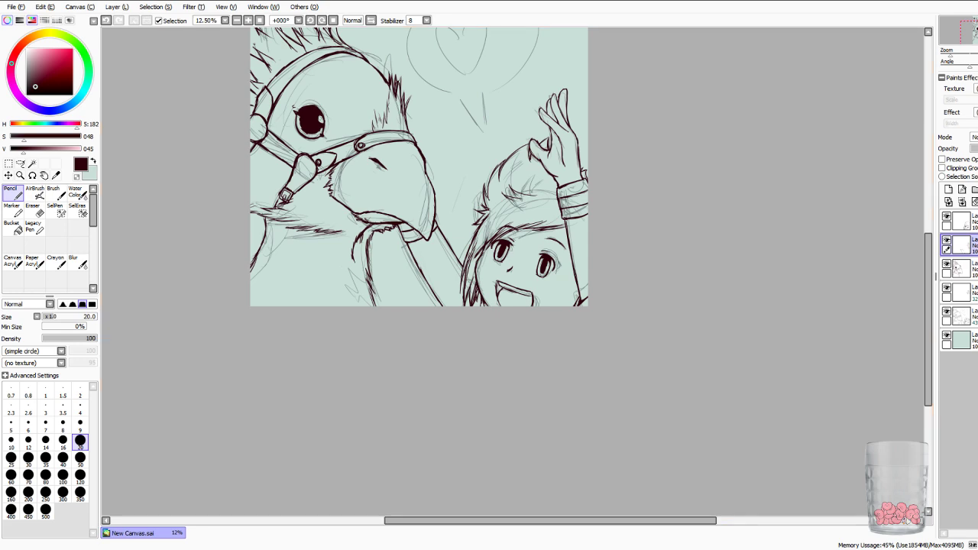
pyautogui.press('pagedown')
pyautogui.press('pagedown')
pyautogui.press('pagedown')
pyautogui.press('pageup')
pyautogui.press('pageup')
pyautogui.press('pageup')
pyautogui.press('pageup')
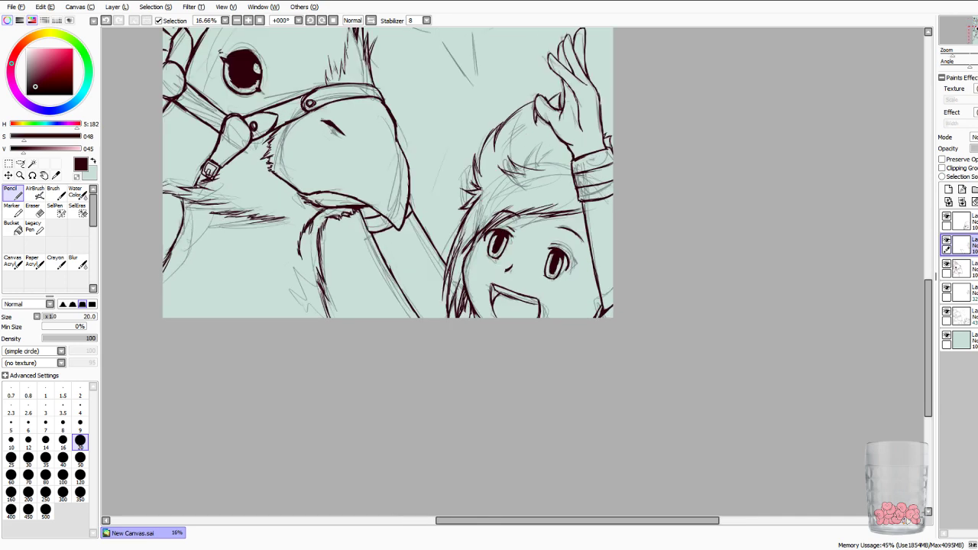
# Undo a trial stroke on the outer side edge of the band under the beak and erase that edge at brush size 40.
pyautogui.scroll(2, 513, 272)
pyautogui.moveTo(443, 229); pyautogui.dragTo(581, 316)
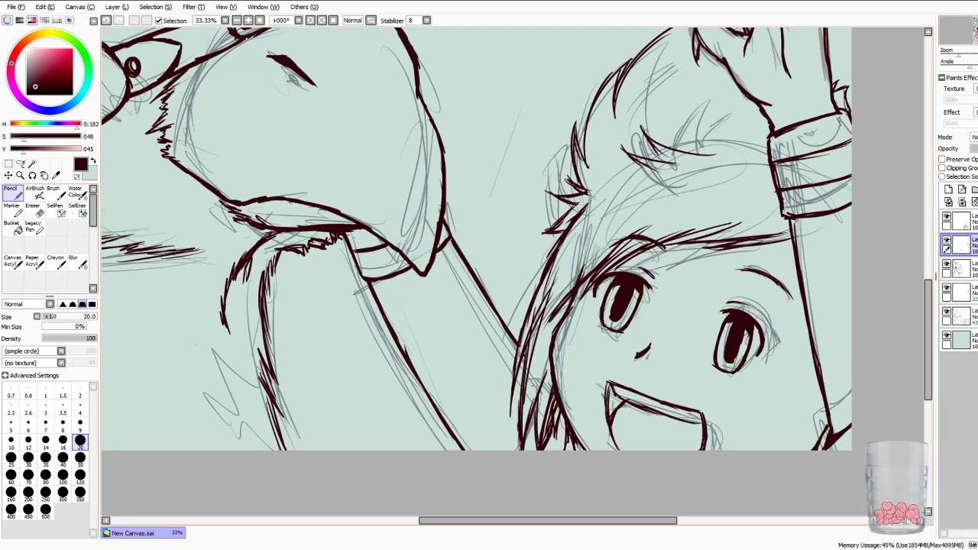
pyautogui.moveTo(352, 237); pyautogui.dragTo(345, 255)
pyautogui.hotkey('ctrl', 'z')
pyautogui.click(32, 209)
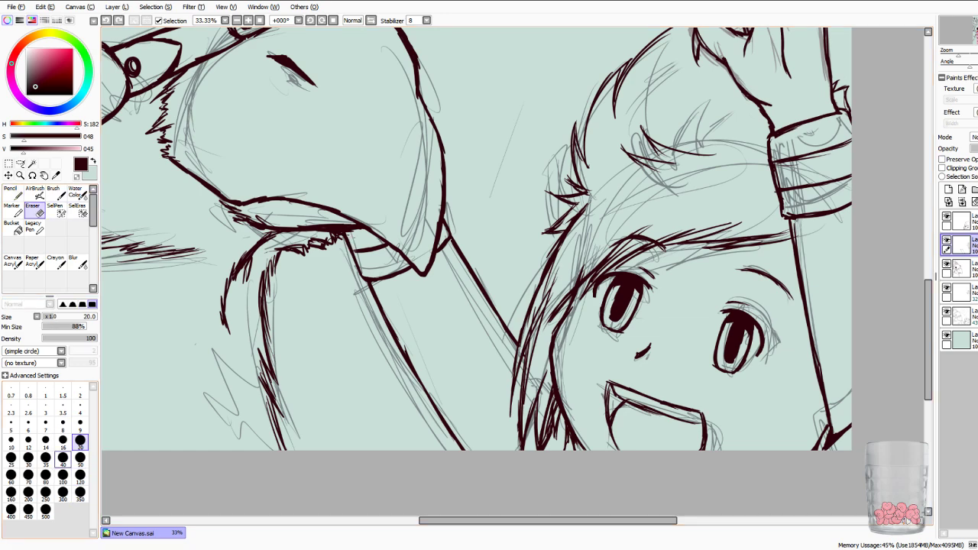
pyautogui.moveTo(348, 234); pyautogui.dragTo(357, 271)
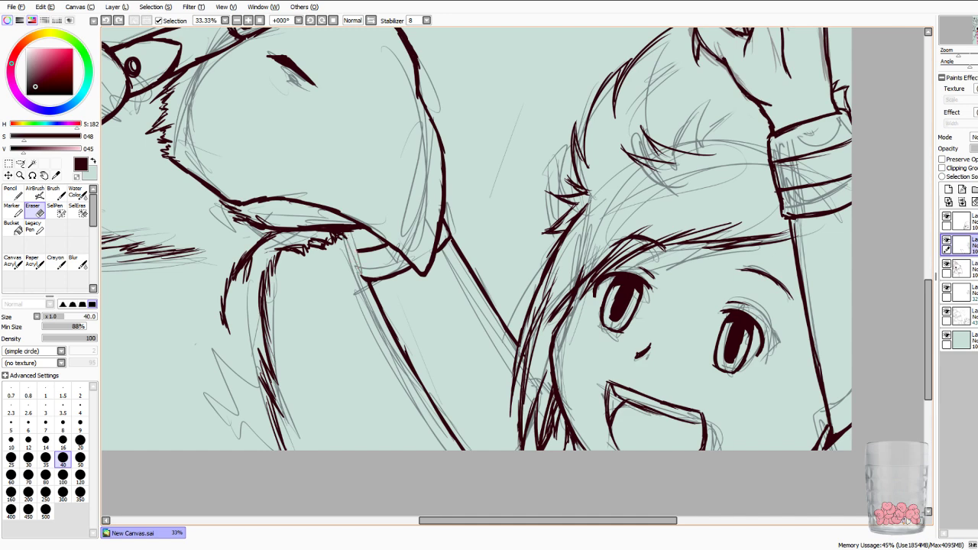
# Redraw the outer side edge of the band from the feathers down to the arm with the Pencil and clean it with the Eraser.
pyautogui.click(10, 193)
pyautogui.moveTo(339, 238); pyautogui.dragTo(356, 270)
pyautogui.moveTo(341, 236); pyautogui.dragTo(368, 278)
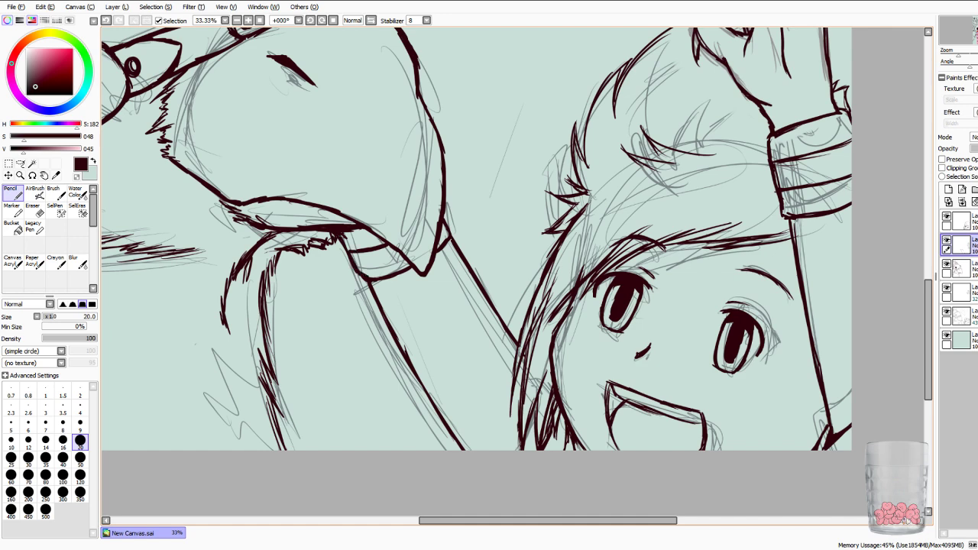
pyautogui.moveTo(342, 244); pyautogui.dragTo(362, 279)
pyautogui.press('e')
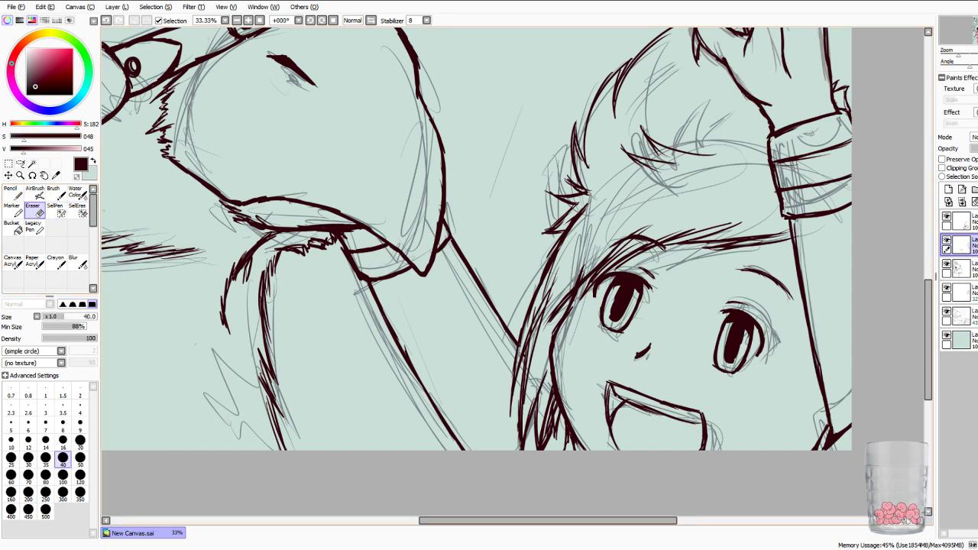
pyautogui.moveTo(339, 246); pyautogui.dragTo(370, 278)
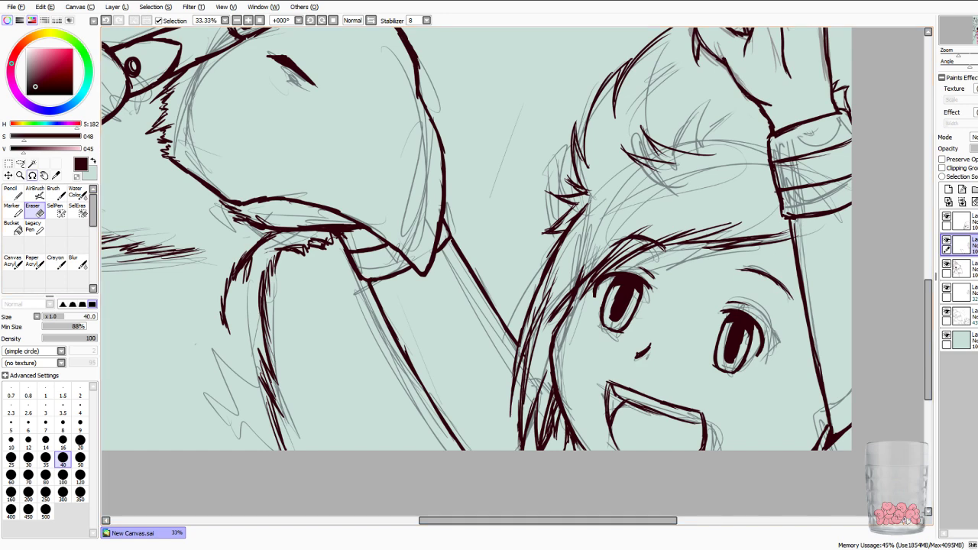
# Switch back to the Pencil and bring the whole canvas into view to check the line art.
pyautogui.click(13, 192)
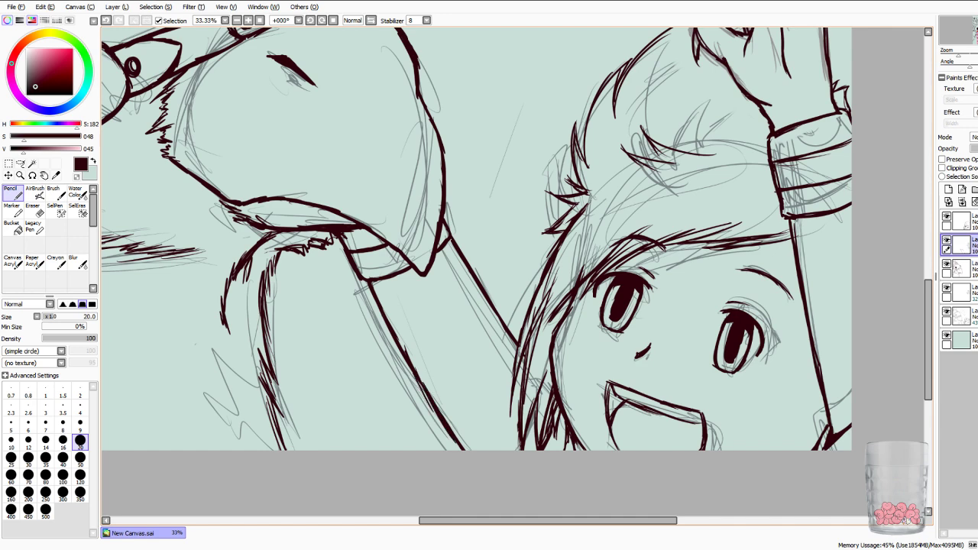
pyautogui.click(976, 54)
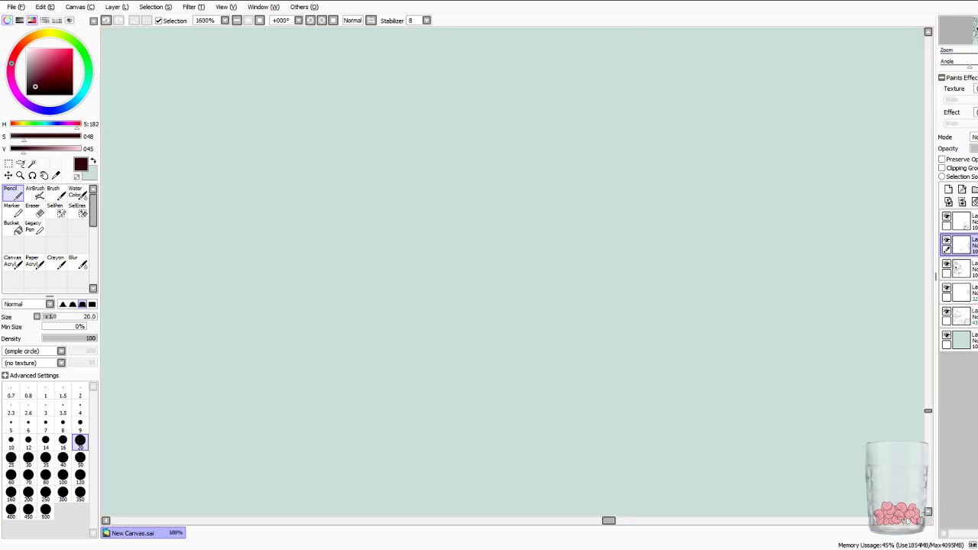
pyautogui.press('Home')
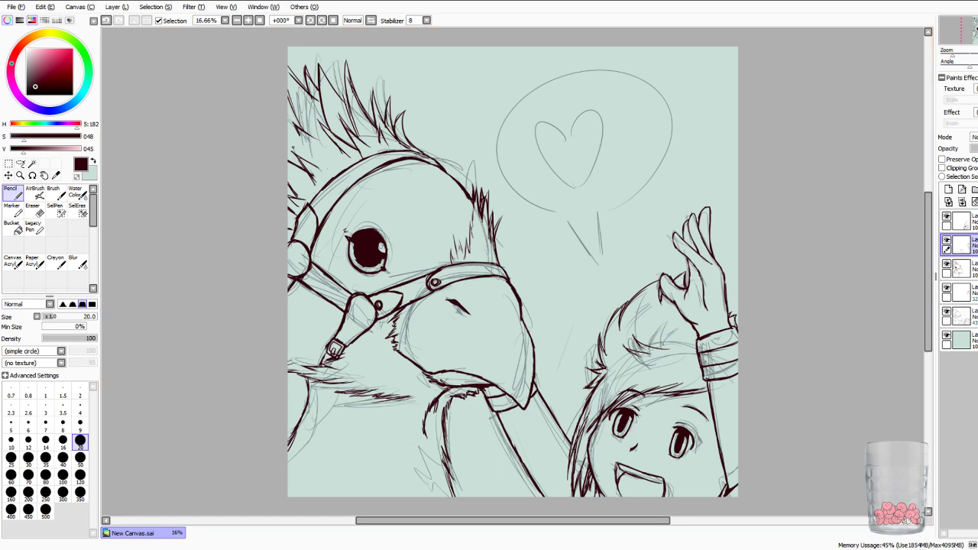
# Lasso the arm line below the striped band, free-deform its upper end outward to meet the band's corner, and clear the selection.
pyautogui.scroll(3, 522, 285)
pyautogui.moveTo(566, 508); pyautogui.dragTo(406, 32)
pyautogui.moveTo(490, 344); pyautogui.dragTo(544, 318)
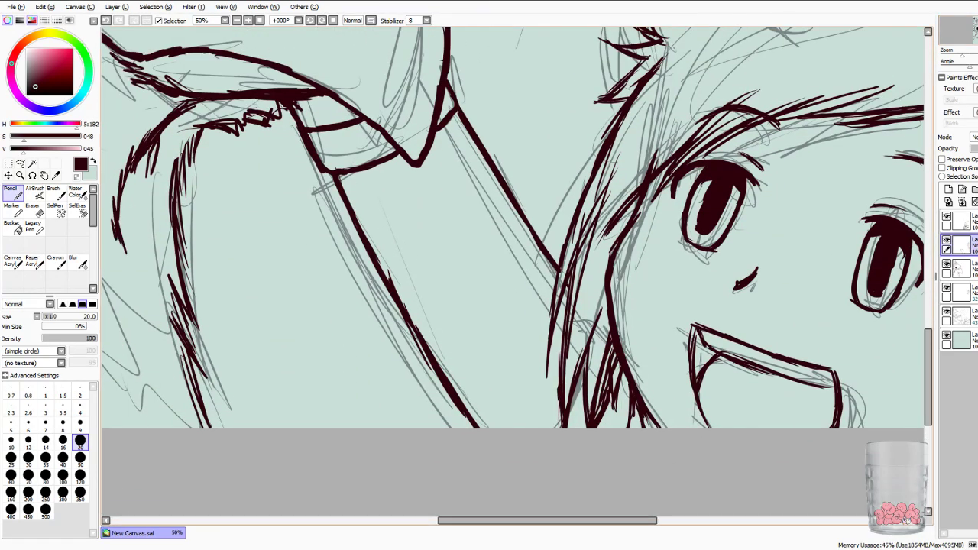
pyautogui.click(21, 163)
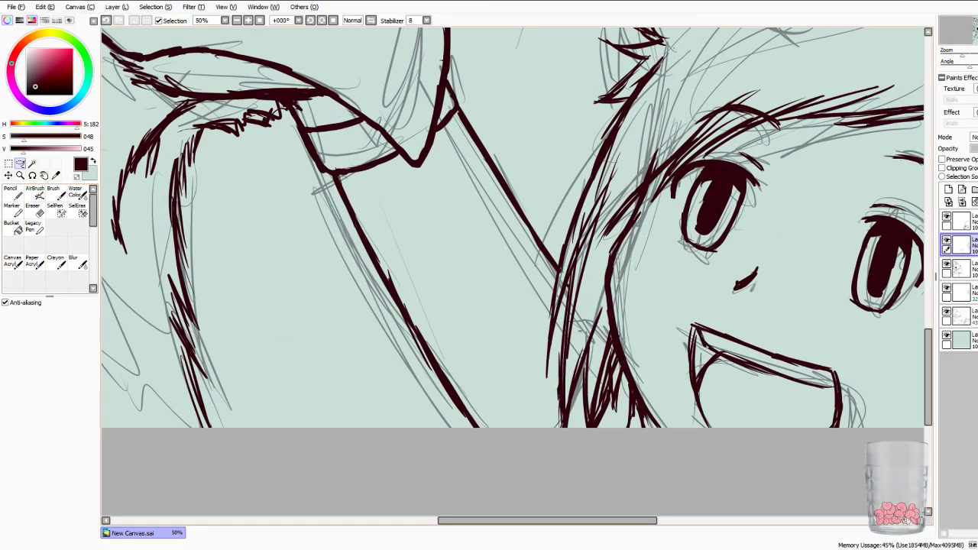
pyautogui.moveTo(363, 188)
pyautogui.mouseDown()
pyautogui.moveTo(417, 432)
pyautogui.moveTo(480, 373)
pyautogui.moveTo(364, 189)
pyautogui.mouseUp()
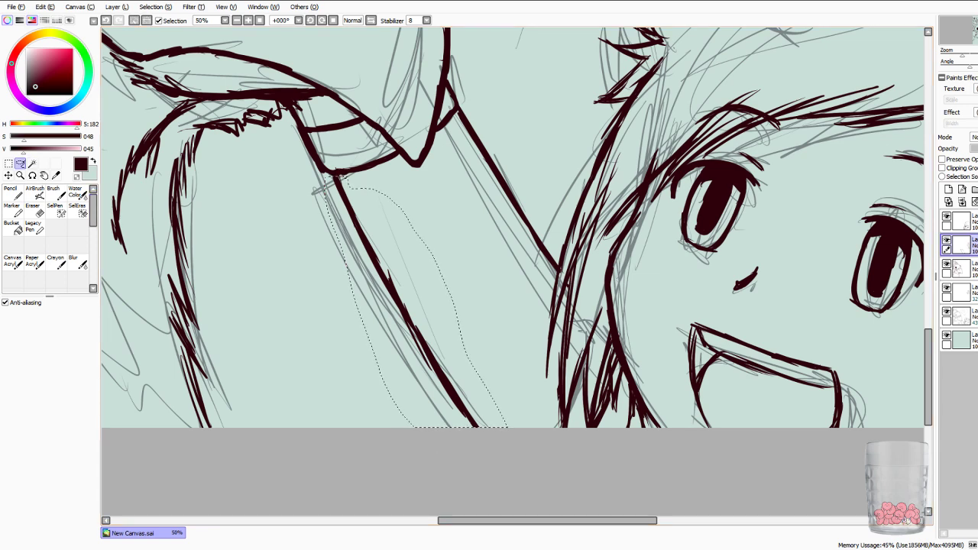
pyautogui.click(8, 164)
pyautogui.click(23, 355)
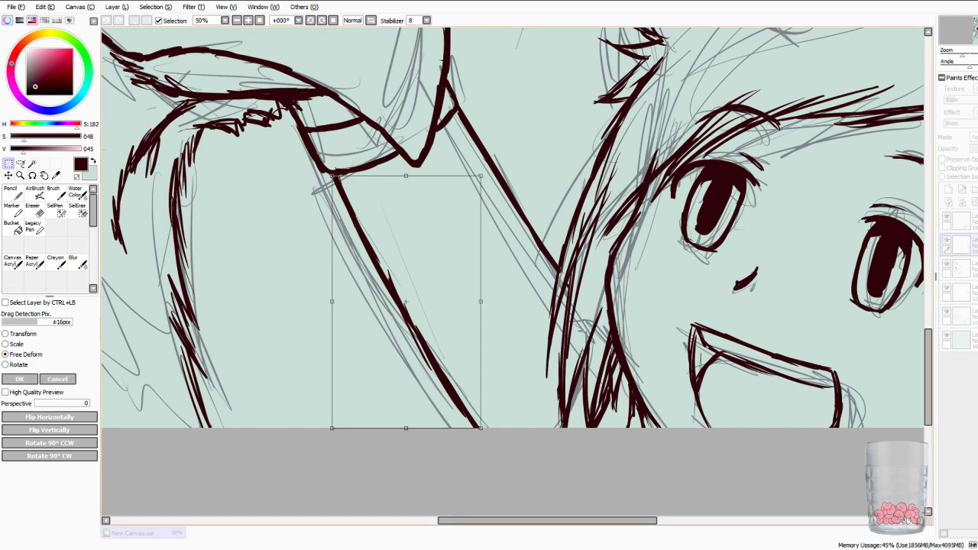
pyautogui.moveTo(332, 176); pyautogui.dragTo(326, 172)
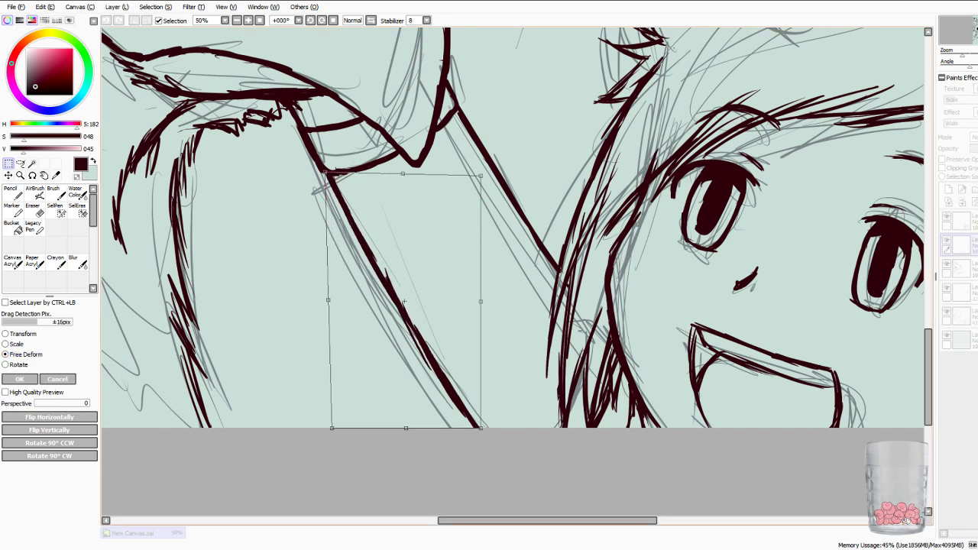
pyautogui.click(20, 379)
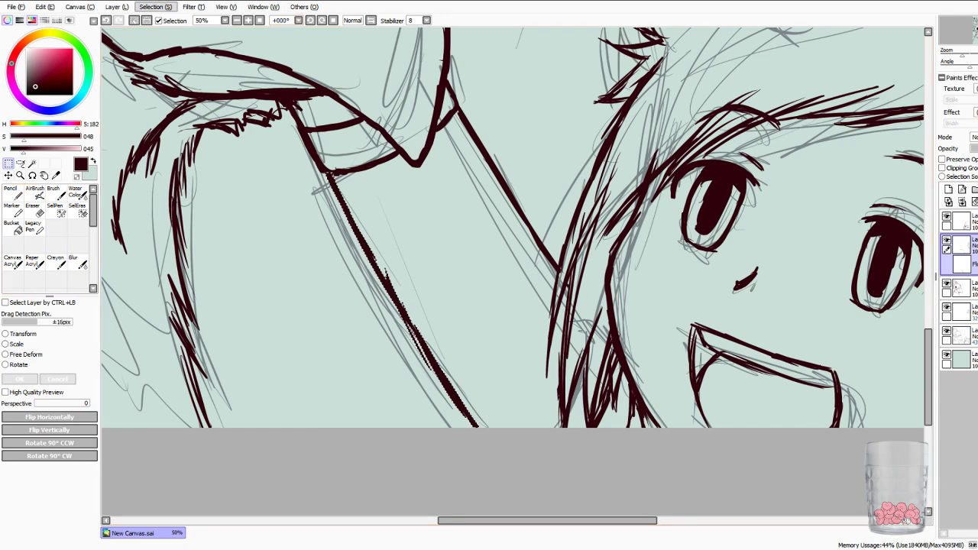
pyautogui.click(156, 7)
pyautogui.click(161, 19)
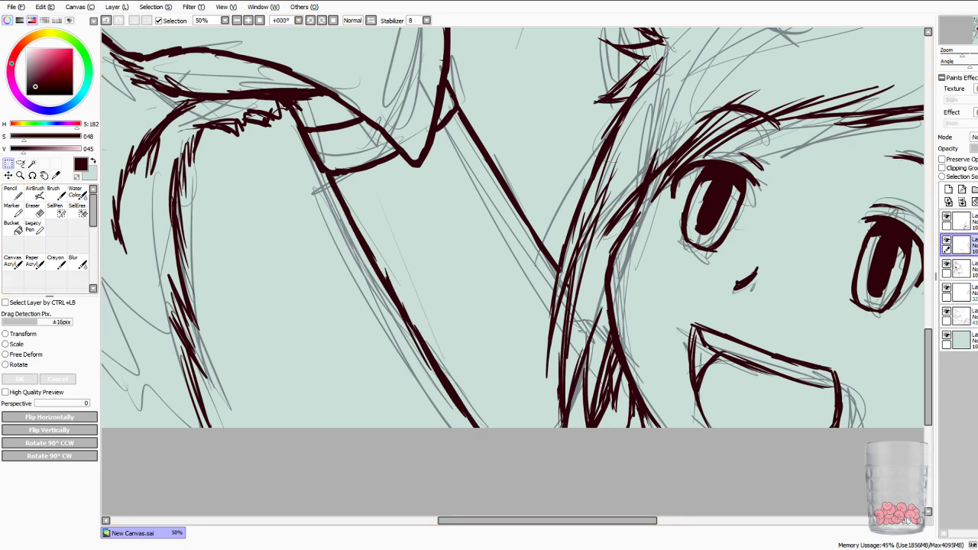
# Hide the rough sketch layer and check the line art on its own across the whole canvas.
pyautogui.scroll(-3, 513, 273)
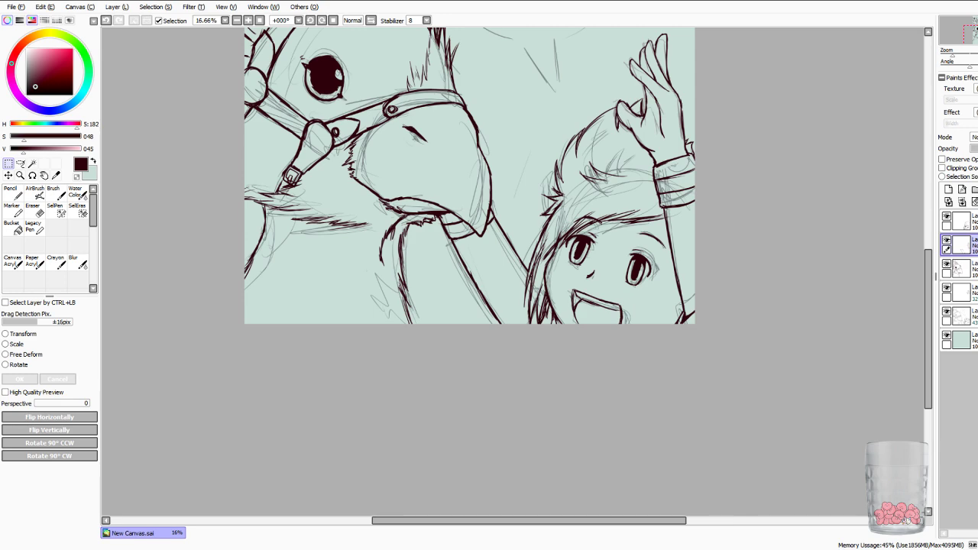
pyautogui.scroll(-1, 513, 272)
pyautogui.moveTo(513, 272); pyautogui.dragTo(448, 356)
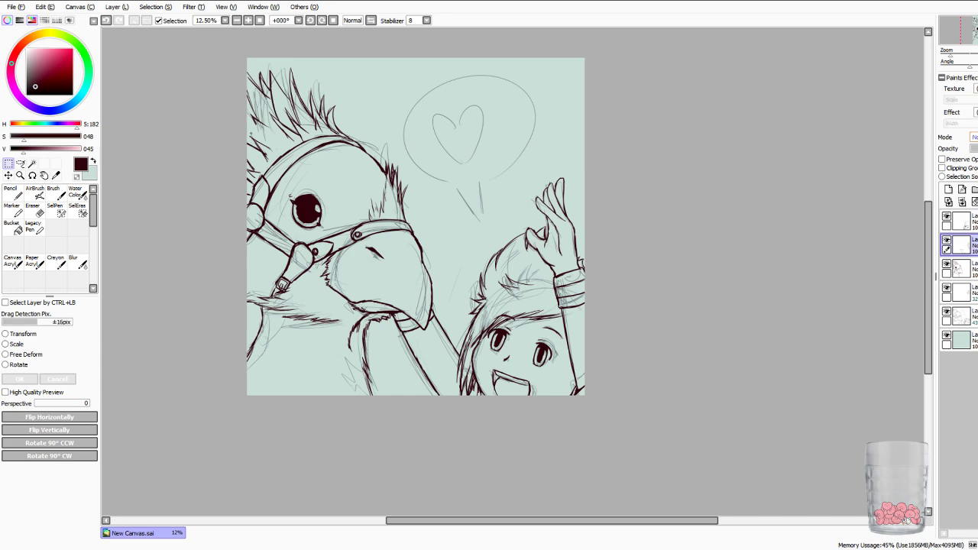
pyautogui.click(947, 312)
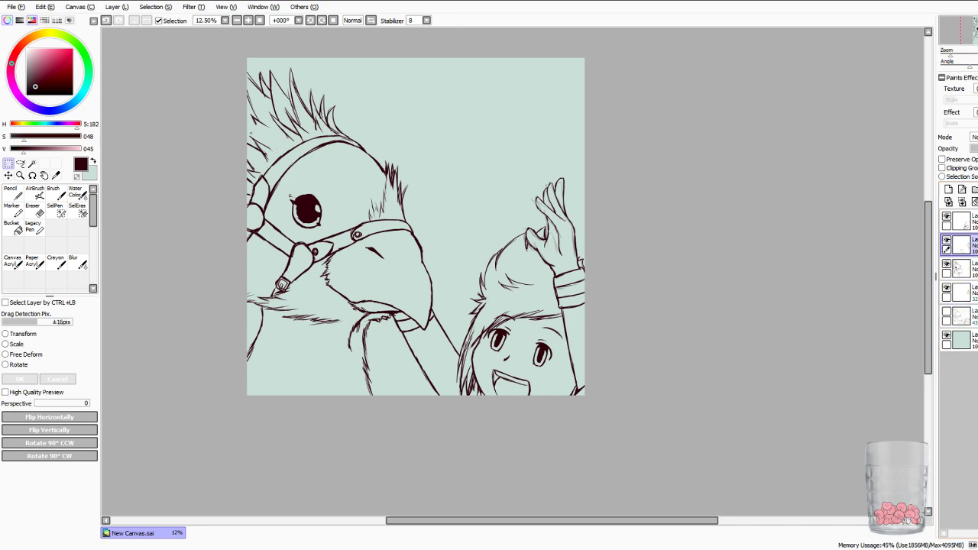
# On the top line art layer, erase excess strands along the outer side of the girl's hair with the Eraser at size 40.
pyautogui.scroll(3, 512, 272)
pyautogui.moveTo(566, 351); pyautogui.dragTo(479, 195)
pyautogui.scroll(-2, 359, 237)
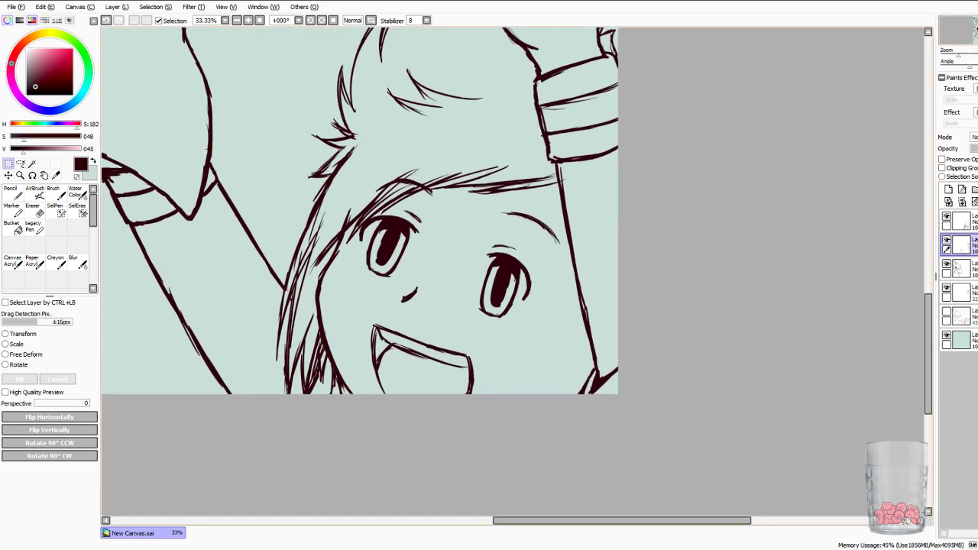
pyautogui.click(34, 209)
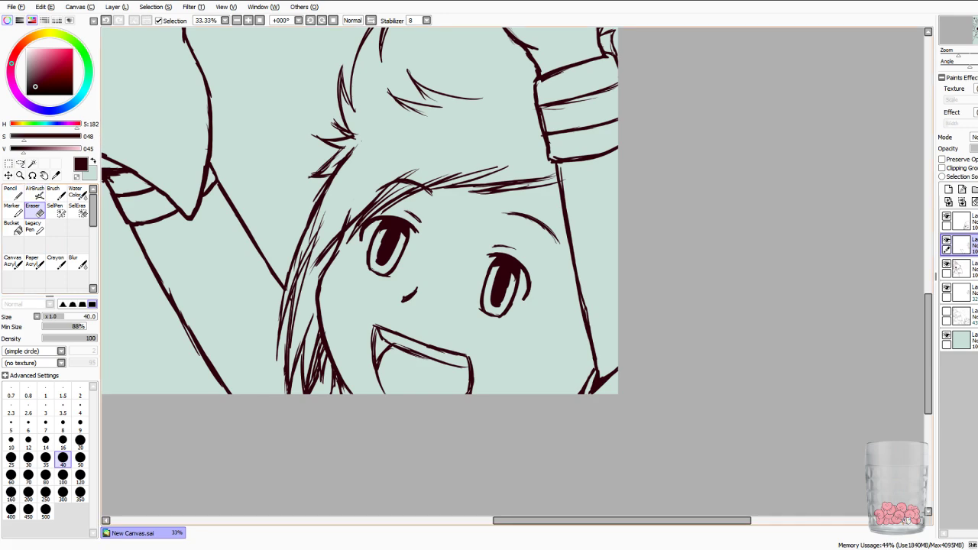
pyautogui.click(965, 222)
pyautogui.moveTo(301, 289); pyautogui.dragTo(291, 340)
pyautogui.moveTo(311, 239); pyautogui.dragTo(302, 284)
pyautogui.moveTo(320, 222); pyautogui.dragTo(313, 250)
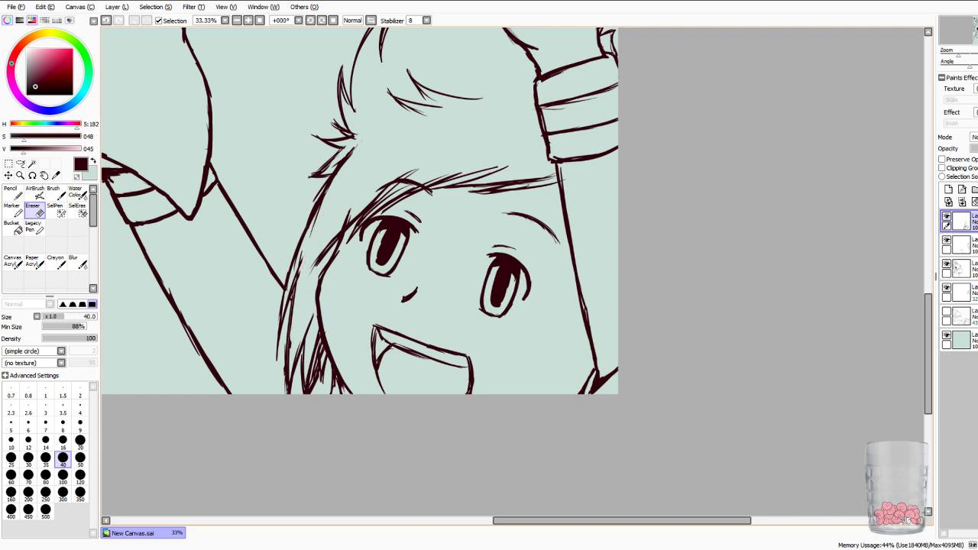
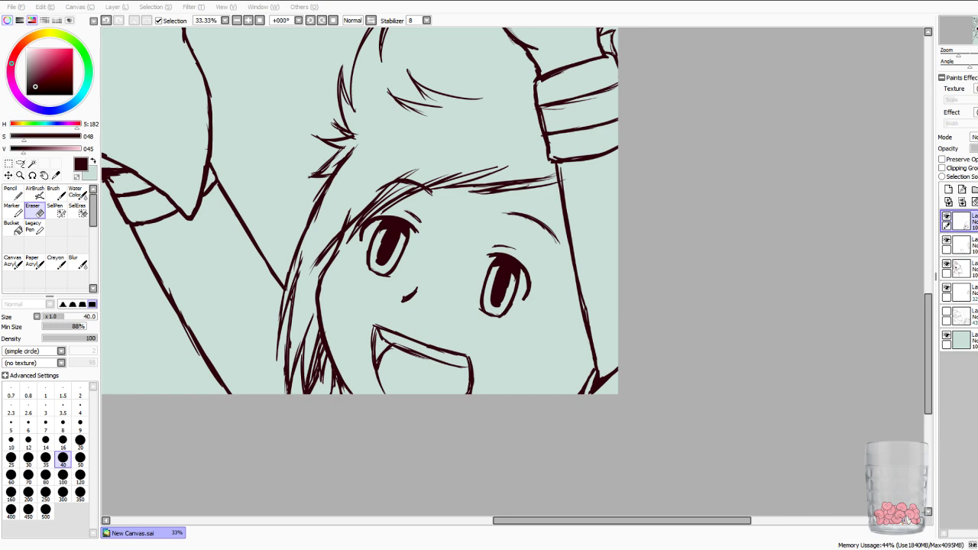
# On the bird's line art layer, clean the line under the beak with the Eraser and touch it up with the Pencil at size 20.
pyautogui.hotkey('alt', 'Tab')
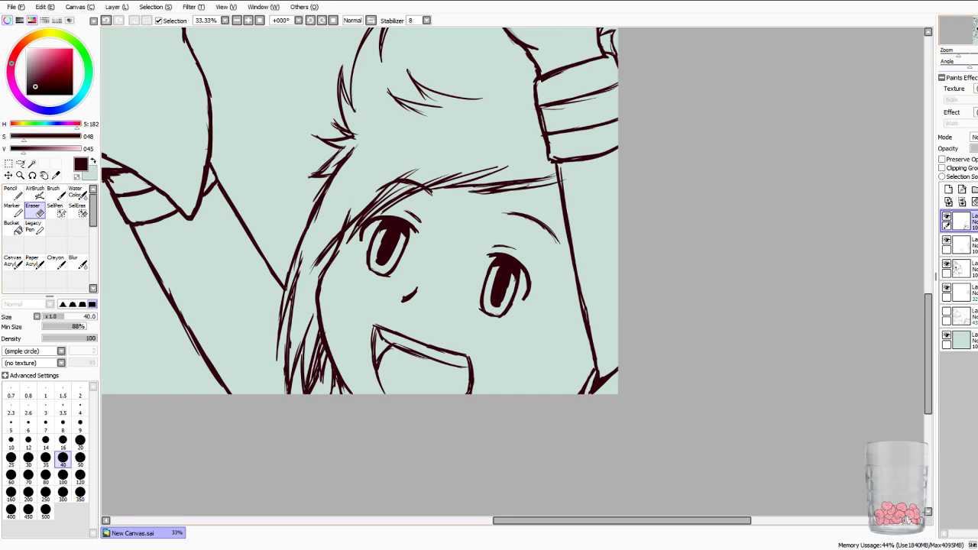
pyautogui.moveTo(398, 191); pyautogui.dragTo(674, 330)
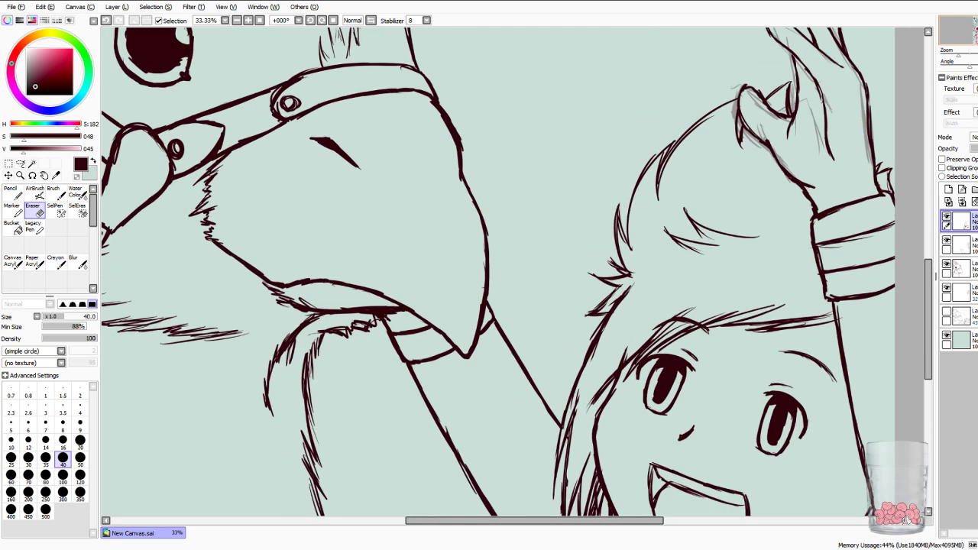
pyautogui.press('Right')
pyautogui.press('Right')
pyautogui.press('Down')
pyautogui.press('Down')
pyautogui.press('Left')
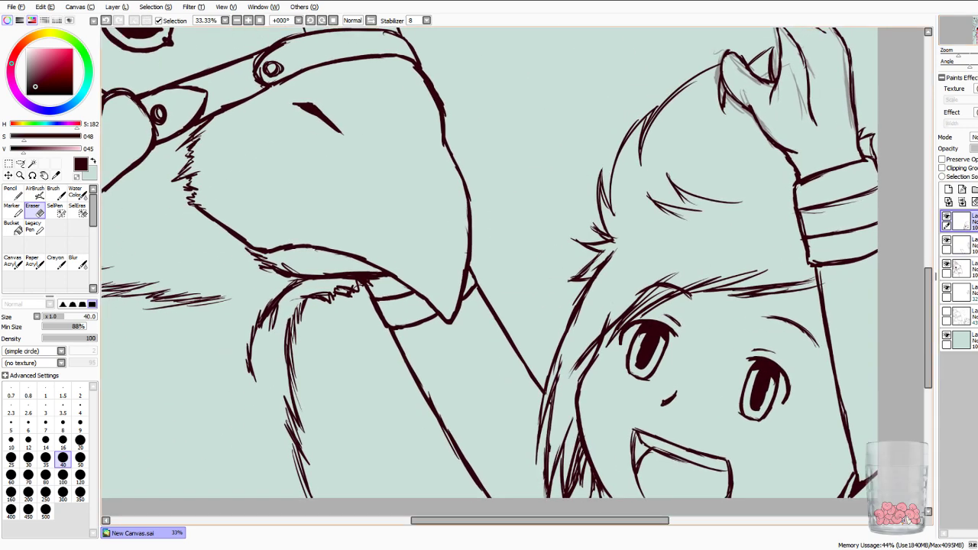
pyautogui.click(13, 211)
pyautogui.click(35, 211)
pyautogui.click(966, 267)
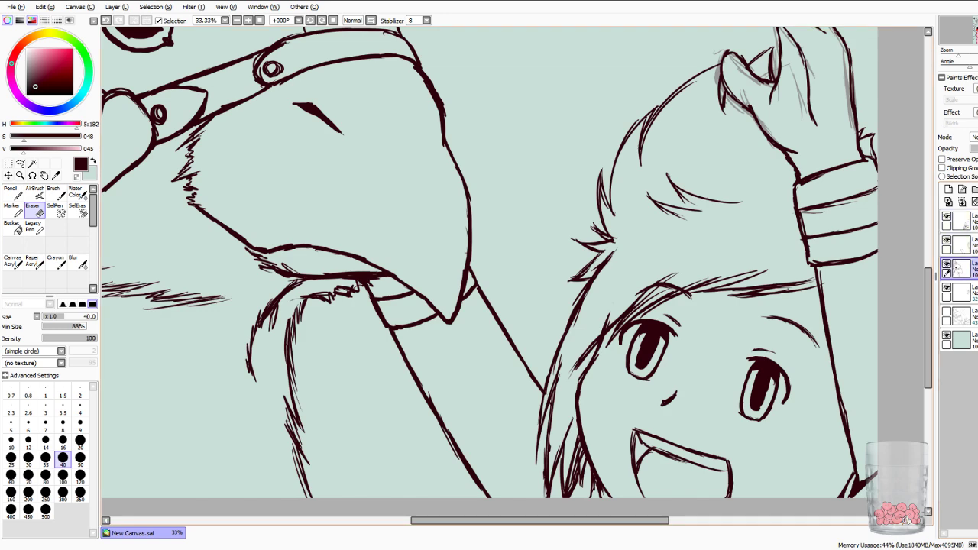
pyautogui.moveTo(323, 271); pyautogui.dragTo(374, 269)
pyautogui.click(13, 193)
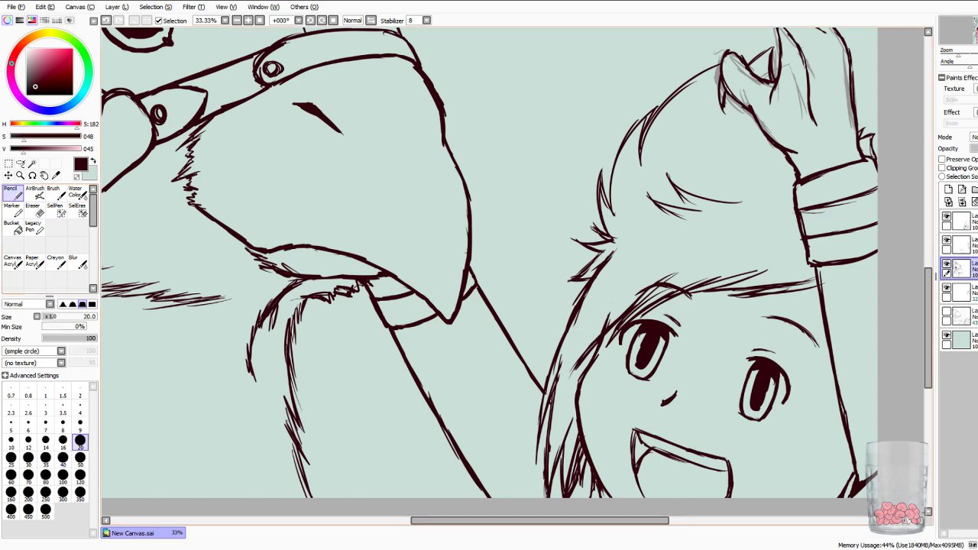
pyautogui.moveTo(321, 276); pyautogui.dragTo(379, 274)
# Hide the faint layer directly beneath the bird's line art layer.
pyautogui.scroll(-3, 513, 271)
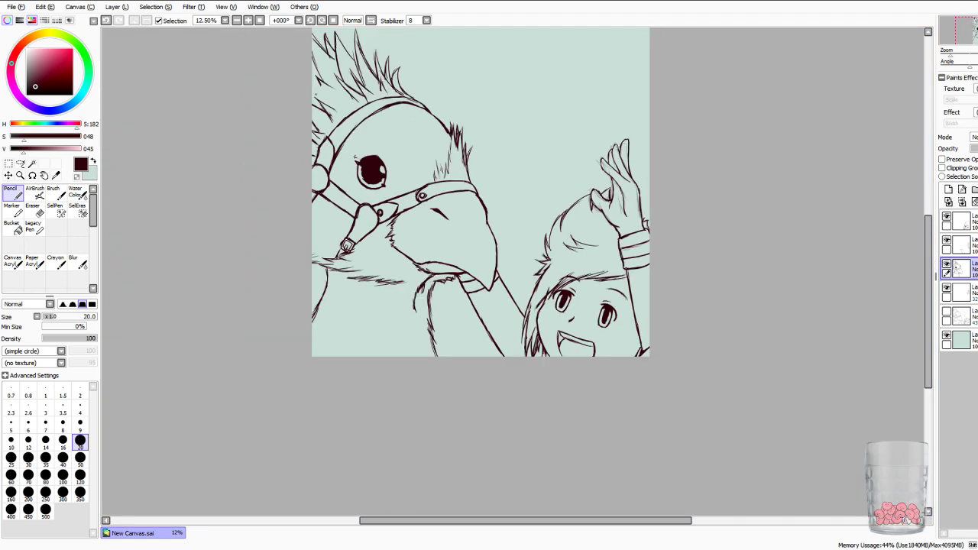
pyautogui.click(946, 288)
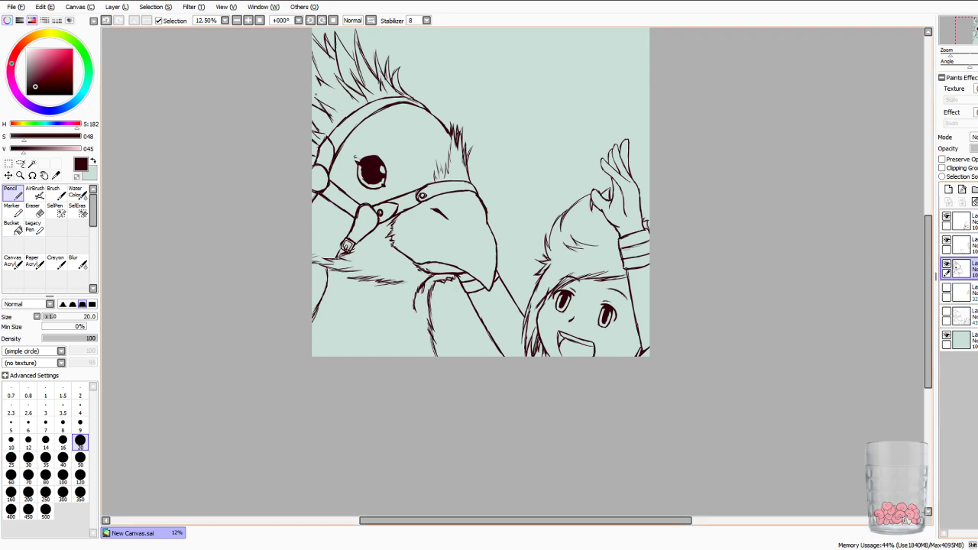
pyautogui.press('+')
pyautogui.press('+')
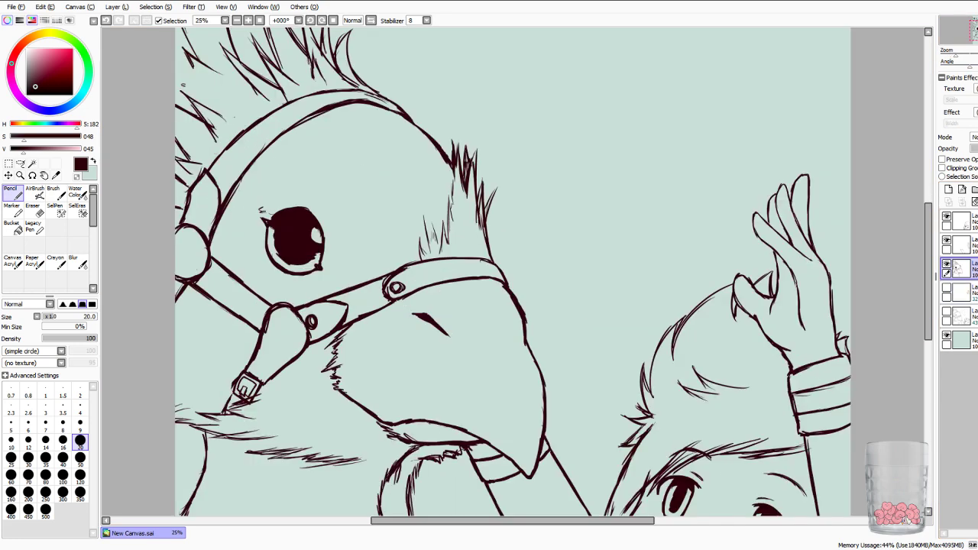
# Smooth the highlight and the pupil edges of the bird's eye with the Eraser at size 20.
pyautogui.press('pageup')
pyautogui.press('pageup')
pyautogui.press('pageup')
pyautogui.moveTo(306, 252); pyautogui.dragTo(777, 329)
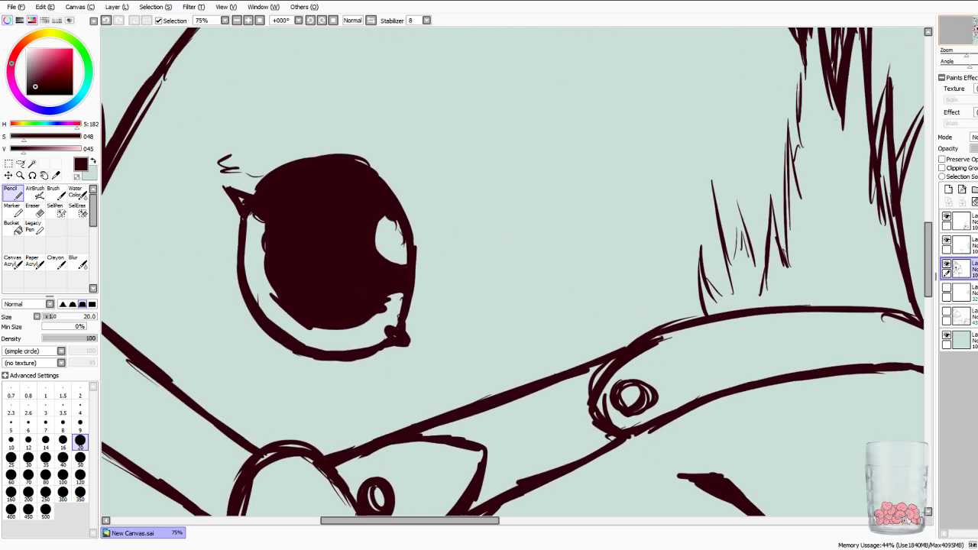
pyautogui.click(35, 210)
pyautogui.click(80, 441)
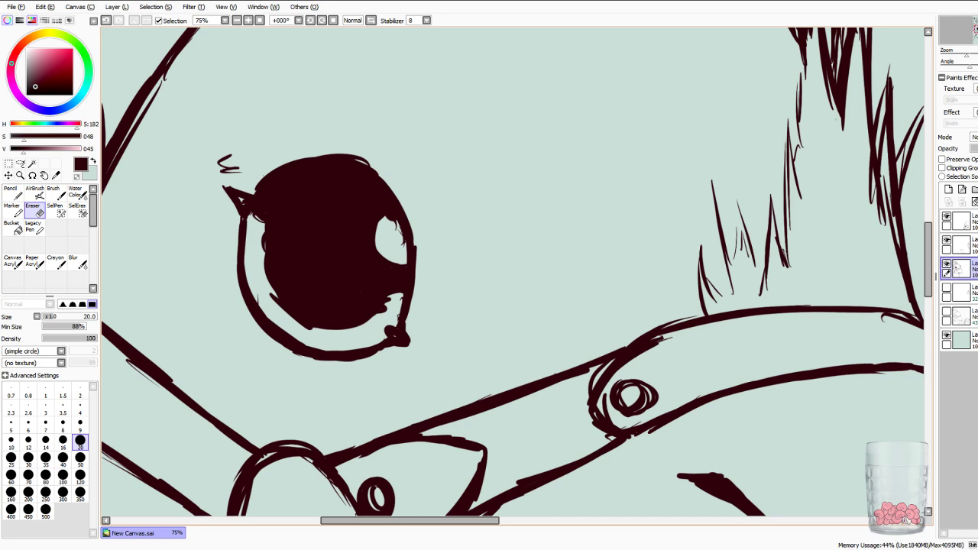
pyautogui.moveTo(395, 228)
pyautogui.mouseDown()
pyautogui.moveTo(388, 216)
pyautogui.moveTo(406, 247)
pyautogui.mouseUp()
pyautogui.moveTo(379, 314); pyautogui.dragTo(390, 297)
pyautogui.moveTo(261, 231); pyautogui.dragTo(270, 289)
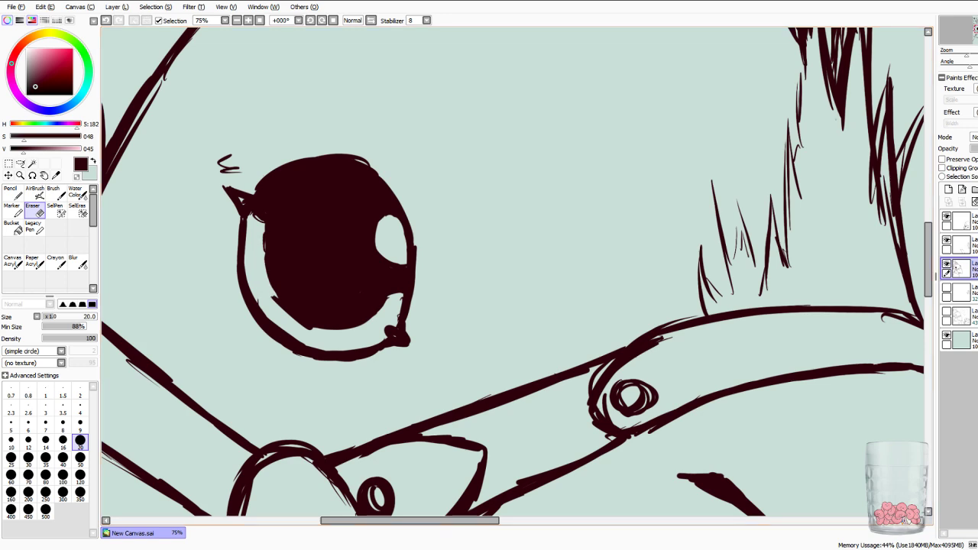
# Show the rough sketch layer again and create a new layer above the top line art layer for the Pencil.
pyautogui.scroll(-6, 513, 272)
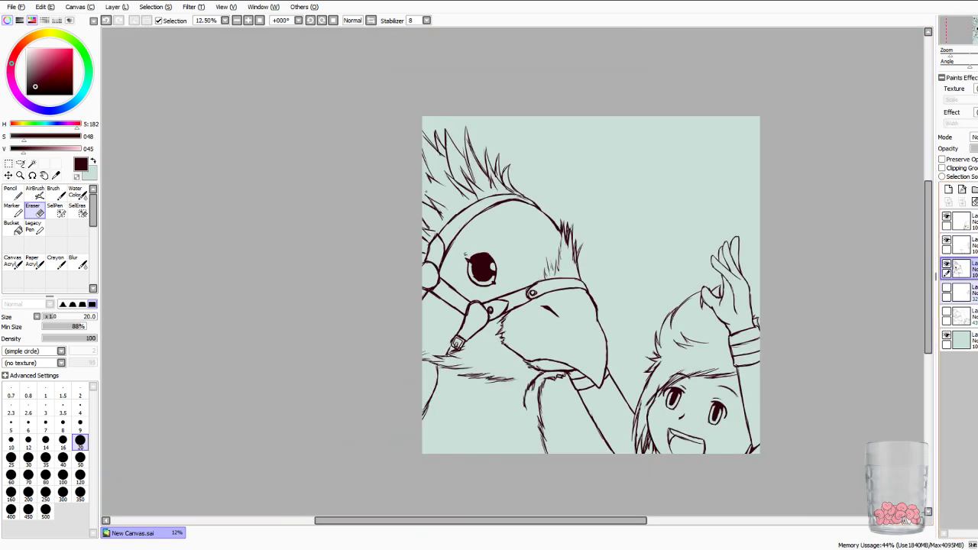
pyautogui.click(947, 307)
pyautogui.scroll(1, 513, 272)
pyautogui.moveTo(581, 259); pyautogui.dragTo(443, 294)
pyautogui.press('+')
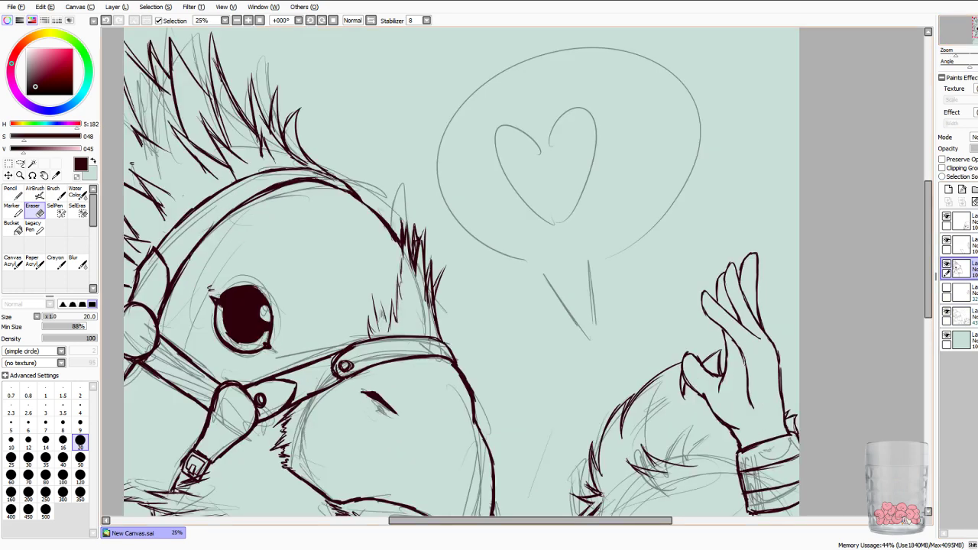
pyautogui.press('n')
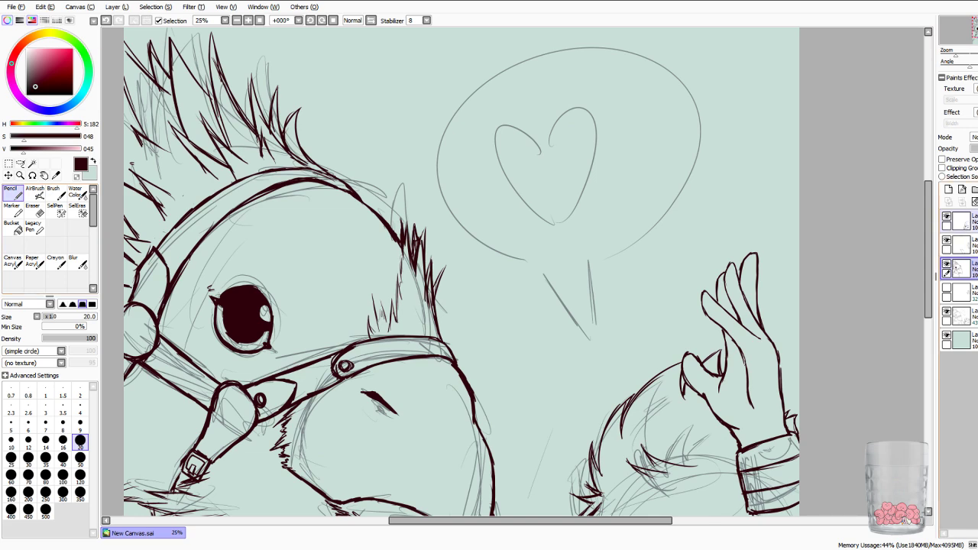
pyautogui.click(959, 221)
pyautogui.click(948, 189)
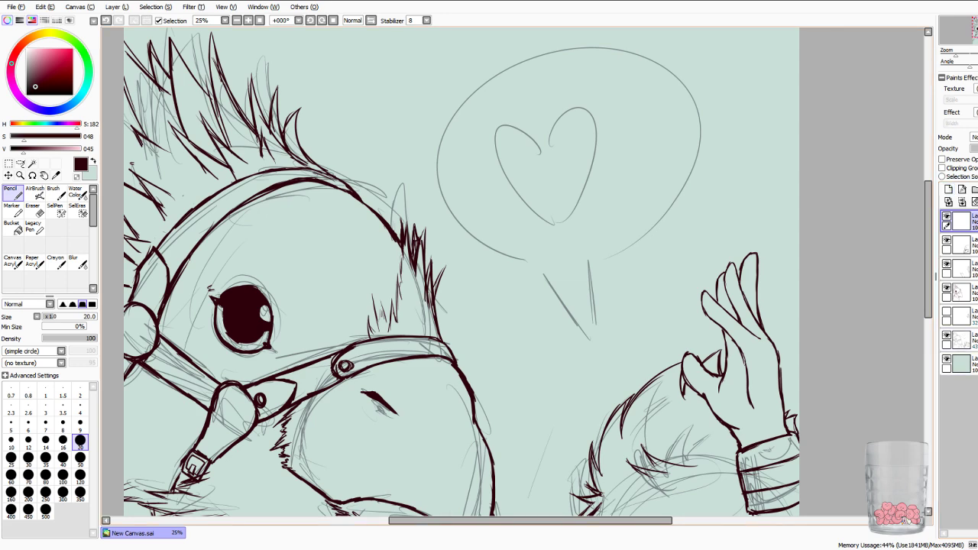
# Undo a trial stroke and ink the left half of the heart in the speech bubble with the Pencil at size 20.
pyautogui.moveTo(541, 137); pyautogui.dragTo(577, 214)
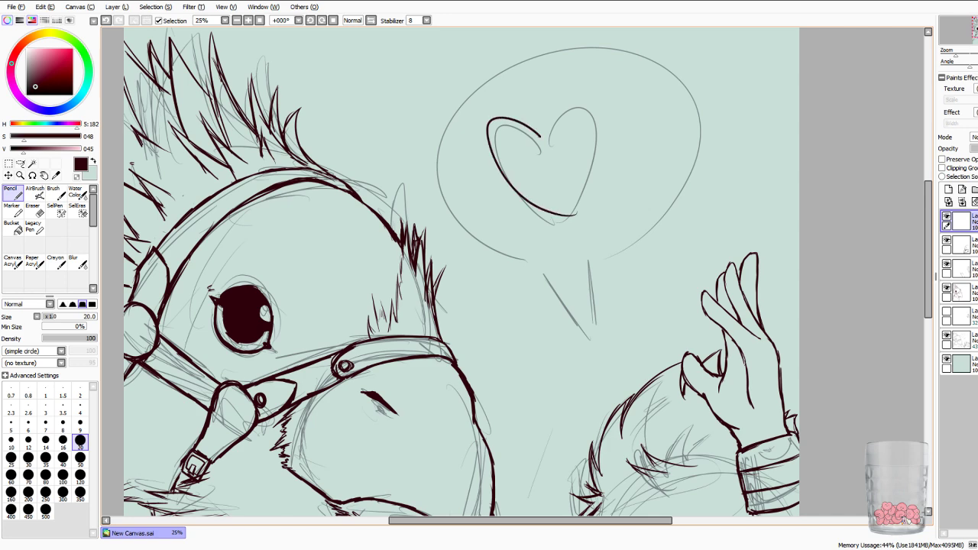
pyautogui.hotkey('ctrl', 'z')
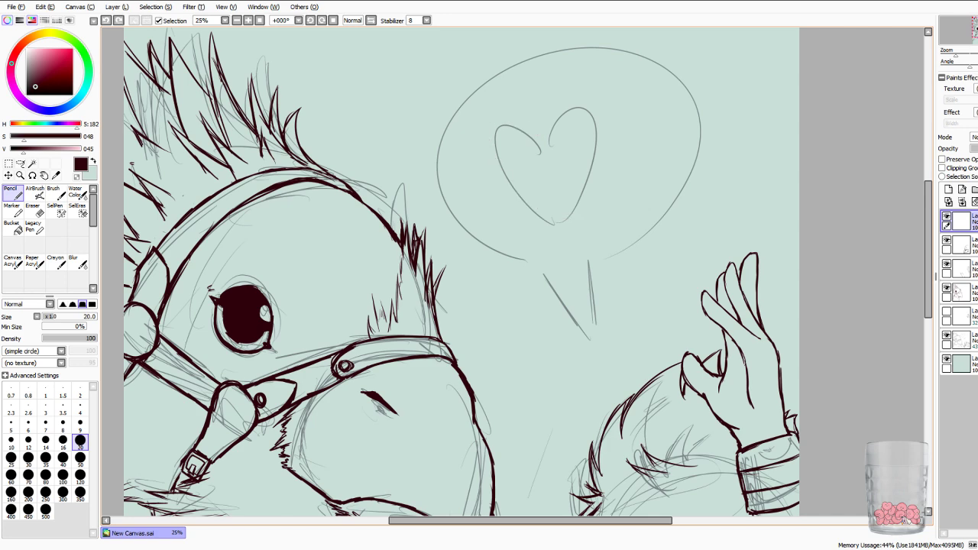
pyautogui.press('pageup')
pyautogui.moveTo(581, 229)
pyautogui.mouseDown()
pyautogui.moveTo(458, 262)
pyautogui.moveTo(443, 316)
pyautogui.mouseUp()
pyautogui.moveTo(415, 187)
pyautogui.mouseDown()
pyautogui.moveTo(371, 266)
pyautogui.moveTo(442, 302)
pyautogui.mouseUp()
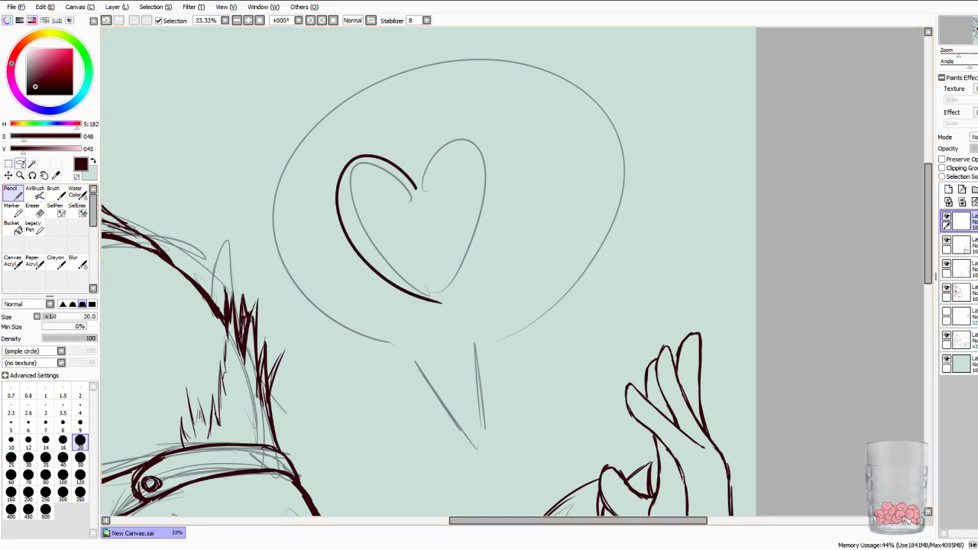
# Select the inked left half of the heart, duplicate it onto its own layer, and mirror the copy horizontally to its right.
pyautogui.click(20, 164)
pyautogui.moveTo(422, 181)
pyautogui.mouseDown()
pyautogui.moveTo(358, 136)
pyautogui.moveTo(451, 345)
pyautogui.moveTo(436, 174)
pyautogui.mouseUp()
pyautogui.hotkey('ctrl', 'c')
pyautogui.hotkey('ctrl', 'v')
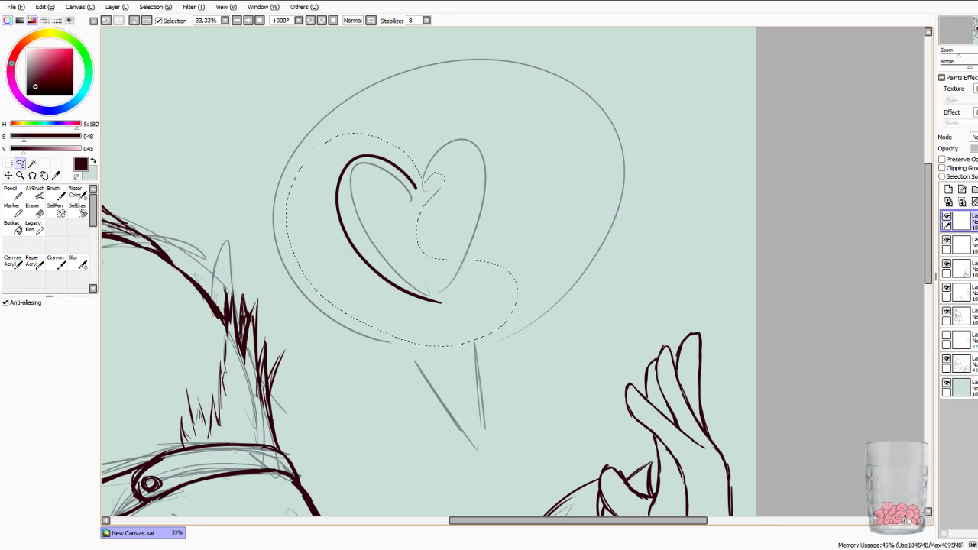
pyautogui.click(7, 176)
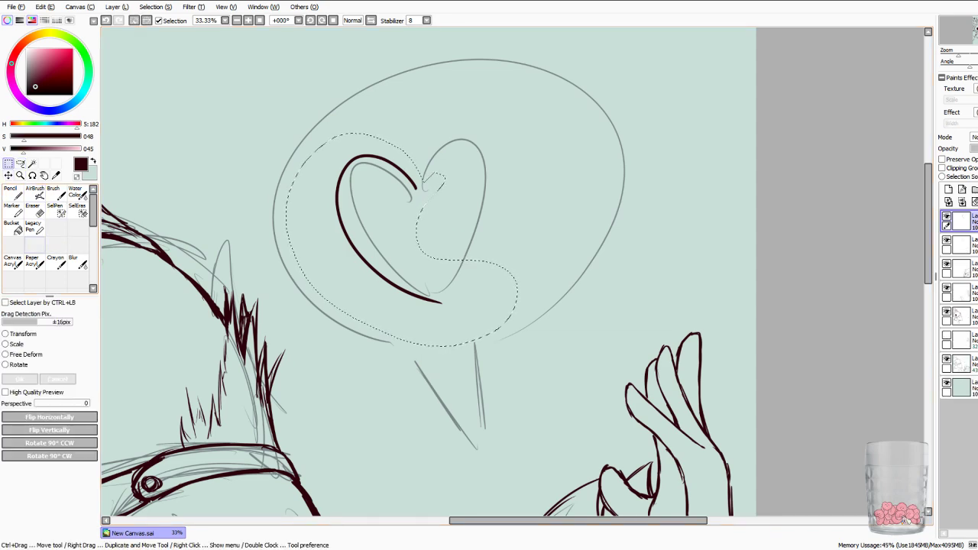
pyautogui.hotkey('ctrl', 't')
pyautogui.moveTo(335, 230); pyautogui.dragTo(540, 229)
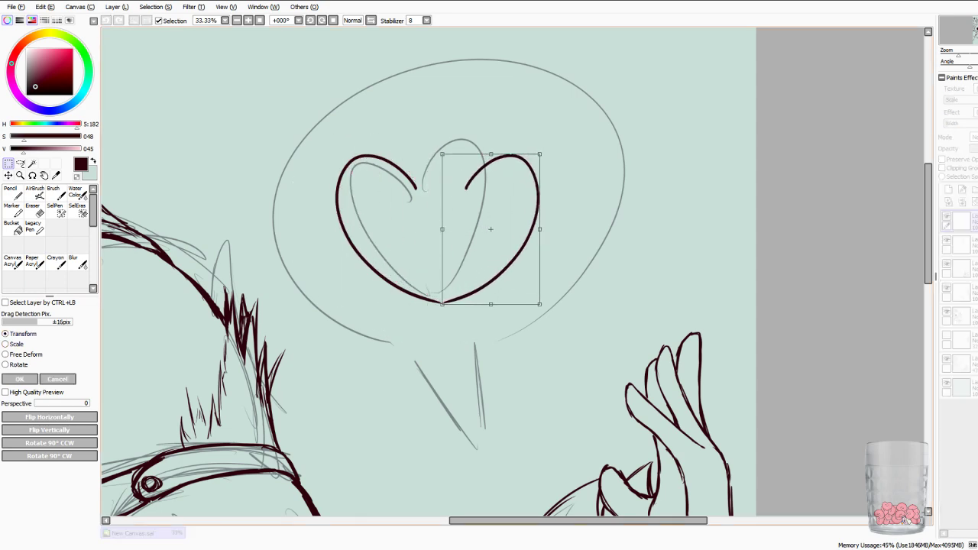
# Rotate and move the mirrored half to complete the heart, and merge its layer into the layer below.
pyautogui.click(15, 344)
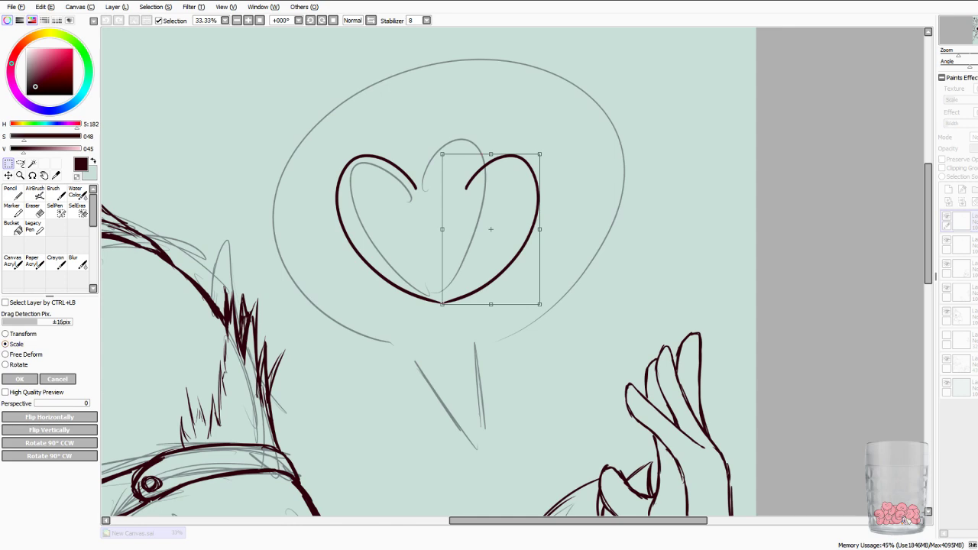
pyautogui.click(18, 364)
pyautogui.moveTo(539, 305); pyautogui.dragTo(563, 282)
pyautogui.moveTo(490, 229); pyautogui.dragTo(455, 218)
pyautogui.press('Return')
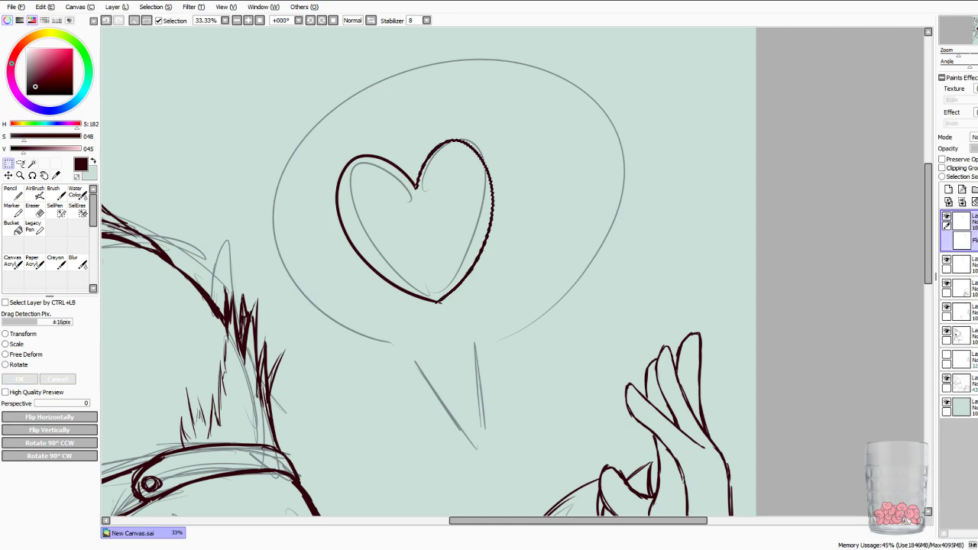
pyautogui.hotkey('ctrl', 'd')
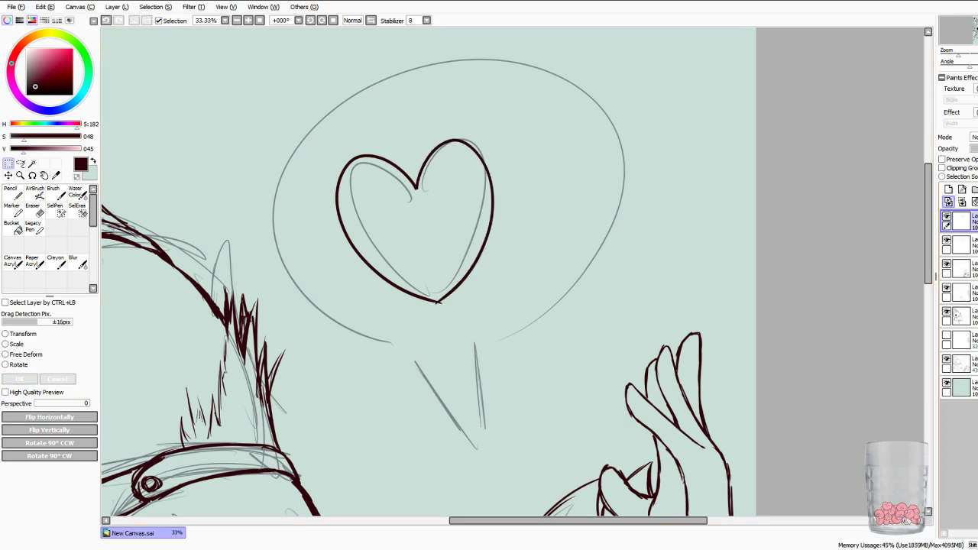
pyautogui.hotkey('ctrl', 'e')
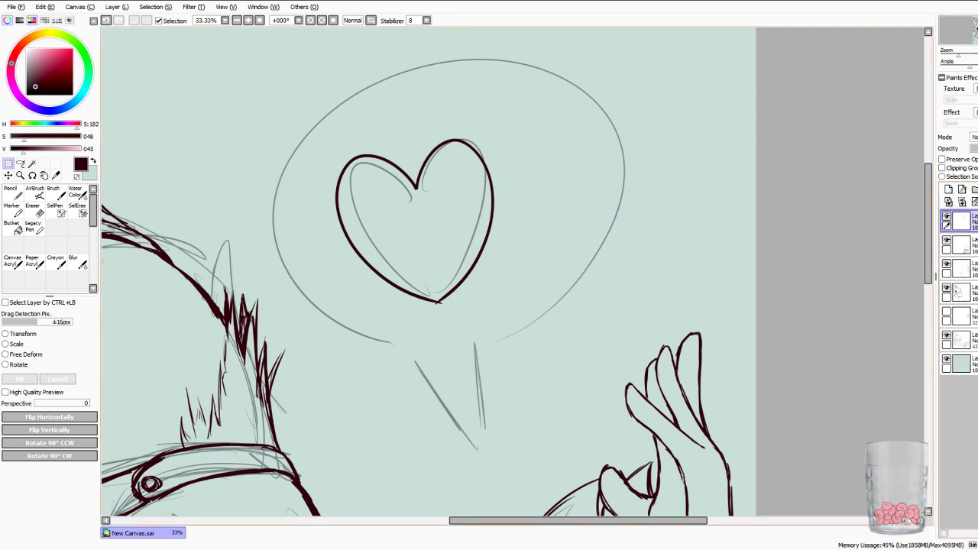
# Select the completed heart, move it up and to the right of its sketch, and clear the selection.
pyautogui.press('n')
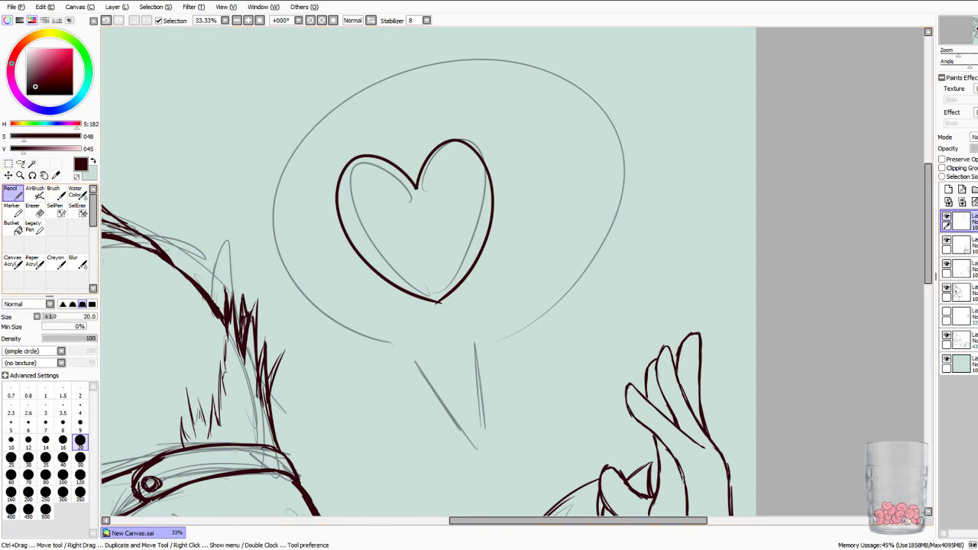
pyautogui.scroll(-5, 513, 272)
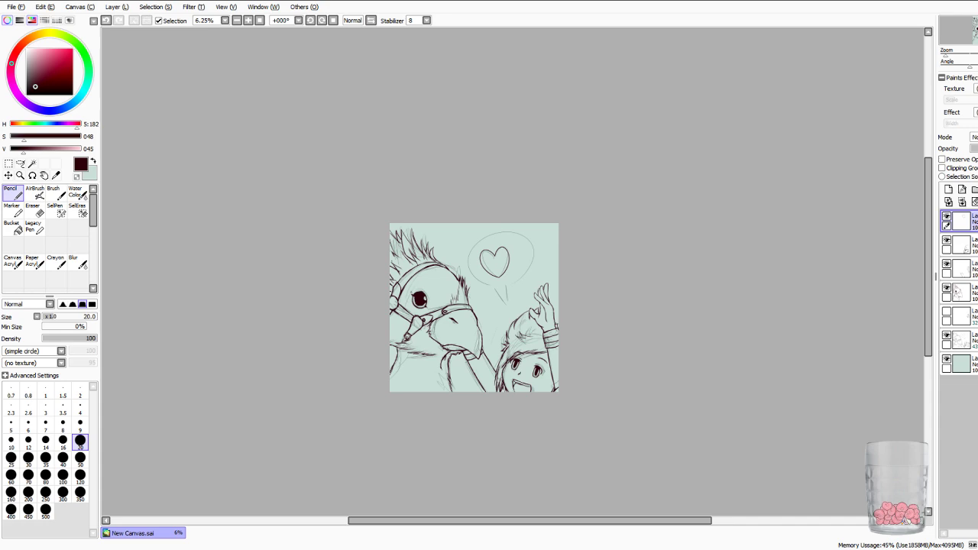
pyautogui.press('+')
pyautogui.press('+')
pyautogui.press('+')
pyautogui.press('+')
pyautogui.press('+')
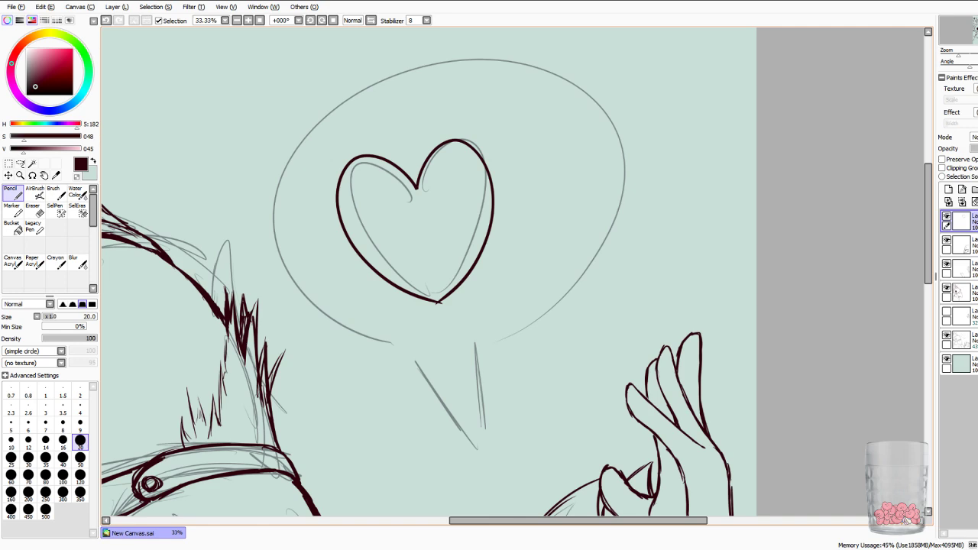
pyautogui.click(8, 164)
pyautogui.moveTo(271, 131)
pyautogui.mouseDown()
pyautogui.moveTo(393, 218)
pyautogui.moveTo(579, 310)
pyautogui.moveTo(600, 334)
pyautogui.mouseUp()
pyautogui.moveTo(425, 226); pyautogui.dragTo(446, 215)
pyautogui.moveTo(461, 291); pyautogui.dragTo(486, 284)
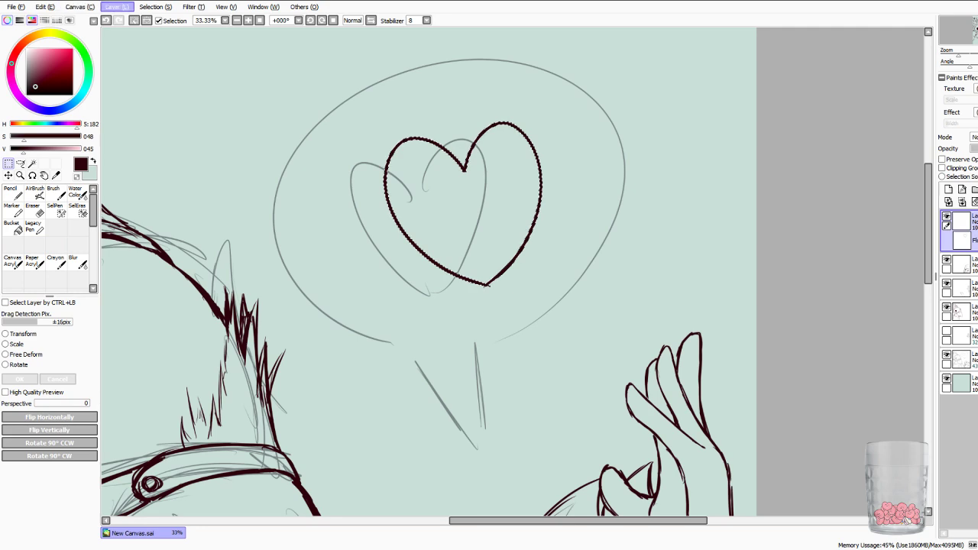
pyautogui.hotkey('ctrl', 'd')
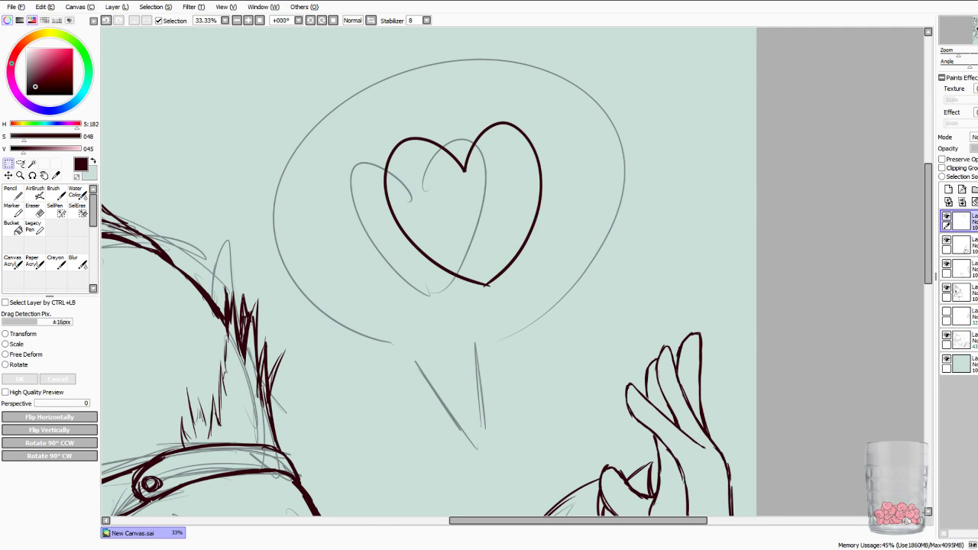
# Ink the speech bubble's round outline around the heart with the Pencil at size 20, undoing the trial strokes.
pyautogui.press('n')
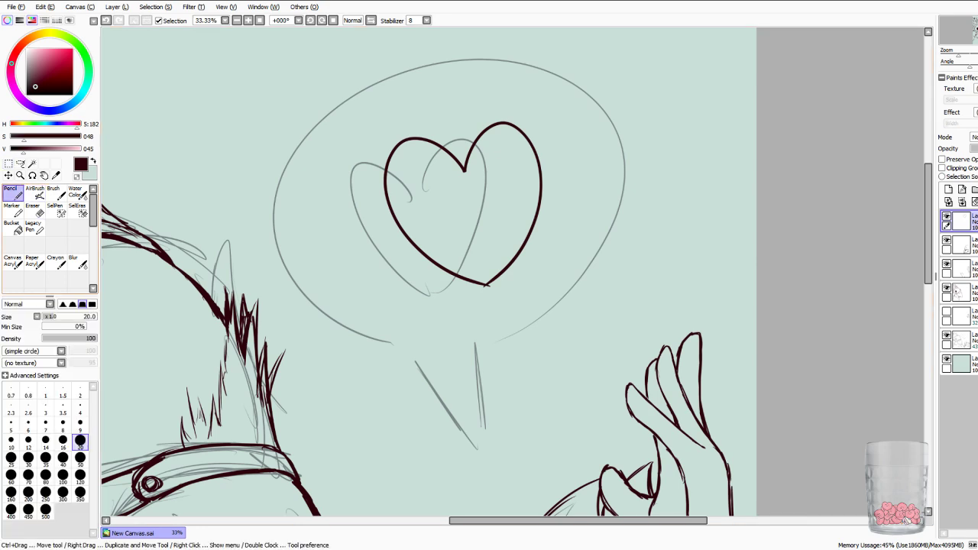
pyautogui.moveTo(422, 336)
pyautogui.mouseDown()
pyautogui.moveTo(442, 53)
pyautogui.moveTo(558, 330)
pyautogui.mouseUp()
pyautogui.hotkey('ctrl', 'z')
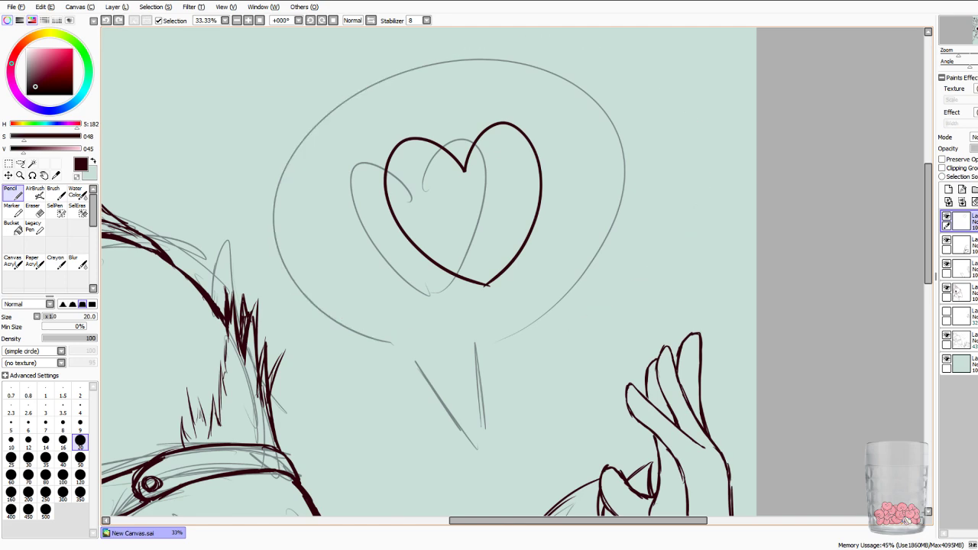
pyautogui.moveTo(424, 345)
pyautogui.mouseDown()
pyautogui.moveTo(426, 55)
pyautogui.moveTo(515, 338)
pyautogui.mouseUp()
pyautogui.hotkey('ctrl', 'z')
pyautogui.moveTo(425, 345)
pyautogui.mouseDown()
pyautogui.moveTo(395, 36)
pyautogui.moveTo(525, 338)
pyautogui.mouseUp()
pyautogui.hotkey('ctrl', 'z')
pyautogui.moveTo(438, 349)
pyautogui.mouseDown()
pyautogui.moveTo(447, 56)
pyautogui.moveTo(483, 353)
pyautogui.mouseUp()
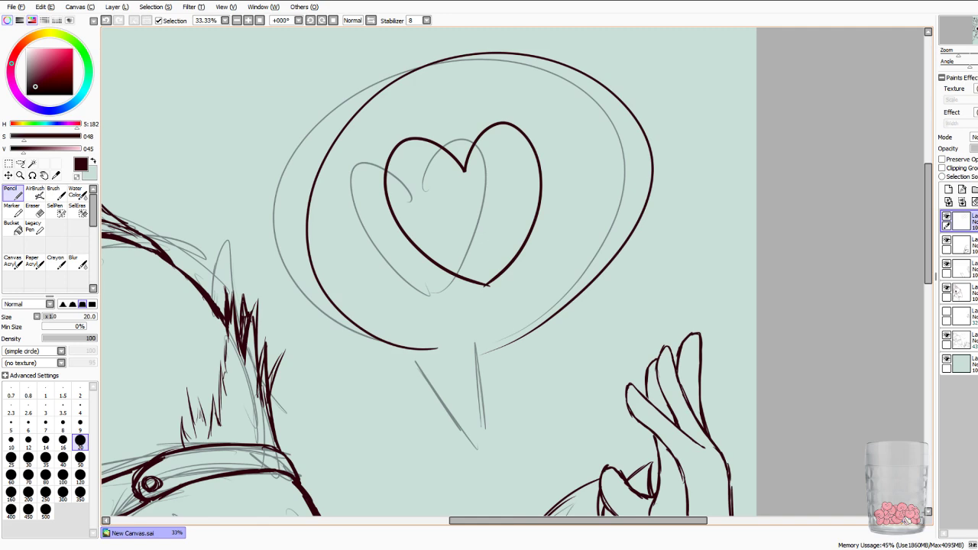
# Ink the two sides of the speech bubble's pointed tail with the Pencil, undoing and redrawing the unsuitable strokes.
pyautogui.scroll(-5, 928, 224)
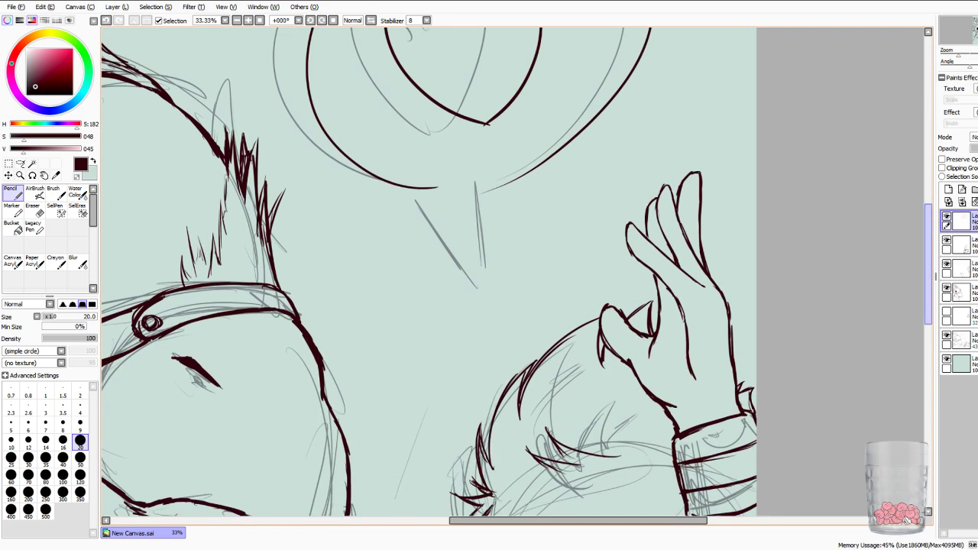
pyautogui.moveTo(433, 188); pyautogui.dragTo(525, 329)
pyautogui.hotkey('ctrl', 'z')
pyautogui.moveTo(428, 188); pyautogui.dragTo(510, 342)
pyautogui.moveTo(503, 190); pyautogui.dragTo(508, 336)
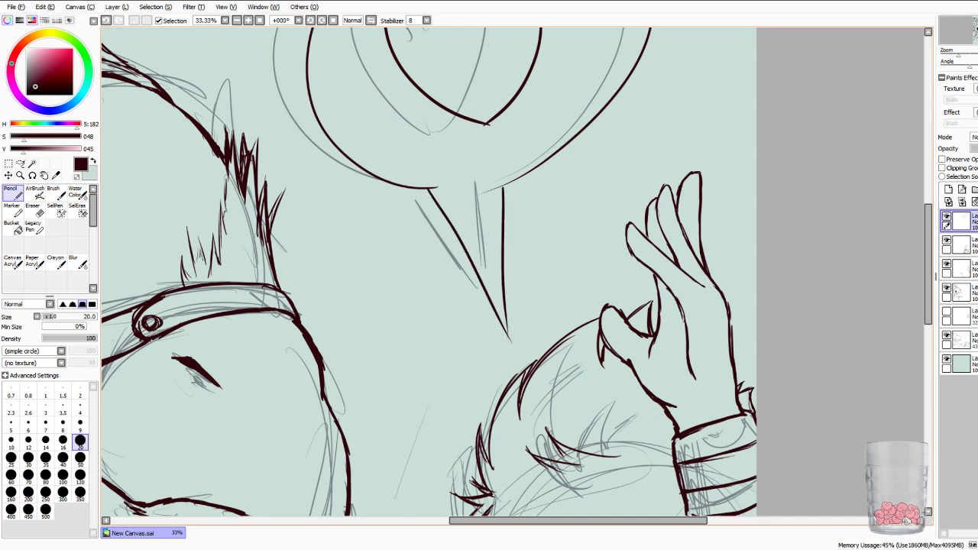
pyautogui.hotkey('ctrl', 'z')
pyautogui.moveTo(505, 185); pyautogui.dragTo(507, 378)
pyautogui.hotkey('ctrl', 'z')
pyautogui.moveTo(501, 188); pyautogui.dragTo(510, 355)
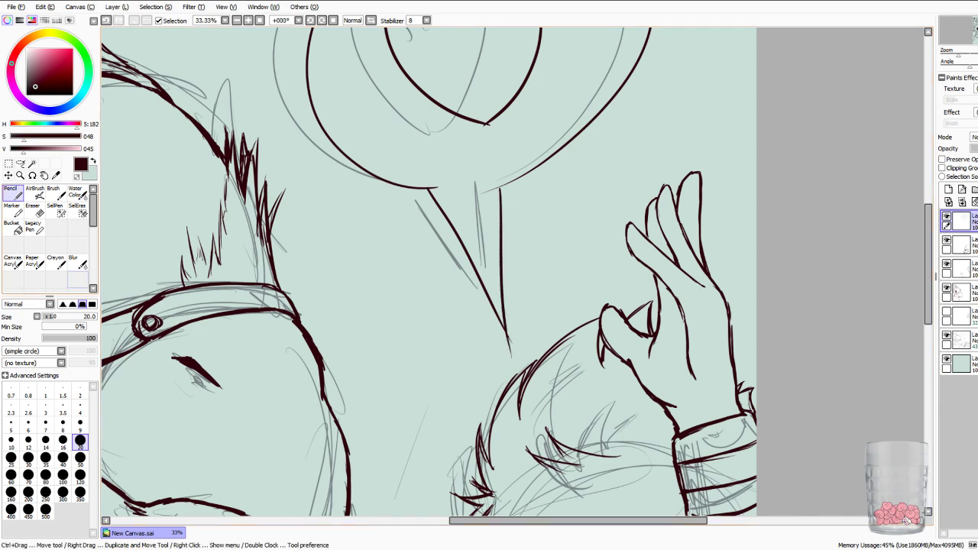
# Trim the overshooting line at the tip of the bubble's tail with the Eraser at size 20.
pyautogui.press('e')
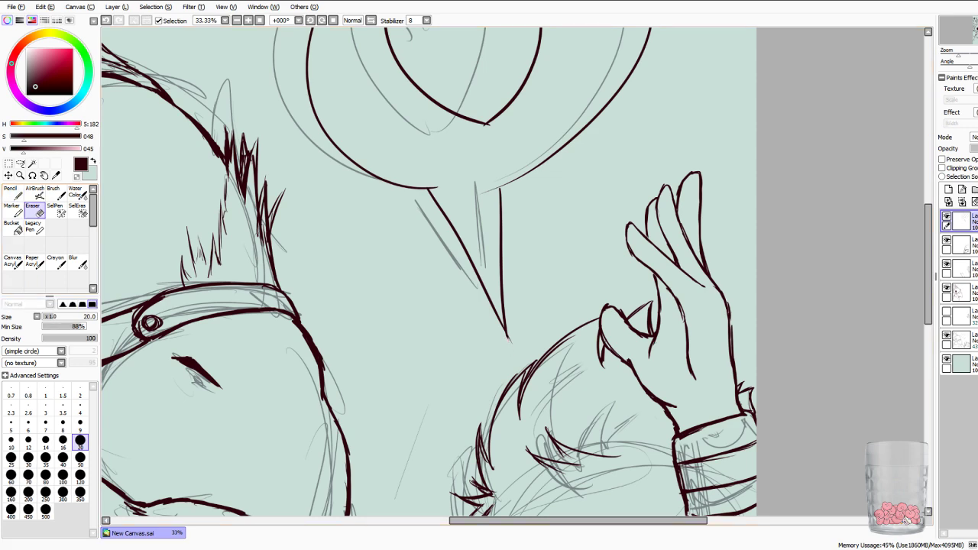
pyautogui.scroll(2, 512, 271)
pyautogui.moveTo(507, 426)
pyautogui.mouseDown()
pyautogui.moveTo(469, 350)
pyautogui.moveTo(472, 239)
pyautogui.moveTo(461, 232)
pyautogui.mouseUp()
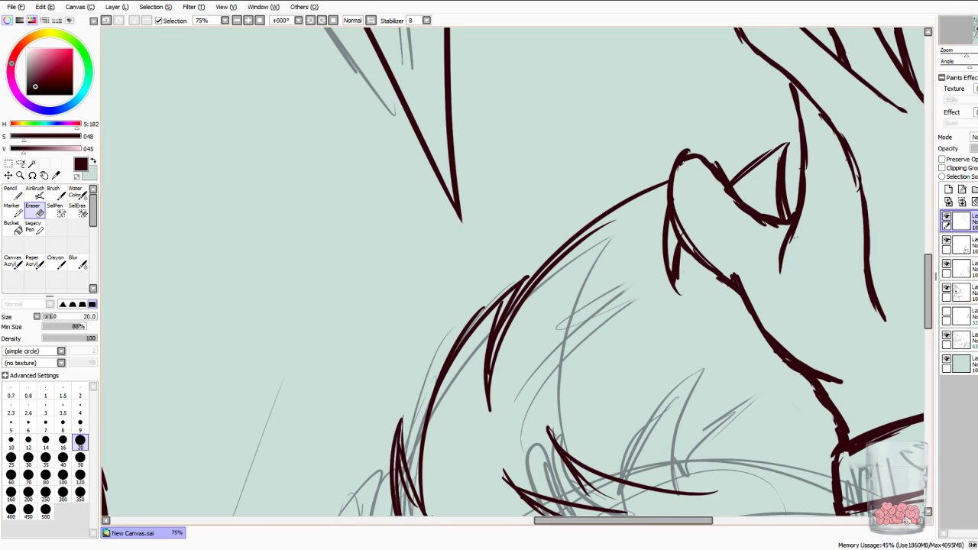
# Check the full line art with the rough sketch layer hidden, and show the sketch again.
pyautogui.scroll(-6, 512, 271)
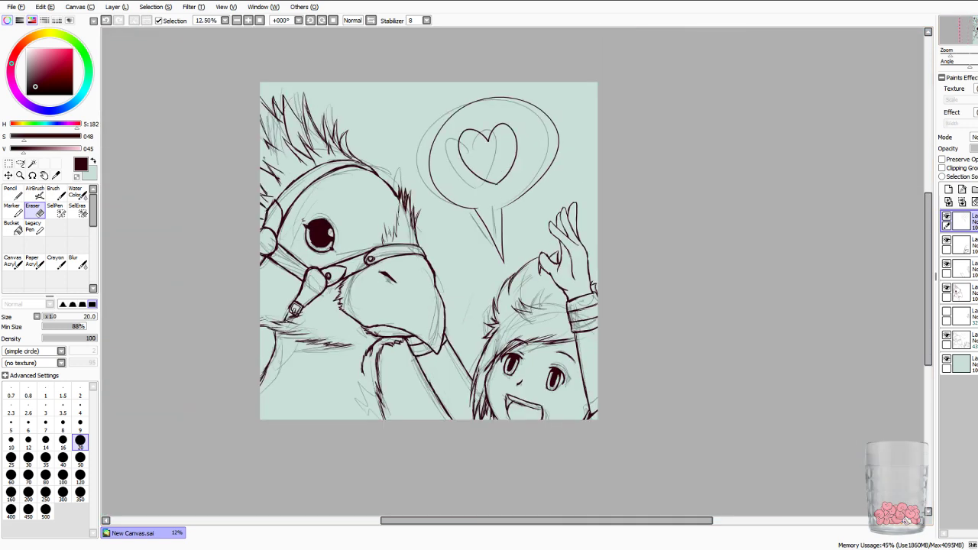
pyautogui.scroll(1, 512, 244)
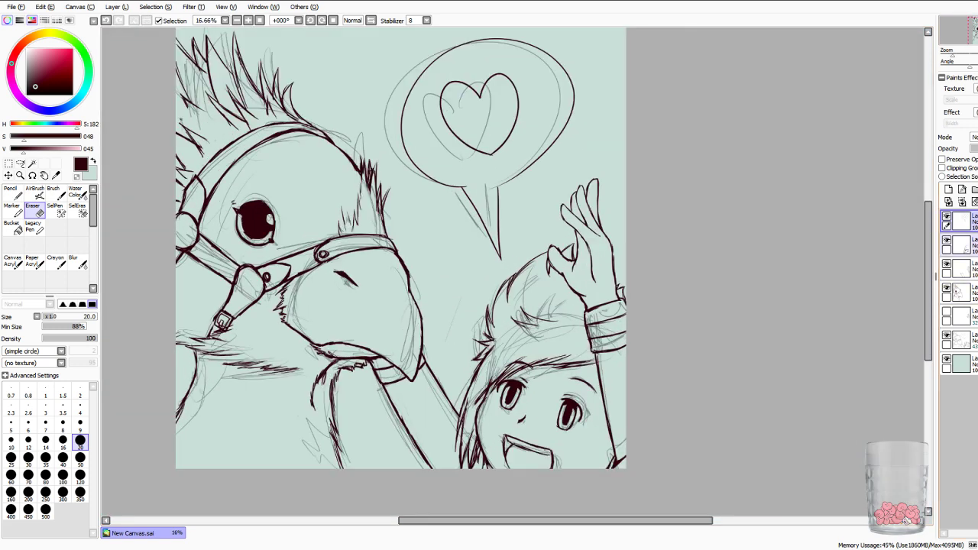
pyautogui.click(946, 337)
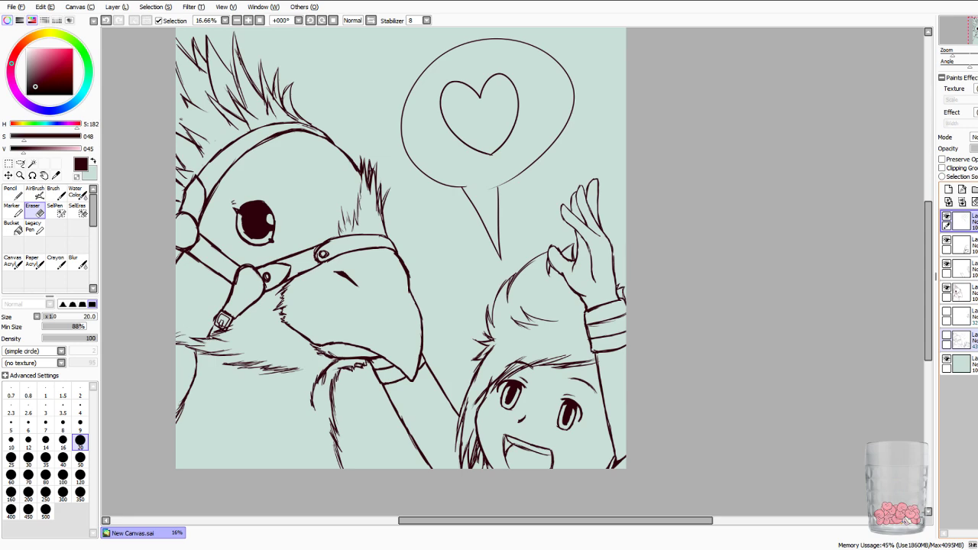
pyautogui.hotkey('ctrl', 'z')
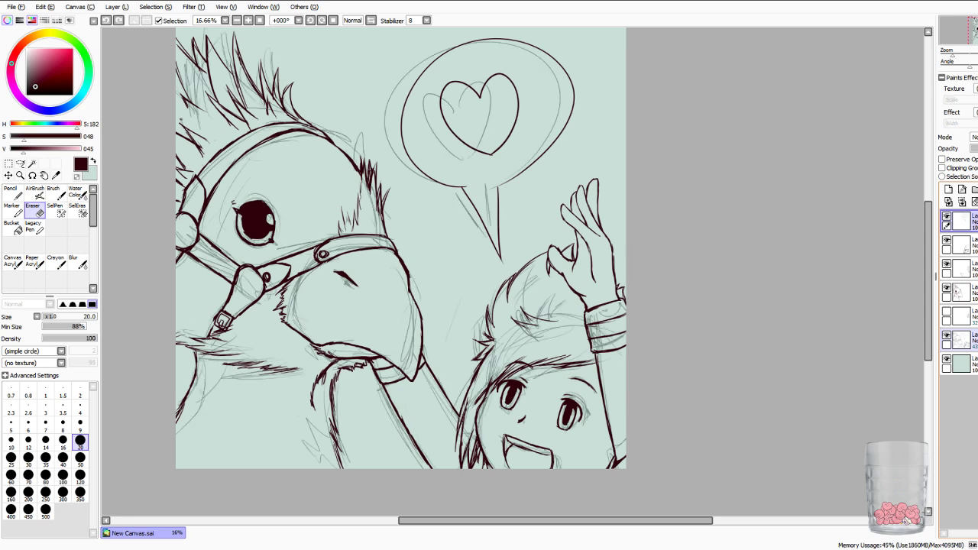
# Undo the inked tail of the speech bubble, keeping the bubble's round outline.
pyautogui.hotkey('ctrl', 'z')
pyautogui.hotkey('ctrl', 'z')
pyautogui.hotkey('ctrl', 'z')
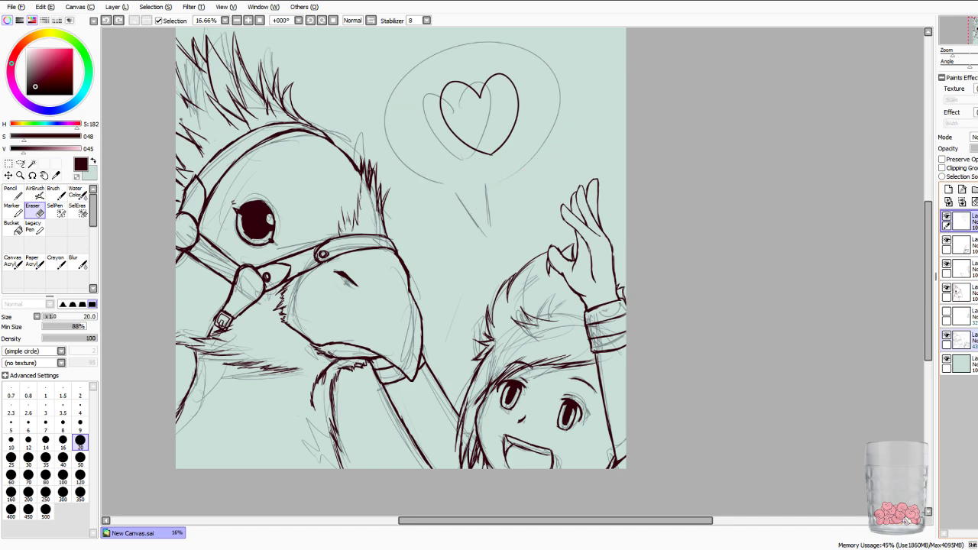
pyautogui.hotkey('ctrl', 'z')
pyautogui.hotkey('ctrl', 'y')
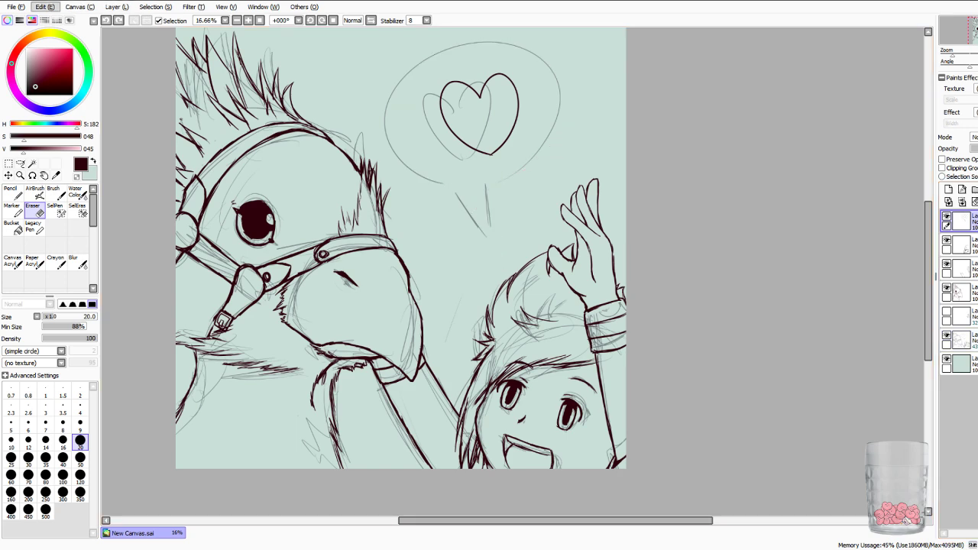
pyautogui.hotkey('ctrl', 'y')
pyautogui.hotkey('ctrl', 'y')
pyautogui.hotkey('ctrl', 'y')
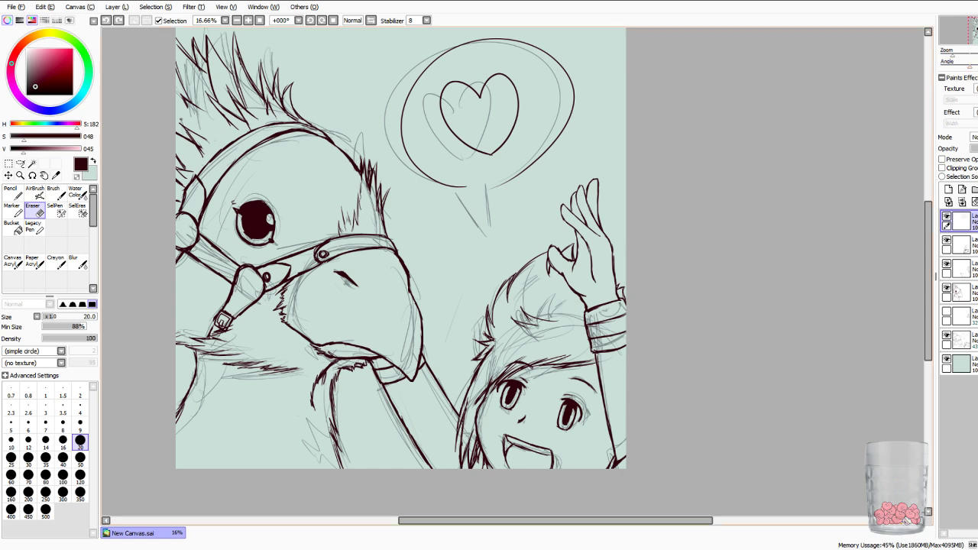
# Ink the bubble's tail with the Pencil as a short left side and a longer curved right side.
pyautogui.press('pageup')
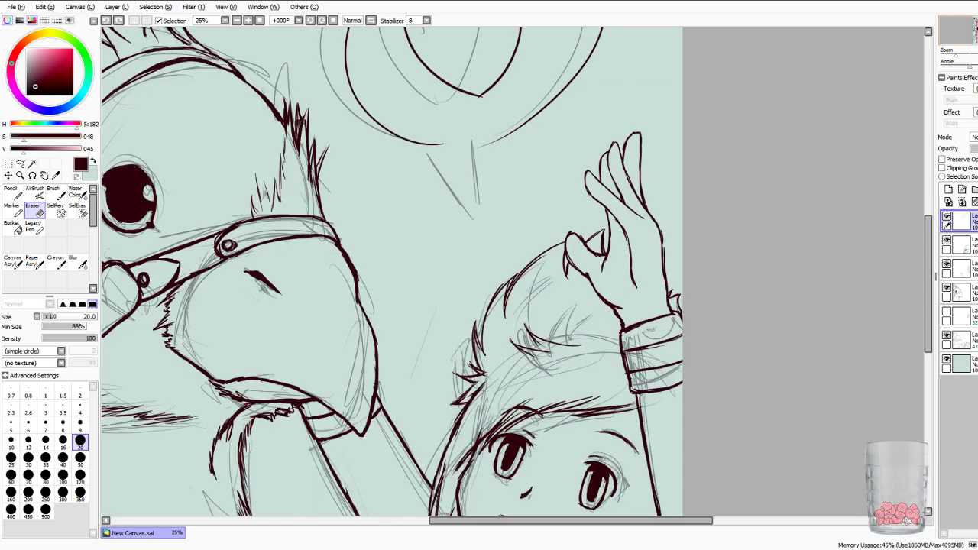
pyautogui.hotkey('ctrl', '+')
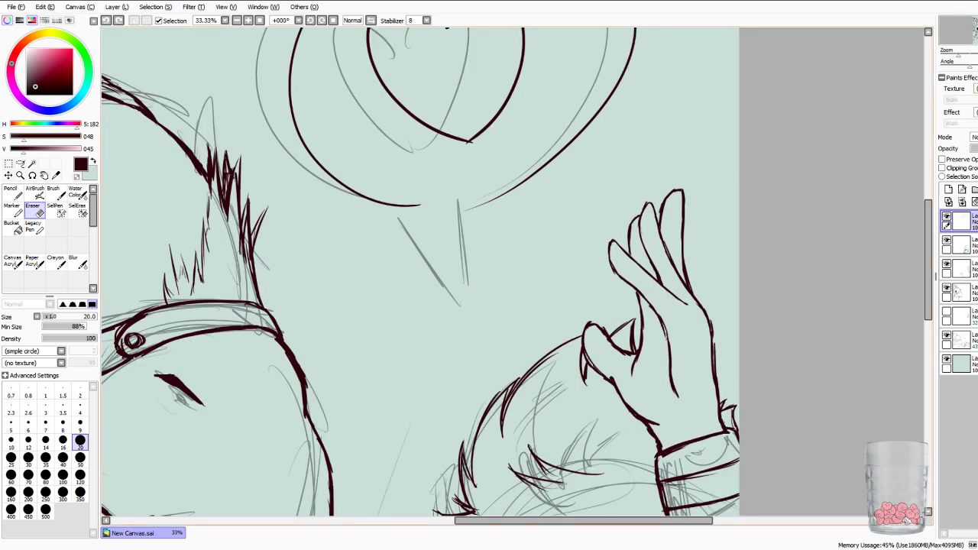
pyautogui.click(12, 195)
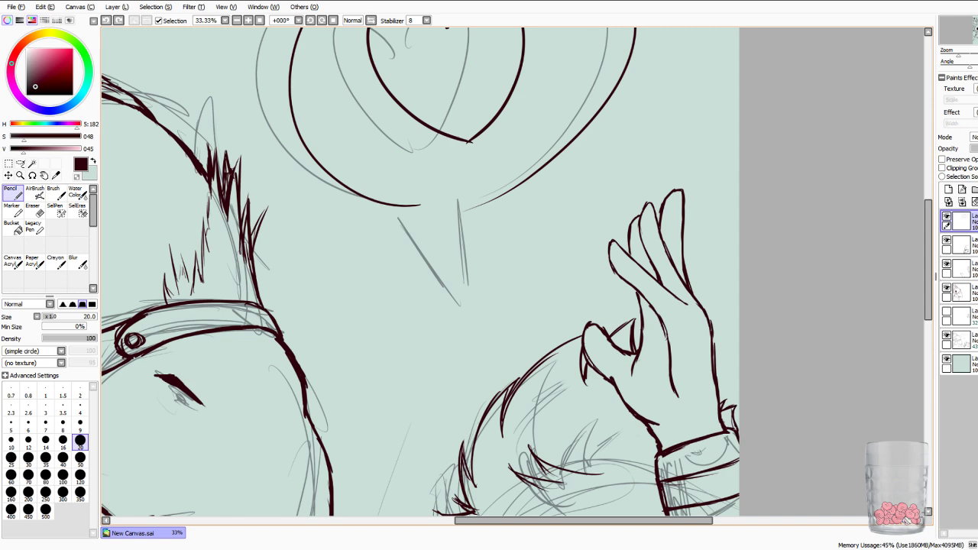
pyautogui.moveTo(418, 206); pyautogui.dragTo(468, 307)
pyautogui.moveTo(475, 207); pyautogui.dragTo(483, 364)
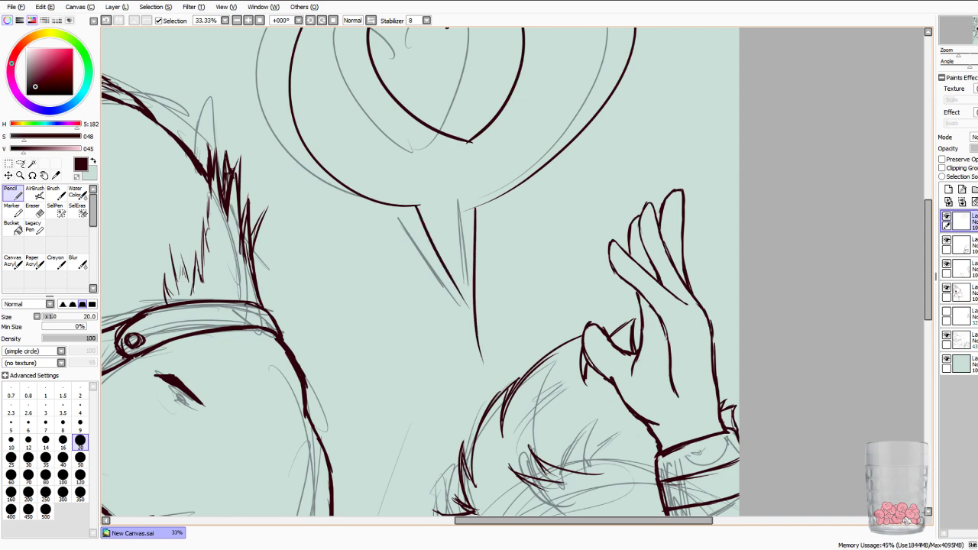
# Hide the rough sketch layer so only the line art shows over the background.
pyautogui.press('pagedown')
pyautogui.press('pagedown')
pyautogui.press('pagedown')
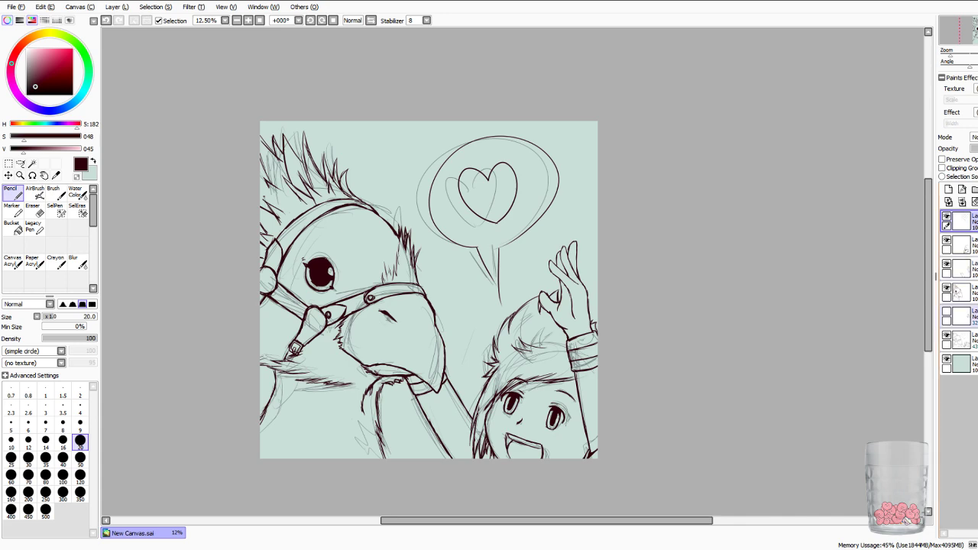
pyautogui.click(947, 335)
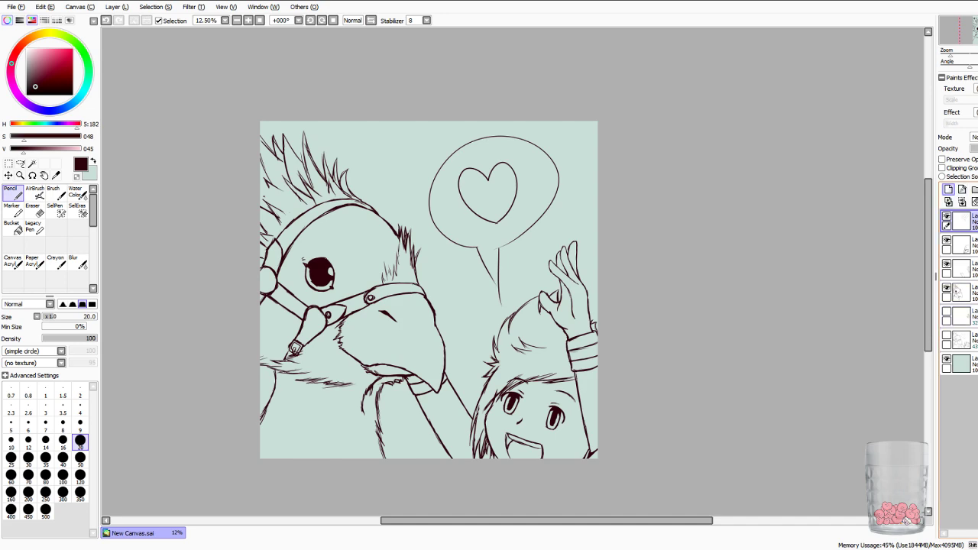
# Create a layer folder at the top of the stack and rename it for the line art.
pyautogui.click(974, 190)
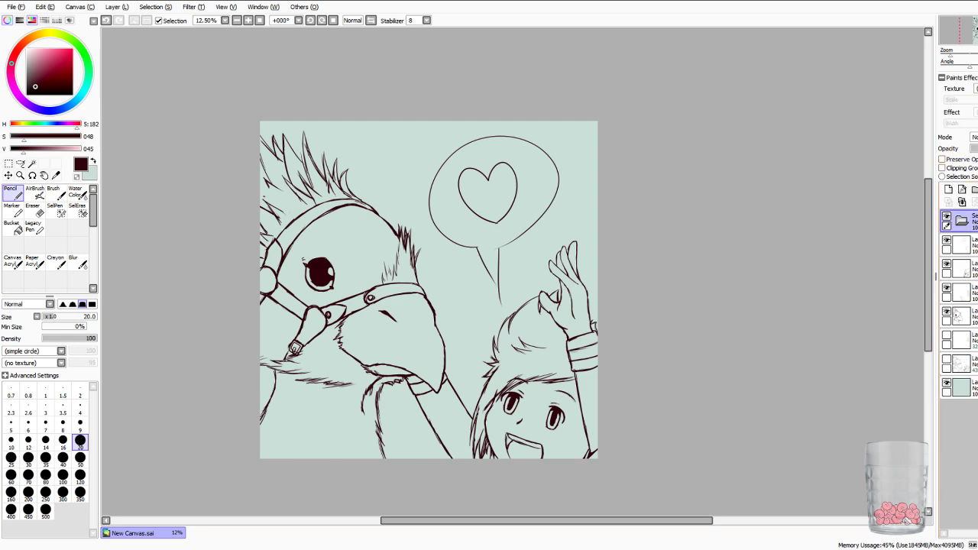
pyautogui.doubleClick(972, 221)
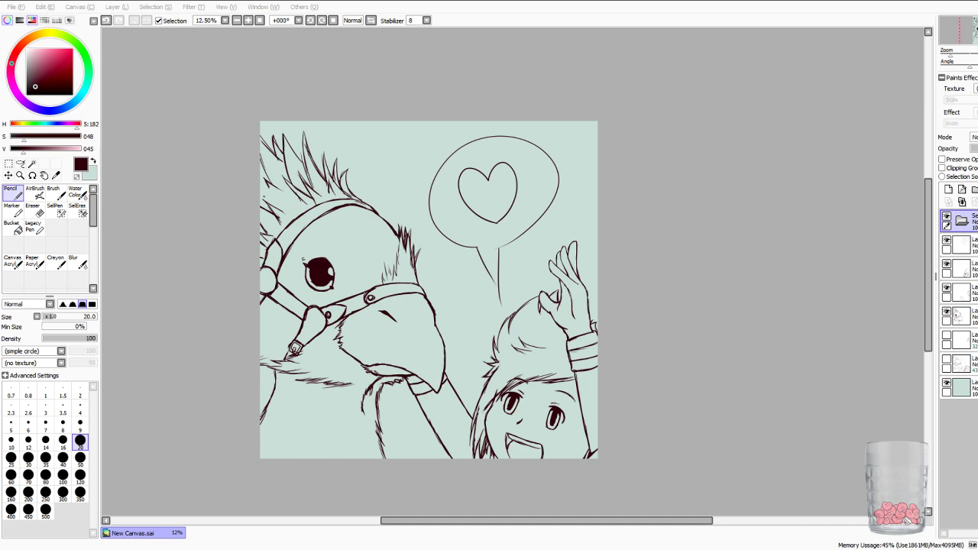
pyautogui.press('Return')
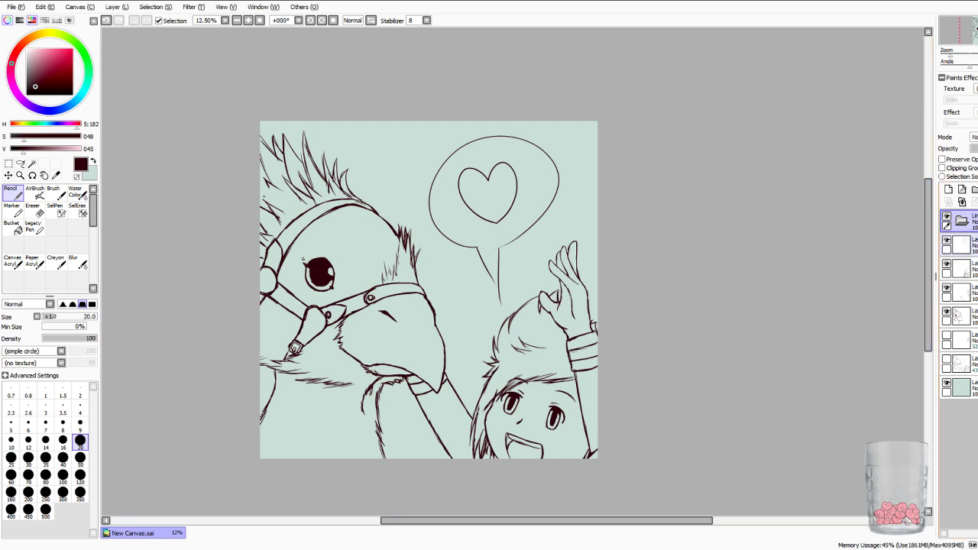
# Move all the line art and sketch layers into the line art folder, leaving the background layer outside, and collapse the folder.
pyautogui.moveTo(970, 317); pyautogui.dragTo(971, 221)
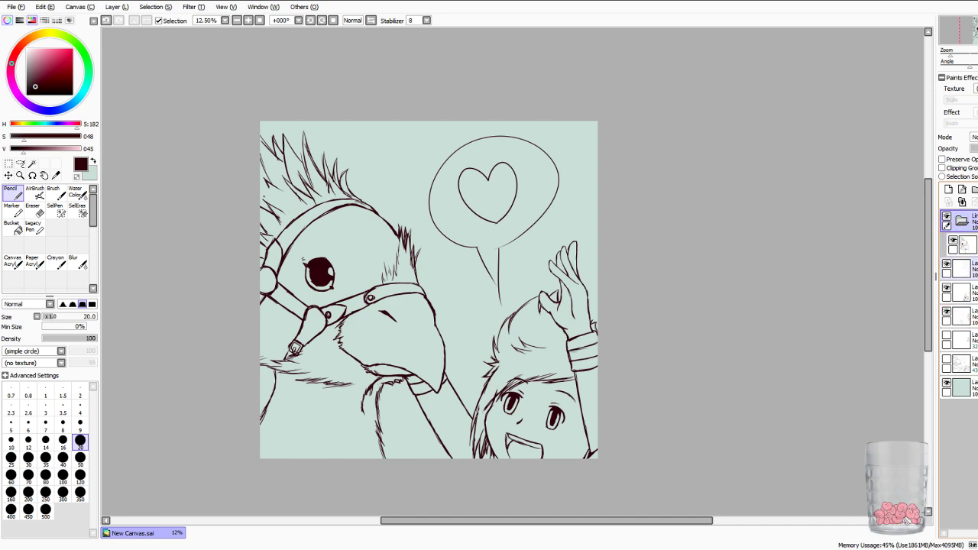
pyautogui.moveTo(970, 292); pyautogui.dragTo(970, 222)
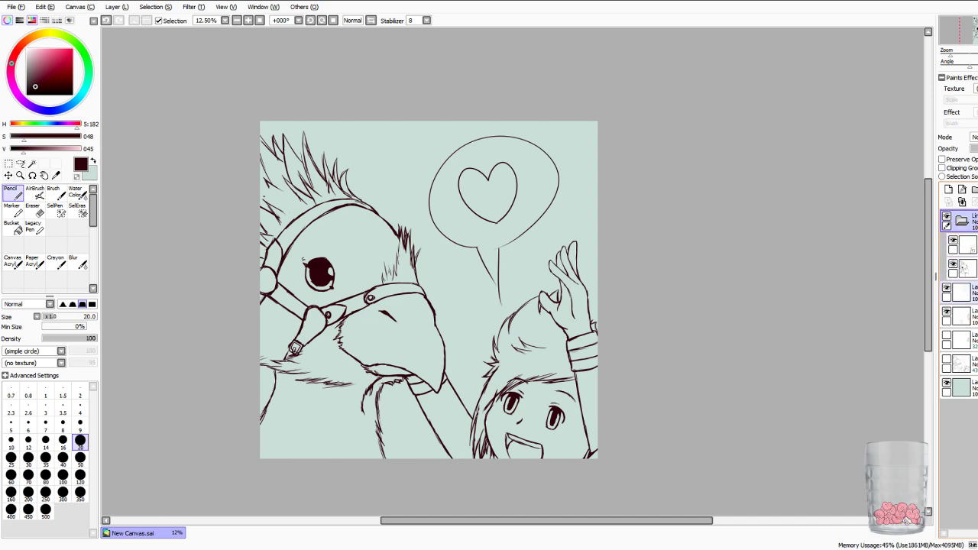
pyautogui.click(962, 315)
pyautogui.moveTo(971, 317); pyautogui.dragTo(971, 222)
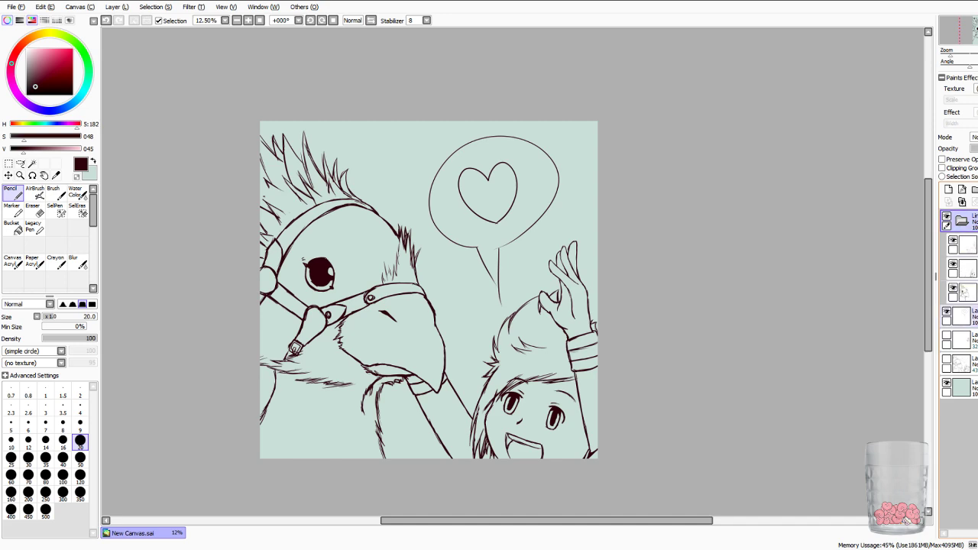
pyautogui.moveTo(969, 317); pyautogui.dragTo(969, 221)
pyautogui.moveTo(969, 364); pyautogui.dragTo(969, 221)
pyautogui.moveTo(969, 364); pyautogui.dragTo(969, 222)
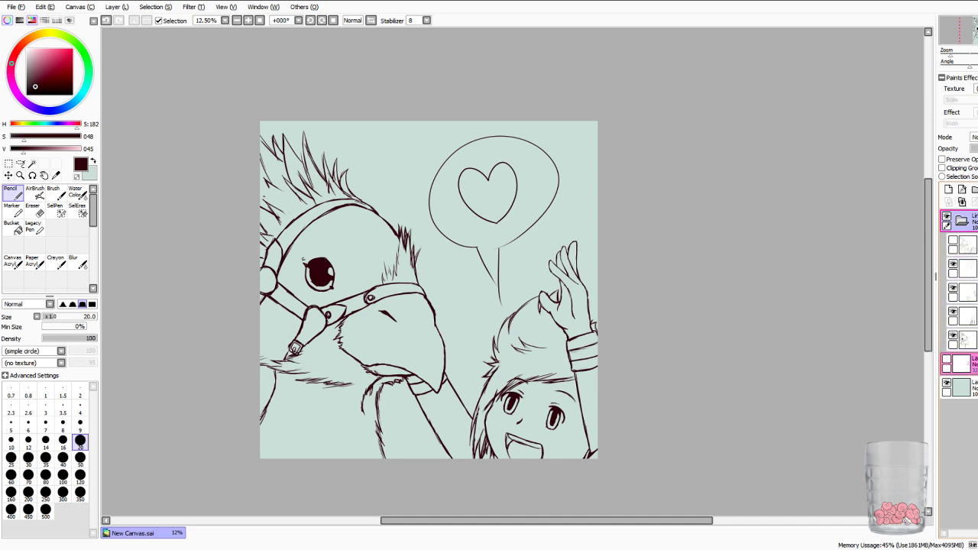
pyautogui.click(963, 222)
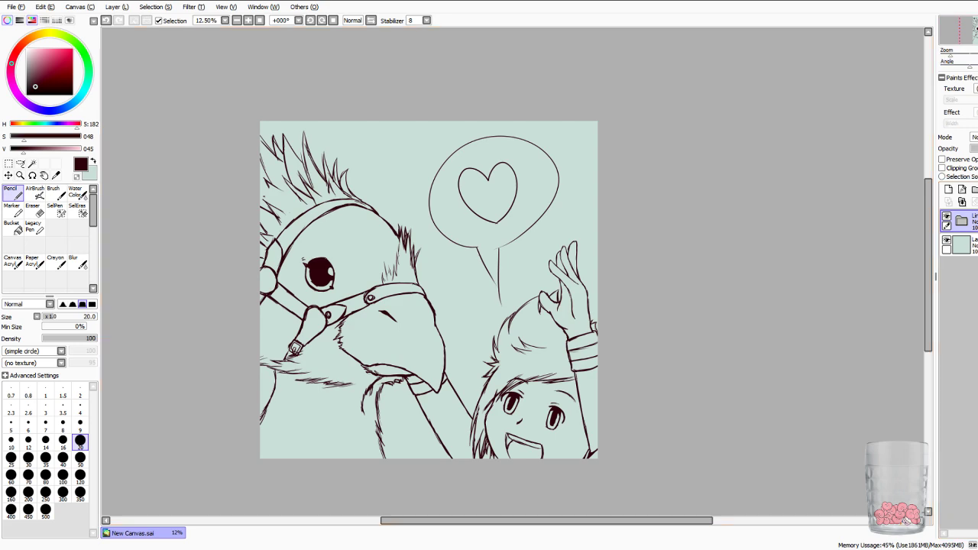
# Examine the line art up close and as a whole, including the bird's head, the harness and the character's raised hand.
pyautogui.scroll(6, 512, 271)
pyautogui.scroll(-5, 512, 271)
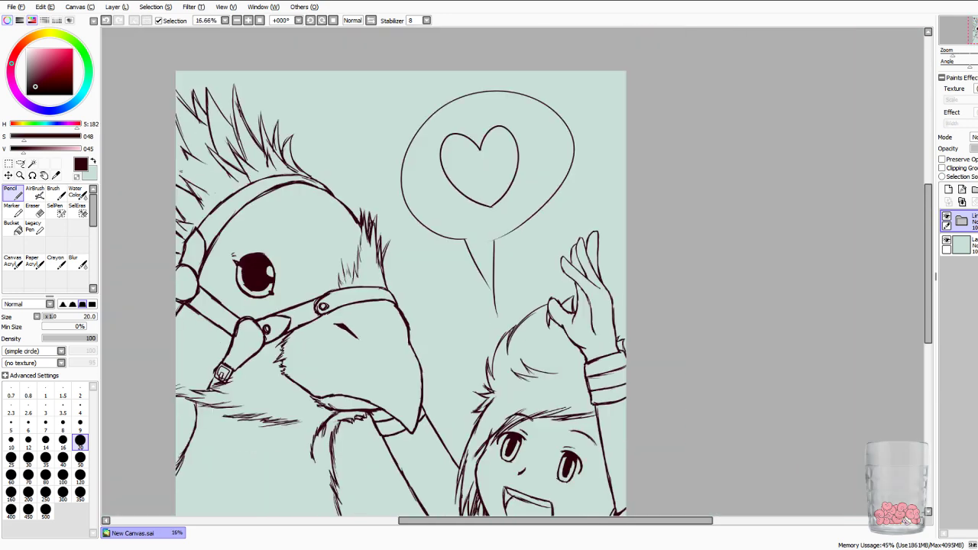
pyautogui.scroll(-1, 512, 272)
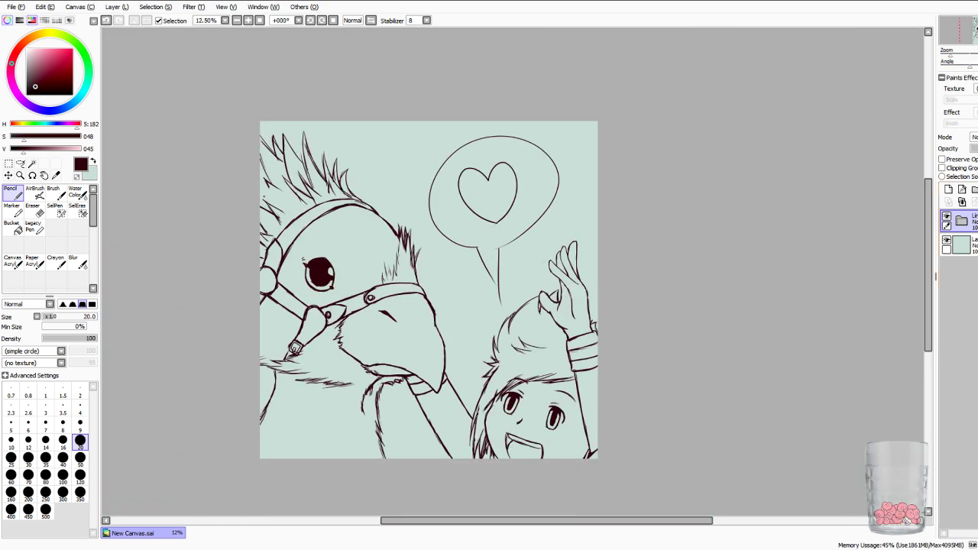
pyautogui.scroll(1, 512, 272)
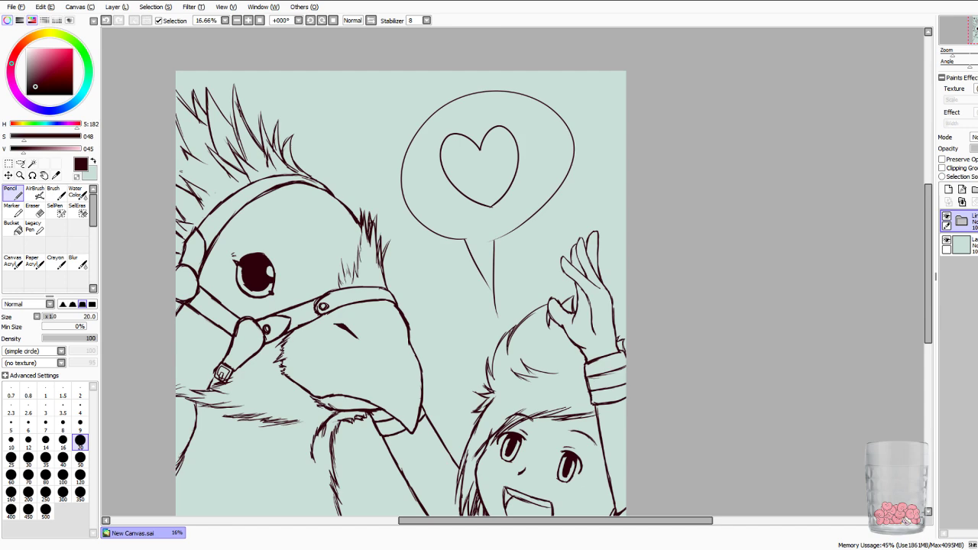
pyautogui.scroll(1, 512, 272)
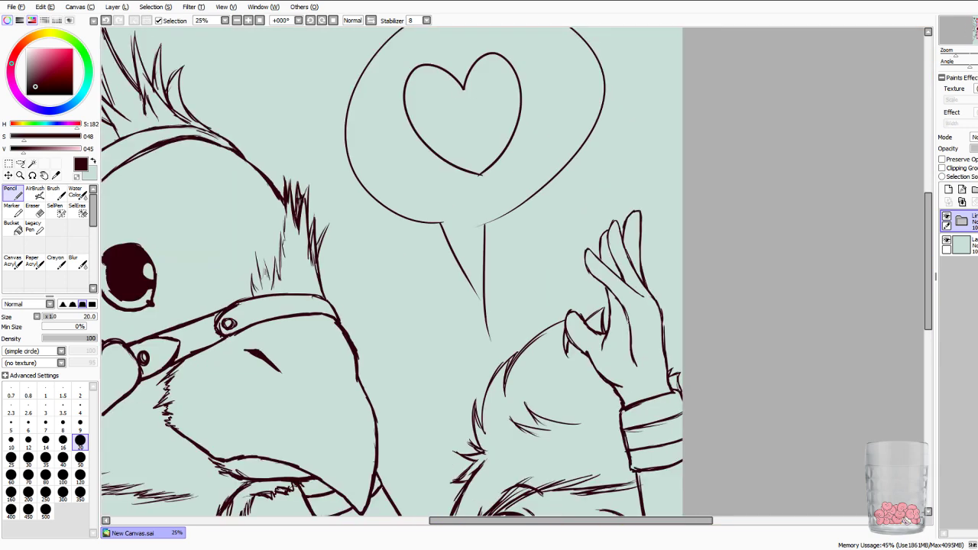
pyautogui.moveTo(453, 317)
pyautogui.mouseDown()
pyautogui.moveTo(570, 226)
pyautogui.moveTo(635, 278)
pyautogui.mouseUp()
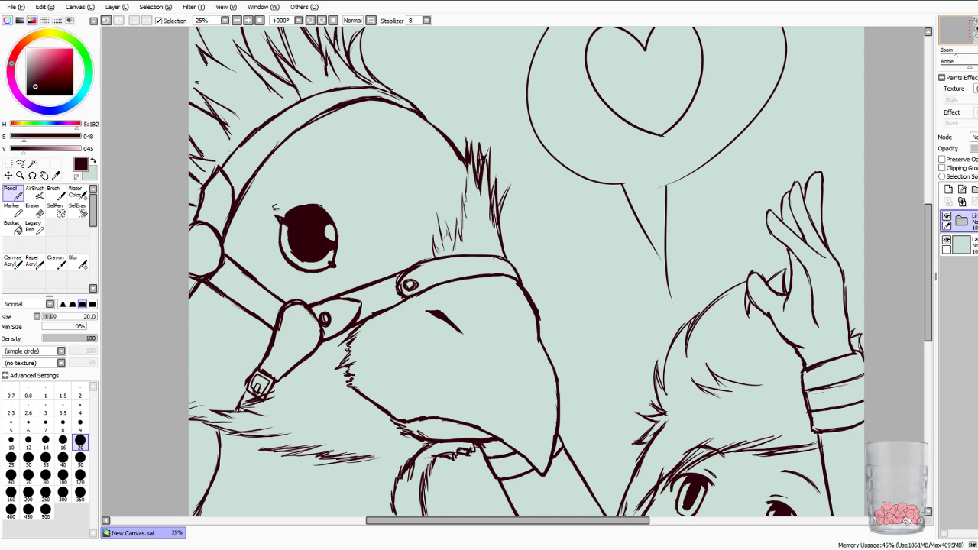
pyautogui.press('Delete')
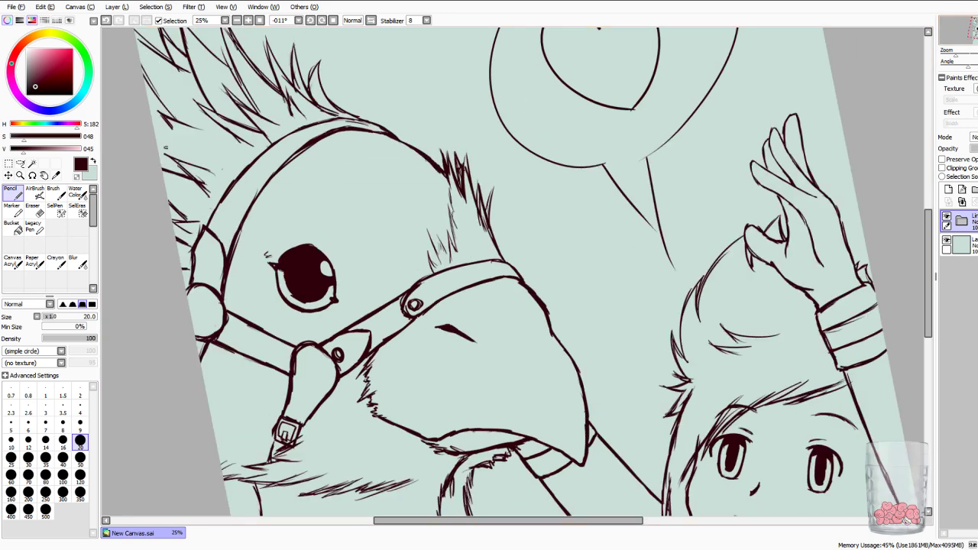
pyautogui.press('pageup')
pyautogui.hotkey('ctrl', '-')
pyautogui.press('Home')
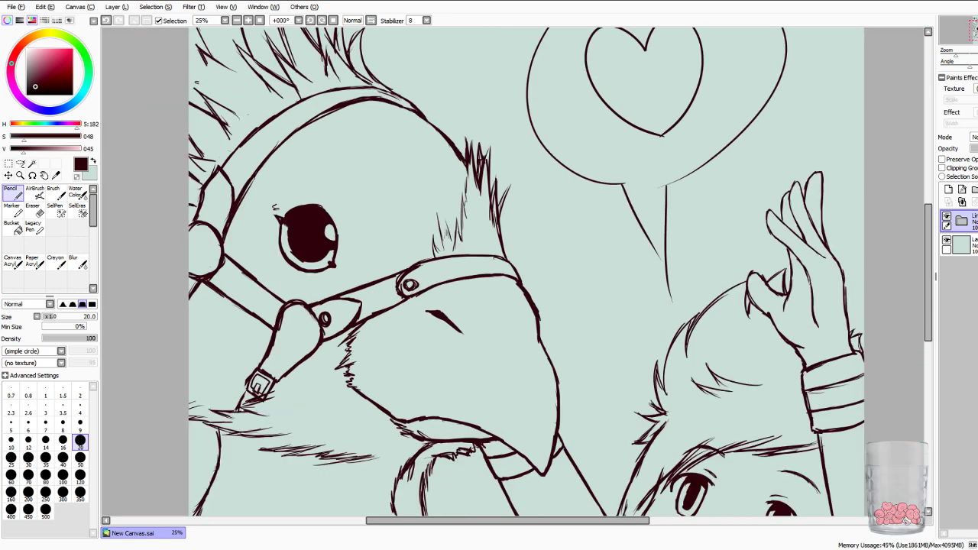
pyautogui.hotkey('ctrl', '-')
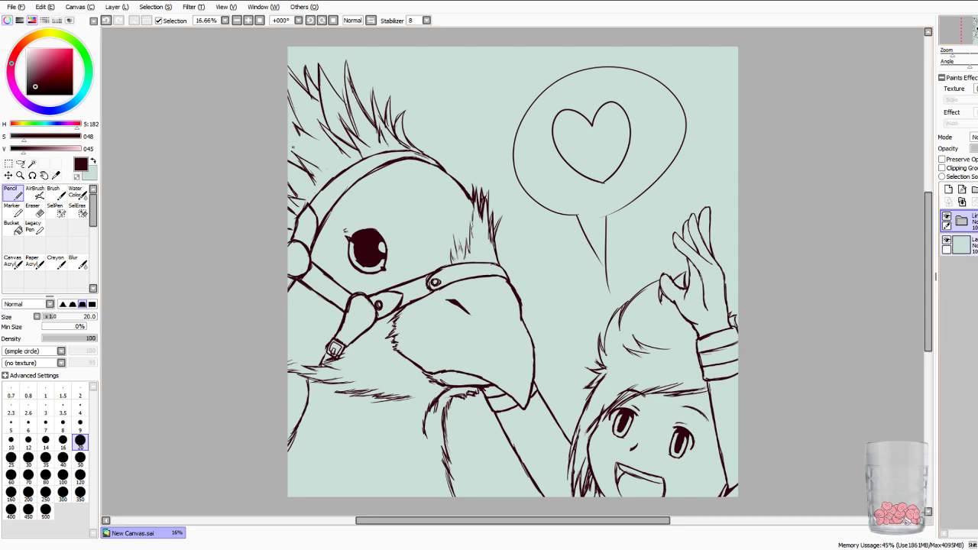
# Add a new layer and place it between the line art folder and the background layer.
pyautogui.click(948, 189)
pyautogui.moveTo(965, 222); pyautogui.dragTo(964, 259)
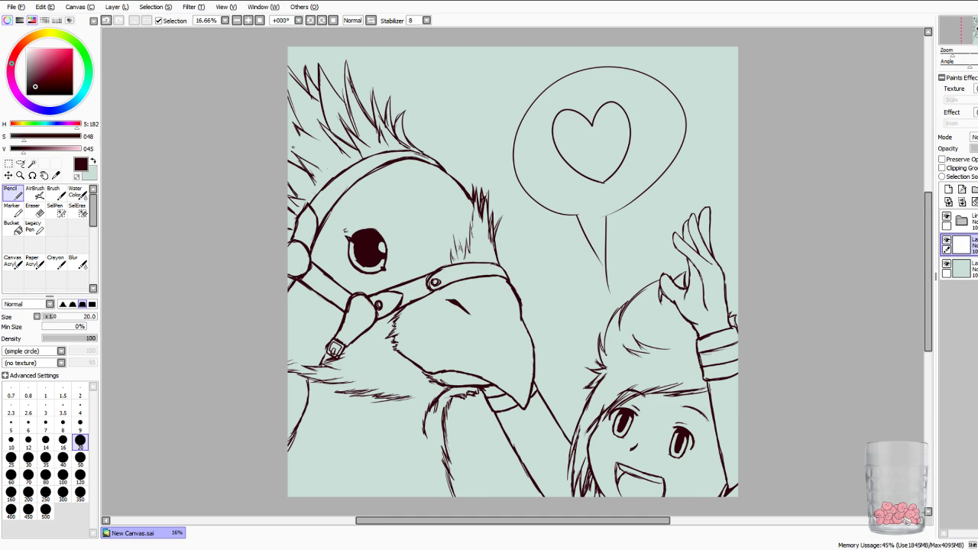
# Open the PromptoSolo.sai reference, sample the light yellow of the character's hair, and return to New Canvas.sai.
pyautogui.press('alt')
pyautogui.hotkey('alt', 'Tab')
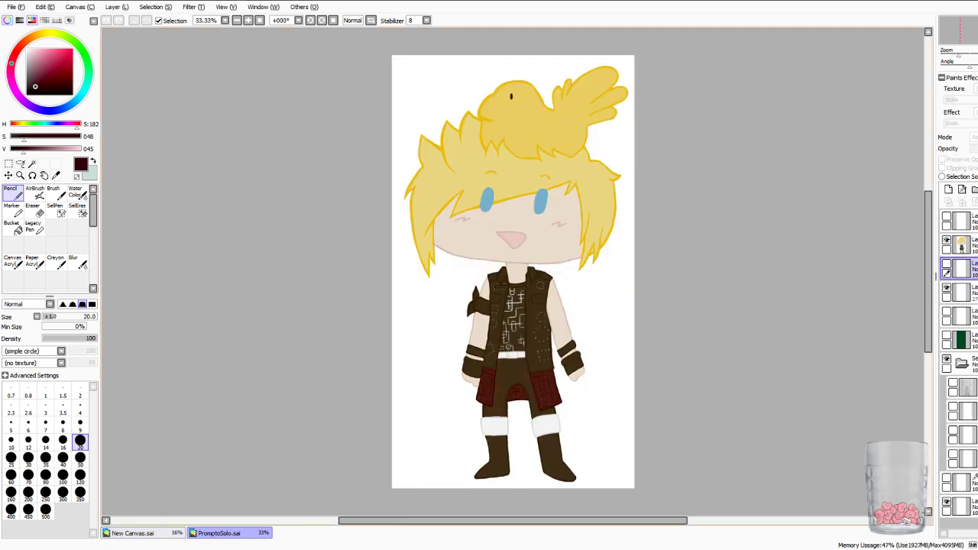
pyautogui.click(56, 176)
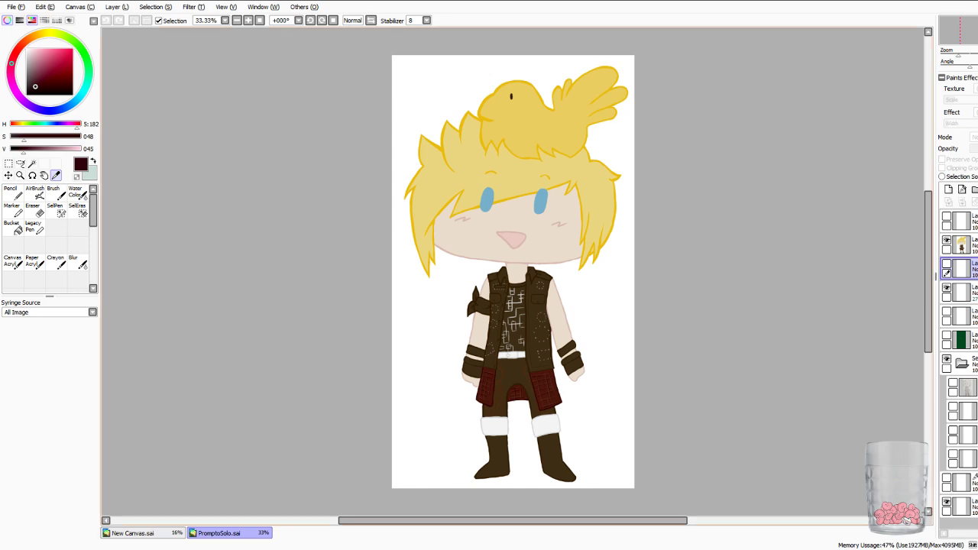
pyautogui.click(514, 172)
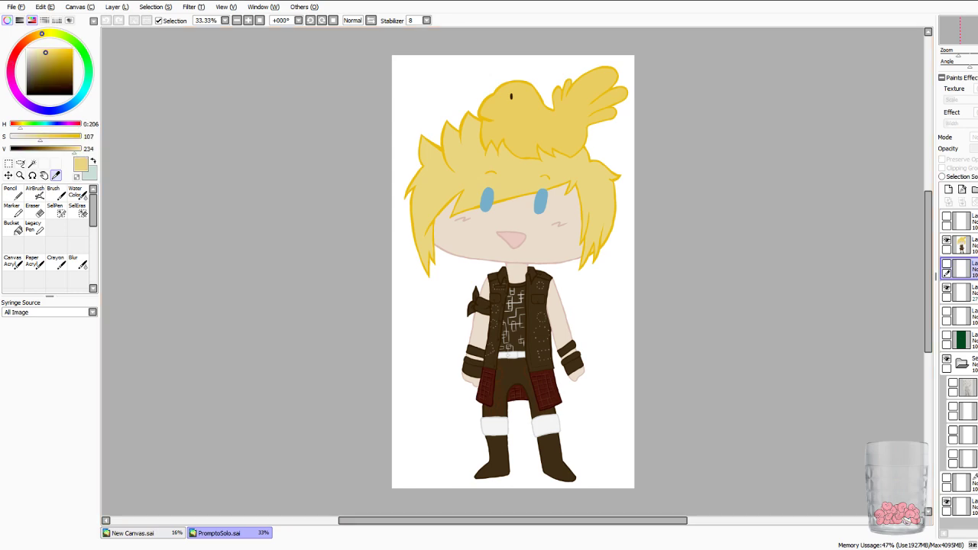
pyautogui.click(142, 534)
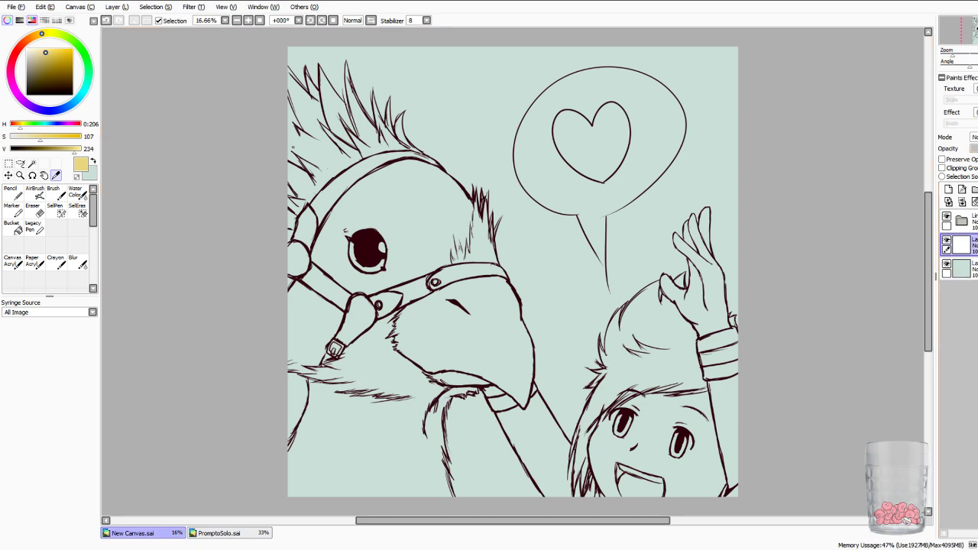
# Create a second folder directly below the line art folder and rename it for the character's colors.
pyautogui.click(975, 190)
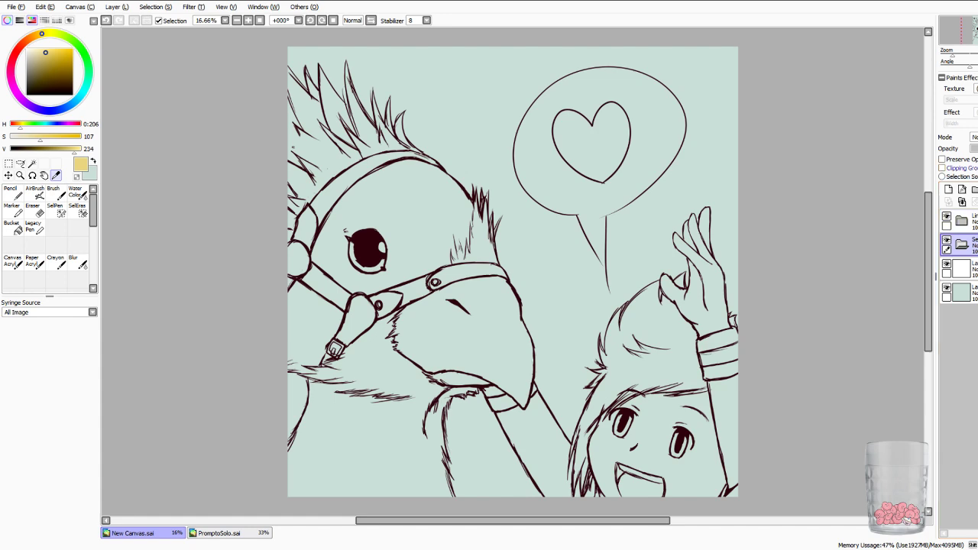
pyautogui.doubleClick(974, 244)
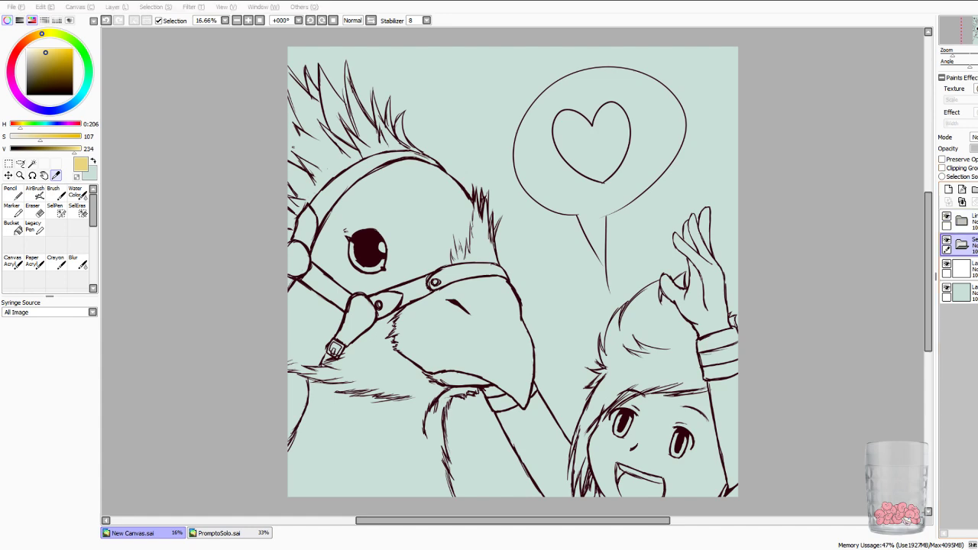
pyautogui.press('Return')
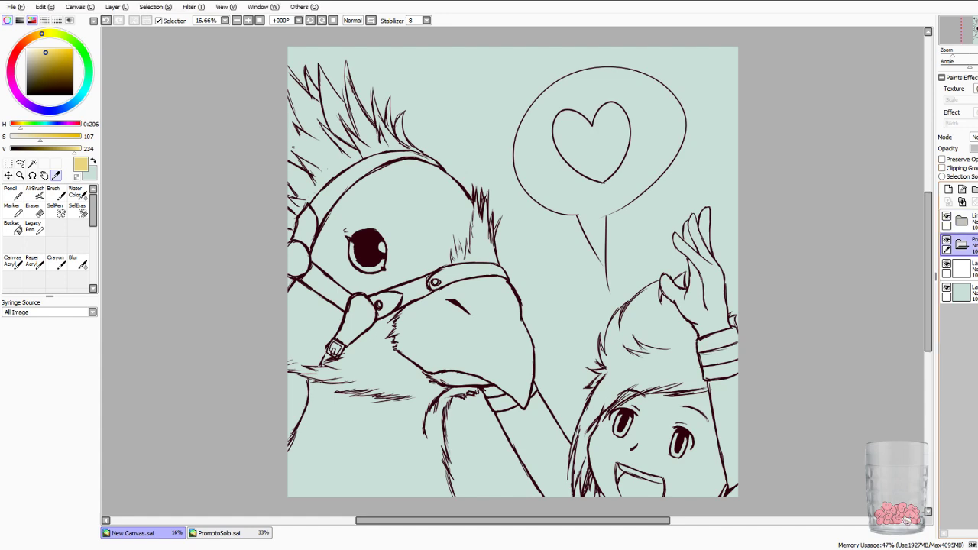
# Move the empty layer into the character's folder and paint a light yellow patch on the hair with the Pencil at size 120.
pyautogui.moveTo(974, 269); pyautogui.dragTo(974, 245)
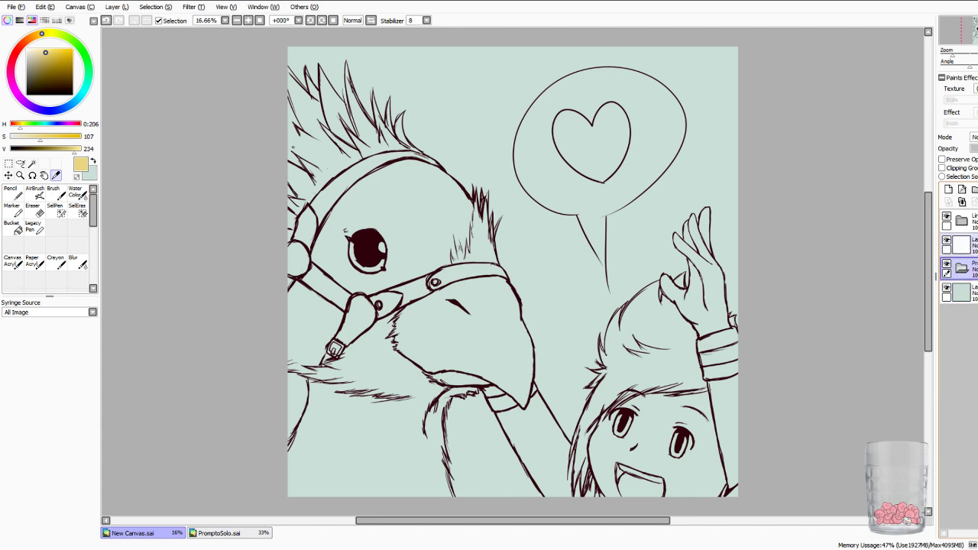
pyautogui.click(12, 193)
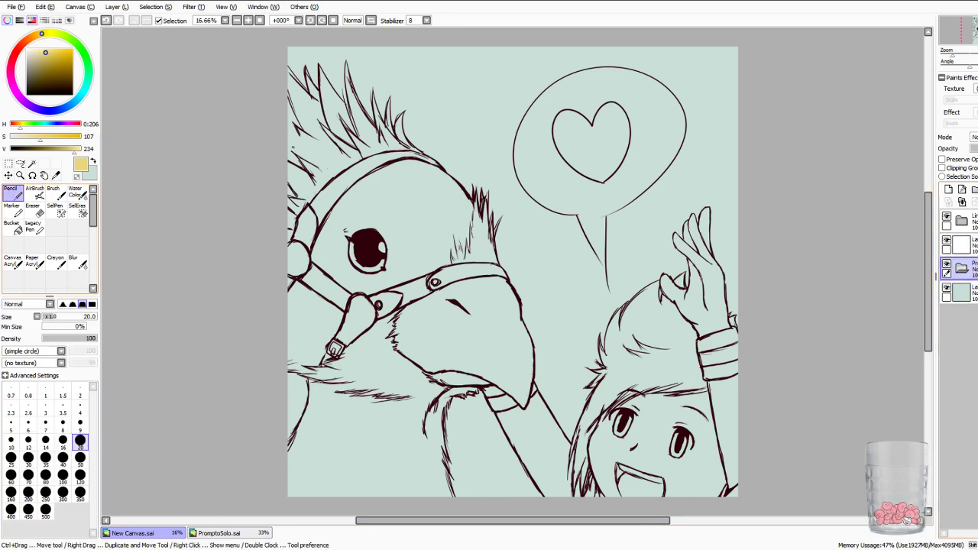
pyautogui.click(79, 475)
pyautogui.click(632, 331)
pyautogui.click(962, 269)
pyautogui.click(962, 269)
pyautogui.moveTo(962, 244); pyautogui.dragTo(963, 268)
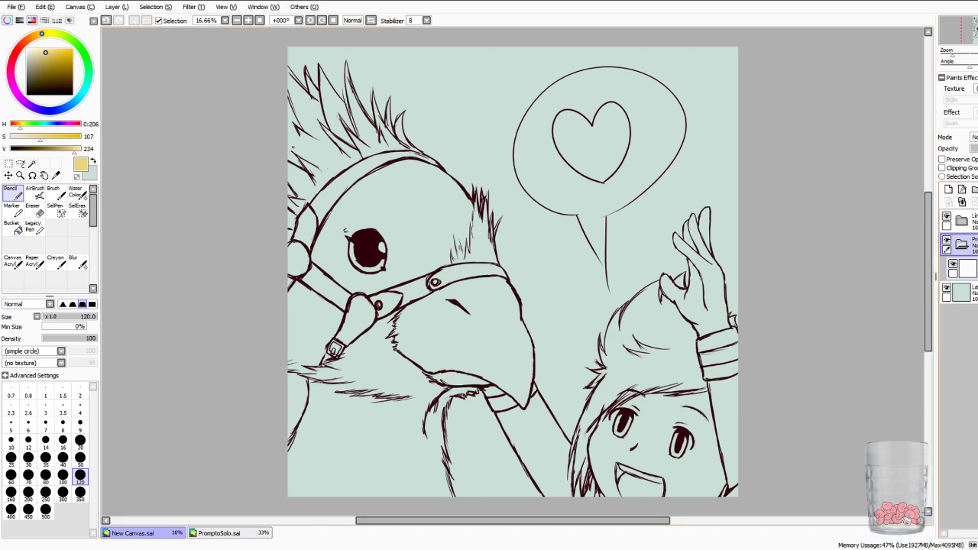
pyautogui.click(968, 268)
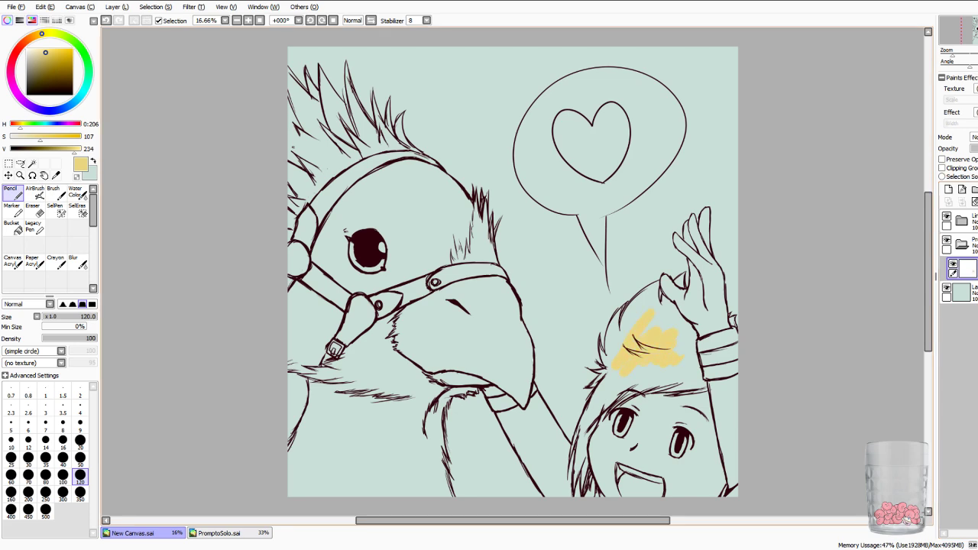
# Sample the golden yellow hair outline from PromptoSolo.sai and paint a swatch of it over the upper part of the light yellow hair patch.
pyautogui.click(221, 533)
pyautogui.click(56, 175)
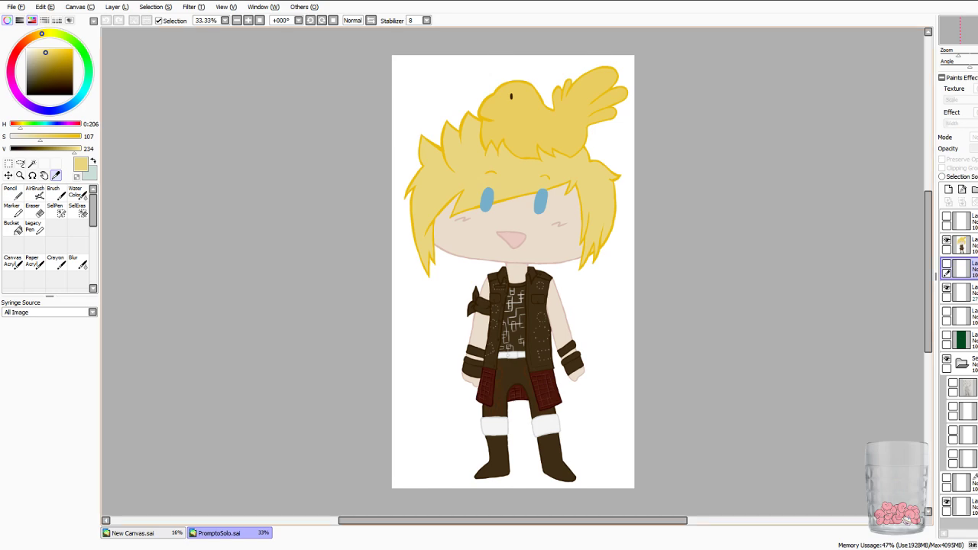
pyautogui.click(457, 213)
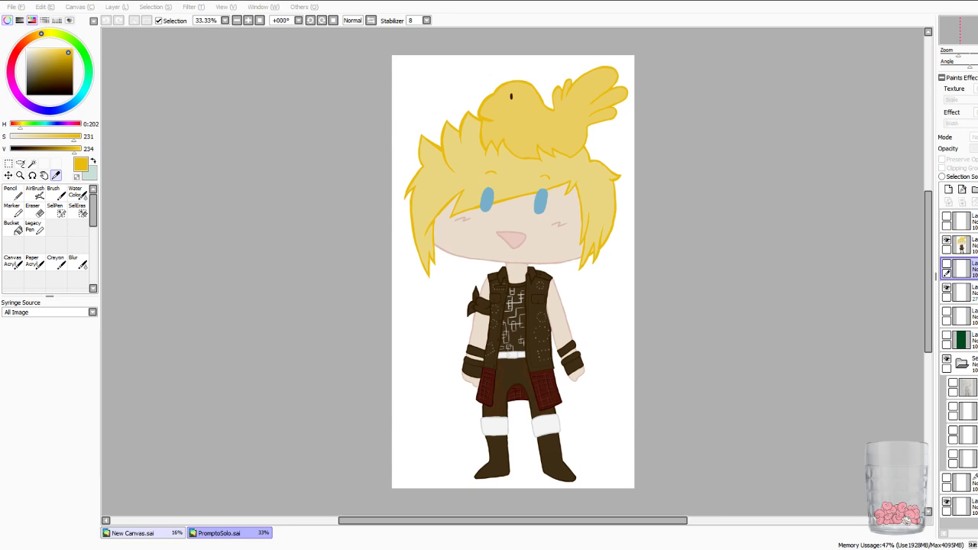
pyautogui.click(142, 533)
pyautogui.click(13, 193)
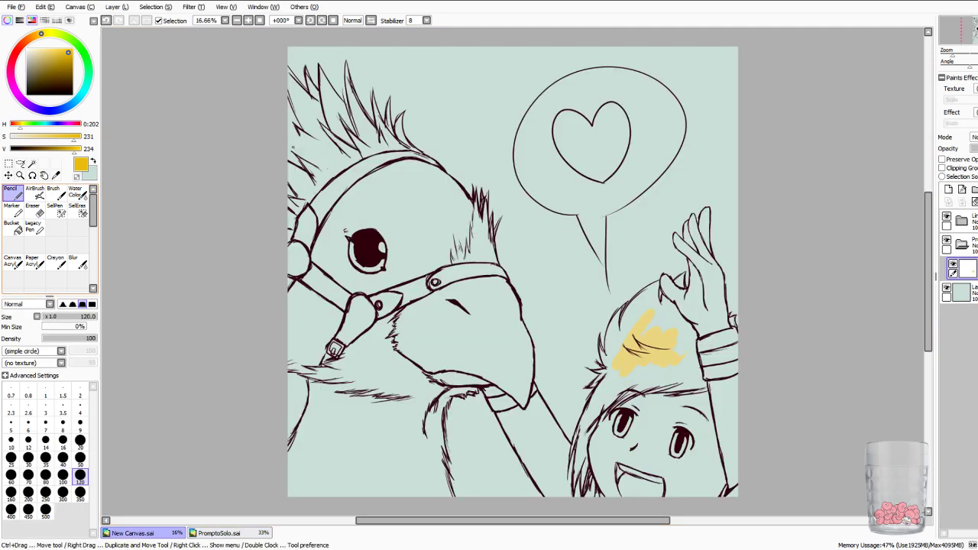
pyautogui.moveTo(646, 313)
pyautogui.mouseDown()
pyautogui.moveTo(663, 298)
pyautogui.moveTo(651, 328)
pyautogui.moveTo(671, 315)
pyautogui.moveTo(677, 333)
pyautogui.mouseUp()
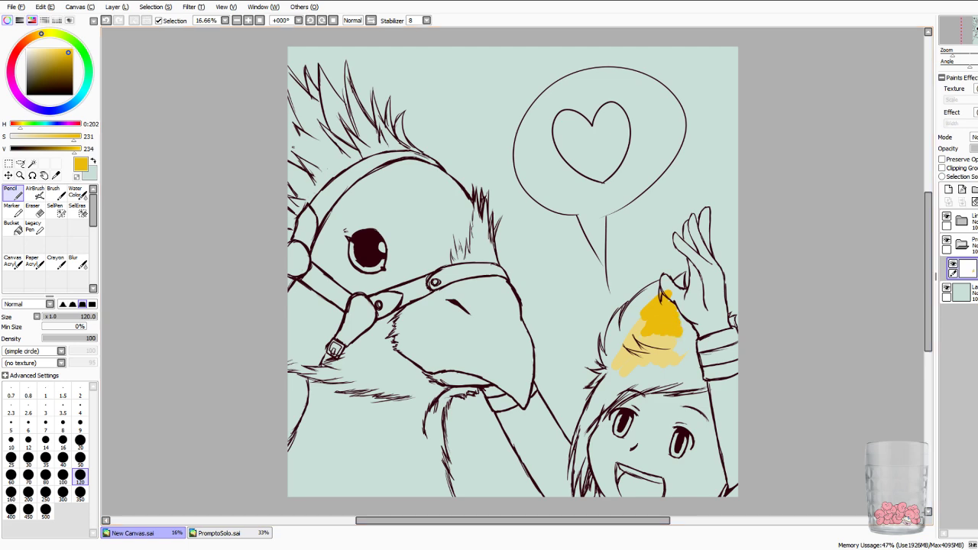
# Sample the blue eye color from PromptoSolo.sai and paint it into both of the character's irises with the Pencil.
pyautogui.click(228, 533)
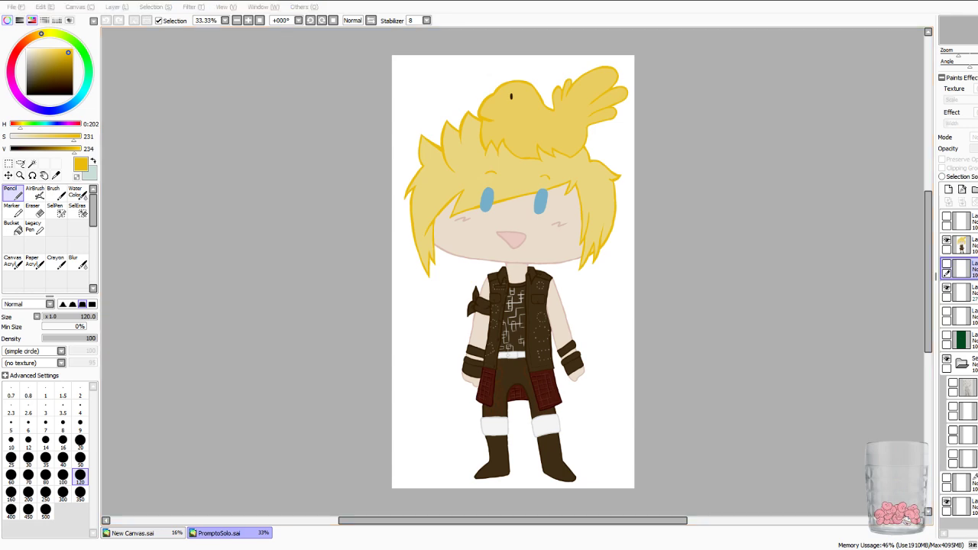
pyautogui.press('space')
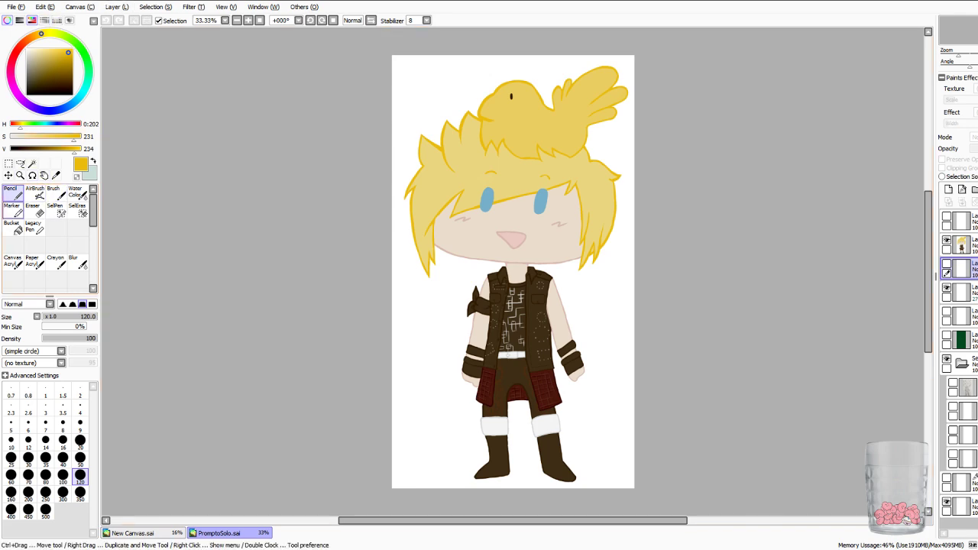
pyautogui.click(31, 163)
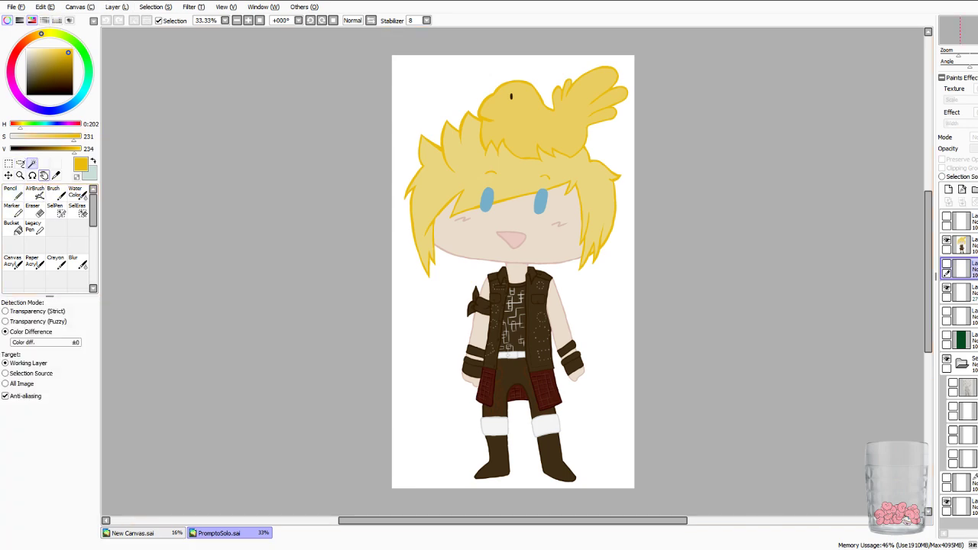
pyautogui.click(55, 176)
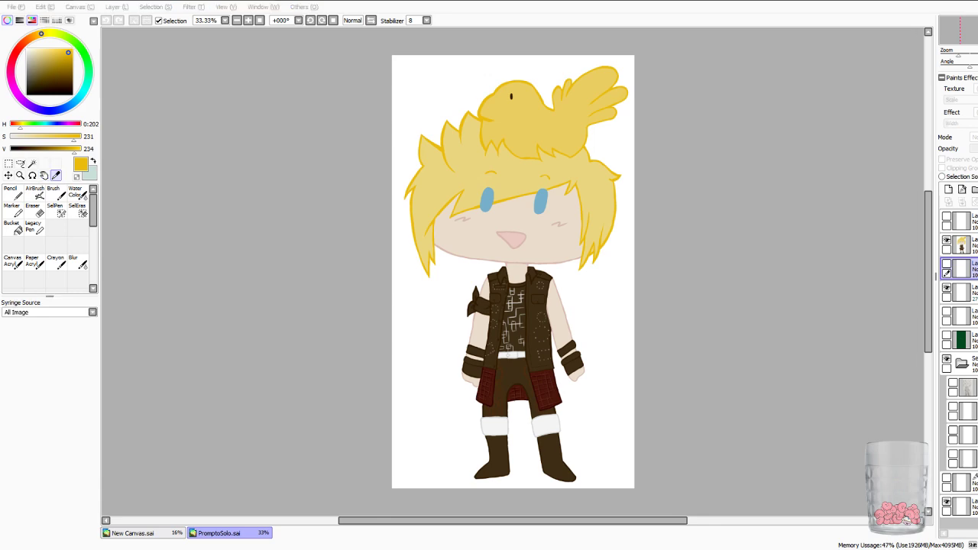
pyautogui.hotkey('alt', 'Tab')
pyautogui.click(486, 200)
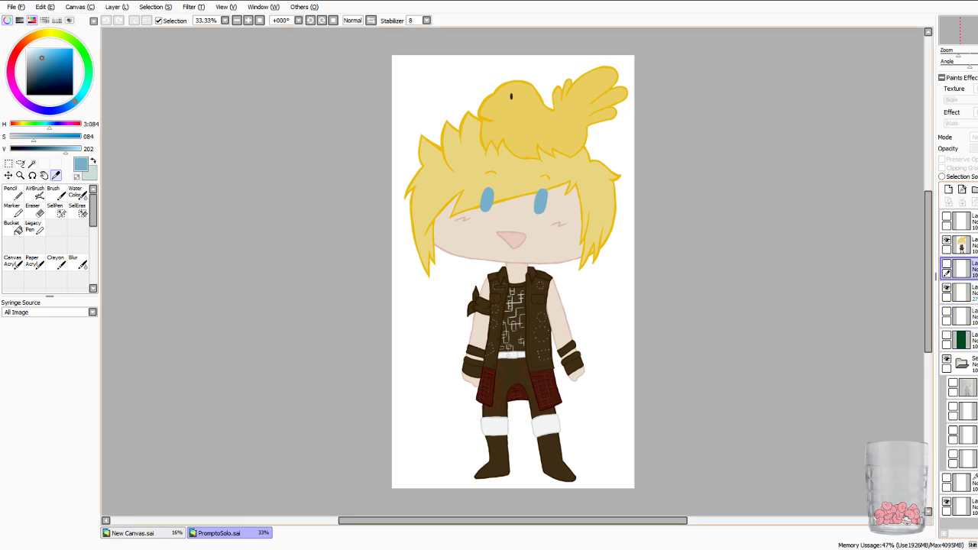
pyautogui.click(143, 533)
pyautogui.click(12, 194)
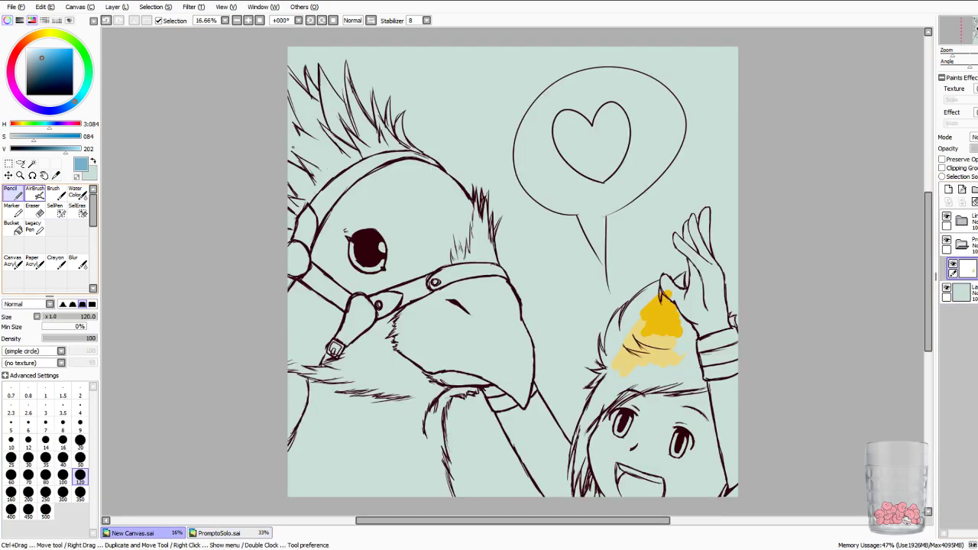
pyautogui.moveTo(642, 320); pyautogui.dragTo(607, 277)
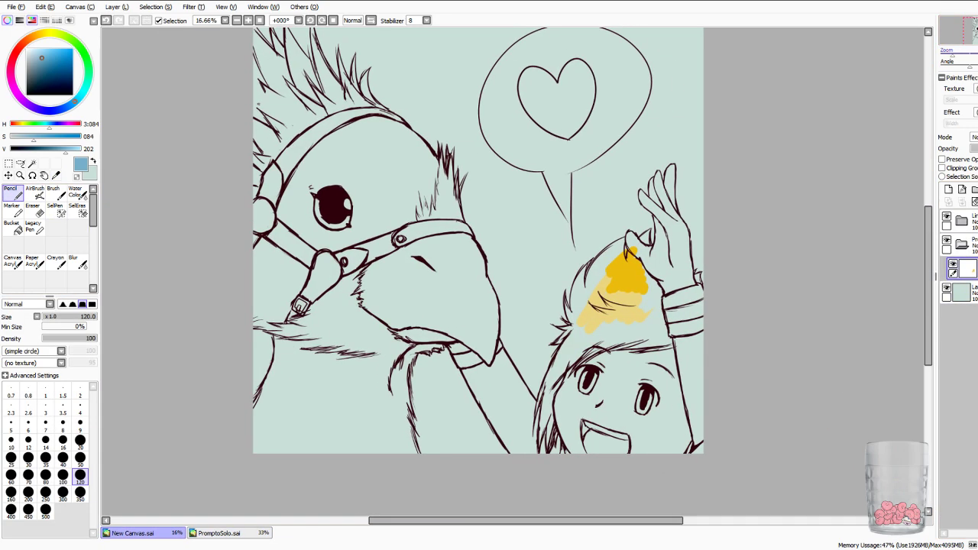
pyautogui.moveTo(585, 374)
pyautogui.mouseDown()
pyautogui.moveTo(593, 380)
pyautogui.moveTo(584, 390)
pyautogui.moveTo(651, 396)
pyautogui.mouseUp()
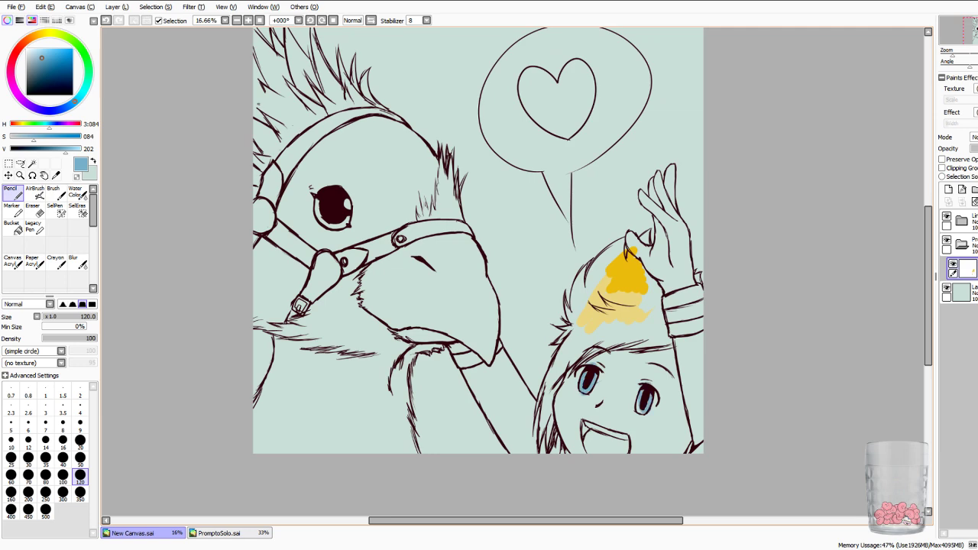
# Sample the skin tone from the face in PromptoSolo.sai and paint a swatch of it between the character's eyes.
pyautogui.click(220, 533)
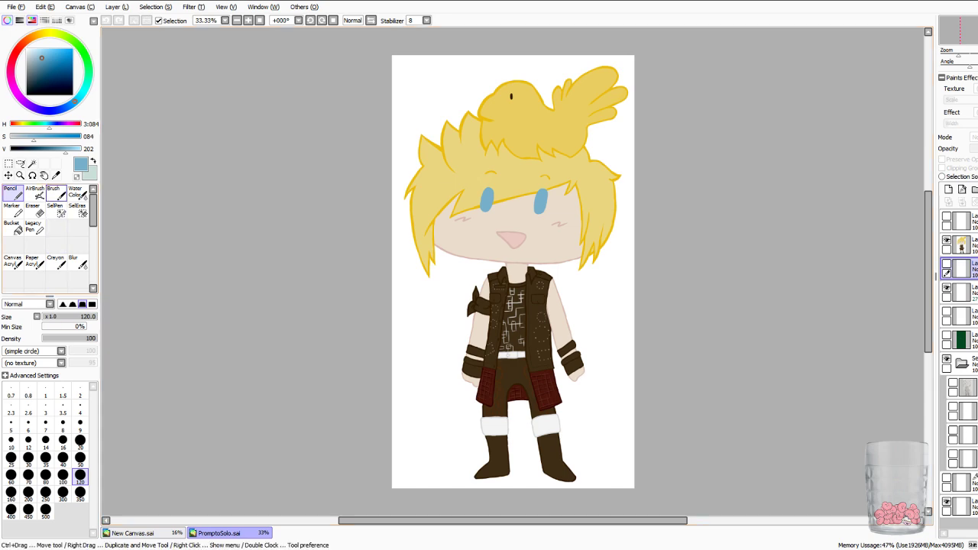
pyautogui.click(56, 176)
pyautogui.click(510, 217)
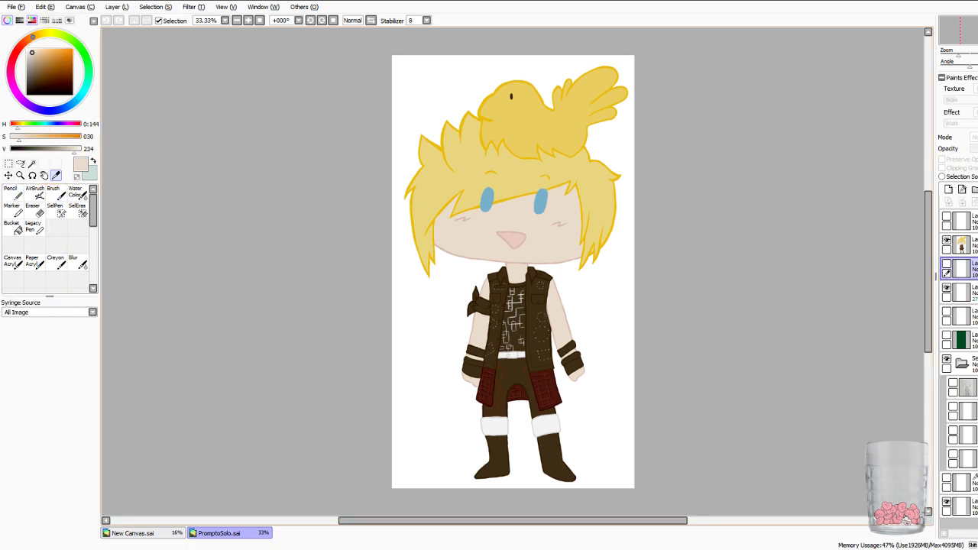
pyautogui.click(143, 533)
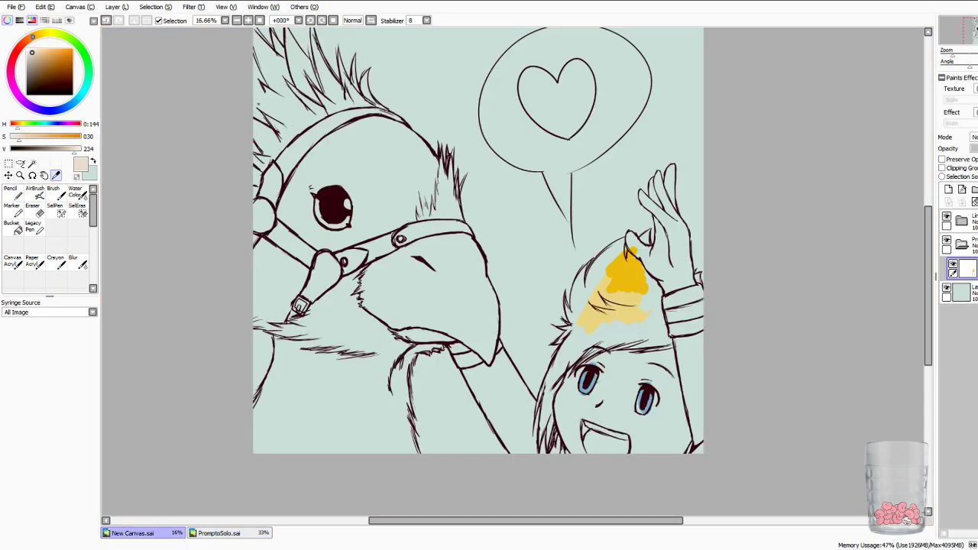
pyautogui.click(12, 193)
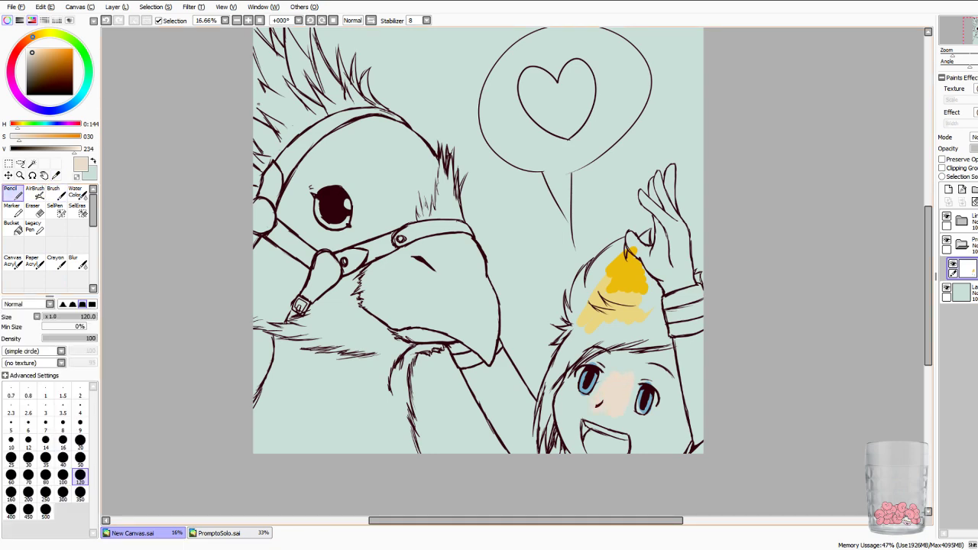
# Sample the light pink mouth fill from PromptoSolo.sai and paint a swatch of it inside the character's open mouth.
pyautogui.click(219, 533)
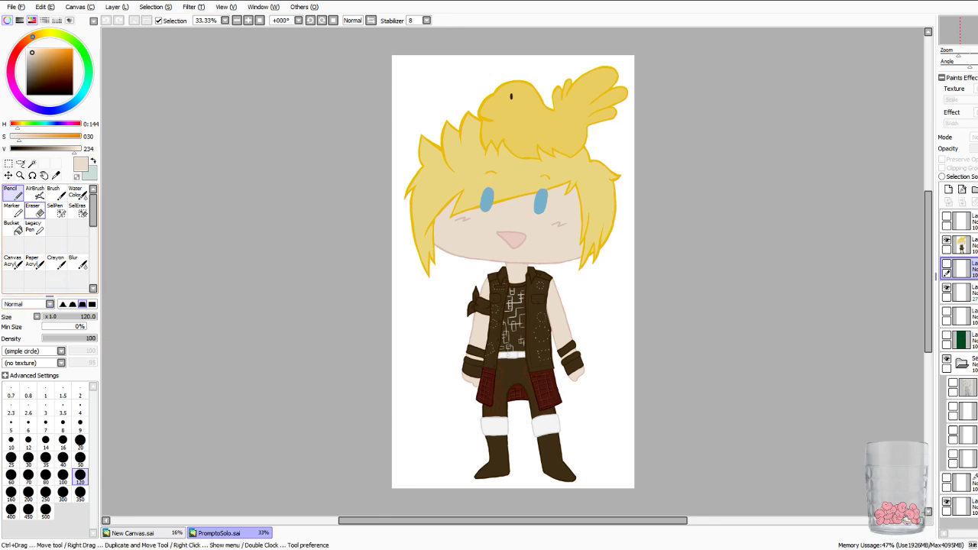
pyautogui.click(56, 175)
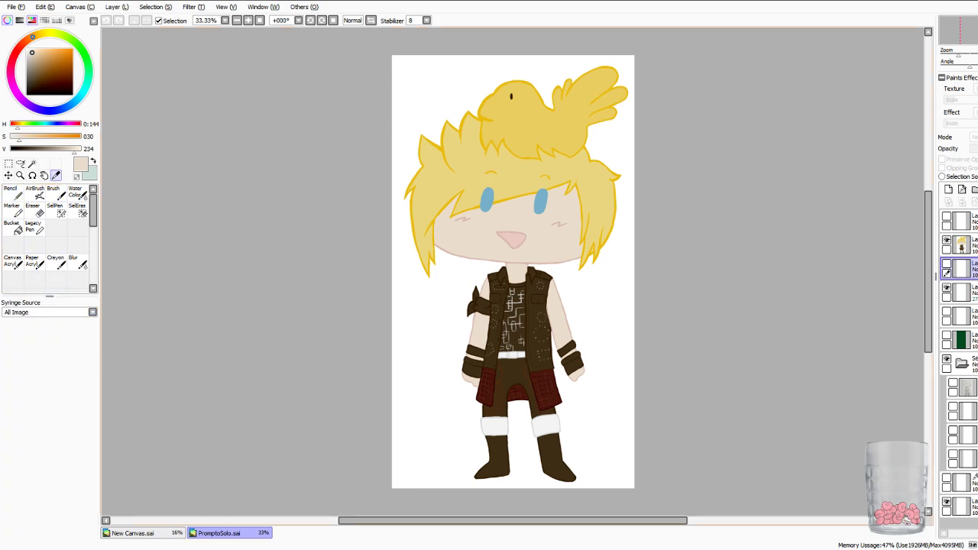
pyautogui.scroll(3, 512, 272)
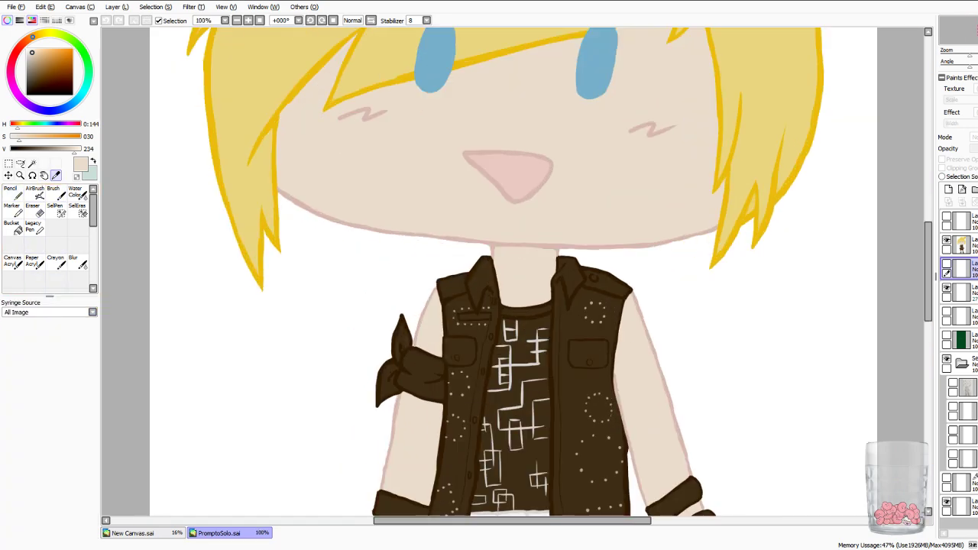
pyautogui.click(511, 175)
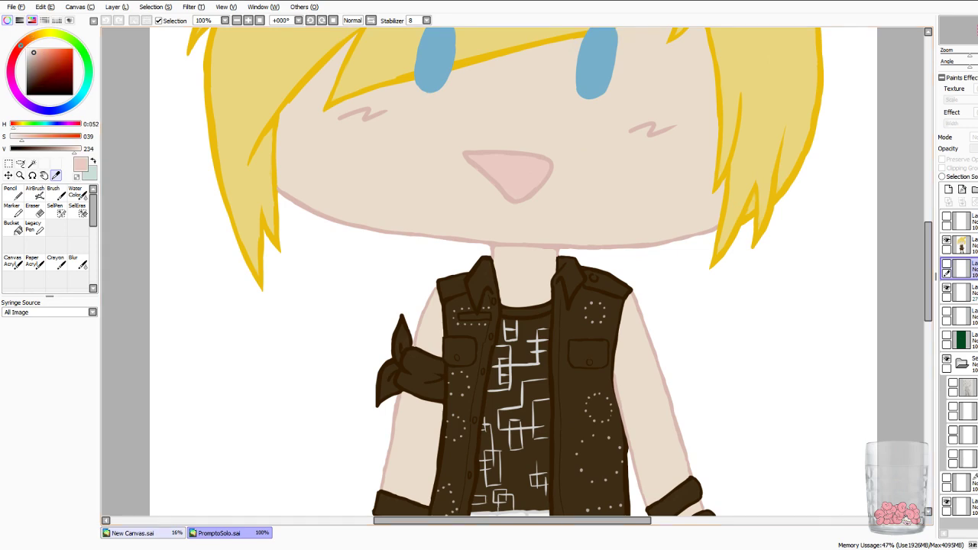
pyautogui.click(133, 534)
pyautogui.click(13, 194)
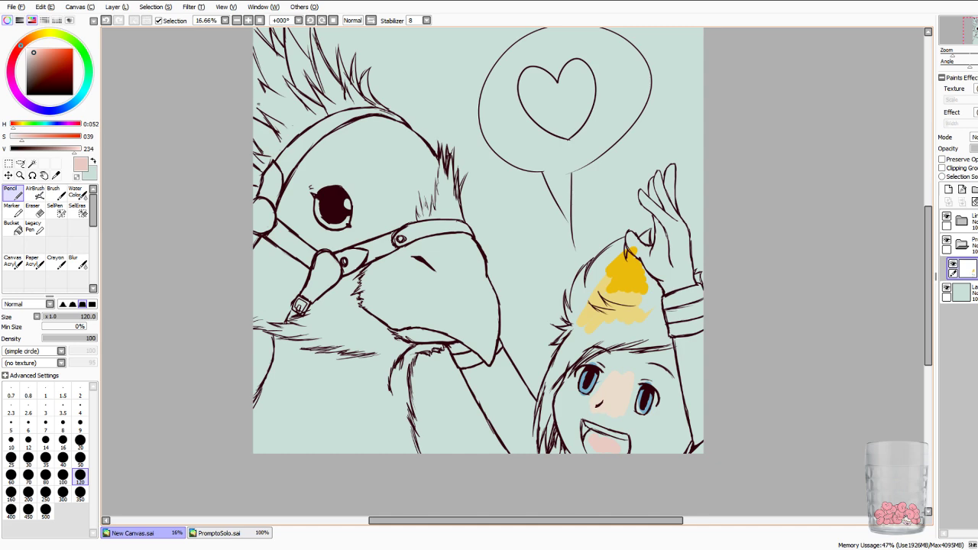
# Sample the darker pink mouth outline from PromptoSolo.sai and paint a swatch of it on the cheek beside the character's mouth.
pyautogui.click(55, 175)
pyautogui.click(219, 533)
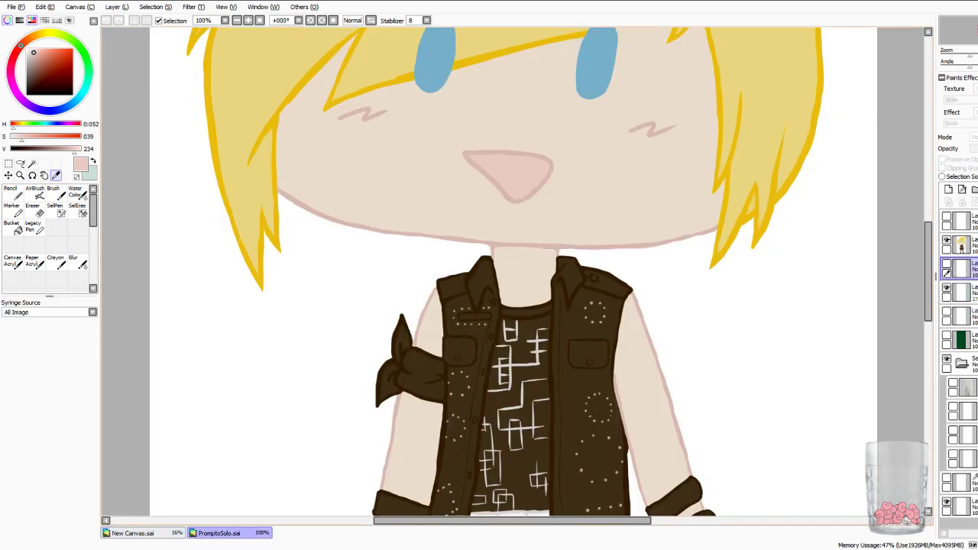
pyautogui.click(489, 179)
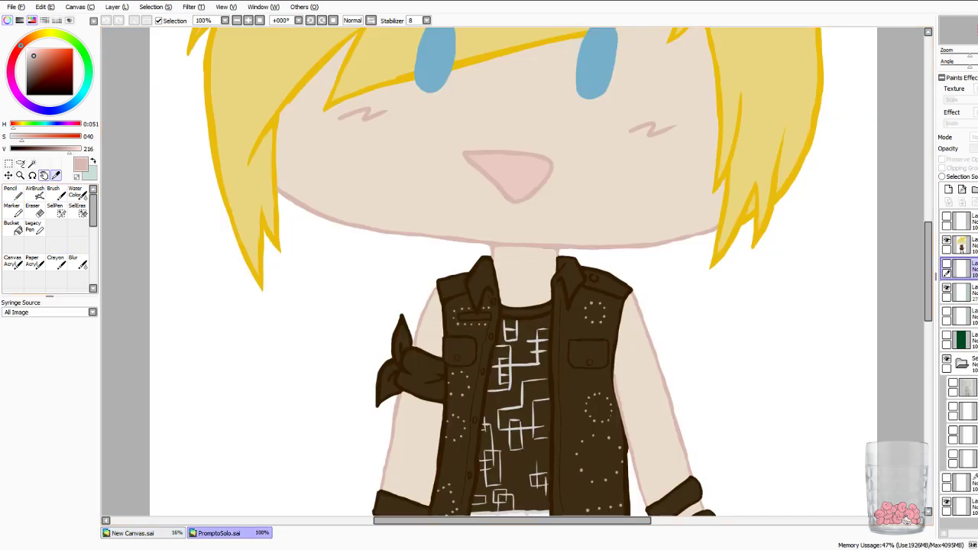
pyautogui.click(135, 533)
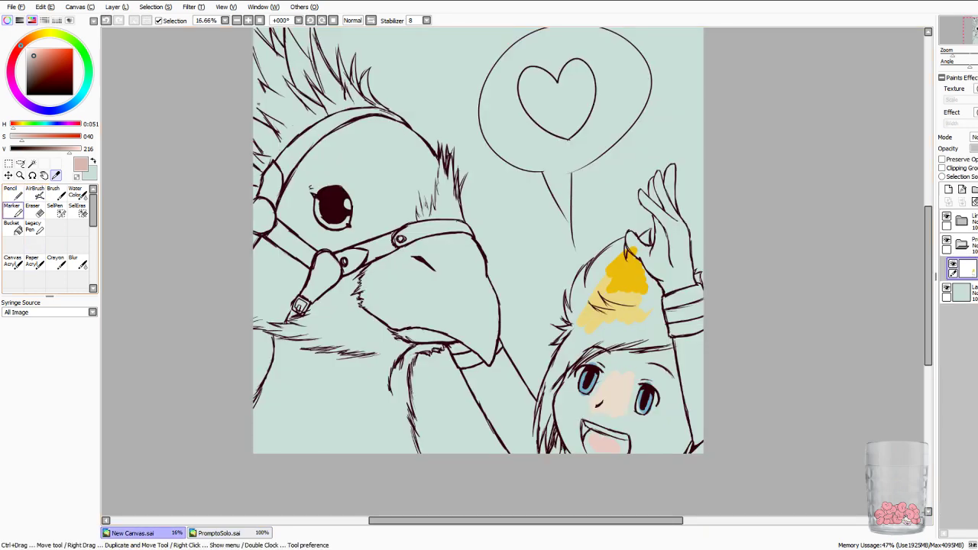
pyautogui.click(13, 193)
pyautogui.moveTo(623, 451)
pyautogui.mouseDown()
pyautogui.moveTo(635, 428)
pyautogui.moveTo(628, 433)
pyautogui.mouseUp()
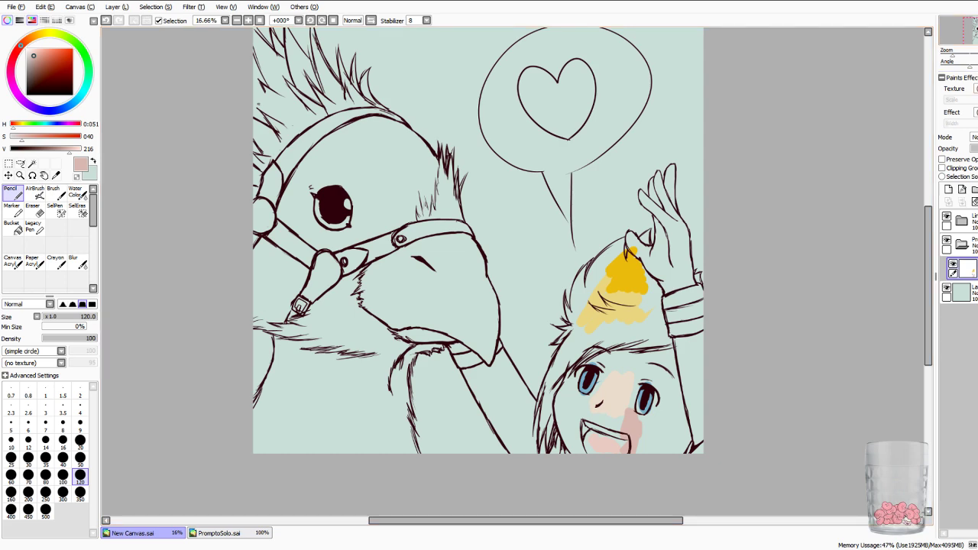
# Paint the outer bands of the raised arm's wristband pale pinkish white and the middle band medium green.
pyautogui.moveTo(34, 56); pyautogui.dragTo(29, 52)
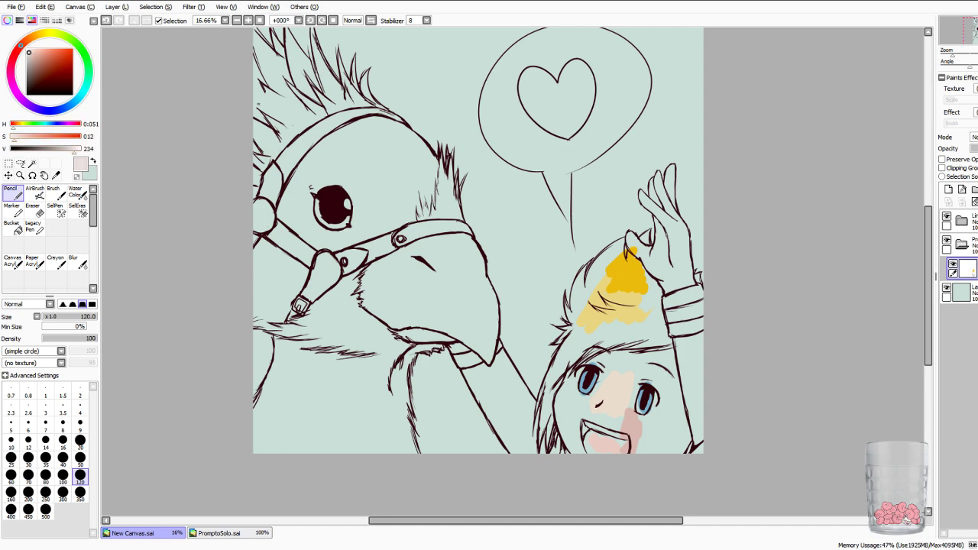
pyautogui.moveTo(692, 290)
pyautogui.mouseDown()
pyautogui.moveTo(665, 304)
pyautogui.moveTo(691, 329)
pyautogui.moveTo(669, 328)
pyautogui.mouseUp()
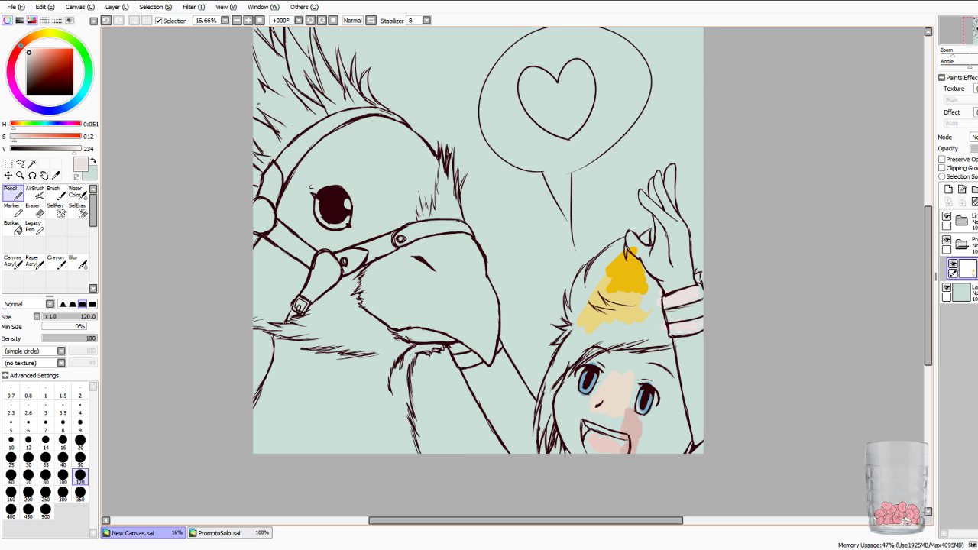
pyautogui.click(86, 57)
pyautogui.moveTo(60, 51)
pyautogui.mouseDown()
pyautogui.moveTo(63, 74)
pyautogui.moveTo(41, 63)
pyautogui.mouseUp()
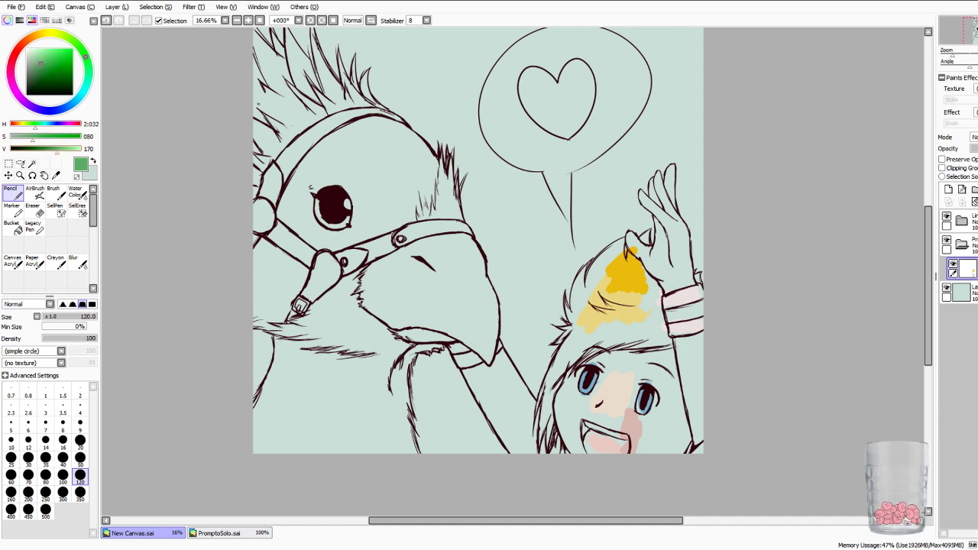
pyautogui.moveTo(672, 316)
pyautogui.mouseDown()
pyautogui.moveTo(701, 308)
pyautogui.moveTo(655, 320)
pyautogui.mouseUp()
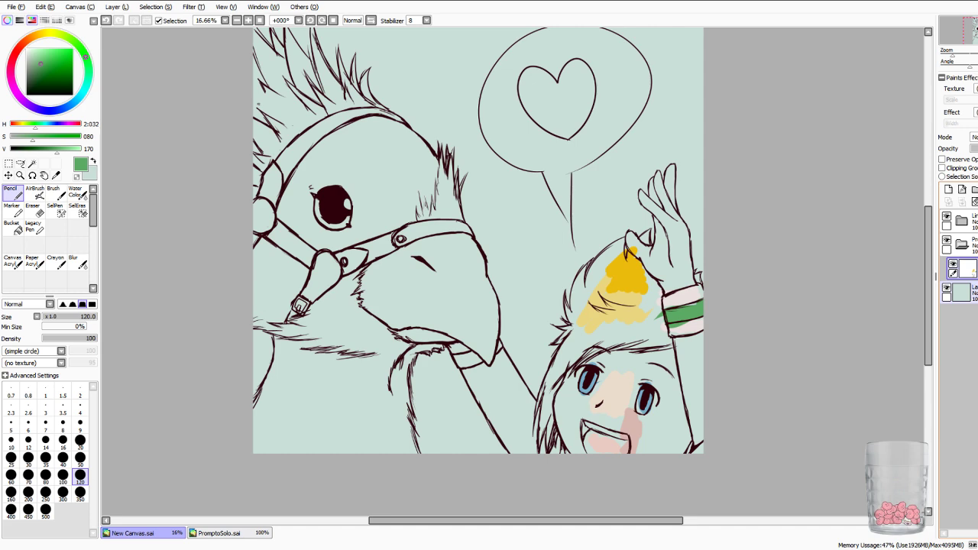
# Create a new layer above the color swatches in the character's folder and sample the wristband's pale pinkish white for the Pencil.
pyautogui.scroll(2, 513, 272)
pyautogui.moveTo(580, 428); pyautogui.dragTo(443, 109)
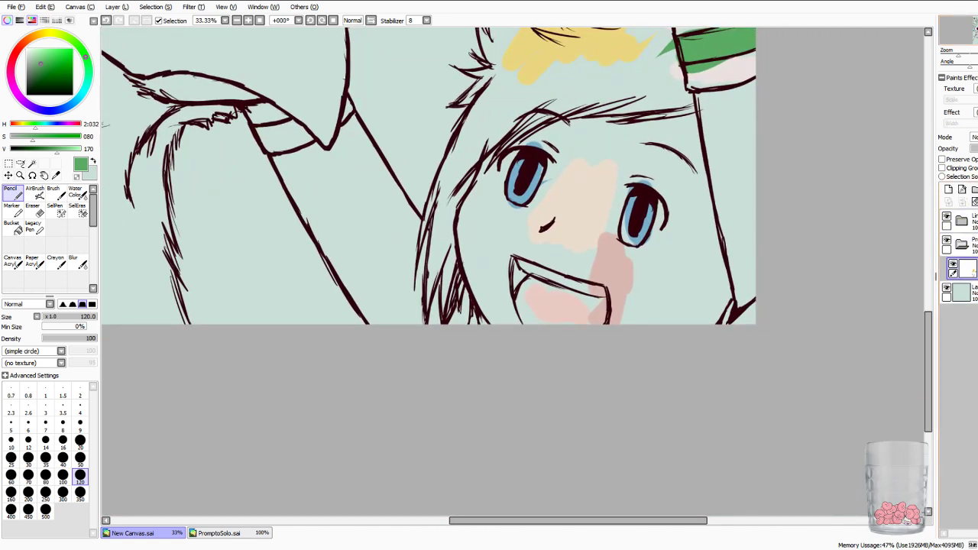
pyautogui.click(962, 189)
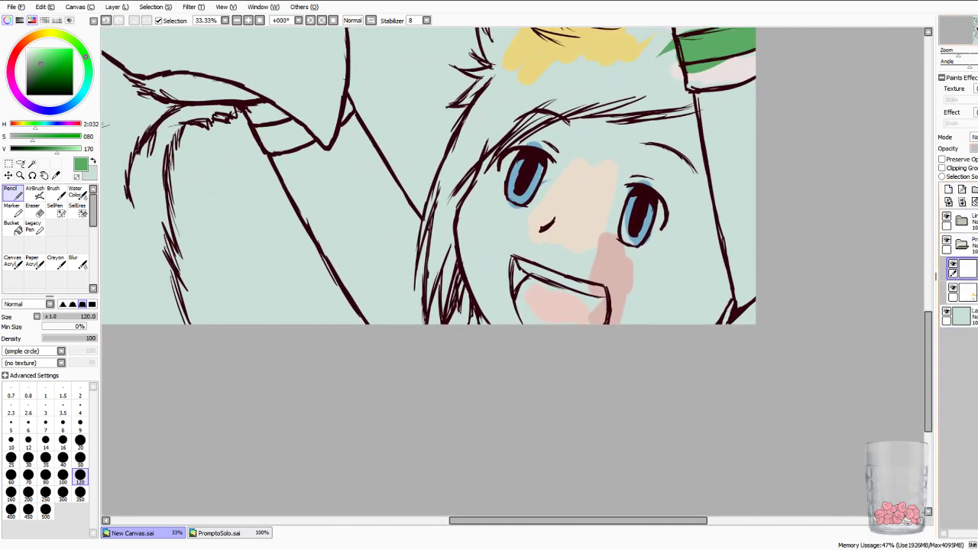
pyautogui.scroll(2, 429, 176)
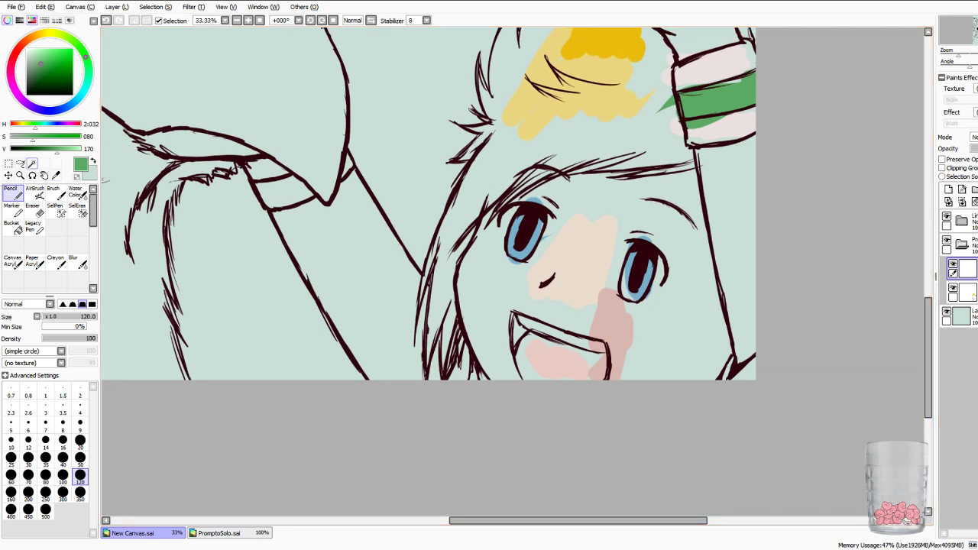
pyautogui.click(56, 175)
pyautogui.click(704, 70)
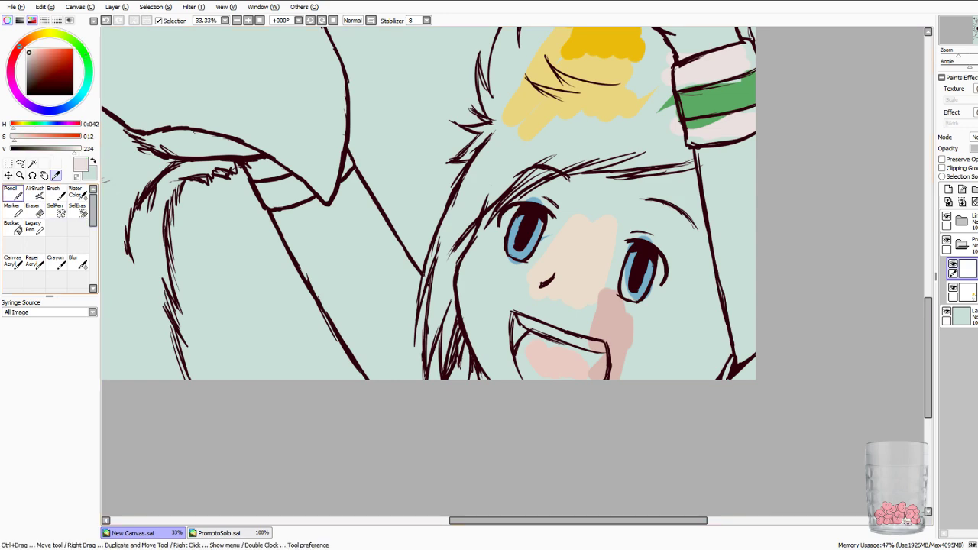
pyautogui.click(13, 193)
# Fill the background layer with a dark green using the Bucket.
pyautogui.click(965, 317)
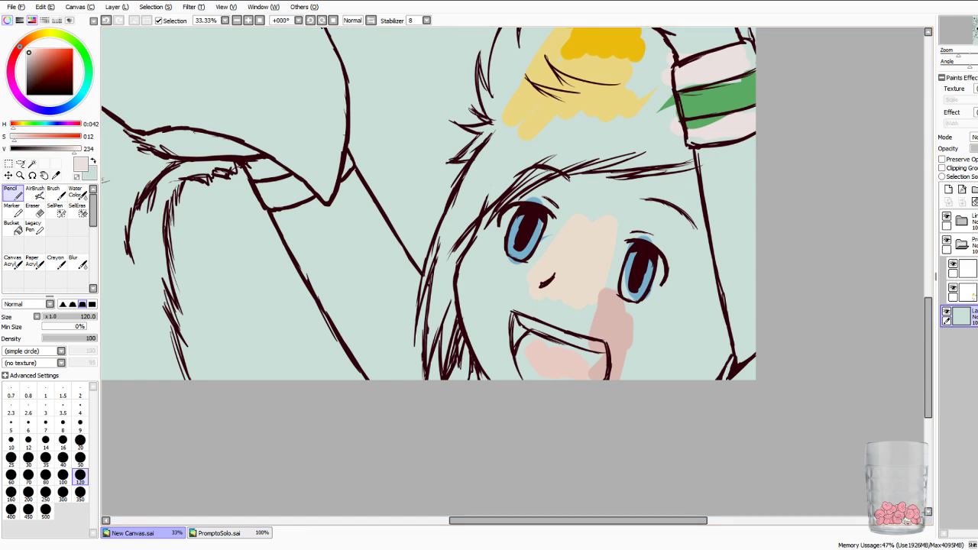
pyautogui.click(85, 54)
pyautogui.click(63, 79)
pyautogui.click(61, 75)
pyautogui.click(13, 228)
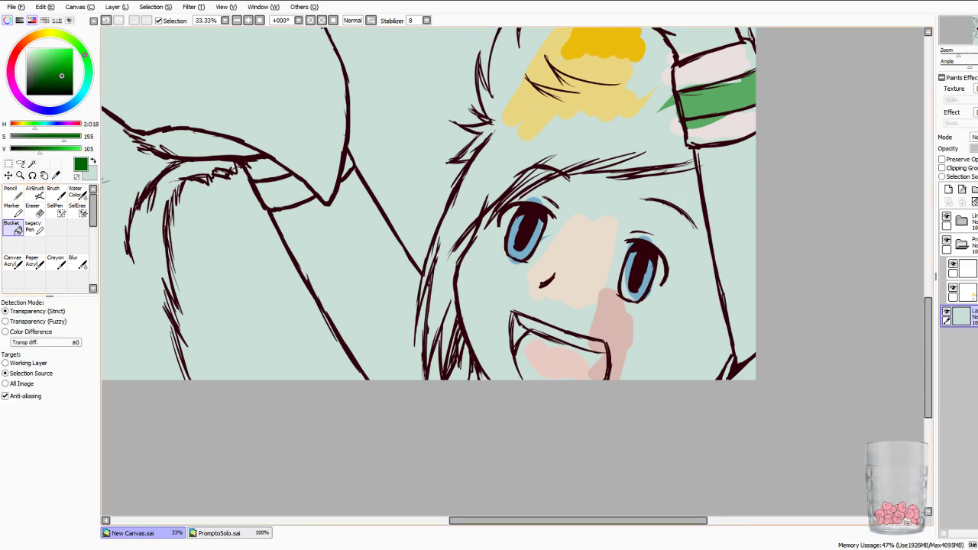
pyautogui.click(106, 181)
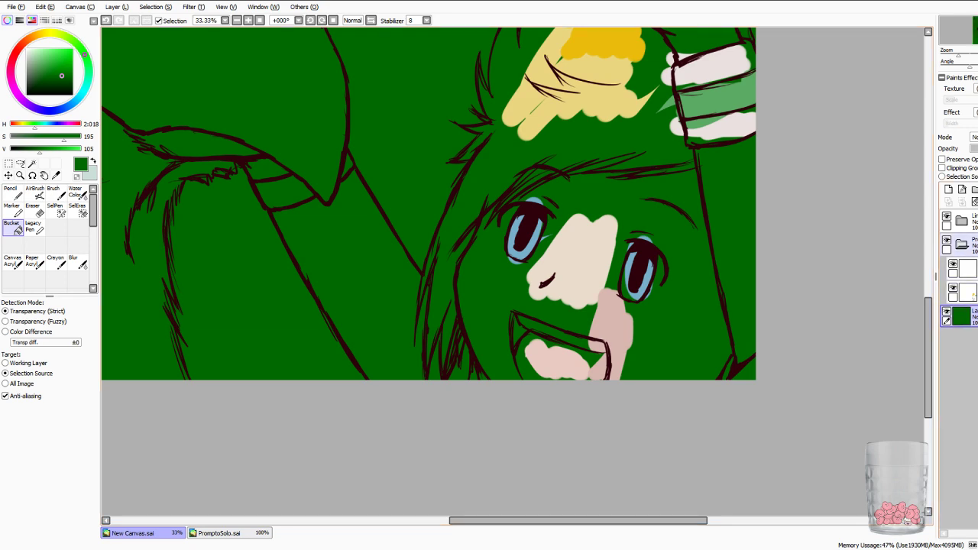
# Select the empty layer above the color swatches and sample the wristband's pale pinkish white for the Pencil.
pyautogui.click(967, 292)
pyautogui.click(968, 268)
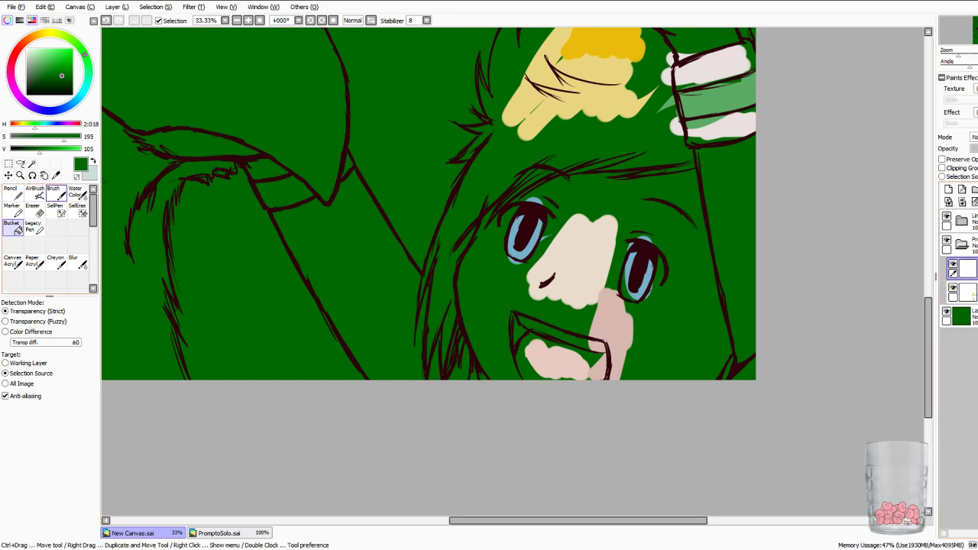
pyautogui.click(55, 176)
pyautogui.click(711, 67)
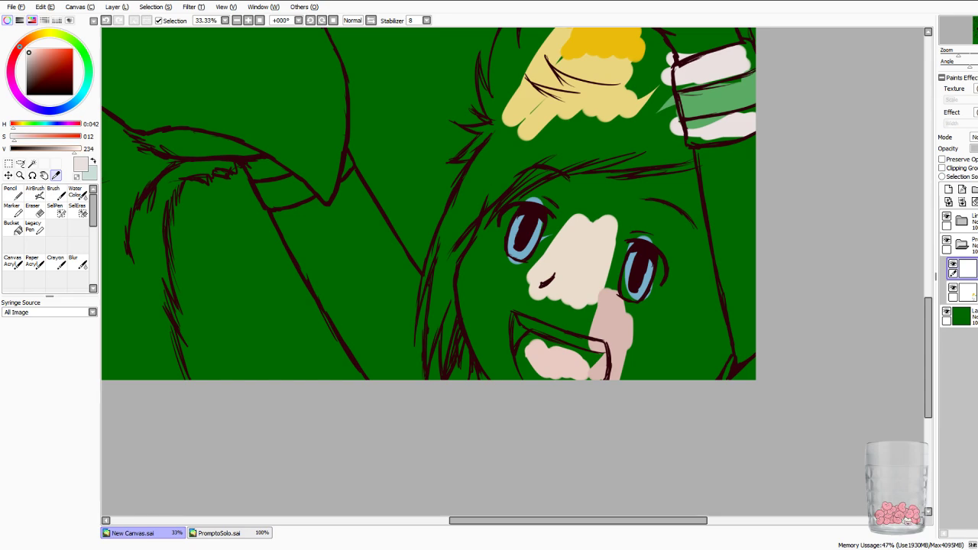
pyautogui.click(12, 193)
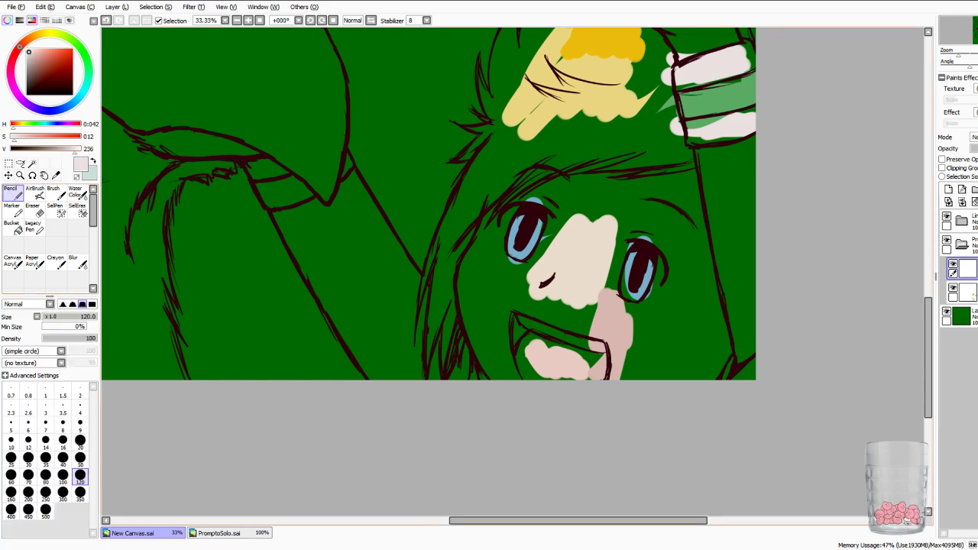
# Paint the white of the character's eye nearer the hair pale pinkish white, using the Pencil at sizes 20 and 35.
pyautogui.press('pageup')
pyautogui.moveTo(515, 183); pyautogui.dragTo(506, 191)
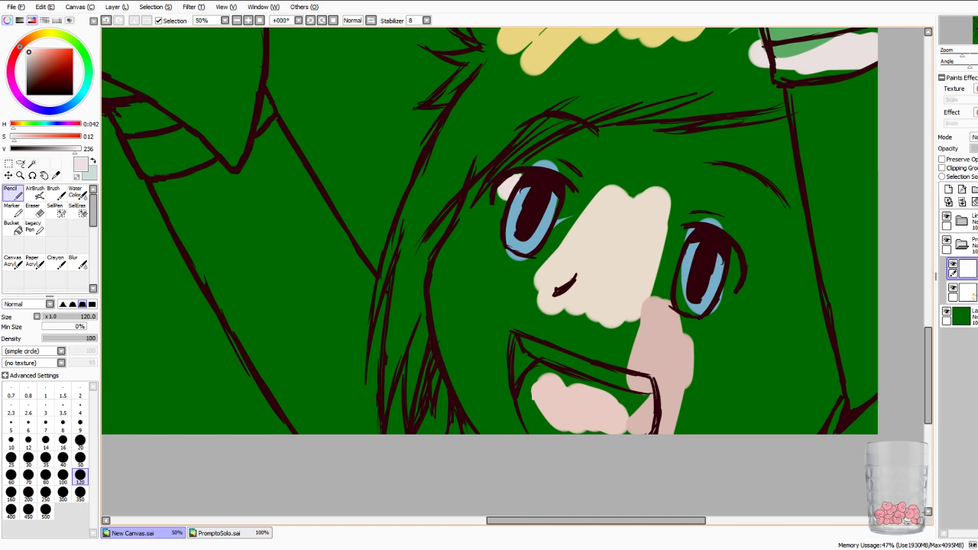
pyautogui.click(81, 442)
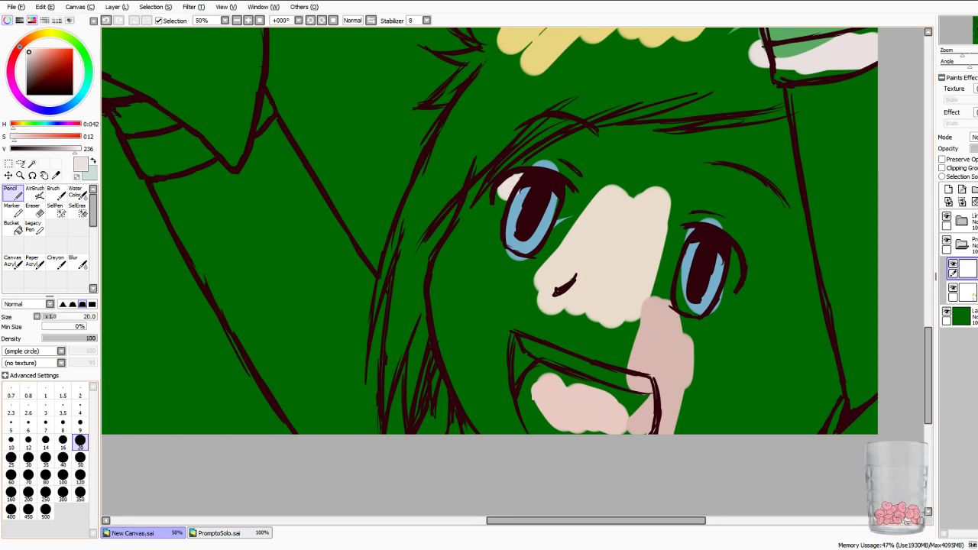
pyautogui.moveTo(504, 200); pyautogui.dragTo(498, 240)
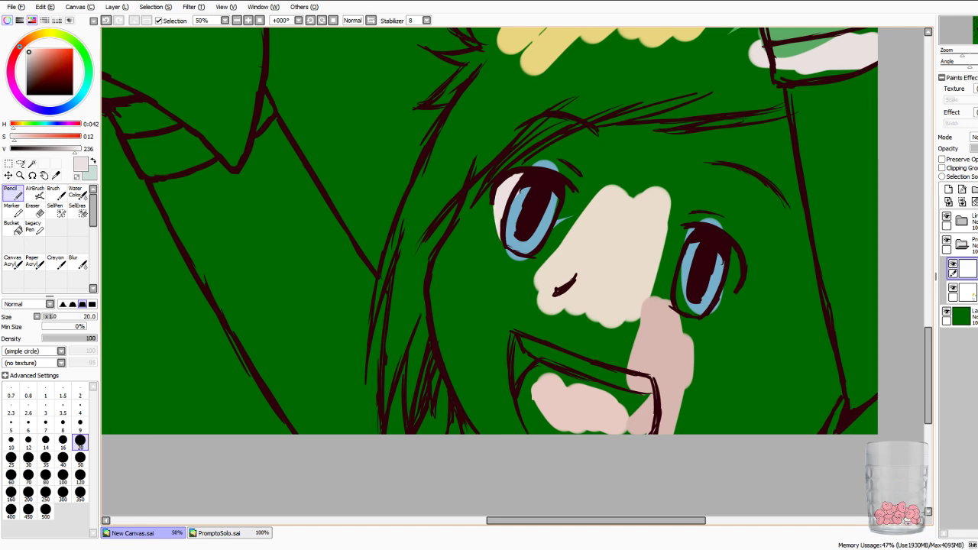
pyautogui.moveTo(568, 194)
pyautogui.mouseDown()
pyautogui.moveTo(561, 228)
pyautogui.moveTo(538, 256)
pyautogui.mouseUp()
pyautogui.moveTo(562, 212)
pyautogui.mouseDown()
pyautogui.moveTo(547, 247)
pyautogui.moveTo(567, 213)
pyautogui.moveTo(567, 225)
pyautogui.moveTo(549, 249)
pyautogui.mouseUp()
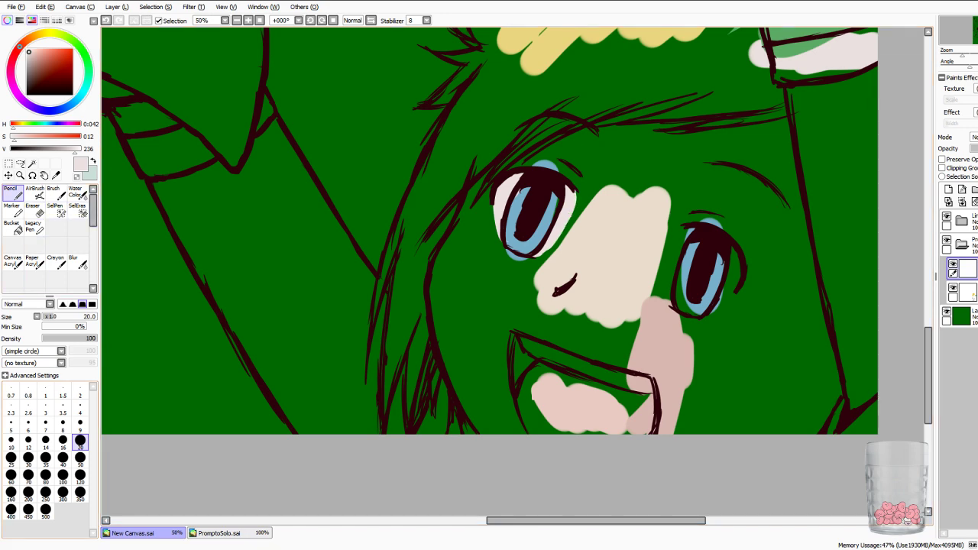
pyautogui.click(46, 458)
pyautogui.moveTo(556, 198); pyautogui.dragTo(548, 232)
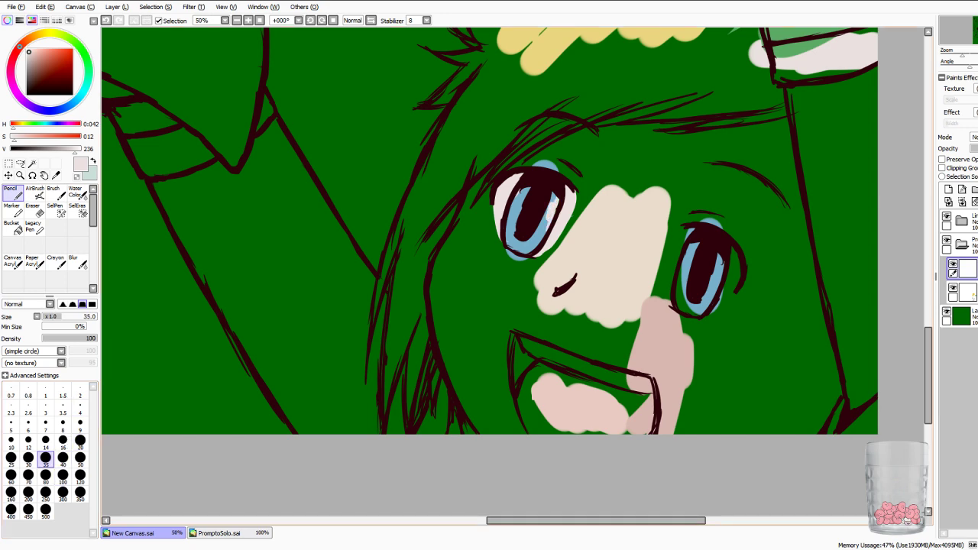
# Paint the white of the character's other eye with the size 35 Pencil and erase the excess below its outline.
pyautogui.moveTo(694, 229); pyautogui.dragTo(680, 232)
pyautogui.moveTo(669, 301)
pyautogui.mouseDown()
pyautogui.moveTo(675, 249)
pyautogui.moveTo(674, 280)
pyautogui.mouseUp()
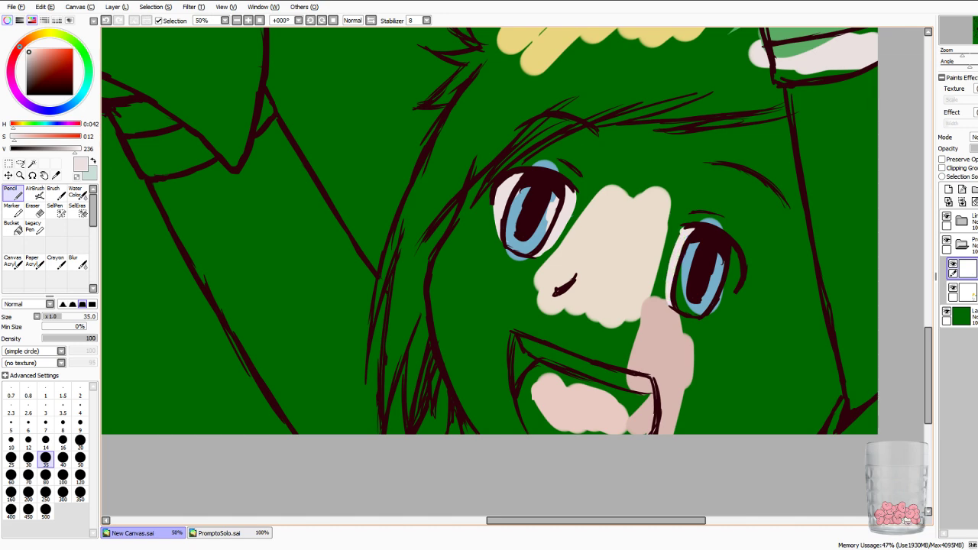
pyautogui.moveTo(683, 236); pyautogui.dragTo(678, 252)
pyautogui.moveTo(702, 312)
pyautogui.mouseDown()
pyautogui.moveTo(735, 280)
pyautogui.moveTo(717, 308)
pyautogui.mouseUp()
pyautogui.moveTo(738, 275); pyautogui.dragTo(704, 317)
pyautogui.moveTo(730, 279)
pyautogui.mouseDown()
pyautogui.moveTo(734, 253)
pyautogui.moveTo(738, 268)
pyautogui.mouseUp()
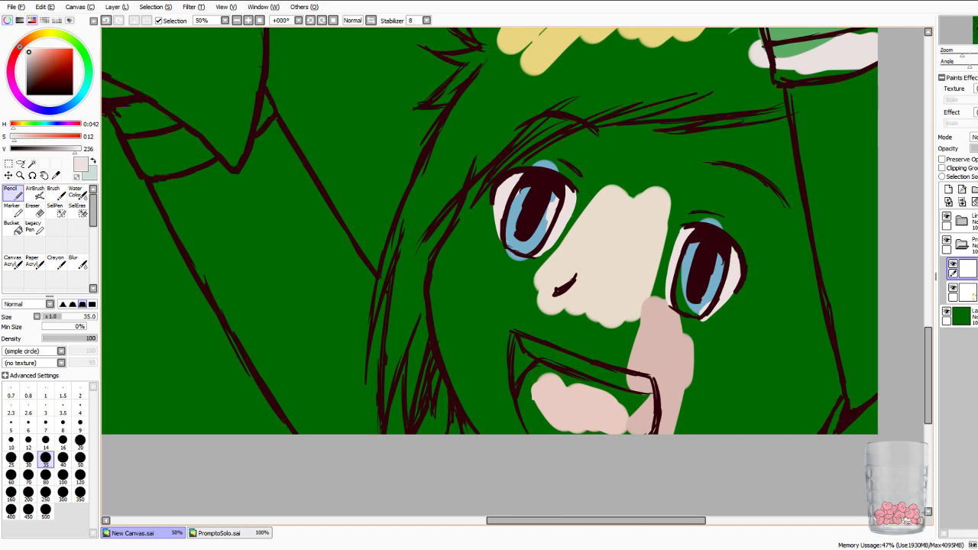
pyautogui.press('e')
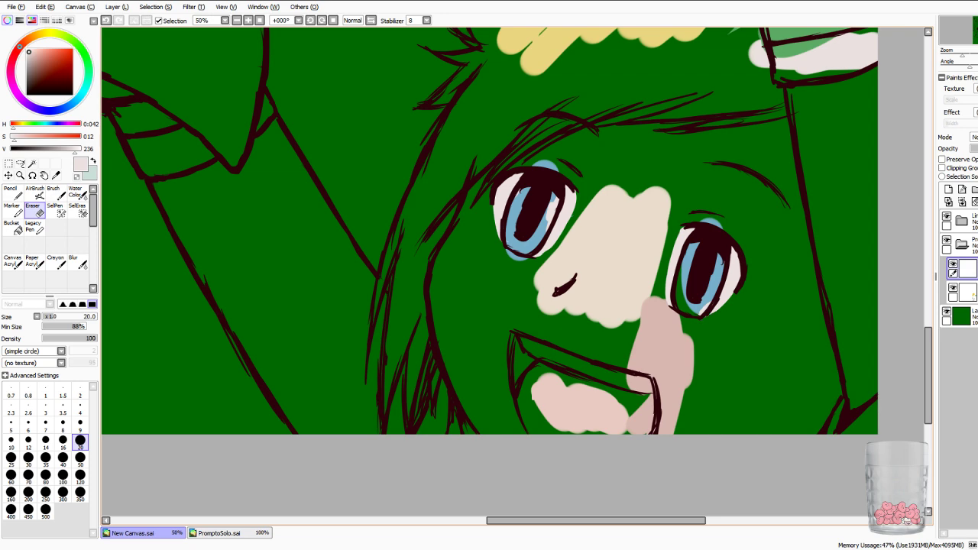
pyautogui.click(13, 193)
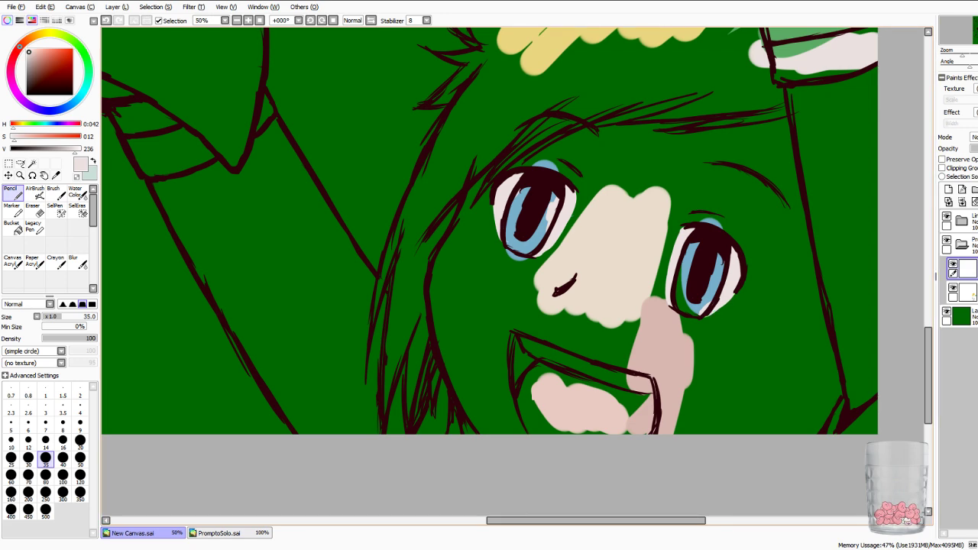
# Create a new layer above the eye whites and sample the blue of the iris swatch for the Pencil.
pyautogui.moveTo(977, 41)
pyautogui.mouseDown()
pyautogui.moveTo(977, 26)
pyautogui.moveTo(977, 40)
pyautogui.mouseUp()
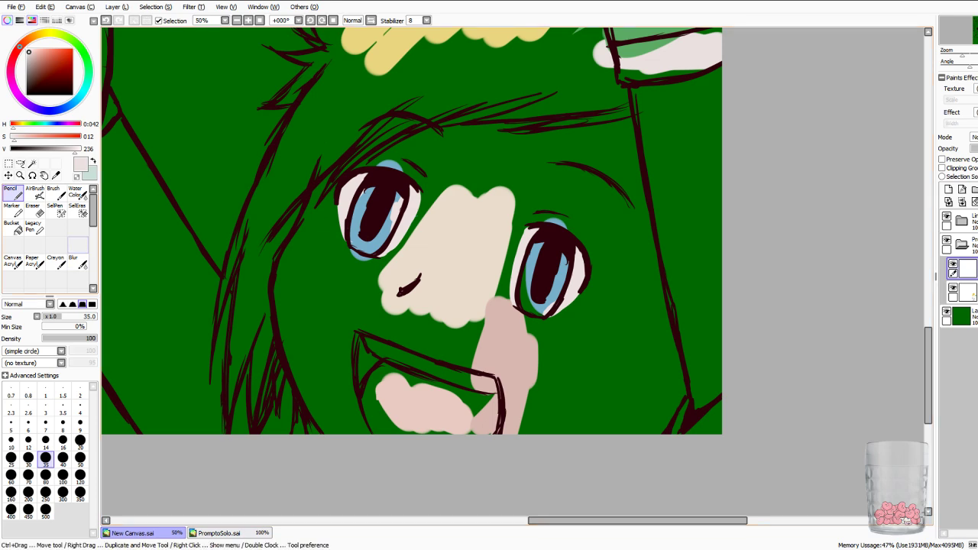
pyautogui.click(56, 176)
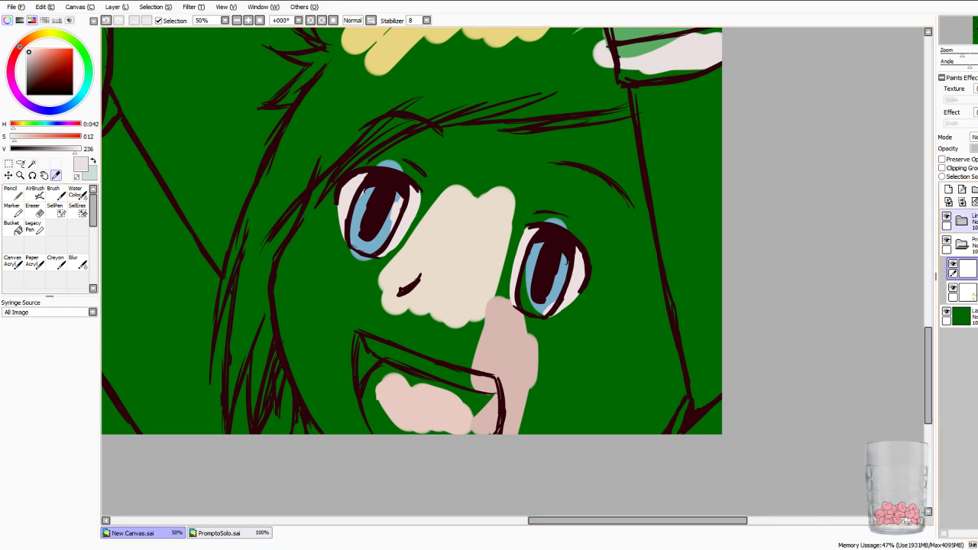
pyautogui.click(949, 189)
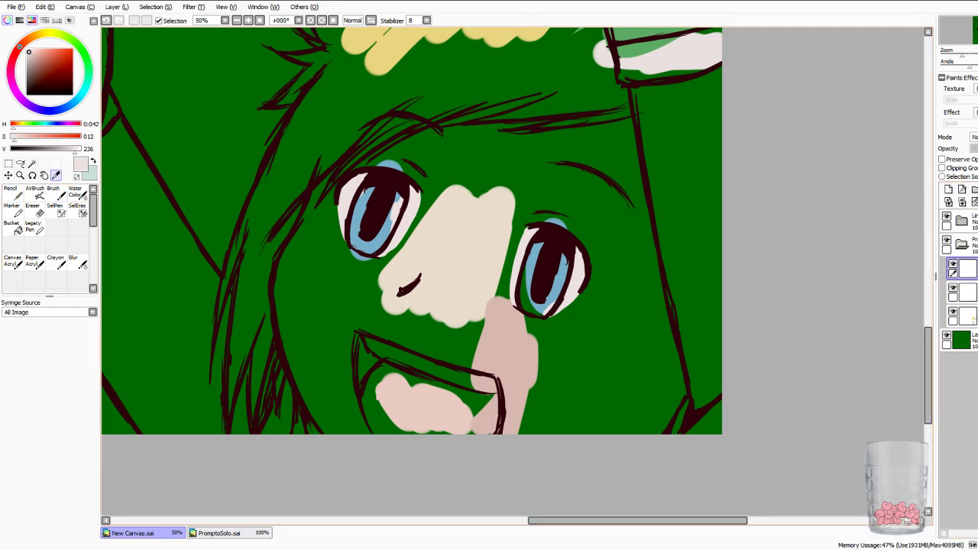
pyautogui.click(563, 264)
pyautogui.click(13, 193)
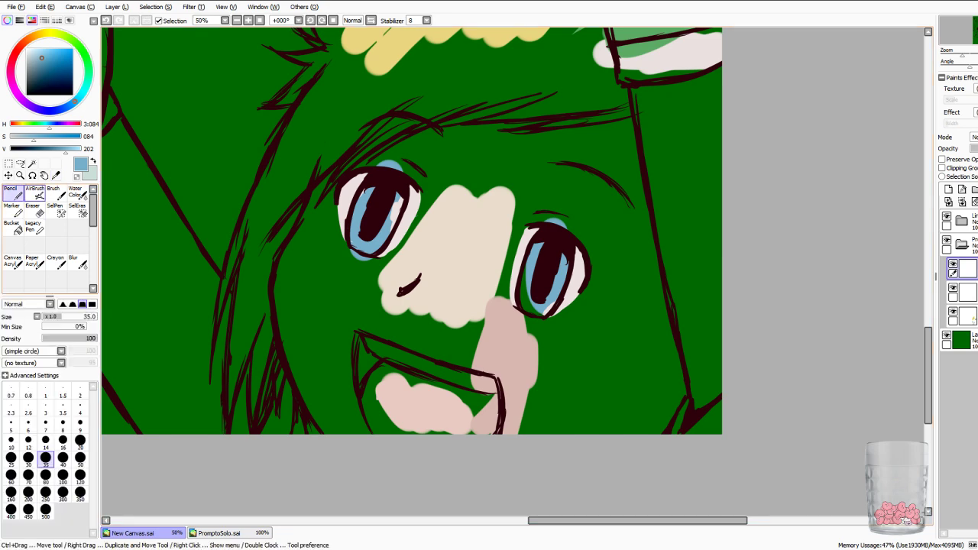
# Hide the color swatch layer and paint both irises blue around the pupils.
pyautogui.click(953, 312)
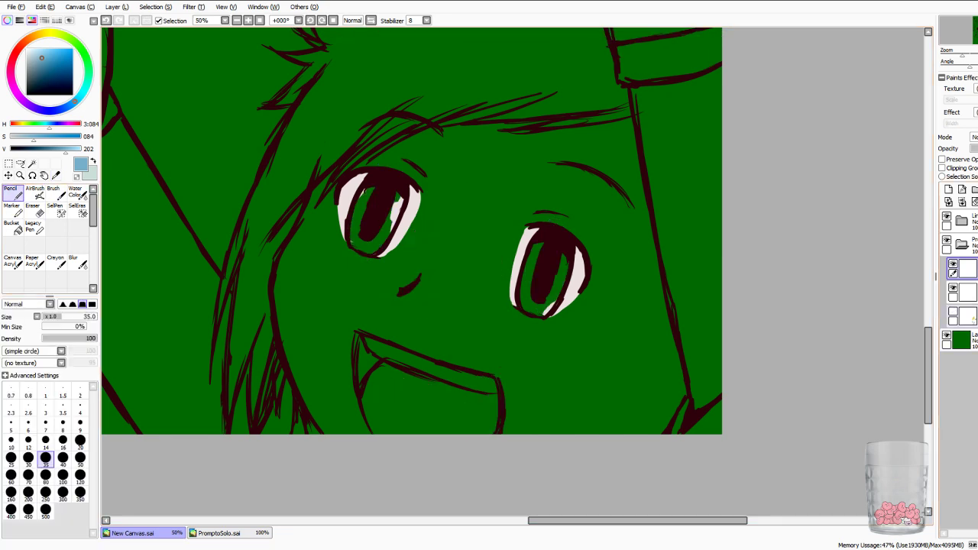
pyautogui.moveTo(371, 188)
pyautogui.mouseDown()
pyautogui.moveTo(359, 207)
pyautogui.moveTo(358, 253)
pyautogui.moveTo(387, 223)
pyautogui.moveTo(382, 243)
pyautogui.moveTo(375, 252)
pyautogui.moveTo(399, 196)
pyautogui.mouseUp()
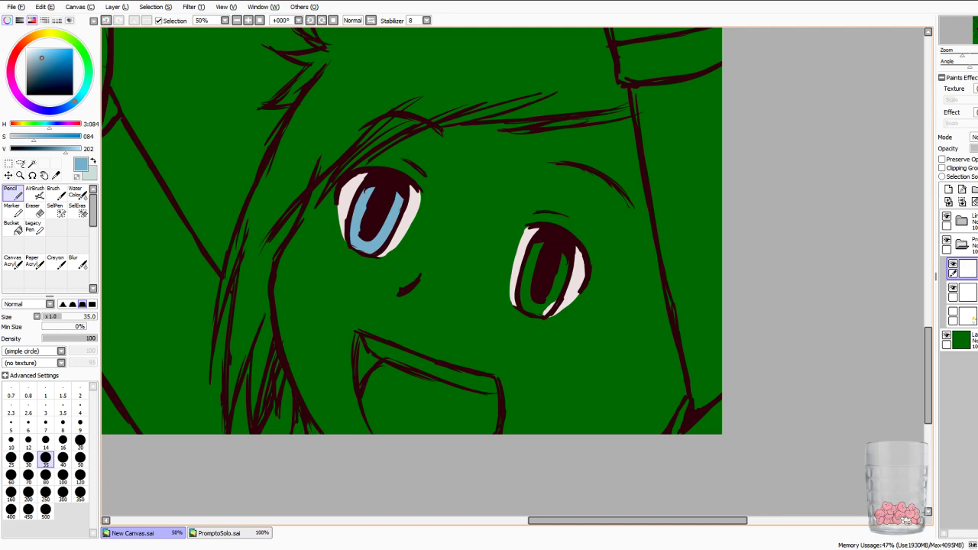
pyautogui.moveTo(540, 245)
pyautogui.mouseDown()
pyautogui.moveTo(524, 302)
pyautogui.moveTo(545, 311)
pyautogui.moveTo(560, 285)
pyautogui.moveTo(555, 302)
pyautogui.moveTo(564, 256)
pyautogui.moveTo(564, 285)
pyautogui.mouseUp()
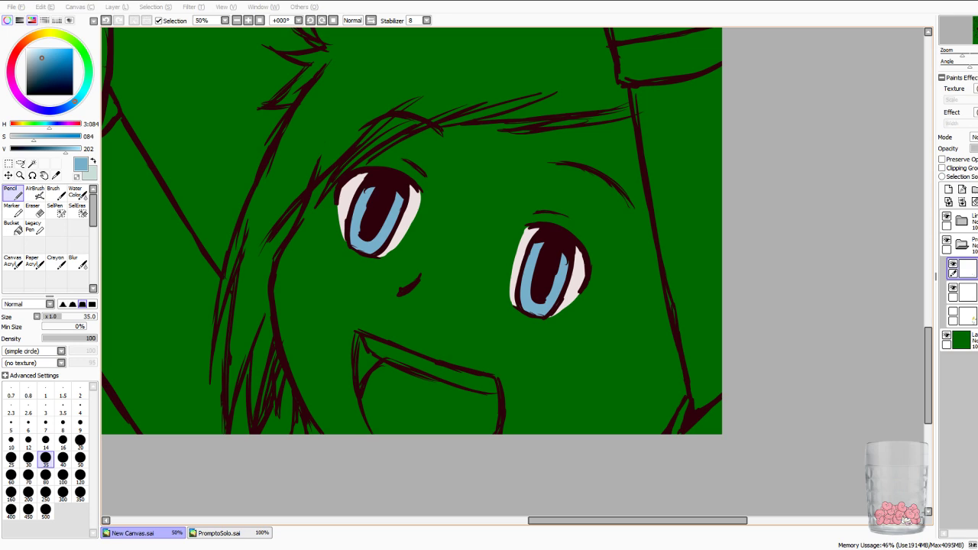
# Lower the opacity of the dark green background layer and create a new layer between the eye whites and the irises.
pyautogui.click(968, 340)
pyautogui.moveTo(977, 148); pyautogui.dragTo(976, 149)
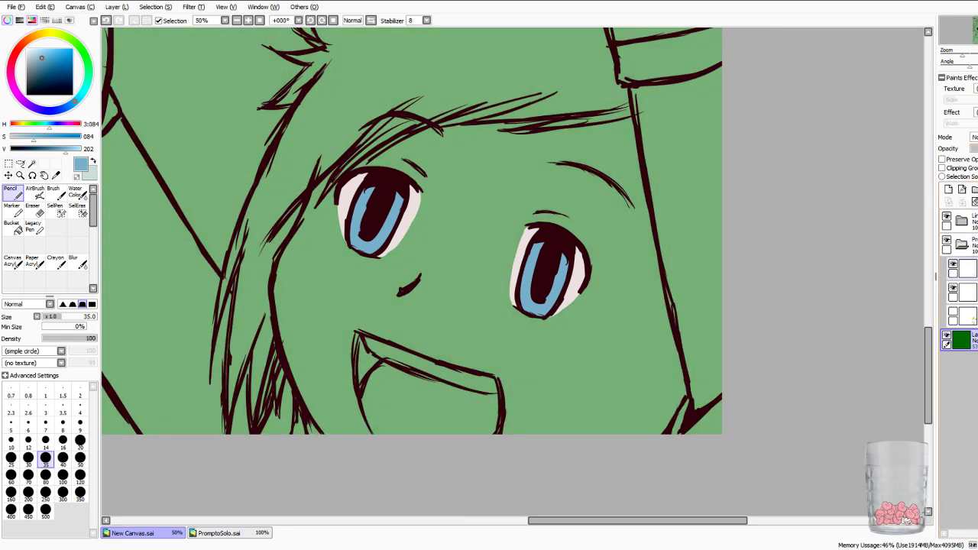
pyautogui.click(961, 267)
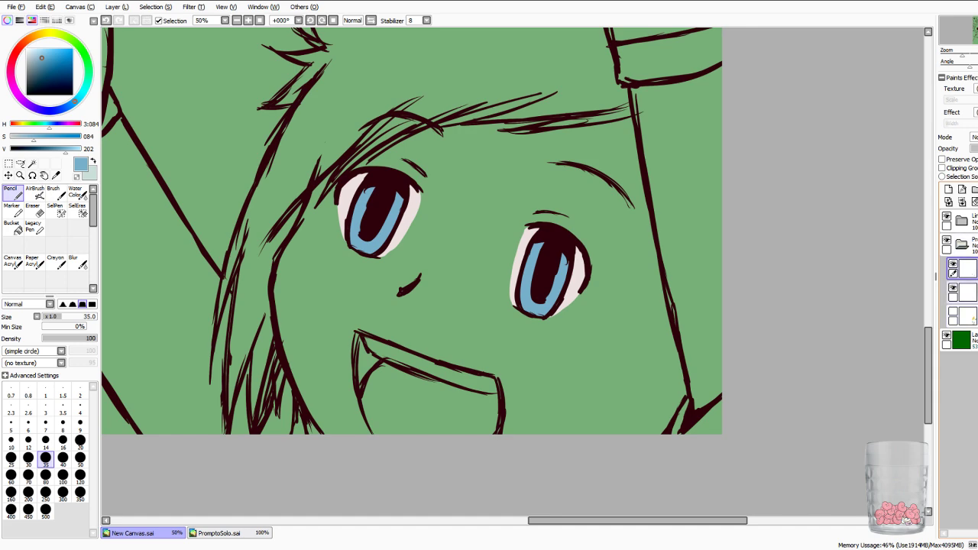
pyautogui.click(968, 291)
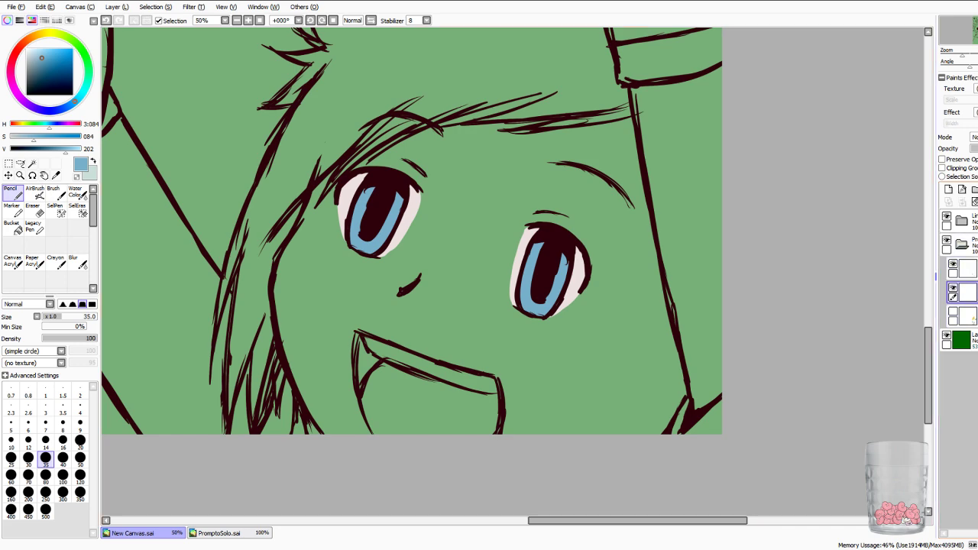
pyautogui.click(948, 189)
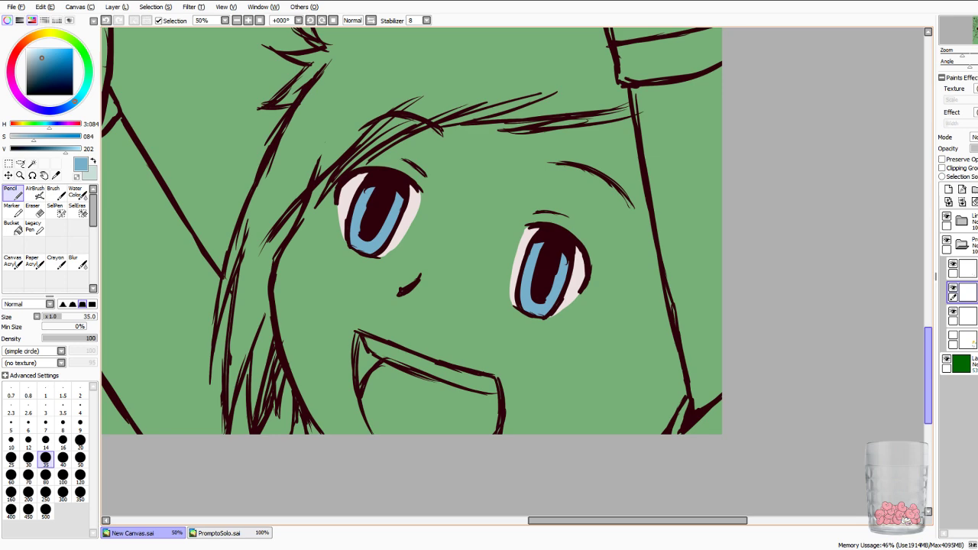
# Show the color swatch layer and sample the beige swatch on the nose for the Pencil.
pyautogui.click(953, 336)
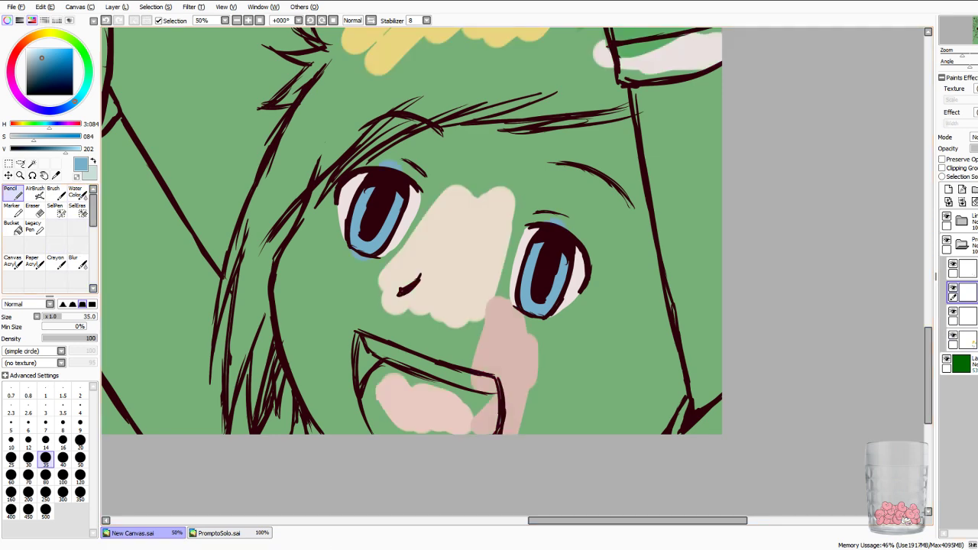
pyautogui.click(56, 175)
pyautogui.click(453, 253)
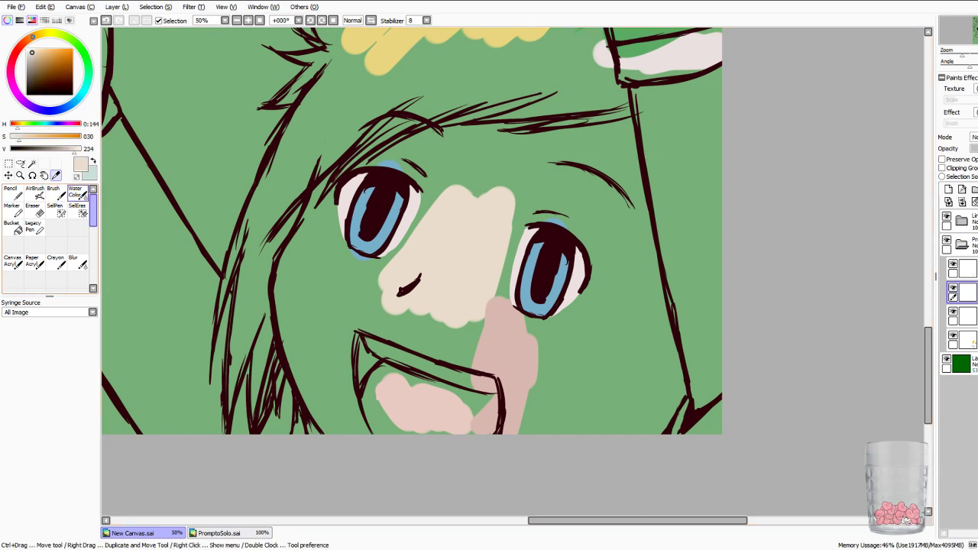
pyautogui.click(13, 193)
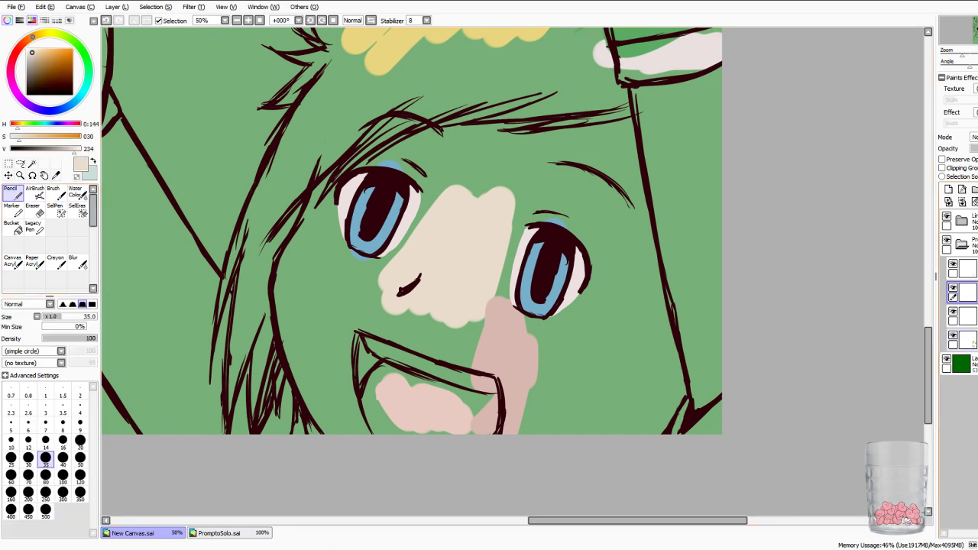
# Hide the swatches, try to paint beige skin beside the eye nearer the hair with the Pencil enlarged to 120, and undo the last strokes.
pyautogui.click(953, 336)
pyautogui.moveTo(330, 160)
pyautogui.mouseDown()
pyautogui.moveTo(310, 221)
pyautogui.moveTo(337, 153)
pyautogui.mouseUp()
pyautogui.click(80, 475)
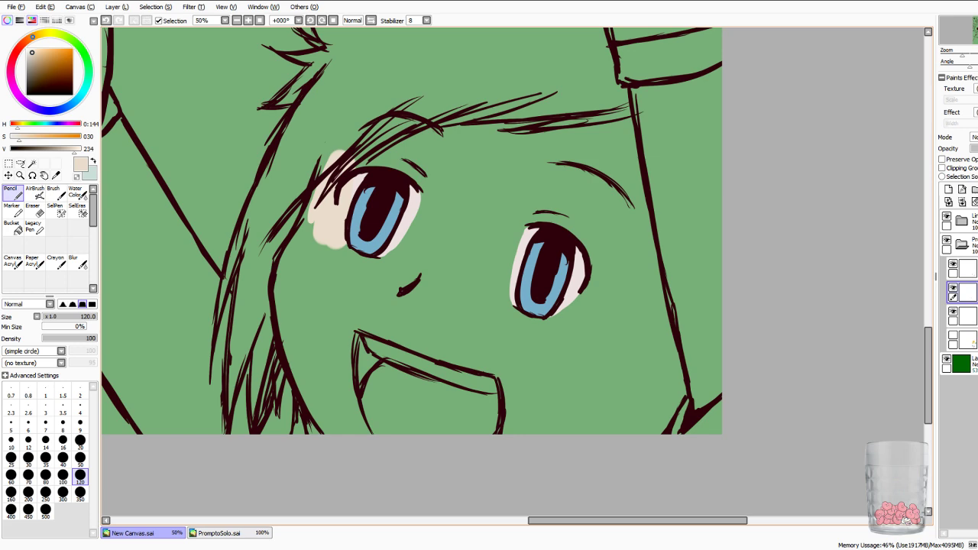
pyautogui.moveTo(374, 263)
pyautogui.mouseDown()
pyautogui.moveTo(398, 252)
pyautogui.moveTo(345, 248)
pyautogui.mouseUp()
pyautogui.hotkey('ctrl', 'z')
pyautogui.hotkey('ctrl', 'z')
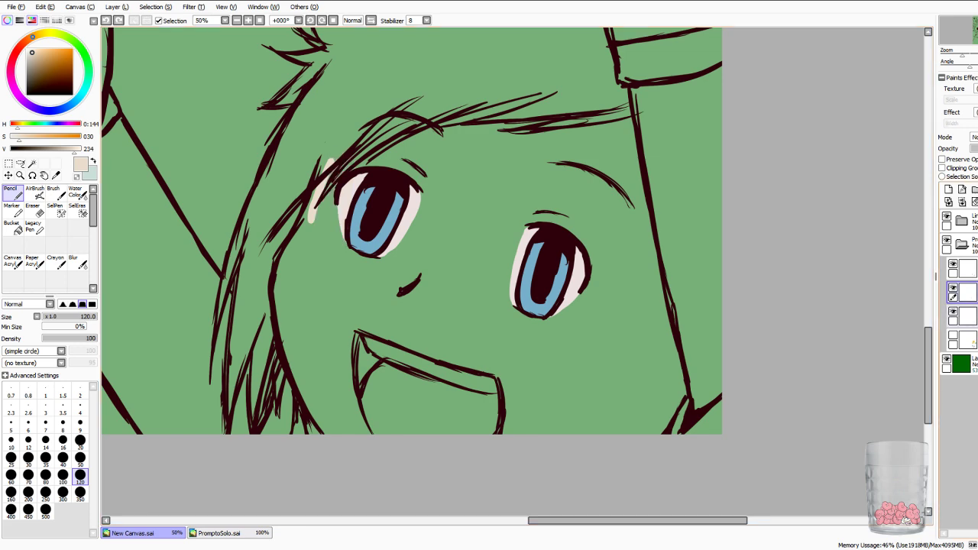
# Paint beige skin beside the eye nearer the hair on the eye whites' layer.
pyautogui.click(968, 315)
pyautogui.moveTo(344, 239); pyautogui.dragTo(321, 243)
pyautogui.moveTo(329, 184); pyautogui.dragTo(309, 227)
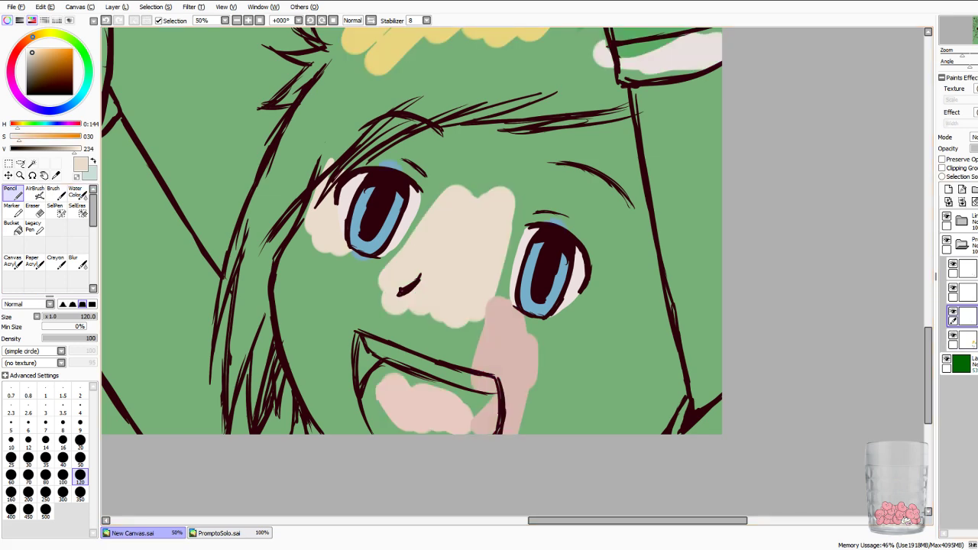
# Sample the light pink swatch inside the mouth for the Pencil and hide the color swatch layer.
pyautogui.click(56, 176)
pyautogui.click(425, 408)
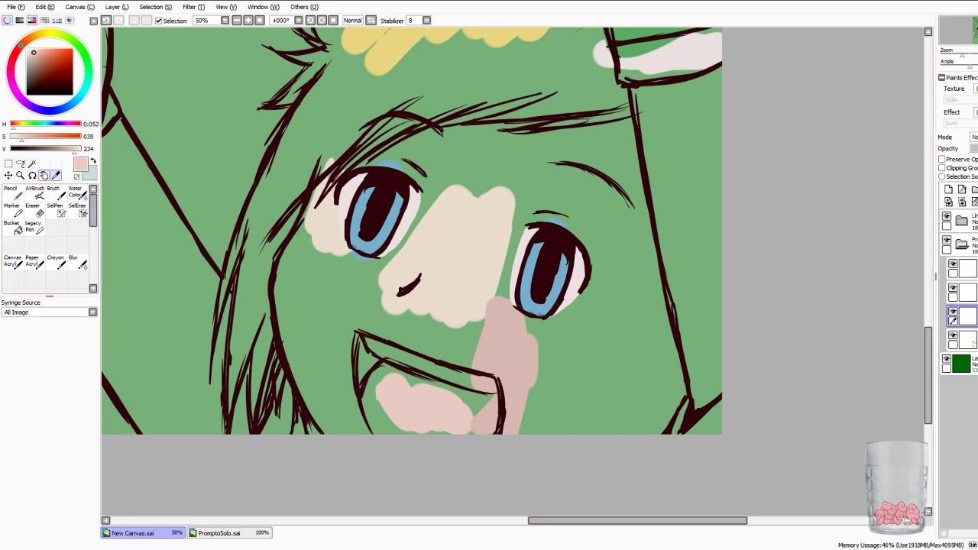
pyautogui.click(13, 193)
pyautogui.click(953, 336)
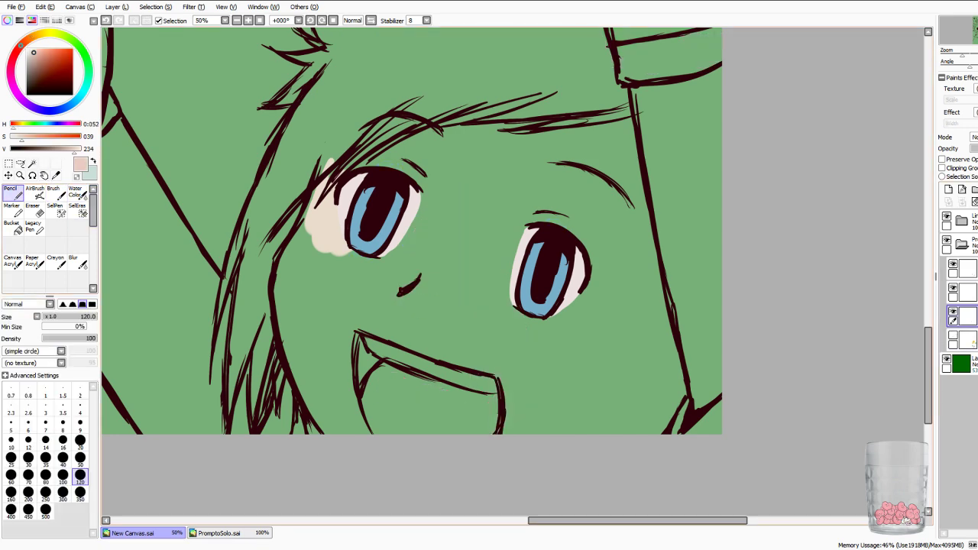
# Paint the face light pink from beside the eye down the cheek and across the nose and the near side of the mouth.
pyautogui.moveTo(344, 256)
pyautogui.mouseDown()
pyautogui.moveTo(325, 263)
pyautogui.moveTo(336, 164)
pyautogui.moveTo(310, 202)
pyautogui.moveTo(302, 264)
pyautogui.moveTo(286, 269)
pyautogui.moveTo(289, 248)
pyautogui.moveTo(283, 325)
pyautogui.mouseUp()
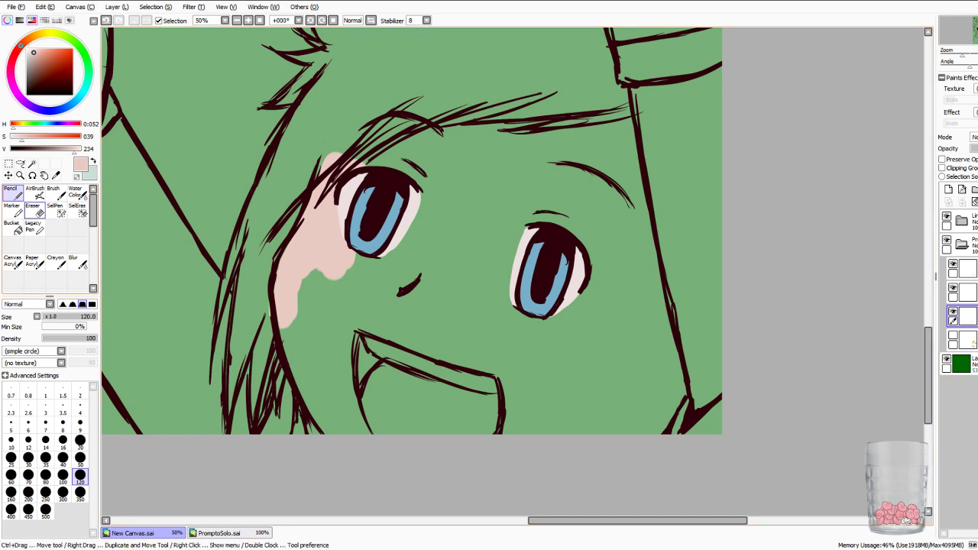
pyautogui.moveTo(302, 289); pyautogui.dragTo(311, 371)
pyautogui.moveTo(292, 338)
pyautogui.mouseDown()
pyautogui.moveTo(315, 398)
pyautogui.moveTo(338, 427)
pyautogui.moveTo(346, 418)
pyautogui.mouseUp()
pyautogui.moveTo(325, 372)
pyautogui.mouseDown()
pyautogui.moveTo(366, 428)
pyautogui.moveTo(325, 352)
pyautogui.moveTo(378, 425)
pyautogui.moveTo(359, 260)
pyautogui.moveTo(315, 313)
pyautogui.moveTo(324, 332)
pyautogui.mouseUp()
pyautogui.moveTo(371, 268)
pyautogui.mouseDown()
pyautogui.moveTo(403, 372)
pyautogui.moveTo(422, 308)
pyautogui.moveTo(428, 380)
pyautogui.moveTo(393, 392)
pyautogui.moveTo(386, 432)
pyautogui.mouseUp()
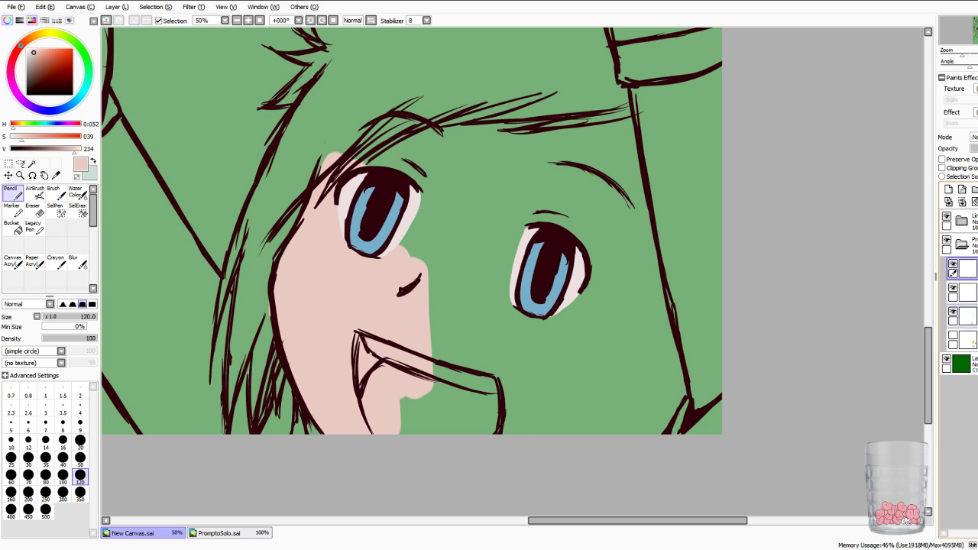
# Show and select the color swatch layer and sample the darker pink swatch on the cheek.
pyautogui.click(965, 340)
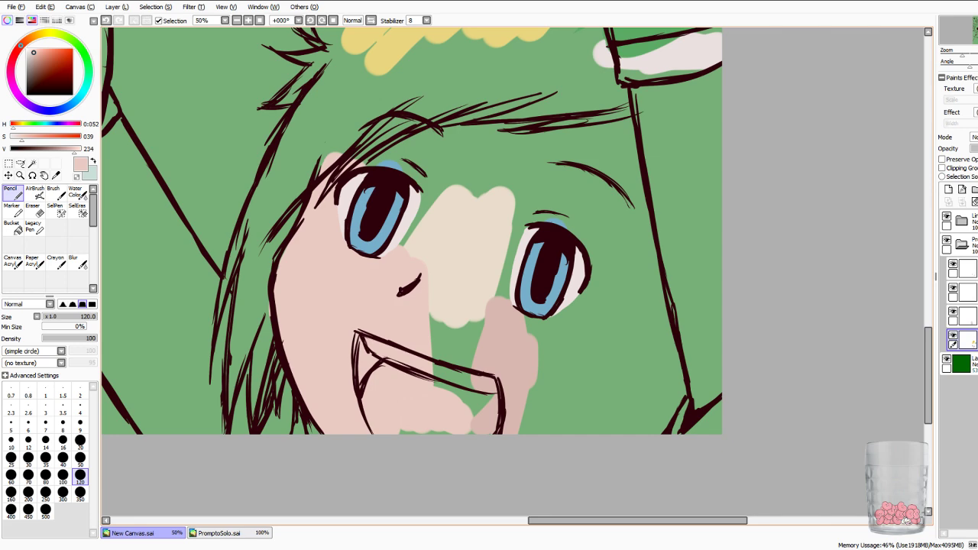
pyautogui.click(55, 175)
pyautogui.click(506, 344)
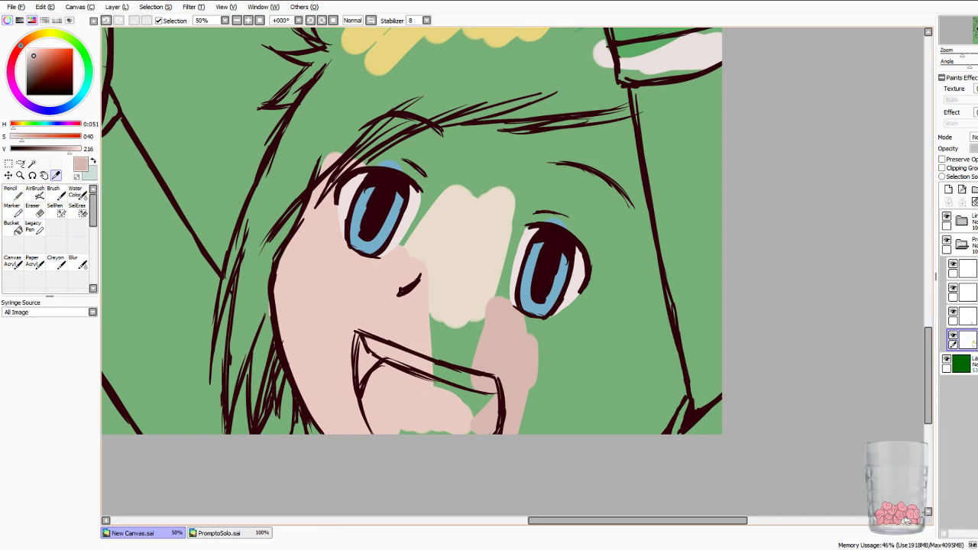
# Try painting the inside of the mouth darker pink with the Pencil on Layer9.
pyautogui.click(13, 193)
pyautogui.click(969, 317)
pyautogui.click(967, 269)
pyautogui.click(953, 264)
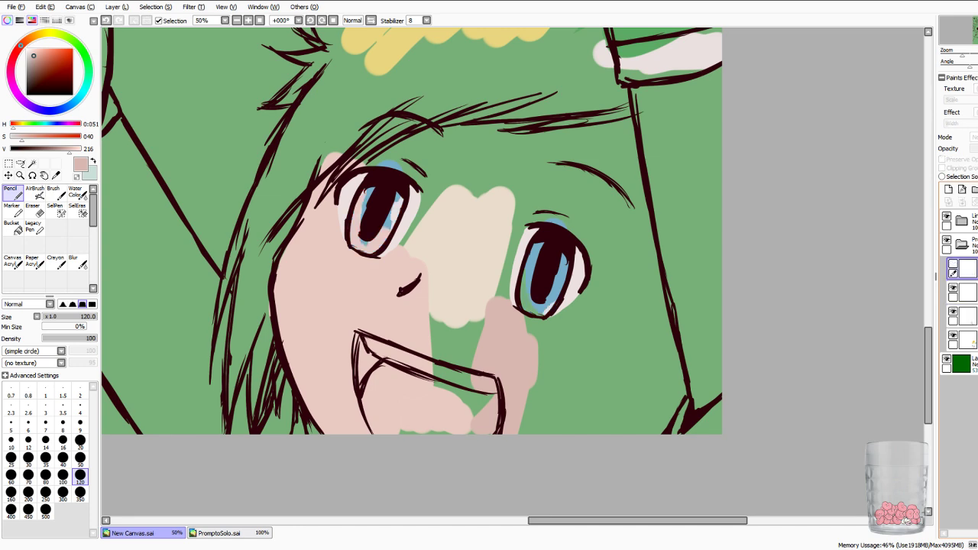
pyautogui.click(953, 264)
pyautogui.click(967, 292)
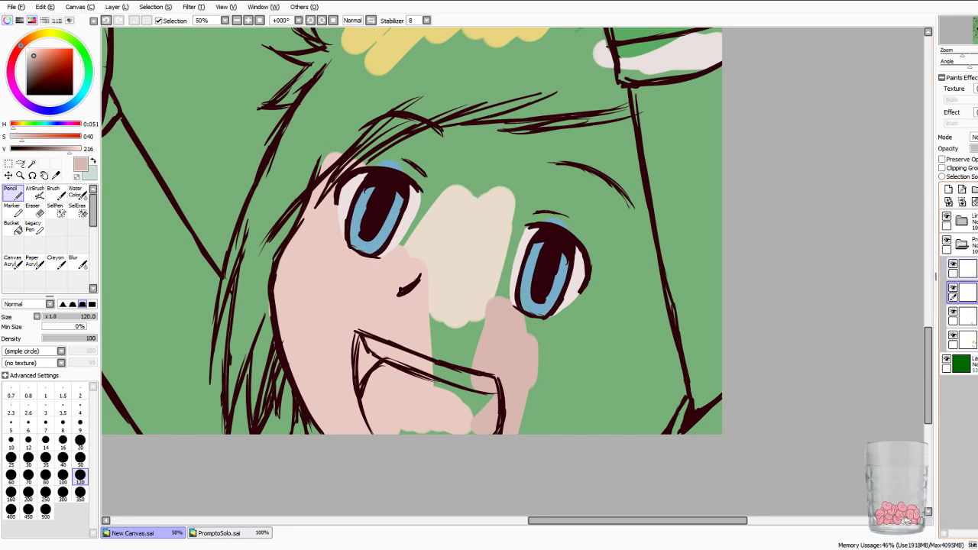
pyautogui.moveTo(426, 410); pyautogui.dragTo(484, 417)
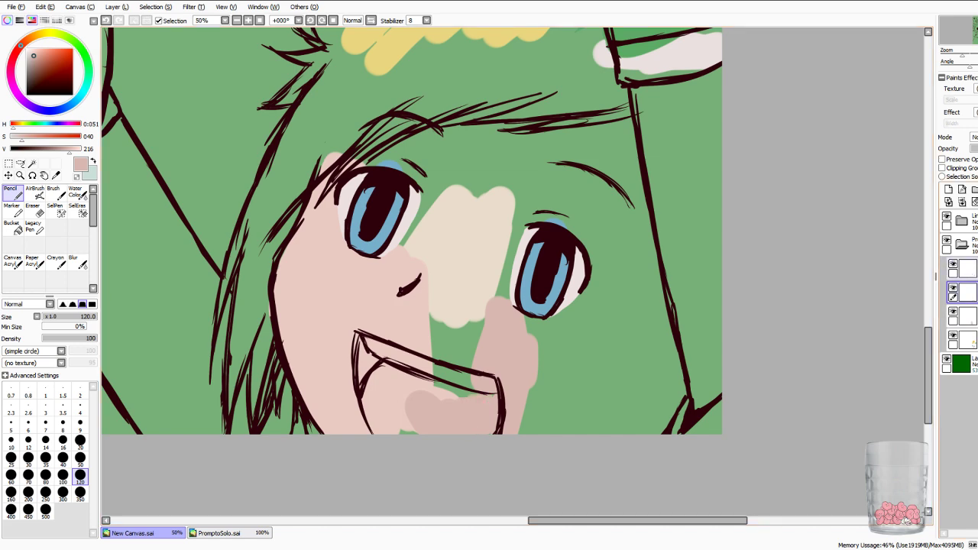
# Undo the darker pink stroke in the mouth and the last light pink painting across the nose and mouth.
pyautogui.click(967, 269)
pyautogui.click(56, 176)
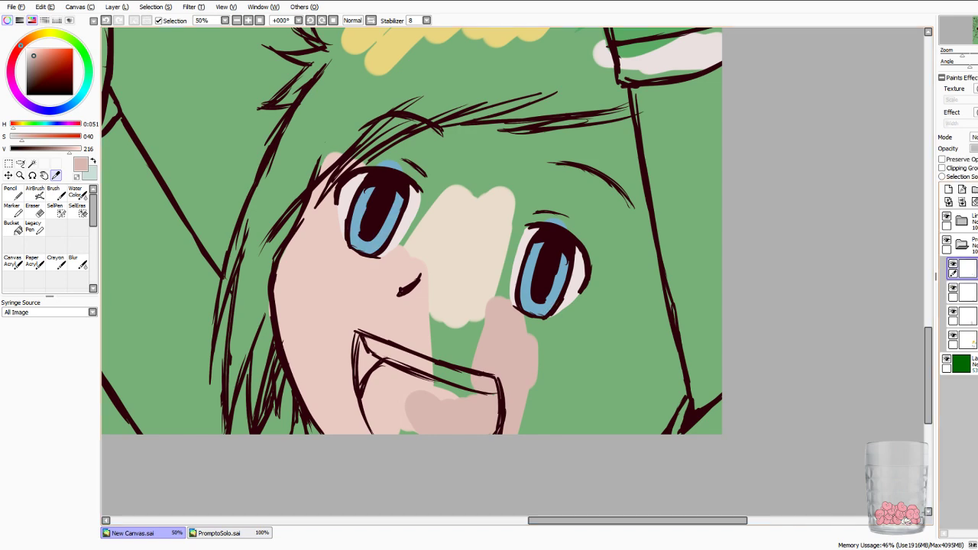
pyautogui.hotkey('ctrl', 'z')
pyautogui.hotkey('ctrl', 'z')
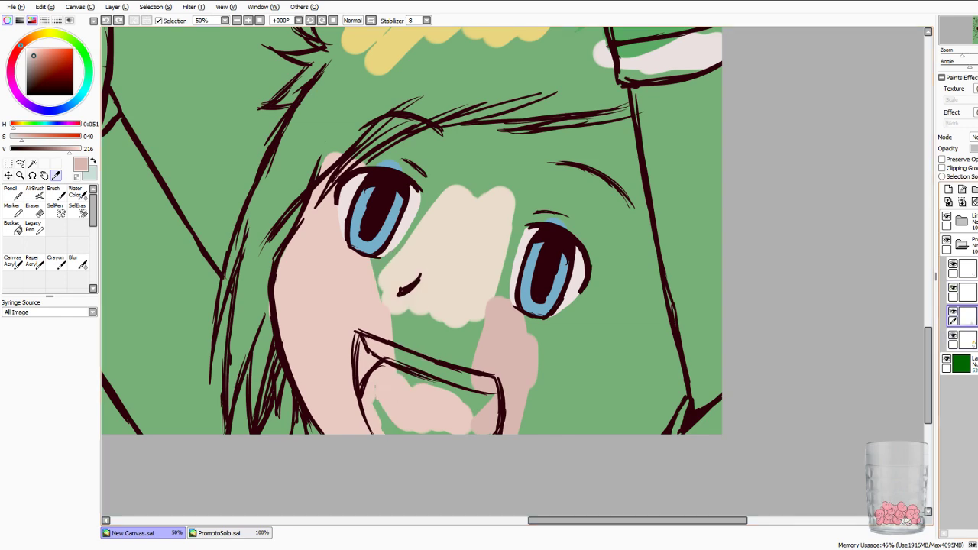
# Sample the eye whites' color and paint the near part of the upper teeth on Layer9 with a size 20 Pencil.
pyautogui.click(968, 293)
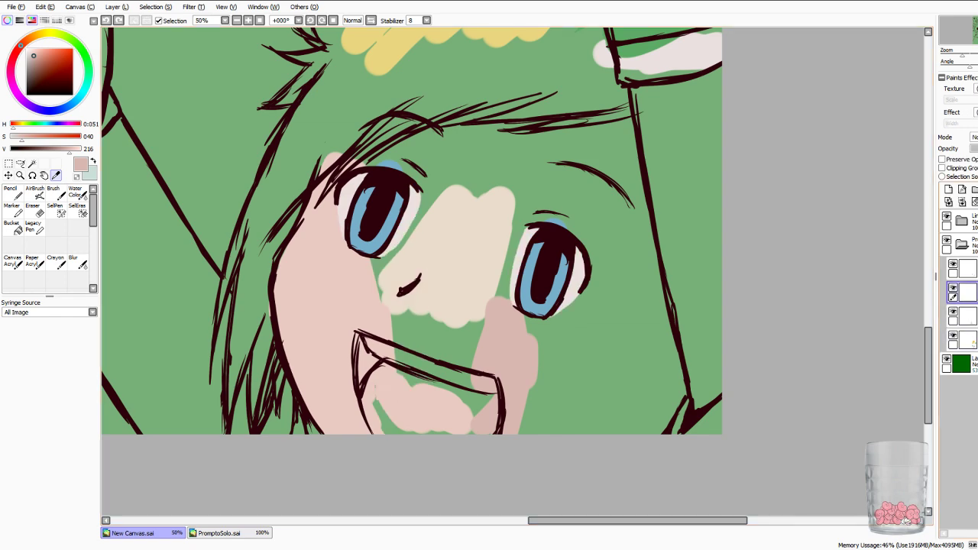
pyautogui.click(12, 260)
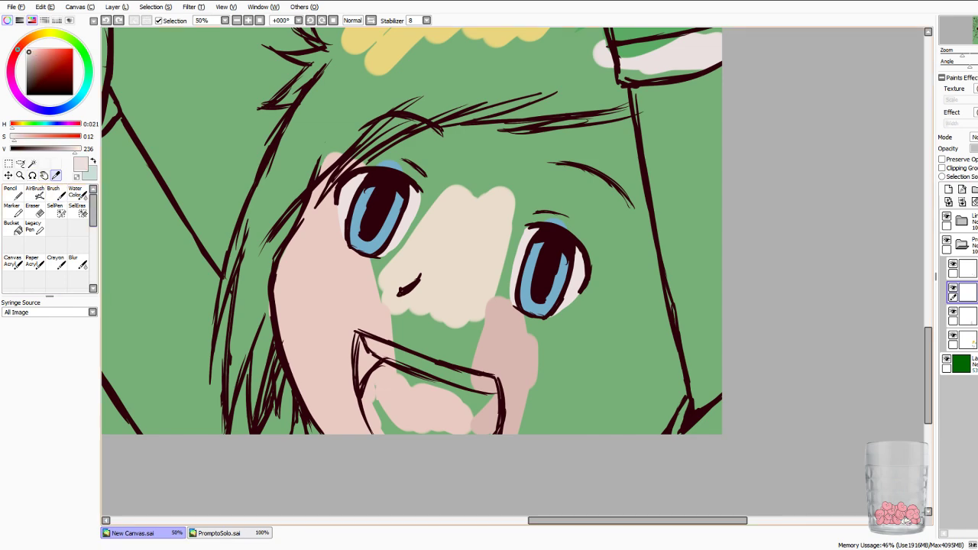
pyautogui.press('n')
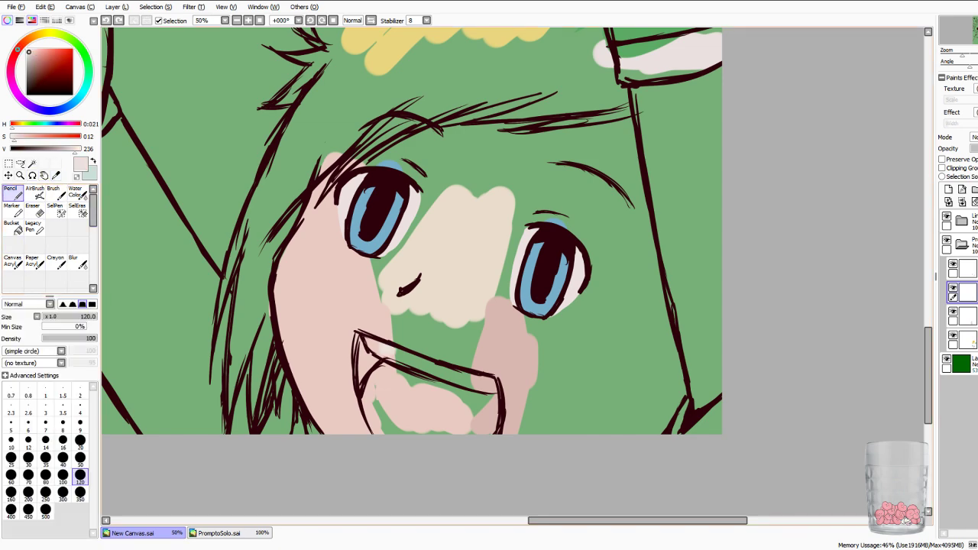
pyautogui.hotkey('ctrl', 'z')
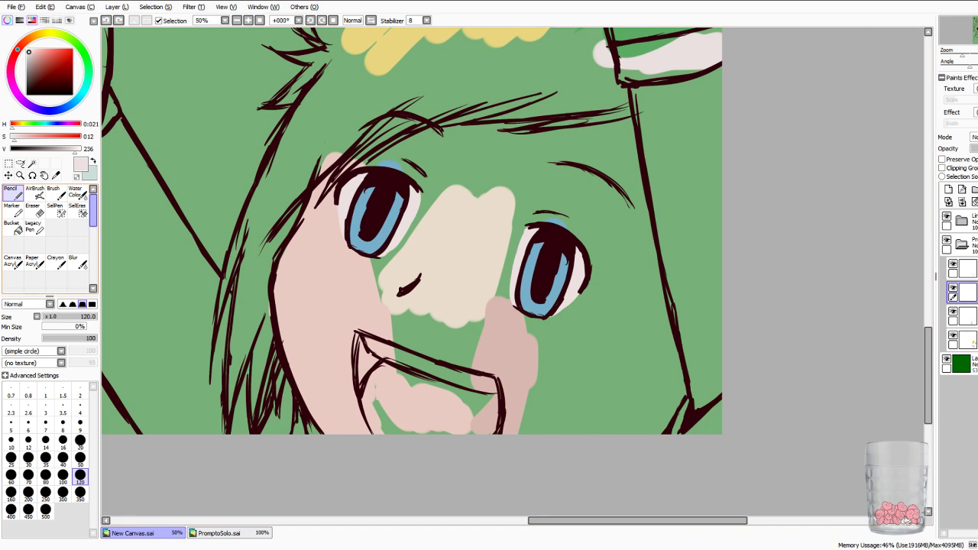
pyautogui.click(79, 441)
pyautogui.moveTo(395, 354)
pyautogui.mouseDown()
pyautogui.moveTo(413, 359)
pyautogui.moveTo(376, 345)
pyautogui.moveTo(445, 372)
pyautogui.mouseUp()
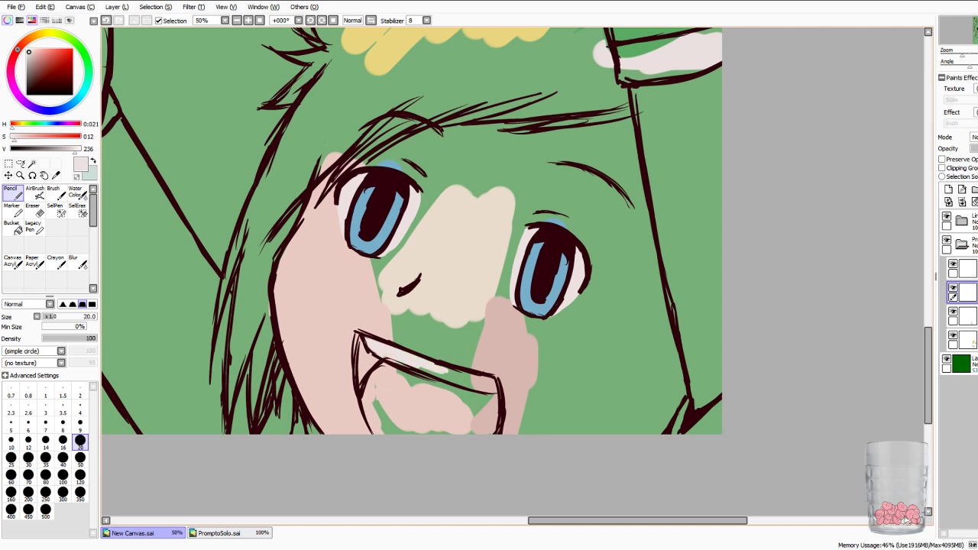
# Hide the skin layer, Layer11, and fill the rest of the upper teeth off-white with the Pencil at size 30.
pyautogui.click(953, 312)
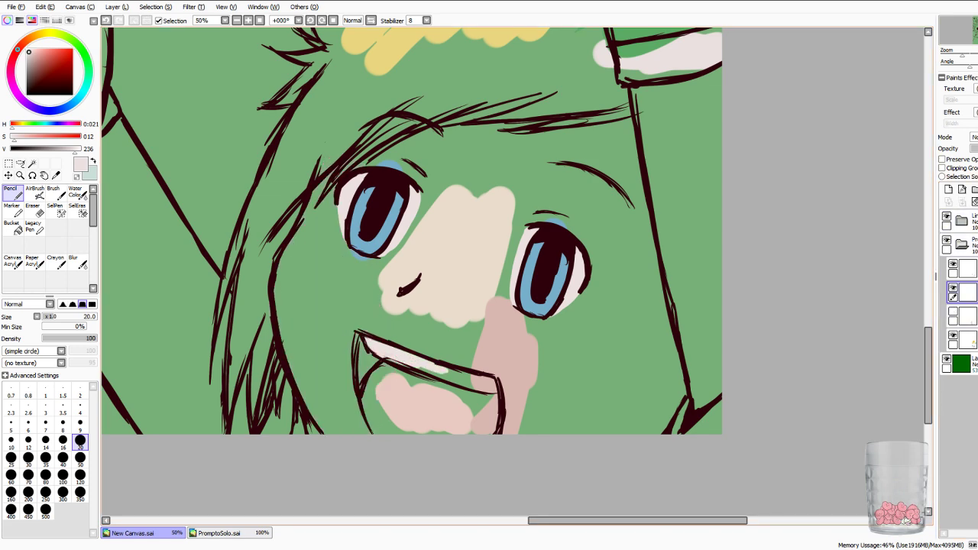
pyautogui.press('pageup')
pyautogui.press('pageup')
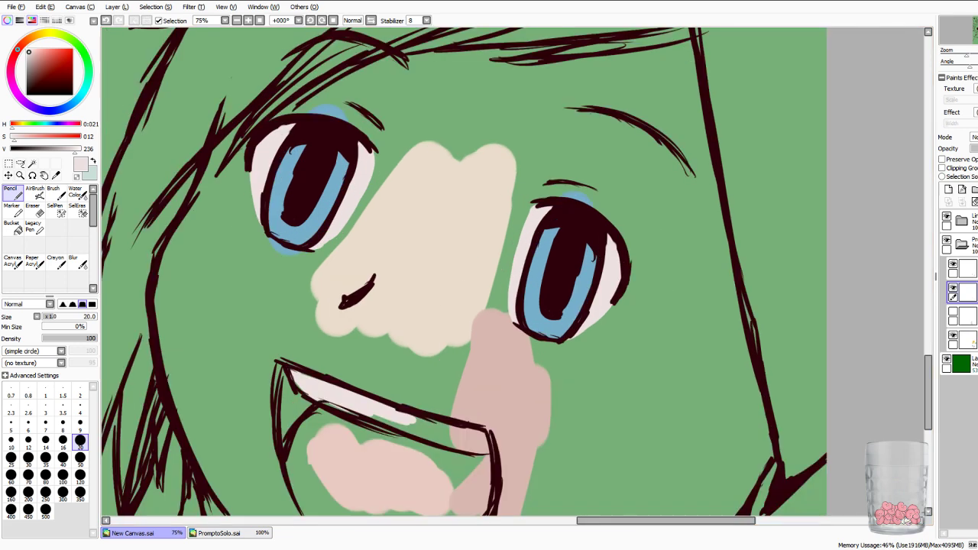
pyautogui.moveTo(459, 428); pyautogui.dragTo(508, 114)
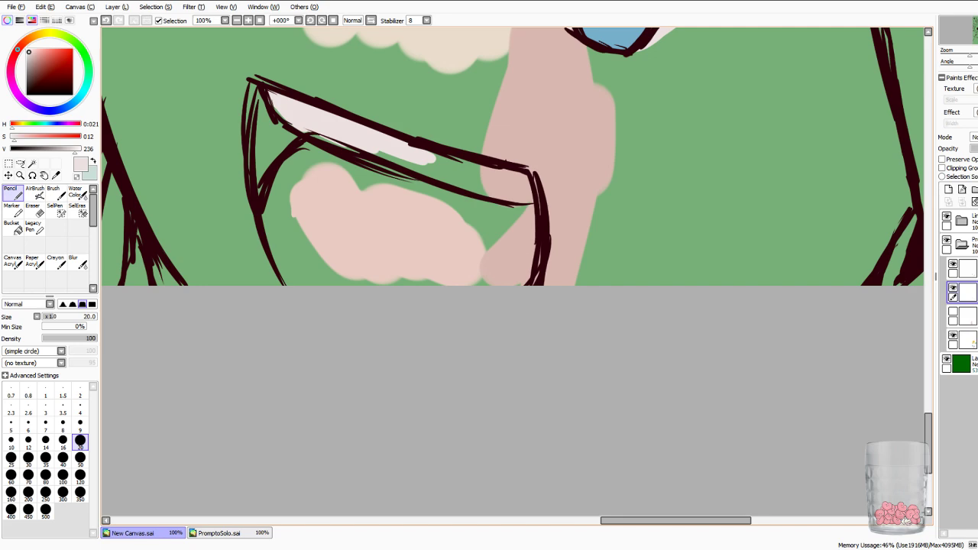
pyautogui.click(28, 459)
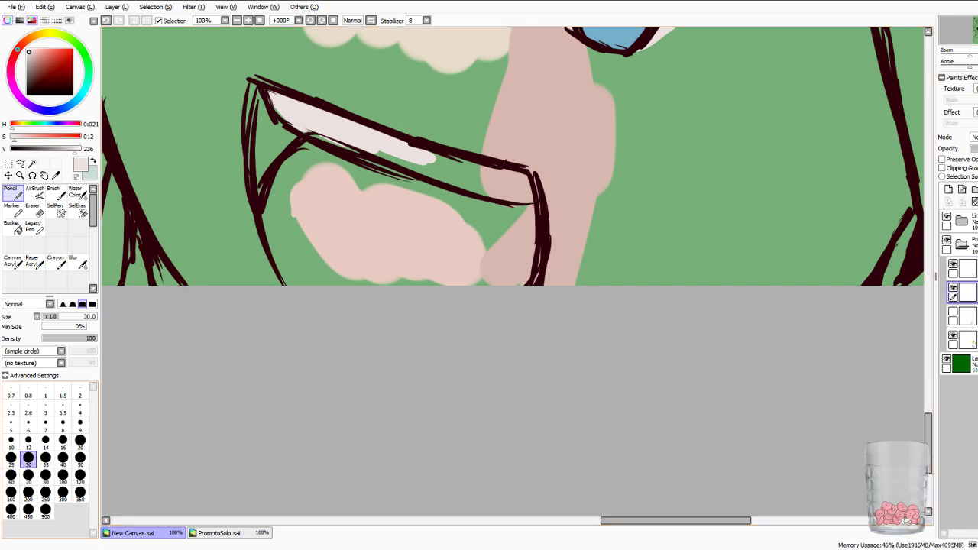
pyautogui.moveTo(295, 127)
pyautogui.mouseDown()
pyautogui.moveTo(482, 184)
pyautogui.moveTo(492, 185)
pyautogui.moveTo(486, 168)
pyautogui.moveTo(520, 177)
pyautogui.moveTo(493, 184)
pyautogui.moveTo(524, 197)
pyautogui.moveTo(528, 182)
pyautogui.mouseUp()
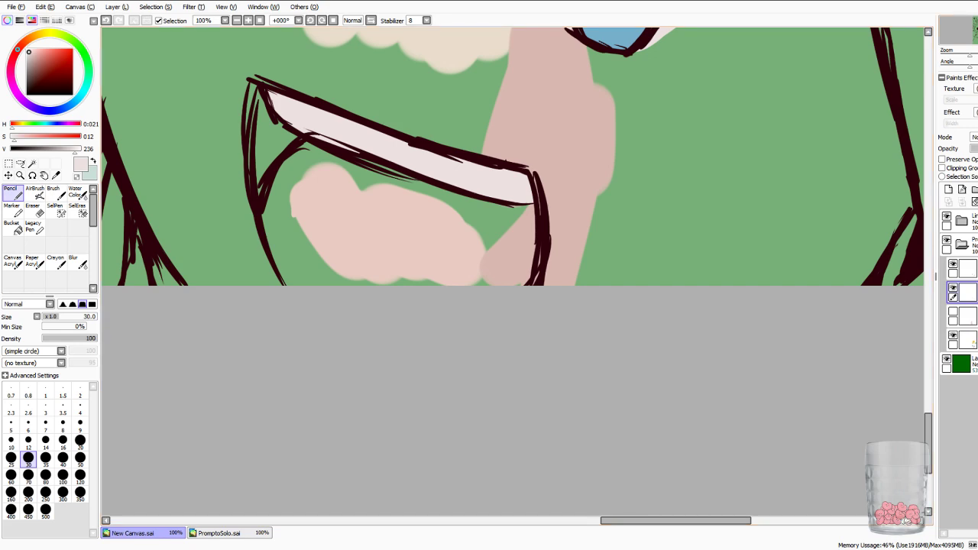
pyautogui.hotkey('alt', 'Tab')
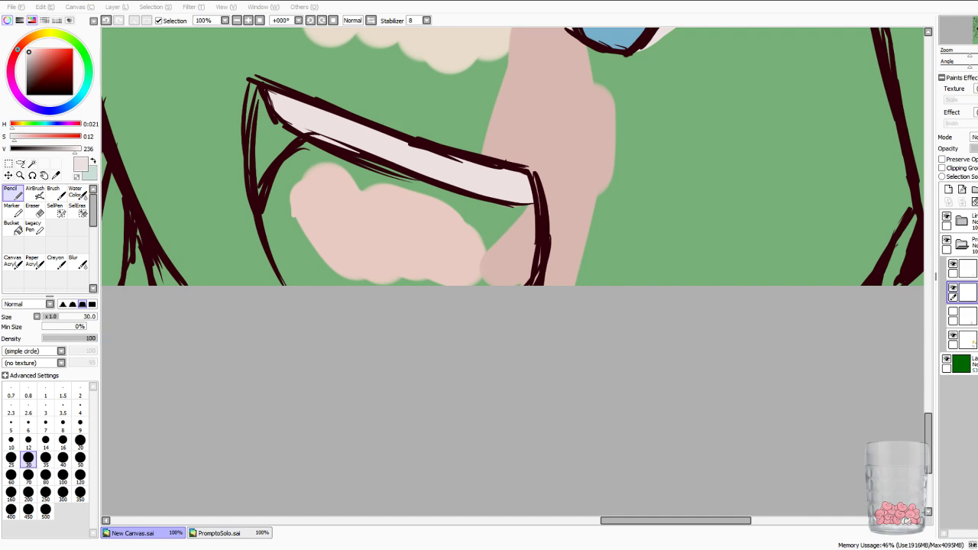
pyautogui.press('super+Down')
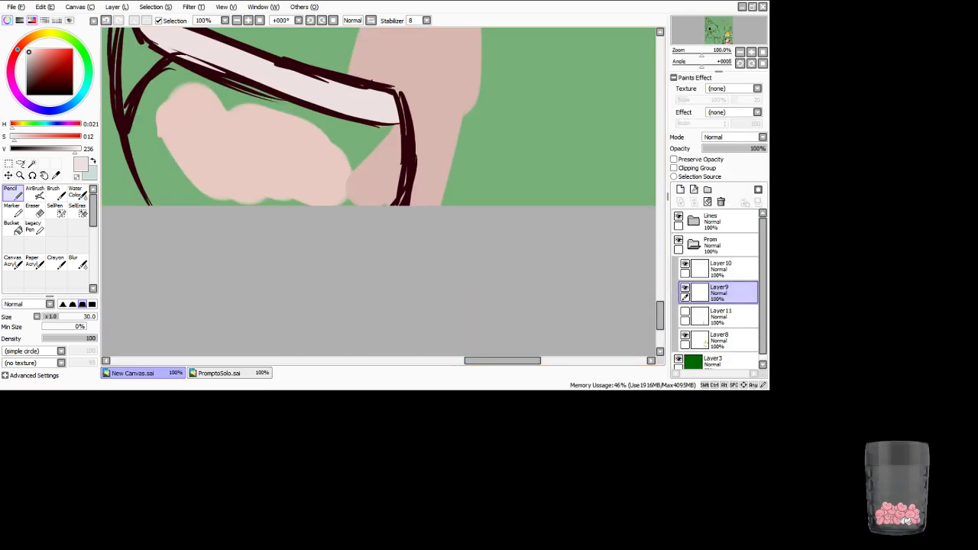
pyautogui.press('super+Up')
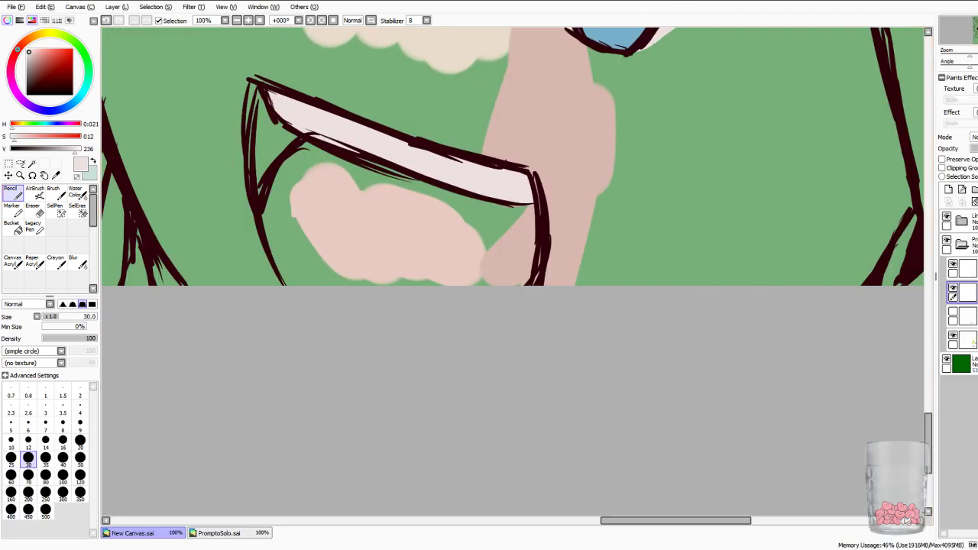
pyautogui.hotkey('alt', 'Tab')
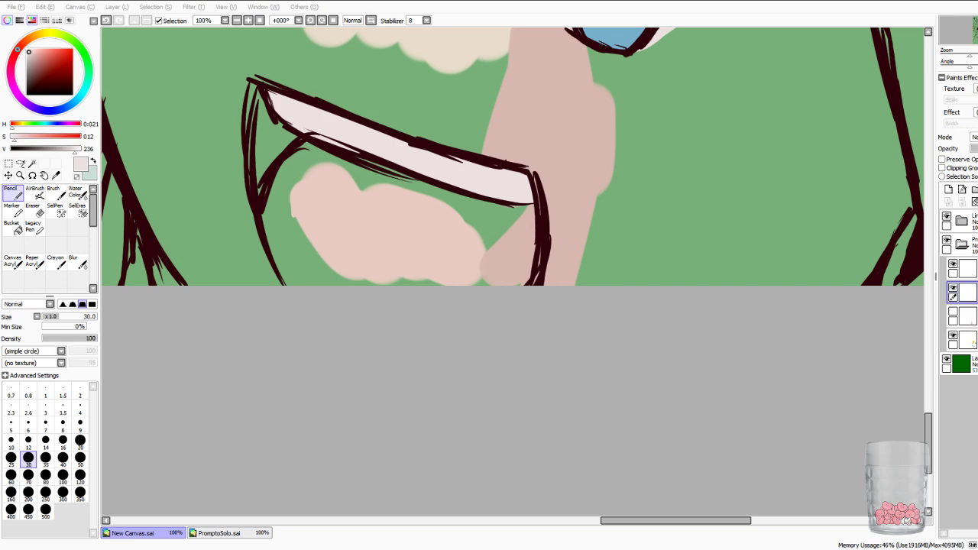
# Sample the darker pink swatch for the Pencil, show Layer11 again and select Layer10 for the mouth.
pyautogui.click(969, 316)
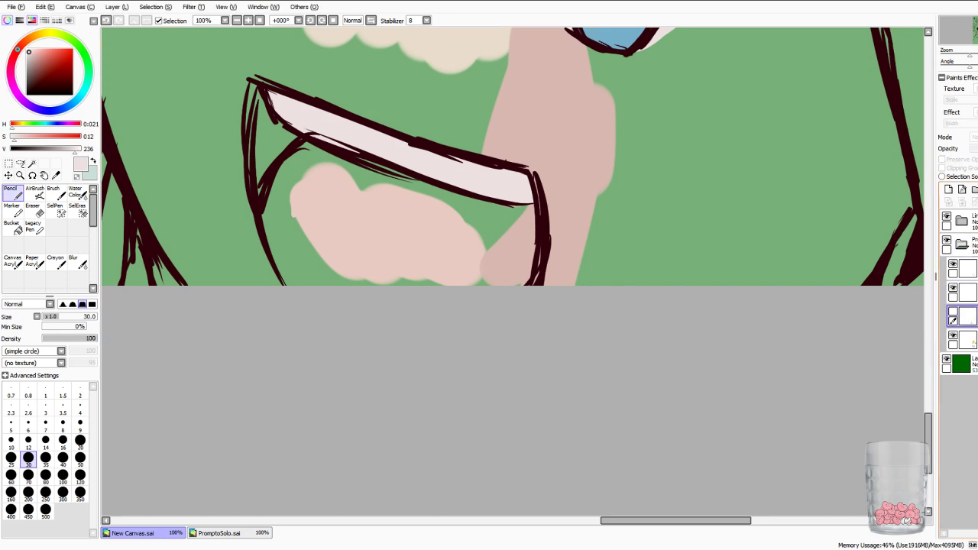
pyautogui.click(56, 176)
pyautogui.click(508, 254)
pyautogui.click(13, 192)
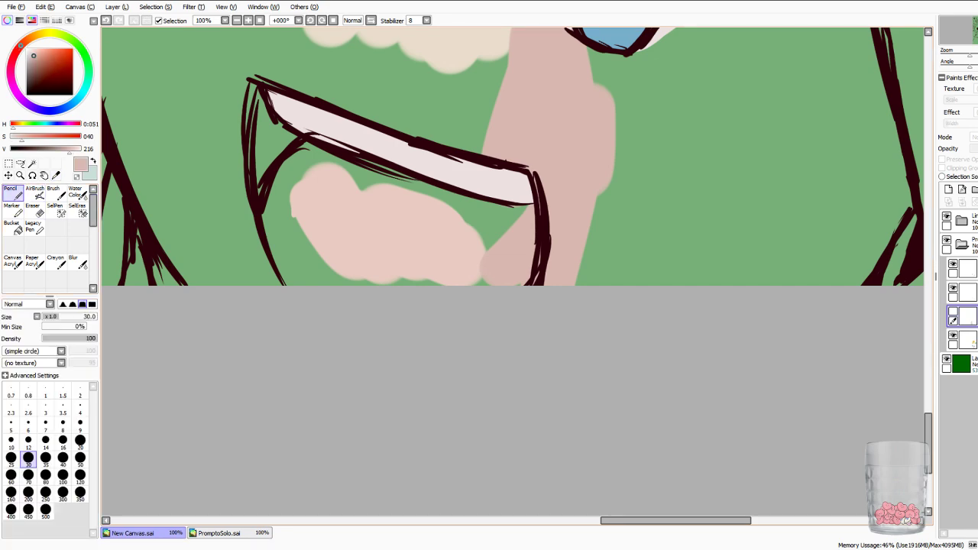
pyautogui.click(281, 138)
pyautogui.click(953, 312)
pyautogui.click(967, 269)
# Paint the near side of the mouth's inside darker pink on Layer10, raising the Pencil size to 50.
pyautogui.moveTo(316, 229)
pyautogui.mouseDown()
pyautogui.moveTo(315, 215)
pyautogui.moveTo(314, 243)
pyautogui.mouseUp()
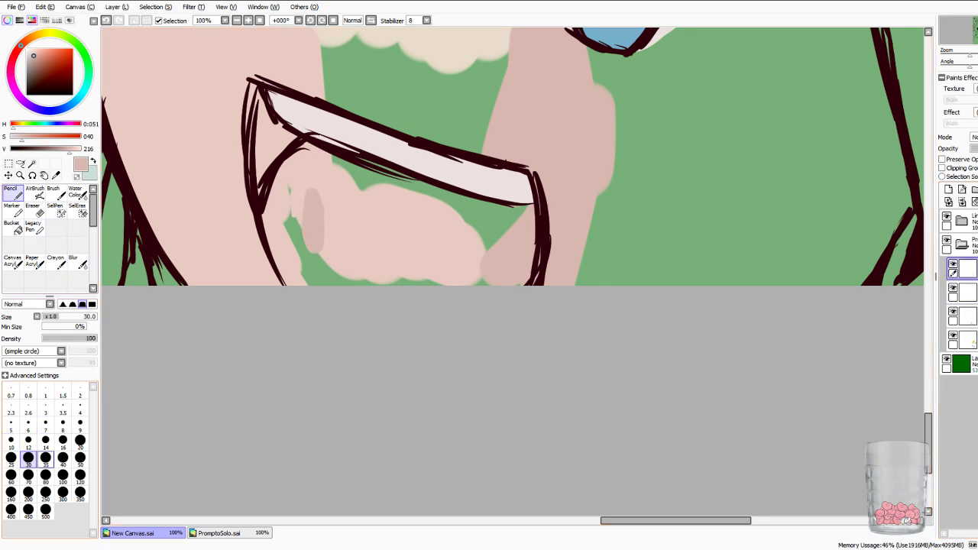
pyautogui.click(80, 459)
pyautogui.moveTo(322, 215)
pyautogui.mouseDown()
pyautogui.moveTo(340, 269)
pyautogui.moveTo(298, 222)
pyautogui.moveTo(284, 276)
pyautogui.mouseUp()
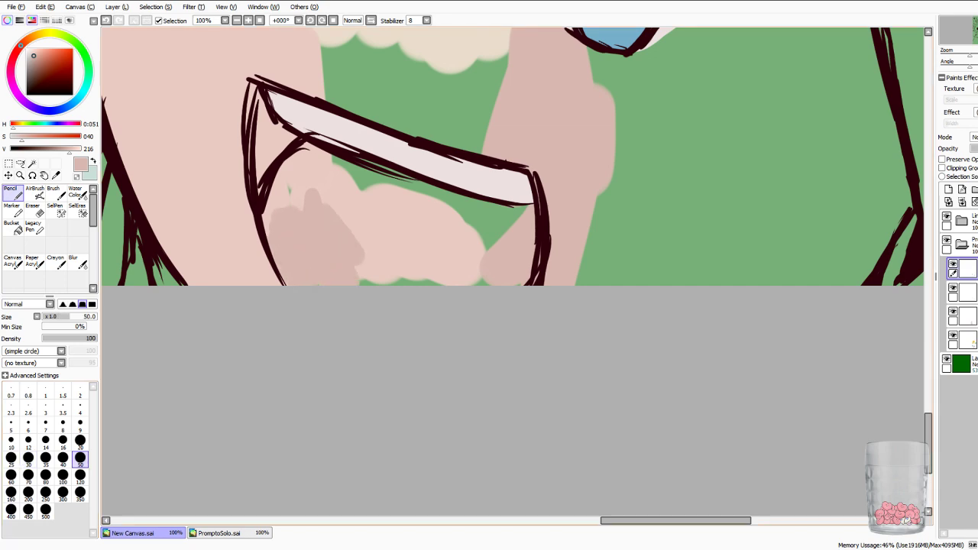
pyautogui.moveTo(358, 260); pyautogui.dragTo(393, 284)
pyautogui.moveTo(301, 208)
pyautogui.mouseDown()
pyautogui.moveTo(294, 174)
pyautogui.moveTo(266, 233)
pyautogui.mouseUp()
# Raise the color's saturation to 68 and fill the whole inside of the mouth below the teeth with it.
pyautogui.click(29, 136)
pyautogui.moveTo(321, 215)
pyautogui.mouseDown()
pyautogui.moveTo(388, 273)
pyautogui.moveTo(306, 217)
pyautogui.moveTo(292, 223)
pyautogui.moveTo(298, 271)
pyautogui.moveTo(279, 283)
pyautogui.mouseUp()
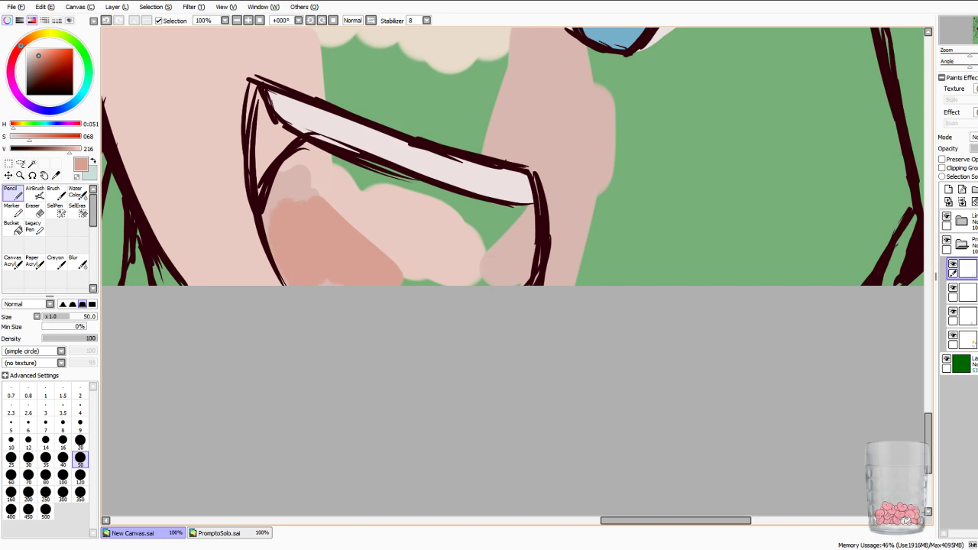
pyautogui.moveTo(367, 264)
pyautogui.mouseDown()
pyautogui.moveTo(435, 252)
pyautogui.moveTo(520, 260)
pyautogui.mouseUp()
pyautogui.moveTo(478, 224); pyautogui.dragTo(506, 208)
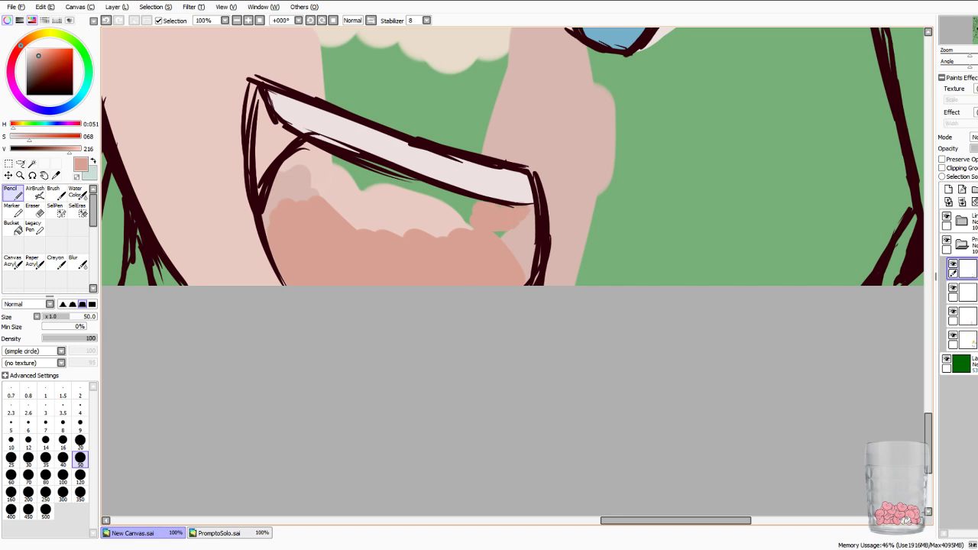
pyautogui.moveTo(531, 220); pyautogui.dragTo(526, 269)
pyautogui.moveTo(511, 232); pyautogui.dragTo(509, 260)
pyautogui.moveTo(303, 145)
pyautogui.mouseDown()
pyautogui.moveTo(312, 156)
pyautogui.moveTo(266, 222)
pyautogui.mouseUp()
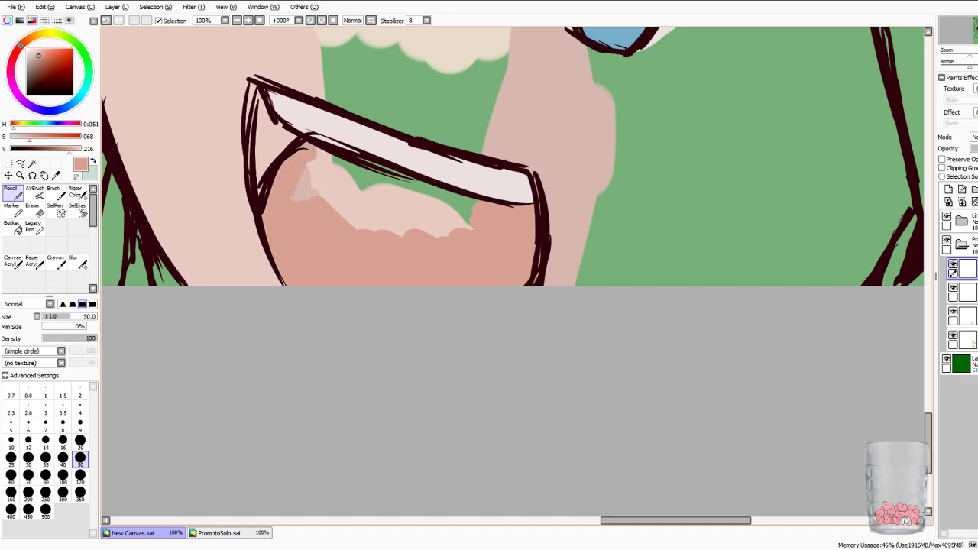
pyautogui.moveTo(298, 192)
pyautogui.mouseDown()
pyautogui.moveTo(332, 200)
pyautogui.moveTo(364, 173)
pyautogui.moveTo(459, 203)
pyautogui.moveTo(360, 226)
pyautogui.moveTo(446, 233)
pyautogui.mouseUp()
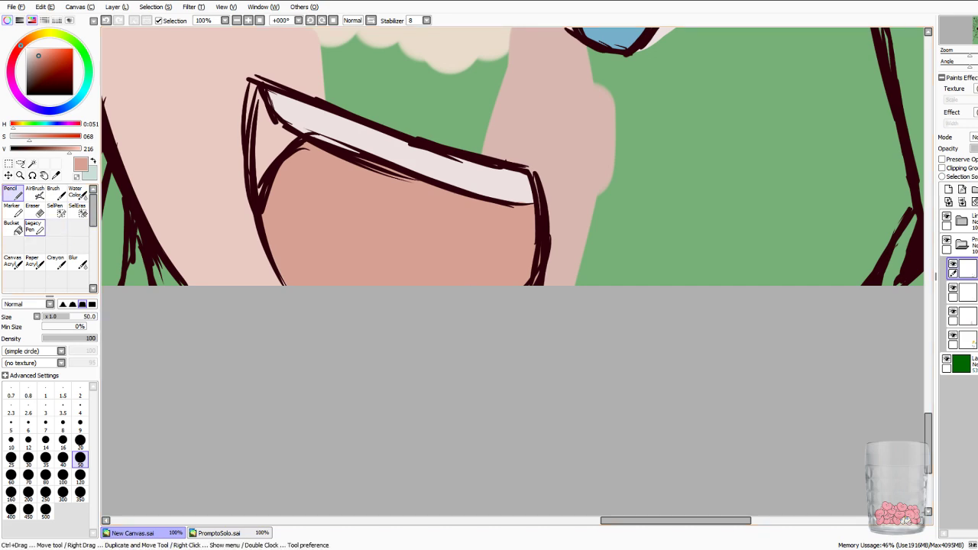
# Try painting the small gap at the near corner of the mouth in the sampled darker pink with a size 20 Pencil.
pyautogui.click(32, 211)
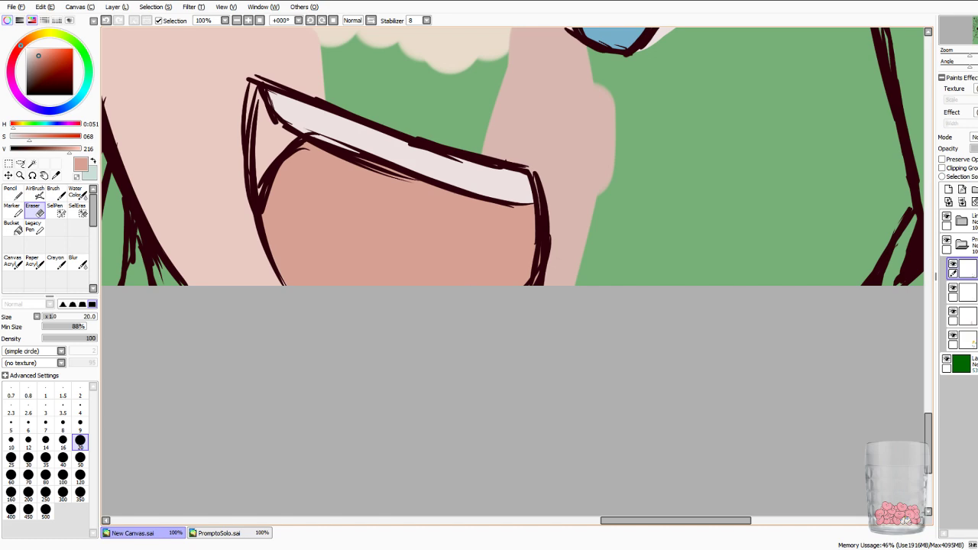
pyautogui.click(56, 175)
pyautogui.click(552, 145)
pyautogui.click(13, 193)
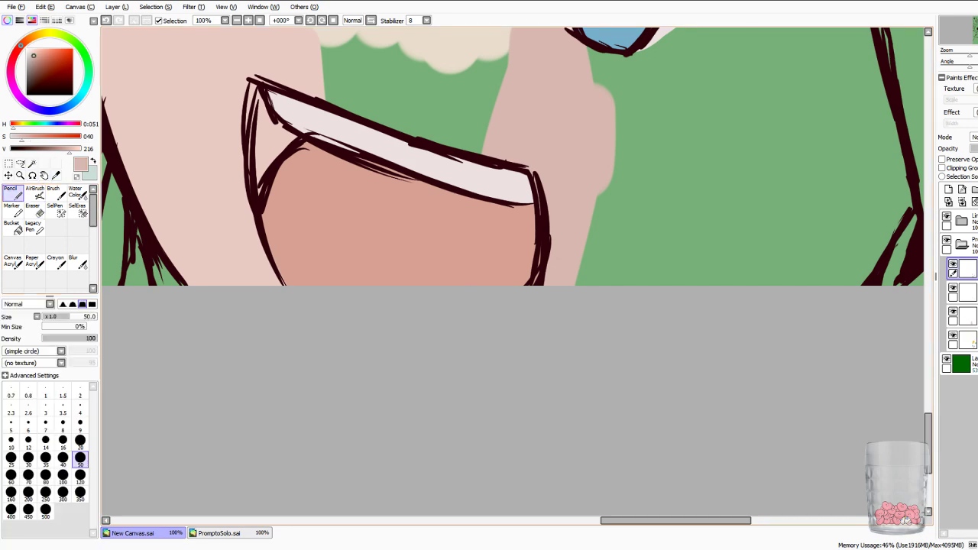
pyautogui.click(81, 442)
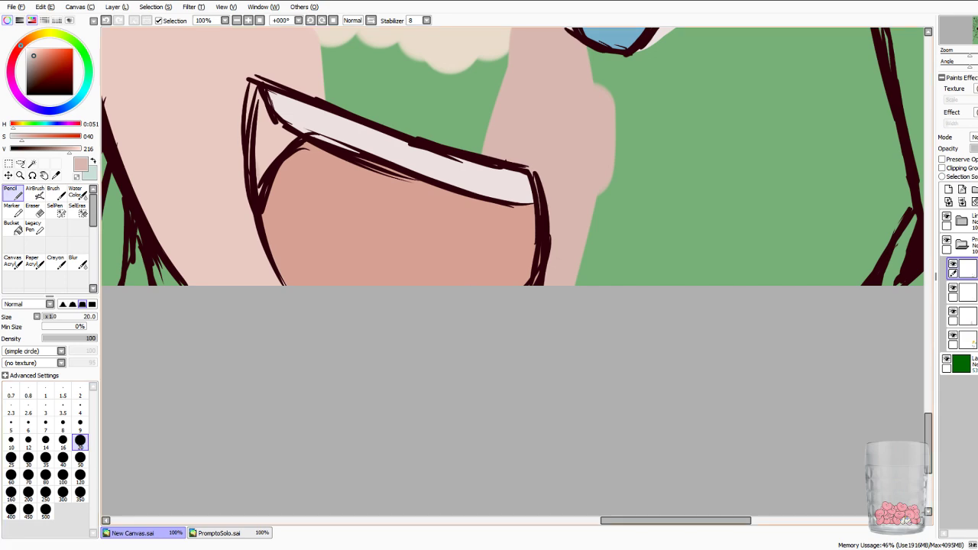
pyautogui.moveTo(263, 162); pyautogui.dragTo(281, 139)
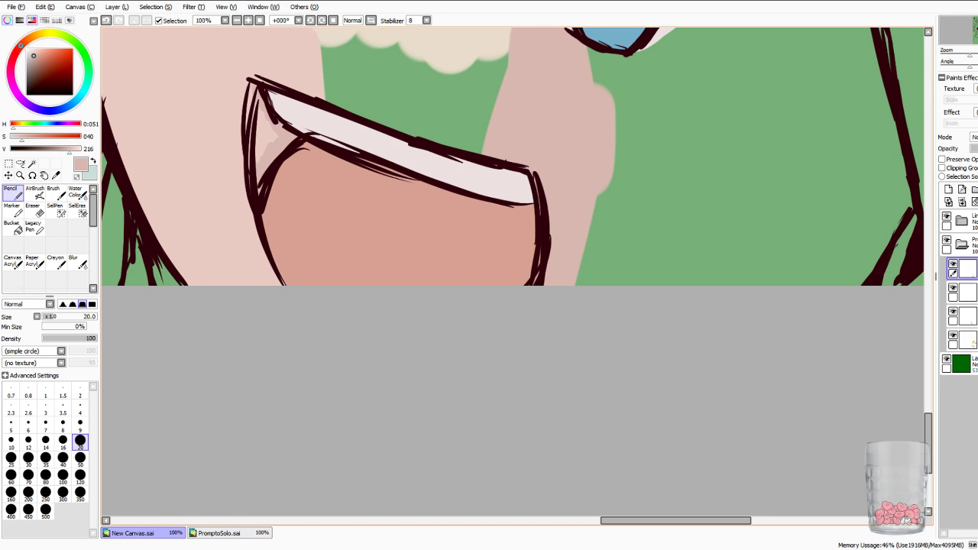
pyautogui.moveTo(261, 159); pyautogui.dragTo(267, 119)
pyautogui.hotkey('ctrl', 'z')
pyautogui.hotkey('ctrl', 'z')
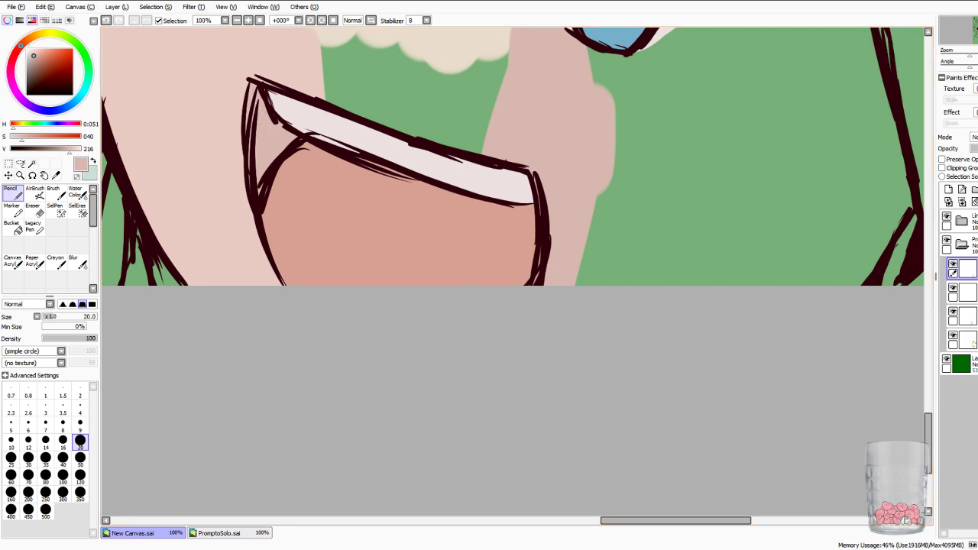
# Select Layer11 and sample the light pink skin color from the painted cheek for the Pencil.
pyautogui.scroll(-3, 512, 272)
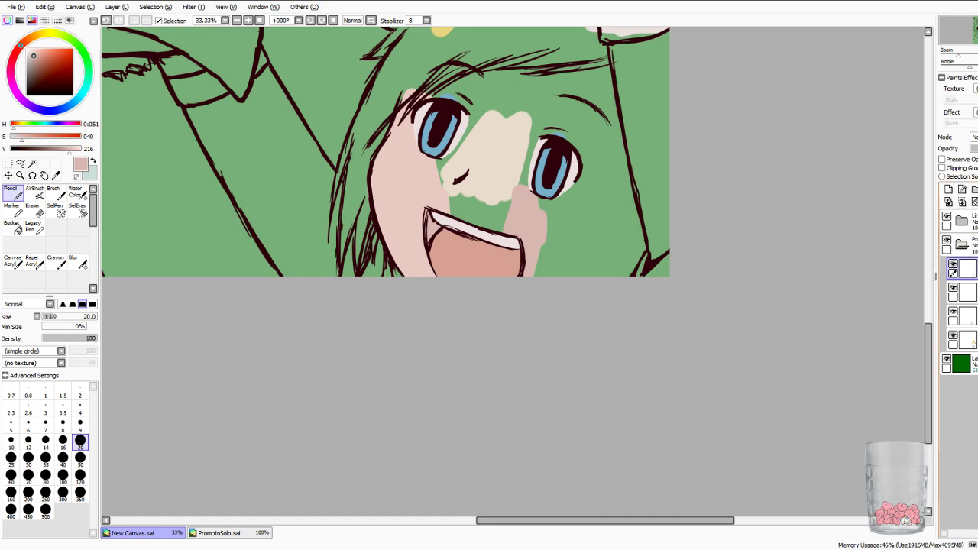
pyautogui.click(968, 316)
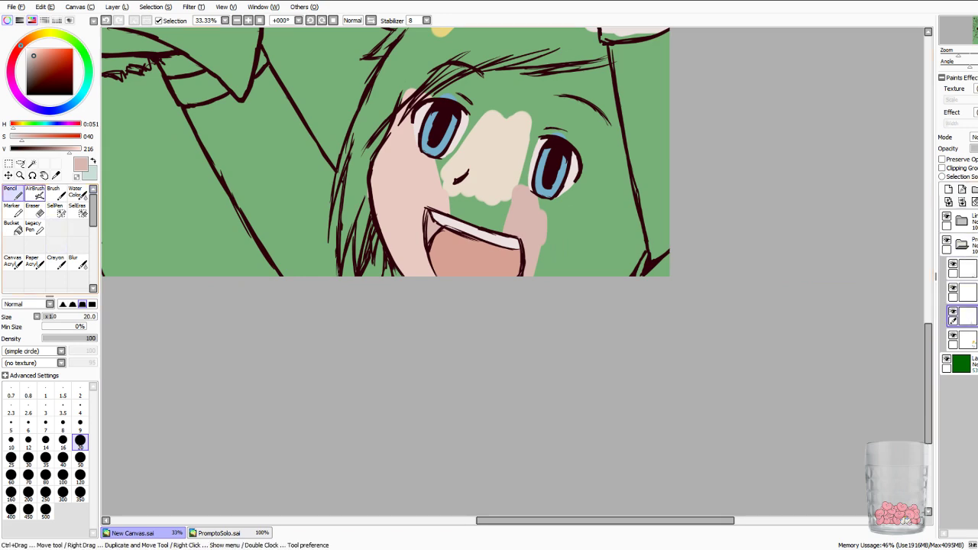
pyautogui.click(55, 176)
pyautogui.click(405, 191)
pyautogui.click(13, 193)
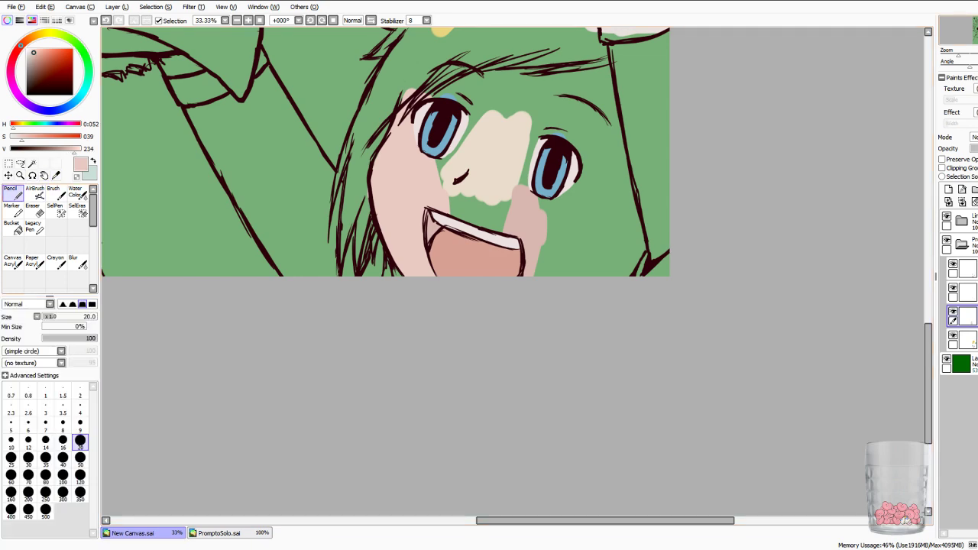
# Paint the skin colour on the face between the left-hand eye and the nose, using a size 50 pencil.
pyautogui.press('pageup')
pyautogui.press('pageup')
pyautogui.press('Right')
pyautogui.press('Right')
pyautogui.press('Right')
pyautogui.press('Right')
pyautogui.press('Up')
pyautogui.press('Up')
pyautogui.press('Up')
pyautogui.press('Up')
pyautogui.press('Up')
pyautogui.press('Left')
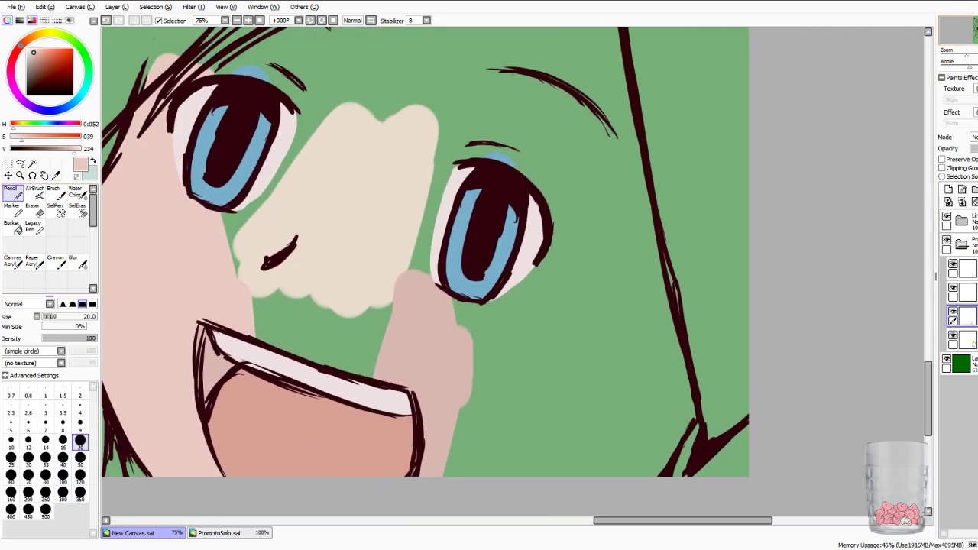
pyautogui.click(80, 460)
pyautogui.moveTo(254, 232)
pyautogui.mouseDown()
pyautogui.moveTo(280, 176)
pyautogui.moveTo(237, 234)
pyautogui.moveTo(227, 285)
pyautogui.mouseUp()
# Fill the rest of the face with the skin colour around the nose, eyes and right-hand cheek, using a size 120 pencil.
pyautogui.click(80, 477)
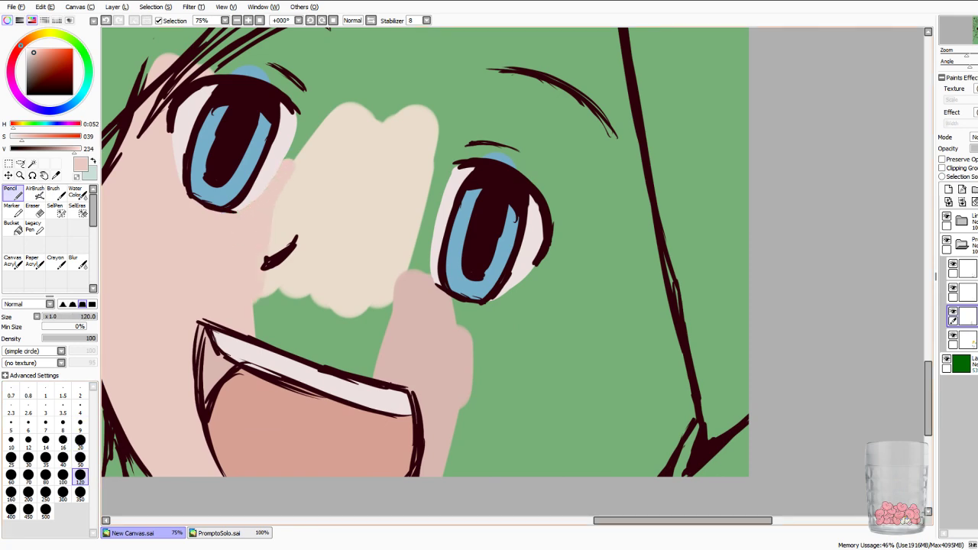
pyautogui.moveTo(321, 136); pyautogui.dragTo(266, 239)
pyautogui.moveTo(324, 191)
pyautogui.mouseDown()
pyautogui.moveTo(234, 317)
pyautogui.moveTo(260, 298)
pyautogui.moveTo(295, 305)
pyautogui.moveTo(367, 348)
pyautogui.mouseUp()
pyautogui.moveTo(432, 323); pyautogui.dragTo(420, 417)
pyautogui.moveTo(467, 369)
pyautogui.mouseDown()
pyautogui.moveTo(442, 457)
pyautogui.moveTo(474, 379)
pyautogui.moveTo(483, 438)
pyautogui.moveTo(623, 420)
pyautogui.moveTo(657, 405)
pyautogui.moveTo(665, 459)
pyautogui.moveTo(679, 410)
pyautogui.mouseUp()
pyautogui.moveTo(420, 295)
pyautogui.mouseDown()
pyautogui.moveTo(435, 210)
pyautogui.moveTo(405, 233)
pyautogui.moveTo(371, 203)
pyautogui.moveTo(364, 107)
pyautogui.moveTo(203, 50)
pyautogui.mouseUp()
pyautogui.moveTo(481, 153)
pyautogui.mouseDown()
pyautogui.moveTo(544, 174)
pyautogui.moveTo(577, 252)
pyautogui.moveTo(489, 325)
pyautogui.moveTo(443, 298)
pyautogui.mouseUp()
pyautogui.moveTo(493, 327)
pyautogui.mouseDown()
pyautogui.moveTo(508, 366)
pyautogui.moveTo(535, 314)
pyautogui.mouseUp()
pyautogui.moveTo(542, 375)
pyautogui.mouseDown()
pyautogui.moveTo(569, 267)
pyautogui.moveTo(604, 374)
pyautogui.moveTo(604, 245)
pyautogui.moveTo(608, 298)
pyautogui.moveTo(646, 264)
pyautogui.moveTo(662, 397)
pyautogui.mouseUp()
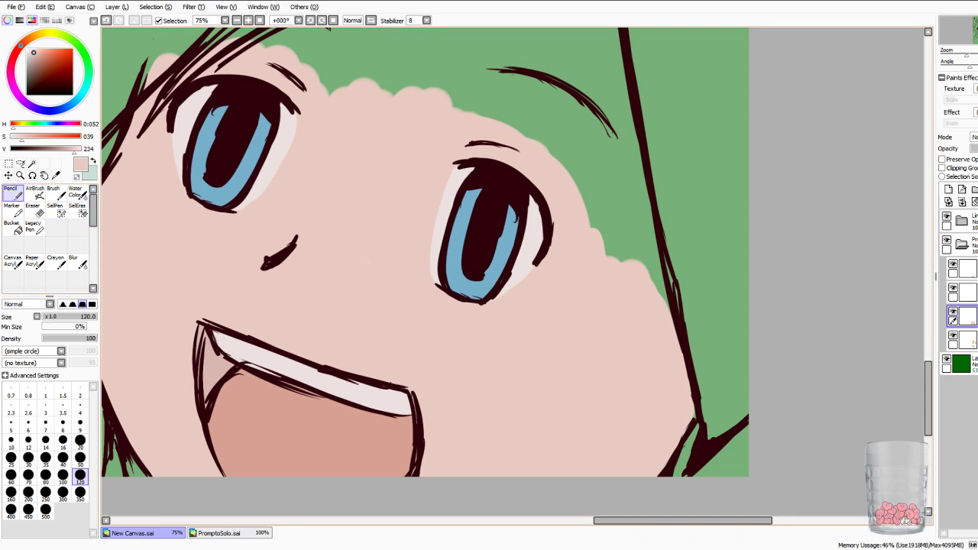
pyautogui.moveTo(581, 175)
pyautogui.mouseDown()
pyautogui.moveTo(627, 210)
pyautogui.moveTo(703, 348)
pyautogui.moveTo(712, 386)
pyautogui.moveTo(705, 405)
pyautogui.moveTo(723, 394)
pyautogui.moveTo(730, 419)
pyautogui.moveTo(740, 379)
pyautogui.mouseUp()
# Collapse the colour layer folder, expand the line-art folder and make its second layer from the bottom active.
pyautogui.press('pageup')
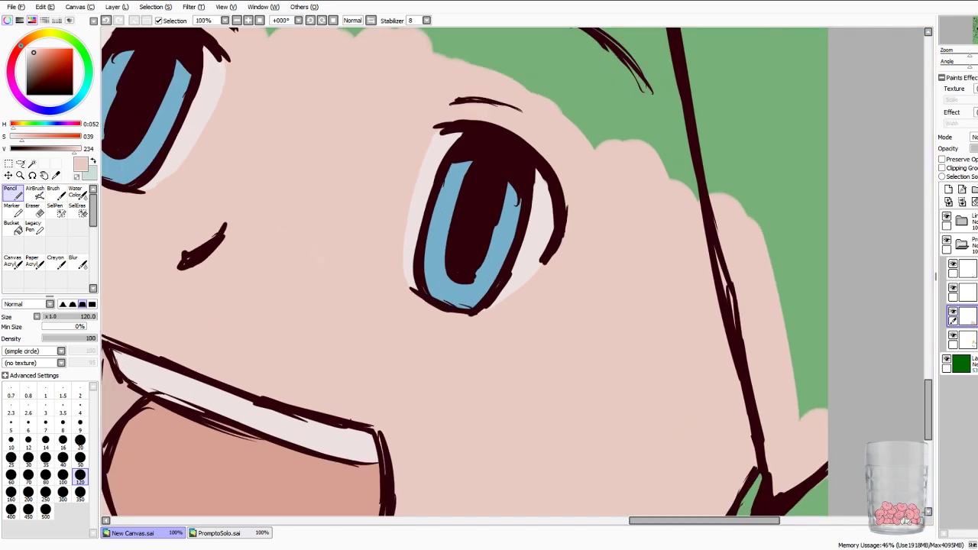
pyautogui.press('pagedown')
pyautogui.press('pagedown')
pyautogui.press('pagedown')
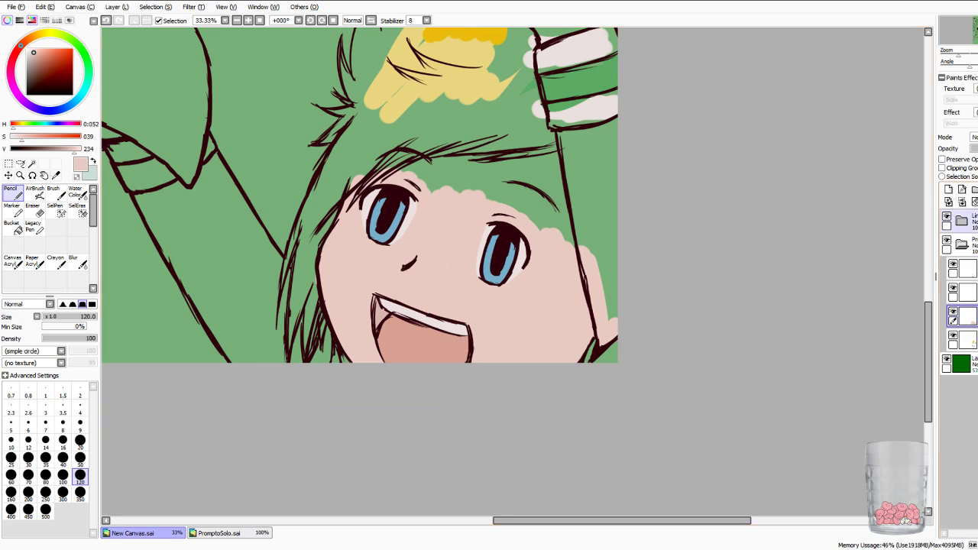
pyautogui.click(962, 243)
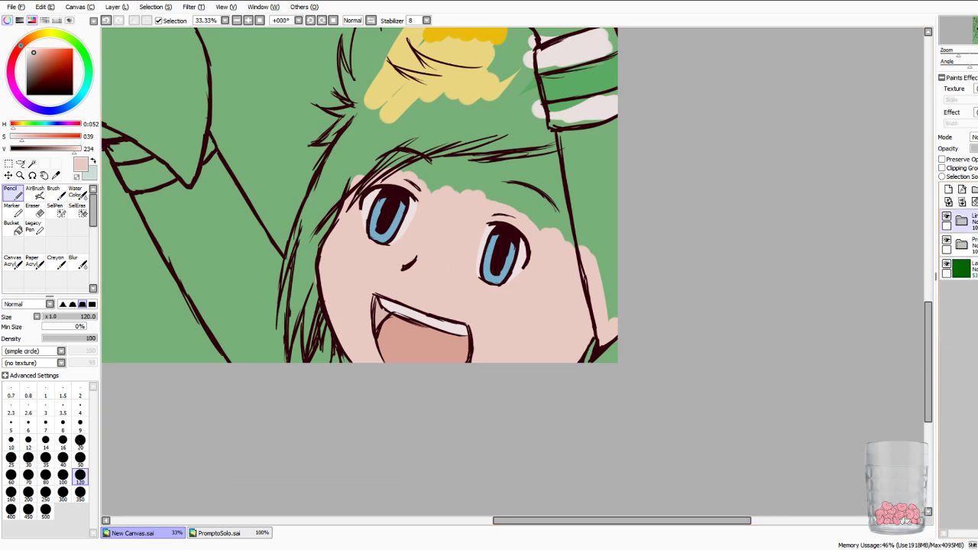
pyautogui.click(962, 219)
pyautogui.click(968, 269)
pyautogui.click(968, 269)
pyautogui.click(953, 264)
pyautogui.click(953, 263)
pyautogui.click(968, 245)
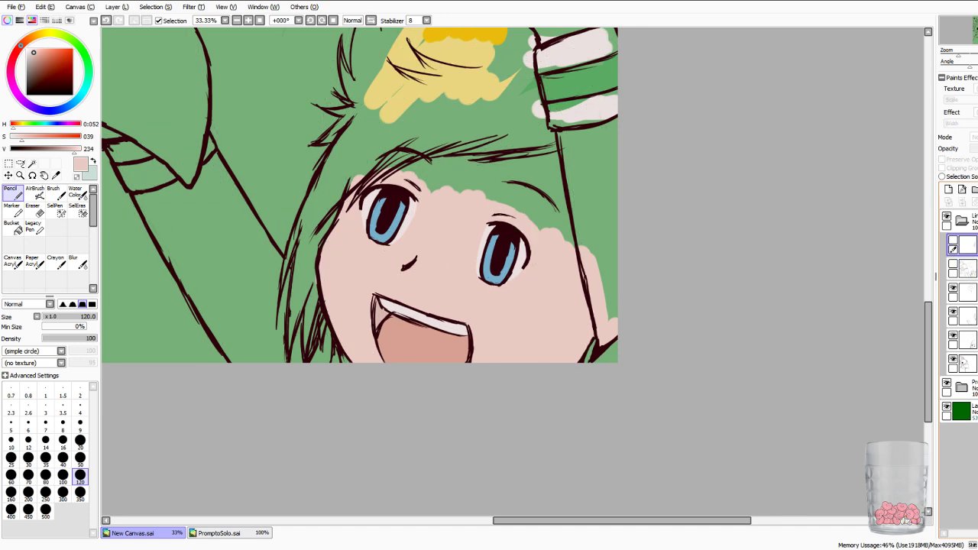
pyautogui.click(967, 340)
pyautogui.click(953, 335)
pyautogui.click(953, 335)
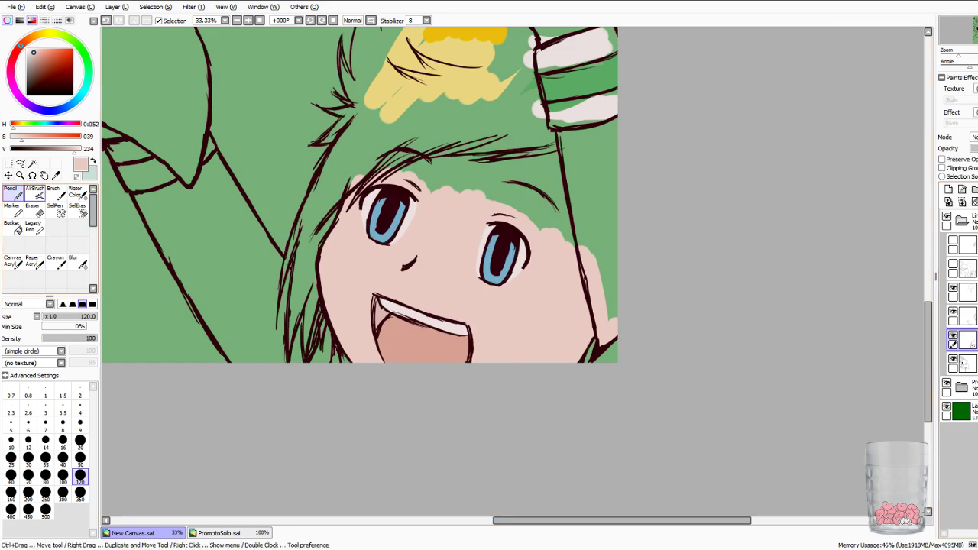
# Sample the dark line colour and draw strands of hair beside the right-hand cheek with a size 20 pencil.
pyautogui.click(55, 175)
pyautogui.click(392, 201)
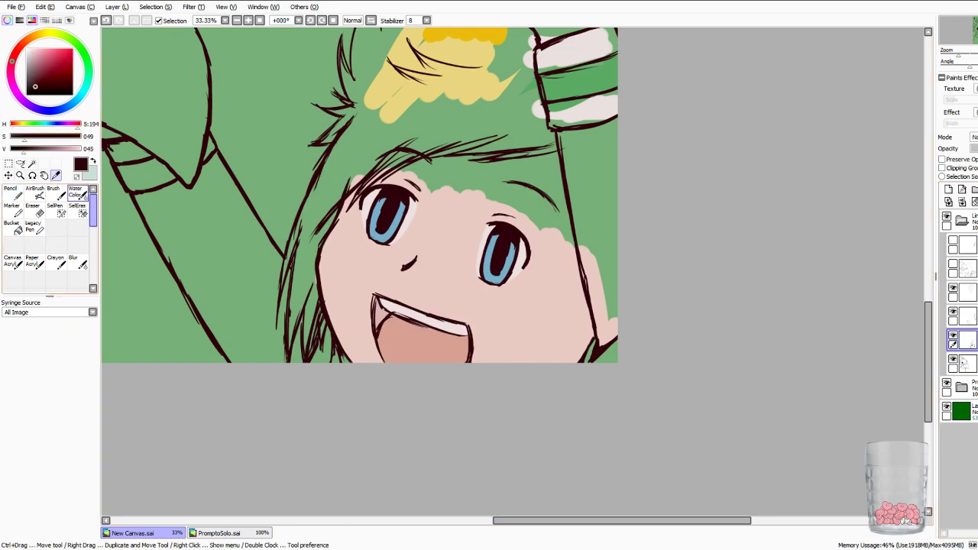
pyautogui.click(13, 192)
pyautogui.click(80, 442)
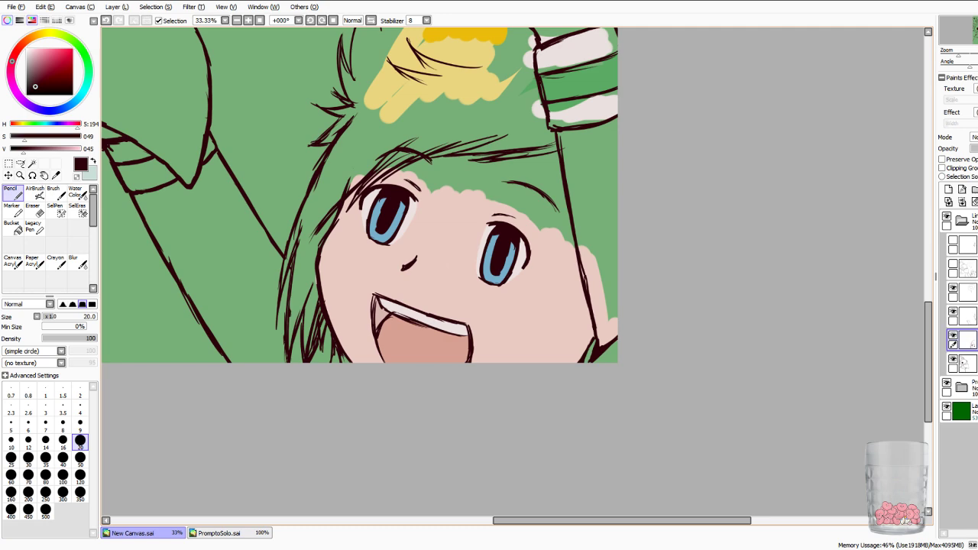
pyautogui.moveTo(571, 223); pyautogui.dragTo(539, 340)
pyautogui.moveTo(571, 277)
pyautogui.mouseDown()
pyautogui.moveTo(546, 336)
pyautogui.moveTo(550, 362)
pyautogui.mouseUp()
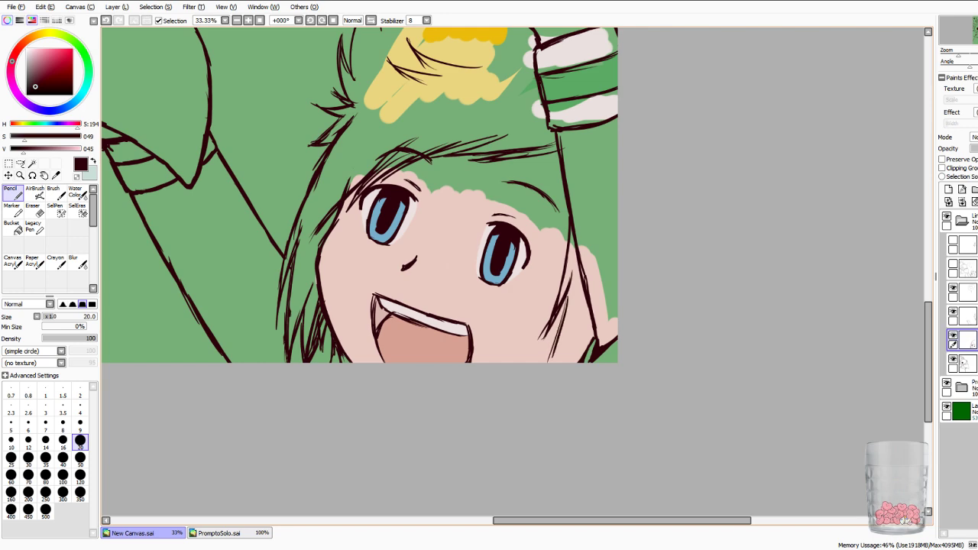
pyautogui.moveTo(567, 315); pyautogui.dragTo(552, 362)
pyautogui.moveTo(569, 289); pyautogui.dragTo(558, 347)
pyautogui.moveTo(587, 317); pyautogui.dragTo(554, 362)
pyautogui.moveTo(583, 304)
pyautogui.mouseDown()
pyautogui.moveTo(553, 363)
pyautogui.moveTo(574, 354)
pyautogui.moveTo(572, 364)
pyautogui.mouseUp()
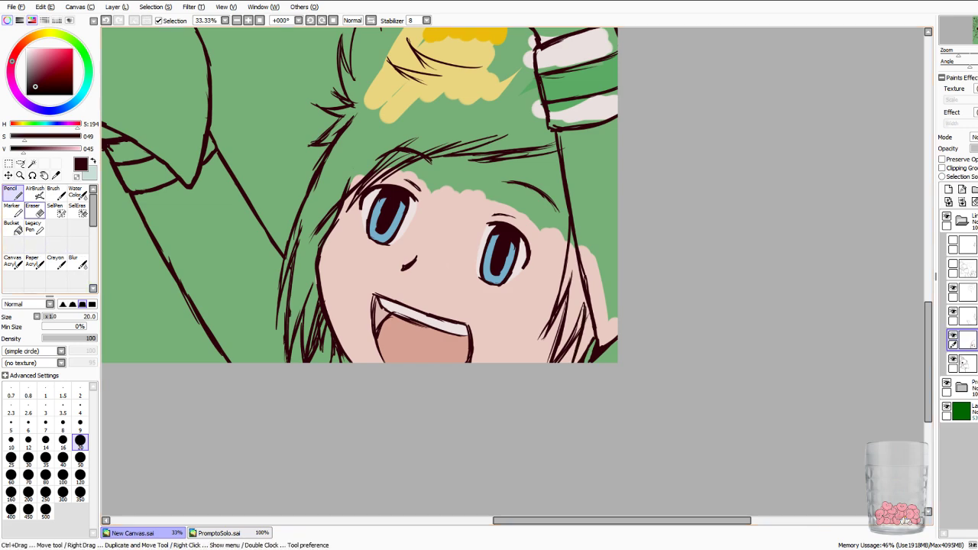
# Return to the skin colour layer and erase the skin paint outside the right-hand cheek, using a size 50 eraser.
pyautogui.press('e')
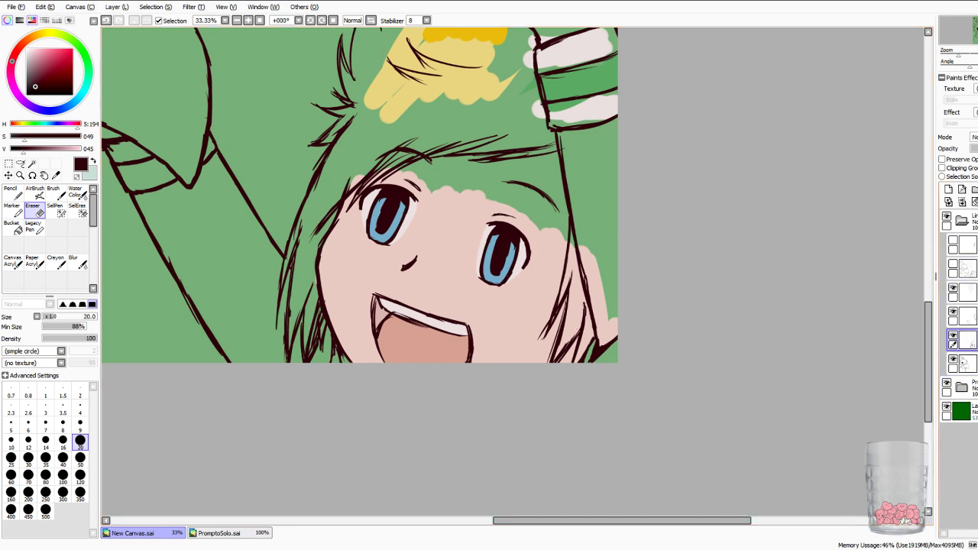
pyautogui.click(961, 221)
pyautogui.click(961, 244)
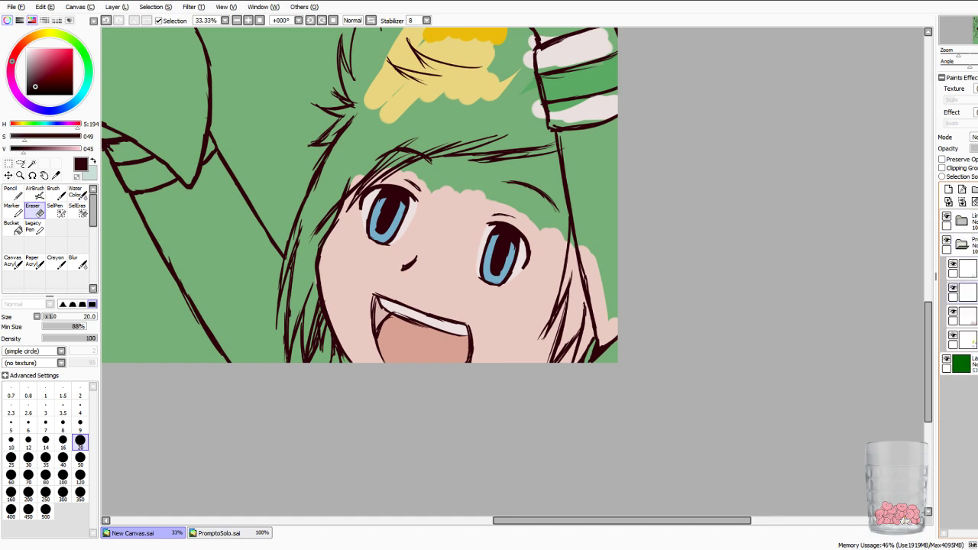
pyautogui.click(967, 315)
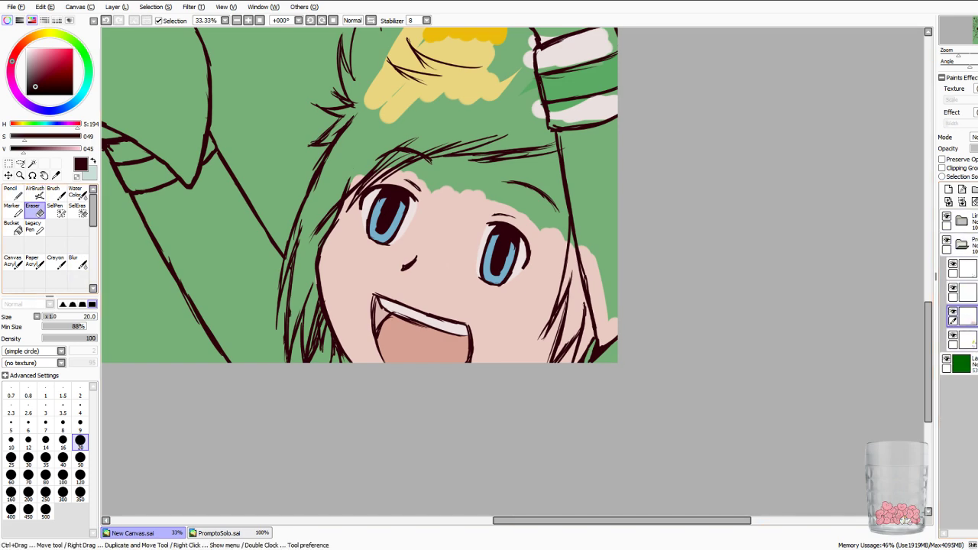
pyautogui.click(80, 458)
pyautogui.moveTo(583, 247)
pyautogui.mouseDown()
pyautogui.moveTo(572, 265)
pyautogui.moveTo(579, 307)
pyautogui.mouseUp()
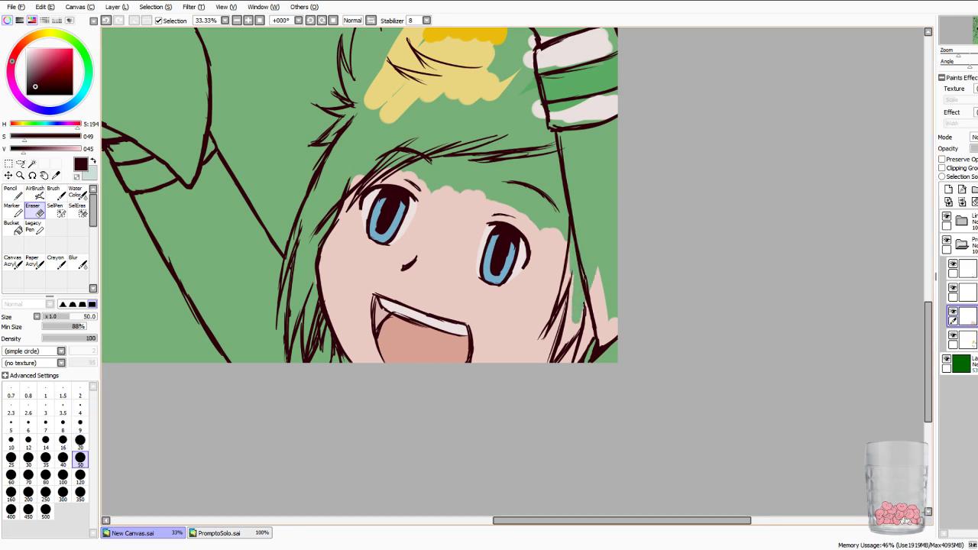
pyautogui.moveTo(595, 272)
pyautogui.mouseDown()
pyautogui.moveTo(599, 320)
pyautogui.moveTo(588, 330)
pyautogui.moveTo(605, 330)
pyautogui.mouseUp()
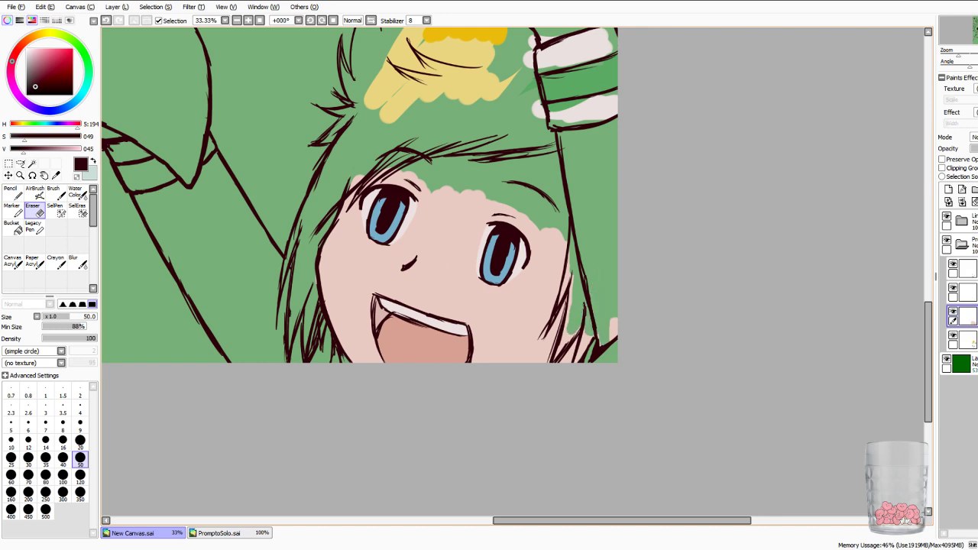
pyautogui.click(12, 191)
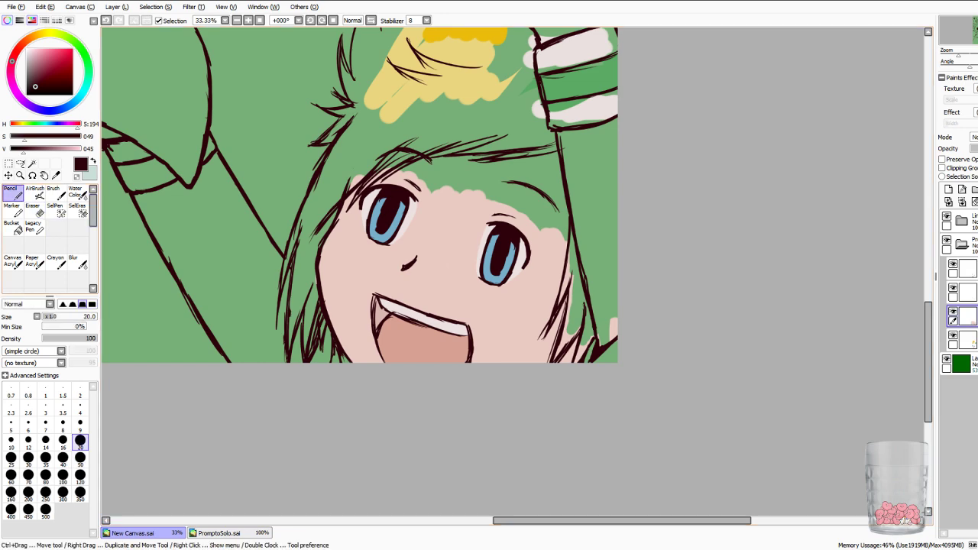
pyautogui.moveTo(601, 269); pyautogui.dragTo(611, 333)
pyautogui.hotkey('ctrl', 'z')
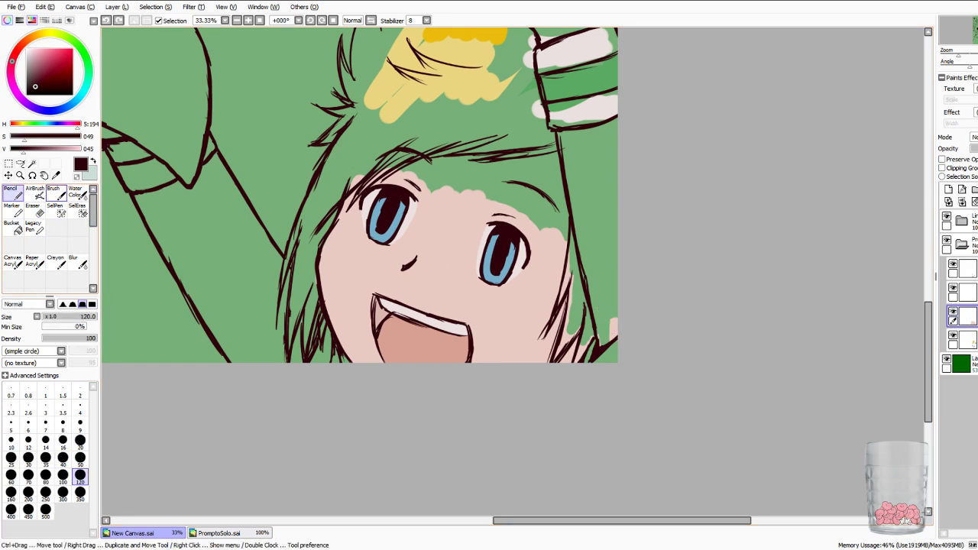
# Sample the face's skin colour and fill the arm below the striped wristband and the forehead with a size 120 pencil.
pyautogui.click(55, 175)
pyautogui.click(358, 275)
pyautogui.click(11, 191)
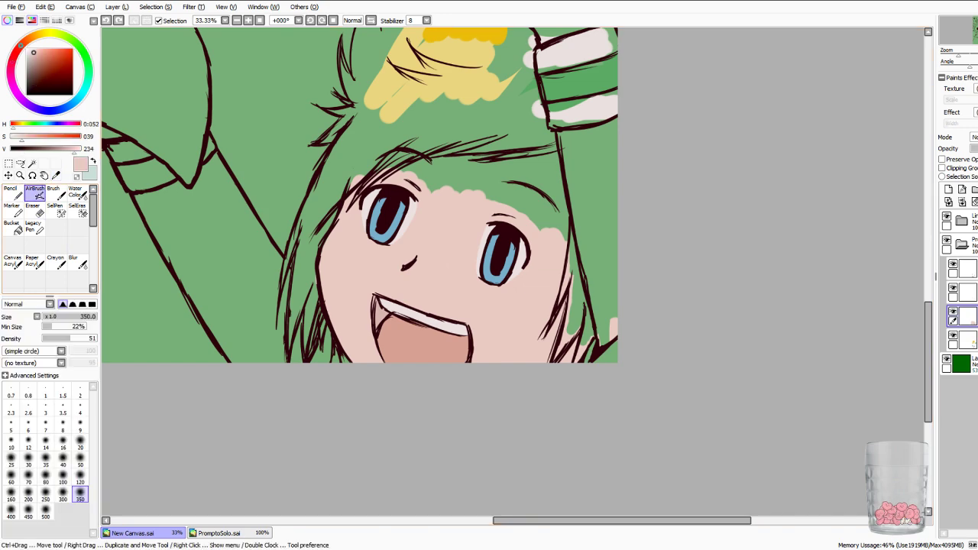
pyautogui.moveTo(594, 269)
pyautogui.mouseDown()
pyautogui.moveTo(603, 318)
pyautogui.moveTo(615, 196)
pyautogui.mouseUp()
pyautogui.moveTo(558, 139); pyautogui.dragTo(615, 124)
pyautogui.moveTo(562, 147)
pyautogui.mouseDown()
pyautogui.moveTo(587, 245)
pyautogui.moveTo(595, 191)
pyautogui.moveTo(611, 168)
pyautogui.moveTo(606, 146)
pyautogui.moveTo(583, 153)
pyautogui.mouseUp()
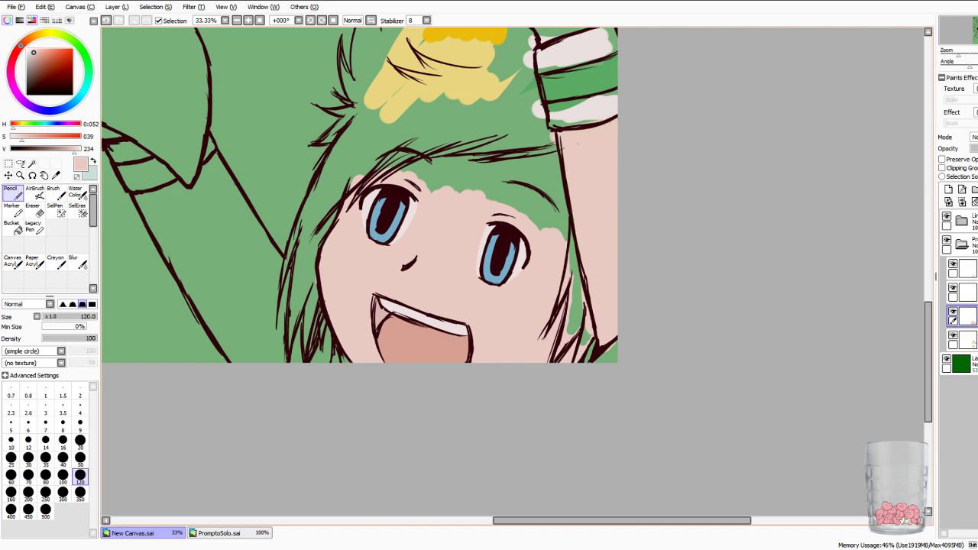
pyautogui.moveTo(405, 170); pyautogui.dragTo(525, 151)
pyautogui.moveTo(425, 173)
pyautogui.mouseDown()
pyautogui.moveTo(492, 163)
pyautogui.moveTo(535, 191)
pyautogui.moveTo(551, 161)
pyautogui.moveTo(531, 151)
pyautogui.moveTo(558, 185)
pyautogui.moveTo(527, 208)
pyautogui.moveTo(559, 226)
pyautogui.moveTo(566, 218)
pyautogui.moveTo(566, 240)
pyautogui.moveTo(705, 293)
pyautogui.mouseUp()
# Fill the other arm below its cuff with the skin colour, working down to the canvas edge.
pyautogui.moveTo(274, 251)
pyautogui.mouseDown()
pyautogui.moveTo(319, 239)
pyautogui.moveTo(348, 210)
pyautogui.moveTo(434, 338)
pyautogui.moveTo(398, 298)
pyautogui.moveTo(434, 385)
pyautogui.moveTo(433, 412)
pyautogui.moveTo(443, 380)
pyautogui.mouseUp()
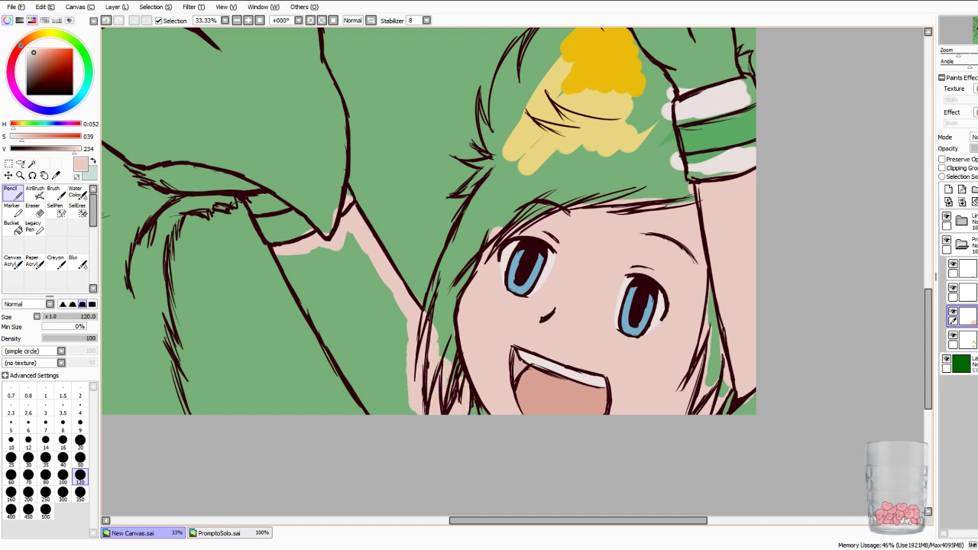
pyautogui.moveTo(287, 260)
pyautogui.mouseDown()
pyautogui.moveTo(333, 337)
pyautogui.moveTo(315, 252)
pyautogui.moveTo(350, 322)
pyautogui.moveTo(357, 303)
pyautogui.moveTo(382, 283)
pyautogui.mouseUp()
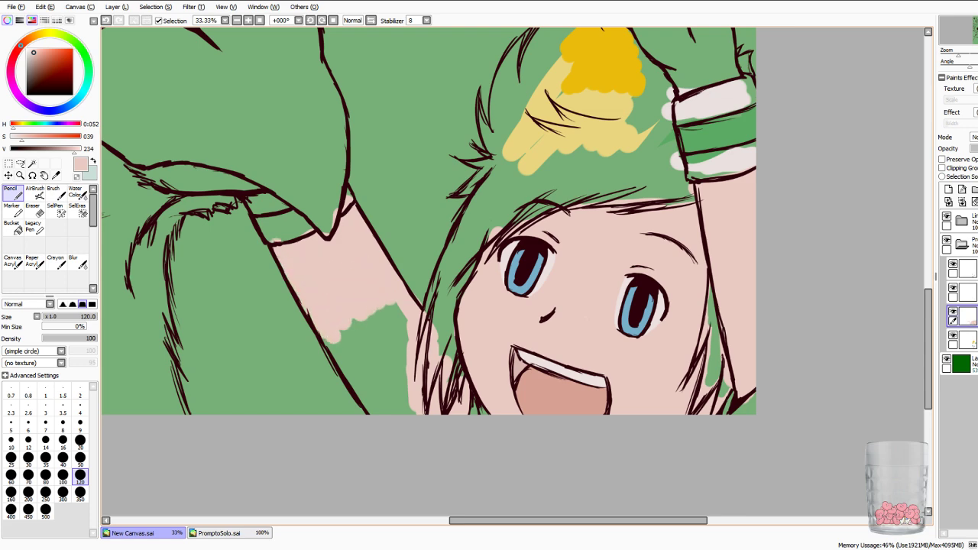
pyautogui.moveTo(356, 385); pyautogui.dragTo(401, 309)
pyautogui.moveTo(401, 382)
pyautogui.mouseDown()
pyautogui.moveTo(357, 335)
pyautogui.moveTo(376, 394)
pyautogui.moveTo(338, 350)
pyautogui.moveTo(378, 409)
pyautogui.moveTo(411, 408)
pyautogui.mouseUp()
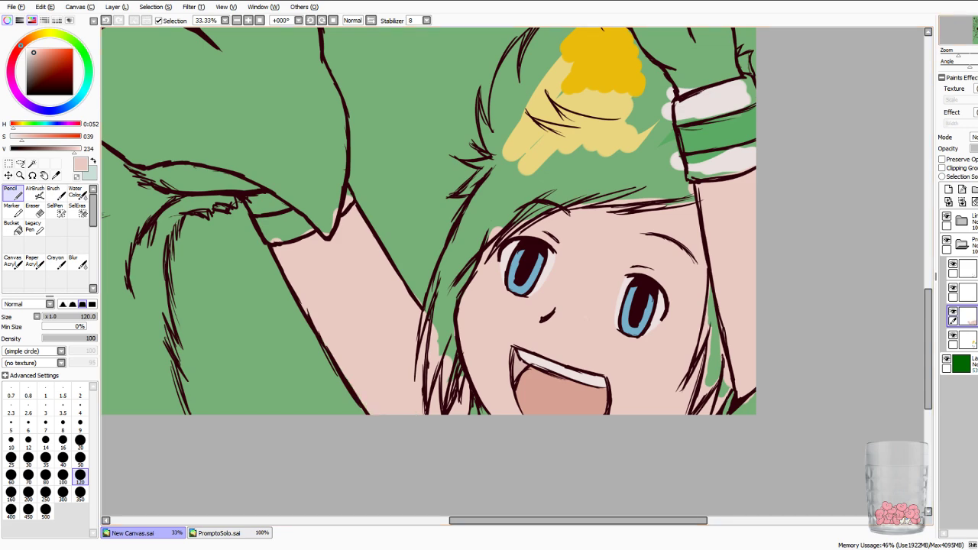
pyautogui.press('e')
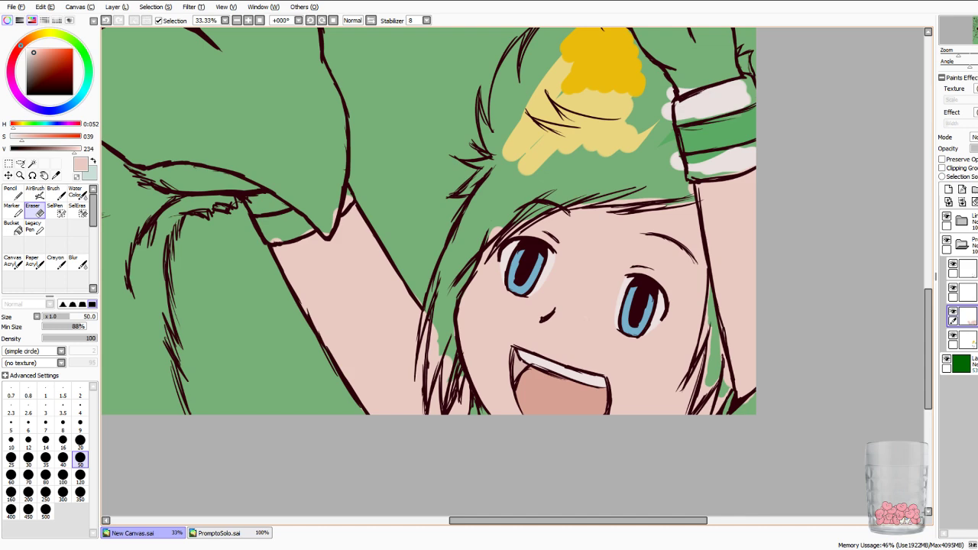
pyautogui.press('Right')
pyautogui.press('Right')
pyautogui.press('Right')
pyautogui.press('Right')
pyautogui.press('Right')
pyautogui.press('Right')
pyautogui.press('Right')
pyautogui.press('Right')
pyautogui.press('Right')
pyautogui.press('Up')
pyautogui.press('Up')
pyautogui.press('Up')
pyautogui.press('Up')
pyautogui.press('Up')
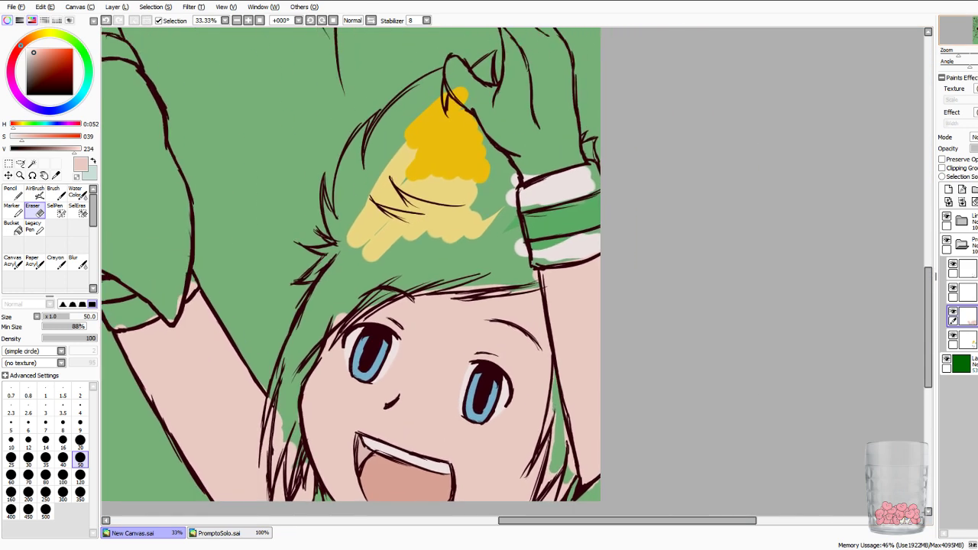
pyautogui.press('Down')
pyautogui.press('Down')
pyautogui.press('Down')
pyautogui.press('Down')
pyautogui.press('Right')
pyautogui.press('Right')
pyautogui.press('Up')
pyautogui.press('Up')
pyautogui.press('Up')
pyautogui.press('Up')
pyautogui.press('Up')
pyautogui.press('Up')
pyautogui.press('Down')
pyautogui.press('Down')
pyautogui.press('Down')
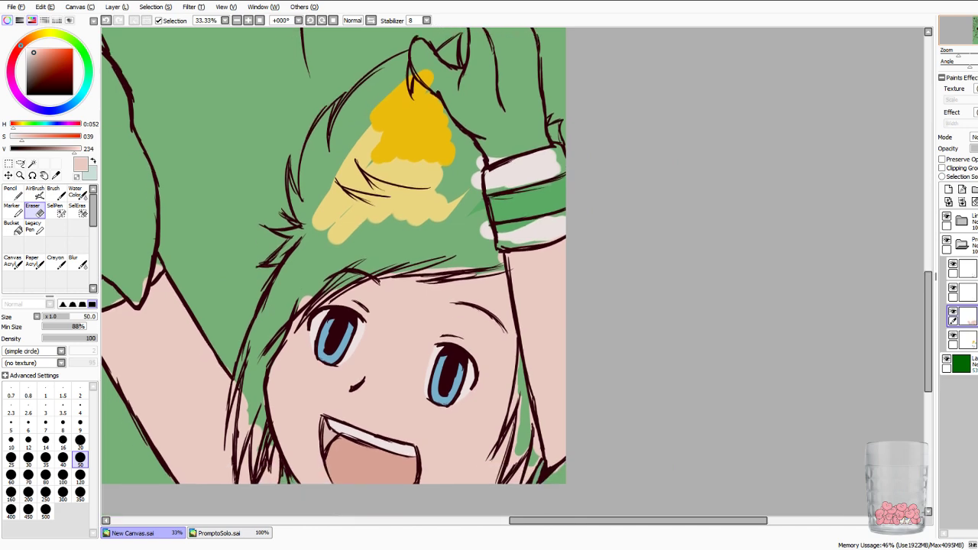
pyautogui.press('Right')
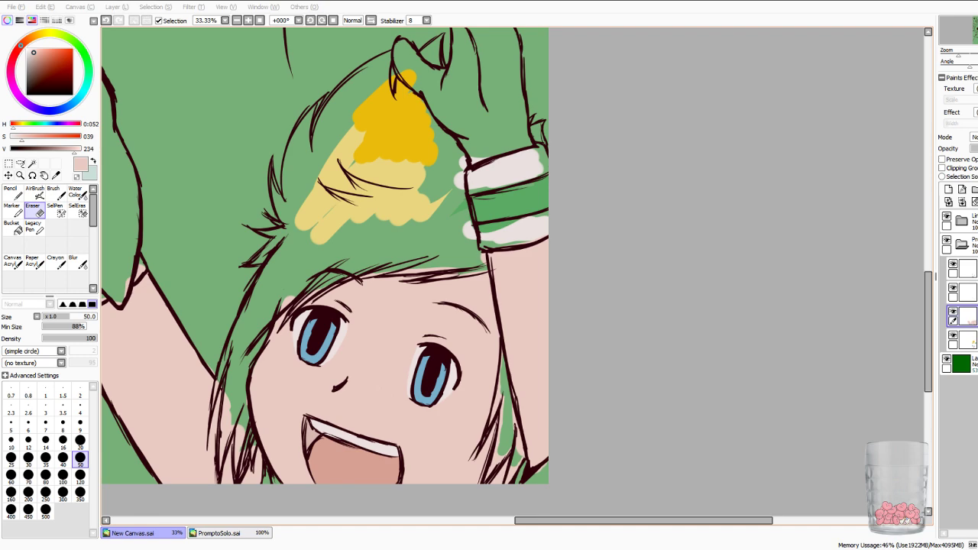
# Sample the wristband's green, darken it to value 126 and repaint the wristband's middle stripe with a size 50 pencil.
pyautogui.click(55, 176)
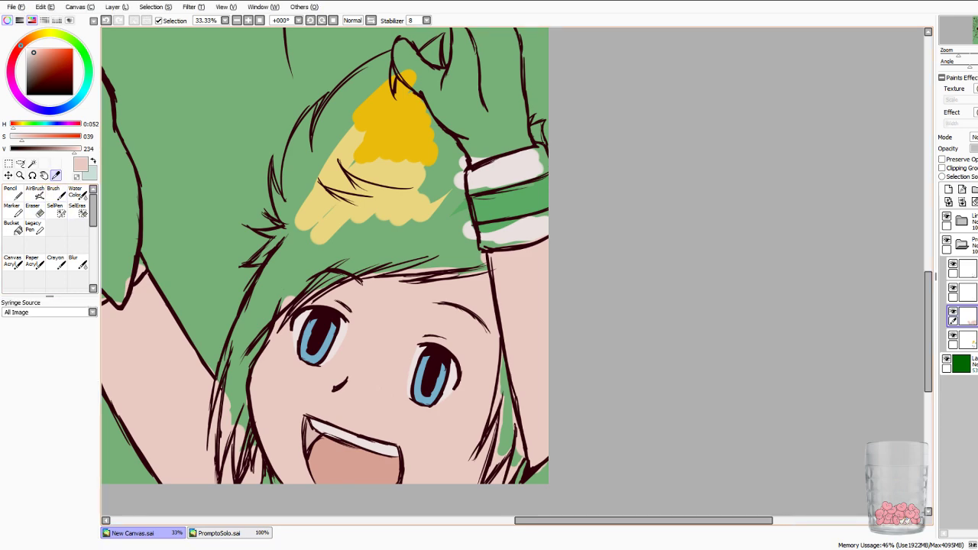
pyautogui.click(508, 200)
pyautogui.scroll(1, 514, 272)
pyautogui.moveTo(459, 191); pyautogui.dragTo(406, 325)
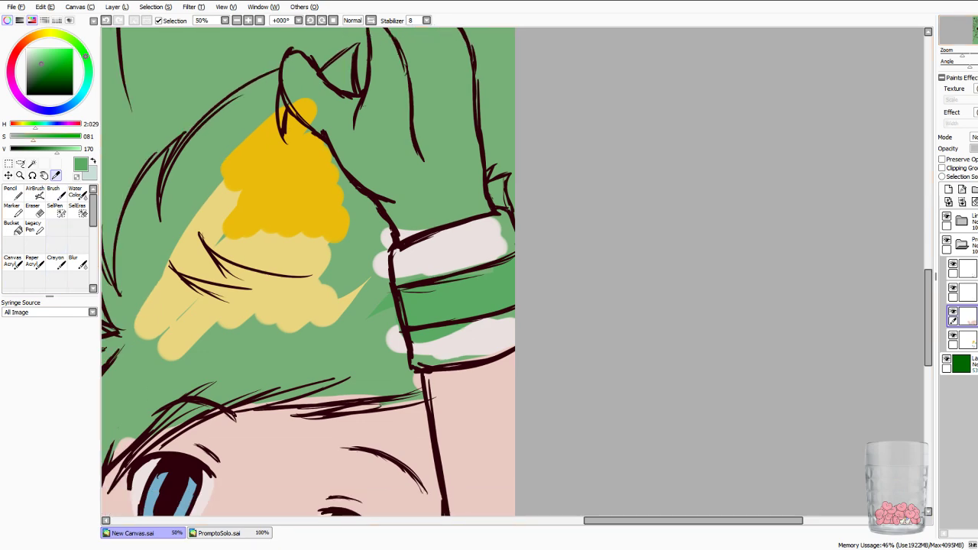
pyautogui.click(13, 193)
pyautogui.click(47, 149)
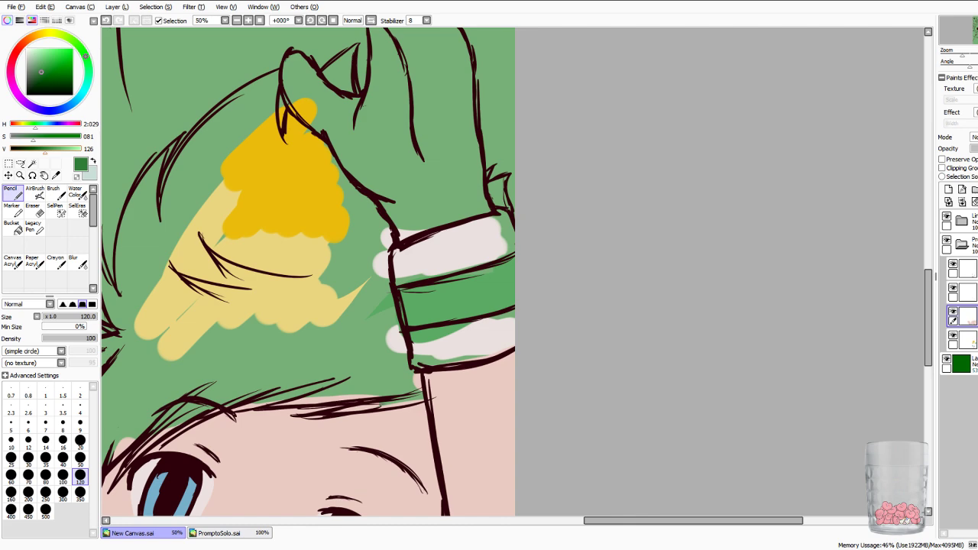
pyautogui.click(80, 457)
pyautogui.moveTo(405, 294)
pyautogui.mouseDown()
pyautogui.moveTo(405, 324)
pyautogui.moveTo(514, 300)
pyautogui.mouseUp()
pyautogui.moveTo(411, 295)
pyautogui.mouseDown()
pyautogui.moveTo(466, 304)
pyautogui.moveTo(484, 278)
pyautogui.moveTo(509, 270)
pyautogui.moveTo(511, 292)
pyautogui.moveTo(509, 269)
pyautogui.mouseUp()
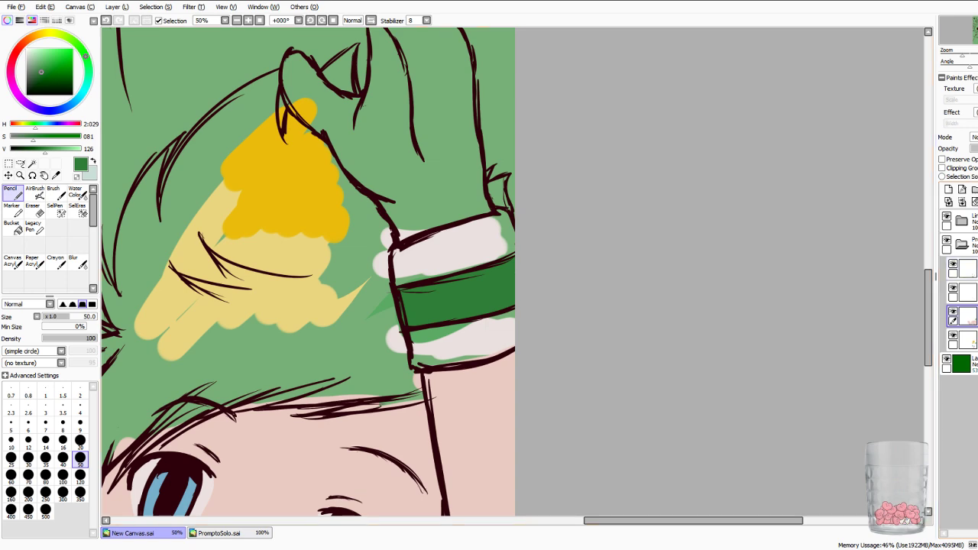
# Add a new layer, sample the rough hair patch's pale yellow, and lower its saturation to 74 for the pencil.
pyautogui.click(949, 190)
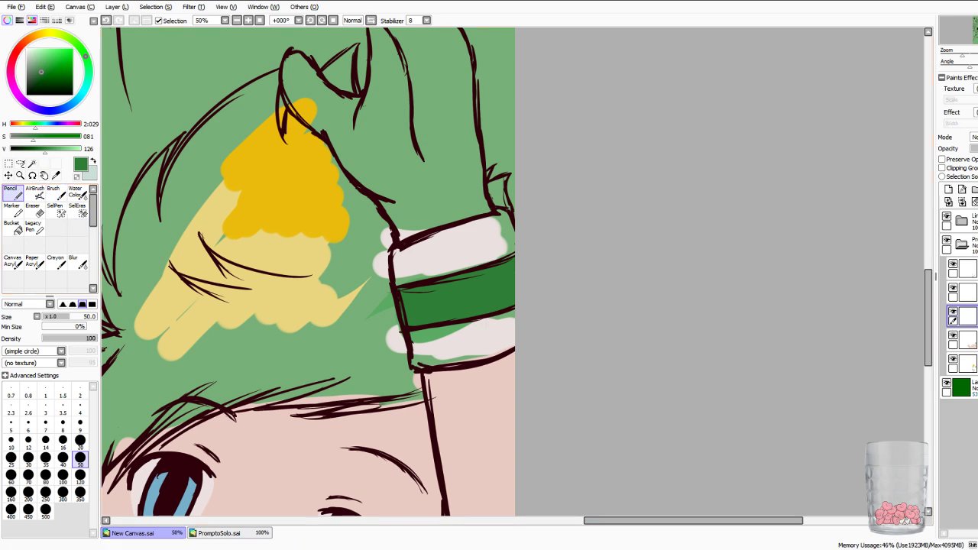
pyautogui.click(56, 175)
pyautogui.click(245, 298)
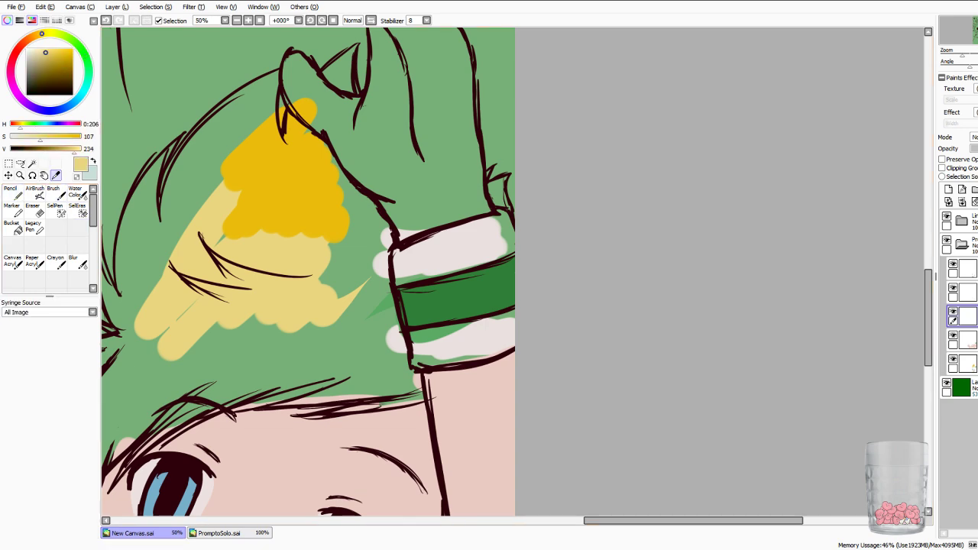
pyautogui.moveTo(39, 137); pyautogui.dragTo(30, 137)
pyautogui.click(13, 193)
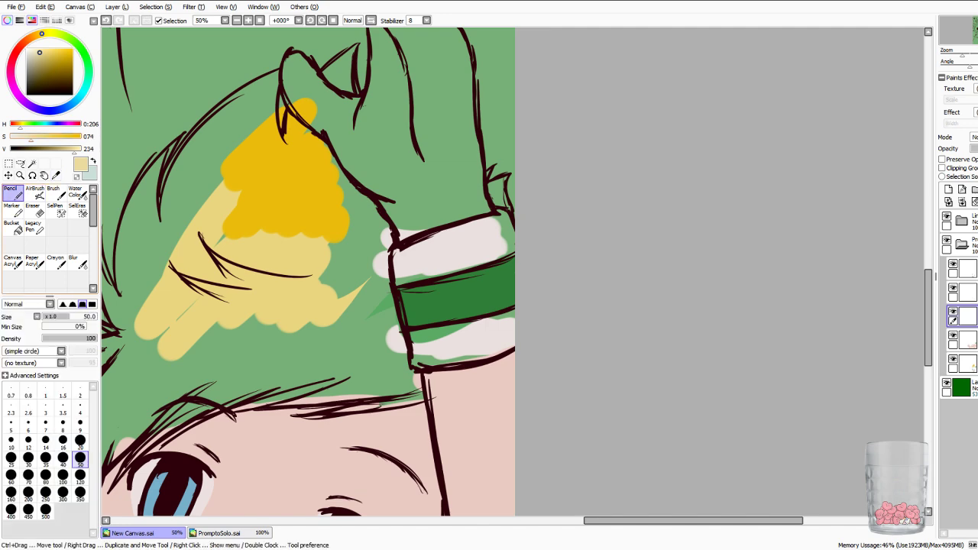
# Fill the wristband's two outer stripes with the pale yellow, using the size 50 pencil up to the line art.
pyautogui.moveTo(398, 260); pyautogui.dragTo(399, 278)
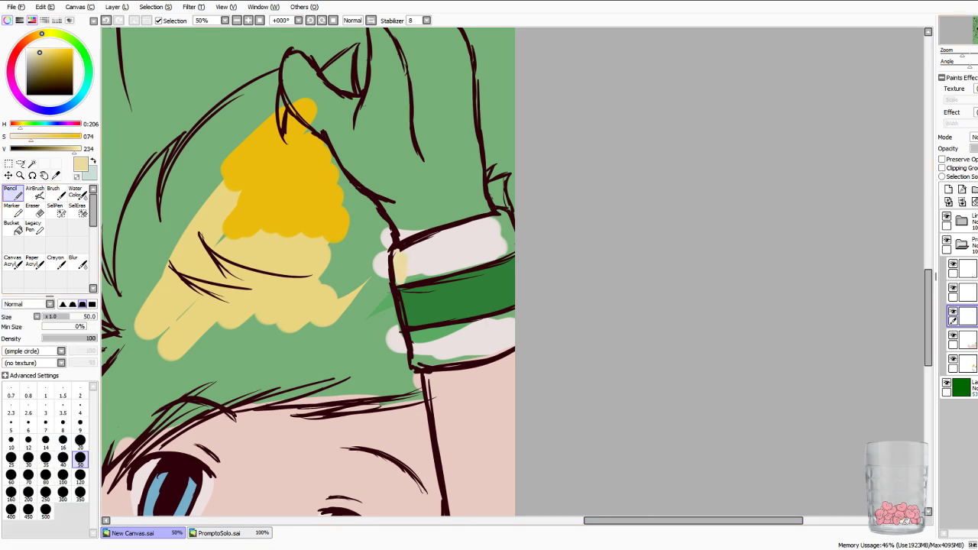
pyautogui.hotkey('ctrl', '+')
pyautogui.moveTo(348, 238)
pyautogui.mouseDown()
pyautogui.moveTo(485, 193)
pyautogui.moveTo(502, 182)
pyautogui.moveTo(496, 179)
pyautogui.moveTo(511, 229)
pyautogui.moveTo(516, 207)
pyautogui.moveTo(389, 235)
pyautogui.moveTo(353, 287)
pyautogui.moveTo(506, 240)
pyautogui.moveTo(489, 245)
pyautogui.mouseUp()
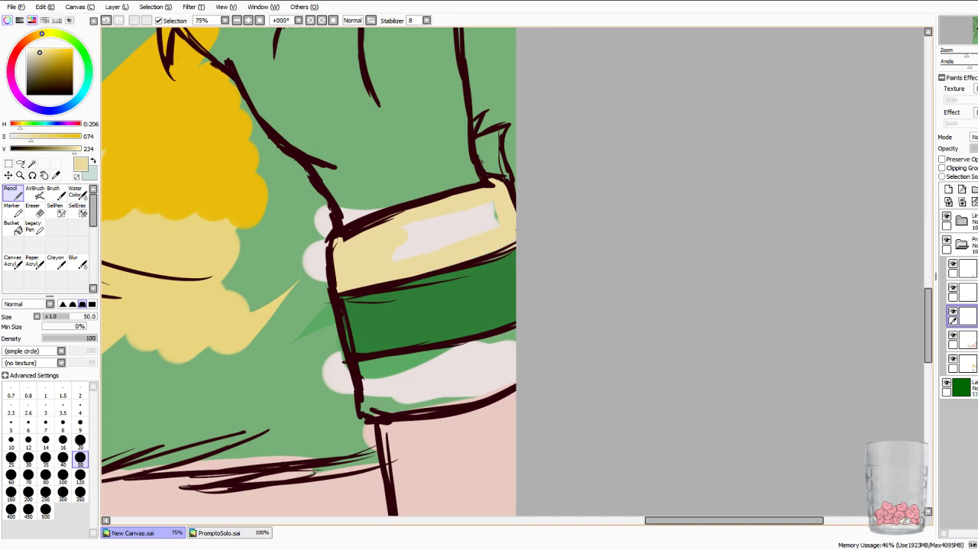
pyautogui.press('e')
pyautogui.moveTo(509, 264); pyautogui.dragTo(491, 270)
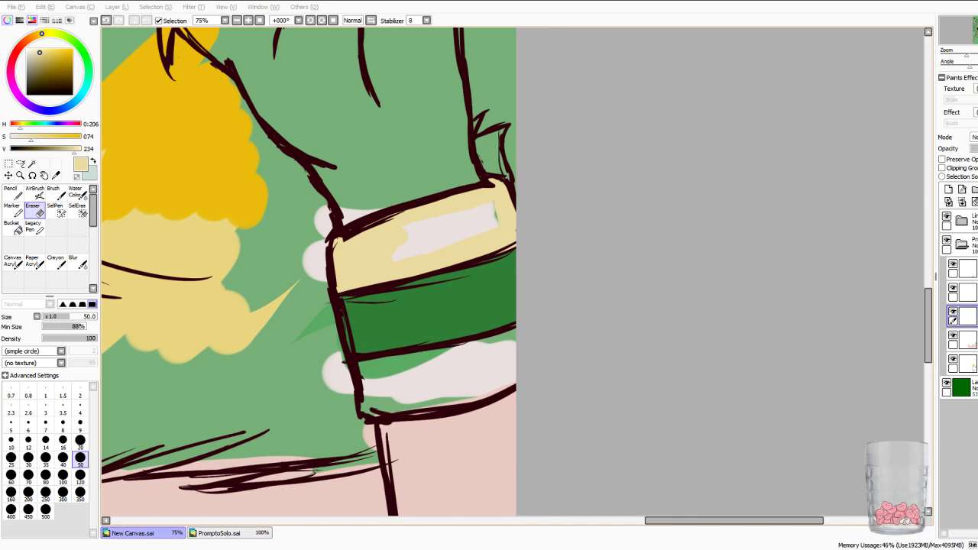
pyautogui.press('n')
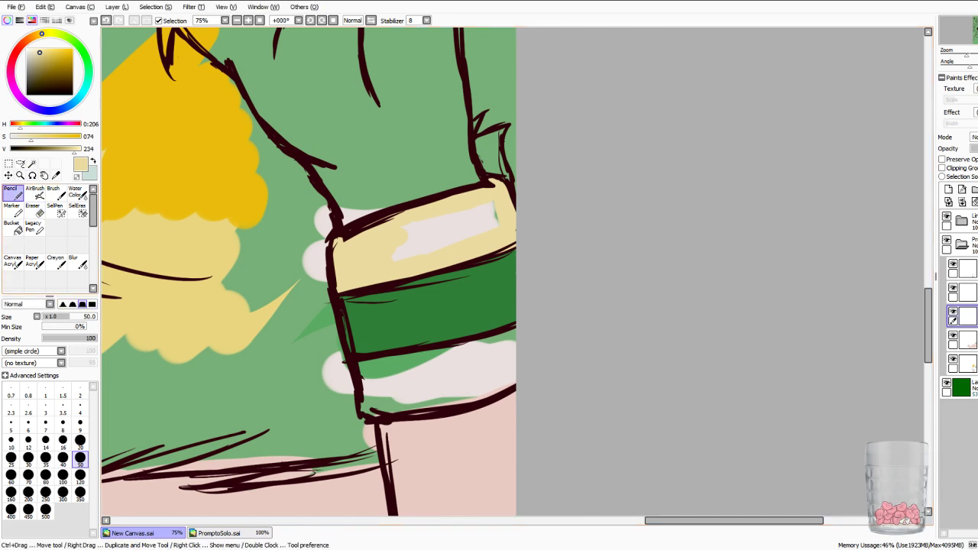
pyautogui.moveTo(445, 228)
pyautogui.mouseDown()
pyautogui.moveTo(483, 222)
pyautogui.moveTo(409, 247)
pyautogui.moveTo(483, 211)
pyautogui.mouseUp()
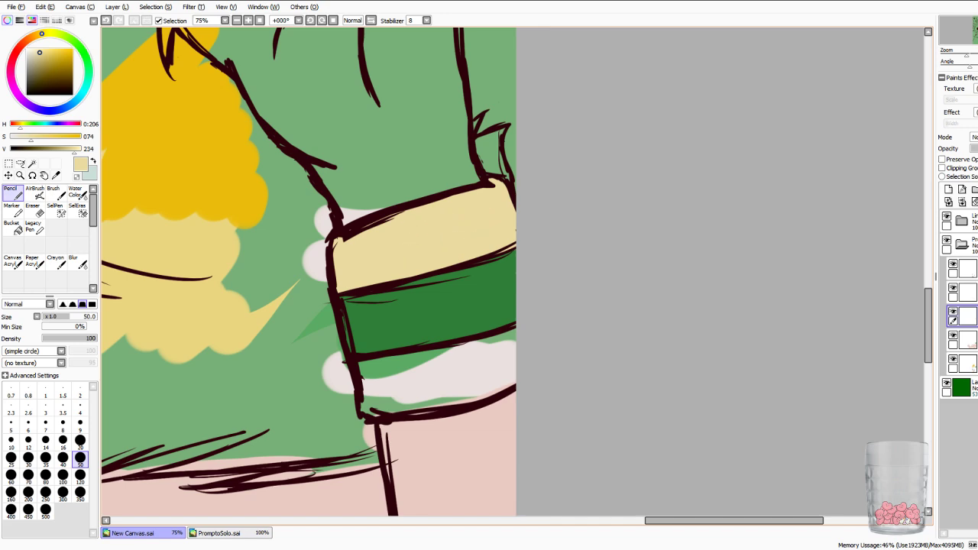
pyautogui.moveTo(362, 362)
pyautogui.mouseDown()
pyautogui.moveTo(371, 398)
pyautogui.moveTo(393, 406)
pyautogui.moveTo(495, 383)
pyautogui.moveTo(515, 369)
pyautogui.mouseUp()
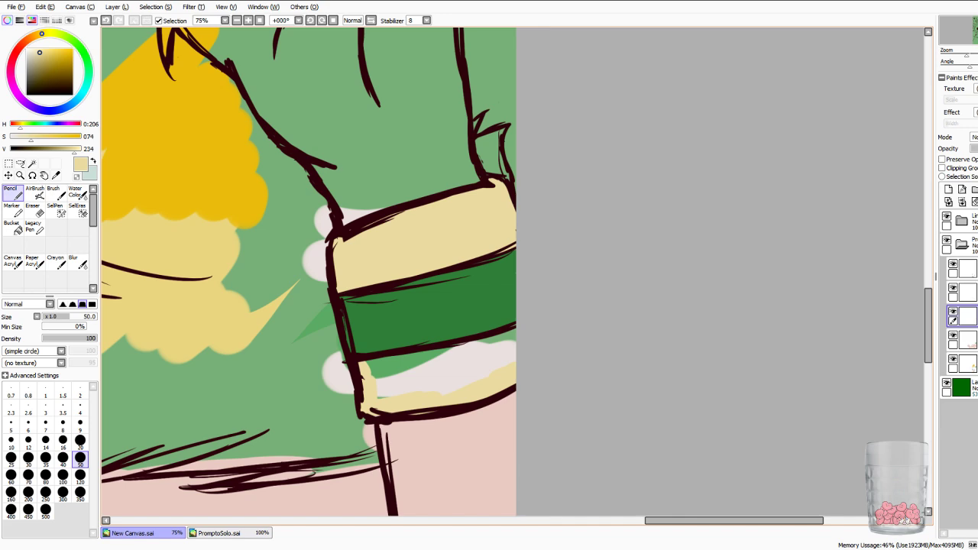
pyautogui.moveTo(400, 373)
pyautogui.mouseDown()
pyautogui.moveTo(376, 391)
pyautogui.moveTo(372, 368)
pyautogui.moveTo(390, 363)
pyautogui.moveTo(433, 360)
pyautogui.moveTo(477, 376)
pyautogui.moveTo(506, 364)
pyautogui.moveTo(478, 340)
pyautogui.moveTo(497, 330)
pyautogui.moveTo(413, 353)
pyautogui.mouseUp()
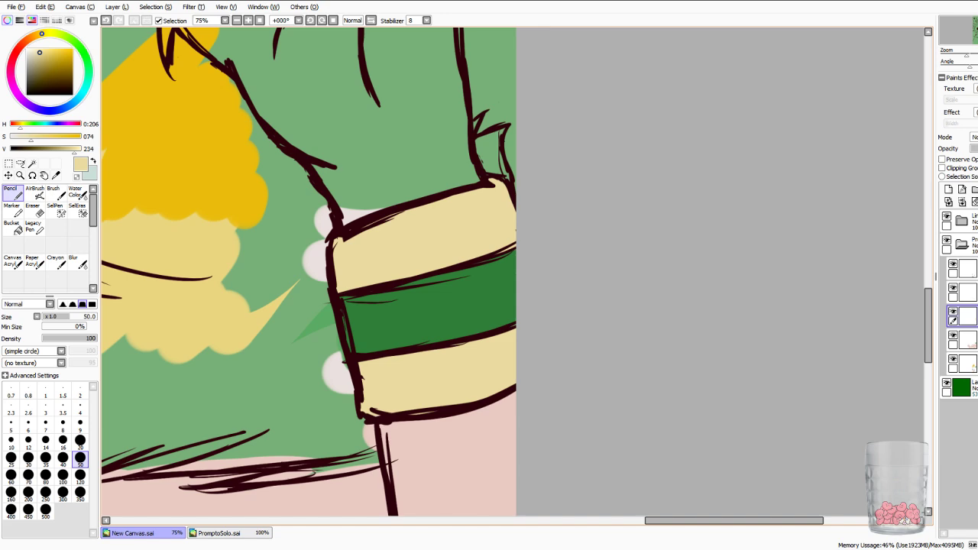
# Add a new layer at the top of the colour folder and sample the pale hair yellow, raising its saturation to 132.
pyautogui.moveTo(336, 275); pyautogui.dragTo(570, 197)
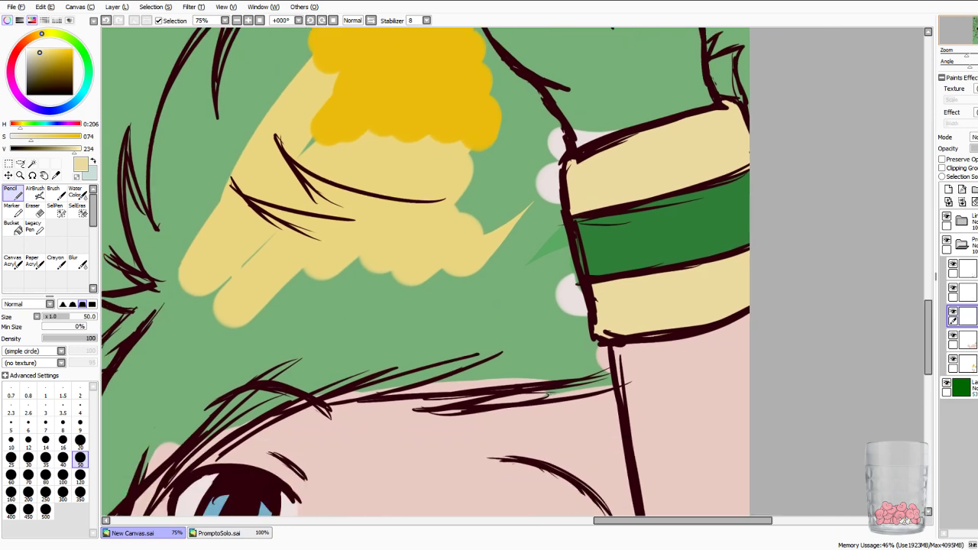
pyautogui.click(961, 188)
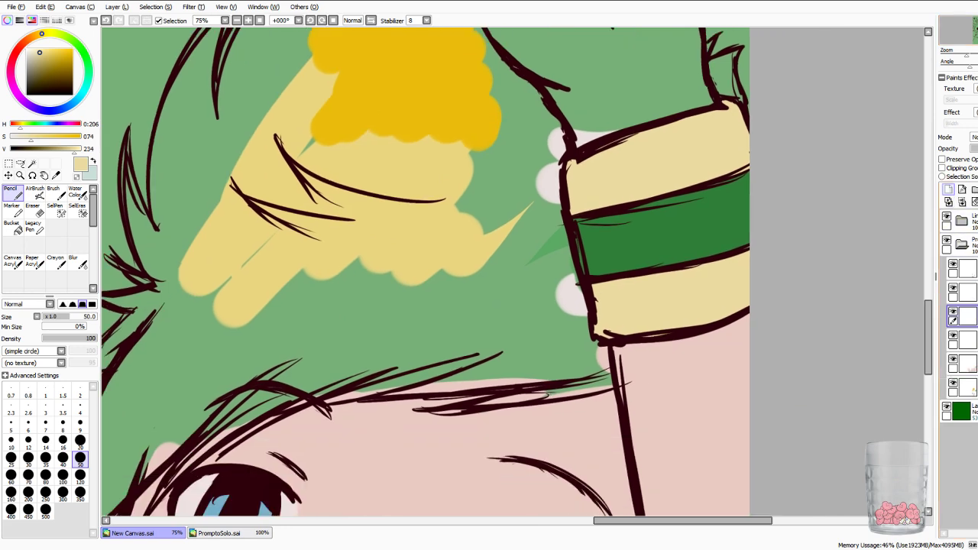
pyautogui.moveTo(968, 316); pyautogui.dragTo(967, 264)
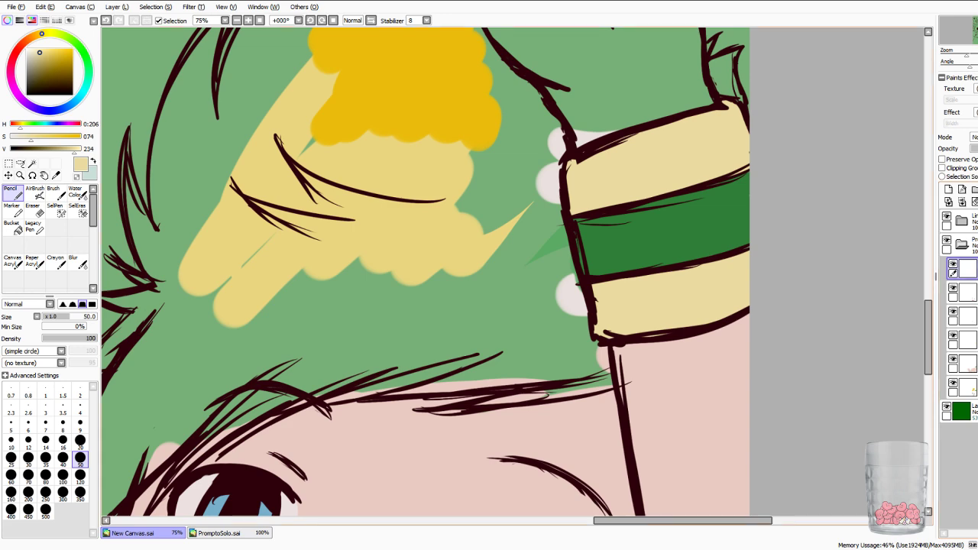
pyautogui.click(55, 175)
pyautogui.click(382, 237)
pyautogui.moveTo(41, 137); pyautogui.dragTo(47, 136)
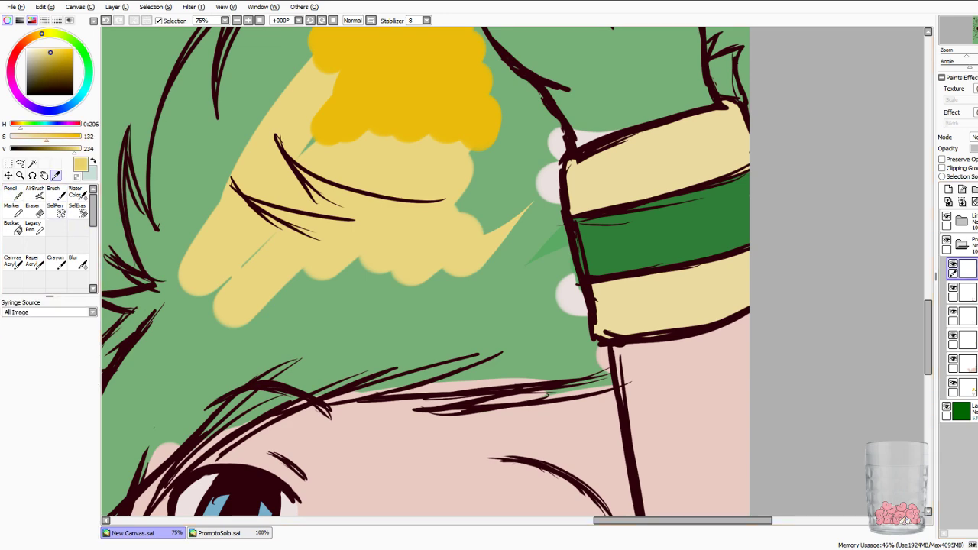
pyautogui.click(13, 192)
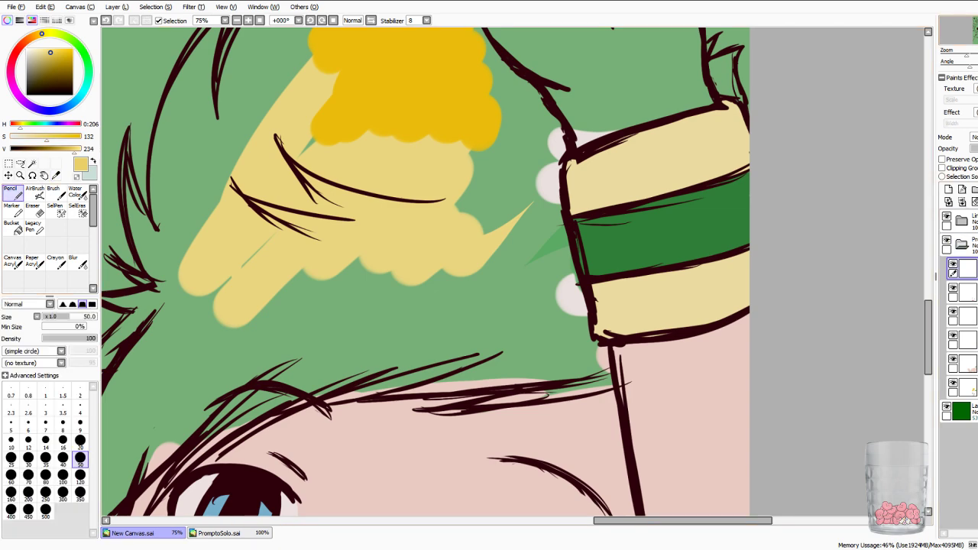
# Hide the rough yellow hair layer and outline the hair beside the wristband with the size 50 pencil.
pyautogui.press('Left')
pyautogui.press('Left')
pyautogui.press('Left')
pyautogui.press('Down')
pyautogui.press('Down')
pyautogui.press('Down')
pyautogui.press('Right')
pyautogui.press('Up')
pyautogui.press('Right')
pyautogui.press('Right')
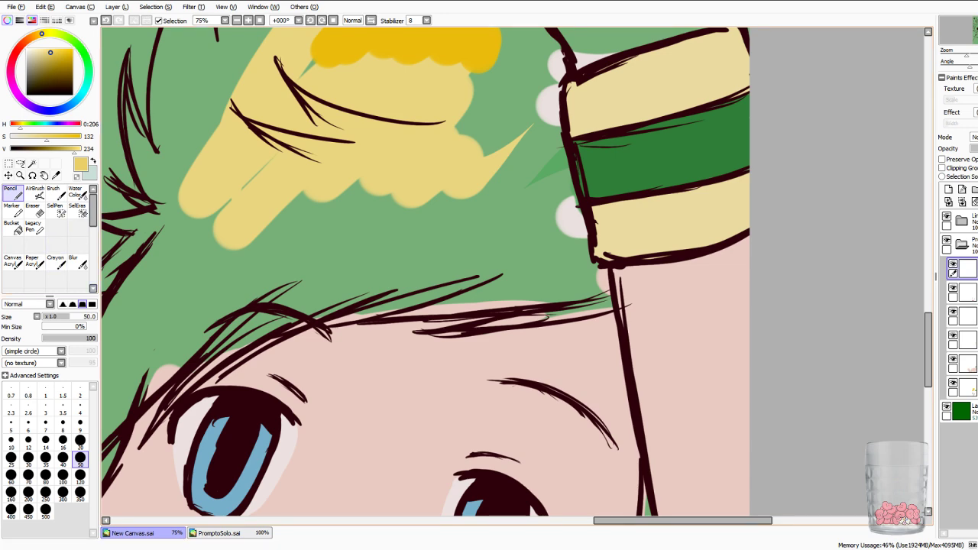
pyautogui.click(953, 383)
pyautogui.moveTo(433, 191)
pyautogui.mouseDown()
pyautogui.moveTo(587, 180)
pyautogui.moveTo(604, 162)
pyautogui.moveTo(398, 202)
pyautogui.mouseUp()
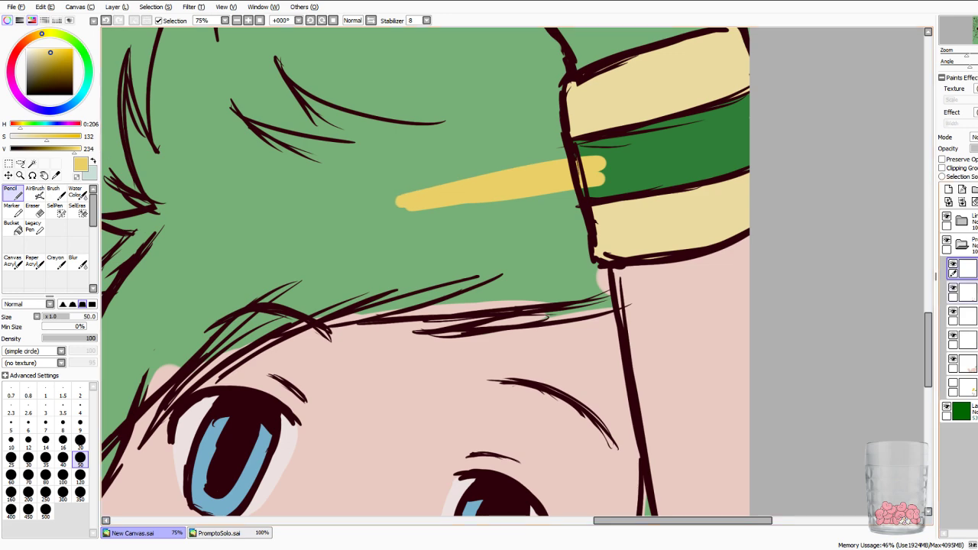
pyautogui.moveTo(570, 192); pyautogui.dragTo(572, 213)
pyautogui.moveTo(579, 243); pyautogui.dragTo(594, 277)
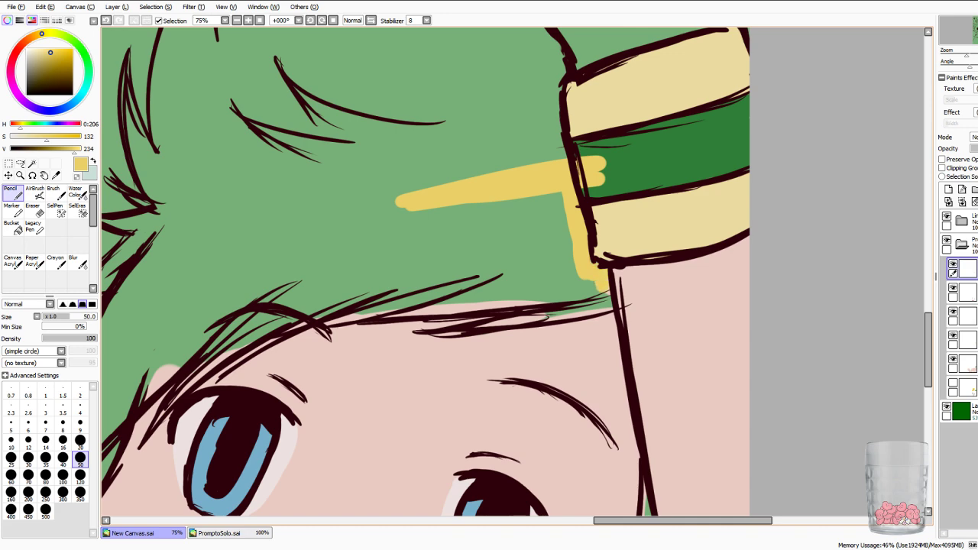
# Erase the yellow overlapping the wristband and fill the hair between the wristband and the forehead line.
pyautogui.click(34, 210)
pyautogui.moveTo(604, 155)
pyautogui.mouseDown()
pyautogui.moveTo(604, 187)
pyautogui.moveTo(578, 188)
pyautogui.mouseUp()
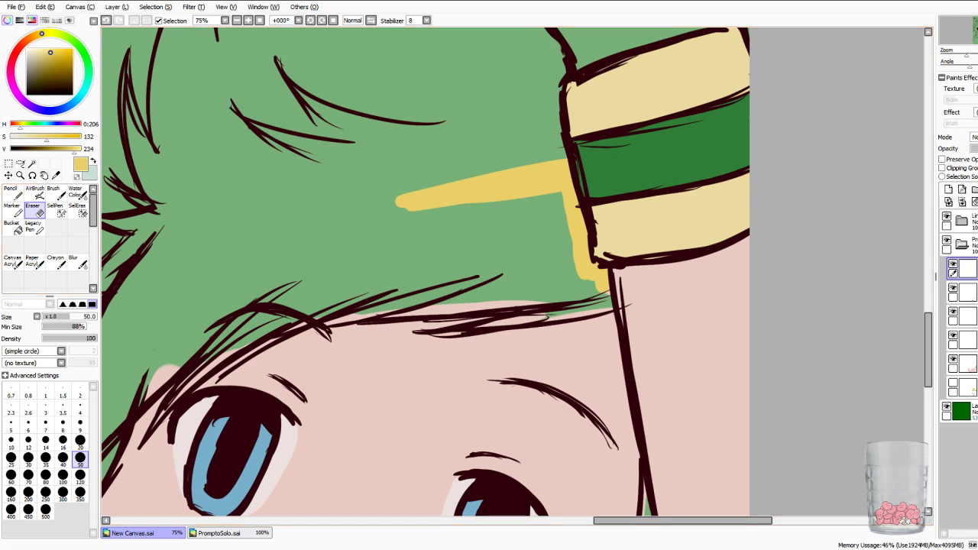
pyautogui.click(11, 192)
pyautogui.moveTo(476, 302)
pyautogui.mouseDown()
pyautogui.moveTo(526, 292)
pyautogui.moveTo(574, 265)
pyautogui.moveTo(565, 256)
pyautogui.moveTo(495, 286)
pyautogui.moveTo(580, 280)
pyautogui.mouseUp()
pyautogui.moveTo(527, 297); pyautogui.dragTo(608, 301)
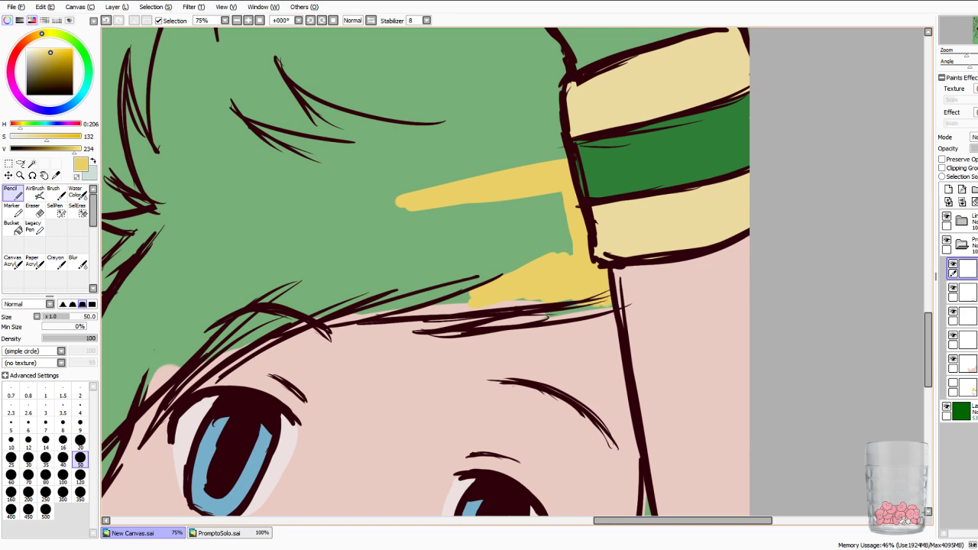
# Block in the crown, fringe and long side lock of the hair with yellow, using a size 120 pencil.
pyautogui.press('pagedown')
pyautogui.press('pagedown')
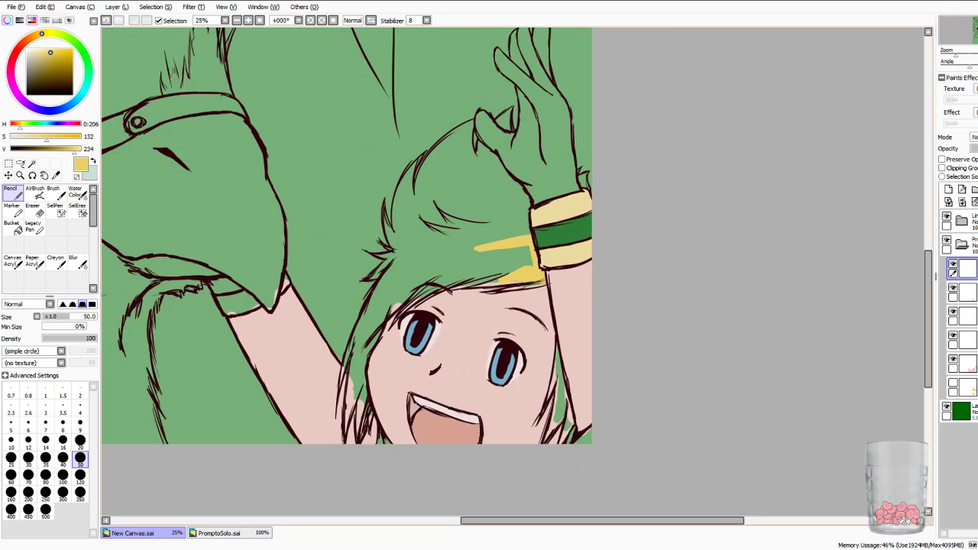
pyautogui.click(80, 476)
pyautogui.moveTo(460, 199)
pyautogui.mouseDown()
pyautogui.moveTo(436, 240)
pyautogui.moveTo(511, 256)
pyautogui.moveTo(528, 229)
pyautogui.moveTo(512, 188)
pyautogui.moveTo(477, 157)
pyautogui.moveTo(506, 180)
pyautogui.moveTo(451, 151)
pyautogui.moveTo(434, 199)
pyautogui.moveTo(463, 170)
pyautogui.moveTo(499, 202)
pyautogui.mouseUp()
pyautogui.moveTo(420, 222)
pyautogui.mouseDown()
pyautogui.moveTo(412, 198)
pyautogui.moveTo(401, 210)
pyautogui.moveTo(413, 268)
pyautogui.moveTo(381, 307)
pyautogui.moveTo(435, 268)
pyautogui.moveTo(399, 300)
pyautogui.moveTo(482, 268)
pyautogui.moveTo(506, 269)
pyautogui.mouseUp()
pyautogui.moveTo(386, 282)
pyautogui.mouseDown()
pyautogui.moveTo(358, 348)
pyautogui.moveTo(351, 396)
pyautogui.mouseUp()
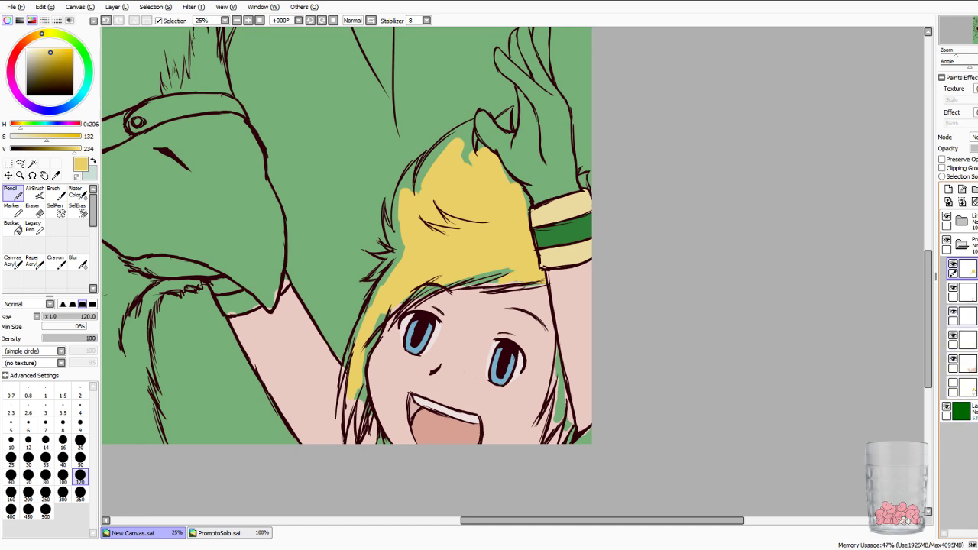
# Return to the skin layer, sample the arm's skin colour and block in the raised hand's thumb and palm at size 120.
pyautogui.click(969, 363)
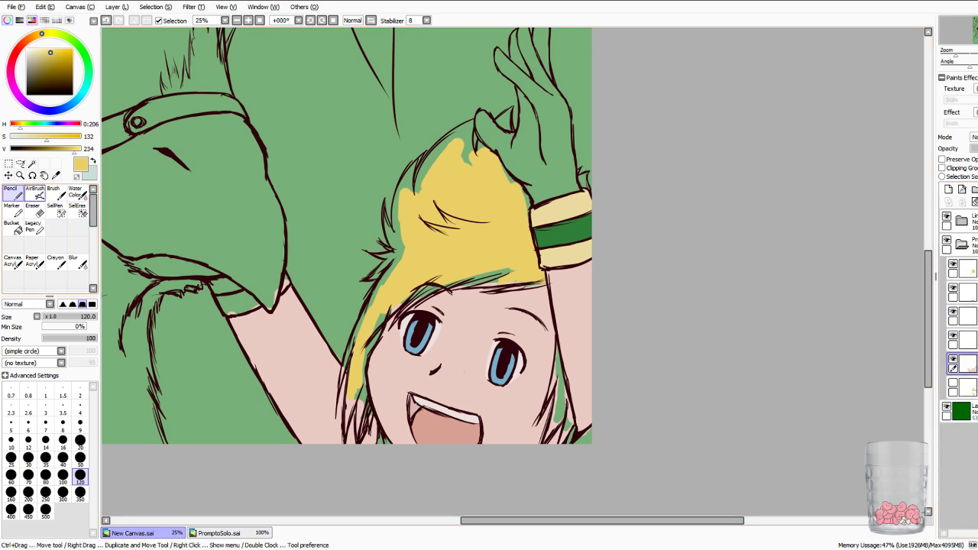
pyautogui.click(56, 175)
pyautogui.click(283, 344)
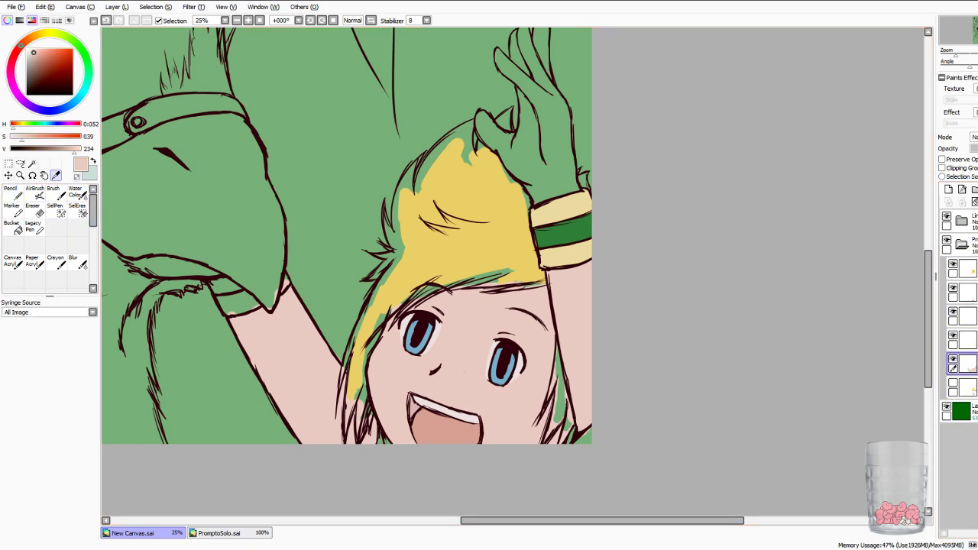
pyautogui.click(13, 193)
pyautogui.moveTo(418, 149); pyautogui.dragTo(368, 302)
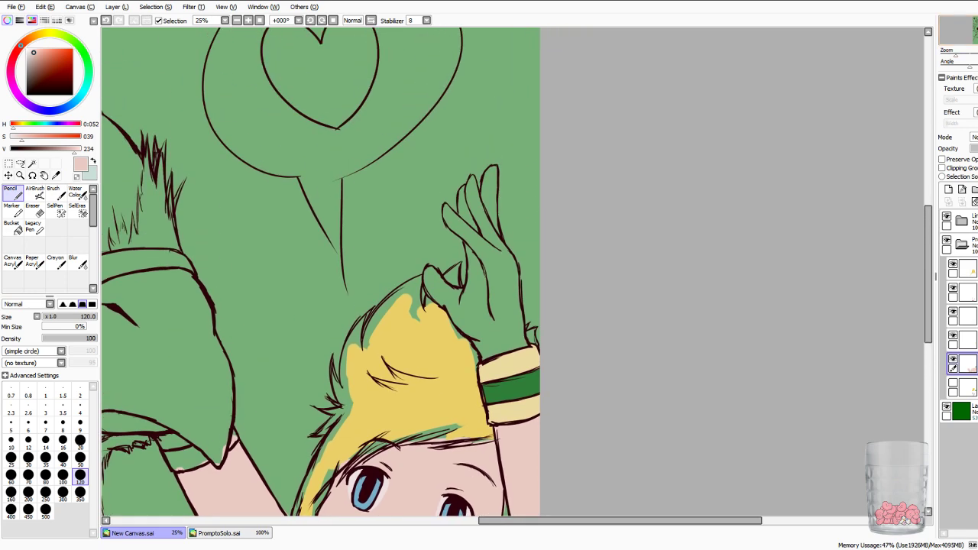
pyautogui.scroll(3, 368, 302)
pyautogui.scroll(-3, 348, 273)
pyautogui.moveTo(480, 183)
pyautogui.mouseDown()
pyautogui.moveTo(452, 174)
pyautogui.moveTo(440, 321)
pyautogui.moveTo(402, 328)
pyautogui.moveTo(376, 275)
pyautogui.moveTo(265, 176)
pyautogui.mouseUp()
pyautogui.moveTo(491, 214); pyautogui.dragTo(508, 351)
pyautogui.moveTo(528, 302)
pyautogui.mouseDown()
pyautogui.moveTo(413, 375)
pyautogui.moveTo(509, 383)
pyautogui.mouseUp()
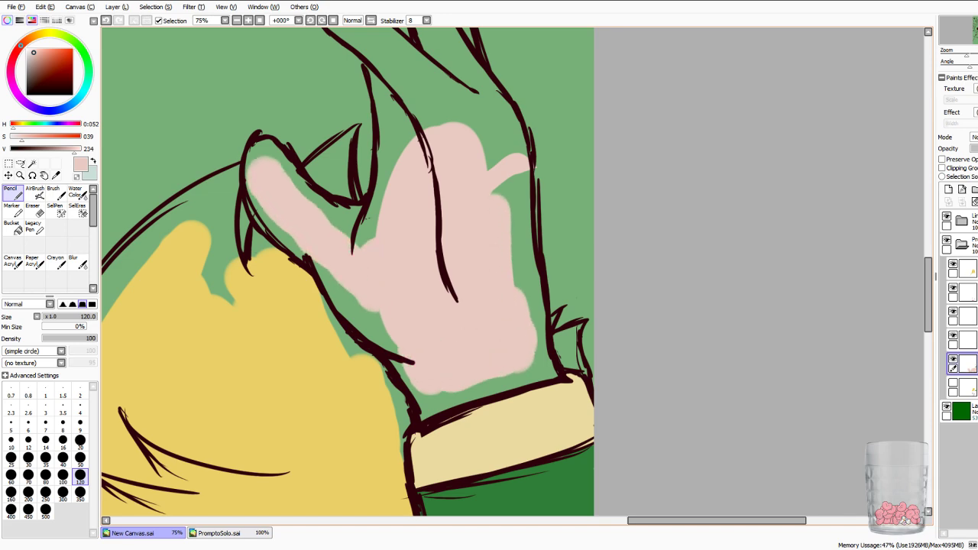
# Block in the raised hand's fingers and upper palm with the skin colour, using the size 120 pencil.
pyautogui.moveTo(355, 343); pyautogui.dragTo(316, 498)
pyautogui.moveTo(352, 136)
pyautogui.mouseDown()
pyautogui.moveTo(356, 170)
pyautogui.moveTo(348, 109)
pyautogui.moveTo(376, 182)
pyautogui.moveTo(449, 300)
pyautogui.mouseUp()
pyautogui.moveTo(389, 237); pyautogui.dragTo(367, 328)
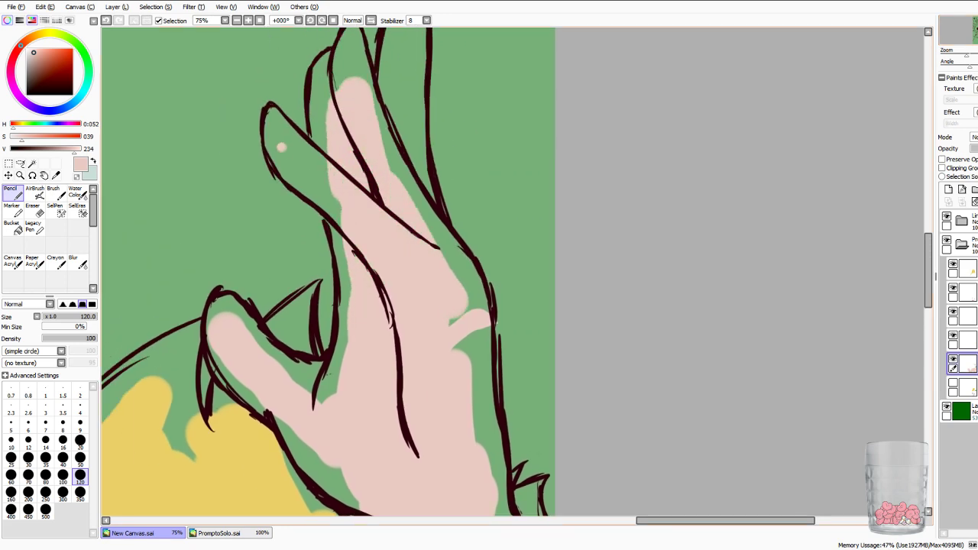
pyautogui.moveTo(280, 145); pyautogui.dragTo(336, 200)
pyautogui.moveTo(404, 44)
pyautogui.mouseDown()
pyautogui.moveTo(399, 189)
pyautogui.moveTo(457, 287)
pyautogui.moveTo(475, 393)
pyautogui.mouseUp()
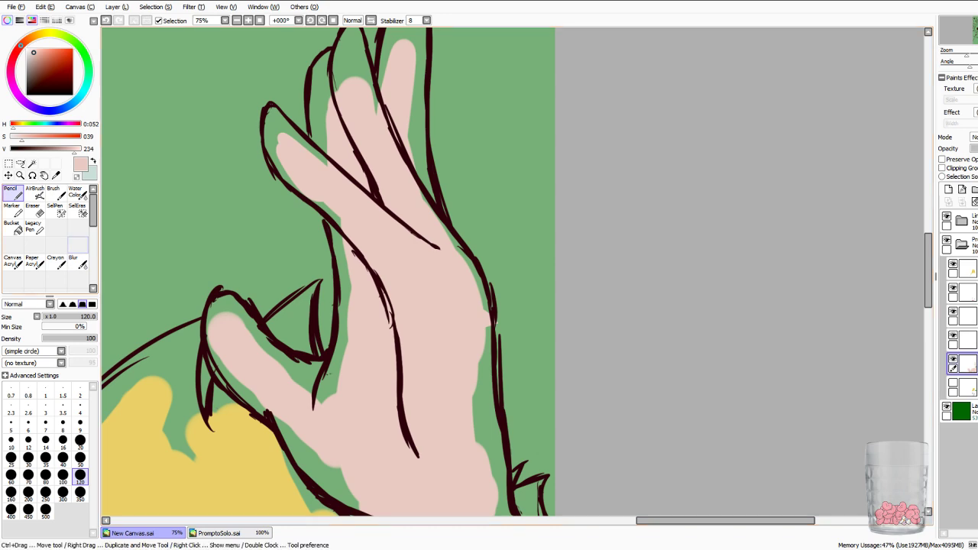
# Fill the remaining gaps along the thumb, palm and wrist outlines with skin colour, using a size 50 pencil.
pyautogui.click(81, 457)
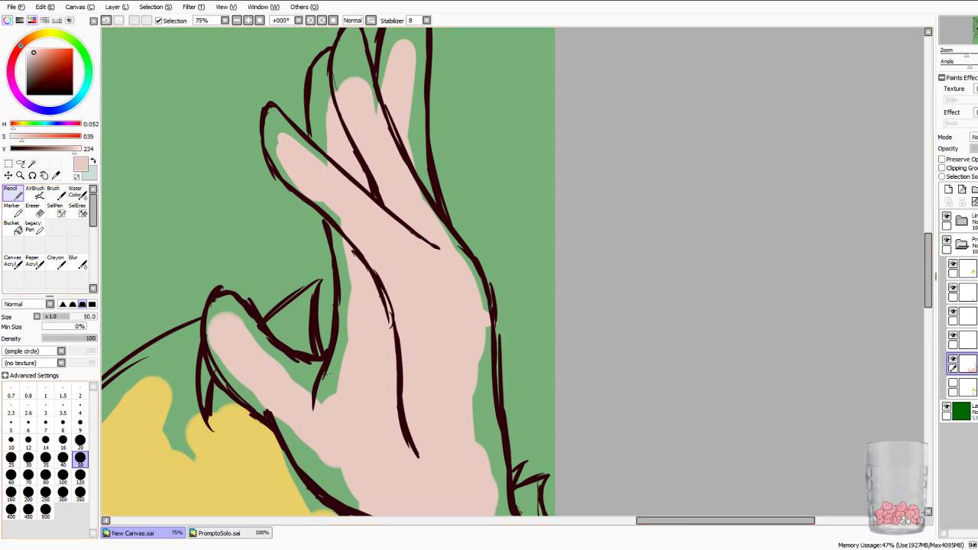
pyautogui.moveTo(366, 352); pyautogui.dragTo(484, 196)
pyautogui.moveTo(339, 195)
pyautogui.mouseDown()
pyautogui.moveTo(399, 273)
pyautogui.moveTo(425, 336)
pyautogui.moveTo(449, 340)
pyautogui.moveTo(476, 371)
pyautogui.moveTo(473, 389)
pyautogui.mouseUp()
pyautogui.moveTo(340, 147); pyautogui.dragTo(327, 194)
pyautogui.moveTo(338, 143)
pyautogui.mouseDown()
pyautogui.moveTo(389, 197)
pyautogui.moveTo(441, 220)
pyautogui.moveTo(422, 221)
pyautogui.moveTo(437, 237)
pyautogui.moveTo(454, 212)
pyautogui.moveTo(456, 180)
pyautogui.moveTo(457, 191)
pyautogui.mouseUp()
pyautogui.moveTo(496, 402)
pyautogui.mouseDown()
pyautogui.moveTo(509, 412)
pyautogui.moveTo(608, 376)
pyautogui.moveTo(624, 359)
pyautogui.moveTo(596, 214)
pyautogui.mouseUp()
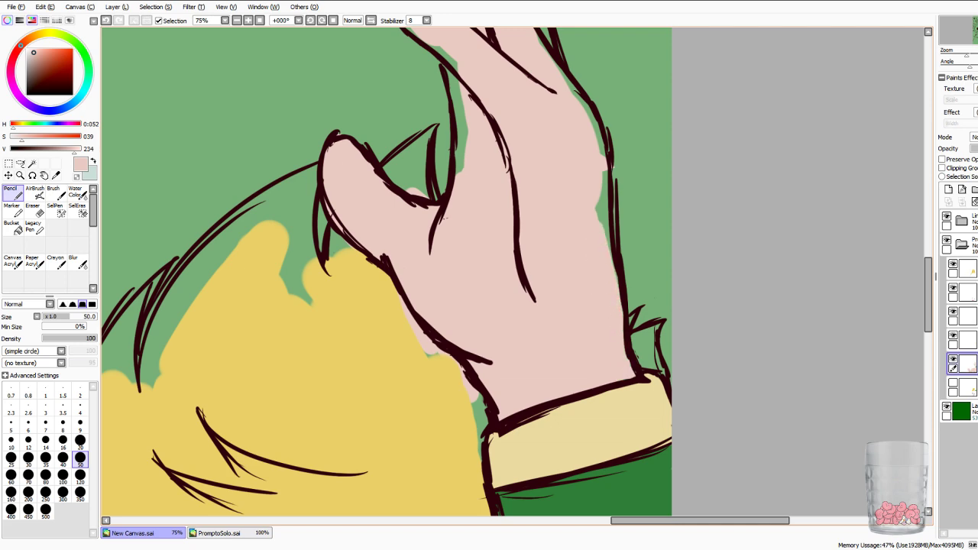
pyautogui.moveTo(604, 260); pyautogui.dragTo(606, 171)
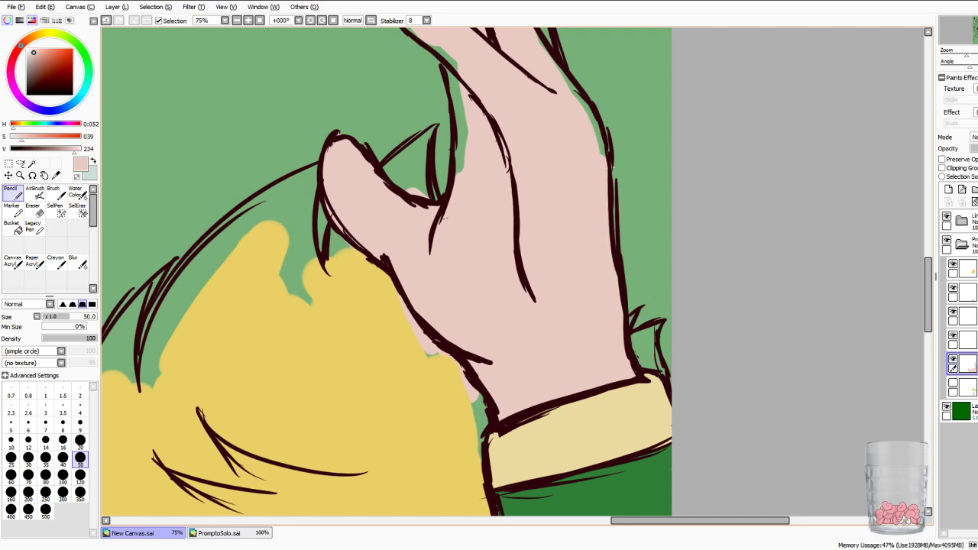
# Fill the raised hand's four fingers and the adjoining palm edges with skin colour up to the line art.
pyautogui.moveTo(535, 183); pyautogui.dragTo(418, 417)
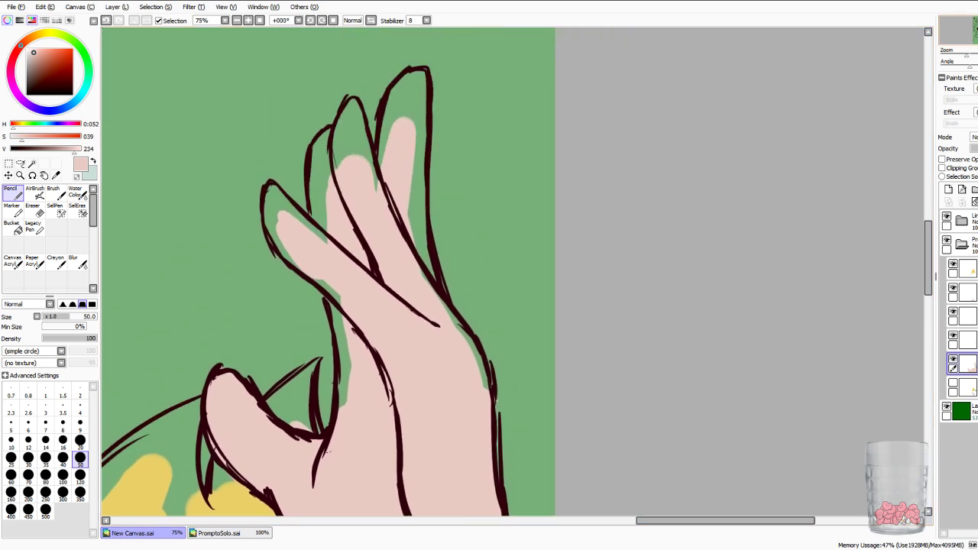
pyautogui.moveTo(344, 295)
pyautogui.mouseDown()
pyautogui.moveTo(352, 324)
pyautogui.moveTo(336, 292)
pyautogui.moveTo(353, 352)
pyautogui.moveTo(342, 408)
pyautogui.mouseUp()
pyautogui.moveTo(281, 218)
pyautogui.mouseDown()
pyautogui.moveTo(274, 198)
pyautogui.moveTo(275, 230)
pyautogui.moveTo(290, 256)
pyautogui.mouseUp()
pyautogui.moveTo(287, 200)
pyautogui.mouseDown()
pyautogui.moveTo(325, 241)
pyautogui.moveTo(324, 154)
pyautogui.moveTo(328, 162)
pyautogui.moveTo(344, 119)
pyautogui.moveTo(353, 152)
pyautogui.mouseUp()
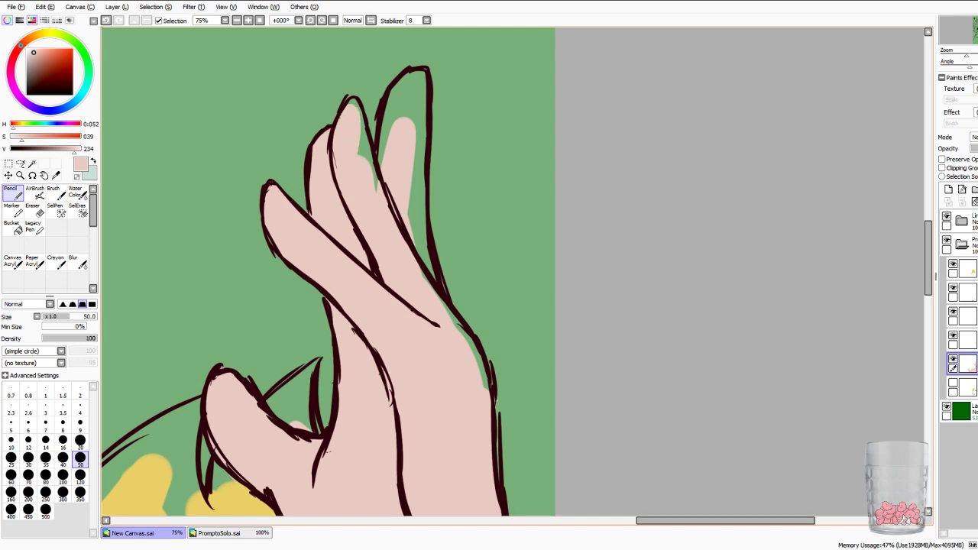
pyautogui.moveTo(363, 113); pyautogui.dragTo(376, 190)
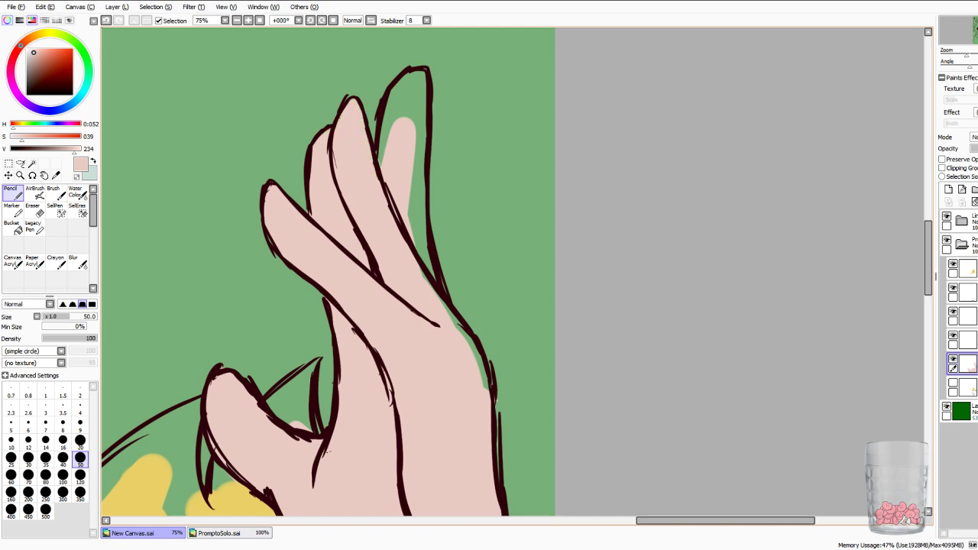
pyautogui.moveTo(393, 121)
pyautogui.mouseDown()
pyautogui.moveTo(382, 163)
pyautogui.moveTo(386, 116)
pyautogui.mouseUp()
pyautogui.moveTo(413, 182)
pyautogui.mouseDown()
pyautogui.moveTo(416, 255)
pyautogui.moveTo(486, 385)
pyautogui.mouseUp()
pyautogui.moveTo(417, 113)
pyautogui.mouseDown()
pyautogui.moveTo(404, 82)
pyautogui.moveTo(388, 115)
pyautogui.moveTo(407, 77)
pyautogui.moveTo(421, 73)
pyautogui.moveTo(421, 220)
pyautogui.mouseUp()
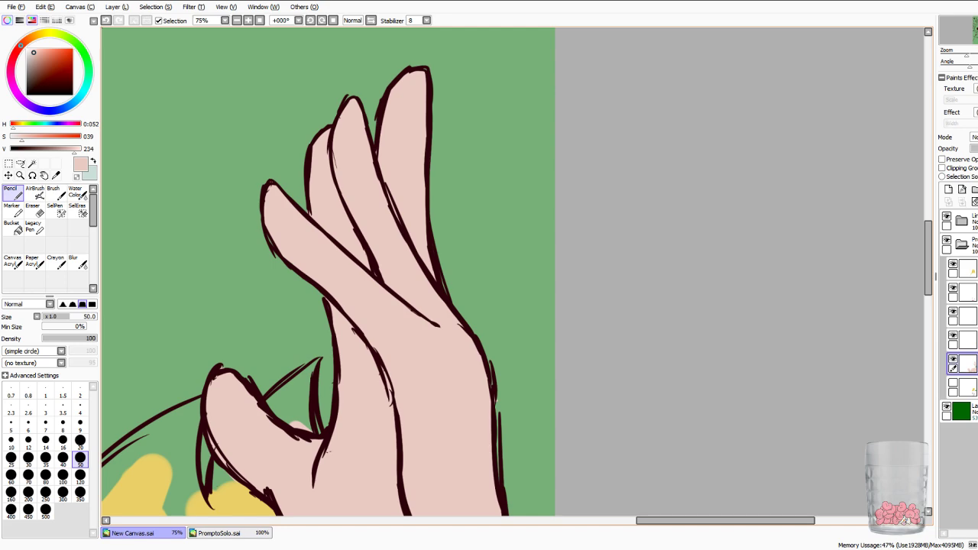
# Switch to the hair layer and sample the existing yellow hair colour for the pencil.
pyautogui.press('e')
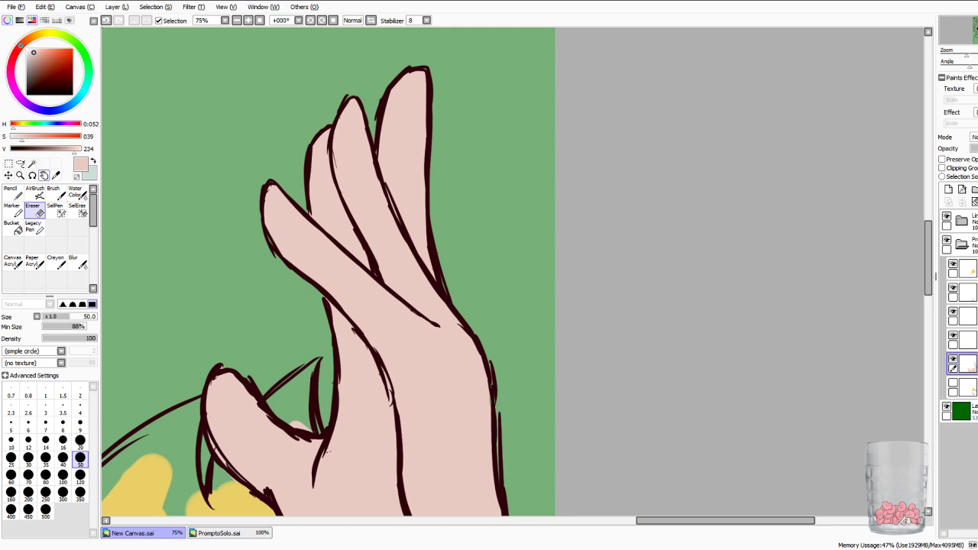
pyautogui.press('n')
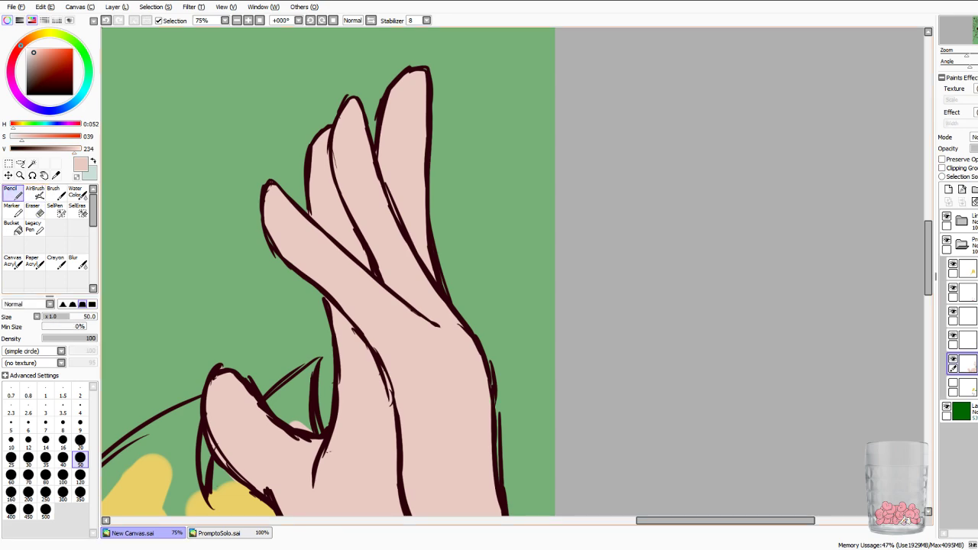
pyautogui.scroll(-5, 329, 272)
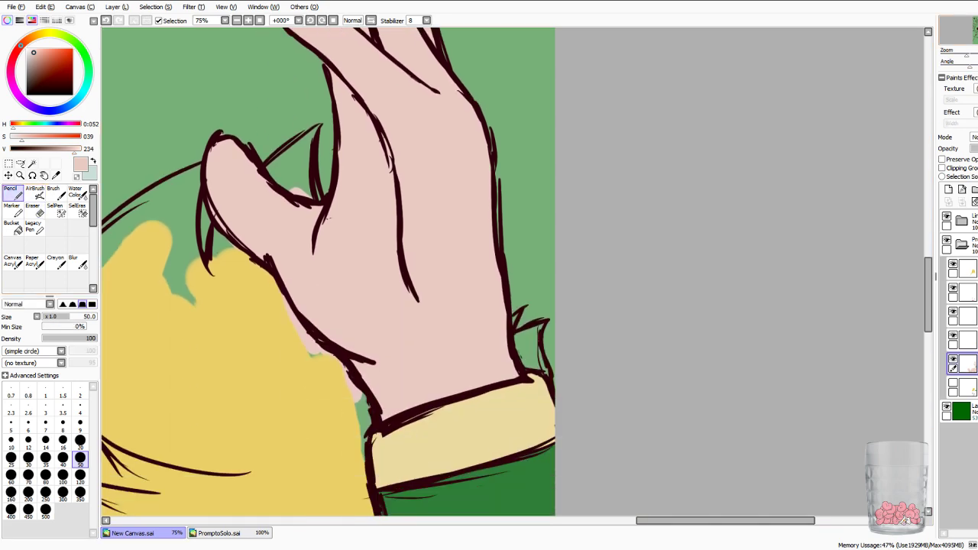
pyautogui.scroll(-6, 513, 272)
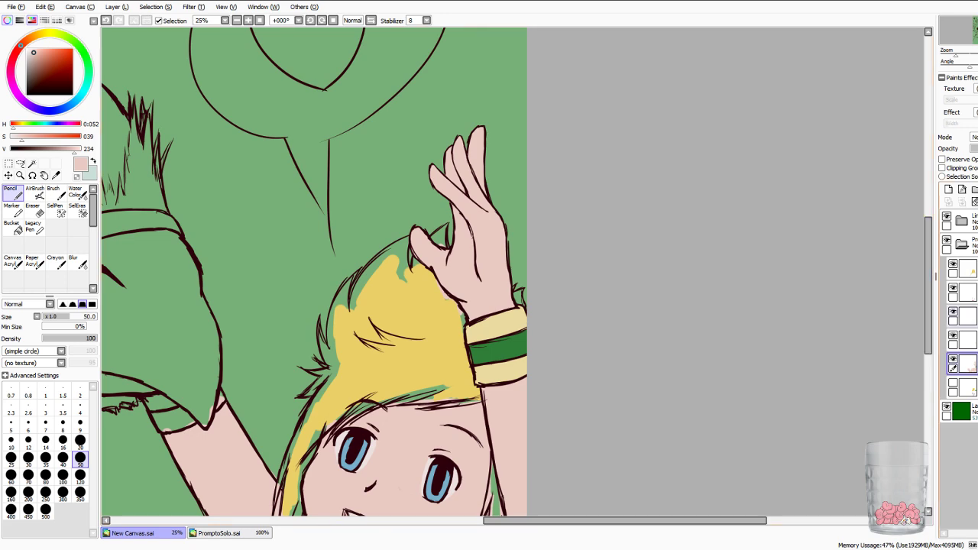
pyautogui.click(966, 269)
pyautogui.click(56, 176)
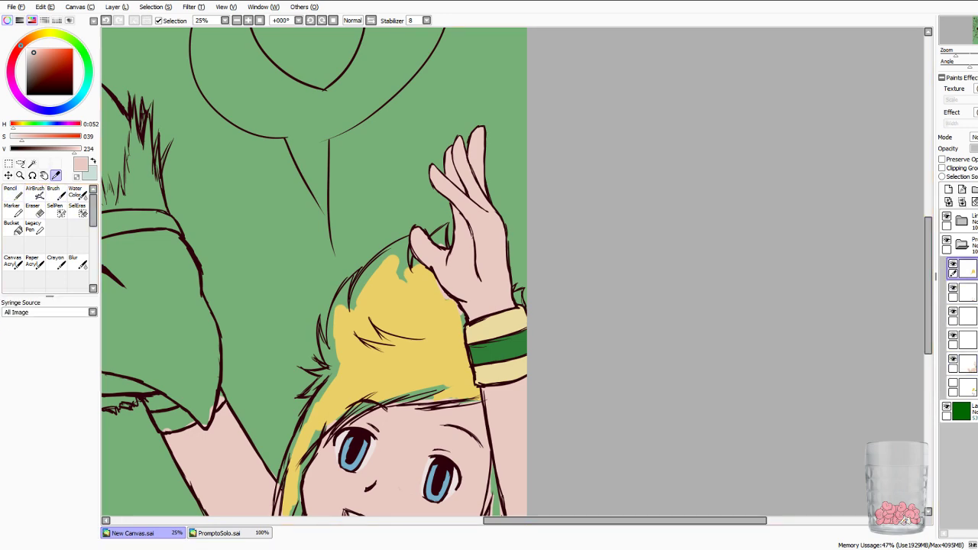
pyautogui.click(363, 329)
pyautogui.click(13, 194)
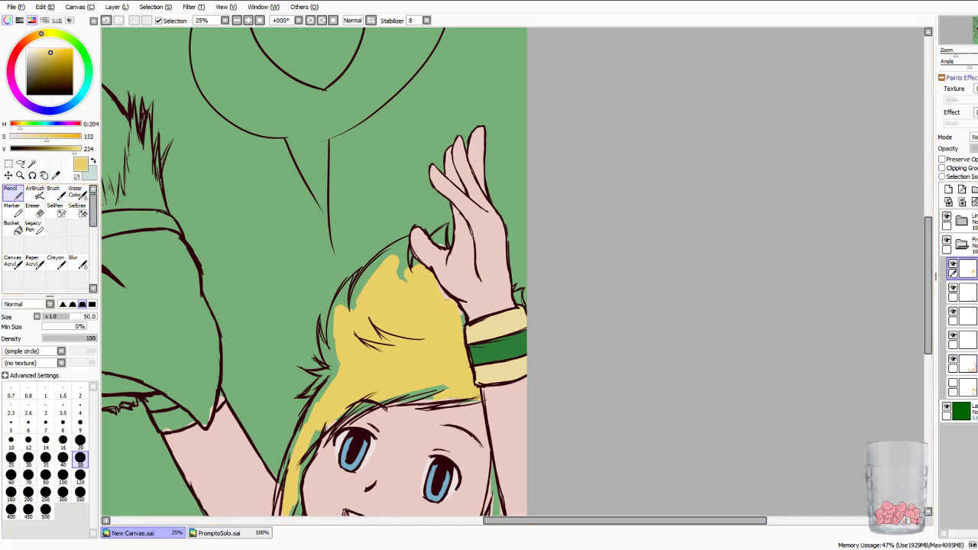
# Fill the small hair tuft behind the wrist, above the wristband, with yellow using a size 20 pencil.
pyautogui.press('+')
pyautogui.press('+')
pyautogui.moveTo(375, 382); pyautogui.dragTo(336, 187)
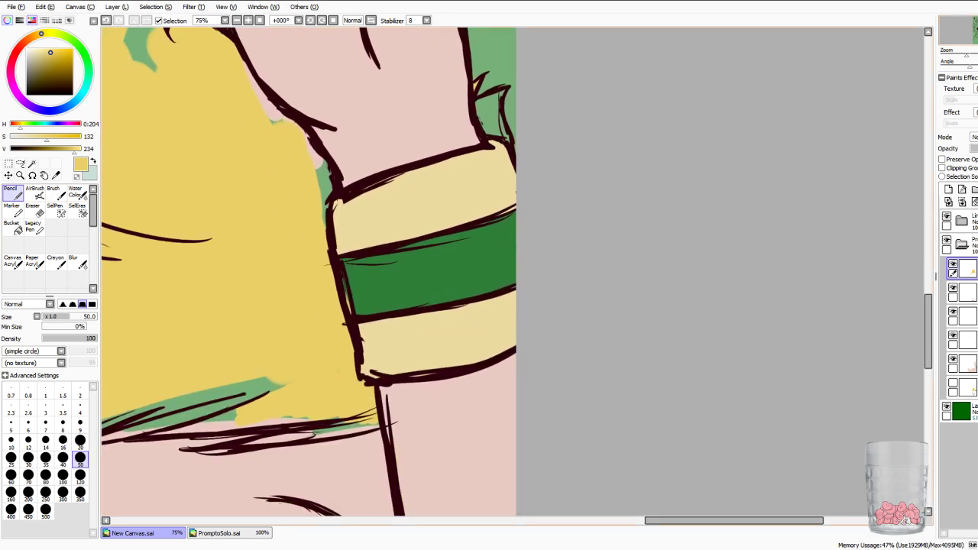
pyautogui.press('e')
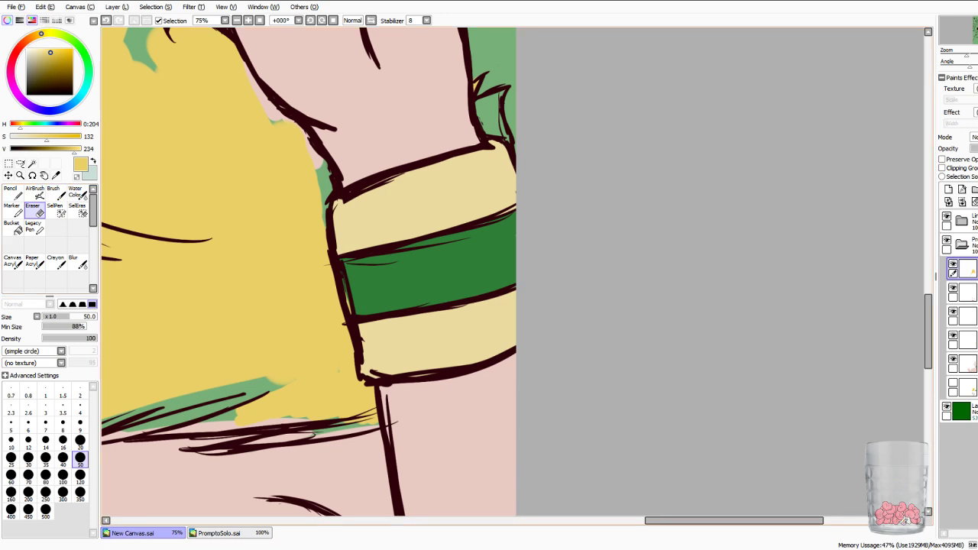
pyautogui.click(81, 442)
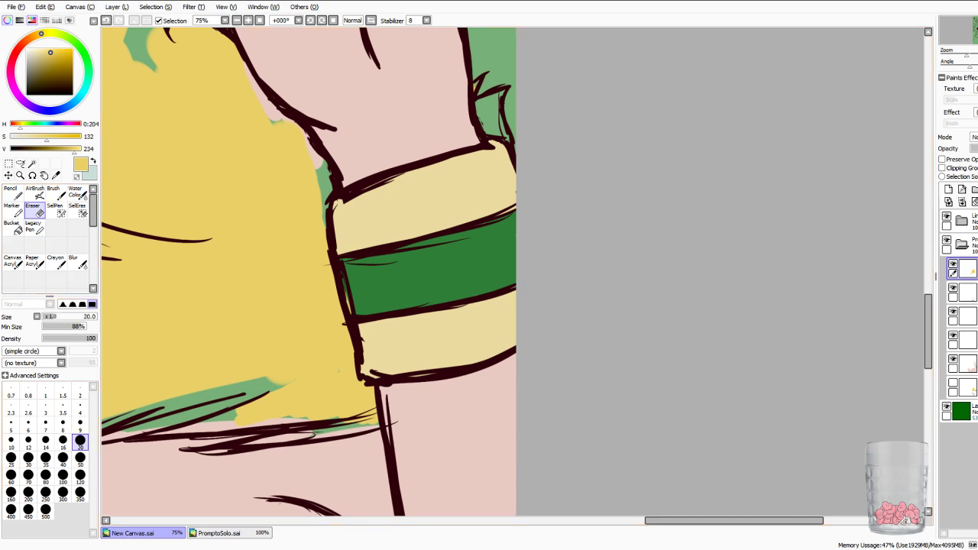
pyautogui.click(12, 191)
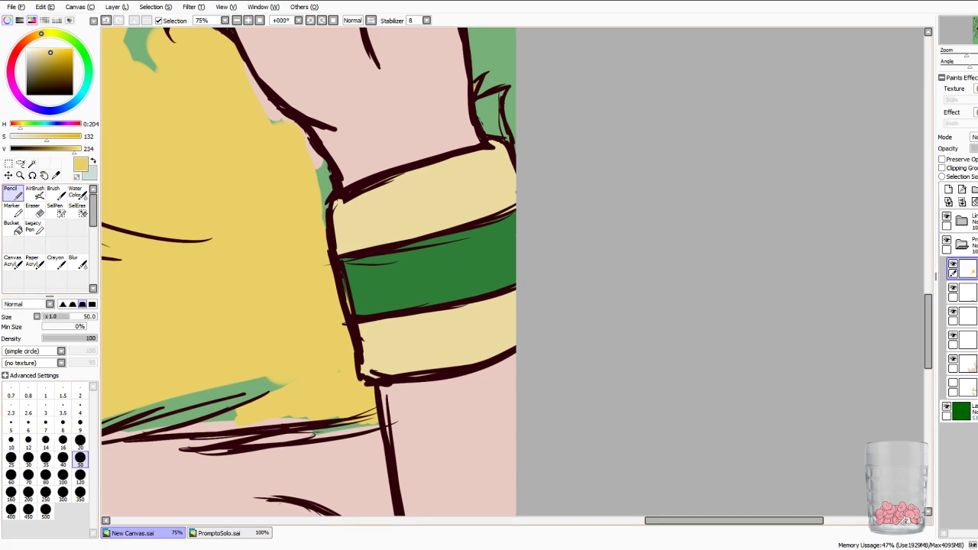
pyautogui.click(80, 441)
pyautogui.moveTo(479, 113)
pyautogui.mouseDown()
pyautogui.moveTo(503, 135)
pyautogui.moveTo(494, 106)
pyautogui.moveTo(489, 116)
pyautogui.moveTo(481, 102)
pyautogui.moveTo(498, 95)
pyautogui.mouseUp()
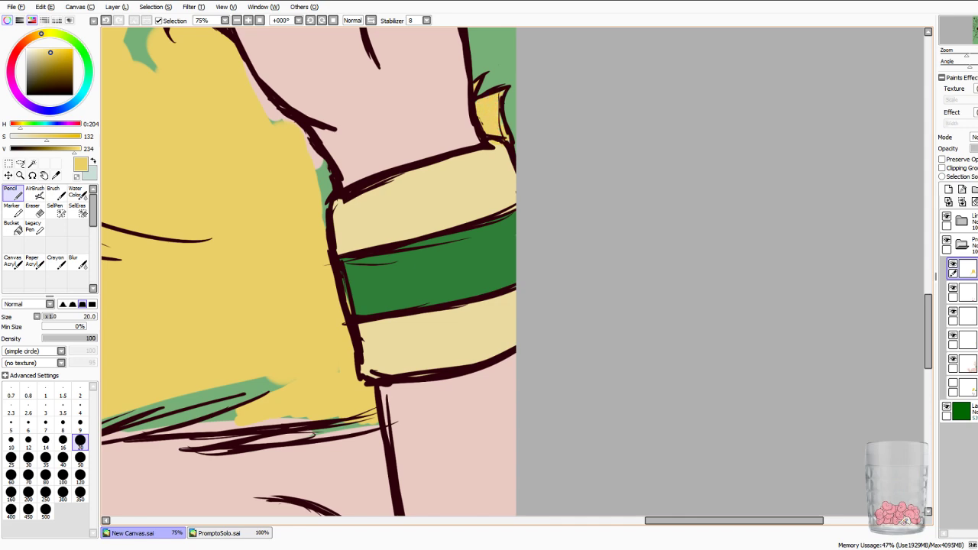
# Fill the gaps between the yellow hair and the outline of the raised hand and wristband.
pyautogui.press('e')
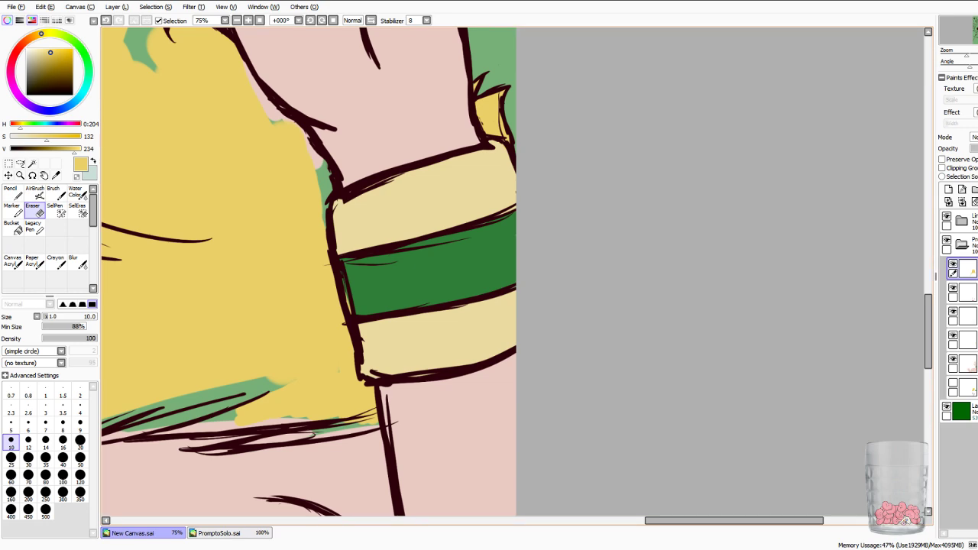
pyautogui.press('n')
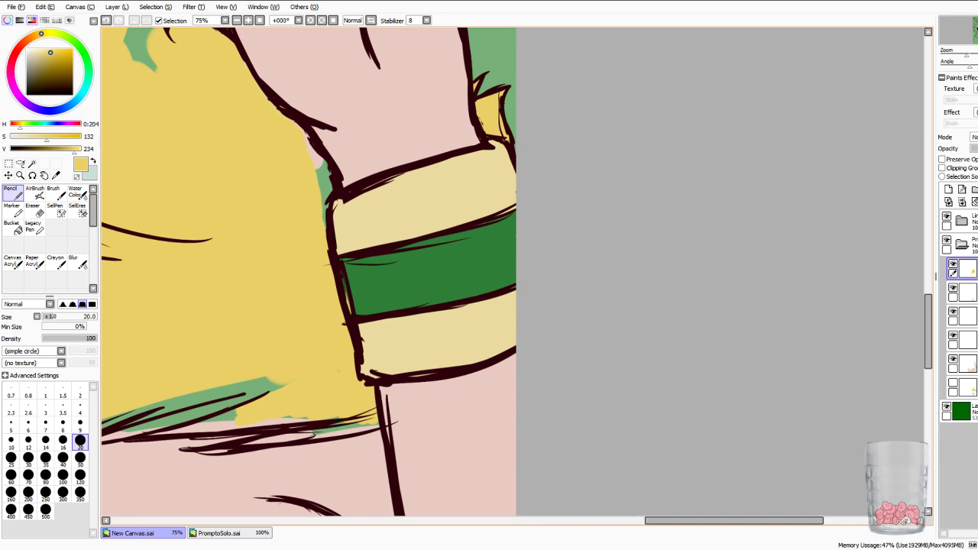
pyautogui.moveTo(320, 183); pyautogui.dragTo(326, 219)
pyautogui.moveTo(325, 178); pyautogui.dragTo(327, 160)
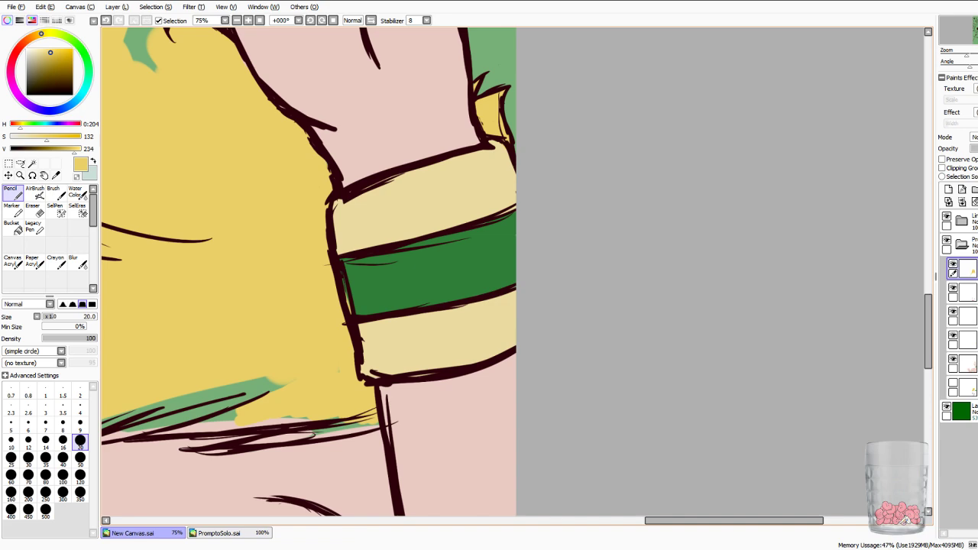
# Fill the thin fringe strand beside the raised arm, below the wristband, with the yellow hair colour.
pyautogui.press('Left')
pyautogui.press('Left')
pyautogui.press('Left')
pyautogui.press('Left')
pyautogui.press('Left')
pyautogui.press('Left')
pyautogui.press('Left')
pyautogui.press('Left')
pyautogui.press('Down')
pyautogui.press('Down')
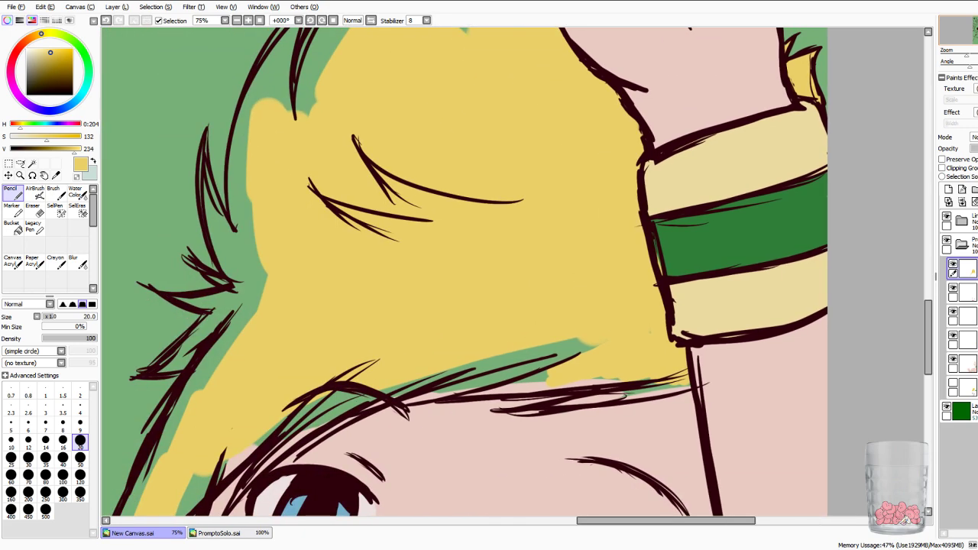
pyautogui.press('Right')
pyautogui.press('Right')
pyautogui.press('Right')
pyautogui.press('Right')
pyautogui.press('Right')
pyautogui.press('Right')
pyautogui.press('Up')
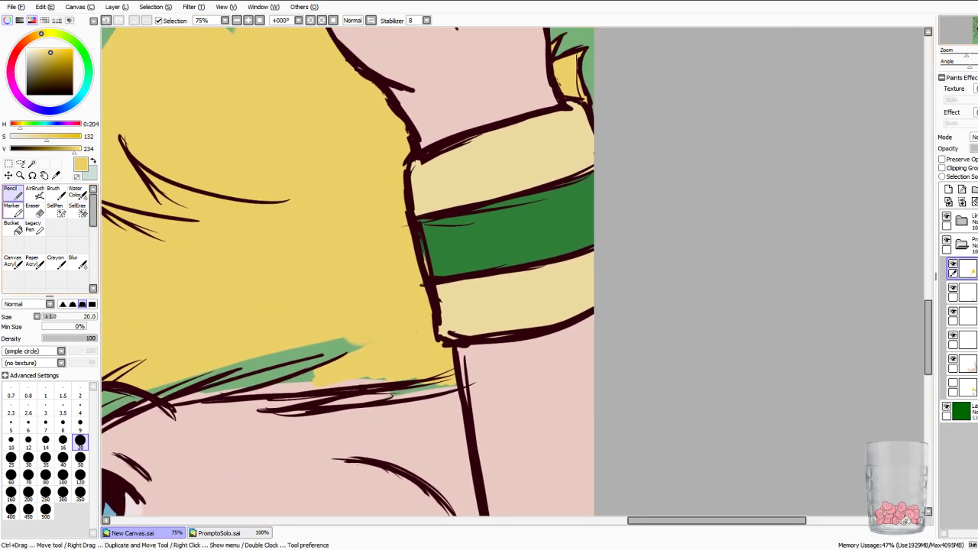
pyautogui.click(34, 211)
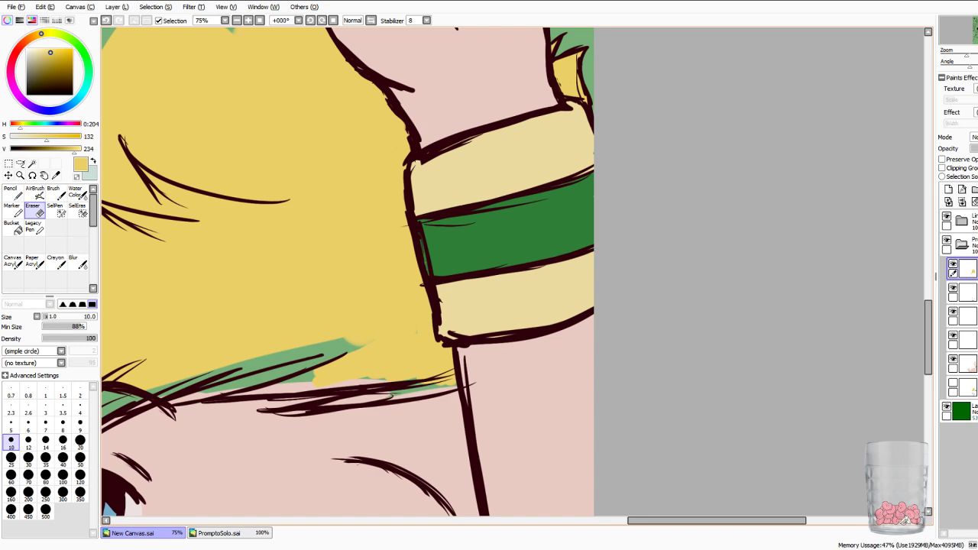
pyautogui.press('n')
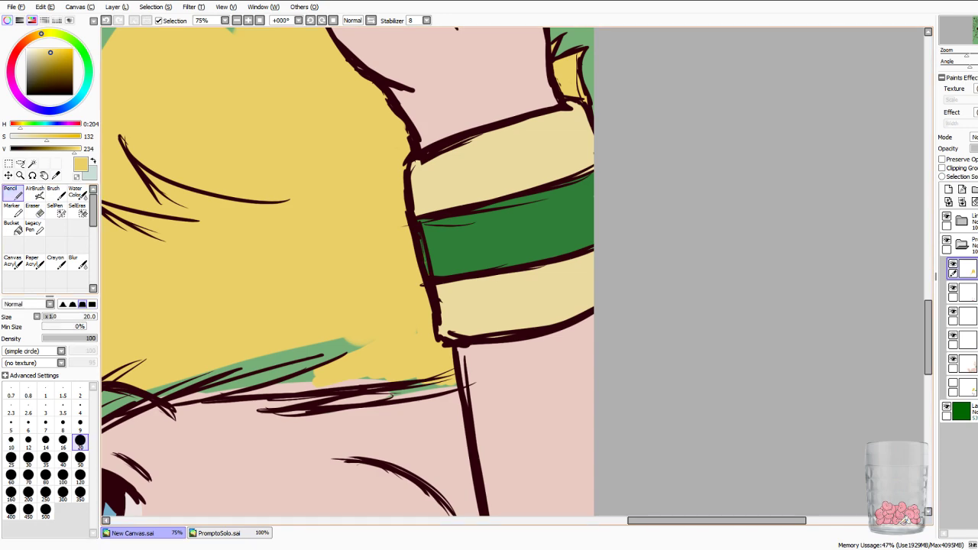
pyautogui.hotkey('ctrl', '+')
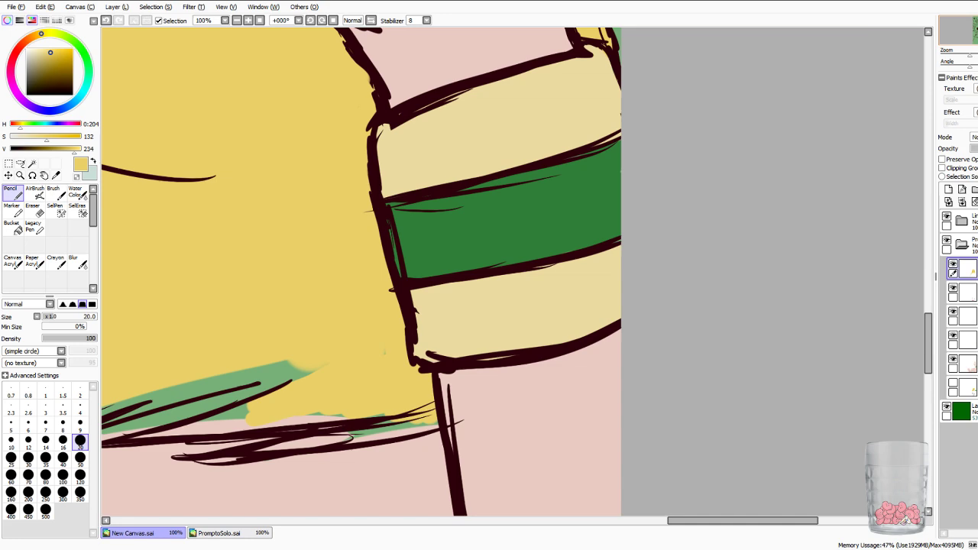
pyautogui.press('Left')
pyautogui.press('Left')
pyautogui.press('Left')
pyautogui.press('Left')
pyautogui.press('Left')
pyautogui.press('Down')
pyautogui.press('Down')
pyautogui.press('Down')
pyautogui.press('Down')
pyautogui.press('Down')
pyautogui.press('Right')
pyautogui.press('Right')
pyautogui.press('Right')
pyautogui.press('Right')
pyautogui.press('Right')
pyautogui.press('Up')
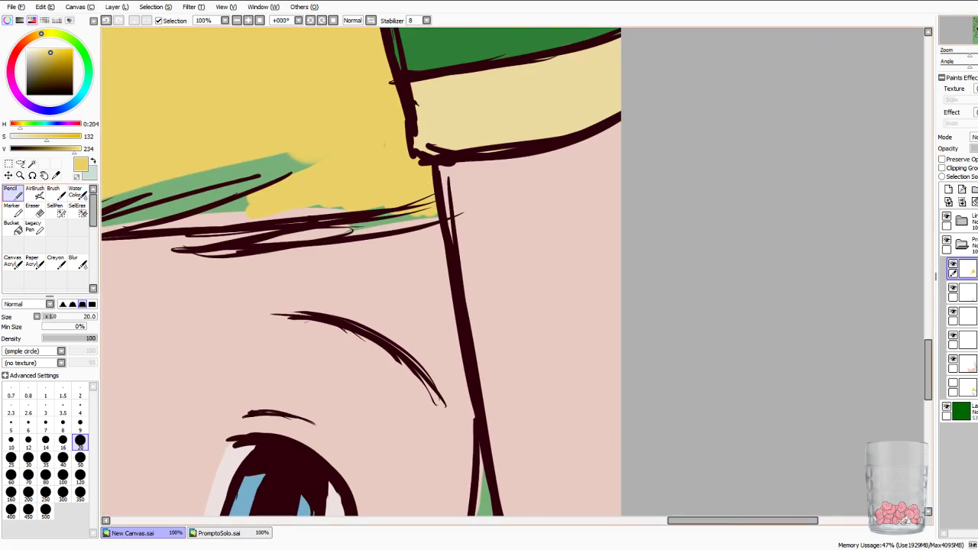
pyautogui.moveTo(360, 227)
pyautogui.mouseDown()
pyautogui.moveTo(403, 218)
pyautogui.moveTo(383, 208)
pyautogui.moveTo(418, 218)
pyautogui.mouseUp()
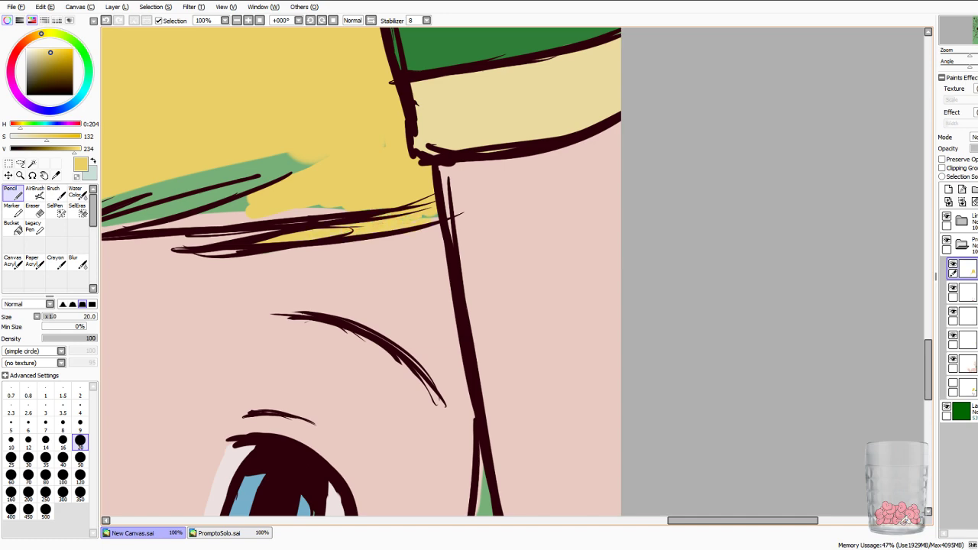
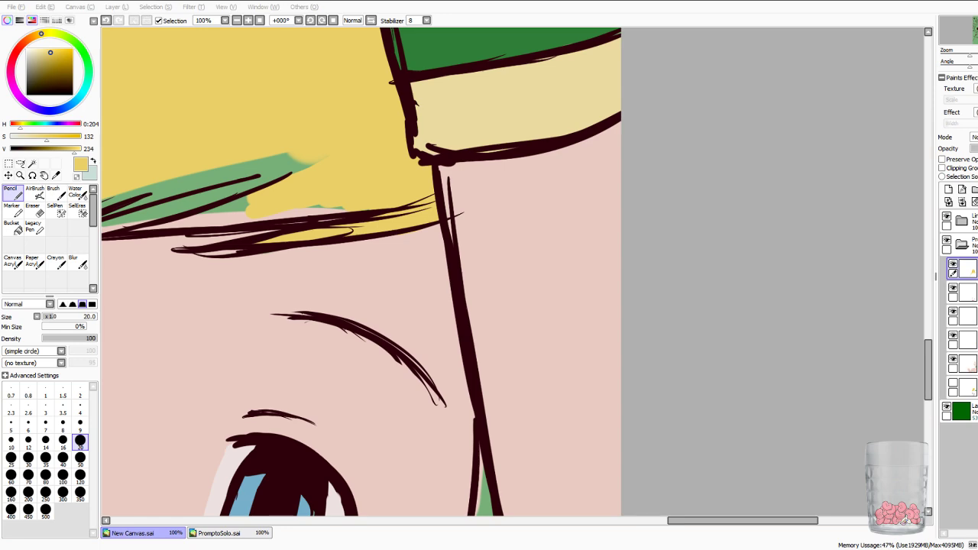
# Fill the bare areas along the fringe above the forehead with yellow, leaving the narrow pointed gap between strands open.
pyautogui.press('Left')
pyautogui.press('Left')
pyautogui.press('Left')
pyautogui.press('Left')
pyautogui.press('Down')
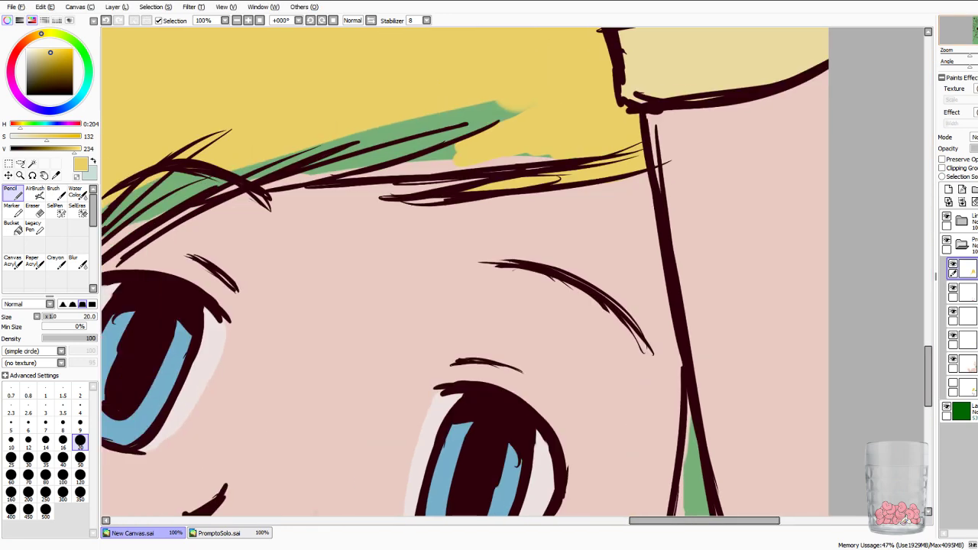
pyautogui.moveTo(549, 158); pyautogui.dragTo(520, 156)
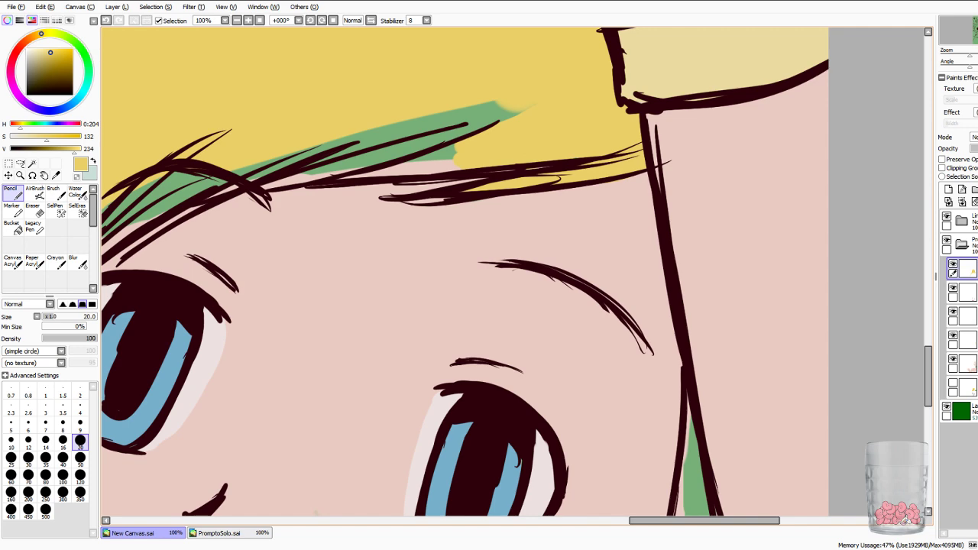
pyautogui.moveTo(397, 167); pyautogui.dragTo(450, 149)
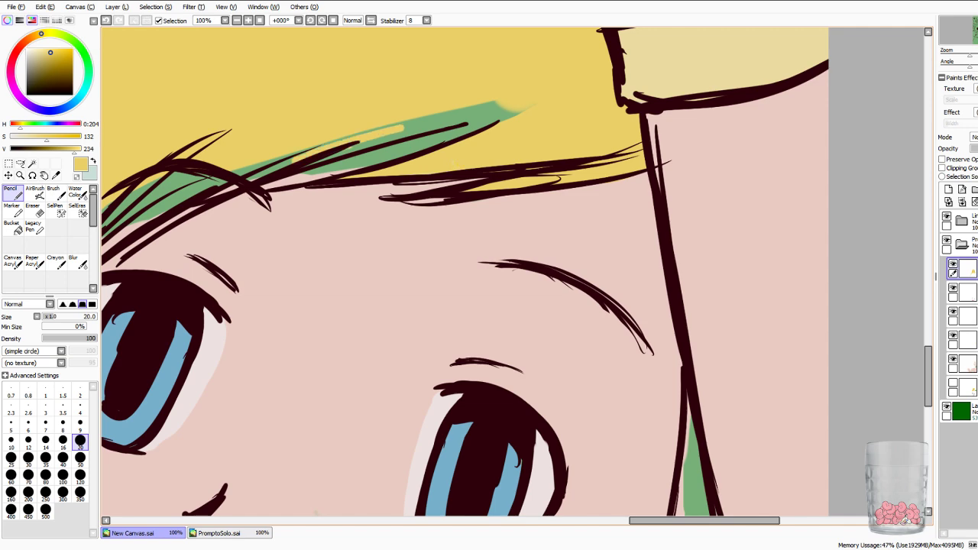
pyautogui.moveTo(409, 126); pyautogui.dragTo(492, 113)
pyautogui.hotkey('ctrl', 'z')
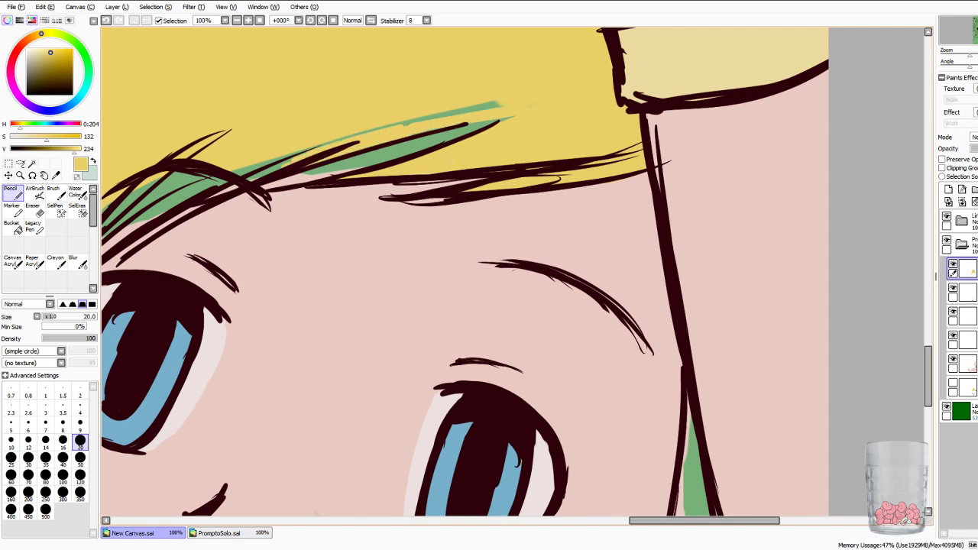
pyautogui.hotkey('ctrl', 'z')
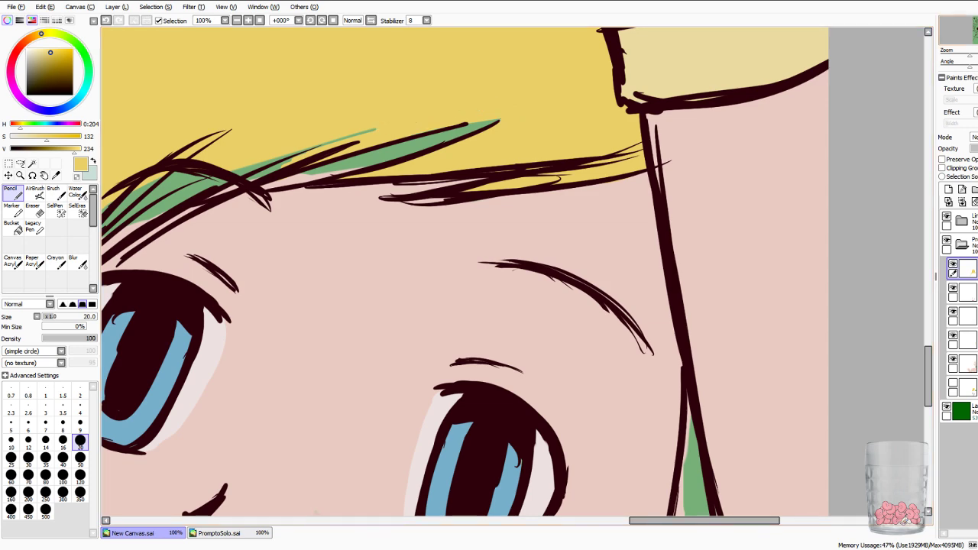
# Fill the overlapping fringe strands above the character's eye with yellow up to the line art.
pyautogui.moveTo(409, 220); pyautogui.dragTo(616, 324)
pyautogui.moveTo(284, 374); pyautogui.dragTo(346, 313)
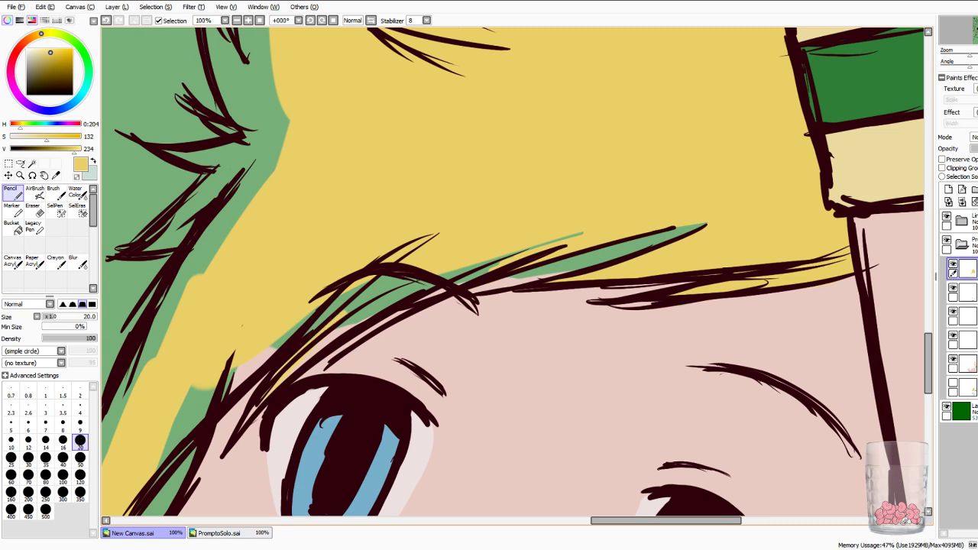
pyautogui.moveTo(338, 328)
pyautogui.mouseDown()
pyautogui.moveTo(422, 284)
pyautogui.moveTo(549, 246)
pyautogui.mouseUp()
pyautogui.moveTo(471, 267)
pyautogui.mouseDown()
pyautogui.moveTo(582, 234)
pyautogui.moveTo(484, 264)
pyautogui.mouseUp()
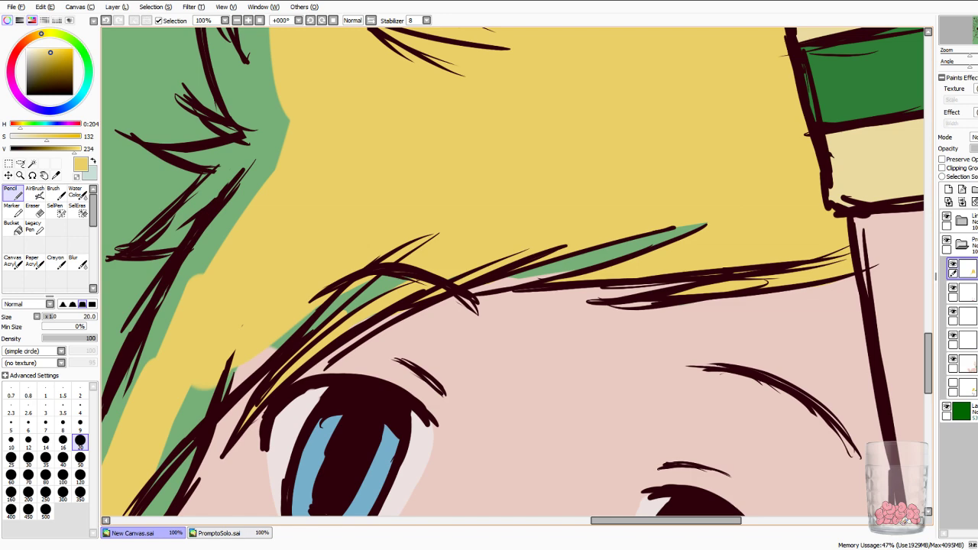
pyautogui.moveTo(345, 311)
pyautogui.mouseDown()
pyautogui.moveTo(391, 280)
pyautogui.moveTo(411, 280)
pyautogui.mouseUp()
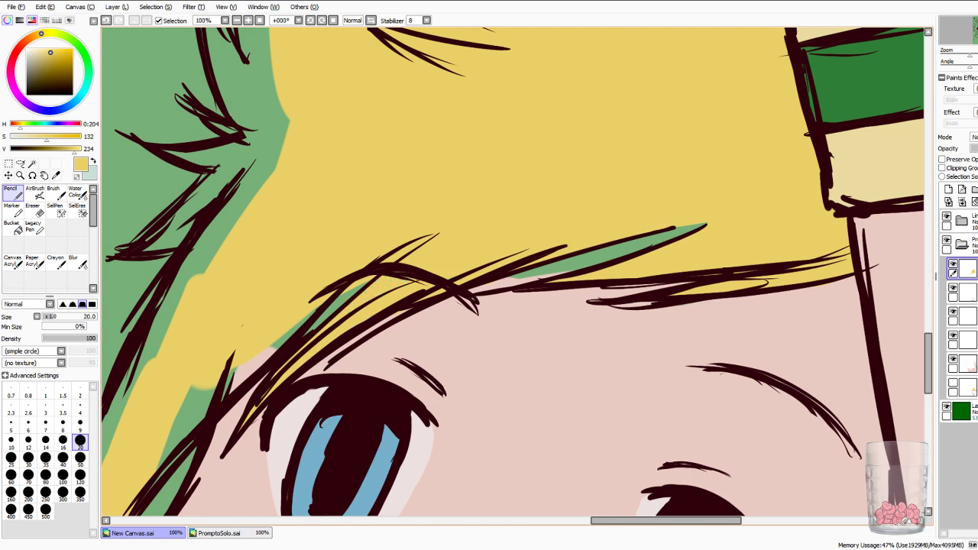
pyautogui.moveTo(315, 326); pyautogui.dragTo(368, 283)
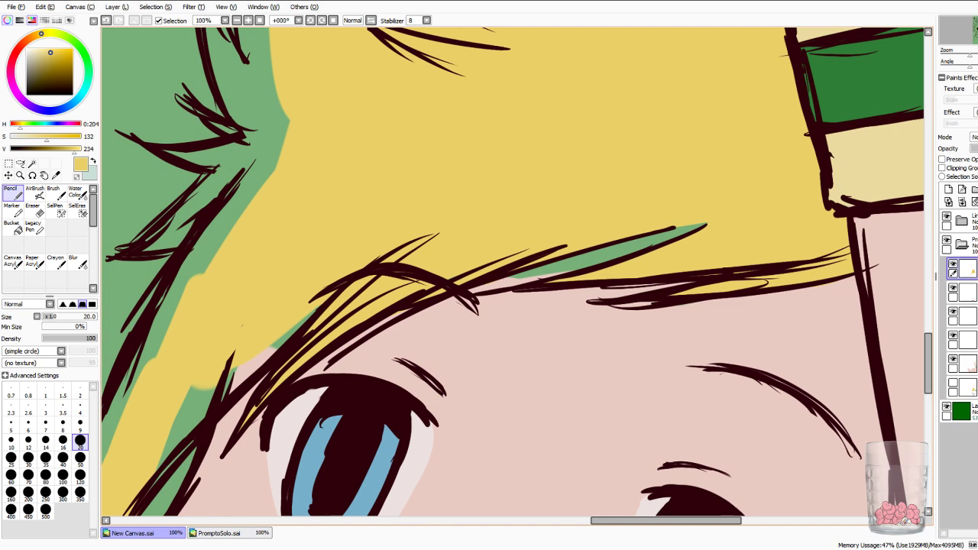
# Extend the yellow into the remaining fringe gaps and the side lock beside the cheek.
pyautogui.moveTo(207, 386)
pyautogui.mouseDown()
pyautogui.moveTo(185, 400)
pyautogui.moveTo(163, 453)
pyautogui.moveTo(176, 459)
pyautogui.moveTo(161, 478)
pyautogui.mouseUp()
pyautogui.moveTo(226, 394)
pyautogui.mouseDown()
pyautogui.moveTo(312, 313)
pyautogui.moveTo(581, 479)
pyautogui.moveTo(527, 217)
pyautogui.moveTo(477, 166)
pyautogui.mouseUp()
pyautogui.moveTo(288, 384)
pyautogui.mouseDown()
pyautogui.moveTo(302, 355)
pyautogui.moveTo(283, 425)
pyautogui.moveTo(342, 298)
pyautogui.mouseUp()
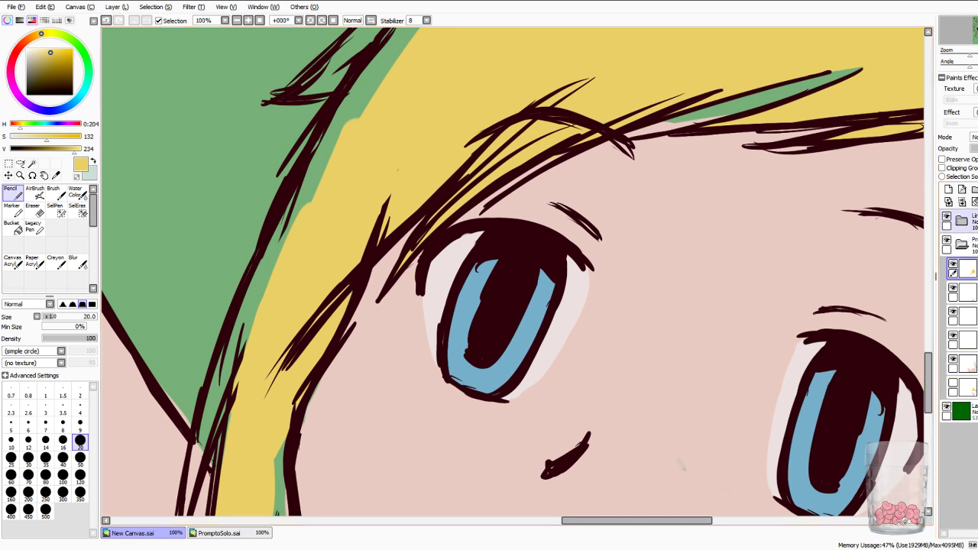
# On the skin layer, fill the narrow pointed gap between the fringe strands with the sampled skin colour at brush size 120.
pyautogui.click(966, 221)
pyautogui.click(963, 221)
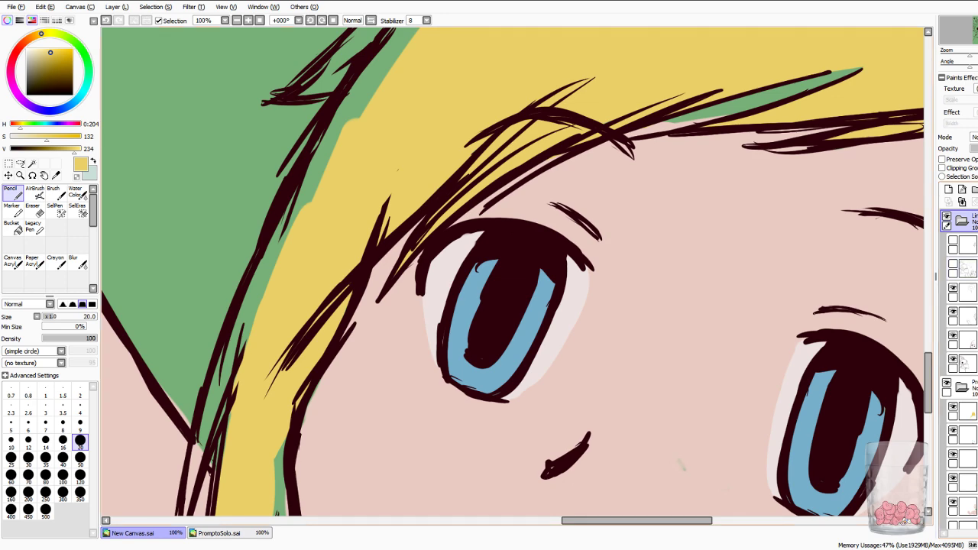
pyautogui.click(962, 221)
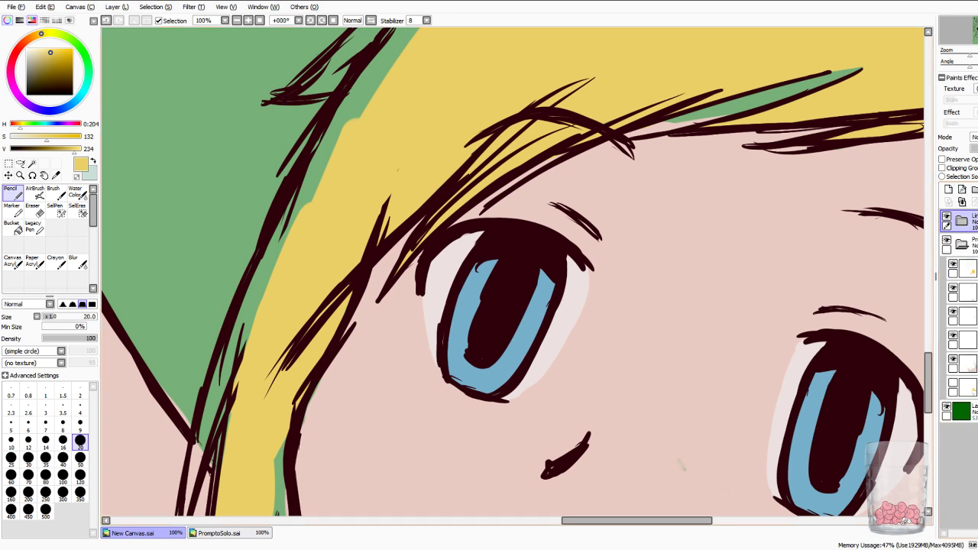
pyautogui.moveTo(611, 230); pyautogui.dragTo(353, 282)
pyautogui.click(967, 363)
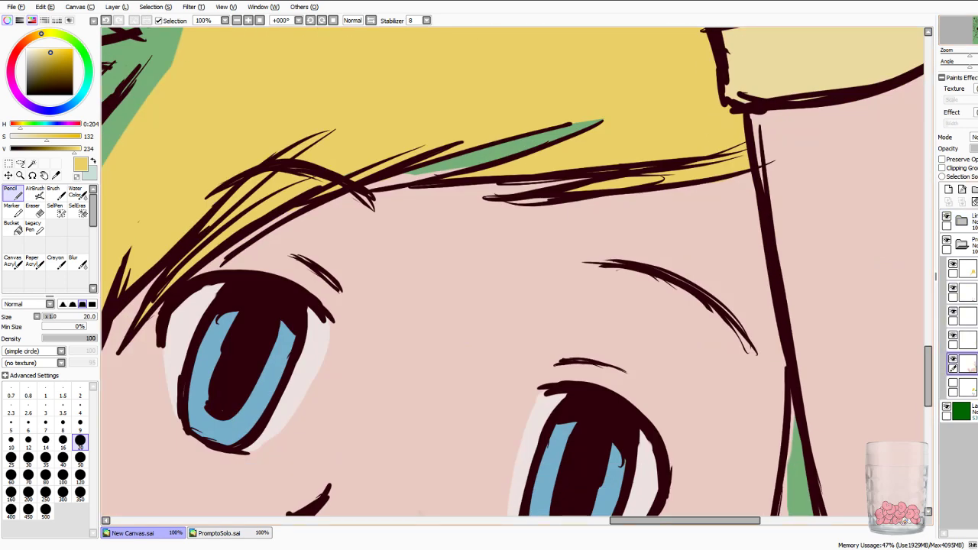
pyautogui.click(55, 176)
pyautogui.click(412, 260)
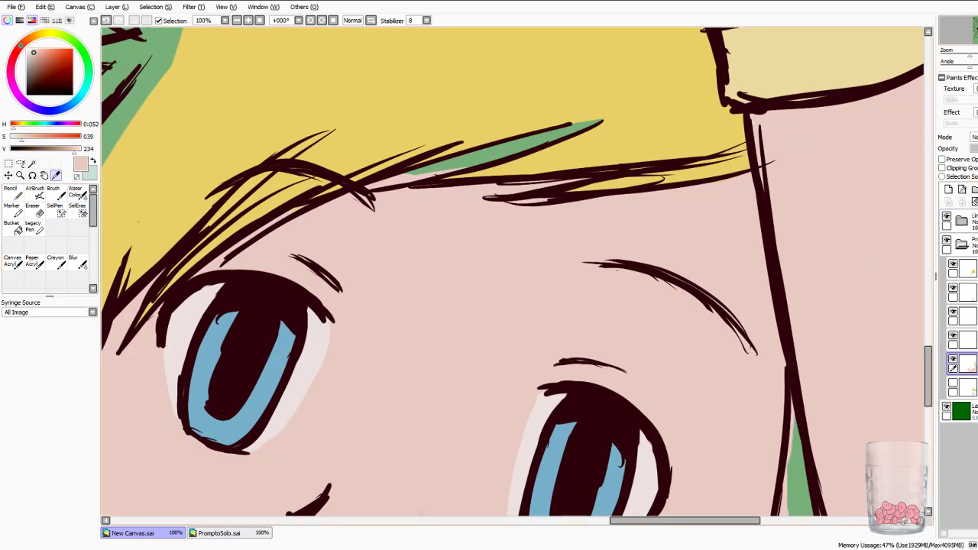
pyautogui.click(13, 193)
pyautogui.click(80, 477)
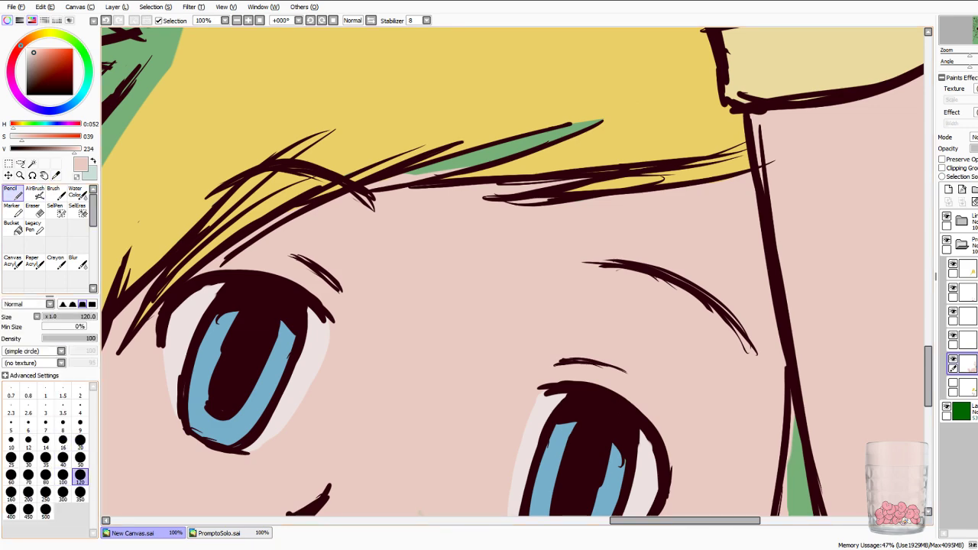
pyautogui.moveTo(365, 200); pyautogui.dragTo(600, 121)
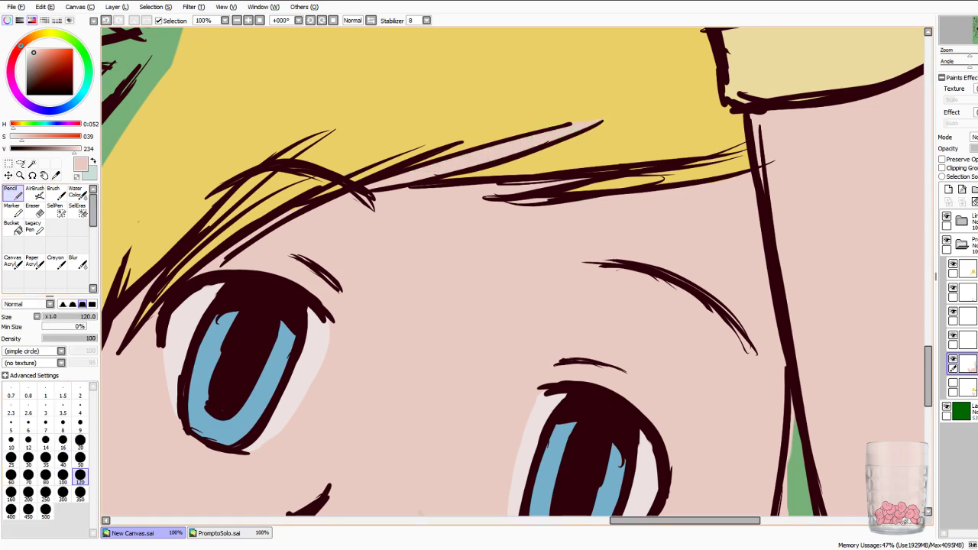
# On the hair layer, extend the sampled yellow along the cheek side of the side lock with brush size 20.
pyautogui.click(968, 268)
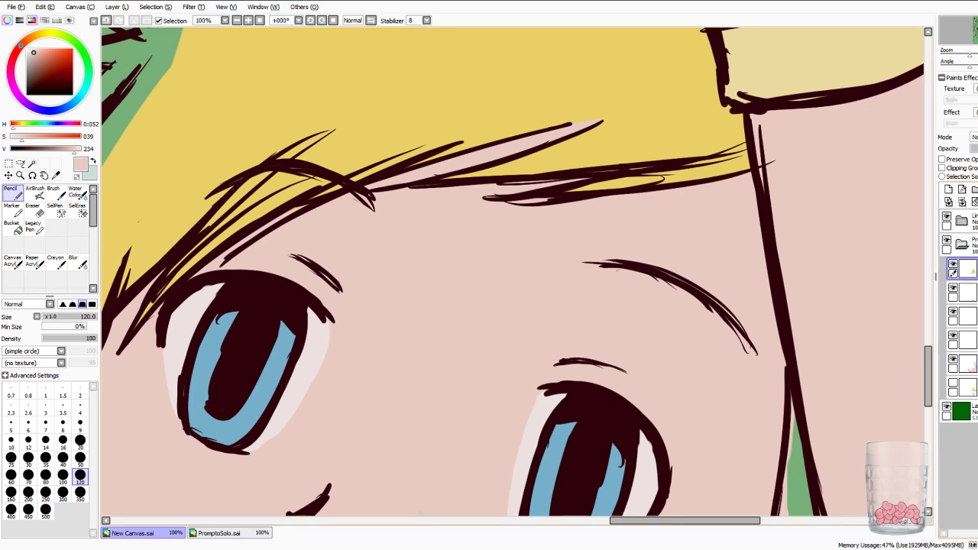
pyautogui.click(55, 175)
pyautogui.click(156, 180)
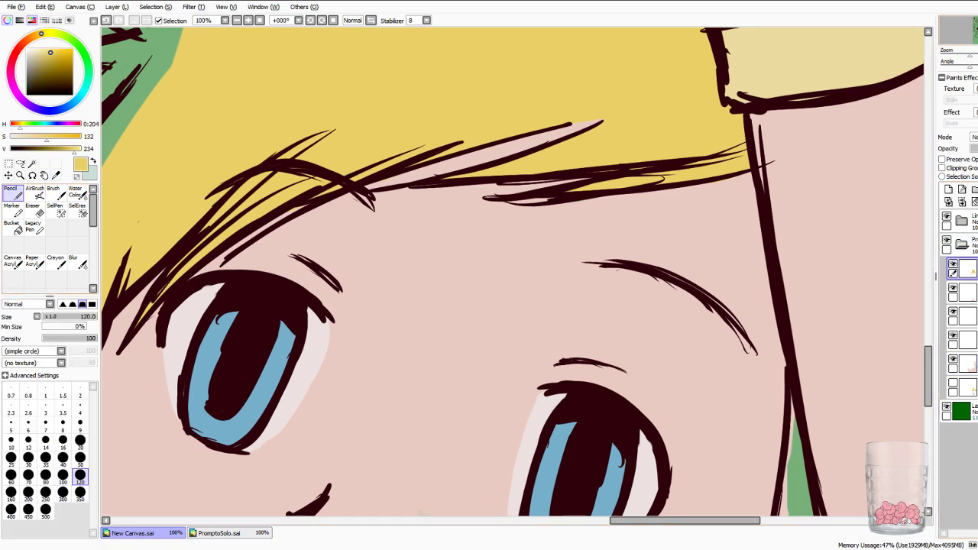
pyautogui.moveTo(139, 222); pyautogui.dragTo(502, 273)
pyautogui.press('Down')
pyautogui.press('Down')
pyautogui.press('Down')
pyautogui.press('Down')
pyautogui.press('Down')
pyautogui.press('Down')
pyautogui.press('Left')
pyautogui.press('Left')
pyautogui.press('Down')
pyautogui.press('Down')
pyautogui.press('Right')
pyautogui.press('Right')
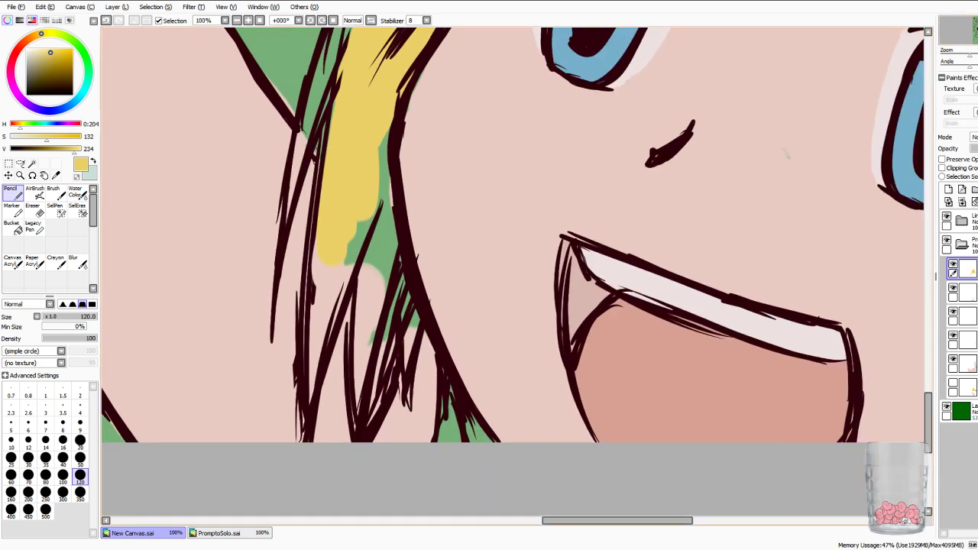
pyautogui.moveTo(368, 336); pyautogui.dragTo(342, 417)
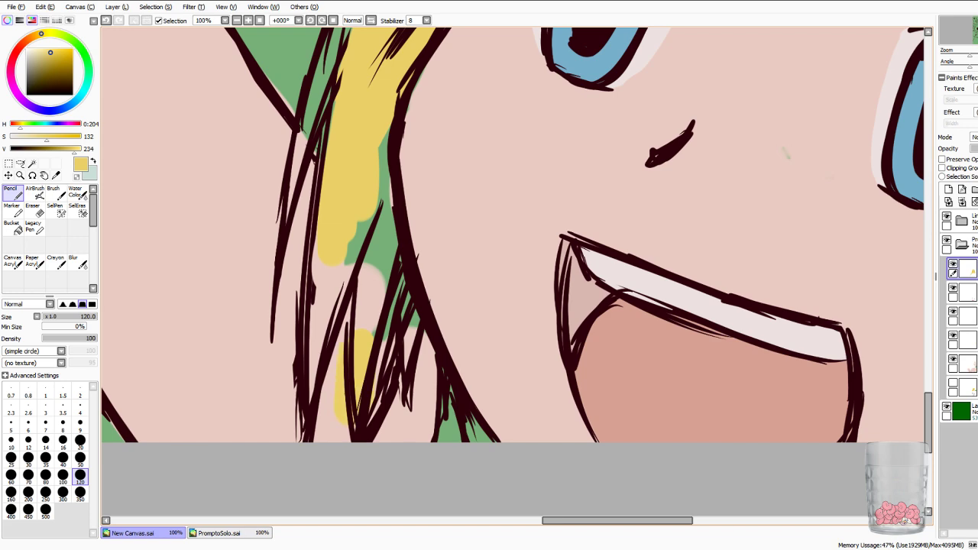
pyautogui.hotkey('ctrl', 'z')
pyautogui.click(80, 441)
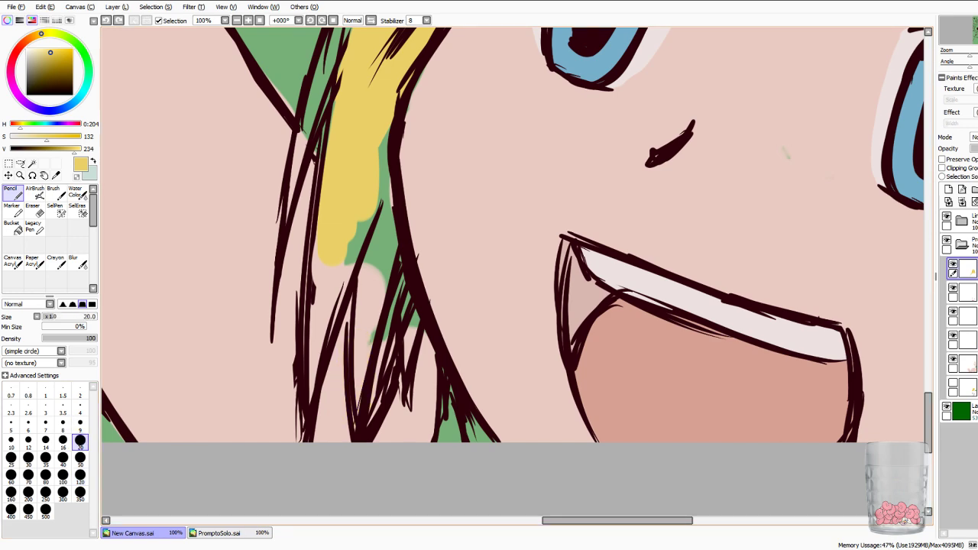
pyautogui.moveTo(389, 114); pyautogui.dragTo(385, 183)
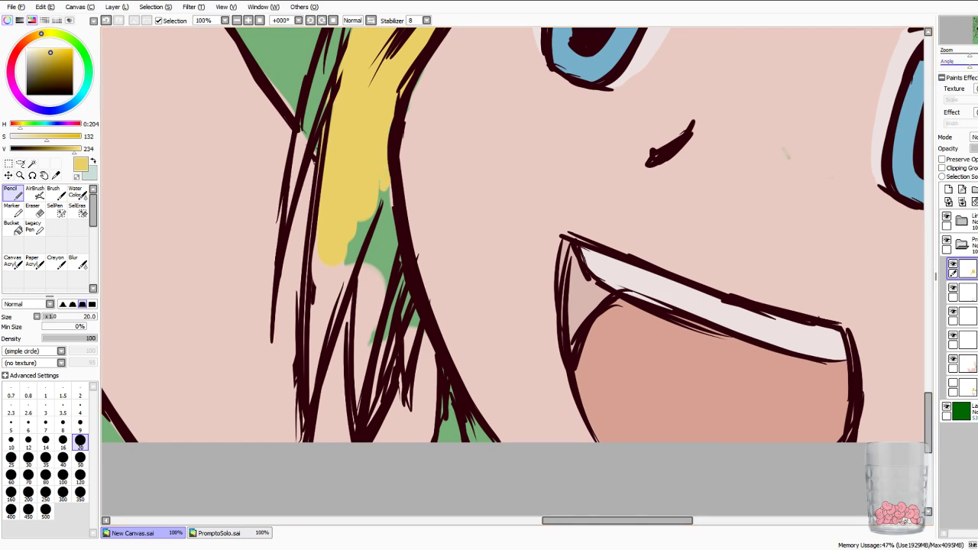
pyautogui.moveTo(368, 217)
pyautogui.mouseDown()
pyautogui.moveTo(379, 188)
pyautogui.moveTo(388, 245)
pyautogui.moveTo(384, 193)
pyautogui.mouseUp()
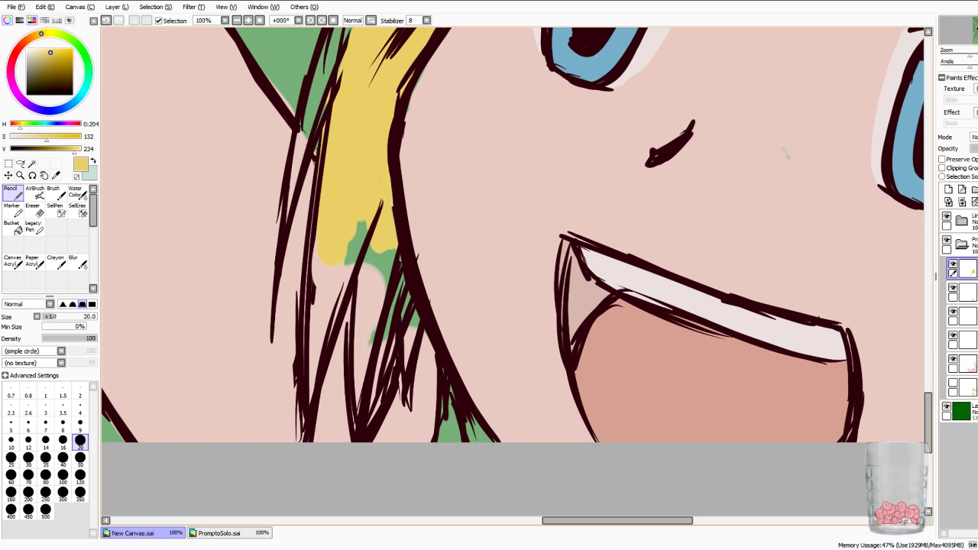
# Fill the lower strand tips of the side lock beside the jaw with yellow up to the line art.
pyautogui.moveTo(394, 254)
pyautogui.mouseDown()
pyautogui.moveTo(409, 298)
pyautogui.moveTo(402, 316)
pyautogui.moveTo(418, 315)
pyautogui.mouseUp()
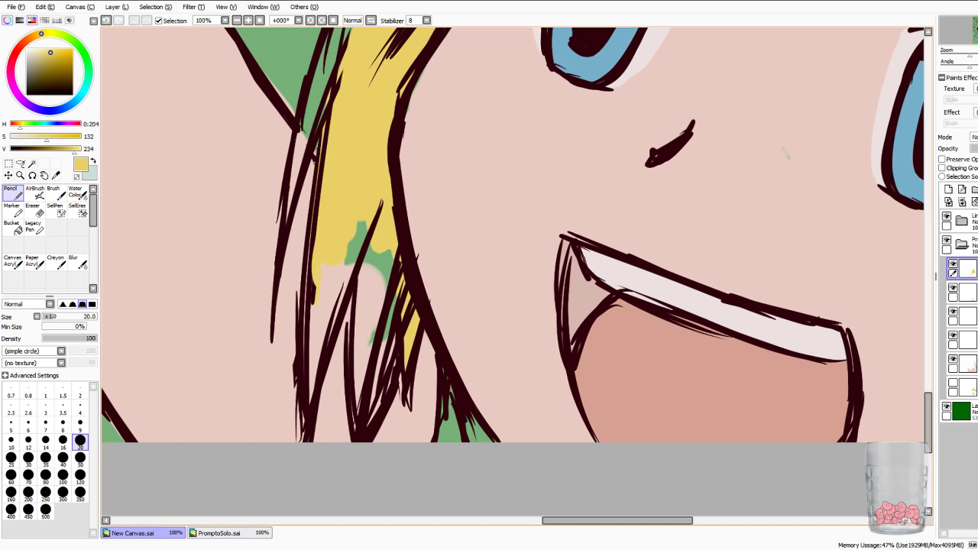
pyautogui.moveTo(359, 223); pyautogui.dragTo(358, 263)
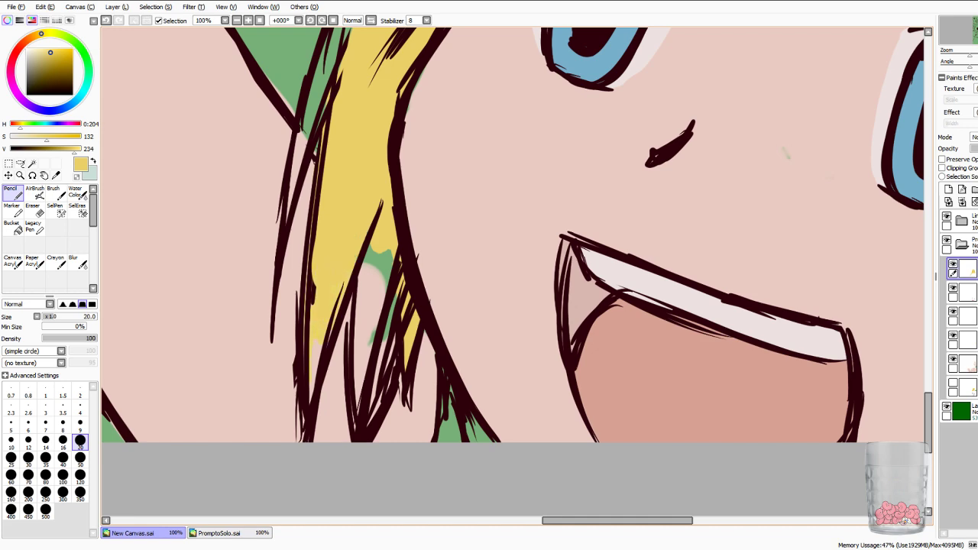
pyautogui.moveTo(381, 250)
pyautogui.mouseDown()
pyautogui.moveTo(375, 274)
pyautogui.moveTo(365, 265)
pyautogui.moveTo(385, 285)
pyautogui.moveTo(391, 335)
pyautogui.mouseUp()
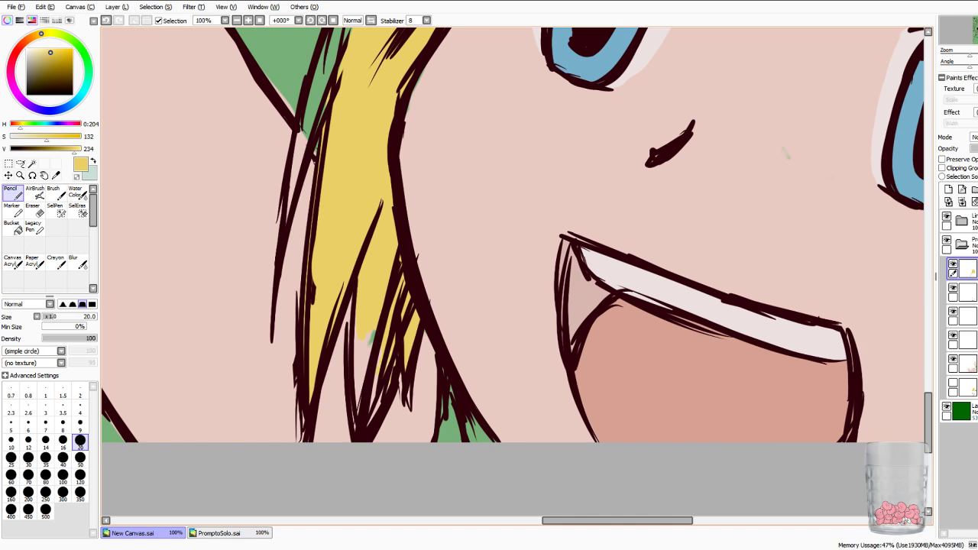
pyautogui.moveTo(370, 333); pyautogui.dragTo(367, 376)
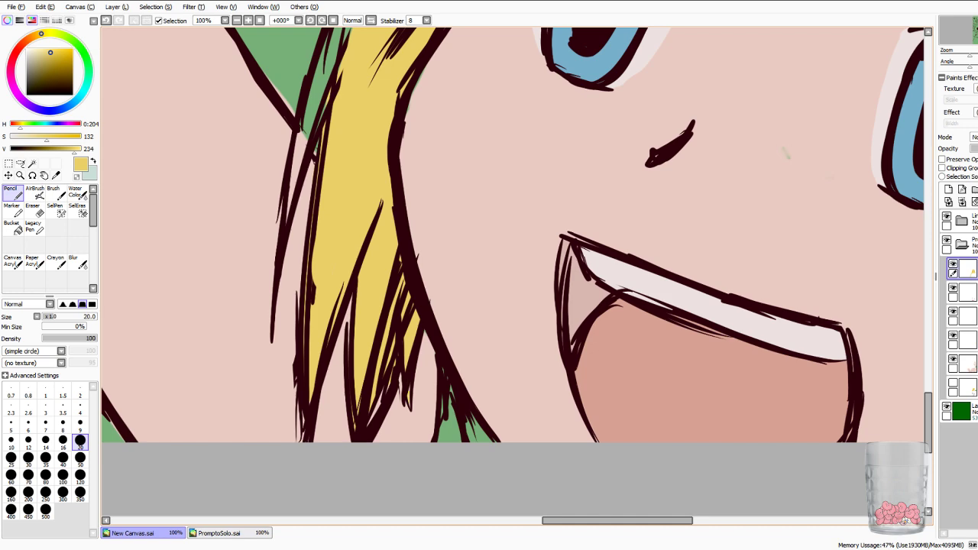
# Fill the thin outer strands of the side lock, where it meets the arm's outline, with yellow.
pyautogui.moveTo(489, 168); pyautogui.dragTo(593, 324)
pyautogui.moveTo(406, 266)
pyautogui.mouseDown()
pyautogui.moveTo(411, 289)
pyautogui.moveTo(417, 275)
pyautogui.mouseUp()
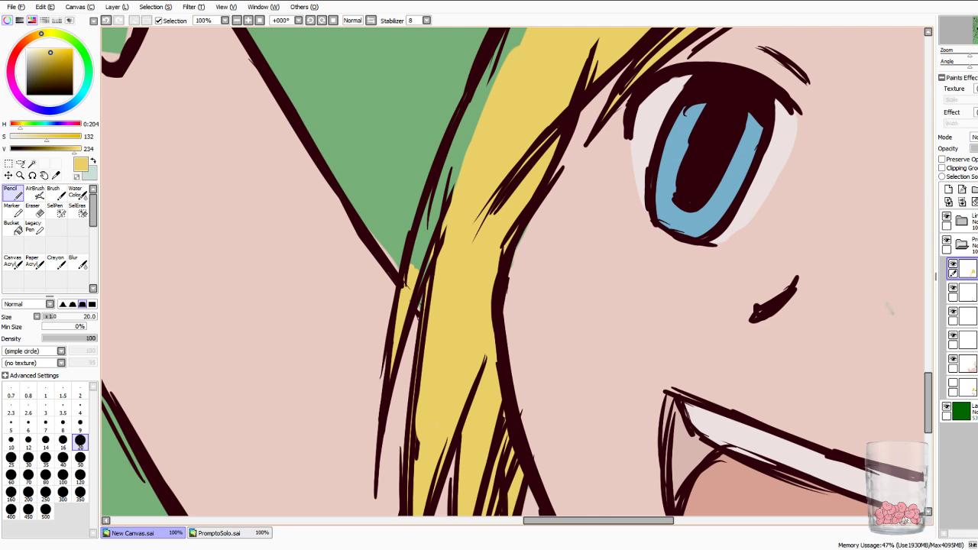
pyautogui.moveTo(428, 237)
pyautogui.mouseDown()
pyautogui.moveTo(421, 279)
pyautogui.moveTo(442, 186)
pyautogui.moveTo(414, 265)
pyautogui.moveTo(420, 215)
pyautogui.mouseUp()
pyautogui.moveTo(457, 170); pyautogui.dragTo(456, 182)
pyautogui.moveTo(470, 139); pyautogui.dragTo(450, 188)
pyautogui.moveTo(481, 105); pyautogui.dragTo(440, 185)
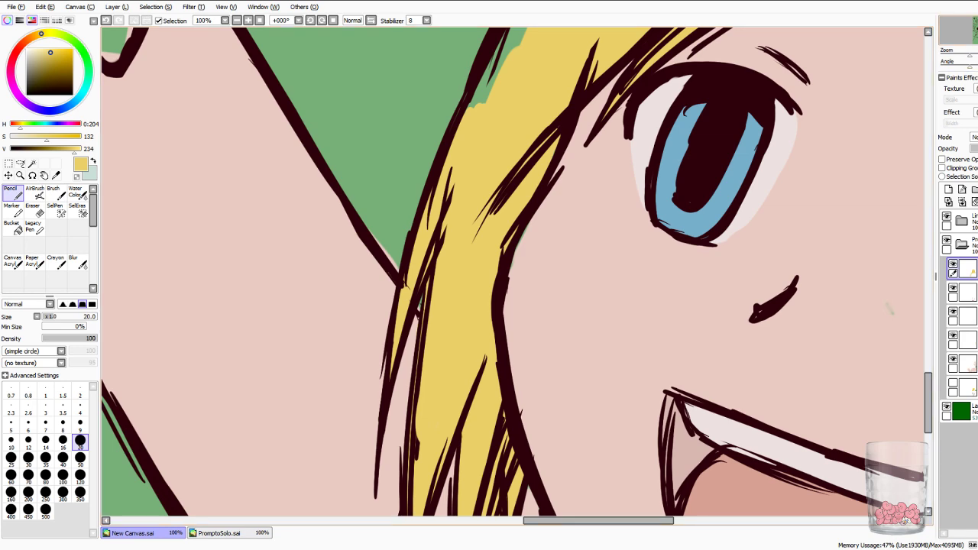
# Extend the yellow along the outer hair outline level with the character's eye.
pyautogui.moveTo(527, 176); pyautogui.dragTo(320, 332)
pyautogui.moveTo(308, 185); pyautogui.dragTo(281, 248)
pyautogui.moveTo(334, 149); pyautogui.dragTo(305, 205)
pyautogui.moveTo(337, 139)
pyautogui.mouseDown()
pyautogui.moveTo(314, 199)
pyautogui.moveTo(272, 257)
pyautogui.mouseUp()
pyautogui.moveTo(322, 148); pyautogui.dragTo(303, 191)
pyautogui.moveTo(278, 222); pyautogui.dragTo(263, 263)
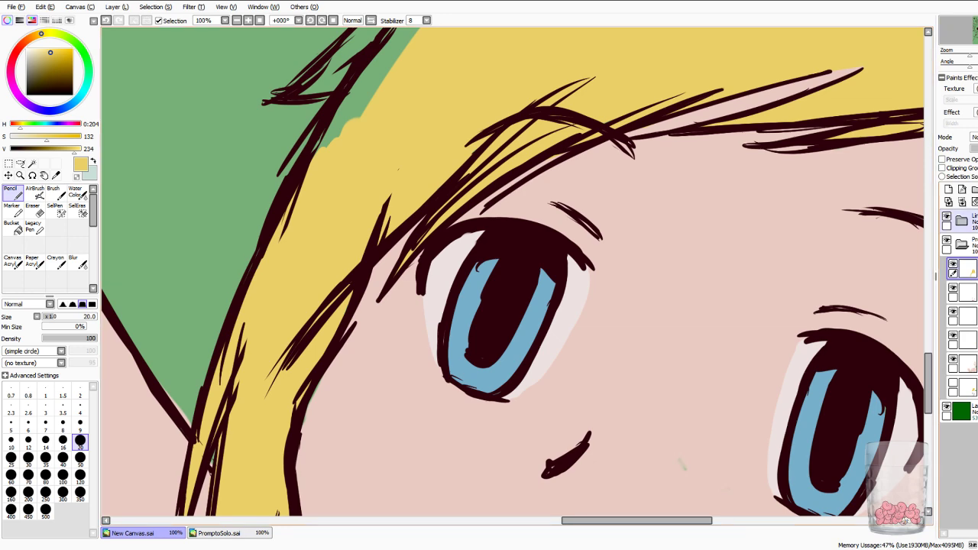
# Cover the leftover background sliver between the cheek and the side lock with the sampled skin colour on the skin layer.
pyautogui.press('pagedown')
pyautogui.press('pagedown')
pyautogui.moveTo(512, 344); pyautogui.dragTo(486, 163)
pyautogui.press('Left')
pyautogui.press('pageup')
pyautogui.press('pageup')
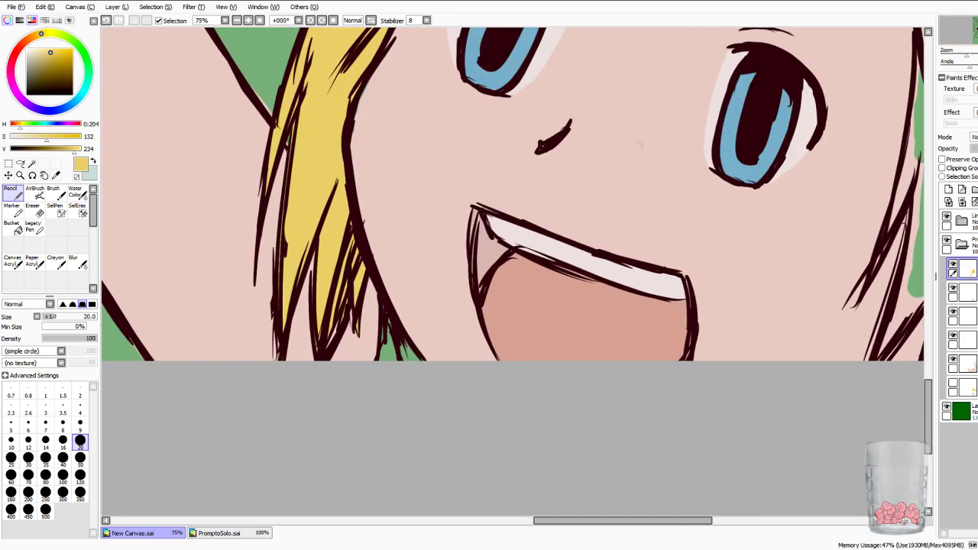
pyautogui.click(969, 363)
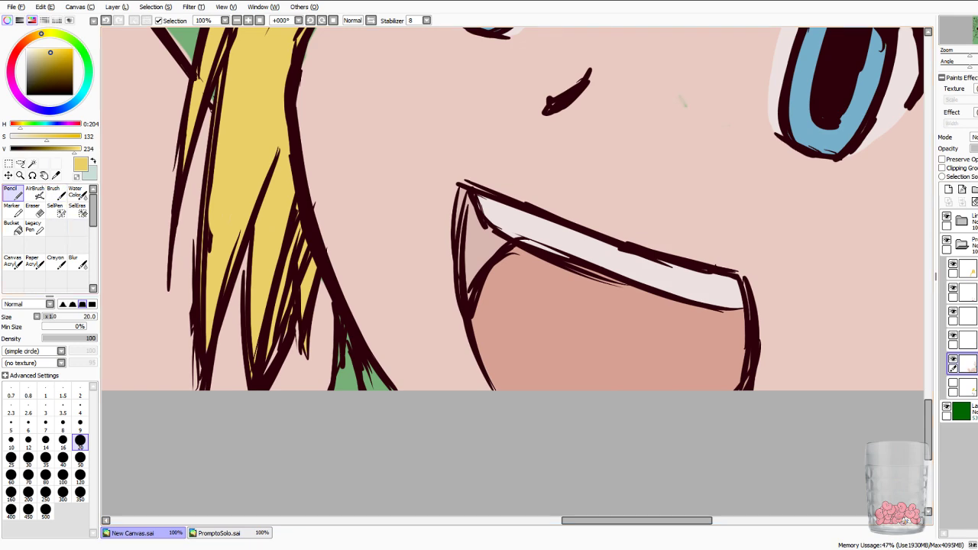
pyautogui.keyDown('alt'); pyautogui.click(682, 102); pyautogui.keyUp('alt')
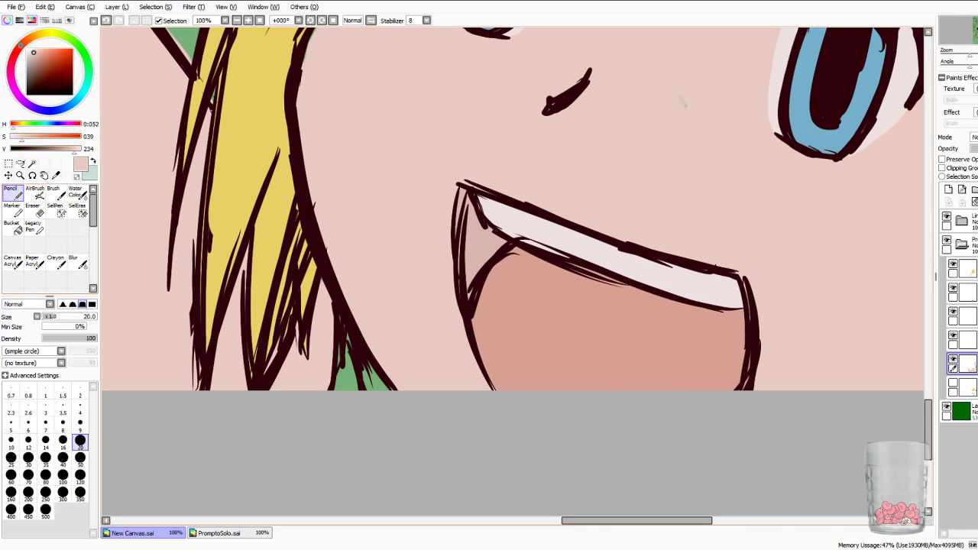
pyautogui.scroll(3, 512, 271)
pyautogui.moveTo(314, 174); pyautogui.dragTo(305, 212)
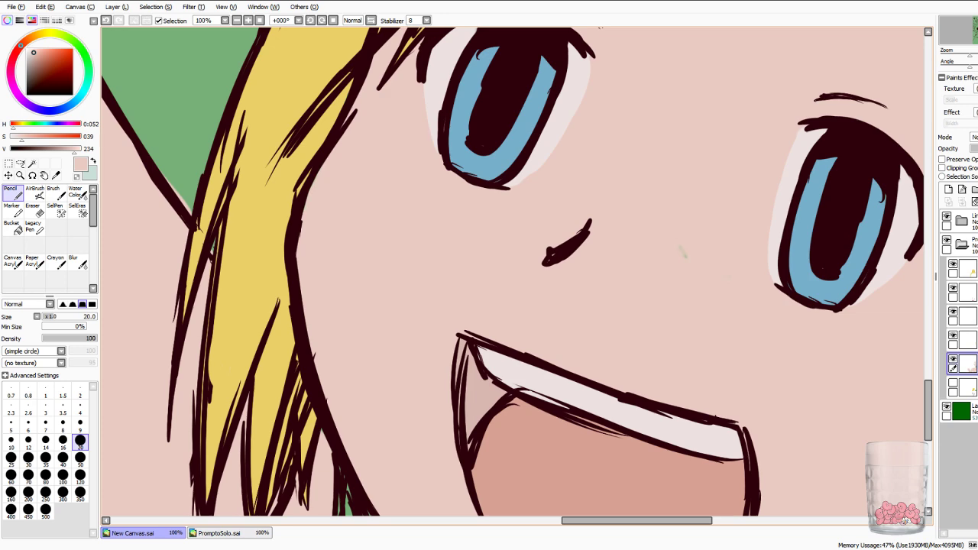
# On the hair layer, fill the outer hair edge above the side lock with the sampled yellow, up to the pointed tufts.
pyautogui.click(966, 269)
pyautogui.press('alt')
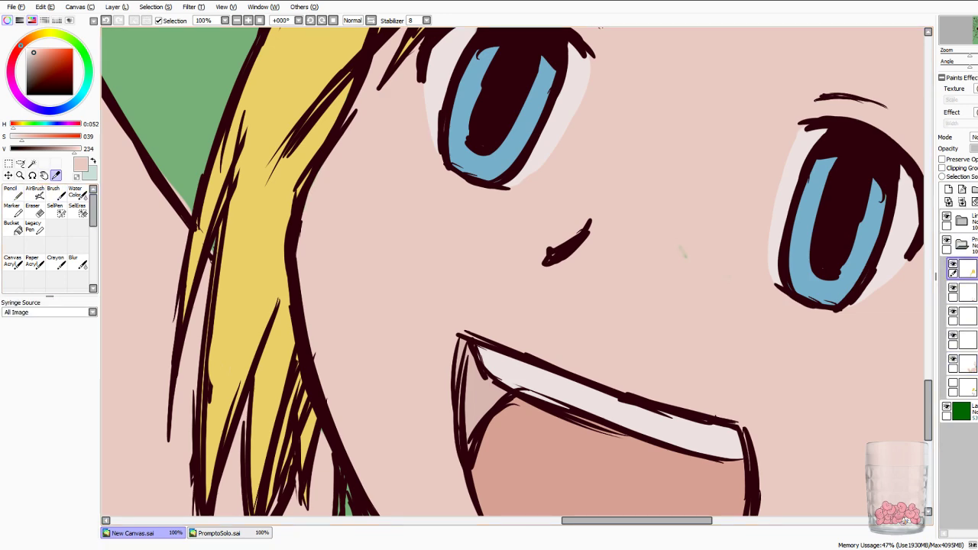
pyautogui.click(238, 256)
pyautogui.click(13, 192)
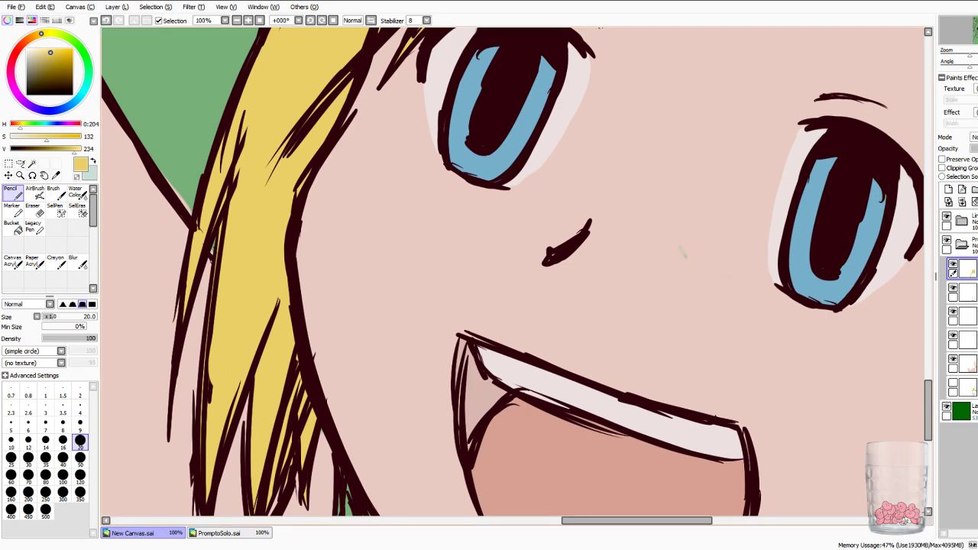
pyautogui.moveTo(581, 153); pyautogui.dragTo(530, 360)
pyautogui.moveTo(527, 76); pyautogui.dragTo(629, 183)
pyautogui.scroll(-2, 512, 275)
pyautogui.moveTo(478, 68)
pyautogui.mouseDown()
pyautogui.moveTo(425, 136)
pyautogui.moveTo(466, 58)
pyautogui.moveTo(373, 192)
pyautogui.mouseUp()
pyautogui.moveTo(412, 142)
pyautogui.mouseDown()
pyautogui.moveTo(386, 187)
pyautogui.moveTo(401, 175)
pyautogui.mouseUp()
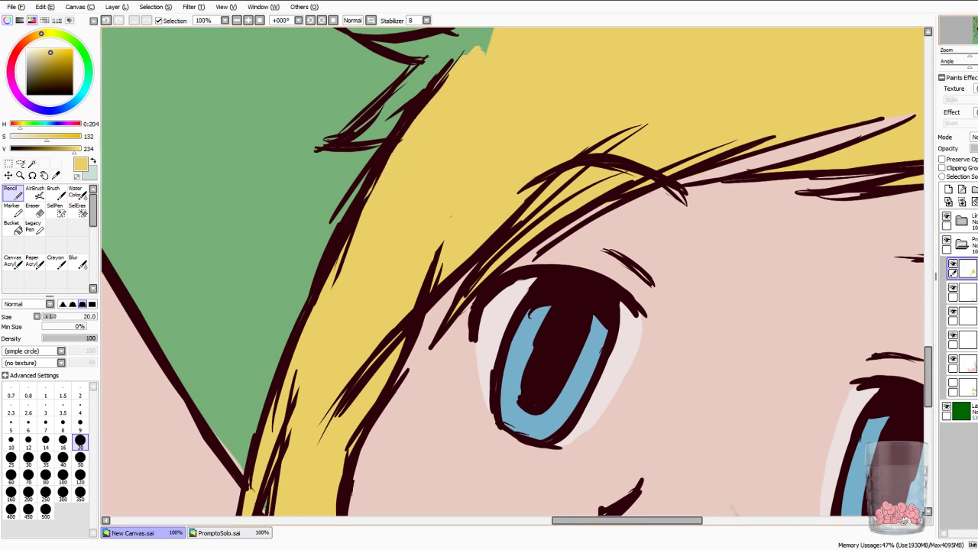
# Fill the two pointed tufts on the outer hair edge with yellow and join them to the main hair area.
pyautogui.scroll(3, 512, 275)
pyautogui.moveTo(383, 215)
pyautogui.mouseDown()
pyautogui.moveTo(354, 242)
pyautogui.moveTo(393, 235)
pyautogui.moveTo(357, 243)
pyautogui.moveTo(376, 233)
pyautogui.mouseUp()
pyautogui.moveTo(384, 219)
pyautogui.mouseDown()
pyautogui.moveTo(440, 164)
pyautogui.moveTo(424, 159)
pyautogui.moveTo(469, 152)
pyautogui.mouseUp()
pyautogui.moveTo(384, 151)
pyautogui.mouseDown()
pyautogui.moveTo(395, 153)
pyautogui.moveTo(379, 148)
pyautogui.mouseUp()
pyautogui.hotkey('ctrl', 'z')
pyautogui.hotkey('ctrl', 'z')
pyautogui.hotkey('ctrl', 'z')
pyautogui.hotkey('ctrl', 'z')
pyautogui.hotkey('ctrl', 'z')
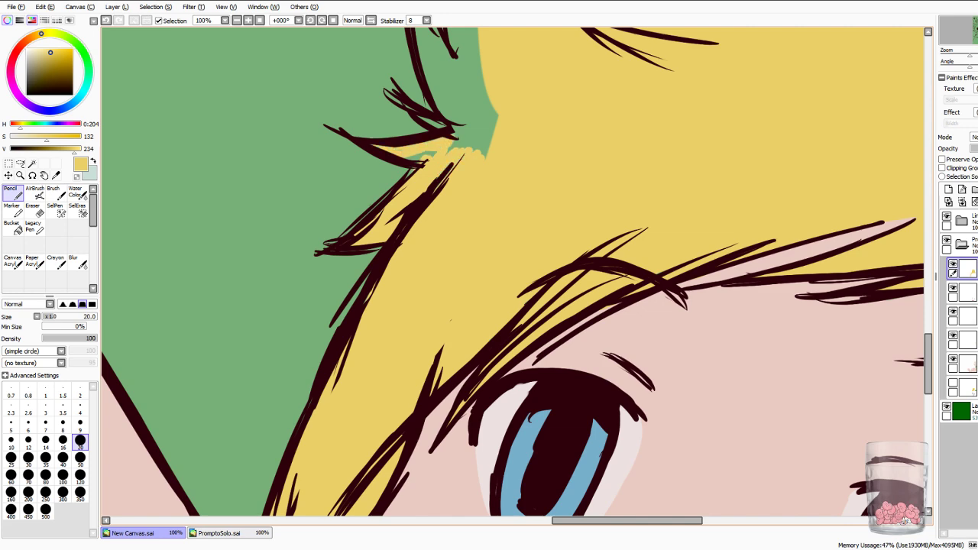
pyautogui.moveTo(461, 133)
pyautogui.mouseDown()
pyautogui.moveTo(457, 142)
pyautogui.moveTo(485, 144)
pyautogui.moveTo(486, 155)
pyautogui.mouseUp()
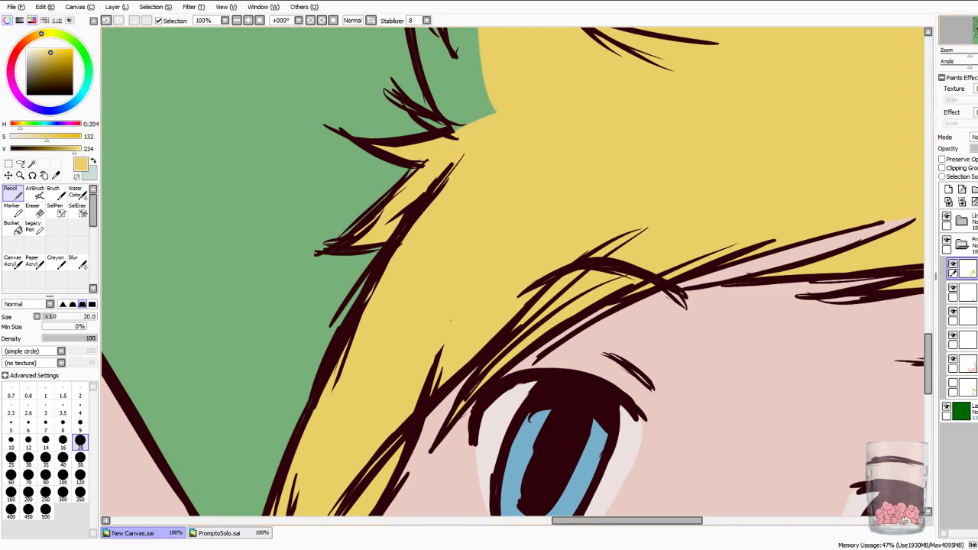
# Fill the small spiky strand and the narrow lock above the pointed tufts with yellow.
pyautogui.press('Left')
pyautogui.press('Left')
pyautogui.press('Up')
pyautogui.press('Up')
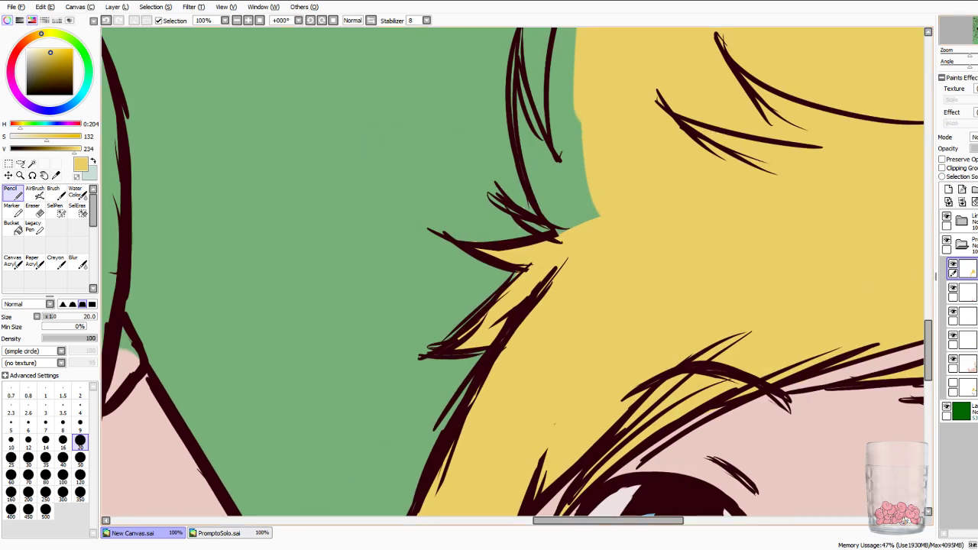
pyautogui.hotkey('ctrl', 'z')
pyautogui.moveTo(526, 221)
pyautogui.mouseDown()
pyautogui.moveTo(546, 230)
pyautogui.moveTo(525, 223)
pyautogui.mouseUp()
pyautogui.moveTo(528, 131); pyautogui.dragTo(512, 67)
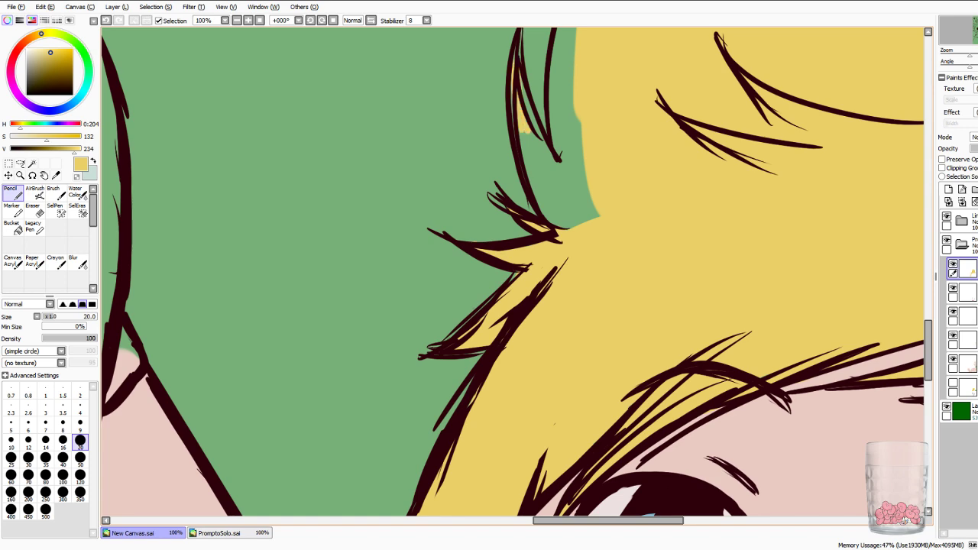
pyautogui.moveTo(522, 131)
pyautogui.mouseDown()
pyautogui.moveTo(524, 146)
pyautogui.moveTo(525, 88)
pyautogui.moveTo(551, 164)
pyautogui.moveTo(537, 126)
pyautogui.mouseUp()
# Fill the curved outer lock at the back of the head with yellow, using brush size 40 for the larger gap.
pyautogui.moveTo(551, 162)
pyautogui.mouseDown()
pyautogui.moveTo(538, 210)
pyautogui.moveTo(532, 172)
pyautogui.moveTo(554, 221)
pyautogui.moveTo(569, 223)
pyautogui.moveTo(575, 209)
pyautogui.moveTo(573, 220)
pyautogui.moveTo(559, 184)
pyautogui.moveTo(591, 212)
pyautogui.moveTo(584, 193)
pyautogui.moveTo(636, 193)
pyautogui.moveTo(480, 347)
pyautogui.moveTo(428, 451)
pyautogui.mouseUp()
pyautogui.moveTo(453, 199)
pyautogui.mouseDown()
pyautogui.moveTo(511, 116)
pyautogui.moveTo(473, 176)
pyautogui.mouseUp()
pyautogui.moveTo(505, 126)
pyautogui.mouseDown()
pyautogui.moveTo(456, 243)
pyautogui.moveTo(451, 214)
pyautogui.moveTo(421, 281)
pyautogui.moveTo(463, 185)
pyautogui.moveTo(460, 238)
pyautogui.moveTo(465, 247)
pyautogui.moveTo(468, 202)
pyautogui.moveTo(488, 252)
pyautogui.mouseUp()
pyautogui.click(63, 458)
pyautogui.moveTo(467, 170)
pyautogui.mouseDown()
pyautogui.moveTo(419, 250)
pyautogui.moveTo(401, 342)
pyautogui.mouseUp()
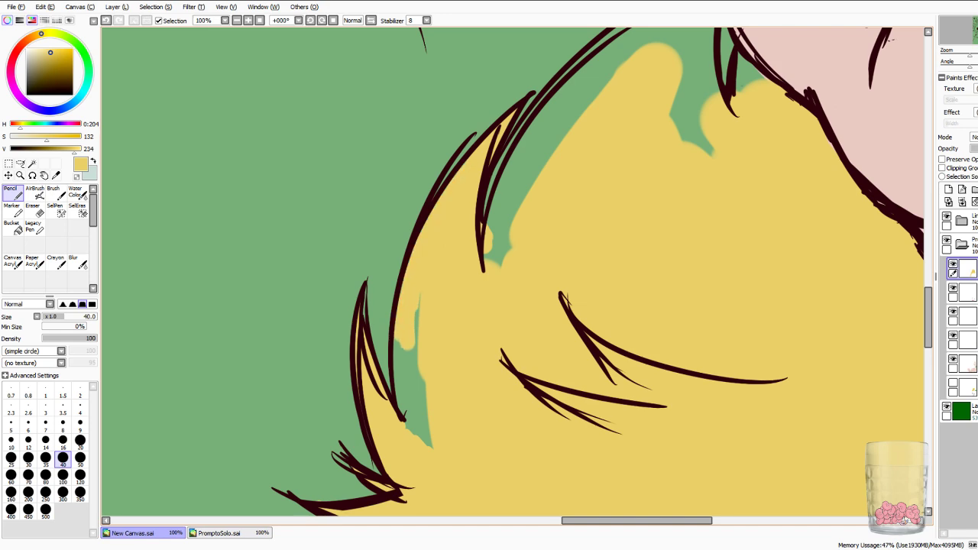
pyautogui.moveTo(415, 305)
pyautogui.mouseDown()
pyautogui.moveTo(411, 382)
pyautogui.moveTo(404, 369)
pyautogui.moveTo(408, 415)
pyautogui.moveTo(426, 443)
pyautogui.moveTo(425, 382)
pyautogui.mouseUp()
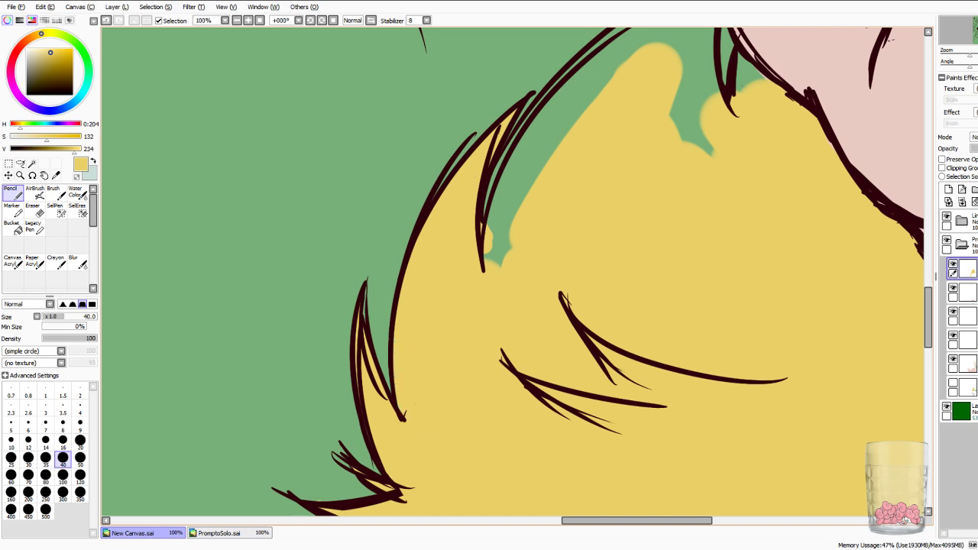
# Fill the gap along the curved outer edge at the crown of the hair with yellow, up to the raised thumb.
pyautogui.press('Up')
pyautogui.press('Up')
pyautogui.press('Up')
pyautogui.press('Right')
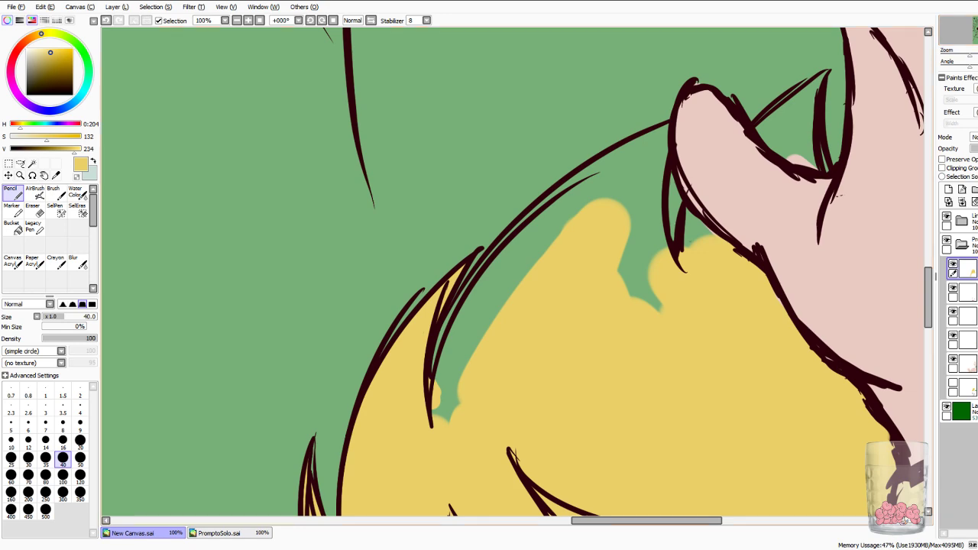
pyautogui.moveTo(462, 396)
pyautogui.mouseDown()
pyautogui.moveTo(469, 325)
pyautogui.moveTo(446, 407)
pyautogui.moveTo(457, 334)
pyautogui.moveTo(472, 308)
pyautogui.moveTo(437, 370)
pyautogui.mouseUp()
pyautogui.moveTo(451, 317); pyautogui.dragTo(479, 284)
pyautogui.moveTo(489, 337)
pyautogui.mouseDown()
pyautogui.moveTo(544, 239)
pyautogui.moveTo(568, 221)
pyautogui.mouseUp()
pyautogui.moveTo(481, 280); pyautogui.dragTo(532, 229)
pyautogui.moveTo(480, 267)
pyautogui.mouseDown()
pyautogui.moveTo(467, 288)
pyautogui.moveTo(540, 214)
pyautogui.moveTo(603, 178)
pyautogui.moveTo(633, 178)
pyautogui.moveTo(657, 221)
pyautogui.moveTo(647, 298)
pyautogui.moveTo(665, 130)
pyautogui.mouseUp()
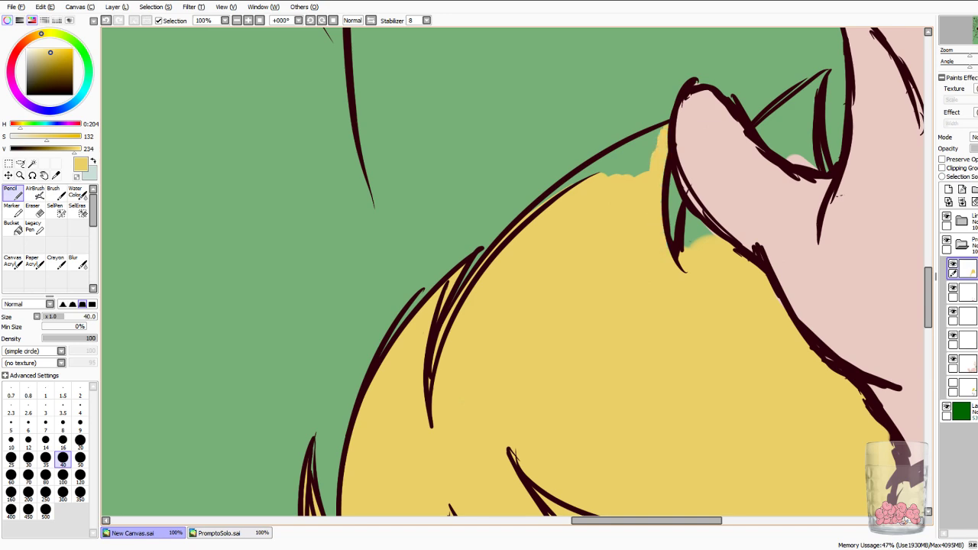
# Fill the remaining gaps beside the thumb and the triangular tuft between thumb and fingers with yellow.
pyautogui.moveTo(638, 173)
pyautogui.mouseDown()
pyautogui.moveTo(616, 165)
pyautogui.moveTo(659, 131)
pyautogui.moveTo(540, 205)
pyautogui.mouseUp()
pyautogui.moveTo(692, 243)
pyautogui.mouseDown()
pyautogui.moveTo(694, 220)
pyautogui.moveTo(709, 224)
pyautogui.mouseUp()
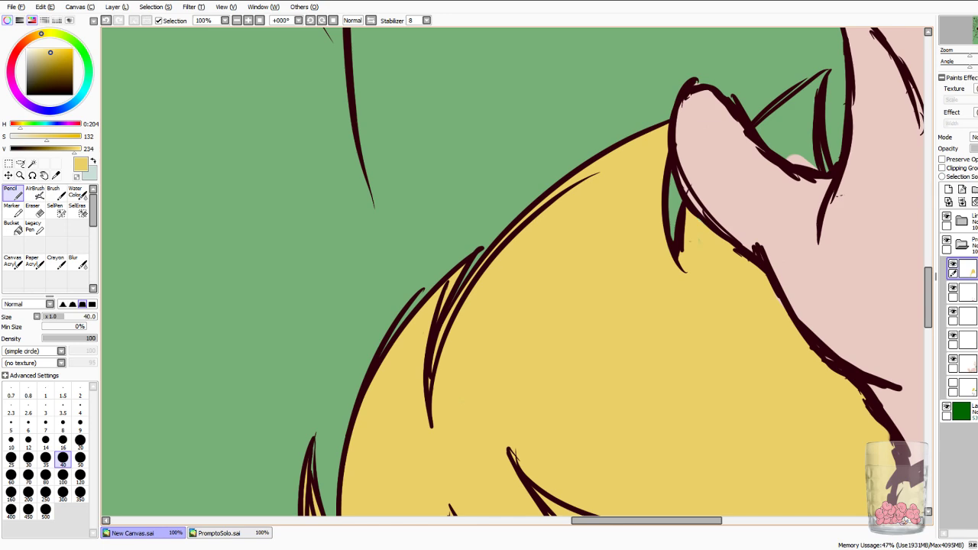
pyautogui.moveTo(775, 140)
pyautogui.mouseDown()
pyautogui.moveTo(815, 164)
pyautogui.moveTo(818, 152)
pyautogui.moveTo(757, 123)
pyautogui.moveTo(795, 107)
pyautogui.moveTo(802, 145)
pyautogui.moveTo(814, 86)
pyautogui.moveTo(798, 97)
pyautogui.moveTo(822, 76)
pyautogui.mouseUp()
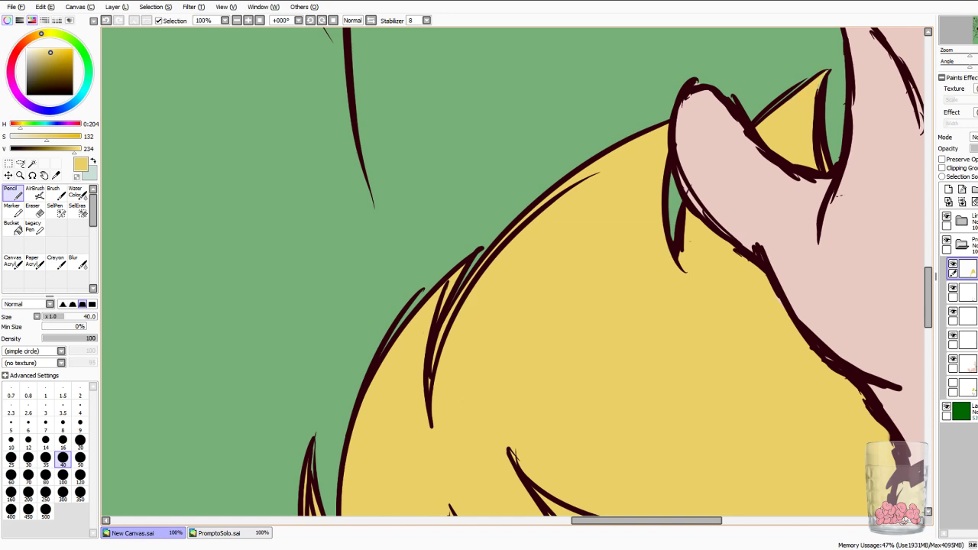
# Fill the hair lock between the face and the raised arm with yellow, down to its pointed tips.
pyautogui.moveTo(976, 34); pyautogui.dragTo(977, 34)
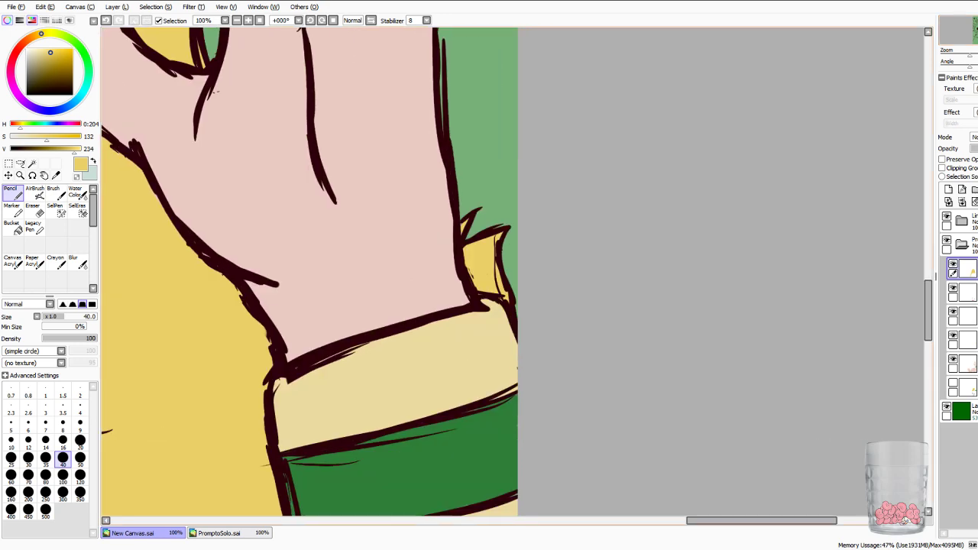
pyautogui.scroll(-3, 512, 271)
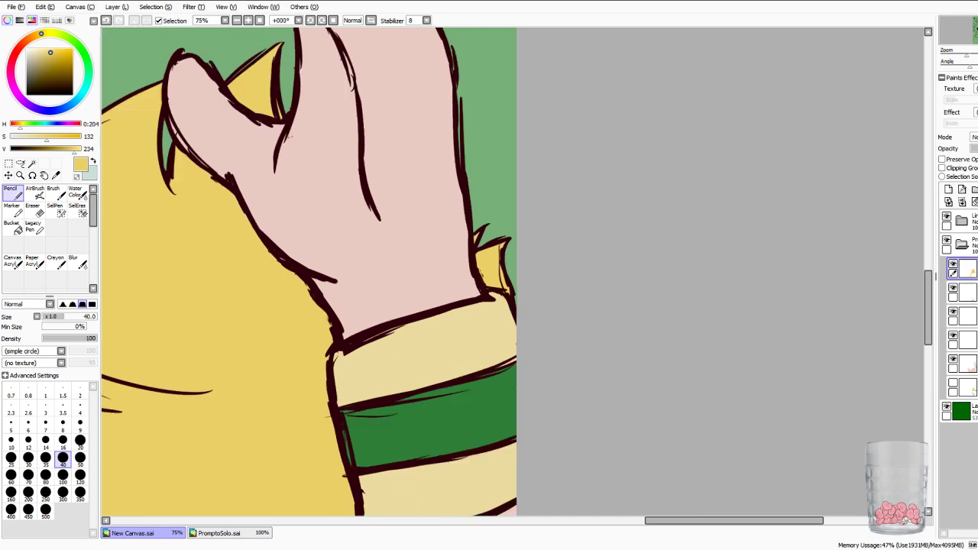
pyautogui.scroll(-1, 508, 275)
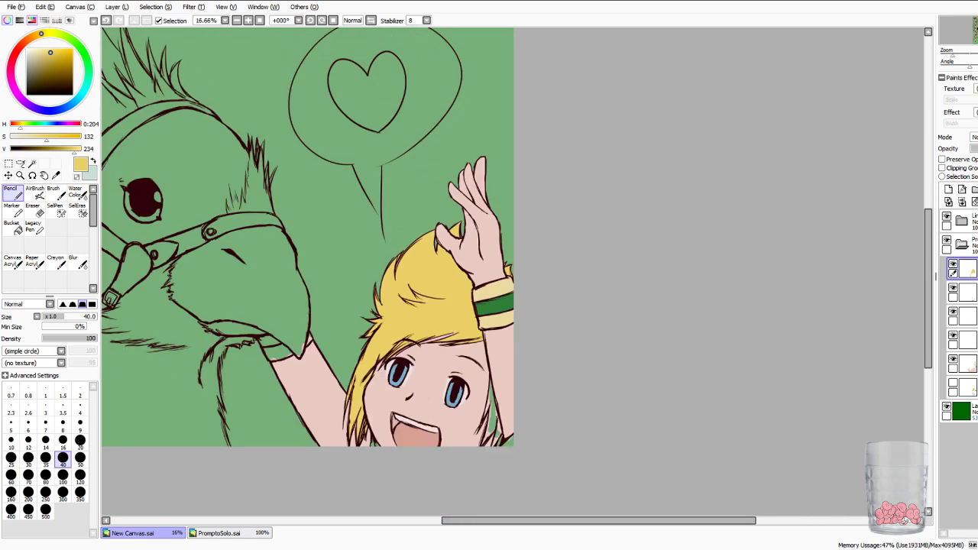
pyautogui.scroll(5, 456, 382)
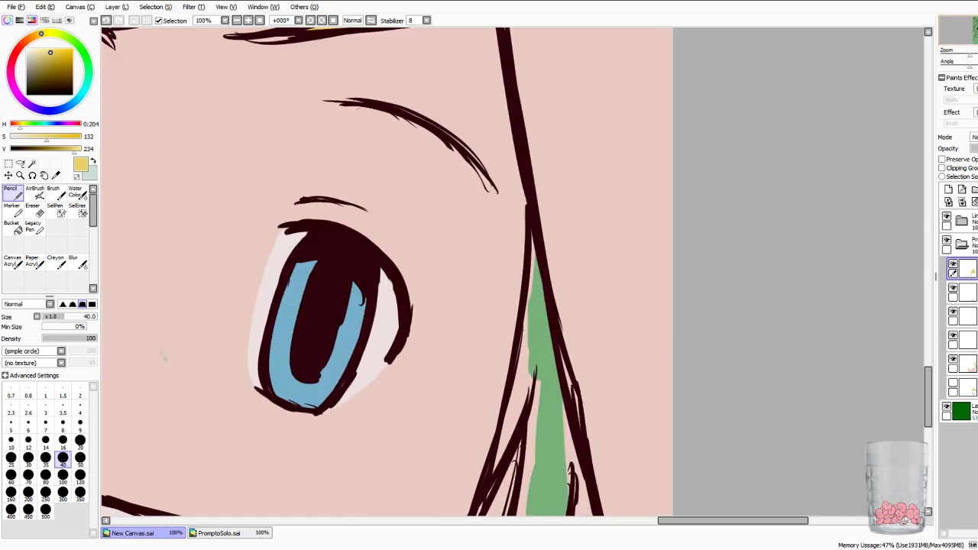
pyautogui.scroll(-1, 514, 272)
pyautogui.moveTo(489, 367)
pyautogui.mouseDown()
pyautogui.moveTo(450, 173)
pyautogui.moveTo(411, 214)
pyautogui.moveTo(453, 136)
pyautogui.moveTo(452, 115)
pyautogui.moveTo(466, 189)
pyautogui.mouseUp()
pyautogui.moveTo(448, 144); pyautogui.dragTo(448, 185)
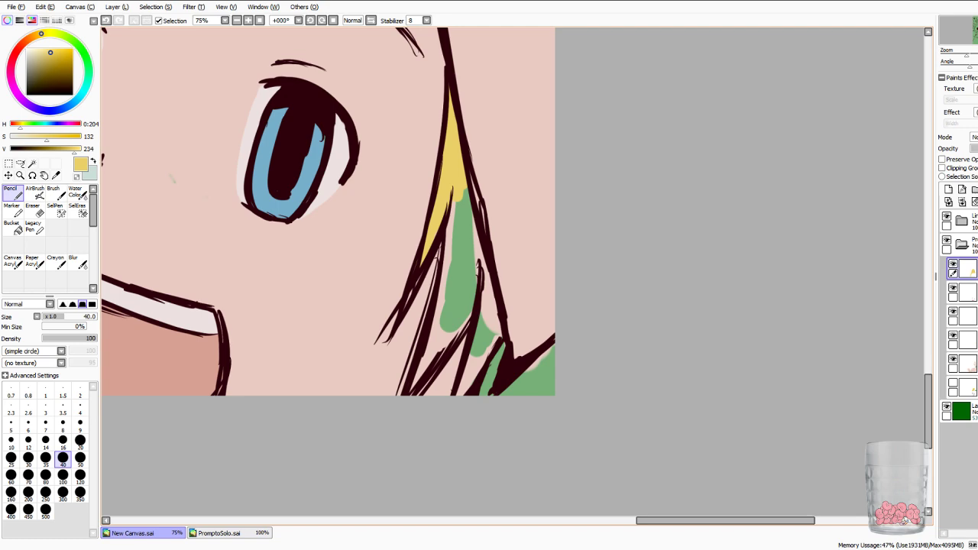
pyautogui.moveTo(458, 199)
pyautogui.mouseDown()
pyautogui.moveTo(457, 258)
pyautogui.moveTo(458, 195)
pyautogui.moveTo(469, 271)
pyautogui.mouseUp()
pyautogui.moveTo(485, 317)
pyautogui.mouseDown()
pyautogui.moveTo(473, 283)
pyautogui.moveTo(455, 305)
pyautogui.moveTo(447, 283)
pyautogui.moveTo(430, 351)
pyautogui.mouseUp()
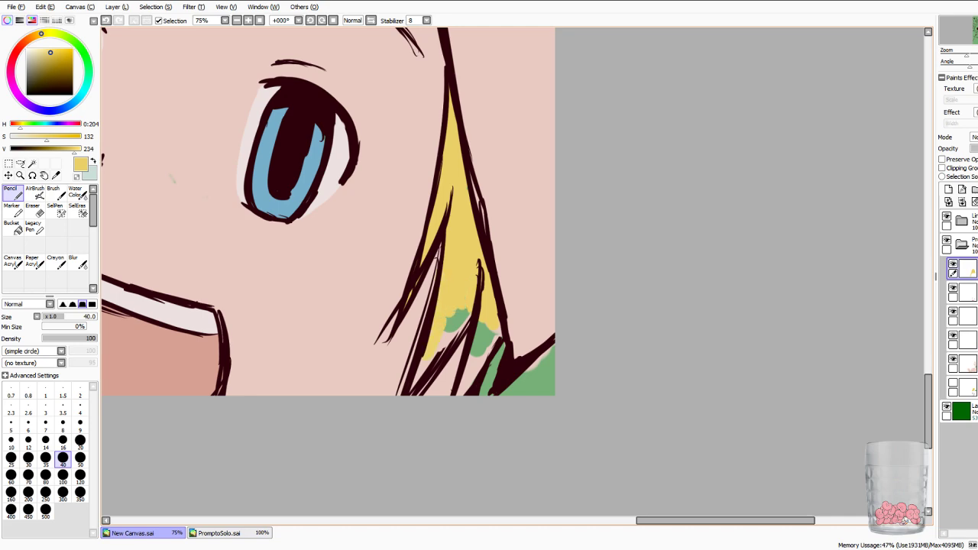
pyautogui.moveTo(462, 309)
pyautogui.mouseDown()
pyautogui.moveTo(445, 331)
pyautogui.moveTo(475, 353)
pyautogui.moveTo(489, 347)
pyautogui.mouseUp()
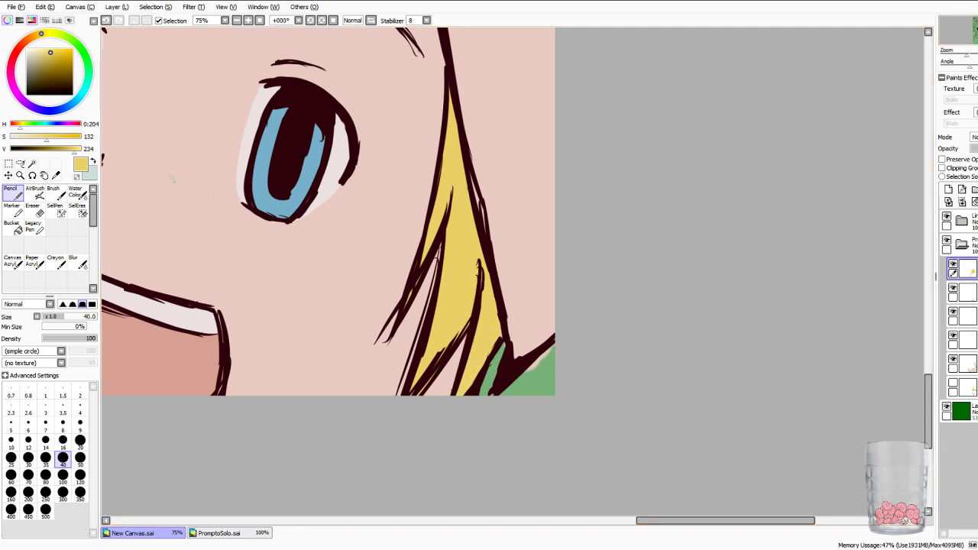
# Create a new layer directly below the hair layer and choose a light blue for the clothing.
pyautogui.scroll(-2, 513, 273)
pyautogui.moveTo(397, 229); pyautogui.dragTo(450, 298)
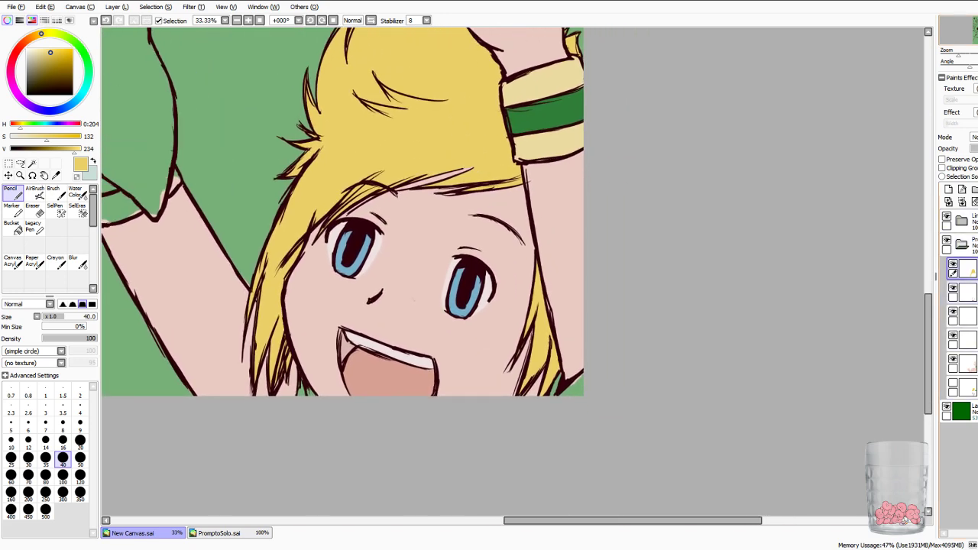
pyautogui.click(969, 292)
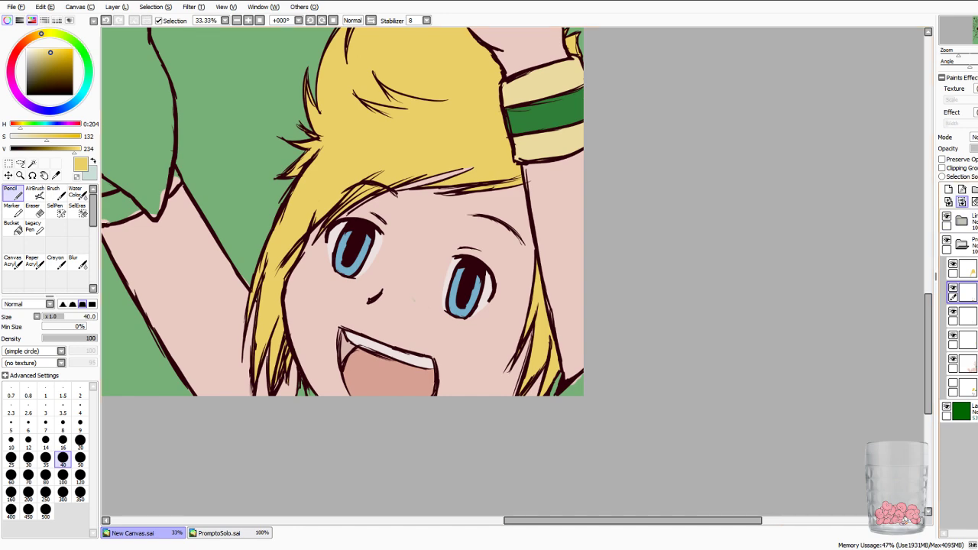
pyautogui.click(948, 190)
pyautogui.moveTo(78, 98)
pyautogui.mouseDown()
pyautogui.moveTo(83, 89)
pyautogui.moveTo(78, 97)
pyautogui.mouseUp()
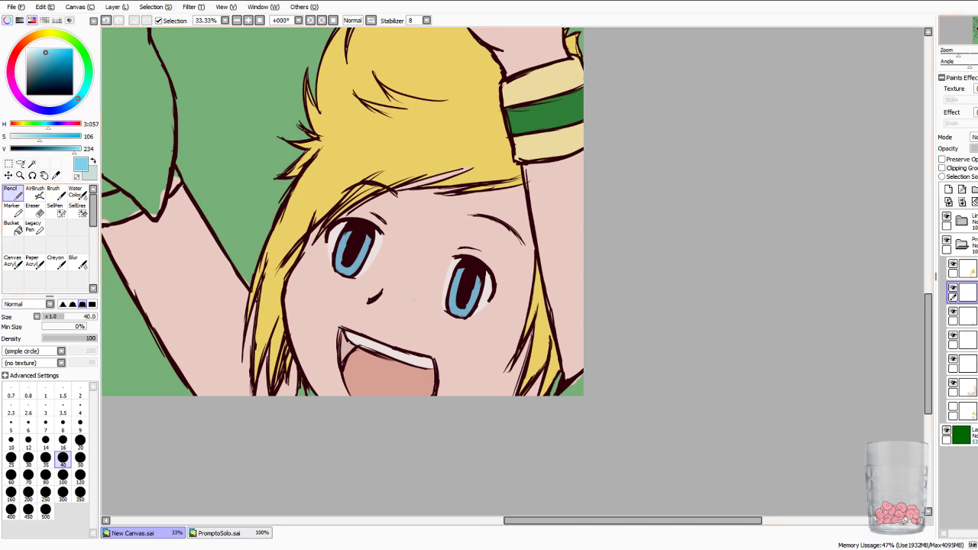
pyautogui.press('pageup')
pyautogui.moveTo(428, 305); pyautogui.dragTo(531, 176)
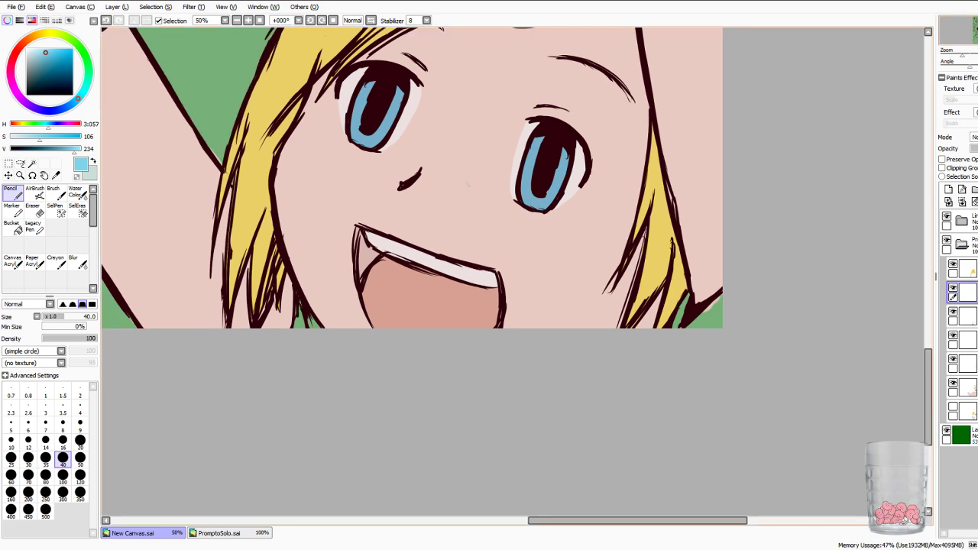
# Darken the blue to a brightness of 160 and fill the clothing areas on both sides of the neck.
pyautogui.moveTo(302, 309); pyautogui.dragTo(299, 327)
pyautogui.click(62, 149)
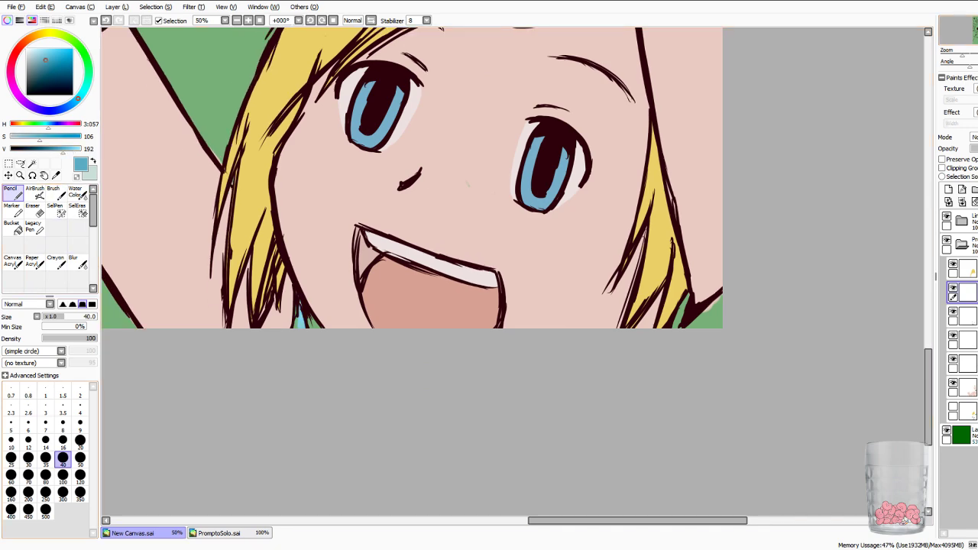
pyautogui.moveTo(302, 326); pyautogui.dragTo(299, 309)
pyautogui.click(54, 149)
pyautogui.moveTo(301, 315)
pyautogui.mouseDown()
pyautogui.moveTo(302, 327)
pyautogui.moveTo(315, 327)
pyautogui.mouseUp()
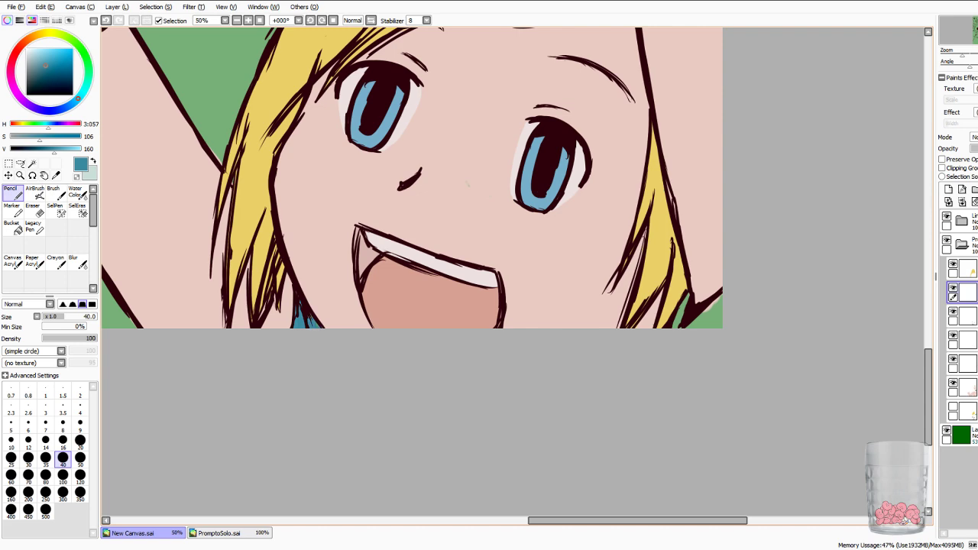
pyautogui.moveTo(682, 311)
pyautogui.mouseDown()
pyautogui.moveTo(685, 303)
pyautogui.moveTo(710, 324)
pyautogui.moveTo(718, 297)
pyautogui.moveTo(721, 326)
pyautogui.mouseUp()
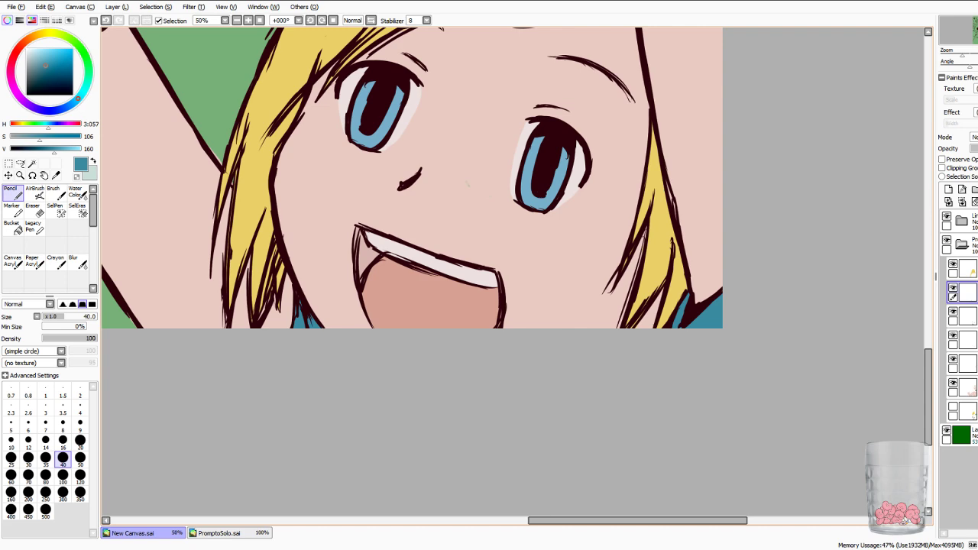
# Activate the skin layer and set the pencil to the skin colour sampled from the lowered arm.
pyautogui.scroll(3, 412, 229)
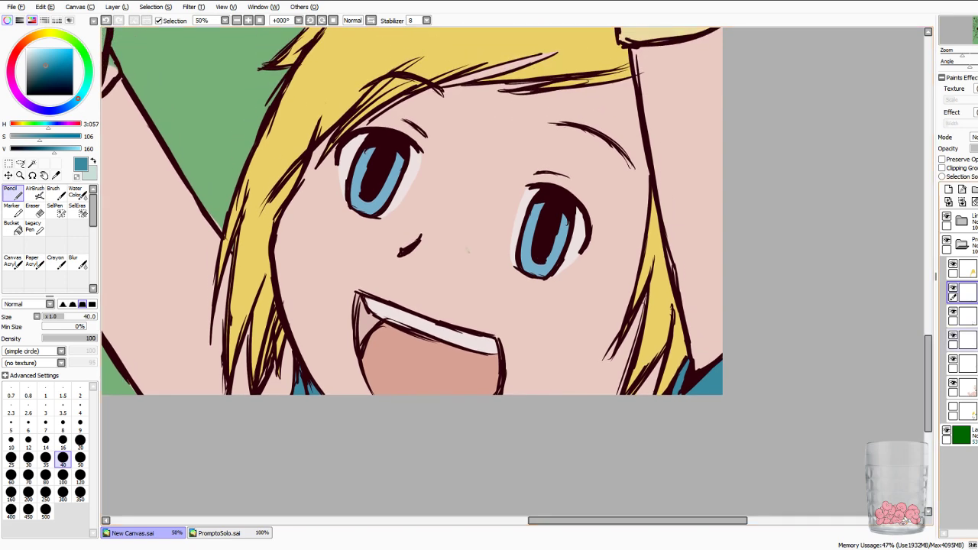
pyautogui.click(967, 388)
pyautogui.click(56, 176)
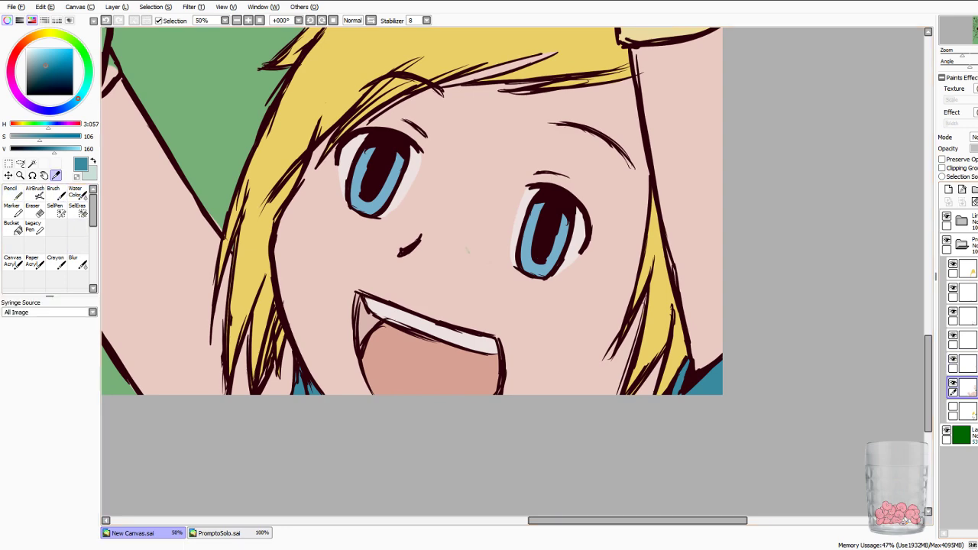
pyautogui.click(164, 256)
pyautogui.click(12, 193)
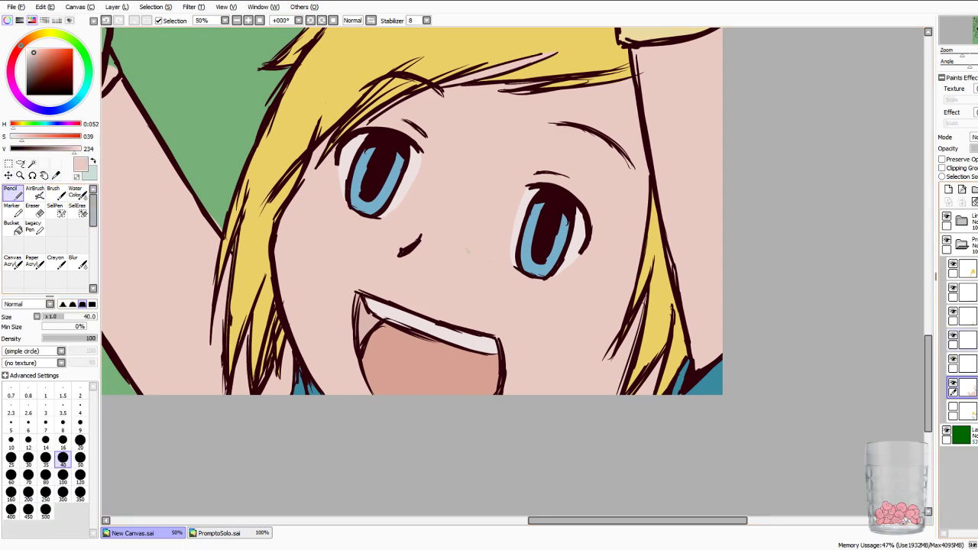
# Sample the dark green from the raised wristband and fill the stripe of the other wristband below the beak.
pyautogui.moveTo(382, 191)
pyautogui.mouseDown()
pyautogui.moveTo(562, 477)
pyautogui.moveTo(537, 372)
pyautogui.mouseUp()
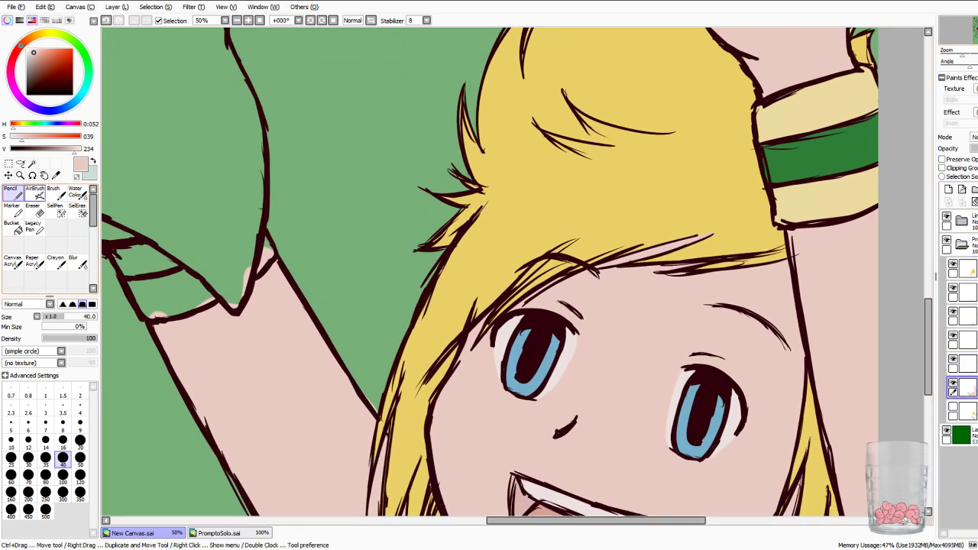
pyautogui.click(56, 176)
pyautogui.click(822, 156)
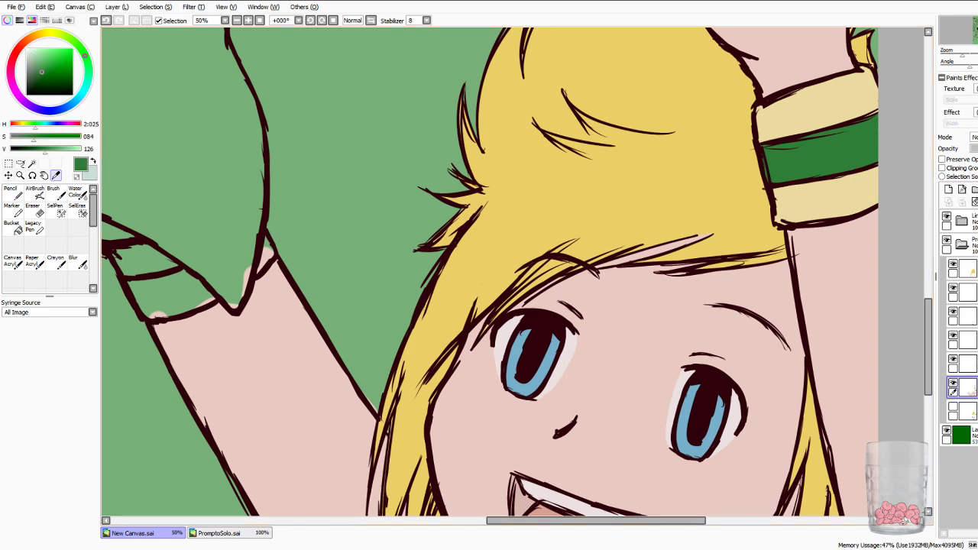
pyautogui.click(12, 193)
pyautogui.moveTo(382, 275); pyautogui.dragTo(538, 301)
pyautogui.moveTo(272, 278)
pyautogui.mouseDown()
pyautogui.moveTo(289, 295)
pyautogui.moveTo(310, 295)
pyautogui.moveTo(289, 281)
pyautogui.moveTo(302, 274)
pyautogui.moveTo(324, 291)
pyautogui.moveTo(295, 289)
pyautogui.mouseUp()
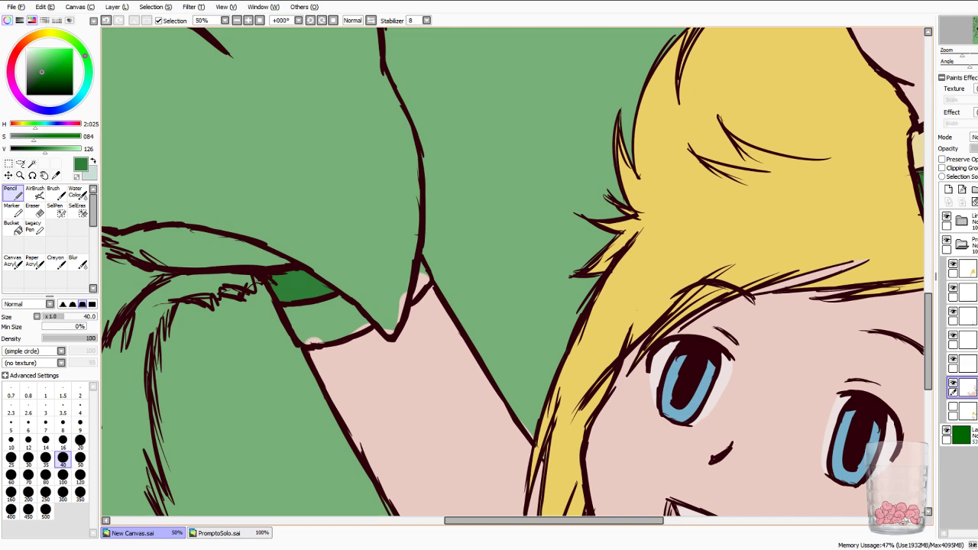
# Sample the cream colour from the raised wristband and activate the layer directly above the skin layer.
pyautogui.moveTo(554, 521); pyautogui.dragTo(645, 521)
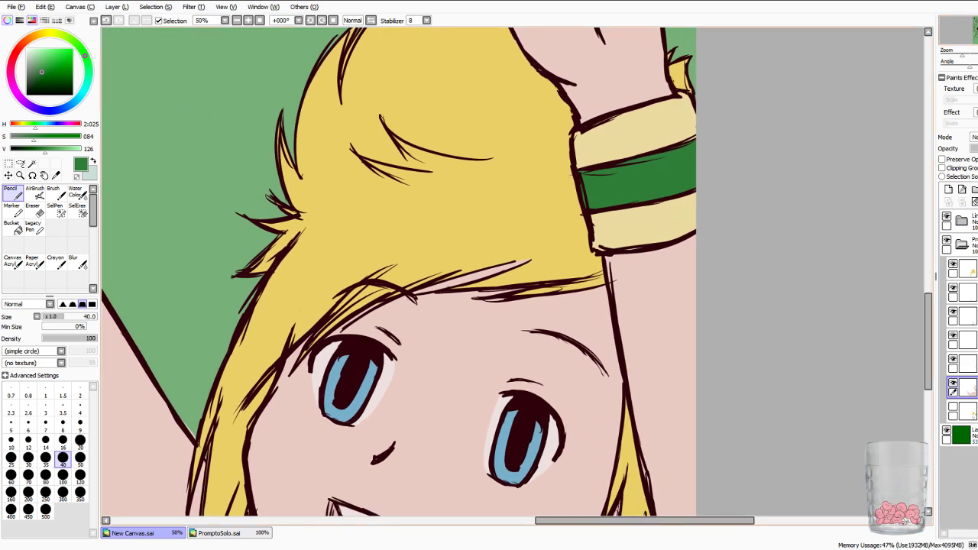
pyautogui.click(56, 176)
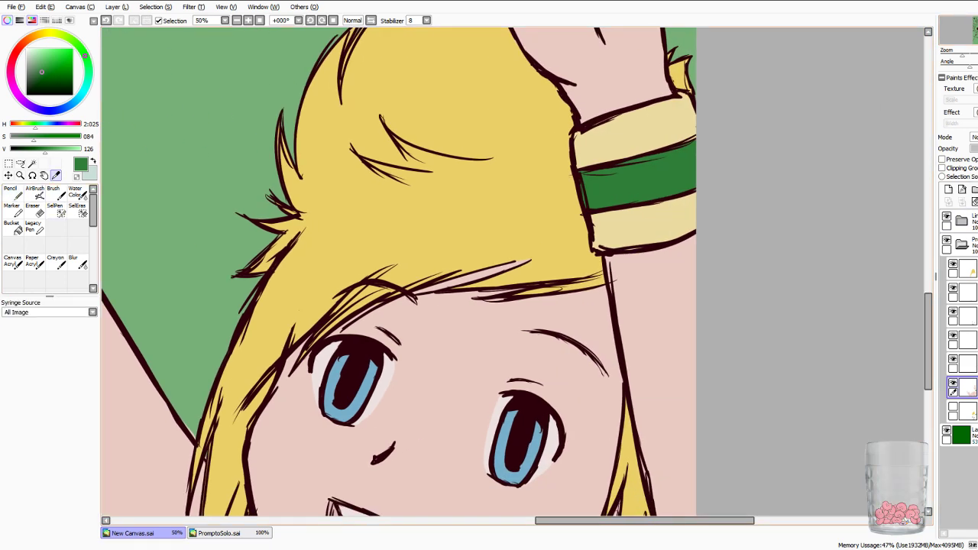
pyautogui.click(643, 225)
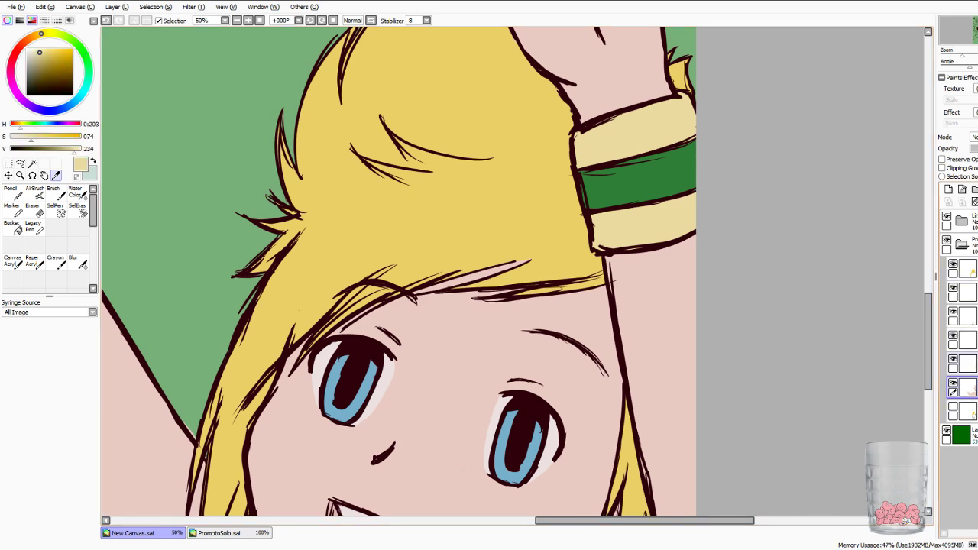
pyautogui.click(953, 359)
pyautogui.click(953, 358)
pyautogui.click(968, 364)
pyautogui.moveTo(977, 34); pyautogui.dragTo(977, 39)
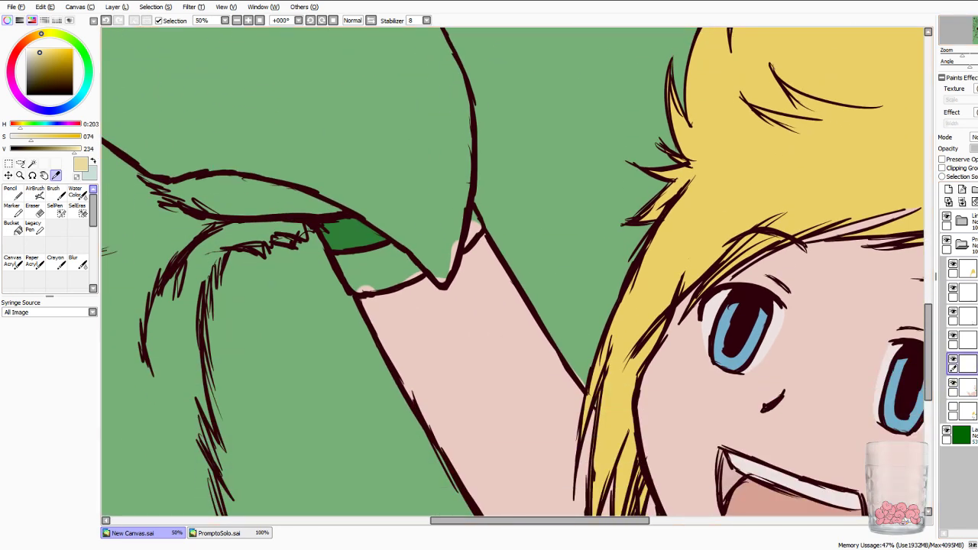
# Fill the lower wristband's cream stripe and its small sliver on the other side of the beak tip.
pyautogui.click(13, 193)
pyautogui.moveTo(348, 251); pyautogui.dragTo(353, 263)
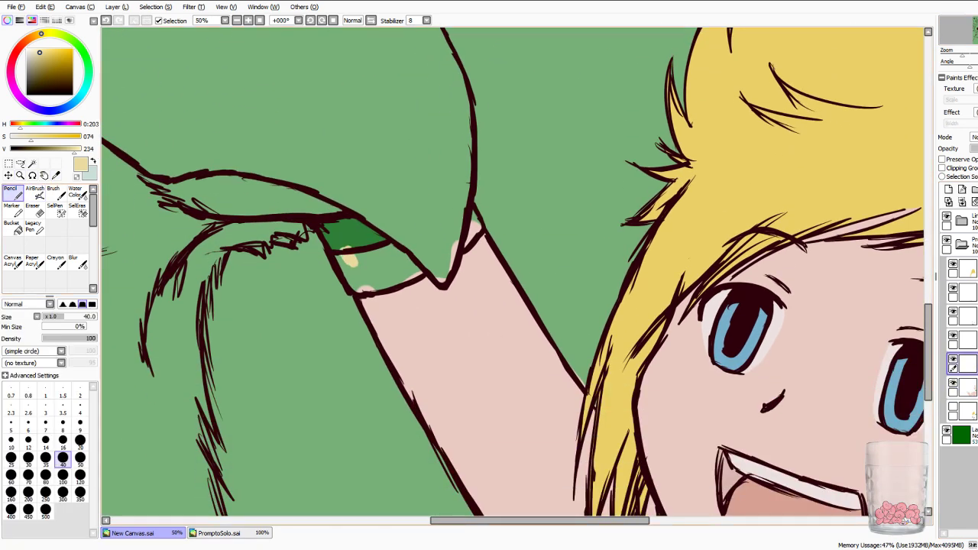
pyautogui.hotkey('ctrl', 'z')
pyautogui.press('pageup')
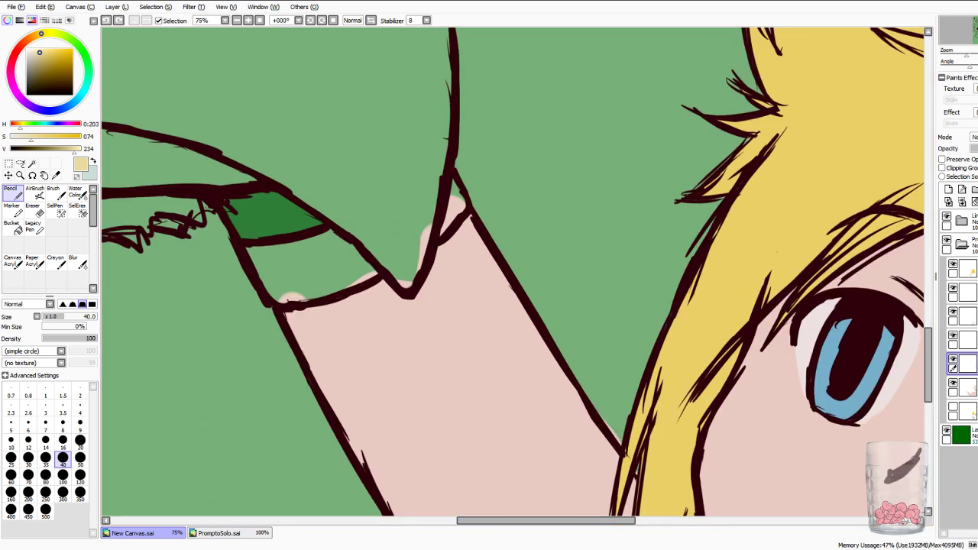
pyautogui.moveTo(451, 206); pyautogui.dragTo(454, 186)
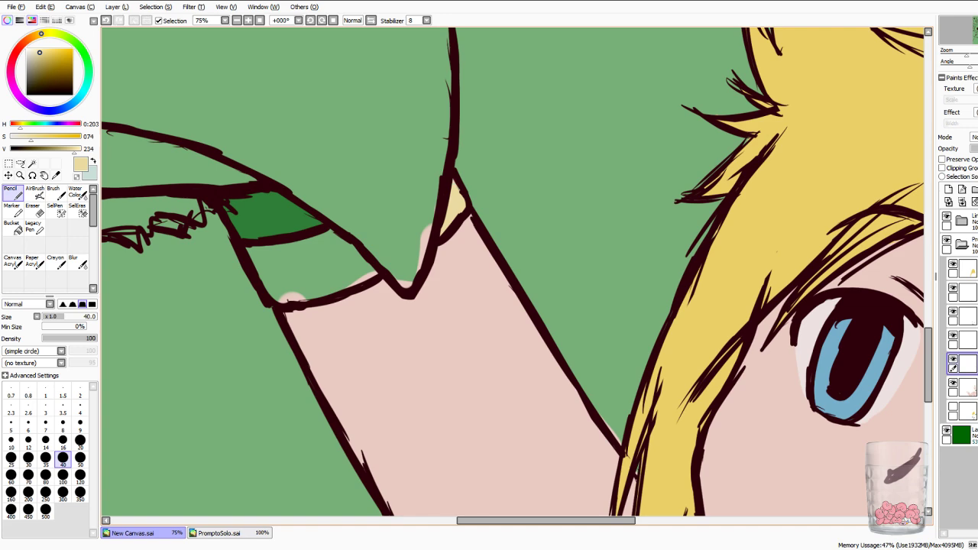
pyautogui.moveTo(322, 233)
pyautogui.mouseDown()
pyautogui.moveTo(372, 272)
pyautogui.moveTo(333, 286)
pyautogui.moveTo(330, 269)
pyautogui.moveTo(293, 257)
pyautogui.moveTo(333, 243)
pyautogui.moveTo(253, 254)
pyautogui.moveTo(272, 248)
pyautogui.moveTo(263, 278)
pyautogui.moveTo(284, 291)
pyautogui.moveTo(295, 268)
pyautogui.moveTo(329, 293)
pyautogui.mouseUp()
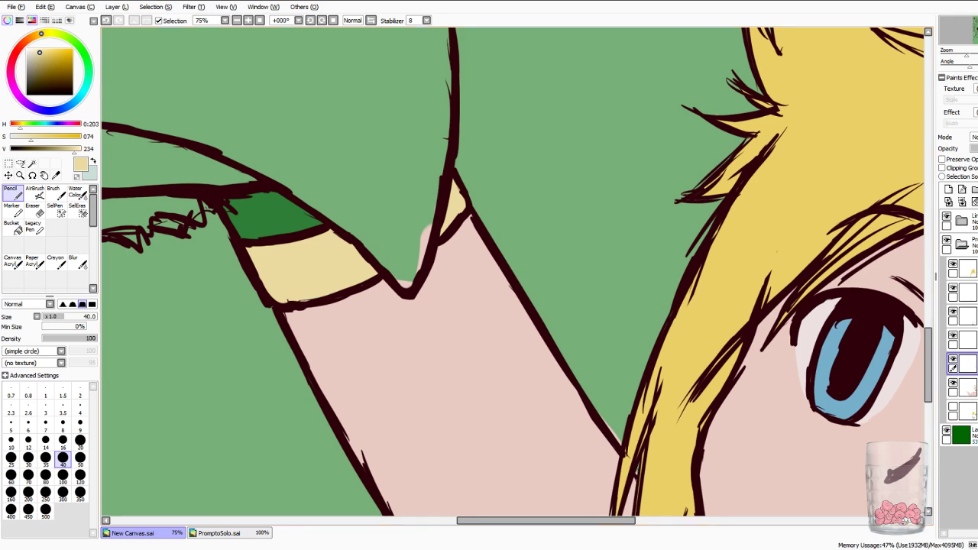
# Check which parts the colour layers hold and activate the second layer above the skin layer.
pyautogui.press('pagedown')
pyautogui.press('pagedown')
pyautogui.press('pagedown')
pyautogui.press('pagedown')
pyautogui.moveTo(497, 222); pyautogui.dragTo(418, 395)
pyautogui.click(967, 269)
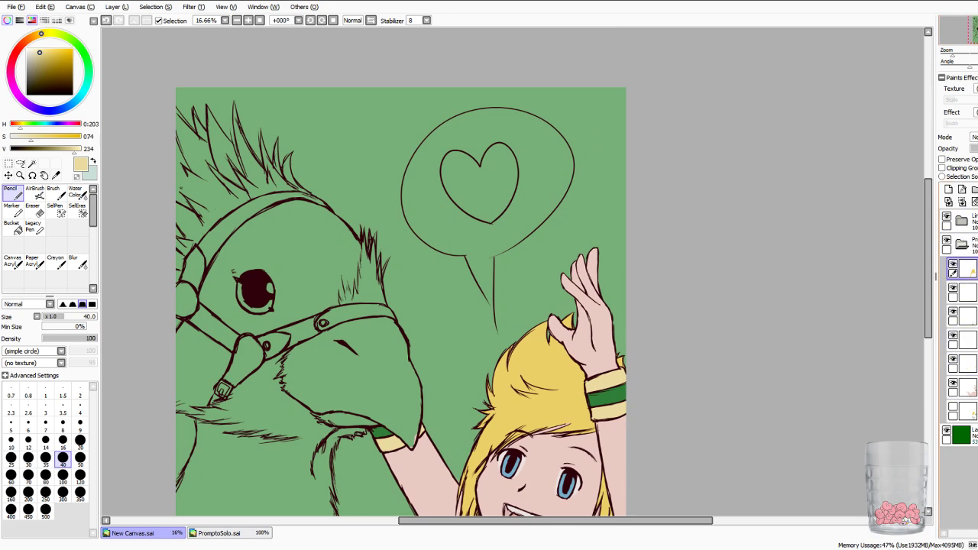
pyautogui.click(967, 364)
pyautogui.click(953, 359)
pyautogui.click(953, 360)
pyautogui.click(968, 340)
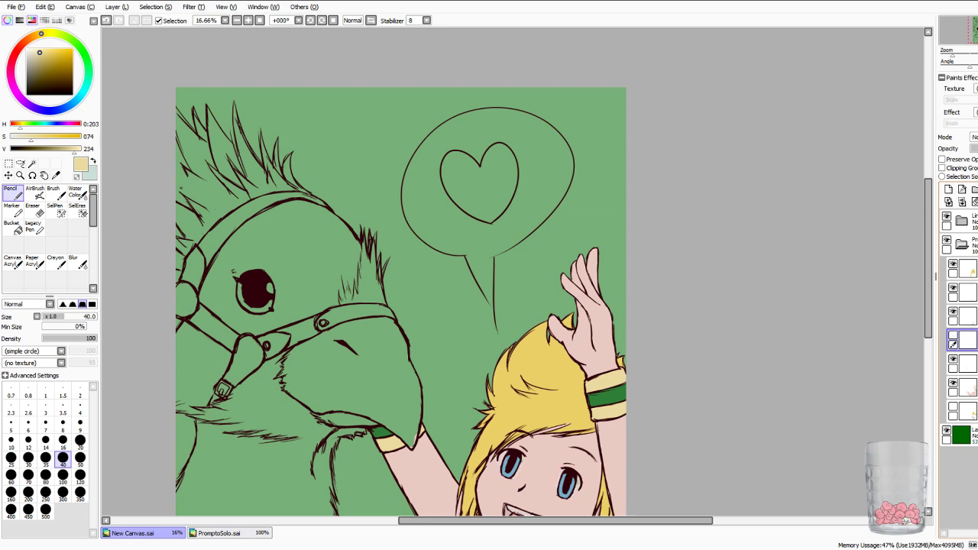
# Sample the off-white colour from the character's teeth.
pyautogui.moveTo(489, 413); pyautogui.dragTo(472, 170)
pyautogui.press('alt')
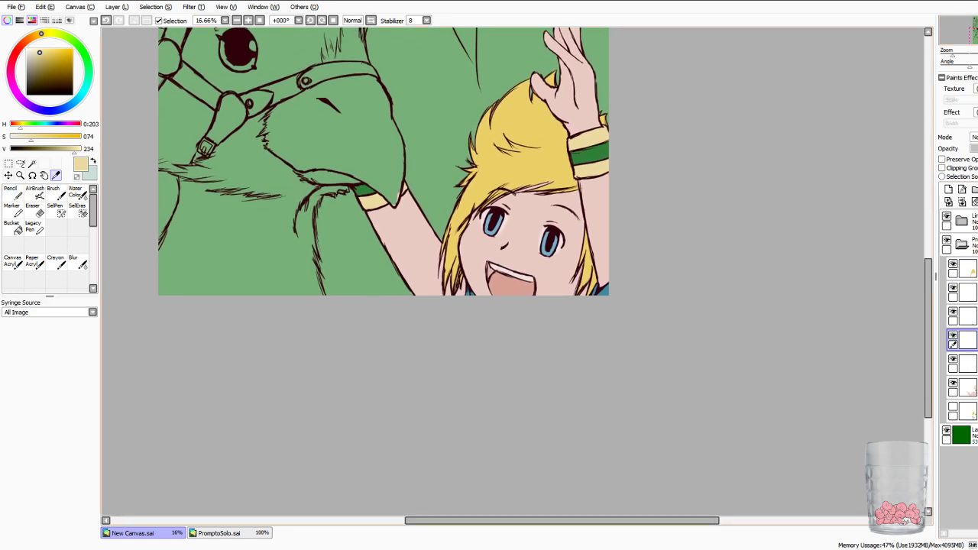
pyautogui.click(513, 272)
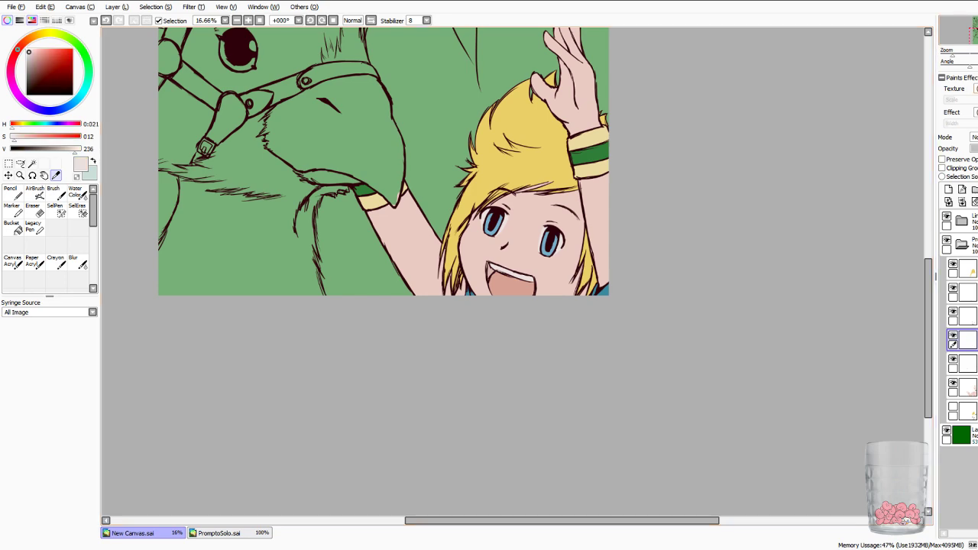
pyautogui.scroll(4, 512, 275)
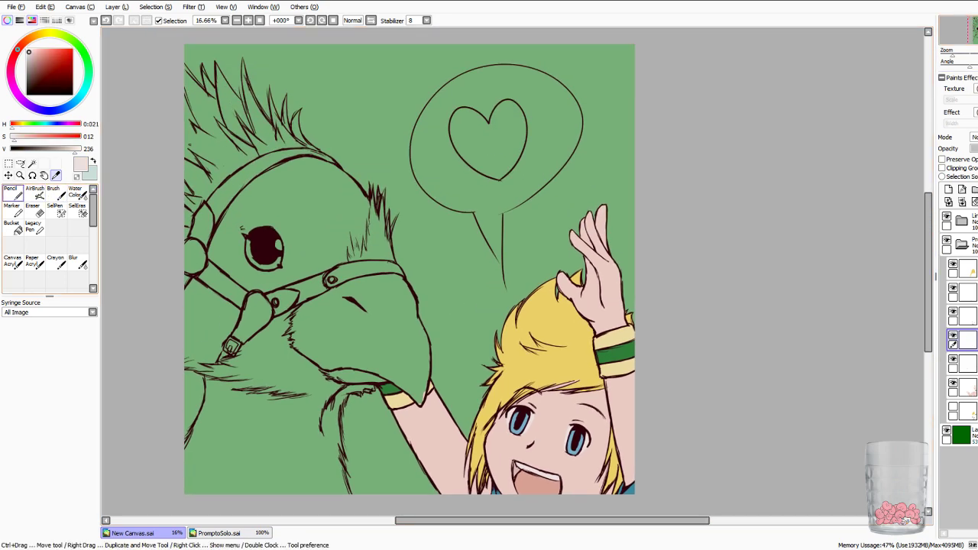
# Block in the speech bubble around and across the heart, plus the top of its tail, using the Pencil at size 350.
pyautogui.click(13, 193)
pyautogui.click(81, 476)
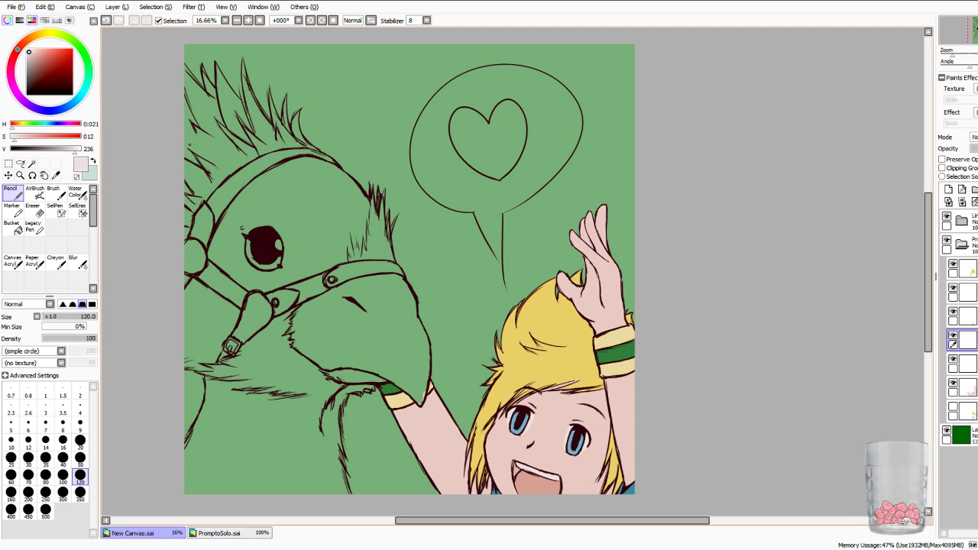
pyautogui.moveTo(472, 101)
pyautogui.mouseDown()
pyautogui.moveTo(456, 145)
pyautogui.moveTo(445, 141)
pyautogui.moveTo(459, 166)
pyautogui.moveTo(441, 141)
pyautogui.moveTo(422, 164)
pyautogui.moveTo(468, 180)
pyautogui.moveTo(526, 165)
pyautogui.moveTo(521, 153)
pyautogui.moveTo(561, 118)
pyautogui.moveTo(552, 103)
pyautogui.moveTo(445, 91)
pyautogui.moveTo(437, 114)
pyautogui.mouseUp()
pyautogui.click(80, 493)
pyautogui.moveTo(511, 95); pyautogui.dragTo(550, 107)
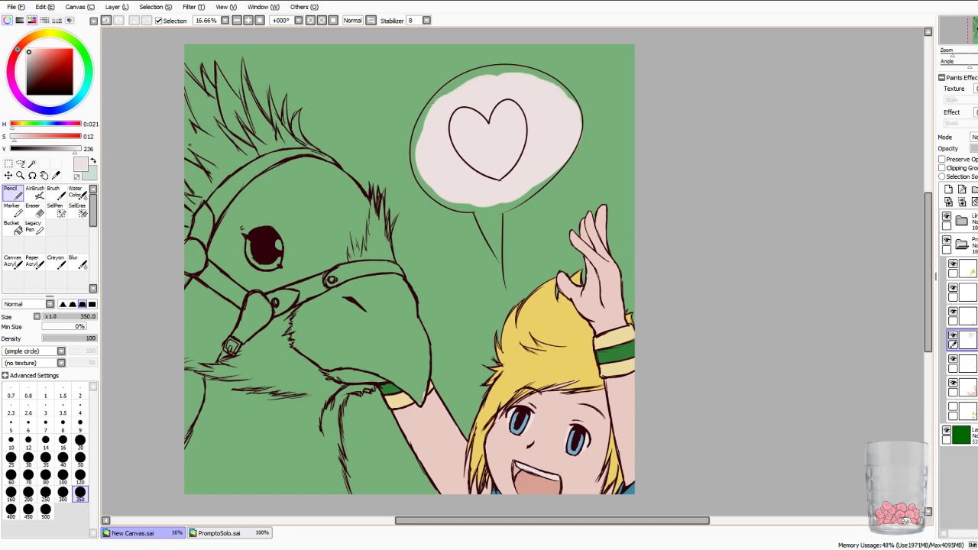
pyautogui.moveTo(484, 213)
pyautogui.mouseDown()
pyautogui.moveTo(491, 235)
pyautogui.moveTo(500, 208)
pyautogui.mouseUp()
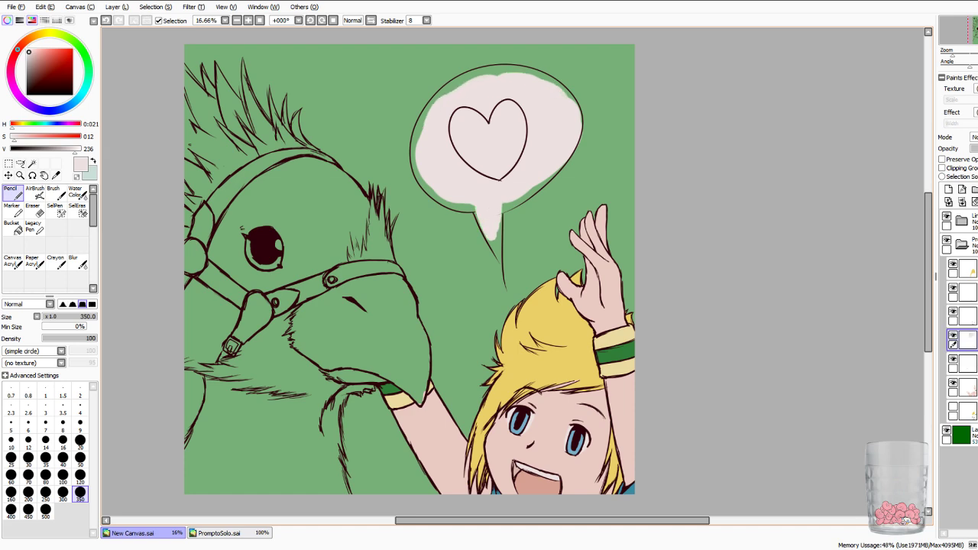
# Extend the off-white fill closer to the bubble's outline and further down the tail with the Pencil at size 120.
pyautogui.click(80, 475)
pyautogui.moveTo(428, 122); pyautogui.dragTo(423, 140)
pyautogui.moveTo(421, 179)
pyautogui.mouseDown()
pyautogui.moveTo(470, 207)
pyautogui.moveTo(496, 251)
pyautogui.mouseUp()
pyautogui.moveTo(506, 202); pyautogui.dragTo(538, 185)
pyautogui.moveTo(462, 87); pyautogui.dragTo(443, 96)
pyautogui.moveTo(417, 133)
pyautogui.mouseDown()
pyautogui.moveTo(439, 96)
pyautogui.moveTo(536, 70)
pyautogui.mouseUp()
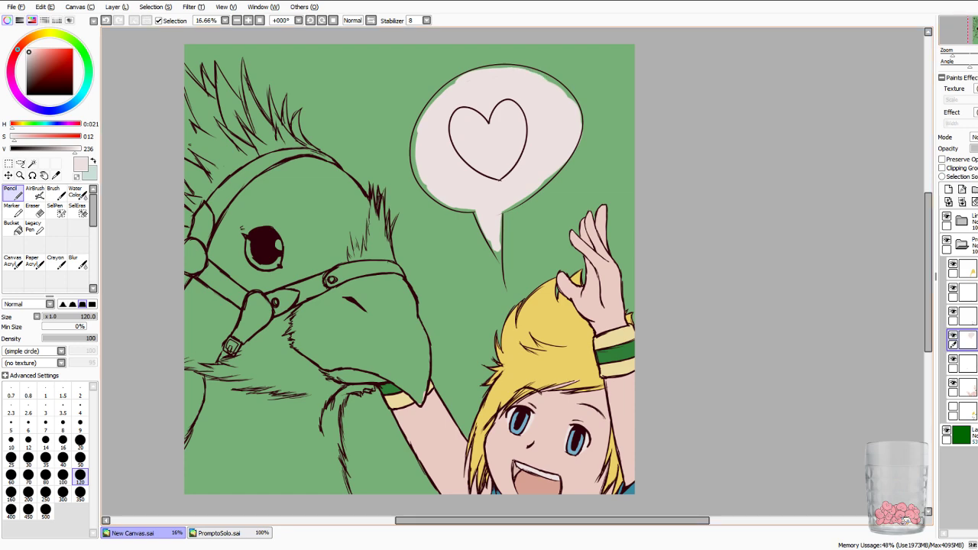
# Erase the off-white fill from the left half of the heart with the Eraser at size 100.
pyautogui.press('e')
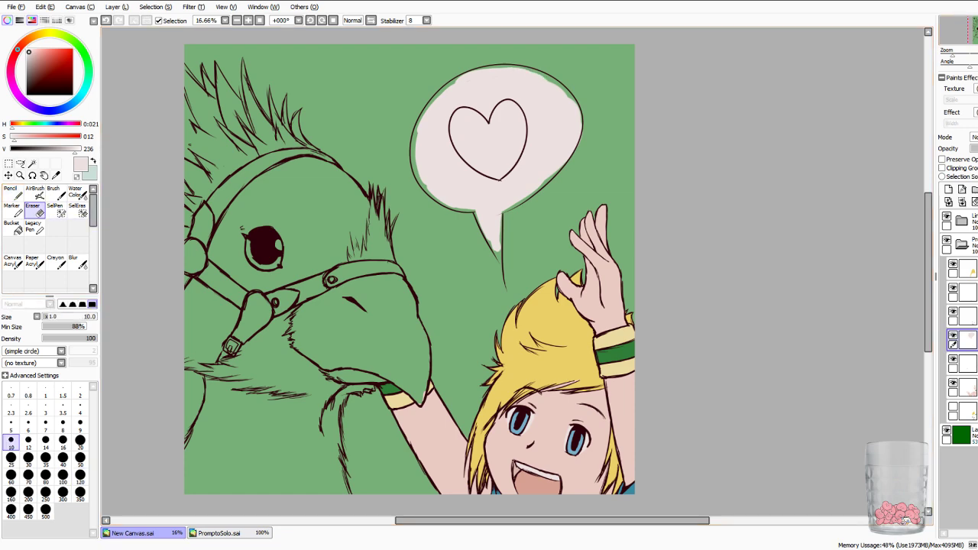
pyautogui.press('pageup')
pyautogui.press('pageup')
pyautogui.press('pageup')
pyautogui.moveTo(474, 84); pyautogui.dragTo(629, 502)
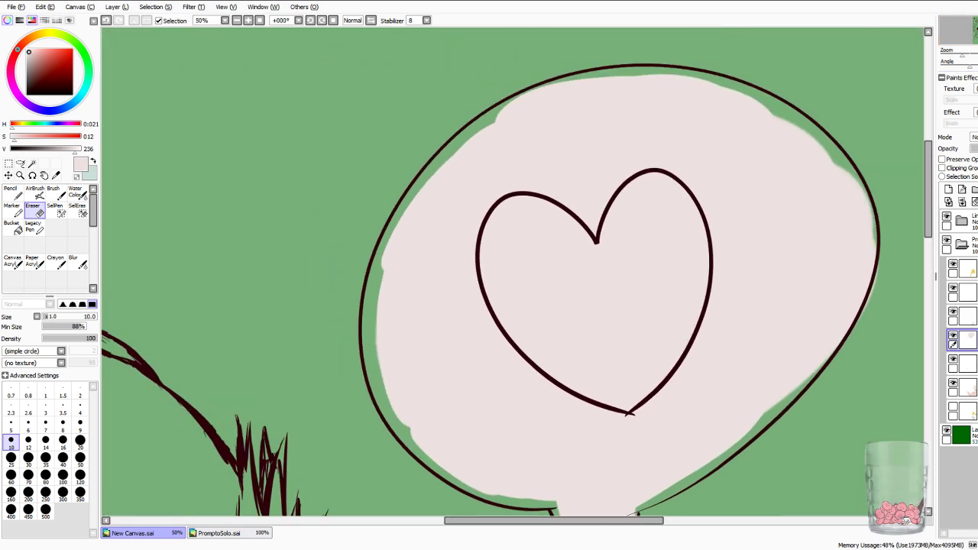
pyautogui.press('pageup')
pyautogui.press('Down')
pyautogui.press('Down')
pyautogui.press('Down')
pyautogui.press('Right')
pyautogui.press('Right')
pyautogui.press('Right')
pyautogui.press('Right')
pyautogui.press('Right')
pyautogui.press('Up')
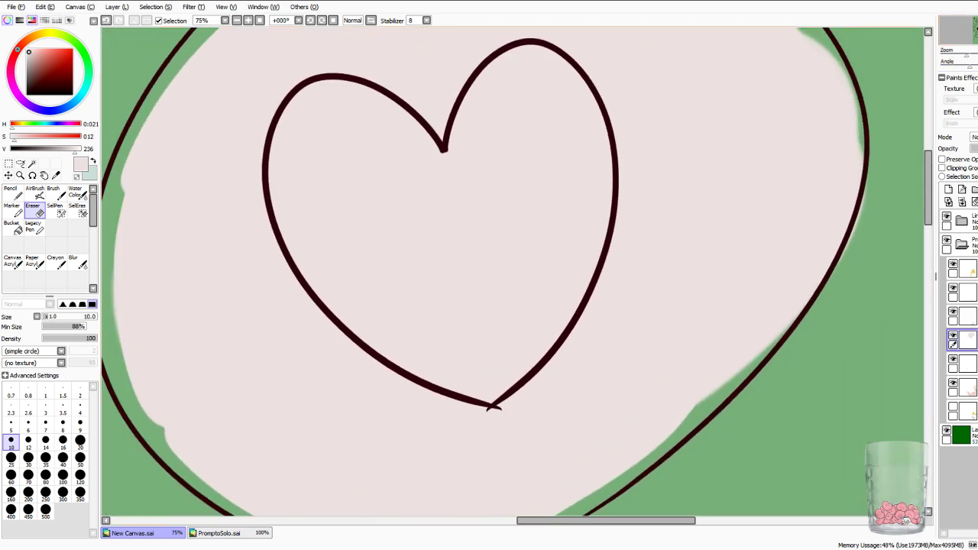
pyautogui.click(63, 475)
pyautogui.moveTo(371, 207)
pyautogui.mouseDown()
pyautogui.moveTo(358, 164)
pyautogui.moveTo(401, 183)
pyautogui.moveTo(410, 143)
pyautogui.mouseUp()
pyautogui.moveTo(328, 104)
pyautogui.mouseDown()
pyautogui.moveTo(321, 97)
pyautogui.moveTo(393, 102)
pyautogui.mouseUp()
pyautogui.moveTo(324, 107)
pyautogui.mouseDown()
pyautogui.moveTo(330, 143)
pyautogui.moveTo(300, 121)
pyautogui.moveTo(311, 102)
pyautogui.moveTo(283, 172)
pyautogui.moveTo(302, 245)
pyautogui.moveTo(325, 184)
pyautogui.moveTo(344, 240)
pyautogui.moveTo(421, 311)
pyautogui.moveTo(313, 298)
pyautogui.moveTo(390, 344)
pyautogui.moveTo(489, 373)
pyautogui.mouseUp()
pyautogui.moveTo(393, 222)
pyautogui.mouseDown()
pyautogui.moveTo(442, 300)
pyautogui.moveTo(451, 178)
pyautogui.mouseUp()
pyautogui.moveTo(470, 302)
pyautogui.mouseDown()
pyautogui.moveTo(458, 317)
pyautogui.moveTo(485, 359)
pyautogui.mouseUp()
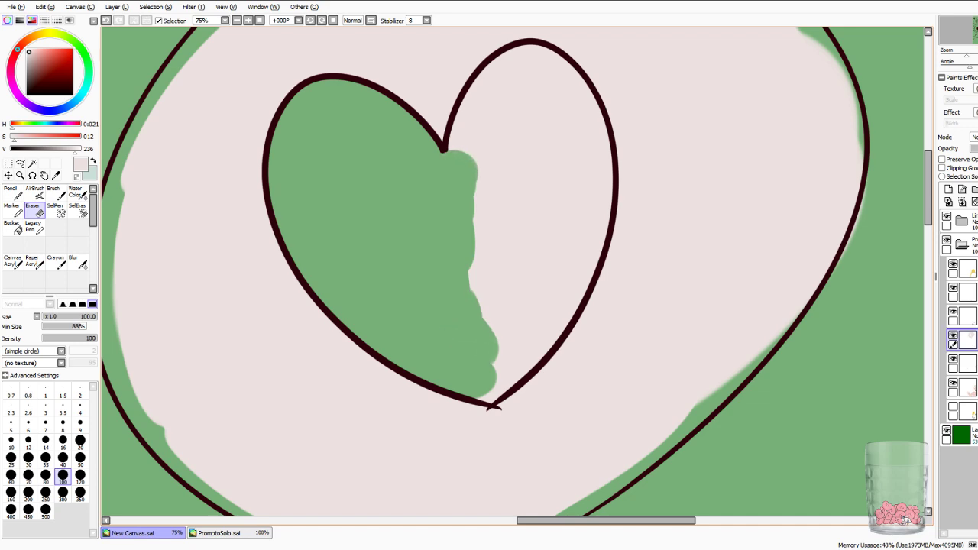
# Erase the remaining off-white fill from the right half of the heart up to its outline.
pyautogui.moveTo(481, 401)
pyautogui.mouseDown()
pyautogui.moveTo(547, 309)
pyautogui.moveTo(505, 207)
pyautogui.moveTo(508, 114)
pyautogui.moveTo(482, 180)
pyautogui.moveTo(501, 113)
pyautogui.moveTo(476, 155)
pyautogui.mouseUp()
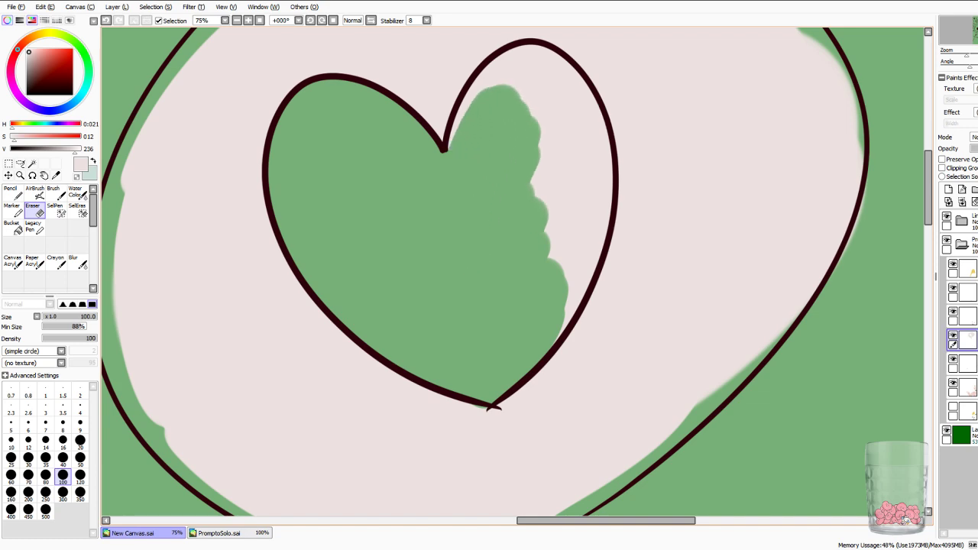
pyautogui.moveTo(489, 90)
pyautogui.mouseDown()
pyautogui.moveTo(462, 103)
pyautogui.moveTo(451, 145)
pyautogui.mouseUp()
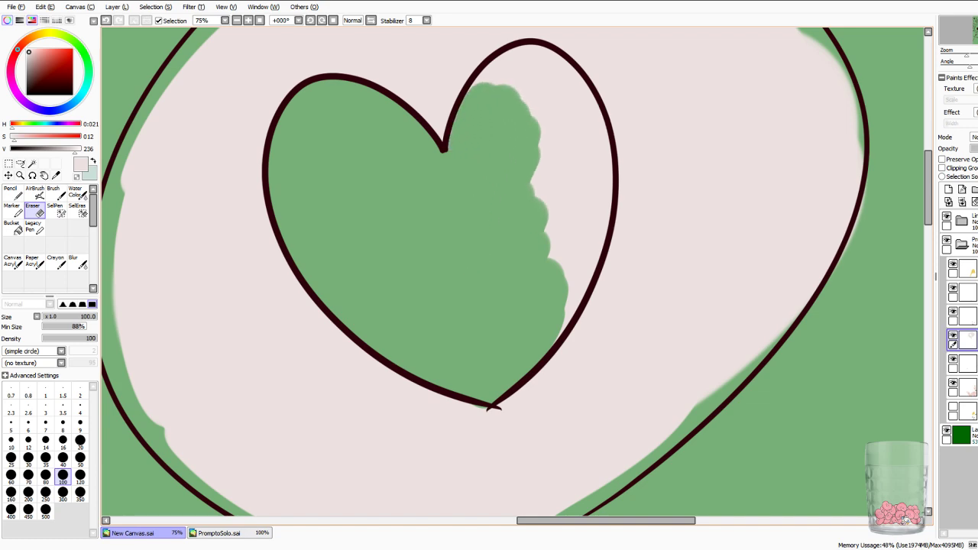
pyautogui.moveTo(527, 149)
pyautogui.mouseDown()
pyautogui.moveTo(535, 218)
pyautogui.moveTo(564, 152)
pyautogui.moveTo(558, 256)
pyautogui.moveTo(541, 309)
pyautogui.moveTo(559, 336)
pyautogui.mouseUp()
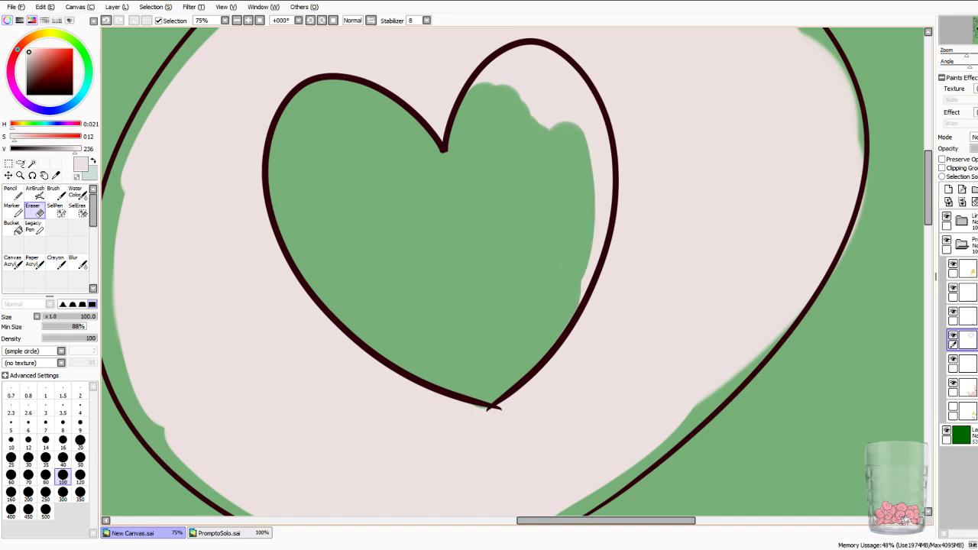
pyautogui.moveTo(554, 107)
pyautogui.mouseDown()
pyautogui.moveTo(535, 57)
pyautogui.moveTo(505, 57)
pyautogui.moveTo(458, 96)
pyautogui.mouseUp()
pyautogui.hotkey('ctrl', 'z')
pyautogui.moveTo(542, 119)
pyautogui.mouseDown()
pyautogui.moveTo(538, 70)
pyautogui.moveTo(476, 86)
pyautogui.mouseUp()
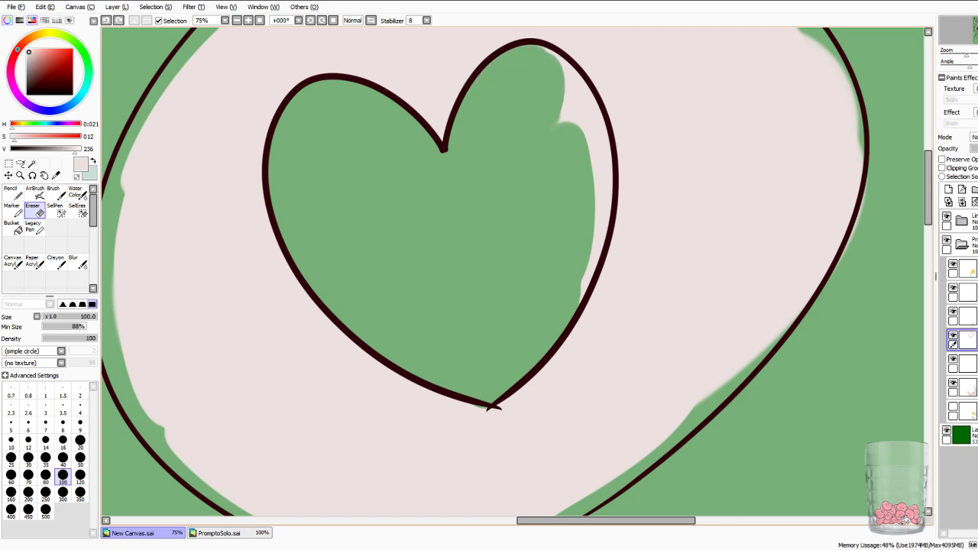
pyautogui.moveTo(554, 54)
pyautogui.mouseDown()
pyautogui.moveTo(570, 96)
pyautogui.moveTo(561, 81)
pyautogui.moveTo(554, 101)
pyautogui.moveTo(578, 156)
pyautogui.moveTo(567, 106)
pyautogui.moveTo(579, 135)
pyautogui.moveTo(575, 197)
pyautogui.mouseUp()
pyautogui.moveTo(580, 126); pyautogui.dragTo(583, 295)
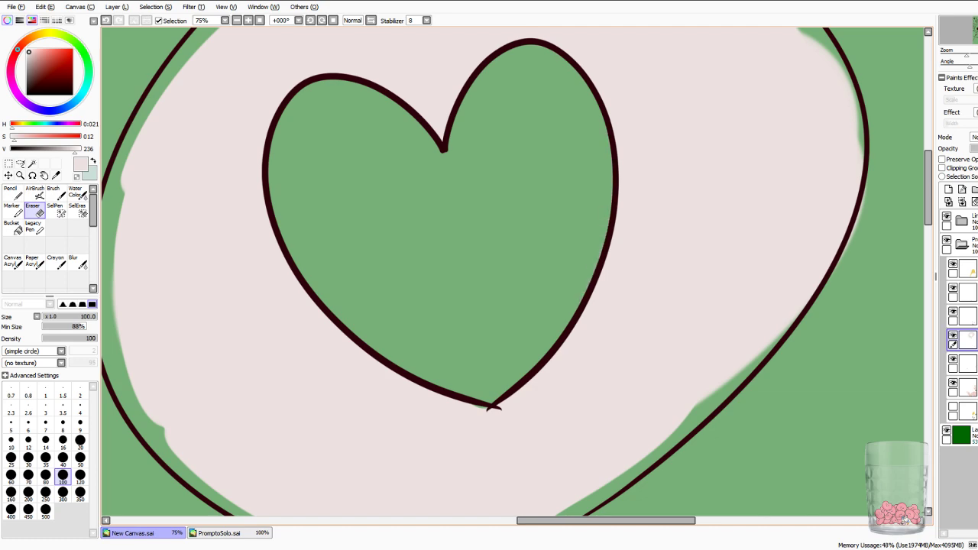
# Fill the speech bubble's tail up to its left outline with the Pencil at size 50.
pyautogui.press('n')
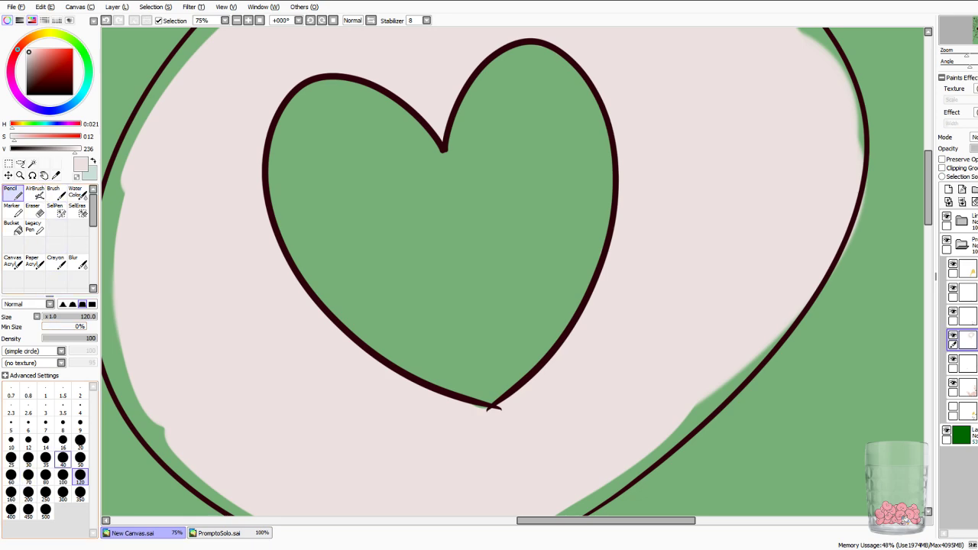
pyautogui.click(79, 441)
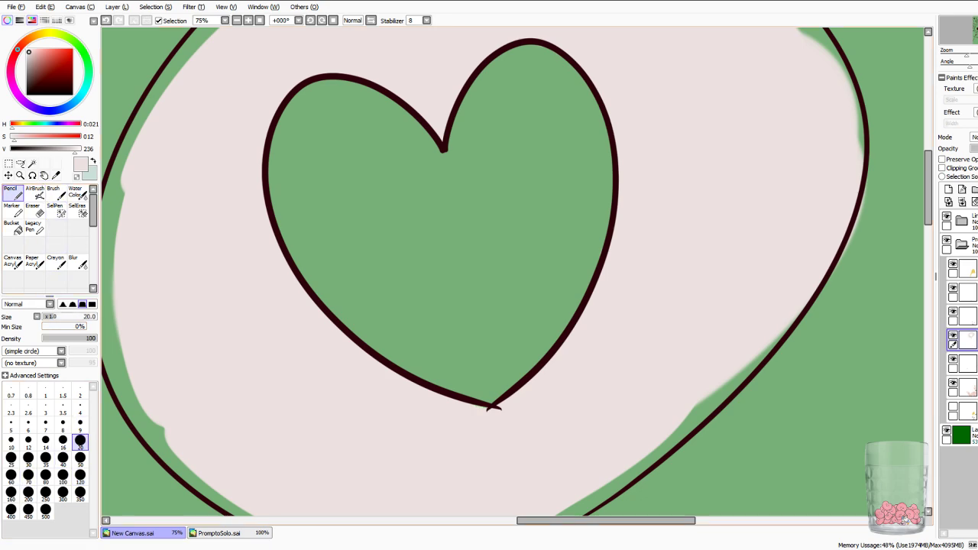
pyautogui.scroll(-5, 512, 271)
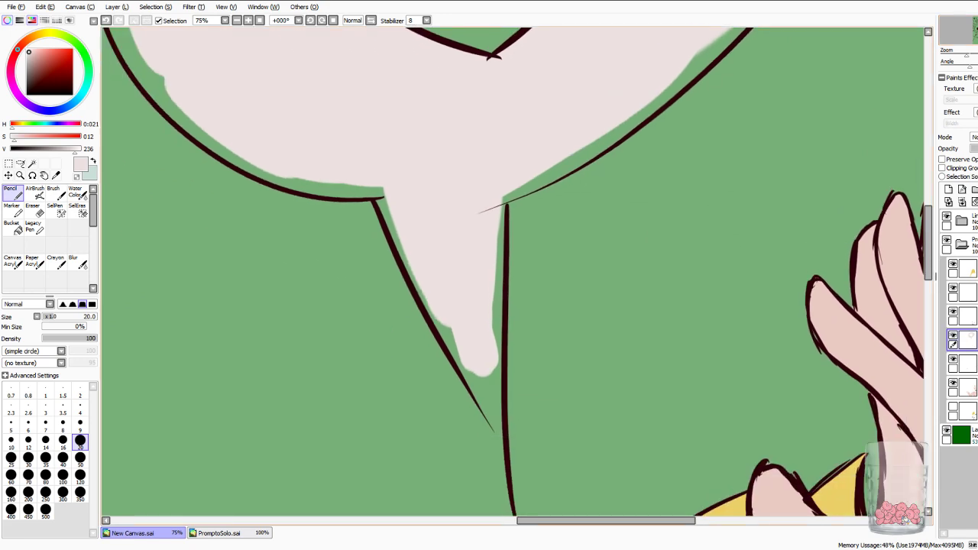
pyautogui.moveTo(385, 192)
pyautogui.mouseDown()
pyautogui.moveTo(393, 220)
pyautogui.moveTo(380, 195)
pyautogui.mouseUp()
pyautogui.scroll(-6, 513, 271)
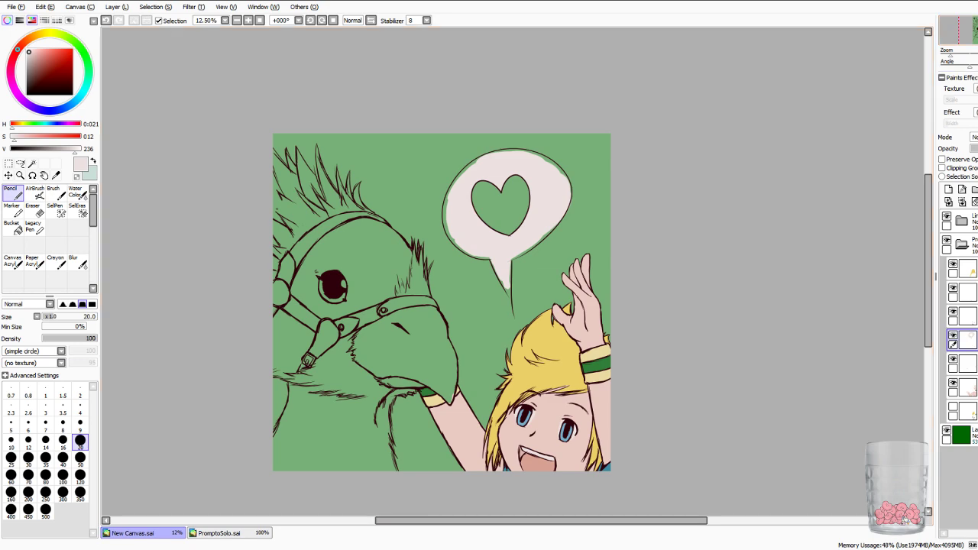
pyautogui.press('pageup')
pyautogui.press('pageup')
pyautogui.press('pageup')
pyautogui.press('pageup')
pyautogui.press('pageup')
pyautogui.press('pageup')
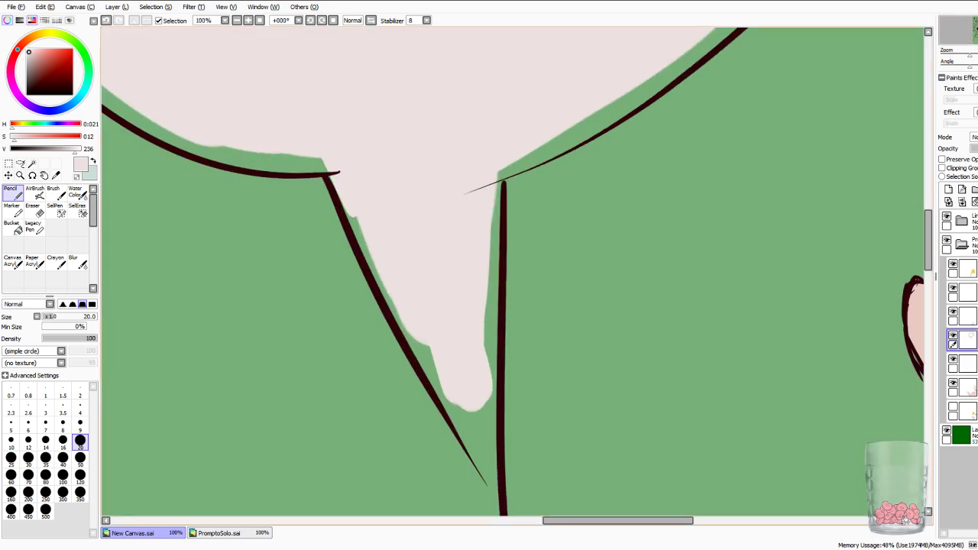
pyautogui.click(80, 458)
pyautogui.moveTo(331, 170)
pyautogui.mouseDown()
pyautogui.moveTo(389, 306)
pyautogui.moveTo(486, 457)
pyautogui.moveTo(495, 386)
pyautogui.mouseUp()
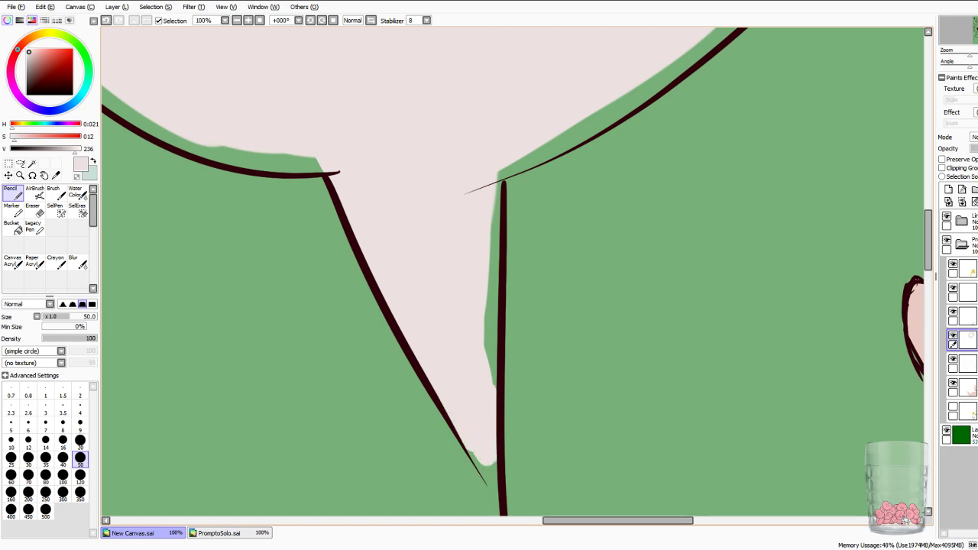
# Fill the tip of the tail, trim the overspill with the Eraser, and repaint the edge between the two tail lines.
pyautogui.moveTo(929, 240); pyautogui.dragTo(928, 262)
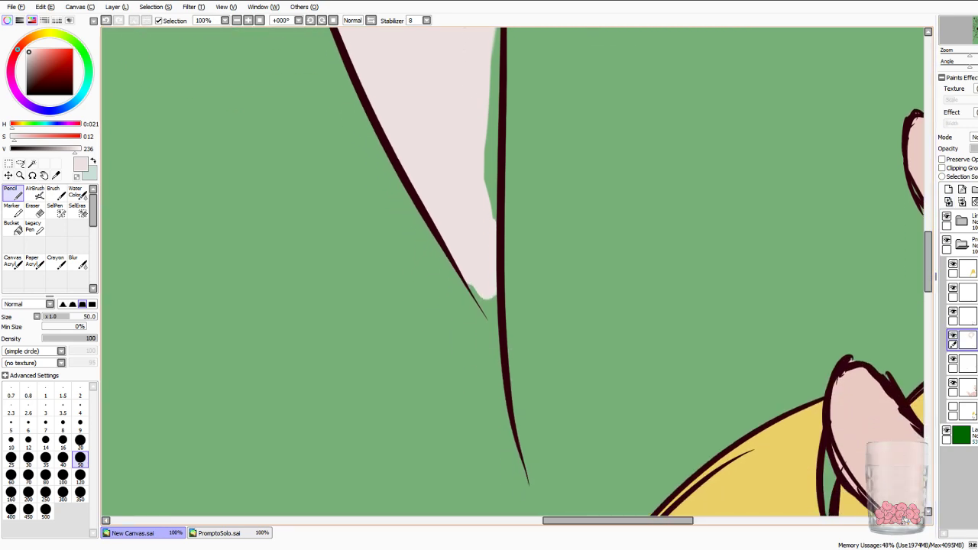
pyautogui.moveTo(475, 289)
pyautogui.mouseDown()
pyautogui.moveTo(491, 313)
pyautogui.moveTo(492, 299)
pyautogui.moveTo(498, 373)
pyautogui.mouseUp()
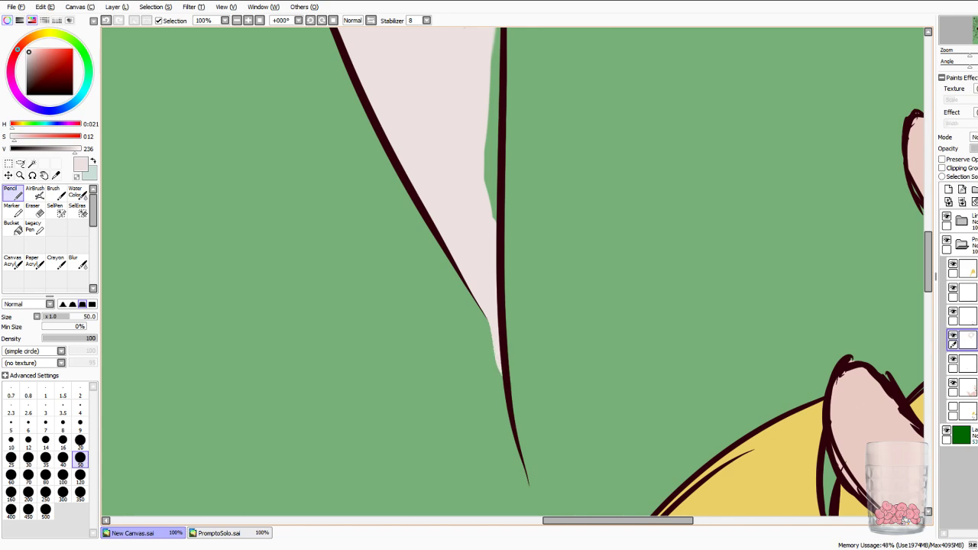
pyautogui.click(33, 208)
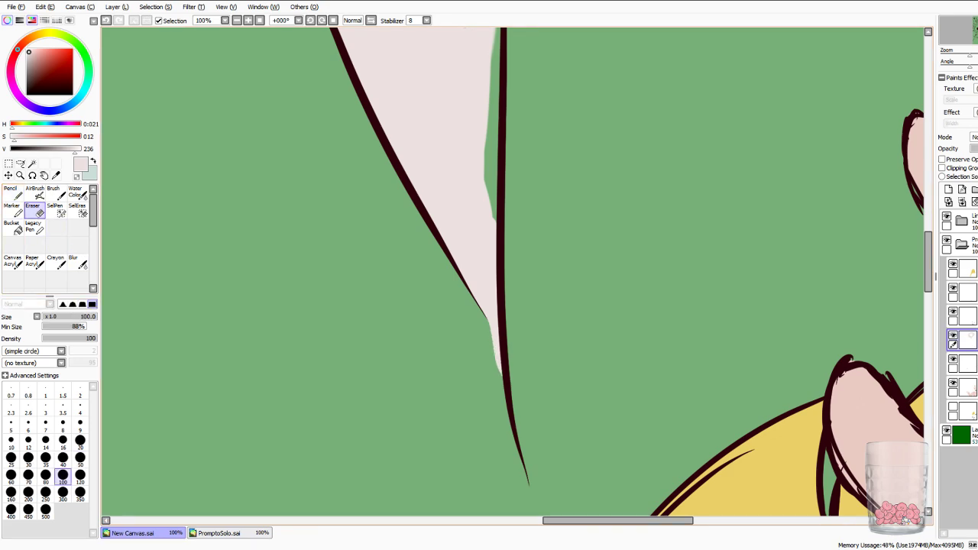
pyautogui.moveTo(485, 348); pyautogui.dragTo(493, 371)
pyautogui.moveTo(464, 308); pyautogui.dragTo(486, 345)
pyautogui.click(13, 192)
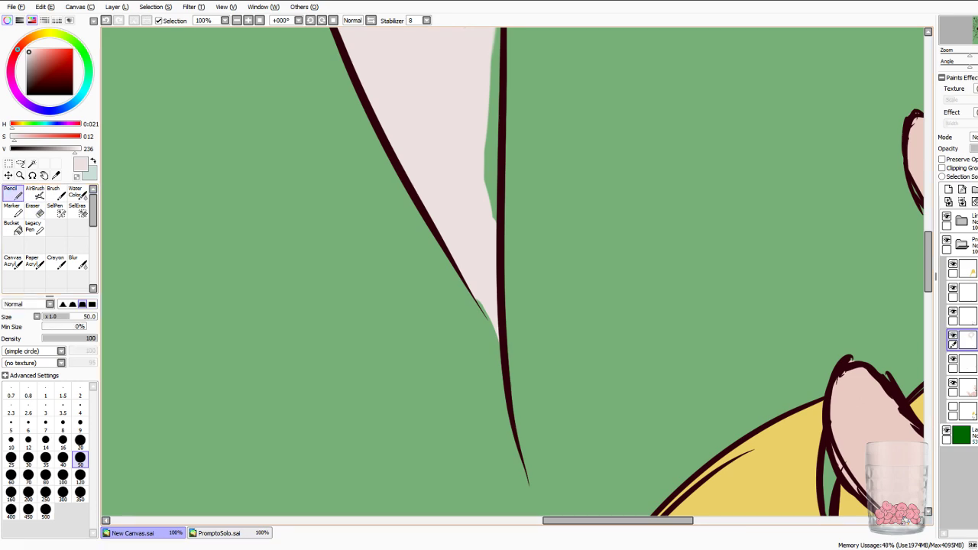
pyautogui.moveTo(488, 320); pyautogui.dragTo(497, 343)
pyautogui.moveTo(493, 149); pyautogui.dragTo(492, 214)
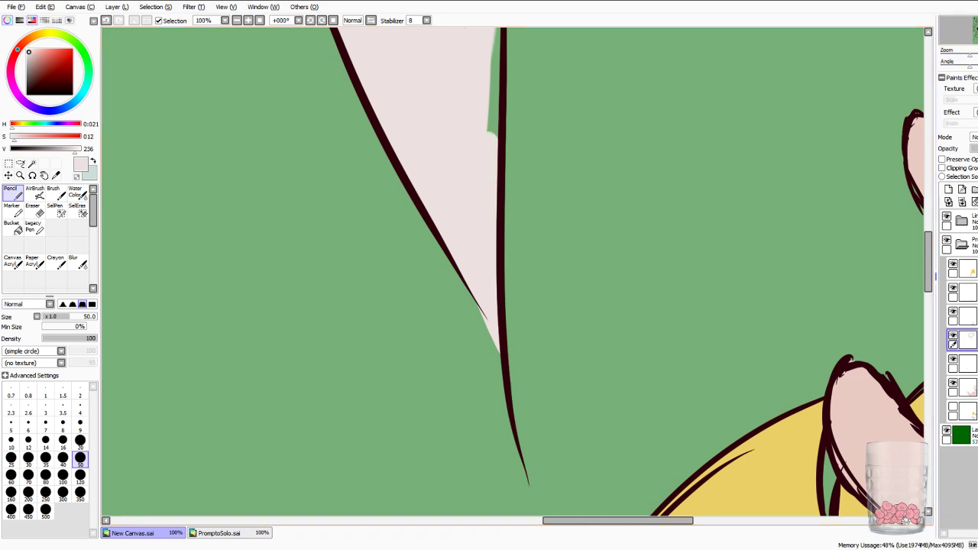
# Fill the gaps along the tail's right line and the bubble's lower-right outline.
pyautogui.scroll(5, 512, 272)
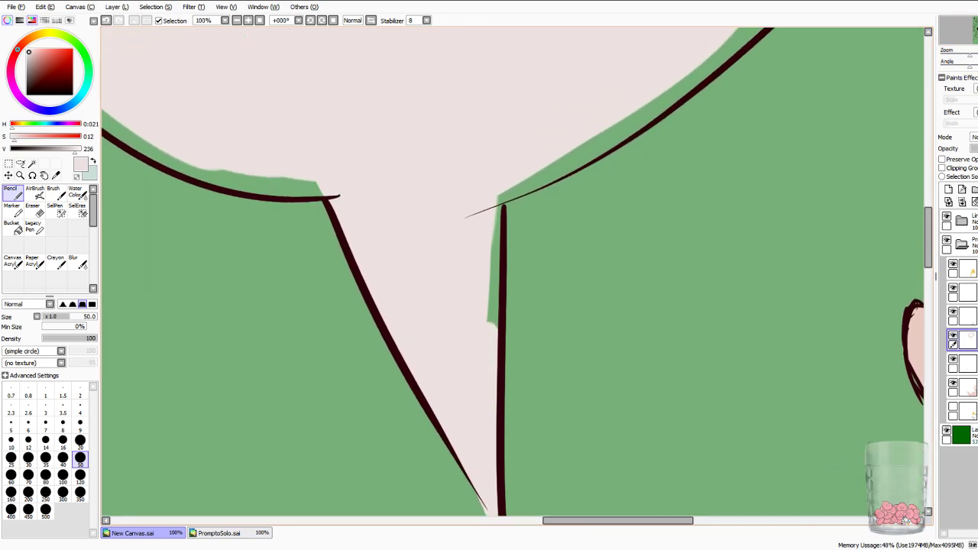
pyautogui.moveTo(477, 307)
pyautogui.mouseDown()
pyautogui.moveTo(480, 211)
pyautogui.moveTo(482, 254)
pyautogui.mouseUp()
pyautogui.moveTo(496, 188)
pyautogui.mouseDown()
pyautogui.moveTo(604, 141)
pyautogui.moveTo(541, 187)
pyautogui.mouseUp()
pyautogui.moveTo(605, 130)
pyautogui.mouseDown()
pyautogui.moveTo(665, 95)
pyautogui.moveTo(612, 136)
pyautogui.mouseUp()
pyautogui.moveTo(662, 102)
pyautogui.mouseDown()
pyautogui.moveTo(737, 36)
pyautogui.moveTo(767, 29)
pyautogui.mouseUp()
pyautogui.moveTo(734, 260); pyautogui.dragTo(370, 416)
pyautogui.moveTo(401, 178); pyautogui.dragTo(247, 288)
pyautogui.moveTo(315, 226)
pyautogui.mouseDown()
pyautogui.moveTo(248, 283)
pyautogui.moveTo(317, 238)
pyautogui.moveTo(313, 251)
pyautogui.moveTo(429, 139)
pyautogui.moveTo(434, 147)
pyautogui.mouseUp()
pyautogui.moveTo(382, 197); pyautogui.dragTo(529, 41)
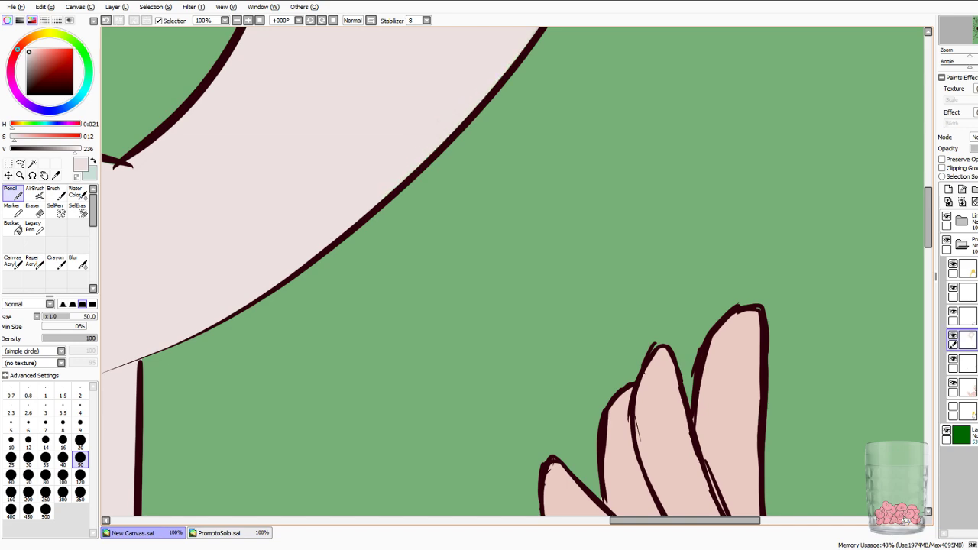
# Erase the off-white overspill outside the bubble's right outline with the Eraser at size 50.
pyautogui.press('Up')
pyautogui.press('Up')
pyautogui.press('Up')
pyautogui.press('Up')
pyautogui.press('Right')
pyautogui.press('Right')
pyautogui.press('Right')
pyautogui.press('Right')
pyautogui.press('Right')
pyautogui.press('Left')
pyautogui.press('Left')
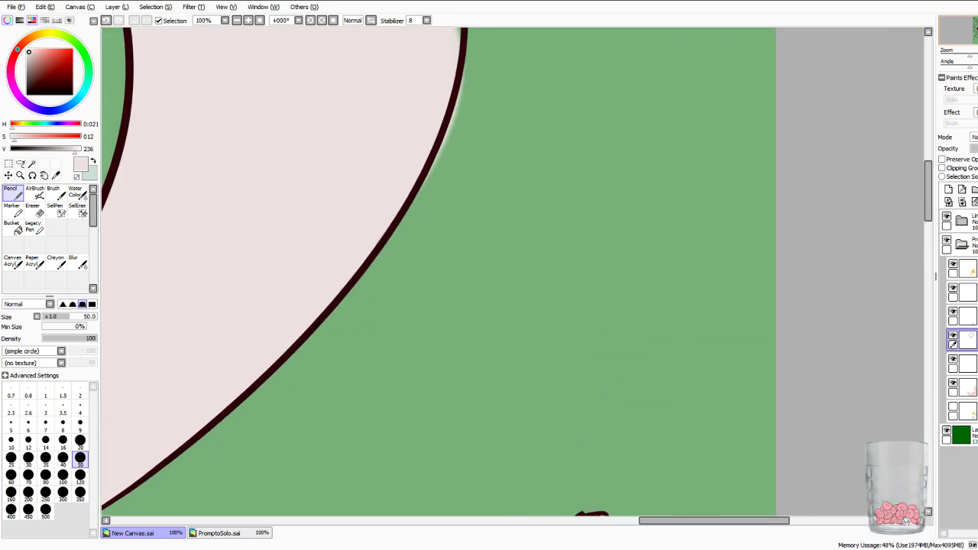
pyautogui.press('e')
pyautogui.moveTo(464, 128); pyautogui.dragTo(441, 178)
pyautogui.moveTo(452, 129); pyautogui.dragTo(461, 79)
# Fill the gap inside the bubble's rightmost curve with the Pencil at size 50.
pyautogui.press('Right')
pyautogui.press('Right')
pyautogui.press('Right')
pyautogui.press('Up')
pyautogui.press('Up')
pyautogui.press('Up')
pyautogui.press('Up')
pyautogui.press('Up')
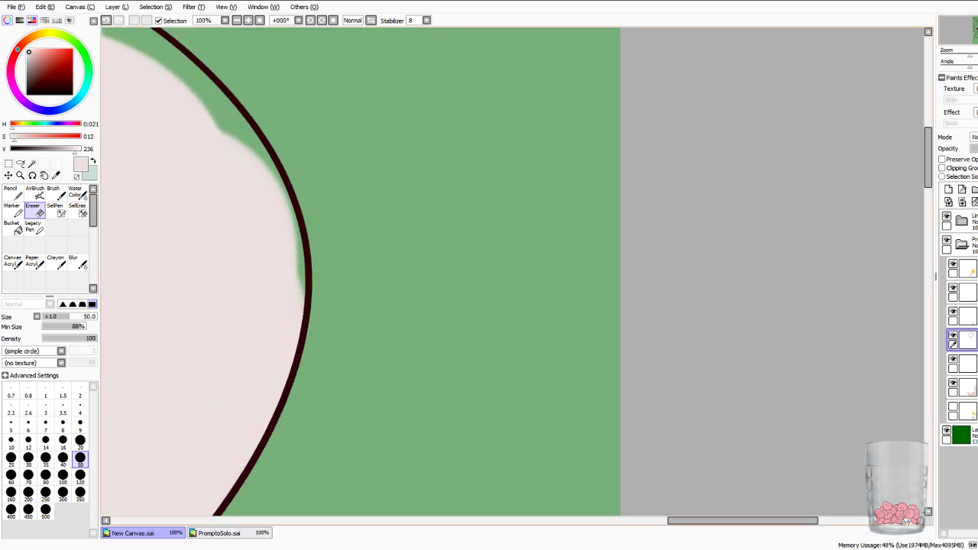
pyautogui.click(13, 194)
pyautogui.moveTo(246, 156)
pyautogui.mouseDown()
pyautogui.moveTo(288, 203)
pyautogui.moveTo(291, 282)
pyautogui.mouseUp()
pyautogui.moveTo(303, 249); pyautogui.dragTo(304, 302)
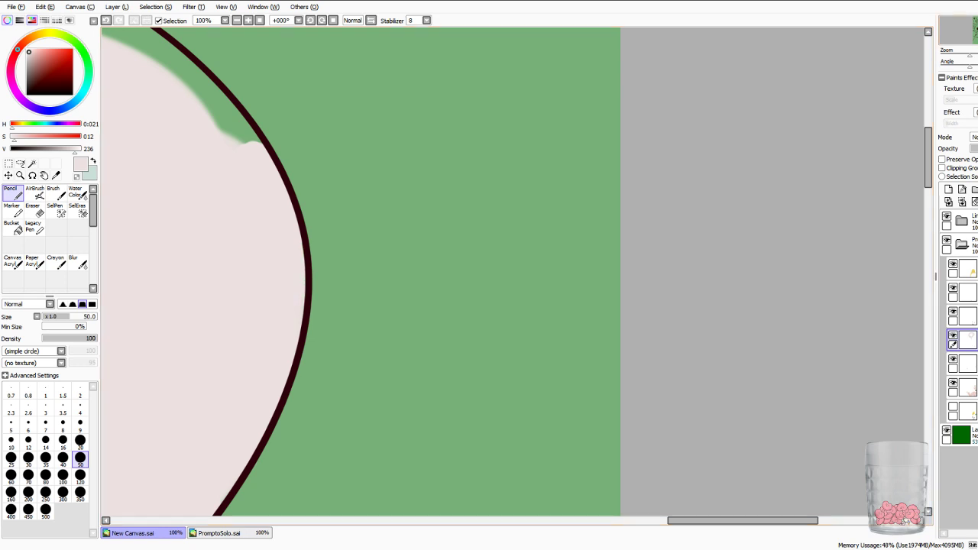
# Fill the gap inside the speech bubble's upper-right outline with the off-white colour using the Pencil at size 50.
pyautogui.press('Left')
pyautogui.press('Left')
pyautogui.press('Left')
pyautogui.press('Left')
pyautogui.press('Up')
pyautogui.press('Up')
pyautogui.press('Up')
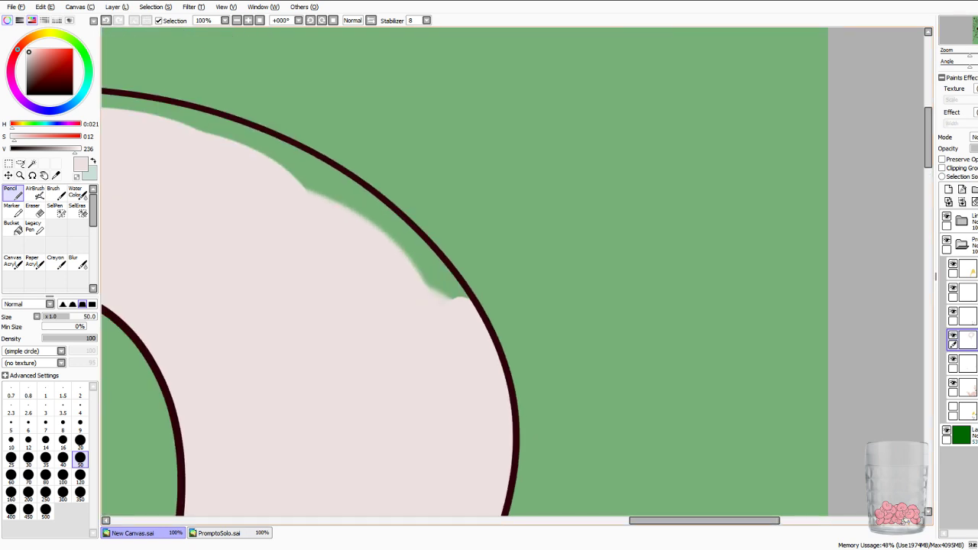
pyautogui.moveTo(342, 200)
pyautogui.mouseDown()
pyautogui.moveTo(413, 256)
pyautogui.moveTo(394, 214)
pyautogui.moveTo(463, 295)
pyautogui.mouseUp()
pyautogui.moveTo(256, 151)
pyautogui.mouseDown()
pyautogui.moveTo(325, 192)
pyautogui.moveTo(350, 187)
pyautogui.mouseUp()
pyautogui.moveTo(291, 155); pyautogui.dragTo(375, 195)
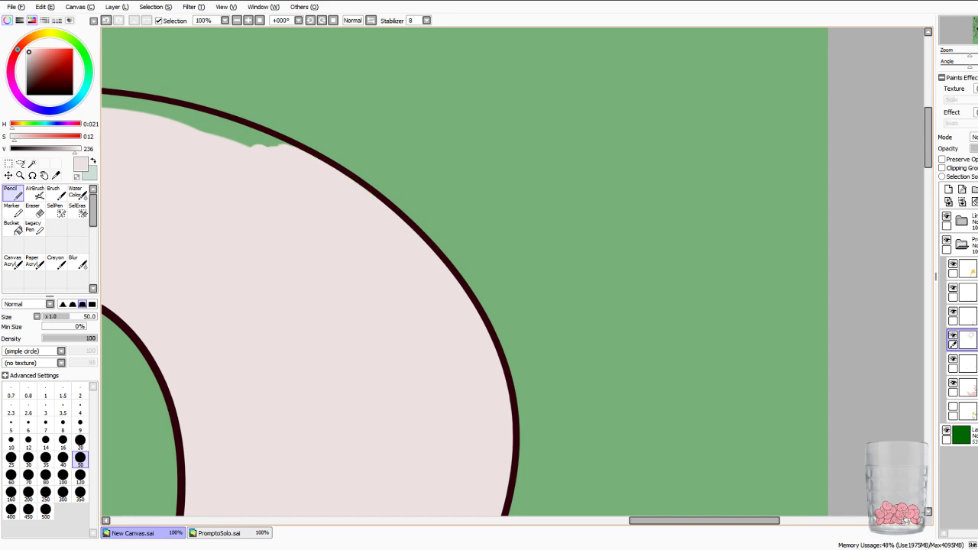
pyautogui.moveTo(321, 199); pyautogui.dragTo(580, 355)
pyautogui.moveTo(389, 266); pyautogui.dragTo(550, 301)
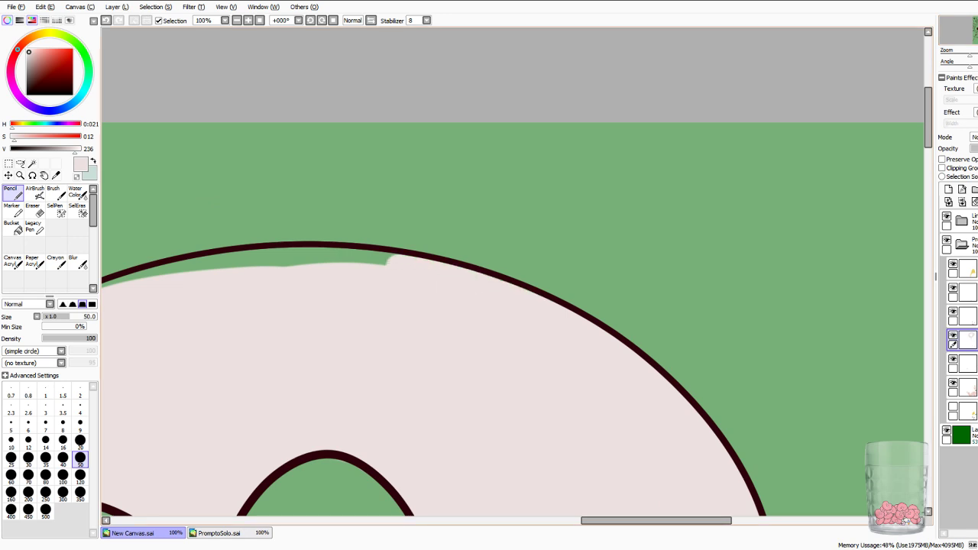
# Fill the remaining gaps along the bubble's top and upper-left outline with off-white.
pyautogui.moveTo(390, 259); pyautogui.dragTo(258, 272)
pyautogui.moveTo(329, 260); pyautogui.dragTo(209, 273)
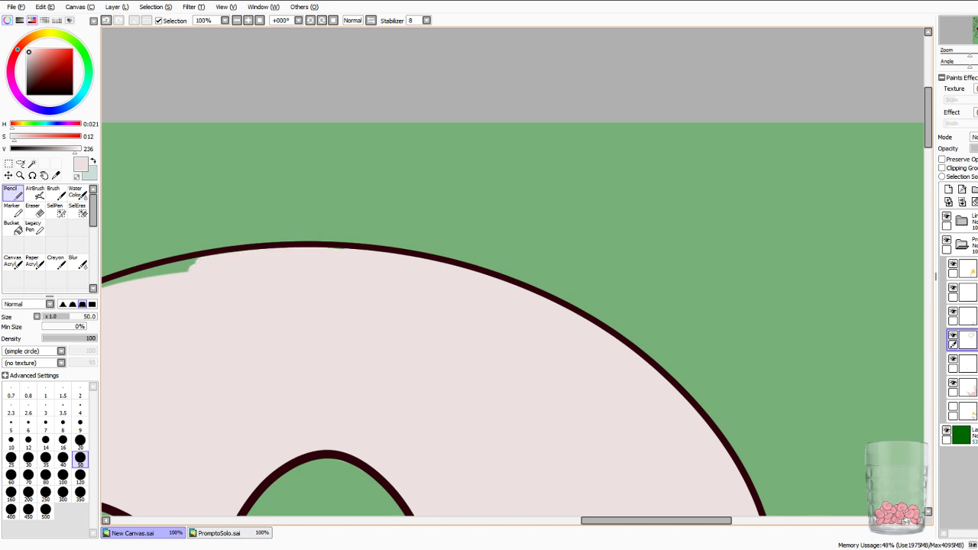
pyautogui.moveTo(658, 520); pyautogui.dragTo(605, 520)
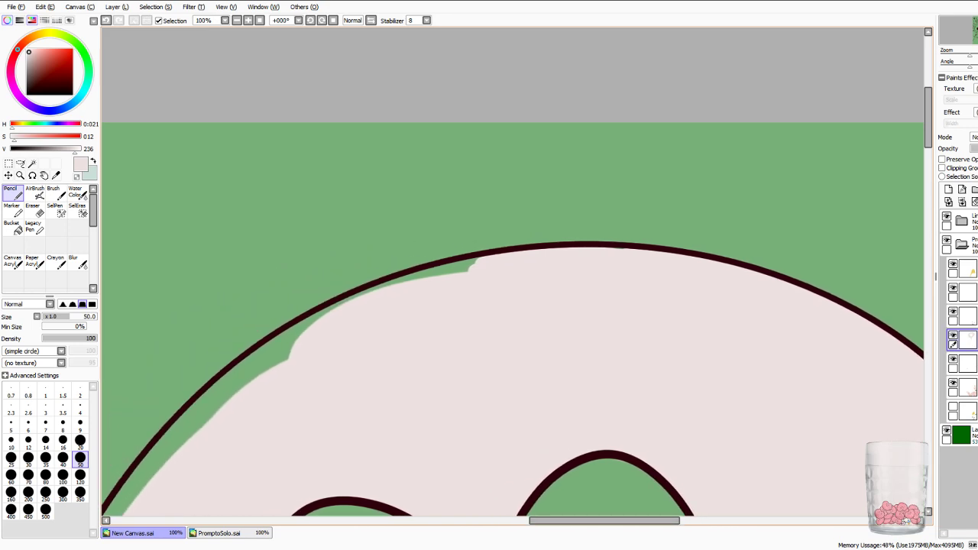
pyautogui.moveTo(475, 262)
pyautogui.mouseDown()
pyautogui.moveTo(333, 306)
pyautogui.moveTo(253, 373)
pyautogui.moveTo(236, 382)
pyautogui.moveTo(237, 371)
pyautogui.moveTo(178, 434)
pyautogui.moveTo(292, 328)
pyautogui.moveTo(551, 120)
pyautogui.moveTo(503, 187)
pyautogui.mouseUp()
pyautogui.moveTo(535, 124)
pyautogui.mouseDown()
pyautogui.moveTo(499, 172)
pyautogui.moveTo(467, 261)
pyautogui.mouseUp()
# Fill the bubble's edge along the left and lower-left outline down to the tail.
pyautogui.moveTo(497, 183)
pyautogui.mouseDown()
pyautogui.moveTo(445, 276)
pyautogui.moveTo(416, 359)
pyautogui.moveTo(412, 471)
pyautogui.mouseUp()
pyautogui.moveTo(413, 394)
pyautogui.mouseDown()
pyautogui.moveTo(409, 470)
pyautogui.moveTo(402, 416)
pyautogui.moveTo(418, 335)
pyautogui.mouseUp()
pyautogui.moveTo(401, 389)
pyautogui.mouseDown()
pyautogui.moveTo(396, 511)
pyautogui.moveTo(408, 501)
pyautogui.mouseUp()
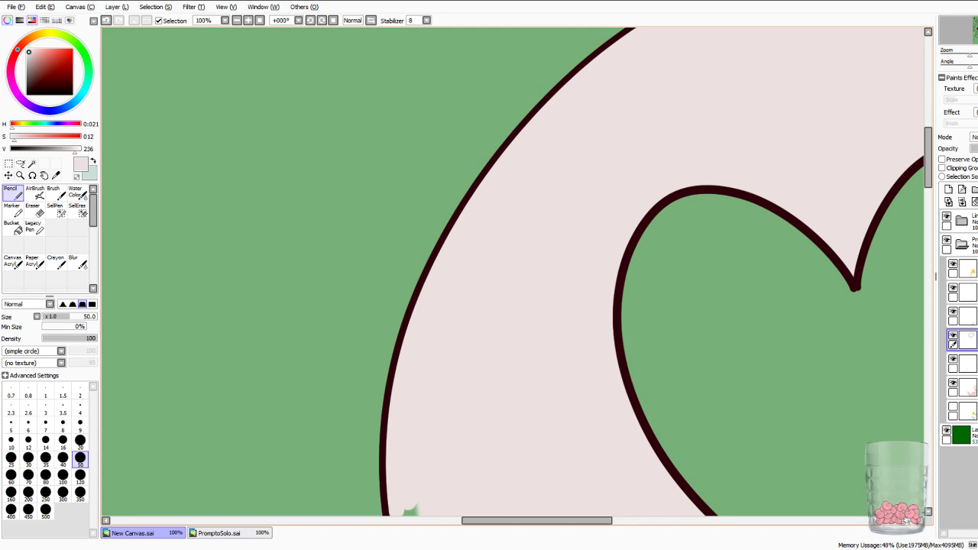
pyautogui.scroll(-5, 512, 273)
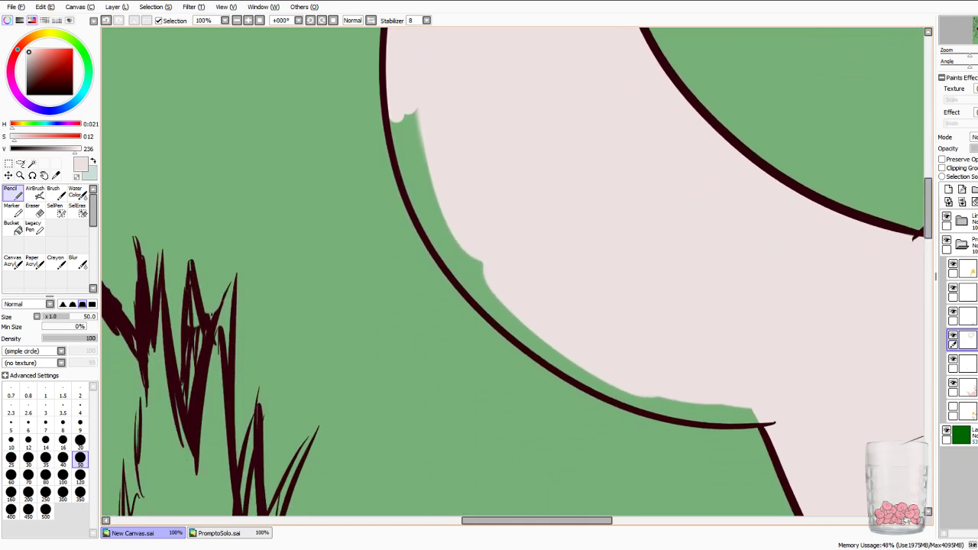
pyautogui.moveTo(412, 108)
pyautogui.mouseDown()
pyautogui.moveTo(425, 188)
pyautogui.moveTo(400, 168)
pyautogui.moveTo(459, 267)
pyautogui.moveTo(525, 329)
pyautogui.moveTo(470, 291)
pyautogui.moveTo(590, 379)
pyautogui.moveTo(639, 399)
pyautogui.moveTo(750, 409)
pyautogui.moveTo(688, 417)
pyautogui.moveTo(758, 422)
pyautogui.moveTo(672, 417)
pyautogui.mouseUp()
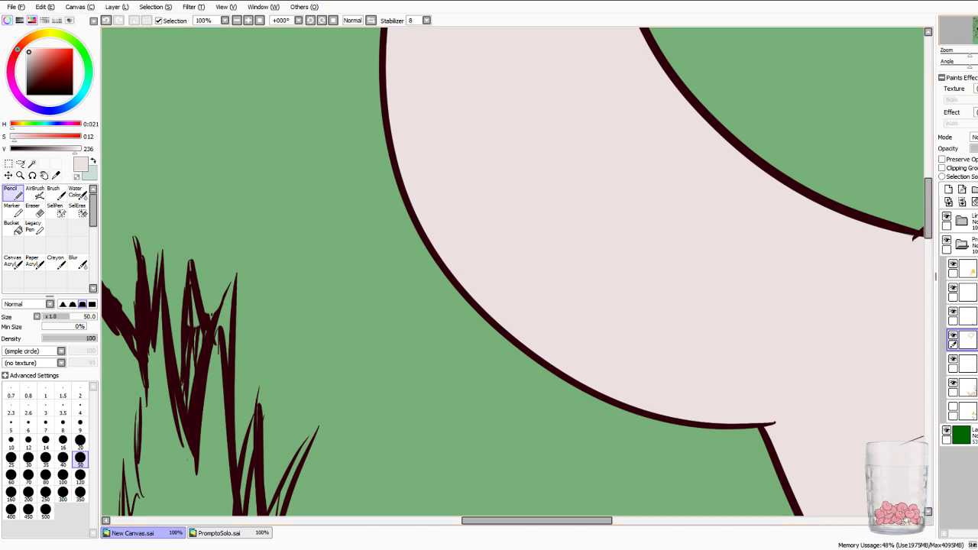
# On the layer beneath the bubble colour, paint red strokes across the heart with the Pencil at size 100, saturation 162, value 204.
pyautogui.scroll(-3, 513, 272)
pyautogui.press('Right')
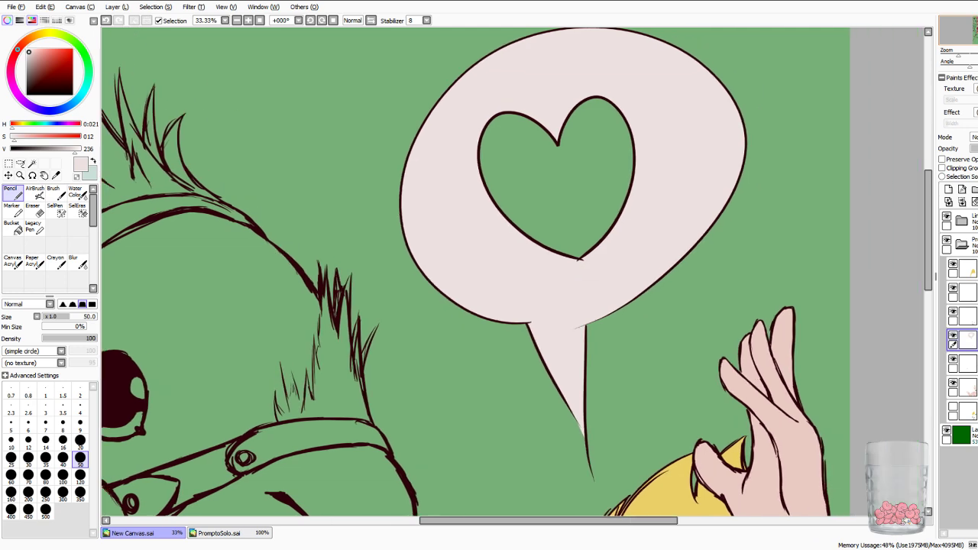
pyautogui.click(966, 363)
pyautogui.click(60, 66)
pyautogui.moveTo(61, 65); pyautogui.dragTo(55, 58)
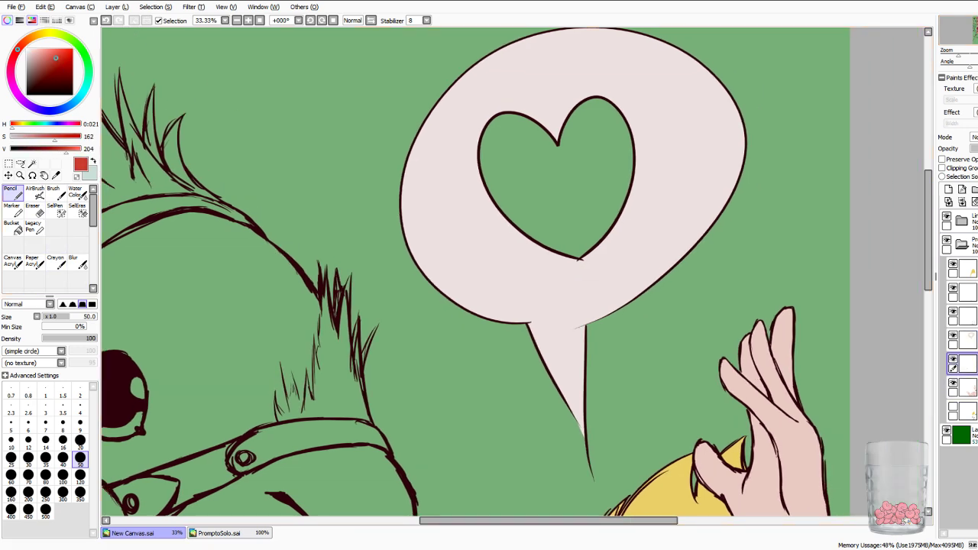
pyautogui.click(11, 226)
pyautogui.click(12, 193)
pyautogui.click(63, 467)
pyautogui.moveTo(495, 203)
pyautogui.mouseDown()
pyautogui.moveTo(631, 129)
pyautogui.moveTo(583, 127)
pyautogui.mouseUp()
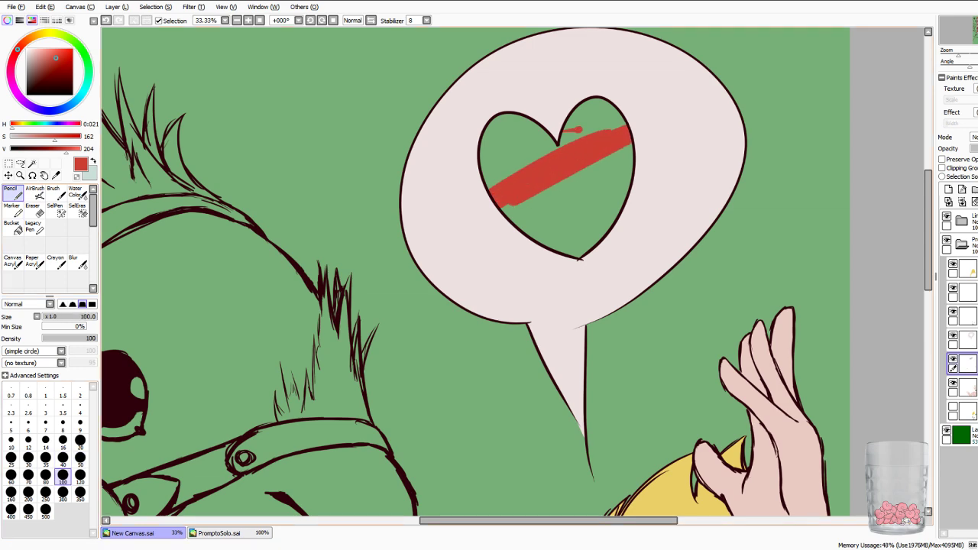
pyautogui.moveTo(488, 181); pyautogui.dragTo(624, 111)
# Raise the red's saturation to 212 and fill the whole heart inside its outline.
pyautogui.moveTo(56, 58); pyautogui.dragTo(65, 58)
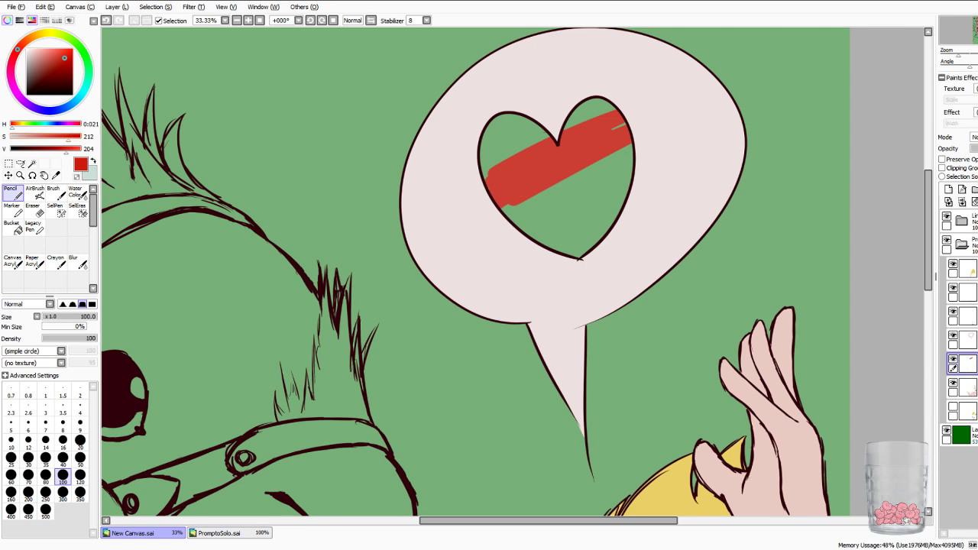
pyautogui.moveTo(500, 191)
pyautogui.mouseDown()
pyautogui.moveTo(625, 141)
pyautogui.moveTo(614, 134)
pyautogui.moveTo(495, 171)
pyautogui.moveTo(609, 113)
pyautogui.moveTo(489, 151)
pyautogui.mouseUp()
pyautogui.moveTo(490, 152)
pyautogui.mouseDown()
pyautogui.moveTo(591, 104)
pyautogui.moveTo(510, 118)
pyautogui.mouseUp()
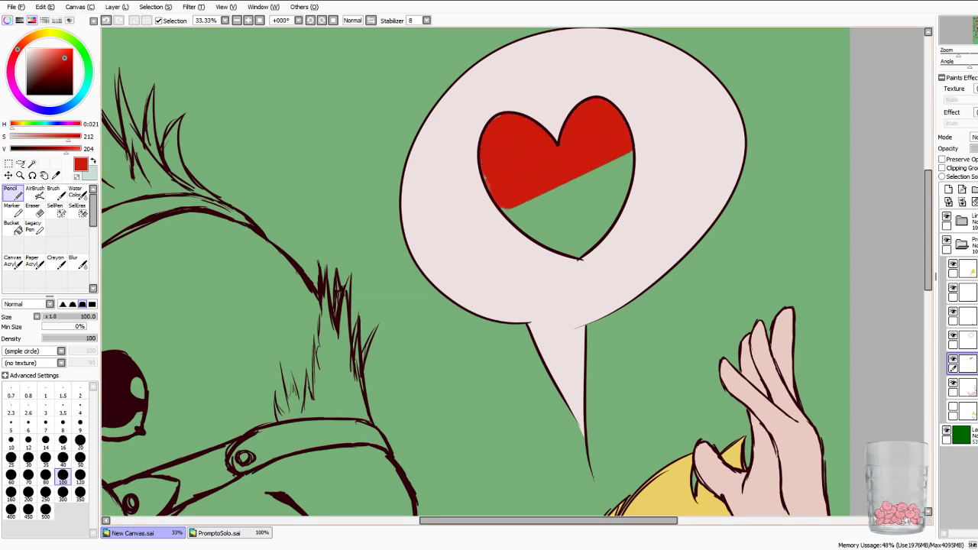
pyautogui.moveTo(489, 192); pyautogui.dragTo(488, 179)
pyautogui.moveTo(504, 222)
pyautogui.mouseDown()
pyautogui.moveTo(522, 204)
pyautogui.moveTo(634, 156)
pyautogui.moveTo(611, 182)
pyautogui.moveTo(631, 175)
pyautogui.mouseUp()
pyautogui.moveTo(529, 235)
pyautogui.mouseDown()
pyautogui.moveTo(628, 188)
pyautogui.moveTo(619, 213)
pyautogui.mouseUp()
pyautogui.moveTo(563, 255); pyautogui.dragTo(607, 231)
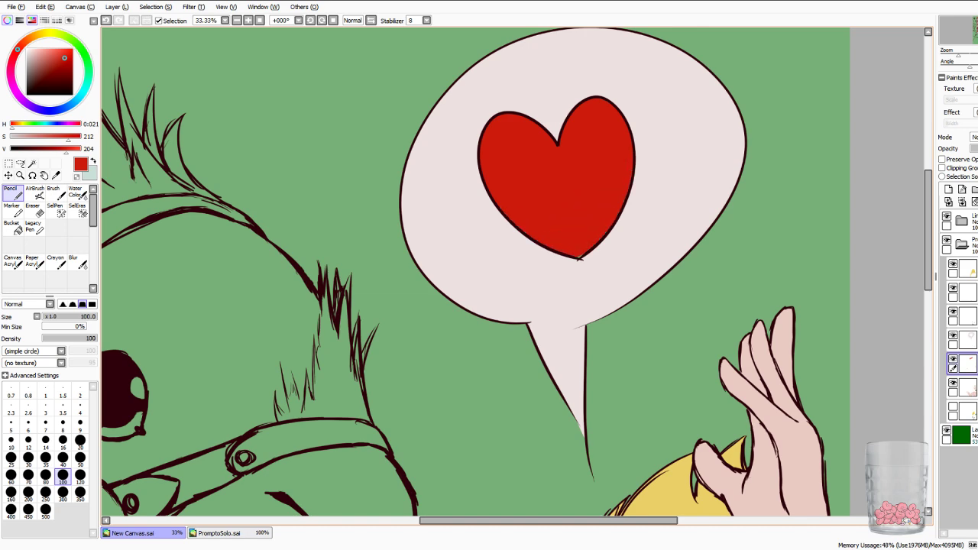
# Collapse the folder of finished colour layers and create a new layer folder directly above the green background layer.
pyautogui.press('pagedown')
pyautogui.press('pagedown')
pyautogui.press('pagedown')
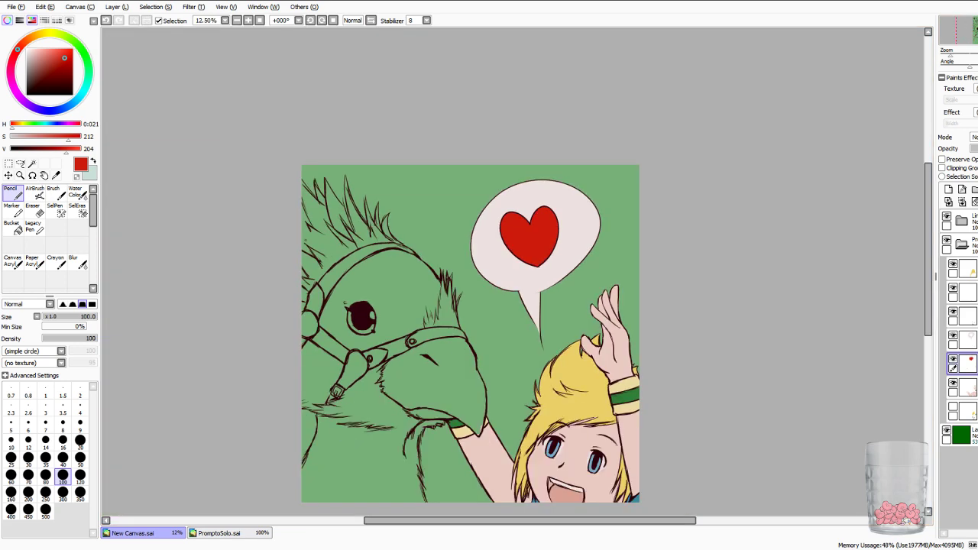
pyautogui.moveTo(489, 336); pyautogui.dragTo(521, 277)
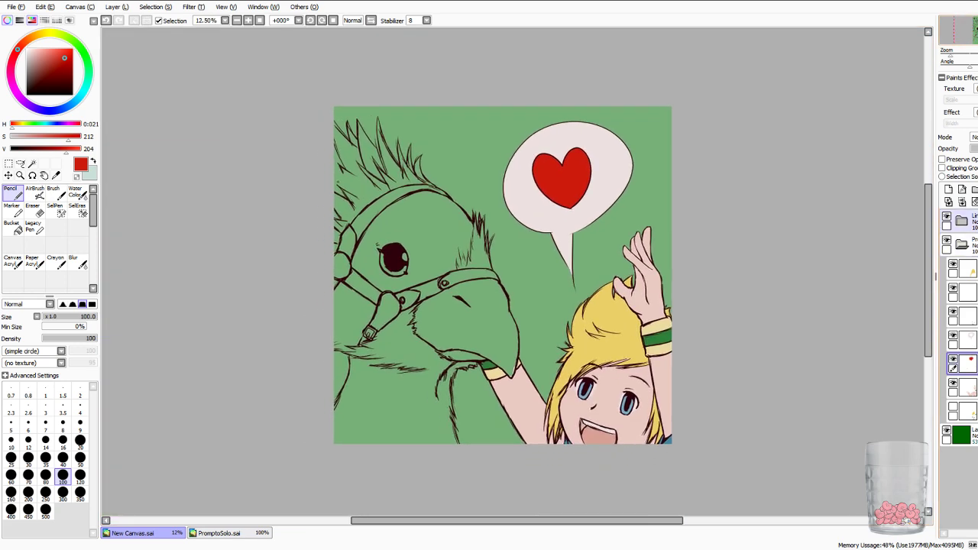
pyautogui.click(962, 245)
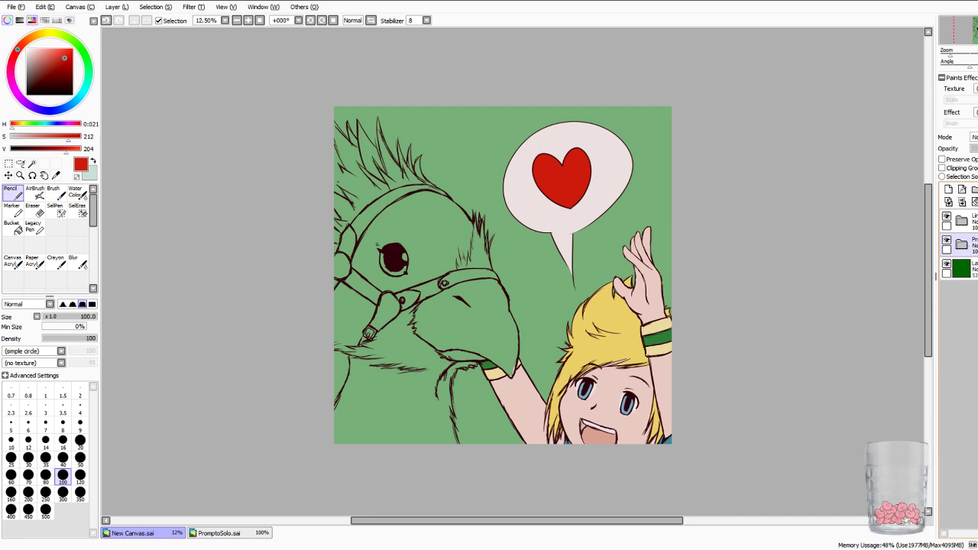
pyautogui.click(975, 189)
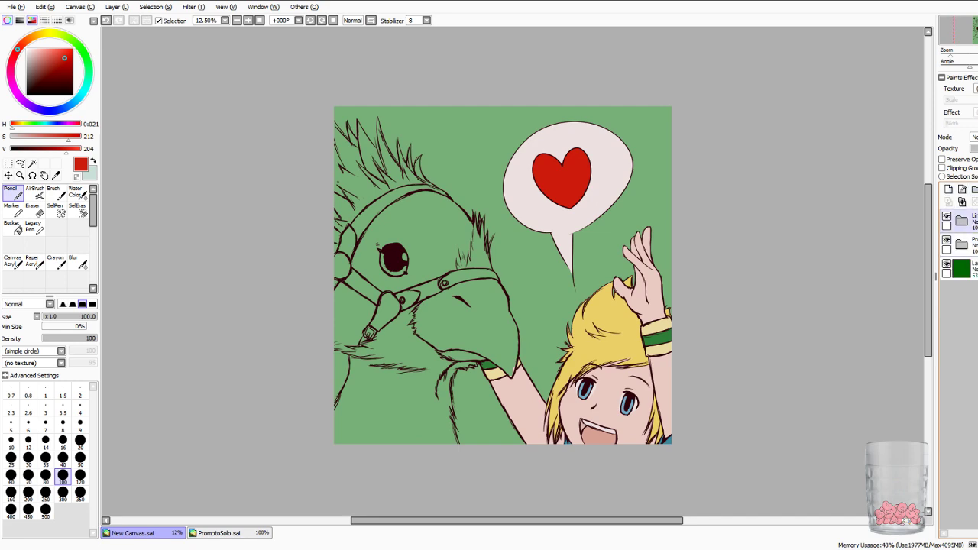
pyautogui.click(966, 245)
pyautogui.click(966, 269)
pyautogui.click(974, 190)
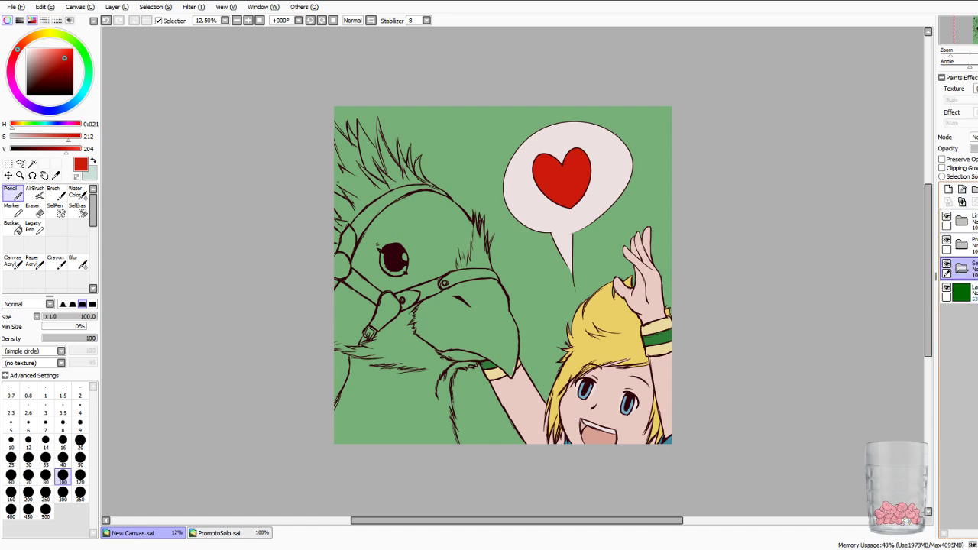
# Move the new folder above the finished colour folder and rename it "Chocobo".
pyautogui.click(962, 268)
pyautogui.moveTo(965, 268); pyautogui.dragTo(965, 238)
pyautogui.doubleClick(965, 244)
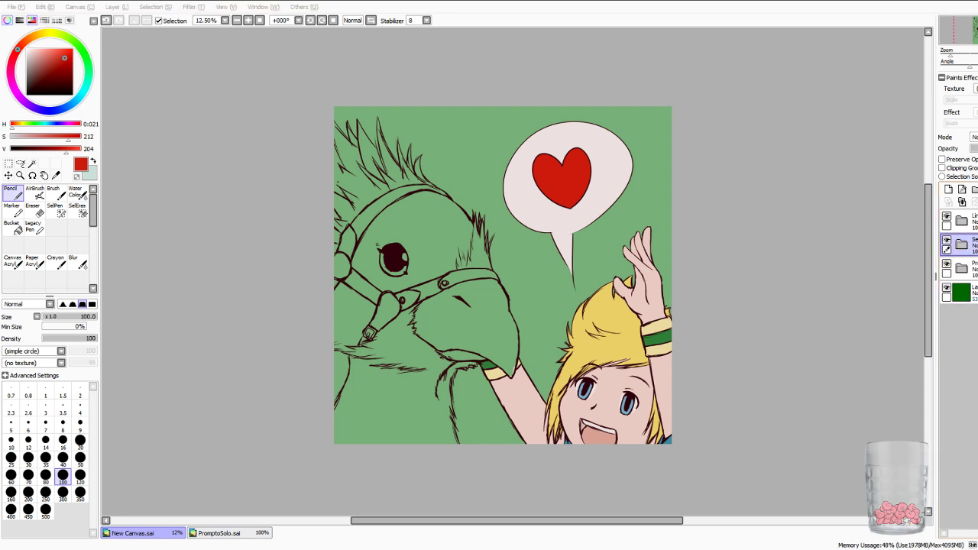
pyautogui.write('Chocobo')
pyautogui.press('Return')
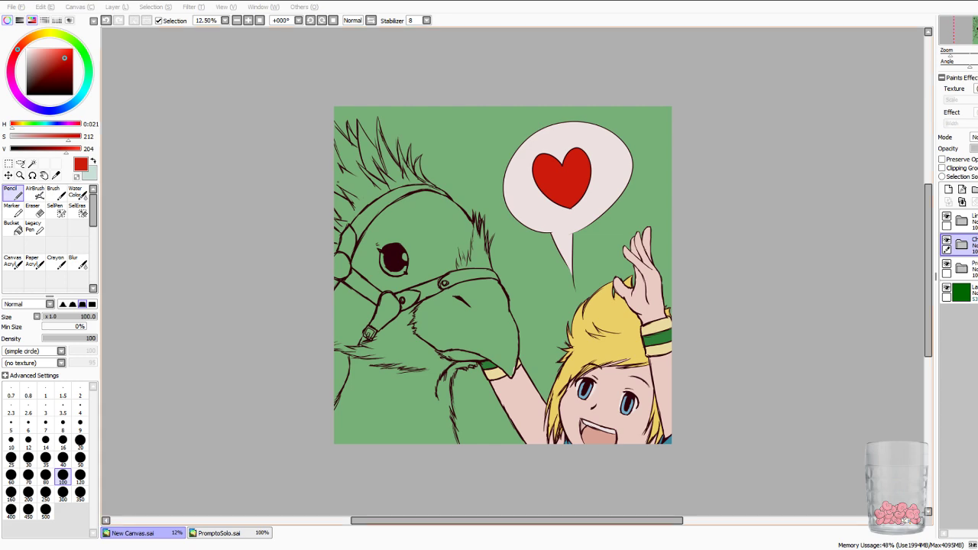
# Expand the Chocobo folder and add a new layer inside it.
pyautogui.click(966, 244)
pyautogui.click(962, 245)
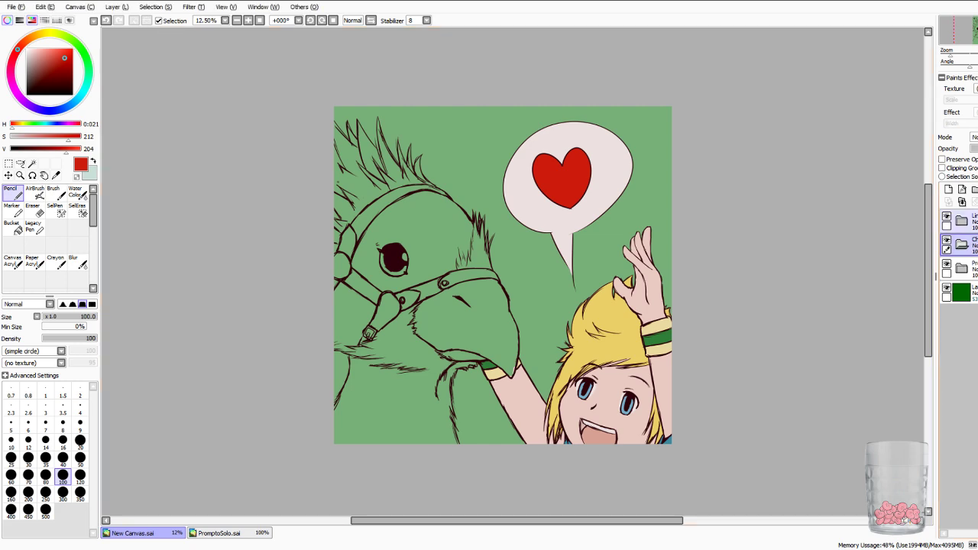
pyautogui.click(949, 188)
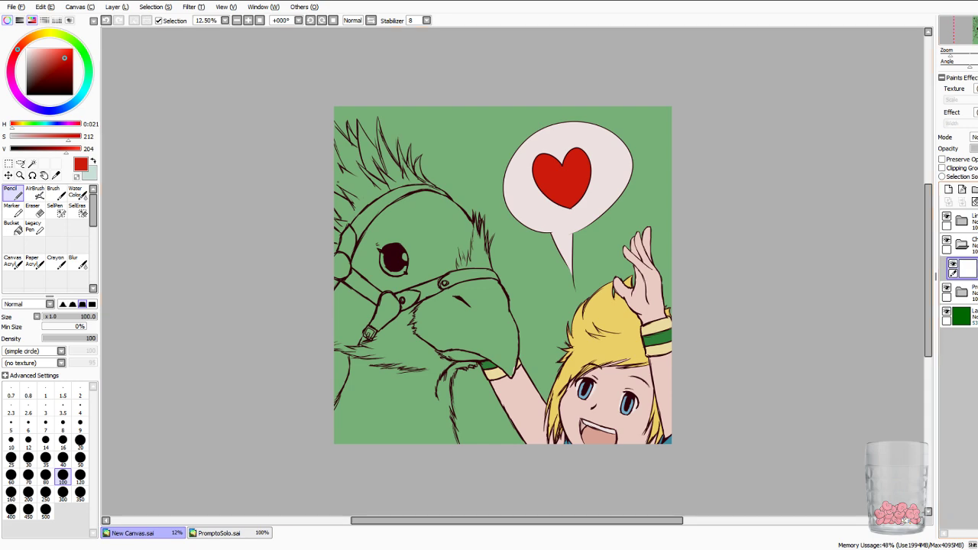
# Sample the character's blond hair colour and shift its hue to a more orange yellow, hue 178.
pyautogui.scroll(1, 513, 272)
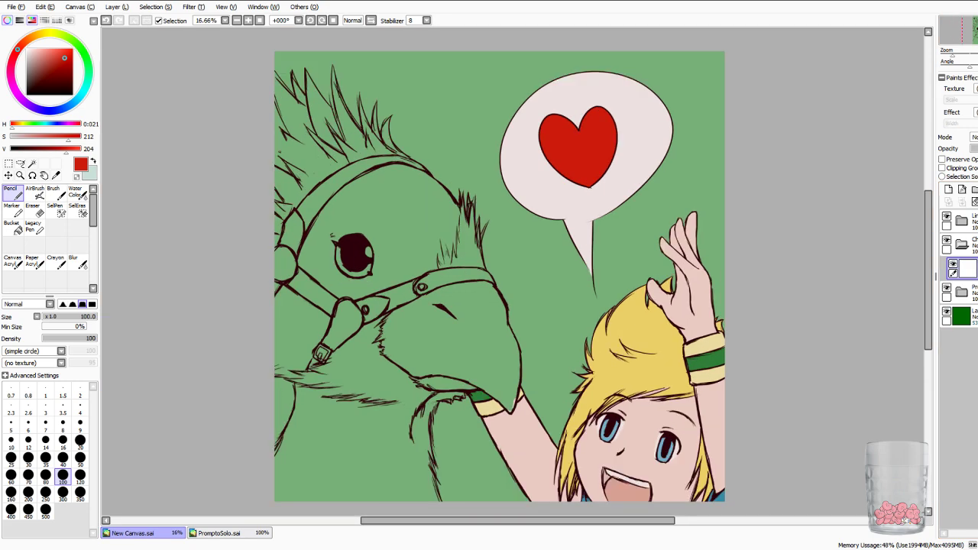
pyautogui.hotkey('ctrl', '+')
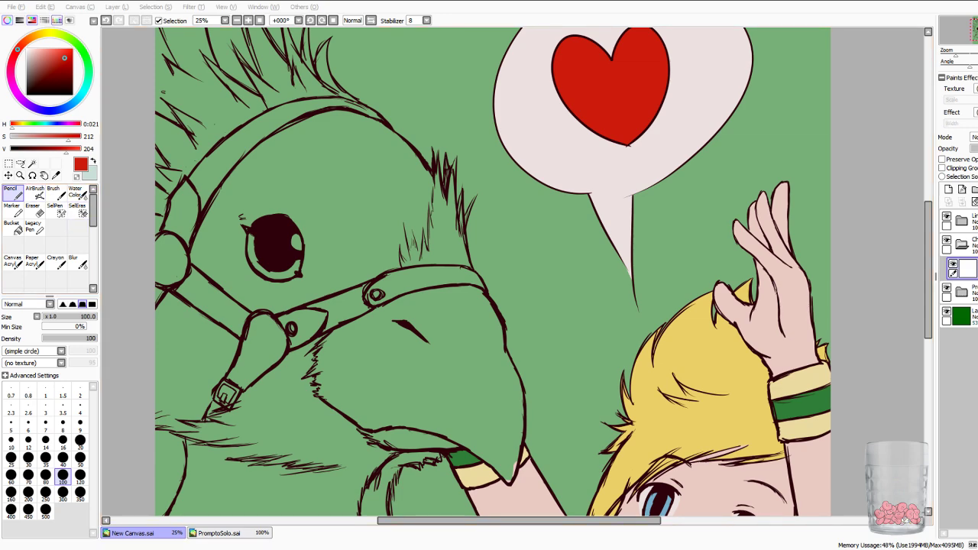
pyautogui.press('alt')
pyautogui.click(691, 355)
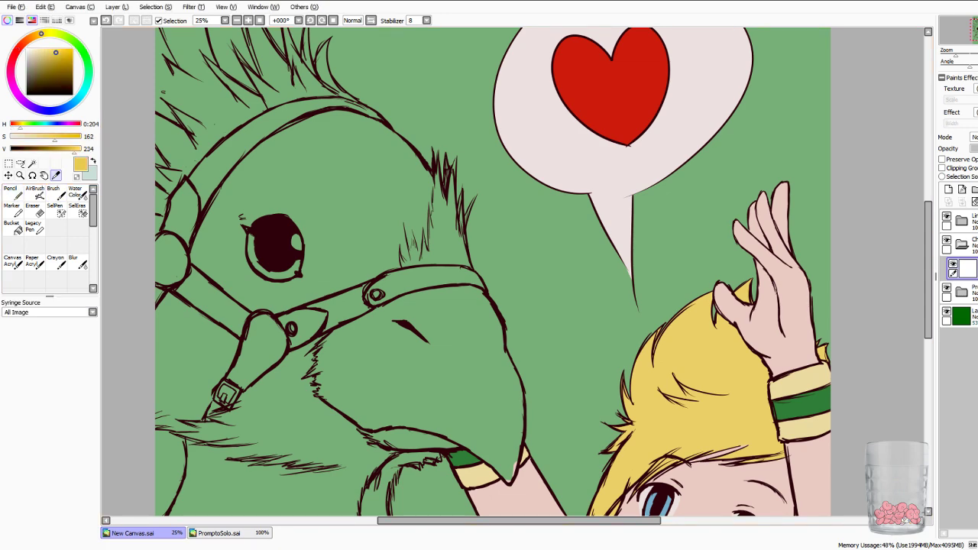
pyautogui.moveTo(41, 34); pyautogui.dragTo(38, 34)
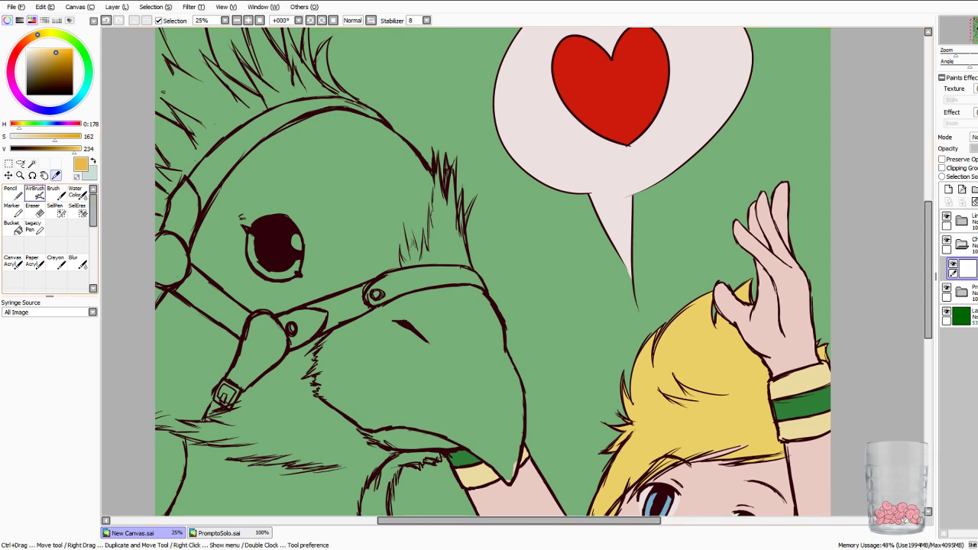
# Block in the bird's face around the eye with the Pencil in orange-yellow, enlarging the brush to size 350.
pyautogui.click(13, 193)
pyautogui.moveTo(324, 188)
pyautogui.mouseDown()
pyautogui.moveTo(348, 188)
pyautogui.moveTo(371, 218)
pyautogui.mouseUp()
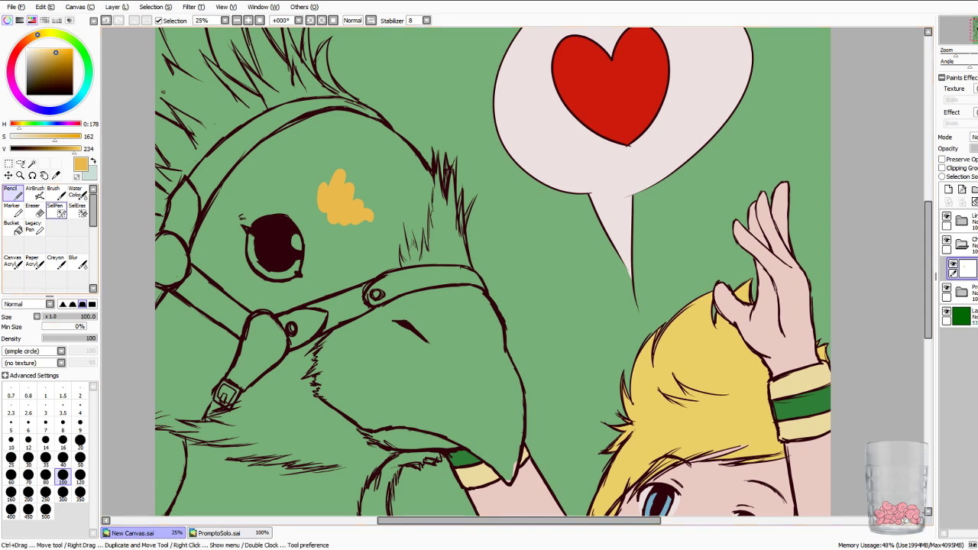
pyautogui.click(79, 475)
pyautogui.moveTo(316, 186)
pyautogui.mouseDown()
pyautogui.moveTo(317, 255)
pyautogui.moveTo(304, 217)
pyautogui.mouseUp()
pyautogui.click(79, 494)
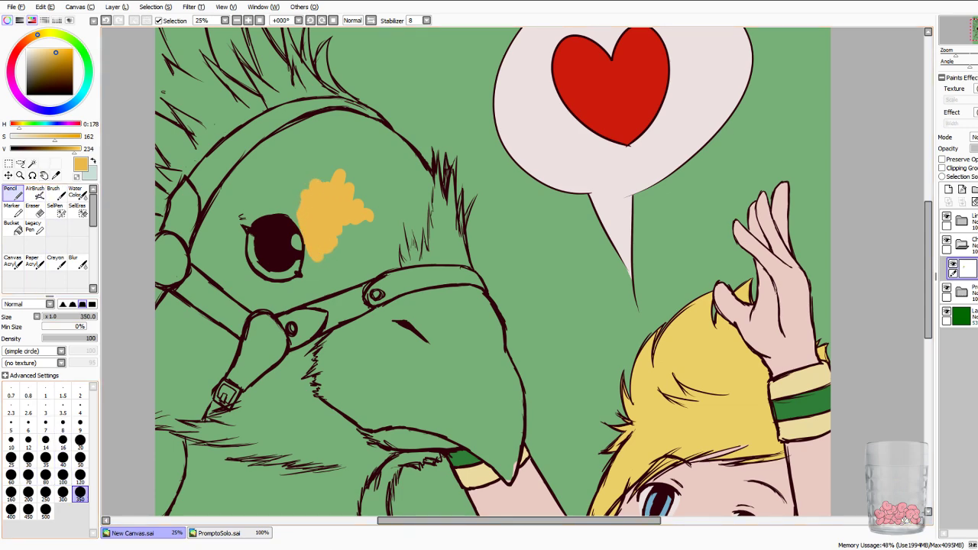
pyautogui.moveTo(249, 187)
pyautogui.mouseDown()
pyautogui.moveTo(216, 252)
pyautogui.moveTo(239, 283)
pyautogui.moveTo(230, 241)
pyautogui.moveTo(282, 298)
pyautogui.moveTo(403, 229)
pyautogui.moveTo(443, 244)
pyautogui.moveTo(367, 145)
pyautogui.moveTo(353, 226)
pyautogui.moveTo(341, 234)
pyautogui.mouseUp()
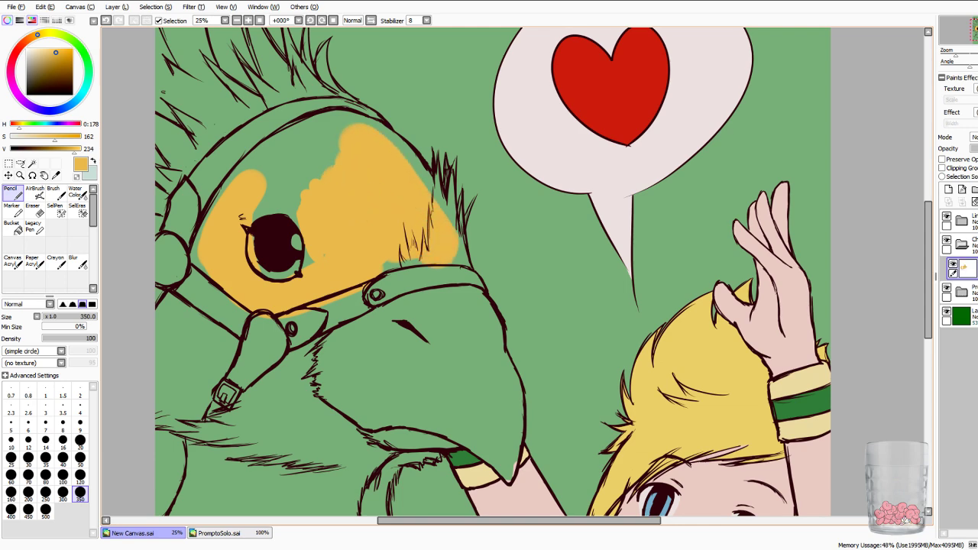
pyautogui.moveTo(323, 166)
pyautogui.mouseDown()
pyautogui.moveTo(272, 197)
pyautogui.moveTo(336, 142)
pyautogui.moveTo(262, 166)
pyautogui.mouseUp()
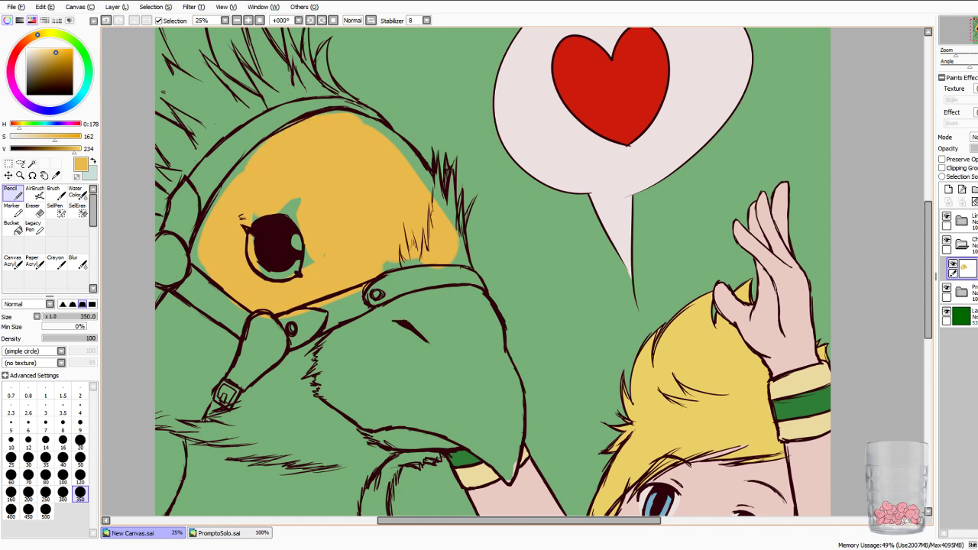
# Block in the bird's cheek and throat below the bridle straps with the same orange-yellow.
pyautogui.moveTo(519, 520); pyautogui.dragTo(473, 520)
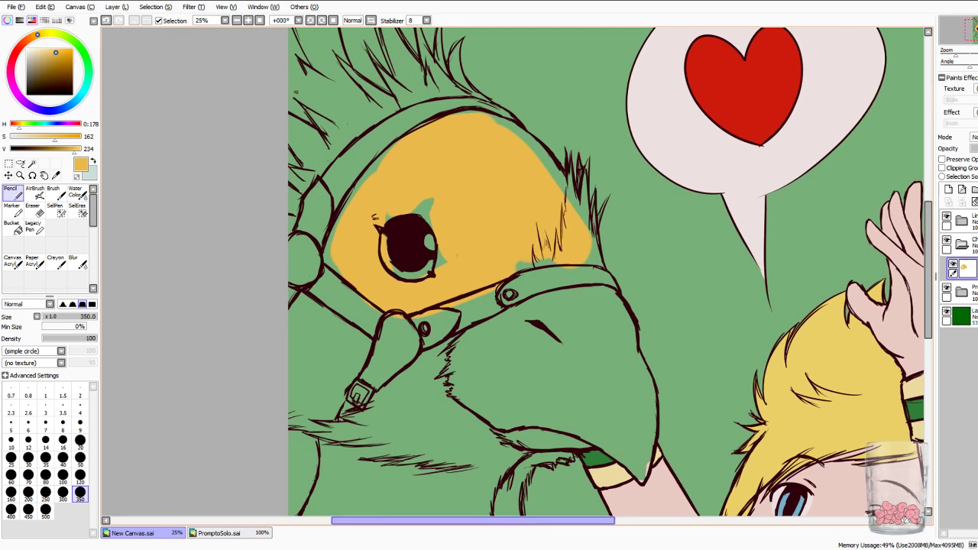
pyautogui.moveTo(295, 336)
pyautogui.mouseDown()
pyautogui.moveTo(304, 318)
pyautogui.moveTo(349, 352)
pyautogui.moveTo(315, 400)
pyautogui.moveTo(302, 363)
pyautogui.mouseUp()
pyautogui.moveTo(390, 401)
pyautogui.mouseDown()
pyautogui.moveTo(378, 420)
pyautogui.moveTo(443, 366)
pyautogui.moveTo(462, 447)
pyautogui.moveTo(466, 405)
pyautogui.mouseUp()
pyautogui.moveTo(466, 405); pyautogui.dragTo(509, 459)
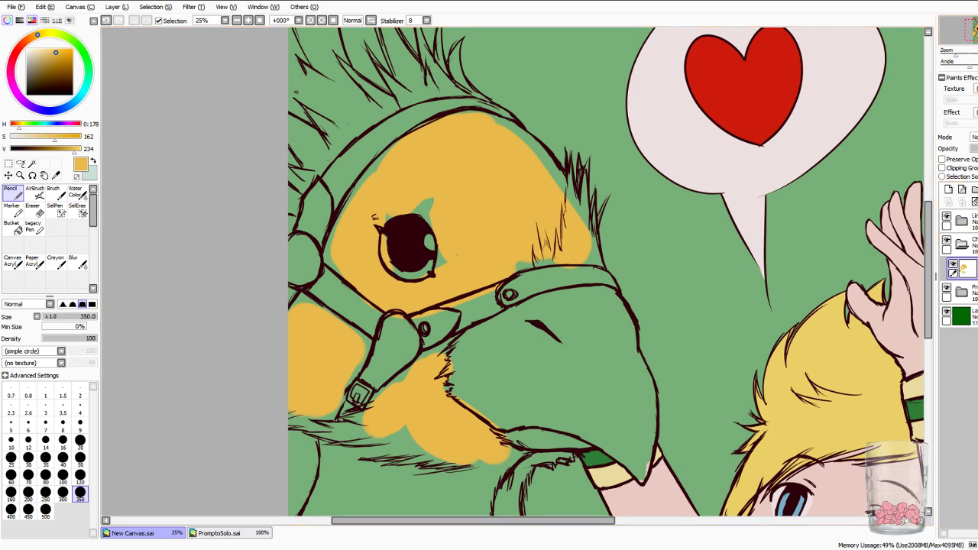
# Block in the bird's crest feathers behind the head strap with orange-yellow.
pyautogui.moveTo(428, 252); pyautogui.dragTo(532, 370)
pyautogui.moveTo(405, 284); pyautogui.dragTo(406, 300)
pyautogui.moveTo(434, 228)
pyautogui.mouseDown()
pyautogui.moveTo(515, 195)
pyautogui.moveTo(446, 251)
pyautogui.mouseUp()
pyautogui.moveTo(399, 229)
pyautogui.mouseDown()
pyautogui.moveTo(396, 159)
pyautogui.moveTo(421, 205)
pyautogui.moveTo(434, 167)
pyautogui.moveTo(450, 182)
pyautogui.moveTo(497, 145)
pyautogui.moveTo(506, 174)
pyautogui.moveTo(549, 208)
pyautogui.mouseUp()
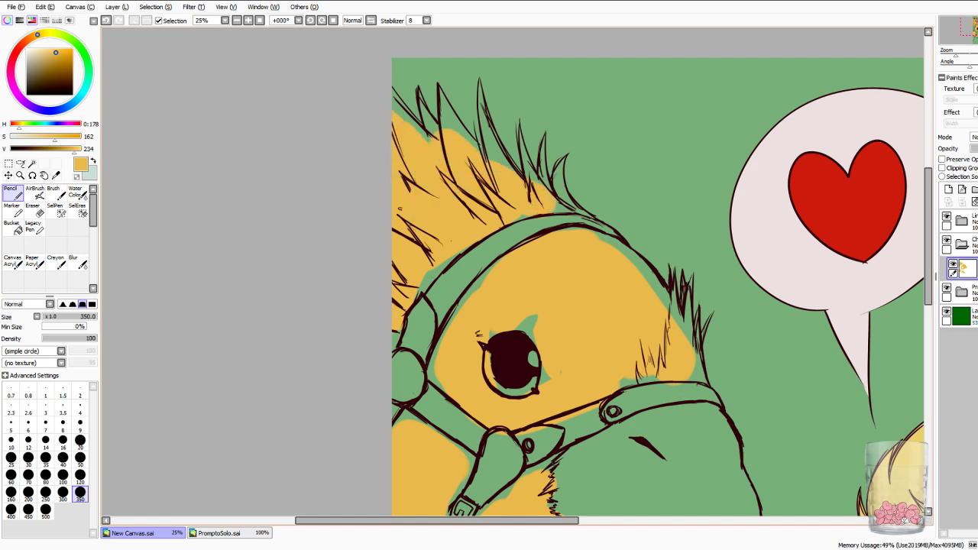
# Block in the bird's neck and chest down to the canvas's lower edge with orange-yellow.
pyautogui.moveTo(604, 473)
pyautogui.mouseDown()
pyautogui.moveTo(514, 292)
pyautogui.moveTo(617, 71)
pyautogui.moveTo(592, 72)
pyautogui.mouseUp()
pyautogui.moveTo(568, 191)
pyautogui.mouseDown()
pyautogui.moveTo(604, 325)
pyautogui.moveTo(518, 306)
pyautogui.moveTo(428, 317)
pyautogui.moveTo(420, 237)
pyautogui.mouseUp()
pyautogui.moveTo(501, 170)
pyautogui.mouseDown()
pyautogui.moveTo(413, 256)
pyautogui.moveTo(386, 325)
pyautogui.mouseUp()
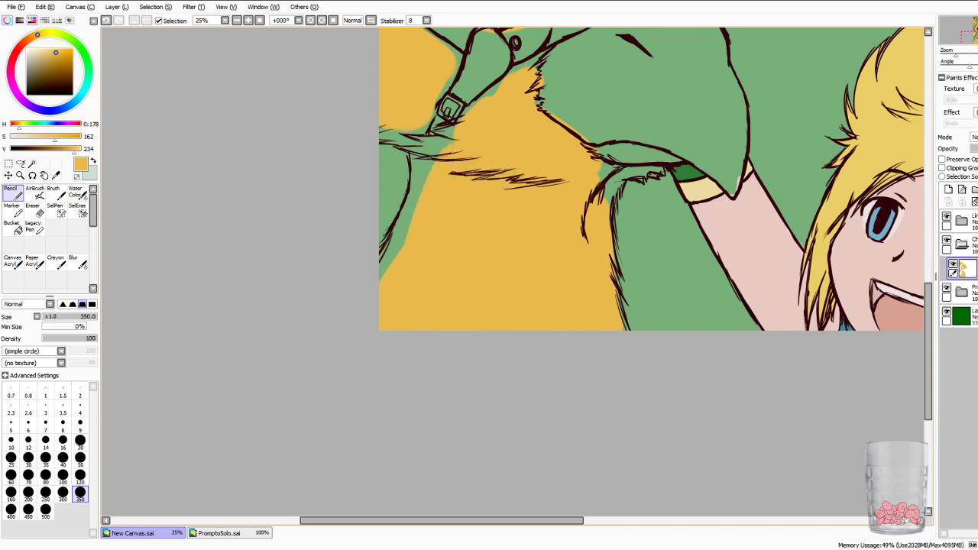
# Touch up the bird's throat feathers in orange-yellow and create a new layer beneath the feather colour layer.
pyautogui.moveTo(474, 162); pyautogui.dragTo(466, 172)
pyautogui.moveTo(602, 177)
pyautogui.mouseDown()
pyautogui.moveTo(608, 187)
pyautogui.moveTo(604, 165)
pyautogui.moveTo(538, 188)
pyautogui.moveTo(435, 331)
pyautogui.mouseUp()
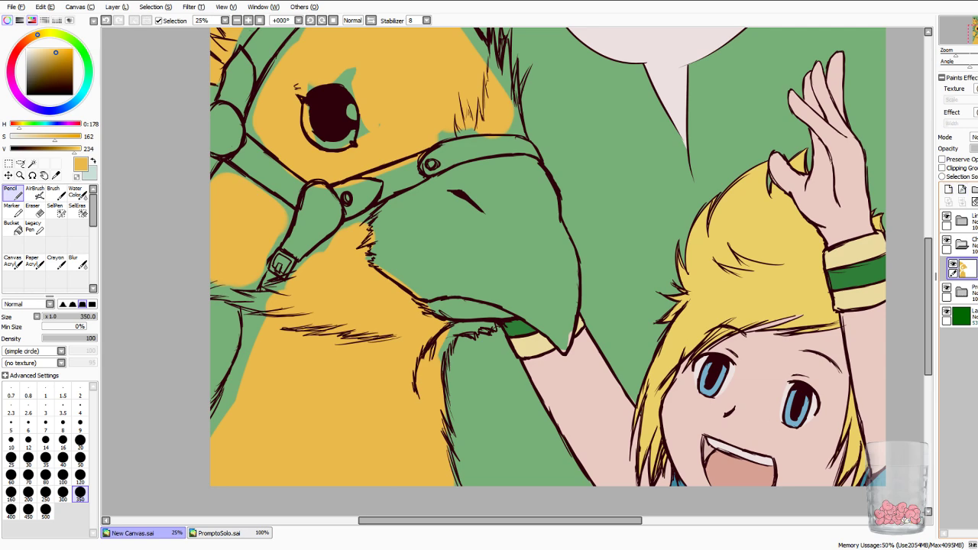
pyautogui.click(949, 189)
pyautogui.moveTo(966, 268); pyautogui.dragTo(965, 304)
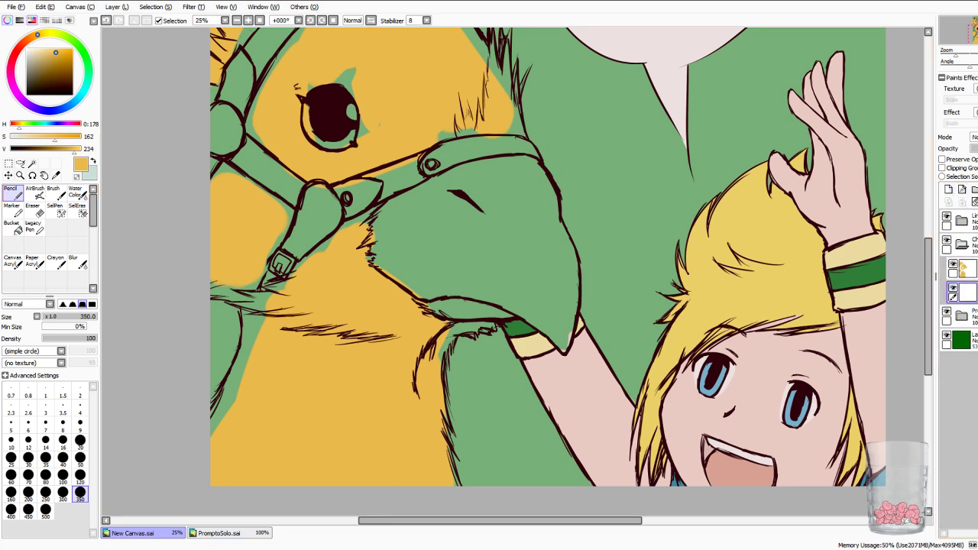
pyautogui.click(29, 39)
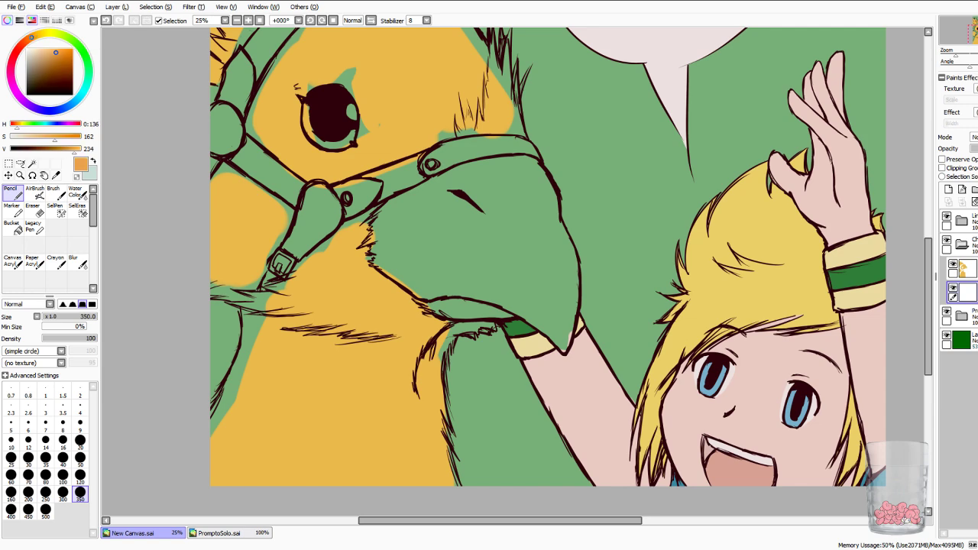
pyautogui.moveTo(56, 53); pyautogui.dragTo(51, 53)
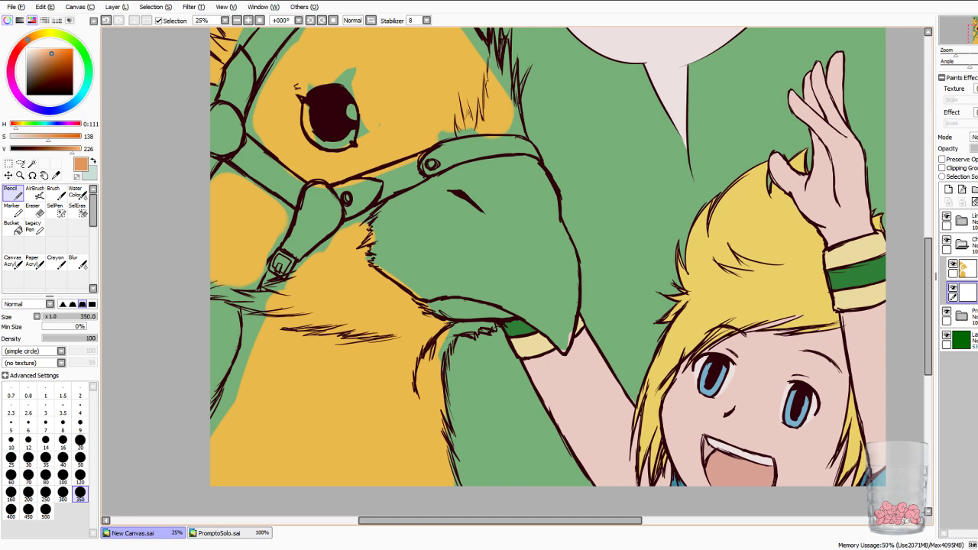
pyautogui.moveTo(468, 199); pyautogui.dragTo(422, 236)
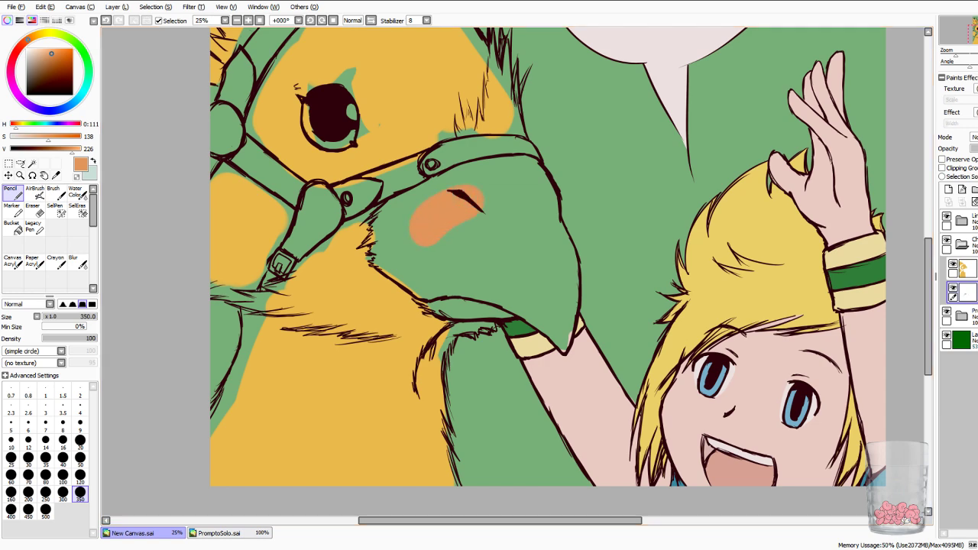
# Block in the bird's beak with a saturated orange, about S 214 and V 226.
pyautogui.moveTo(28, 39); pyautogui.dragTo(32, 36)
pyautogui.click(71, 136)
pyautogui.moveTo(471, 203); pyautogui.dragTo(429, 221)
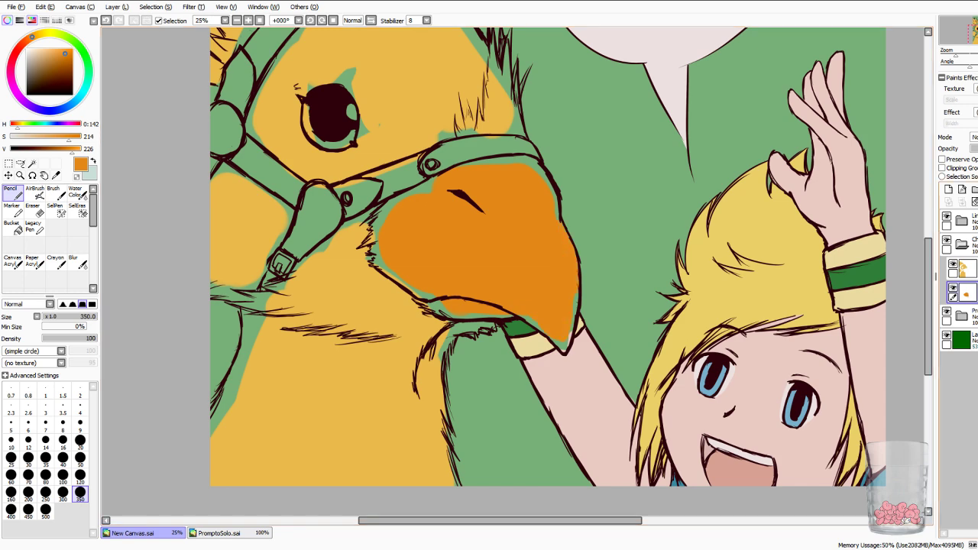
# Create a layer beneath the beak layer and block in the bridle strap above the beak in brown (S 126, V 156).
pyautogui.click(948, 190)
pyautogui.moveTo(967, 293); pyautogui.dragTo(967, 321)
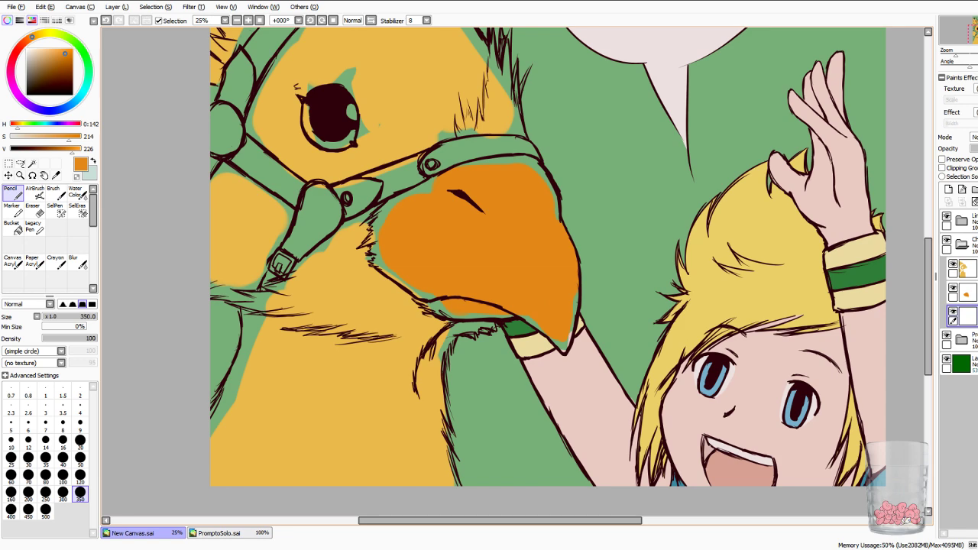
pyautogui.moveTo(64, 70); pyautogui.dragTo(50, 66)
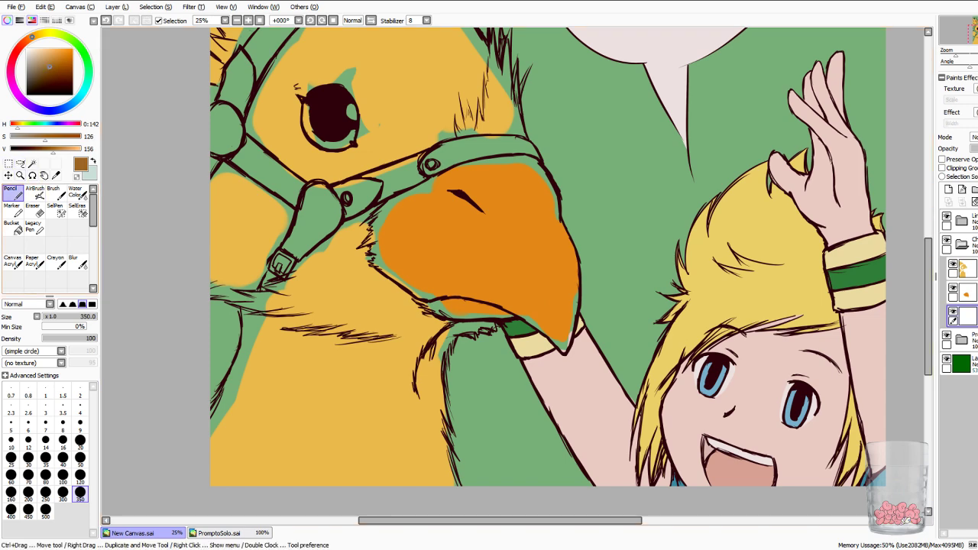
pyautogui.moveTo(336, 198)
pyautogui.mouseDown()
pyautogui.moveTo(506, 140)
pyautogui.moveTo(526, 156)
pyautogui.mouseUp()
pyautogui.moveTo(312, 217)
pyautogui.mouseDown()
pyautogui.moveTo(295, 242)
pyautogui.moveTo(320, 228)
pyautogui.mouseUp()
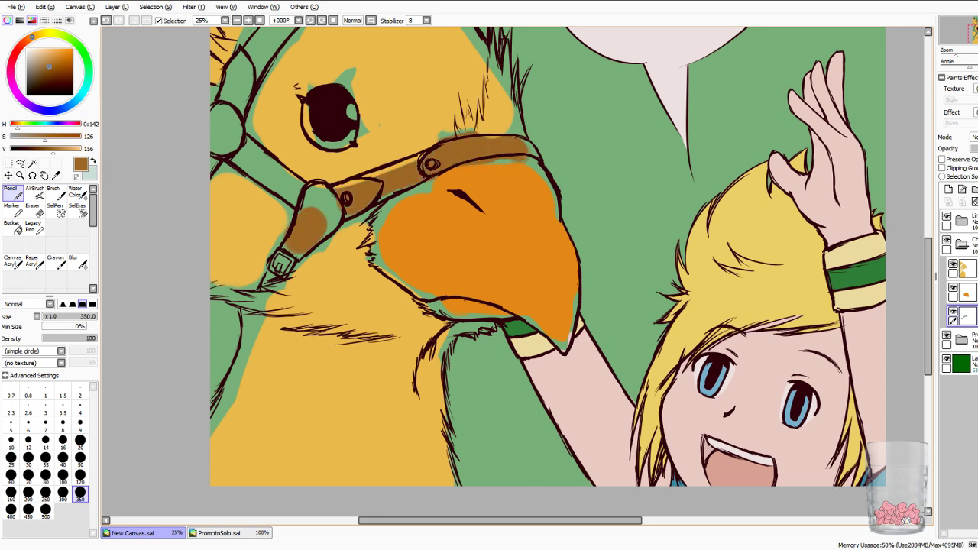
pyautogui.hotkey('ctrl', 'z')
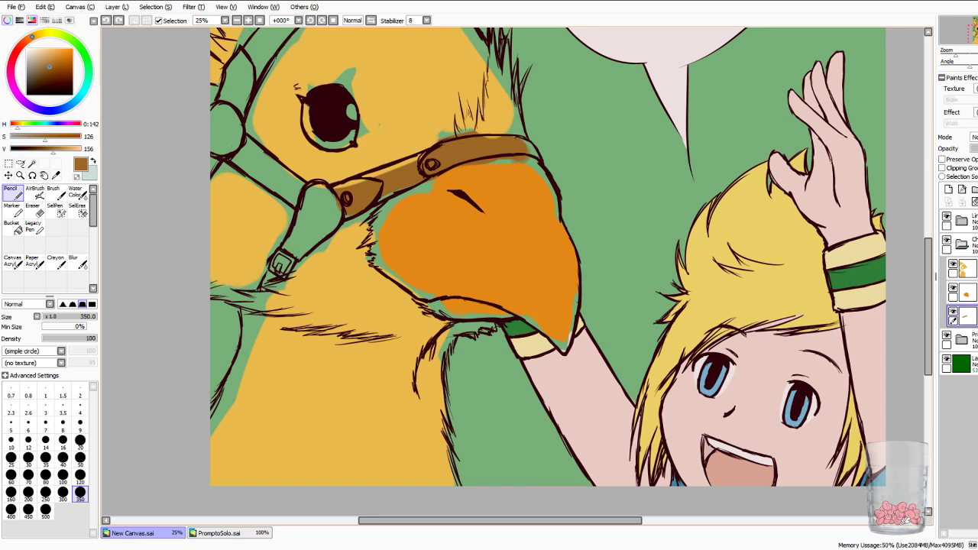
# Block in the cheek strap below the eye and the strap over the bird's head with the same brown.
pyautogui.moveTo(251, 155)
pyautogui.mouseDown()
pyautogui.moveTo(284, 178)
pyautogui.moveTo(272, 183)
pyautogui.mouseUp()
pyautogui.moveTo(216, 162); pyautogui.dragTo(211, 166)
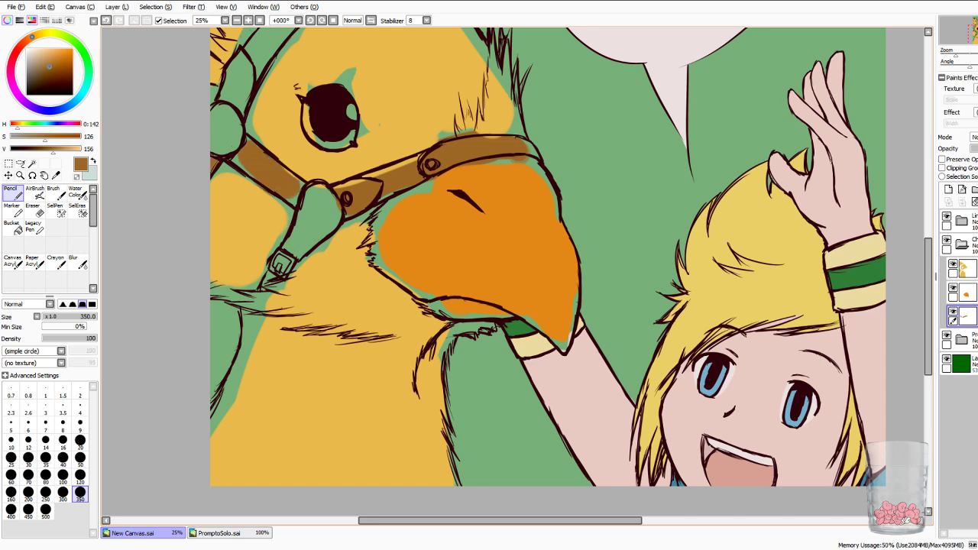
pyautogui.scroll(4, 548, 272)
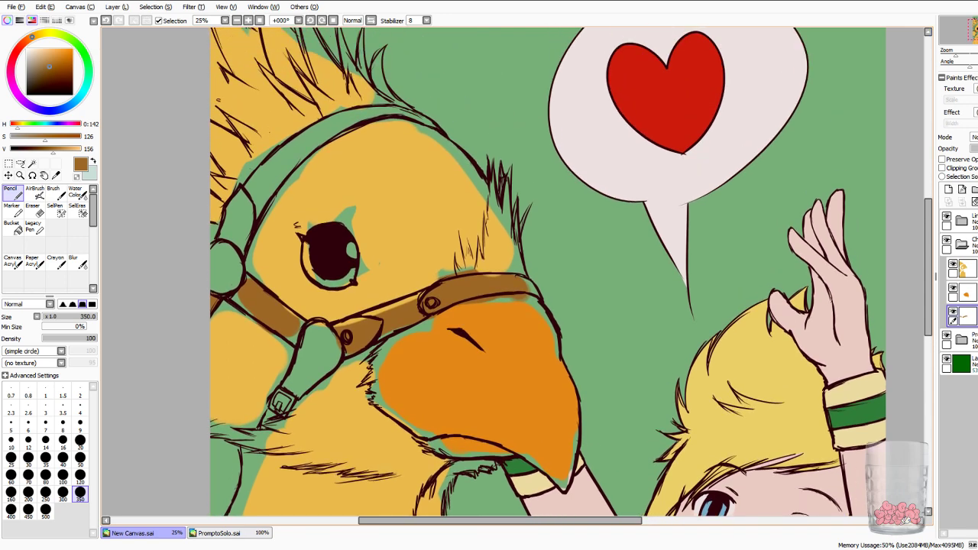
pyautogui.moveTo(263, 183)
pyautogui.mouseDown()
pyautogui.moveTo(260, 196)
pyautogui.moveTo(301, 149)
pyautogui.moveTo(362, 119)
pyautogui.moveTo(394, 112)
pyautogui.moveTo(425, 124)
pyautogui.mouseUp()
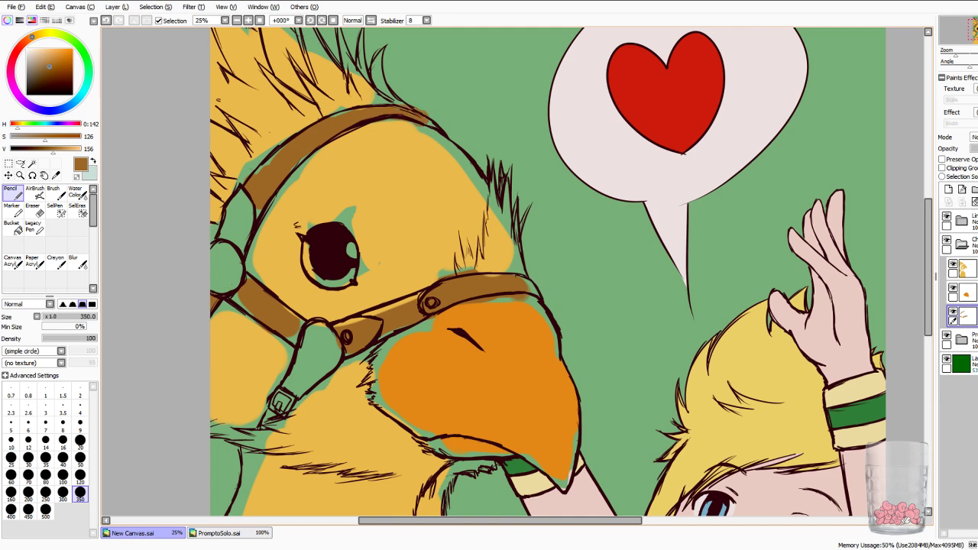
# Sample the beak's orange and colour the bird's iris with the Pencil on the beak layer.
pyautogui.click(963, 292)
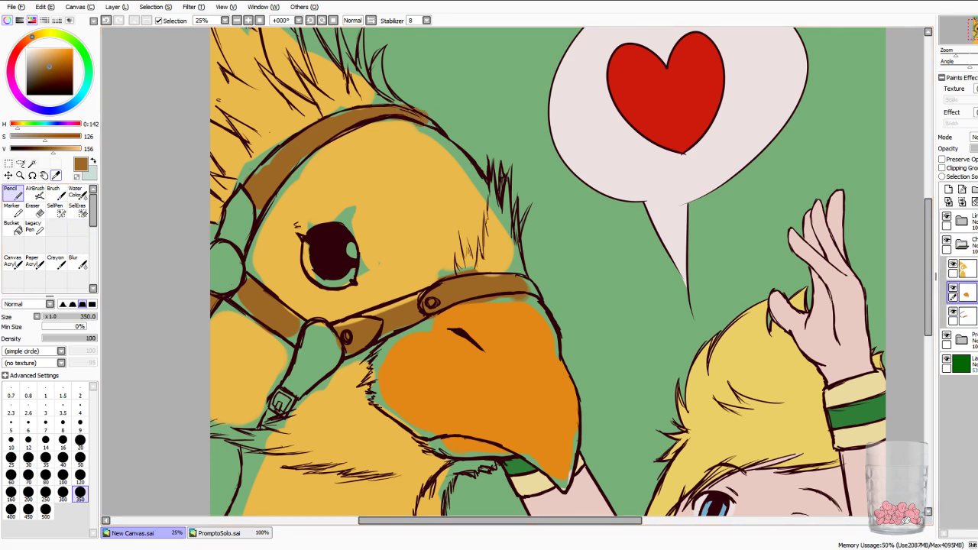
pyautogui.click(55, 175)
pyautogui.click(428, 359)
pyautogui.click(12, 193)
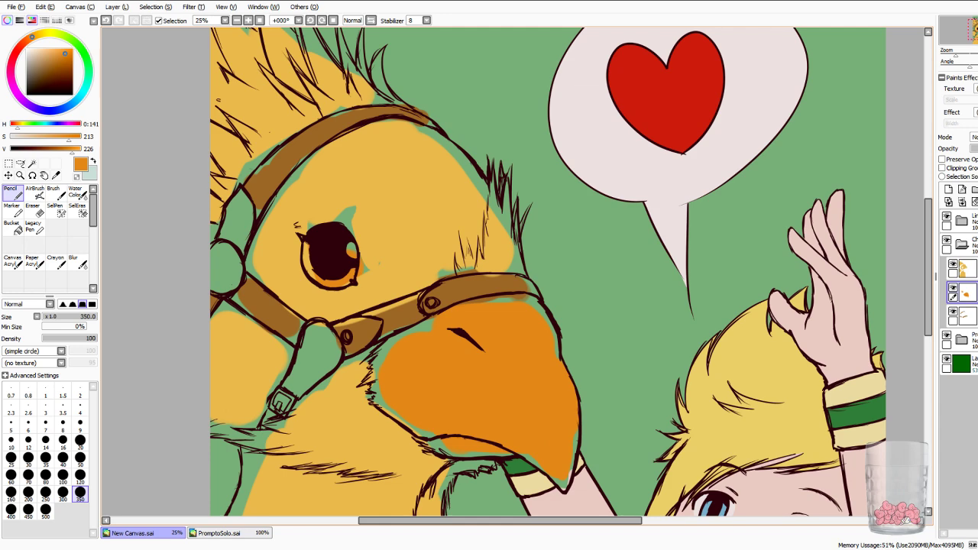
# Create a layer above the strap layer and block in the bridle's round ring and buckle piece in dark grey-brown (S 30, V 80).
pyautogui.click(967, 316)
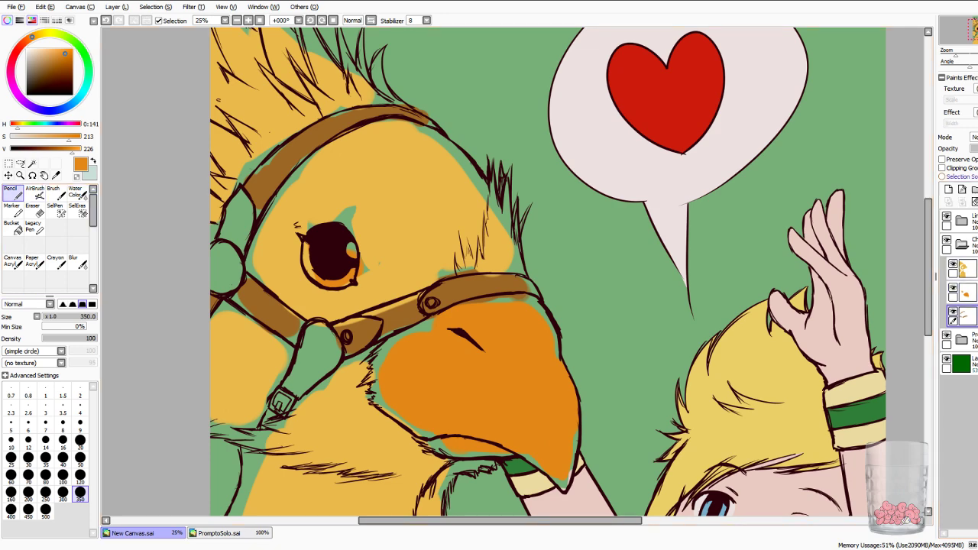
pyautogui.click(949, 189)
pyautogui.moveTo(29, 70); pyautogui.dragTo(31, 81)
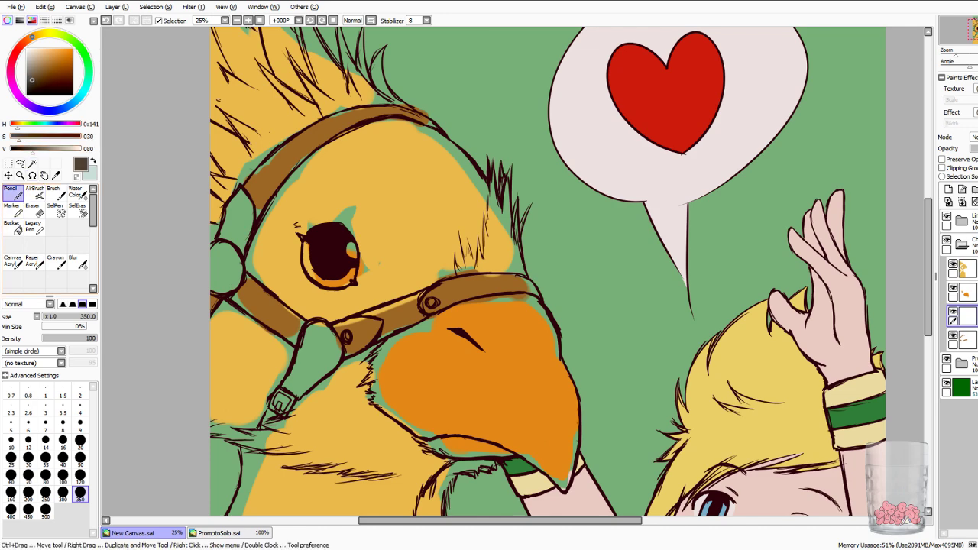
pyautogui.moveTo(222, 254); pyautogui.dragTo(224, 276)
pyautogui.moveTo(317, 339)
pyautogui.mouseDown()
pyautogui.moveTo(336, 355)
pyautogui.moveTo(291, 386)
pyautogui.moveTo(298, 389)
pyautogui.mouseUp()
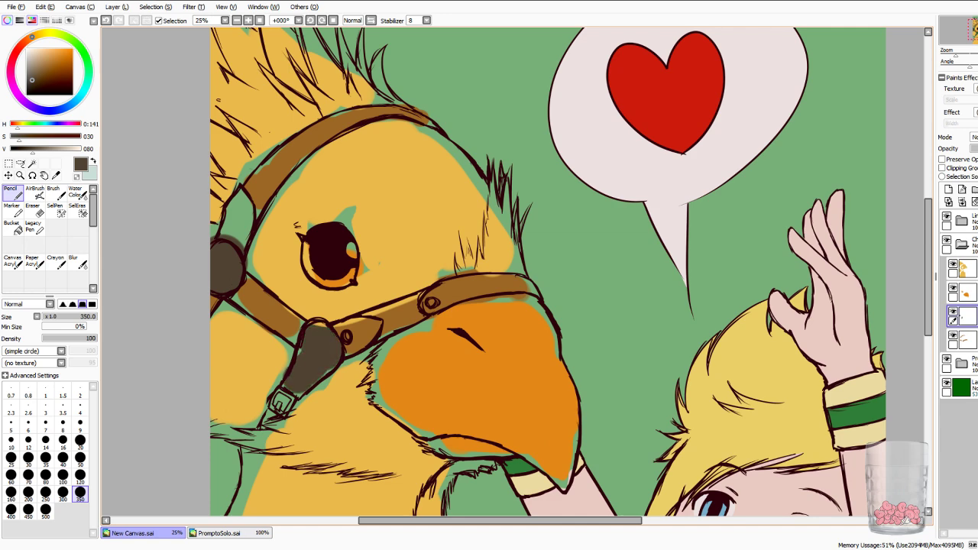
pyautogui.moveTo(331, 369); pyautogui.dragTo(323, 376)
pyautogui.moveTo(281, 390)
pyautogui.mouseDown()
pyautogui.moveTo(276, 410)
pyautogui.moveTo(292, 392)
pyautogui.mouseUp()
pyautogui.hotkey('ctrl', 'z')
pyautogui.hotkey('ctrl', 'z')
pyautogui.hotkey('ctrl', 'z')
pyautogui.hotkey('ctrl', 'z')
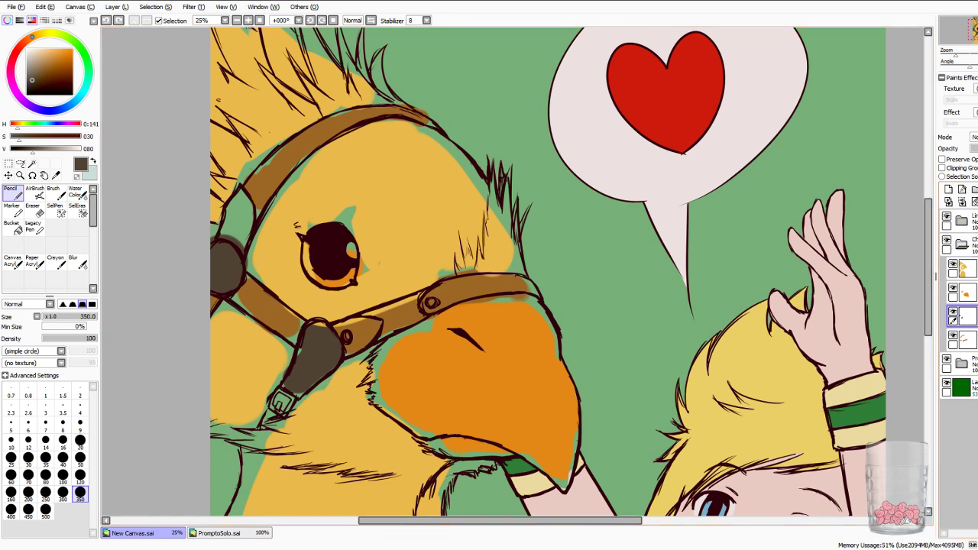
# Move the dark grey-brown layer beneath the brown strap layer and make the feather colour layer active.
pyautogui.moveTo(966, 316); pyautogui.dragTo(966, 348)
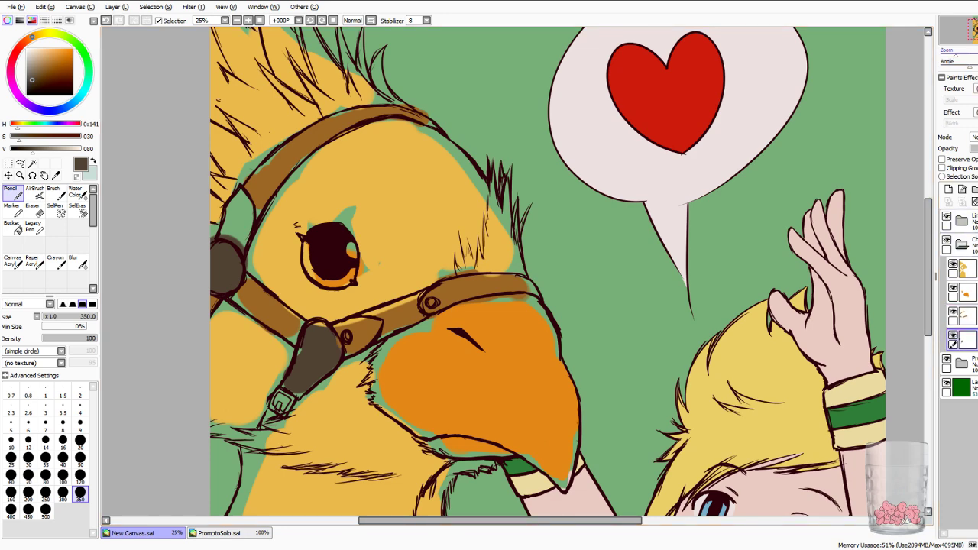
pyautogui.click(966, 269)
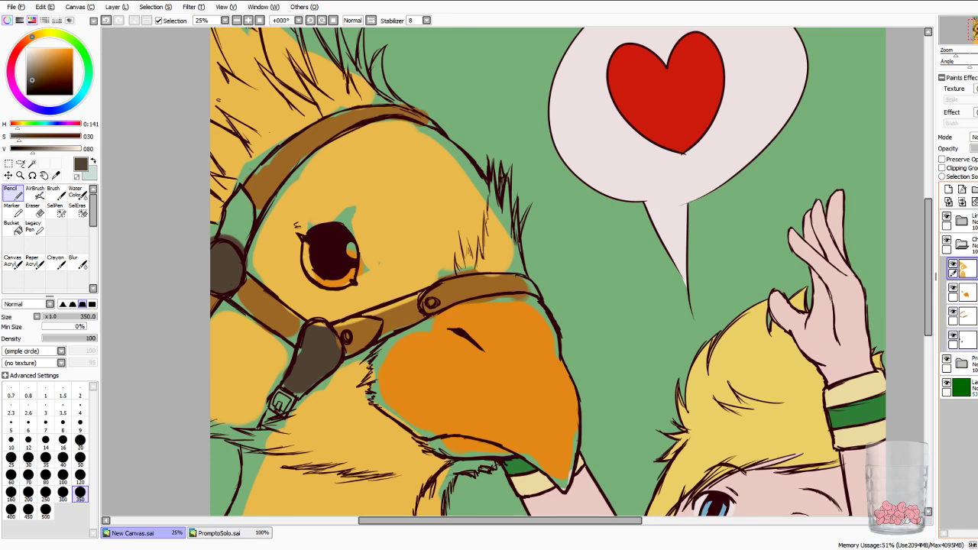
pyautogui.click(966, 340)
pyautogui.click(966, 269)
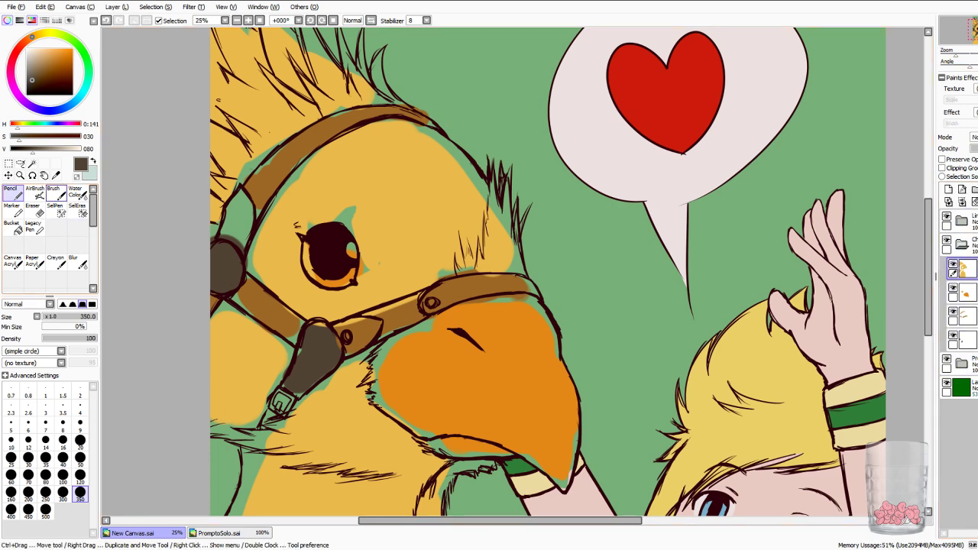
# Sample the feathers' orange-yellow and extend it with the Pencil into the gap beside the dark buckle piece and strap end.
pyautogui.click(56, 175)
pyautogui.click(344, 191)
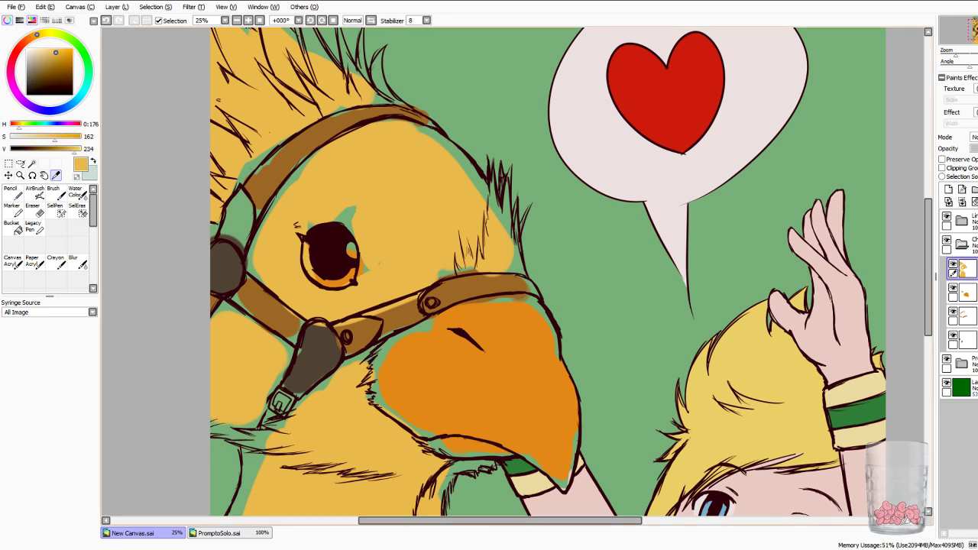
pyautogui.click(13, 193)
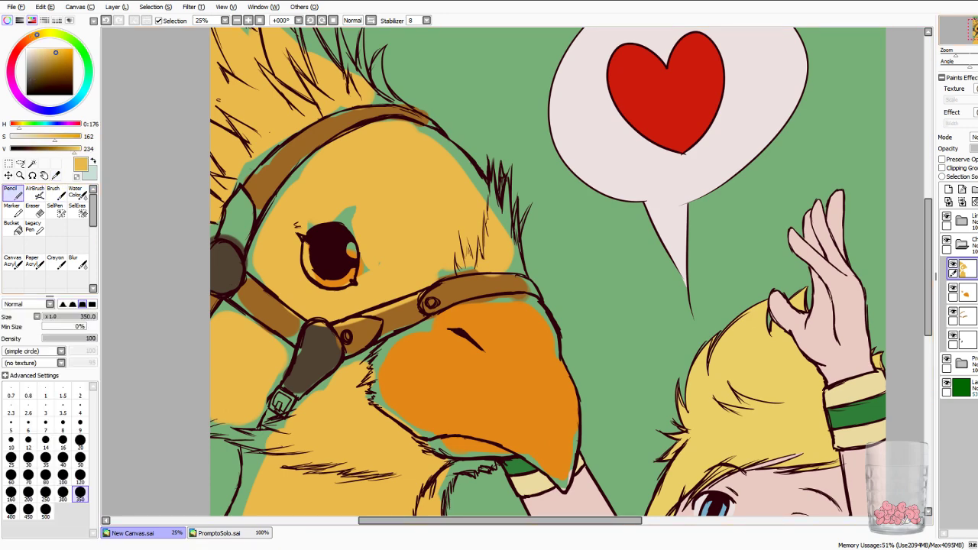
pyautogui.scroll(2, 512, 272)
pyautogui.moveTo(489, 328)
pyautogui.mouseDown()
pyautogui.moveTo(542, 224)
pyautogui.moveTo(724, 70)
pyautogui.moveTo(594, 69)
pyautogui.moveTo(619, 68)
pyautogui.mouseUp()
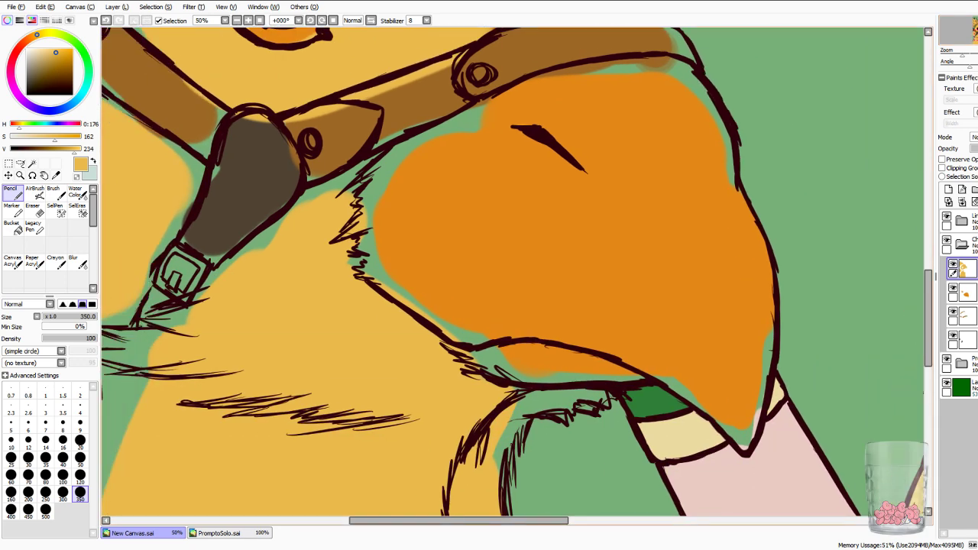
pyautogui.moveTo(325, 195); pyautogui.dragTo(283, 191)
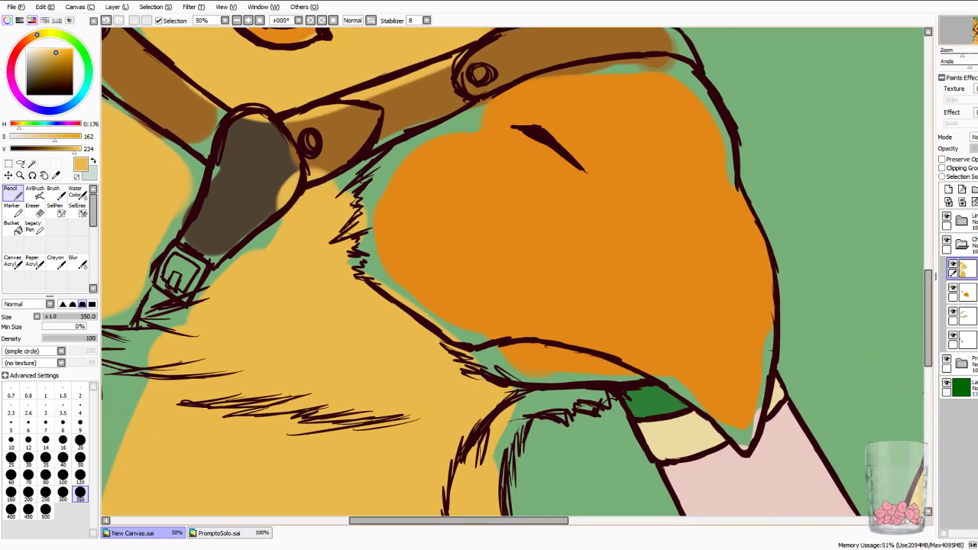
# Erase the orange-yellow spilling over the dark buckle piece and the brown strap end with the Eraser at size 50.
pyautogui.click(80, 457)
pyautogui.click(33, 210)
pyautogui.moveTo(294, 174); pyautogui.dragTo(282, 209)
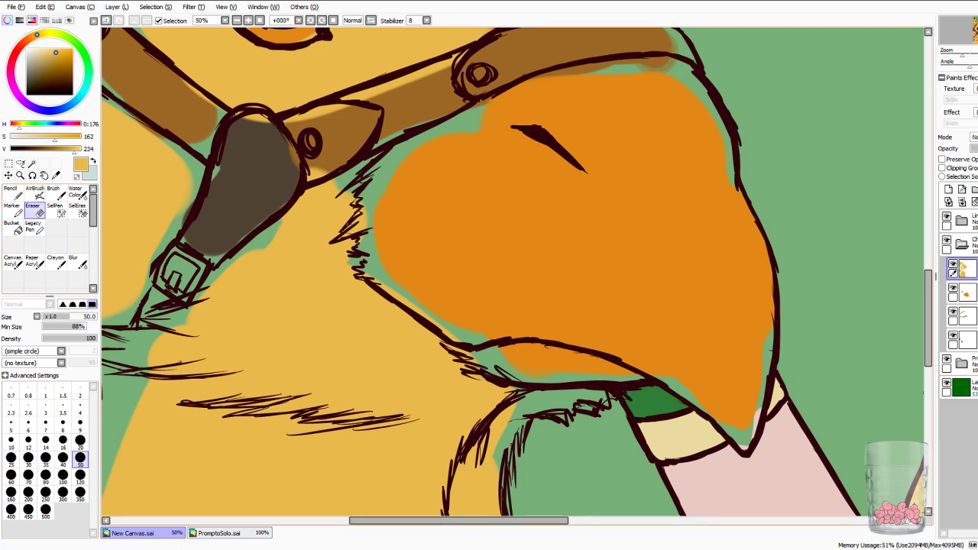
pyautogui.moveTo(308, 170); pyautogui.dragTo(324, 173)
pyautogui.click(13, 192)
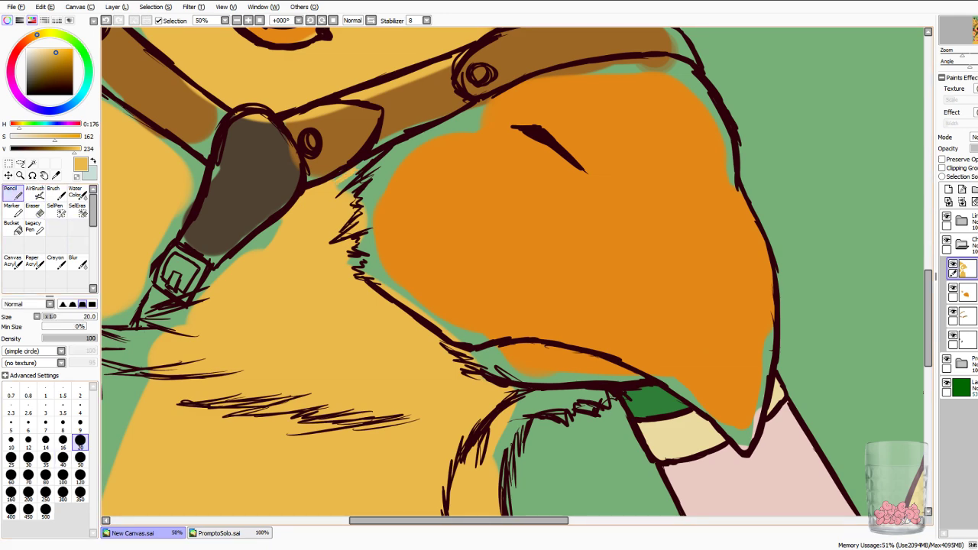
# Fill the small gap below the dark buckle piece's edge with orange-yellow using the Pencil.
pyautogui.press('pageup')
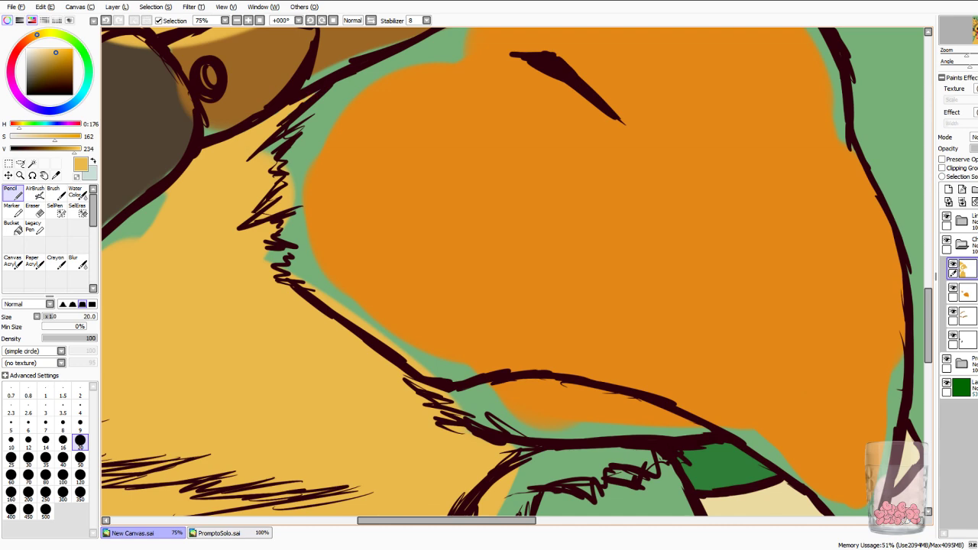
pyautogui.moveTo(159, 207)
pyautogui.mouseDown()
pyautogui.moveTo(107, 243)
pyautogui.moveTo(152, 218)
pyautogui.moveTo(145, 233)
pyautogui.mouseUp()
pyautogui.click(81, 458)
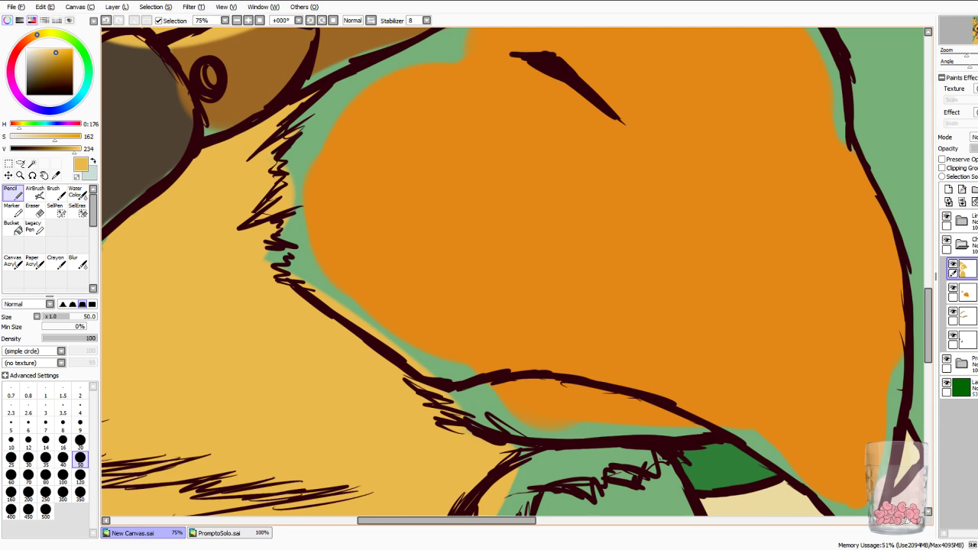
# Erase the feather colour spilling past the beak's lower edge at size 20 and fill the gap in the jagged feathers with the size 50 Pencil.
pyautogui.press('e')
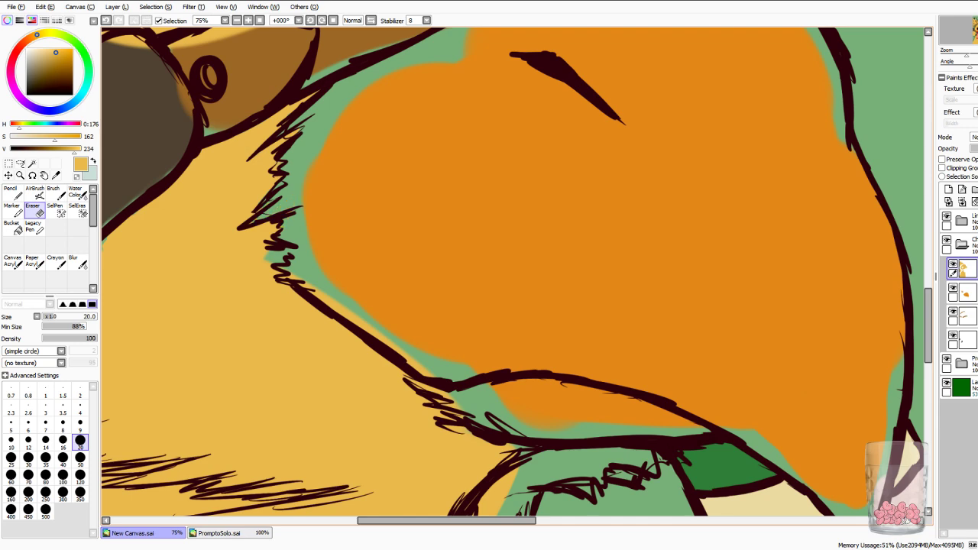
pyautogui.moveTo(324, 294); pyautogui.dragTo(430, 371)
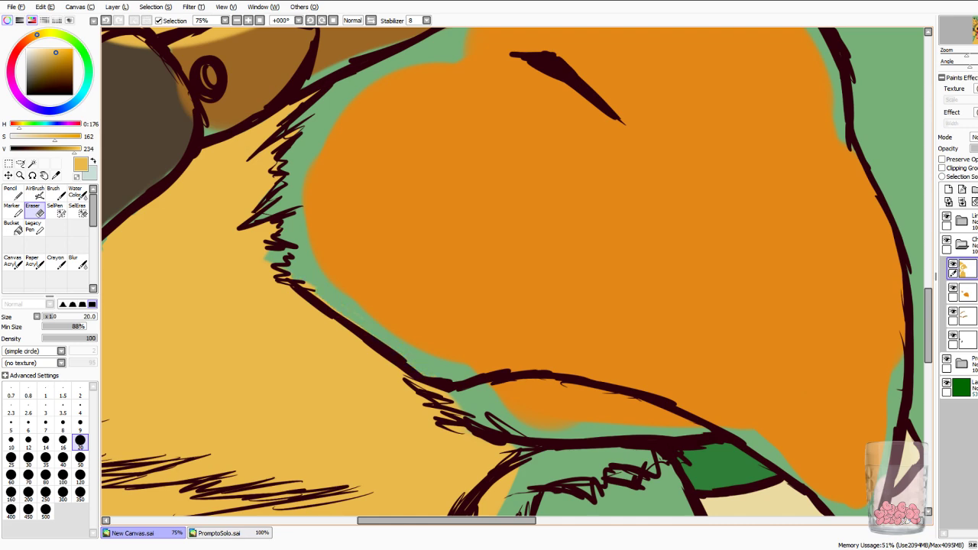
pyautogui.moveTo(301, 279); pyautogui.dragTo(359, 323)
pyautogui.press('n')
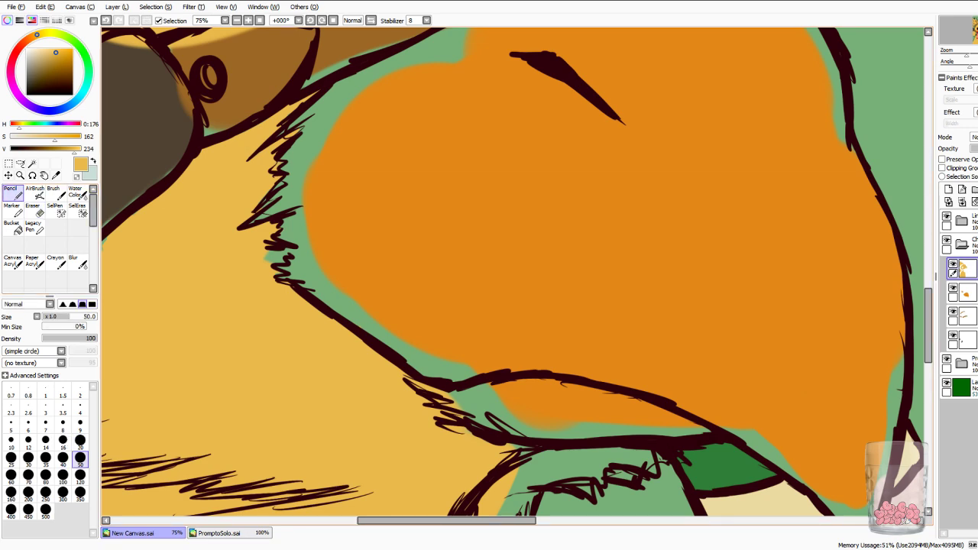
pyautogui.moveTo(266, 254); pyautogui.dragTo(283, 260)
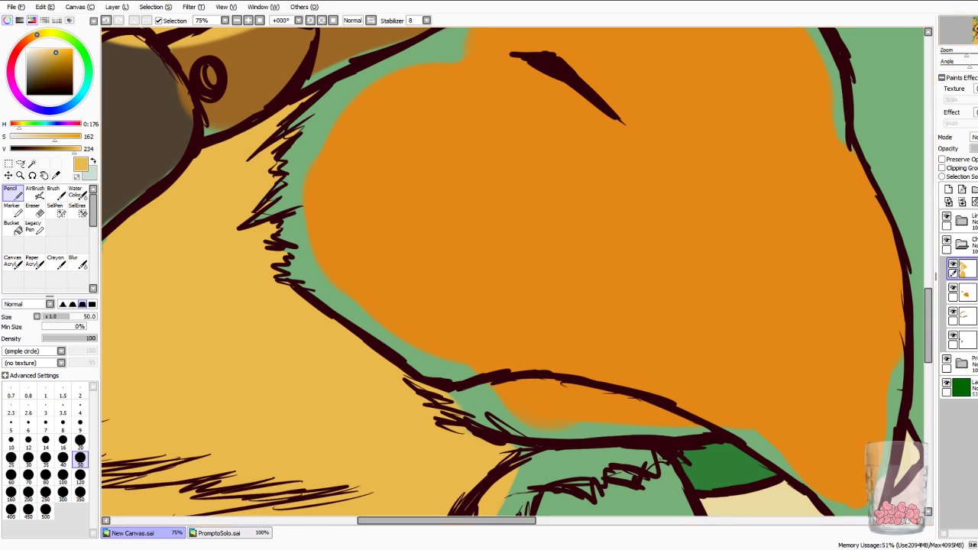
# Erase the orange-yellow spilling past the feather line at the corner of the beak with the Eraser at size 20.
pyautogui.moveTo(505, 328); pyautogui.dragTo(426, 212)
pyautogui.press('e')
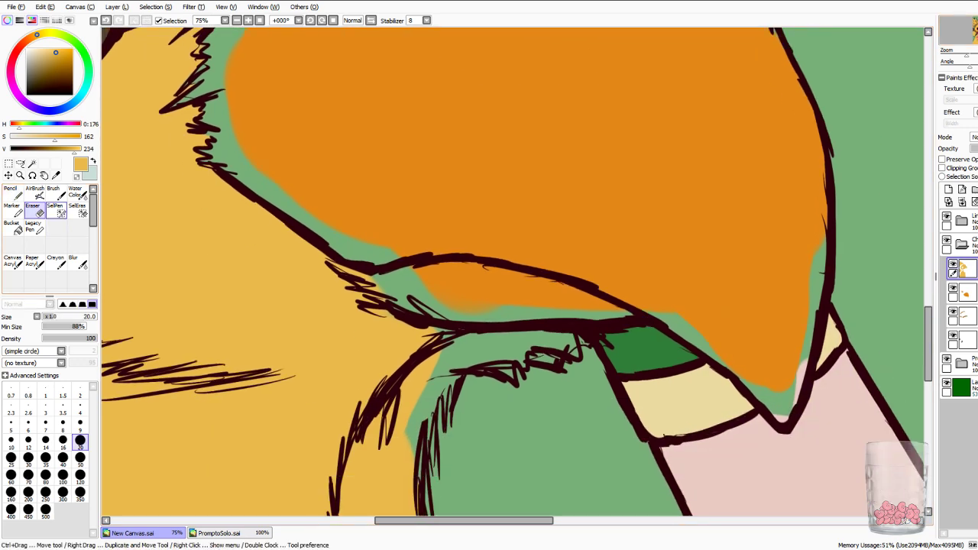
pyautogui.moveTo(369, 279); pyautogui.dragTo(332, 262)
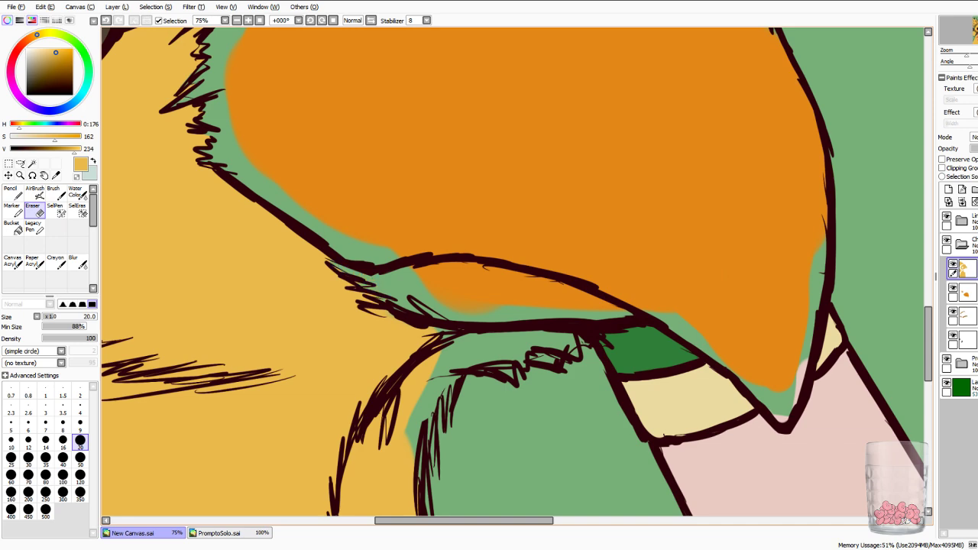
# Fill the neck feathers below the beak with orange-yellow out to the jagged line art using the size 50 Pencil.
pyautogui.press('n')
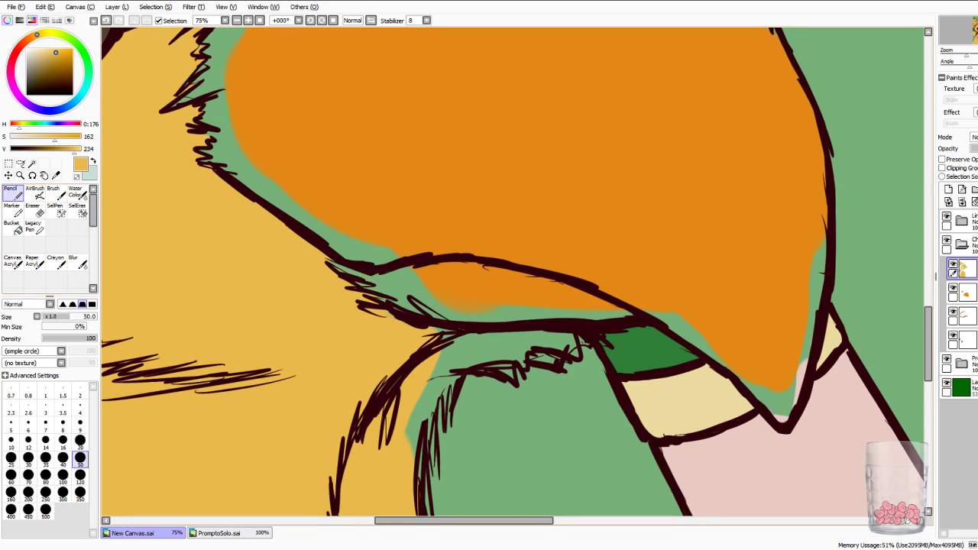
pyautogui.moveTo(451, 341)
pyautogui.mouseDown()
pyautogui.moveTo(569, 336)
pyautogui.moveTo(573, 345)
pyautogui.moveTo(573, 354)
pyautogui.moveTo(457, 354)
pyautogui.moveTo(433, 372)
pyautogui.moveTo(407, 456)
pyautogui.moveTo(421, 476)
pyautogui.mouseUp()
pyautogui.moveTo(425, 414); pyautogui.dragTo(421, 478)
pyautogui.moveTo(426, 390); pyautogui.dragTo(417, 433)
pyautogui.moveTo(462, 354); pyautogui.dragTo(435, 385)
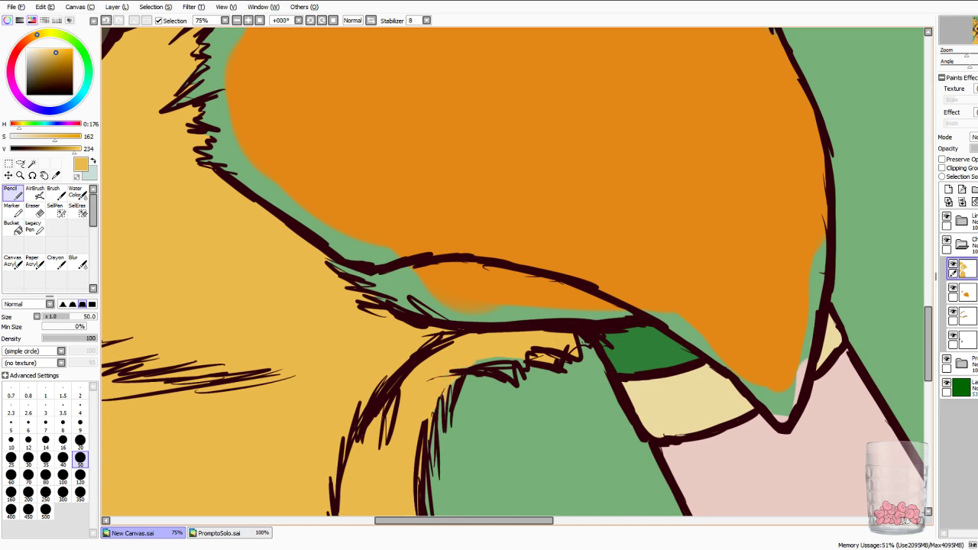
pyautogui.moveTo(470, 365); pyautogui.dragTo(519, 359)
# Fill the jagged front edge of the neck down to the canvas's lower edge and erase the overspill at size 20.
pyautogui.moveTo(504, 373); pyautogui.dragTo(428, 102)
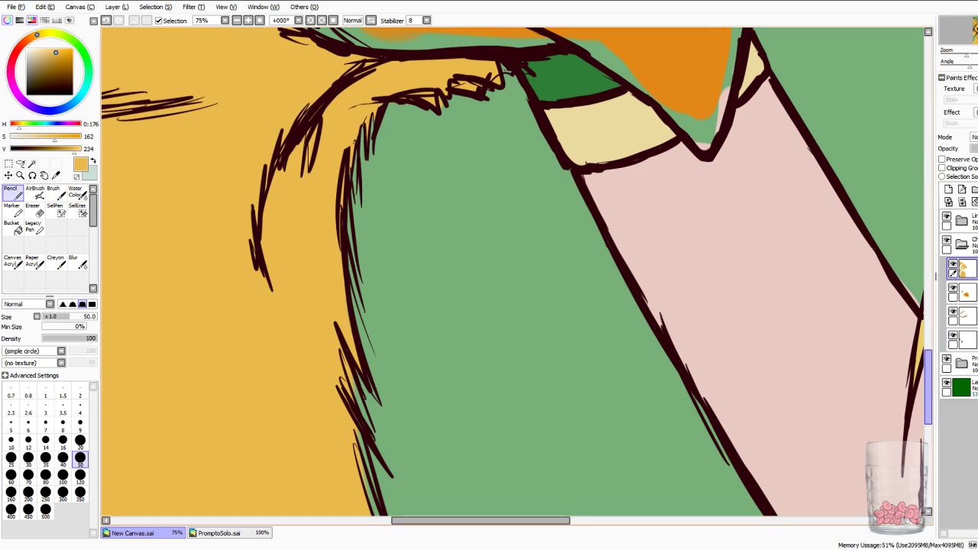
pyautogui.scroll(-3, 512, 275)
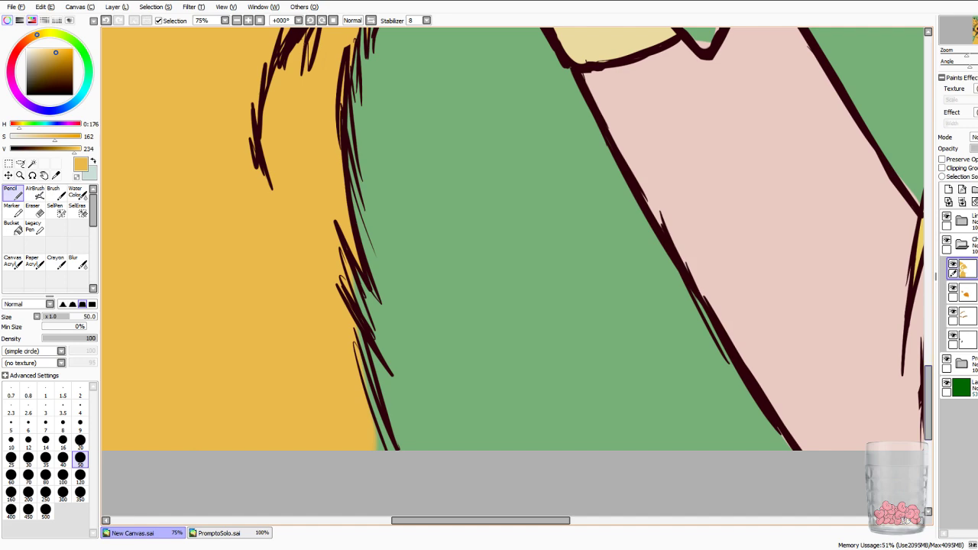
pyautogui.moveTo(364, 311)
pyautogui.mouseDown()
pyautogui.moveTo(354, 287)
pyautogui.moveTo(385, 364)
pyautogui.mouseUp()
pyautogui.press('e')
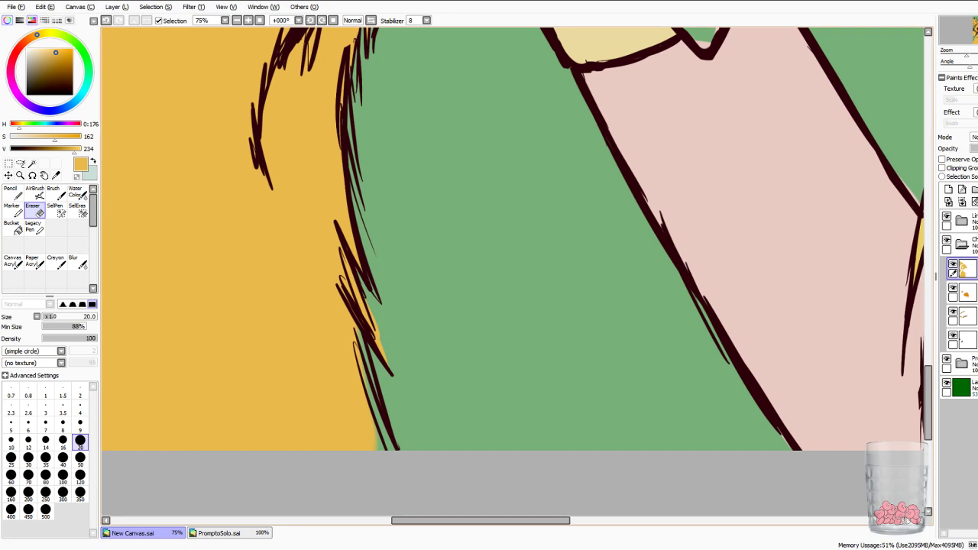
pyautogui.moveTo(368, 301); pyautogui.dragTo(387, 365)
pyautogui.press('n')
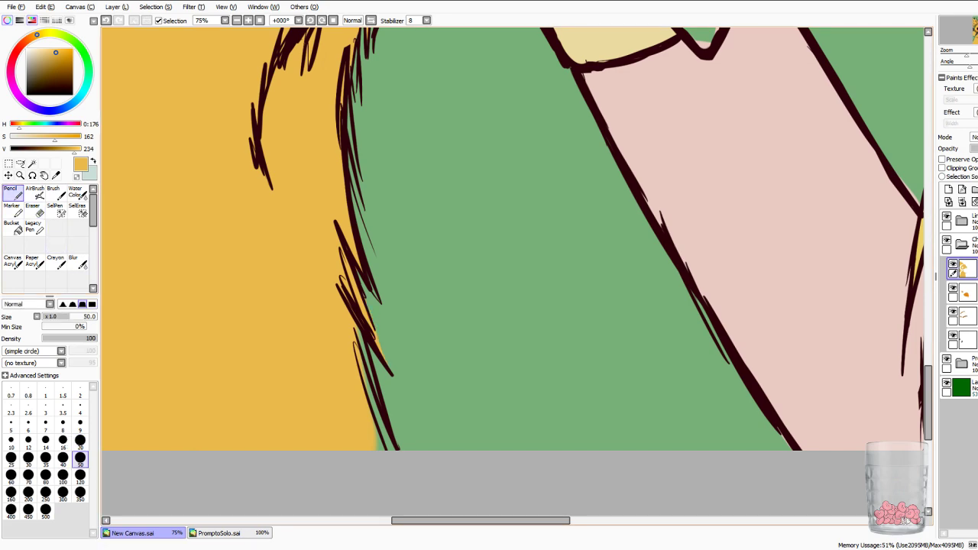
pyautogui.moveTo(360, 329); pyautogui.dragTo(386, 449)
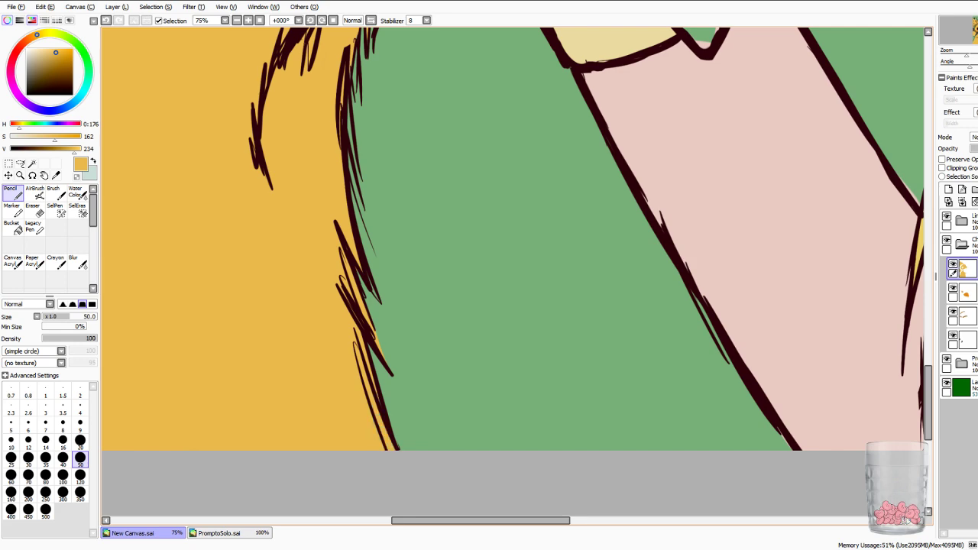
# Extend the orange-yellow to the curved back line of the neck with the size 50 Pencil.
pyautogui.moveTo(206, 229); pyautogui.dragTo(871, 423)
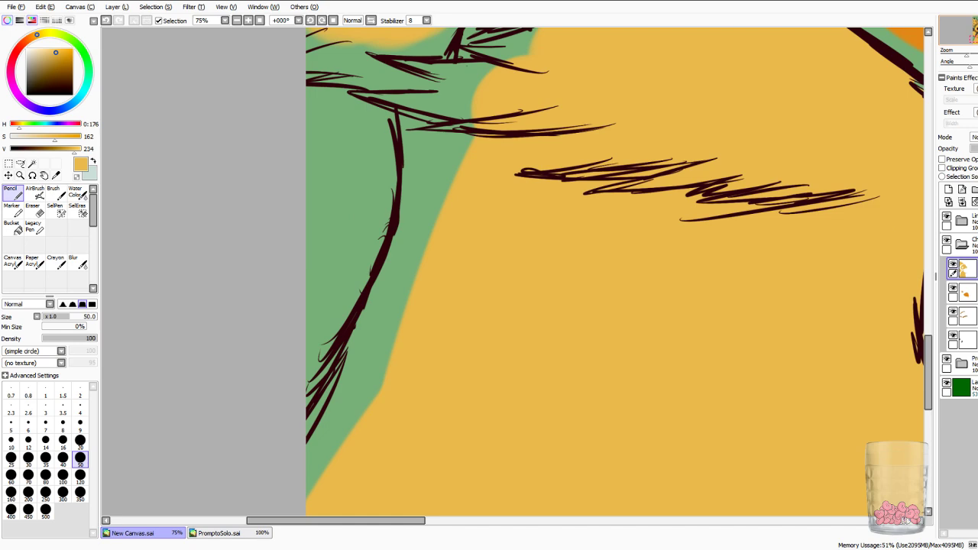
pyautogui.moveTo(405, 107)
pyautogui.mouseDown()
pyautogui.moveTo(463, 115)
pyautogui.moveTo(455, 170)
pyautogui.moveTo(425, 153)
pyautogui.moveTo(405, 122)
pyautogui.mouseUp()
pyautogui.moveTo(449, 199)
pyautogui.mouseDown()
pyautogui.moveTo(453, 177)
pyautogui.moveTo(431, 229)
pyautogui.moveTo(406, 161)
pyautogui.moveTo(395, 264)
pyautogui.moveTo(404, 298)
pyautogui.moveTo(422, 252)
pyautogui.moveTo(395, 344)
pyautogui.moveTo(376, 321)
pyautogui.moveTo(373, 272)
pyautogui.mouseUp()
pyautogui.moveTo(361, 330)
pyautogui.mouseDown()
pyautogui.moveTo(309, 469)
pyautogui.moveTo(354, 431)
pyautogui.moveTo(376, 386)
pyautogui.moveTo(308, 392)
pyautogui.mouseUp()
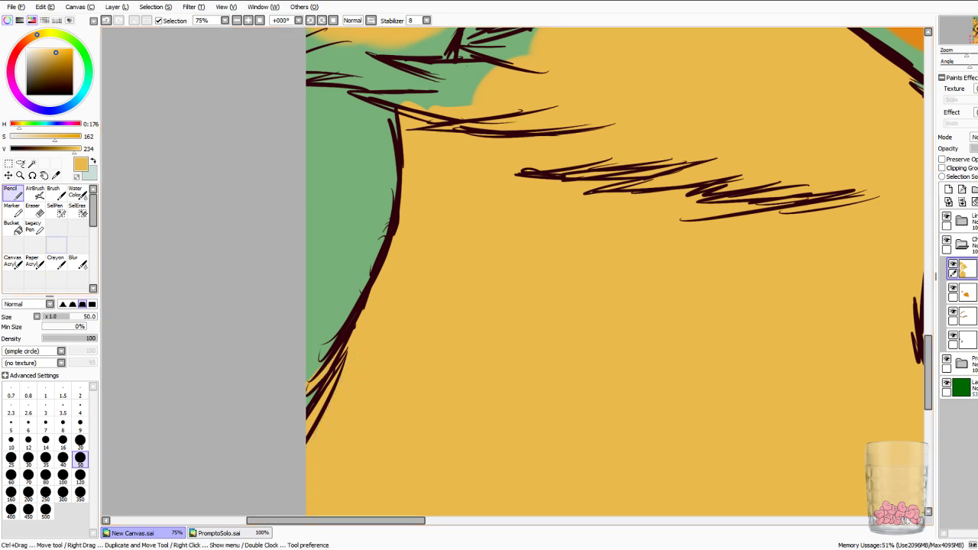
pyautogui.press('e')
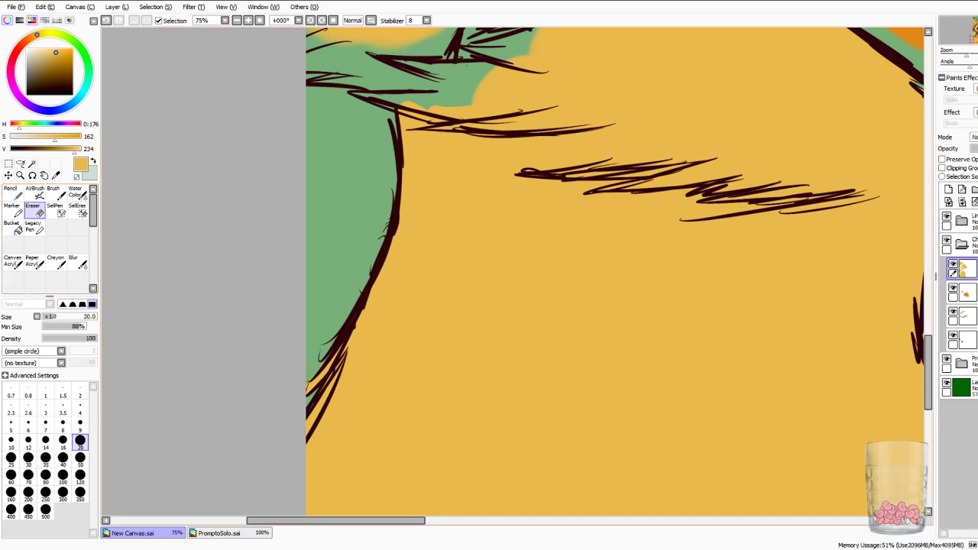
pyautogui.press('n')
# Fill the gaps below the dark strap piece and in the feathers beneath the buckle with orange-yellow.
pyautogui.moveTo(535, 153); pyautogui.dragTo(380, 425)
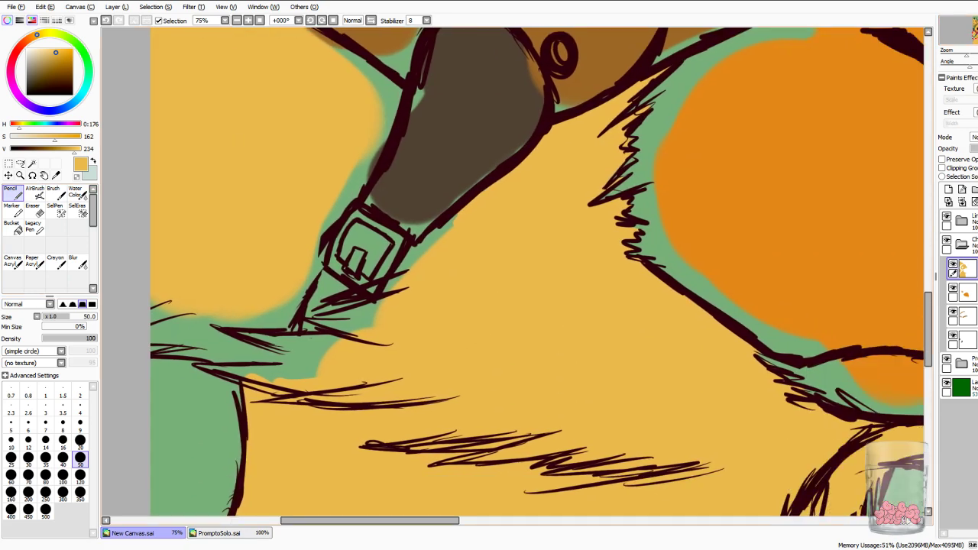
pyautogui.moveTo(430, 264)
pyautogui.mouseDown()
pyautogui.moveTo(403, 283)
pyautogui.moveTo(455, 231)
pyautogui.mouseUp()
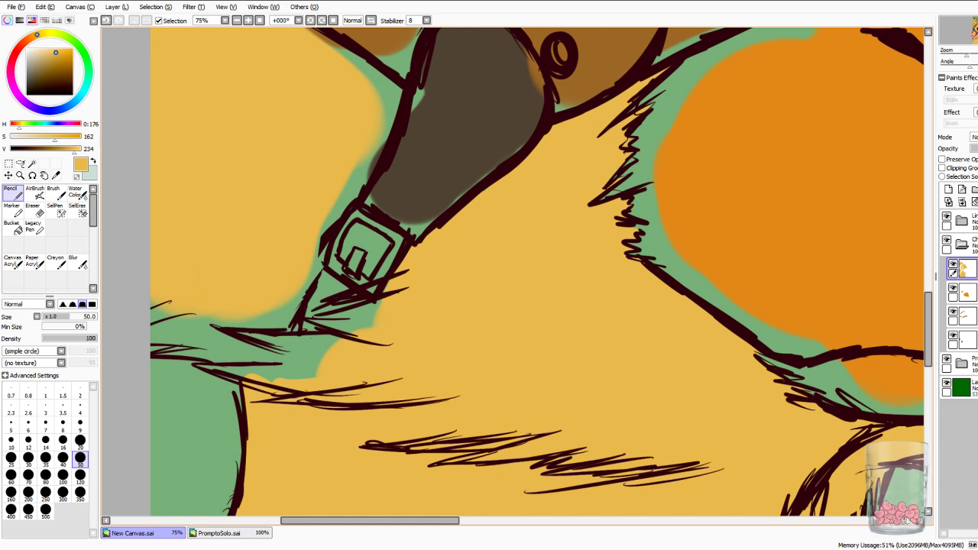
pyautogui.click(372, 289)
pyautogui.moveTo(318, 322)
pyautogui.mouseDown()
pyautogui.moveTo(370, 326)
pyautogui.moveTo(349, 321)
pyautogui.moveTo(373, 308)
pyautogui.moveTo(337, 315)
pyautogui.mouseUp()
pyautogui.click(327, 316)
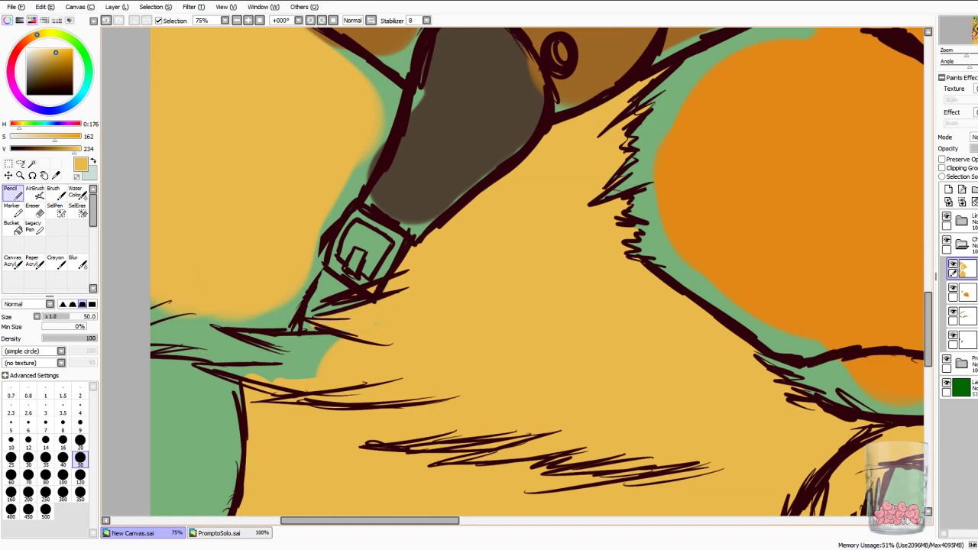
pyautogui.press('e')
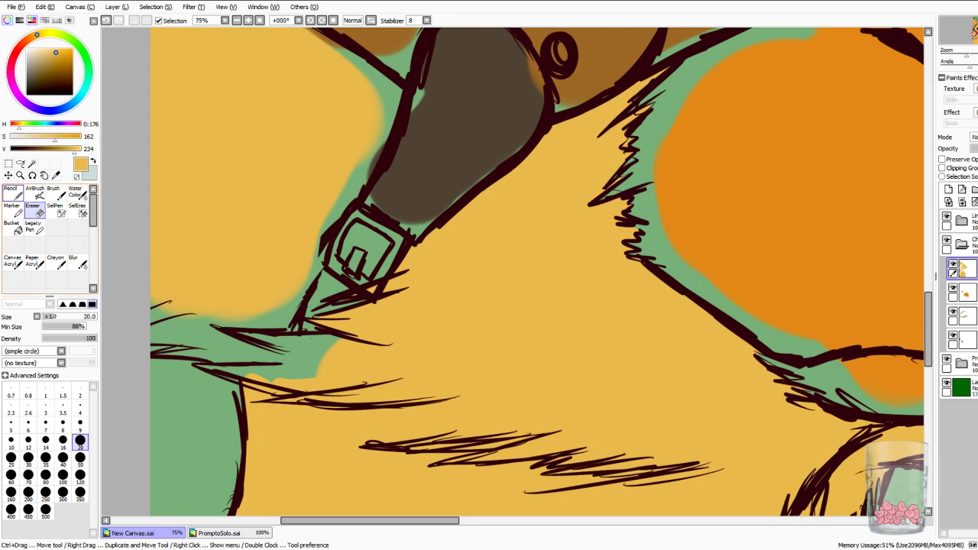
pyautogui.press('n')
# Erase the stray line below the buckle on the chocobo line-art layer with the Eraser at size 10.
pyautogui.click(961, 221)
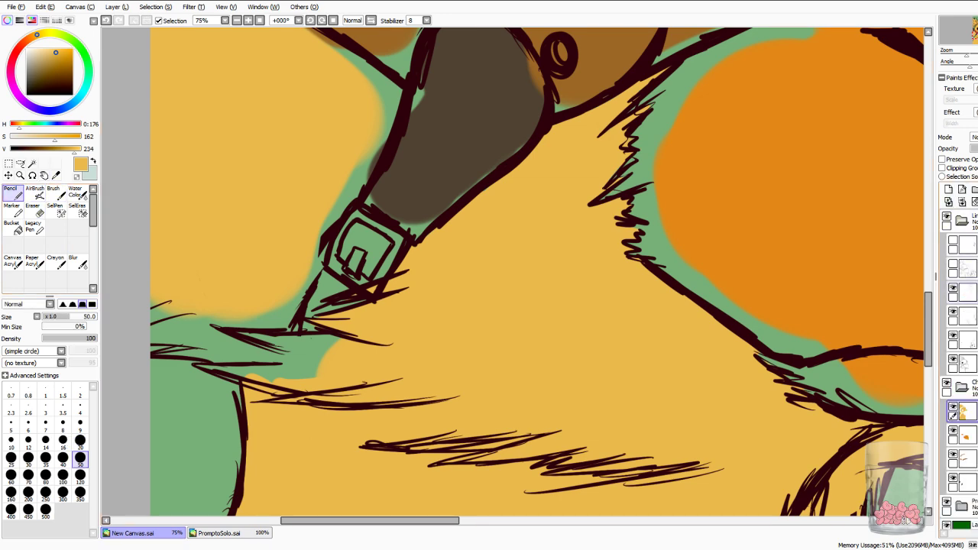
pyautogui.click(962, 363)
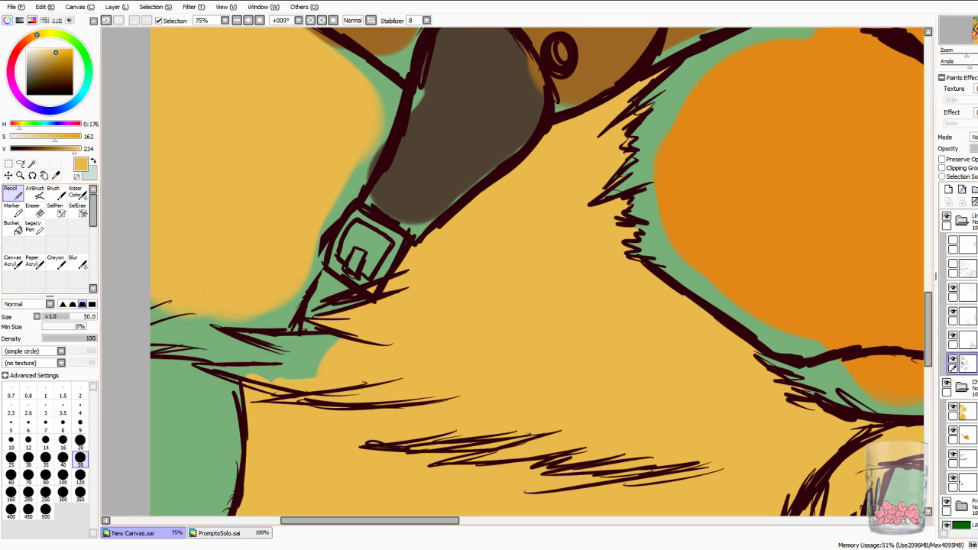
pyautogui.click(32, 209)
pyautogui.click(11, 440)
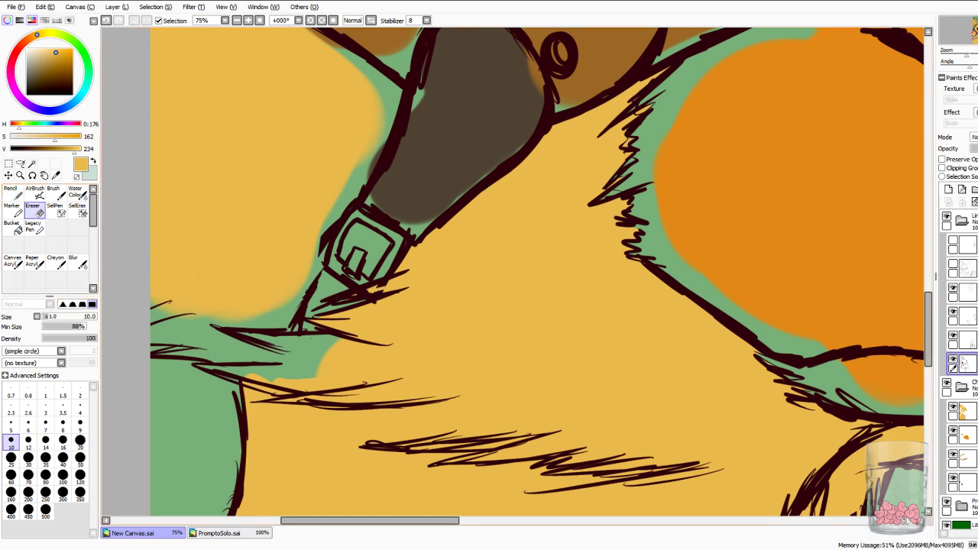
pyautogui.moveTo(363, 289)
pyautogui.mouseDown()
pyautogui.moveTo(388, 293)
pyautogui.moveTo(392, 279)
pyautogui.moveTo(354, 295)
pyautogui.mouseUp()
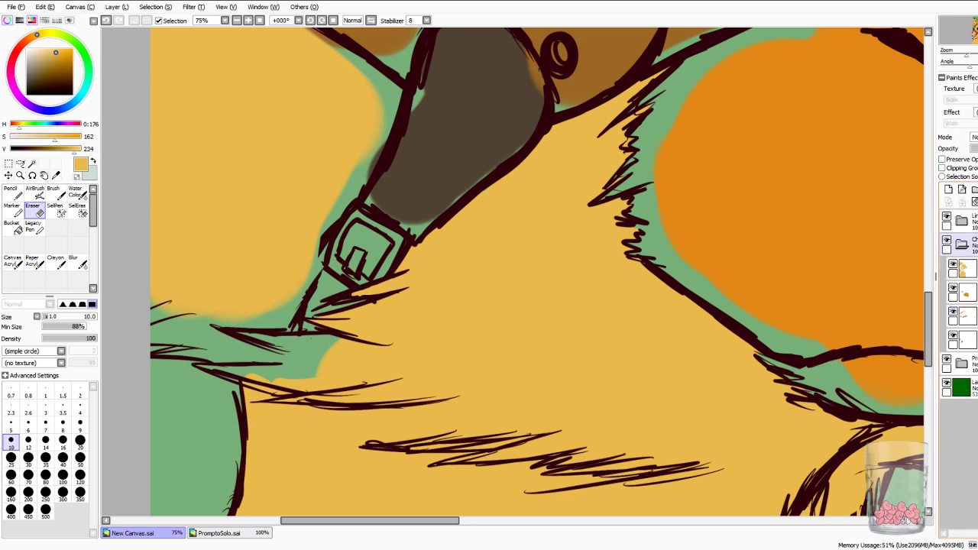
# Return to the feather colour layer and fill the gap in the feather tufts behind the buckle with the size 50 Pencil.
pyautogui.click(967, 268)
pyautogui.press('n')
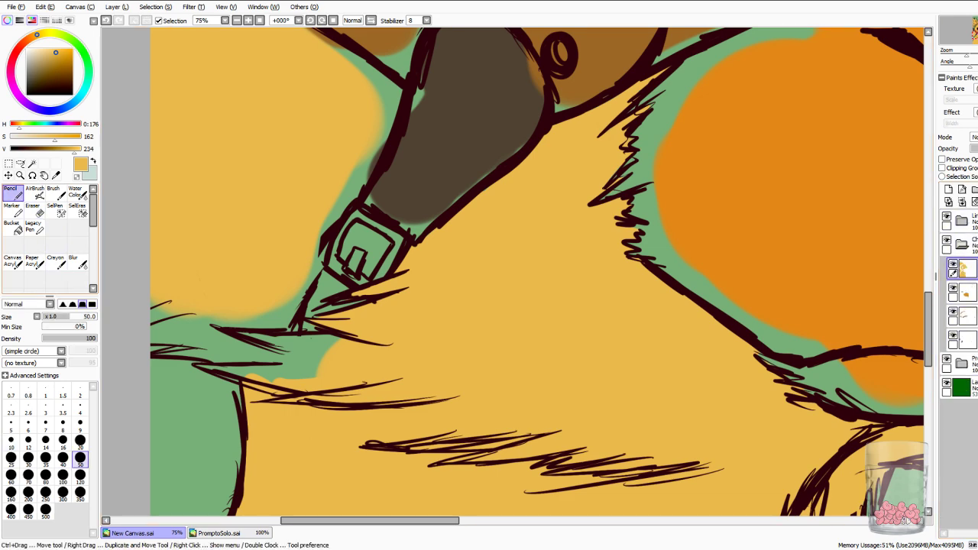
pyautogui.moveTo(246, 337); pyautogui.dragTo(333, 341)
pyautogui.hotkey('ctrl', 'z')
pyautogui.moveTo(252, 338)
pyautogui.mouseDown()
pyautogui.moveTo(324, 355)
pyautogui.moveTo(263, 309)
pyautogui.moveTo(289, 364)
pyautogui.moveTo(232, 353)
pyautogui.moveTo(315, 358)
pyautogui.mouseUp()
pyautogui.moveTo(175, 320)
pyautogui.mouseDown()
pyautogui.moveTo(153, 304)
pyautogui.moveTo(229, 316)
pyautogui.moveTo(154, 335)
pyautogui.moveTo(225, 333)
pyautogui.mouseUp()
pyautogui.moveTo(153, 338)
pyautogui.mouseDown()
pyautogui.moveTo(225, 344)
pyautogui.moveTo(169, 342)
pyautogui.moveTo(205, 351)
pyautogui.mouseUp()
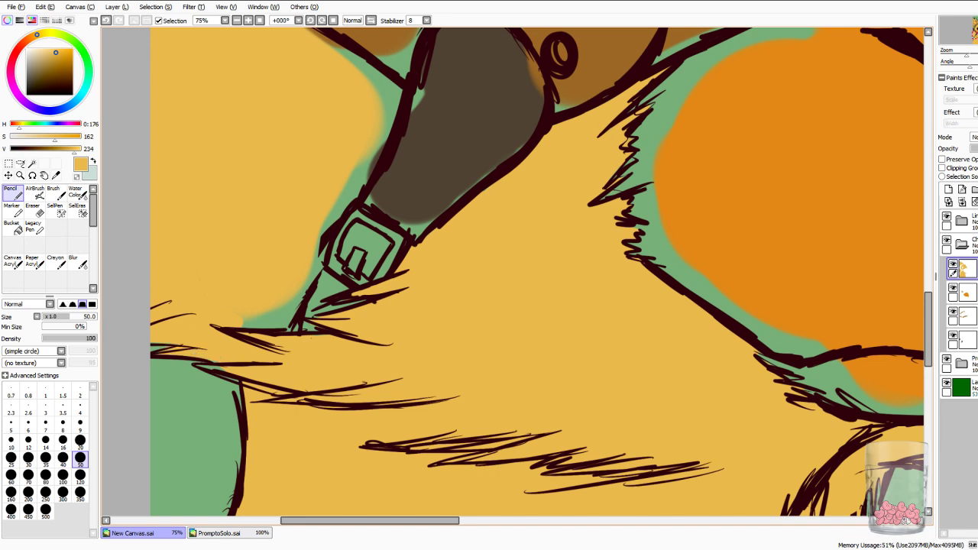
# Fill the cheek with orange-yellow up to the buckle, the dark strap piece and the rear strap's lower line using the Pencil.
pyautogui.click(34, 227)
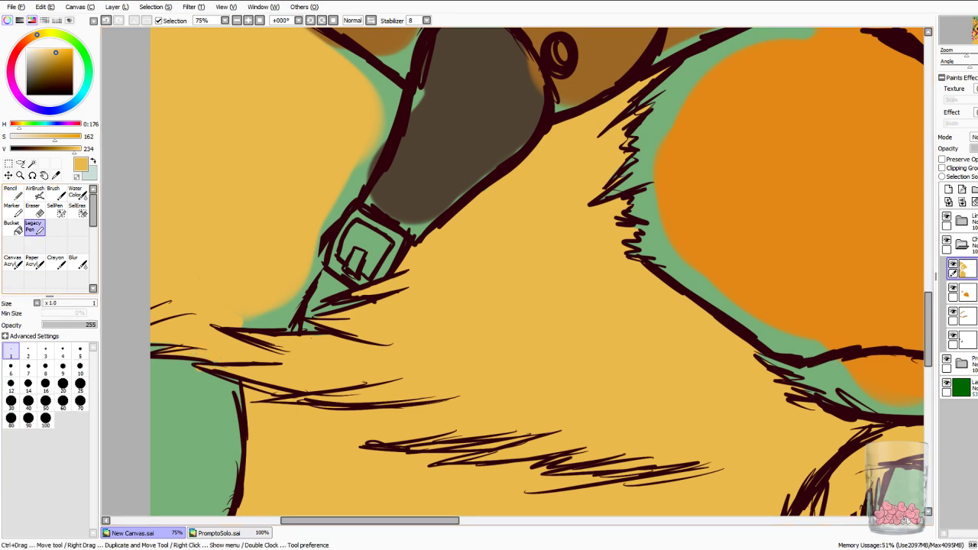
pyautogui.click(35, 211)
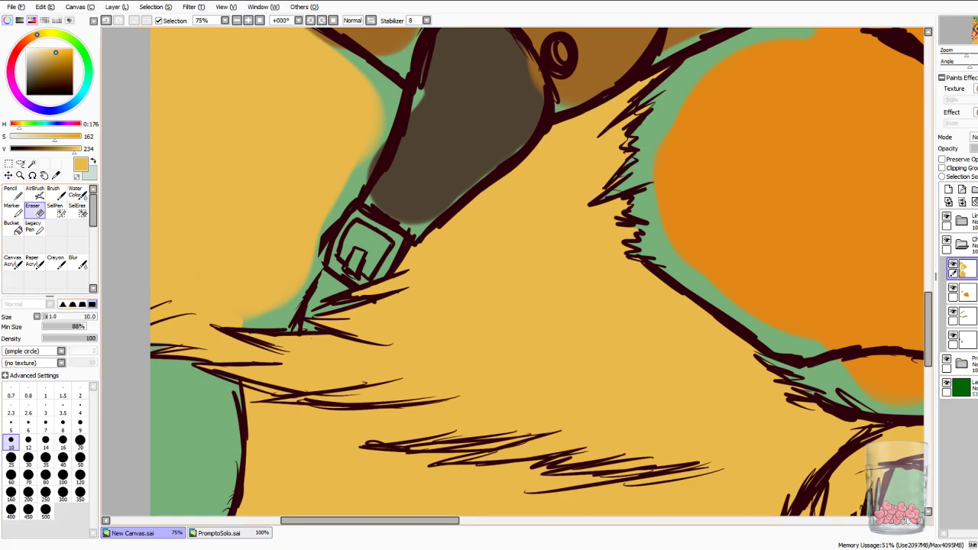
pyautogui.click(12, 191)
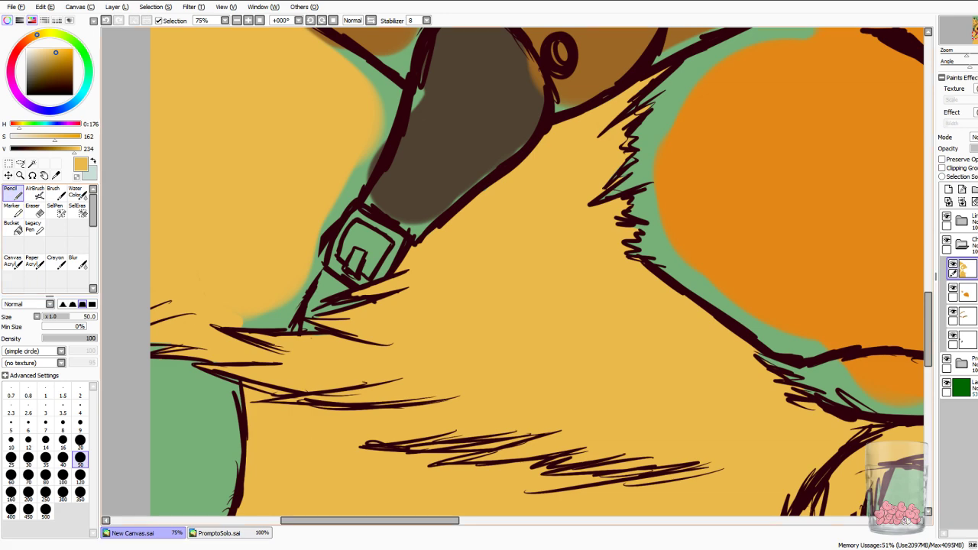
pyautogui.moveTo(245, 321)
pyautogui.mouseDown()
pyautogui.moveTo(287, 309)
pyautogui.moveTo(301, 291)
pyautogui.moveTo(360, 162)
pyautogui.mouseUp()
pyautogui.moveTo(343, 217); pyautogui.dragTo(385, 115)
pyautogui.moveTo(378, 164); pyautogui.dragTo(388, 109)
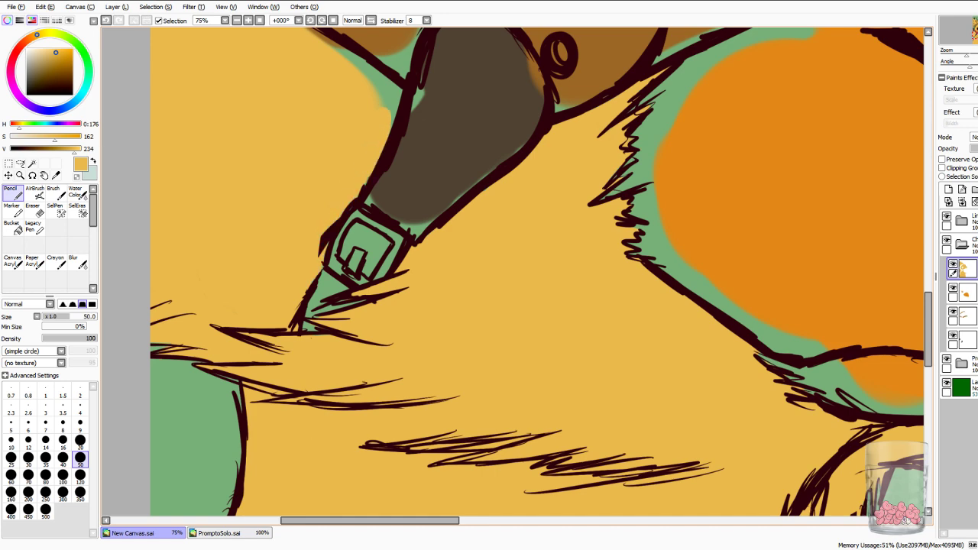
pyautogui.scroll(5, 537, 273)
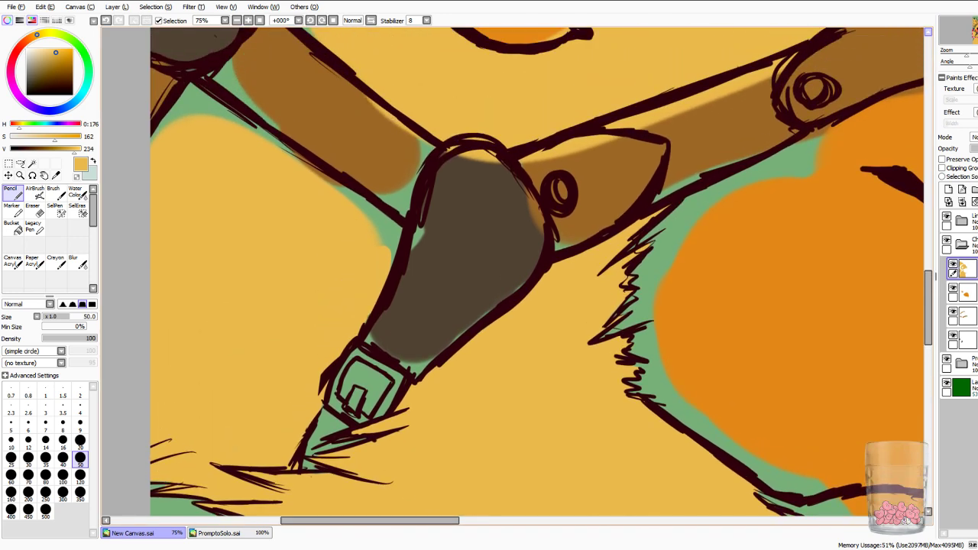
pyautogui.moveTo(186, 125)
pyautogui.mouseDown()
pyautogui.moveTo(157, 143)
pyautogui.moveTo(193, 86)
pyautogui.moveTo(395, 227)
pyautogui.moveTo(387, 243)
pyautogui.moveTo(395, 264)
pyautogui.moveTo(399, 246)
pyautogui.mouseUp()
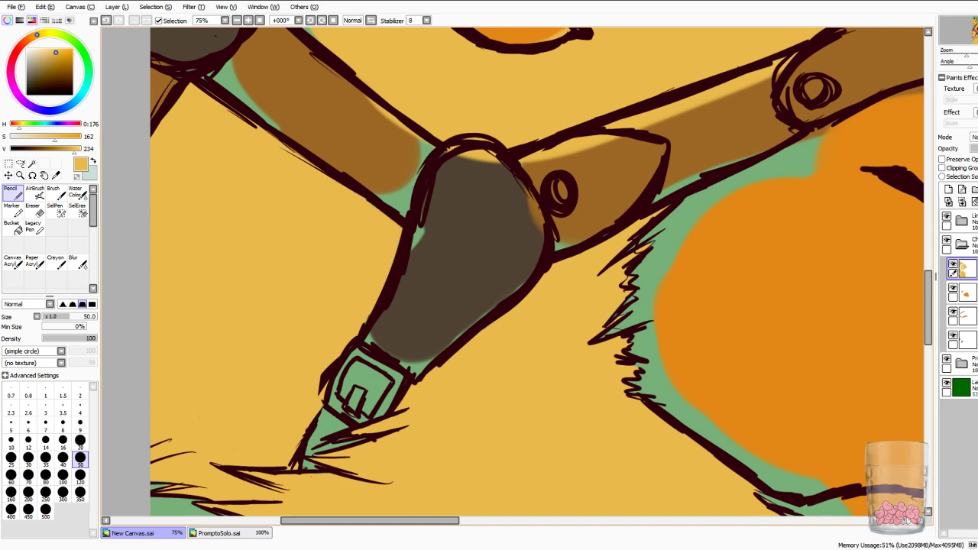
# Erase the feather colour overlapping the rear strap and dark piece at size 10, and the front brown strap at size 50.
pyautogui.press('Up')
pyautogui.press('Up')
pyautogui.press('Up')
pyautogui.press('Up')
pyautogui.press('Up')
pyautogui.press('Up')
pyautogui.press('Up')
pyautogui.press('Up')
pyautogui.press('Up')
pyautogui.press('Up')
pyautogui.press('Left')
pyautogui.press('Left')
pyautogui.press('Left')
pyautogui.press('Right')
pyautogui.press('Right')
pyautogui.press('Right')
pyautogui.press('Down')
pyautogui.press('Down')
pyautogui.press('Down')
pyautogui.press('Down')
pyautogui.press('Down')
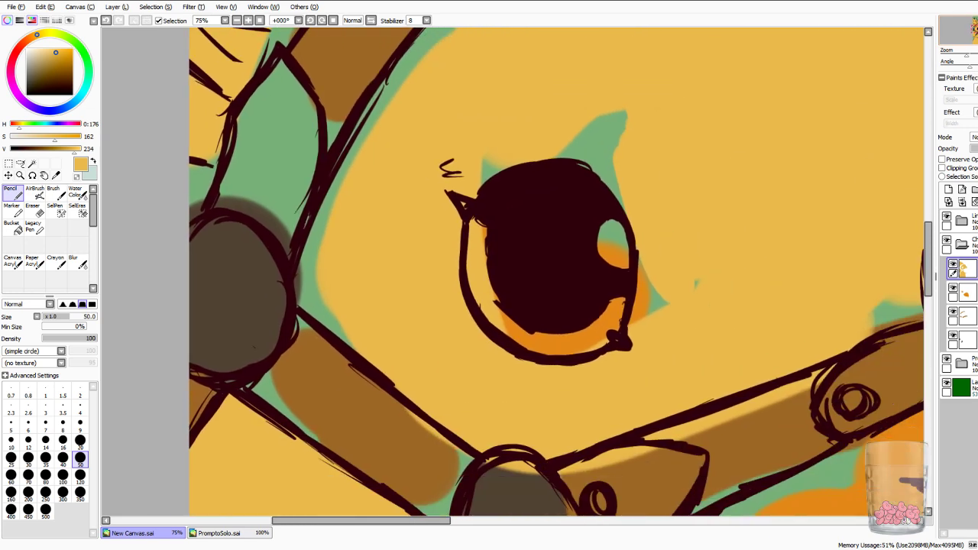
pyautogui.press('e')
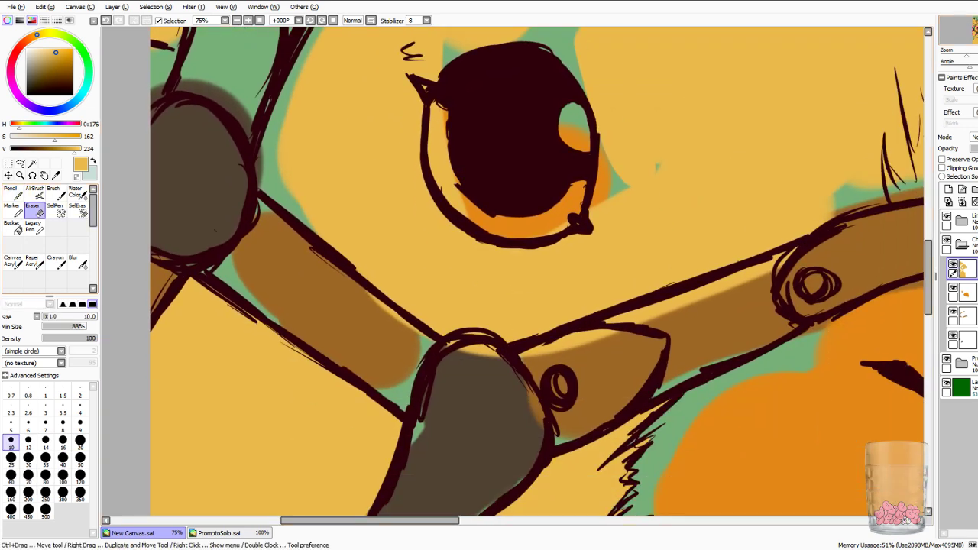
pyautogui.moveTo(417, 332); pyautogui.dragTo(368, 293)
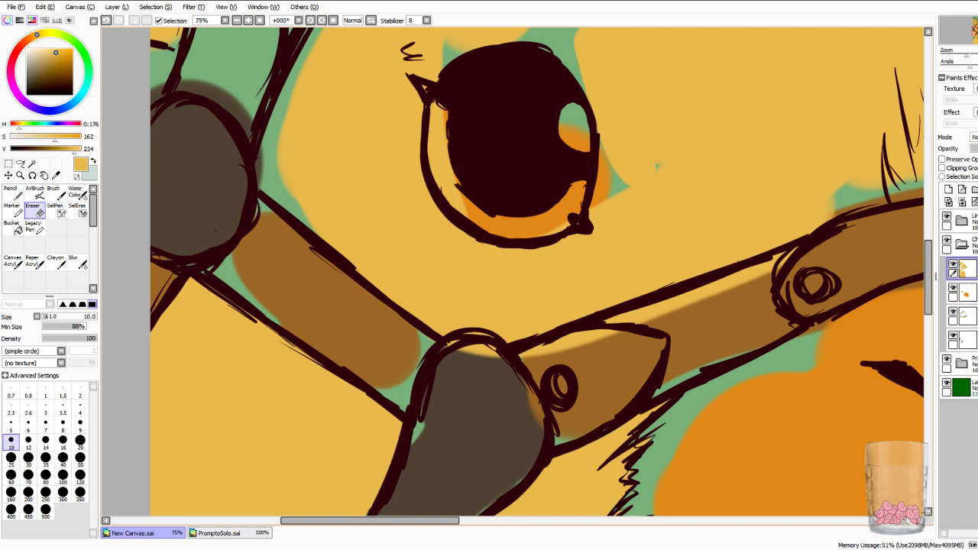
pyautogui.moveTo(445, 346); pyautogui.dragTo(495, 356)
pyautogui.click(80, 459)
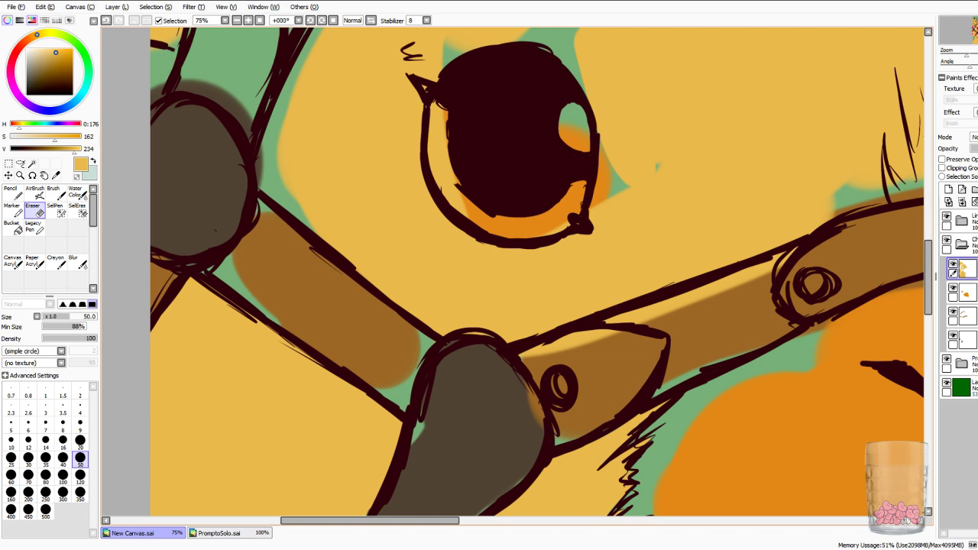
pyautogui.moveTo(596, 346)
pyautogui.mouseDown()
pyautogui.moveTo(533, 358)
pyautogui.moveTo(741, 285)
pyautogui.moveTo(785, 252)
pyautogui.mouseUp()
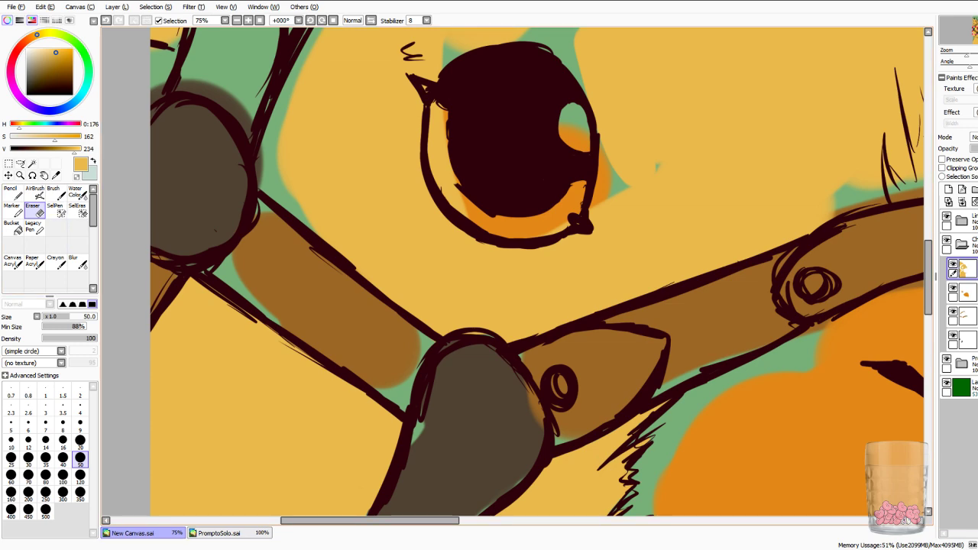
# Erase the feather colour covering the eye's orange rim at size 50 and reduce the Eraser to size 10.
pyautogui.moveTo(441, 104)
pyautogui.mouseDown()
pyautogui.moveTo(432, 139)
pyautogui.moveTo(458, 195)
pyautogui.mouseUp()
pyautogui.moveTo(434, 138); pyautogui.dragTo(468, 216)
pyautogui.moveTo(552, 231); pyautogui.dragTo(570, 224)
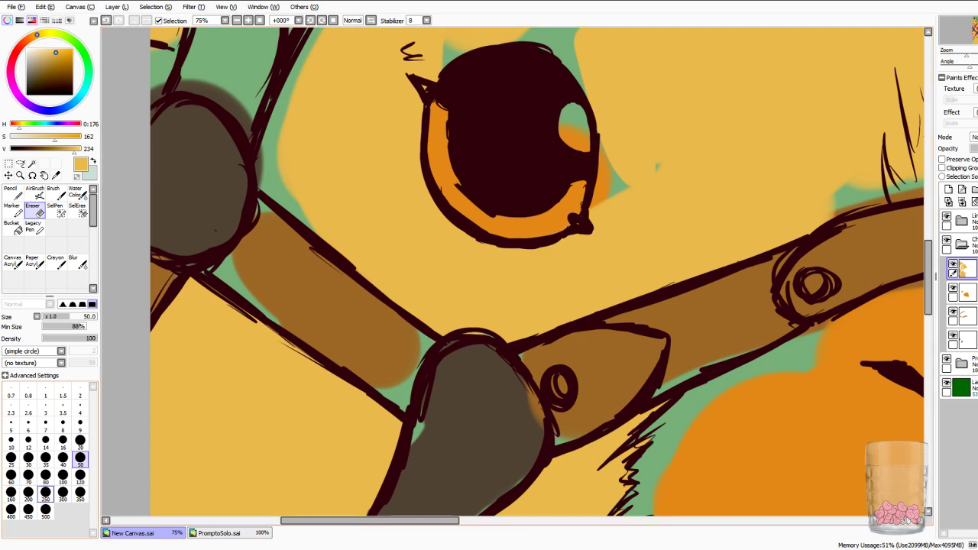
pyautogui.click(10, 442)
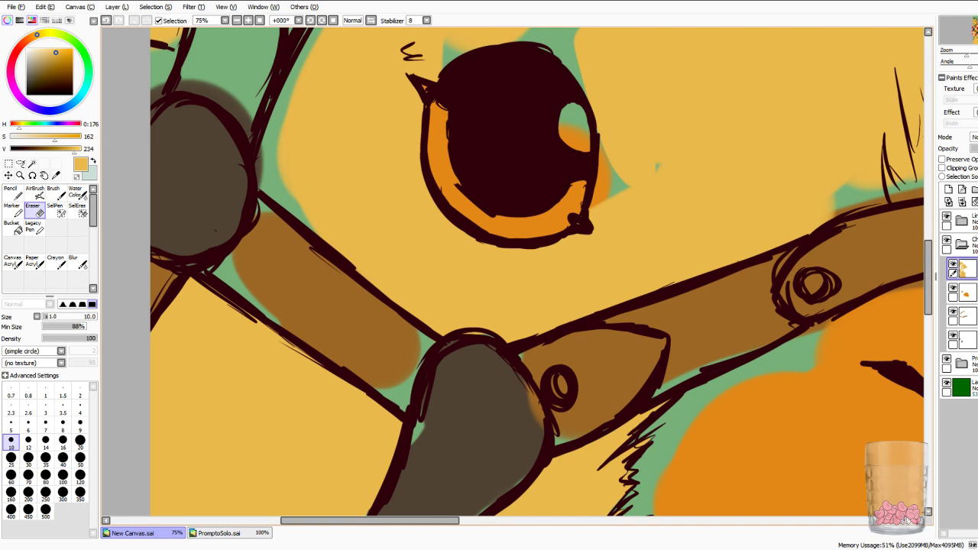
# Fill the face area between the eye and the rear strap's round buckle with orange-yellow using the size 50 Pencil.
pyautogui.click(13, 193)
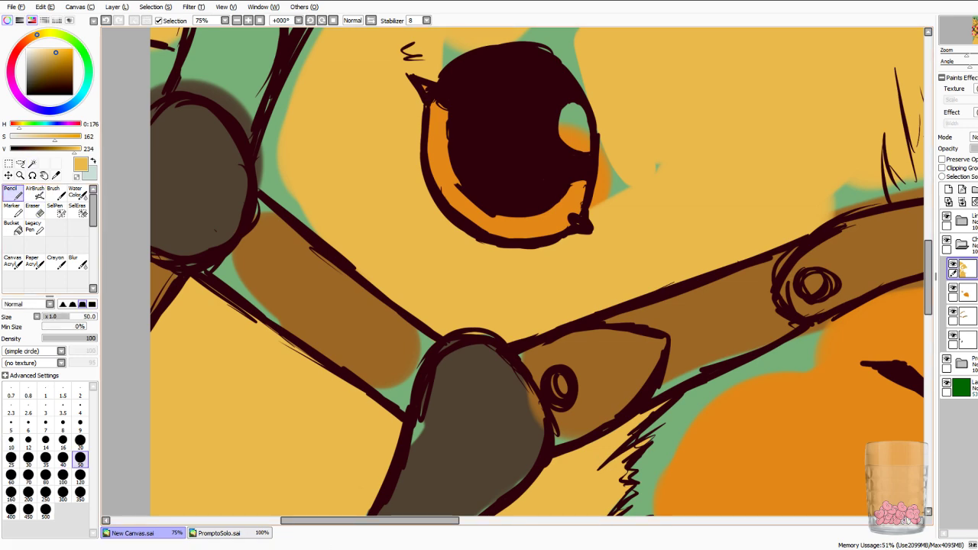
pyautogui.moveTo(275, 157)
pyautogui.mouseDown()
pyautogui.moveTo(270, 144)
pyautogui.moveTo(268, 188)
pyautogui.moveTo(309, 226)
pyautogui.moveTo(271, 172)
pyautogui.moveTo(303, 60)
pyautogui.mouseUp()
pyautogui.moveTo(344, 152); pyautogui.dragTo(500, 348)
# Fill the gaps along both sides of the lower head strap with the feather colour up to the strap's line art.
pyautogui.press('e')
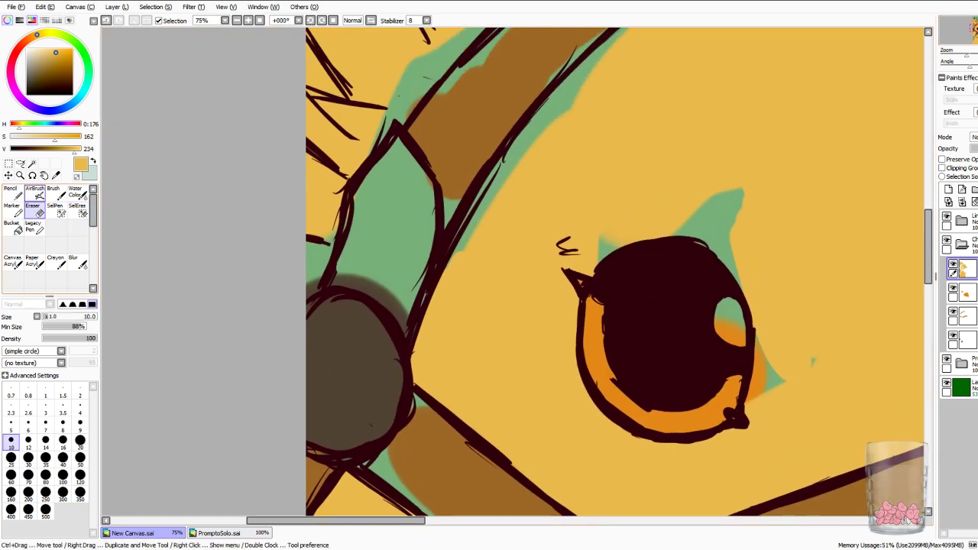
pyautogui.press('n')
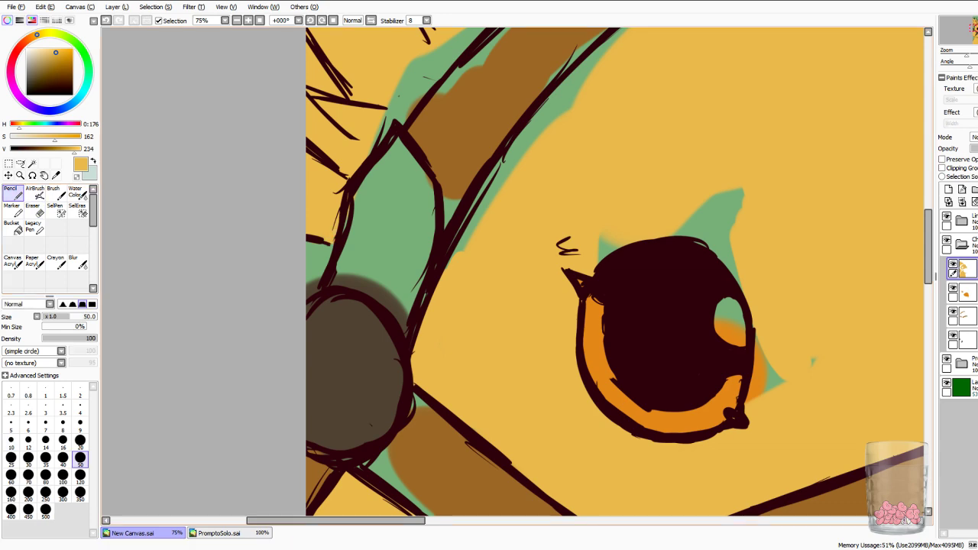
pyautogui.press('e')
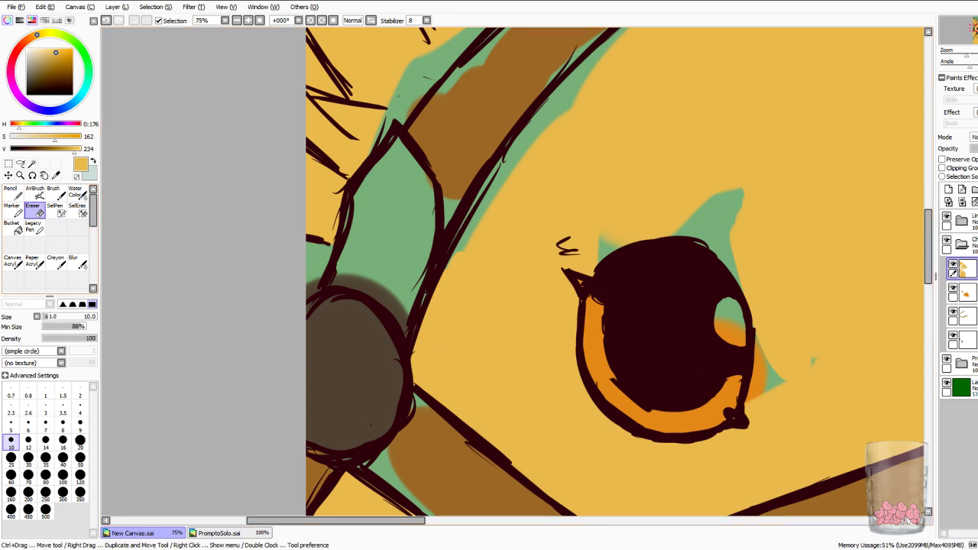
pyautogui.press('n')
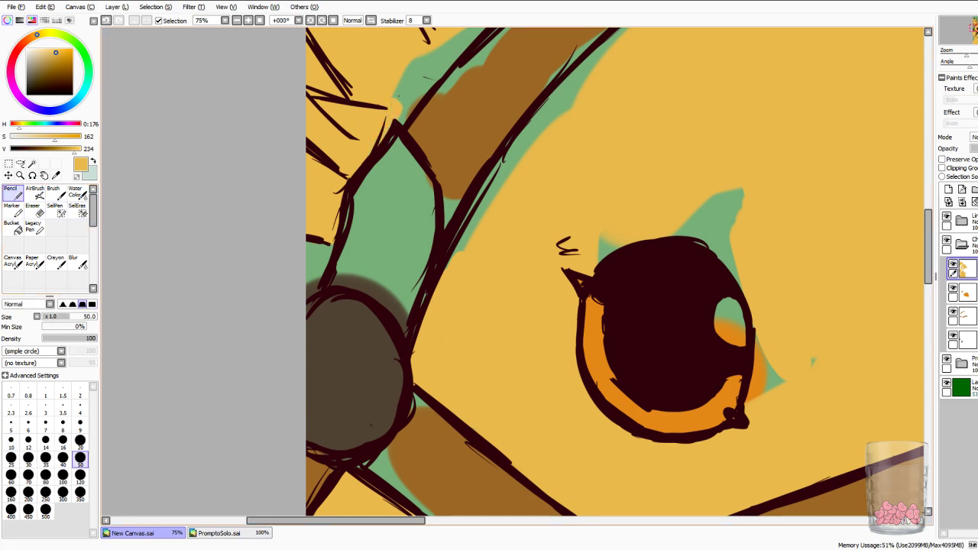
pyautogui.moveTo(399, 101)
pyautogui.mouseDown()
pyautogui.moveTo(442, 55)
pyautogui.moveTo(413, 70)
pyautogui.moveTo(410, 86)
pyautogui.mouseUp()
pyautogui.moveTo(468, 243)
pyautogui.mouseDown()
pyautogui.moveTo(480, 205)
pyautogui.moveTo(463, 229)
pyautogui.moveTo(516, 149)
pyautogui.moveTo(489, 179)
pyautogui.mouseUp()
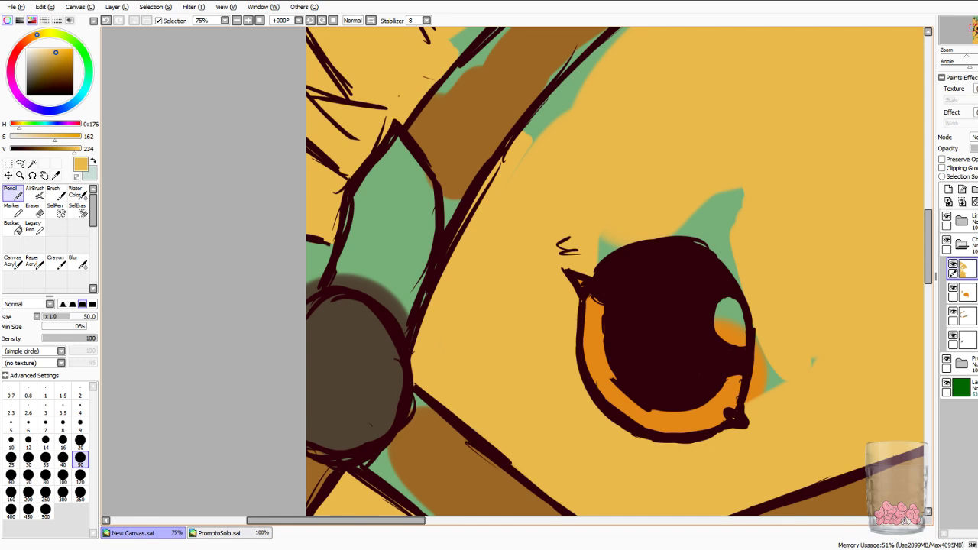
pyautogui.moveTo(530, 147); pyautogui.dragTo(584, 78)
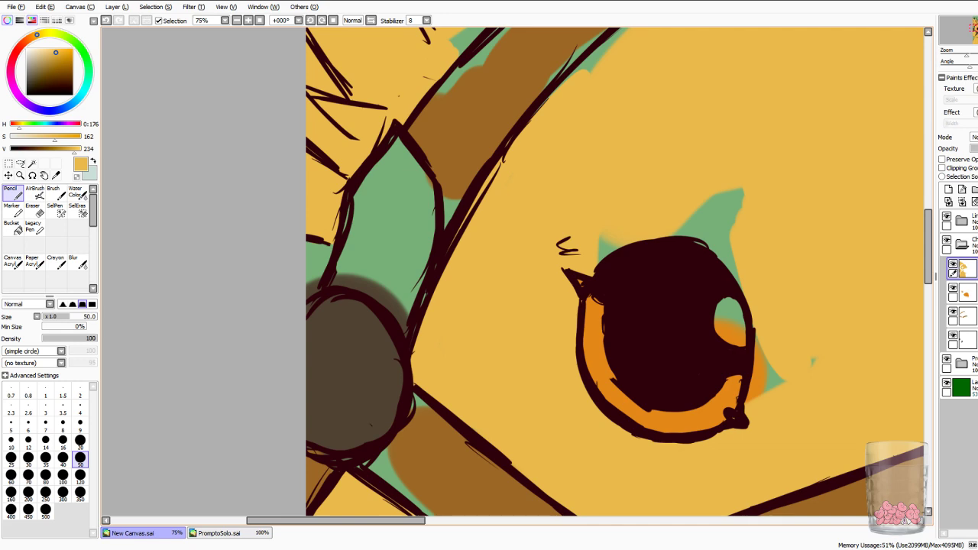
# Fill the remaining feather-colour gaps above and in front of the eye up to its outline.
pyautogui.moveTo(602, 235); pyautogui.dragTo(611, 251)
pyautogui.moveTo(675, 229)
pyautogui.mouseDown()
pyautogui.moveTo(729, 253)
pyautogui.moveTo(740, 289)
pyautogui.mouseUp()
pyautogui.moveTo(697, 229); pyautogui.dragTo(738, 192)
pyautogui.moveTo(816, 358)
pyautogui.mouseDown()
pyautogui.moveTo(782, 385)
pyautogui.moveTo(765, 382)
pyautogui.moveTo(768, 358)
pyautogui.moveTo(756, 337)
pyautogui.mouseUp()
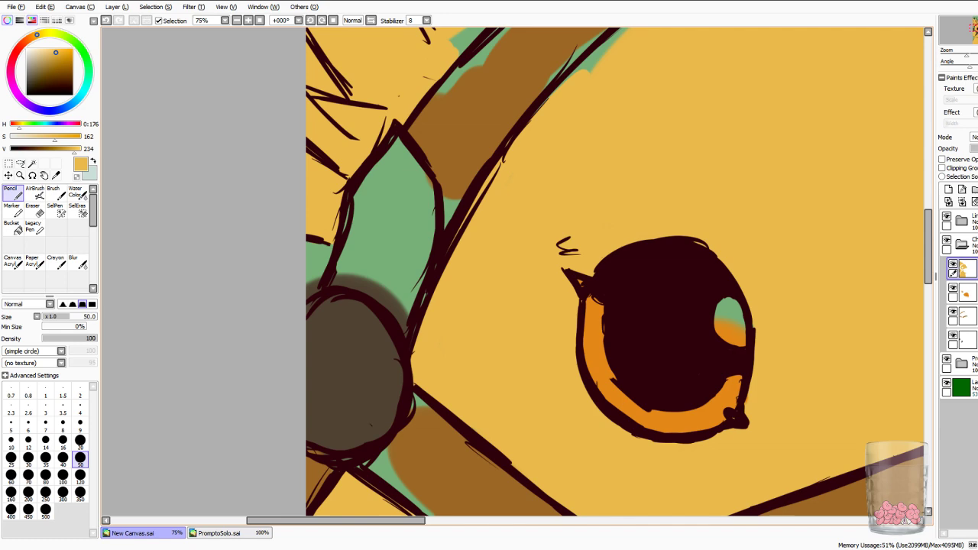
# Fill the feather-colour gap above the front brown strap and erase the overlap on the strap with the size 10 Eraser.
pyautogui.moveTo(753, 336); pyautogui.dragTo(129, 218)
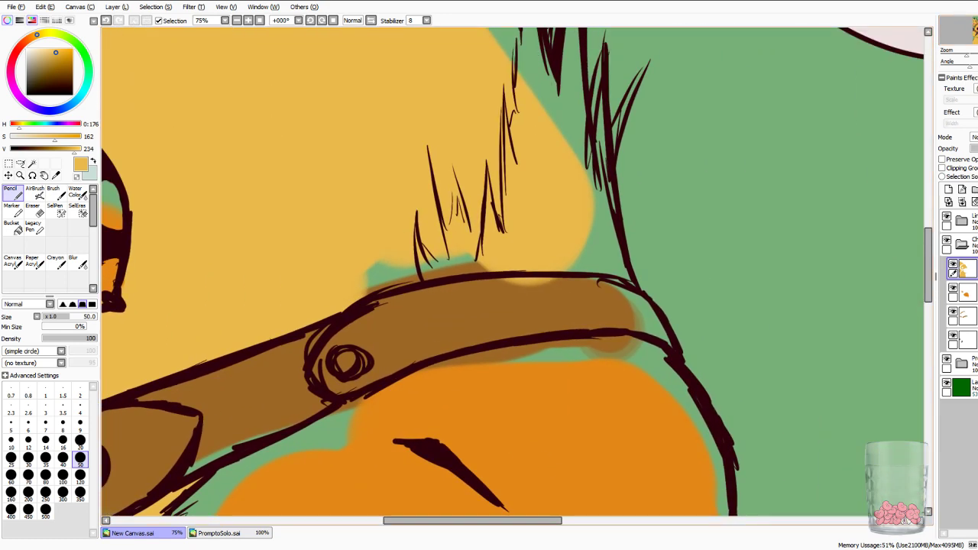
pyautogui.moveTo(370, 266)
pyautogui.mouseDown()
pyautogui.moveTo(448, 258)
pyautogui.moveTo(413, 274)
pyautogui.moveTo(483, 264)
pyautogui.moveTo(436, 277)
pyautogui.moveTo(483, 261)
pyautogui.mouseUp()
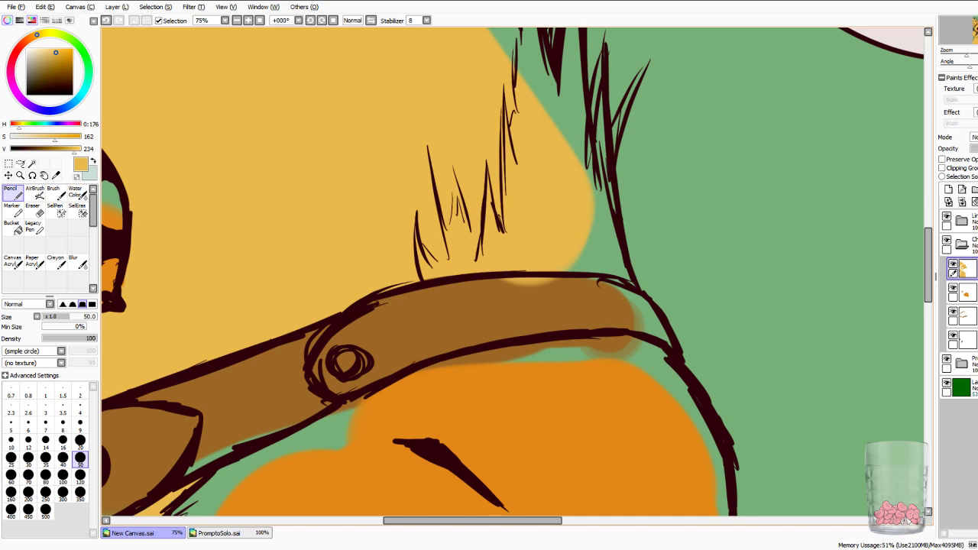
pyautogui.moveTo(426, 278); pyautogui.dragTo(448, 276)
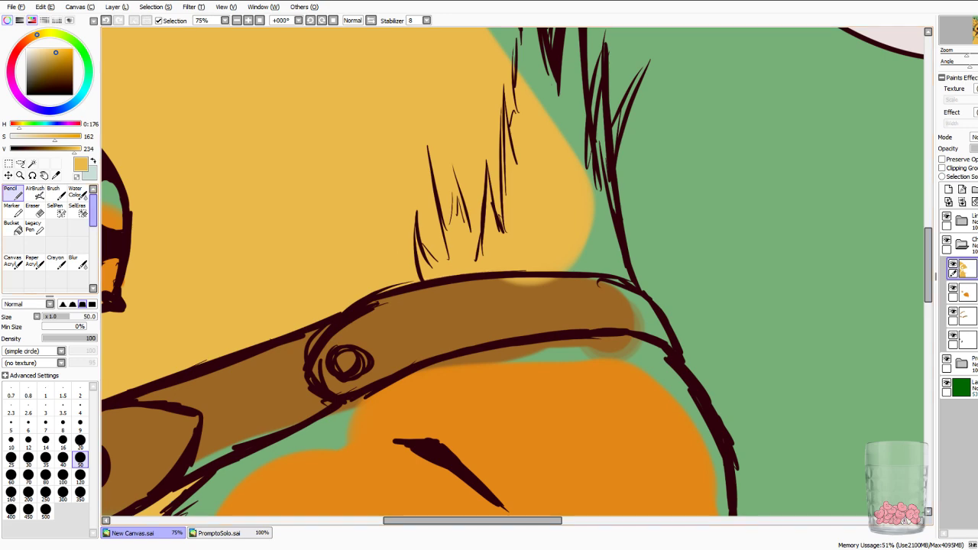
pyautogui.press('e')
pyautogui.moveTo(541, 284)
pyautogui.mouseDown()
pyautogui.moveTo(507, 281)
pyautogui.moveTo(554, 280)
pyautogui.moveTo(502, 278)
pyautogui.mouseUp()
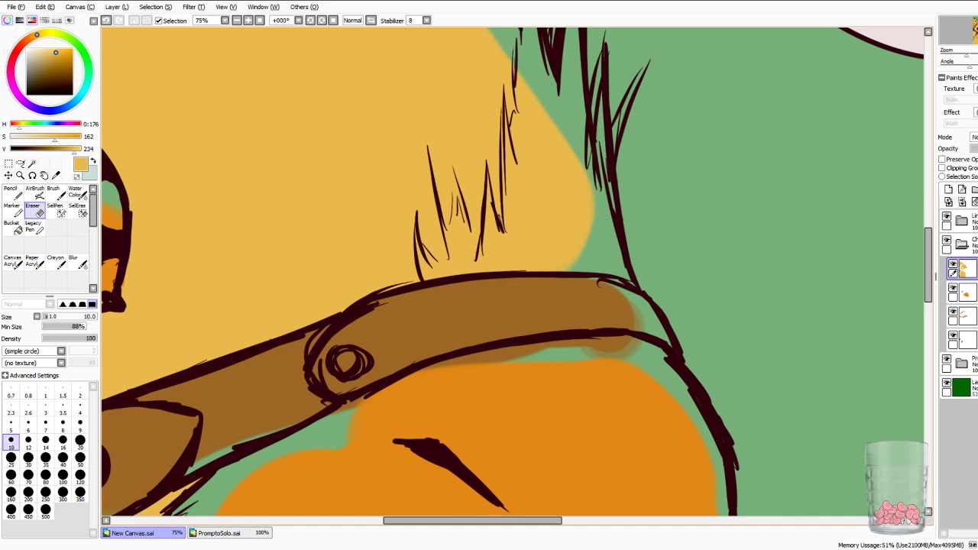
# Extend the feather colour to the forehead outline above the front strap and into the base of the forehead tuft using the Pencil.
pyautogui.press('n')
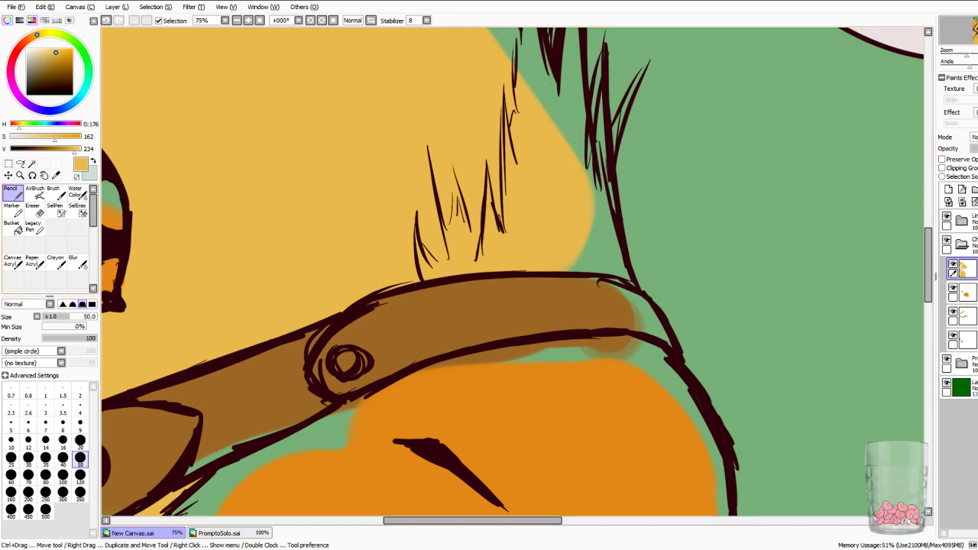
pyautogui.moveTo(591, 197)
pyautogui.mouseDown()
pyautogui.moveTo(599, 177)
pyautogui.moveTo(608, 249)
pyautogui.moveTo(575, 264)
pyautogui.moveTo(614, 265)
pyautogui.moveTo(611, 237)
pyautogui.moveTo(629, 279)
pyautogui.mouseUp()
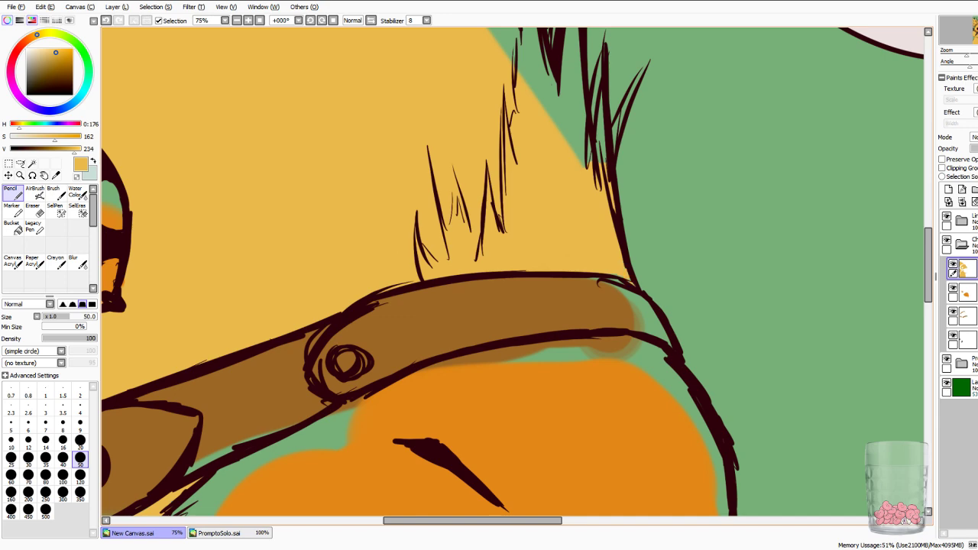
pyautogui.moveTo(596, 168)
pyautogui.mouseDown()
pyautogui.moveTo(437, 483)
pyautogui.moveTo(441, 402)
pyautogui.mouseUp()
pyautogui.moveTo(362, 275)
pyautogui.mouseDown()
pyautogui.moveTo(390, 348)
pyautogui.moveTo(432, 393)
pyautogui.moveTo(445, 357)
pyautogui.moveTo(435, 392)
pyautogui.mouseUp()
pyautogui.moveTo(445, 355); pyautogui.dragTo(443, 304)
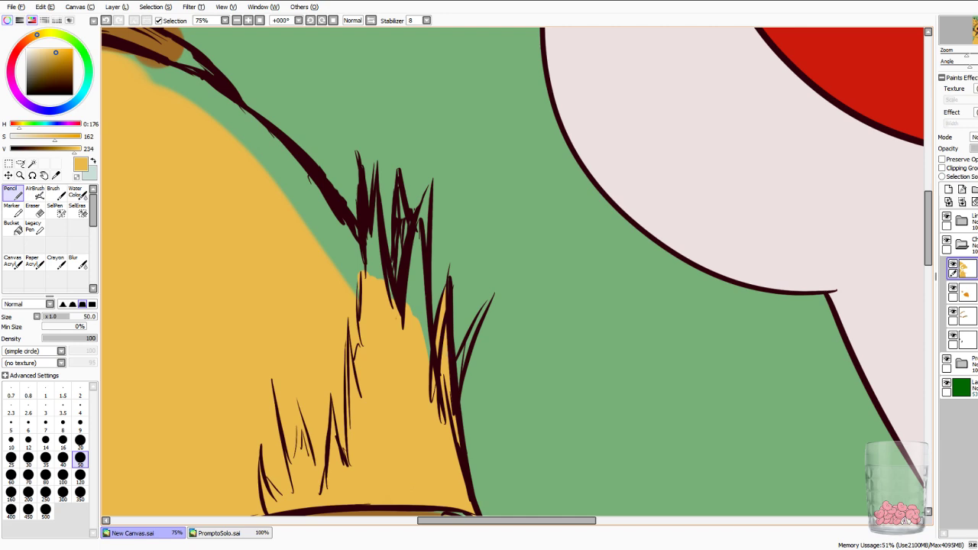
# Fill the individual spikes of the forehead feather tuft with orange-yellow up to their tips.
pyautogui.moveTo(460, 381); pyautogui.dragTo(472, 330)
pyautogui.moveTo(412, 316)
pyautogui.mouseDown()
pyautogui.moveTo(411, 274)
pyautogui.moveTo(426, 353)
pyautogui.mouseUp()
pyautogui.moveTo(417, 246); pyautogui.dragTo(421, 214)
pyautogui.moveTo(423, 280); pyautogui.dragTo(431, 180)
pyautogui.moveTo(427, 215); pyautogui.dragTo(428, 202)
pyautogui.moveTo(397, 280); pyautogui.dragTo(402, 208)
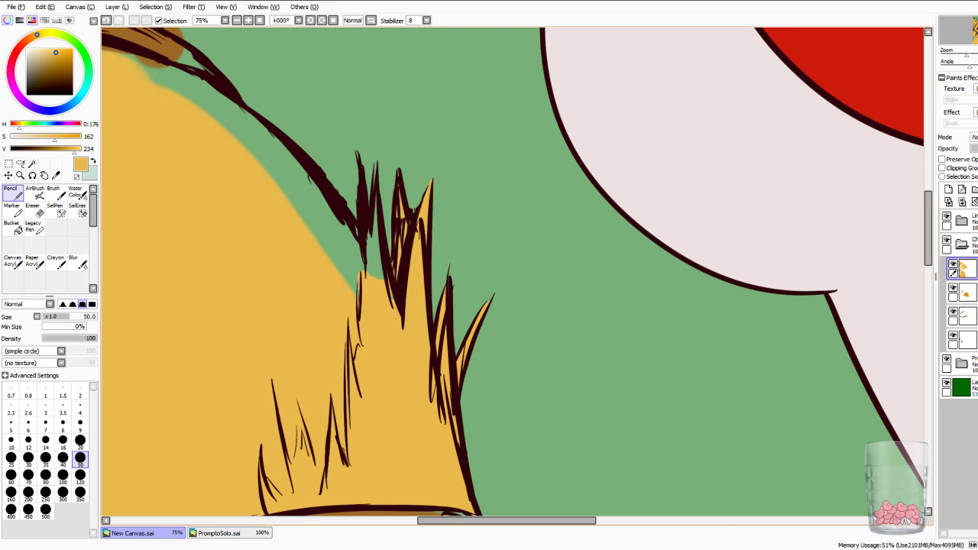
pyautogui.moveTo(372, 238); pyautogui.dragTo(372, 277)
pyautogui.moveTo(364, 257); pyautogui.dragTo(363, 271)
pyautogui.moveTo(378, 238); pyautogui.dragTo(382, 278)
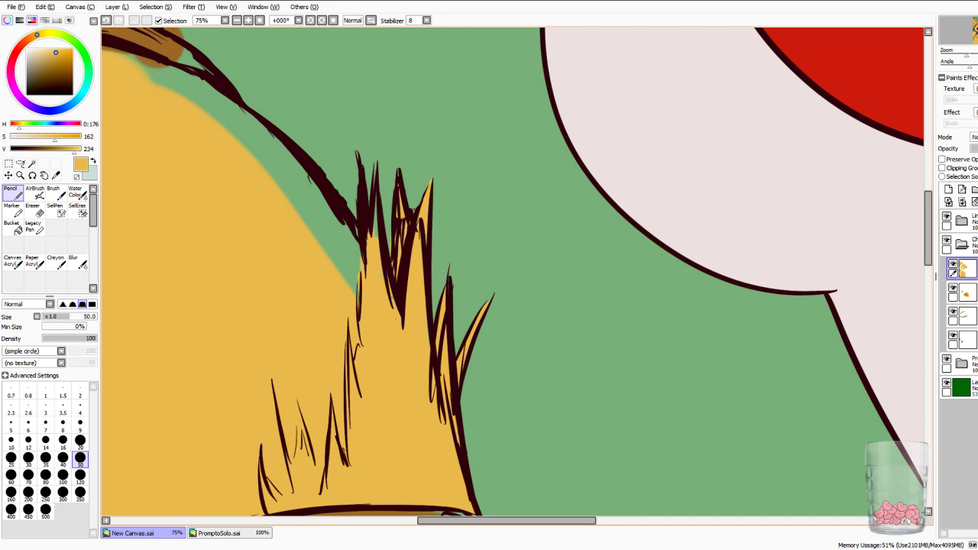
pyautogui.moveTo(375, 236); pyautogui.dragTo(378, 206)
# Fill the gap along the top of the forehead outline and under the head strap's lower line with the feather colour.
pyautogui.moveTo(304, 217)
pyautogui.mouseDown()
pyautogui.moveTo(348, 283)
pyautogui.moveTo(316, 217)
pyautogui.moveTo(354, 254)
pyautogui.moveTo(309, 193)
pyautogui.moveTo(539, 370)
pyautogui.moveTo(617, 409)
pyautogui.mouseUp()
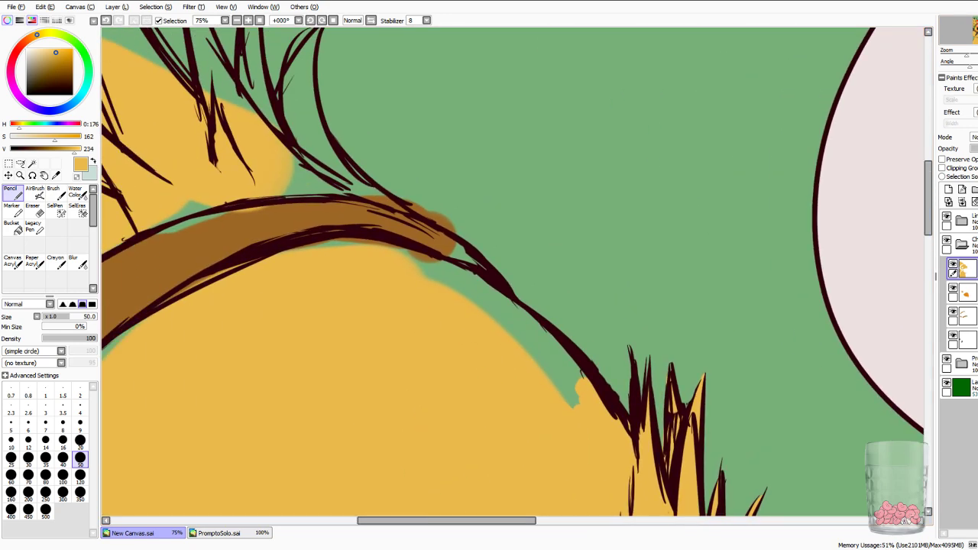
pyautogui.moveTo(509, 329)
pyautogui.mouseDown()
pyautogui.moveTo(567, 386)
pyautogui.moveTo(526, 337)
pyautogui.moveTo(572, 373)
pyautogui.moveTo(511, 321)
pyautogui.mouseUp()
pyautogui.moveTo(468, 282)
pyautogui.mouseDown()
pyautogui.moveTo(430, 285)
pyautogui.moveTo(404, 259)
pyautogui.moveTo(477, 287)
pyautogui.mouseUp()
pyautogui.moveTo(289, 247); pyautogui.dragTo(394, 243)
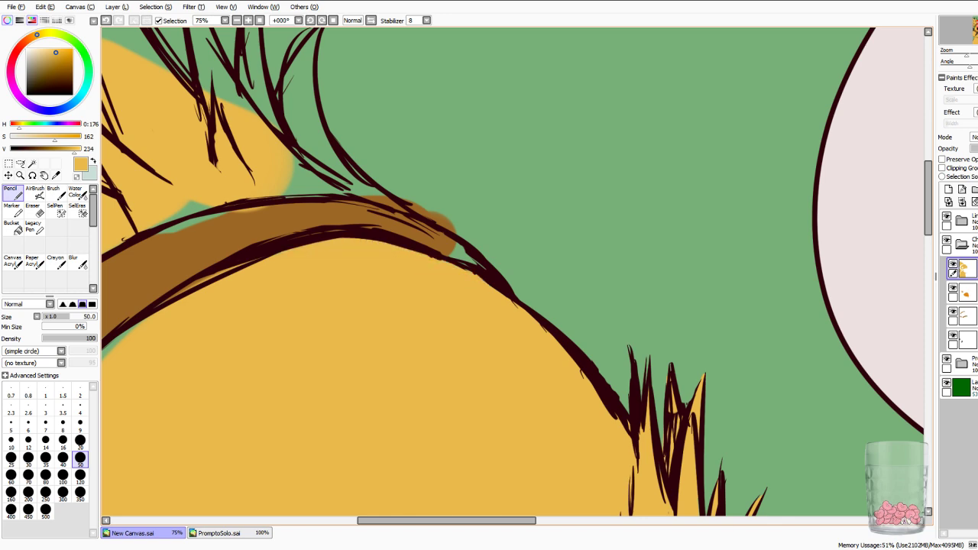
# Fill the feather-colour gaps above the head strap along its upper line toward the crest feathers.
pyautogui.moveTo(367, 275); pyautogui.dragTo(872, 197)
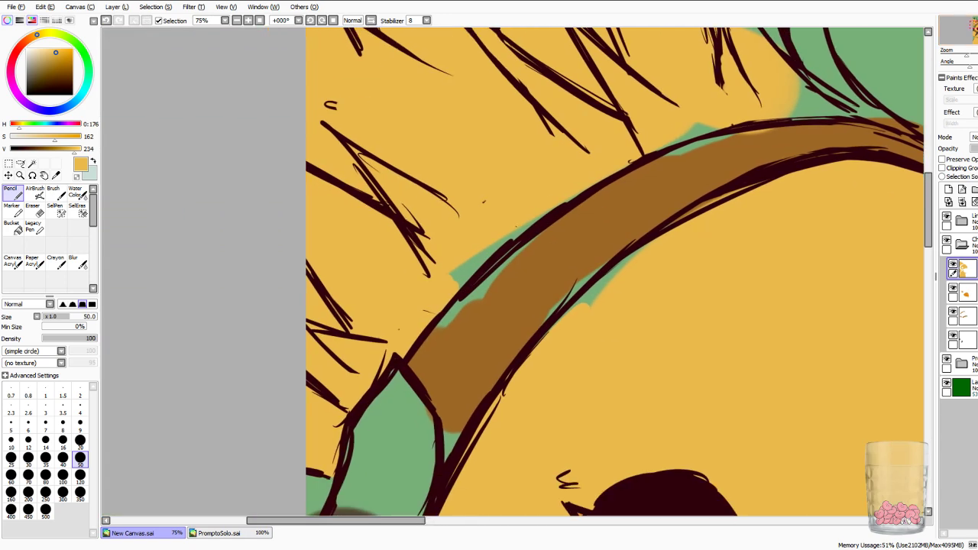
pyautogui.moveTo(452, 276); pyautogui.dragTo(574, 197)
pyautogui.moveTo(698, 113)
pyautogui.mouseDown()
pyautogui.moveTo(667, 138)
pyautogui.moveTo(704, 124)
pyautogui.mouseUp()
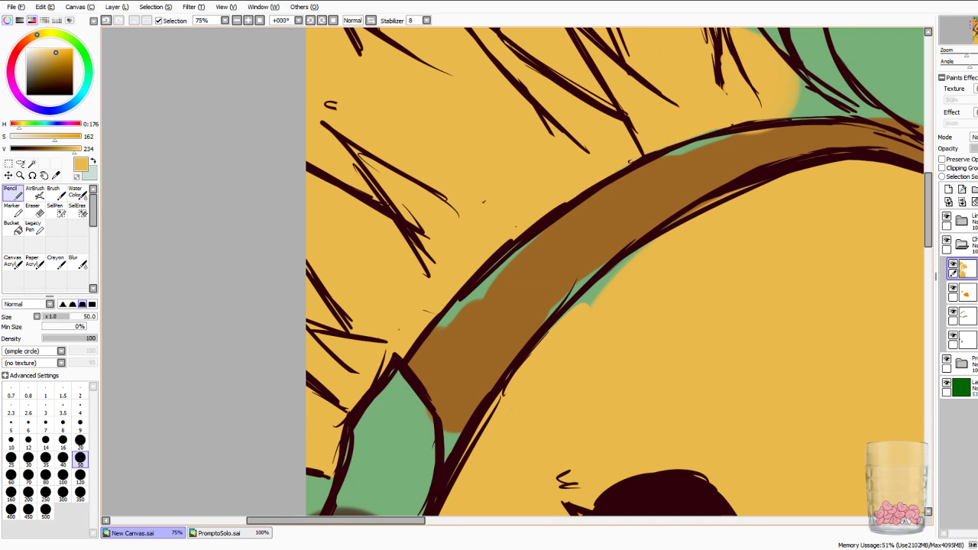
pyautogui.moveTo(792, 107); pyautogui.dragTo(854, 109)
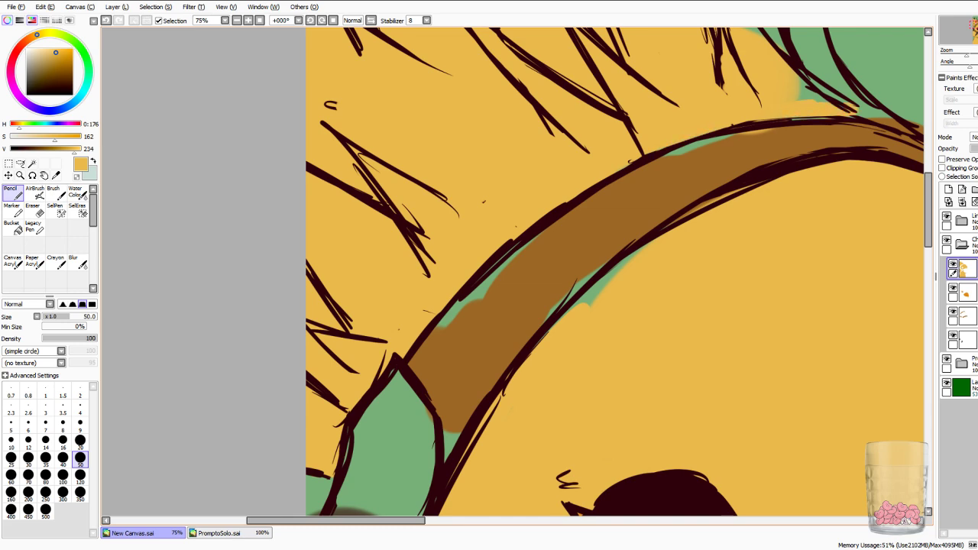
# Extend the feather colour along the head strap to its front end and into the lower part of the frontmost crest feather.
pyautogui.press('e')
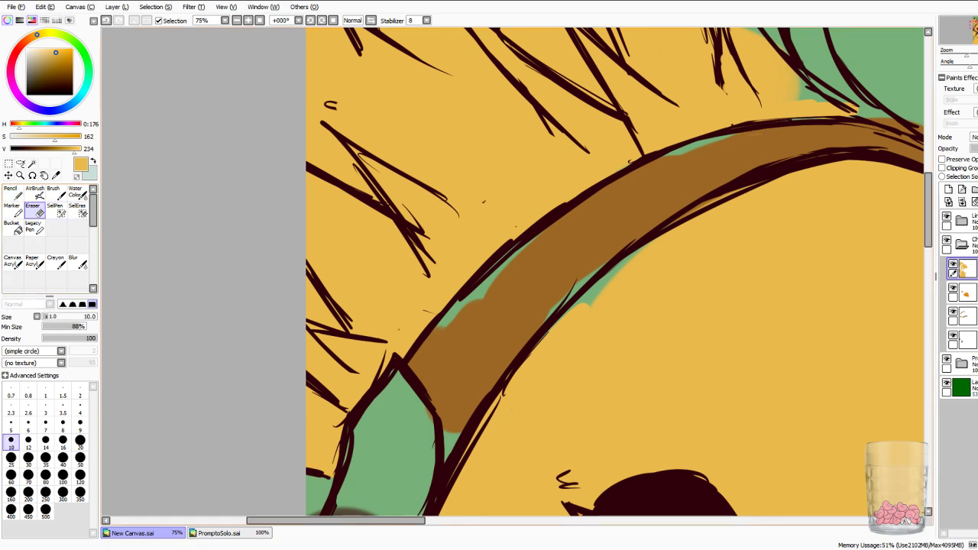
pyautogui.press('Down')
pyautogui.press('Right')
pyautogui.press('Right')
pyautogui.press('Right')
pyautogui.press('Right')
pyautogui.press('Right')
pyautogui.press('Right')
pyautogui.press('Right')
pyautogui.press('Up')
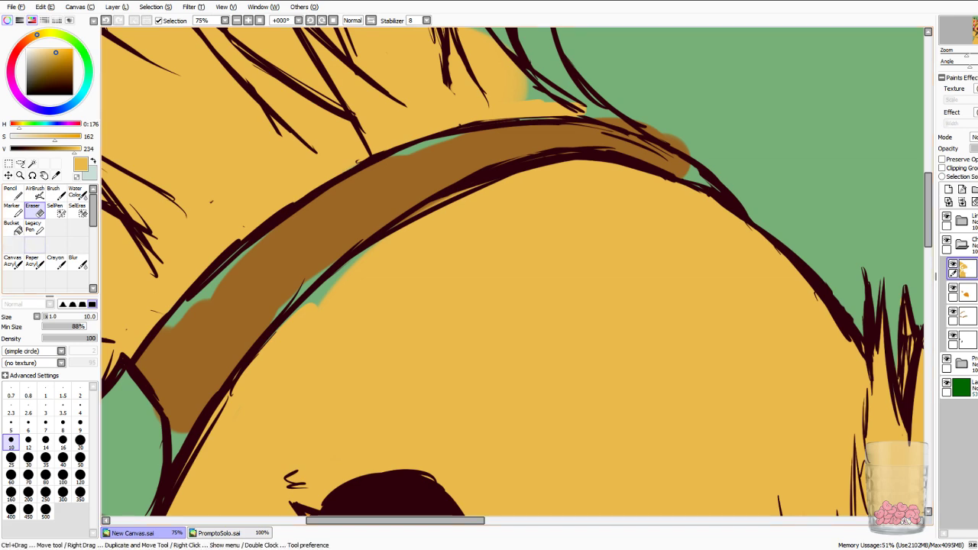
pyautogui.press('n')
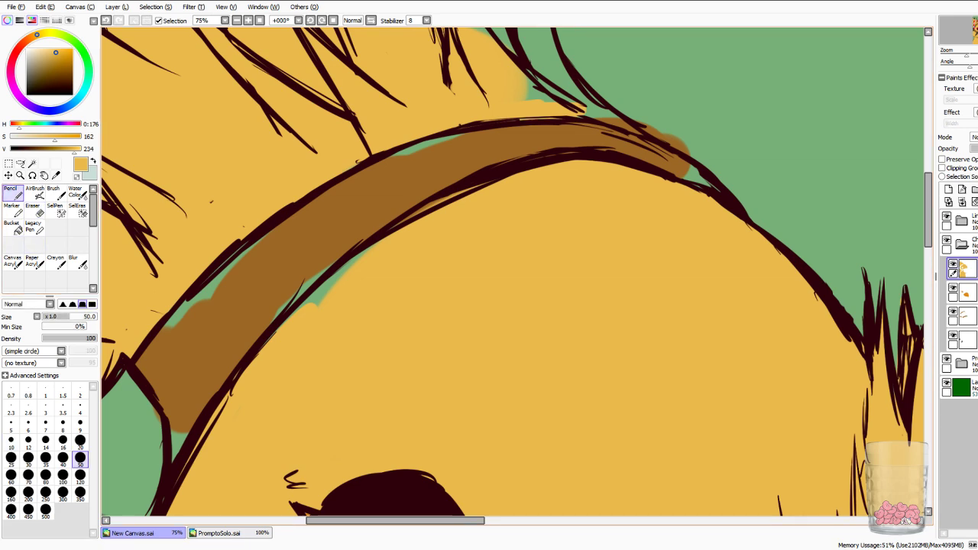
pyautogui.click(593, 114)
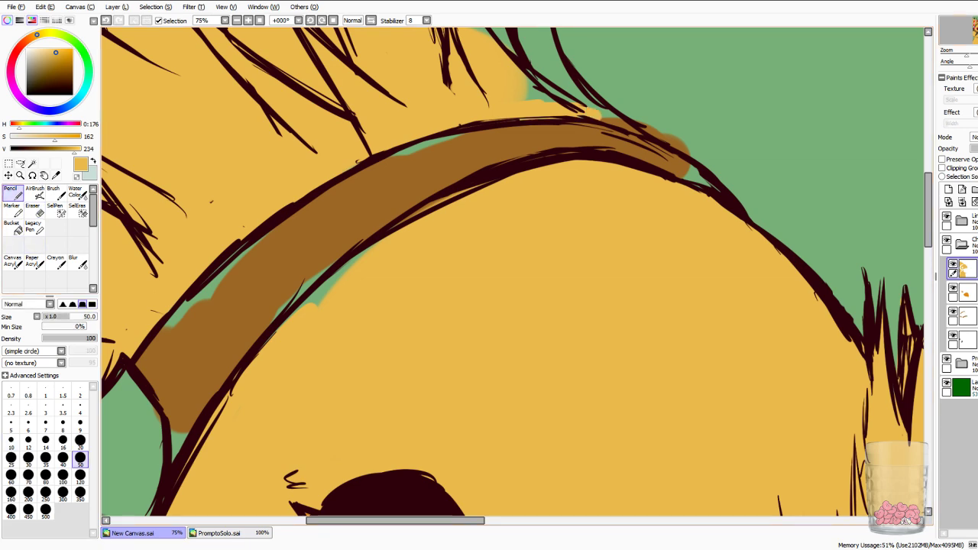
pyautogui.moveTo(604, 137); pyautogui.dragTo(408, 293)
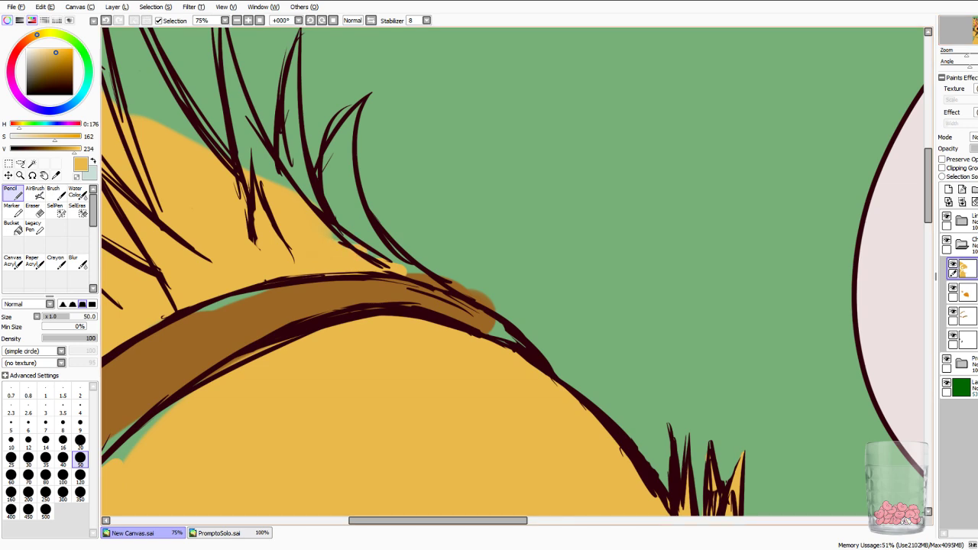
pyautogui.moveTo(310, 195)
pyautogui.mouseDown()
pyautogui.moveTo(374, 244)
pyautogui.moveTo(344, 195)
pyautogui.moveTo(410, 279)
pyautogui.moveTo(445, 289)
pyautogui.mouseUp()
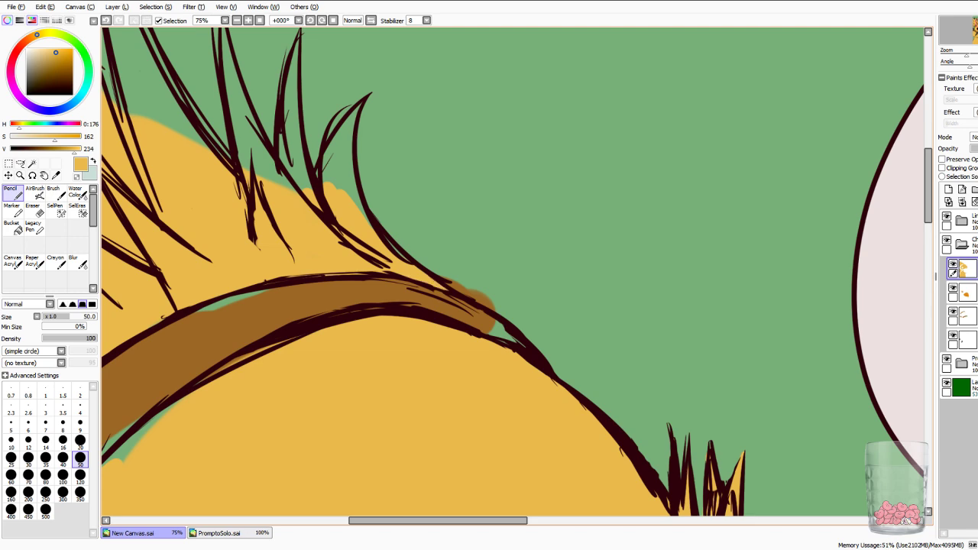
pyautogui.moveTo(327, 179)
pyautogui.mouseDown()
pyautogui.moveTo(328, 161)
pyautogui.moveTo(362, 215)
pyautogui.mouseUp()
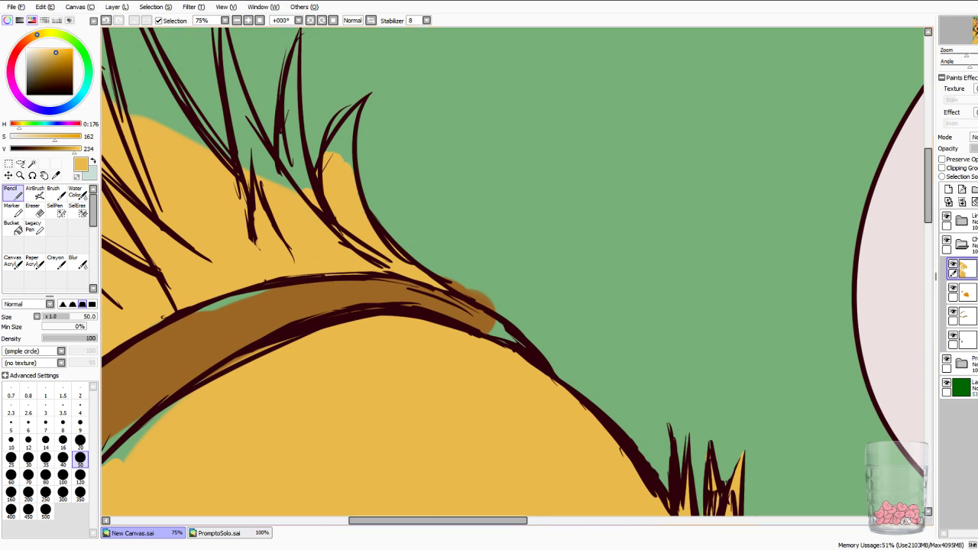
# Zoom to 150% and fill the rest of the frontmost crest feather with orange-yellow up to its tip.
pyautogui.press('pageup')
pyautogui.press('pageup')
pyautogui.moveTo(458, 290); pyautogui.dragTo(537, 292)
pyautogui.press('Up')
pyautogui.press('Up')
pyautogui.press('Left')
pyautogui.press('Left')
pyautogui.press('Left')
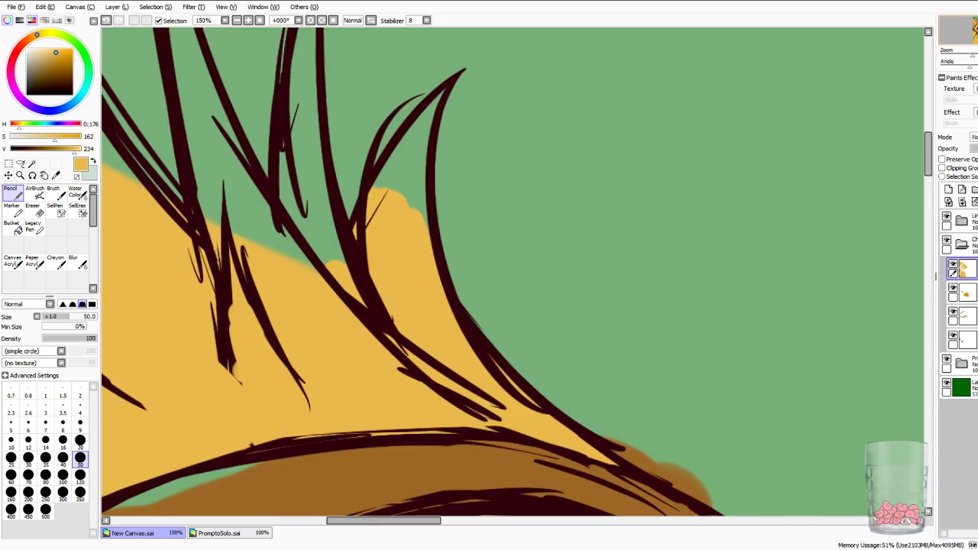
pyautogui.moveTo(459, 185)
pyautogui.mouseDown()
pyautogui.moveTo(487, 156)
pyautogui.moveTo(494, 218)
pyautogui.moveTo(488, 165)
pyautogui.moveTo(500, 128)
pyautogui.moveTo(492, 138)
pyautogui.moveTo(520, 92)
pyautogui.moveTo(514, 105)
pyautogui.mouseUp()
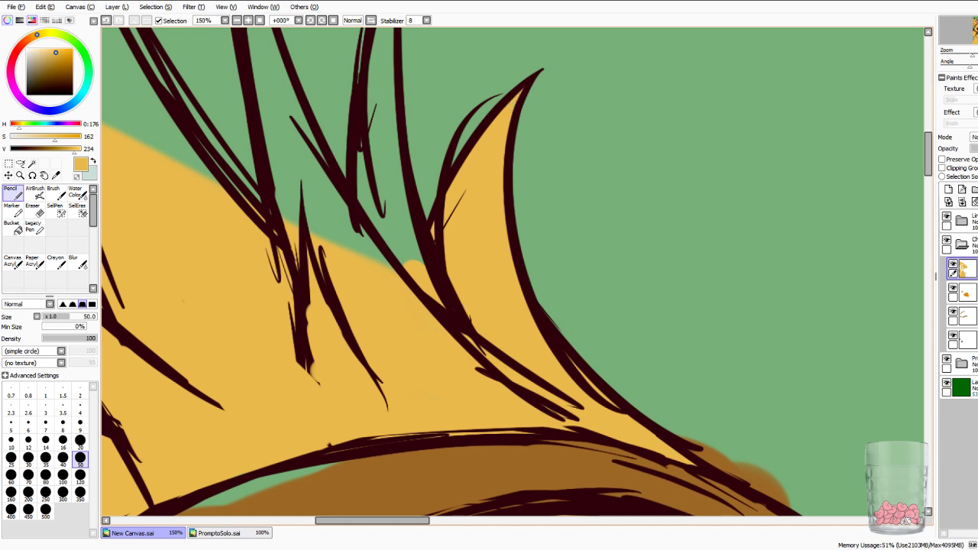
# Fill the second crest feather from the front with the feather colour from its base to its tip.
pyautogui.moveTo(356, 244)
pyautogui.mouseDown()
pyautogui.moveTo(369, 164)
pyautogui.moveTo(391, 252)
pyautogui.moveTo(405, 183)
pyautogui.mouseUp()
pyautogui.press('Left')
pyautogui.press('Left')
pyautogui.press('Up')
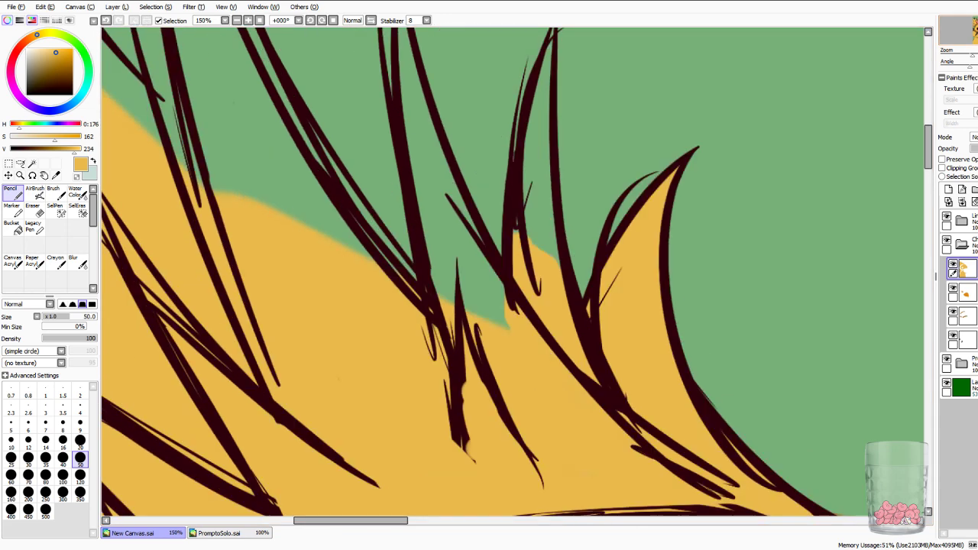
pyautogui.press('Up')
pyautogui.press('Right')
pyautogui.press('Right')
pyautogui.press('Up')
pyautogui.press('Down')
pyautogui.moveTo(375, 322)
pyautogui.mouseDown()
pyautogui.moveTo(380, 242)
pyautogui.moveTo(394, 333)
pyautogui.mouseUp()
pyautogui.moveTo(375, 233)
pyautogui.mouseDown()
pyautogui.moveTo(382, 172)
pyautogui.moveTo(395, 271)
pyautogui.mouseUp()
pyautogui.moveTo(385, 172)
pyautogui.mouseDown()
pyautogui.moveTo(393, 134)
pyautogui.moveTo(392, 180)
pyautogui.moveTo(398, 105)
pyautogui.mouseUp()
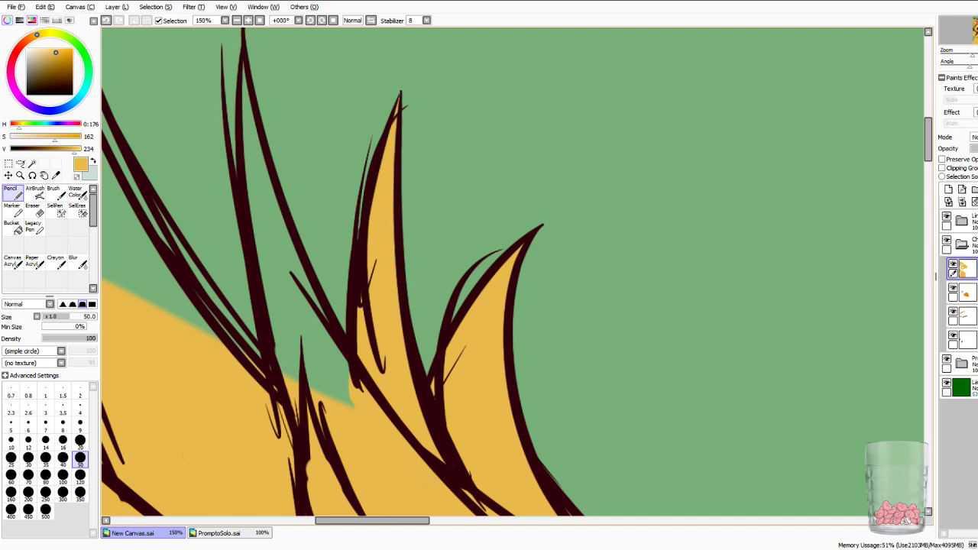
# Fill the third crest feather from the front and the gap at its base, undoing and repainting the first stroke.
pyautogui.moveTo(252, 150)
pyautogui.mouseDown()
pyautogui.moveTo(243, 69)
pyautogui.moveTo(263, 210)
pyautogui.moveTo(260, 153)
pyautogui.moveTo(287, 267)
pyautogui.moveTo(337, 390)
pyautogui.moveTo(335, 346)
pyautogui.mouseUp()
pyautogui.hotkey('ctrl', 'z')
pyautogui.moveTo(263, 252)
pyautogui.mouseDown()
pyautogui.moveTo(295, 351)
pyautogui.moveTo(317, 390)
pyautogui.mouseUp()
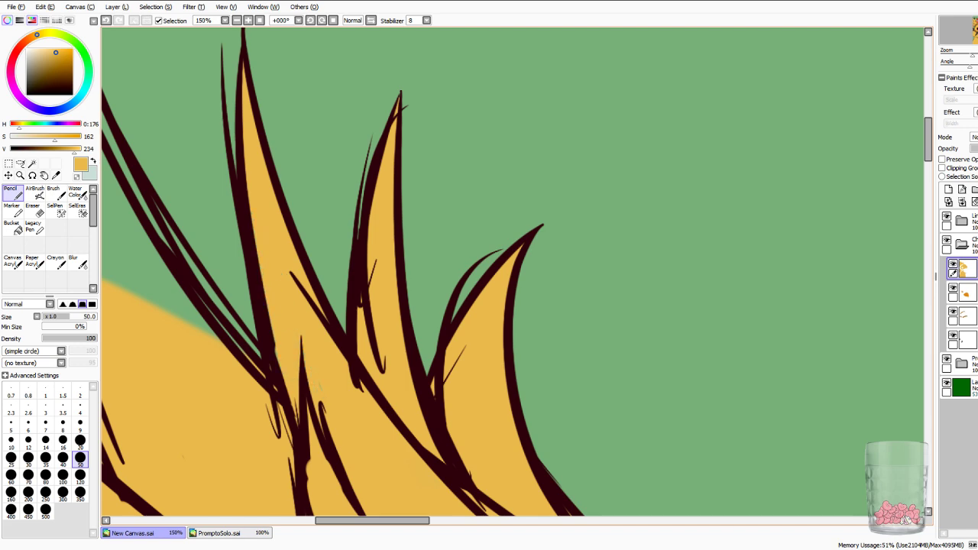
# Fill the lower part of the next crest feather behind with orange-yellow up to its front outline.
pyautogui.moveTo(372, 522); pyautogui.dragTo(331, 521)
pyautogui.moveTo(317, 244)
pyautogui.mouseDown()
pyautogui.moveTo(340, 188)
pyautogui.moveTo(378, 199)
pyautogui.moveTo(477, 313)
pyautogui.moveTo(420, 202)
pyautogui.mouseUp()
pyautogui.press('Up')
pyautogui.press('Up')
pyautogui.press('Up')
pyautogui.press('Down')
pyautogui.press('Down')
pyautogui.press('Down')
pyautogui.press('Down')
pyautogui.press('Right')
pyautogui.press('Right')
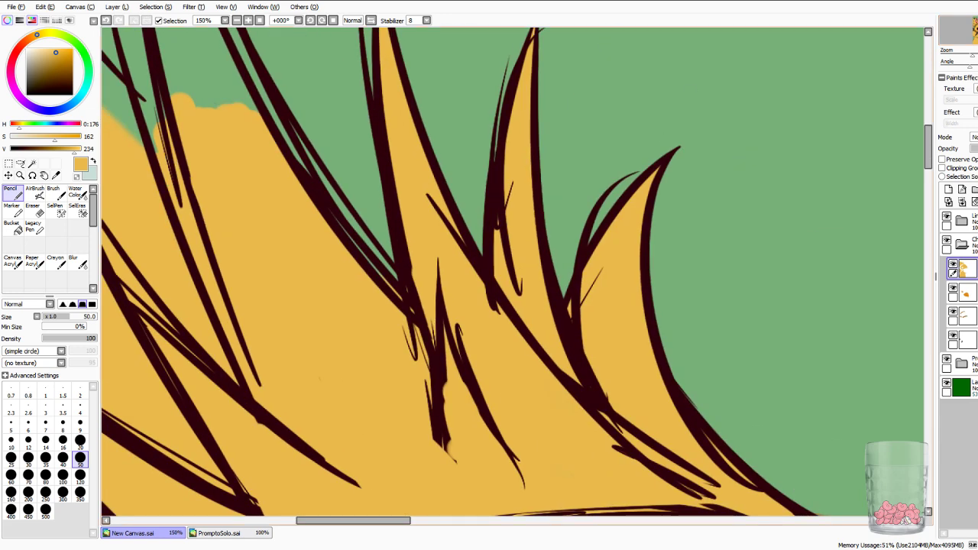
pyautogui.moveTo(231, 112)
pyautogui.mouseDown()
pyautogui.moveTo(290, 153)
pyautogui.moveTo(264, 114)
pyautogui.mouseUp()
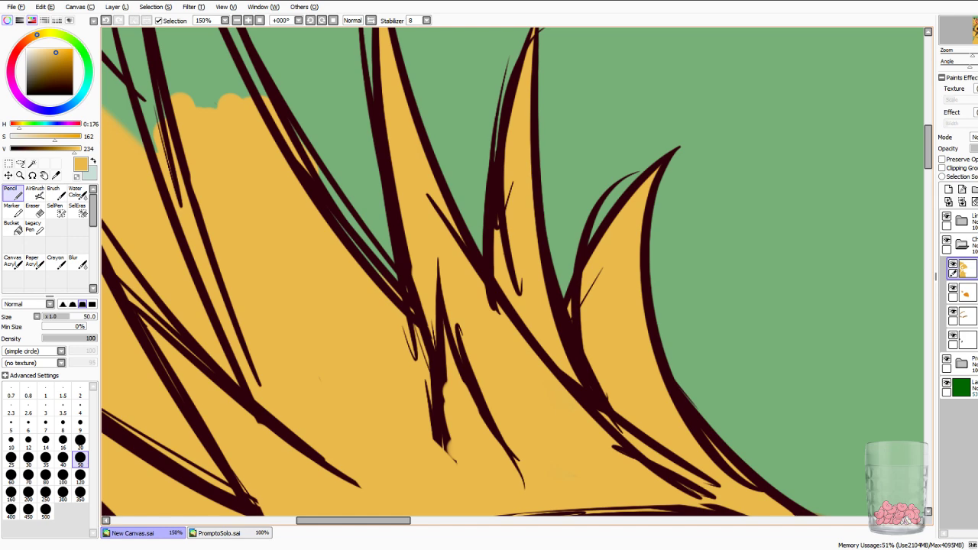
# Paint the yellow base color into the gaps between the lower crest feathers and up into the tall feather with the Pencil at size 50.
pyautogui.moveTo(357, 246); pyautogui.dragTo(377, 266)
pyautogui.moveTo(329, 181); pyautogui.dragTo(375, 249)
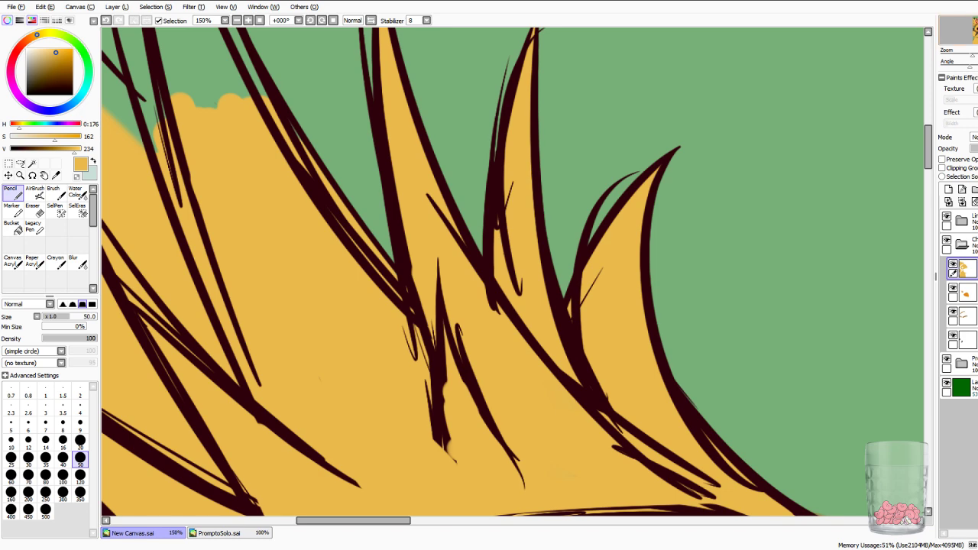
pyautogui.moveTo(374, 160); pyautogui.dragTo(530, 472)
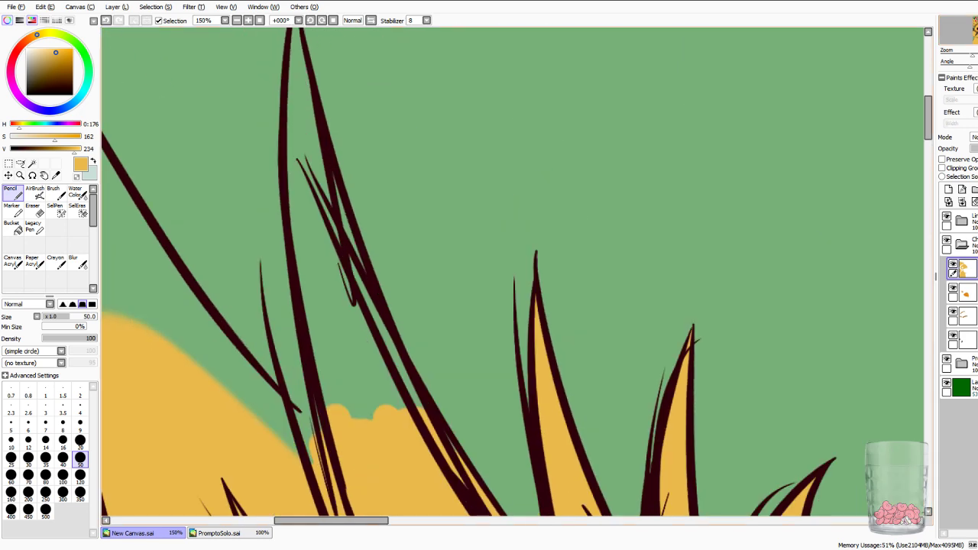
pyautogui.moveTo(301, 451)
pyautogui.mouseDown()
pyautogui.moveTo(243, 381)
pyautogui.moveTo(205, 378)
pyautogui.moveTo(237, 355)
pyautogui.moveTo(210, 327)
pyautogui.mouseUp()
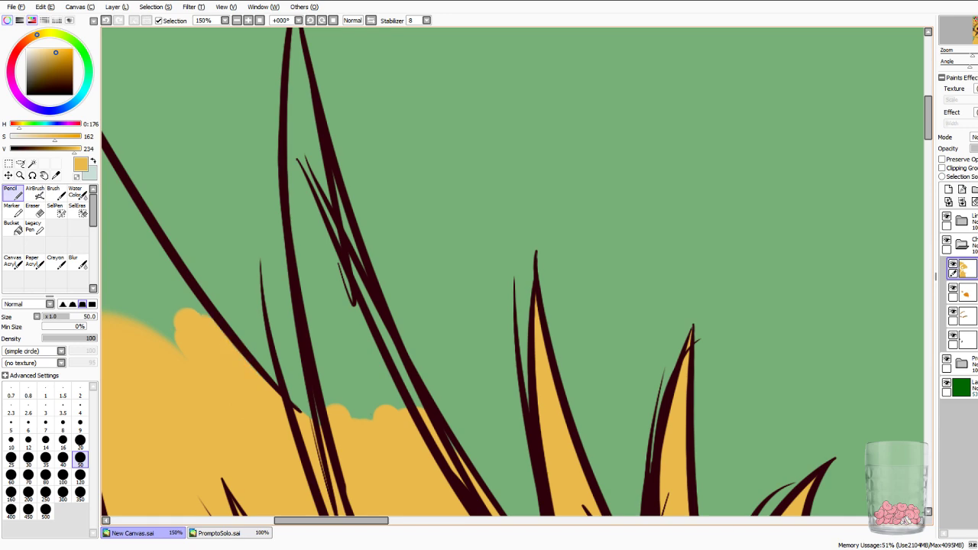
pyautogui.moveTo(336, 413)
pyautogui.mouseDown()
pyautogui.moveTo(324, 317)
pyautogui.moveTo(359, 405)
pyautogui.moveTo(329, 414)
pyautogui.moveTo(343, 336)
pyautogui.moveTo(373, 388)
pyautogui.moveTo(347, 406)
pyautogui.moveTo(334, 389)
pyautogui.moveTo(306, 272)
pyautogui.moveTo(356, 397)
pyautogui.moveTo(382, 344)
pyautogui.mouseUp()
pyautogui.hotkey('ctrl', 'z')
pyautogui.hotkey('ctrl', 'z')
pyautogui.moveTo(386, 394); pyautogui.dragTo(413, 397)
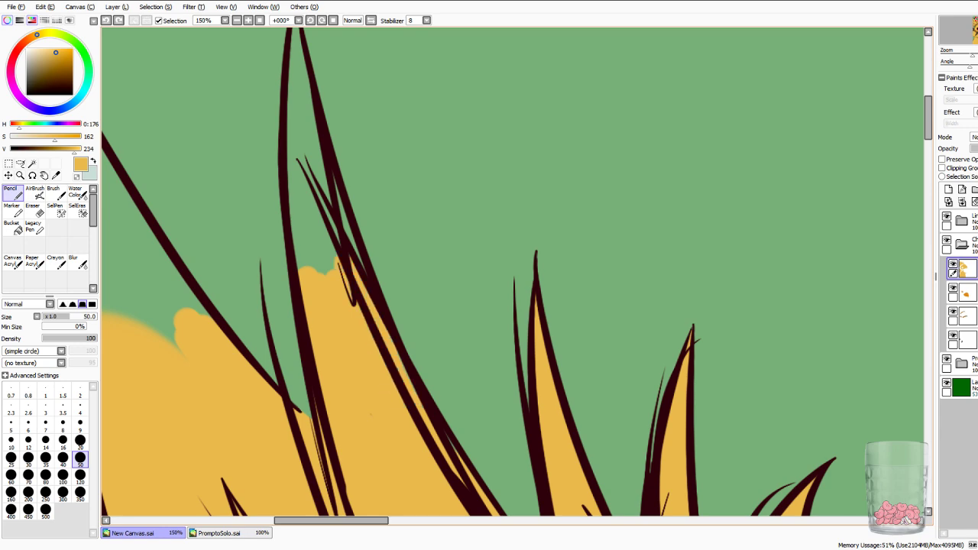
# Fill the tall crest feather to its tip and the neighboring feathers on its left with the same yellow.
pyautogui.scroll(2, 512, 272)
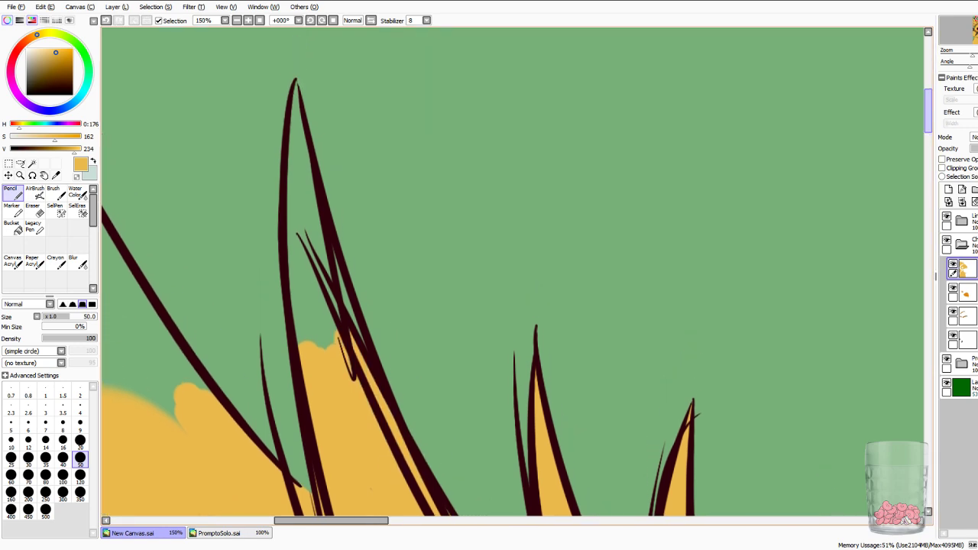
pyautogui.moveTo(296, 157)
pyautogui.mouseDown()
pyautogui.moveTo(296, 83)
pyautogui.moveTo(297, 302)
pyautogui.moveTo(291, 172)
pyautogui.moveTo(296, 302)
pyautogui.moveTo(314, 344)
pyautogui.moveTo(323, 230)
pyautogui.moveTo(358, 336)
pyautogui.moveTo(746, 331)
pyautogui.moveTo(592, 407)
pyautogui.mouseUp()
pyautogui.moveTo(321, 459)
pyautogui.mouseDown()
pyautogui.moveTo(300, 386)
pyautogui.moveTo(366, 405)
pyautogui.moveTo(405, 458)
pyautogui.mouseUp()
pyautogui.moveTo(344, 413)
pyautogui.mouseDown()
pyautogui.moveTo(363, 374)
pyautogui.moveTo(326, 346)
pyautogui.moveTo(309, 270)
pyautogui.moveTo(356, 354)
pyautogui.moveTo(298, 258)
pyautogui.moveTo(298, 221)
pyautogui.mouseUp()
pyautogui.moveTo(305, 263); pyautogui.dragTo(308, 241)
pyautogui.moveTo(312, 282); pyautogui.dragTo(321, 258)
pyautogui.moveTo(187, 340)
pyautogui.mouseDown()
pyautogui.moveTo(167, 231)
pyautogui.moveTo(196, 336)
pyautogui.moveTo(255, 448)
pyautogui.mouseUp()
pyautogui.moveTo(207, 382)
pyautogui.mouseDown()
pyautogui.moveTo(275, 483)
pyautogui.moveTo(282, 468)
pyautogui.mouseUp()
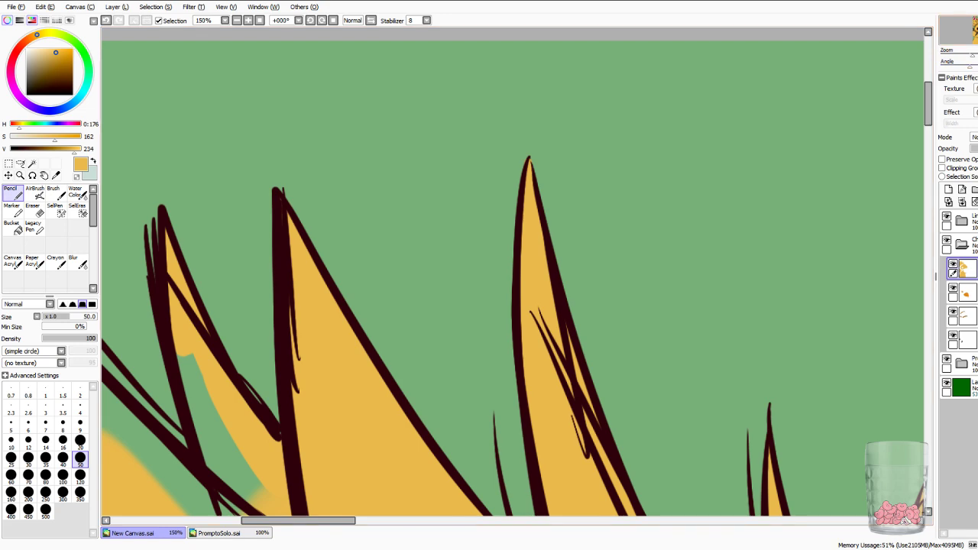
# Cover the green gap below the leftmost crest feathers with yellow, extending it into the long diagonal feather.
pyautogui.moveTo(321, 428); pyautogui.dragTo(477, 273)
pyautogui.moveTo(341, 196); pyautogui.dragTo(384, 356)
pyautogui.moveTo(374, 266); pyautogui.dragTo(391, 344)
pyautogui.moveTo(395, 296); pyautogui.dragTo(414, 342)
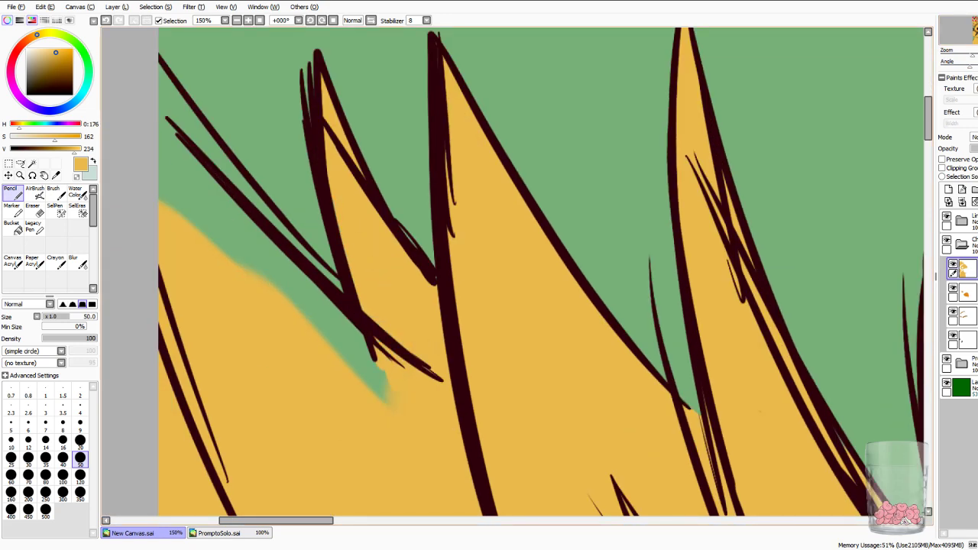
pyautogui.moveTo(294, 312)
pyautogui.mouseDown()
pyautogui.moveTo(368, 368)
pyautogui.moveTo(276, 279)
pyautogui.moveTo(346, 324)
pyautogui.mouseUp()
pyautogui.moveTo(298, 267)
pyautogui.mouseDown()
pyautogui.moveTo(223, 198)
pyautogui.moveTo(324, 274)
pyautogui.moveTo(215, 153)
pyautogui.mouseUp()
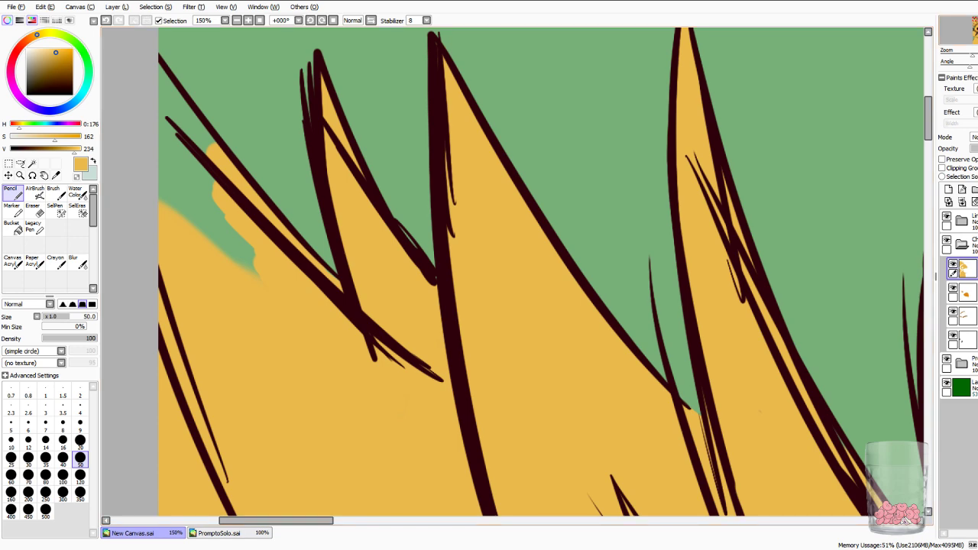
# Fill the rest of the diagonal feather with yellow out to the left edge of the canvas.
pyautogui.press('Left')
pyautogui.press('Left')
pyautogui.press('Left')
pyautogui.press('Left')
pyautogui.press('Down')
pyautogui.press('Up')
pyautogui.press('Up')
pyautogui.press('Down')
pyautogui.press('Down')
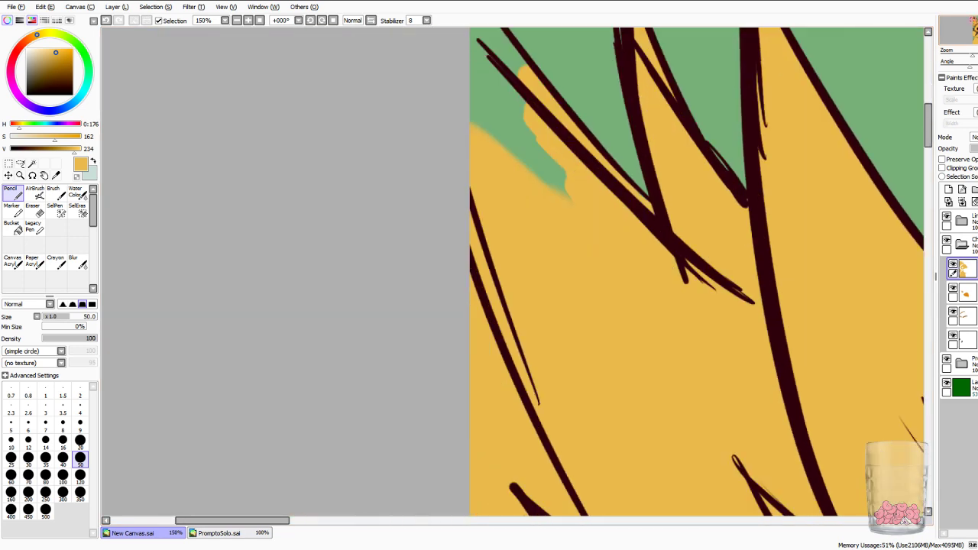
pyautogui.press('Up')
pyautogui.press('Up')
pyautogui.press('Right')
pyautogui.press('Right')
pyautogui.press('Right')
pyautogui.press('Right')
pyautogui.press('Left')
pyautogui.press('Left')
pyautogui.press('Left')
pyautogui.moveTo(398, 269)
pyautogui.mouseDown()
pyautogui.moveTo(475, 337)
pyautogui.moveTo(405, 237)
pyautogui.moveTo(399, 167)
pyautogui.moveTo(437, 216)
pyautogui.mouseUp()
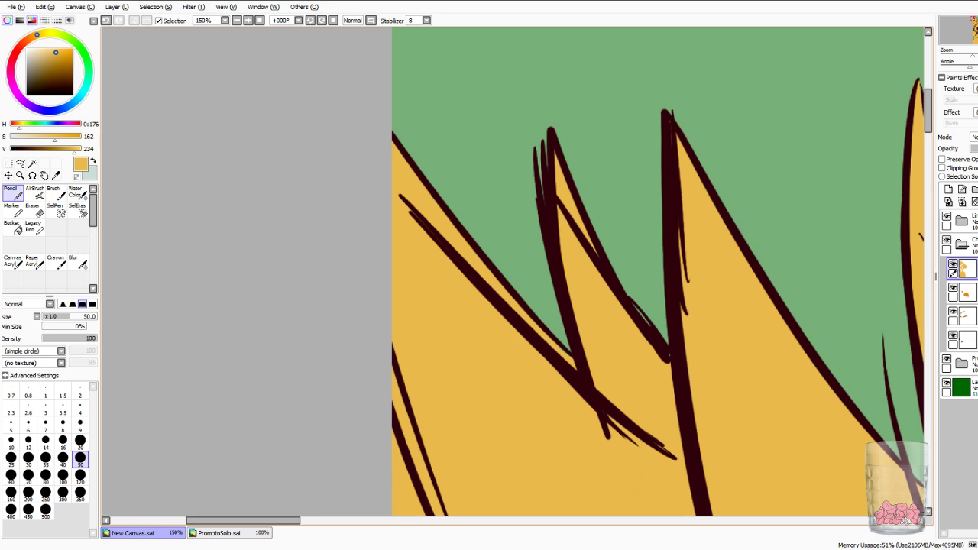
# On the orange beak color layer, erase the orange covering the eye's highlight with the Eraser at size 20.
pyautogui.moveTo(973, 23); pyautogui.dragTo(962, 54)
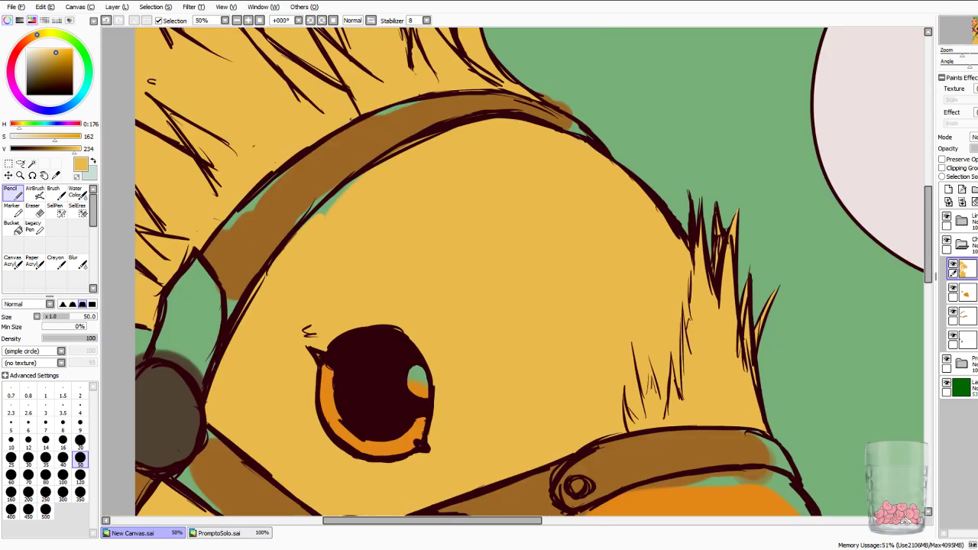
pyautogui.scroll(-5, 513, 276)
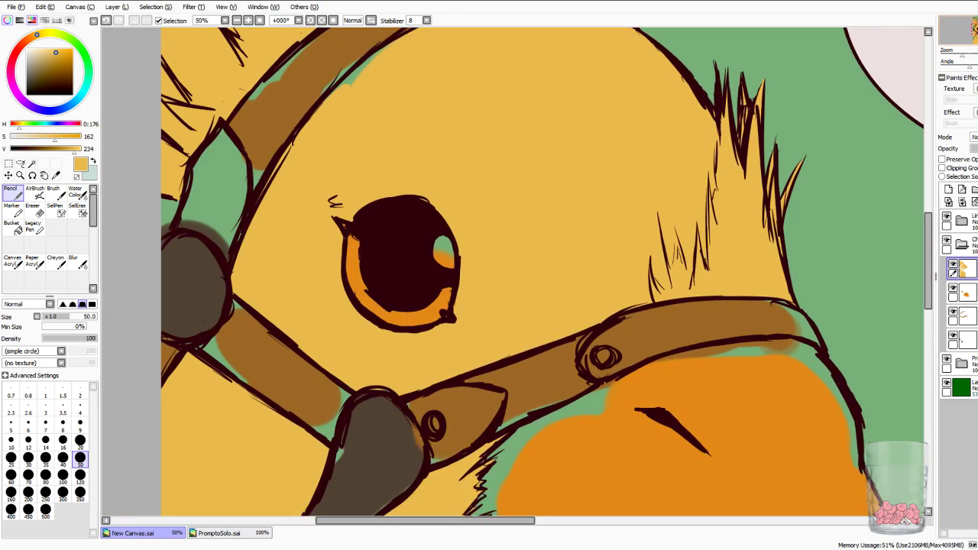
pyautogui.click(966, 293)
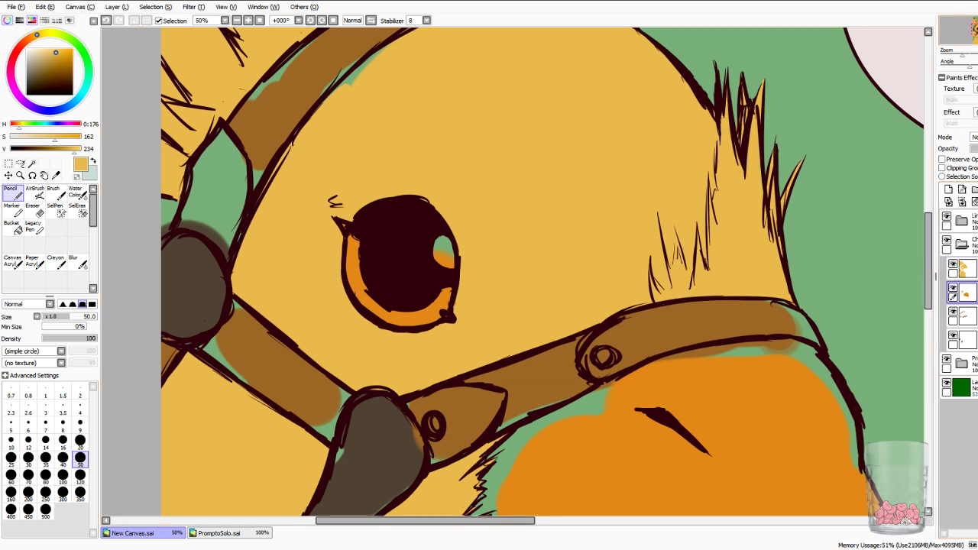
pyautogui.press('e')
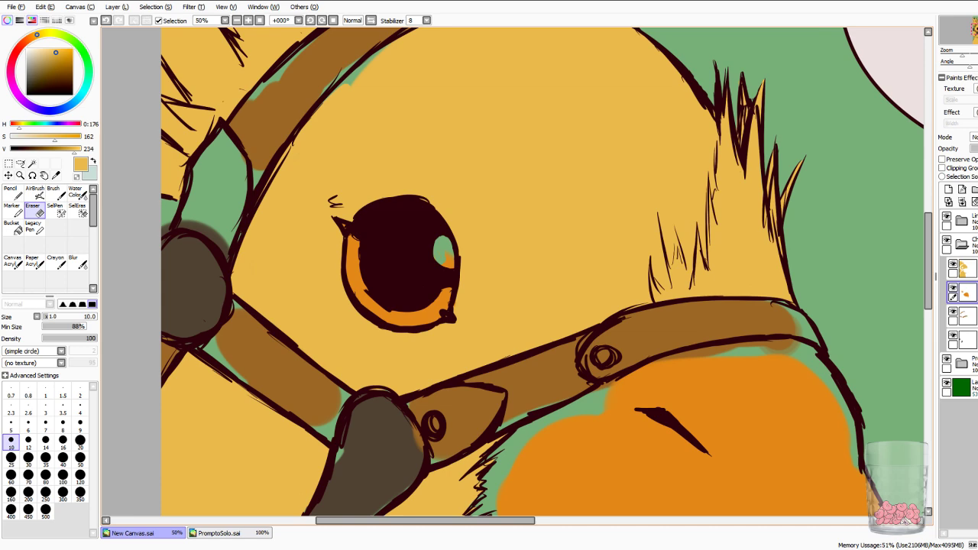
pyautogui.click(81, 442)
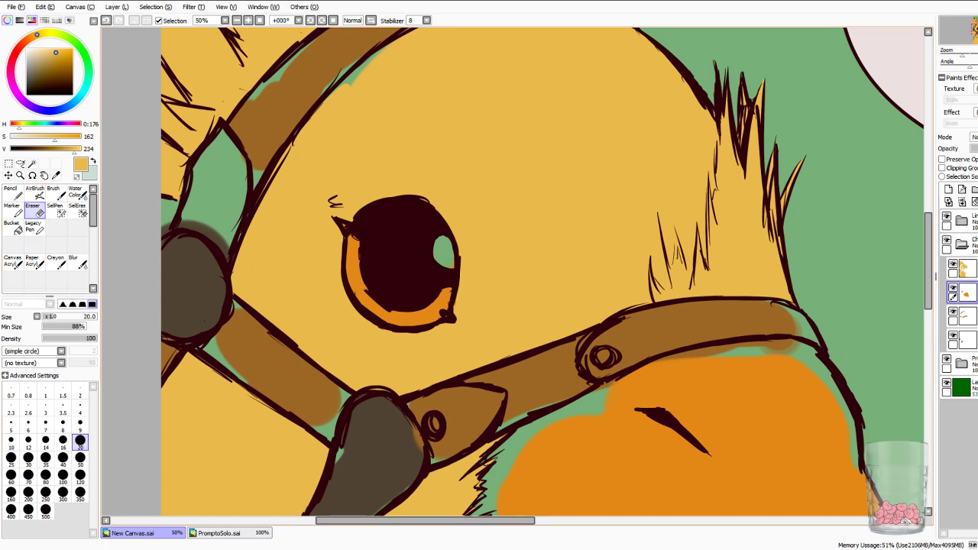
# Sample the beak's orange and fill the beak's feathered left edge and upper left area with the Pencil at size 80.
pyautogui.moveTo(535, 305); pyautogui.dragTo(301, 73)
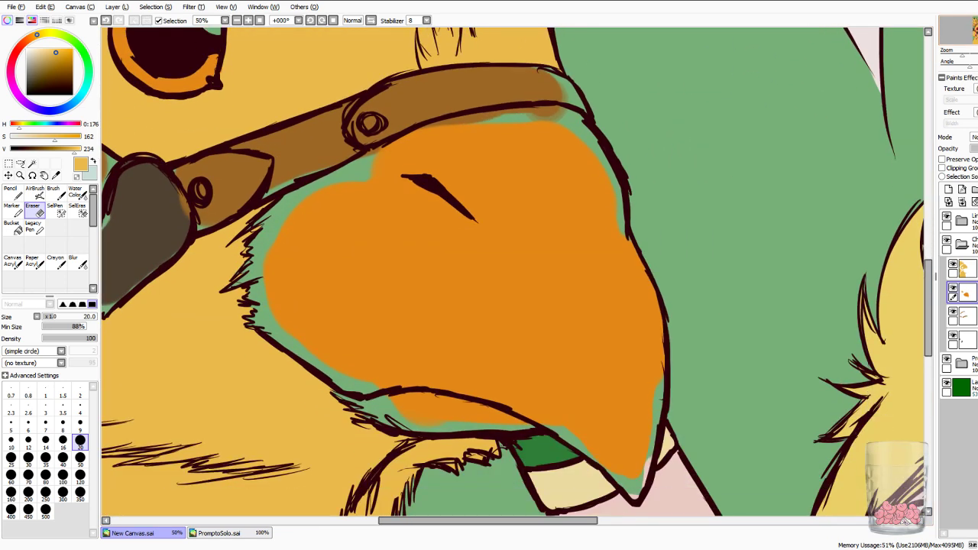
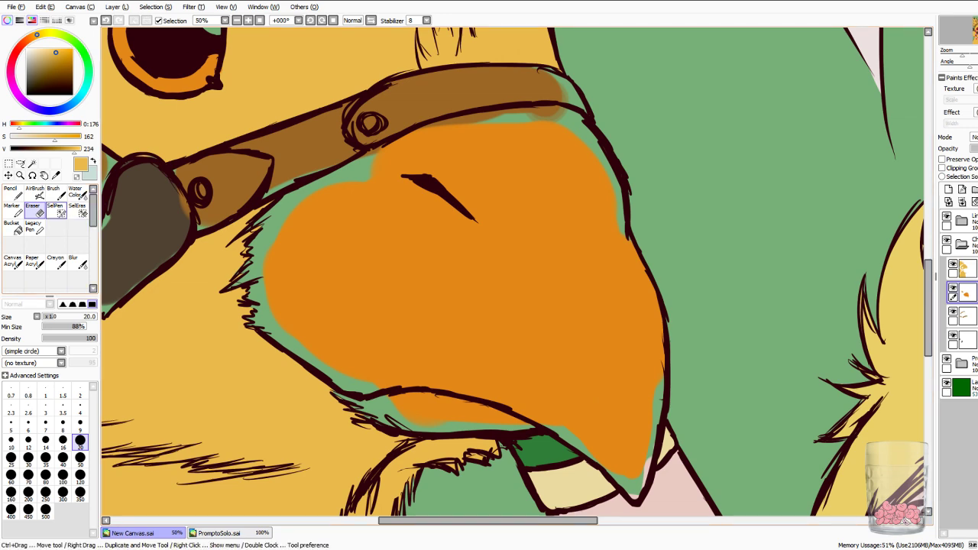
pyautogui.click(56, 175)
pyautogui.click(344, 252)
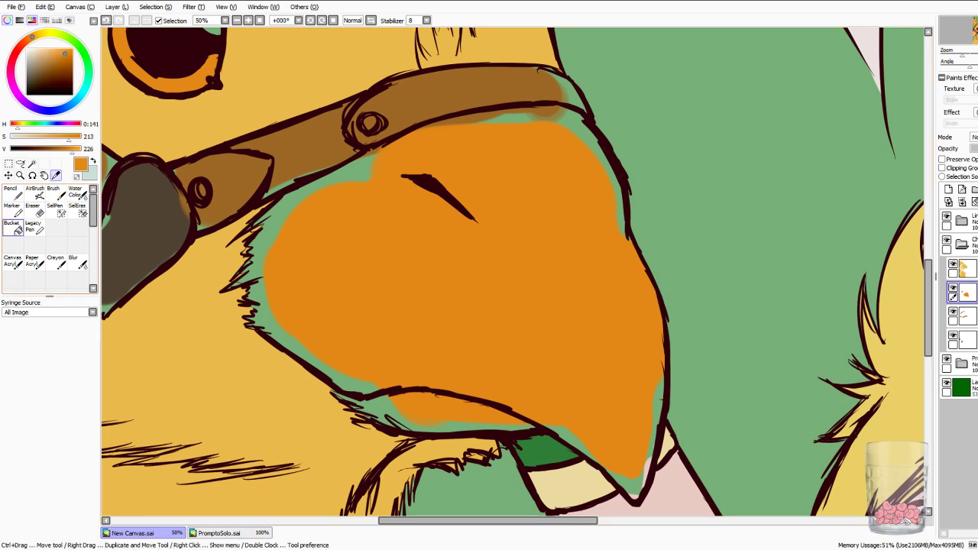
pyautogui.press('n')
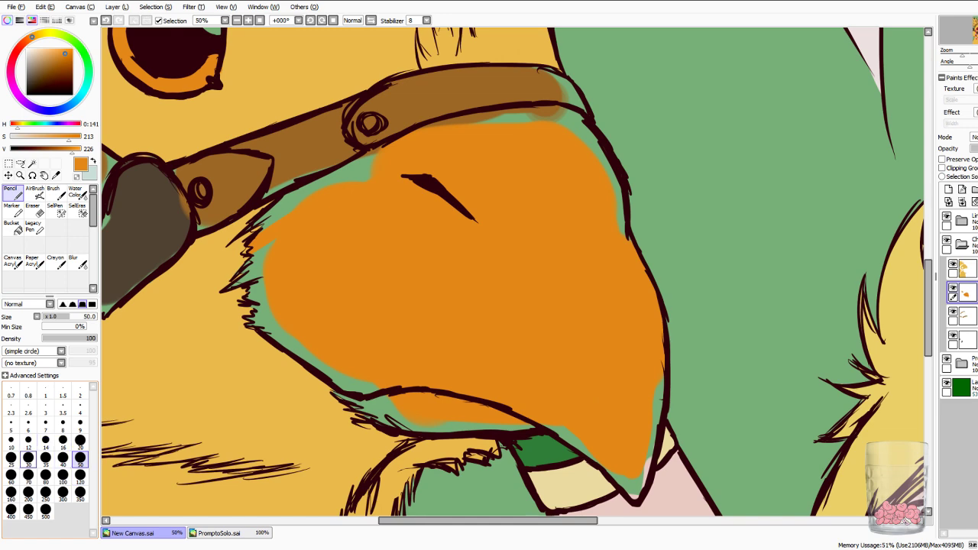
pyautogui.click(45, 475)
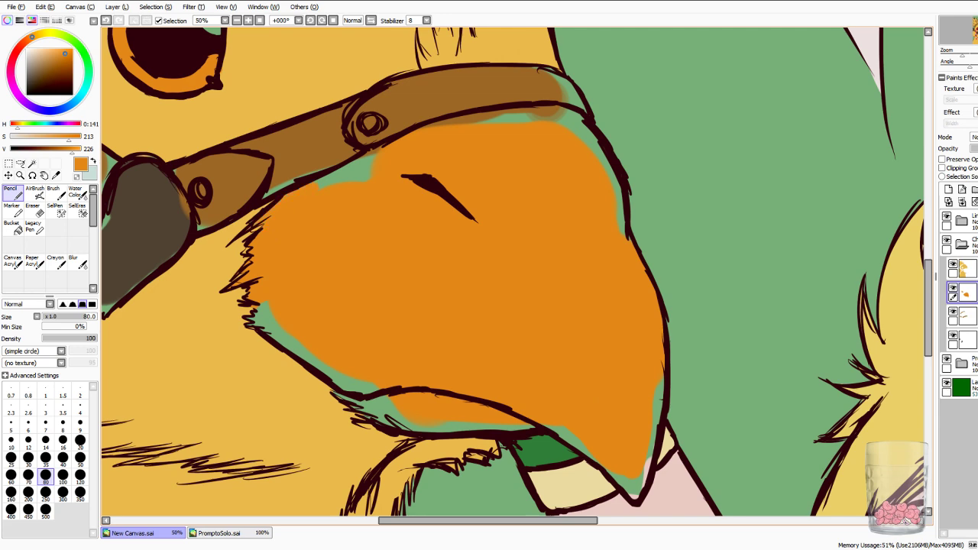
pyautogui.moveTo(363, 169)
pyautogui.mouseDown()
pyautogui.moveTo(371, 161)
pyautogui.moveTo(344, 168)
pyautogui.mouseUp()
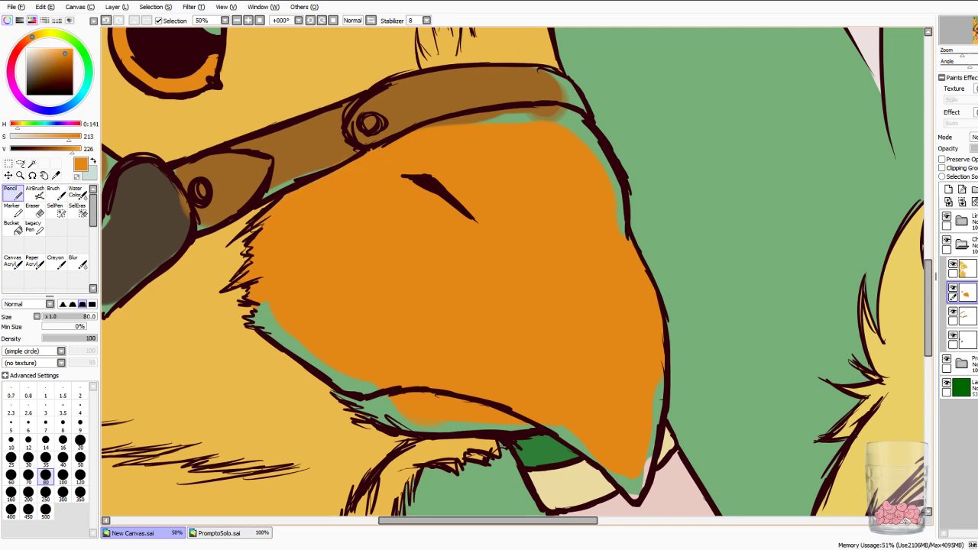
# Fill the beak's upper edge just below the brown strap with orange.
pyautogui.scroll(2, 513, 271)
pyautogui.moveTo(513, 271); pyautogui.dragTo(723, 377)
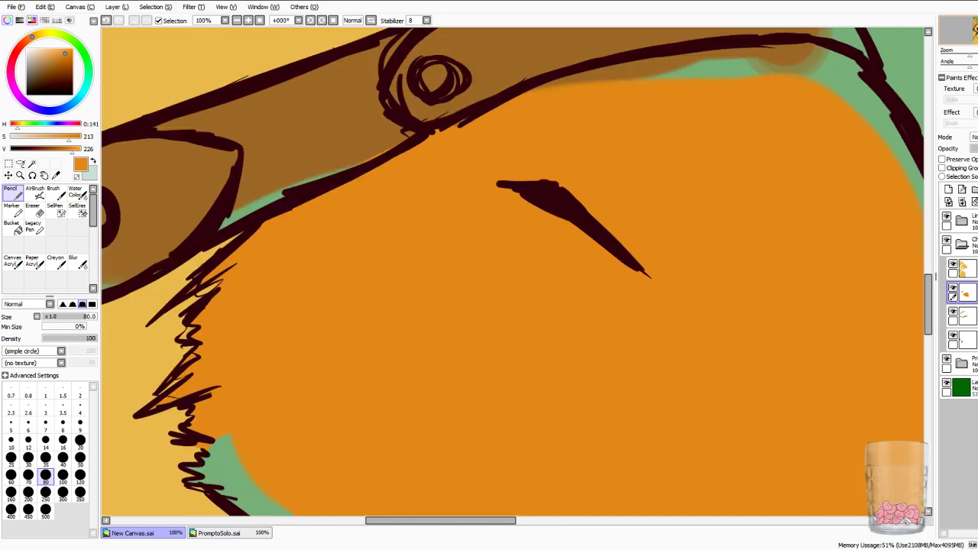
pyautogui.press('e')
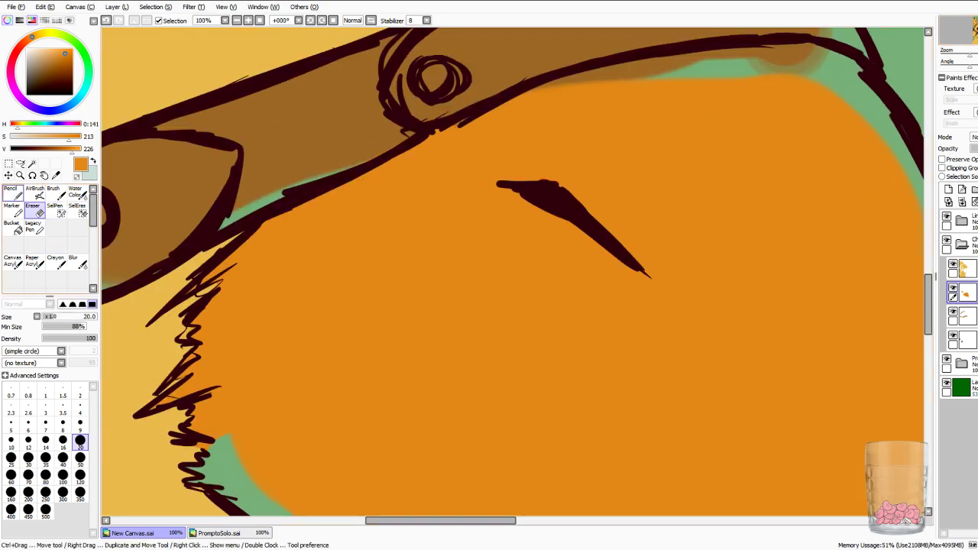
pyautogui.click(12, 193)
pyautogui.moveTo(672, 66); pyautogui.dragTo(531, 90)
pyautogui.moveTo(660, 78); pyautogui.dragTo(833, 64)
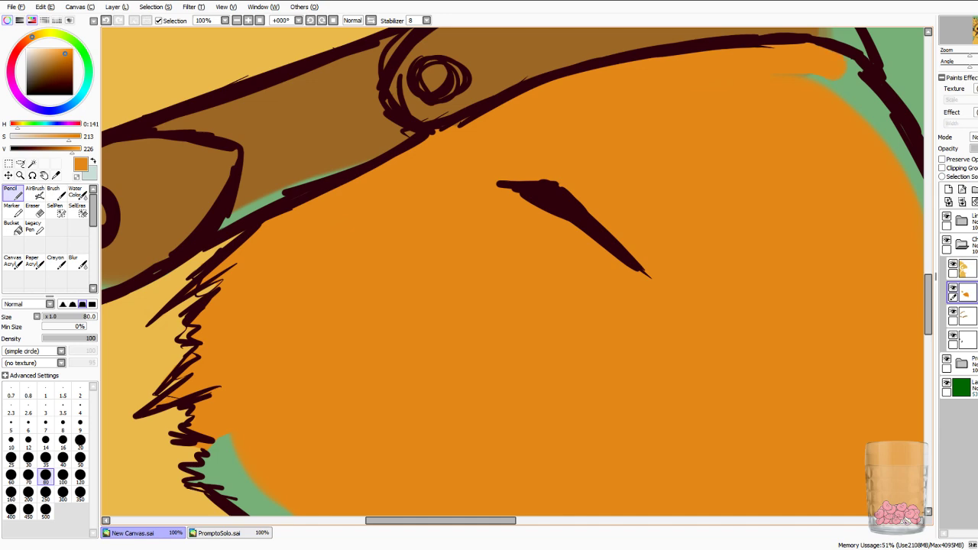
# Fill the beak's lower left edge and the corner of the lower beak with orange.
pyautogui.moveTo(489, 413); pyautogui.dragTo(801, 154)
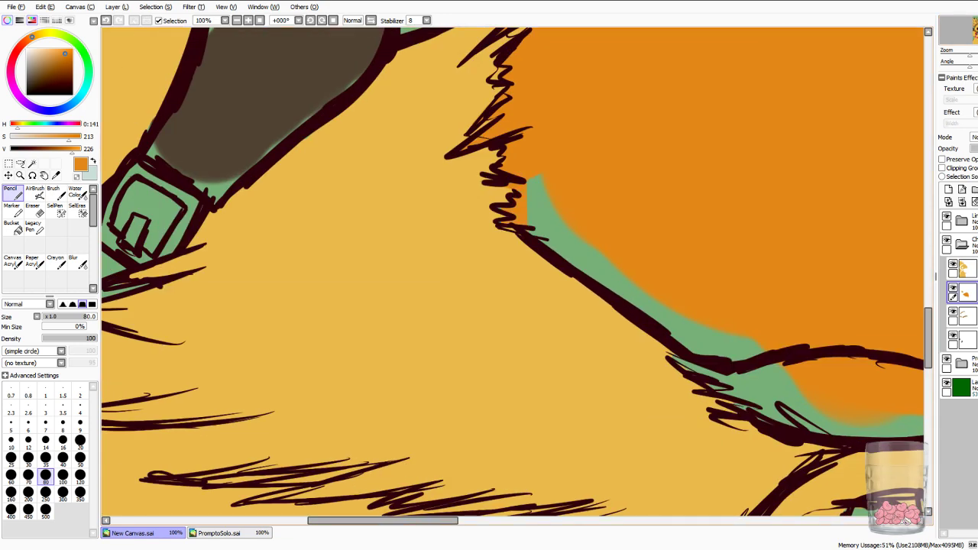
pyautogui.moveTo(538, 215); pyautogui.dragTo(582, 269)
pyautogui.moveTo(671, 333); pyautogui.dragTo(704, 382)
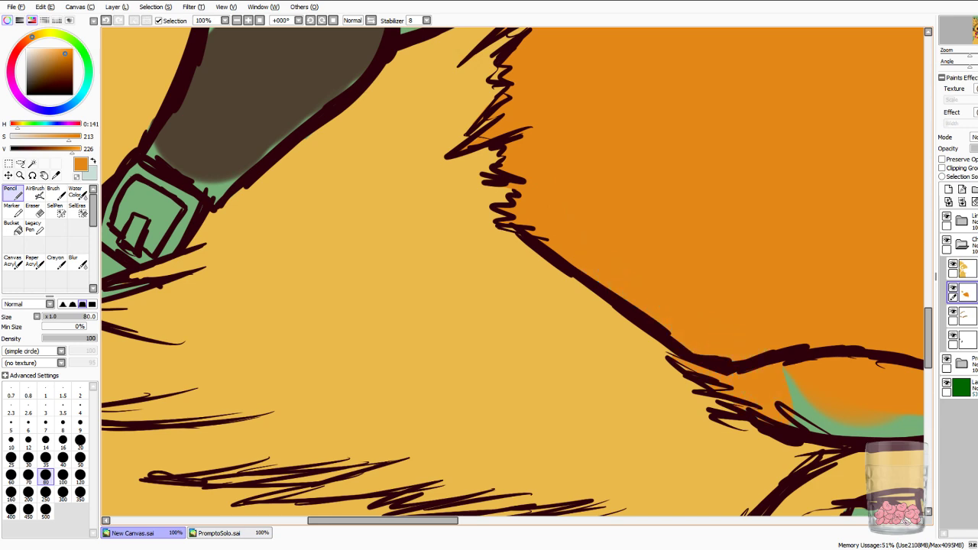
# Fill the beak's pointed tip and its right edge up to the strap with orange.
pyautogui.moveTo(833, 382); pyautogui.dragTo(209, 227)
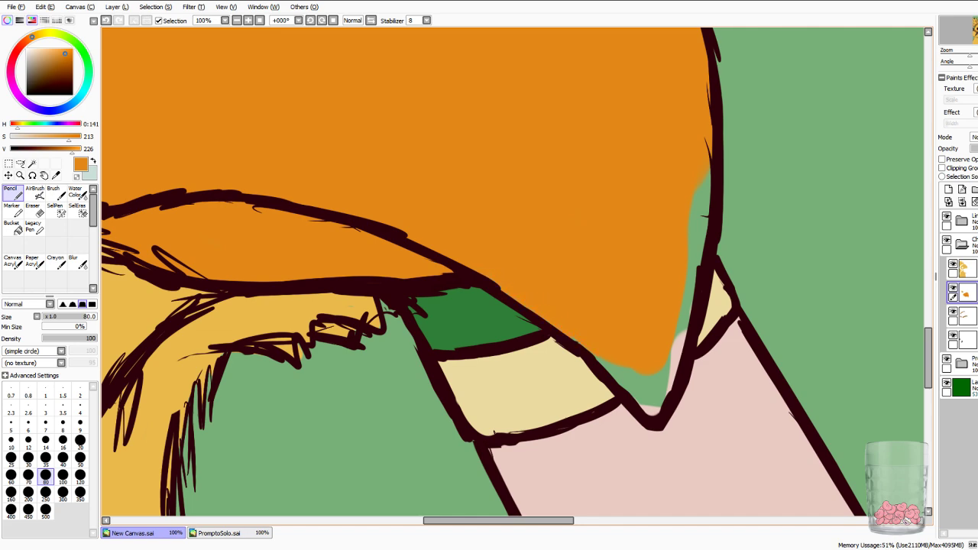
pyautogui.moveTo(639, 402); pyautogui.dragTo(656, 414)
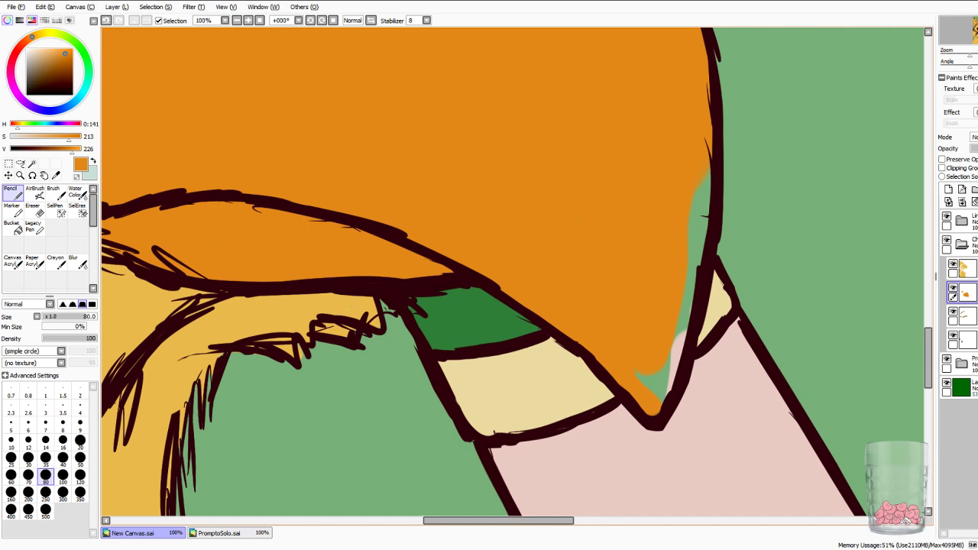
pyautogui.moveTo(676, 340); pyautogui.dragTo(666, 397)
pyautogui.moveTo(692, 305); pyautogui.dragTo(675, 350)
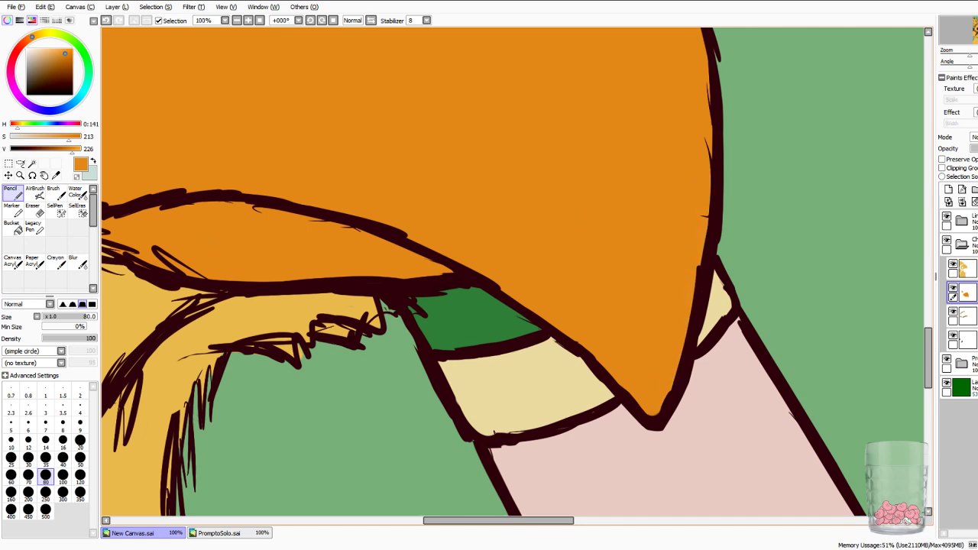
pyautogui.moveTo(581, 244); pyautogui.dragTo(530, 349)
pyautogui.moveTo(565, 184); pyautogui.dragTo(514, 443)
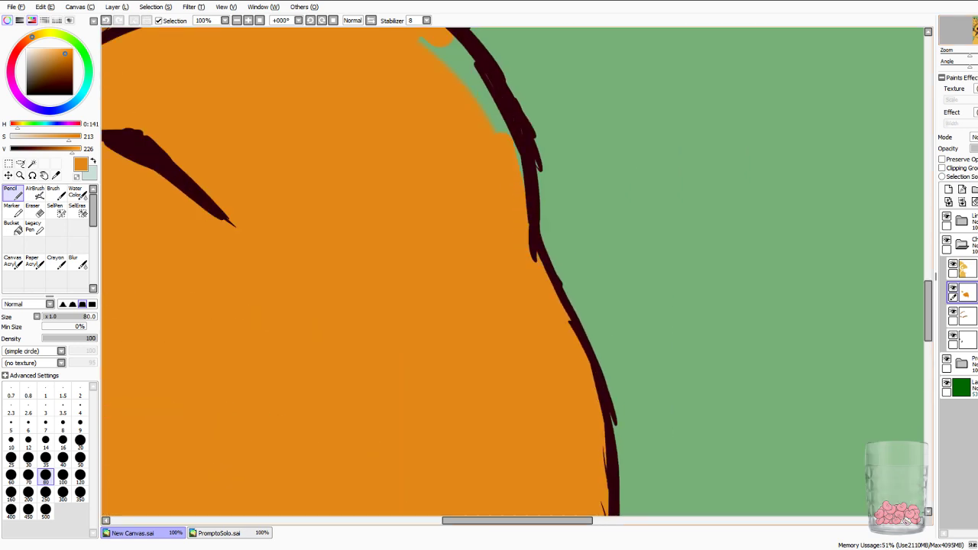
pyautogui.scroll(5, 512, 272)
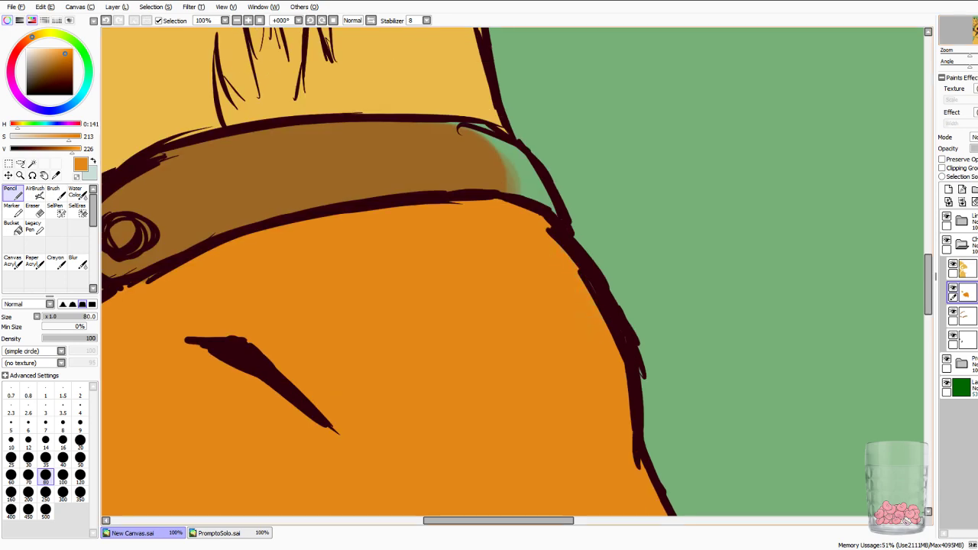
# On the strap color layer, sample the strap's brown and fill the strap's right end up to the outline.
pyautogui.click(966, 316)
pyautogui.click(56, 176)
pyautogui.click(305, 170)
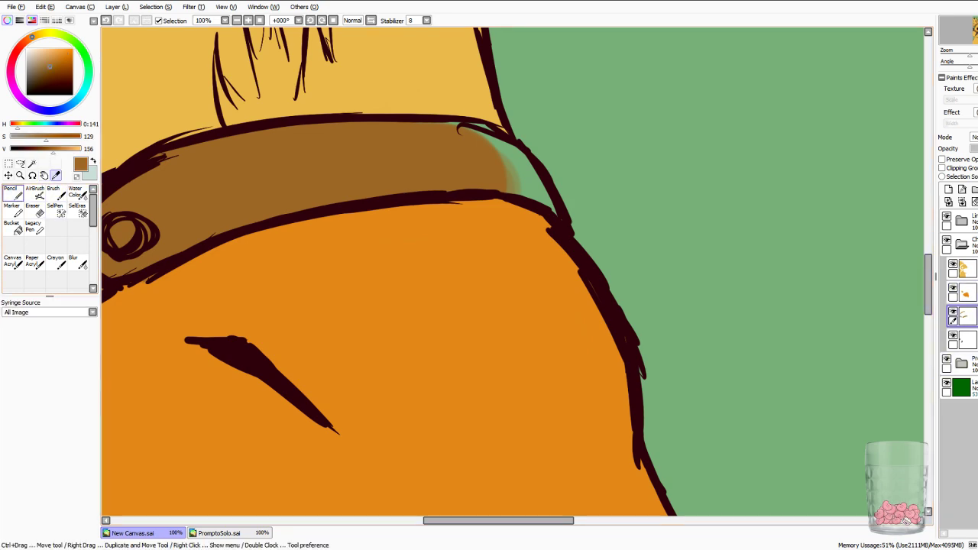
pyautogui.click(13, 193)
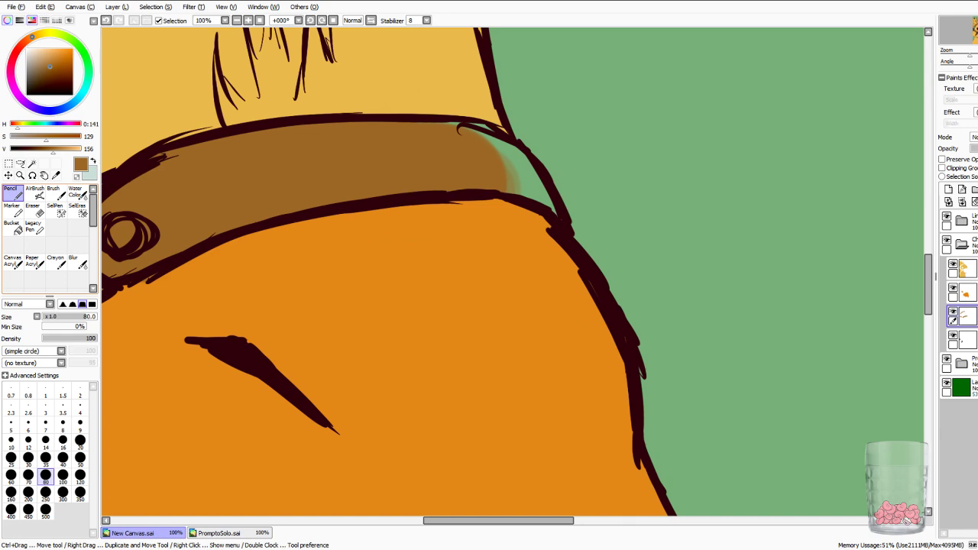
pyautogui.moveTo(475, 162); pyautogui.dragTo(526, 181)
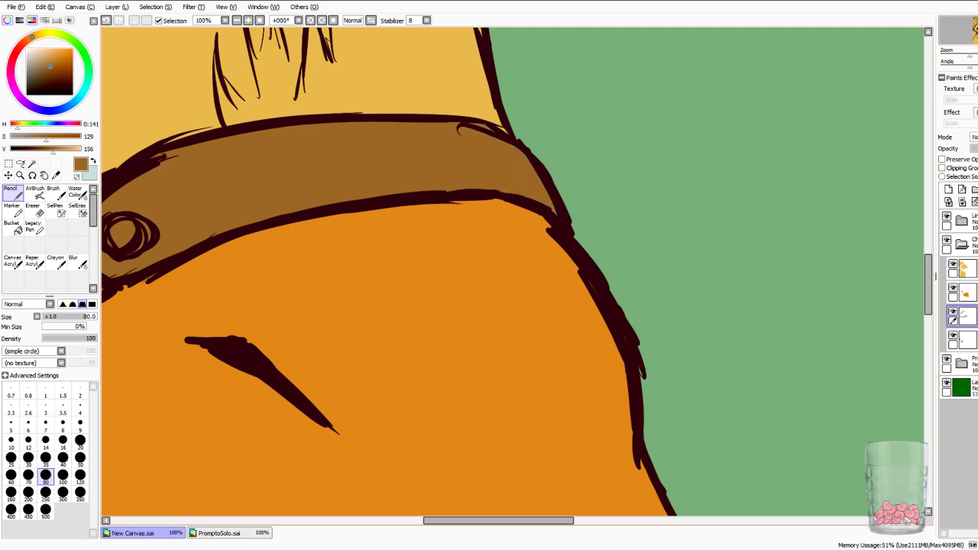
pyautogui.moveTo(367, 252); pyautogui.dragTo(888, 149)
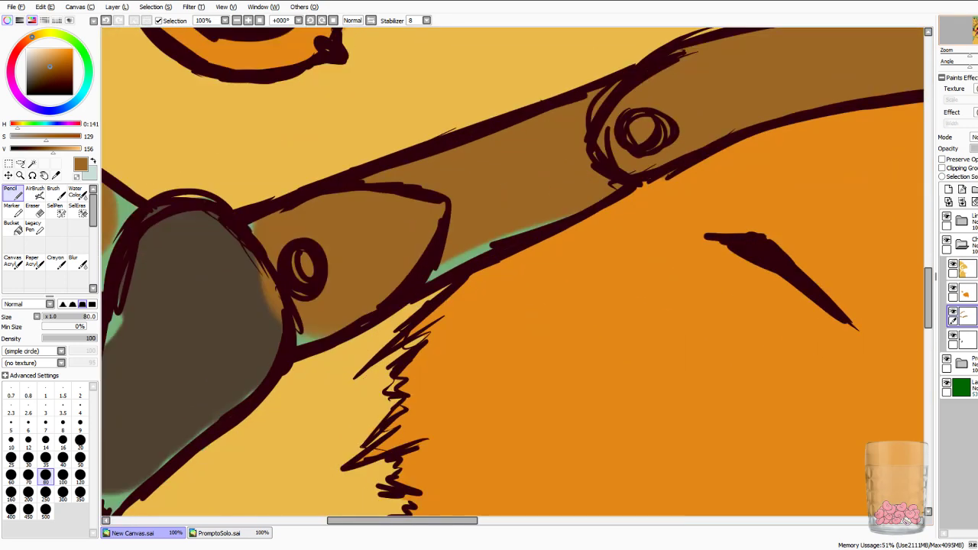
# Fill the gaps along the lower edge of the right strap around its pointed end piece with brown.
pyautogui.hscroll(-1, 512, 275)
pyautogui.moveTo(384, 324); pyautogui.dragTo(353, 330)
pyautogui.moveTo(488, 269); pyautogui.dragTo(601, 220)
pyautogui.moveTo(336, 231); pyautogui.dragTo(325, 234)
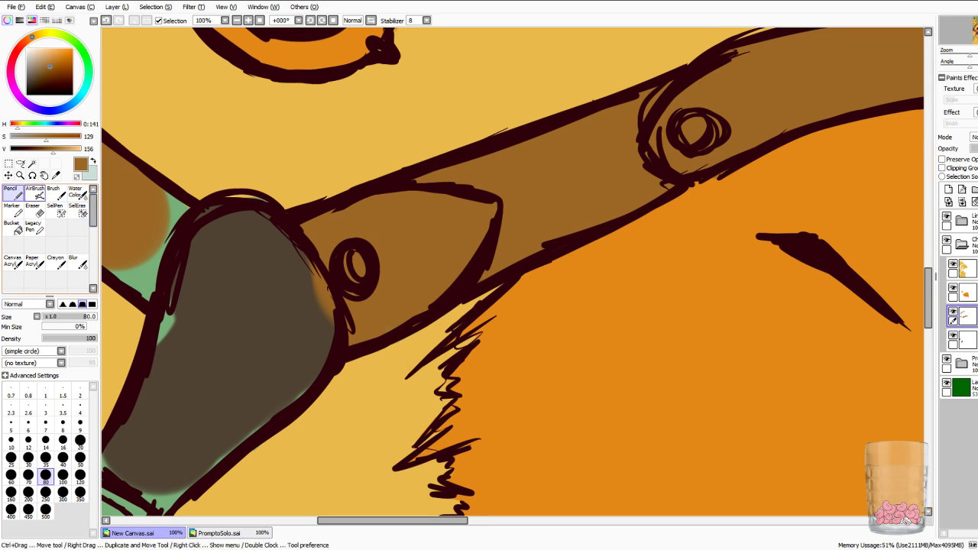
# Erase the brown spilling onto the dark grey piece beside the rivet, and return to the Pencil at size 80.
pyautogui.click(33, 208)
pyautogui.moveTo(314, 271); pyautogui.dragTo(331, 321)
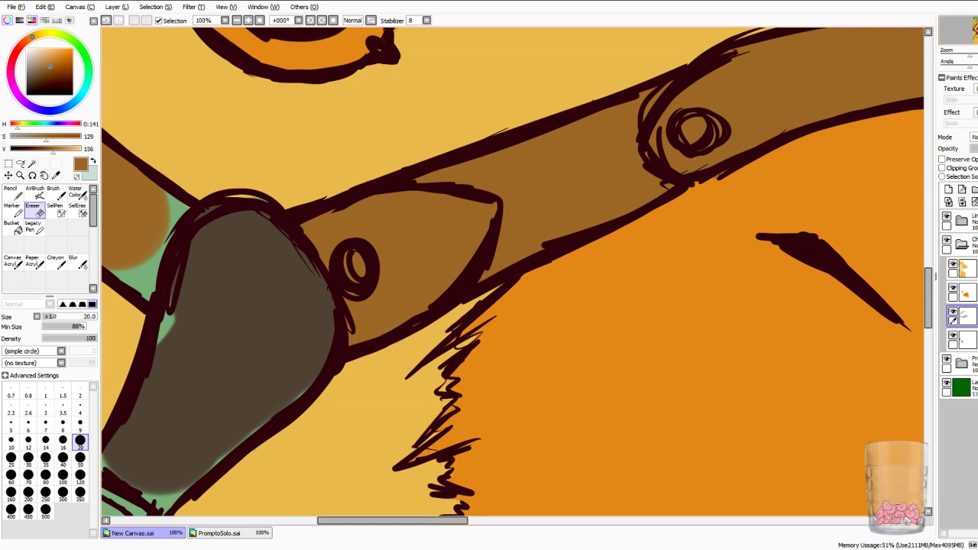
pyautogui.click(12, 193)
pyautogui.click(46, 475)
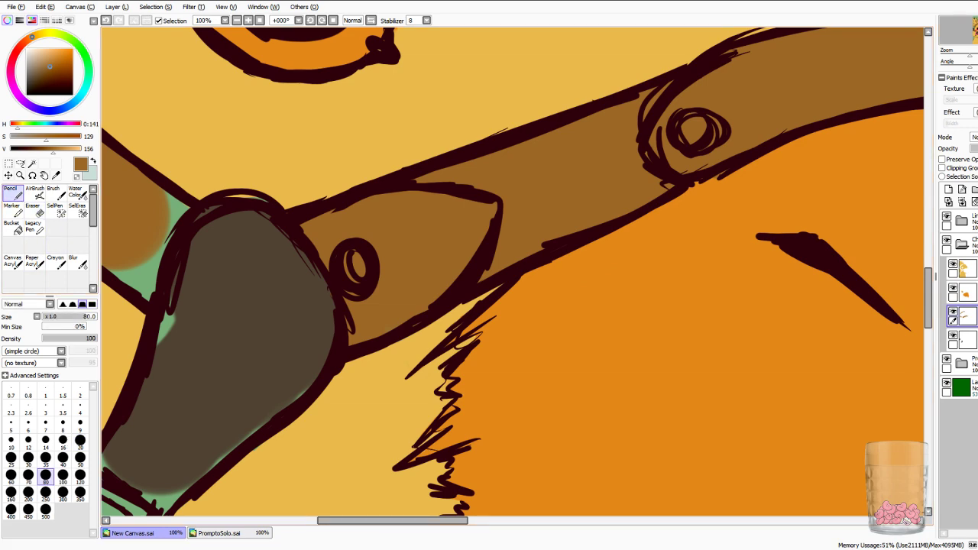
# Fill the buckle's inner panel and the strap end below the buckle with brown up to the line art.
pyautogui.moveTo(306, 514); pyautogui.dragTo(514, 358)
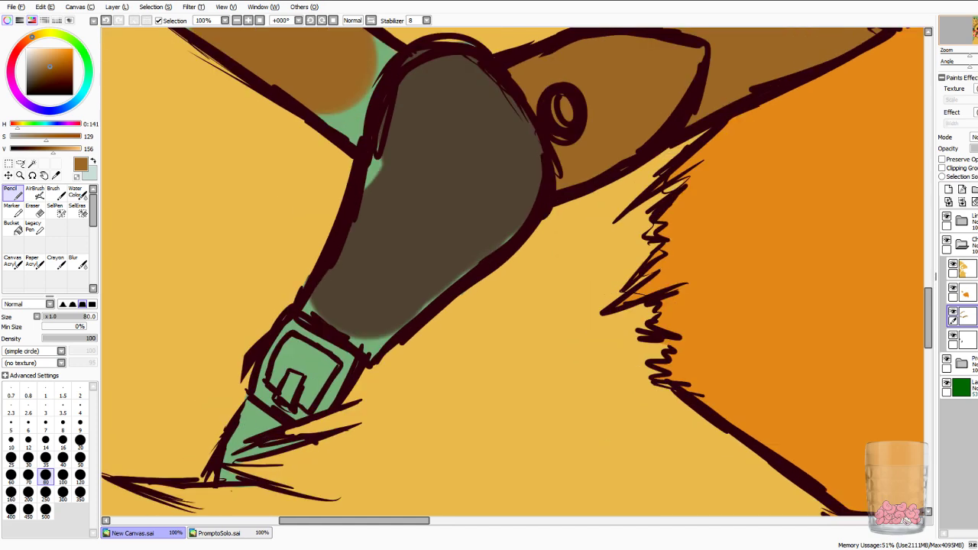
pyautogui.moveTo(306, 342)
pyautogui.mouseDown()
pyautogui.moveTo(294, 345)
pyautogui.moveTo(274, 386)
pyautogui.moveTo(324, 350)
pyautogui.moveTo(306, 405)
pyautogui.moveTo(333, 362)
pyautogui.mouseUp()
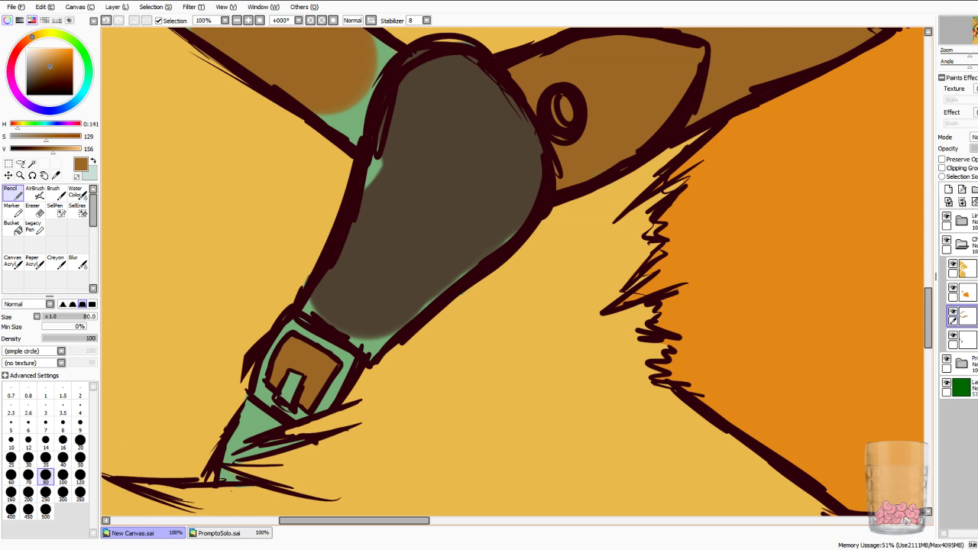
pyautogui.moveTo(354, 520); pyautogui.dragTo(344, 520)
pyautogui.press('Down')
pyautogui.press('Down')
pyautogui.press('Down')
pyautogui.press('Down')
pyautogui.press('Right')
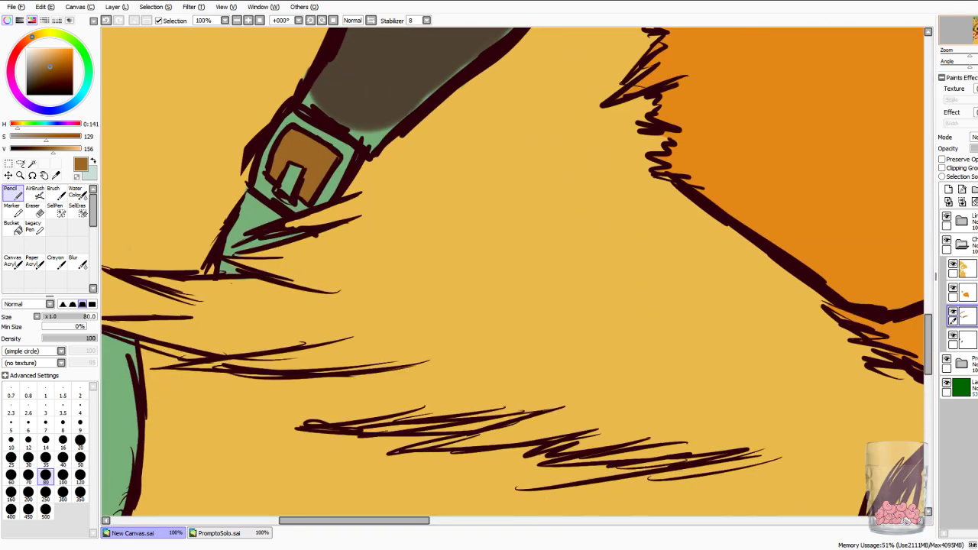
pyautogui.moveTo(228, 271)
pyautogui.mouseDown()
pyautogui.moveTo(264, 205)
pyautogui.moveTo(250, 195)
pyautogui.mouseUp()
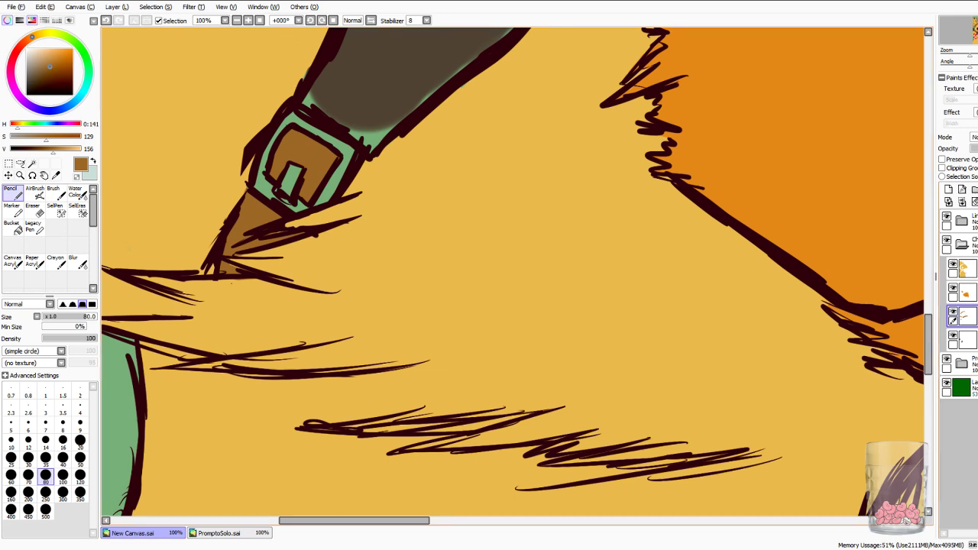
# Fill the end of the left strap with brown where it meets the central dark grey piece.
pyautogui.press('Left')
pyautogui.press('Right')
pyautogui.press('Up')
pyautogui.press('Up')
pyautogui.press('Up')
pyautogui.press('Up')
pyautogui.press('Up')
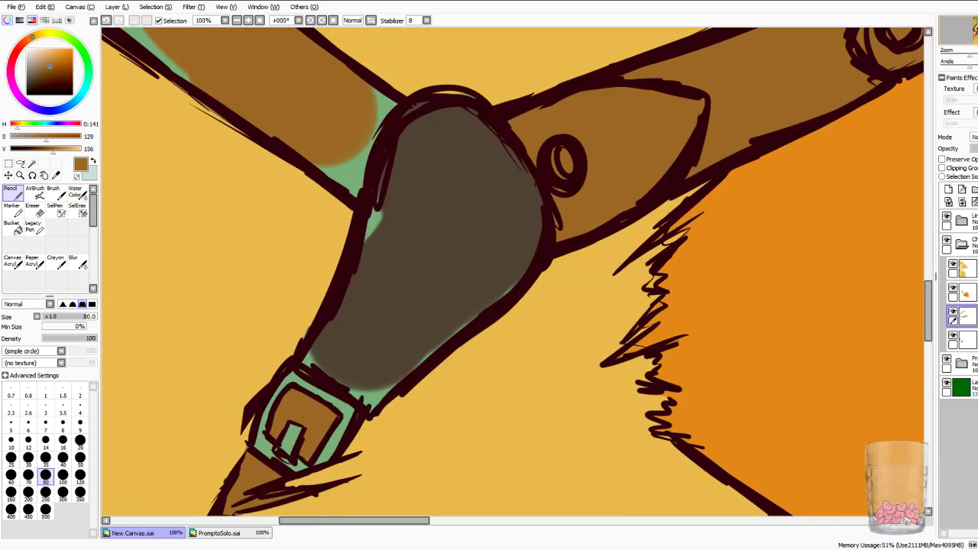
pyautogui.press('Up')
pyautogui.press('Up')
pyautogui.press('Up')
pyautogui.press('Up')
pyautogui.moveTo(305, 355); pyautogui.dragTo(360, 363)
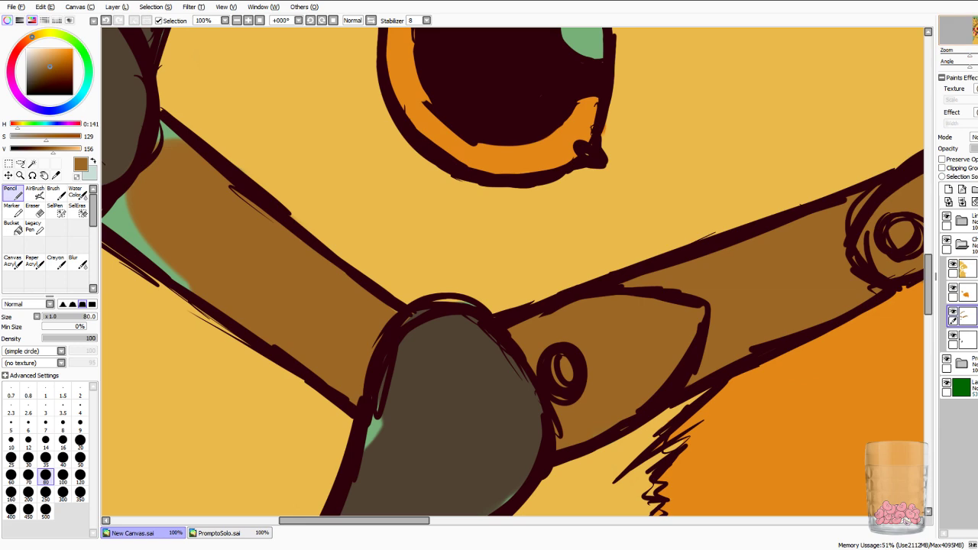
# Fill the upper end of the left strap with brown up to the outline of the round dark grey joint.
pyautogui.press('Up')
pyautogui.press('Up')
pyautogui.press('Left')
pyautogui.press('Left')
pyautogui.press('Left')
pyautogui.press('Left')
pyautogui.press('Left')
pyautogui.press('Left')
pyautogui.moveTo(421, 327)
pyautogui.mouseDown()
pyautogui.moveTo(434, 324)
pyautogui.moveTo(495, 388)
pyautogui.mouseUp()
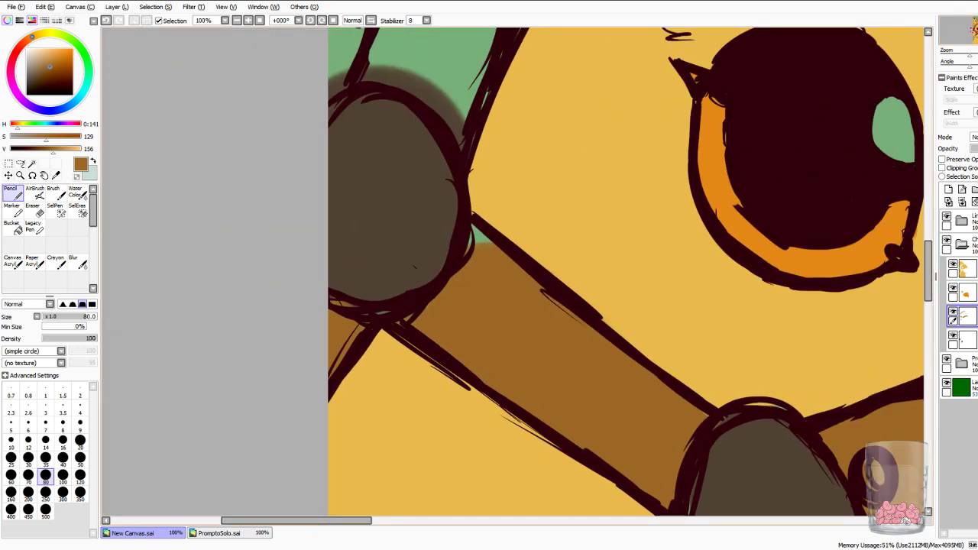
pyautogui.moveTo(488, 229); pyautogui.dragTo(470, 243)
# Fill the pointed strap piece above the round joint and the gap next to its tip with brown.
pyautogui.press('Left')
pyautogui.press('Left')
pyautogui.press('Up')
pyautogui.press('Up')
pyautogui.press('Up')
pyautogui.press('Up')
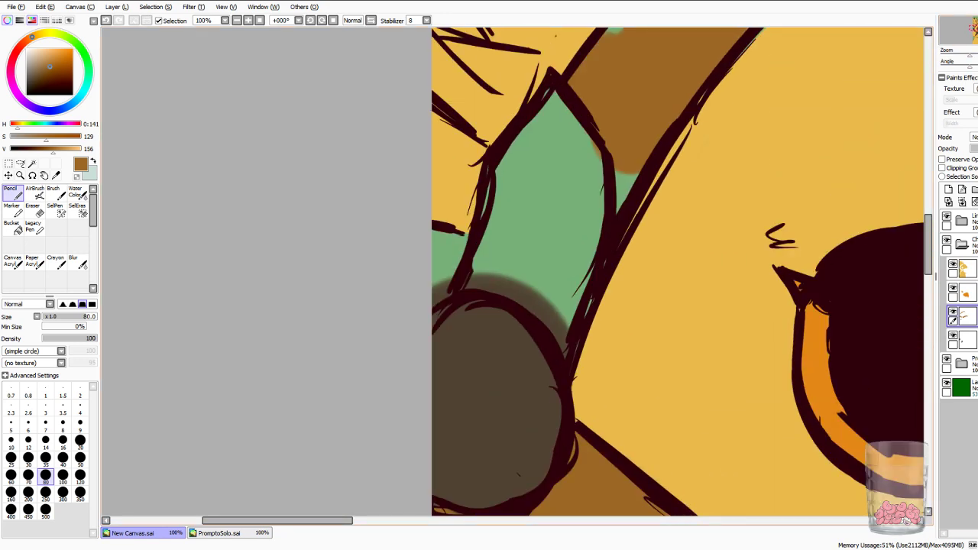
pyautogui.moveTo(493, 247)
pyautogui.mouseDown()
pyautogui.moveTo(477, 286)
pyautogui.moveTo(498, 269)
pyautogui.moveTo(544, 304)
pyautogui.moveTo(567, 353)
pyautogui.mouseUp()
pyautogui.moveTo(576, 320)
pyautogui.mouseDown()
pyautogui.moveTo(610, 202)
pyautogui.moveTo(584, 268)
pyautogui.mouseUp()
pyautogui.moveTo(597, 157)
pyautogui.mouseDown()
pyautogui.moveTo(570, 203)
pyautogui.moveTo(547, 221)
pyautogui.moveTo(520, 205)
pyautogui.moveTo(522, 149)
pyautogui.moveTo(510, 157)
pyautogui.moveTo(491, 226)
pyautogui.moveTo(518, 229)
pyautogui.moveTo(540, 256)
pyautogui.moveTo(559, 252)
pyautogui.moveTo(554, 291)
pyautogui.mouseUp()
pyautogui.moveTo(561, 246); pyautogui.dragTo(566, 296)
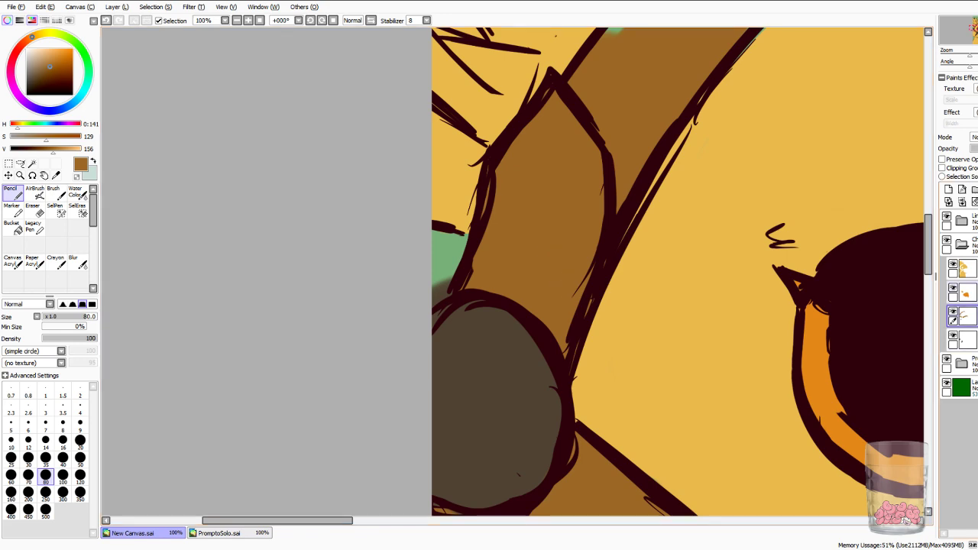
# On the feather color layer, sample the yellow, fill the patch at the canvas's left edge and touch up above the central grey piece.
pyautogui.click(968, 269)
pyautogui.click(56, 176)
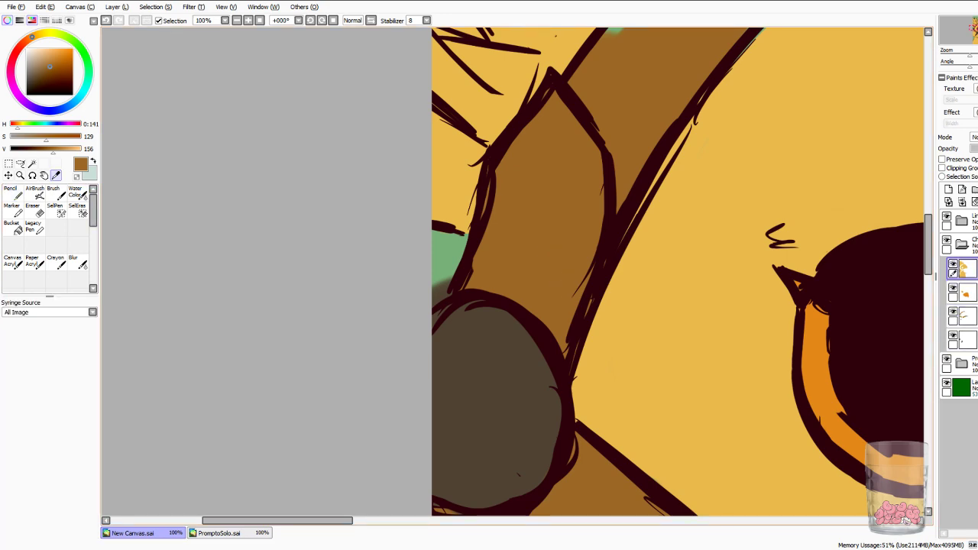
pyautogui.click(635, 306)
pyautogui.click(13, 193)
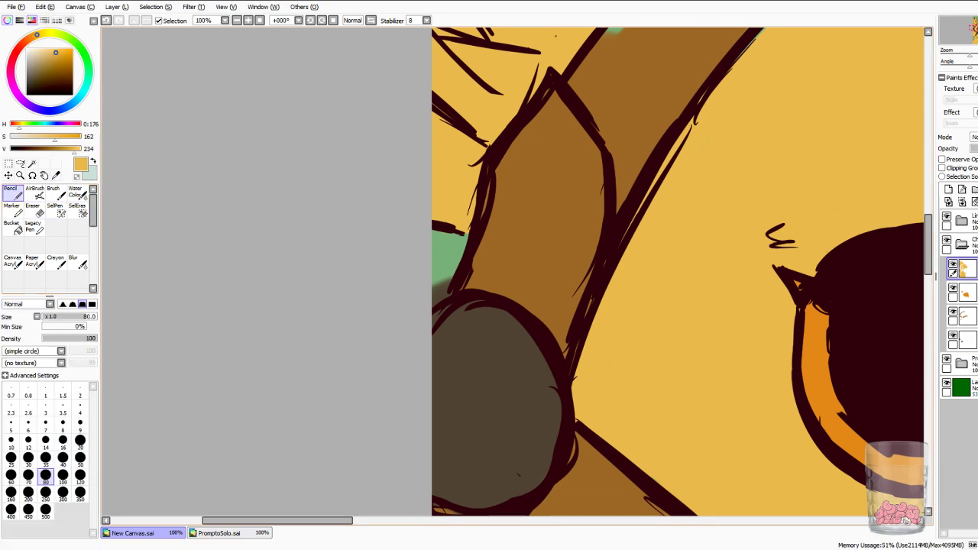
pyautogui.moveTo(428, 231)
pyautogui.mouseDown()
pyautogui.moveTo(432, 284)
pyautogui.moveTo(446, 249)
pyautogui.mouseUp()
pyautogui.moveTo(972, 28); pyautogui.dragTo(974, 30)
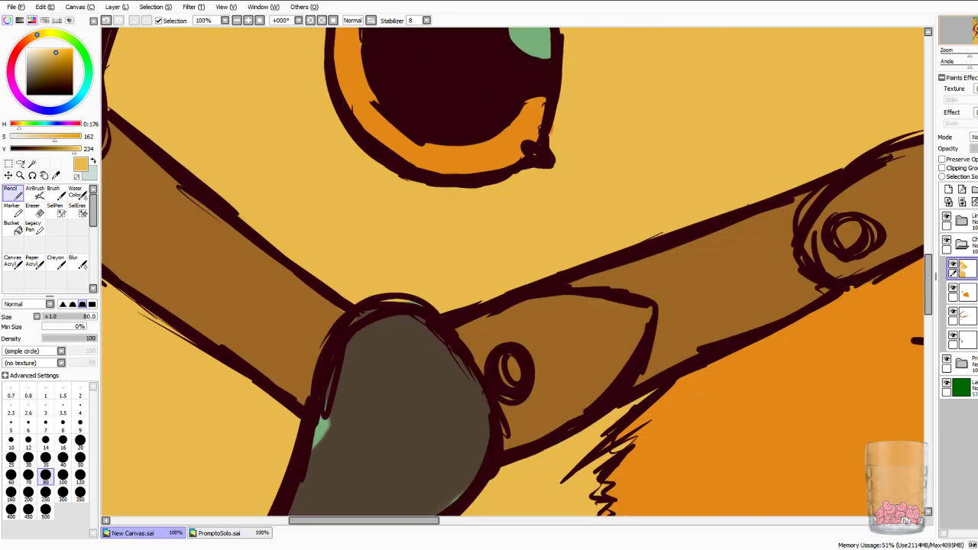
pyautogui.moveTo(400, 286); pyautogui.dragTo(416, 287)
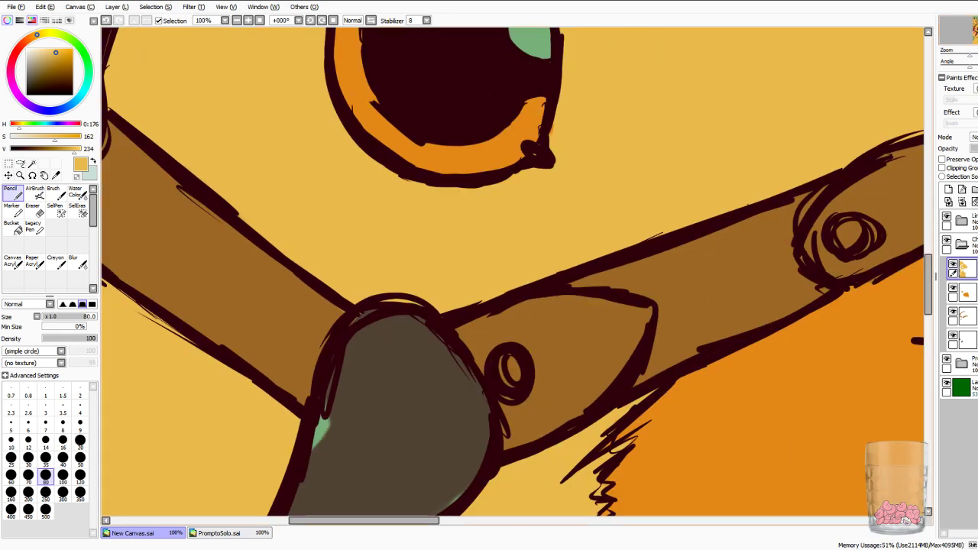
pyautogui.click(966, 317)
pyautogui.moveTo(975, 31); pyautogui.dragTo(973, 32)
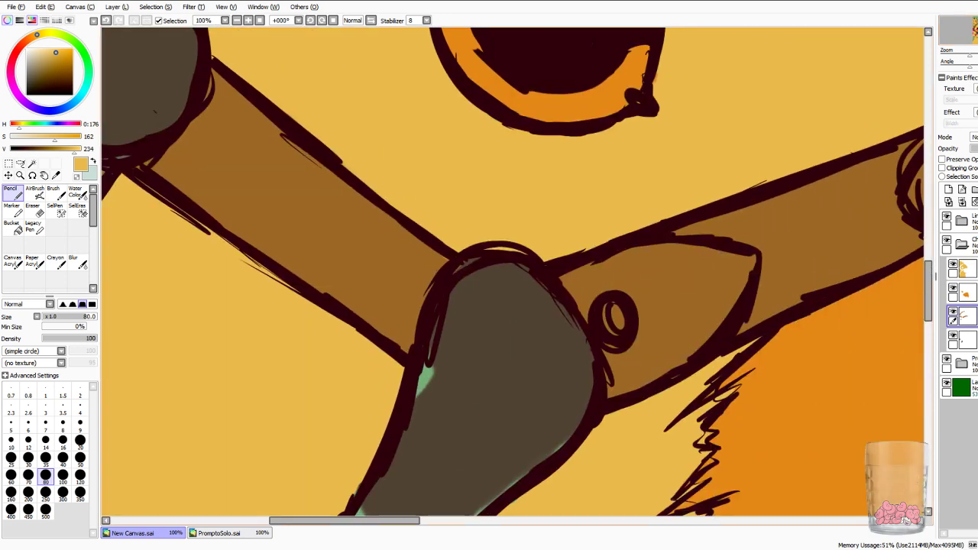
pyautogui.press('e')
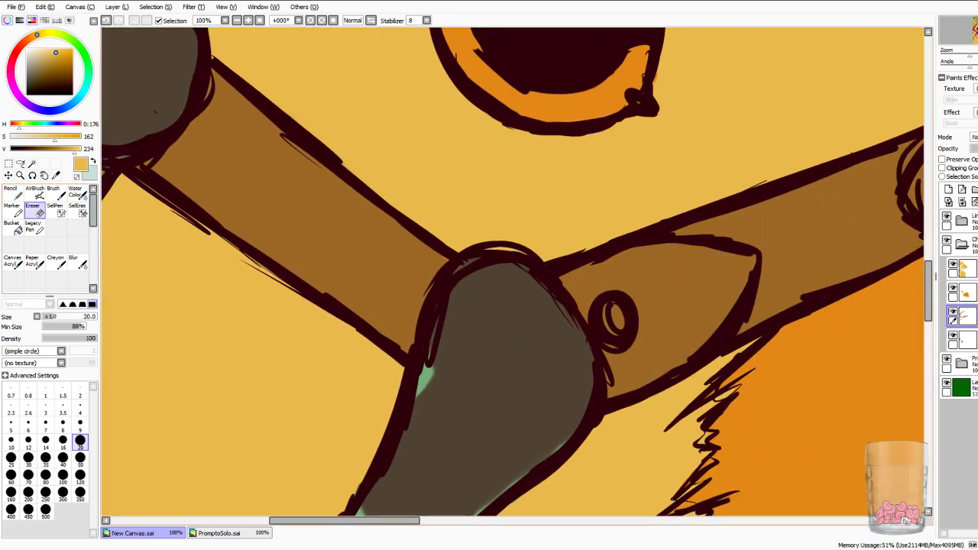
pyautogui.moveTo(417, 249); pyautogui.dragTo(447, 264)
pyautogui.hotkey('ctrl', 'z')
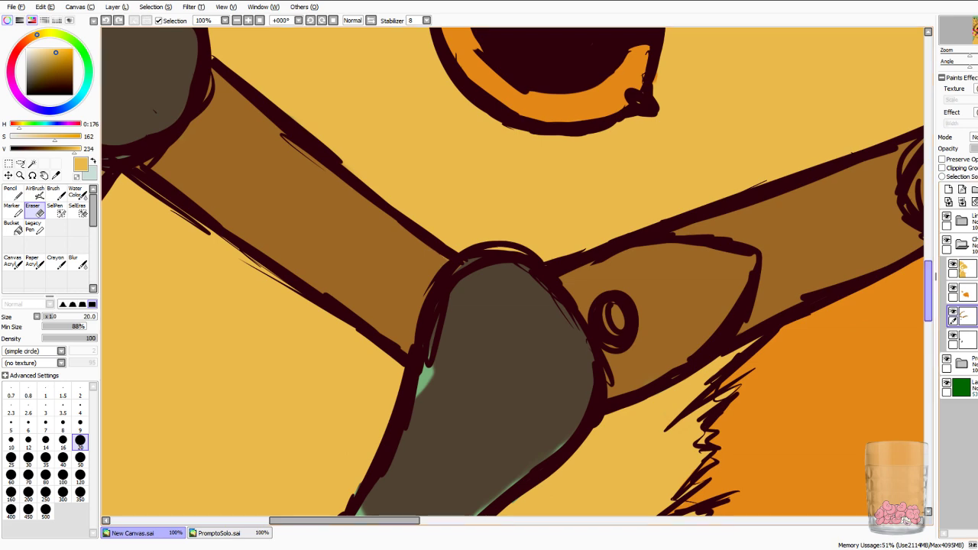
pyautogui.click(966, 269)
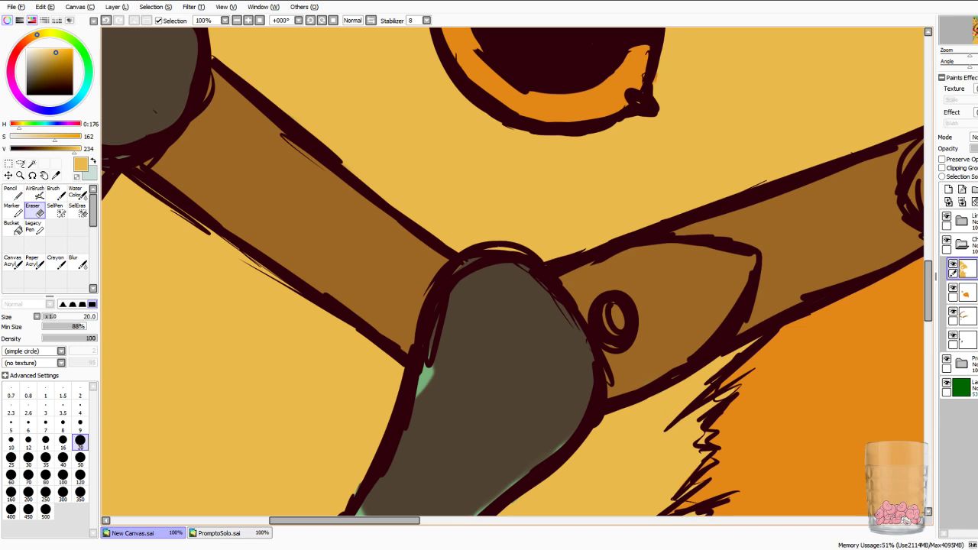
# On the dark grey color layer, sample the grey and fill the buckle frame and the remaining edges of the central piece.
pyautogui.click(966, 341)
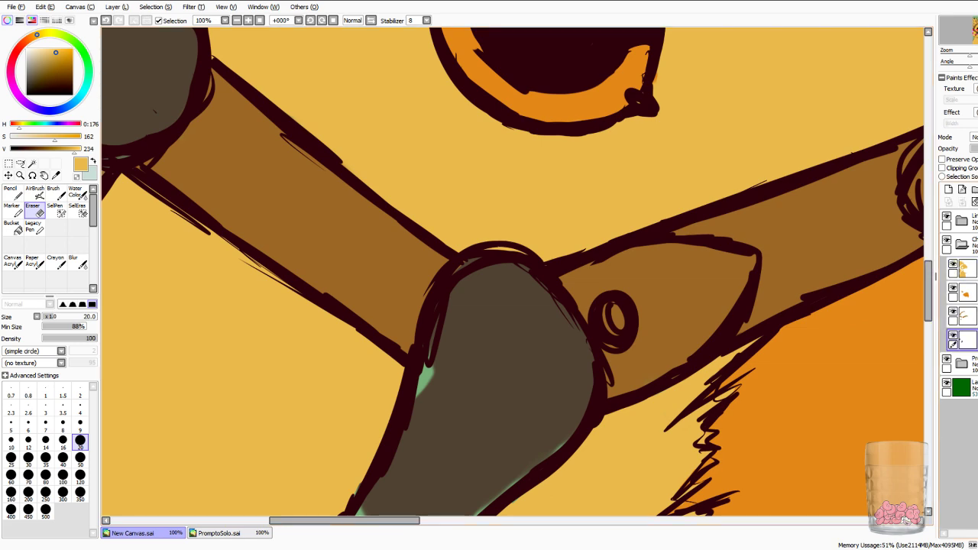
pyautogui.click(56, 176)
pyautogui.click(476, 359)
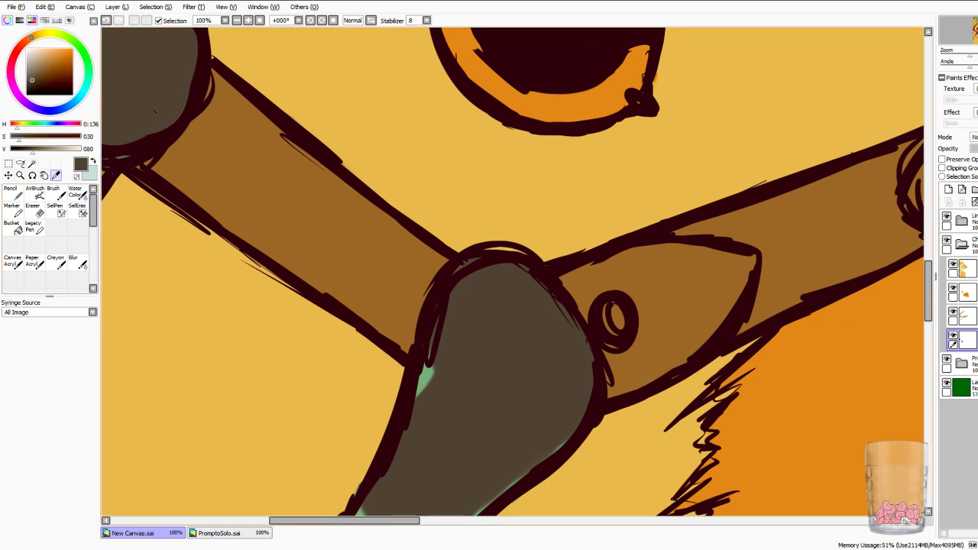
pyautogui.press('n')
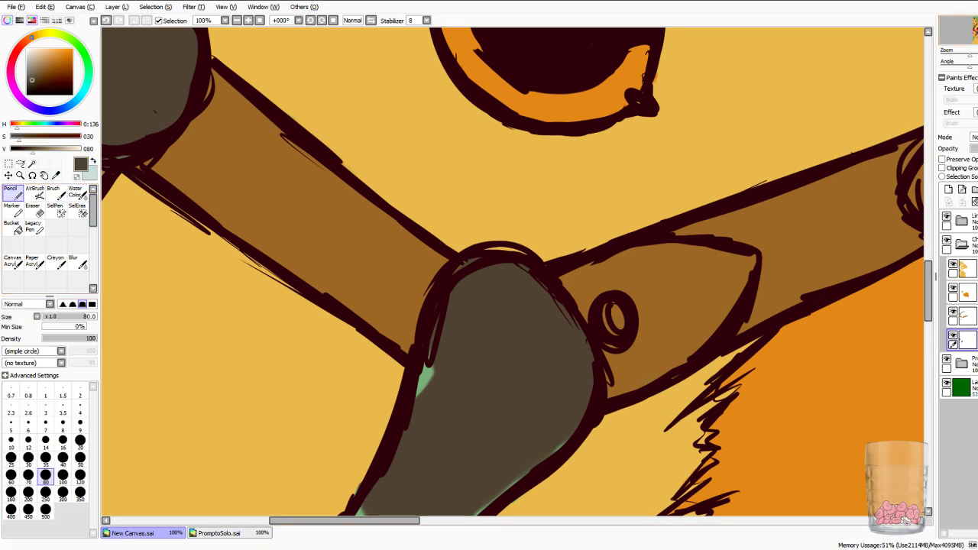
pyautogui.press('Left')
pyautogui.press('Left')
pyautogui.press('Left')
pyautogui.press('Down')
pyautogui.press('Down')
pyautogui.press('Down')
pyautogui.press('Down')
pyautogui.press('Down')
pyautogui.press('Down')
pyautogui.press('Down')
pyautogui.press('Right')
pyautogui.press('Right')
pyautogui.press('Right')
pyautogui.moveTo(372, 188)
pyautogui.mouseDown()
pyautogui.moveTo(398, 202)
pyautogui.moveTo(356, 180)
pyautogui.moveTo(333, 191)
pyautogui.moveTo(318, 229)
pyautogui.moveTo(330, 246)
pyautogui.moveTo(470, 156)
pyautogui.moveTo(565, 78)
pyautogui.mouseUp()
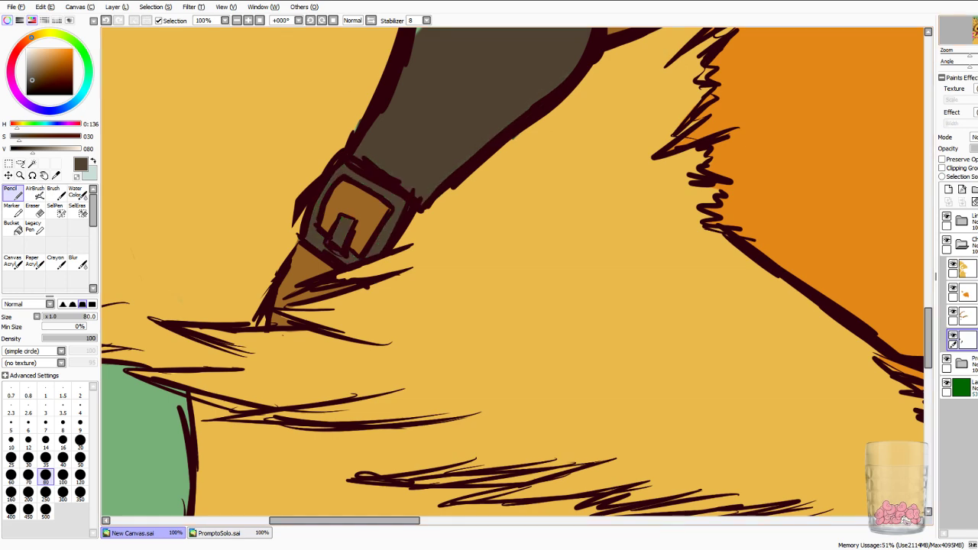
pyautogui.scroll(5, 513, 275)
pyautogui.moveTo(429, 299); pyautogui.dragTo(418, 344)
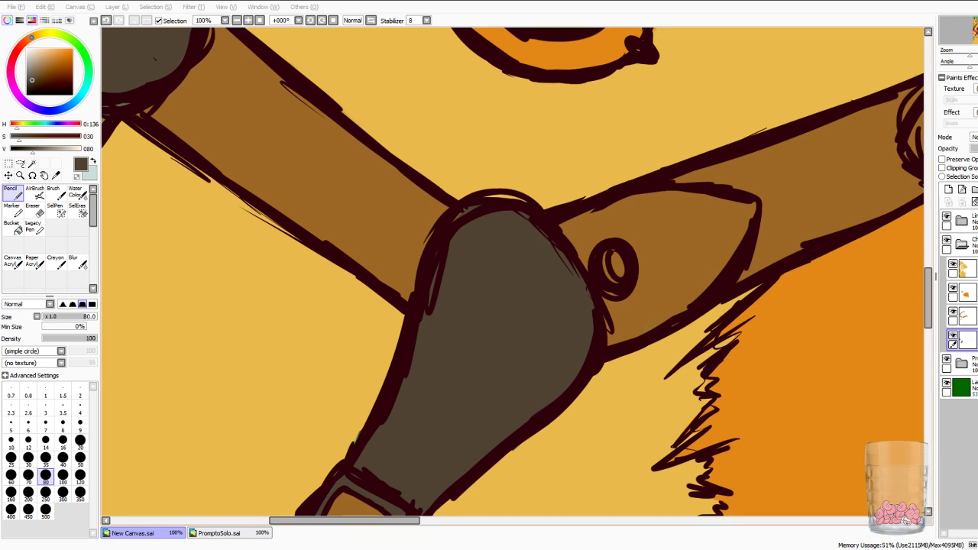
# On the strap color layer, sample the brown and fill the gaps along both edges of the curved strap above the eye.
pyautogui.moveTo(382, 45)
pyautogui.mouseDown()
pyautogui.moveTo(612, 496)
pyautogui.moveTo(404, 389)
pyautogui.moveTo(301, 441)
pyautogui.mouseUp()
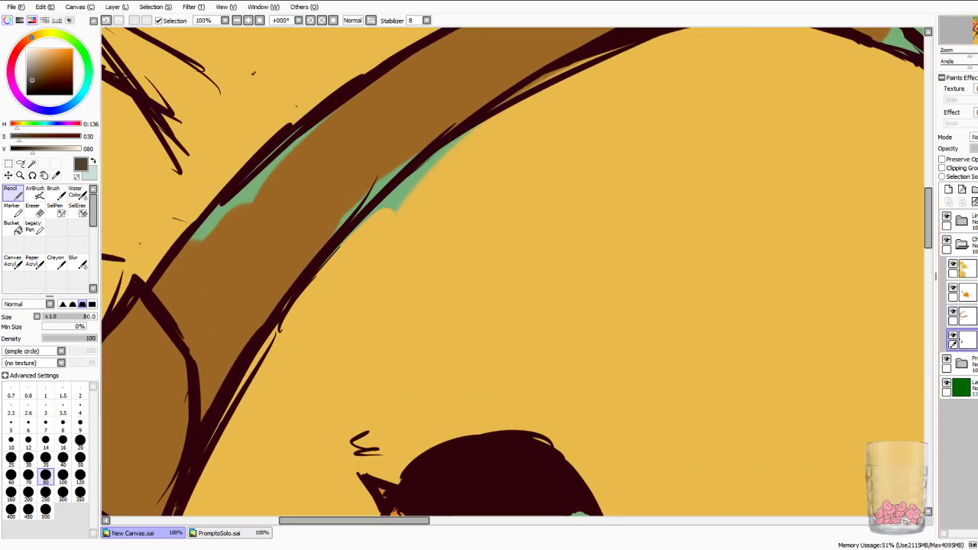
pyautogui.click(966, 315)
pyautogui.click(56, 176)
pyautogui.click(200, 282)
pyautogui.click(13, 193)
pyautogui.moveTo(189, 240); pyautogui.dragTo(330, 114)
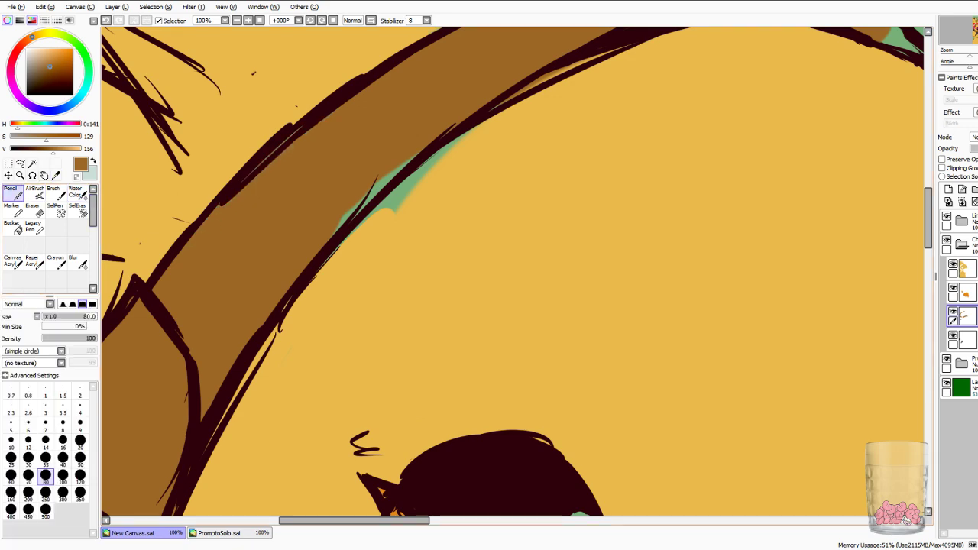
pyautogui.moveTo(334, 235); pyautogui.dragTo(417, 154)
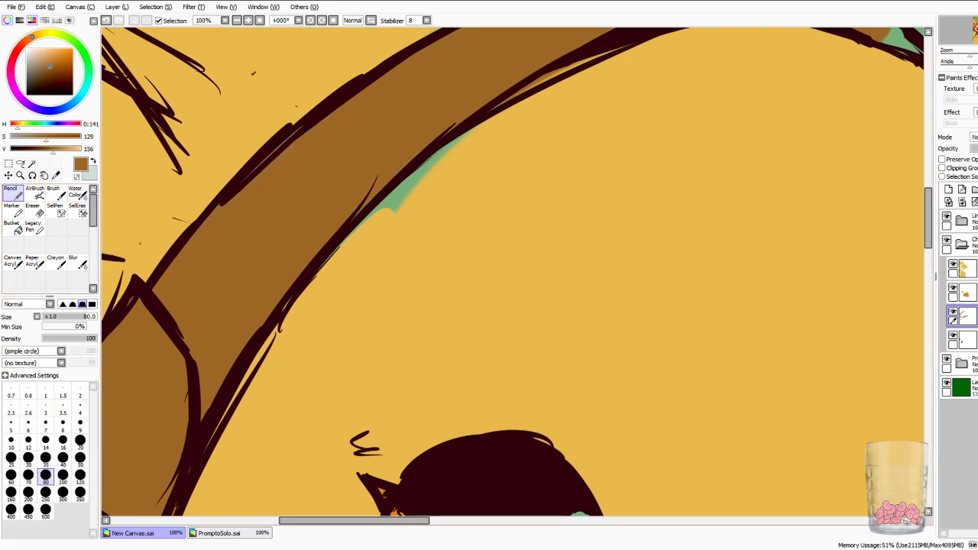
# On the feather color layer, sample the yellow and fill the gap just below the curved strap's lower outline.
pyautogui.click(968, 269)
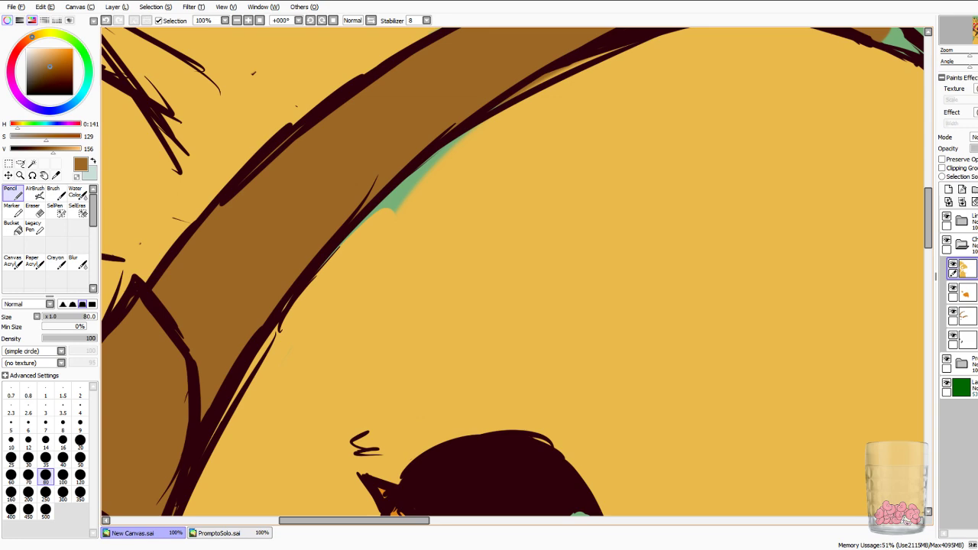
pyautogui.click(32, 164)
pyautogui.click(56, 176)
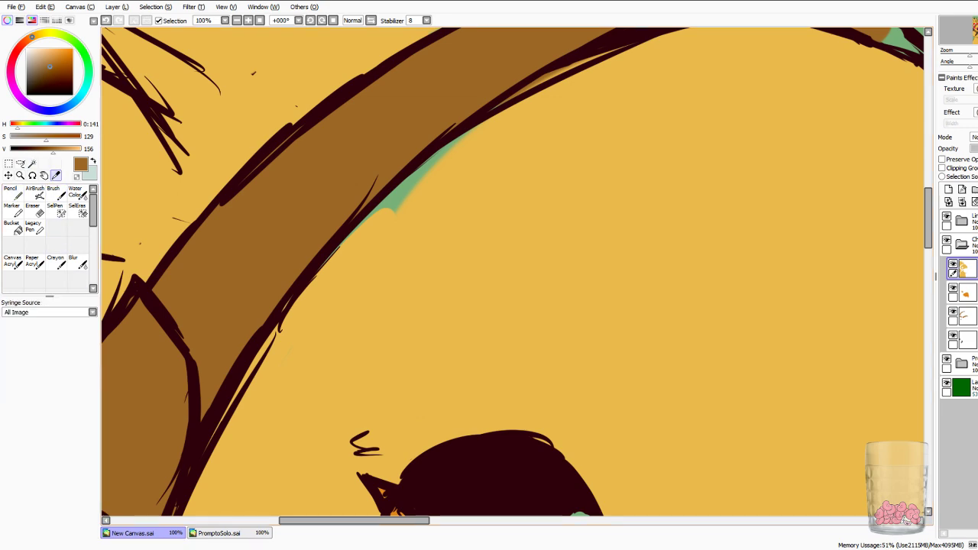
pyautogui.click(413, 238)
pyautogui.click(12, 193)
pyautogui.moveTo(386, 238)
pyautogui.mouseDown()
pyautogui.moveTo(429, 196)
pyautogui.moveTo(353, 275)
pyautogui.mouseUp()
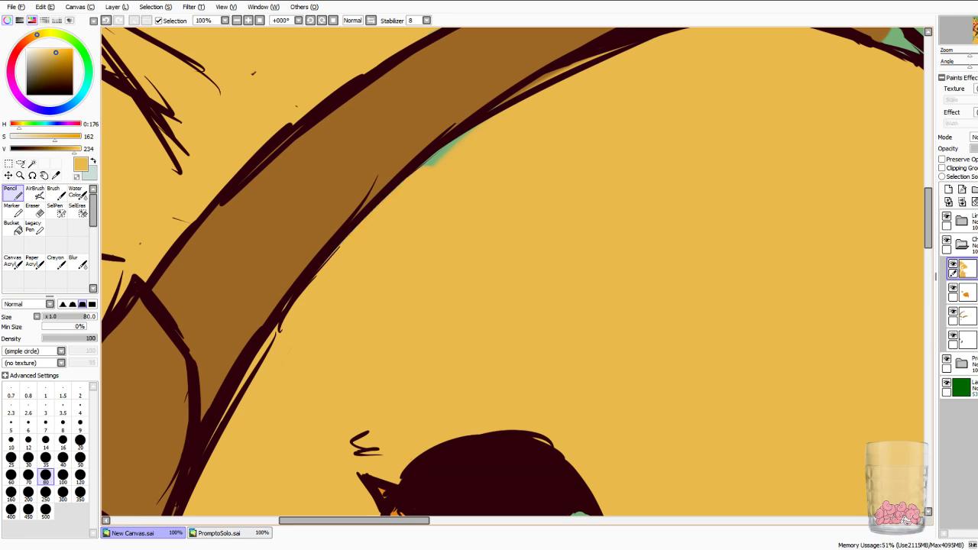
pyautogui.moveTo(421, 164); pyautogui.dragTo(468, 131)
# Sample the strap's brown and fill the gap along the upper edge of the head strap on the strap color layer.
pyautogui.moveTo(657, 206)
pyautogui.mouseDown()
pyautogui.moveTo(501, 359)
pyautogui.moveTo(245, 359)
pyautogui.moveTo(347, 361)
pyautogui.mouseUp()
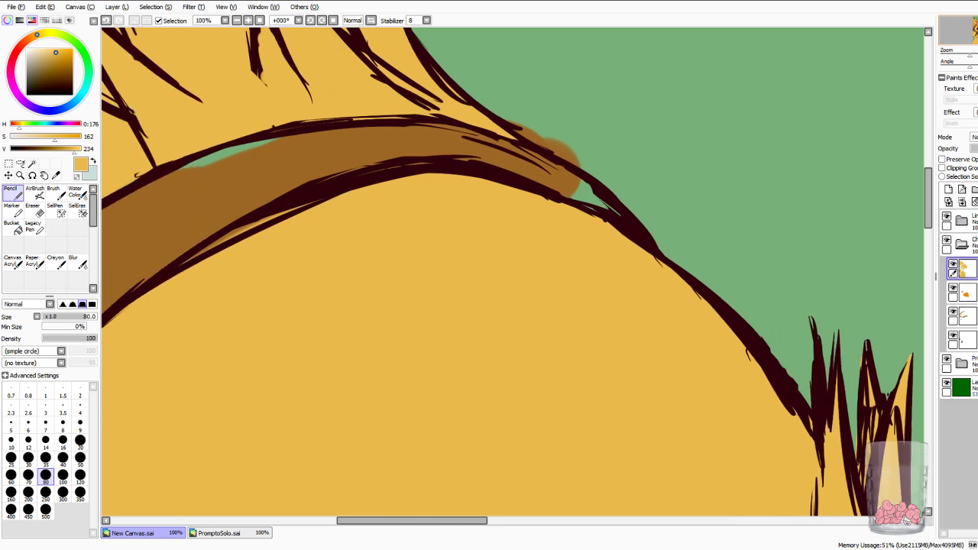
pyautogui.click(56, 175)
pyautogui.click(145, 221)
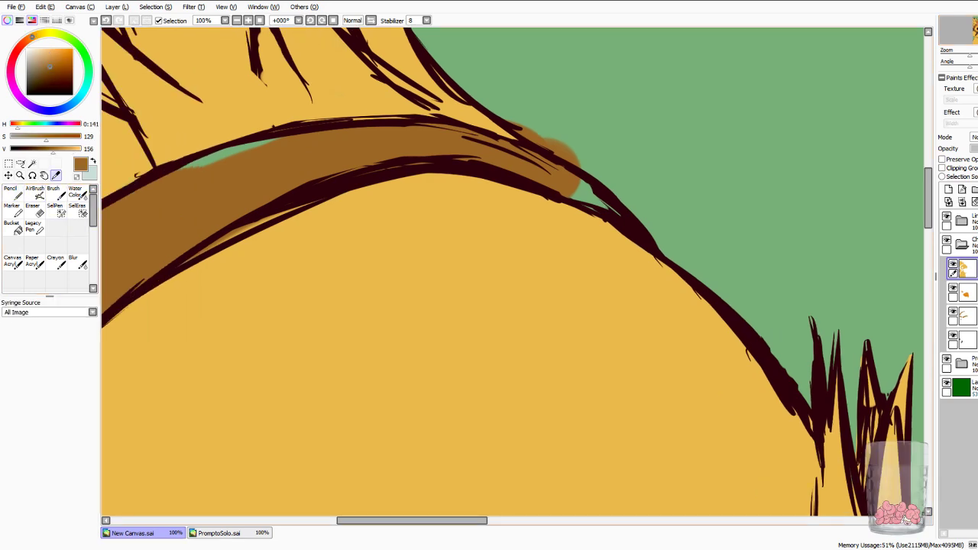
pyautogui.click(13, 193)
pyautogui.moveTo(246, 180)
pyautogui.mouseDown()
pyautogui.moveTo(233, 179)
pyautogui.moveTo(267, 162)
pyautogui.mouseUp()
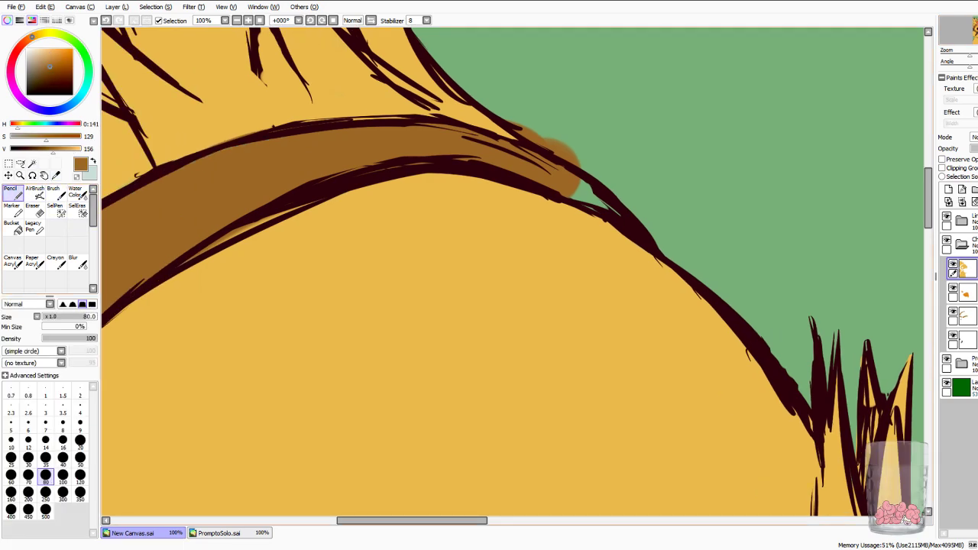
pyautogui.moveTo(218, 143); pyautogui.dragTo(267, 129)
pyautogui.hotkey('ctrl', 'z')
pyautogui.hotkey('ctrl', 'z')
pyautogui.click(970, 317)
pyautogui.hotkey('ctrl', 'y')
pyautogui.hotkey('ctrl', 'y')
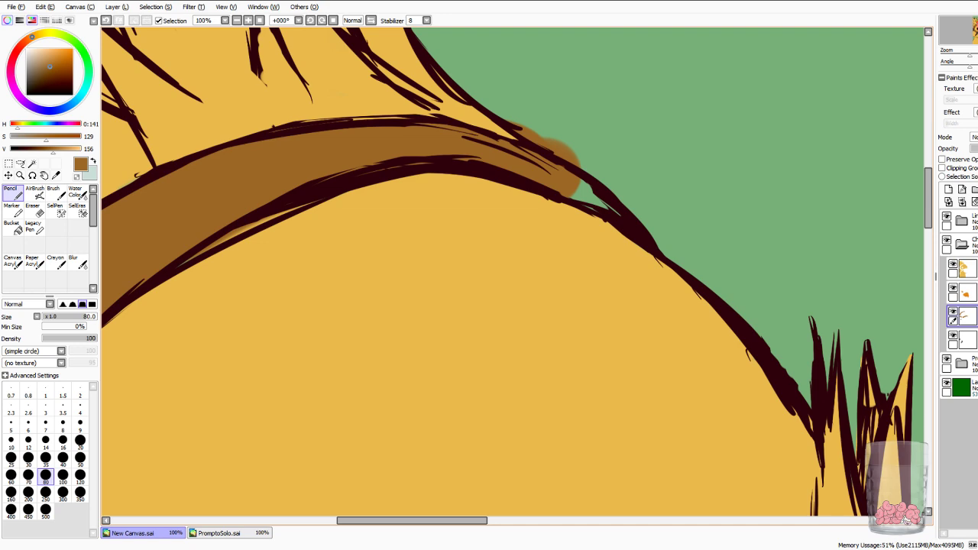
# Fill the tapered end of the curved head strap with brown and erase the color overflowing its upper outline.
pyautogui.moveTo(572, 182); pyautogui.dragTo(619, 214)
pyautogui.press('e')
pyautogui.moveTo(512, 122)
pyautogui.mouseDown()
pyautogui.moveTo(576, 157)
pyautogui.moveTo(552, 150)
pyautogui.mouseUp()
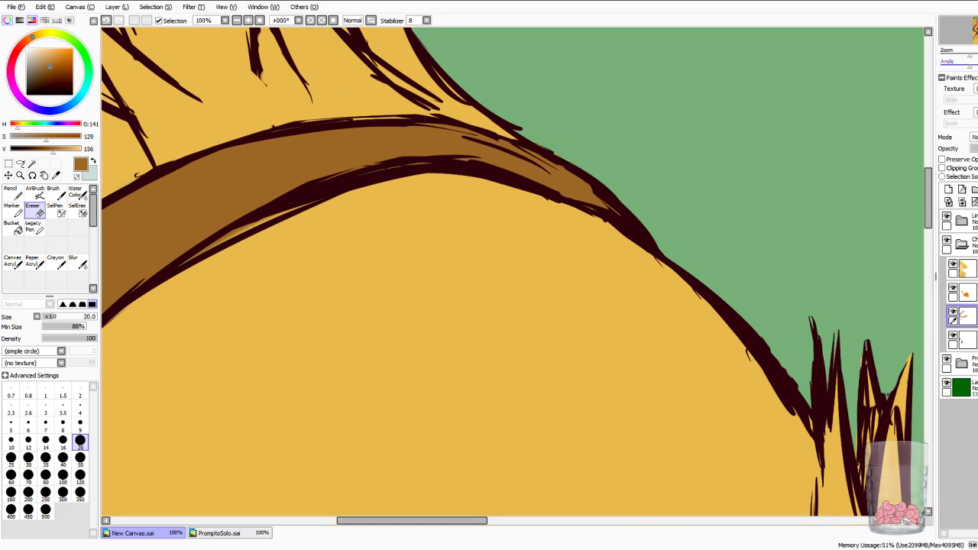
# On the dark grey color layer, sample the speech bubble's off-white and fill the highlight in the bird's eye with the pencil.
pyautogui.press('pagedown')
pyautogui.press('pagedown')
pyautogui.press('pagedown')
pyautogui.press('pagedown')
pyautogui.moveTo(630, 428); pyautogui.dragTo(422, 155)
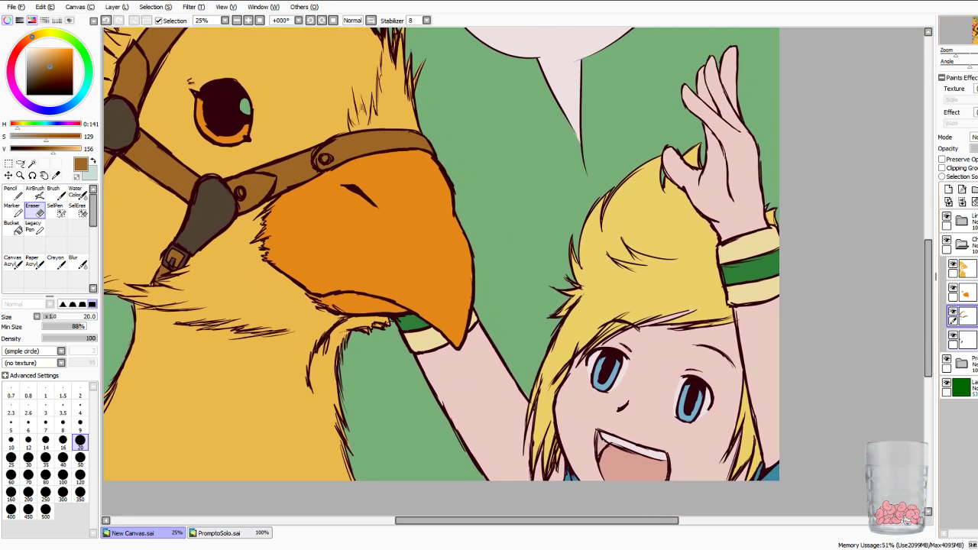
pyautogui.click(966, 340)
pyautogui.click(56, 175)
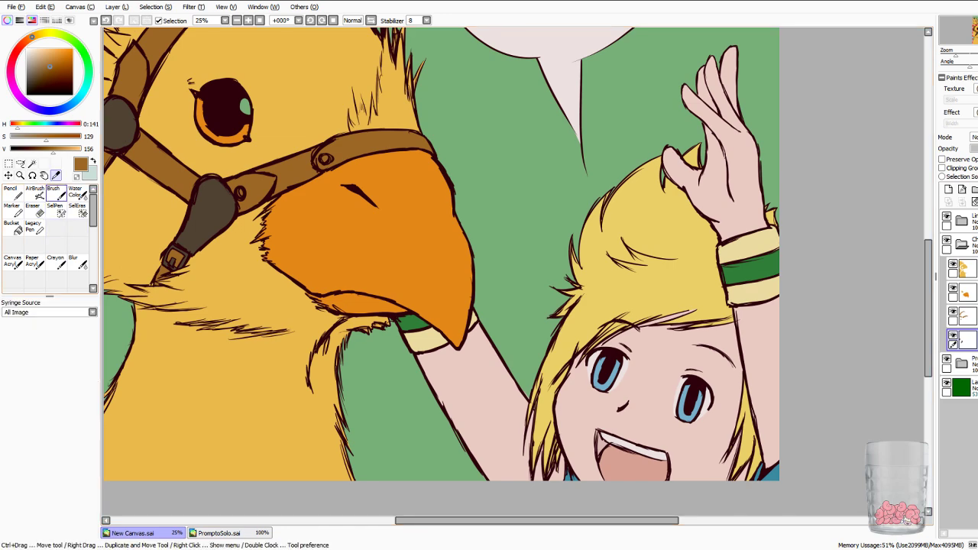
pyautogui.click(552, 43)
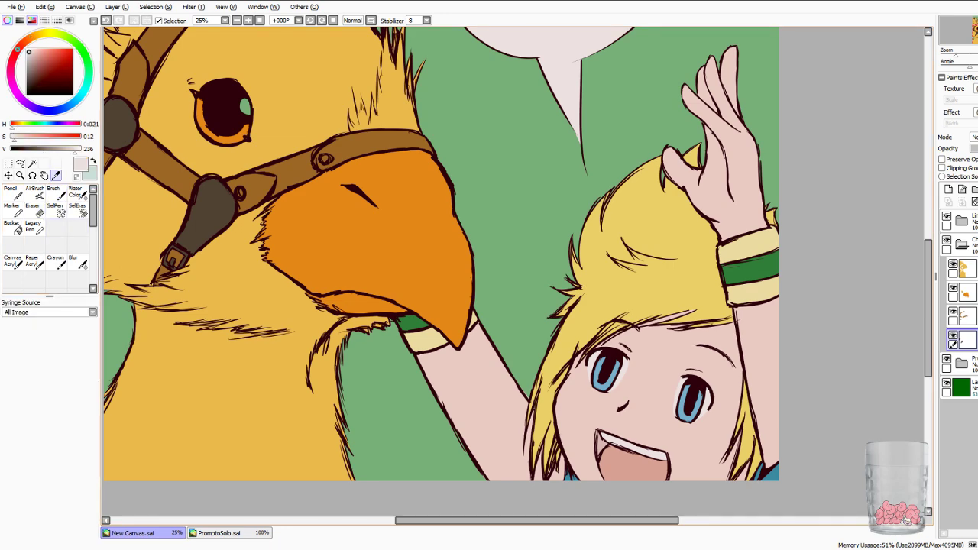
pyautogui.click(13, 192)
pyautogui.moveTo(367, 183)
pyautogui.mouseDown()
pyautogui.moveTo(653, 417)
pyautogui.moveTo(653, 444)
pyautogui.mouseUp()
pyautogui.scroll(3, 513, 272)
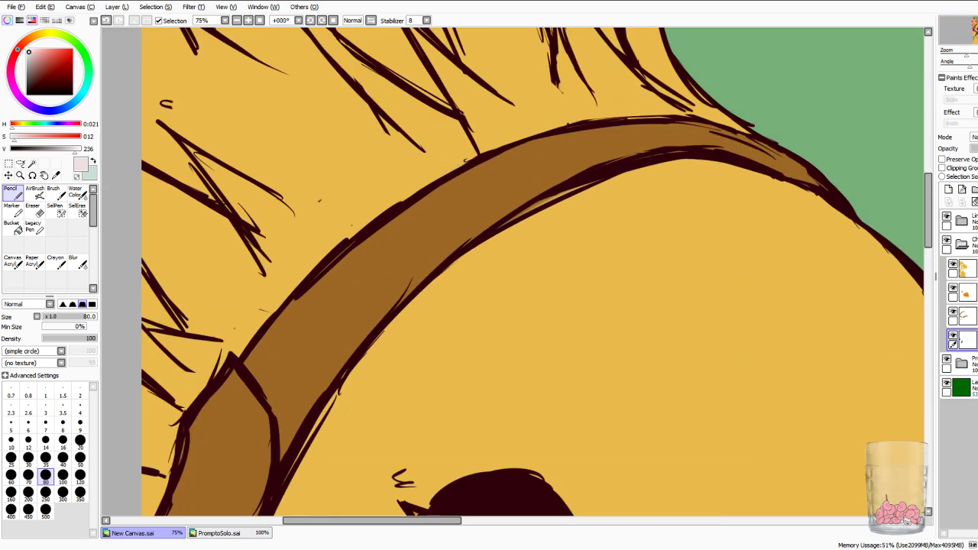
pyautogui.moveTo(571, 428); pyautogui.dragTo(454, 117)
pyautogui.moveTo(434, 239); pyautogui.dragTo(462, 249)
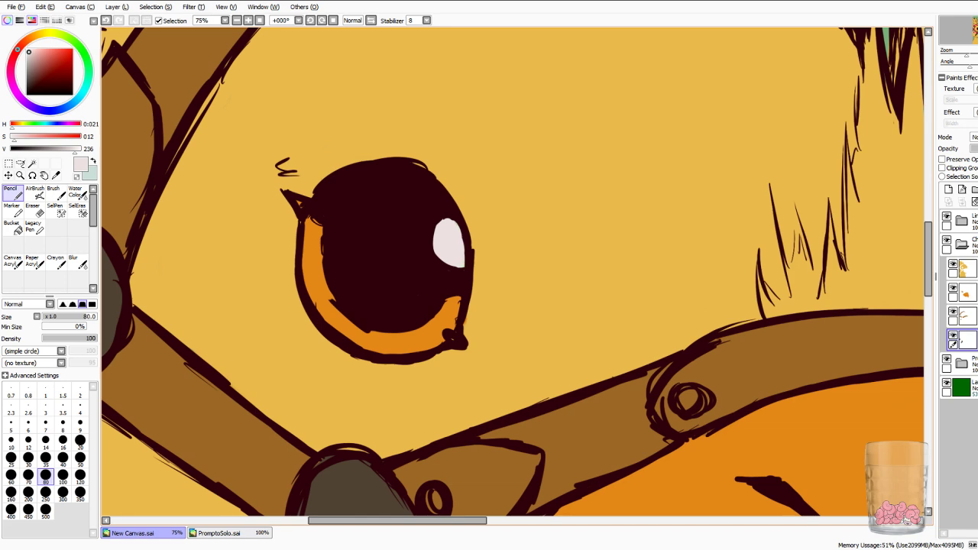
# Save the drawing under a file name beginning with "Smol Prom Chocob".
pyautogui.scroll(-5, 514, 272)
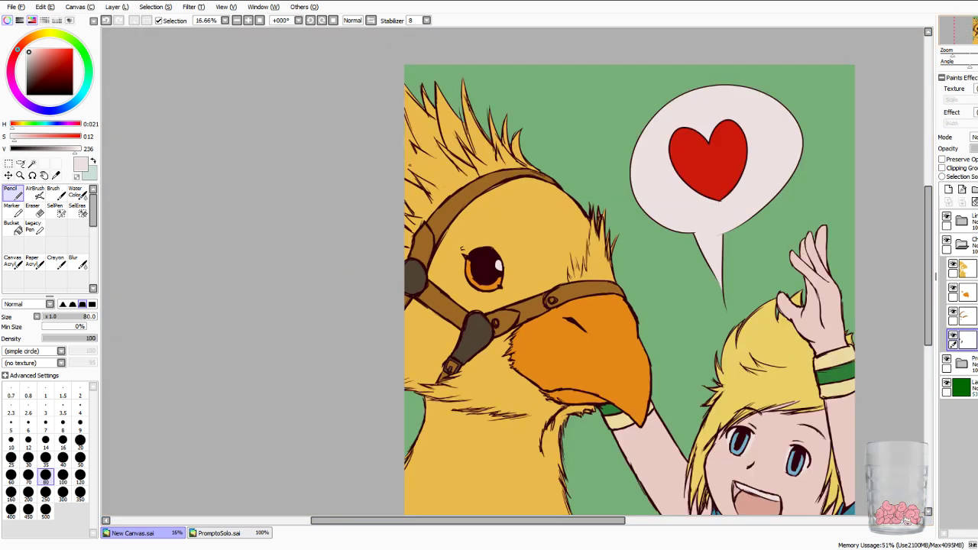
pyautogui.moveTo(558, 282); pyautogui.dragTo(472, 257)
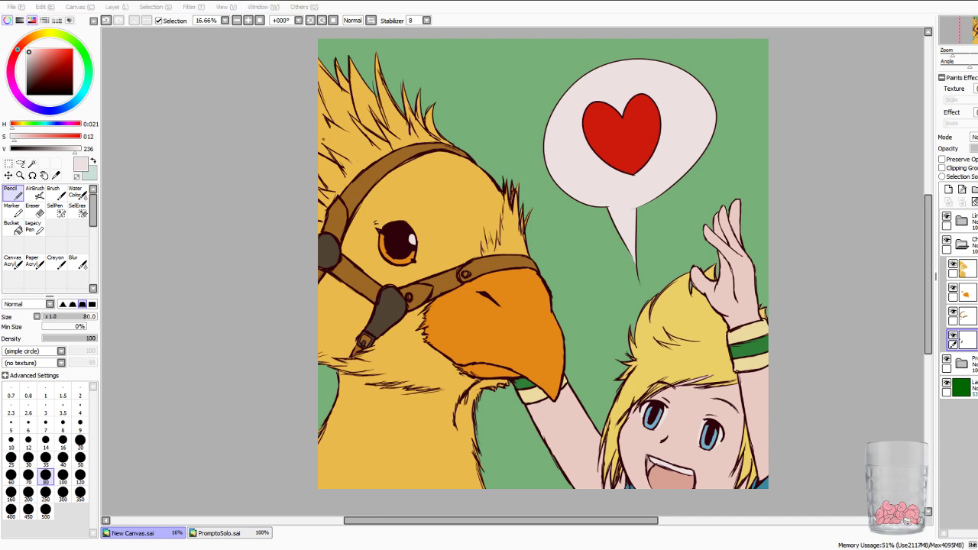
pyautogui.press('Return')
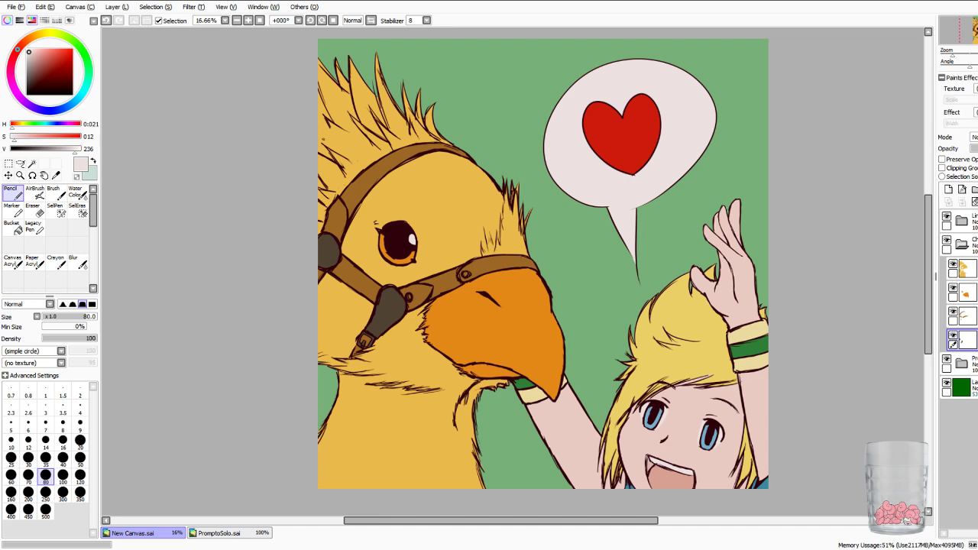
# Lower the opacity of the green background layer to lighten the backdrop.
pyautogui.click(966, 388)
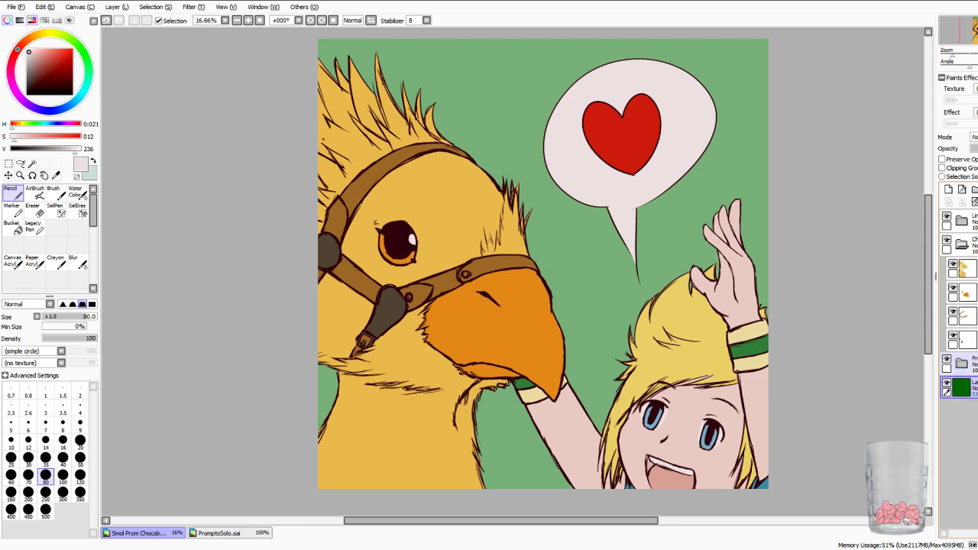
pyautogui.moveTo(977, 148); pyautogui.dragTo(976, 148)
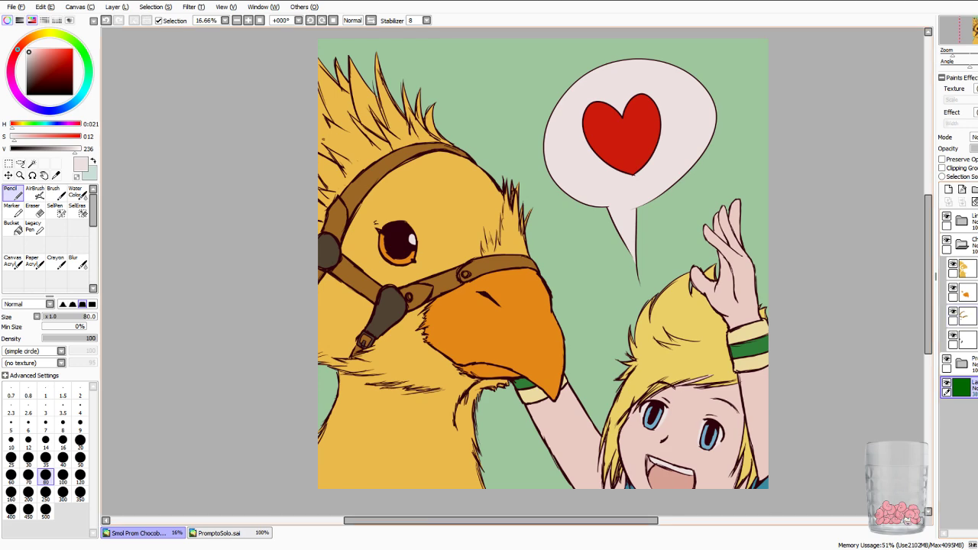
# Add a new layer directly above the dark grey color layer and make it a clipping group.
pyautogui.click(966, 340)
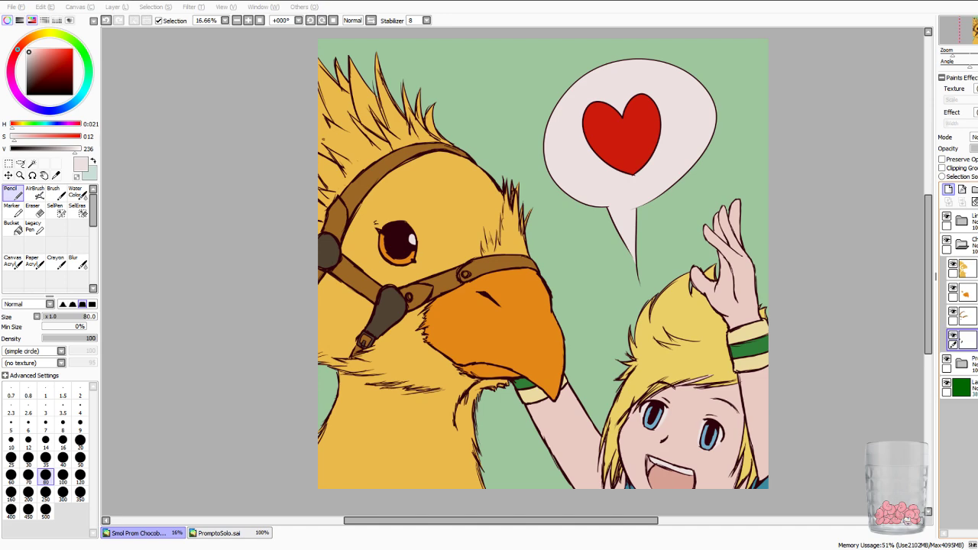
pyautogui.click(948, 189)
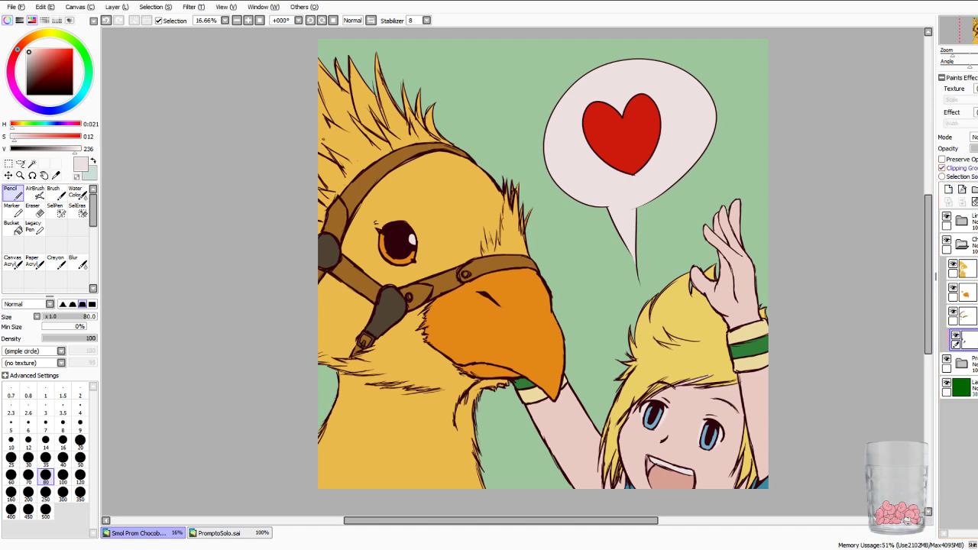
pyautogui.click(949, 189)
pyautogui.click(951, 168)
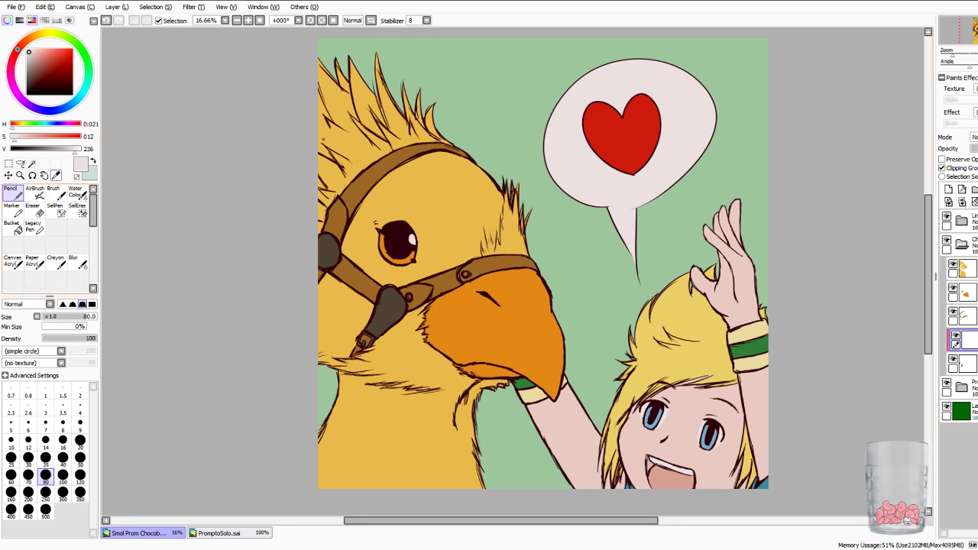
# Sample the grey of the harness joint and darken it to a brightness of 46 as the pencil's shadow color.
pyautogui.click(56, 175)
pyautogui.moveTo(952, 56); pyautogui.dragTo(958, 55)
pyautogui.moveTo(513, 271); pyautogui.dragTo(617, 202)
pyautogui.click(371, 269)
pyautogui.moveTo(33, 150); pyautogui.dragTo(24, 149)
pyautogui.click(13, 193)
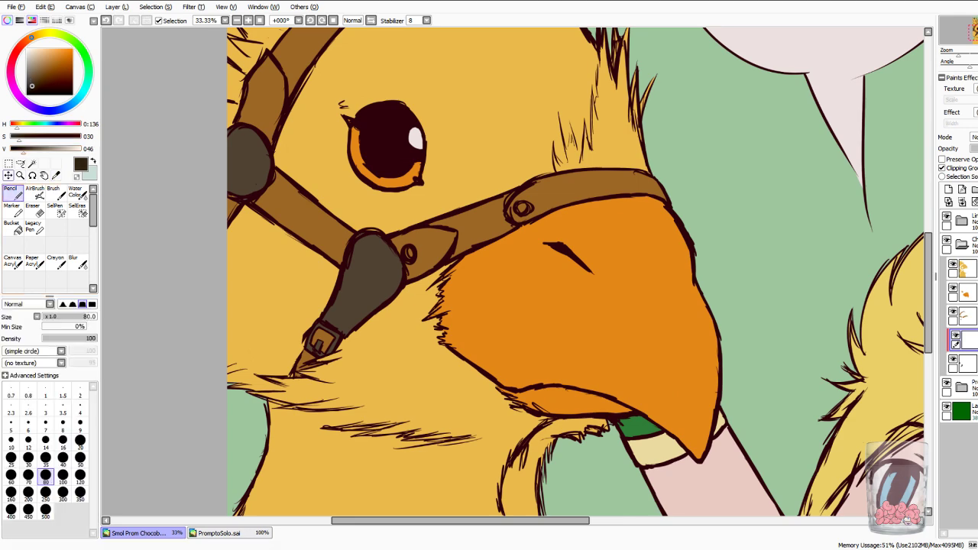
# Try a hard-edged shadow stroke on the elongated grey joint just above the buckle, and undo it.
pyautogui.press('pageup')
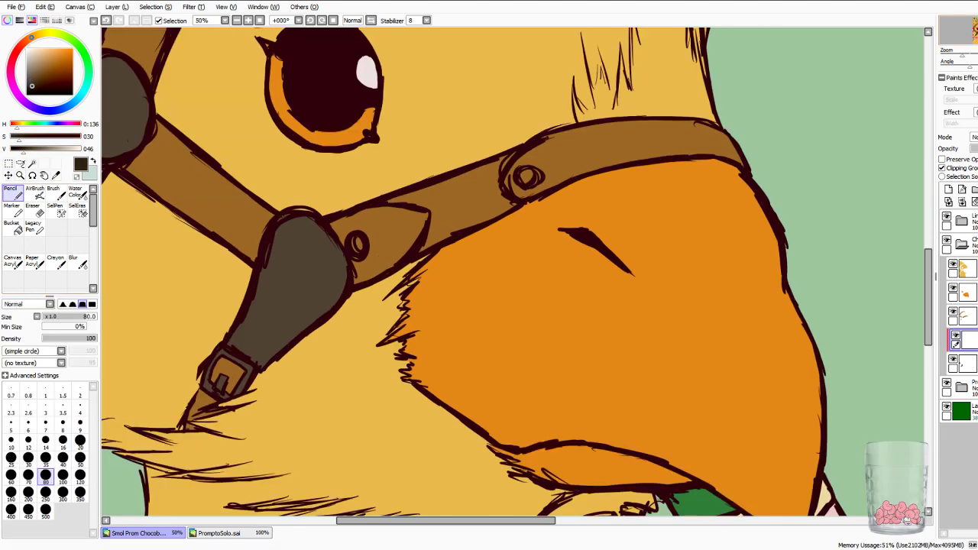
pyautogui.moveTo(344, 291); pyautogui.dragTo(526, 264)
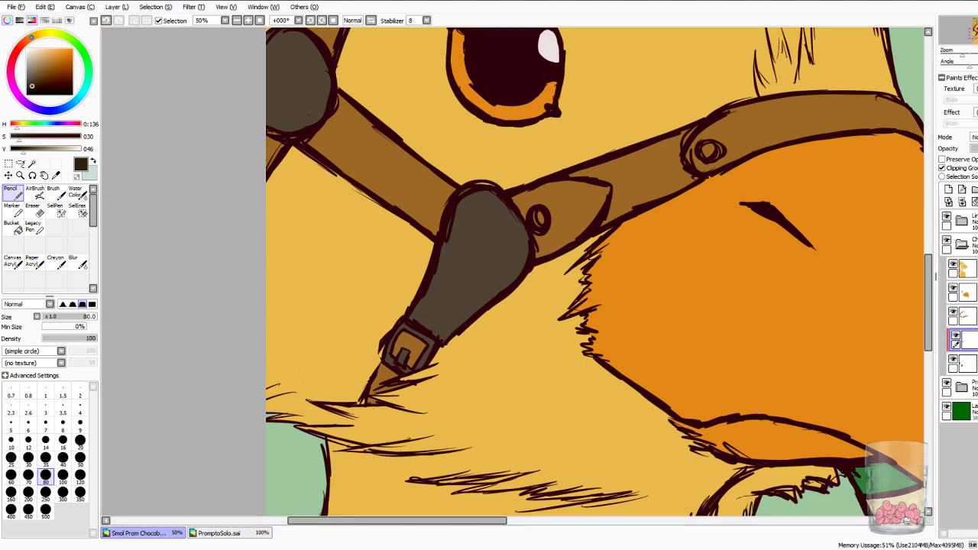
pyautogui.hotkey('alt', 'Tab')
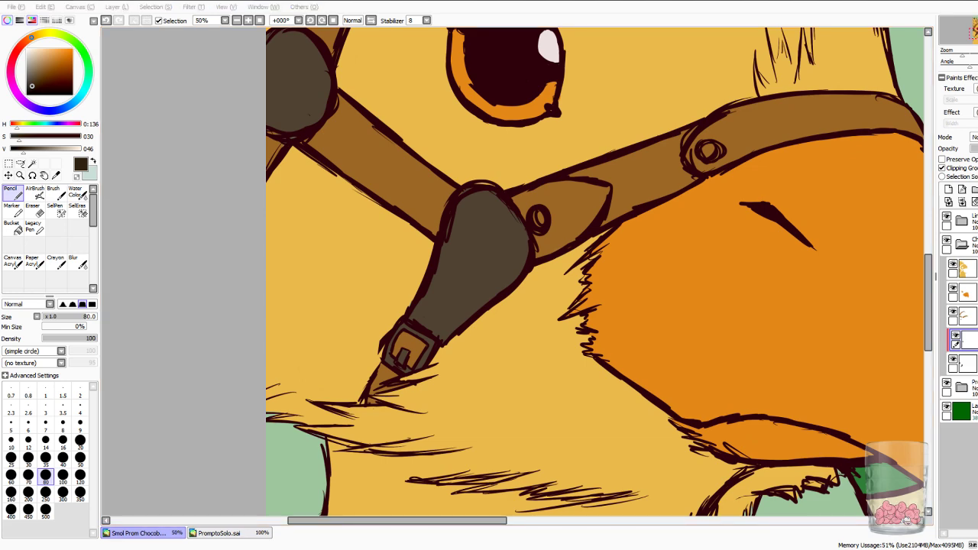
pyautogui.moveTo(414, 318); pyautogui.dragTo(431, 329)
pyautogui.hotkey('ctrl', 'z')
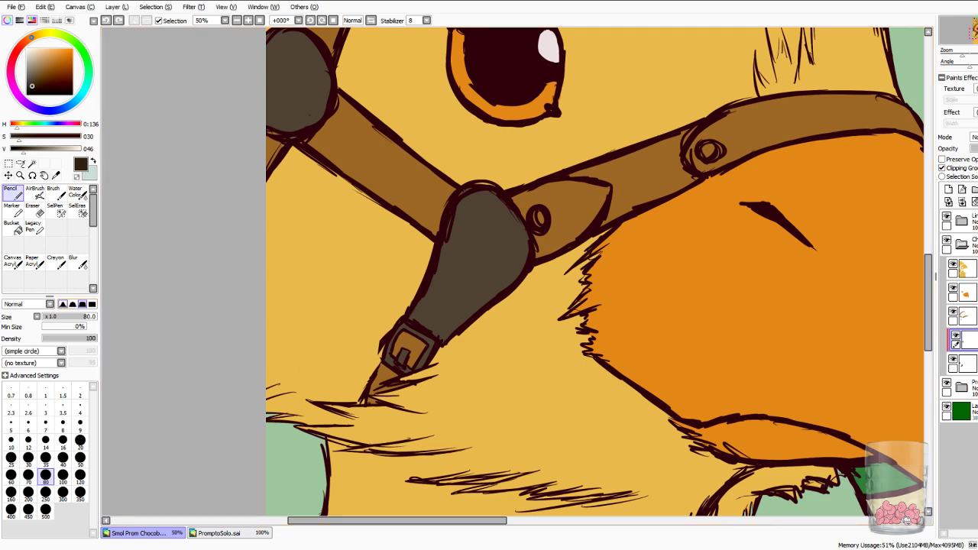
# Give the pencil a soft edge and shade the elongated joint's narrow end, its outer edge and the buckle frame.
pyautogui.click(62, 305)
pyautogui.moveTo(415, 318)
pyautogui.mouseDown()
pyautogui.moveTo(425, 296)
pyautogui.moveTo(432, 334)
pyautogui.mouseUp()
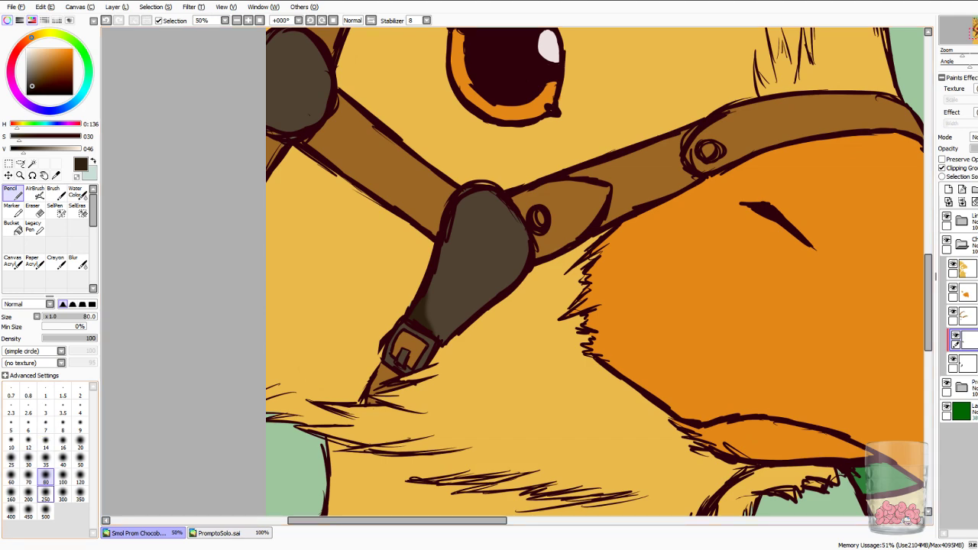
pyautogui.moveTo(436, 262)
pyautogui.mouseDown()
pyautogui.moveTo(439, 251)
pyautogui.moveTo(425, 313)
pyautogui.moveTo(439, 334)
pyautogui.moveTo(388, 357)
pyautogui.moveTo(404, 371)
pyautogui.mouseUp()
pyautogui.moveTo(399, 328)
pyautogui.mouseDown()
pyautogui.moveTo(422, 337)
pyautogui.moveTo(405, 363)
pyautogui.mouseUp()
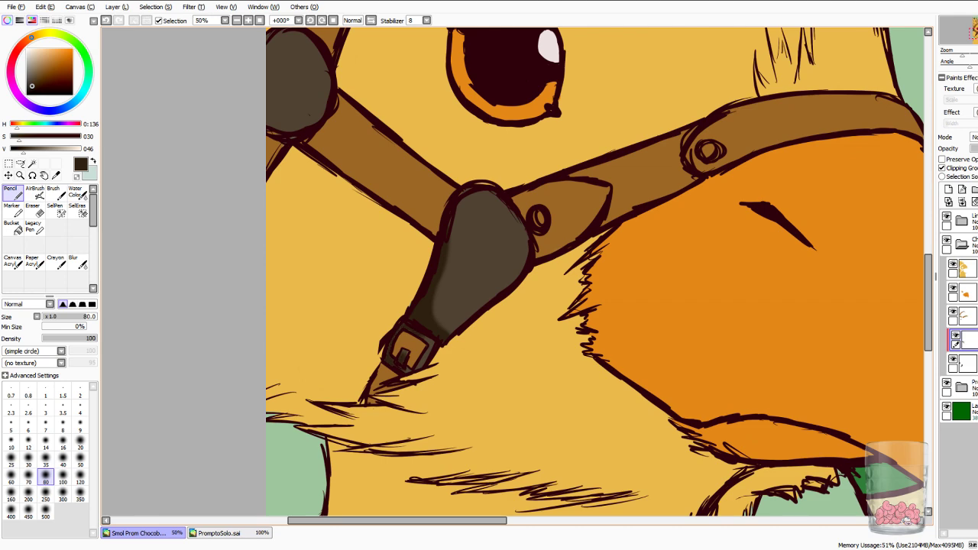
# Add soft shadows around the elongated joint's rounded top and along its edges facing the beak.
pyautogui.moveTo(483, 192)
pyautogui.mouseDown()
pyautogui.moveTo(470, 195)
pyautogui.moveTo(453, 232)
pyautogui.mouseUp()
pyautogui.moveTo(488, 191); pyautogui.dragTo(462, 208)
pyautogui.moveTo(463, 209); pyautogui.dragTo(450, 254)
pyautogui.moveTo(461, 213); pyautogui.dragTo(492, 194)
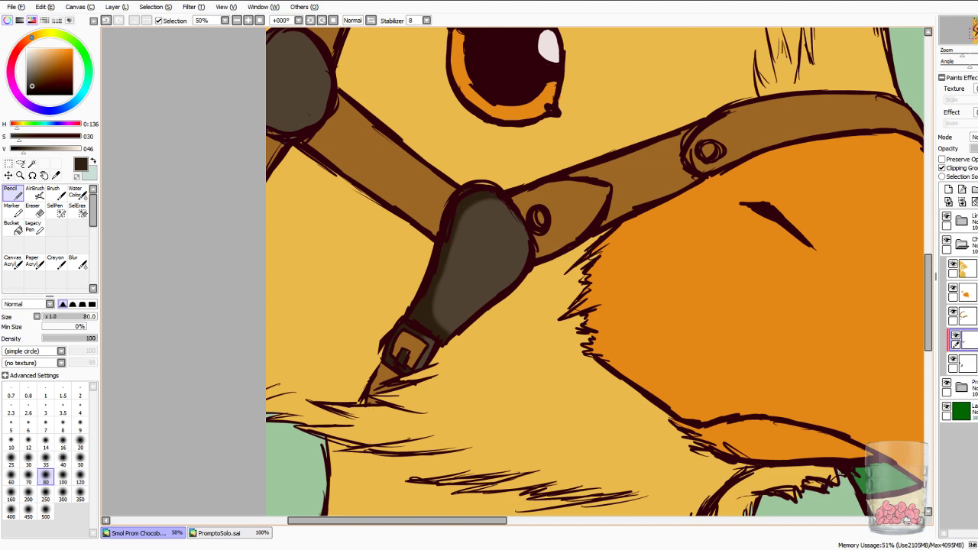
pyautogui.moveTo(450, 333); pyautogui.dragTo(458, 328)
pyautogui.moveTo(529, 234); pyautogui.dragTo(525, 269)
# Softly shade the rim of the round grey joint behind the eye, undoing the last strokes.
pyautogui.moveTo(496, 244); pyautogui.dragTo(653, 400)
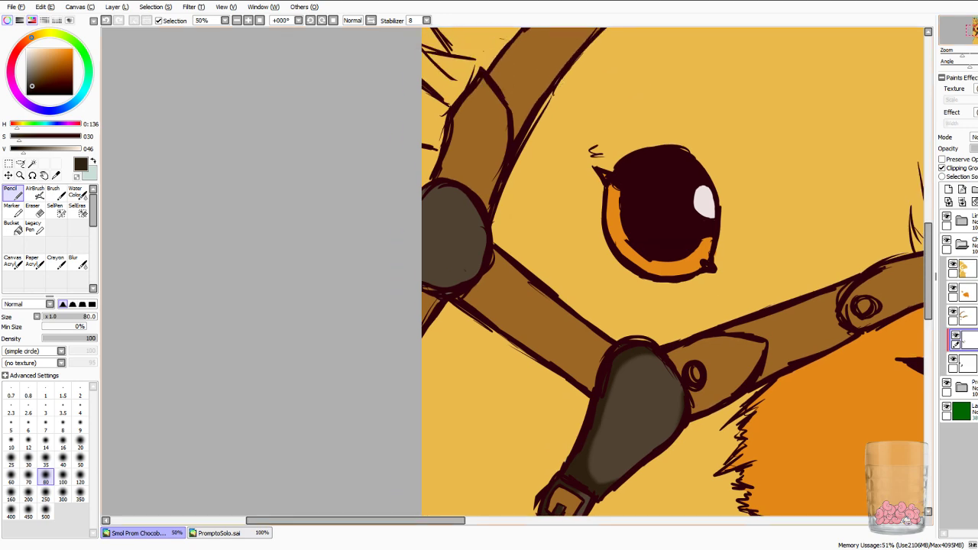
pyautogui.moveTo(453, 181)
pyautogui.mouseDown()
pyautogui.moveTo(423, 191)
pyautogui.moveTo(452, 188)
pyautogui.mouseUp()
pyautogui.moveTo(423, 280)
pyautogui.mouseDown()
pyautogui.moveTo(468, 280)
pyautogui.moveTo(482, 255)
pyautogui.mouseUp()
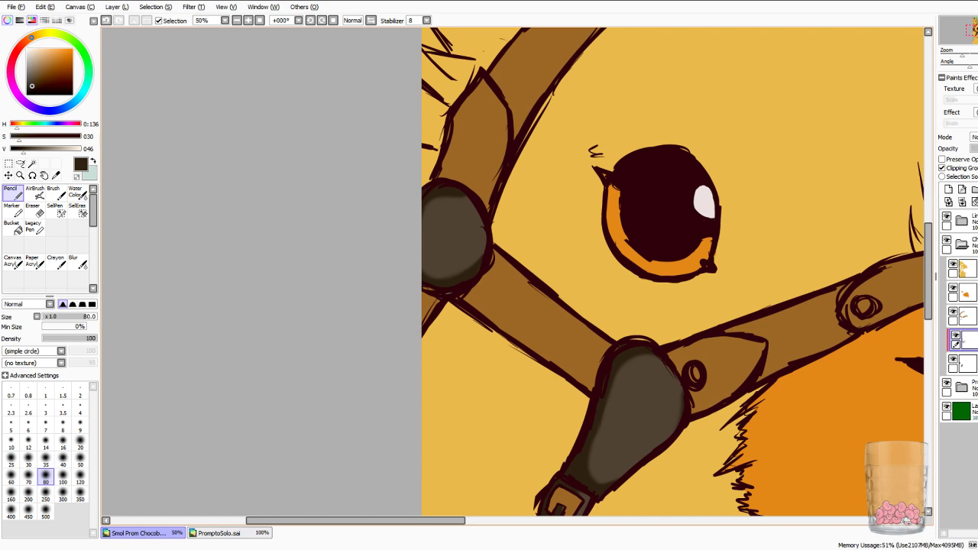
pyautogui.hotkey('ctrl', 'z')
pyautogui.hotkey('ctrl', 'z')
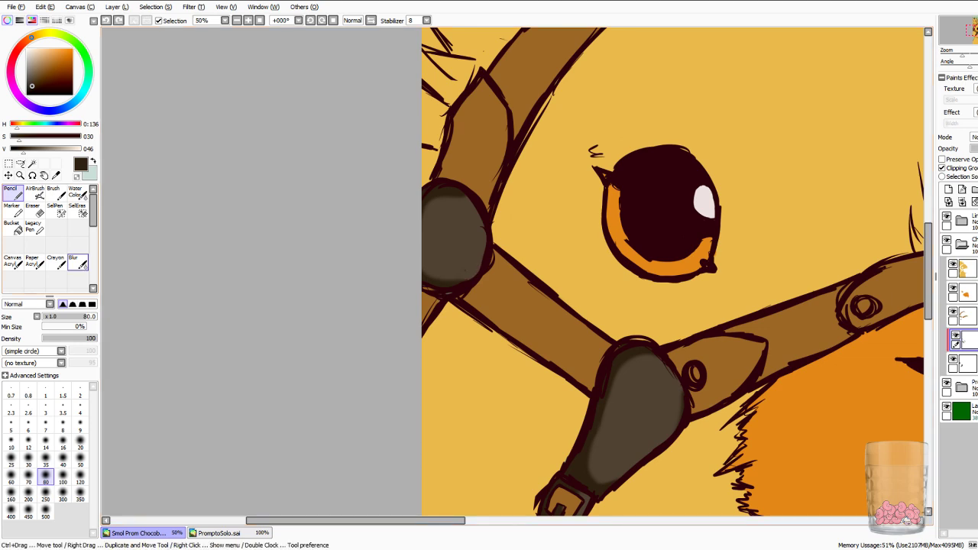
# Give the pencil a hard edge and paint a crisp shadow along the round joint's upper and inner rim.
pyautogui.click(82, 304)
pyautogui.moveTo(467, 199)
pyautogui.mouseDown()
pyautogui.moveTo(425, 223)
pyautogui.moveTo(425, 270)
pyautogui.moveTo(476, 273)
pyautogui.mouseUp()
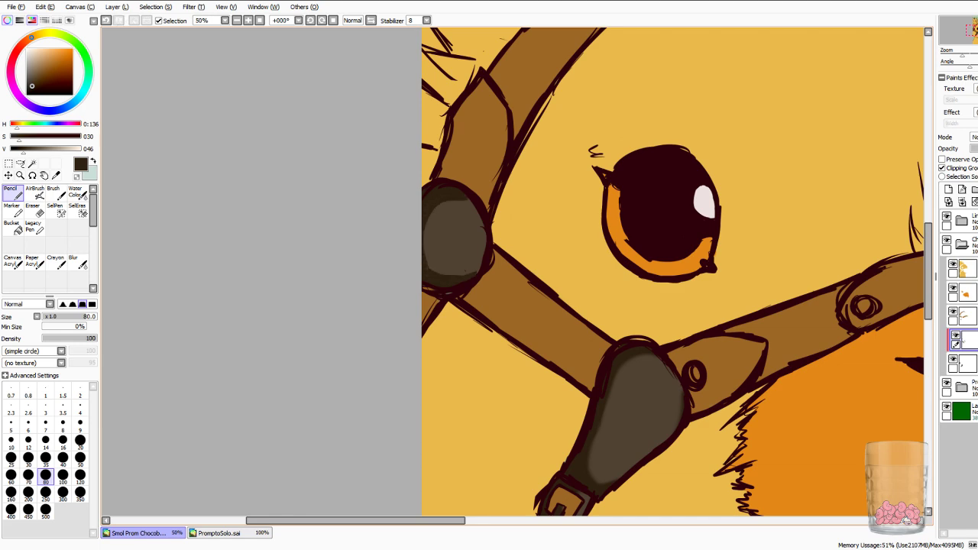
pyautogui.moveTo(451, 201); pyautogui.dragTo(436, 208)
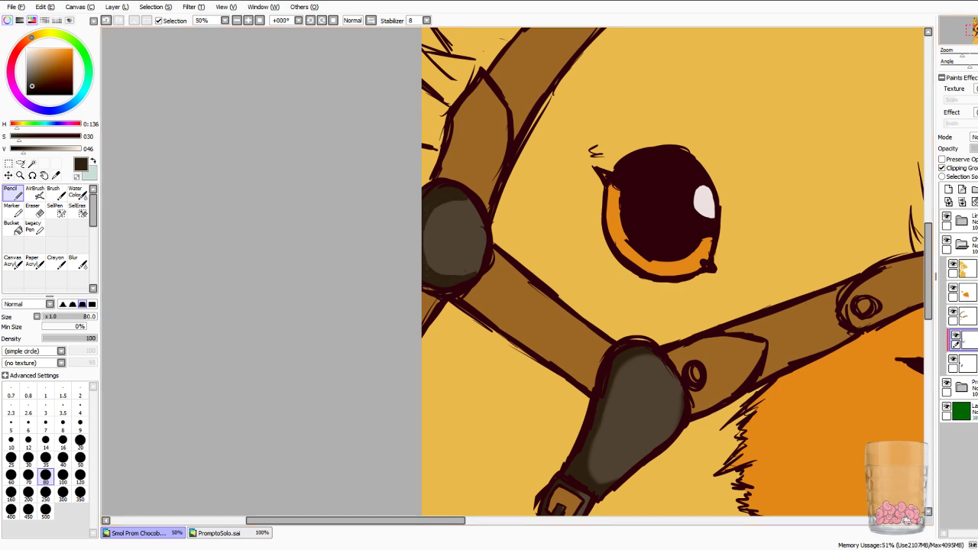
# Undo the trial stroke on the elongated joint and erase its soft shading with a size 40 eraser.
pyautogui.moveTo(465, 271); pyautogui.dragTo(414, 218)
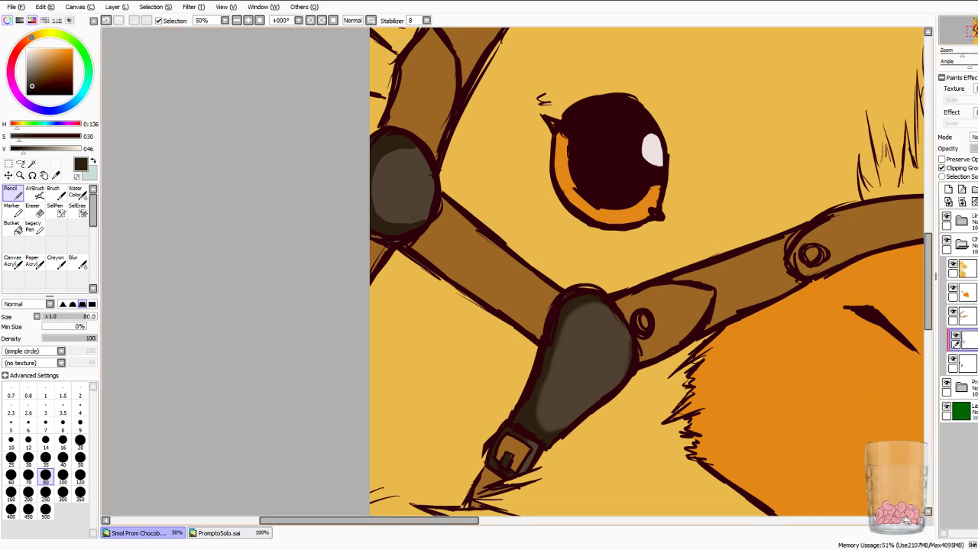
pyautogui.moveTo(538, 400)
pyautogui.mouseDown()
pyautogui.moveTo(541, 430)
pyautogui.moveTo(574, 423)
pyautogui.mouseUp()
pyautogui.hotkey('ctrl', 'z')
pyautogui.press('e')
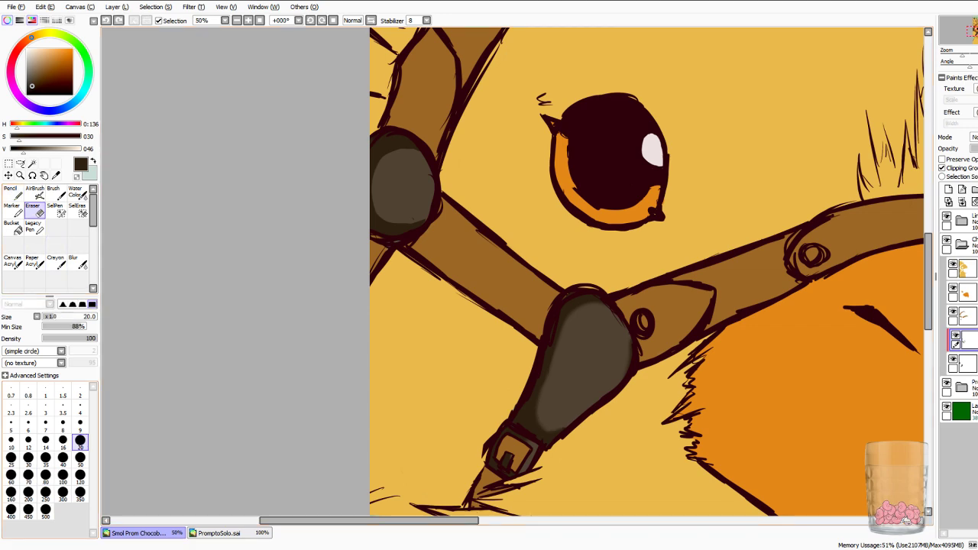
pyautogui.click(63, 460)
pyautogui.moveTo(554, 435)
pyautogui.mouseDown()
pyautogui.moveTo(535, 403)
pyautogui.moveTo(538, 382)
pyautogui.moveTo(569, 305)
pyautogui.moveTo(596, 298)
pyautogui.mouseUp()
pyautogui.moveTo(632, 339); pyautogui.dragTo(628, 373)
# Paint a hard-edged shadow with the pencil from the elongated joint's rounded top down its outer edge to the buckle.
pyautogui.press('n')
pyautogui.moveTo(525, 396); pyautogui.dragTo(544, 442)
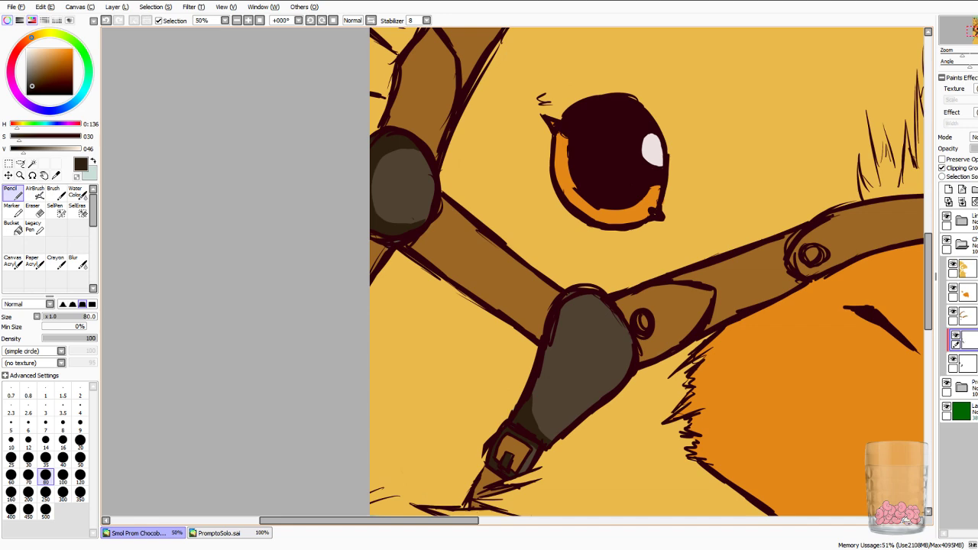
pyautogui.moveTo(596, 297)
pyautogui.mouseDown()
pyautogui.moveTo(562, 315)
pyautogui.moveTo(533, 409)
pyautogui.mouseUp()
pyautogui.moveTo(596, 298)
pyautogui.mouseDown()
pyautogui.moveTo(576, 305)
pyautogui.moveTo(534, 411)
pyautogui.mouseUp()
pyautogui.moveTo(555, 359); pyautogui.dragTo(533, 417)
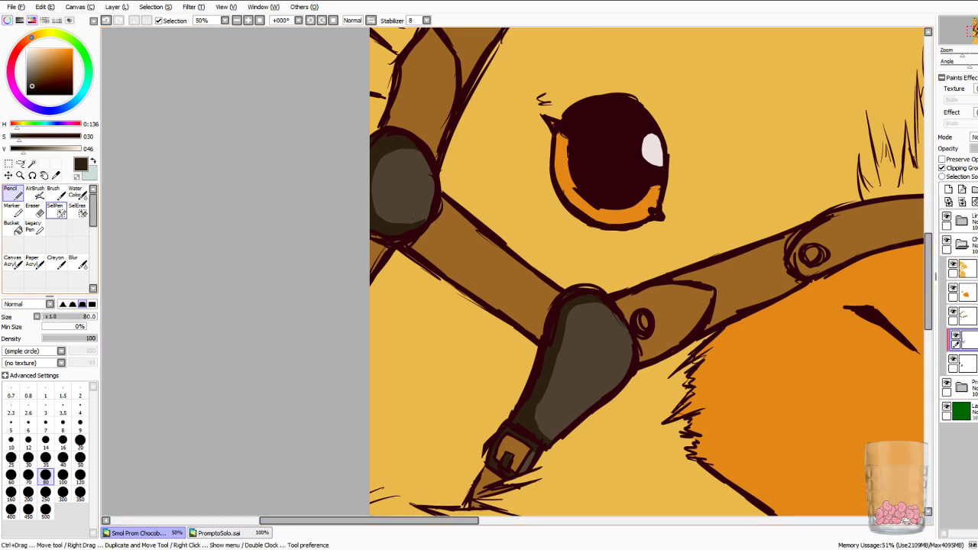
pyautogui.press('e')
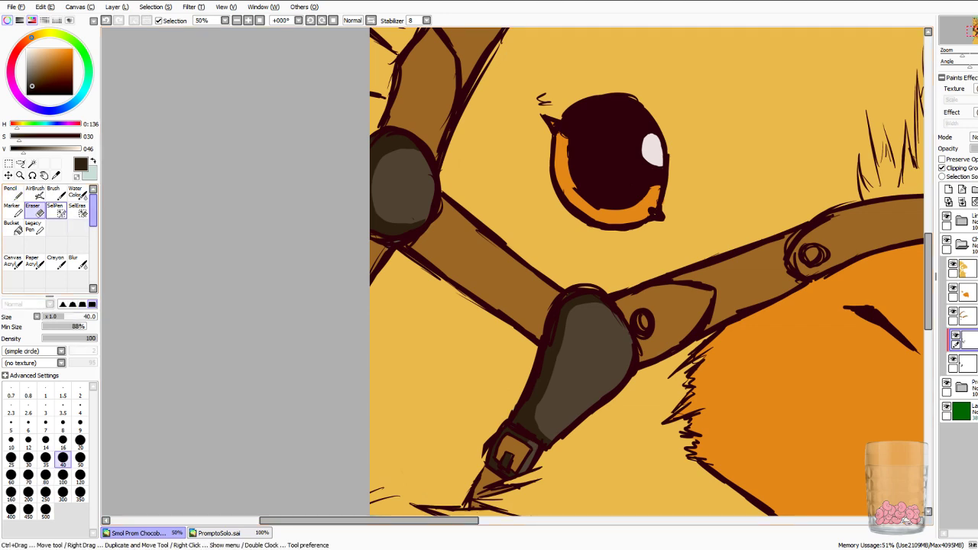
pyautogui.click(12, 193)
pyautogui.press('e')
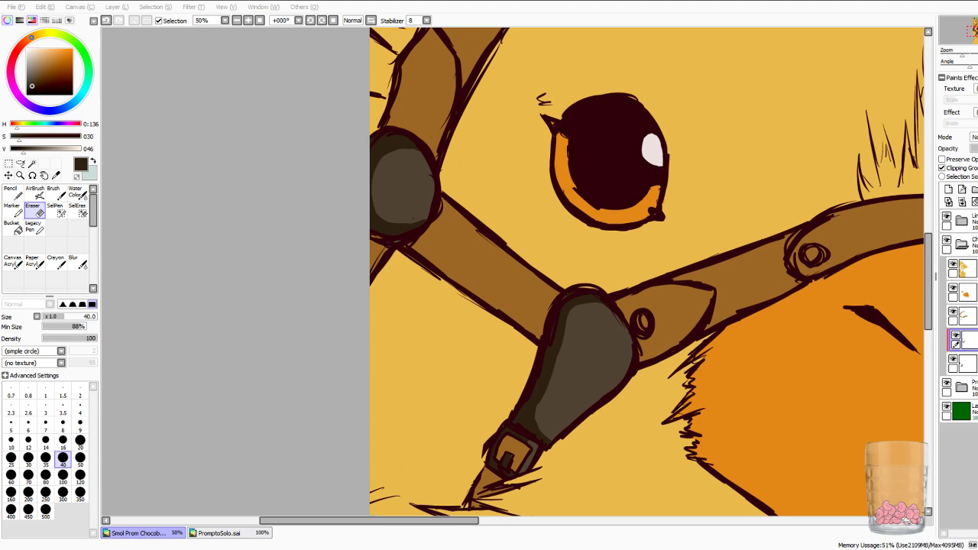
pyautogui.hotkey('alt', 'Tab')
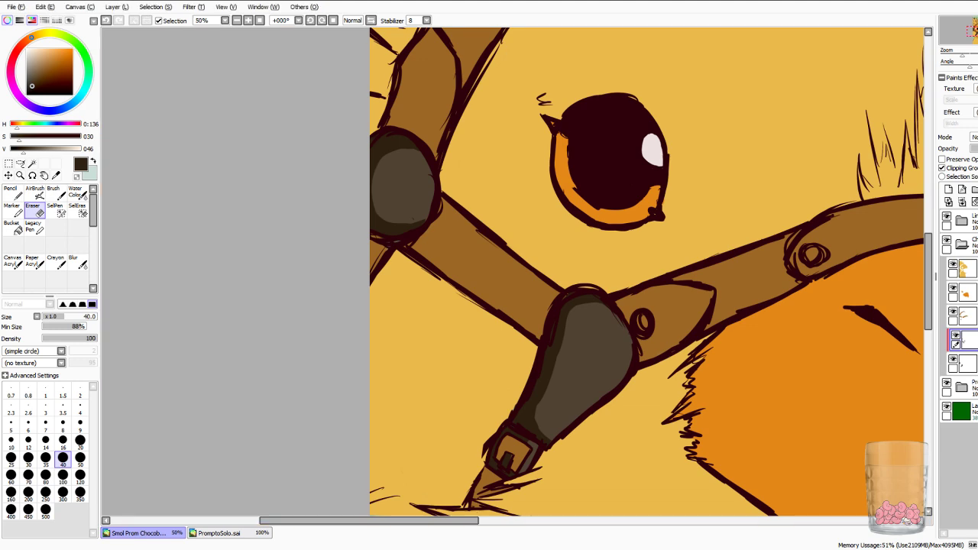
pyautogui.moveTo(535, 260)
pyautogui.mouseDown()
pyautogui.moveTo(329, 339)
pyautogui.moveTo(356, 442)
pyautogui.moveTo(431, 312)
pyautogui.mouseUp()
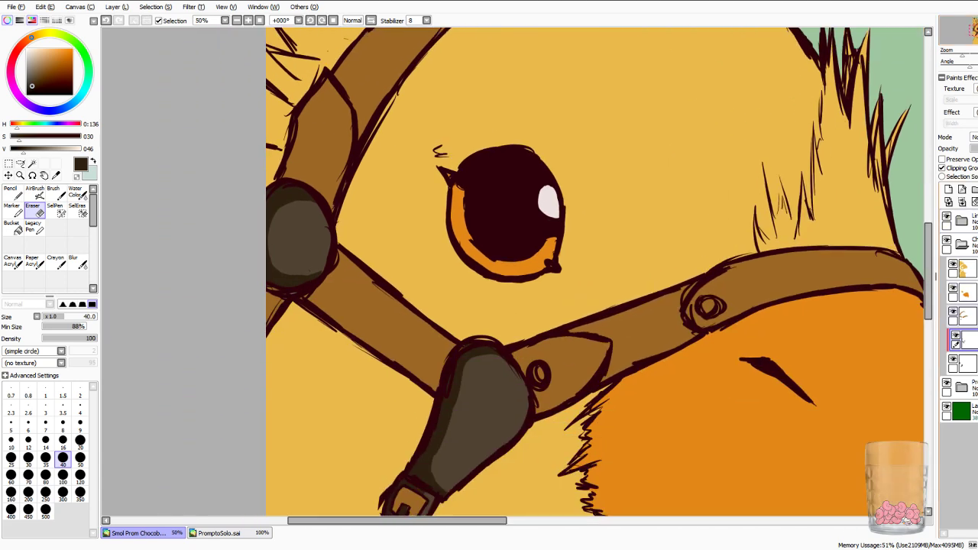
# Sample the straps' brown on their color layer and darken it to saturation 100 and value 114 for the pencil.
pyautogui.click(968, 316)
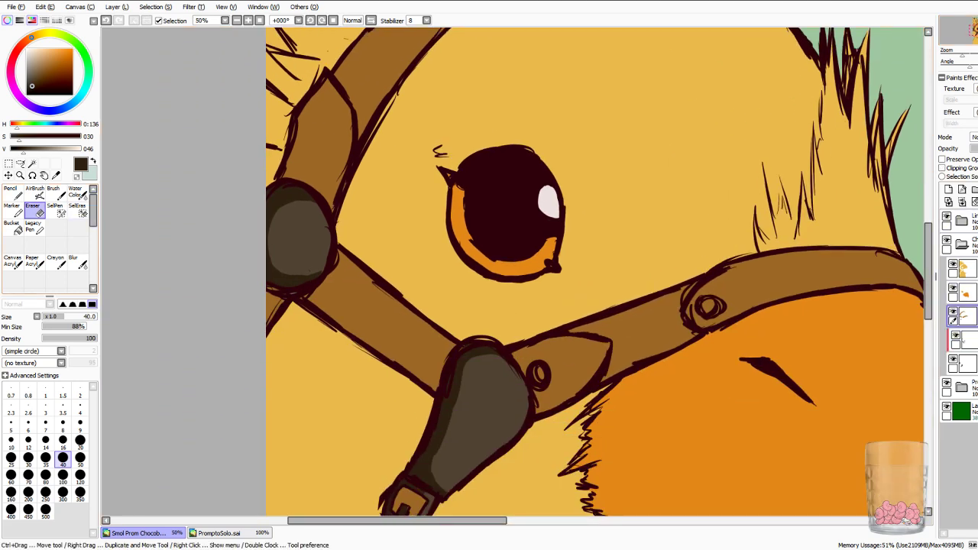
pyautogui.click(56, 176)
pyautogui.click(375, 325)
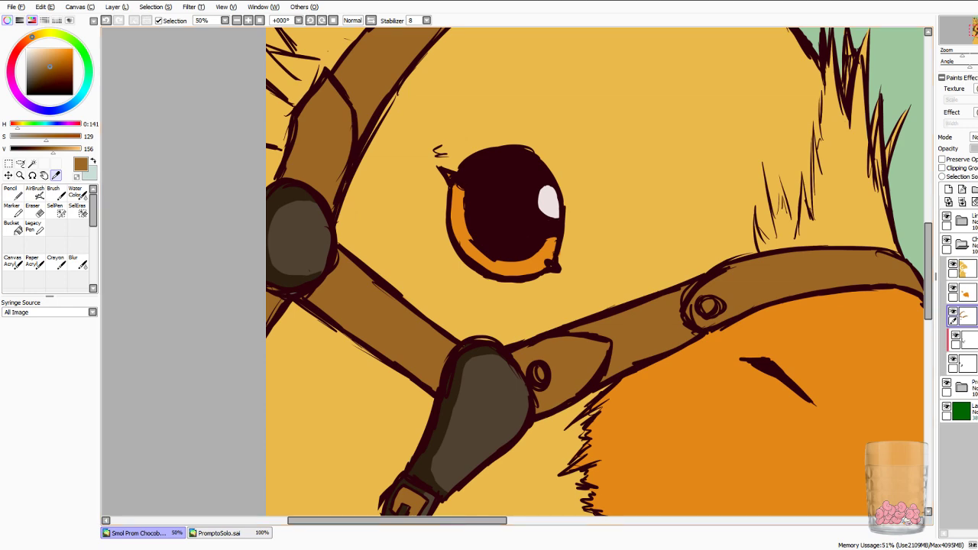
pyautogui.moveTo(53, 150)
pyautogui.mouseDown()
pyautogui.moveTo(41, 150)
pyautogui.moveTo(42, 137)
pyautogui.mouseUp()
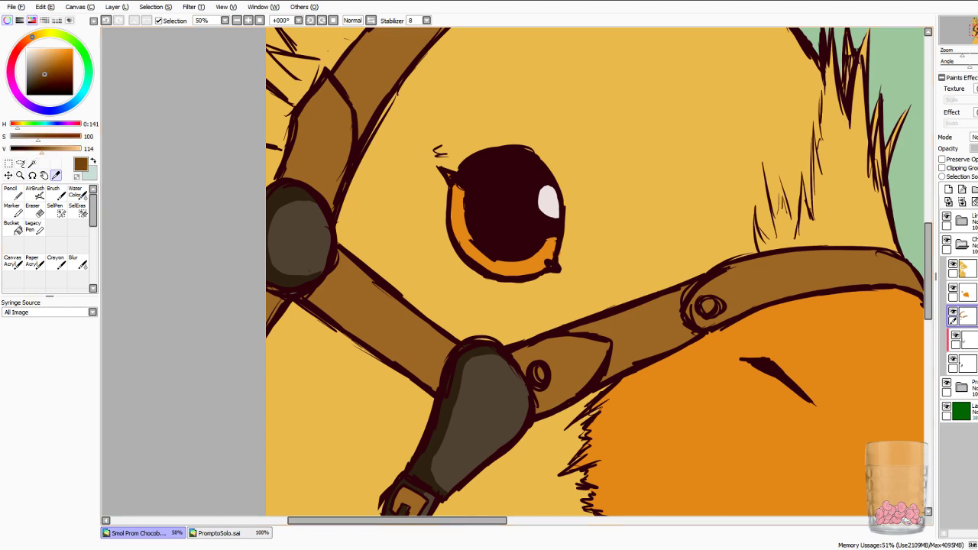
pyautogui.click(13, 193)
# Add a new layer above the strap color layer and clip it, undoing the extra linework layer.
pyautogui.click(948, 190)
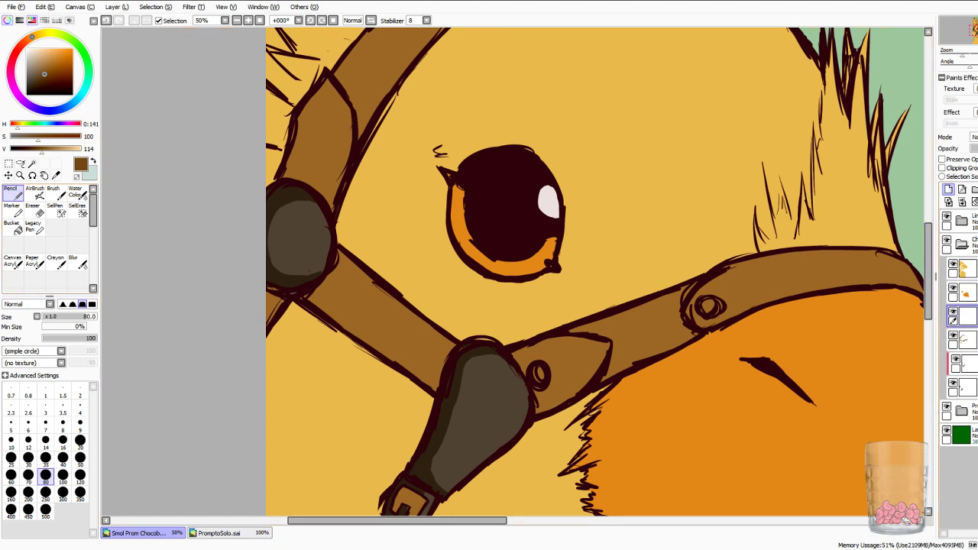
pyautogui.click(962, 188)
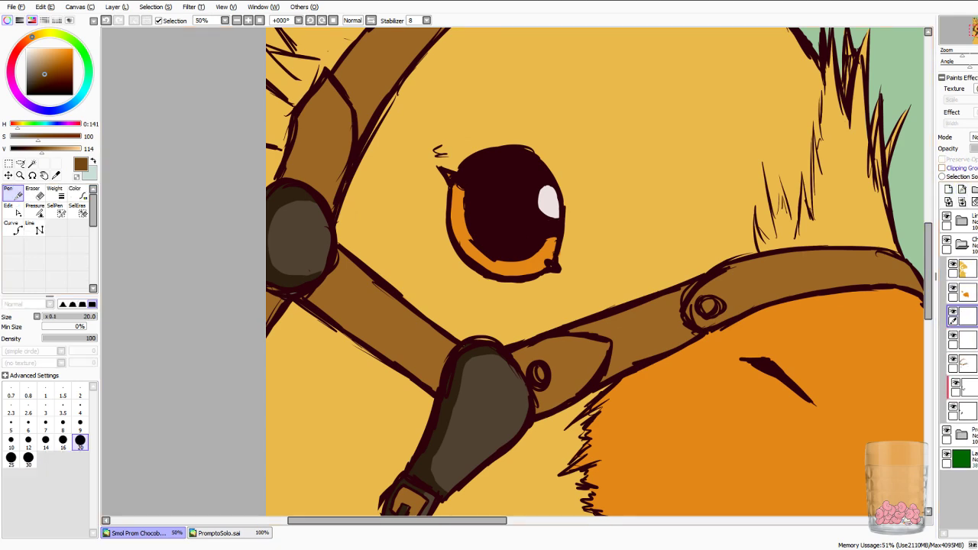
pyautogui.hotkey('ctrl', 'z')
pyautogui.click(955, 169)
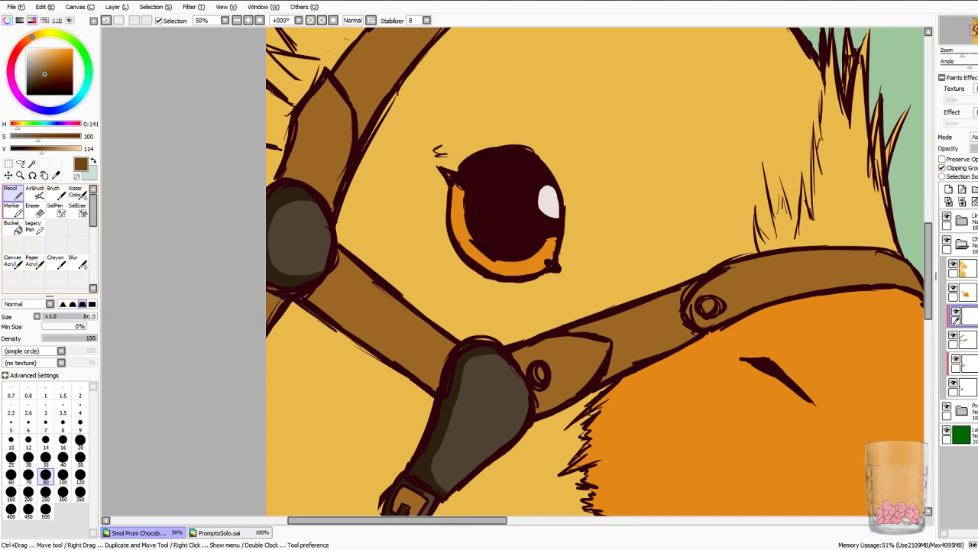
# With a size 50 pencil, shade the cheek strap's upper edge, around its rivet and beside the overlap at the nose strap.
pyautogui.click(80, 458)
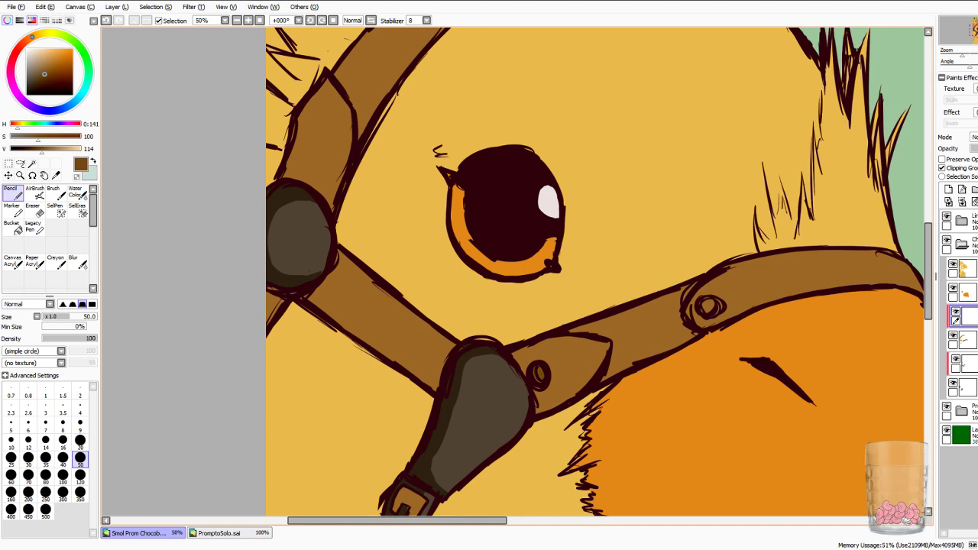
pyautogui.moveTo(517, 362)
pyautogui.mouseDown()
pyautogui.moveTo(570, 341)
pyautogui.moveTo(530, 348)
pyautogui.moveTo(592, 340)
pyautogui.moveTo(605, 319)
pyautogui.moveTo(665, 297)
pyautogui.mouseUp()
pyautogui.moveTo(602, 327); pyautogui.dragTo(694, 285)
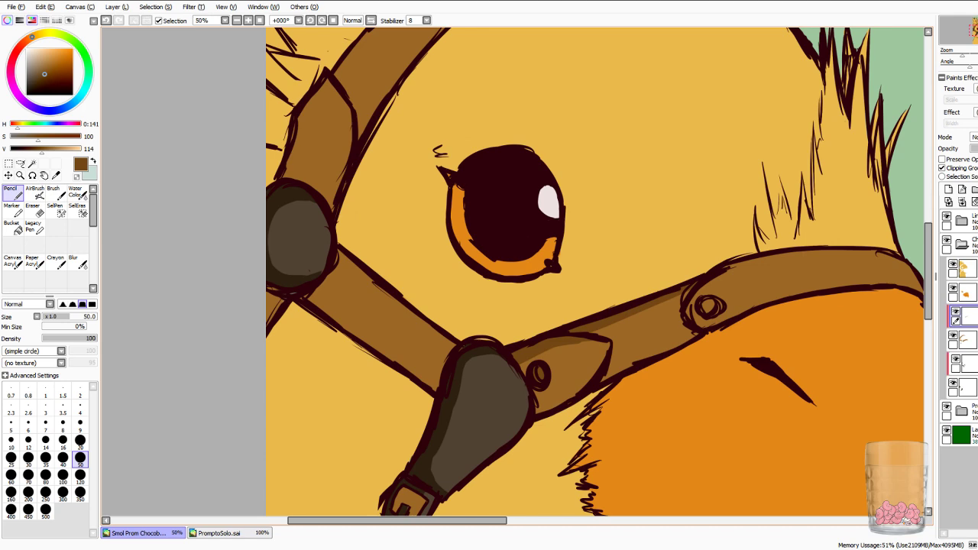
pyautogui.moveTo(526, 363); pyautogui.dragTo(525, 376)
pyautogui.moveTo(686, 292); pyautogui.dragTo(680, 330)
pyautogui.moveTo(678, 298)
pyautogui.mouseDown()
pyautogui.moveTo(676, 322)
pyautogui.moveTo(665, 302)
pyautogui.moveTo(741, 265)
pyautogui.mouseUp()
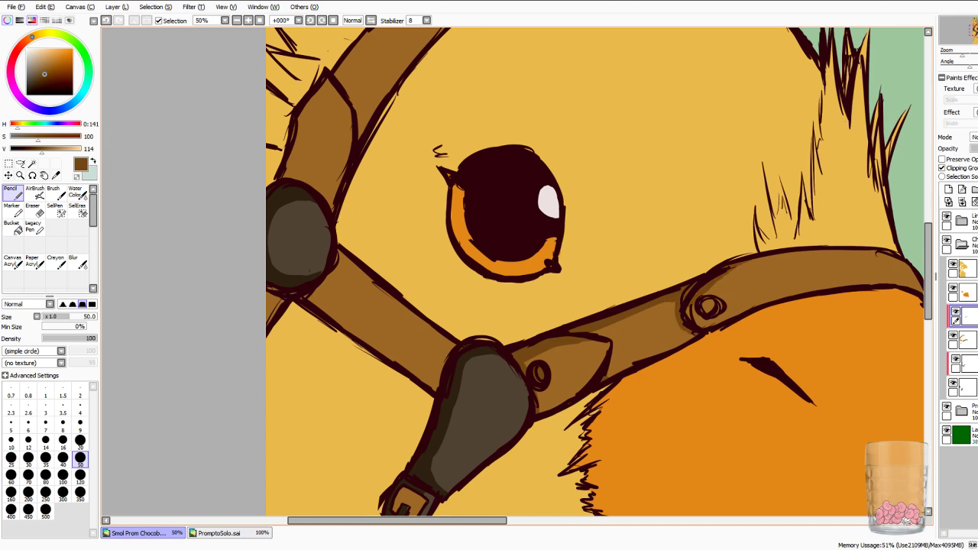
# Paint a shadow along the nose strap's lower edge above the beak, undoing the last two changes.
pyautogui.moveTo(695, 328)
pyautogui.mouseDown()
pyautogui.moveTo(818, 287)
pyautogui.moveTo(921, 290)
pyautogui.mouseUp()
pyautogui.moveTo(688, 305)
pyautogui.mouseDown()
pyautogui.moveTo(768, 356)
pyautogui.moveTo(324, 201)
pyautogui.mouseUp()
pyautogui.moveTo(533, 158)
pyautogui.mouseDown()
pyautogui.moveTo(552, 181)
pyautogui.moveTo(544, 172)
pyautogui.mouseUp()
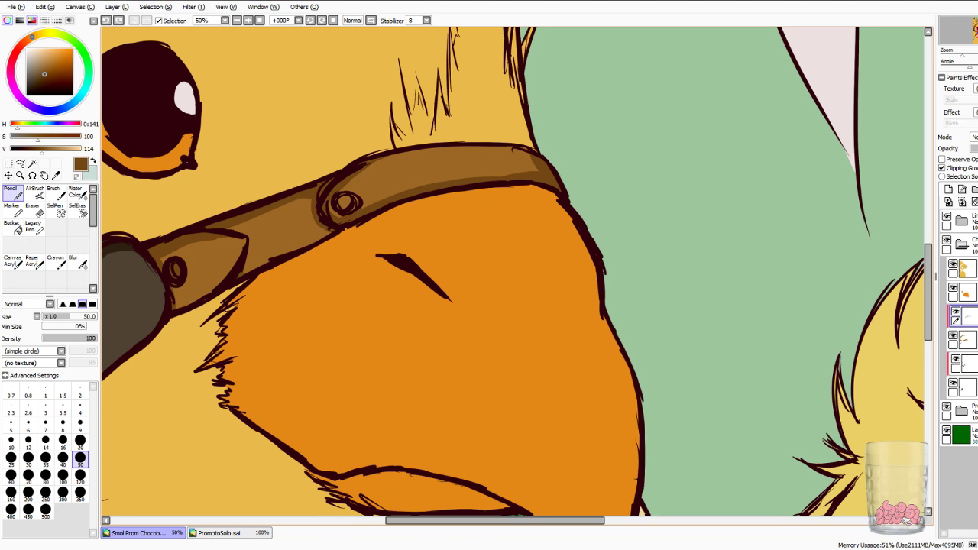
pyautogui.hotkey('ctrl', 'z')
pyautogui.hotkey('ctrl', 'z')
pyautogui.moveTo(367, 275); pyautogui.dragTo(783, 275)
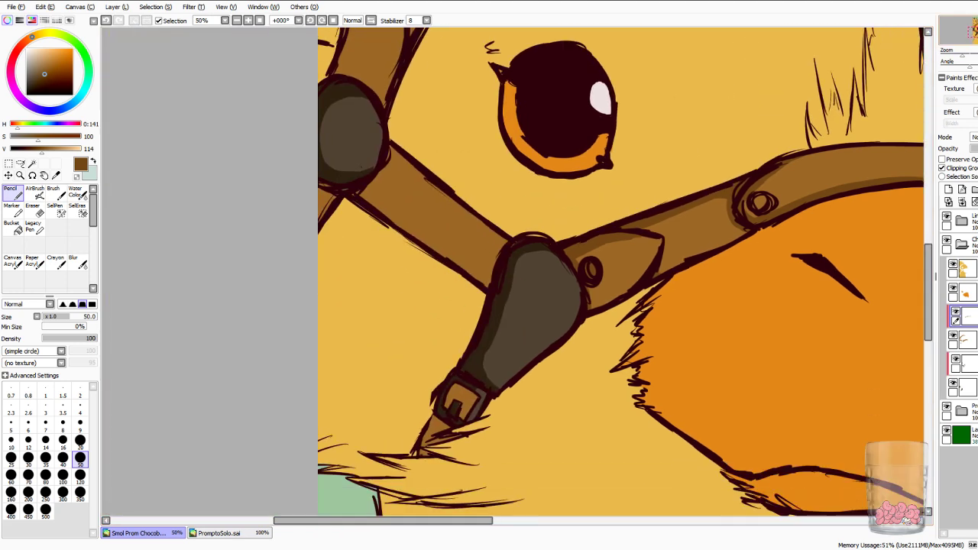
# Shade the strap tip at the buckle, the strap below the round joint, and the diagonal strap's lower edge and ends.
pyautogui.moveTo(447, 407)
pyautogui.mouseDown()
pyautogui.moveTo(455, 385)
pyautogui.moveTo(468, 390)
pyautogui.moveTo(466, 414)
pyautogui.moveTo(429, 433)
pyautogui.moveTo(422, 452)
pyautogui.moveTo(449, 425)
pyautogui.moveTo(437, 440)
pyautogui.moveTo(451, 439)
pyautogui.mouseUp()
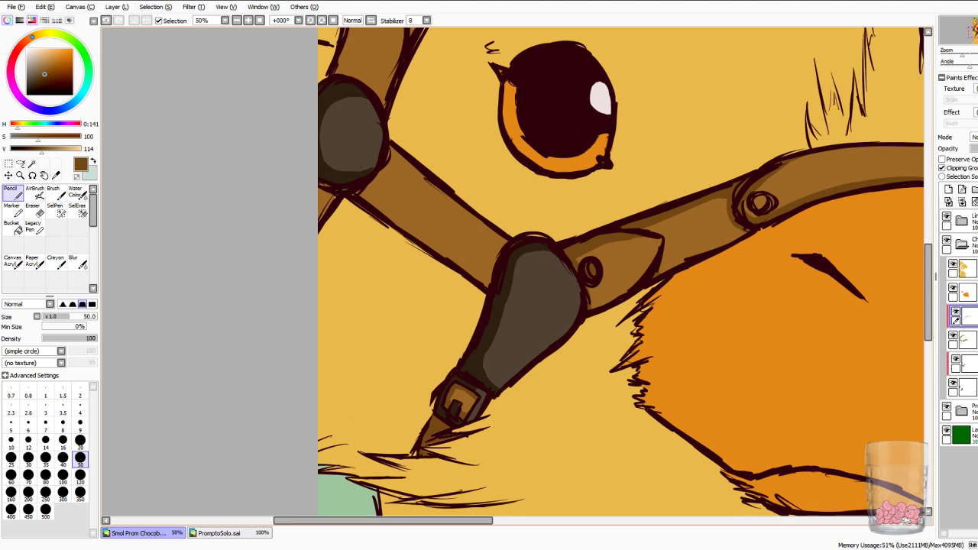
pyautogui.moveTo(360, 192); pyautogui.dragTo(481, 269)
pyautogui.moveTo(384, 215)
pyautogui.mouseDown()
pyautogui.moveTo(492, 286)
pyautogui.moveTo(490, 276)
pyautogui.mouseUp()
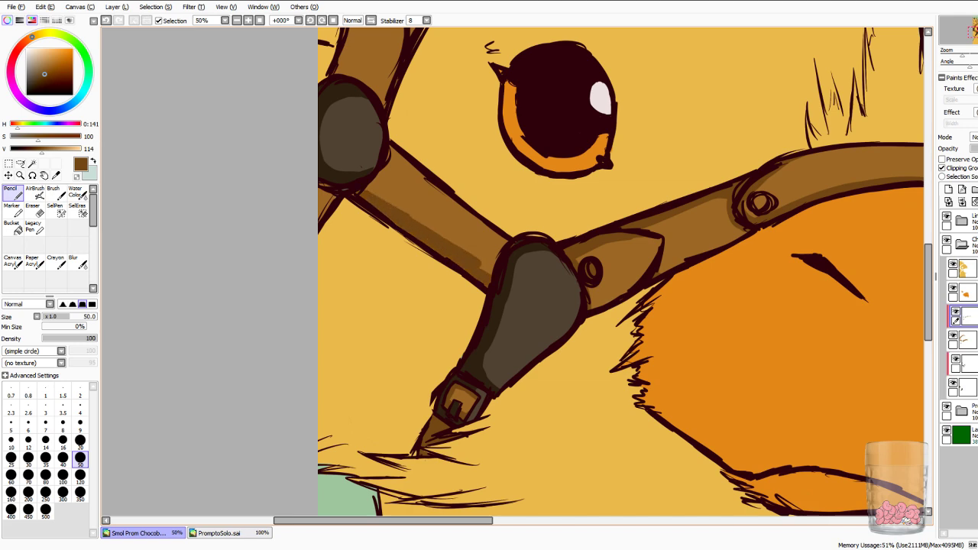
pyautogui.moveTo(333, 190); pyautogui.dragTo(319, 211)
pyautogui.moveTo(368, 191); pyautogui.dragTo(380, 171)
pyautogui.moveTo(487, 272); pyautogui.dragTo(505, 244)
pyautogui.moveTo(490, 257); pyautogui.dragTo(483, 269)
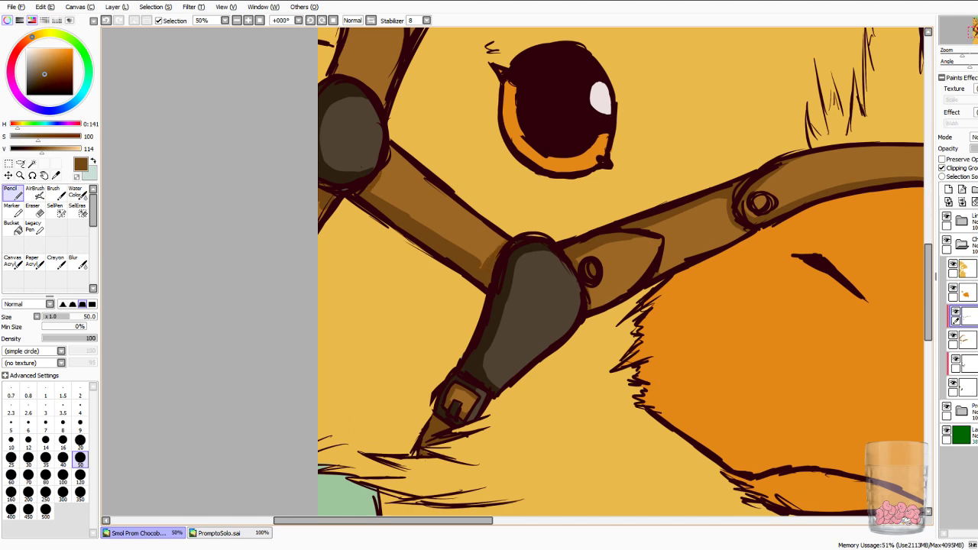
# Shade the outer and lower edges of the pointed strap end above the round joint and the strap behind its tip.
pyautogui.moveTo(535, 244); pyautogui.dragTo(561, 425)
pyautogui.moveTo(381, 192)
pyautogui.mouseDown()
pyautogui.moveTo(362, 255)
pyautogui.moveTo(405, 158)
pyautogui.mouseUp()
pyautogui.moveTo(368, 256)
pyautogui.mouseDown()
pyautogui.moveTo(408, 280)
pyautogui.moveTo(374, 242)
pyautogui.mouseUp()
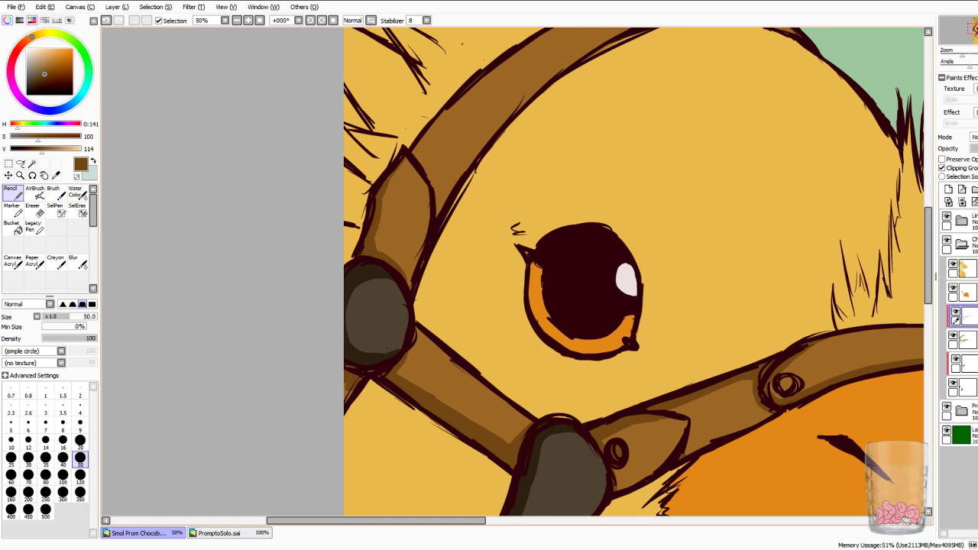
pyautogui.moveTo(413, 150); pyautogui.dragTo(439, 219)
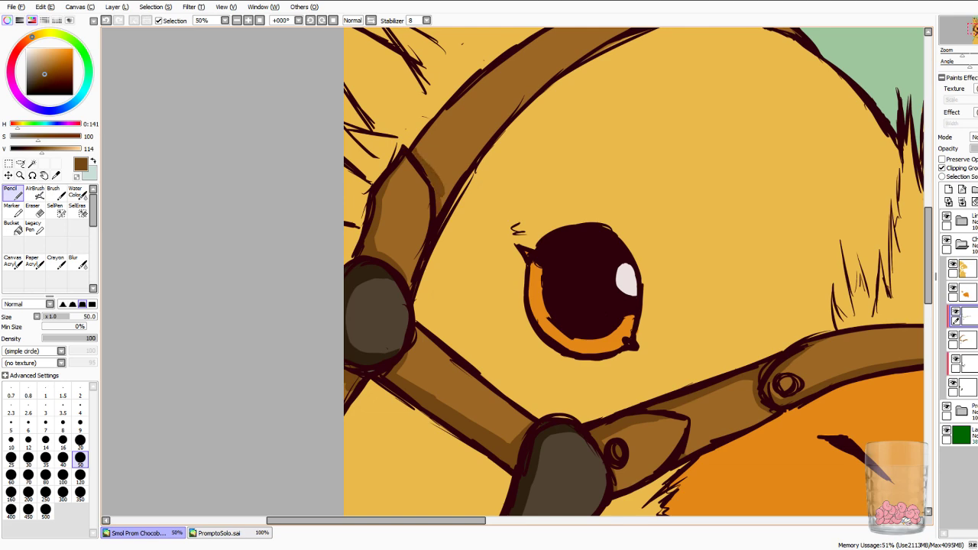
pyautogui.moveTo(422, 158)
pyautogui.mouseDown()
pyautogui.moveTo(440, 114)
pyautogui.moveTo(421, 141)
pyautogui.mouseUp()
# Paint shadows along the inner and outer edges and the far end of the strap arching over the head.
pyautogui.scroll(3, 634, 272)
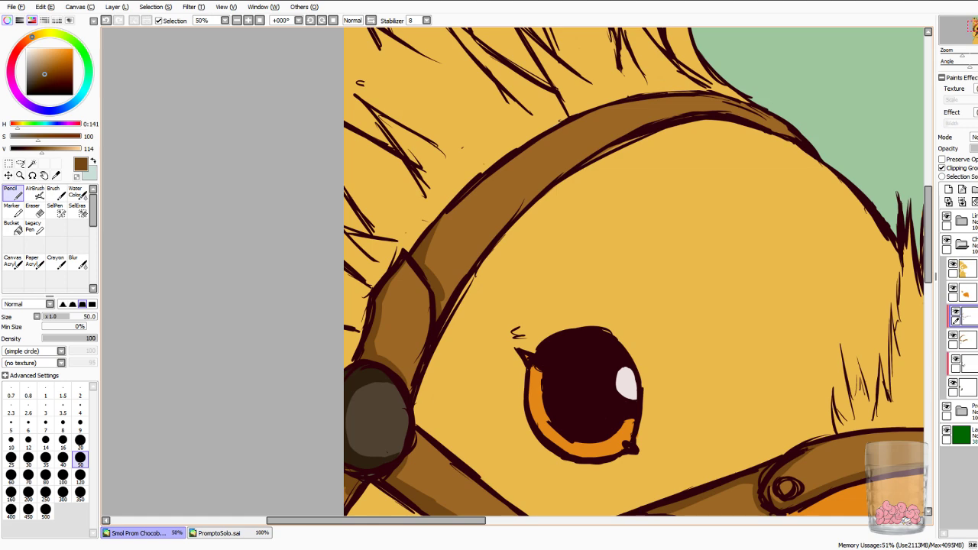
pyautogui.moveTo(760, 124)
pyautogui.mouseDown()
pyautogui.moveTo(797, 136)
pyautogui.moveTo(777, 126)
pyautogui.mouseUp()
pyautogui.moveTo(442, 305); pyautogui.dragTo(512, 219)
pyautogui.moveTo(458, 272); pyautogui.dragTo(581, 159)
pyautogui.moveTo(579, 159)
pyautogui.mouseDown()
pyautogui.moveTo(634, 130)
pyautogui.moveTo(616, 145)
pyautogui.mouseUp()
pyautogui.moveTo(535, 190); pyautogui.dragTo(568, 163)
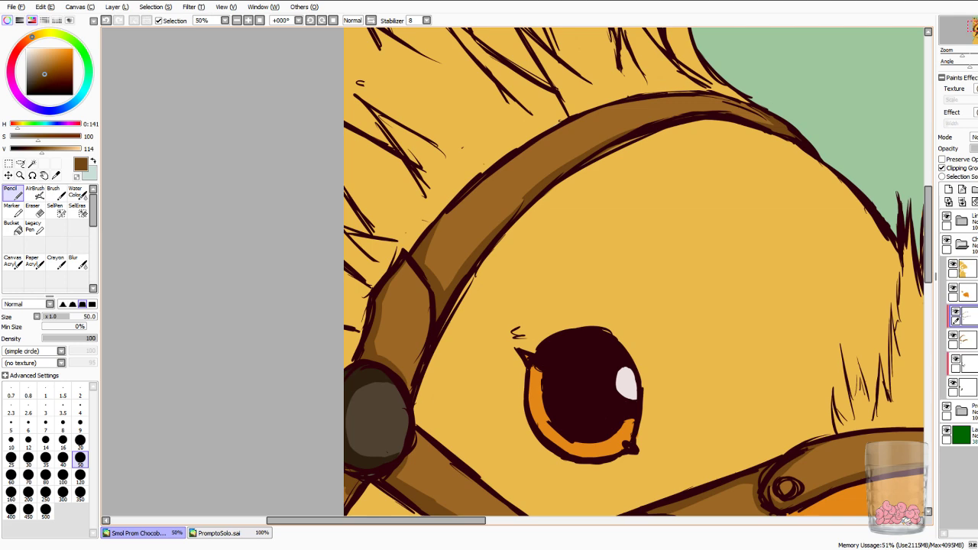
pyautogui.moveTo(434, 237)
pyautogui.mouseDown()
pyautogui.moveTo(532, 147)
pyautogui.moveTo(618, 105)
pyautogui.moveTo(731, 102)
pyautogui.mouseUp()
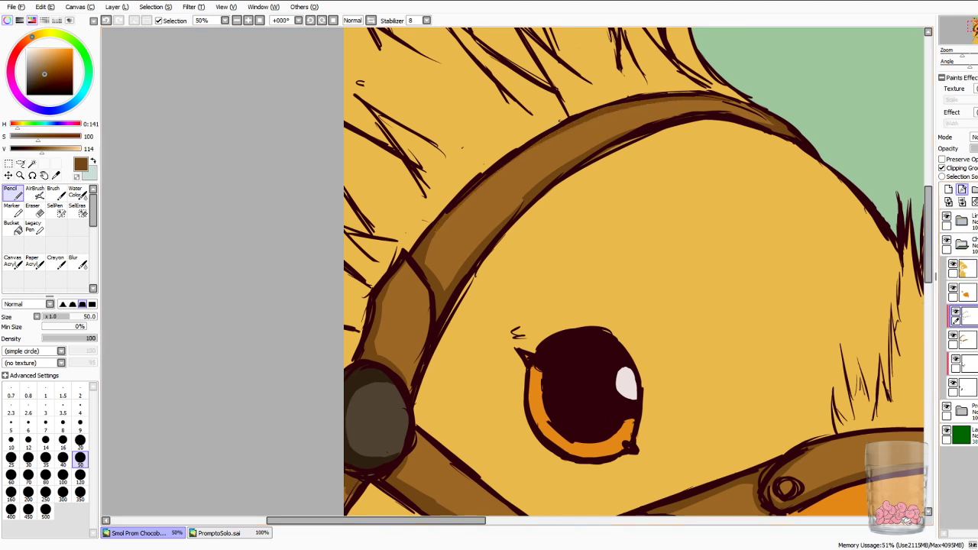
# Try erasing the yellow body color along the head strap's inner edge, and restore it after sampling the yellow.
pyautogui.click(967, 269)
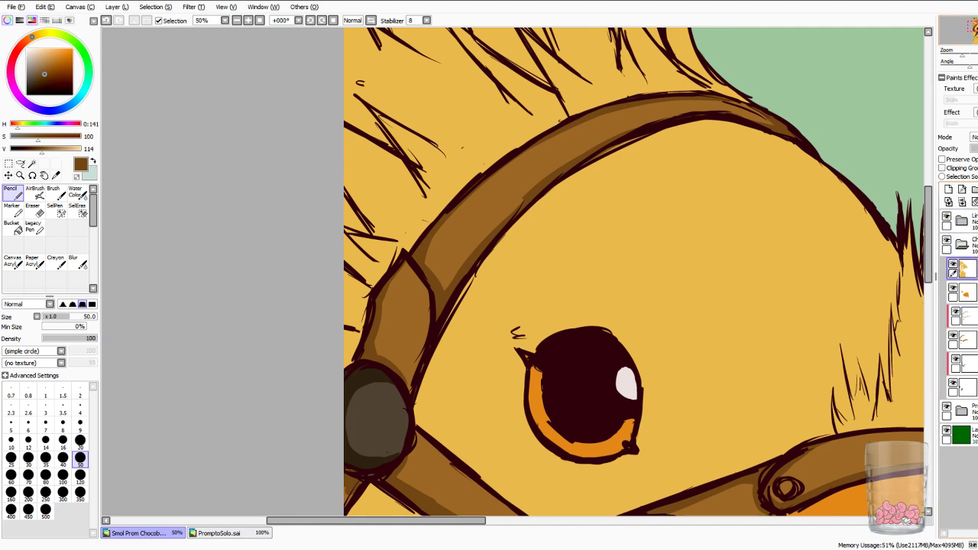
pyautogui.scroll(1, 512, 272)
pyautogui.moveTo(572, 233); pyautogui.dragTo(454, 309)
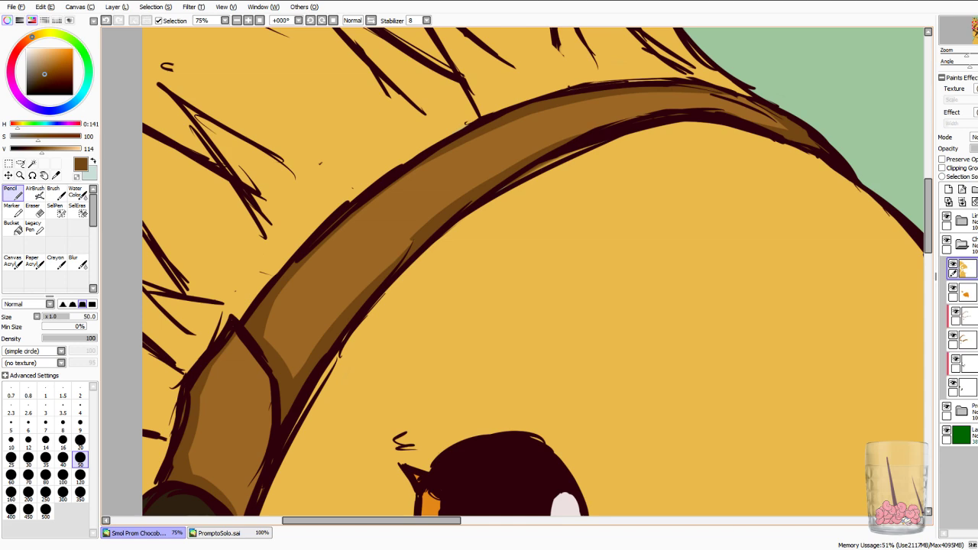
pyautogui.press('e')
pyautogui.moveTo(521, 178); pyautogui.dragTo(599, 143)
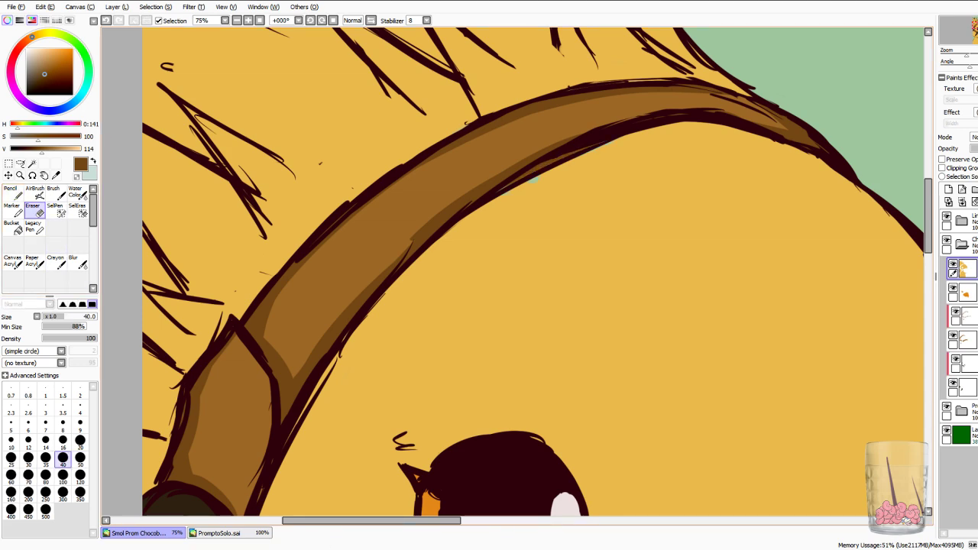
pyautogui.click(55, 176)
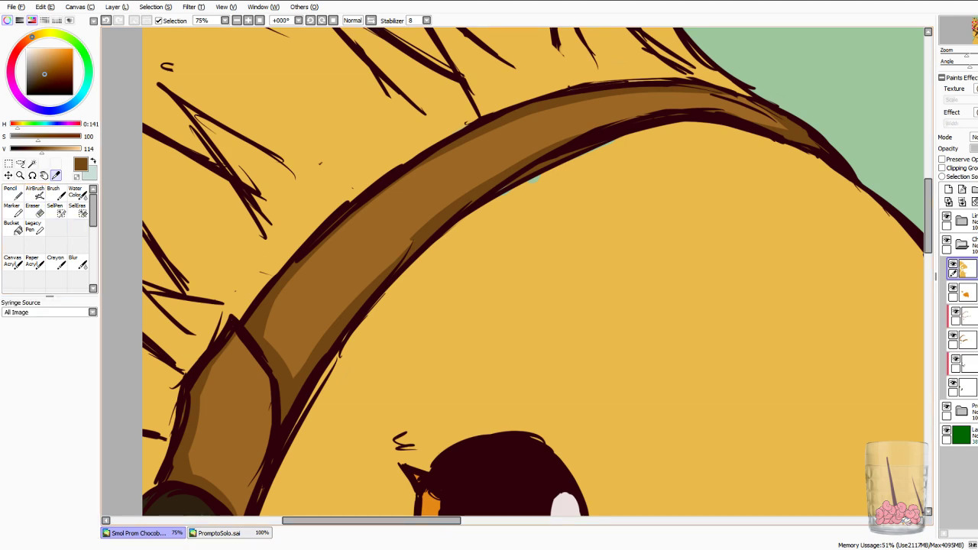
pyautogui.click(547, 201)
pyautogui.press('n')
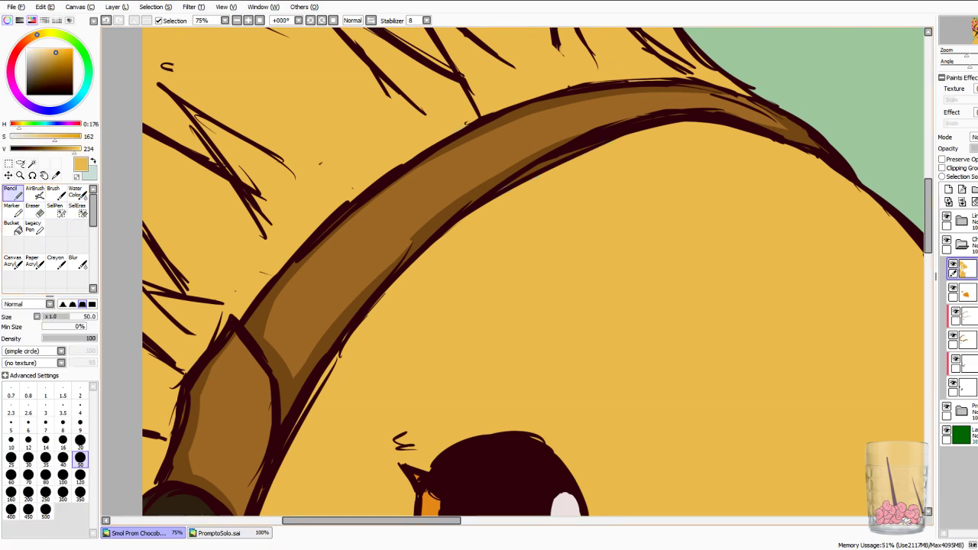
pyautogui.click(963, 340)
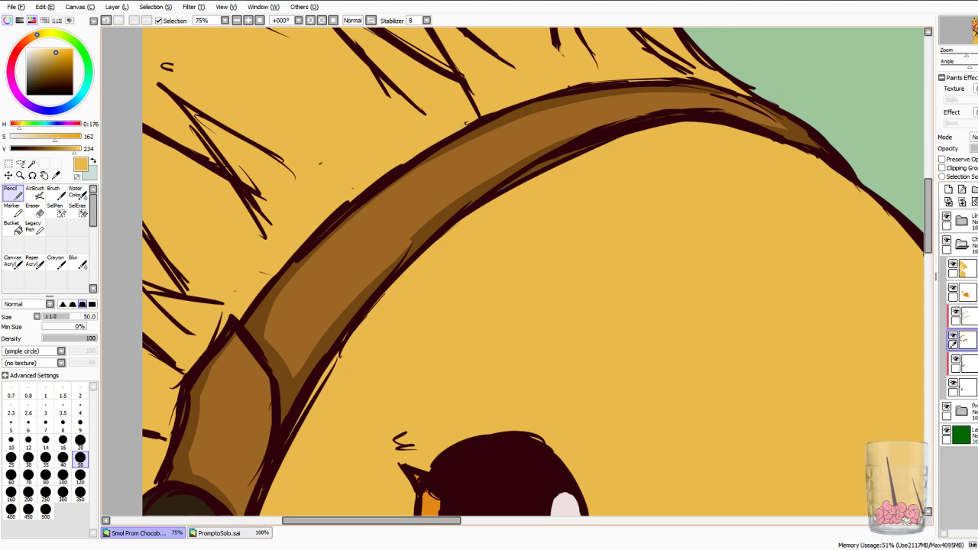
pyautogui.click(56, 176)
pyautogui.click(233, 371)
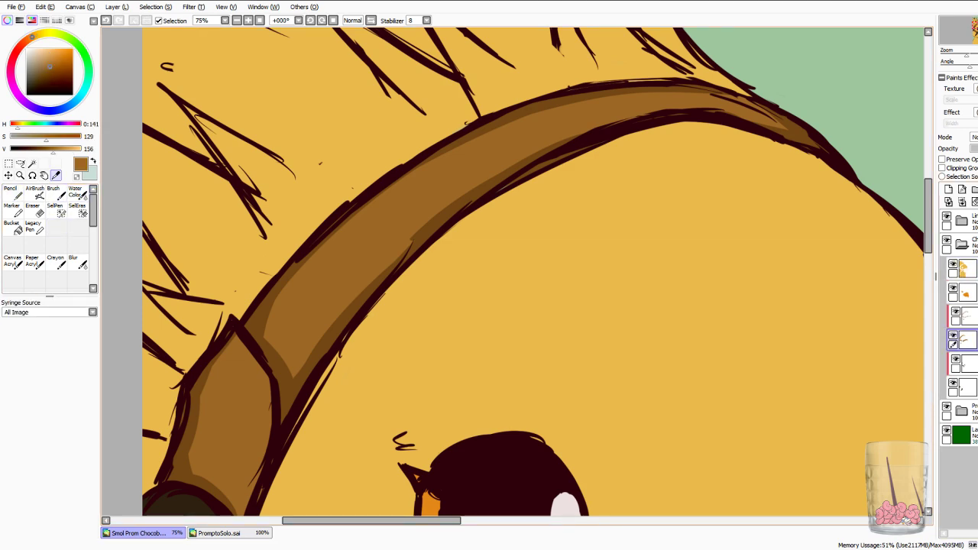
pyautogui.click(12, 192)
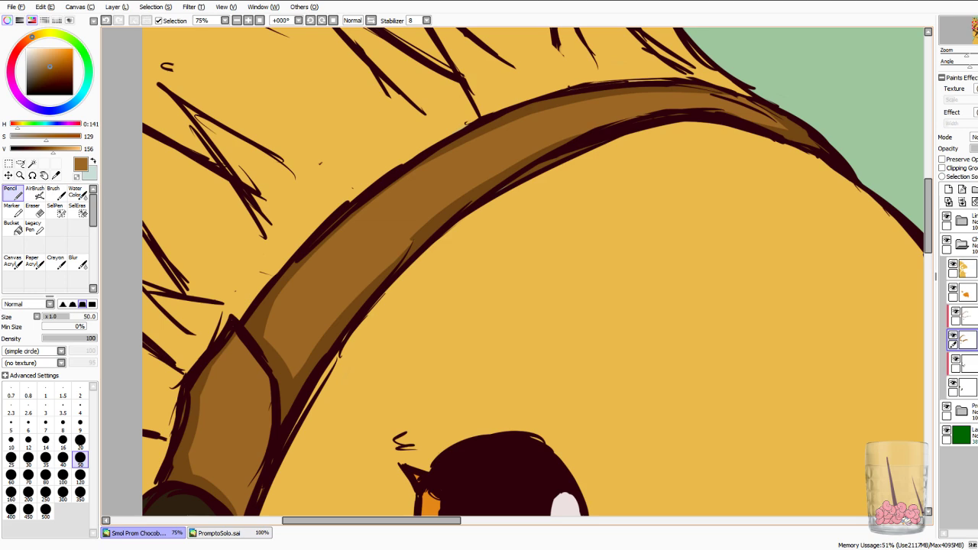
pyautogui.press('pagedown')
pyautogui.press('pagedown')
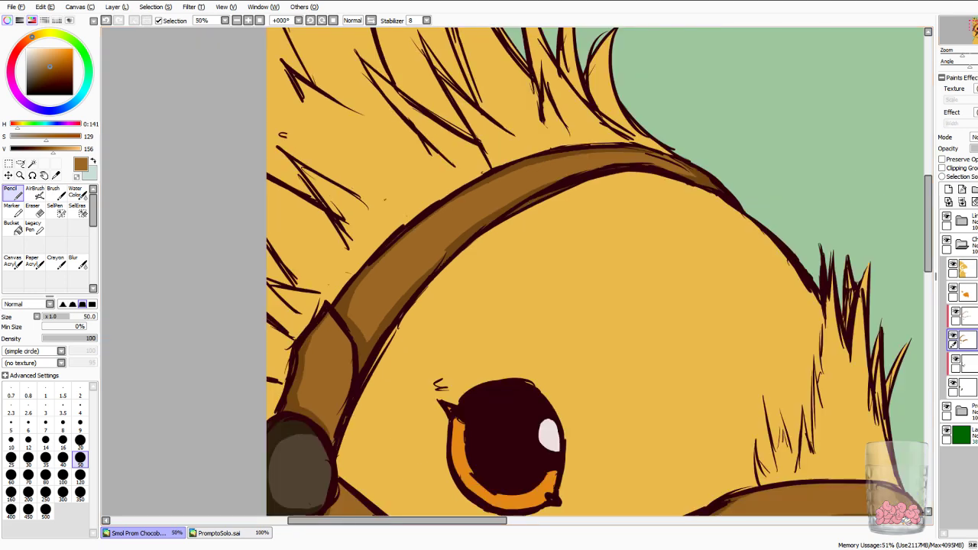
pyautogui.moveTo(513, 272); pyautogui.dragTo(479, 186)
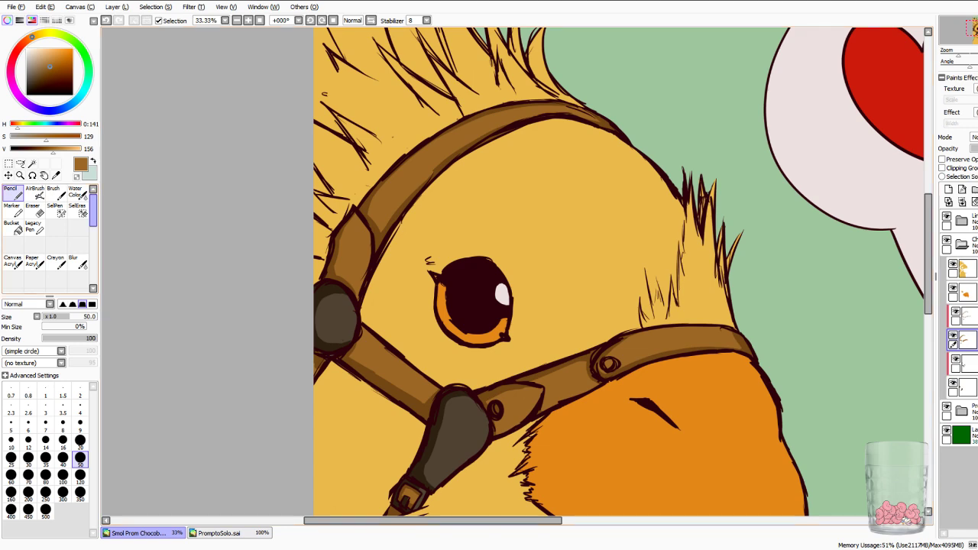
# Switch to the joints' clipped shadow layer and sample their dark shadow color for the pencil.
pyautogui.click(55, 175)
pyautogui.moveTo(520, 336)
pyautogui.mouseDown()
pyautogui.moveTo(520, 302)
pyautogui.moveTo(450, 199)
pyautogui.mouseUp()
pyautogui.click(969, 364)
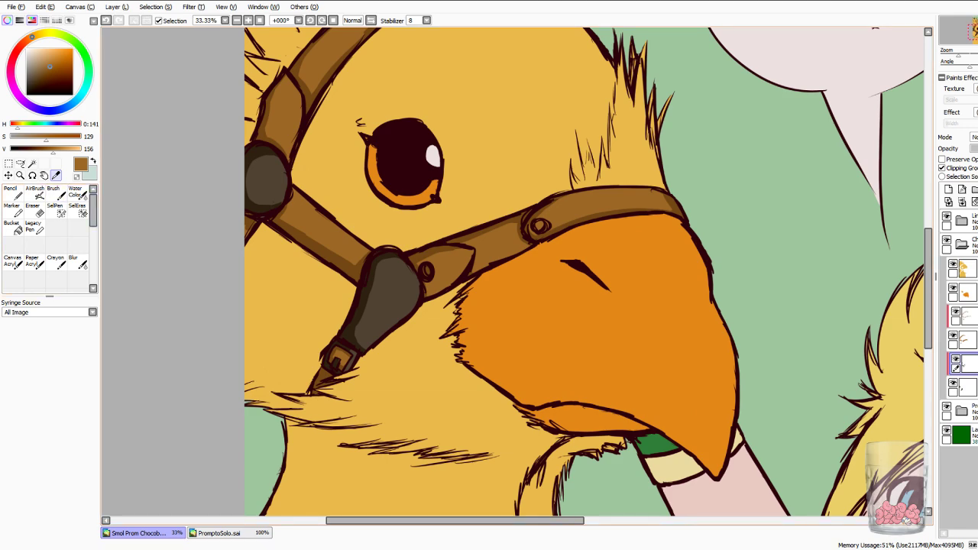
pyautogui.click(356, 328)
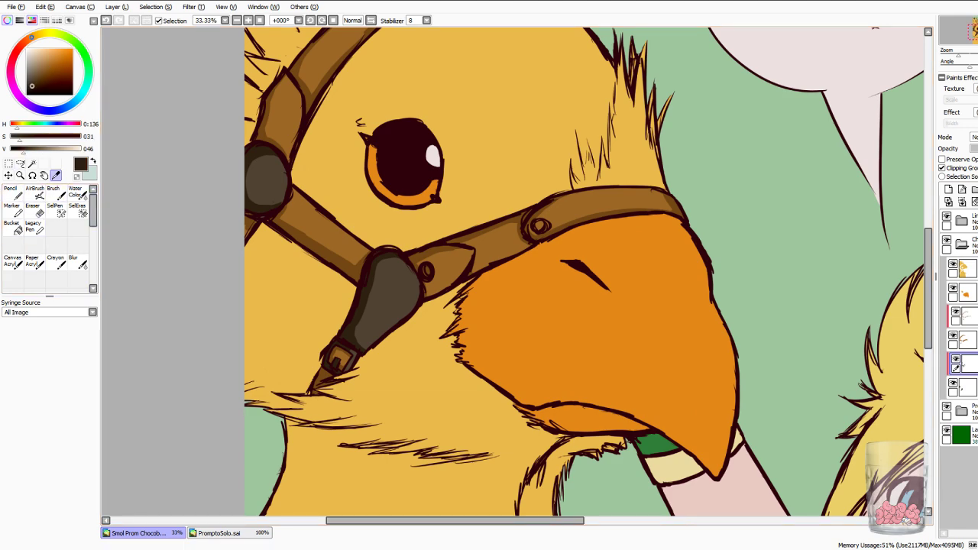
pyautogui.click(13, 194)
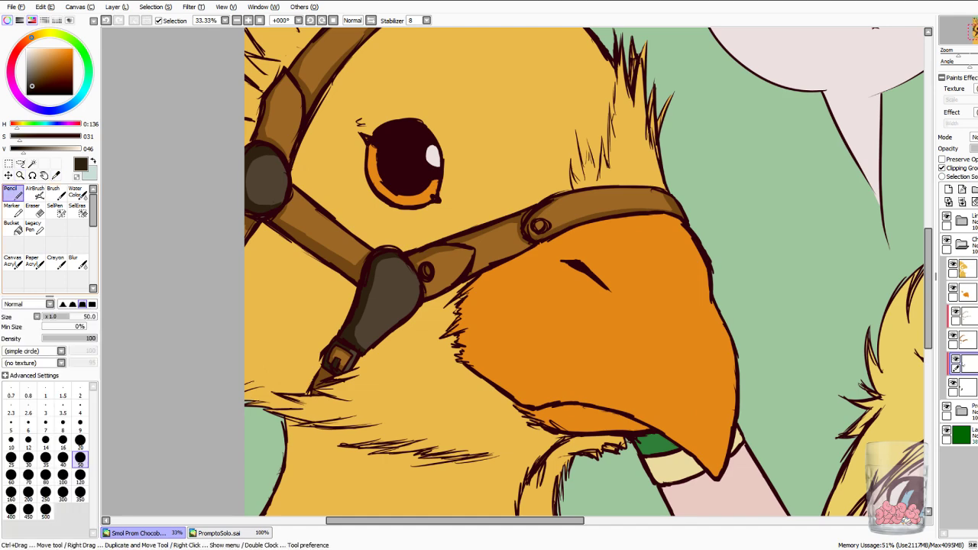
# Widen the elongated joint's shadow across its upper part and down its middle, leaving a rounded light patch near the strap.
pyautogui.scroll(3, 501, 241)
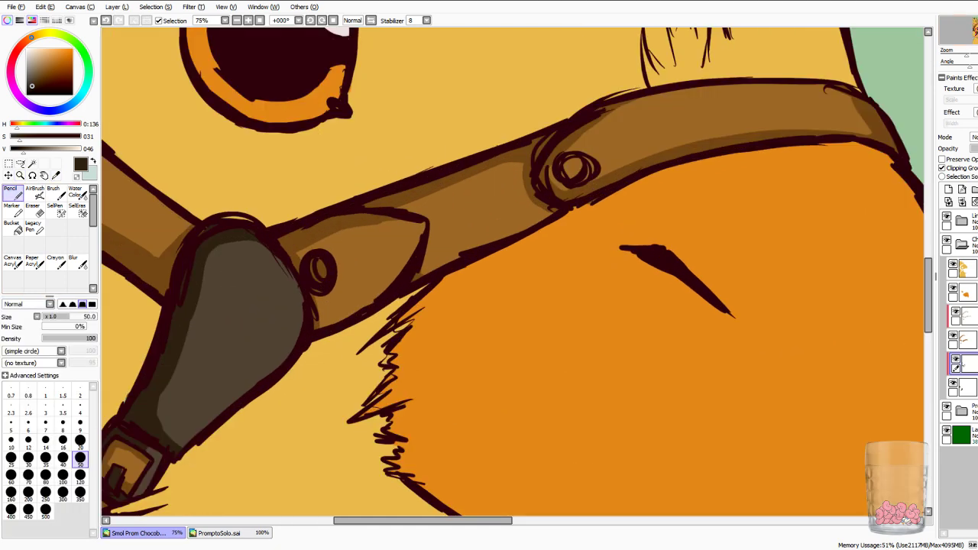
pyautogui.moveTo(377, 408); pyautogui.dragTo(648, 136)
pyautogui.moveTo(493, 175); pyautogui.dragTo(532, 369)
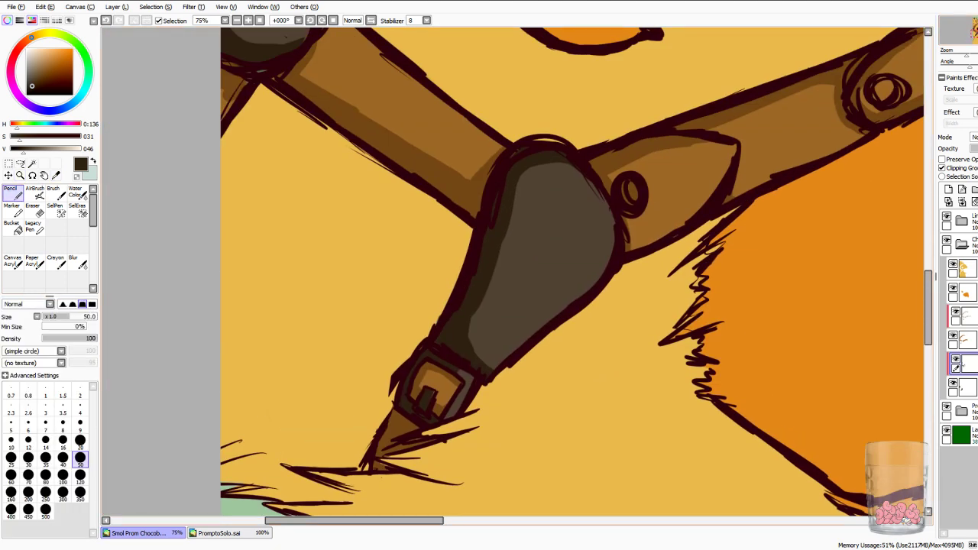
pyautogui.moveTo(583, 179)
pyautogui.mouseDown()
pyautogui.moveTo(515, 245)
pyautogui.moveTo(528, 265)
pyautogui.mouseUp()
pyautogui.moveTo(519, 255)
pyautogui.mouseDown()
pyautogui.moveTo(478, 354)
pyautogui.moveTo(488, 368)
pyautogui.mouseUp()
pyautogui.moveTo(478, 322)
pyautogui.mouseDown()
pyautogui.moveTo(503, 243)
pyautogui.moveTo(544, 286)
pyautogui.moveTo(523, 297)
pyautogui.moveTo(490, 360)
pyautogui.mouseUp()
pyautogui.moveTo(542, 291); pyautogui.dragTo(518, 308)
pyautogui.moveTo(535, 267); pyautogui.dragTo(547, 272)
pyautogui.moveTo(588, 182); pyautogui.dragTo(613, 246)
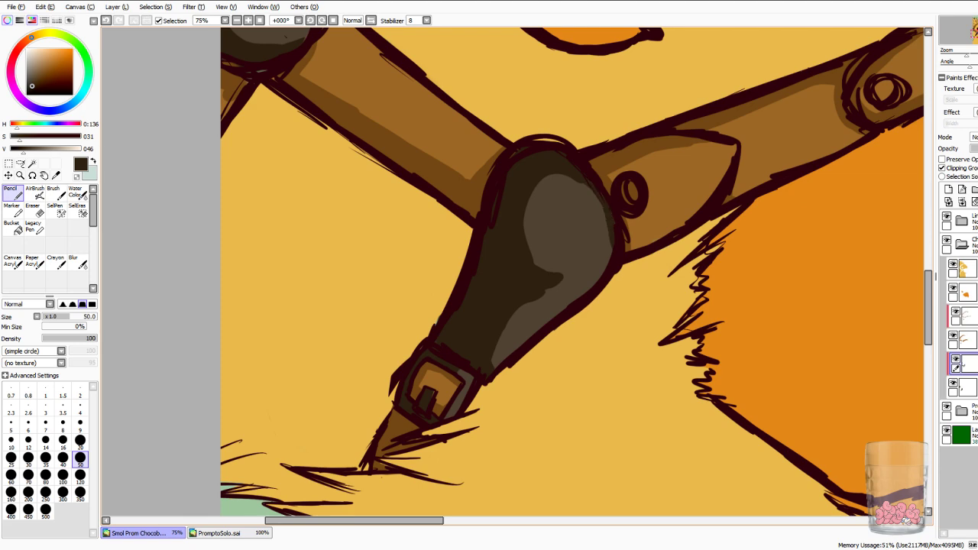
# Shade the buckle's outer edge and widen the round joint's shadow around its light patch.
pyautogui.moveTo(470, 383); pyautogui.dragTo(452, 415)
pyautogui.moveTo(459, 214)
pyautogui.mouseDown()
pyautogui.moveTo(653, 334)
pyautogui.moveTo(654, 448)
pyautogui.mouseUp()
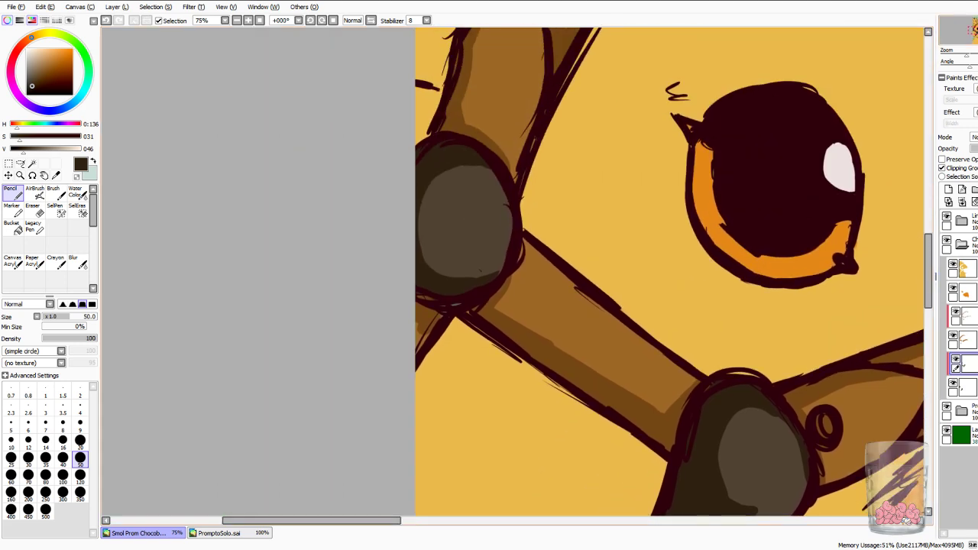
pyautogui.moveTo(495, 170); pyautogui.dragTo(497, 270)
pyautogui.moveTo(494, 177)
pyautogui.mouseDown()
pyautogui.moveTo(478, 167)
pyautogui.moveTo(422, 202)
pyautogui.moveTo(478, 276)
pyautogui.moveTo(490, 273)
pyautogui.mouseUp()
pyautogui.moveTo(455, 166)
pyautogui.mouseDown()
pyautogui.moveTo(425, 202)
pyautogui.moveTo(489, 268)
pyautogui.moveTo(497, 186)
pyautogui.mouseUp()
pyautogui.moveTo(976, 29); pyautogui.dragTo(973, 32)
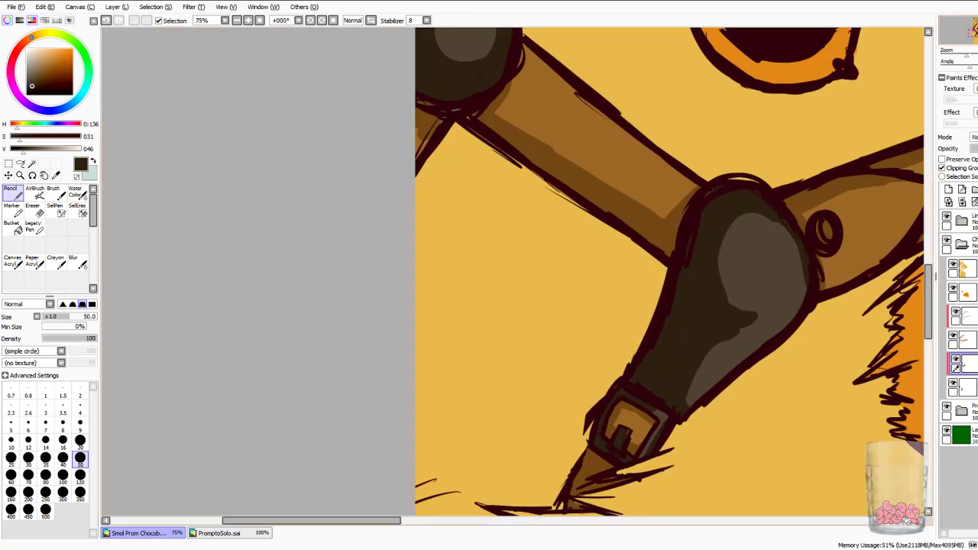
# Add a clipped layer and paint a darker shadow with value 30 down the elongated joint's strap side and over the buckle.
pyautogui.click(949, 190)
pyautogui.click(955, 168)
pyautogui.click(32, 90)
pyautogui.moveTo(688, 240)
pyautogui.mouseDown()
pyautogui.moveTo(692, 304)
pyautogui.moveTo(637, 380)
pyautogui.mouseUp()
pyautogui.moveTo(677, 303)
pyautogui.mouseDown()
pyautogui.moveTo(706, 211)
pyautogui.moveTo(762, 199)
pyautogui.mouseUp()
pyautogui.moveTo(694, 296)
pyautogui.mouseDown()
pyautogui.moveTo(725, 317)
pyautogui.moveTo(694, 275)
pyautogui.moveTo(709, 298)
pyautogui.moveTo(680, 323)
pyautogui.mouseUp()
pyautogui.moveTo(640, 380); pyautogui.dragTo(678, 410)
pyautogui.moveTo(616, 393)
pyautogui.mouseDown()
pyautogui.moveTo(598, 441)
pyautogui.moveTo(604, 449)
pyautogui.moveTo(631, 397)
pyautogui.moveTo(639, 403)
pyautogui.moveTo(616, 444)
pyautogui.moveTo(625, 462)
pyautogui.mouseUp()
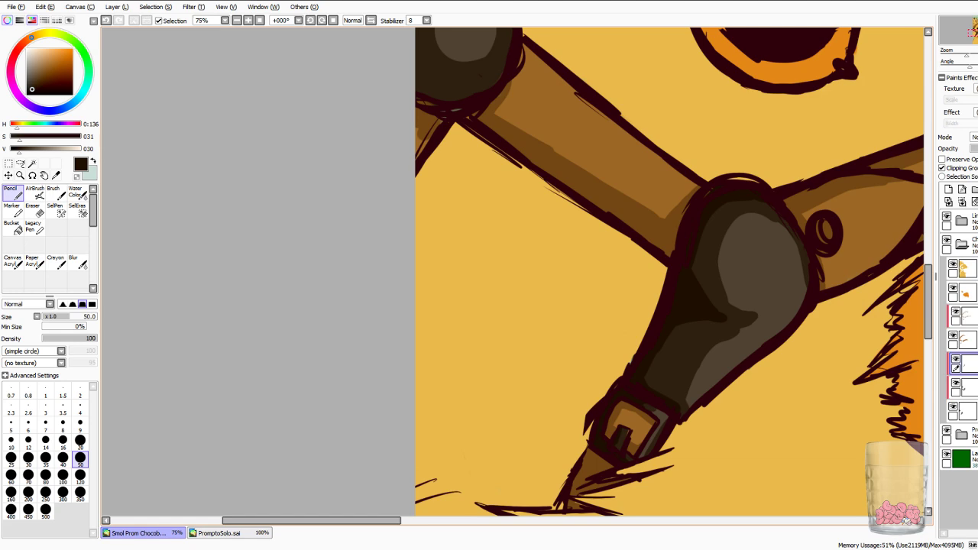
# Paint the same darker shadow along the lower edge of the round joint.
pyautogui.press('Left')
pyautogui.press('Up')
pyautogui.press('Up')
pyautogui.press('Up')
pyautogui.press('Up')
pyautogui.press('Right')
pyautogui.press('Right')
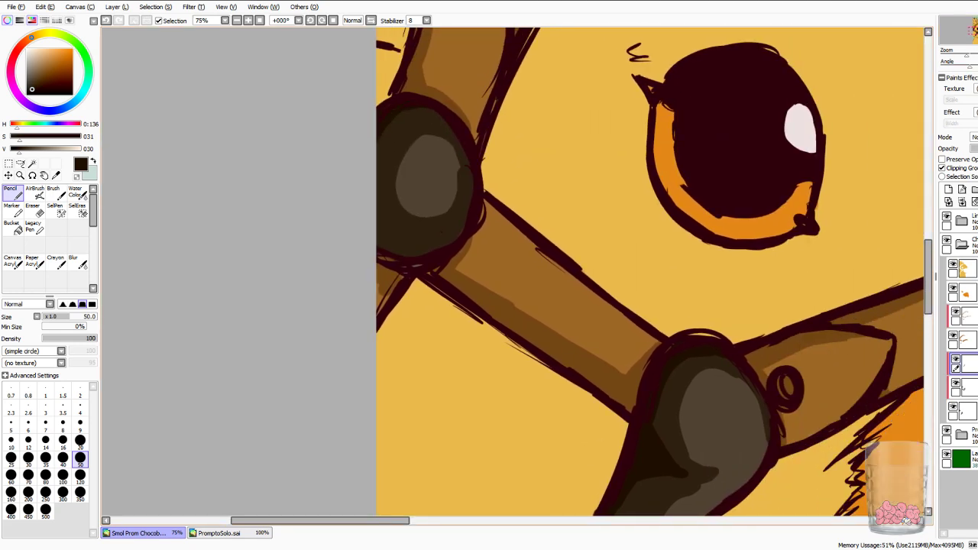
pyautogui.moveTo(378, 217)
pyautogui.mouseDown()
pyautogui.moveTo(396, 246)
pyautogui.moveTo(414, 251)
pyautogui.moveTo(456, 238)
pyautogui.moveTo(464, 225)
pyautogui.mouseUp()
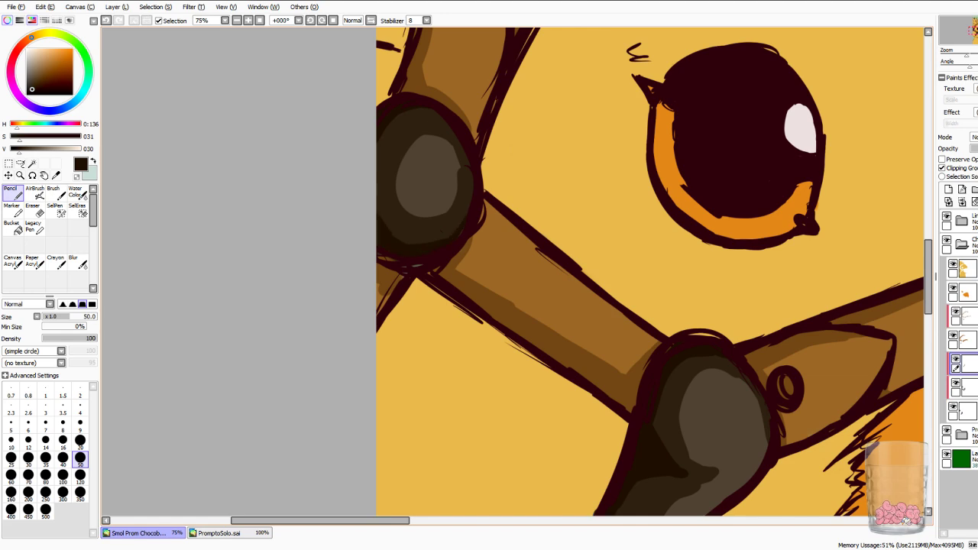
# Return to the joints' first shadow layer, sample its dark brown and extend the shadow across the elongated joint below its rounded light patch.
pyautogui.scroll(-4, 513, 265)
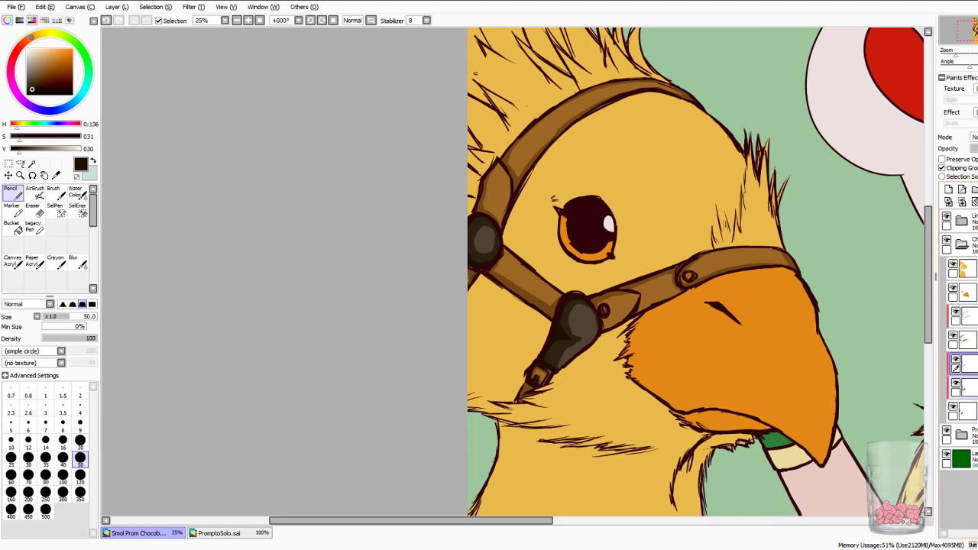
pyautogui.click(969, 388)
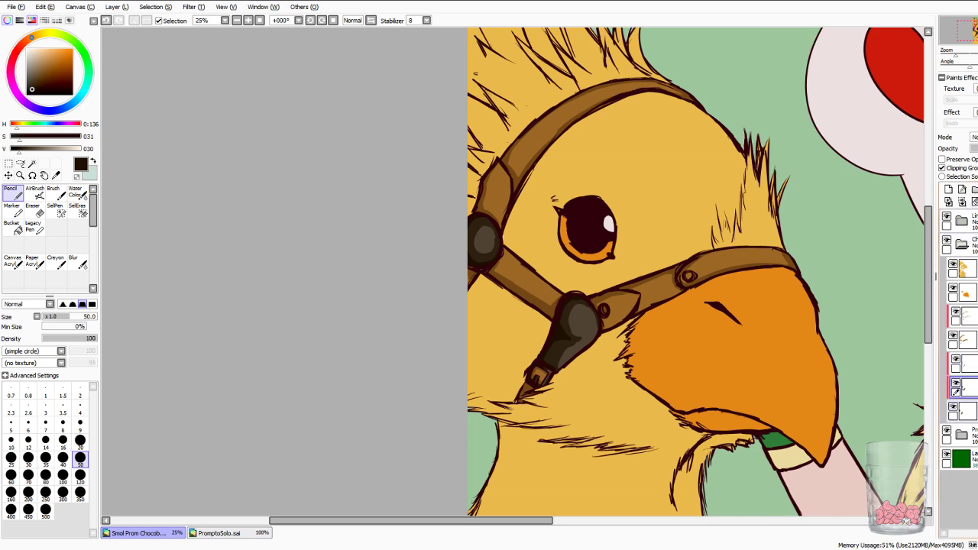
pyautogui.click(969, 364)
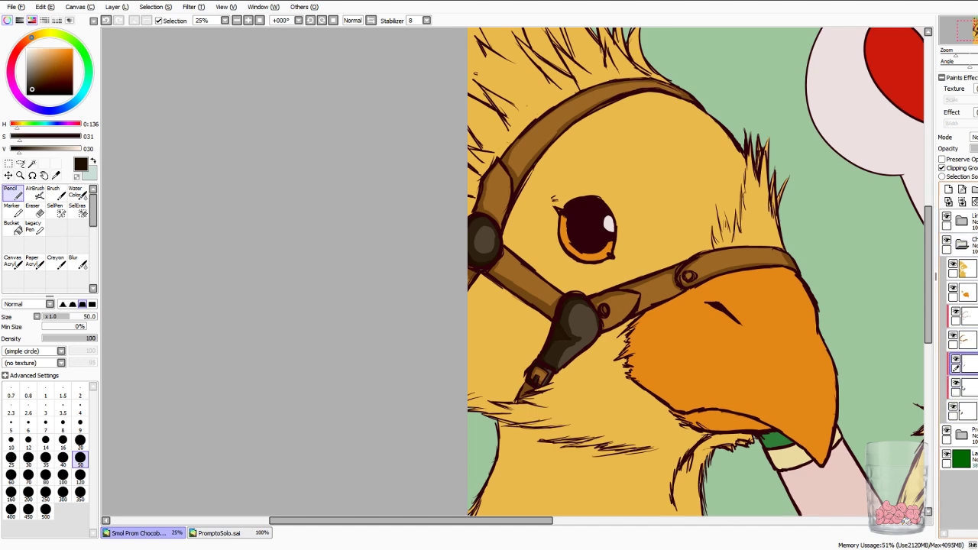
pyautogui.click(969, 387)
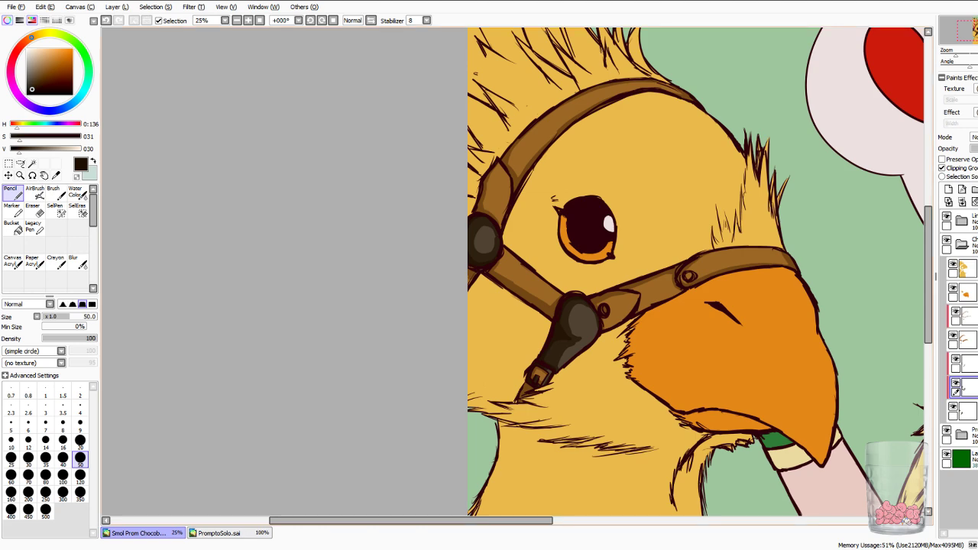
pyautogui.scroll(-2, 513, 271)
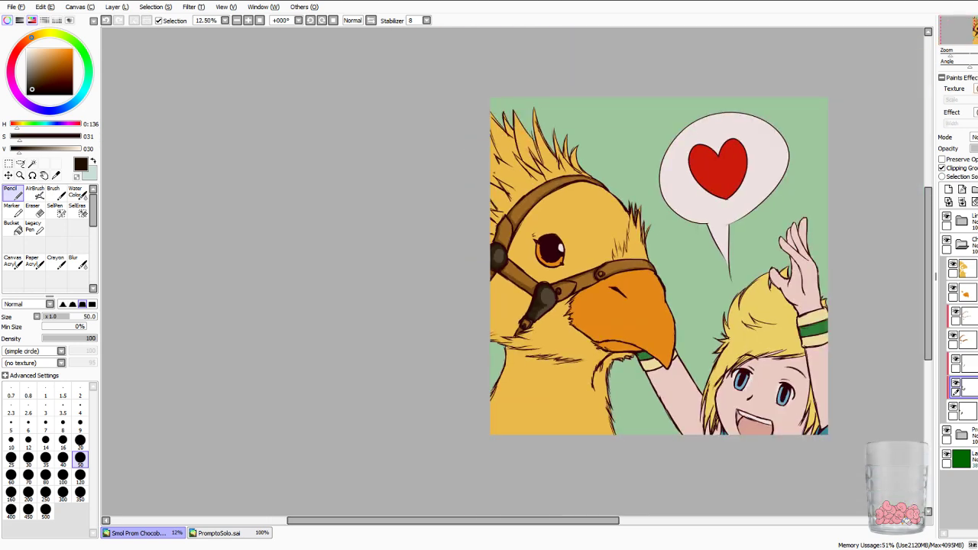
pyautogui.scroll(4, 512, 271)
pyautogui.moveTo(527, 375); pyautogui.dragTo(503, 165)
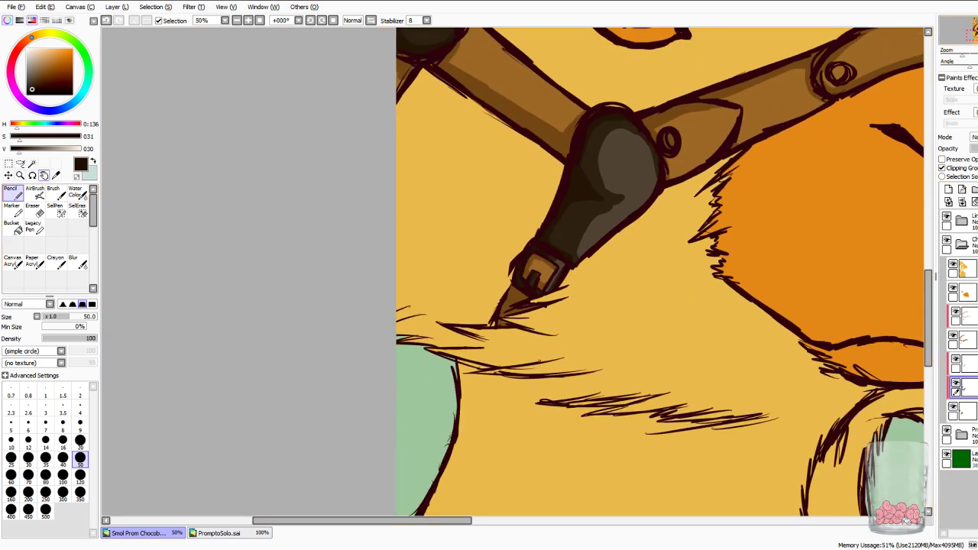
pyautogui.click(56, 176)
pyautogui.click(586, 174)
pyautogui.click(13, 193)
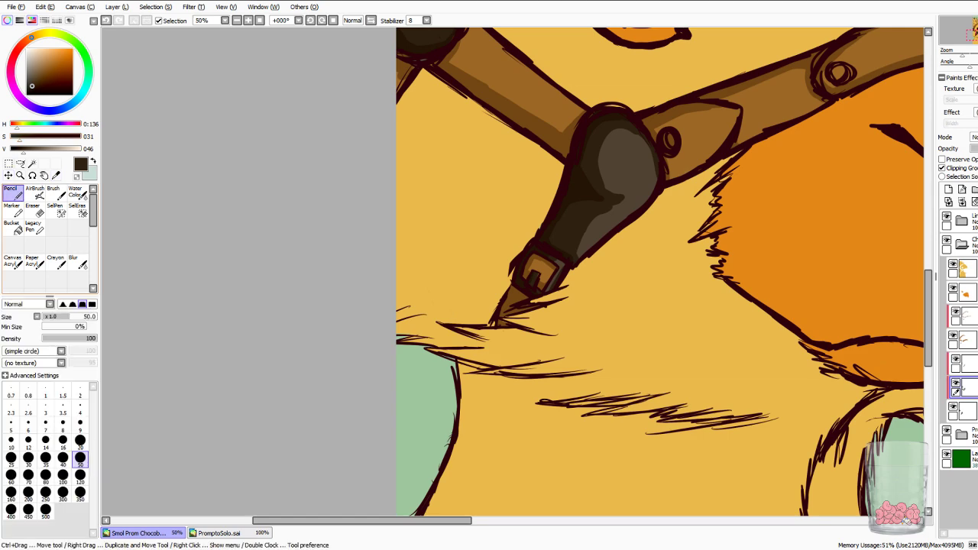
pyautogui.moveTo(622, 207)
pyautogui.mouseDown()
pyautogui.moveTo(607, 212)
pyautogui.moveTo(655, 187)
pyautogui.mouseUp()
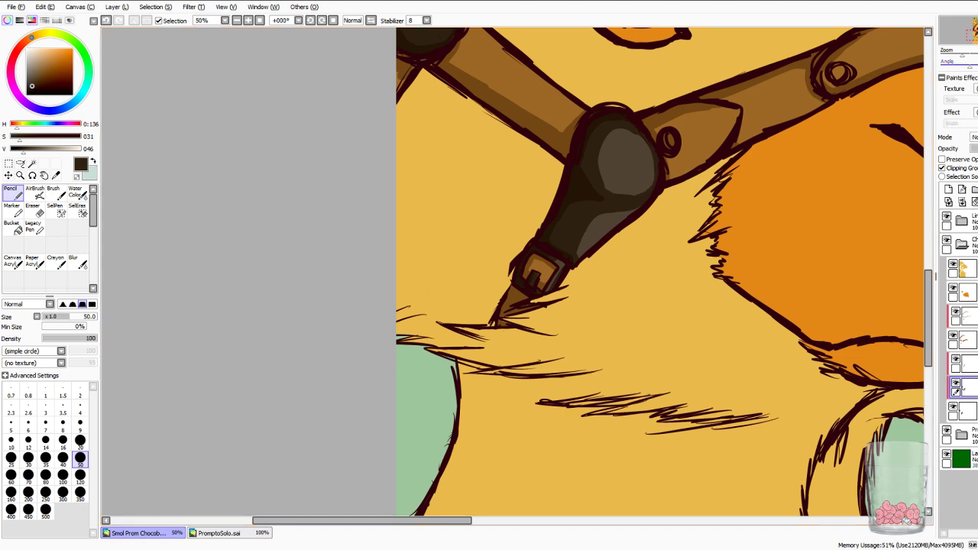
# Drop the extra darker shadow layer and reduce both joints' shadows to narrow bands along their edges.
pyautogui.scroll(-2, 513, 272)
pyautogui.scroll(-1, 513, 273)
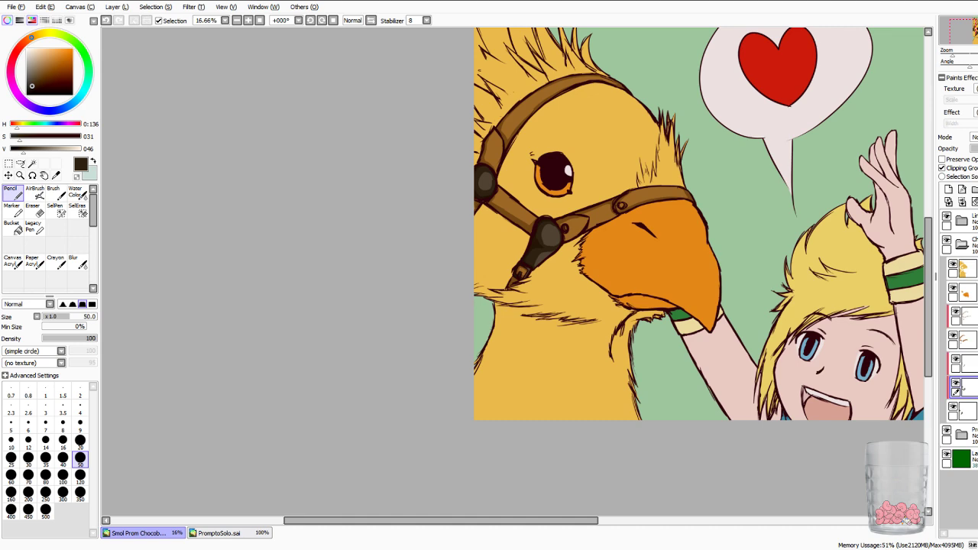
pyautogui.click(967, 364)
pyautogui.click(967, 388)
pyautogui.click(967, 364)
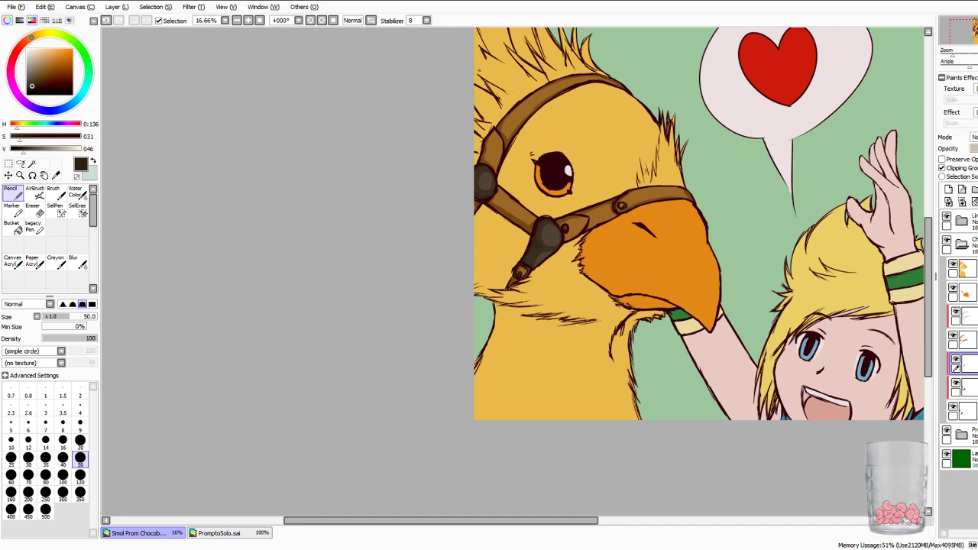
pyautogui.hotkey('ctrl', 'z')
pyautogui.hotkey('ctrl', 'z')
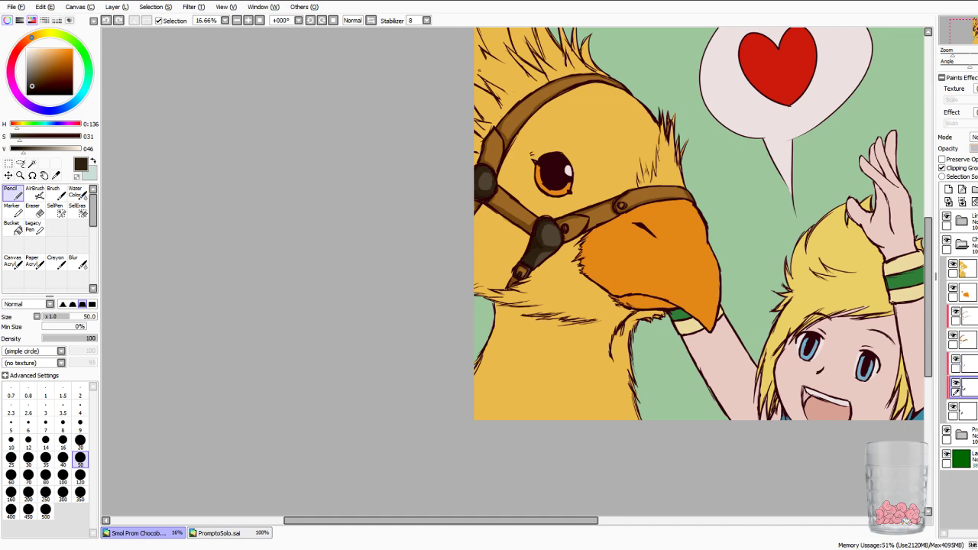
pyautogui.click(969, 364)
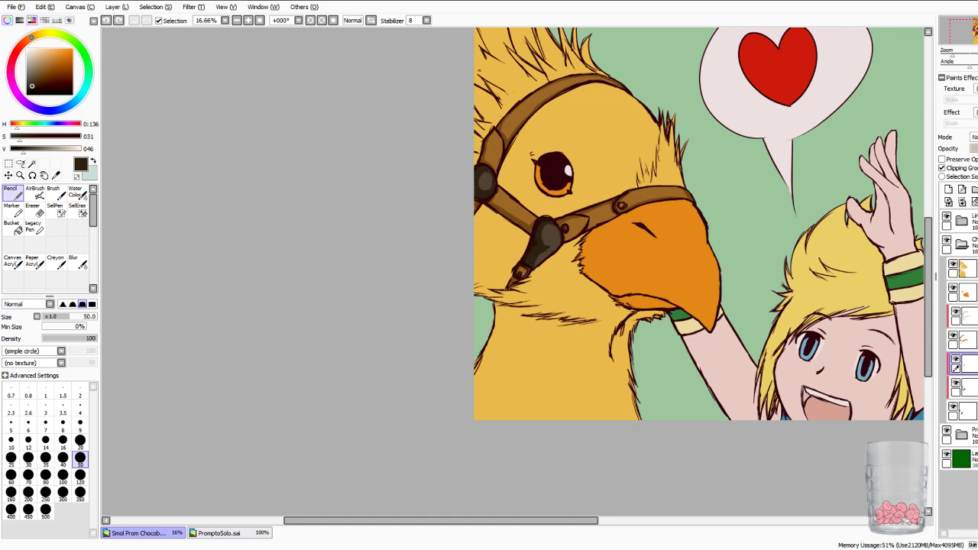
pyautogui.hotkey('ctrl', 'e')
pyautogui.moveTo(489, 176)
pyautogui.mouseDown()
pyautogui.moveTo(478, 193)
pyautogui.moveTo(491, 172)
pyautogui.mouseUp()
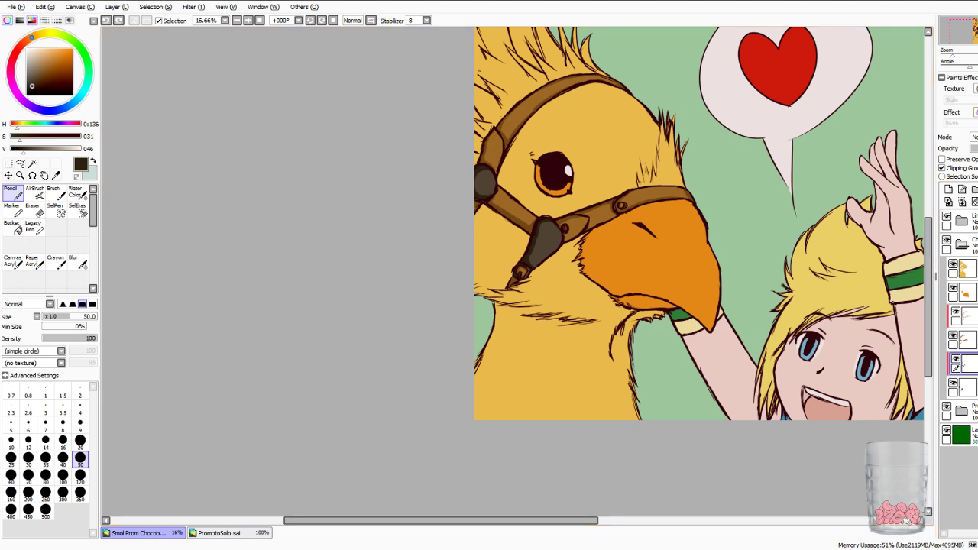
# Paint a thin shadow along the elongated joint's beak-side edge down to the buckle.
pyautogui.press('pageup')
pyautogui.press('pageup')
pyautogui.press('pageup')
pyautogui.press('pageup')
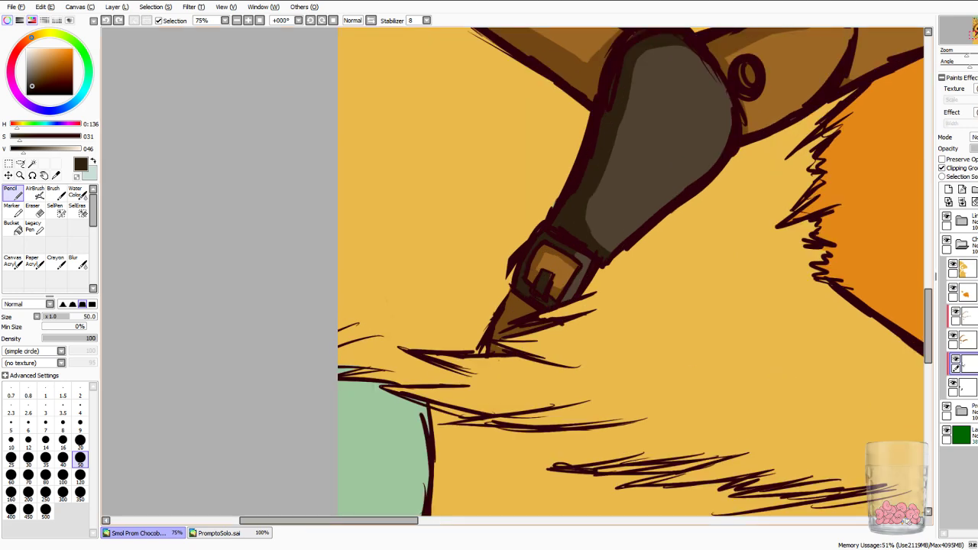
pyautogui.press('alt')
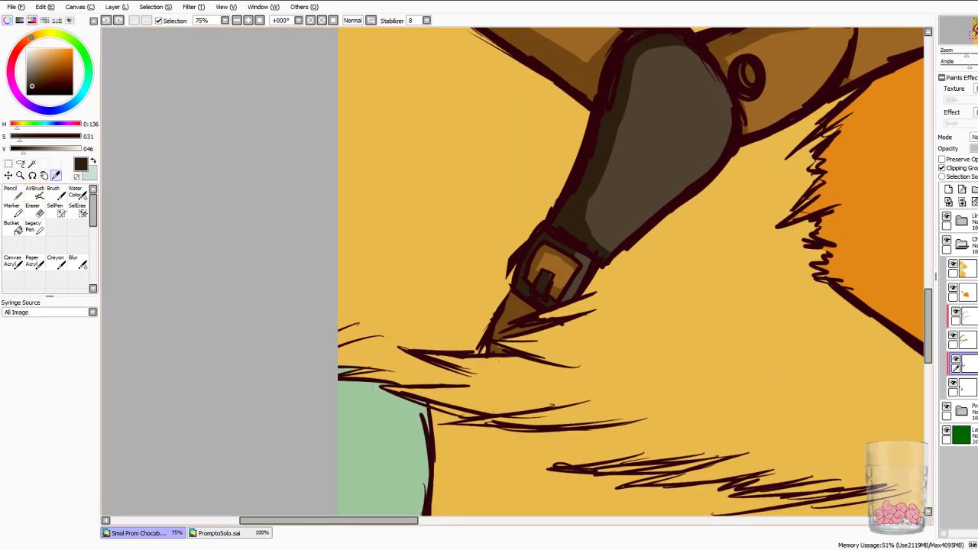
pyautogui.click(13, 193)
pyautogui.moveTo(603, 249); pyautogui.dragTo(617, 249)
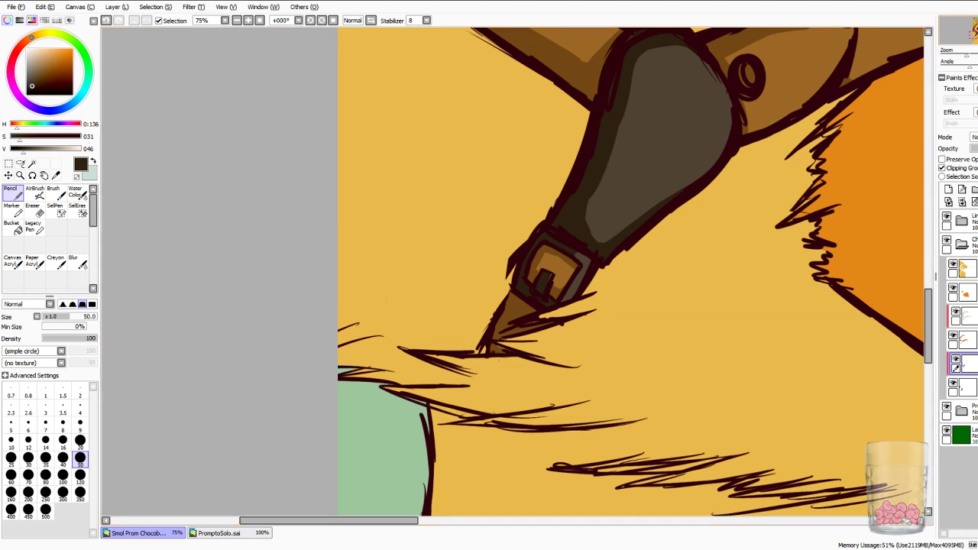
# Add a clipped layer above the joints' shadows and mix a lighter grey from the joint color, saturation 18 and value 124, for the pencil.
pyautogui.moveTo(581, 69); pyautogui.dragTo(463, 499)
pyautogui.moveTo(688, 267)
pyautogui.mouseDown()
pyautogui.moveTo(456, 425)
pyautogui.moveTo(337, 305)
pyautogui.moveTo(300, 112)
pyautogui.mouseUp()
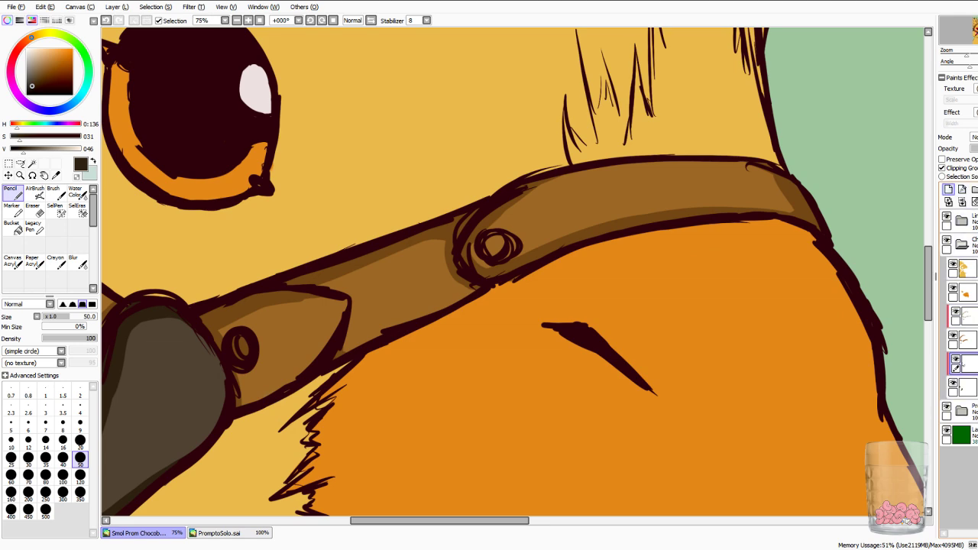
pyautogui.click(949, 189)
pyautogui.click(956, 168)
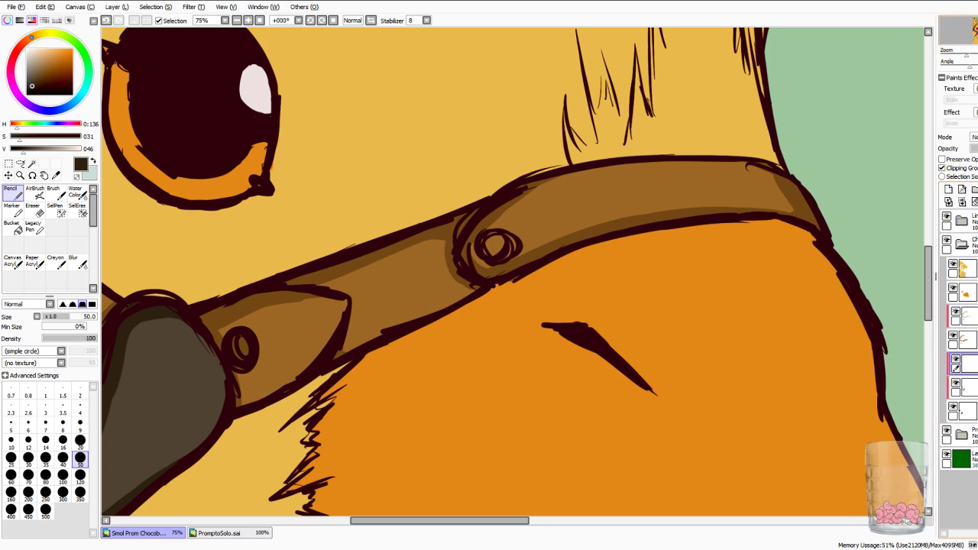
pyautogui.scroll(-3, 513, 272)
pyautogui.click(56, 176)
pyautogui.click(355, 324)
pyautogui.moveTo(33, 149)
pyautogui.mouseDown()
pyautogui.moveTo(44, 150)
pyautogui.moveTo(15, 137)
pyautogui.mouseUp()
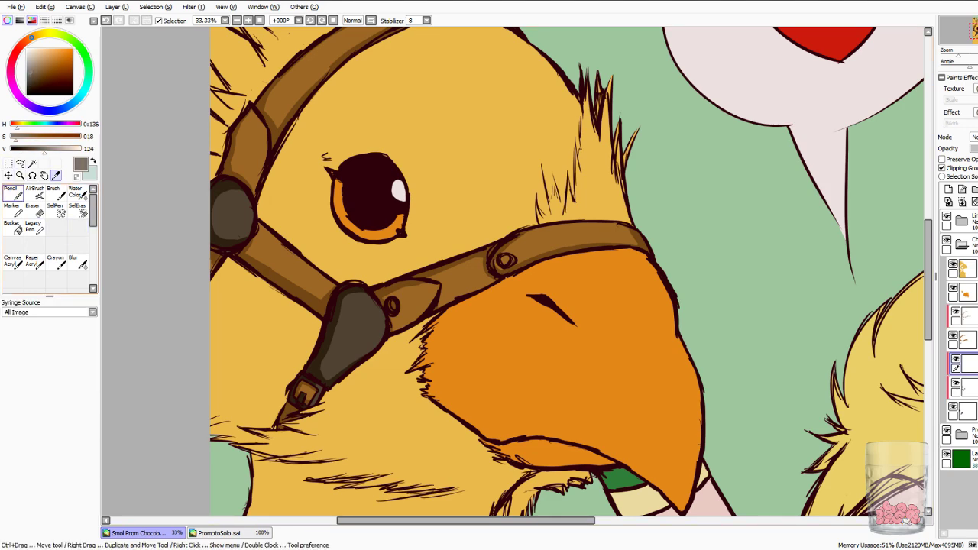
pyautogui.click(14, 193)
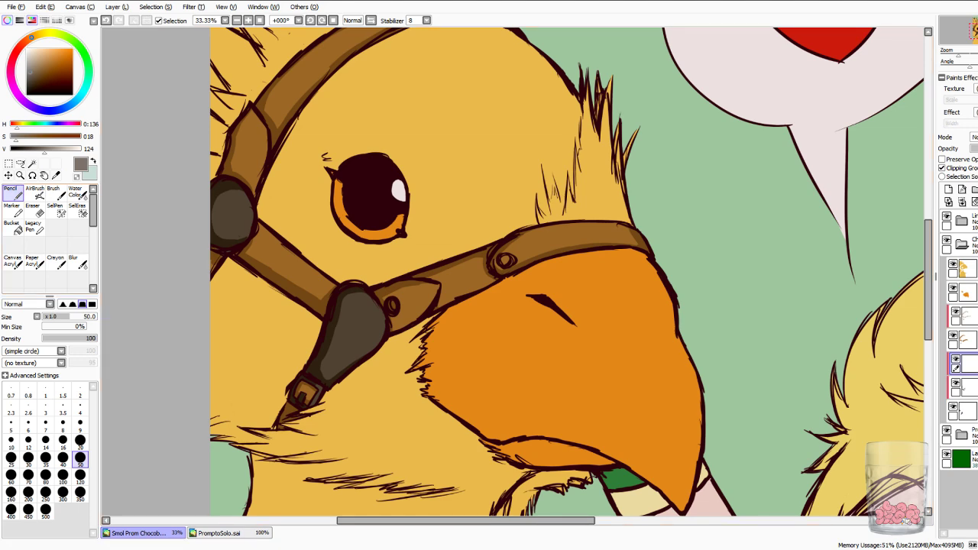
# Paint a curved light grey highlight inside the elongated joint, following its beak-side edge.
pyautogui.press('pageup')
pyautogui.press('pageup')
pyautogui.press('Left')
pyautogui.press('Left')
pyautogui.press('Left')
pyautogui.press('Left')
pyautogui.press('Left')
pyautogui.press('Left')
pyautogui.press('Down')
pyautogui.press('Down')
pyautogui.press('Down')
pyautogui.press('Down')
pyautogui.press('Down')
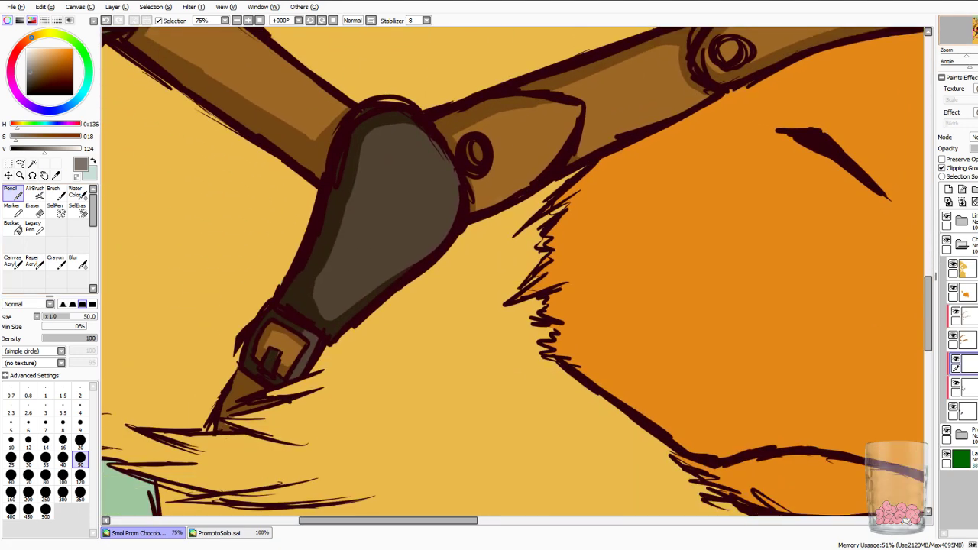
pyautogui.moveTo(414, 140)
pyautogui.mouseDown()
pyautogui.moveTo(443, 184)
pyautogui.moveTo(419, 233)
pyautogui.mouseUp()
pyautogui.moveTo(442, 187)
pyautogui.mouseDown()
pyautogui.moveTo(416, 246)
pyautogui.moveTo(358, 282)
pyautogui.mouseUp()
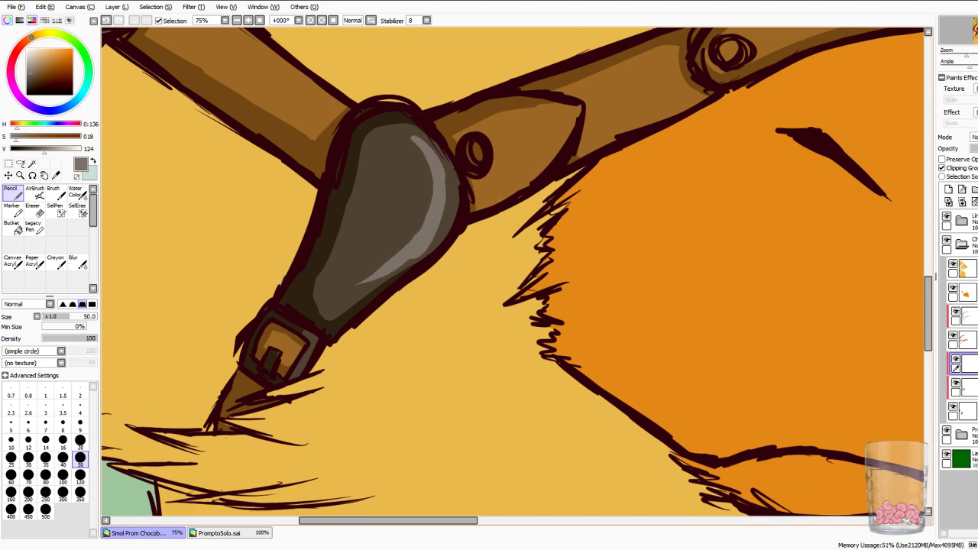
# Paint a short curved light grey highlight on the beak-facing side of the round joint.
pyautogui.moveTo(428, 122)
pyautogui.mouseDown()
pyautogui.moveTo(622, 429)
pyautogui.moveTo(622, 470)
pyautogui.mouseUp()
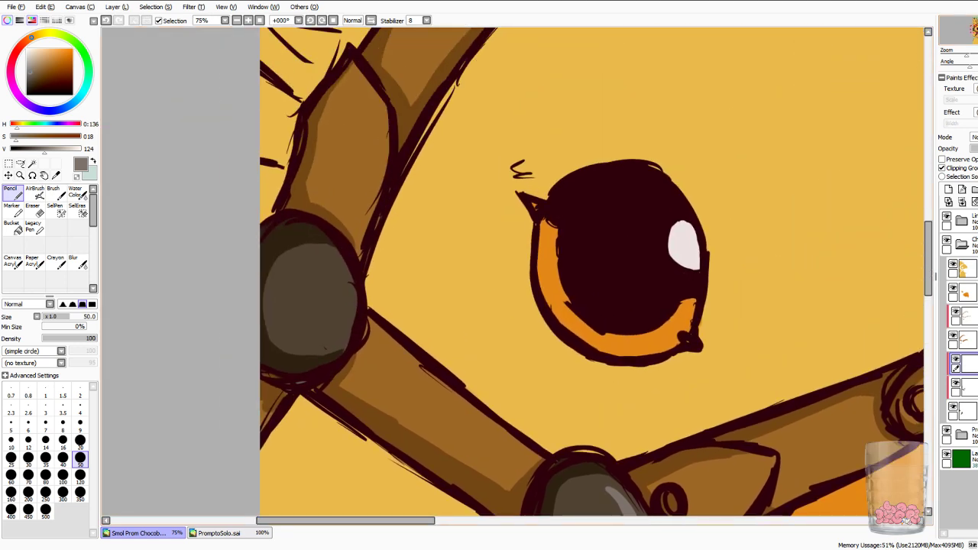
pyautogui.moveTo(318, 261); pyautogui.dragTo(327, 334)
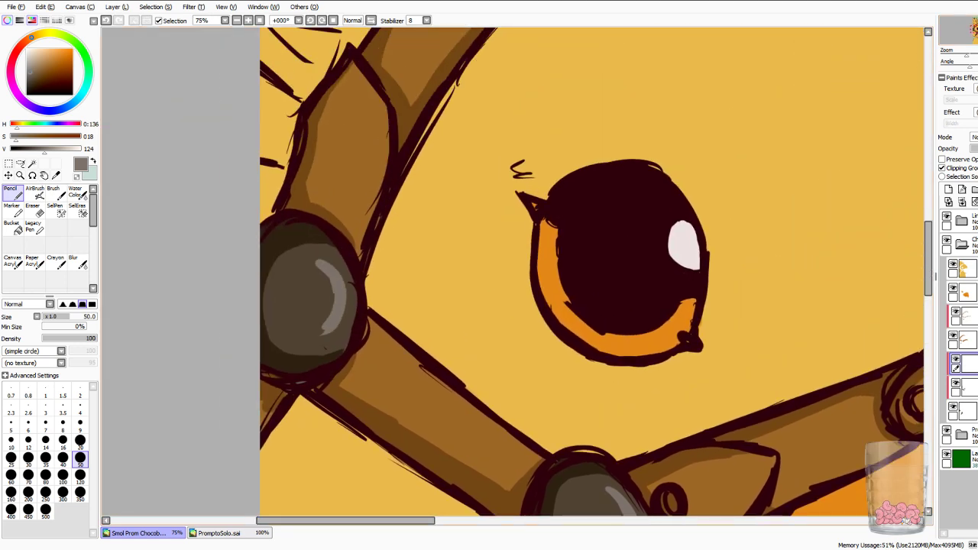
pyautogui.scroll(-3, 508, 267)
pyautogui.scroll(-1, 512, 283)
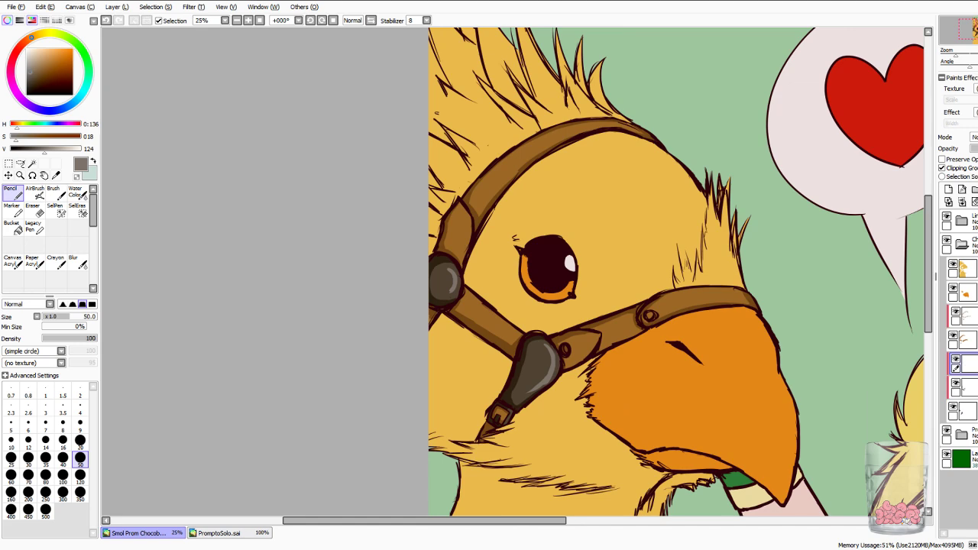
# Add a clipped layer above the straps' shadows and mix a light tan from the strap brown, saturation 94 and value 204, for the pencil.
pyautogui.click(968, 317)
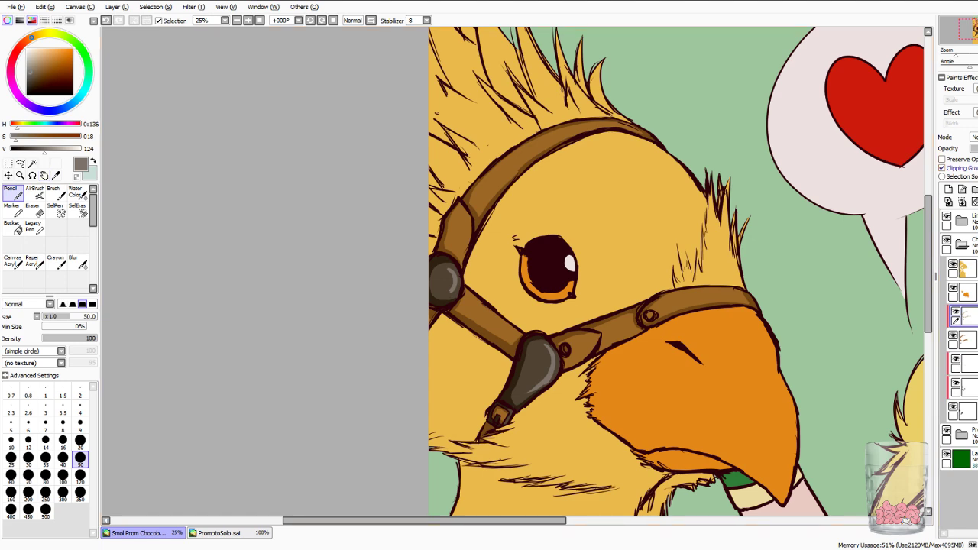
pyautogui.click(949, 190)
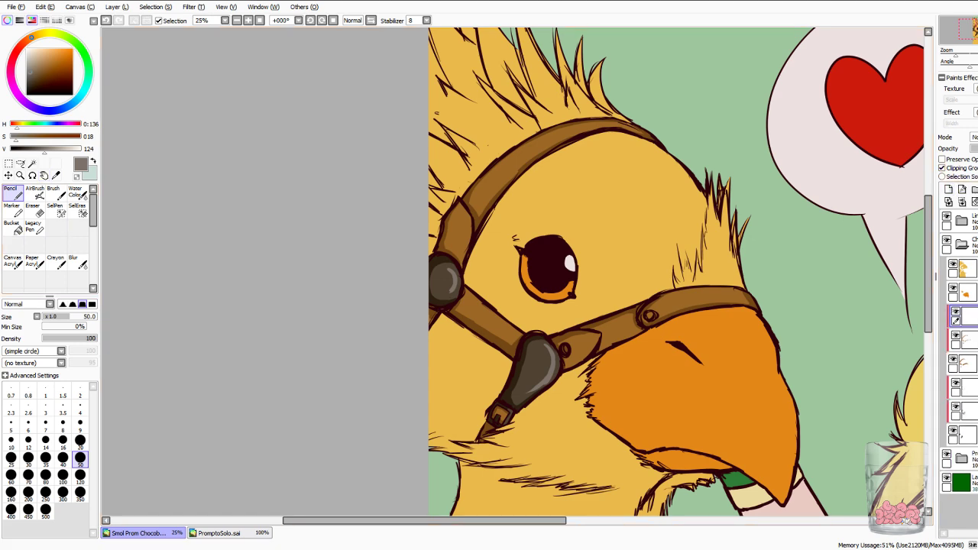
pyautogui.click(56, 175)
pyautogui.click(497, 170)
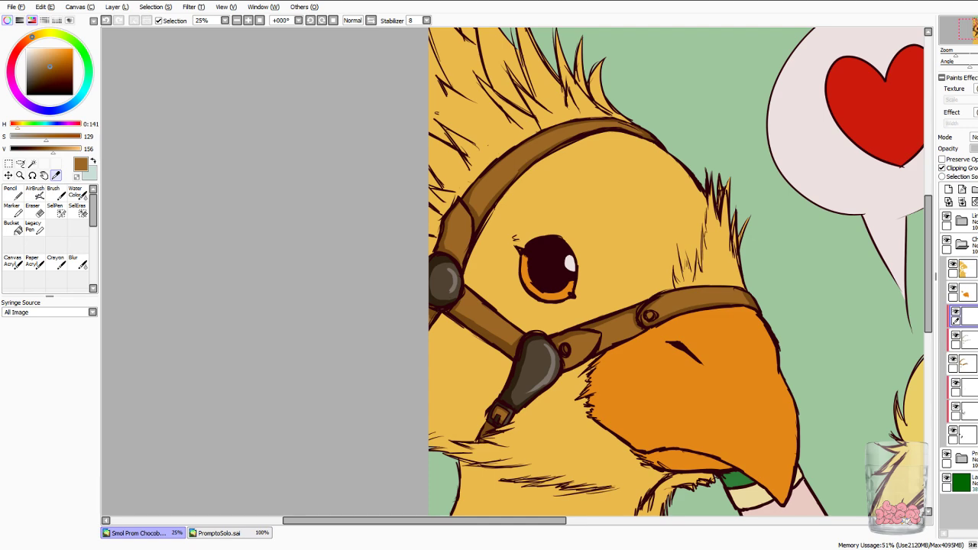
pyautogui.click(65, 149)
pyautogui.click(35, 136)
pyautogui.click(13, 193)
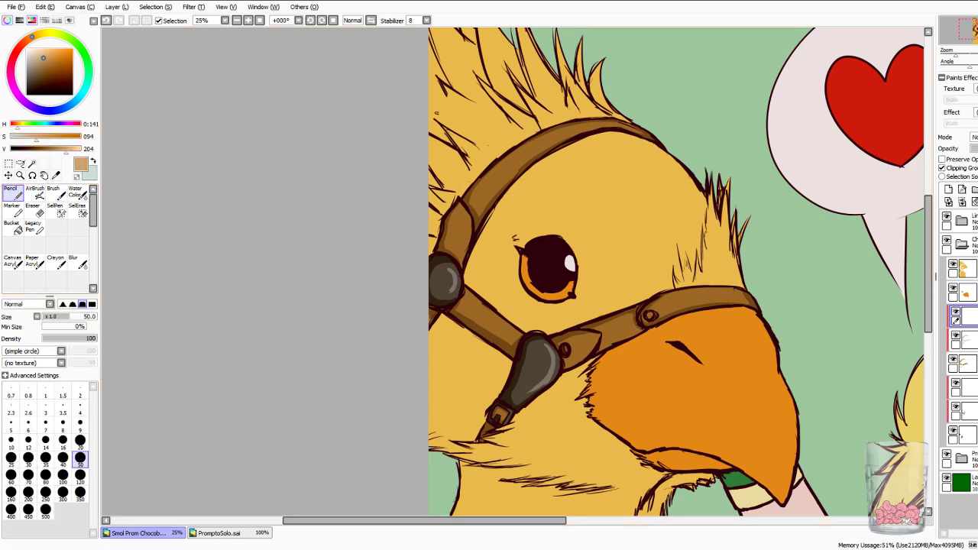
# Dab a small tan highlight on the strap piece inside the buckle.
pyautogui.press('pageup')
pyautogui.press('pageup')
pyautogui.moveTo(513, 272); pyautogui.dragTo(437, 118)
pyautogui.click(417, 399)
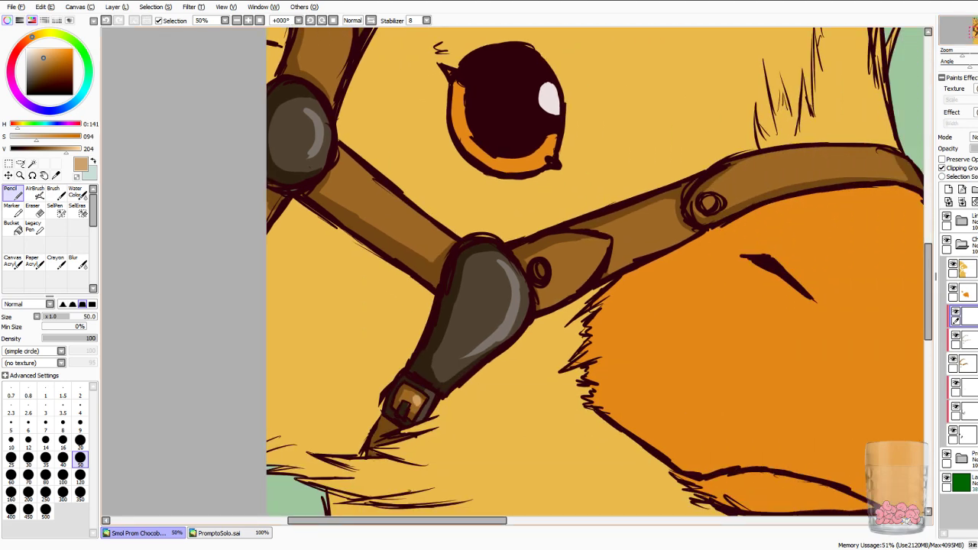
# Replace the highlight on the buckle's strap piece with a darker tan, saturation 129 and value 184, mixed from the strap brown.
pyautogui.hotkey('ctrl', 'z')
pyautogui.click(56, 175)
pyautogui.click(417, 398)
pyautogui.moveTo(53, 150); pyautogui.dragTo(62, 149)
pyautogui.click(13, 192)
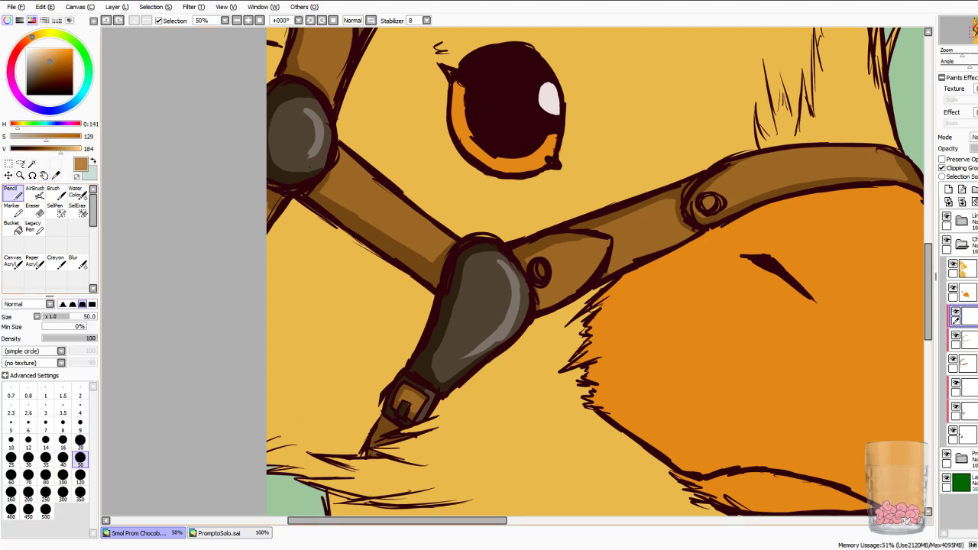
pyautogui.moveTo(418, 397); pyautogui.dragTo(418, 406)
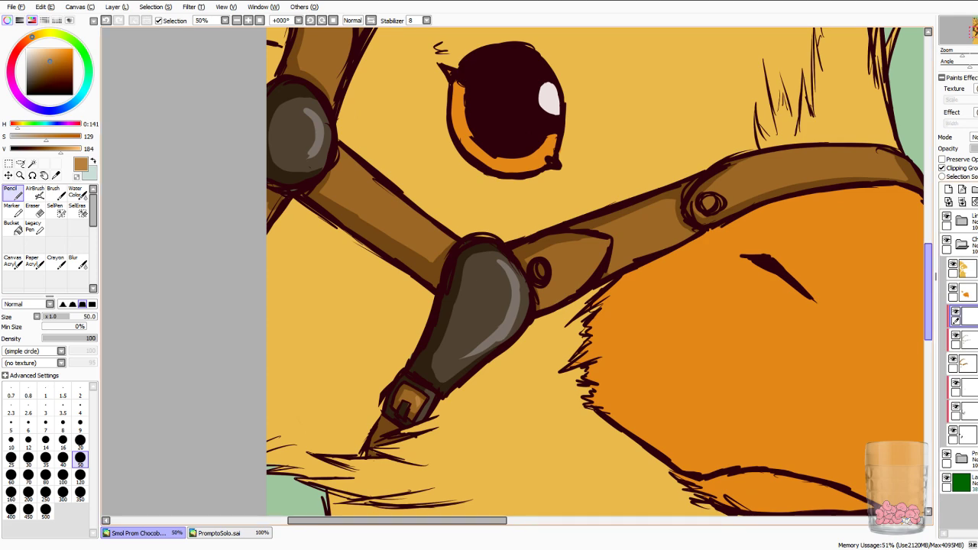
# Paint tan highlights on the pointed strap tab, the strap piece beside it and the cheek strap between the two grey joints.
pyautogui.moveTo(595, 251)
pyautogui.mouseDown()
pyautogui.moveTo(554, 292)
pyautogui.moveTo(570, 289)
pyautogui.mouseUp()
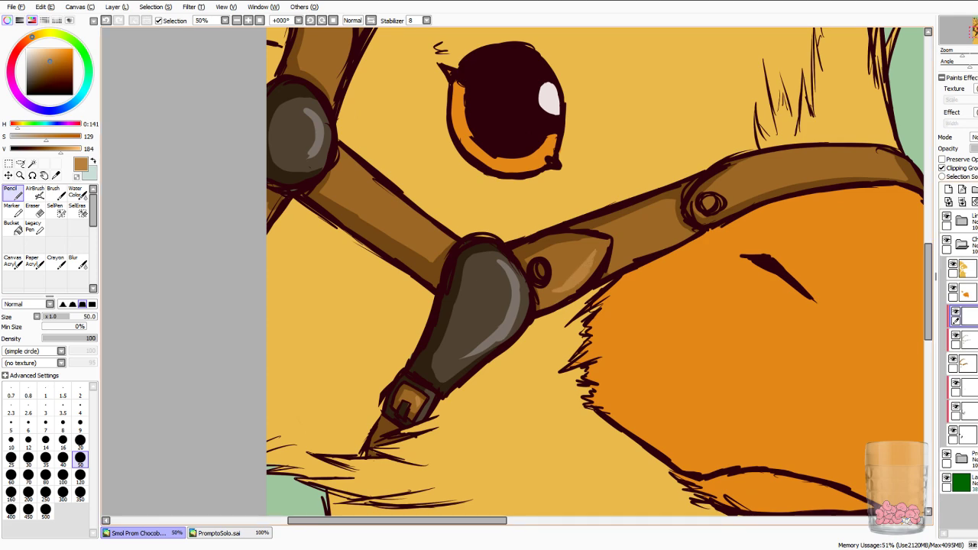
pyautogui.moveTo(665, 239)
pyautogui.mouseDown()
pyautogui.moveTo(619, 256)
pyautogui.moveTo(670, 231)
pyautogui.mouseUp()
pyautogui.moveTo(348, 166)
pyautogui.mouseDown()
pyautogui.moveTo(394, 214)
pyautogui.moveTo(436, 237)
pyautogui.mouseUp()
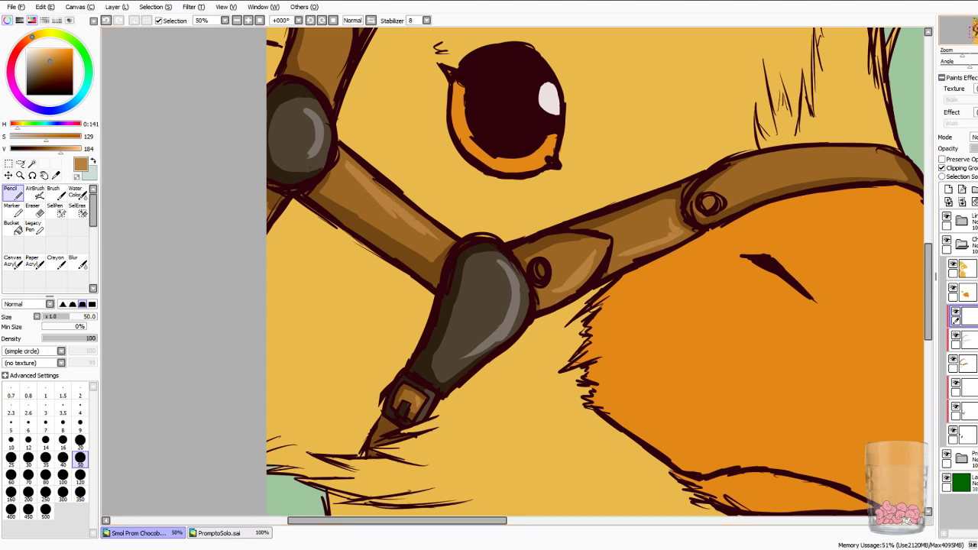
# Paint a long tan highlight along the strap that crosses the top of the beak, from the rivet to its far end.
pyautogui.moveTo(565, 283); pyautogui.dragTo(384, 231)
pyautogui.moveTo(707, 107); pyautogui.dragTo(713, 120)
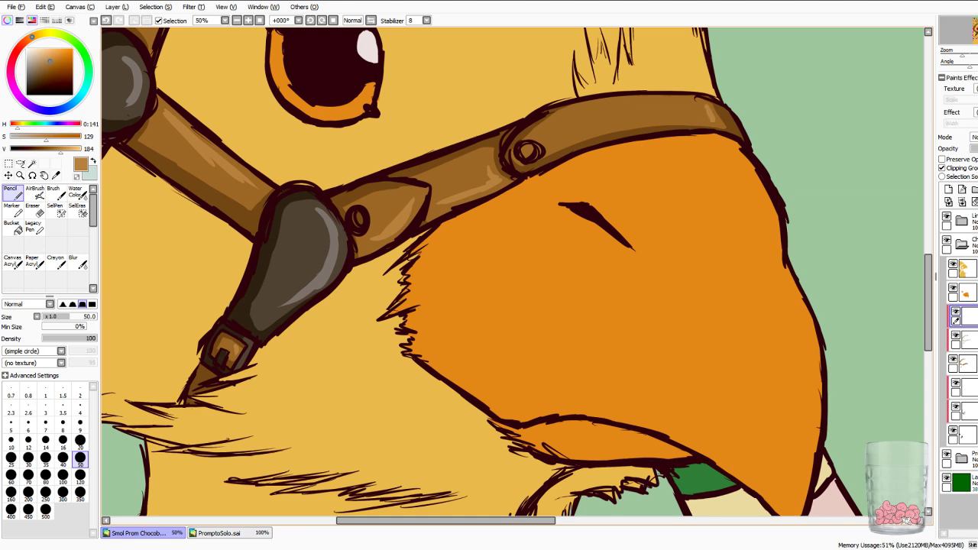
pyautogui.moveTo(572, 139); pyautogui.dragTo(644, 122)
pyautogui.moveTo(611, 125); pyautogui.dragTo(710, 120)
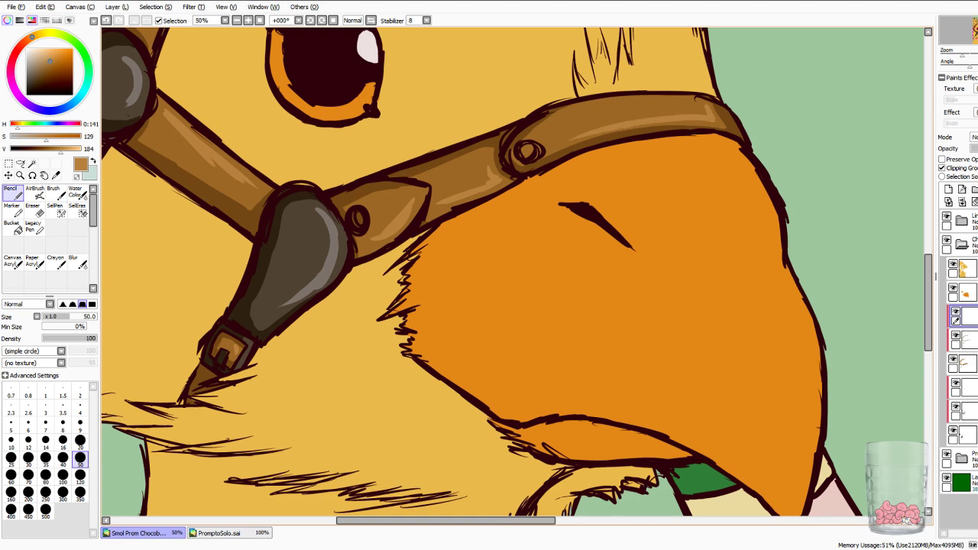
# Paint tan highlights on the pointed tab above the round joint and along the strap arching over the head.
pyautogui.moveTo(528, 146)
pyautogui.mouseDown()
pyautogui.moveTo(686, 408)
pyautogui.moveTo(607, 484)
pyautogui.mouseUp()
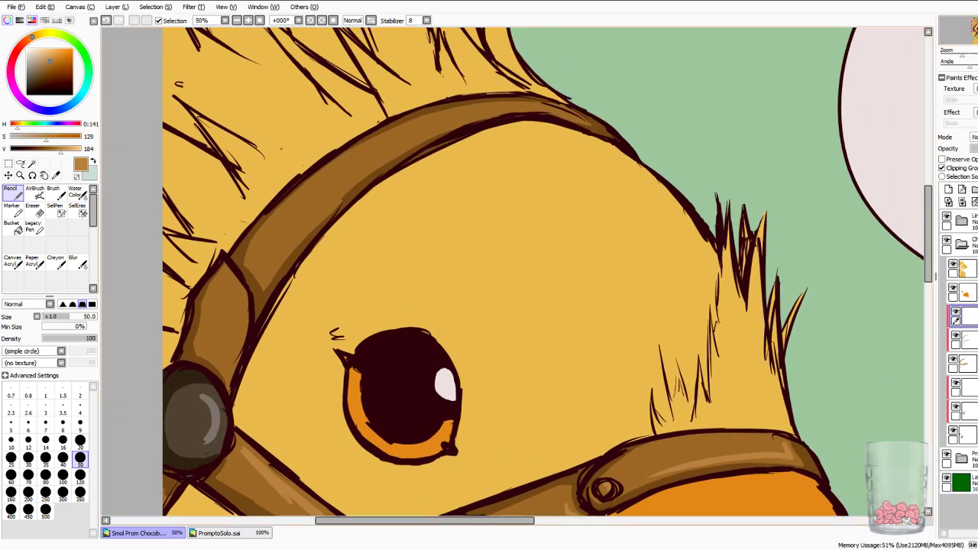
pyautogui.moveTo(228, 273)
pyautogui.mouseDown()
pyautogui.moveTo(237, 347)
pyautogui.moveTo(230, 359)
pyautogui.mouseUp()
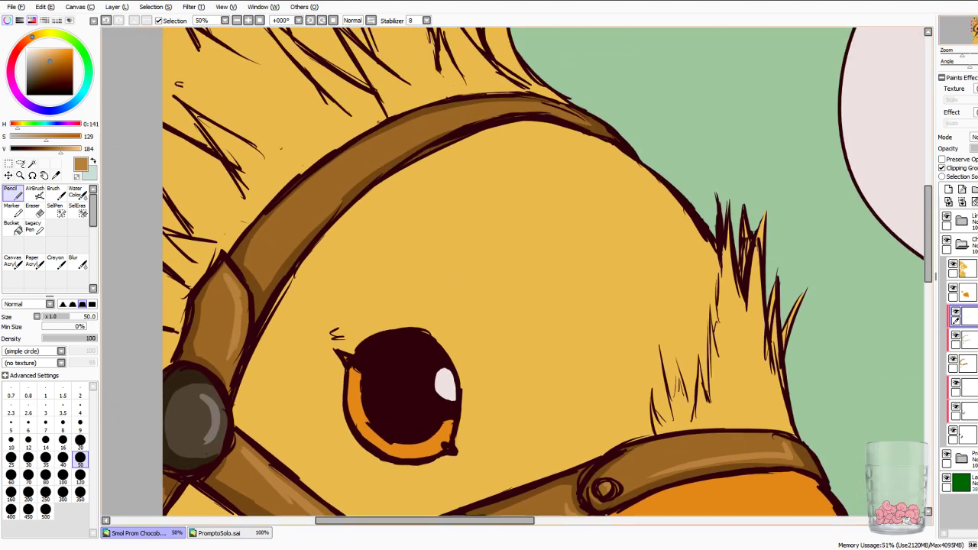
pyautogui.moveTo(566, 107)
pyautogui.mouseDown()
pyautogui.moveTo(457, 114)
pyautogui.moveTo(380, 161)
pyautogui.moveTo(311, 225)
pyautogui.mouseUp()
pyautogui.moveTo(511, 110); pyautogui.dragTo(471, 118)
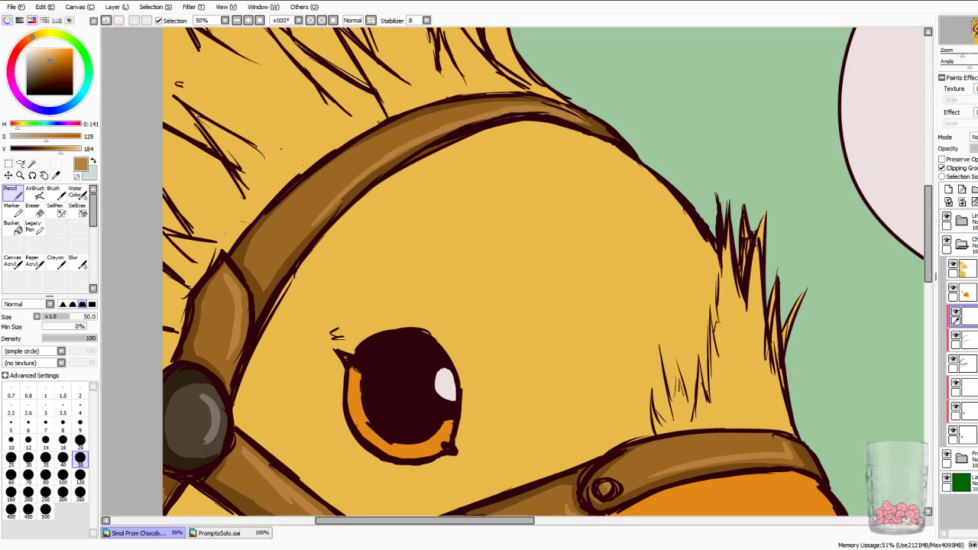
pyautogui.press('pagedown')
pyautogui.press('pagedown')
pyautogui.press('pagedown')
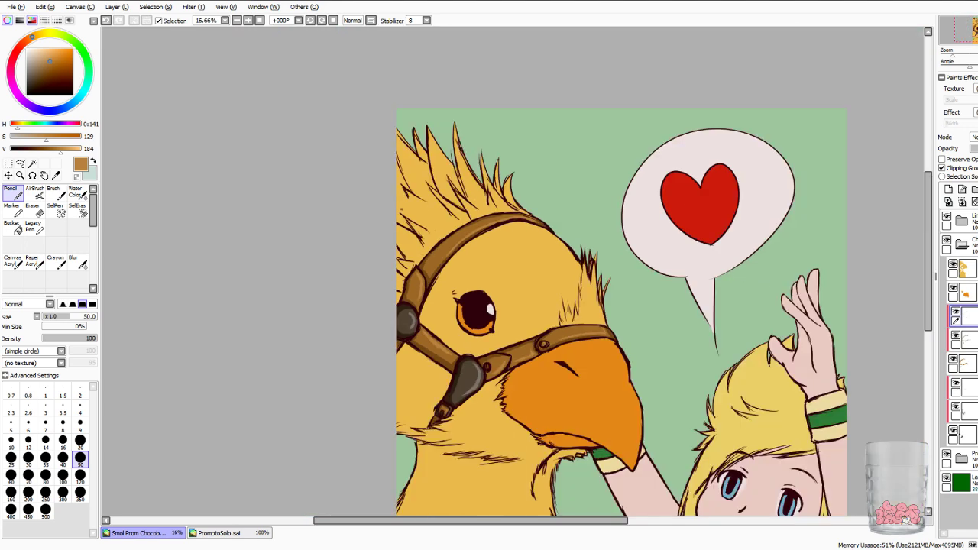
# Add a clipped layer above the beak and iris color, and mix a darker orange, saturation 234 and value 206, for the Pencil.
pyautogui.click(967, 293)
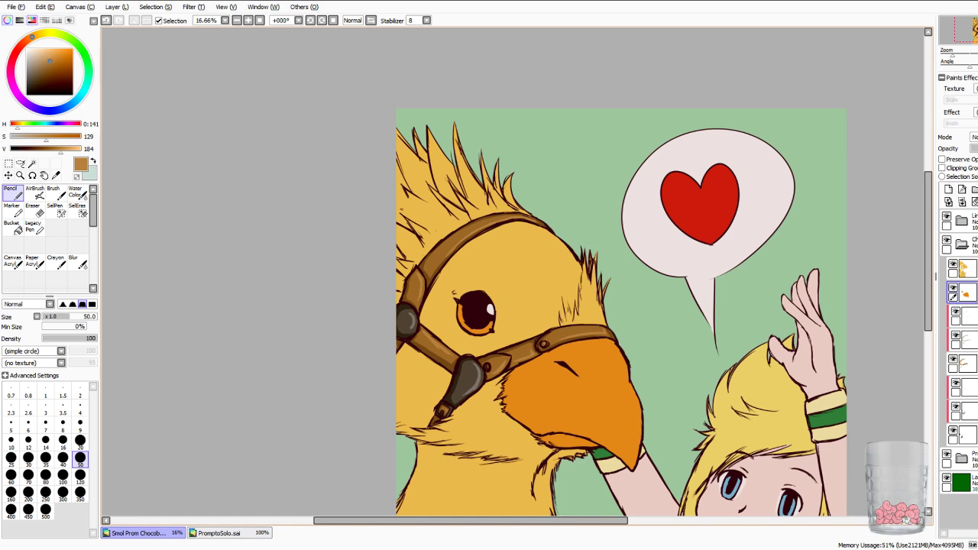
pyautogui.click(948, 190)
pyautogui.click(944, 168)
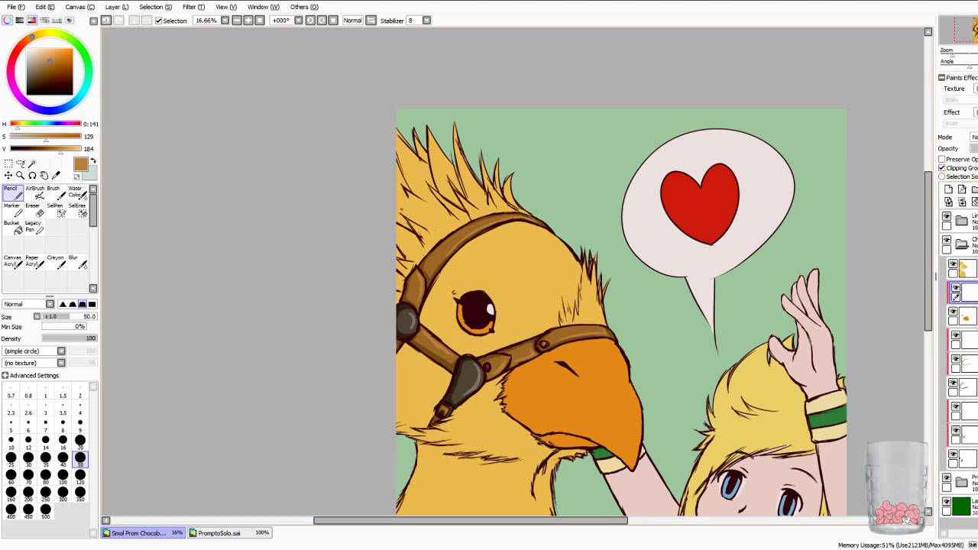
pyautogui.click(56, 176)
pyautogui.click(579, 401)
pyautogui.press('pageup')
pyautogui.press('pageup')
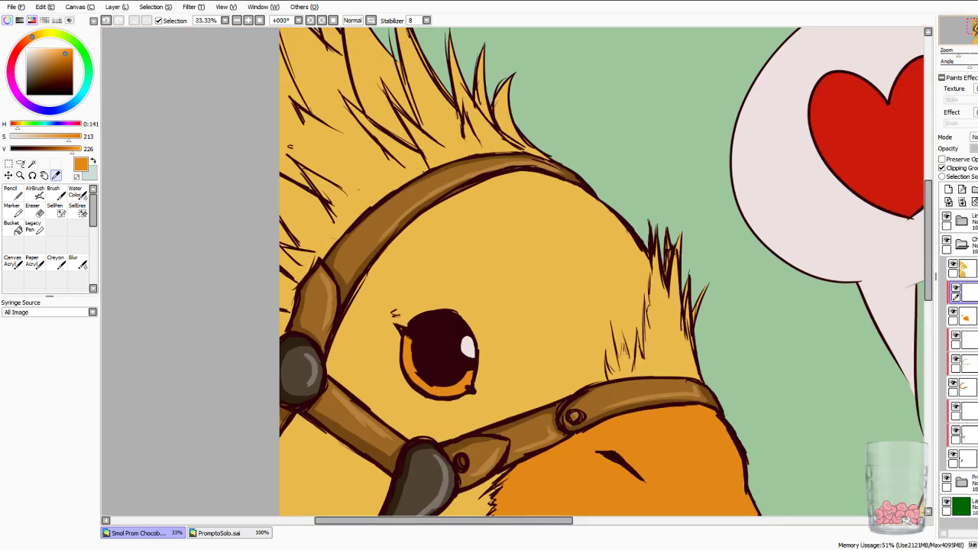
pyautogui.moveTo(579, 402); pyautogui.dragTo(492, 347)
pyautogui.scroll(1, 509, 269)
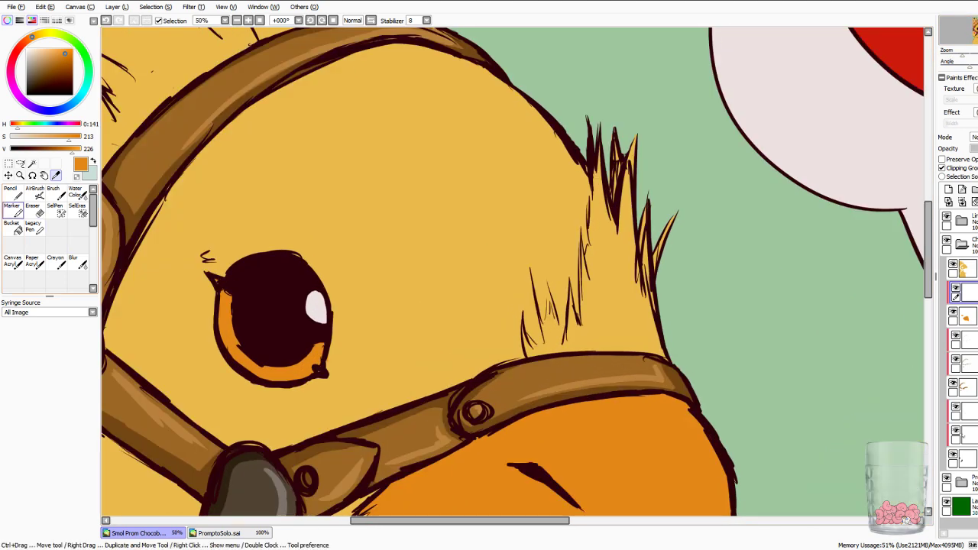
pyautogui.click(67, 149)
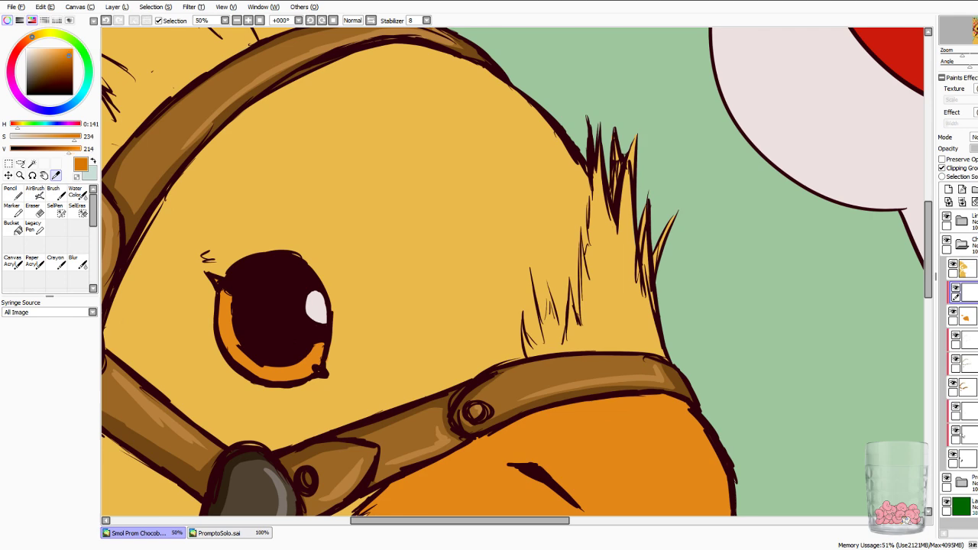
pyautogui.click(13, 193)
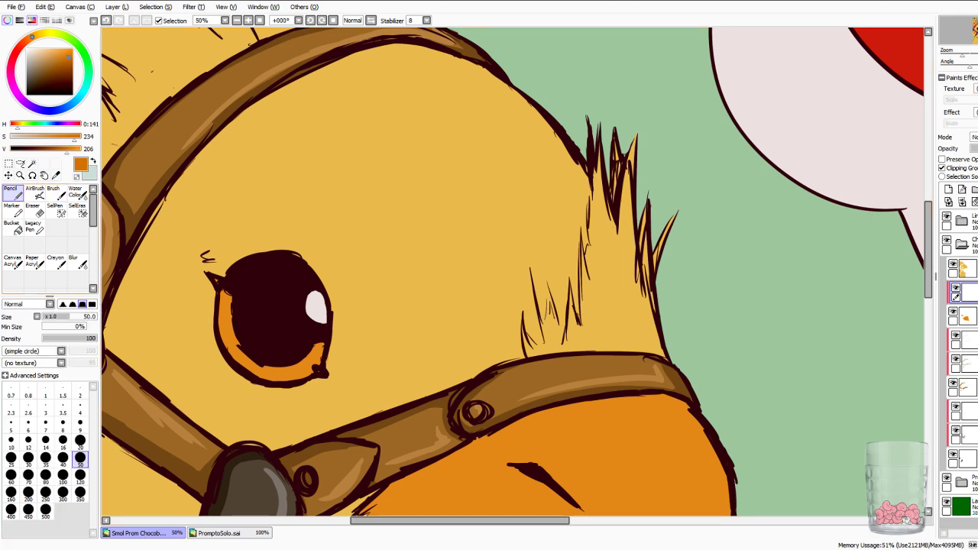
# Shade the orange iris with a dark orange band following the edge of the pupil.
pyautogui.press('pageup')
pyautogui.moveTo(184, 351); pyautogui.dragTo(847, 194)
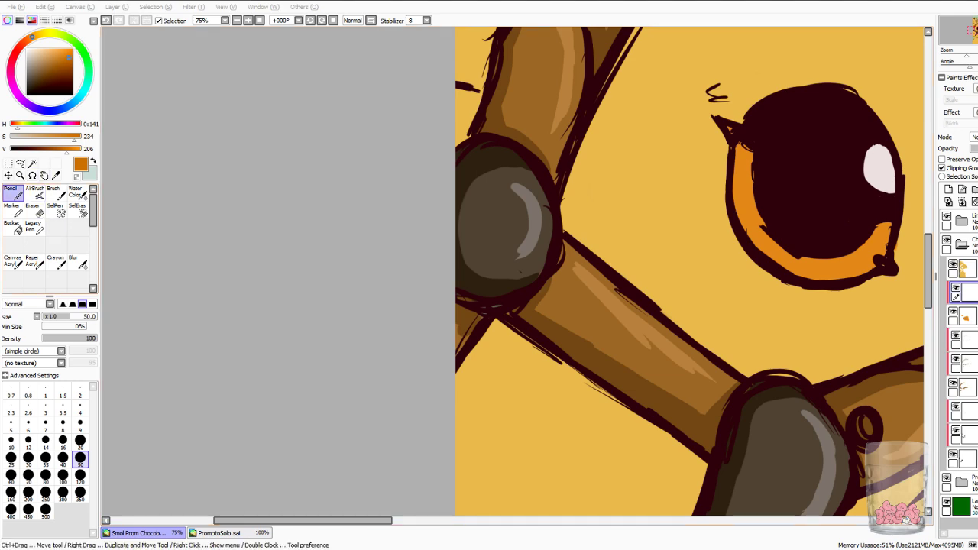
pyautogui.moveTo(696, 253); pyautogui.dragTo(267, 291)
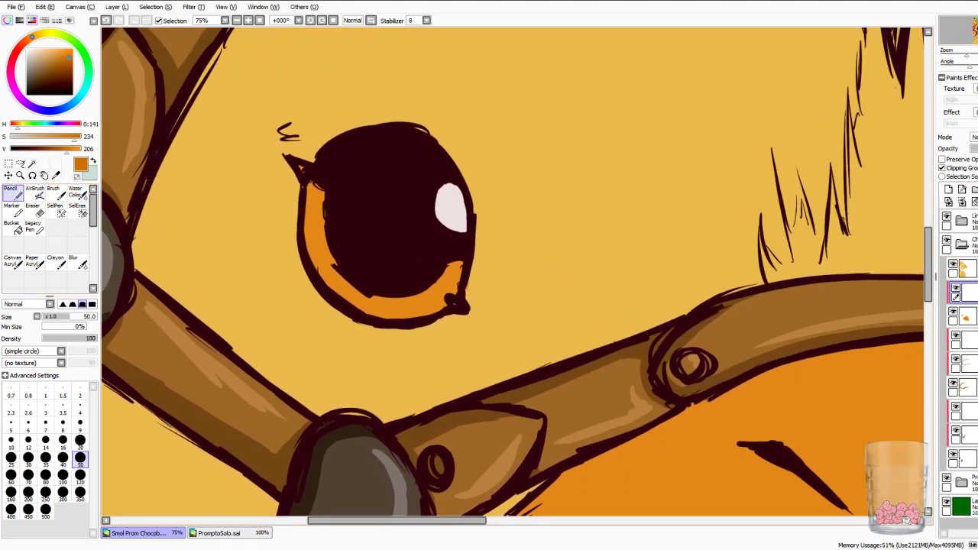
pyautogui.moveTo(311, 184)
pyautogui.mouseDown()
pyautogui.moveTo(325, 245)
pyautogui.moveTo(357, 295)
pyautogui.moveTo(402, 307)
pyautogui.moveTo(455, 266)
pyautogui.moveTo(452, 286)
pyautogui.mouseUp()
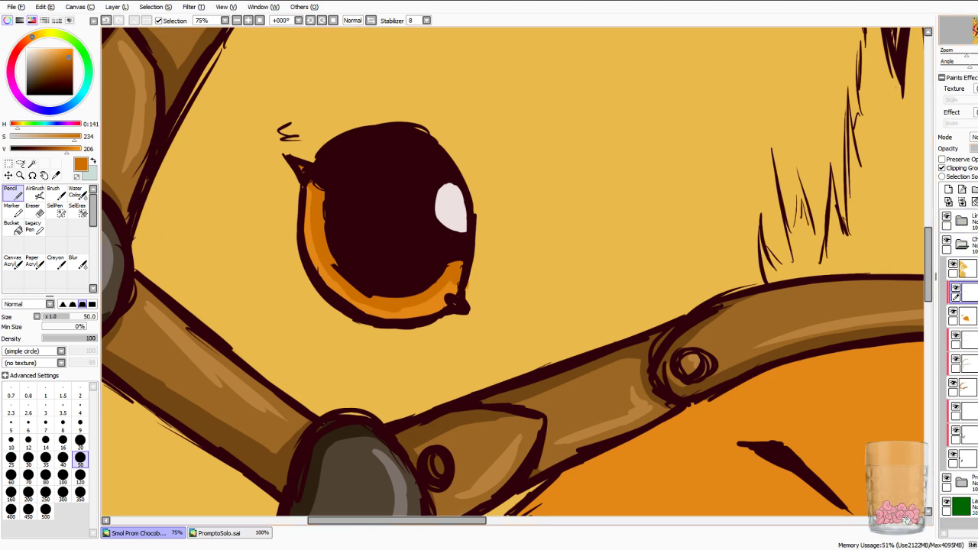
# Fill the lower beak beneath the mouth line with dark orange shading.
pyautogui.moveTo(669, 447); pyautogui.dragTo(357, 95)
pyautogui.scroll(-1, 514, 273)
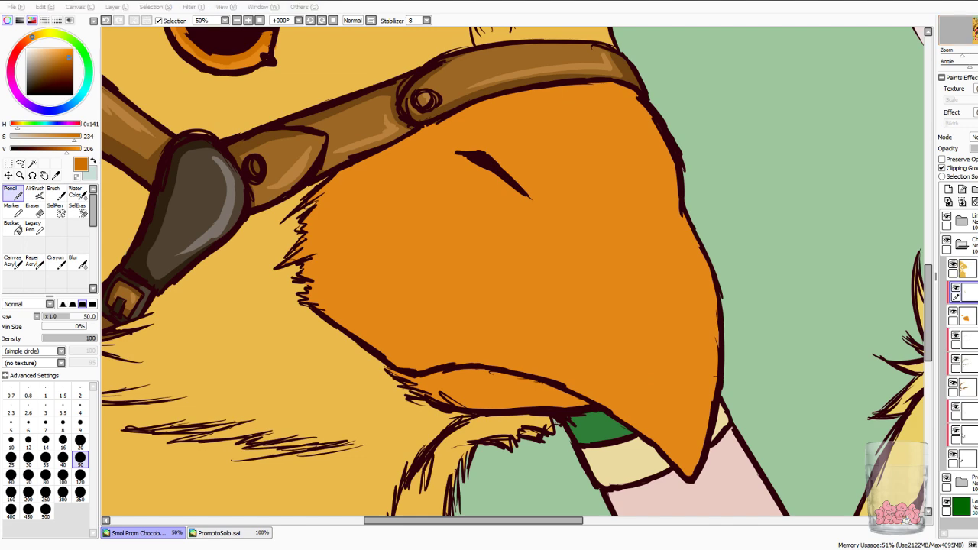
pyautogui.moveTo(436, 380)
pyautogui.mouseDown()
pyautogui.moveTo(483, 390)
pyautogui.moveTo(442, 397)
pyautogui.moveTo(397, 373)
pyautogui.mouseUp()
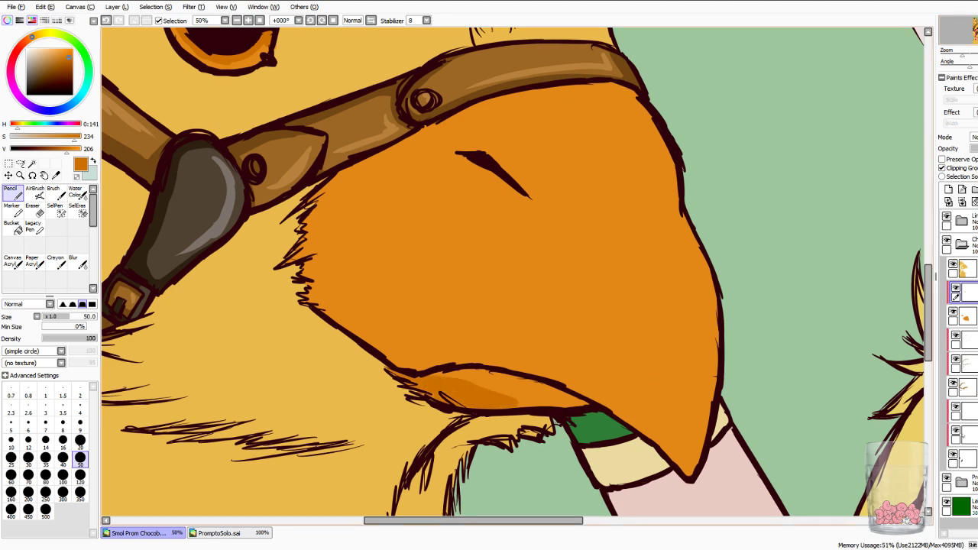
pyautogui.moveTo(511, 399)
pyautogui.mouseDown()
pyautogui.moveTo(578, 405)
pyautogui.moveTo(435, 373)
pyautogui.moveTo(519, 392)
pyautogui.moveTo(492, 374)
pyautogui.mouseUp()
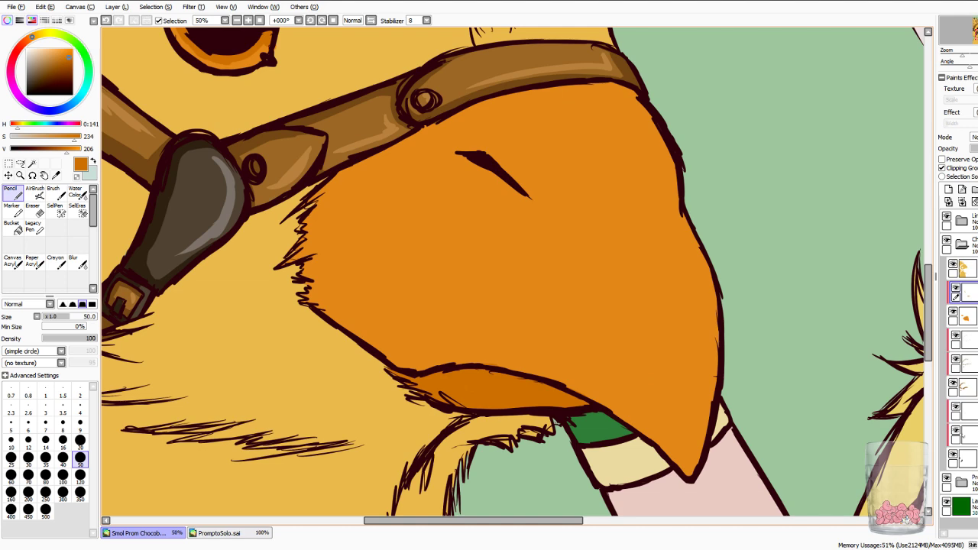
# Paint a curved dark orange shadow under the nostril and taper its ends with the Eraser.
pyautogui.moveTo(472, 151)
pyautogui.mouseDown()
pyautogui.moveTo(431, 158)
pyautogui.moveTo(534, 216)
pyautogui.mouseUp()
pyautogui.moveTo(483, 168); pyautogui.dragTo(551, 229)
pyautogui.moveTo(422, 161); pyautogui.dragTo(473, 178)
pyautogui.click(35, 210)
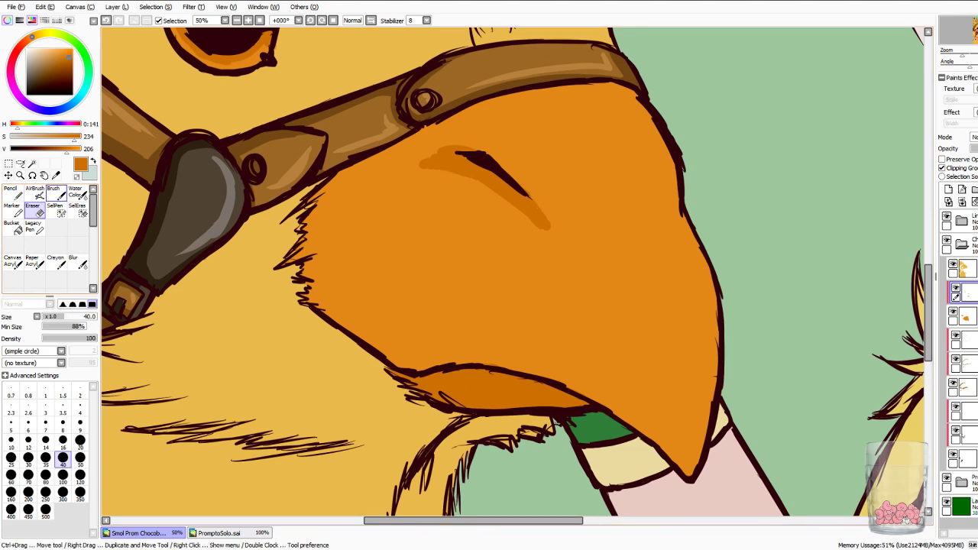
pyautogui.moveTo(436, 144); pyautogui.dragTo(475, 147)
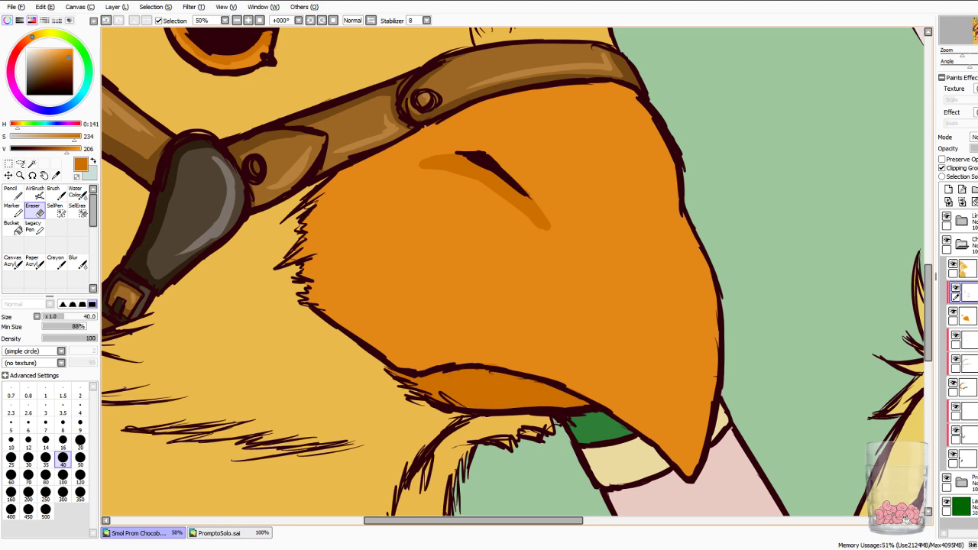
pyautogui.moveTo(420, 173); pyautogui.dragTo(441, 178)
pyautogui.moveTo(539, 233)
pyautogui.mouseDown()
pyautogui.moveTo(513, 212)
pyautogui.moveTo(546, 236)
pyautogui.mouseUp()
# Shade the beak's front edge down to the tip in dark orange and thin the shadow with the Eraser.
pyautogui.click(11, 193)
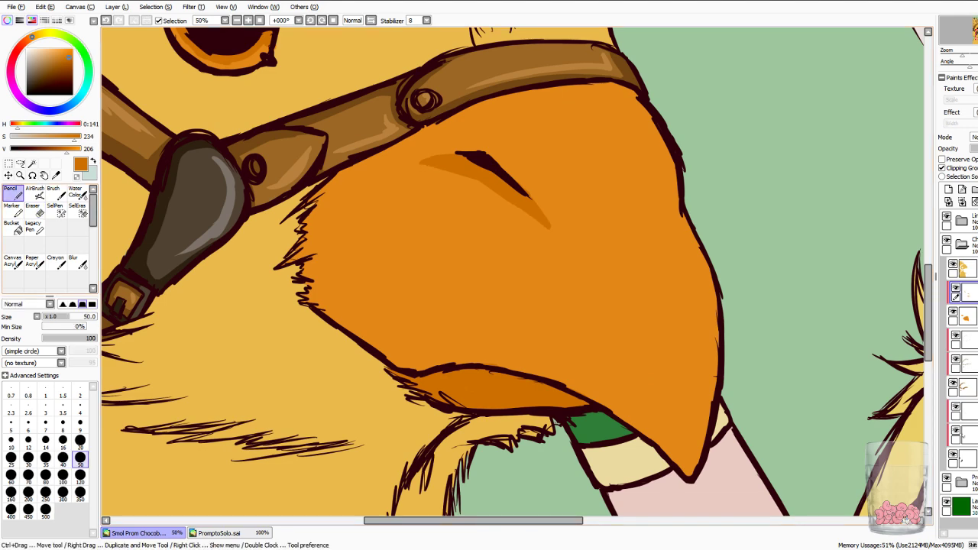
pyautogui.moveTo(681, 219)
pyautogui.mouseDown()
pyautogui.moveTo(696, 371)
pyautogui.moveTo(688, 463)
pyautogui.mouseUp()
pyautogui.moveTo(710, 379)
pyautogui.mouseDown()
pyautogui.moveTo(685, 472)
pyautogui.moveTo(715, 299)
pyautogui.moveTo(705, 253)
pyautogui.mouseUp()
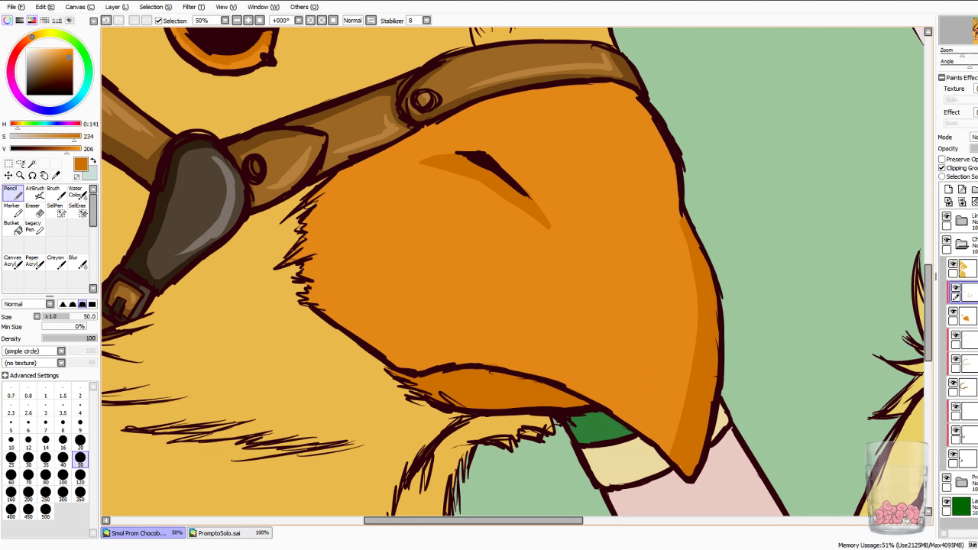
pyautogui.press('e')
pyautogui.moveTo(679, 217)
pyautogui.mouseDown()
pyautogui.moveTo(678, 441)
pyautogui.moveTo(669, 460)
pyautogui.moveTo(683, 474)
pyautogui.mouseUp()
pyautogui.moveTo(680, 431); pyautogui.dragTo(682, 470)
pyautogui.moveTo(695, 397)
pyautogui.mouseDown()
pyautogui.moveTo(694, 444)
pyautogui.moveTo(699, 359)
pyautogui.mouseUp()
pyautogui.moveTo(692, 448); pyautogui.dragTo(693, 467)
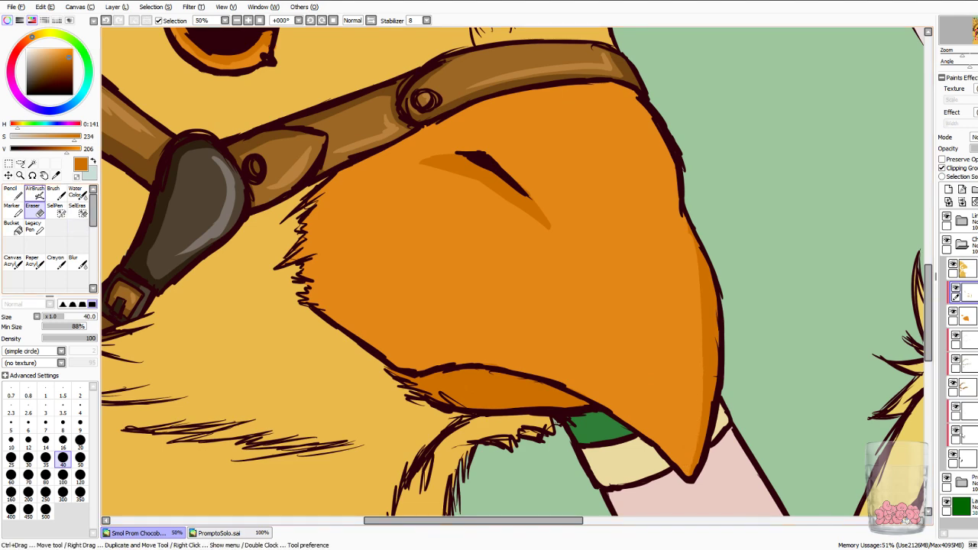
# Shade the beak's ragged feathered edge with jagged dark orange strokes, and continue the shadow beneath the strap.
pyautogui.press('n')
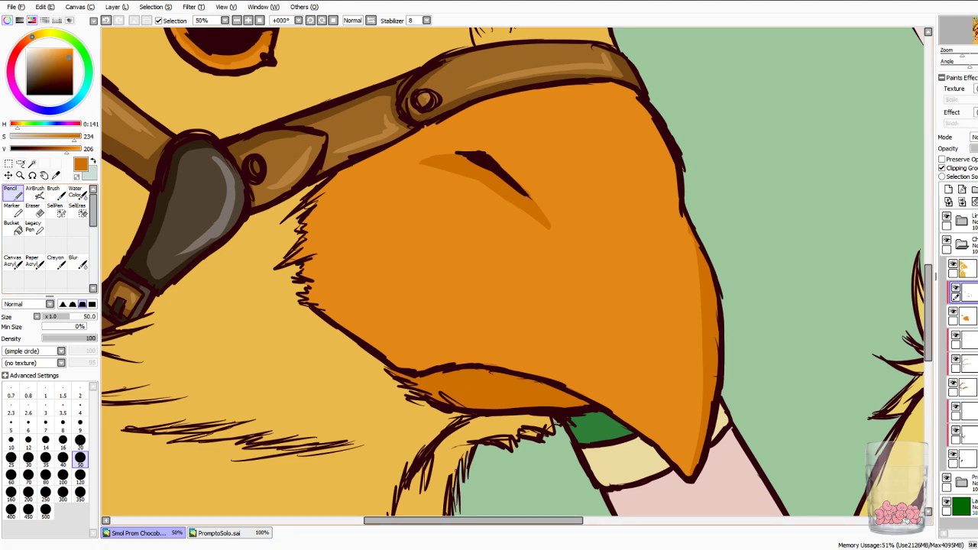
pyautogui.moveTo(310, 294)
pyautogui.mouseDown()
pyautogui.moveTo(369, 341)
pyautogui.moveTo(433, 362)
pyautogui.moveTo(408, 365)
pyautogui.moveTo(434, 357)
pyautogui.mouseUp()
pyautogui.moveTo(353, 321)
pyautogui.mouseDown()
pyautogui.moveTo(307, 285)
pyautogui.moveTo(296, 254)
pyautogui.mouseUp()
pyautogui.moveTo(362, 326)
pyautogui.mouseDown()
pyautogui.moveTo(338, 304)
pyautogui.moveTo(327, 273)
pyautogui.mouseUp()
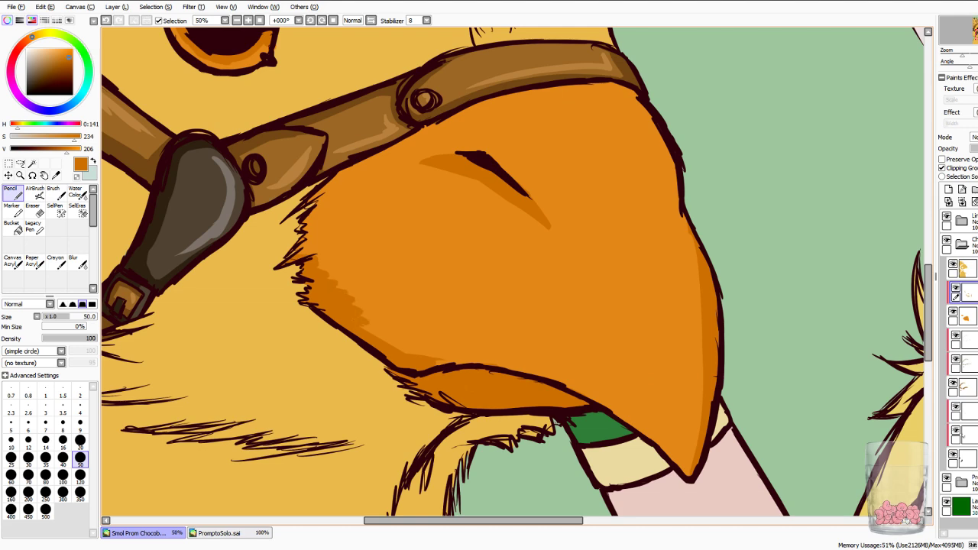
pyautogui.moveTo(346, 171)
pyautogui.mouseDown()
pyautogui.moveTo(301, 245)
pyautogui.moveTo(337, 232)
pyautogui.moveTo(312, 229)
pyautogui.mouseUp()
pyautogui.moveTo(343, 174); pyautogui.dragTo(440, 126)
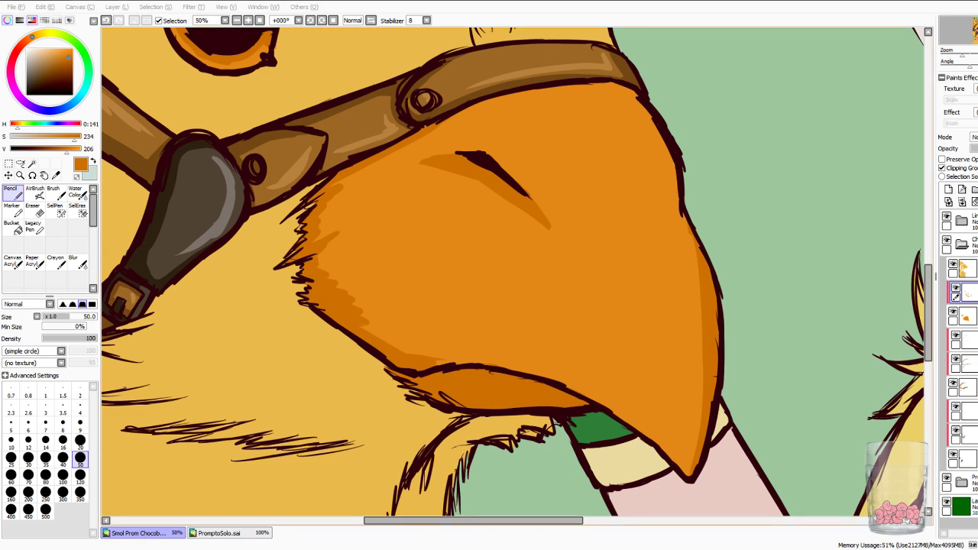
# Shade the upper beak along the mouth line to the tip and trim the shadow's inner edge with the Eraser.
pyautogui.moveTo(437, 362)
pyautogui.mouseDown()
pyautogui.moveTo(497, 361)
pyautogui.moveTo(556, 378)
pyautogui.mouseUp()
pyautogui.moveTo(491, 359)
pyautogui.mouseDown()
pyautogui.moveTo(556, 375)
pyautogui.moveTo(631, 412)
pyautogui.mouseUp()
pyautogui.moveTo(557, 380); pyautogui.dragTo(662, 443)
pyautogui.moveTo(570, 386); pyautogui.dragTo(687, 473)
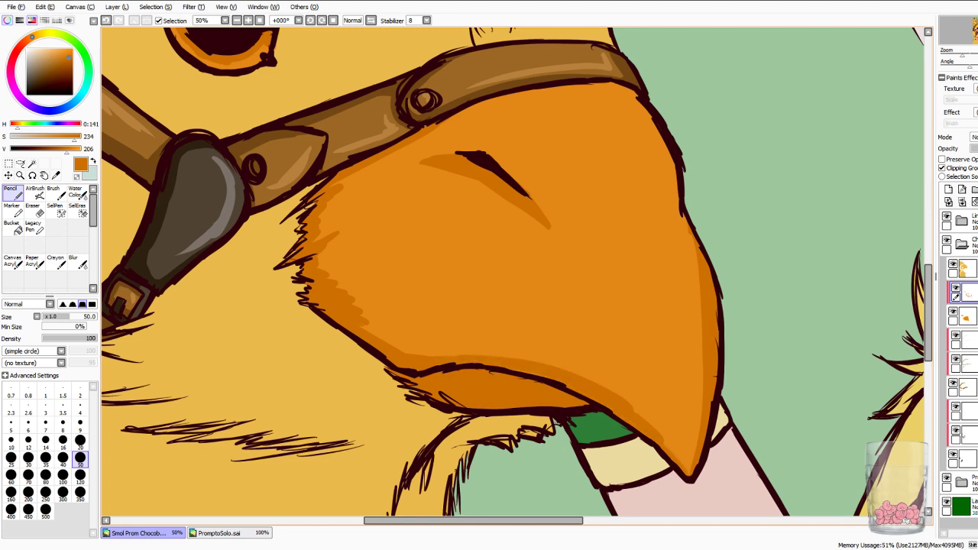
pyautogui.press('e')
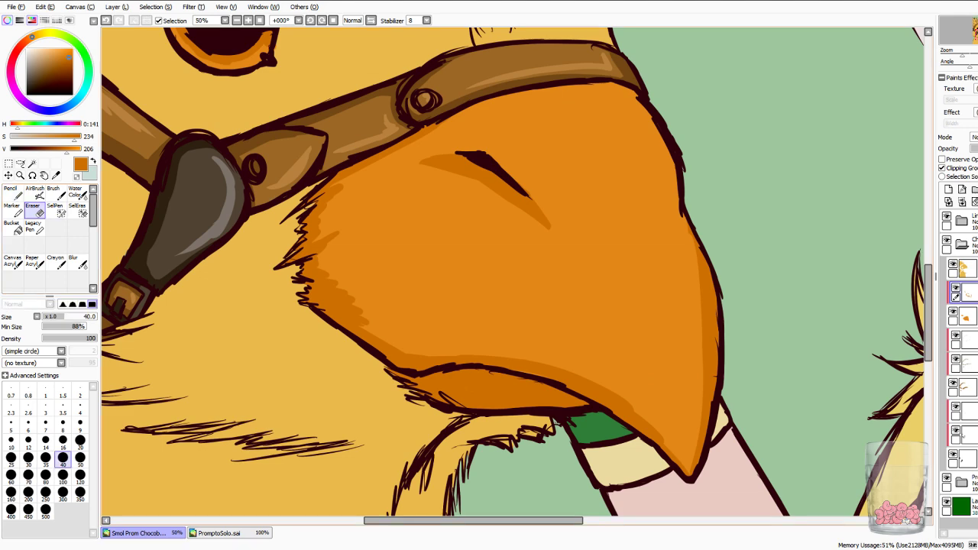
pyautogui.moveTo(542, 368)
pyautogui.mouseDown()
pyautogui.moveTo(615, 398)
pyautogui.moveTo(659, 435)
pyautogui.moveTo(637, 422)
pyautogui.mouseUp()
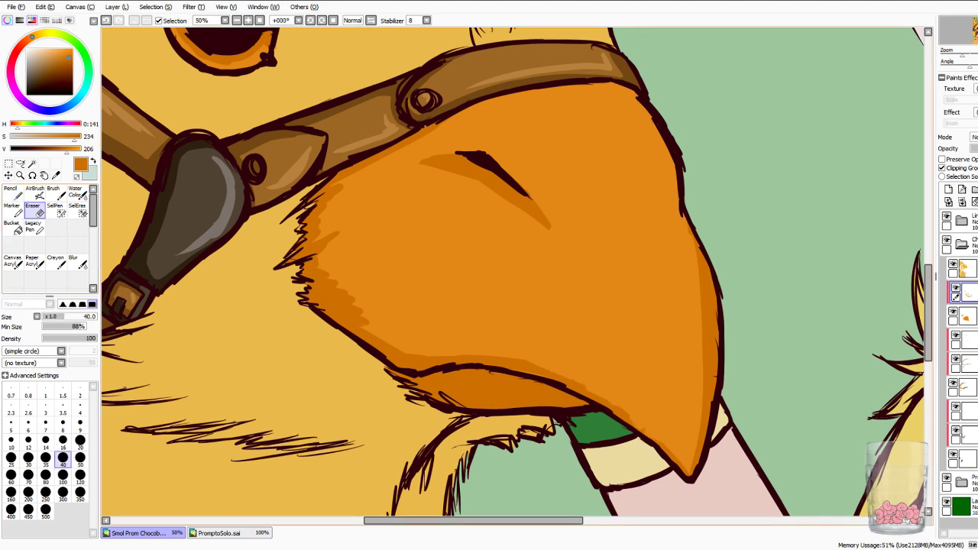
# Extend the dark orange beak shadow beneath the nose strap and along the upper front edge with the Pencil.
pyautogui.press('n')
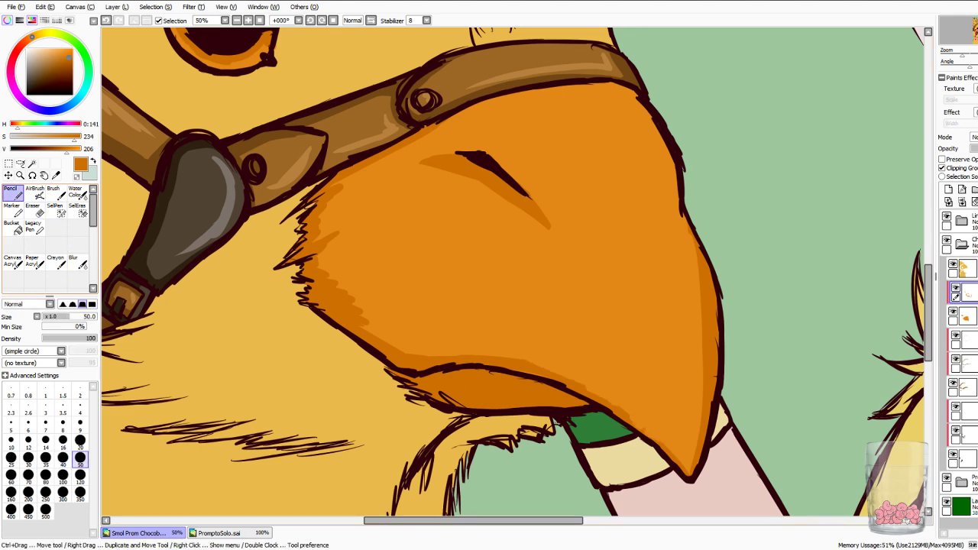
pyautogui.press('Delete')
pyautogui.press('Delete')
pyautogui.press('Delete')
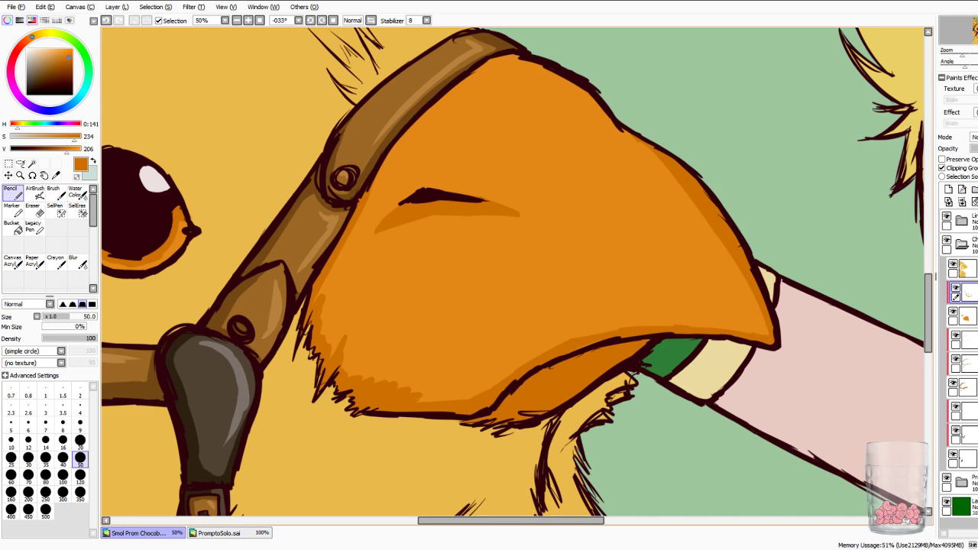
pyautogui.moveTo(518, 57); pyautogui.dragTo(460, 84)
pyautogui.press('Delete')
pyautogui.press('Delete')
pyautogui.press('Delete')
pyautogui.press('End')
pyautogui.press('End')
pyautogui.press('End')
pyautogui.press('End')
pyautogui.press('End')
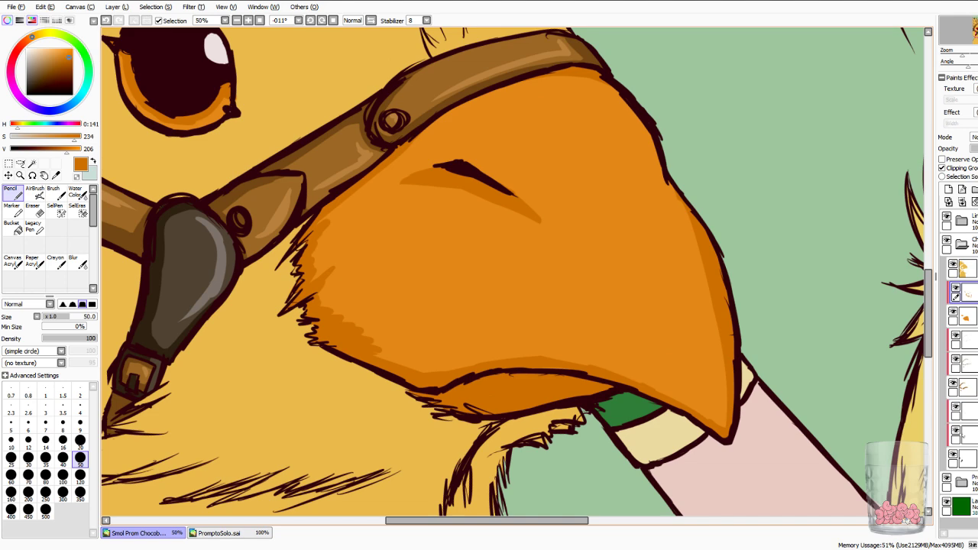
pyautogui.moveTo(670, 183); pyautogui.dragTo(687, 217)
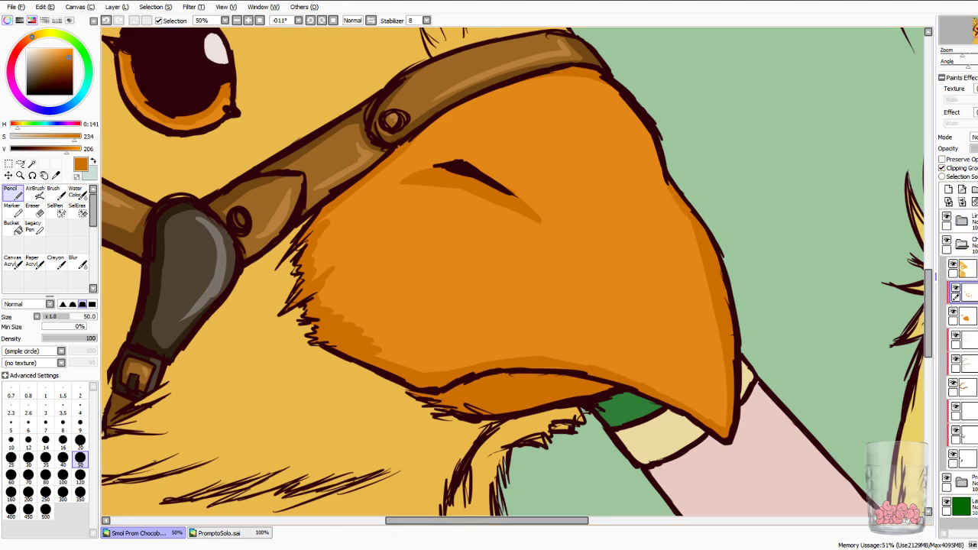
# Add a new clipped layer above the beak shading and lighten the sampled beak orange to saturation 164 for the Pencil.
pyautogui.click(949, 190)
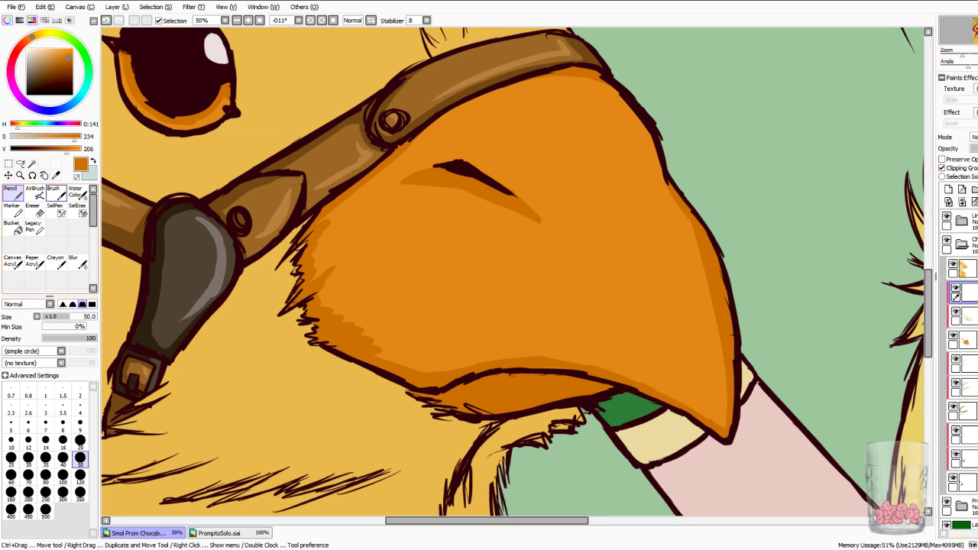
pyautogui.click(56, 176)
pyautogui.click(428, 252)
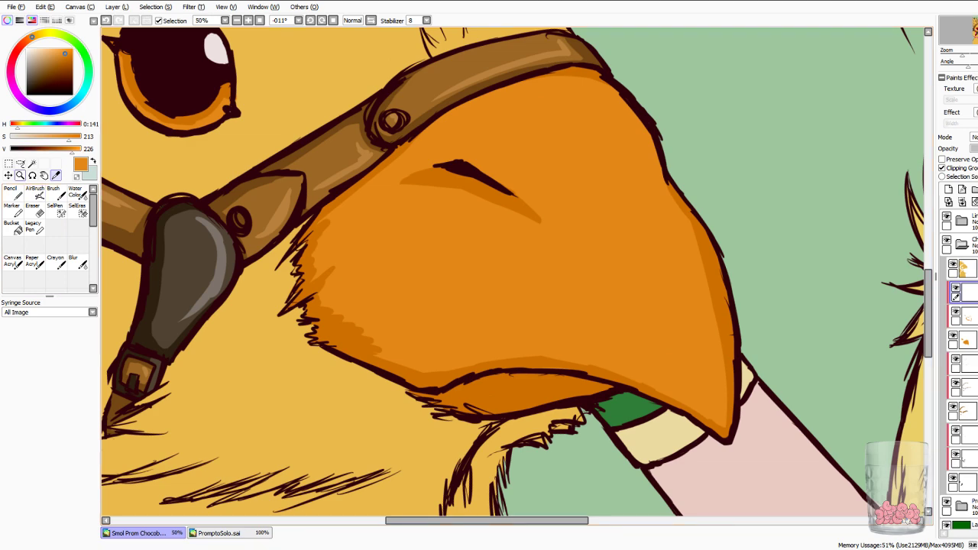
pyautogui.moveTo(69, 136); pyautogui.dragTo(55, 136)
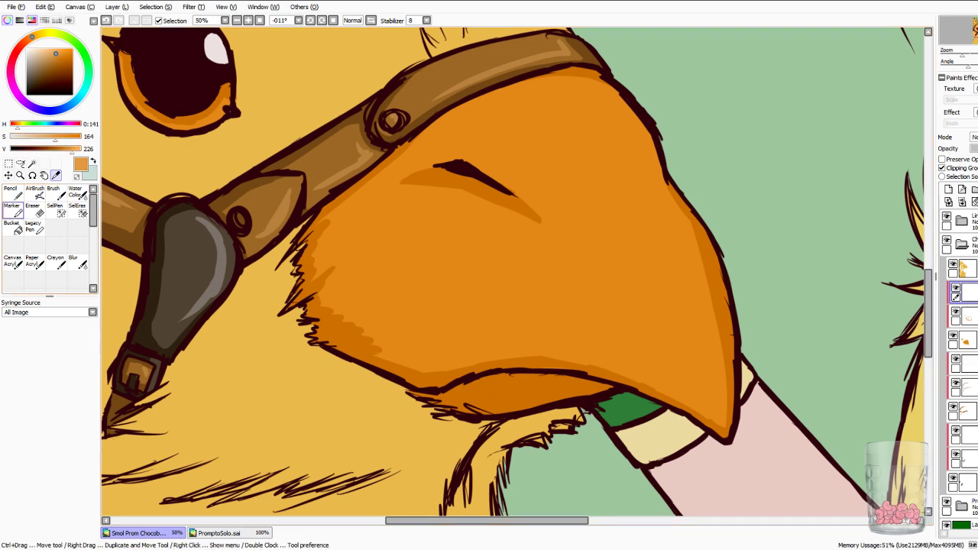
pyautogui.click(14, 193)
# Paint short light orange highlight strokes along the lower rim of the bird's iris.
pyautogui.moveTo(489, 291); pyautogui.dragTo(595, 295)
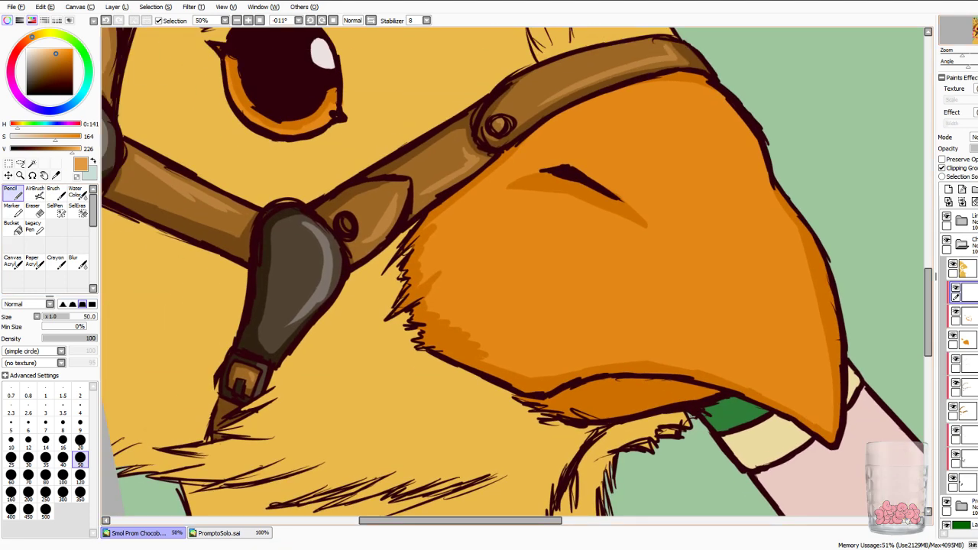
pyautogui.moveTo(315, 127); pyautogui.dragTo(320, 117)
pyautogui.moveTo(259, 125); pyautogui.dragTo(243, 96)
pyautogui.moveTo(296, 129); pyautogui.dragTo(300, 122)
# Paint a long, tapered light orange highlight down the front curve of the upper beak.
pyautogui.moveTo(535, 260); pyautogui.dragTo(454, 250)
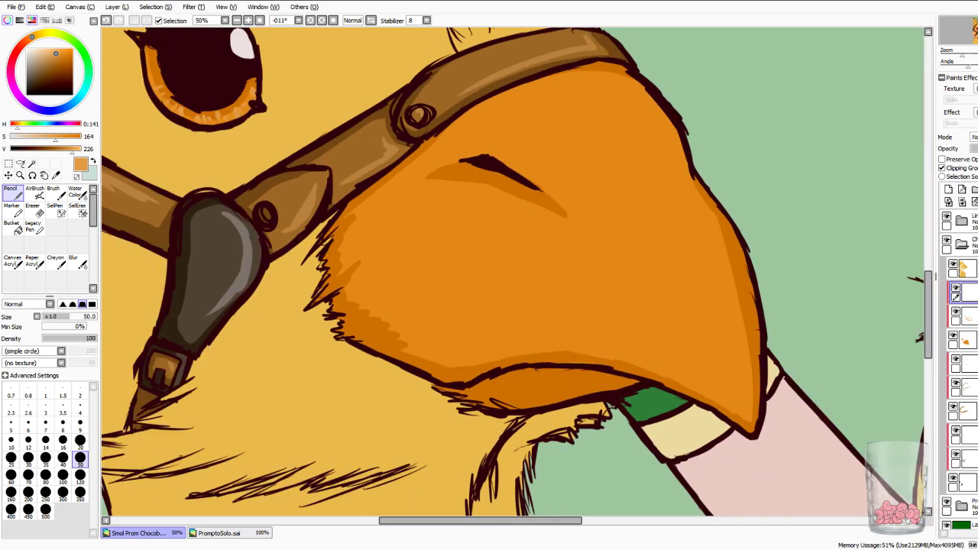
pyautogui.press('Home')
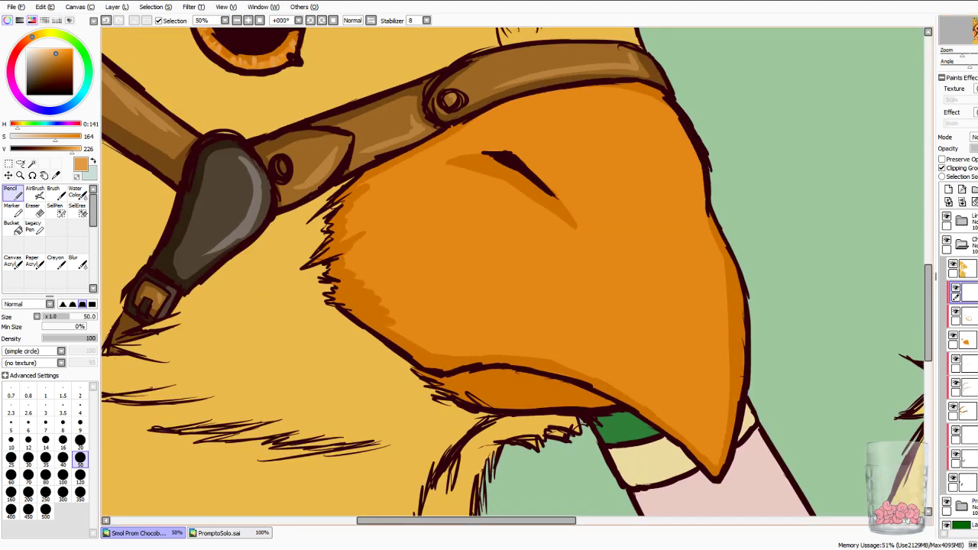
pyautogui.moveTo(647, 125); pyautogui.dragTo(710, 309)
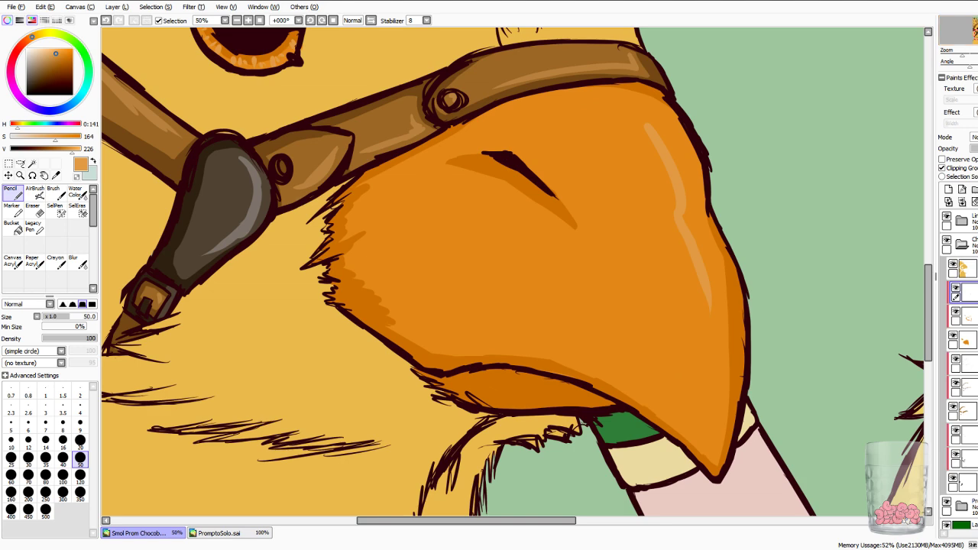
pyautogui.scroll(-3, 514, 271)
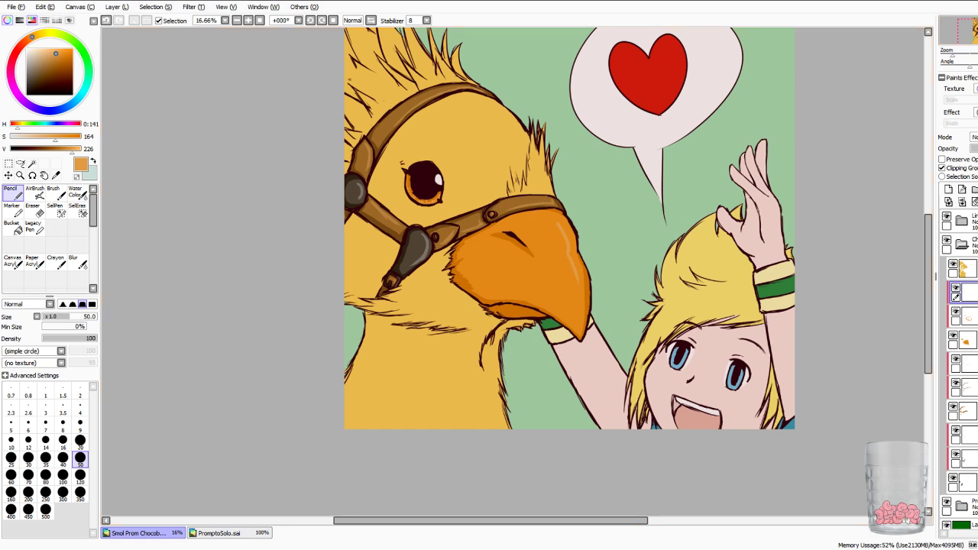
# Select the beak shadow layer and remove the jagged shadow along the feathered edge with a size 20 Eraser.
pyautogui.click(968, 316)
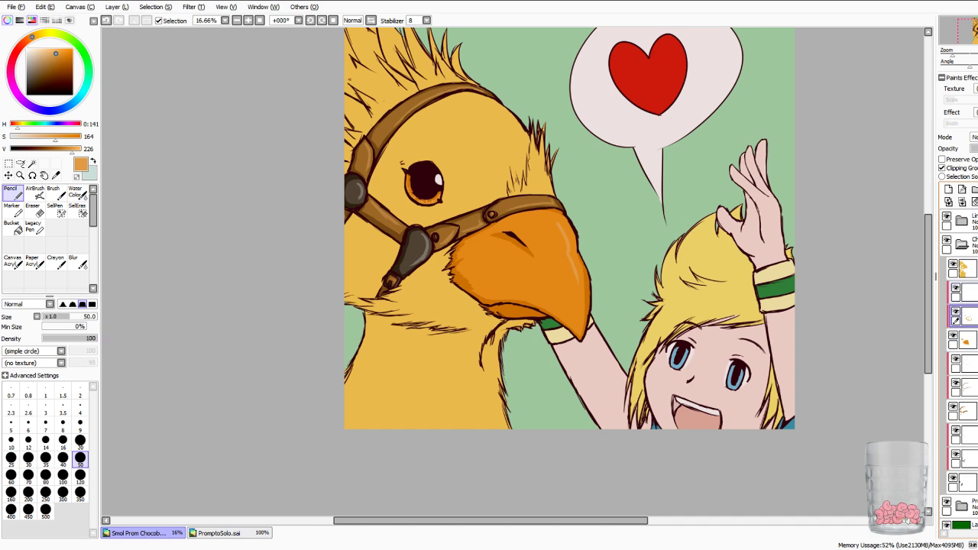
pyautogui.scroll(2, 512, 272)
pyautogui.moveTo(513, 272); pyautogui.dragTo(478, 223)
pyautogui.press('e')
pyautogui.click(80, 441)
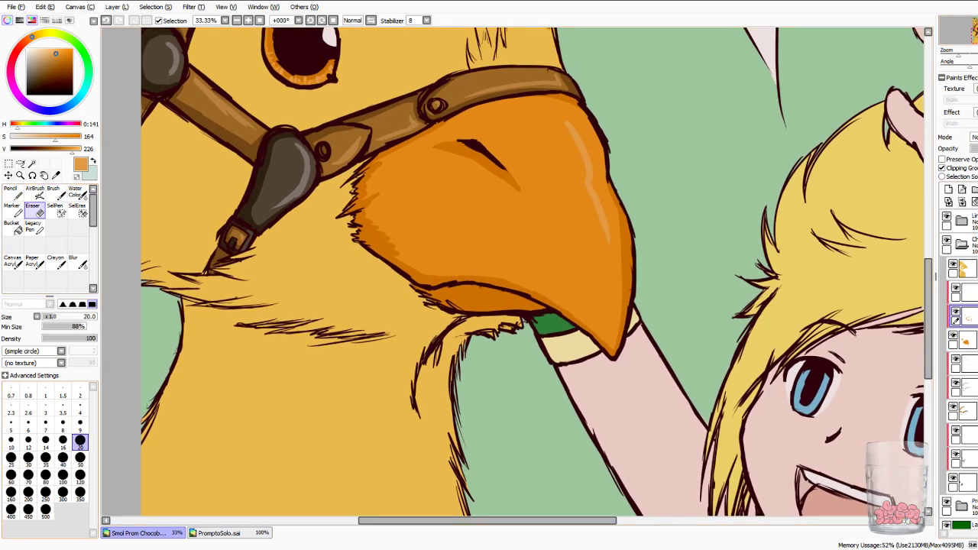
pyautogui.moveTo(364, 195)
pyautogui.mouseDown()
pyautogui.moveTo(354, 202)
pyautogui.moveTo(366, 178)
pyautogui.mouseUp()
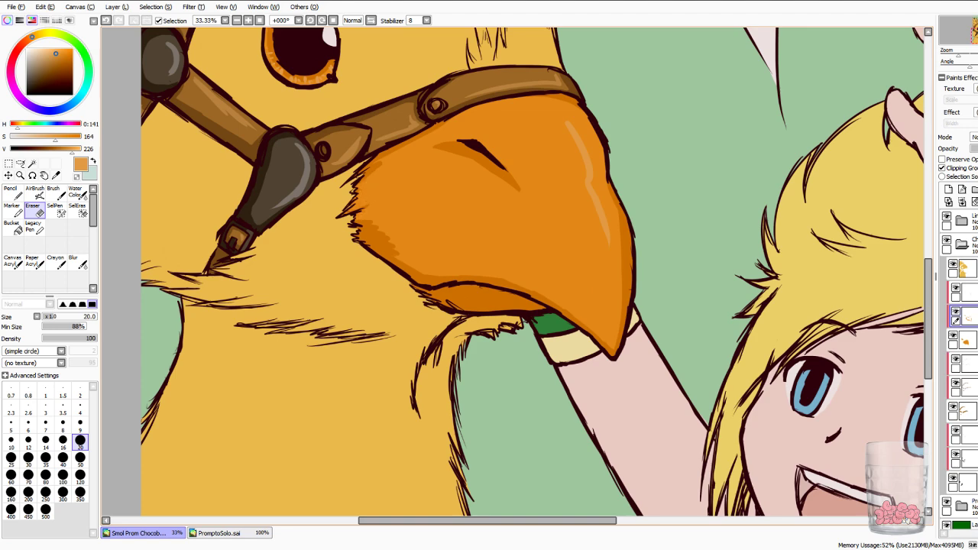
pyautogui.moveTo(357, 221); pyautogui.dragTo(387, 241)
pyautogui.moveTo(373, 244); pyautogui.dragTo(396, 249)
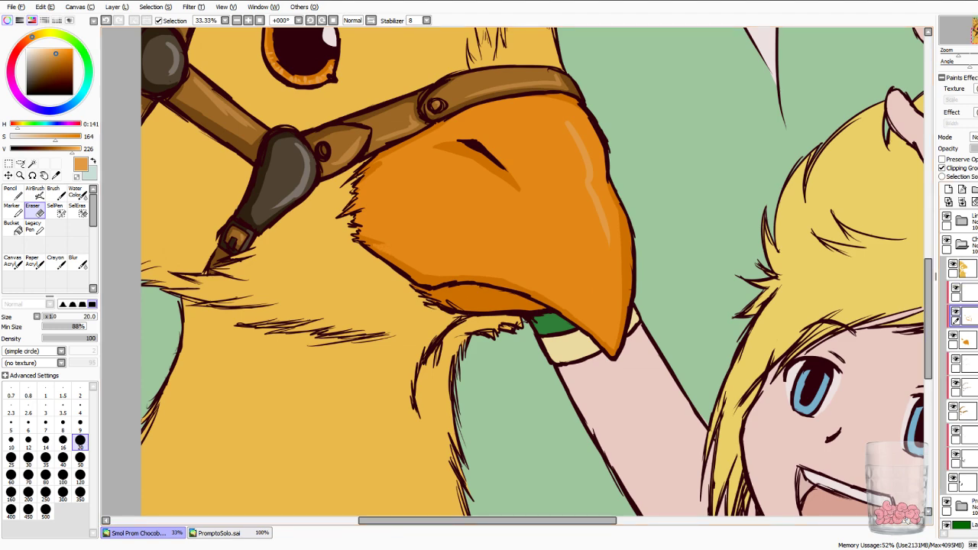
# Sample the dark orange shadow color and touch up the shading near the beak's feathered edge with the Pencil.
pyautogui.press('alt')
pyautogui.click(481, 299)
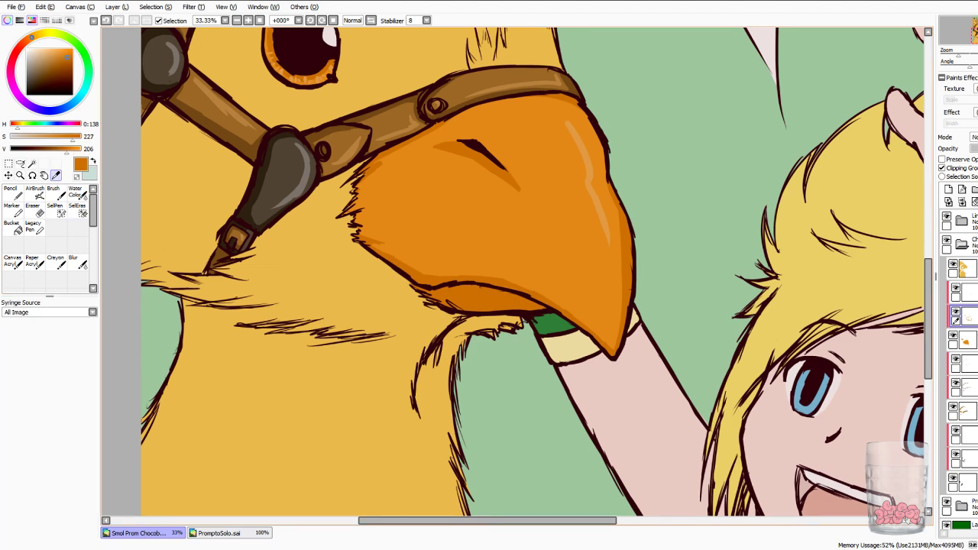
pyautogui.click(12, 194)
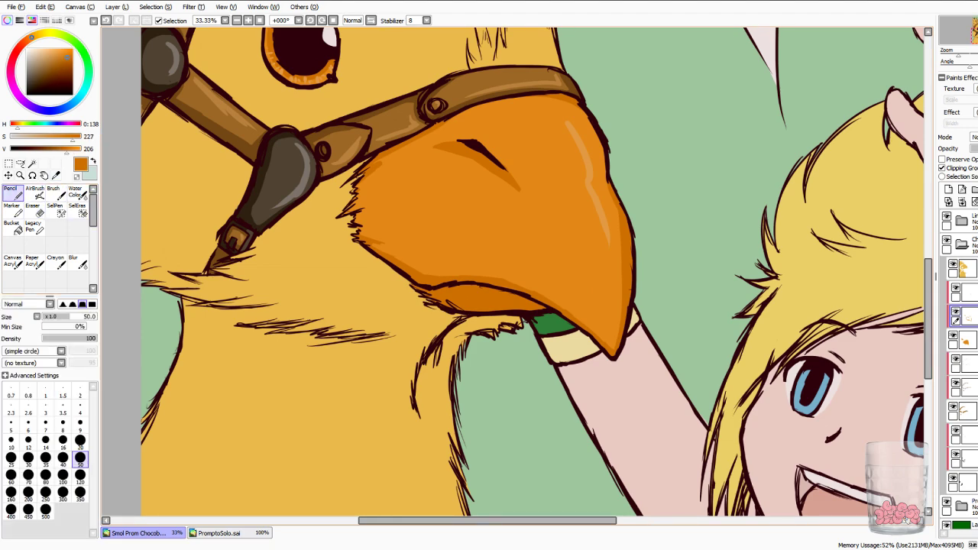
pyautogui.moveTo(376, 246); pyautogui.dragTo(399, 260)
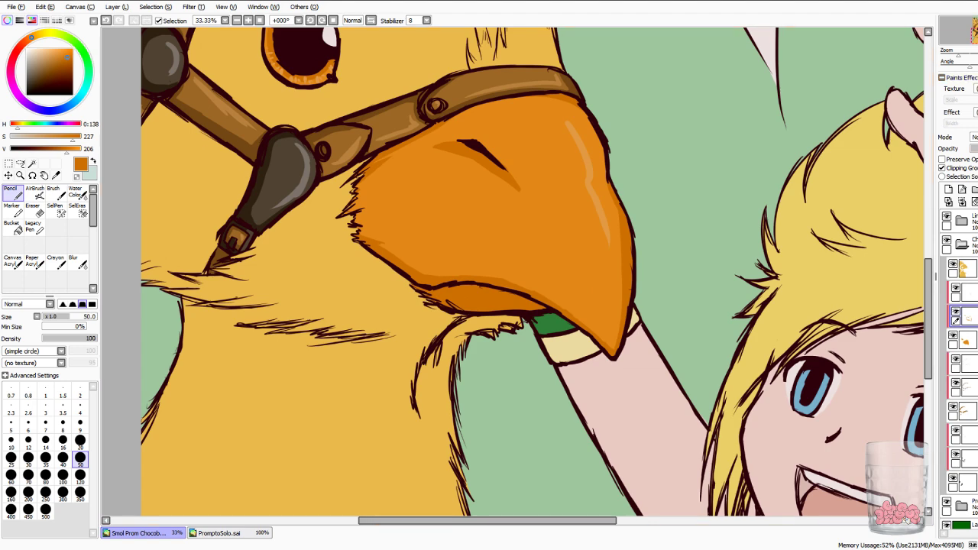
pyautogui.press('-')
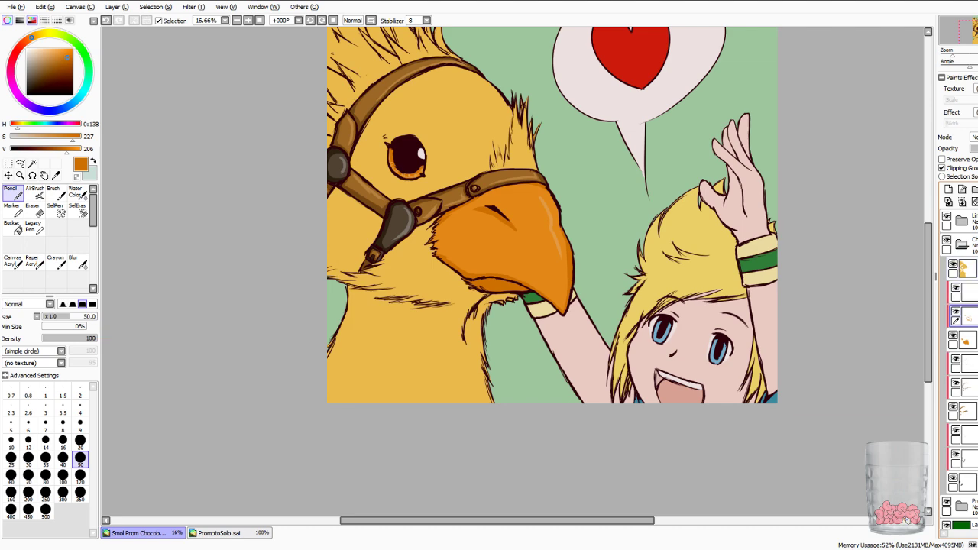
# Select the feather base layer and mix a deeper yellow from the body color at saturation 180 and value 234.
pyautogui.click(966, 268)
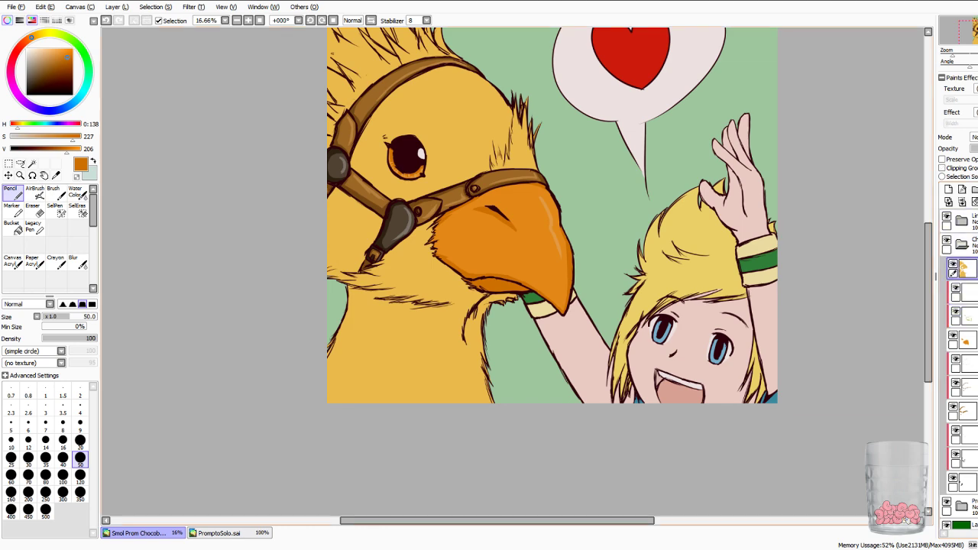
pyautogui.click(56, 176)
pyautogui.click(390, 332)
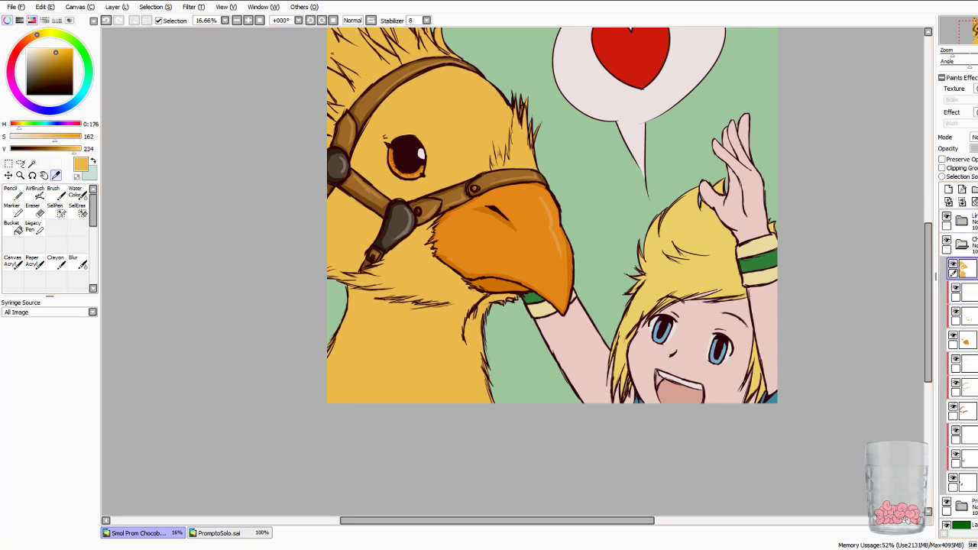
pyautogui.moveTo(55, 137); pyautogui.dragTo(70, 149)
pyautogui.click(13, 192)
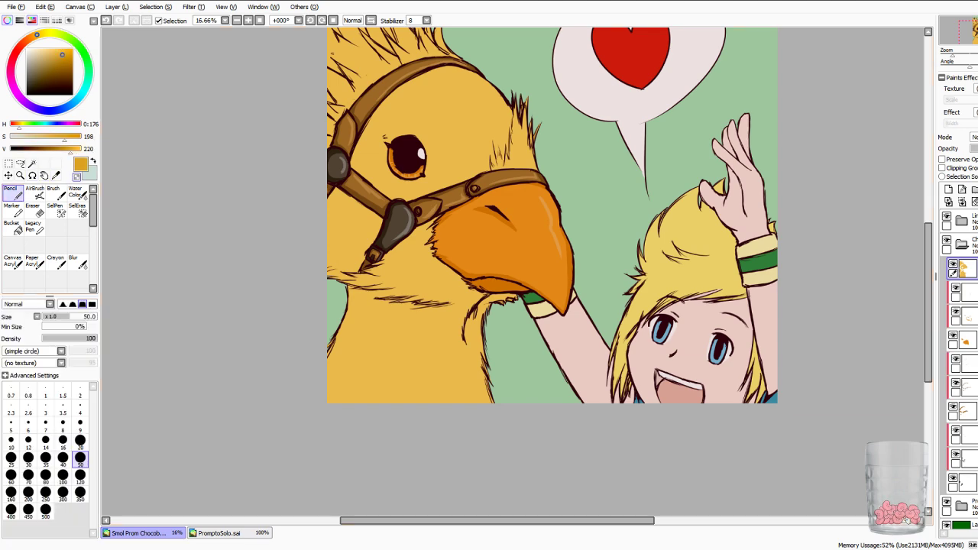
pyautogui.click(56, 176)
pyautogui.click(390, 332)
pyautogui.moveTo(55, 137); pyautogui.dragTo(60, 137)
pyautogui.click(13, 192)
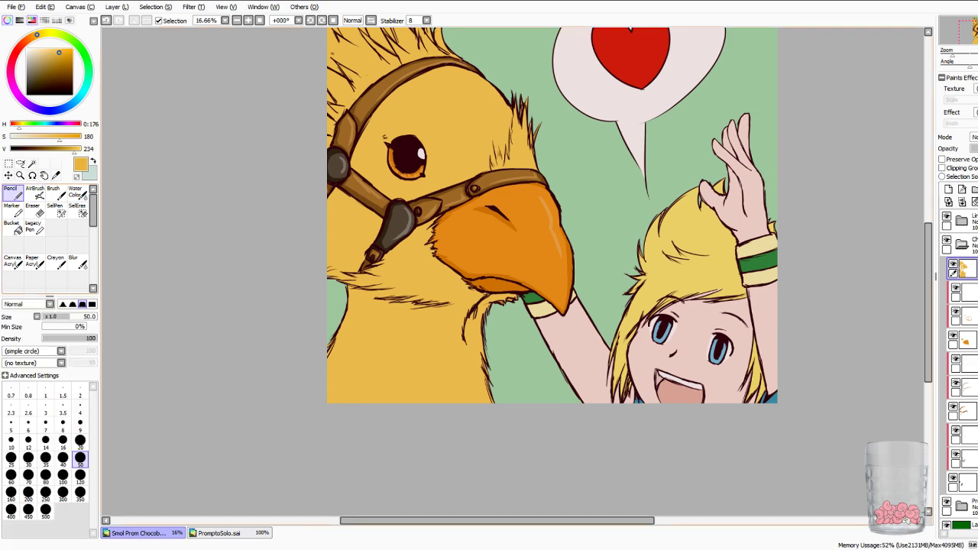
# Add a clipped layer above the feather base and darken the yellow to value 222.
pyautogui.press('pageup')
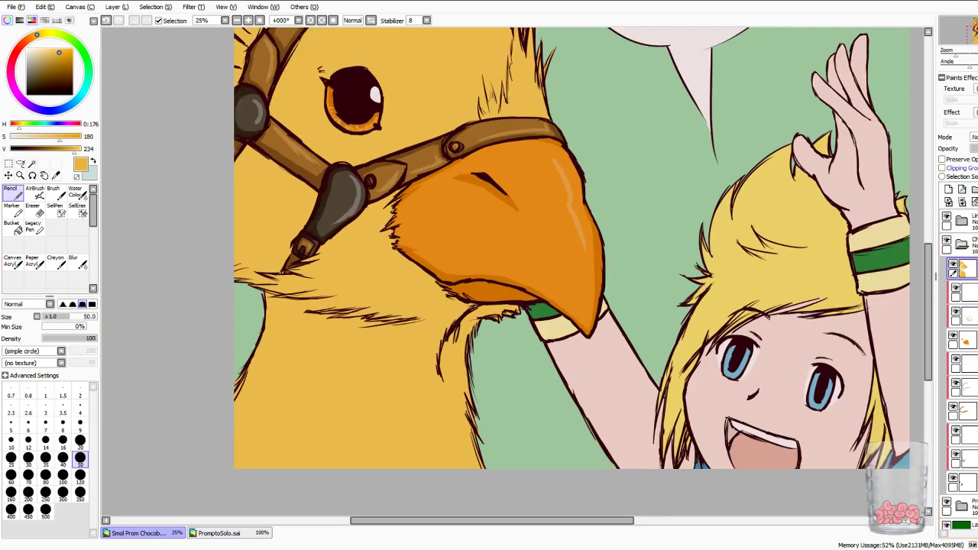
pyautogui.click(948, 190)
pyautogui.click(948, 168)
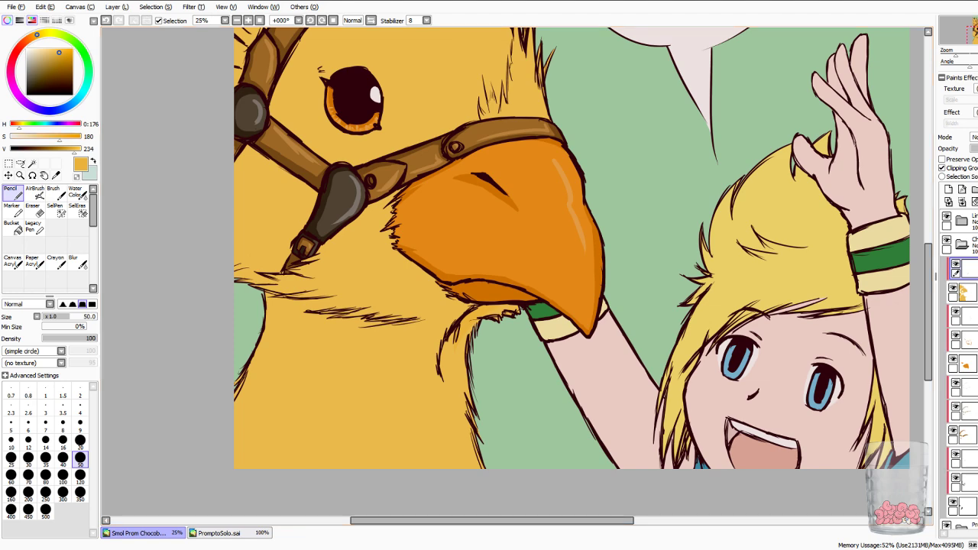
pyautogui.moveTo(74, 150); pyautogui.dragTo(72, 149)
# Shade the feather tuft below the beak and the upper front of the neck with darker yellow strokes.
pyautogui.moveTo(468, 324); pyautogui.dragTo(463, 368)
pyautogui.moveTo(484, 315); pyautogui.dragTo(516, 309)
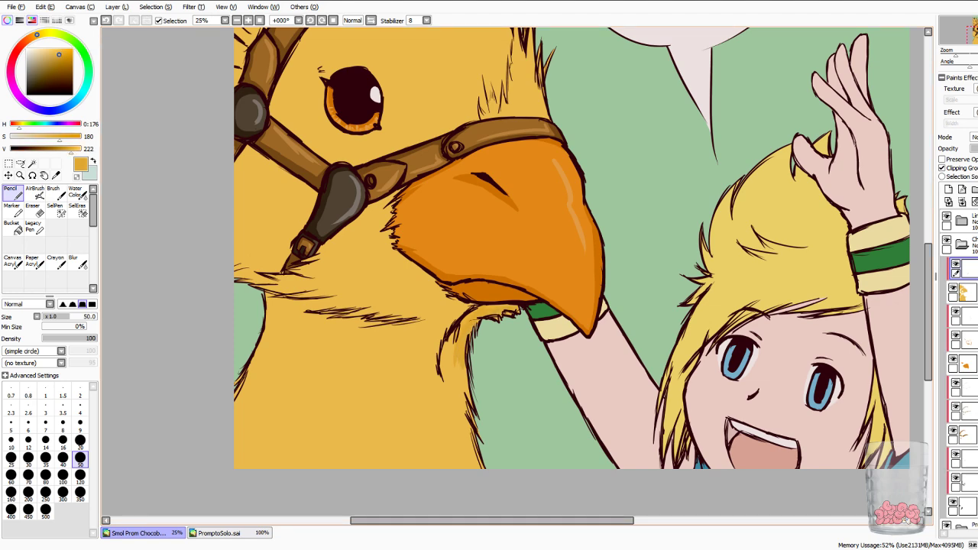
pyautogui.moveTo(451, 343); pyautogui.dragTo(444, 371)
pyautogui.moveTo(455, 342); pyautogui.dragTo(452, 399)
pyautogui.moveTo(464, 364)
pyautogui.mouseDown()
pyautogui.moveTo(457, 409)
pyautogui.moveTo(463, 399)
pyautogui.mouseUp()
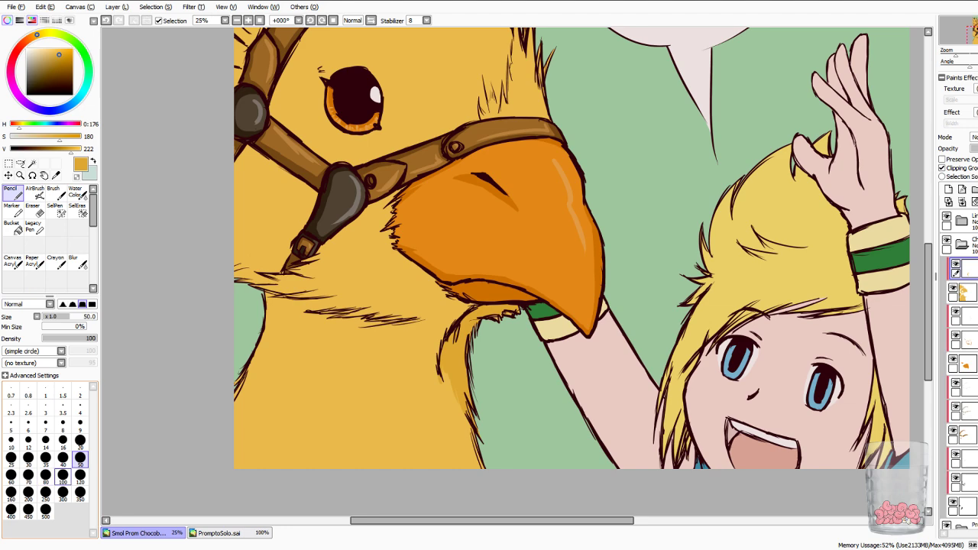
# With the Pencil at size 100, shade the neck's front edge and the band beneath the cheek feathers.
pyautogui.click(63, 475)
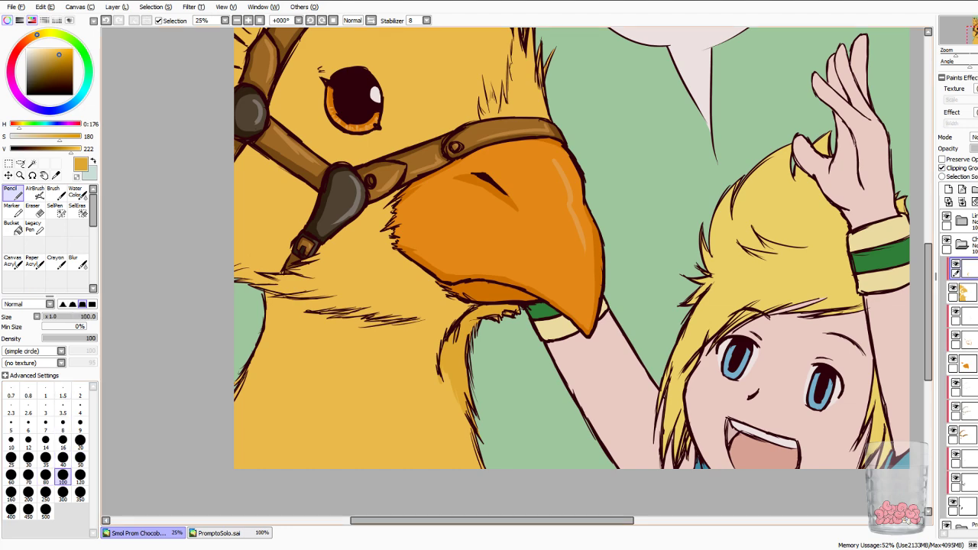
pyautogui.moveTo(451, 374)
pyautogui.mouseDown()
pyautogui.moveTo(440, 410)
pyautogui.moveTo(476, 468)
pyautogui.mouseUp()
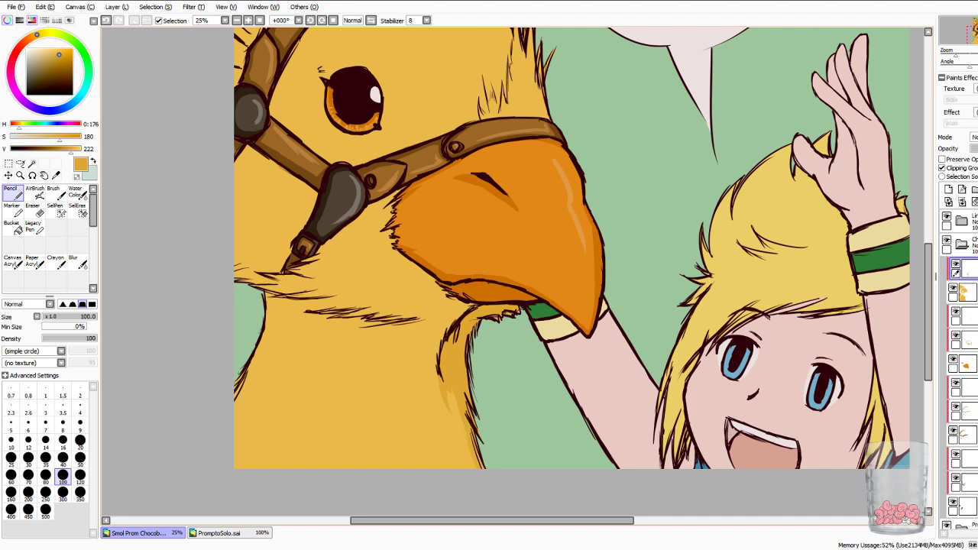
pyautogui.moveTo(268, 297)
pyautogui.mouseDown()
pyautogui.moveTo(322, 302)
pyautogui.moveTo(332, 309)
pyautogui.moveTo(284, 314)
pyautogui.moveTo(338, 322)
pyautogui.moveTo(452, 317)
pyautogui.mouseUp()
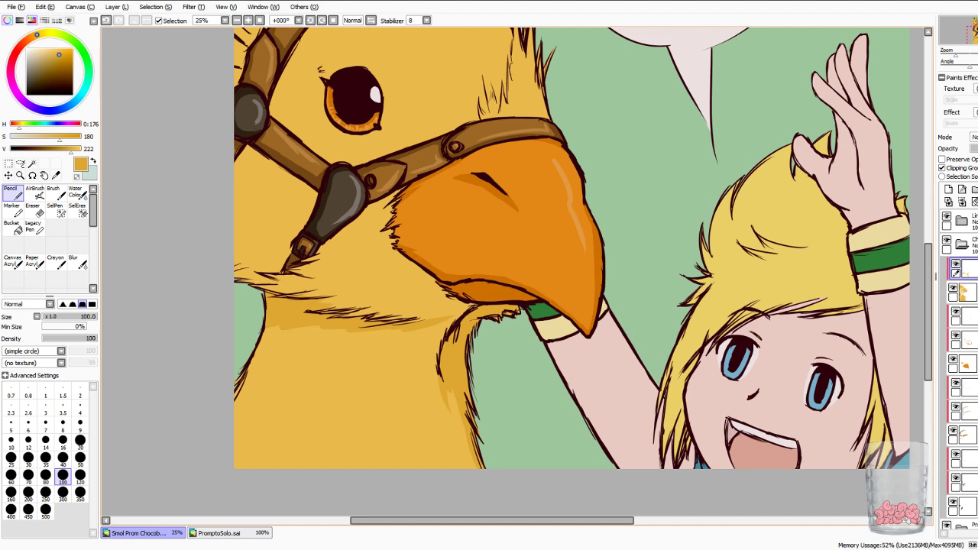
# Try to shade the cheek between the harness buckle and the beak with jagged darker yellow strokes.
pyautogui.moveTo(396, 194); pyautogui.dragTo(319, 250)
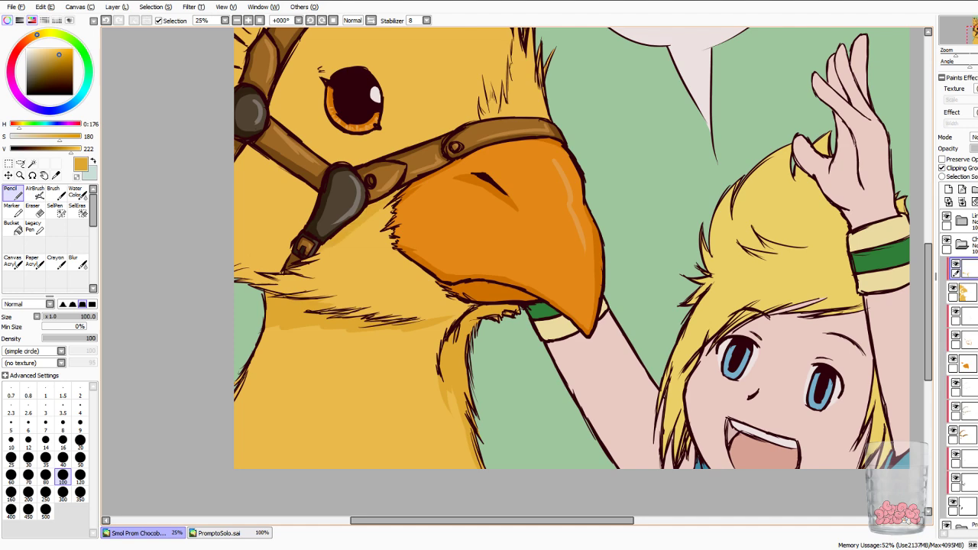
pyautogui.moveTo(392, 205); pyautogui.dragTo(355, 252)
pyautogui.moveTo(375, 215); pyautogui.dragTo(356, 230)
pyautogui.moveTo(365, 230)
pyautogui.mouseDown()
pyautogui.moveTo(350, 237)
pyautogui.moveTo(367, 237)
pyautogui.mouseUp()
pyautogui.moveTo(359, 236); pyautogui.dragTo(344, 246)
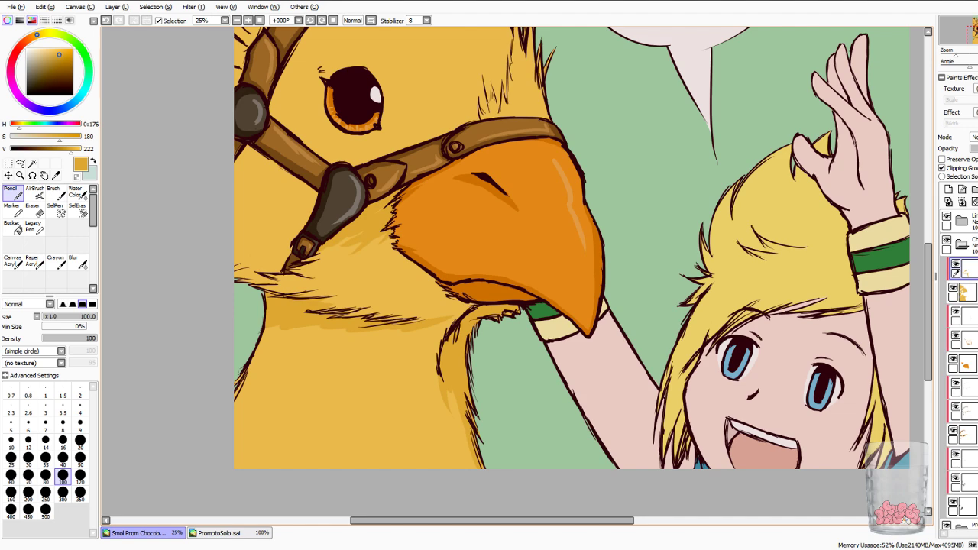
# Undo the jagged shading strokes on the cheek between the buckle and the beak.
pyautogui.hotkey('ctrl', 'z')
pyautogui.hotkey('ctrl', 'z')
pyautogui.hotkey('ctrl', 'z')
pyautogui.hotkey('ctrl', 'z')
pyautogui.hotkey('ctrl', 'z')
pyautogui.hotkey('ctrl', 'z')
pyautogui.hotkey('ctrl', 'z')
pyautogui.hotkey('ctrl', 'z')
pyautogui.hotkey('ctrl', 'z')
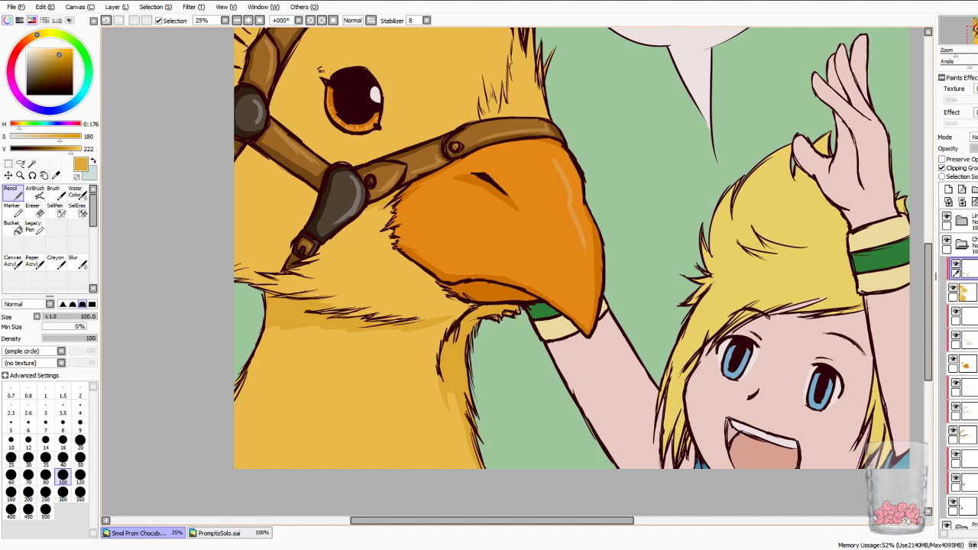
# Shade the cheek beside the harness buckle and the feathers below the beak's corner in darker yellow.
pyautogui.moveTo(324, 245); pyautogui.dragTo(373, 211)
pyautogui.moveTo(440, 288)
pyautogui.mouseDown()
pyautogui.moveTo(349, 314)
pyautogui.moveTo(457, 301)
pyautogui.moveTo(437, 313)
pyautogui.moveTo(374, 315)
pyautogui.mouseUp()
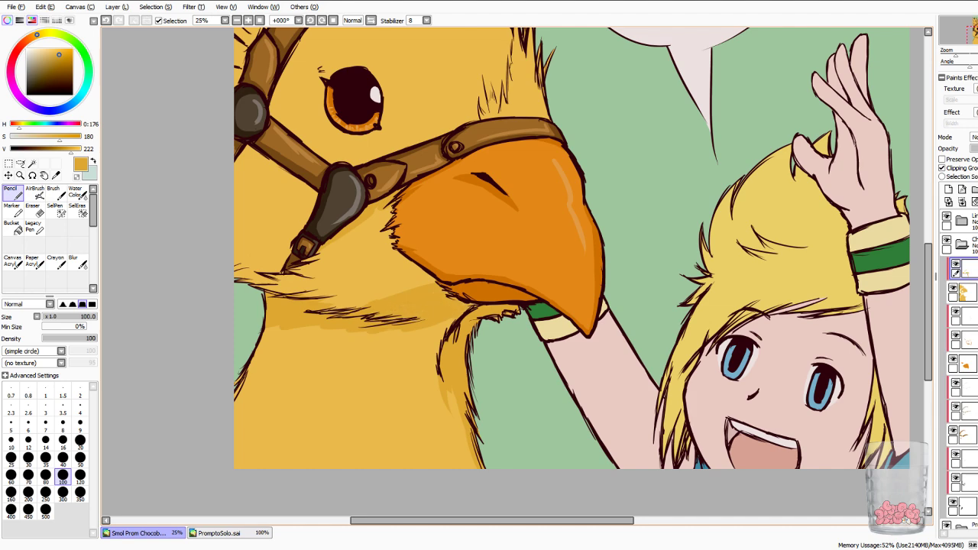
# Shade the lower edge of the cheek feathers from below the beak's corner to beneath the harness buckle in darker yellow.
pyautogui.moveTo(429, 267); pyautogui.dragTo(391, 284)
pyautogui.moveTo(426, 277)
pyautogui.mouseDown()
pyautogui.moveTo(379, 298)
pyautogui.moveTo(387, 279)
pyautogui.moveTo(362, 288)
pyautogui.mouseUp()
pyautogui.moveTo(392, 283)
pyautogui.mouseDown()
pyautogui.moveTo(347, 308)
pyautogui.moveTo(300, 296)
pyautogui.moveTo(332, 298)
pyautogui.mouseUp()
pyautogui.moveTo(340, 280)
pyautogui.mouseDown()
pyautogui.moveTo(272, 294)
pyautogui.moveTo(236, 278)
pyautogui.mouseUp()
pyautogui.moveTo(253, 267); pyautogui.dragTo(235, 271)
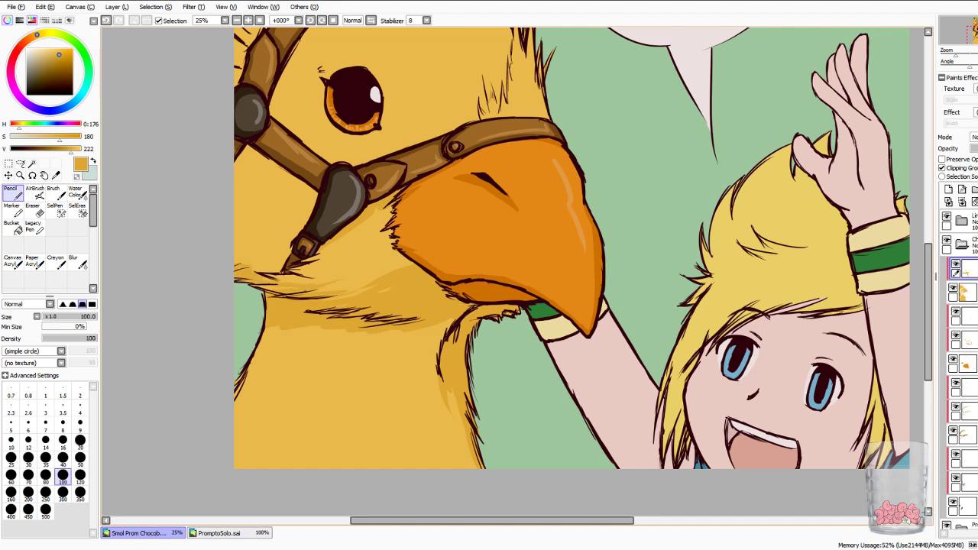
# Shade the cheek behind the harness buckle, beneath the diagonal strap, with feathery darker yellow strokes.
pyautogui.moveTo(246, 147)
pyautogui.mouseDown()
pyautogui.moveTo(314, 192)
pyautogui.moveTo(275, 204)
pyautogui.mouseUp()
pyautogui.moveTo(306, 192); pyautogui.dragTo(267, 222)
pyautogui.moveTo(314, 197); pyautogui.dragTo(240, 251)
pyautogui.moveTo(291, 199); pyautogui.dragTo(262, 223)
pyautogui.moveTo(308, 200); pyautogui.dragTo(255, 238)
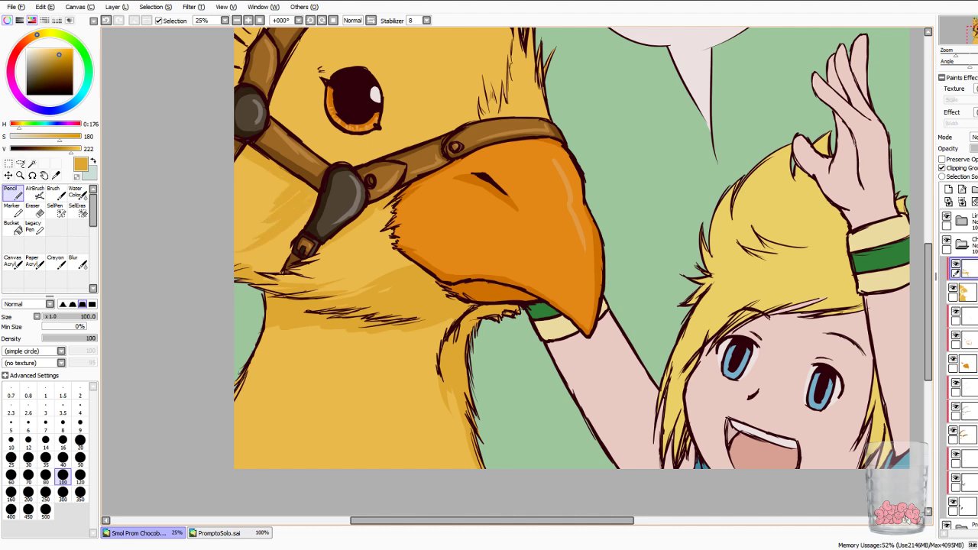
pyautogui.moveTo(275, 206); pyautogui.dragTo(251, 229)
pyautogui.moveTo(310, 213); pyautogui.dragTo(243, 253)
pyautogui.moveTo(295, 237); pyautogui.dragTo(235, 259)
pyautogui.moveTo(275, 253)
pyautogui.mouseDown()
pyautogui.moveTo(235, 264)
pyautogui.moveTo(278, 263)
pyautogui.mouseUp()
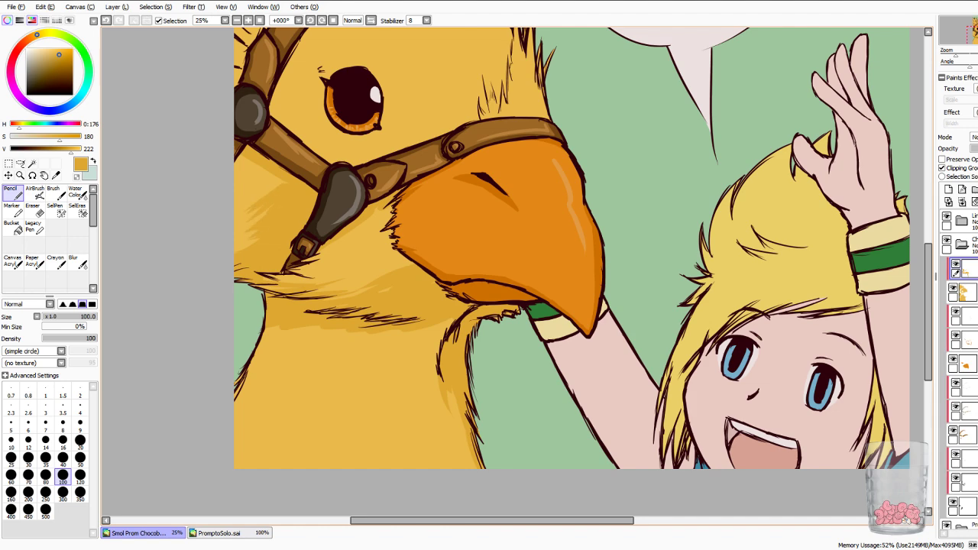
pyautogui.moveTo(243, 157); pyautogui.dragTo(236, 163)
pyautogui.moveTo(251, 201); pyautogui.dragTo(234, 208)
pyautogui.moveTo(274, 182); pyautogui.dragTo(237, 199)
# With the Pencil at size 50, refine the cheek shading beside the beak's corner and behind the buckle, undoing stray strokes.
pyautogui.moveTo(378, 227); pyautogui.dragTo(345, 255)
pyautogui.hotkey('ctrl', 'z')
pyautogui.click(80, 459)
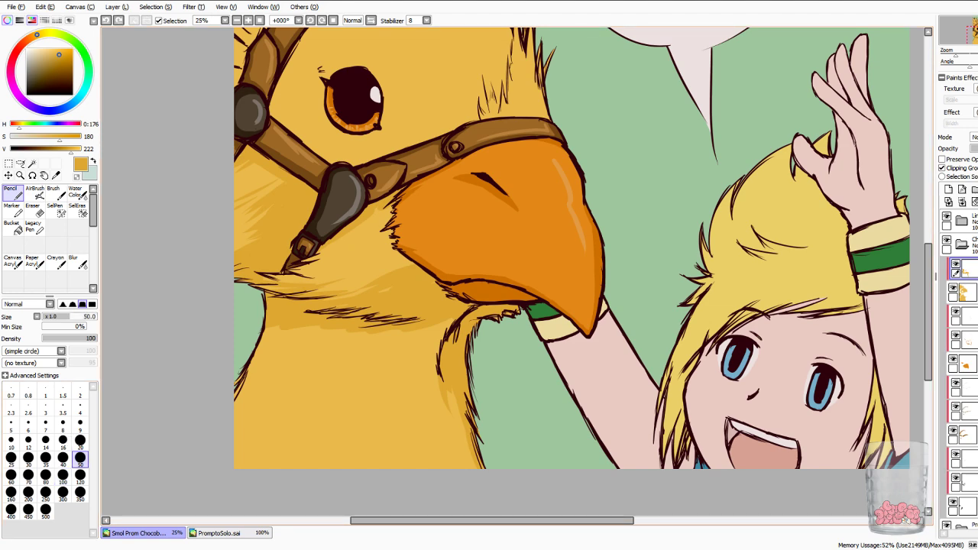
pyautogui.moveTo(372, 252)
pyautogui.mouseDown()
pyautogui.moveTo(346, 235)
pyautogui.moveTo(385, 266)
pyautogui.mouseUp()
pyautogui.hotkey('ctrl', 'z')
pyautogui.hotkey('ctrl', 'z')
pyautogui.hotkey('ctrl', 'z')
pyautogui.moveTo(402, 258); pyautogui.dragTo(386, 265)
pyautogui.moveTo(236, 236); pyautogui.dragTo(265, 213)
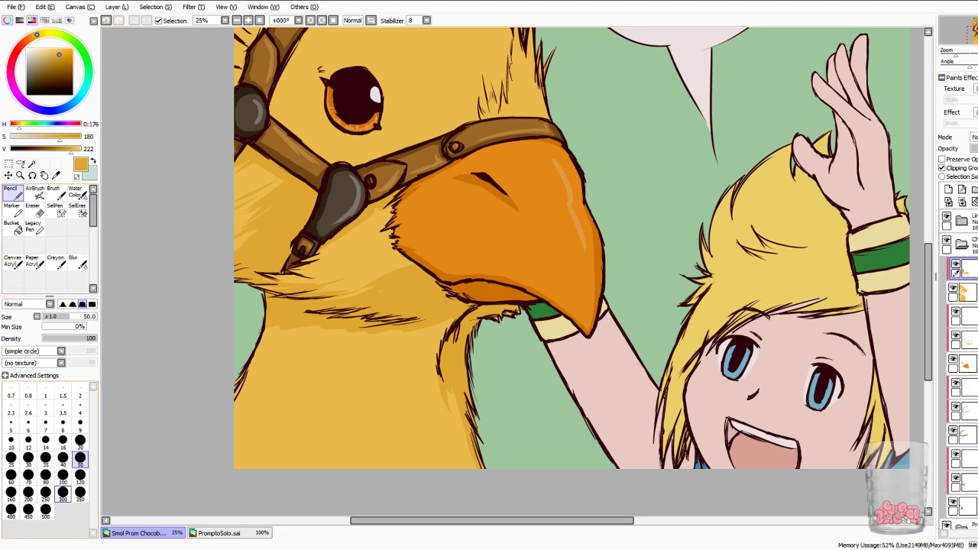
# Try to shade long diagonal streaks down the middle of the neck with the Pencil at size 60.
pyautogui.click(11, 475)
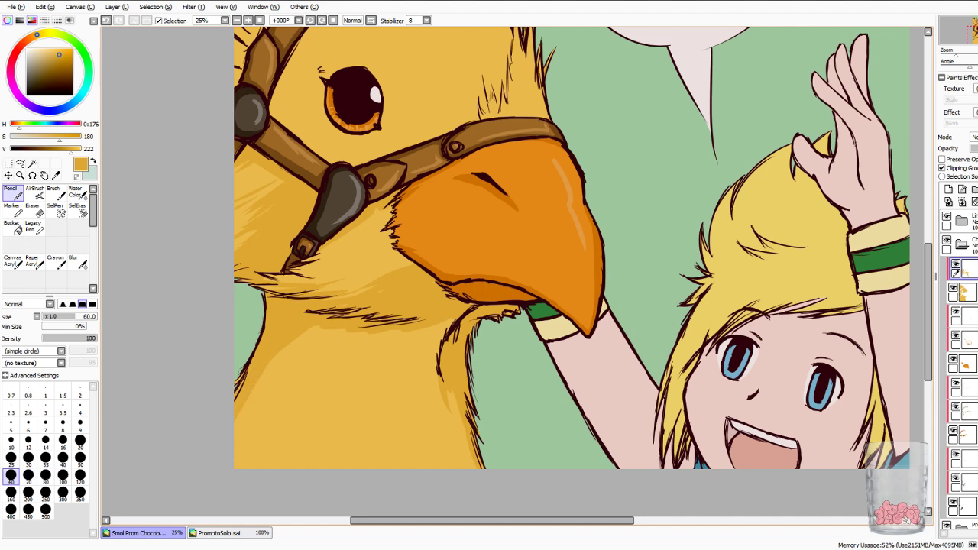
pyautogui.moveTo(356, 337); pyautogui.dragTo(279, 461)
pyautogui.moveTo(306, 398); pyautogui.dragTo(286, 437)
pyautogui.moveTo(365, 338)
pyautogui.mouseDown()
pyautogui.moveTo(295, 439)
pyautogui.moveTo(293, 418)
pyautogui.mouseUp()
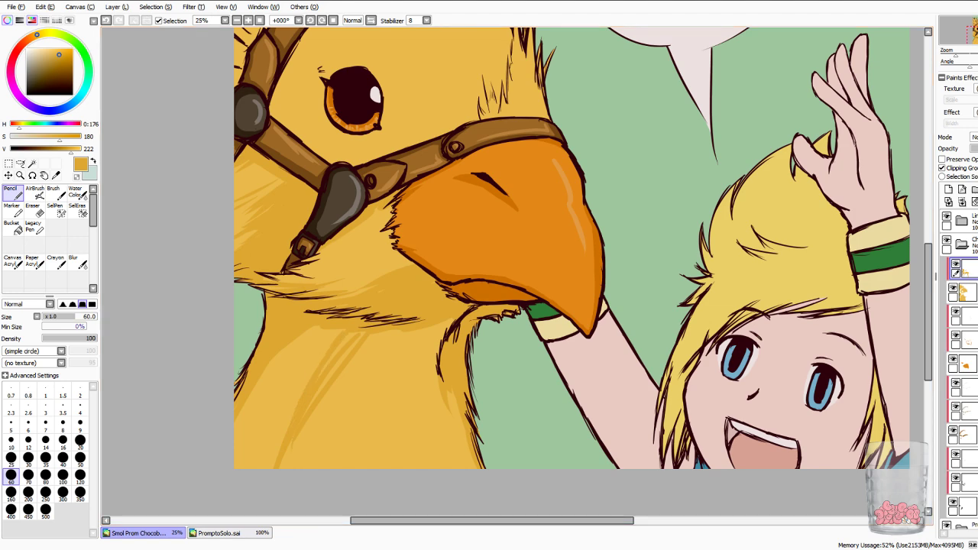
# Undo the long diagonal streaks on the neck.
pyautogui.hotkey('ctrl', 'z')
pyautogui.hotkey('ctrl', 'z')
pyautogui.hotkey('ctrl', 'z')
pyautogui.hotkey('ctrl', 'z')
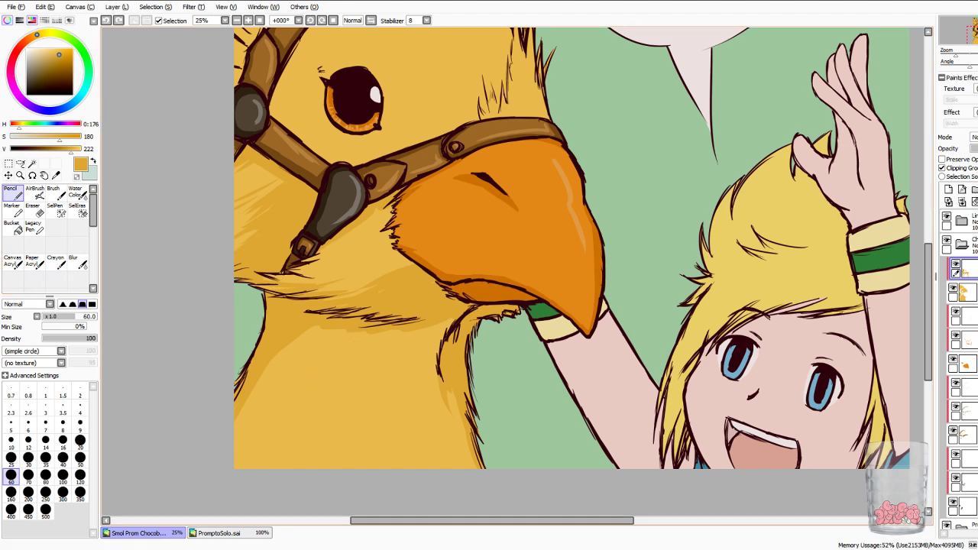
# Add feathery darker yellow strokes from beneath the cheek feathers down the neck with the Pencil at size 60.
pyautogui.moveTo(345, 329); pyautogui.dragTo(299, 404)
pyautogui.moveTo(335, 349); pyautogui.dragTo(299, 440)
pyautogui.moveTo(342, 340); pyautogui.dragTo(325, 409)
pyautogui.moveTo(341, 330); pyautogui.dragTo(316, 389)
pyautogui.moveTo(333, 353)
pyautogui.mouseDown()
pyautogui.moveTo(309, 424)
pyautogui.moveTo(313, 413)
pyautogui.mouseUp()
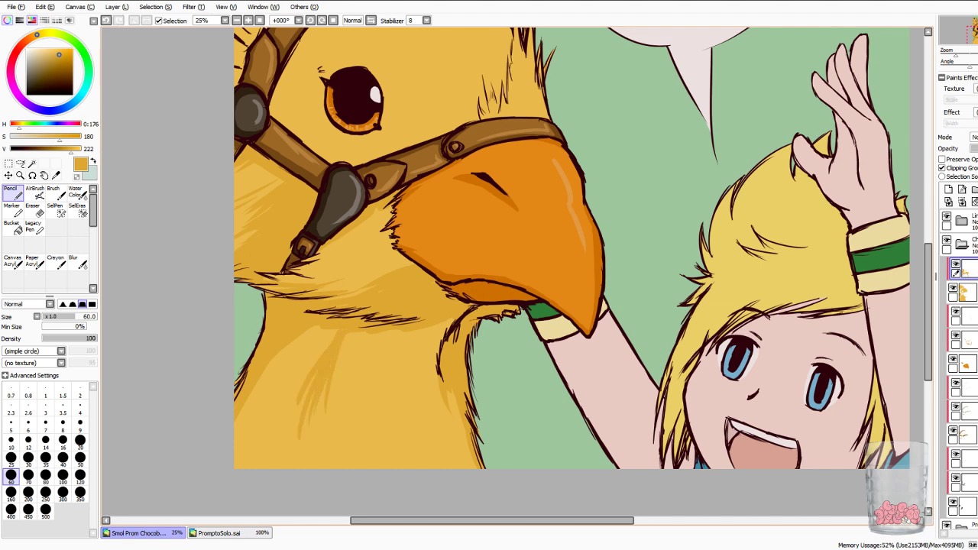
pyautogui.moveTo(315, 376); pyautogui.dragTo(291, 463)
pyautogui.moveTo(297, 401); pyautogui.dragTo(279, 460)
pyautogui.moveTo(300, 391); pyautogui.dragTo(271, 468)
pyautogui.moveTo(329, 337)
pyautogui.mouseDown()
pyautogui.moveTo(278, 428)
pyautogui.moveTo(292, 391)
pyautogui.mouseUp()
pyautogui.moveTo(336, 332); pyautogui.dragTo(299, 374)
# With the Pencil at size 100, fill the back side of the neck with darker yellow shading.
pyautogui.click(63, 475)
pyautogui.moveTo(303, 336)
pyautogui.mouseDown()
pyautogui.moveTo(257, 390)
pyautogui.moveTo(234, 453)
pyautogui.mouseUp()
pyautogui.moveTo(260, 398)
pyautogui.mouseDown()
pyautogui.moveTo(238, 467)
pyautogui.moveTo(247, 467)
pyautogui.mouseUp()
pyautogui.moveTo(277, 386); pyautogui.dragTo(252, 470)
pyautogui.moveTo(295, 382); pyautogui.dragTo(257, 469)
pyautogui.moveTo(278, 432); pyautogui.dragTo(265, 467)
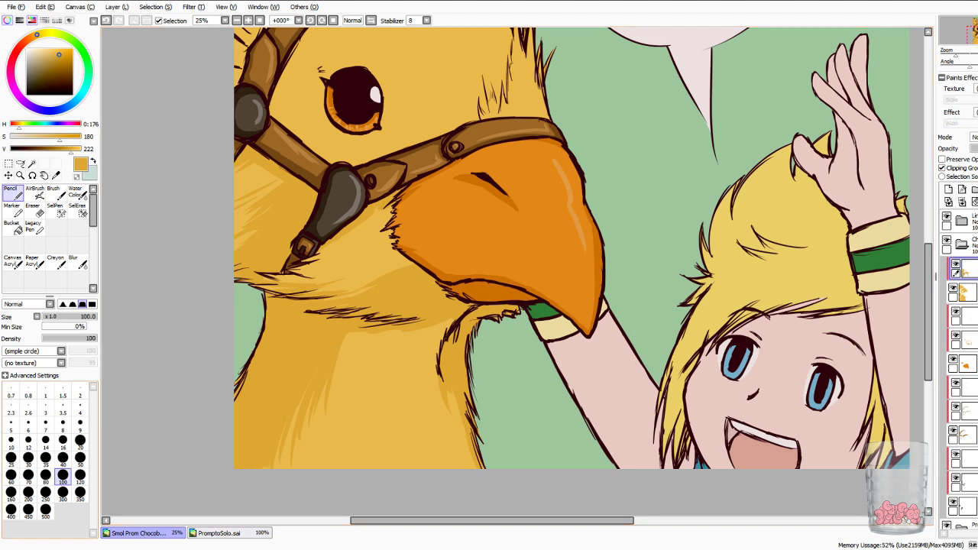
# With the Pencil at size 35, add fine feather strokes across the neck beneath the cheek feathers.
pyautogui.click(45, 457)
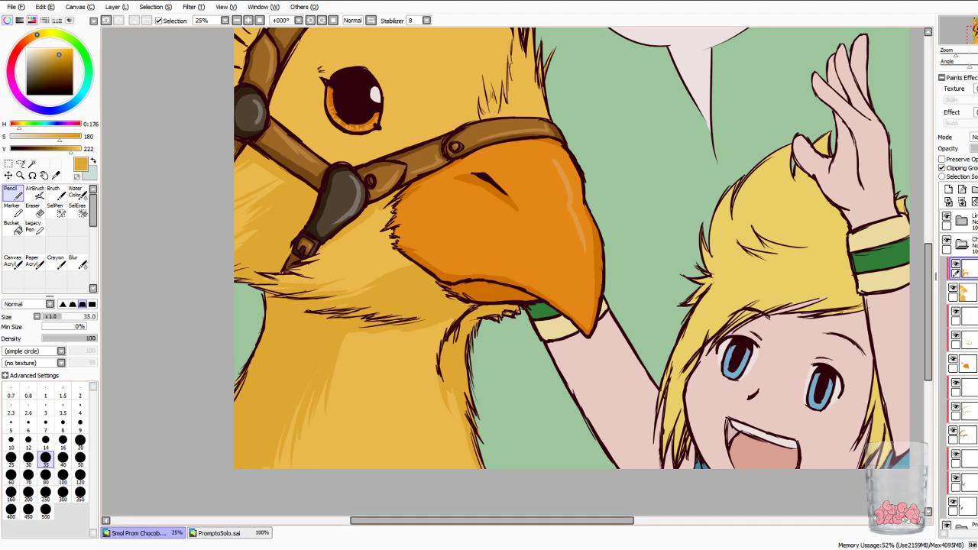
pyautogui.moveTo(354, 334); pyautogui.dragTo(341, 350)
pyautogui.moveTo(356, 337); pyautogui.dragTo(334, 378)
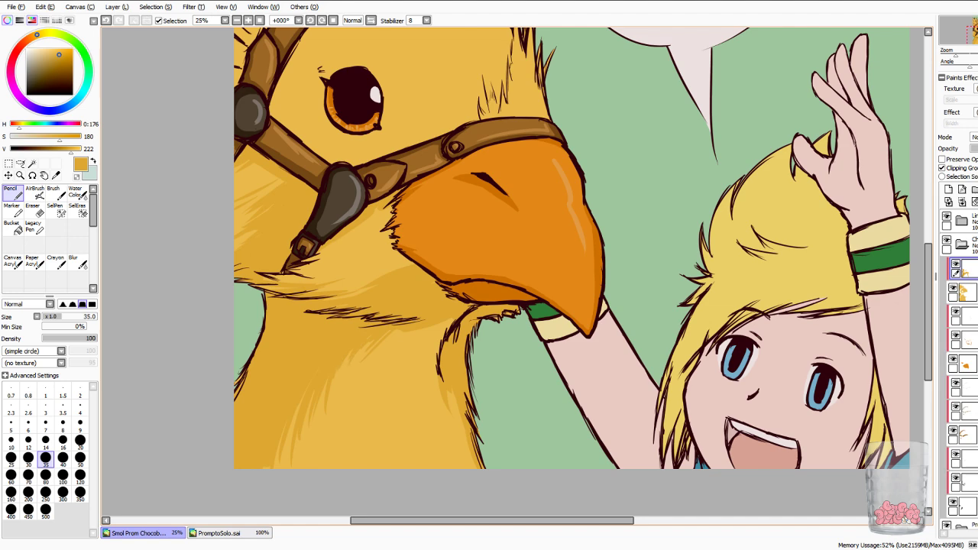
pyautogui.moveTo(400, 331); pyautogui.dragTo(392, 340)
pyautogui.moveTo(419, 330)
pyautogui.mouseDown()
pyautogui.moveTo(385, 365)
pyautogui.moveTo(375, 356)
pyautogui.mouseUp()
pyautogui.moveTo(387, 344)
pyautogui.mouseDown()
pyautogui.moveTo(378, 363)
pyautogui.moveTo(386, 353)
pyautogui.mouseUp()
pyautogui.moveTo(438, 325); pyautogui.dragTo(396, 366)
pyautogui.moveTo(451, 319); pyautogui.dragTo(417, 364)
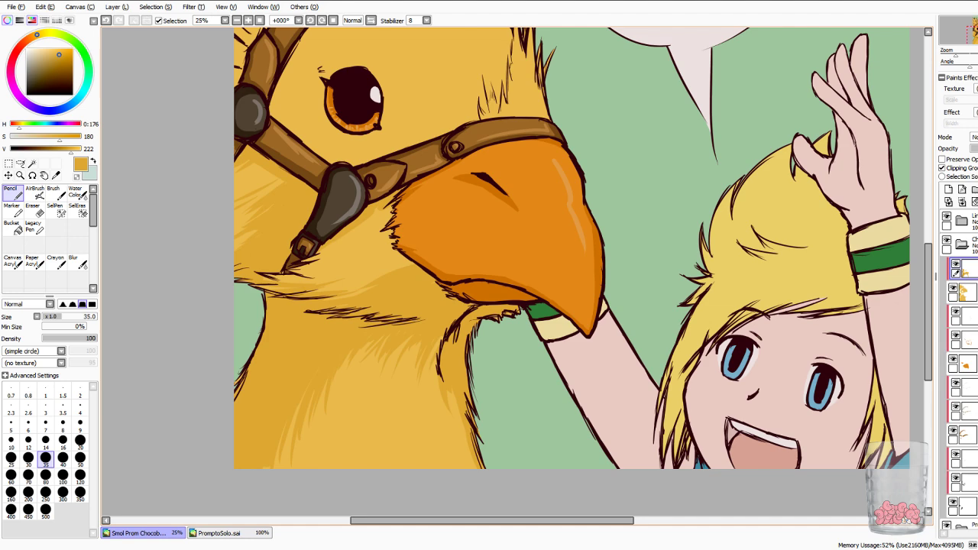
# Add fine darker yellow feather strokes along the neck's front edge.
pyautogui.moveTo(473, 443); pyautogui.dragTo(461, 468)
pyautogui.moveTo(463, 420); pyautogui.dragTo(458, 437)
pyautogui.moveTo(435, 367)
pyautogui.mouseDown()
pyautogui.moveTo(427, 391)
pyautogui.moveTo(436, 403)
pyautogui.mouseUp()
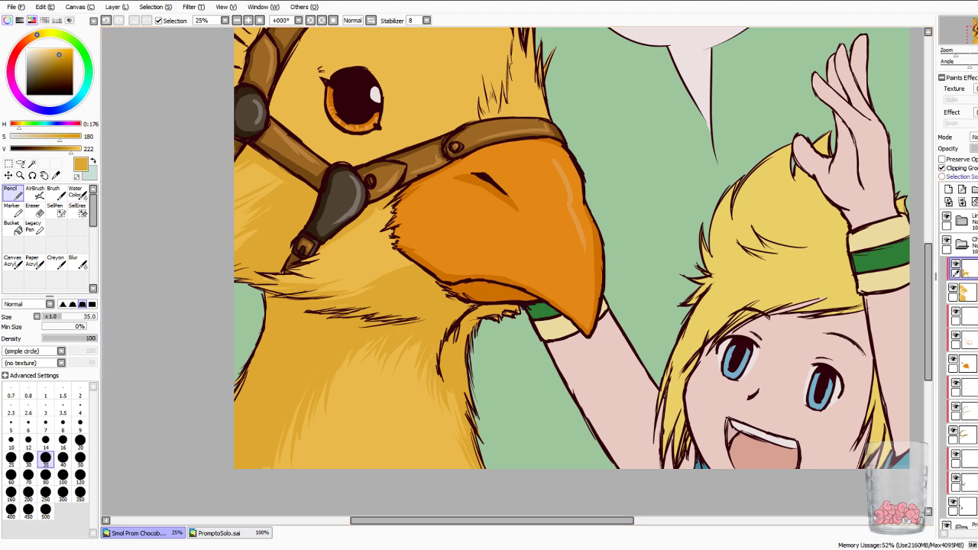
# Add fine shading strokes to the cheek beside the buckle's strap end and below the beak's corner.
pyautogui.moveTo(929, 310); pyautogui.dragTo(929, 284)
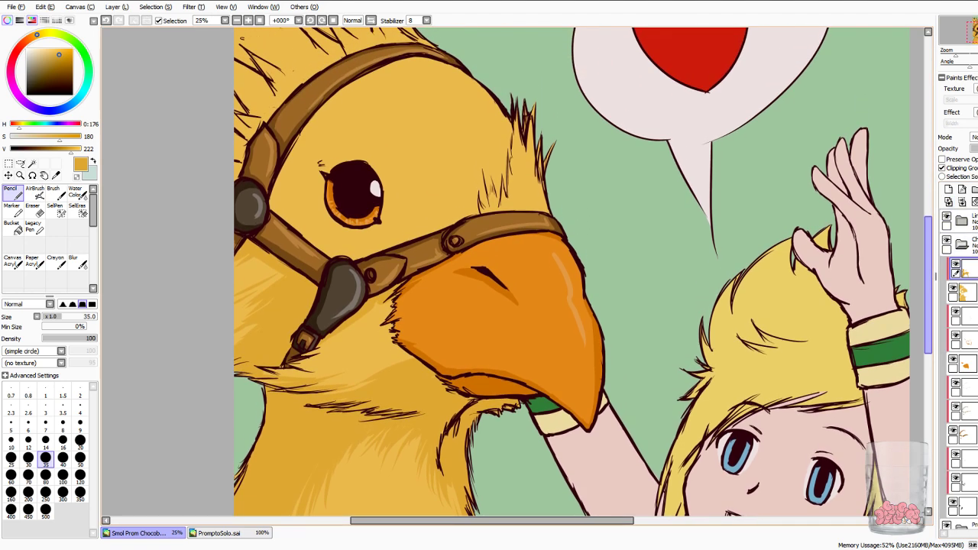
pyautogui.moveTo(295, 364)
pyautogui.mouseDown()
pyautogui.moveTo(336, 369)
pyautogui.moveTo(349, 337)
pyautogui.moveTo(319, 349)
pyautogui.mouseUp()
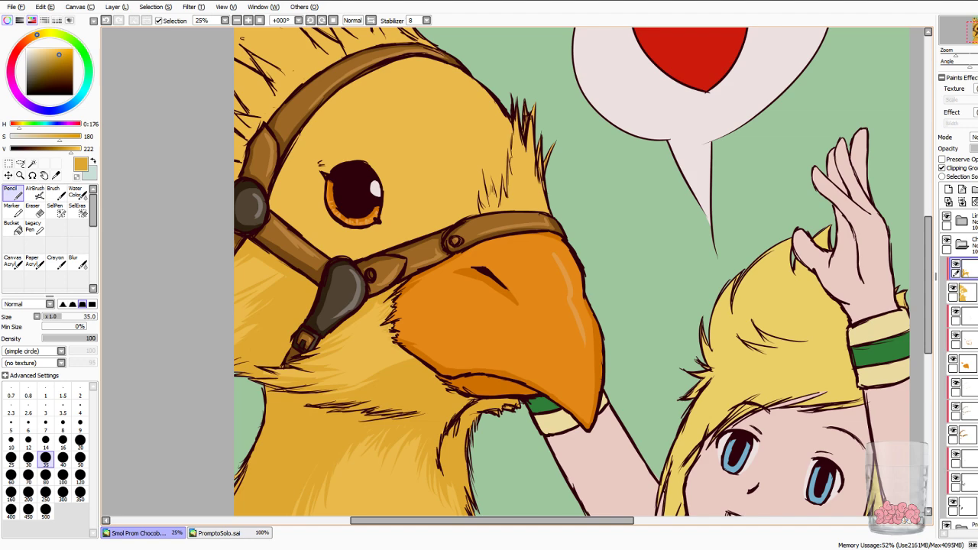
pyautogui.moveTo(402, 358); pyautogui.dragTo(377, 364)
pyautogui.moveTo(312, 372); pyautogui.dragTo(281, 377)
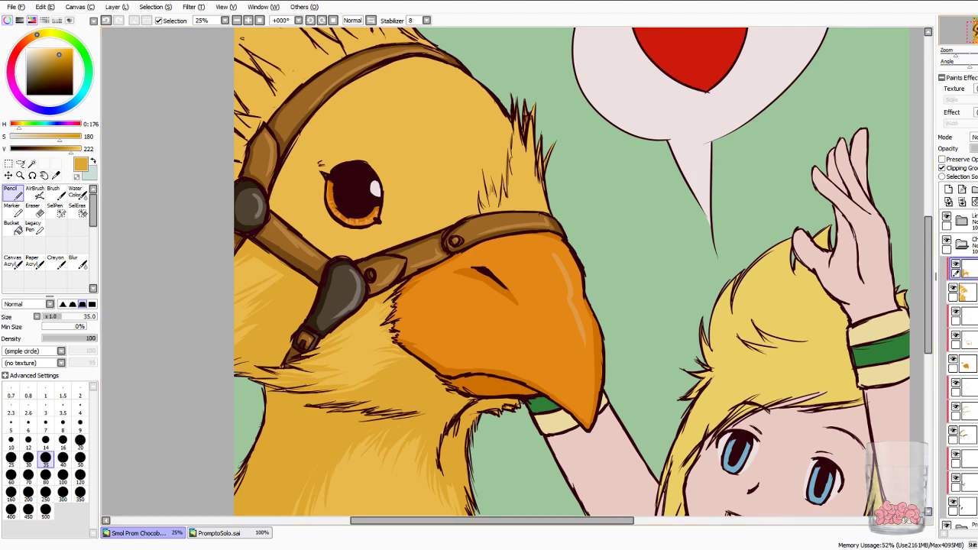
# With the Pencil at size 40, shade the feathers around the eye in darker yellow.
pyautogui.moveTo(459, 252); pyautogui.dragTo(549, 369)
pyautogui.scroll(-1, 625, 272)
pyautogui.hscroll(1, 625, 272)
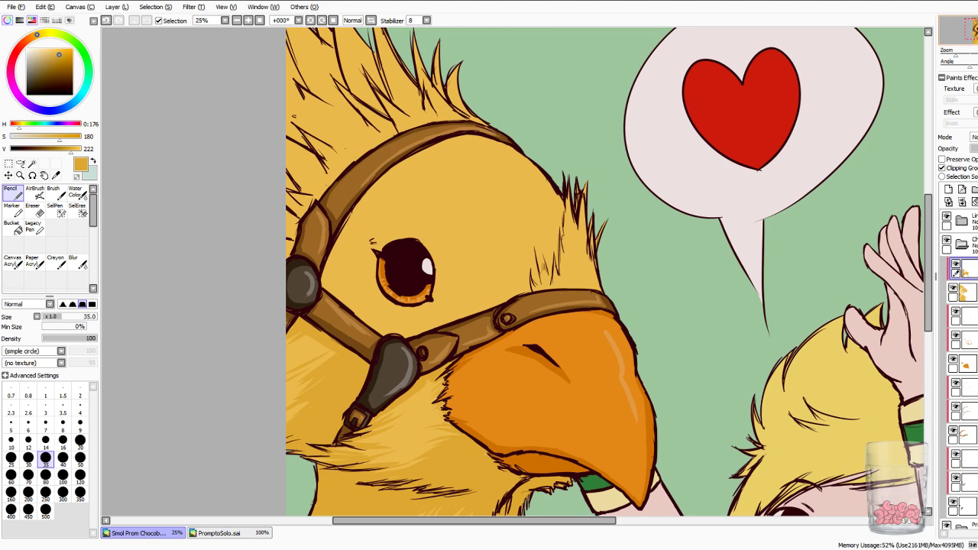
pyautogui.press('pageup')
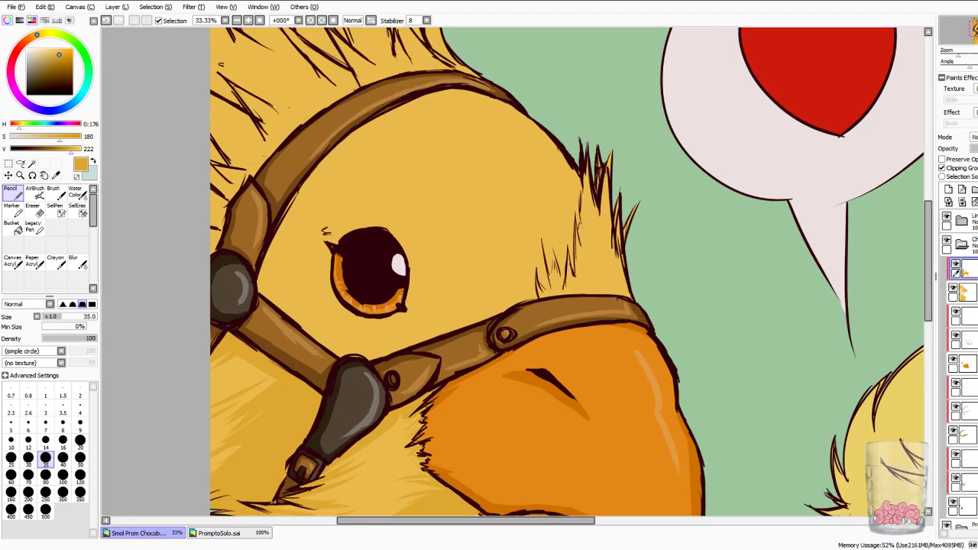
pyautogui.click(62, 457)
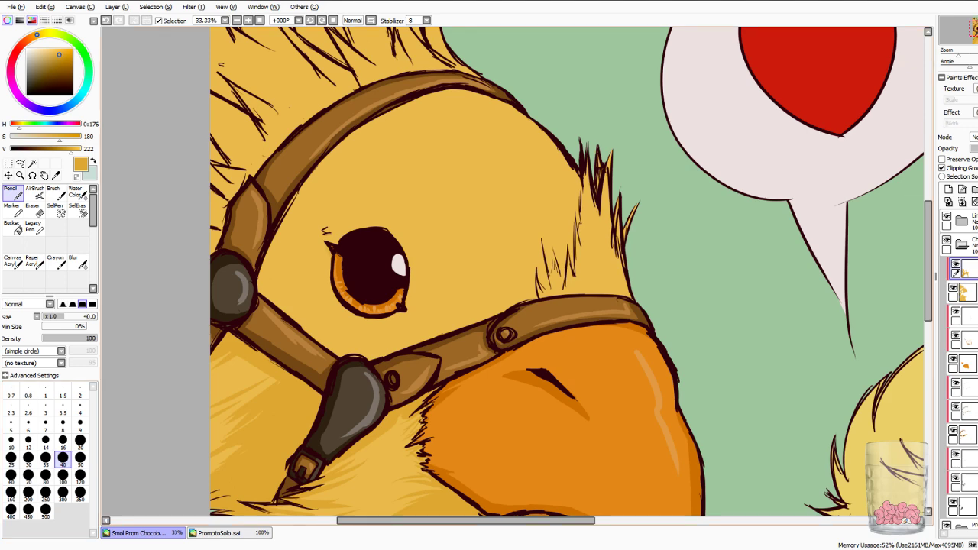
pyautogui.moveTo(328, 264)
pyautogui.mouseDown()
pyautogui.moveTo(332, 294)
pyautogui.moveTo(360, 317)
pyautogui.mouseUp()
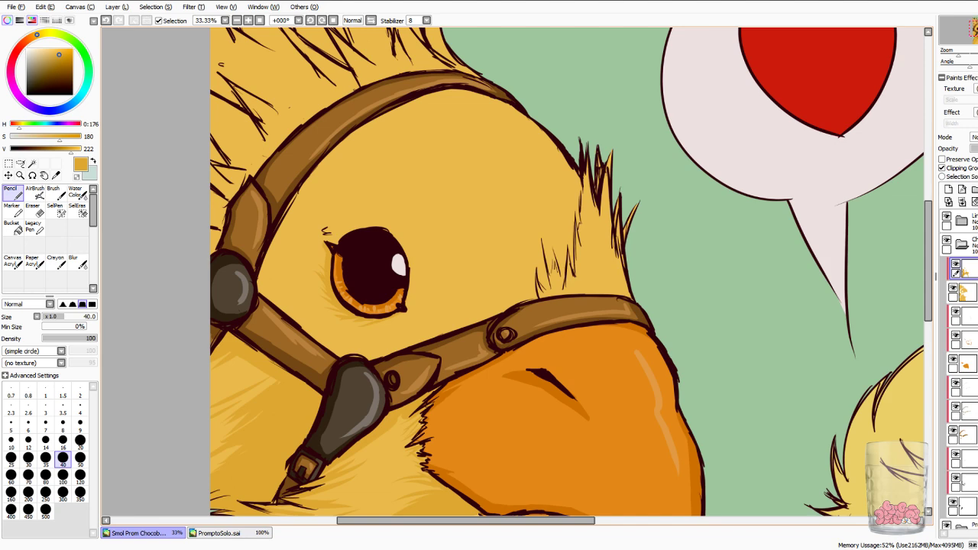
pyautogui.moveTo(325, 253); pyautogui.dragTo(315, 248)
pyautogui.moveTo(337, 243); pyautogui.dragTo(321, 239)
pyautogui.moveTo(346, 232)
pyautogui.mouseDown()
pyautogui.moveTo(384, 225)
pyautogui.moveTo(412, 266)
pyautogui.moveTo(406, 306)
pyautogui.mouseUp()
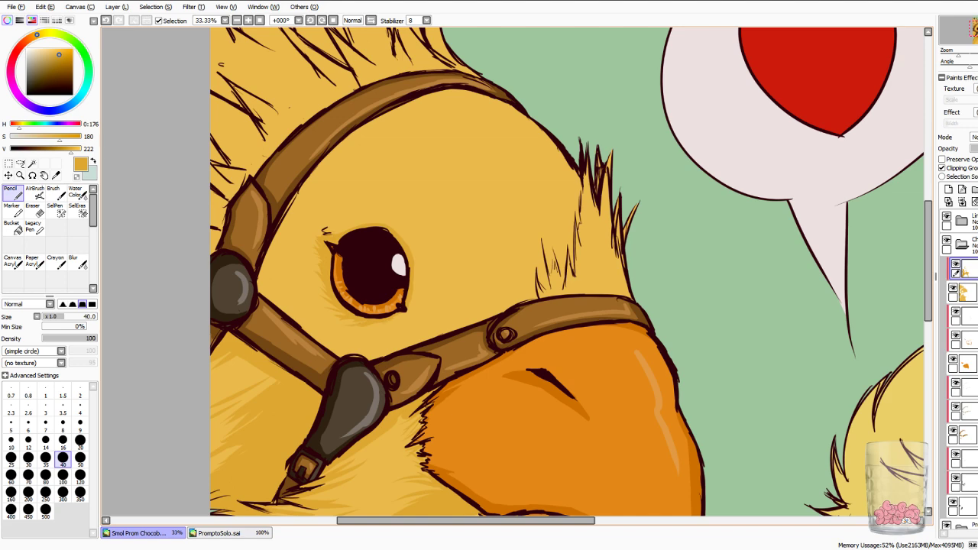
# Shade the tufted feathers above the beak strap with upward darker yellow strokes.
pyautogui.moveTo(601, 294); pyautogui.dragTo(609, 245)
pyautogui.moveTo(617, 283)
pyautogui.mouseDown()
pyautogui.moveTo(615, 248)
pyautogui.moveTo(625, 261)
pyautogui.mouseUp()
pyautogui.moveTo(622, 297); pyautogui.dragTo(628, 271)
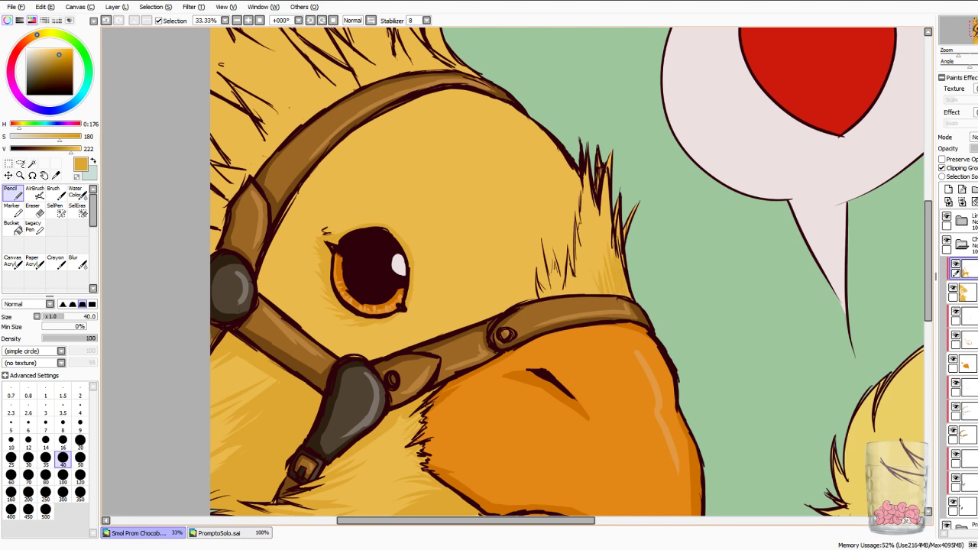
pyautogui.moveTo(532, 283); pyautogui.dragTo(535, 260)
pyautogui.moveTo(530, 300); pyautogui.dragTo(533, 253)
pyautogui.moveTo(543, 287); pyautogui.dragTo(539, 217)
pyautogui.moveTo(553, 290); pyautogui.dragTo(579, 172)
pyautogui.moveTo(581, 211); pyautogui.dragTo(583, 196)
pyautogui.moveTo(571, 286); pyautogui.dragTo(583, 171)
pyautogui.moveTo(595, 215); pyautogui.dragTo(587, 184)
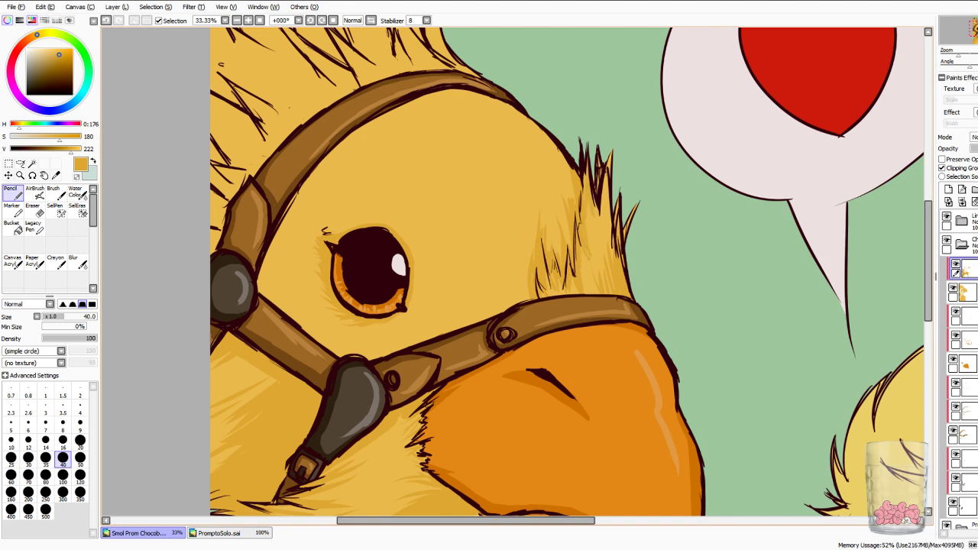
pyautogui.moveTo(605, 243)
pyautogui.mouseDown()
pyautogui.moveTo(600, 218)
pyautogui.moveTo(588, 211)
pyautogui.moveTo(605, 181)
pyautogui.mouseUp()
pyautogui.moveTo(591, 295); pyautogui.dragTo(589, 278)
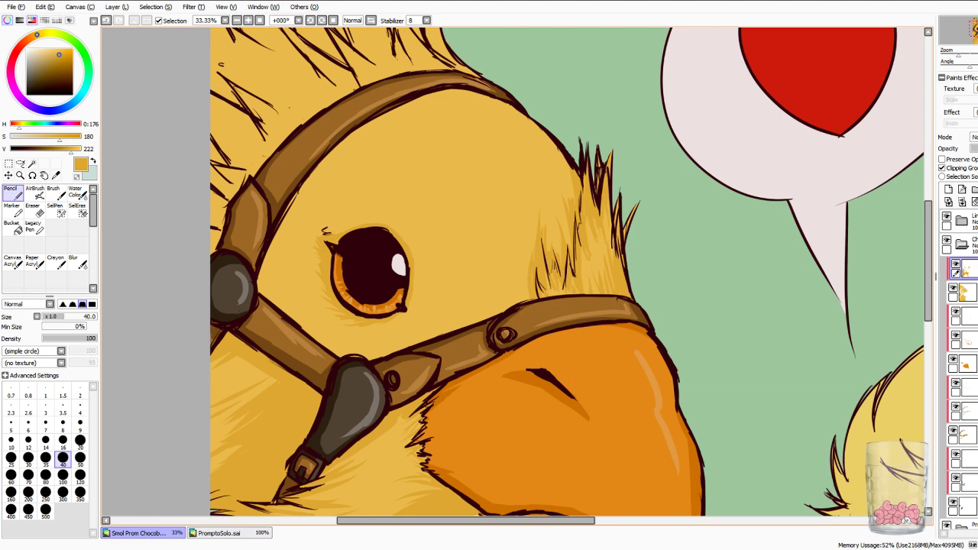
# Shade the forehead's outer edge and the face along the upper side of the straps beneath the eye.
pyautogui.moveTo(504, 104); pyautogui.dragTo(571, 181)
pyautogui.moveTo(551, 144)
pyautogui.mouseDown()
pyautogui.moveTo(570, 171)
pyautogui.moveTo(506, 117)
pyautogui.moveTo(545, 146)
pyautogui.mouseUp()
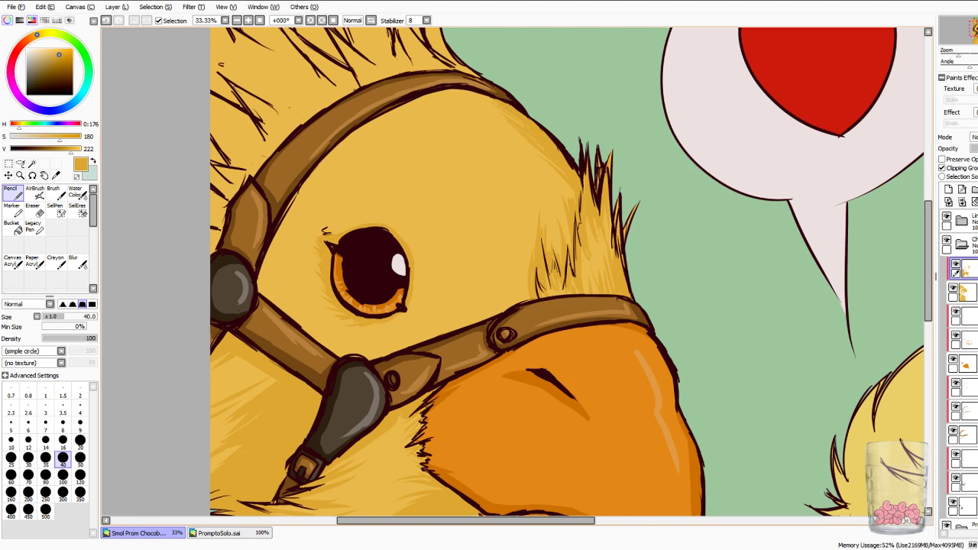
pyautogui.moveTo(975, 30); pyautogui.dragTo(972, 29)
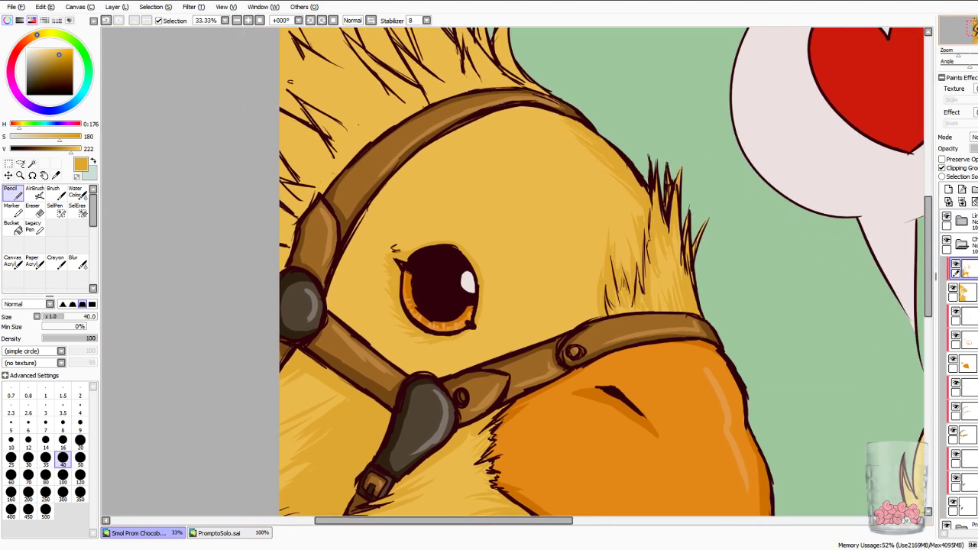
pyautogui.moveTo(329, 290)
pyautogui.mouseDown()
pyautogui.moveTo(334, 314)
pyautogui.moveTo(411, 373)
pyautogui.moveTo(454, 372)
pyautogui.moveTo(538, 343)
pyautogui.mouseUp()
pyautogui.moveTo(483, 356); pyautogui.dragTo(597, 314)
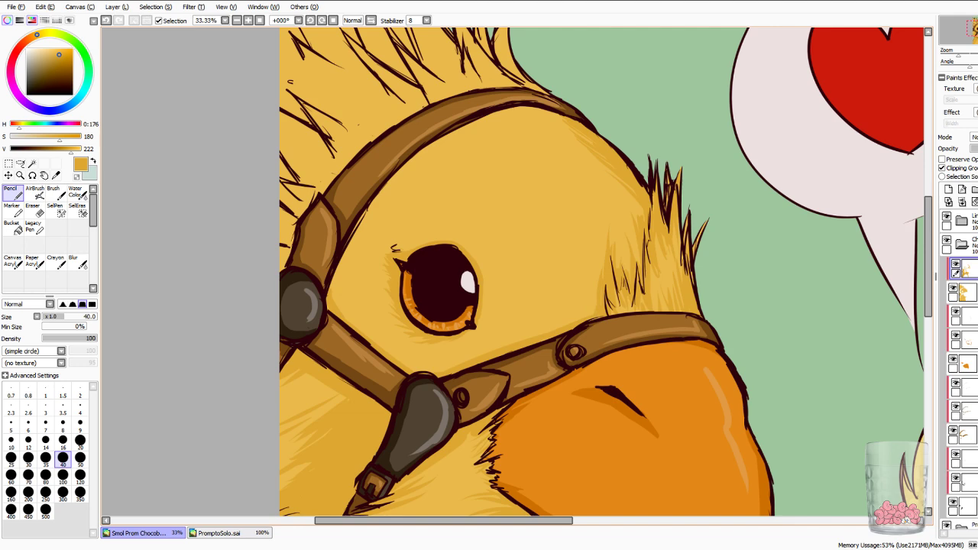
# Shade the feathers behind the cheek strap and along the outer edge of the head strap.
pyautogui.moveTo(291, 250); pyautogui.dragTo(280, 261)
pyautogui.moveTo(305, 204); pyautogui.dragTo(297, 217)
pyautogui.moveTo(294, 222); pyautogui.dragTo(284, 243)
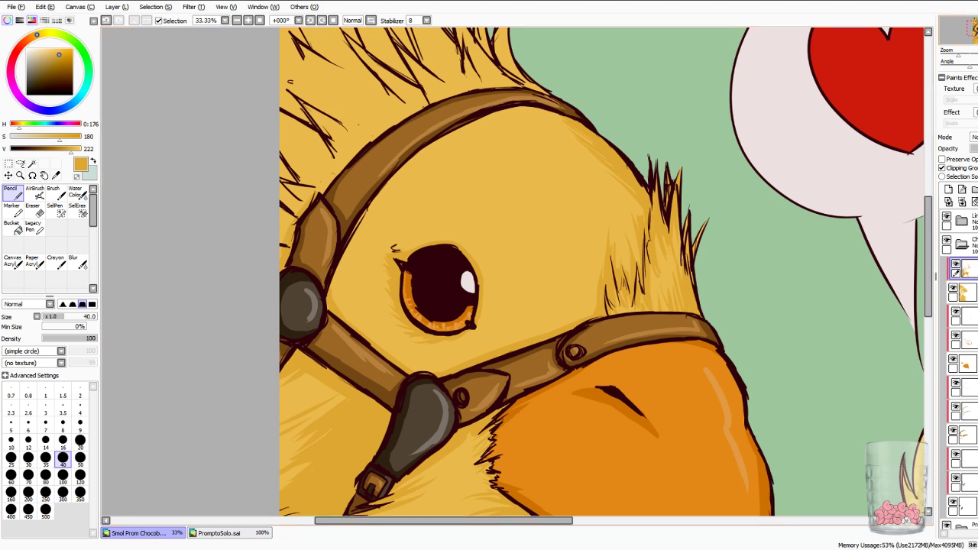
pyautogui.moveTo(489, 260); pyautogui.dragTo(575, 294)
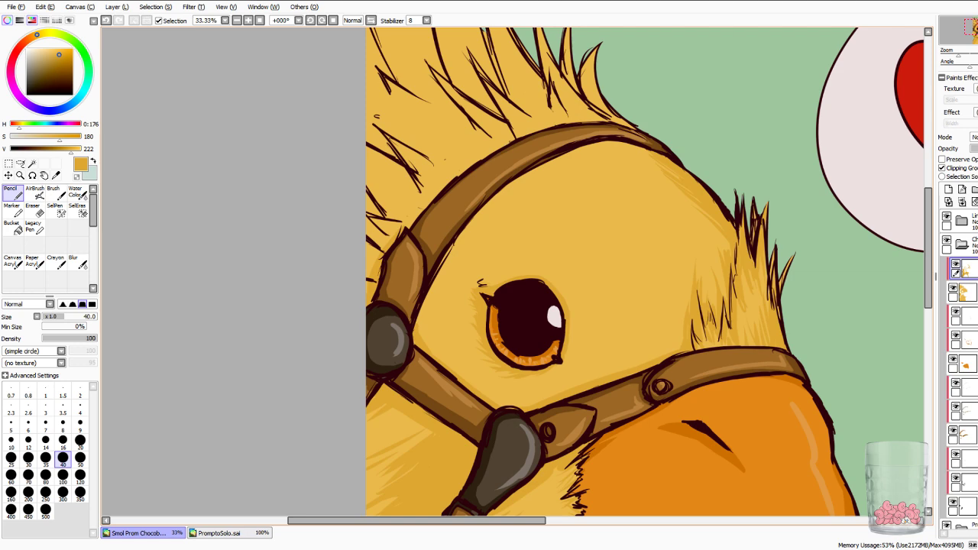
pyautogui.moveTo(419, 212)
pyautogui.mouseDown()
pyautogui.moveTo(504, 145)
pyautogui.moveTo(596, 113)
pyautogui.moveTo(624, 122)
pyautogui.mouseUp()
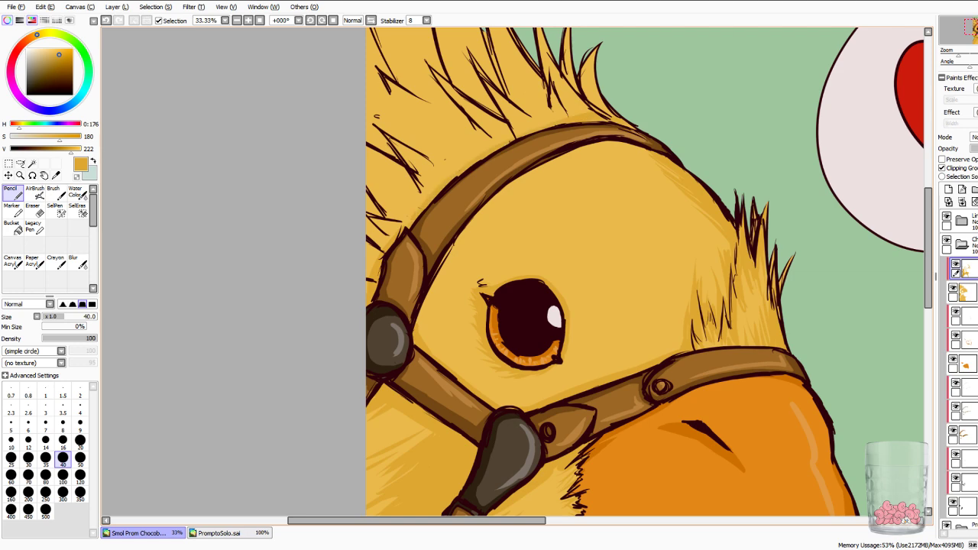
# Shade the small curled feather at the front of the crest and the rearmost crest feathers in darker yellow.
pyautogui.moveTo(588, 71)
pyautogui.mouseDown()
pyautogui.moveTo(598, 106)
pyautogui.moveTo(592, 85)
pyautogui.mouseUp()
pyautogui.press('Left')
pyautogui.press('Up')
pyautogui.press('Up')
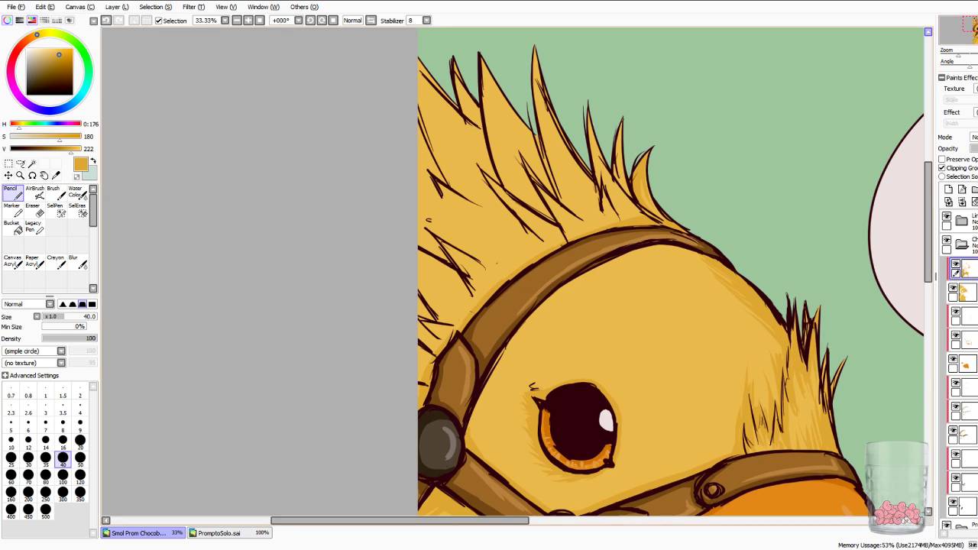
pyautogui.moveTo(427, 75); pyautogui.dragTo(494, 145)
pyautogui.moveTo(460, 94); pyautogui.dragTo(479, 125)
pyautogui.moveTo(458, 78); pyautogui.dragTo(479, 115)
# Shade the large crest feather from its tip down its back edge to its base above the head strap.
pyautogui.moveTo(485, 70); pyautogui.dragTo(520, 182)
pyautogui.moveTo(484, 105); pyautogui.dragTo(495, 142)
pyautogui.moveTo(493, 146)
pyautogui.mouseDown()
pyautogui.moveTo(524, 200)
pyautogui.moveTo(540, 203)
pyautogui.mouseUp()
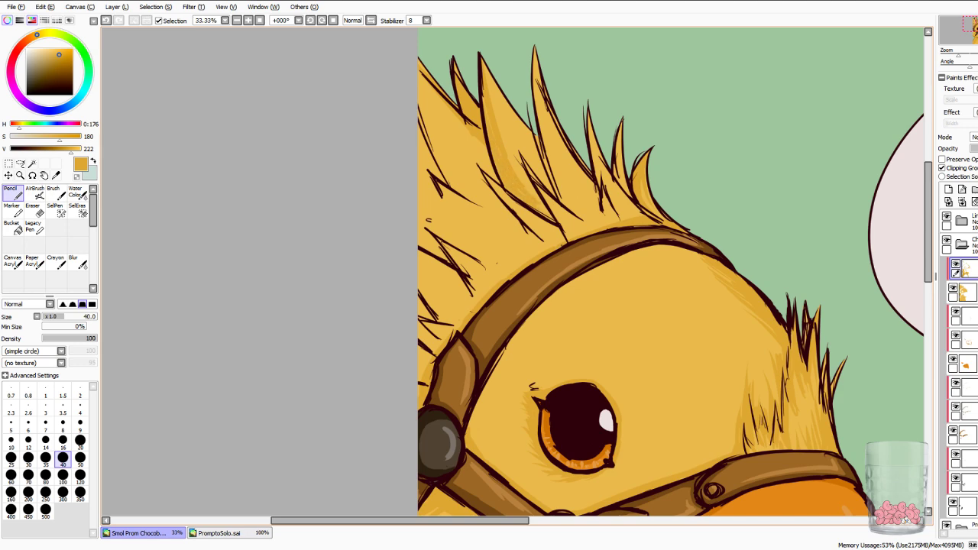
pyautogui.moveTo(497, 118); pyautogui.dragTo(506, 140)
pyautogui.moveTo(487, 78)
pyautogui.mouseDown()
pyautogui.moveTo(512, 149)
pyautogui.moveTo(532, 156)
pyautogui.moveTo(524, 176)
pyautogui.moveTo(536, 197)
pyautogui.mouseUp()
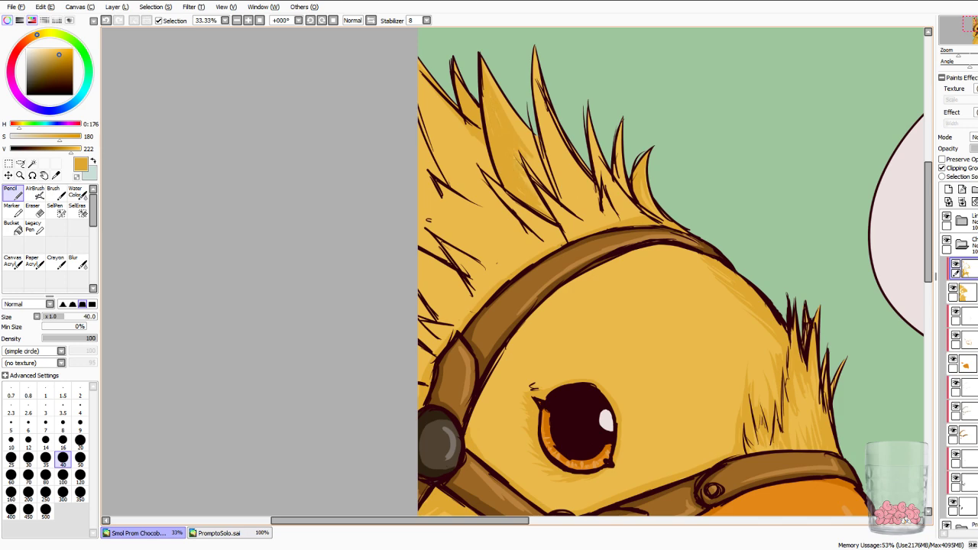
pyautogui.moveTo(523, 136); pyautogui.dragTo(505, 112)
pyautogui.moveTo(552, 191)
pyautogui.mouseDown()
pyautogui.moveTo(532, 163)
pyautogui.moveTo(524, 176)
pyautogui.mouseUp()
pyautogui.moveTo(578, 232)
pyautogui.mouseDown()
pyautogui.moveTo(557, 204)
pyautogui.moveTo(561, 223)
pyautogui.moveTo(564, 211)
pyautogui.mouseUp()
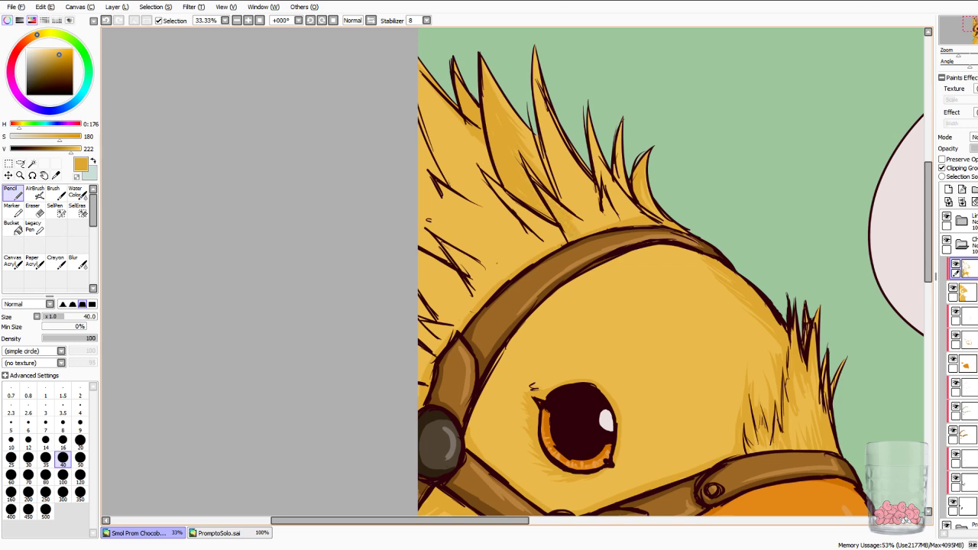
# Shade the tall middle crest feather in darker yellow from its tip down to the feather bases above the head strap.
pyautogui.moveTo(535, 56); pyautogui.dragTo(564, 194)
pyautogui.moveTo(541, 127)
pyautogui.mouseDown()
pyautogui.moveTo(582, 218)
pyautogui.moveTo(561, 210)
pyautogui.moveTo(574, 193)
pyautogui.moveTo(597, 206)
pyautogui.mouseUp()
pyautogui.moveTo(559, 159); pyautogui.dragTo(592, 207)
pyautogui.moveTo(564, 180); pyautogui.dragTo(584, 208)
pyautogui.moveTo(544, 110); pyautogui.dragTo(614, 218)
pyautogui.moveTo(606, 211); pyautogui.dragTo(612, 224)
# Shade the shorter front crest feathers, the crest base along the head strap, and the feathers behind the strap.
pyautogui.moveTo(590, 136); pyautogui.dragTo(603, 179)
pyautogui.moveTo(589, 116); pyautogui.dragTo(595, 138)
pyautogui.moveTo(604, 177); pyautogui.dragTo(615, 199)
pyautogui.moveTo(603, 167)
pyautogui.mouseDown()
pyautogui.moveTo(621, 206)
pyautogui.moveTo(622, 197)
pyautogui.mouseUp()
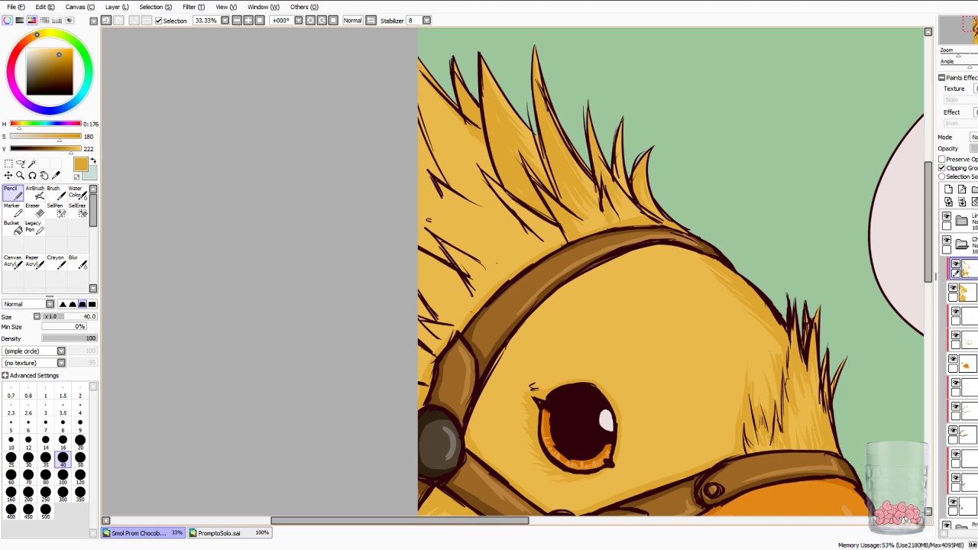
pyautogui.moveTo(617, 151)
pyautogui.mouseDown()
pyautogui.moveTo(627, 191)
pyautogui.moveTo(620, 155)
pyautogui.mouseUp()
pyautogui.moveTo(494, 183)
pyautogui.mouseDown()
pyautogui.moveTo(552, 243)
pyautogui.moveTo(584, 233)
pyautogui.mouseUp()
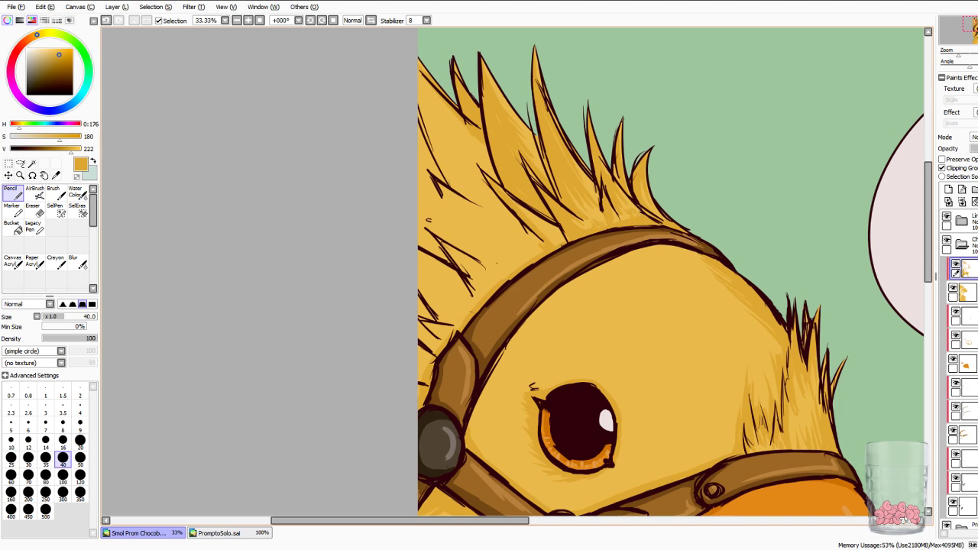
pyautogui.moveTo(419, 371)
pyautogui.mouseDown()
pyautogui.moveTo(422, 379)
pyautogui.moveTo(437, 347)
pyautogui.mouseUp()
pyautogui.moveTo(423, 330)
pyautogui.mouseDown()
pyautogui.moveTo(438, 344)
pyautogui.moveTo(446, 337)
pyautogui.moveTo(429, 317)
pyautogui.mouseUp()
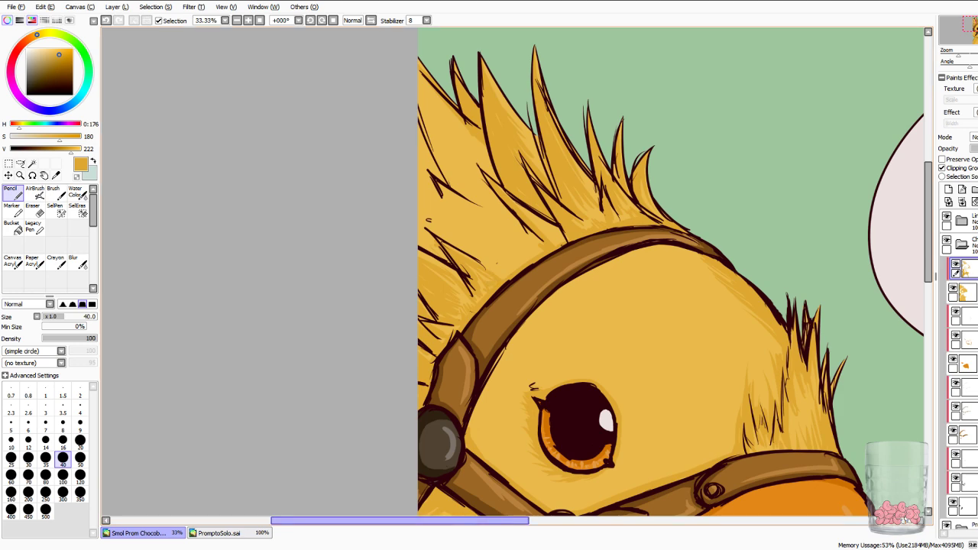
# Add darker yellow shading to the face beneath the eye and along the underside of the head strap at the forehead.
pyautogui.moveTo(581, 344); pyautogui.dragTo(511, 154)
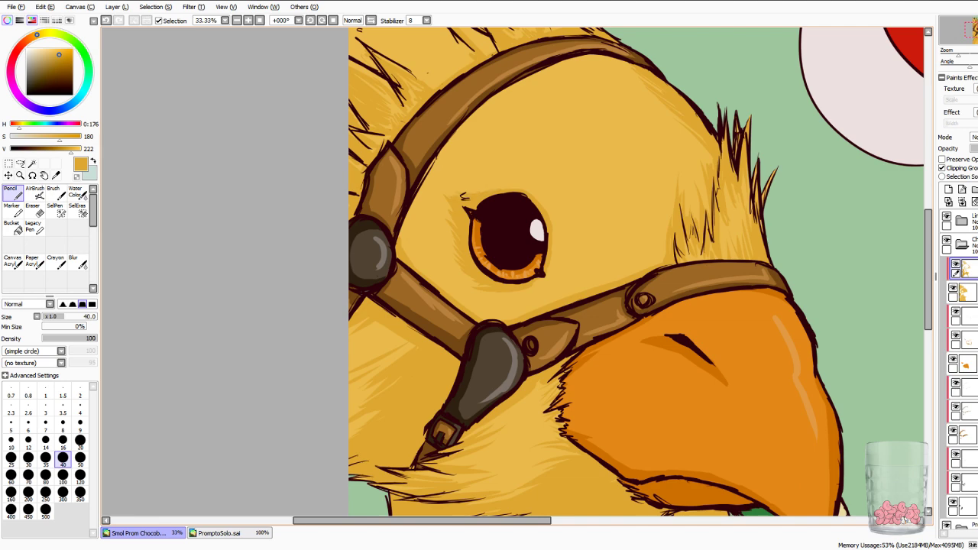
pyautogui.moveTo(537, 282); pyautogui.dragTo(548, 276)
pyautogui.moveTo(514, 311); pyautogui.dragTo(535, 309)
pyautogui.moveTo(521, 310); pyautogui.dragTo(548, 303)
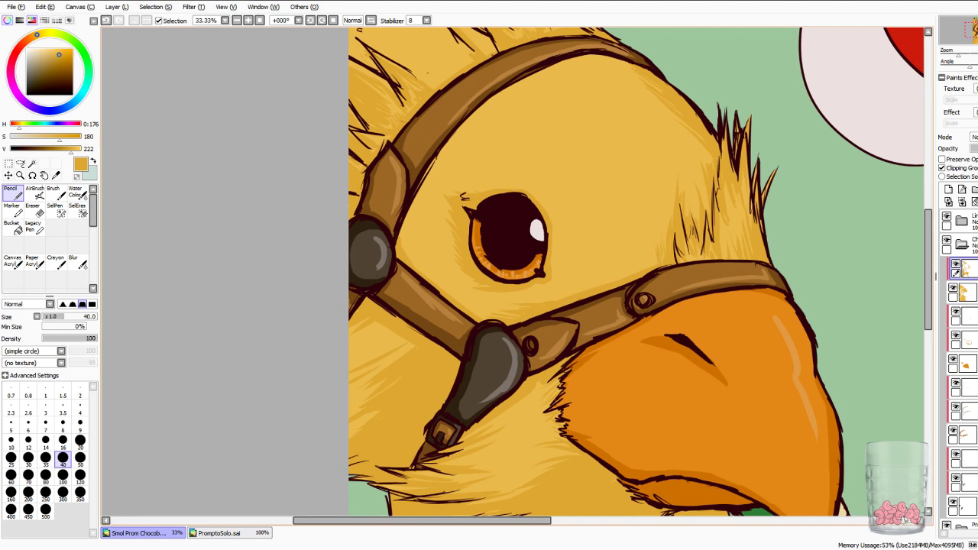
pyautogui.moveTo(601, 55); pyautogui.dragTo(635, 70)
pyautogui.moveTo(576, 58); pyautogui.dragTo(610, 64)
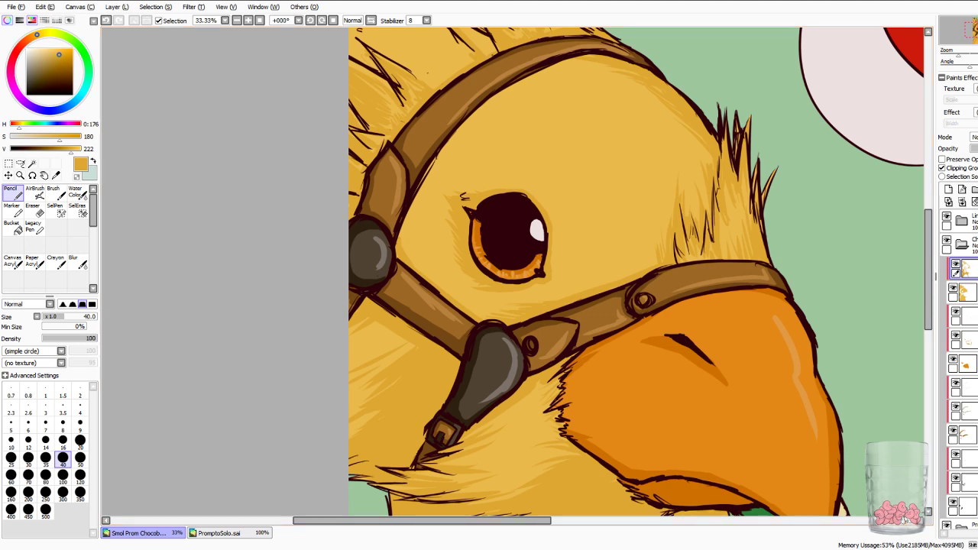
# Shade the rear crest feathers along the canvas edge in darker yellow.
pyautogui.moveTo(512, 229); pyautogui.dragTo(650, 419)
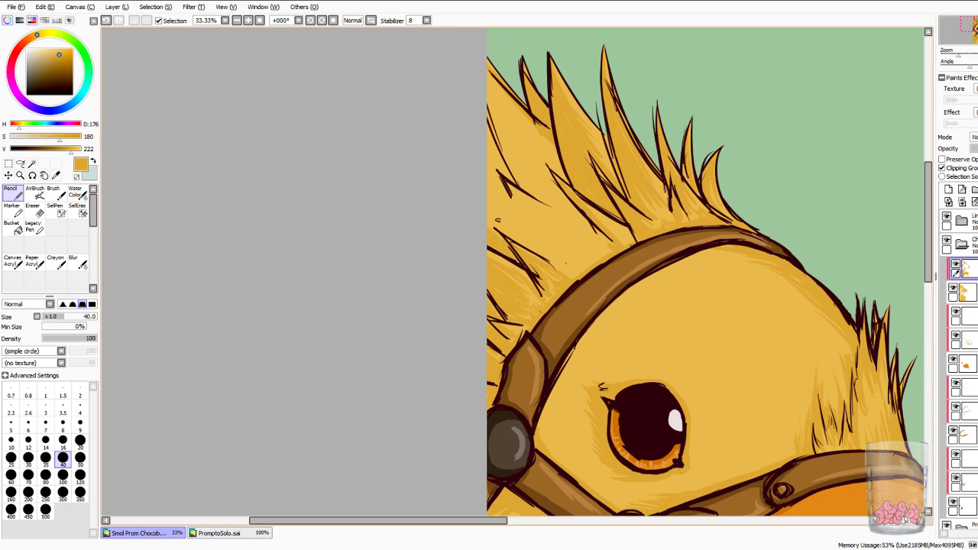
pyautogui.moveTo(489, 214); pyautogui.dragTo(544, 255)
pyautogui.moveTo(489, 204)
pyautogui.mouseDown()
pyautogui.moveTo(539, 244)
pyautogui.moveTo(532, 237)
pyautogui.mouseUp()
pyautogui.moveTo(490, 183)
pyautogui.mouseDown()
pyautogui.moveTo(522, 225)
pyautogui.moveTo(506, 205)
pyautogui.mouseUp()
pyautogui.moveTo(489, 169)
pyautogui.mouseDown()
pyautogui.moveTo(511, 208)
pyautogui.moveTo(506, 196)
pyautogui.mouseUp()
pyautogui.moveTo(490, 150); pyautogui.dragTo(496, 169)
pyautogui.moveTo(489, 141); pyautogui.dragTo(512, 181)
pyautogui.moveTo(489, 107); pyautogui.dragTo(526, 169)
pyautogui.moveTo(499, 133); pyautogui.dragTo(540, 195)
pyautogui.moveTo(514, 177); pyautogui.dragTo(525, 184)
pyautogui.moveTo(526, 185)
pyautogui.mouseDown()
pyautogui.moveTo(539, 198)
pyautogui.moveTo(531, 175)
pyautogui.mouseUp()
pyautogui.moveTo(514, 149); pyautogui.dragTo(543, 185)
# Shade the broad feather area between the rear crest tips and the head strap with long darker yellow strokes.
pyautogui.moveTo(503, 128); pyautogui.dragTo(574, 223)
pyautogui.moveTo(514, 197); pyautogui.dragTo(562, 251)
pyautogui.moveTo(512, 209); pyautogui.dragTo(573, 261)
pyautogui.moveTo(526, 226); pyautogui.dragTo(567, 263)
pyautogui.moveTo(548, 255); pyautogui.dragTo(569, 266)
pyautogui.moveTo(510, 201); pyautogui.dragTo(524, 215)
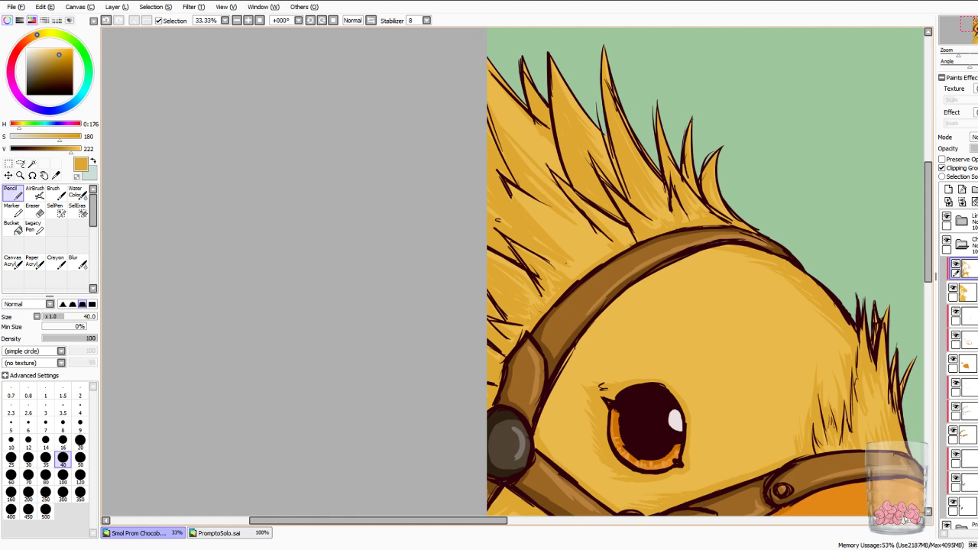
pyautogui.moveTo(557, 243); pyautogui.dragTo(572, 253)
pyautogui.moveTo(538, 223); pyautogui.dragTo(575, 251)
pyautogui.moveTo(515, 196); pyautogui.dragTo(564, 233)
# Add a clipped layer above the feather shading and mix a pale yellow for the Pencil from the crest color, saturation 112 and value 242.
pyautogui.press('pagedown')
pyautogui.press('pagedown')
pyautogui.press('pagedown')
pyautogui.moveTo(673, 344); pyautogui.dragTo(607, 253)
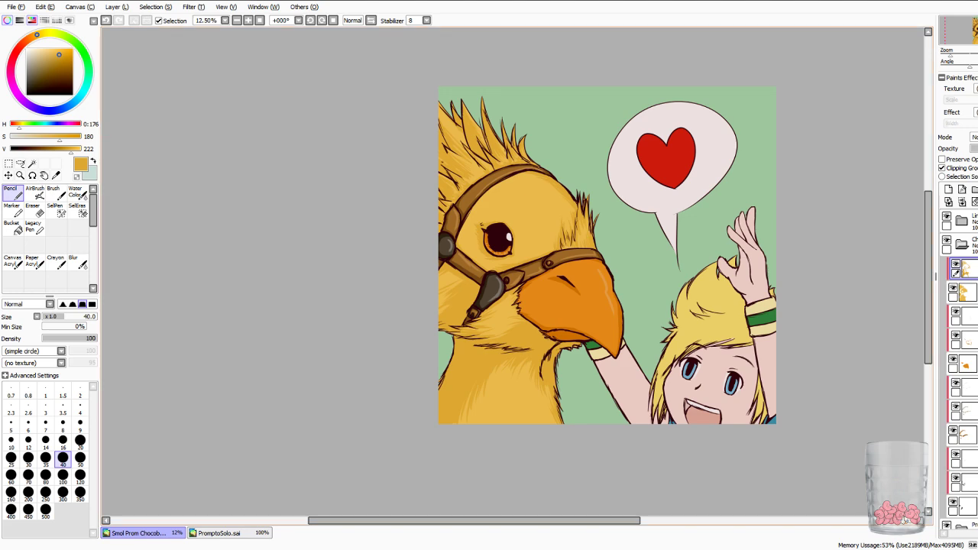
pyautogui.click(56, 176)
pyautogui.click(528, 202)
pyautogui.click(948, 189)
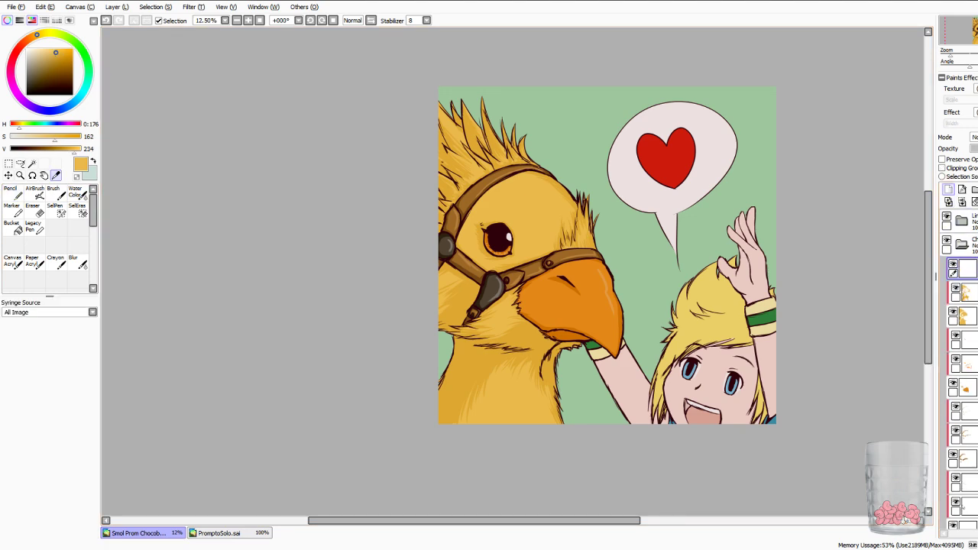
pyautogui.click(958, 168)
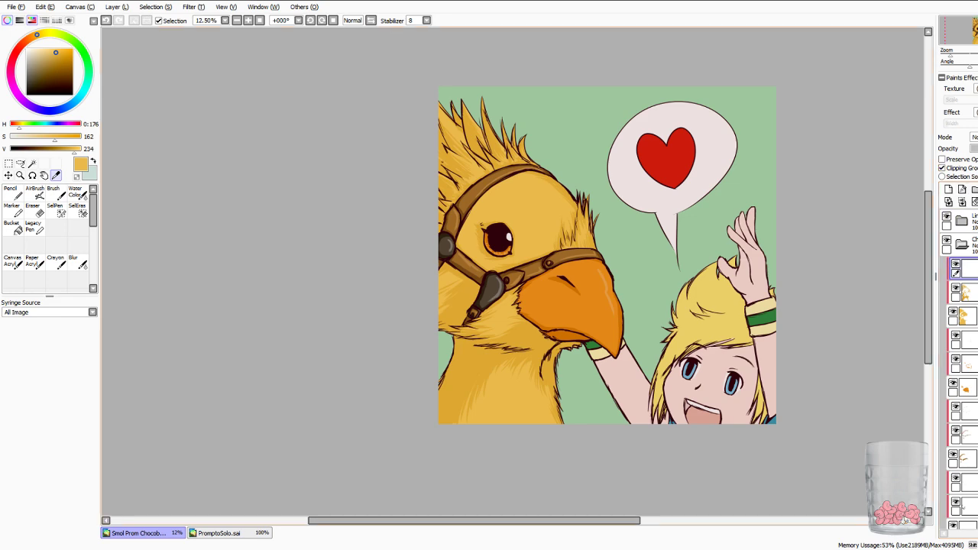
pyautogui.moveTo(54, 137)
pyautogui.mouseDown()
pyautogui.moveTo(42, 138)
pyautogui.moveTo(76, 150)
pyautogui.mouseUp()
pyautogui.click(13, 194)
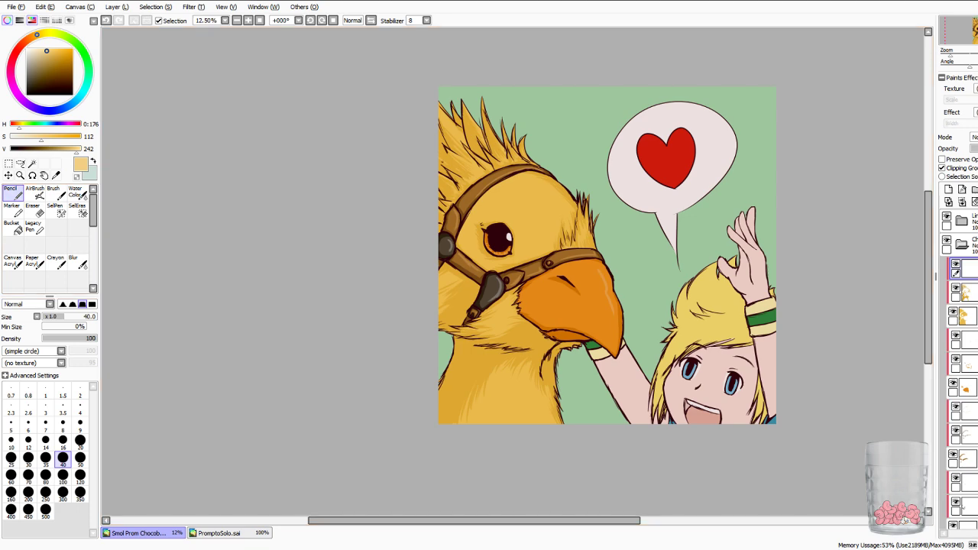
# Try pale yellow highlight strokes on the bird's forehead tuft and neck, using brush size 20 on the neck.
pyautogui.scroll(2, 513, 272)
pyautogui.moveTo(527, 328); pyautogui.dragTo(515, 252)
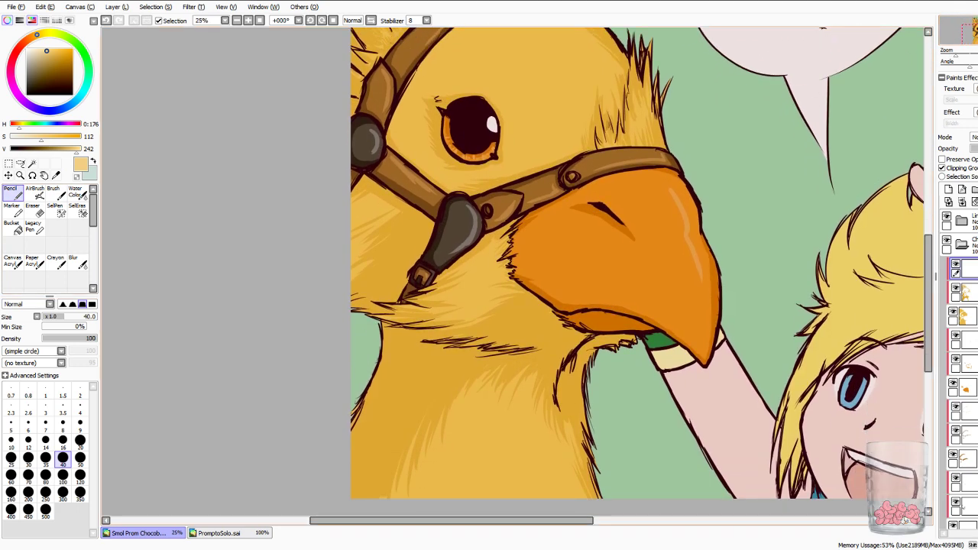
pyautogui.moveTo(635, 145); pyautogui.dragTo(633, 124)
pyautogui.hotkey('ctrl', 'z')
pyautogui.click(80, 440)
pyautogui.moveTo(550, 407); pyautogui.dragTo(564, 464)
pyautogui.moveTo(567, 428); pyautogui.dragTo(575, 475)
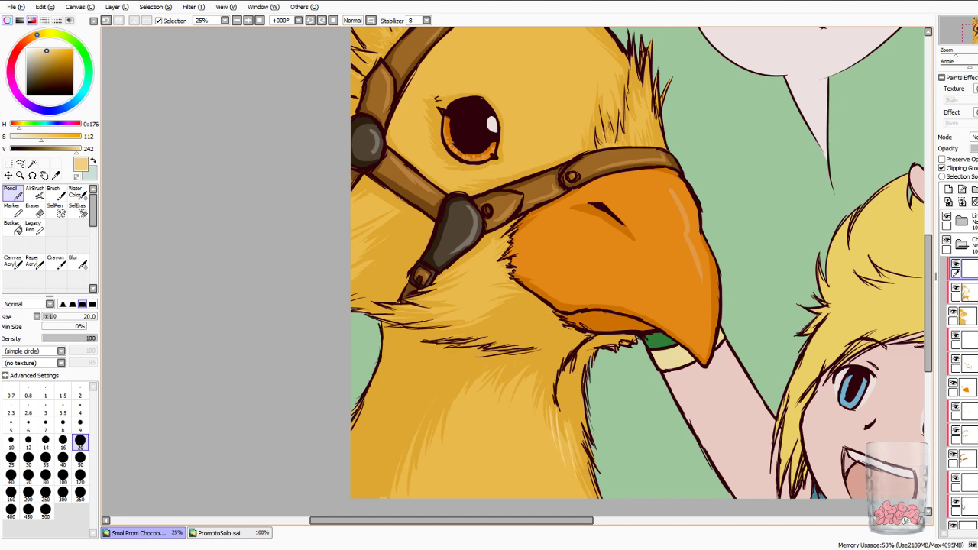
pyautogui.hotkey('ctrl', 'z')
pyautogui.hotkey('ctrl', 'z')
pyautogui.hotkey('ctrl', 'z')
# Sample the neck's yellow and reduce its saturation to 134 for a softer Pencil highlight color.
pyautogui.press('alt')
pyautogui.keyDown('alt'); pyautogui.click(552, 428); pyautogui.keyUp('alt')
pyautogui.moveTo(54, 138); pyautogui.dragTo(47, 138)
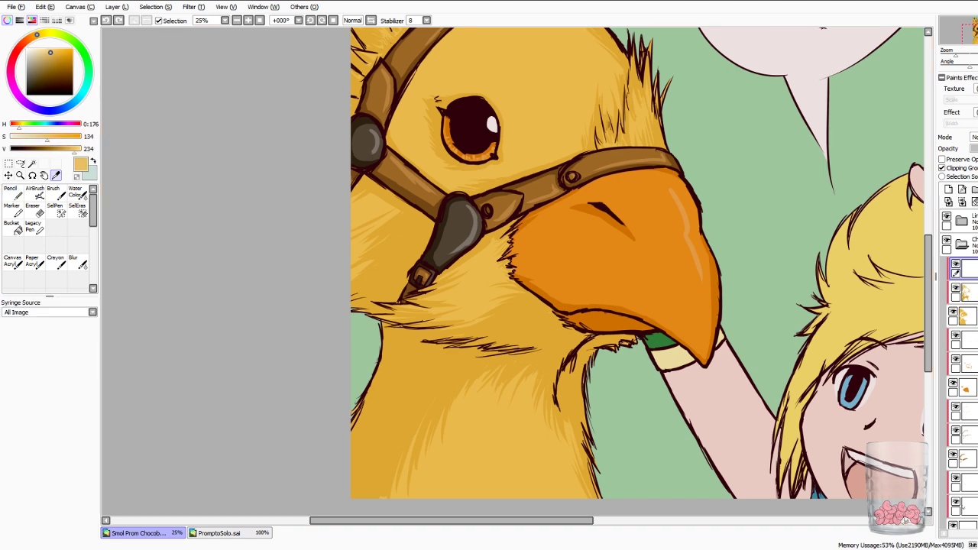
pyautogui.click(13, 192)
pyautogui.hotkey('ctrl', 'z')
pyautogui.hotkey('ctrl', 'z')
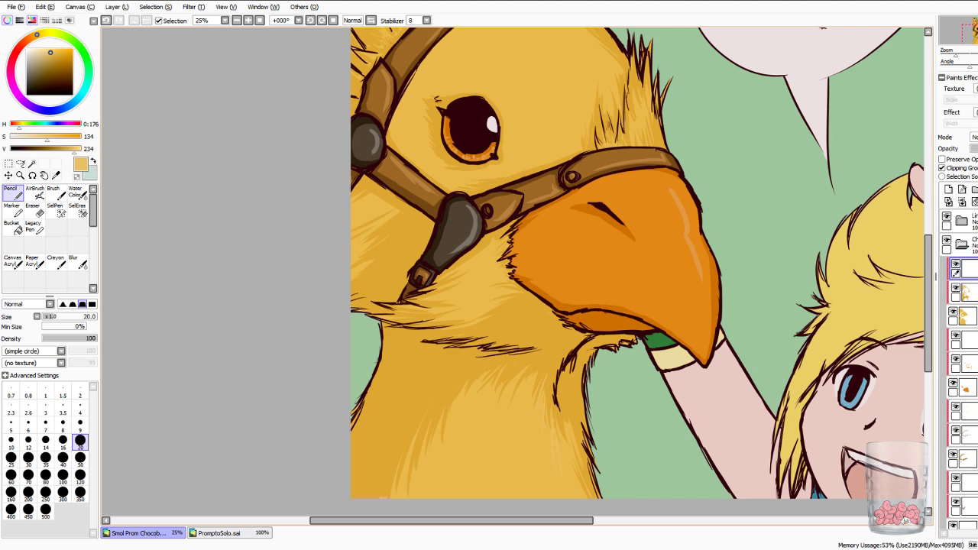
# Try thin highlight strokes at brush size 20 on the neck and the feather tuft above the beak.
pyautogui.moveTo(416, 444); pyautogui.dragTo(409, 484)
pyautogui.moveTo(468, 396); pyautogui.dragTo(460, 436)
pyautogui.moveTo(491, 385); pyautogui.dragTo(483, 417)
pyautogui.moveTo(650, 127)
pyautogui.mouseDown()
pyautogui.moveTo(657, 143)
pyautogui.moveTo(653, 128)
pyautogui.mouseUp()
pyautogui.moveTo(654, 107)
pyautogui.mouseDown()
pyautogui.moveTo(659, 141)
pyautogui.moveTo(619, 131)
pyautogui.moveTo(639, 93)
pyautogui.mouseUp()
pyautogui.moveTo(648, 135)
pyautogui.mouseDown()
pyautogui.moveTo(646, 121)
pyautogui.moveTo(653, 129)
pyautogui.mouseUp()
pyautogui.moveTo(654, 135)
pyautogui.mouseDown()
pyautogui.moveTo(655, 119)
pyautogui.moveTo(679, 310)
pyautogui.moveTo(626, 301)
pyautogui.mouseUp()
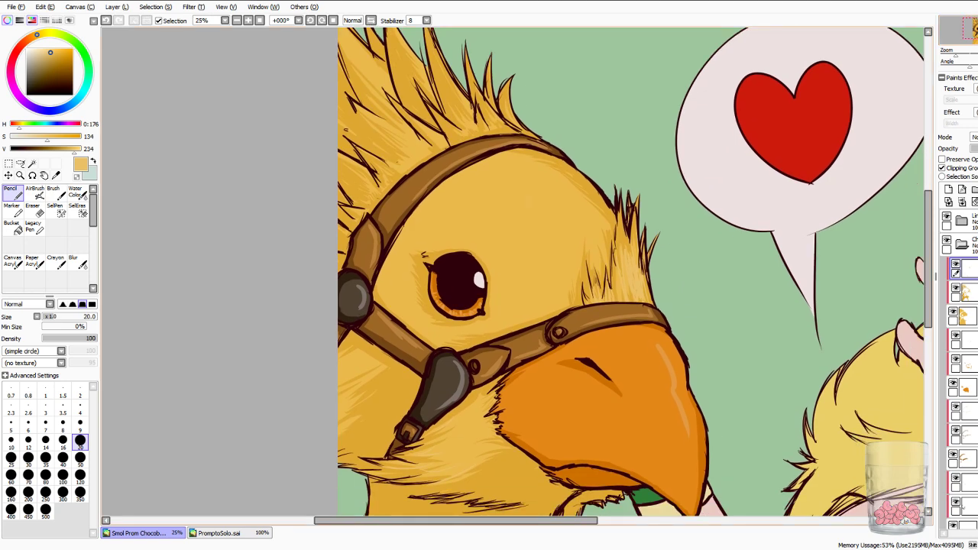
# Undo the thin highlight strokes on the forehead tuft and neck, testing further strokes in between.
pyautogui.hotkey('ctrl', 'z')
pyautogui.hotkey('ctrl', 'z')
pyautogui.hotkey('ctrl', 'z')
pyautogui.hotkey('ctrl', 'z')
pyautogui.moveTo(636, 275); pyautogui.dragTo(635, 296)
pyautogui.hotkey('ctrl', 'z')
pyautogui.moveTo(635, 413); pyautogui.dragTo(544, 90)
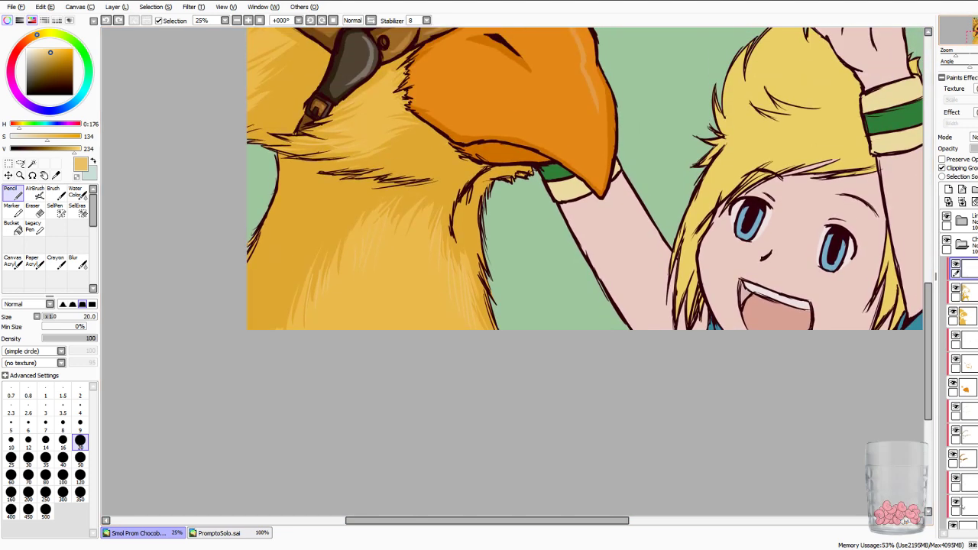
pyautogui.hotkey('ctrl', 'z')
pyautogui.moveTo(441, 245); pyautogui.dragTo(433, 206)
# Paint light yellow highlights on the neck and the cheek feathers below the strap buckle with brush size 40.
pyautogui.click(63, 460)
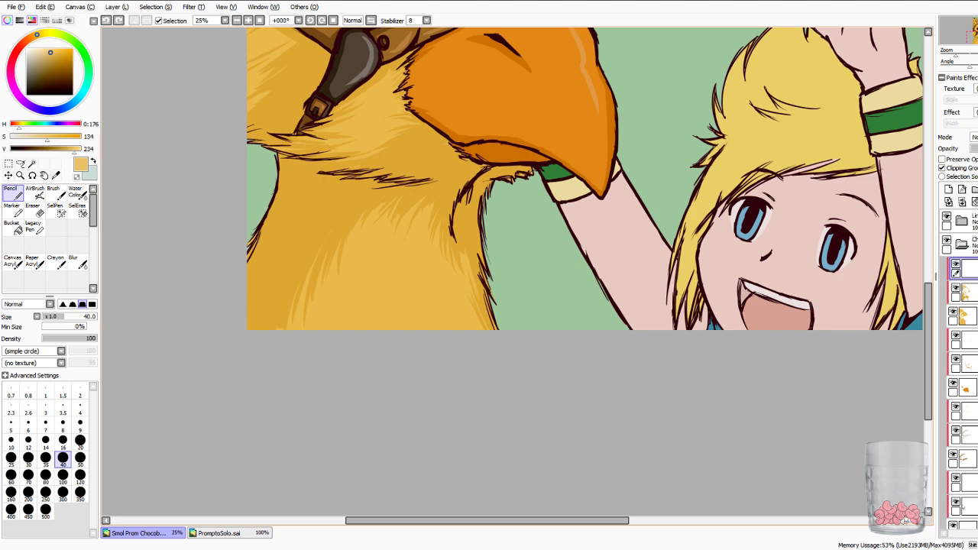
pyautogui.hotkey('ctrl', 'z')
pyautogui.moveTo(324, 263); pyautogui.dragTo(310, 302)
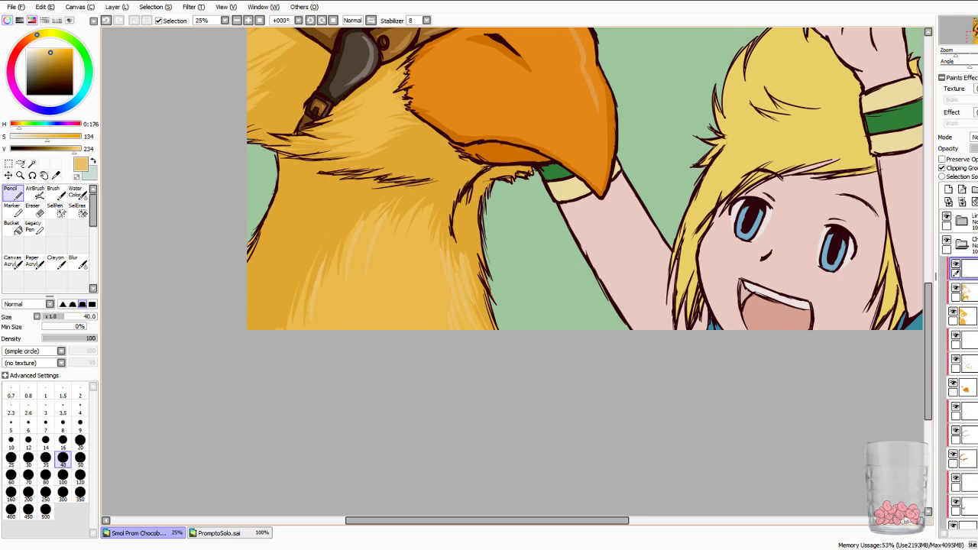
pyautogui.moveTo(319, 141)
pyautogui.mouseDown()
pyautogui.moveTo(280, 145)
pyautogui.moveTo(293, 146)
pyautogui.mouseUp()
pyautogui.hotkey('ctrl', 'z')
pyautogui.moveTo(361, 152); pyautogui.dragTo(327, 157)
pyautogui.moveTo(356, 117); pyautogui.dragTo(325, 124)
# Highlight the feather tuft above the beak strap with light yellow strokes.
pyautogui.moveTo(458, 191); pyautogui.dragTo(394, 397)
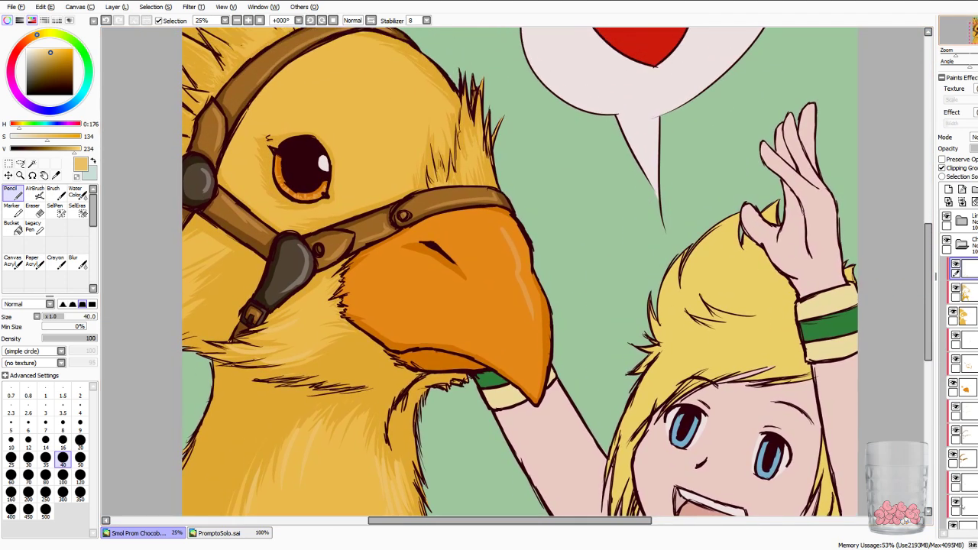
pyautogui.moveTo(489, 175); pyautogui.dragTo(477, 114)
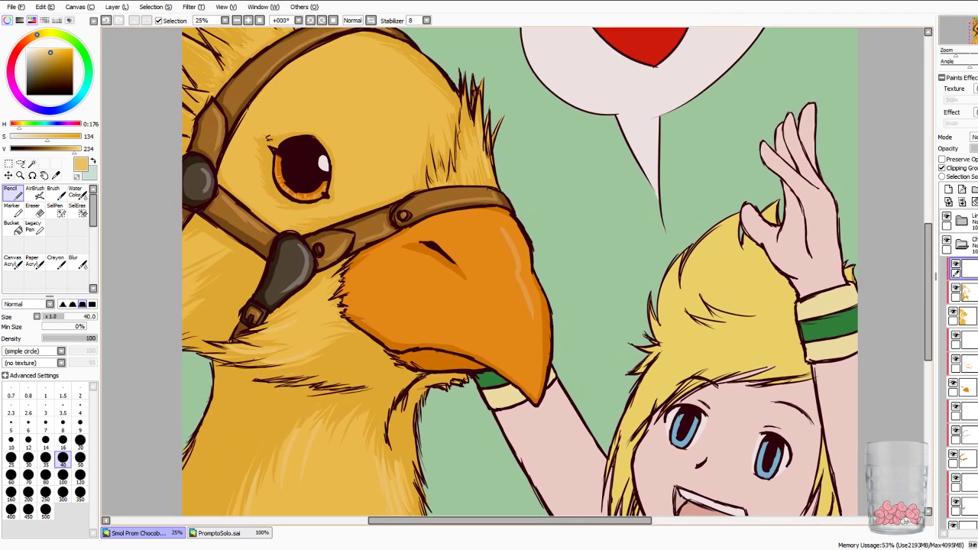
pyautogui.moveTo(482, 162); pyautogui.dragTo(476, 174)
pyautogui.moveTo(461, 141); pyautogui.dragTo(457, 178)
pyautogui.hotkey('ctrl', 'z')
pyautogui.moveTo(462, 145); pyautogui.dragTo(459, 170)
# Paint light yellow highlights on the crest feathers and along the forehead beneath the head strap.
pyautogui.scroll(3, 520, 272)
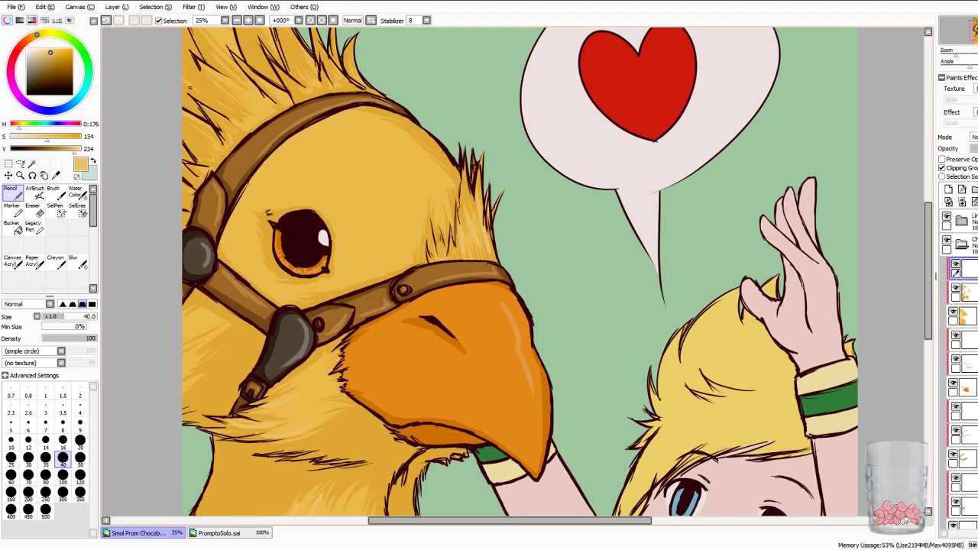
pyautogui.moveTo(458, 229); pyautogui.dragTo(563, 333)
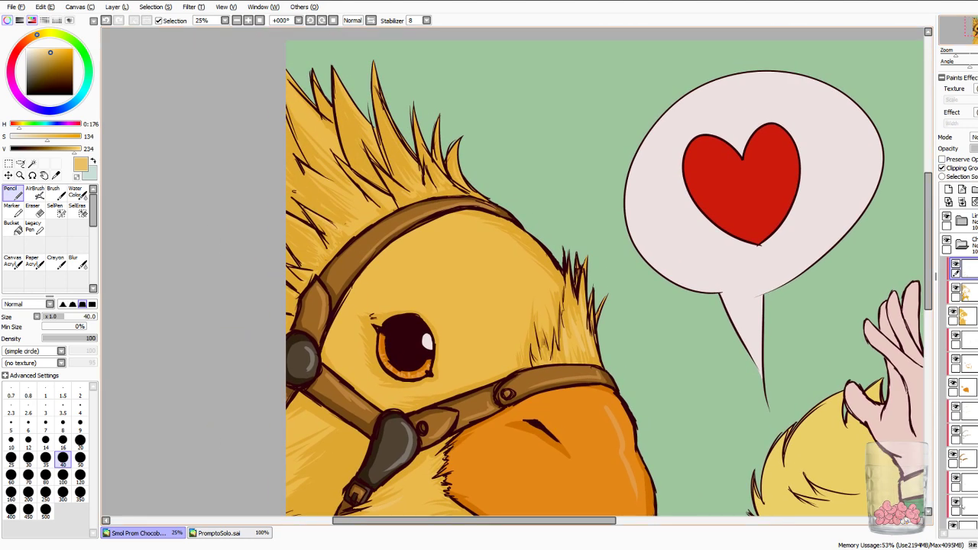
pyautogui.moveTo(401, 190); pyautogui.dragTo(378, 169)
pyautogui.moveTo(376, 90)
pyautogui.mouseDown()
pyautogui.moveTo(405, 155)
pyautogui.moveTo(445, 182)
pyautogui.mouseUp()
pyautogui.hotkey('ctrl', 'z')
pyautogui.moveTo(436, 136)
pyautogui.mouseDown()
pyautogui.moveTo(439, 167)
pyautogui.moveTo(460, 179)
pyautogui.mouseUp()
pyautogui.moveTo(356, 116); pyautogui.dragTo(371, 143)
pyautogui.hotkey('ctrl', 'z')
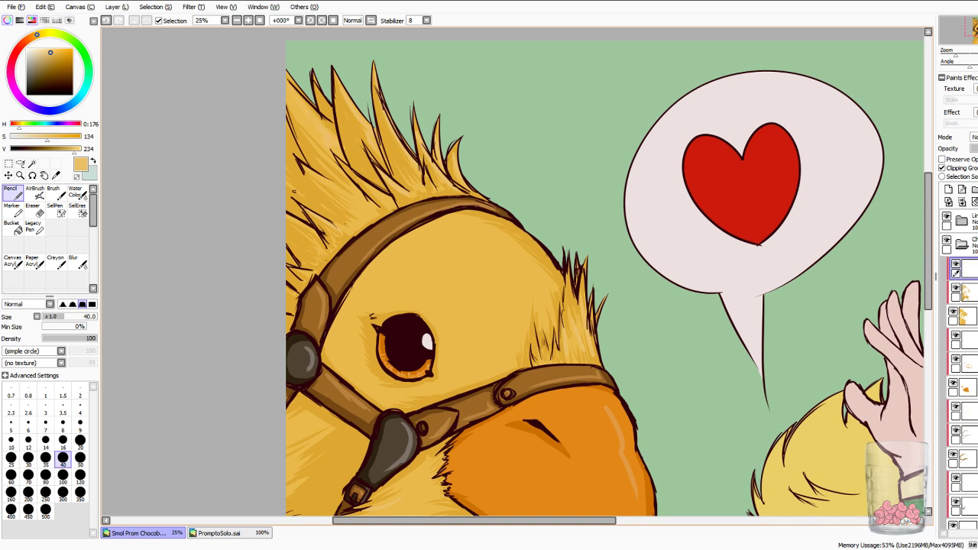
pyautogui.hotkey('ctrl', 'z')
pyautogui.hotkey('ctrl', 'y')
pyautogui.moveTo(345, 175); pyautogui.dragTo(311, 200)
pyautogui.moveTo(507, 233); pyautogui.dragTo(495, 228)
# Adjust the colors of the feather shading layer and the highlight layer with the Hue and Saturation filter.
pyautogui.press('pagedown')
pyautogui.press('pagedown')
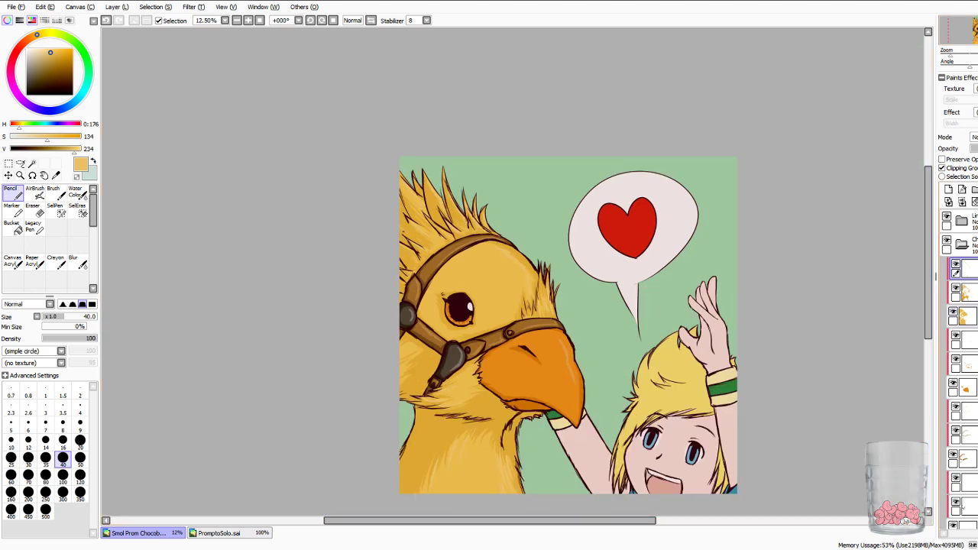
pyautogui.click(967, 292)
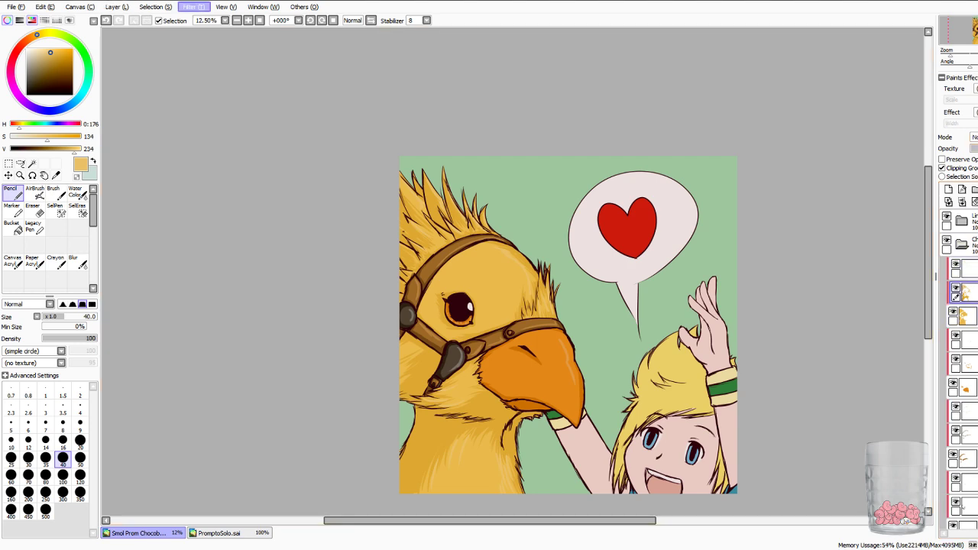
pyautogui.hotkey('ctrl', 'u')
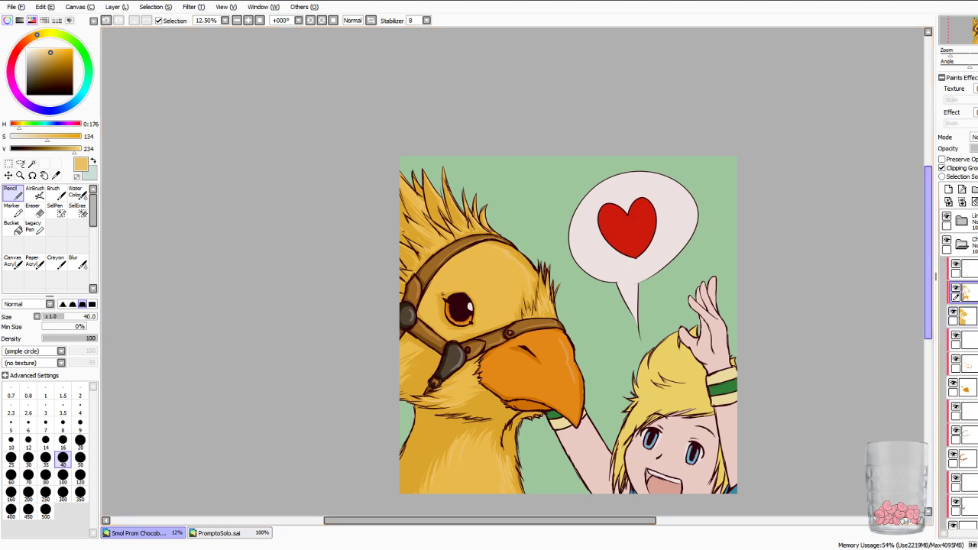
pyautogui.click(964, 269)
pyautogui.click(194, 7)
pyautogui.click(222, 21)
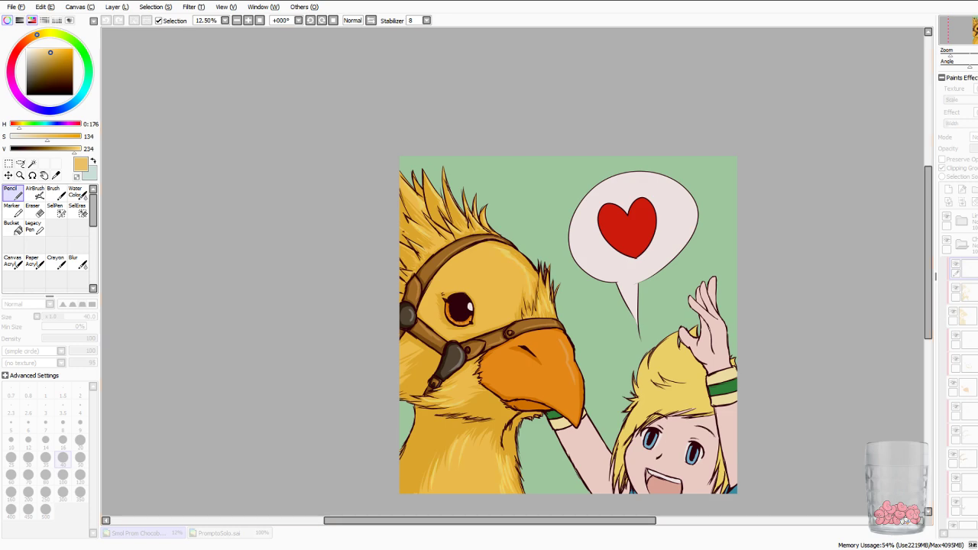
# Collapse the bird's layer folder, expand the boy's folder, and select his skin color layer for work on the face.
pyautogui.click(962, 244)
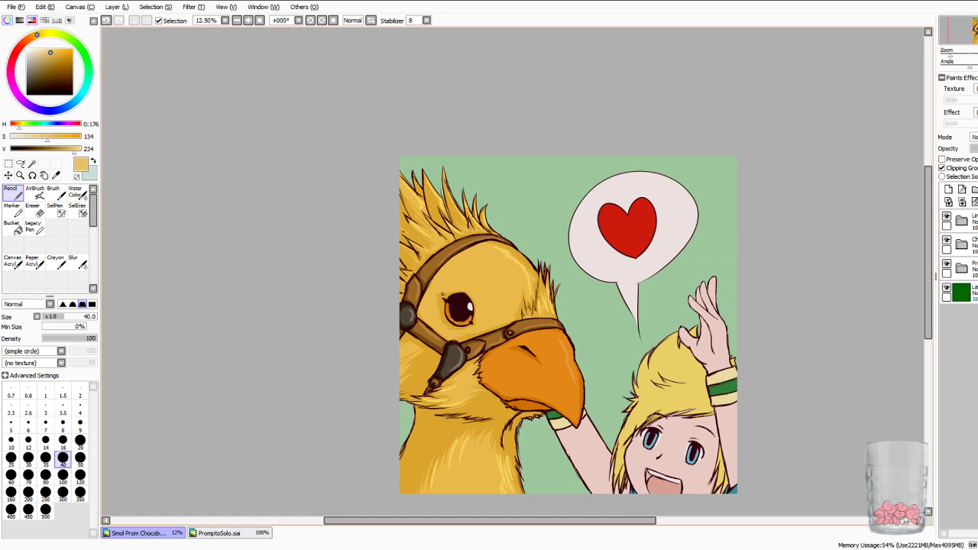
pyautogui.click(962, 267)
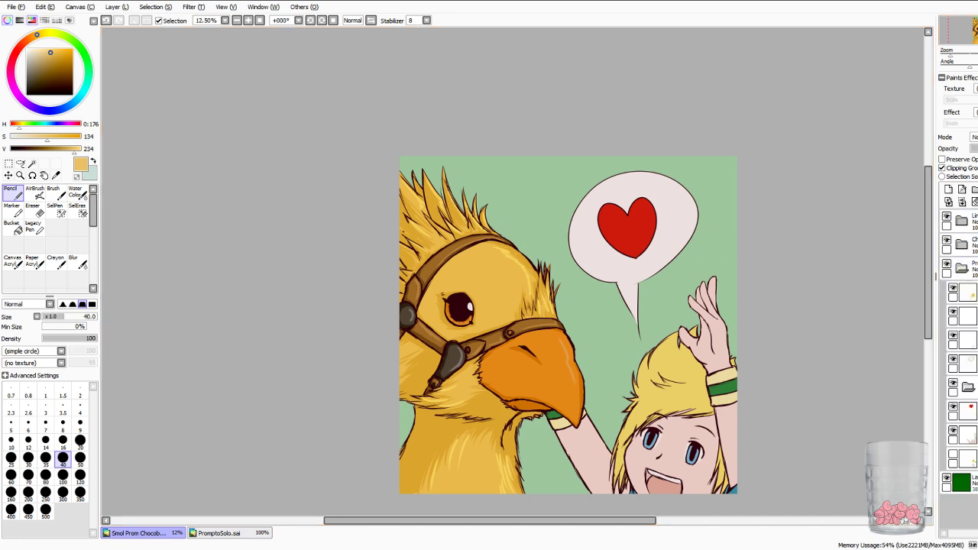
pyautogui.moveTo(596, 351); pyautogui.dragTo(420, 222)
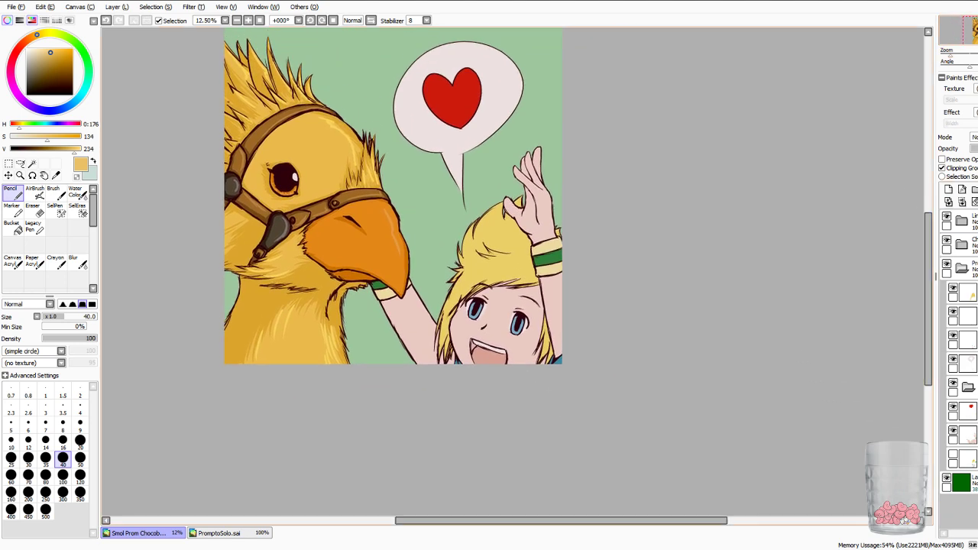
pyautogui.click(964, 459)
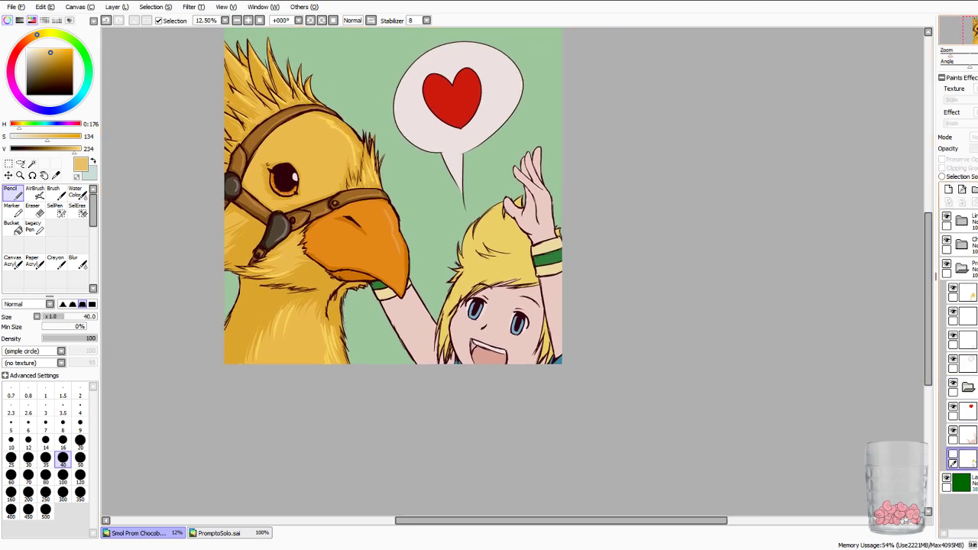
pyautogui.click(965, 434)
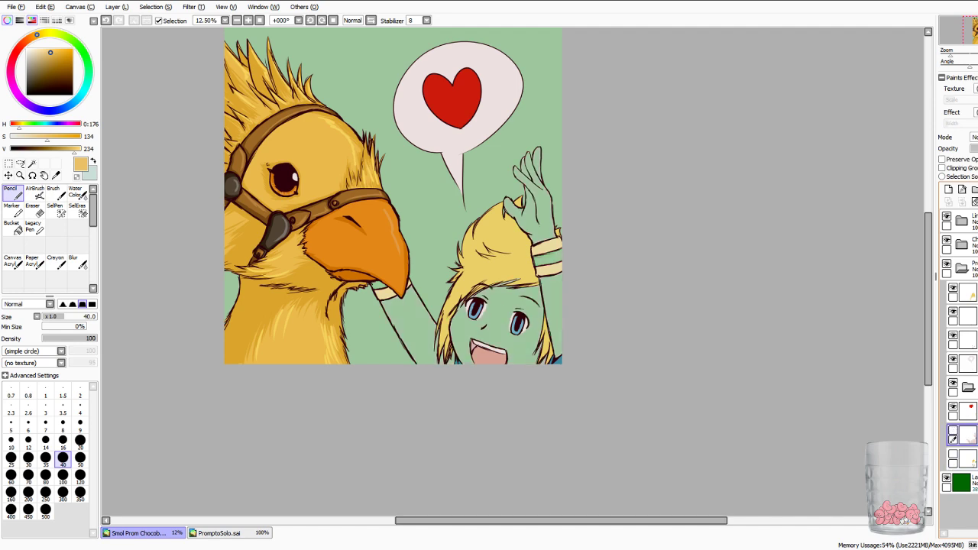
pyautogui.moveTo(951, 55); pyautogui.dragTo(959, 55)
pyautogui.scroll(-3, 373, 272)
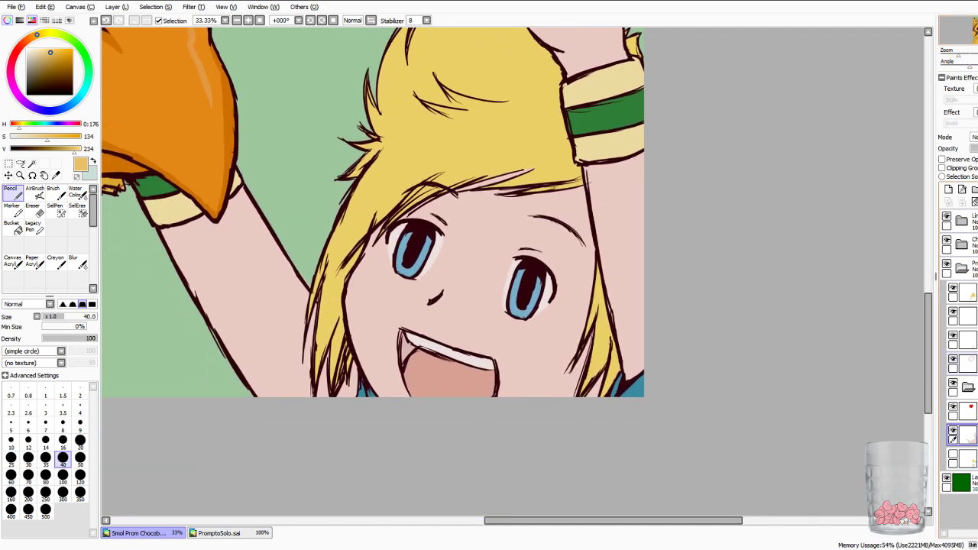
# Clip the new layer to the boy's skin color layer, and toggle the skin layer's visibility to check which areas it covers.
pyautogui.click(943, 168)
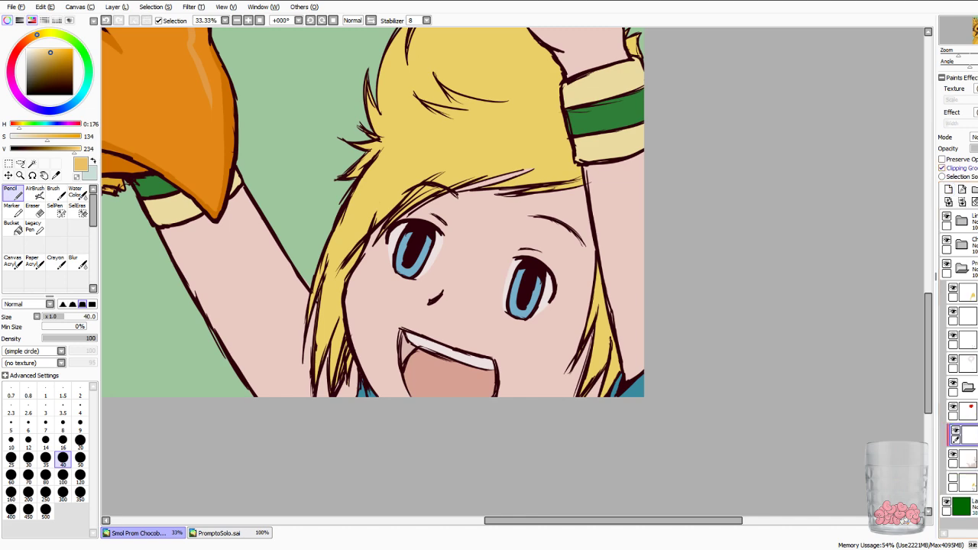
pyautogui.click(953, 454)
pyautogui.click(953, 455)
pyautogui.click(953, 455)
pyautogui.click(968, 459)
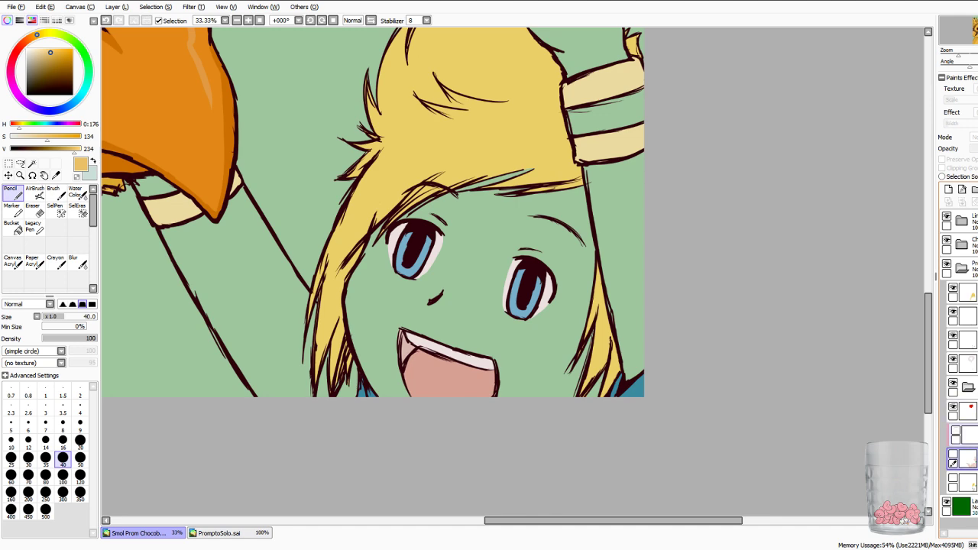
pyautogui.click(953, 454)
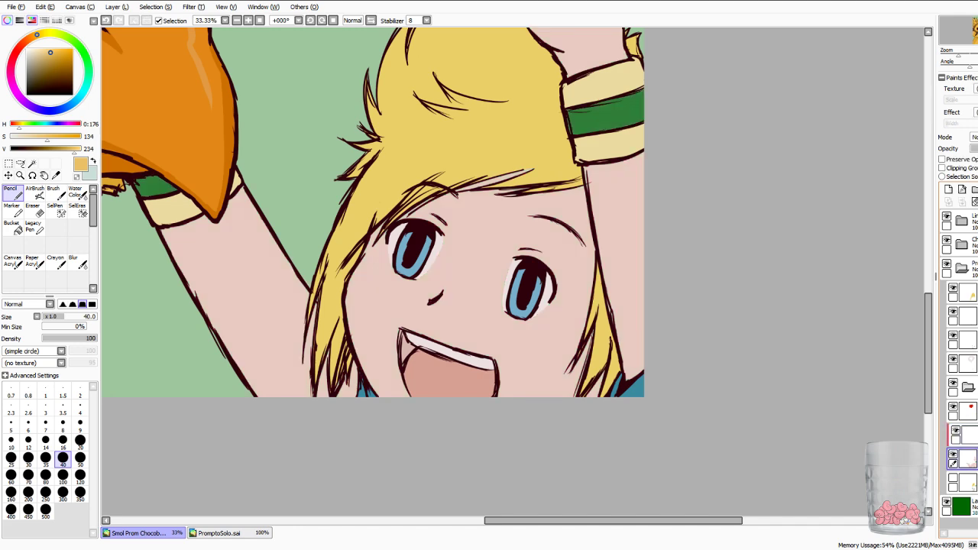
pyautogui.click(953, 454)
pyautogui.click(953, 454)
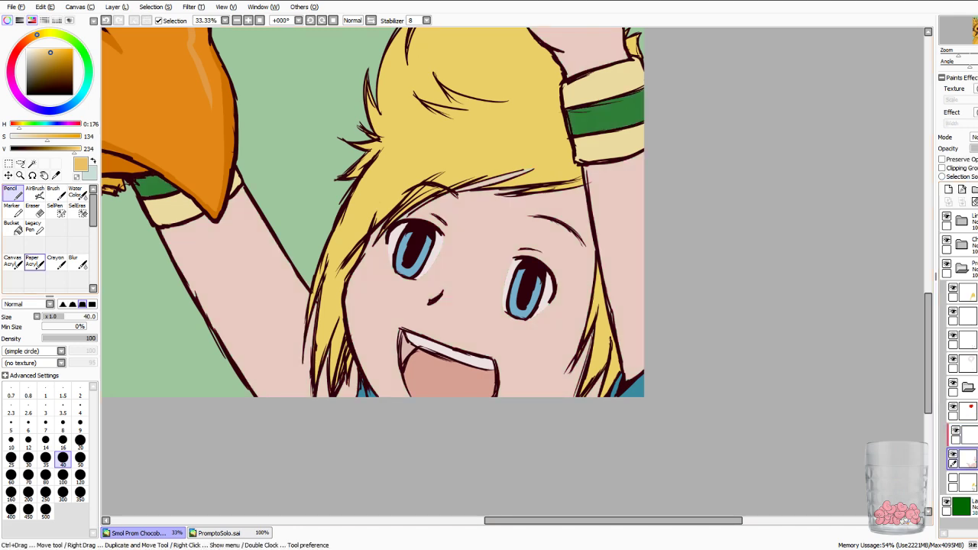
# Sample the wristband's green, darken it to value 104, and shade the green stripe beneath the beak on the clipped layer.
pyautogui.click(56, 176)
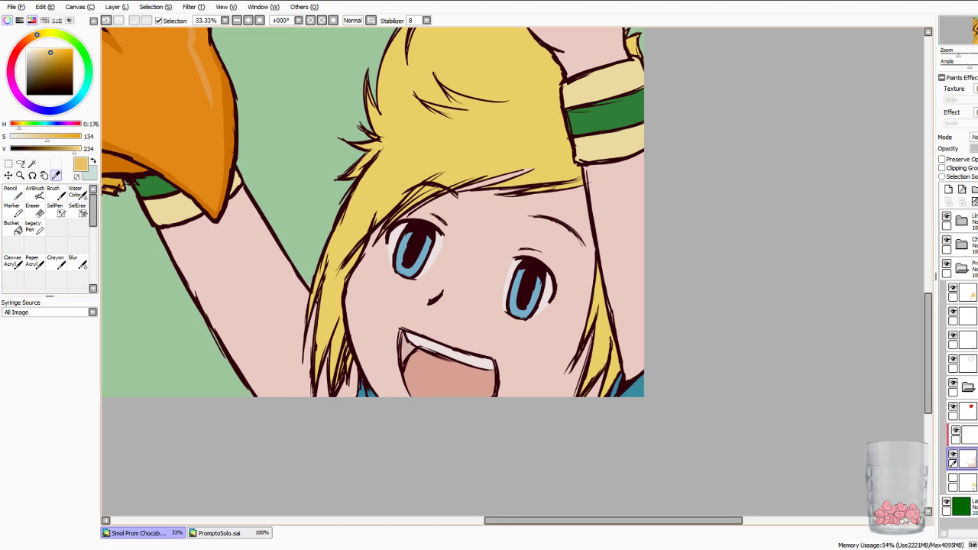
pyautogui.click(156, 187)
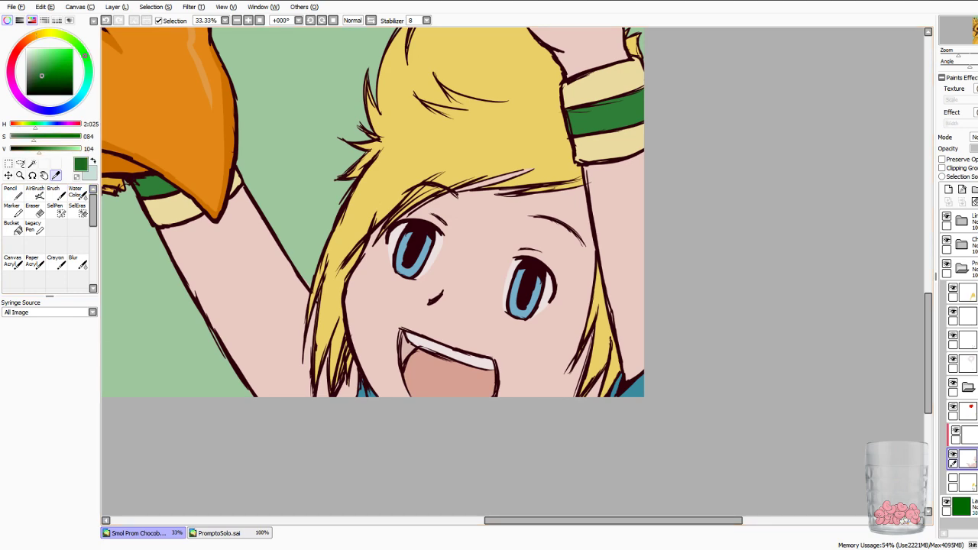
pyautogui.moveTo(42, 76)
pyautogui.mouseDown()
pyautogui.moveTo(34, 72)
pyautogui.moveTo(44, 71)
pyautogui.mouseUp()
pyautogui.press('n')
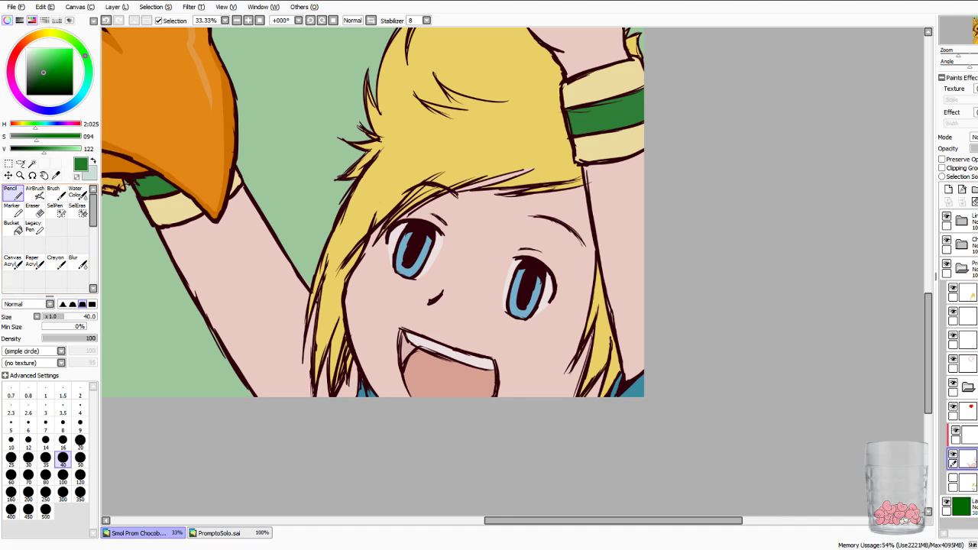
pyautogui.click(965, 435)
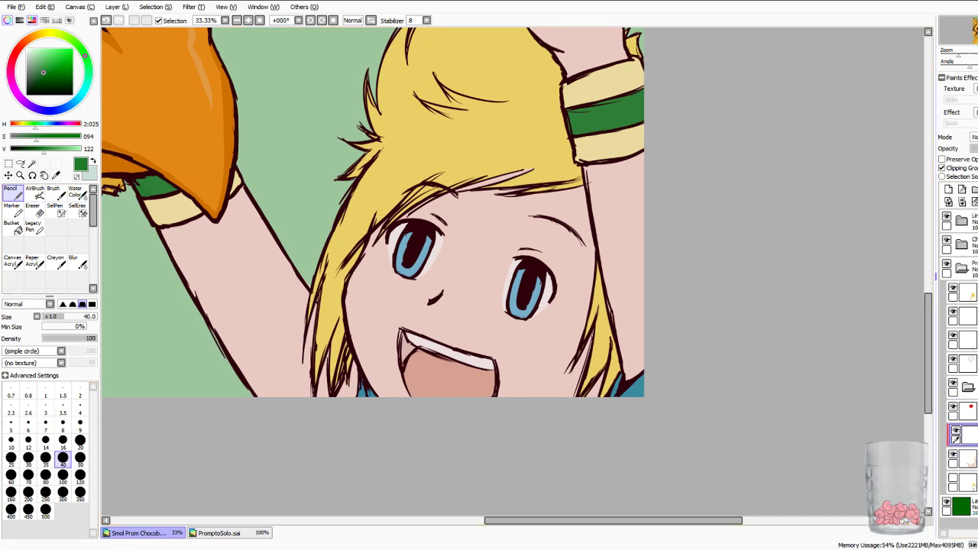
pyautogui.scroll(5, 471, 275)
pyautogui.moveTo(367, 260); pyautogui.dragTo(627, 234)
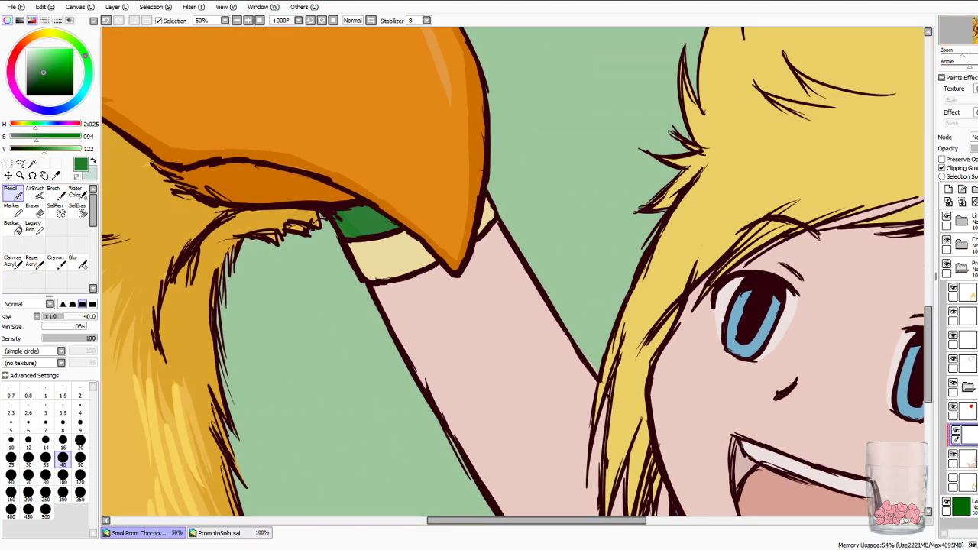
pyautogui.click(44, 76)
pyautogui.moveTo(340, 217)
pyautogui.mouseDown()
pyautogui.moveTo(352, 235)
pyautogui.moveTo(398, 226)
pyautogui.moveTo(345, 214)
pyautogui.moveTo(354, 226)
pyautogui.moveTo(383, 226)
pyautogui.mouseUp()
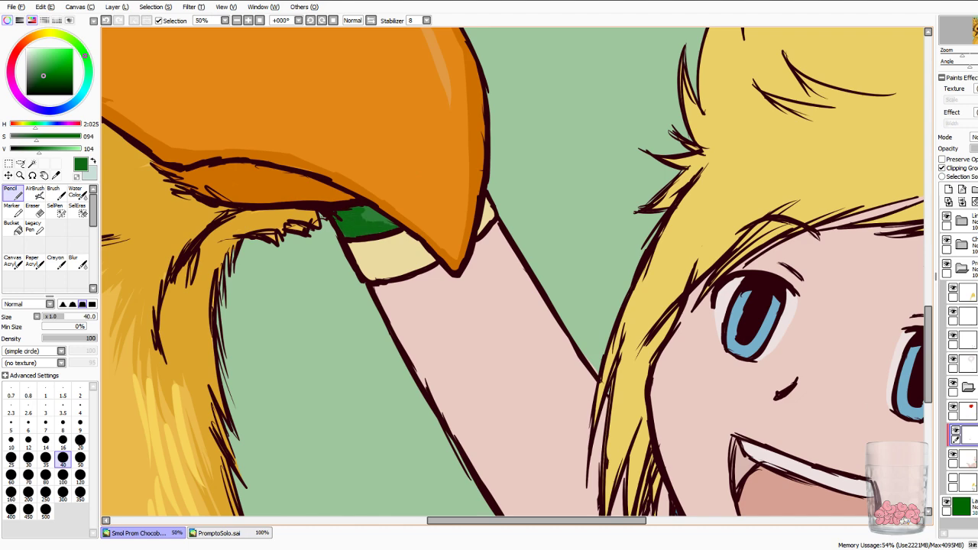
# Try shading the green stripe of the other wristband with dark strokes along its length, and undo them.
pyautogui.moveTo(795, 230); pyautogui.dragTo(224, 282)
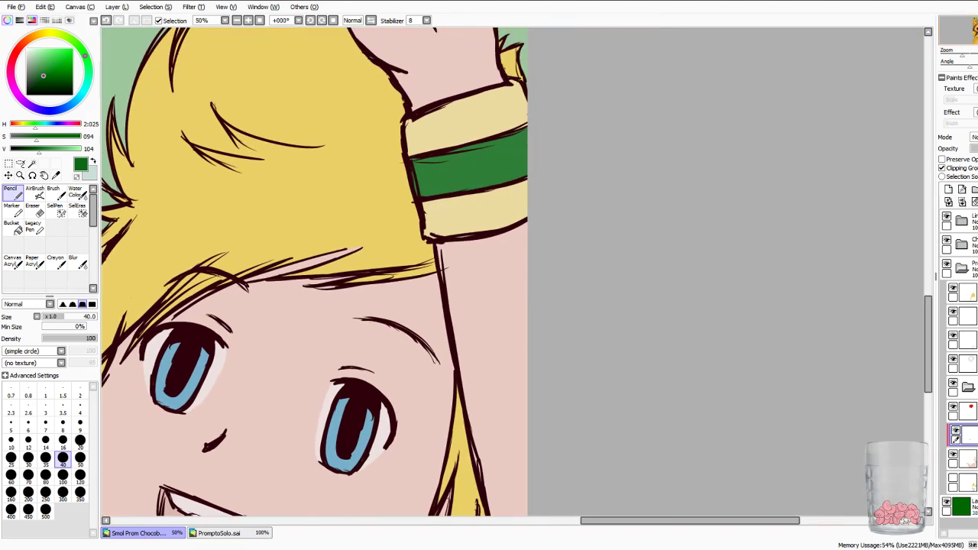
pyautogui.moveTo(417, 164)
pyautogui.mouseDown()
pyautogui.moveTo(425, 191)
pyautogui.moveTo(520, 176)
pyautogui.mouseUp()
pyautogui.moveTo(428, 185)
pyautogui.mouseDown()
pyautogui.moveTo(473, 183)
pyautogui.moveTo(425, 174)
pyautogui.moveTo(417, 162)
pyautogui.moveTo(471, 156)
pyautogui.moveTo(436, 179)
pyautogui.moveTo(528, 169)
pyautogui.mouseUp()
pyautogui.moveTo(526, 133); pyautogui.dragTo(503, 175)
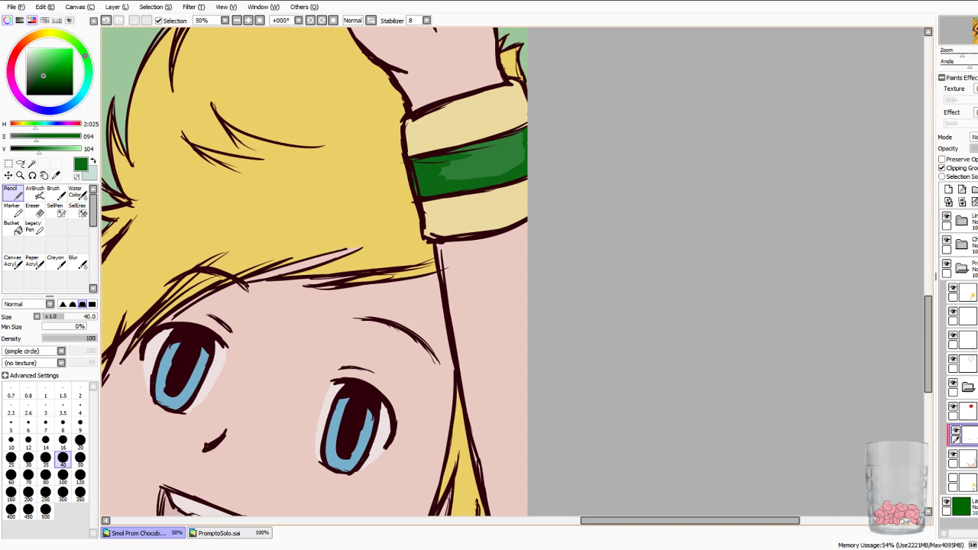
pyautogui.hotkey('ctrl', 'd')
pyautogui.hotkey('ctrl', 'z')
pyautogui.hotkey('ctrl', 'z')
pyautogui.hotkey('ctrl', 'z')
pyautogui.hotkey('ctrl', 'z')
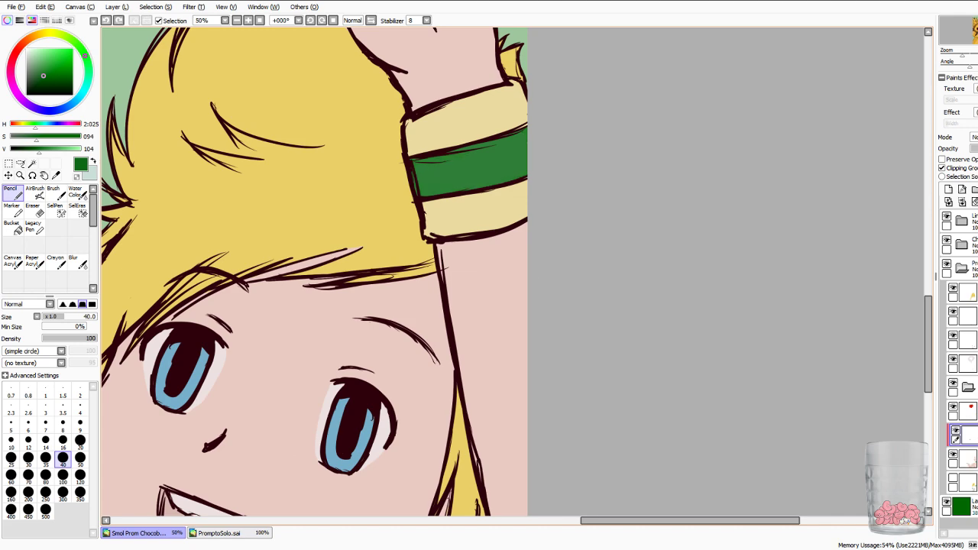
# Paint dark green shading at both ends of the other wristband's green stripe, and touch up the shading beneath the beak.
pyautogui.moveTo(416, 161)
pyautogui.mouseDown()
pyautogui.moveTo(463, 156)
pyautogui.moveTo(425, 176)
pyautogui.moveTo(429, 191)
pyautogui.moveTo(445, 191)
pyautogui.mouseUp()
pyautogui.moveTo(528, 130); pyautogui.dragTo(524, 163)
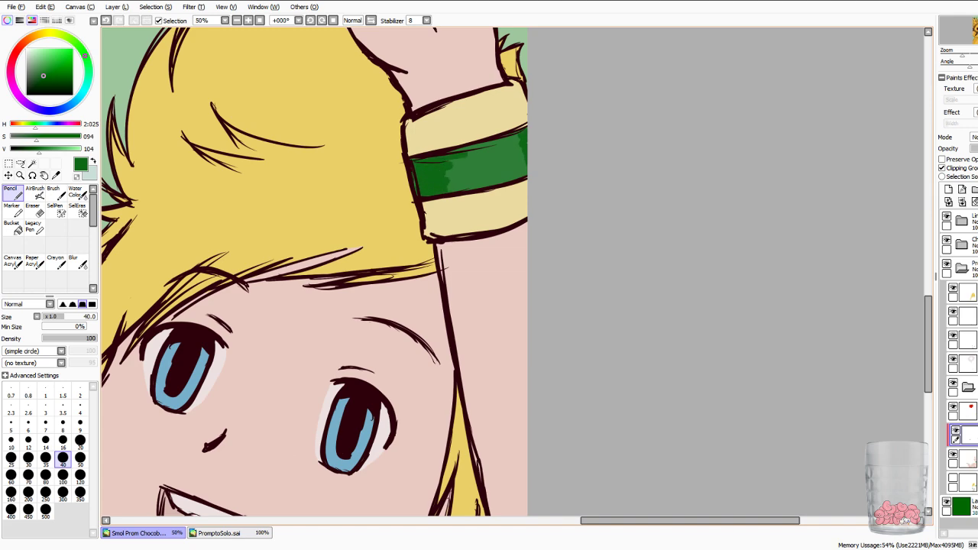
pyautogui.moveTo(449, 170); pyautogui.dragTo(455, 192)
pyautogui.press('e')
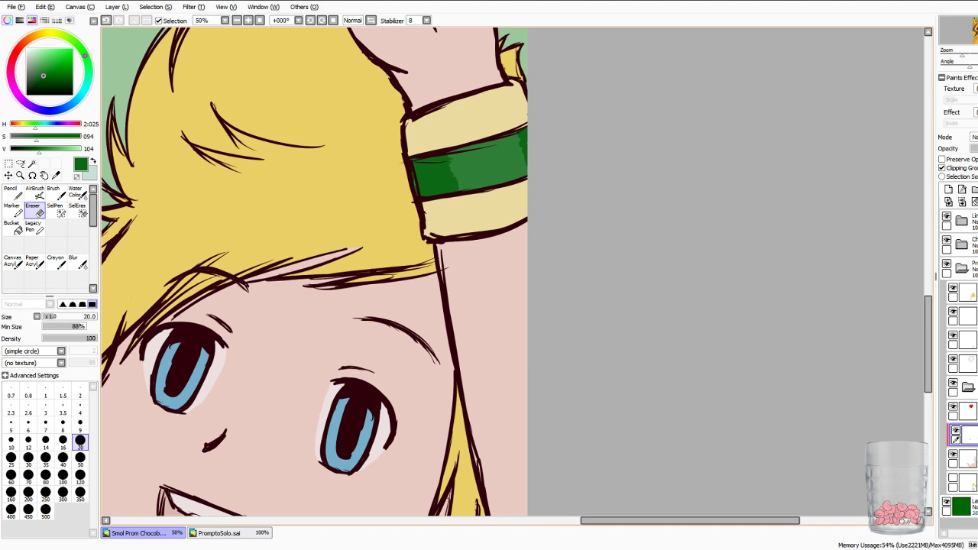
pyautogui.moveTo(690, 520); pyautogui.dragTo(586, 521)
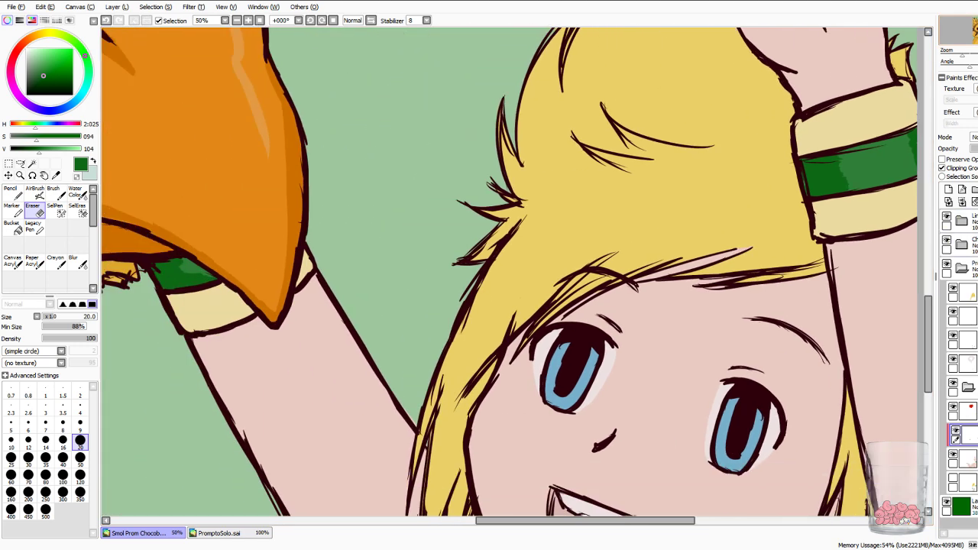
pyautogui.press('n')
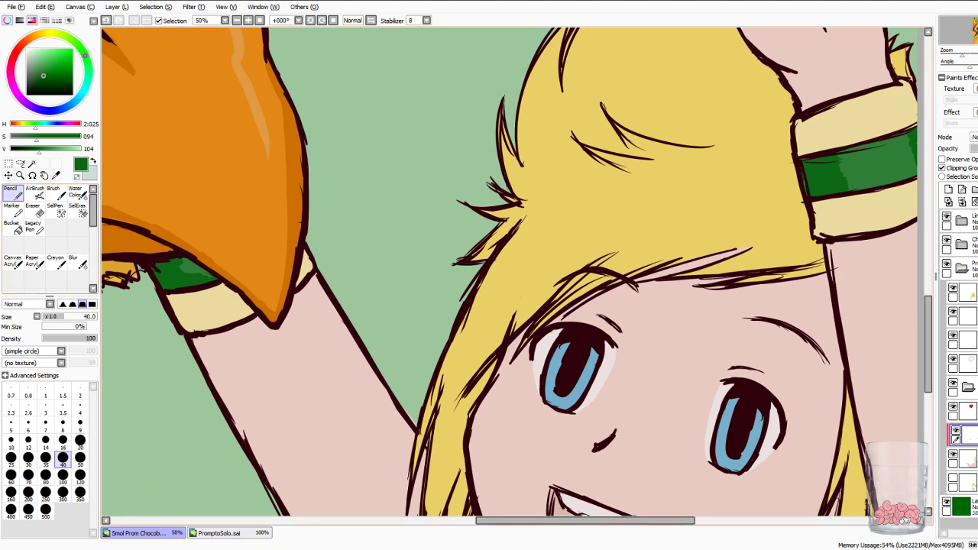
pyautogui.moveTo(209, 273); pyautogui.dragTo(182, 265)
# Add another clipped layer and paint a lighter green highlight with value 156 on the wristband near the canvas edge.
pyautogui.moveTo(566, 290); pyautogui.dragTo(461, 265)
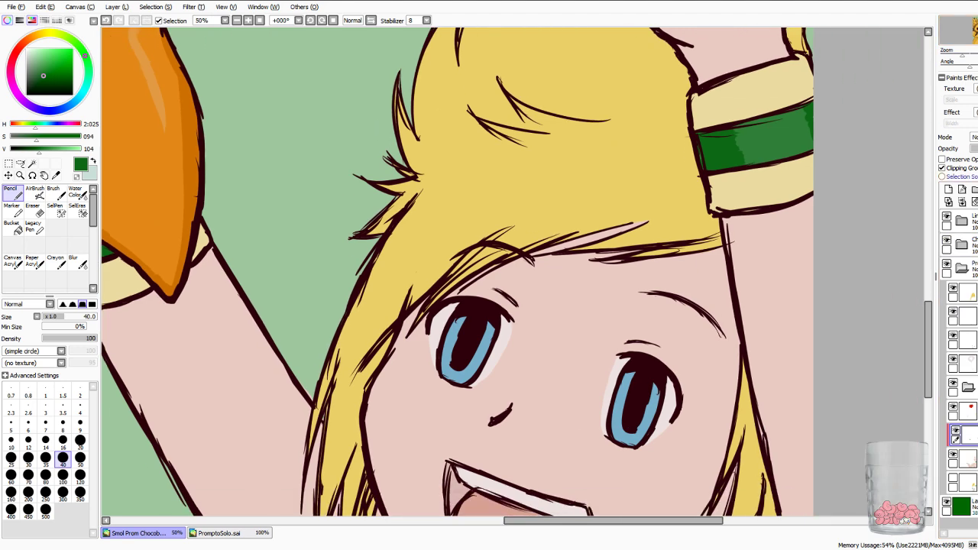
pyautogui.click(948, 190)
pyautogui.click(957, 168)
pyautogui.press('alt')
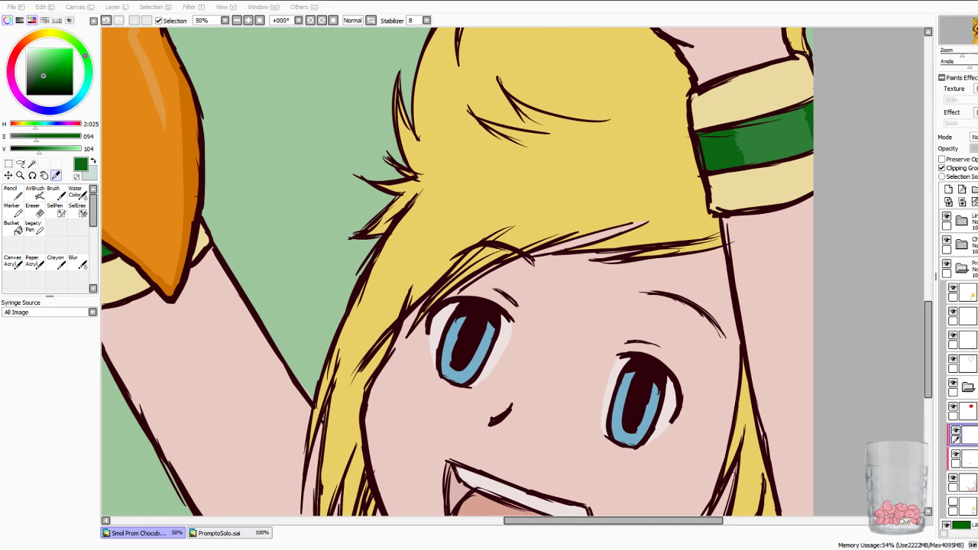
pyautogui.click(775, 141)
pyautogui.moveTo(45, 149); pyautogui.dragTo(53, 149)
pyautogui.click(13, 193)
pyautogui.moveTo(772, 112); pyautogui.dragTo(802, 139)
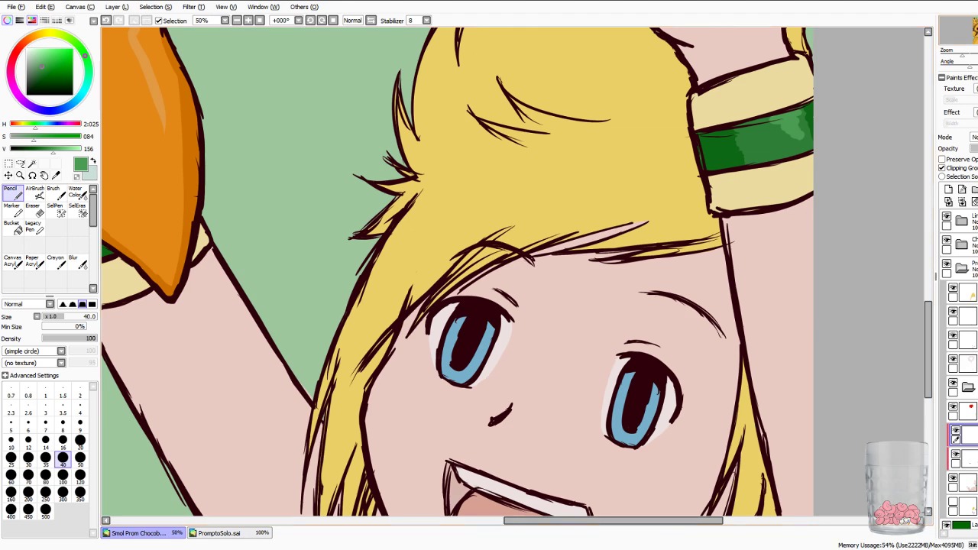
# Sample the boy's skin color and darken it to saturation 64 and value 218 for Pencil shading.
pyautogui.scroll(-5, 459, 268)
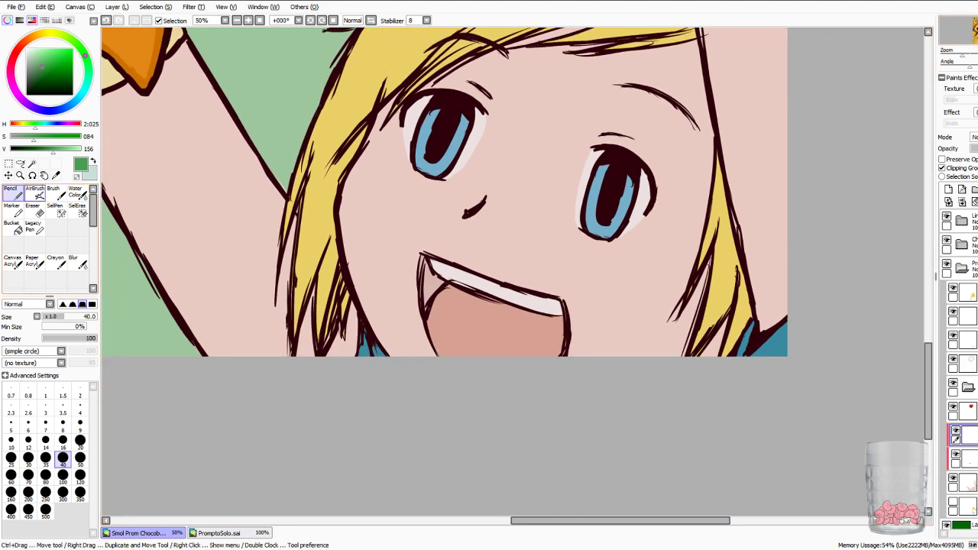
pyautogui.click(56, 175)
pyautogui.click(382, 244)
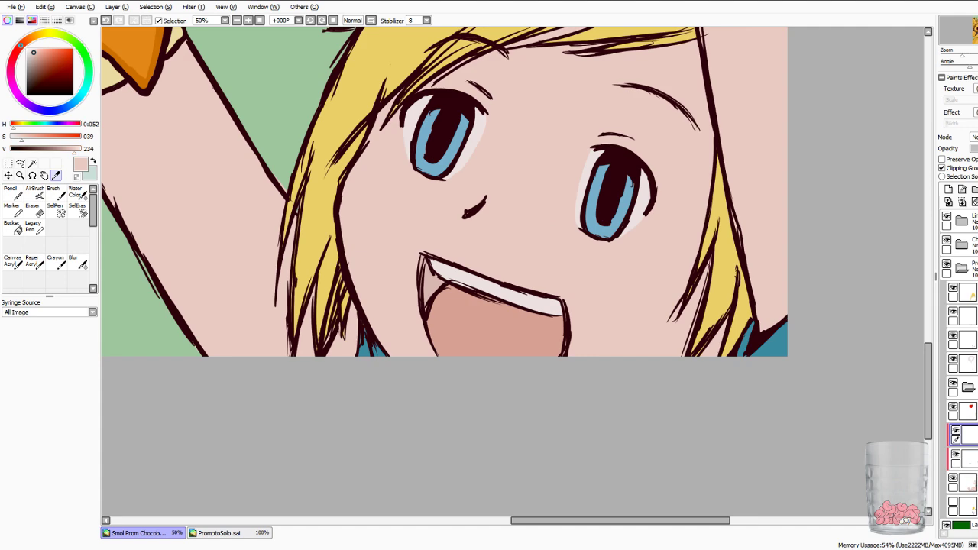
pyautogui.moveTo(33, 53); pyautogui.dragTo(38, 55)
pyautogui.click(13, 193)
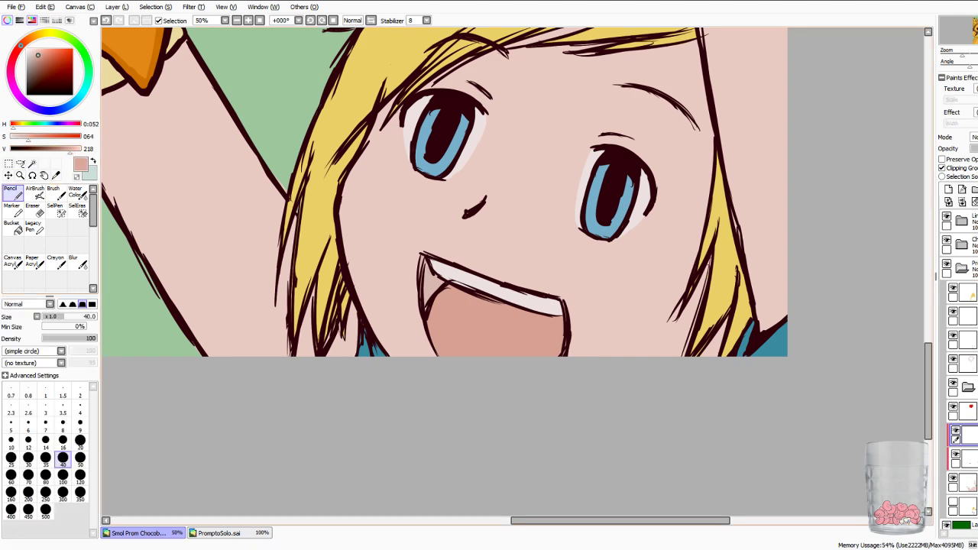
# Try a darker skin shading stroke along the edge of the boy's cheek and jaw, and undo it.
pyautogui.moveTo(341, 197)
pyautogui.mouseDown()
pyautogui.moveTo(360, 304)
pyautogui.moveTo(397, 356)
pyautogui.mouseUp()
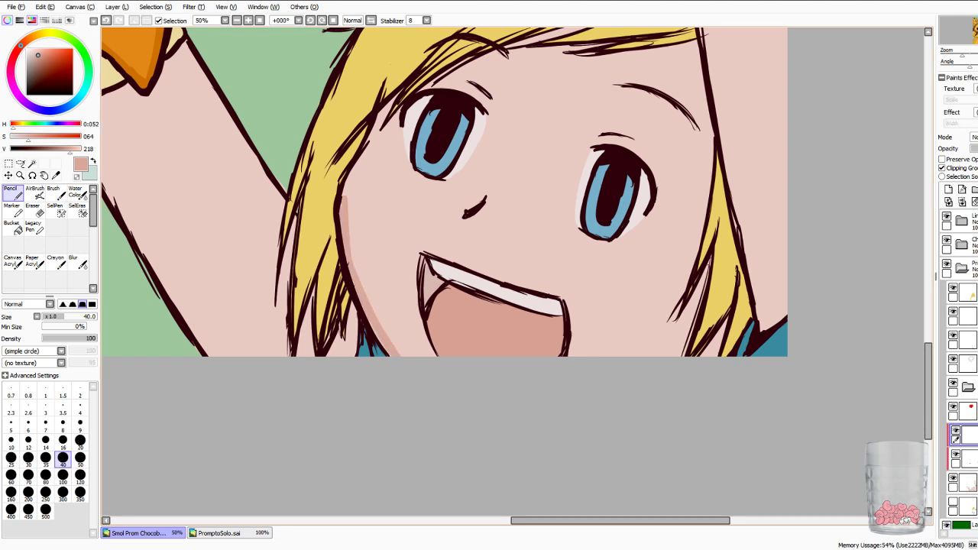
pyautogui.hotkey('ctrl', 'z')
pyautogui.hotkey('ctrl', 'z')
pyautogui.hotkey('ctrl', 'z')
pyautogui.hotkey('ctrl', 'z')
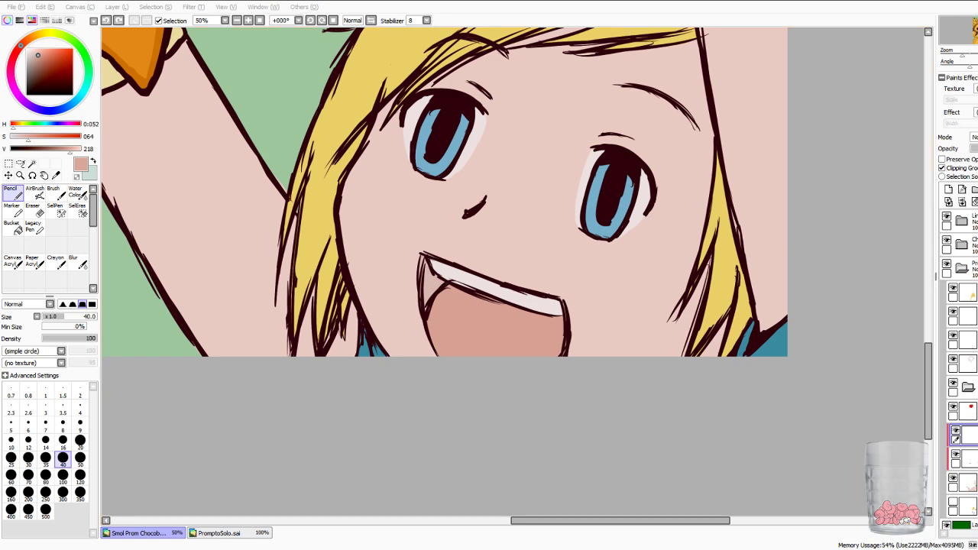
# Reduce the shading color's saturation to 38 and paint a shadow stroke along the boy's cheek.
pyautogui.moveTo(28, 137); pyautogui.dragTo(21, 136)
pyautogui.moveTo(341, 214); pyautogui.dragTo(383, 318)
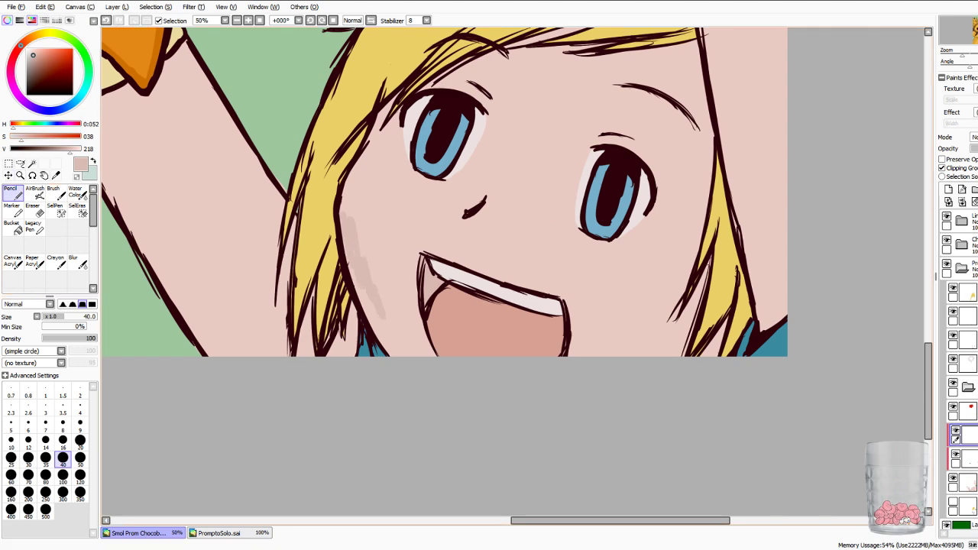
# Undo the grayish cheek stroke and mix a Pencil shadow color from the face's skin tone with saturation 52 and value 228.
pyautogui.hotkey('ctrl', 'z')
pyautogui.click(56, 175)
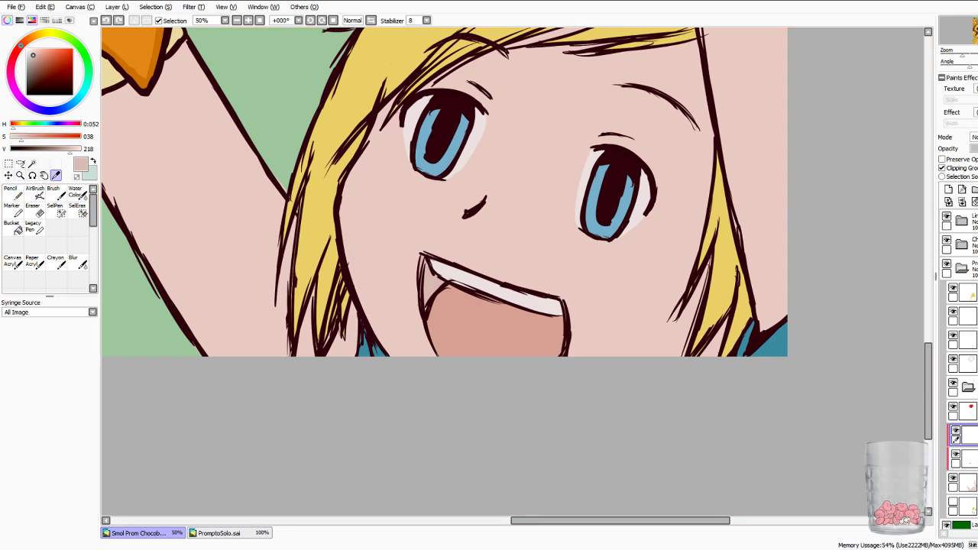
pyautogui.click(375, 237)
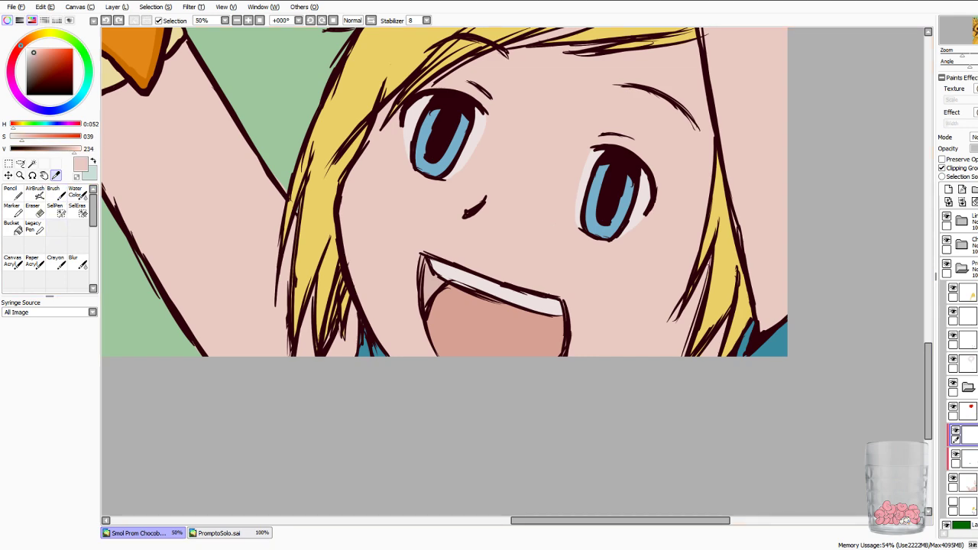
pyautogui.moveTo(23, 136); pyautogui.dragTo(24, 137)
pyautogui.click(73, 149)
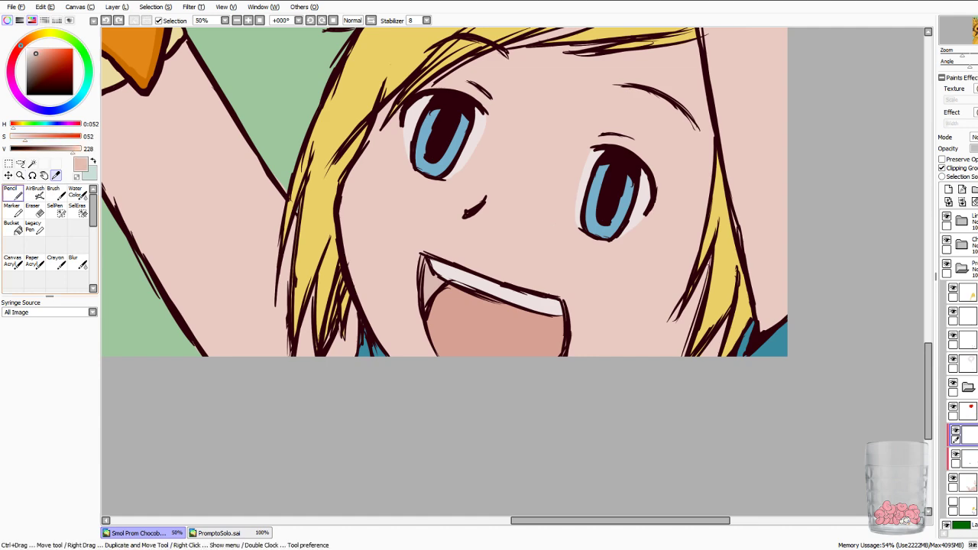
pyautogui.click(13, 192)
pyautogui.moveTo(340, 196)
pyautogui.mouseDown()
pyautogui.moveTo(358, 289)
pyautogui.moveTo(399, 357)
pyautogui.mouseUp()
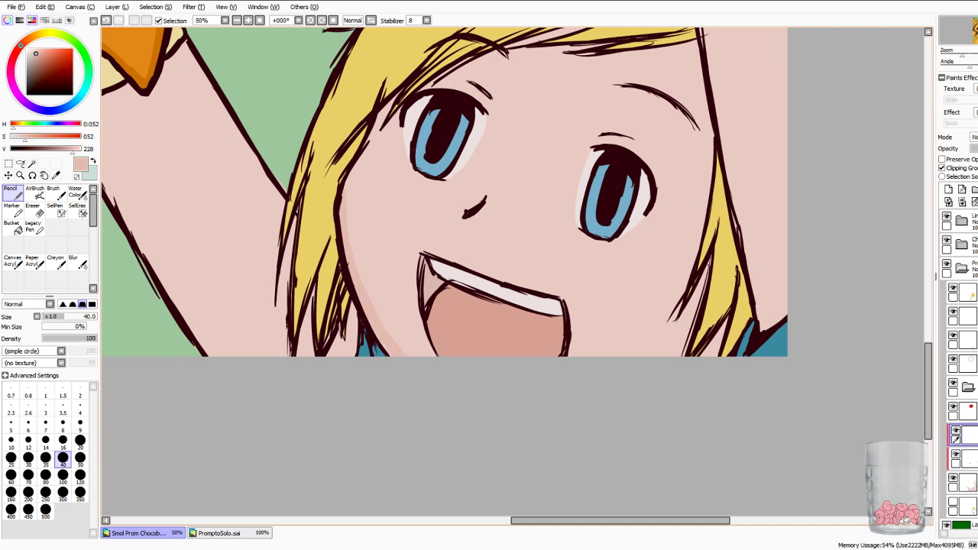
pyautogui.moveTo(349, 182); pyautogui.dragTo(380, 112)
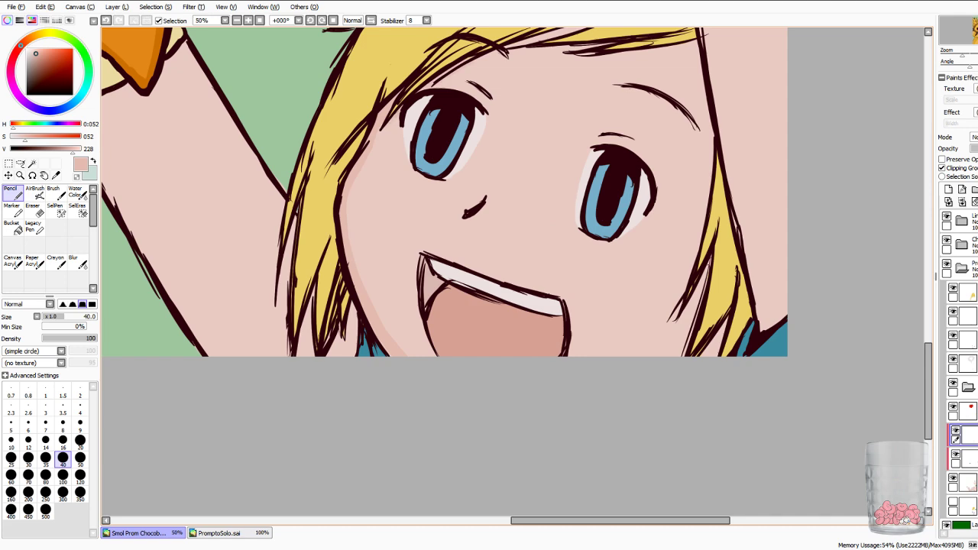
pyautogui.hotkey('ctrl', 'z')
pyautogui.hotkey('ctrl', 'z')
pyautogui.hotkey('ctrl', 'z')
pyautogui.hotkey('ctrl', 'z')
pyautogui.hotkey('ctrl', 'z')
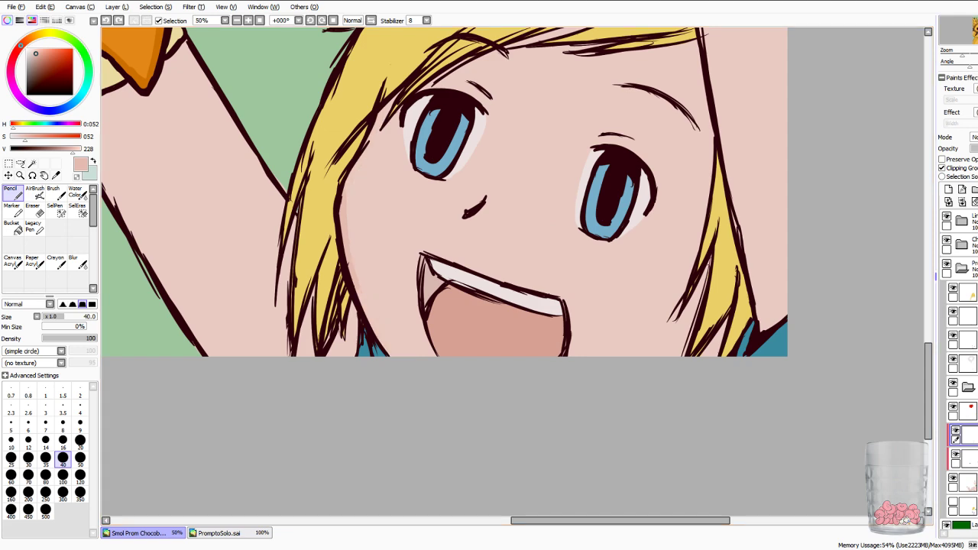
pyautogui.hotkey('ctrl', 'z')
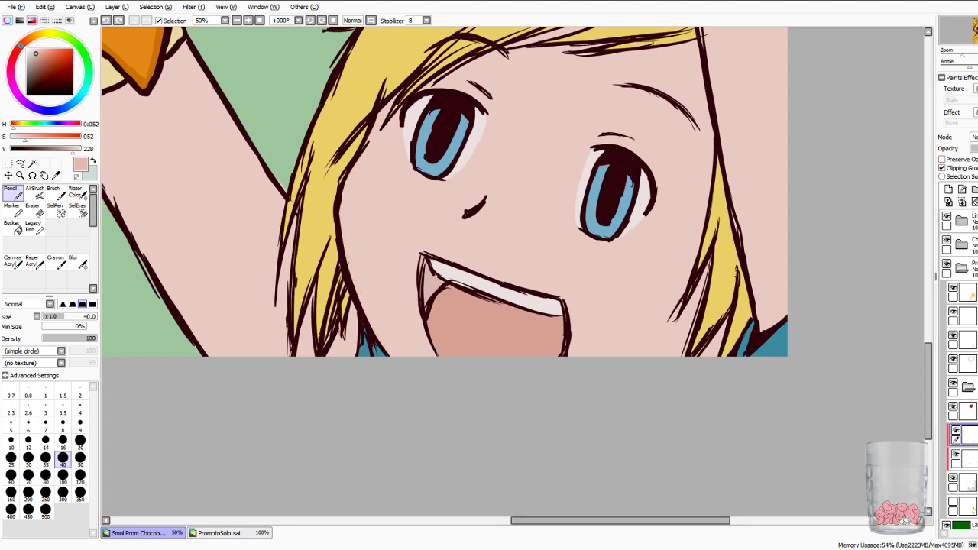
# Add a new clipping-group layer and shade the lower edge of the arm under the beak with the Pencil at size 50.
pyautogui.click(949, 190)
pyautogui.click(960, 168)
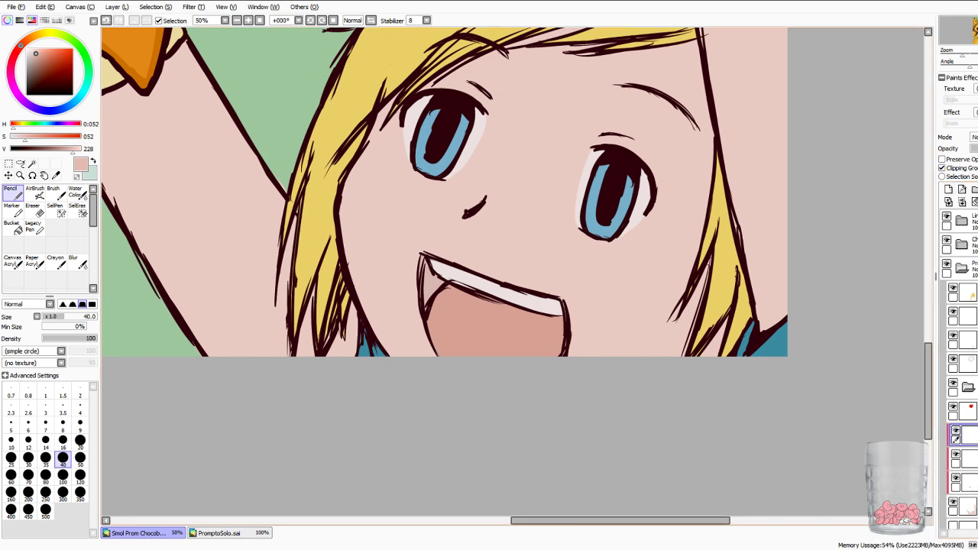
pyautogui.press('Left')
pyautogui.press('Left')
pyautogui.press('Left')
pyautogui.press('Left')
pyautogui.press('Left')
pyautogui.press('Left')
pyautogui.press('Left')
pyautogui.press('Up')
pyautogui.click(80, 458)
pyautogui.moveTo(256, 130)
pyautogui.mouseDown()
pyautogui.moveTo(307, 246)
pyautogui.moveTo(405, 381)
pyautogui.mouseUp()
pyautogui.moveTo(315, 243); pyautogui.dragTo(405, 379)
pyautogui.moveTo(263, 128)
pyautogui.mouseDown()
pyautogui.moveTo(303, 114)
pyautogui.moveTo(268, 147)
pyautogui.moveTo(352, 298)
pyautogui.mouseUp()
pyautogui.moveTo(412, 380); pyautogui.dragTo(363, 304)
pyautogui.moveTo(382, 330); pyautogui.dragTo(433, 380)
pyautogui.moveTo(272, 138); pyautogui.dragTo(277, 163)
pyautogui.moveTo(413, 363); pyautogui.dragTo(440, 382)
pyautogui.moveTo(518, 382); pyautogui.dragTo(535, 368)
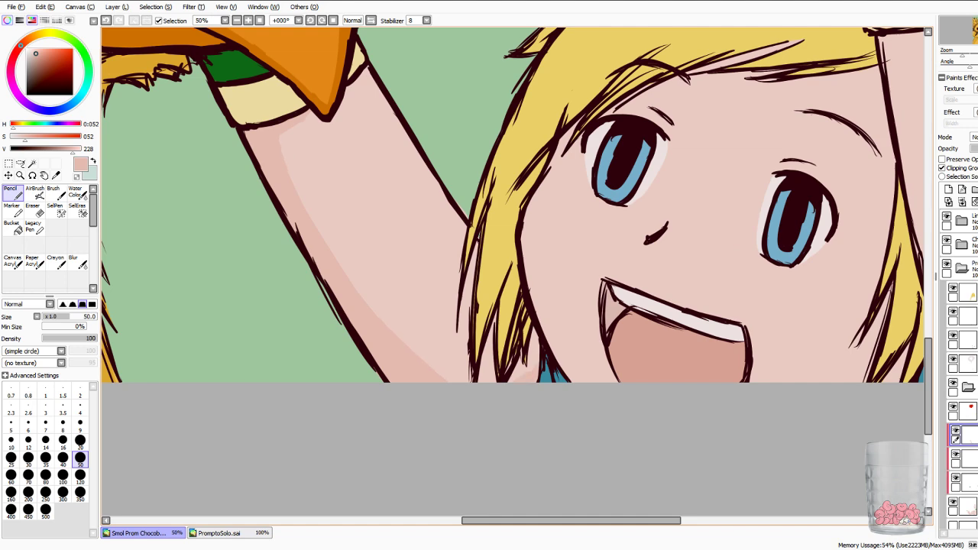
# Shade the upper edge of the arm under the beak down to the hair, erasing stray shading near the wristband.
pyautogui.moveTo(360, 71); pyautogui.dragTo(446, 199)
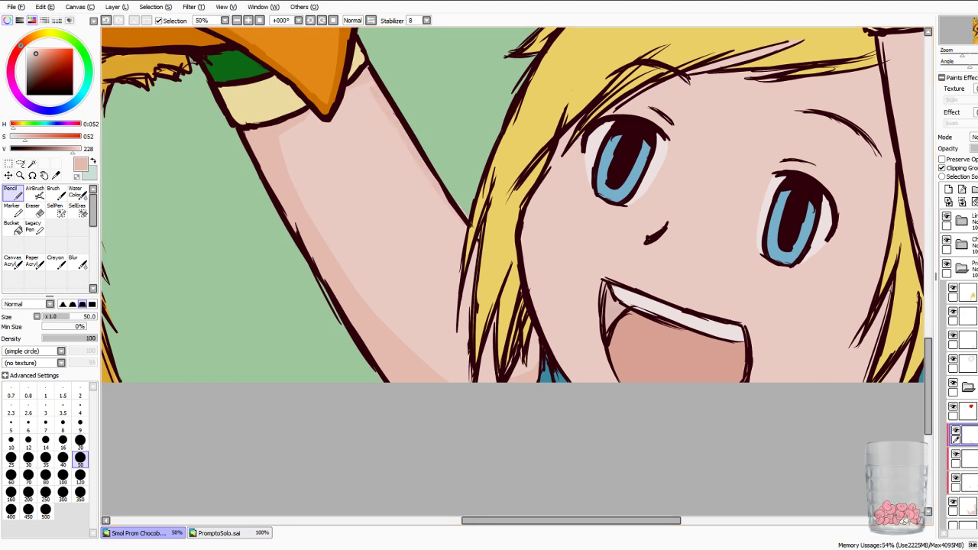
pyautogui.moveTo(366, 82); pyautogui.dragTo(374, 86)
pyautogui.press('e')
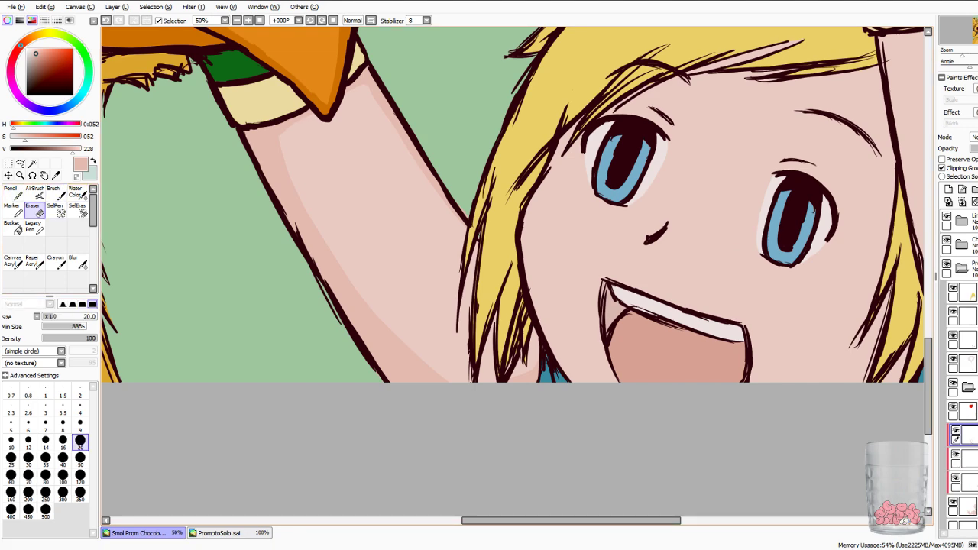
pyautogui.moveTo(355, 85)
pyautogui.mouseDown()
pyautogui.moveTo(367, 83)
pyautogui.moveTo(373, 94)
pyautogui.mouseUp()
pyautogui.press('n')
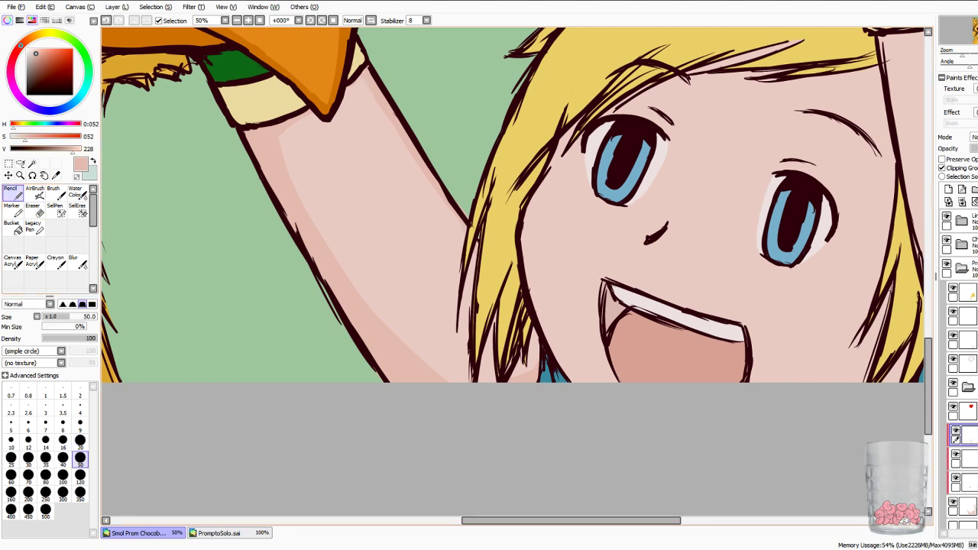
pyautogui.moveTo(534, 345)
pyautogui.mouseDown()
pyautogui.moveTo(529, 367)
pyautogui.moveTo(533, 334)
pyautogui.mouseUp()
pyautogui.moveTo(430, 186); pyautogui.dragTo(463, 248)
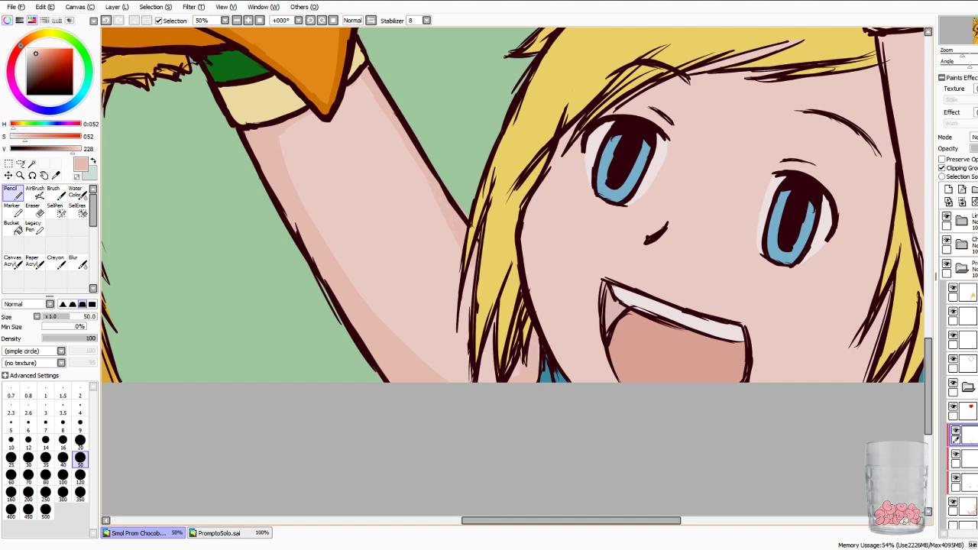
pyautogui.moveTo(494, 328)
pyautogui.mouseDown()
pyautogui.moveTo(489, 340)
pyautogui.moveTo(514, 376)
pyautogui.mouseUp()
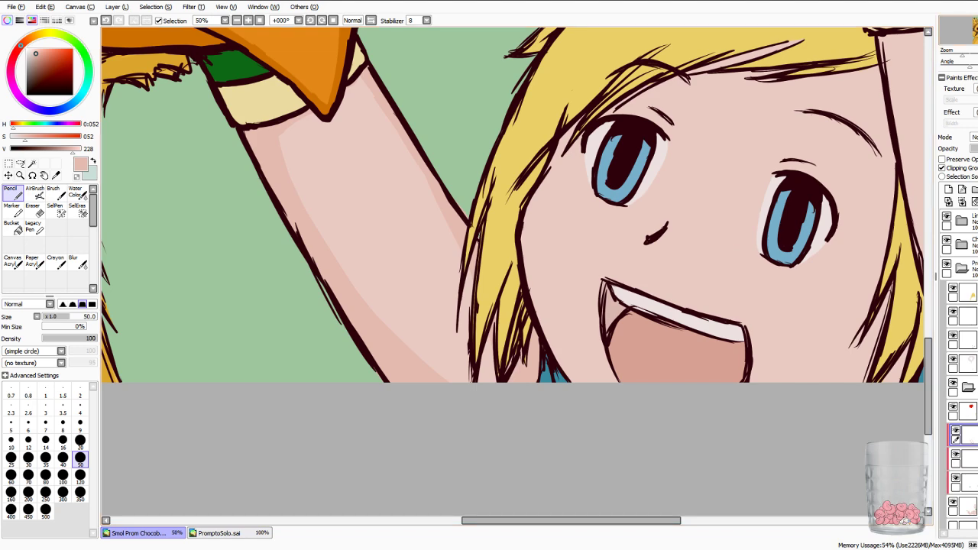
# Paint a small shadow on the bridge of the nose and trim its edge with the Eraser.
pyautogui.moveTo(627, 229)
pyautogui.mouseDown()
pyautogui.moveTo(392, 255)
pyautogui.moveTo(433, 250)
pyautogui.moveTo(417, 253)
pyautogui.mouseUp()
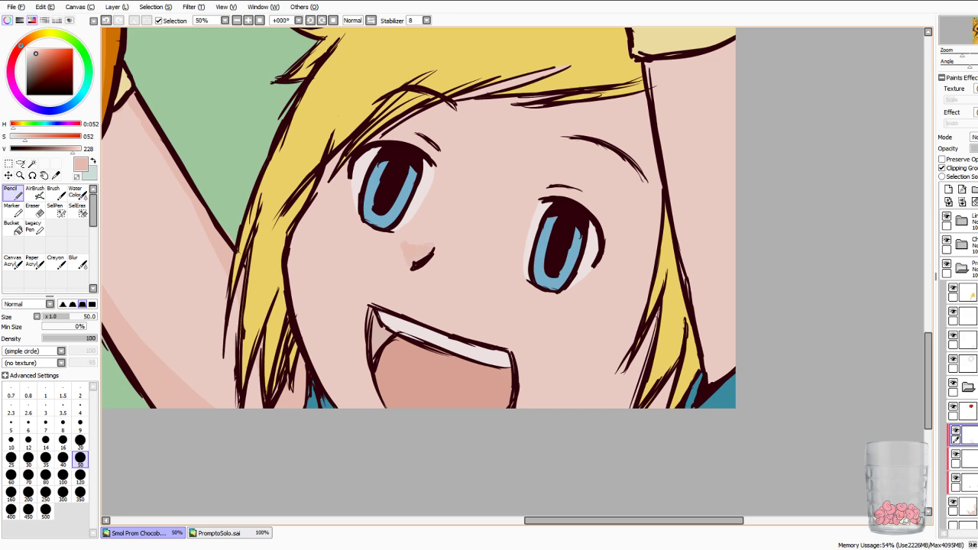
pyautogui.press('e')
pyautogui.moveTo(402, 243); pyautogui.dragTo(412, 246)
pyautogui.press('n')
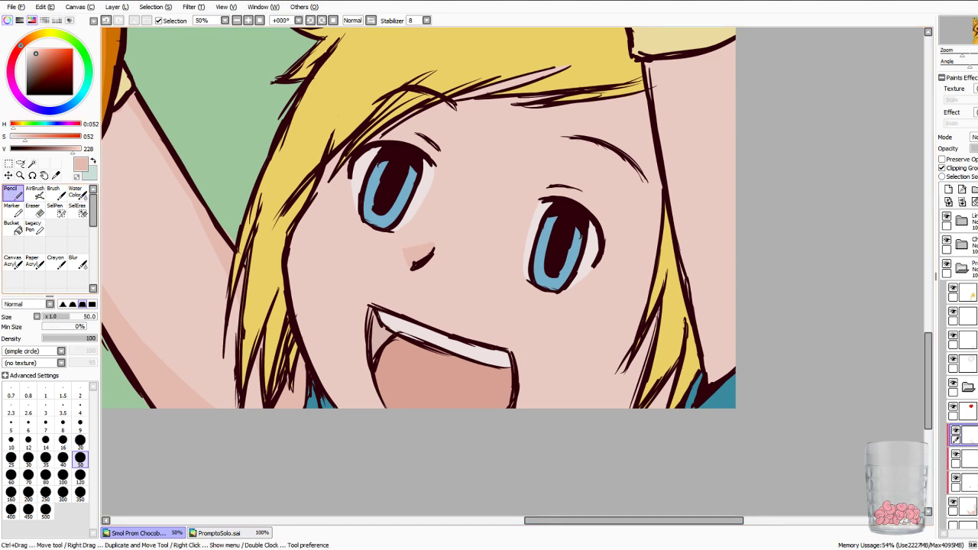
# Shade the left edge of the face from the eye to the jaw and the skin beside the lower right hair strands.
pyautogui.moveTo(343, 165)
pyautogui.mouseDown()
pyautogui.moveTo(329, 206)
pyautogui.moveTo(295, 237)
pyautogui.moveTo(325, 170)
pyautogui.moveTo(344, 183)
pyautogui.mouseUp()
pyautogui.moveTo(309, 231)
pyautogui.mouseDown()
pyautogui.moveTo(295, 280)
pyautogui.moveTo(300, 333)
pyautogui.mouseUp()
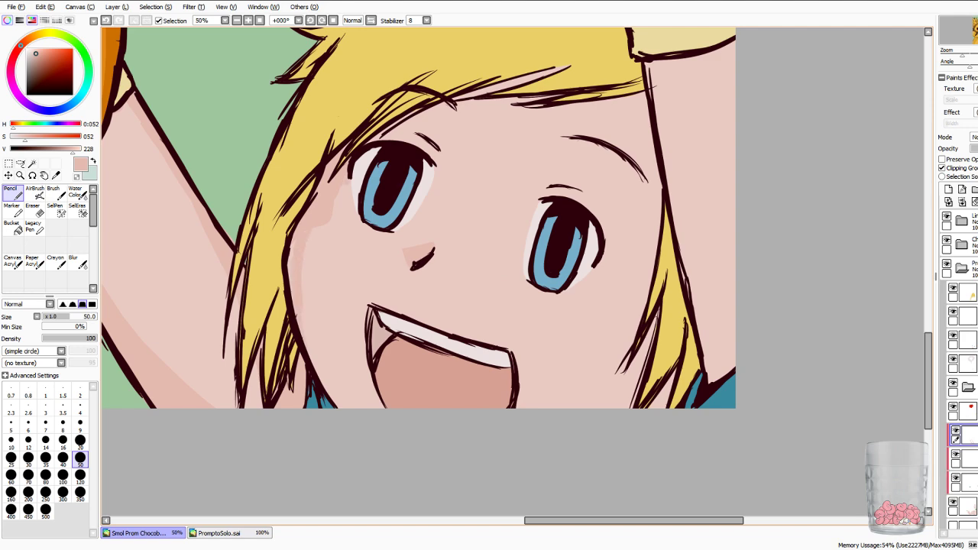
pyautogui.moveTo(313, 228); pyautogui.dragTo(319, 233)
pyautogui.moveTo(305, 290)
pyautogui.mouseDown()
pyautogui.moveTo(313, 359)
pyautogui.moveTo(344, 405)
pyautogui.mouseUp()
pyautogui.moveTo(308, 322); pyautogui.dragTo(361, 408)
pyautogui.moveTo(651, 319); pyautogui.dragTo(621, 405)
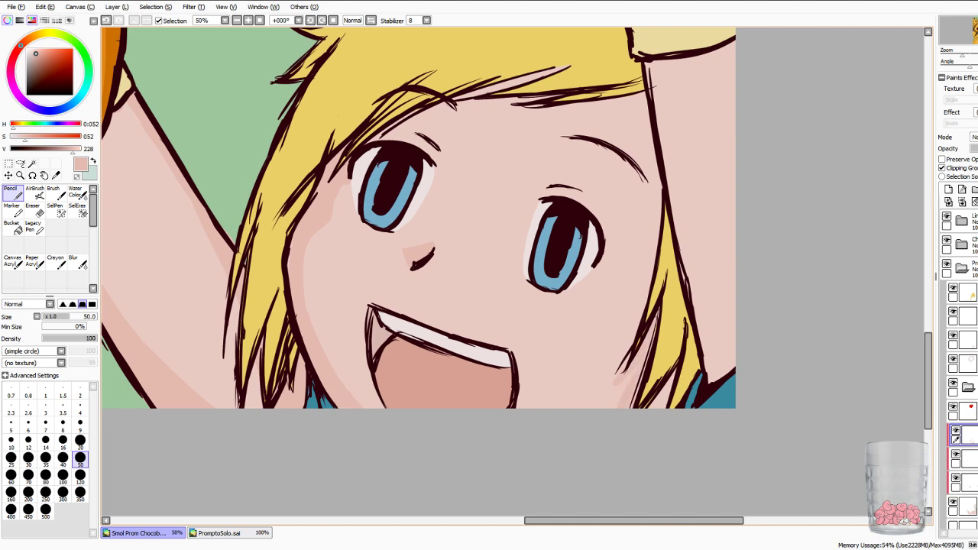
pyautogui.moveTo(673, 372); pyautogui.dragTo(659, 406)
# Shade the eyelids above both eyes, the forehead under the bangs and the right edge of the face.
pyautogui.moveTo(400, 123); pyautogui.dragTo(433, 140)
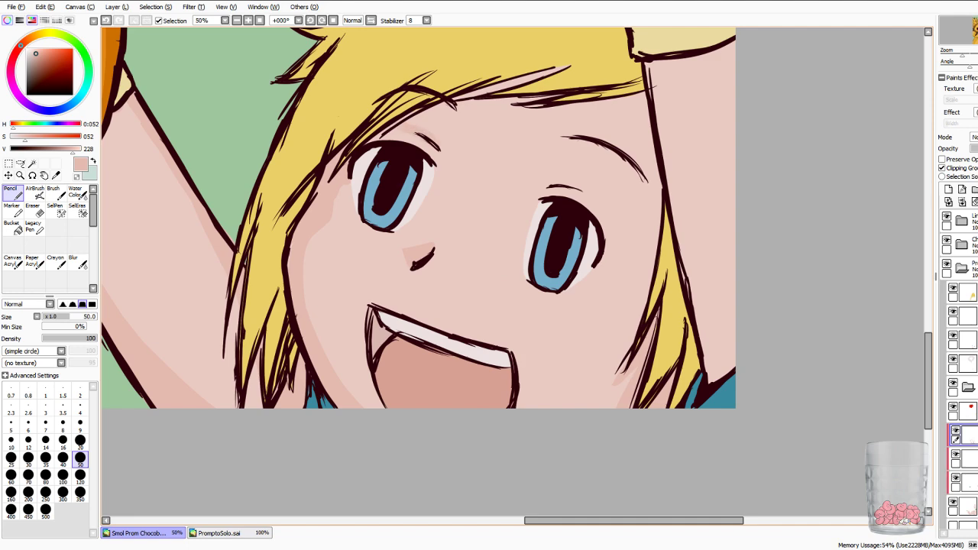
pyautogui.moveTo(588, 187); pyautogui.dragTo(608, 203)
pyautogui.moveTo(457, 98)
pyautogui.mouseDown()
pyautogui.moveTo(557, 71)
pyautogui.moveTo(460, 101)
pyautogui.mouseUp()
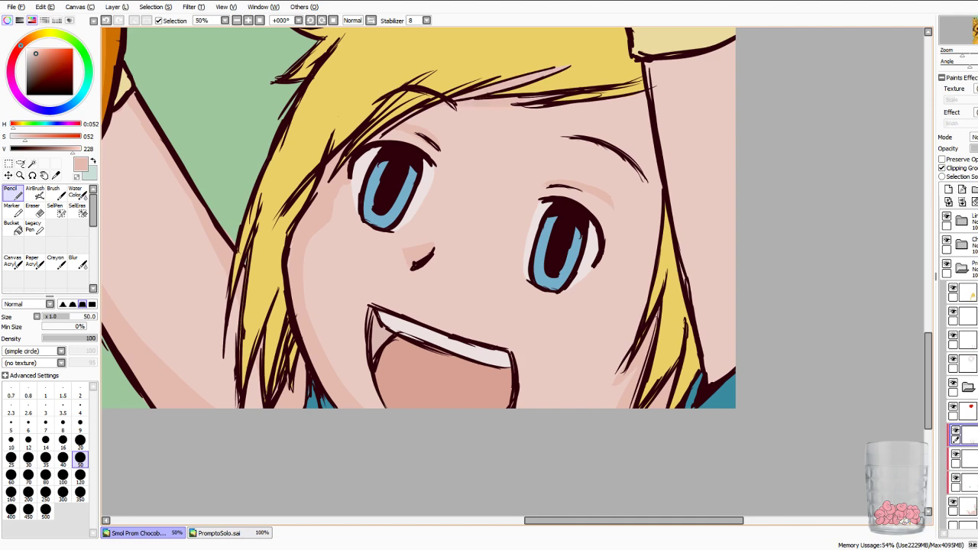
pyautogui.moveTo(586, 104)
pyautogui.mouseDown()
pyautogui.moveTo(646, 93)
pyautogui.moveTo(658, 229)
pyautogui.moveTo(634, 336)
pyautogui.mouseUp()
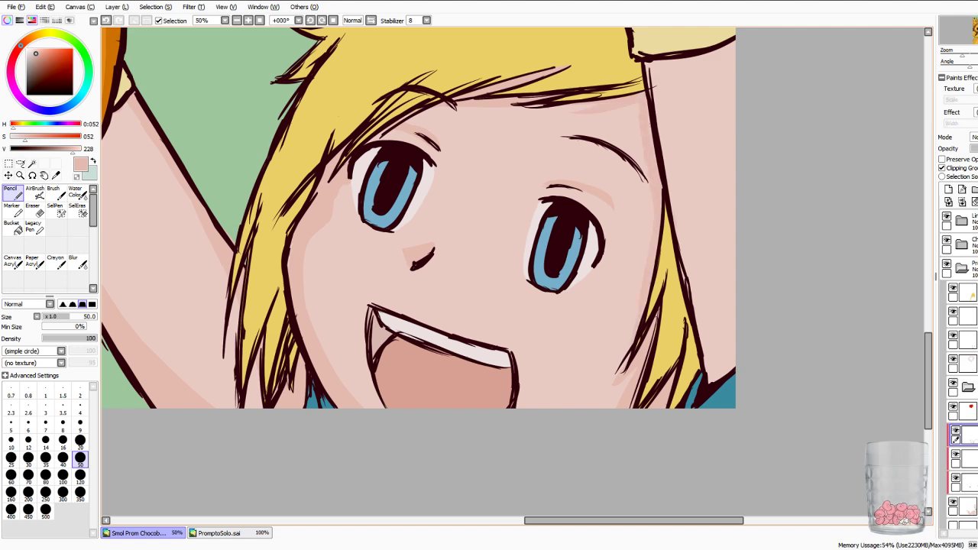
# Shade the inner side of the raised arm next to the head, from the wristband down to the shoulder.
pyautogui.moveTo(651, 63); pyautogui.dragTo(675, 213)
pyautogui.moveTo(660, 62); pyautogui.dragTo(686, 189)
pyautogui.moveTo(673, 65); pyautogui.dragTo(697, 223)
pyautogui.moveTo(680, 183); pyautogui.dragTo(697, 303)
pyautogui.moveTo(697, 227); pyautogui.dragTo(718, 356)
pyautogui.moveTo(697, 305); pyautogui.dragTo(712, 375)
pyautogui.moveTo(703, 339)
pyautogui.mouseDown()
pyautogui.moveTo(712, 380)
pyautogui.moveTo(734, 360)
pyautogui.mouseUp()
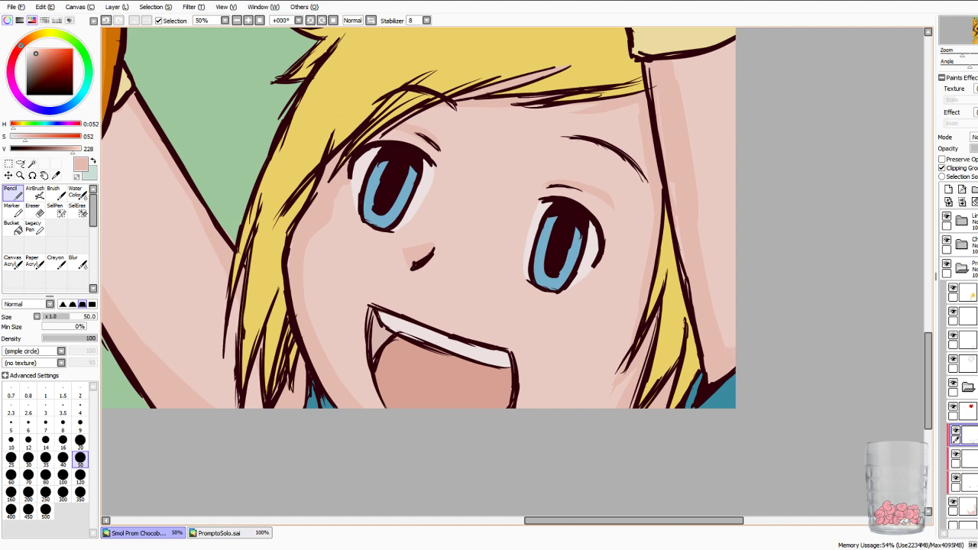
# Add a shadow directly below the raised arm's wristband and smooth the shading edge down the forearm.
pyautogui.moveTo(520, 229); pyautogui.dragTo(415, 307)
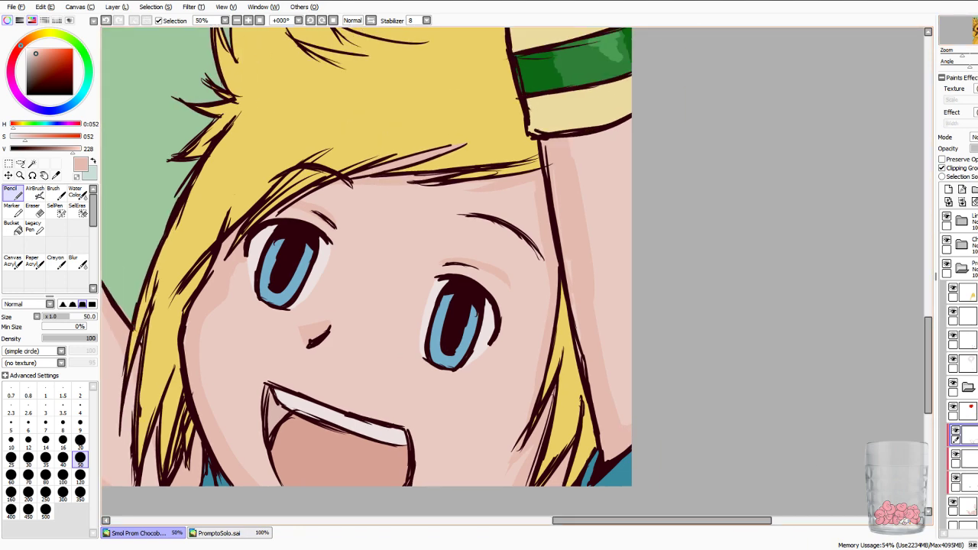
pyautogui.moveTo(575, 141); pyautogui.dragTo(631, 122)
pyautogui.moveTo(569, 264)
pyautogui.mouseDown()
pyautogui.moveTo(576, 327)
pyautogui.moveTo(604, 367)
pyautogui.mouseUp()
pyautogui.moveTo(594, 292); pyautogui.dragTo(598, 319)
pyautogui.moveTo(607, 370); pyautogui.dragTo(621, 423)
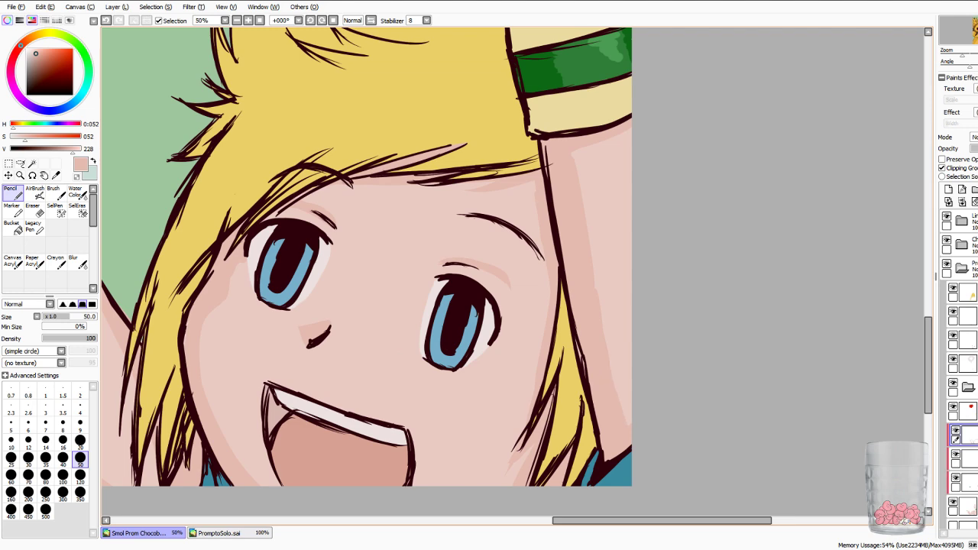
# Shade the raised hand's wrist, thumb and the base of the palm with the skin shadow color.
pyautogui.moveTo(458, 84); pyautogui.dragTo(537, 502)
pyautogui.moveTo(584, 378); pyautogui.dragTo(607, 417)
pyautogui.moveTo(578, 373)
pyautogui.mouseDown()
pyautogui.moveTo(611, 408)
pyautogui.moveTo(598, 408)
pyautogui.mouseUp()
pyautogui.moveTo(587, 399); pyautogui.dragTo(601, 420)
pyautogui.moveTo(574, 371)
pyautogui.mouseDown()
pyautogui.moveTo(490, 239)
pyautogui.moveTo(509, 309)
pyautogui.mouseUp()
pyautogui.moveTo(495, 262); pyautogui.dragTo(514, 304)
pyautogui.moveTo(522, 312); pyautogui.dragTo(552, 353)
pyautogui.moveTo(547, 285)
pyautogui.mouseDown()
pyautogui.moveTo(544, 324)
pyautogui.moveTo(539, 313)
pyautogui.moveTo(568, 359)
pyautogui.mouseUp()
pyautogui.moveTo(572, 315)
pyautogui.mouseDown()
pyautogui.moveTo(582, 364)
pyautogui.moveTo(616, 344)
pyautogui.mouseUp()
pyautogui.moveTo(602, 279)
pyautogui.mouseDown()
pyautogui.moveTo(590, 339)
pyautogui.moveTo(578, 339)
pyautogui.moveTo(570, 318)
pyautogui.moveTo(586, 346)
pyautogui.mouseUp()
pyautogui.moveTo(579, 273); pyautogui.dragTo(582, 278)
pyautogui.moveTo(610, 360); pyautogui.dragTo(594, 378)
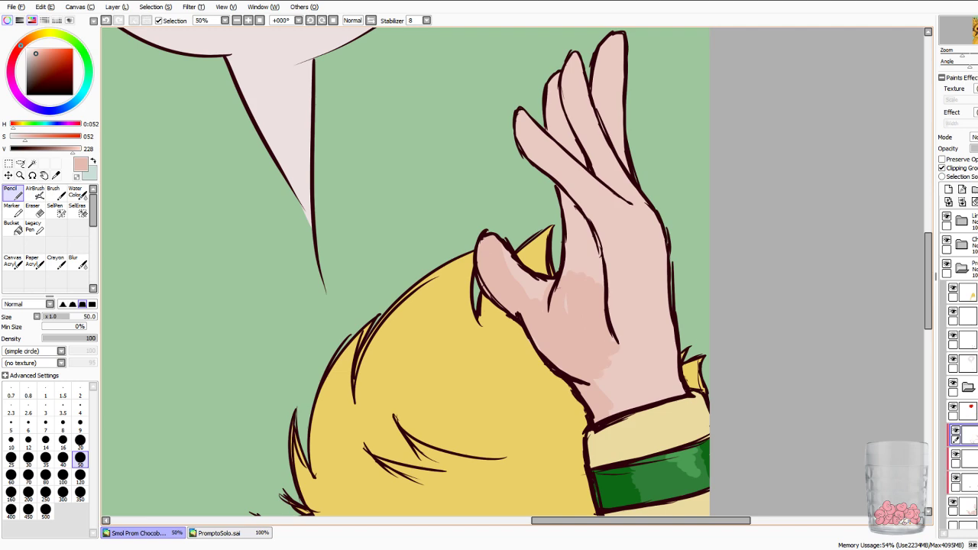
# Extend the shadow up the raised hand's palm and along the lower edge of the finger nearest the thumb.
pyautogui.moveTo(628, 346)
pyautogui.mouseDown()
pyautogui.moveTo(612, 374)
pyautogui.moveTo(622, 379)
pyautogui.mouseUp()
pyautogui.moveTo(624, 298)
pyautogui.mouseDown()
pyautogui.moveTo(612, 344)
pyautogui.moveTo(629, 354)
pyautogui.mouseUp()
pyautogui.moveTo(619, 247)
pyautogui.mouseDown()
pyautogui.moveTo(608, 315)
pyautogui.moveTo(589, 211)
pyautogui.mouseUp()
pyautogui.moveTo(519, 118)
pyautogui.mouseDown()
pyautogui.moveTo(522, 142)
pyautogui.moveTo(589, 209)
pyautogui.mouseUp()
pyautogui.moveTo(546, 164); pyautogui.dragTo(557, 174)
pyautogui.moveTo(585, 220); pyautogui.dragTo(592, 257)
pyautogui.moveTo(574, 222); pyautogui.dragTo(564, 313)
pyautogui.moveTo(595, 260); pyautogui.dragTo(583, 281)
pyautogui.moveTo(598, 258); pyautogui.dragTo(597, 283)
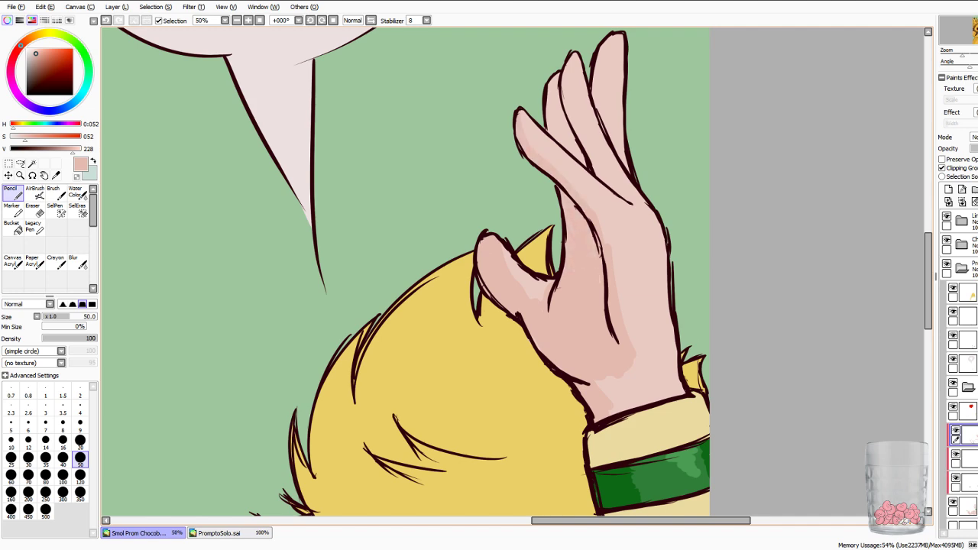
# Shade the left sides of the remaining raised fingers and fill in the shadow at the wrist.
pyautogui.moveTo(551, 117)
pyautogui.mouseDown()
pyautogui.moveTo(552, 76)
pyautogui.moveTo(556, 139)
pyautogui.mouseUp()
pyautogui.moveTo(562, 126)
pyautogui.mouseDown()
pyautogui.moveTo(577, 150)
pyautogui.moveTo(555, 92)
pyautogui.moveTo(566, 62)
pyautogui.mouseUp()
pyautogui.moveTo(572, 99)
pyautogui.mouseDown()
pyautogui.moveTo(594, 170)
pyautogui.moveTo(618, 192)
pyautogui.mouseUp()
pyautogui.moveTo(610, 38)
pyautogui.mouseDown()
pyautogui.moveTo(597, 115)
pyautogui.moveTo(619, 154)
pyautogui.mouseUp()
pyautogui.moveTo(604, 70); pyautogui.dragTo(604, 107)
pyautogui.moveTo(606, 61); pyautogui.dragTo(607, 110)
pyautogui.moveTo(601, 384)
pyautogui.mouseDown()
pyautogui.moveTo(610, 413)
pyautogui.moveTo(621, 382)
pyautogui.moveTo(627, 405)
pyautogui.moveTo(635, 365)
pyautogui.mouseUp()
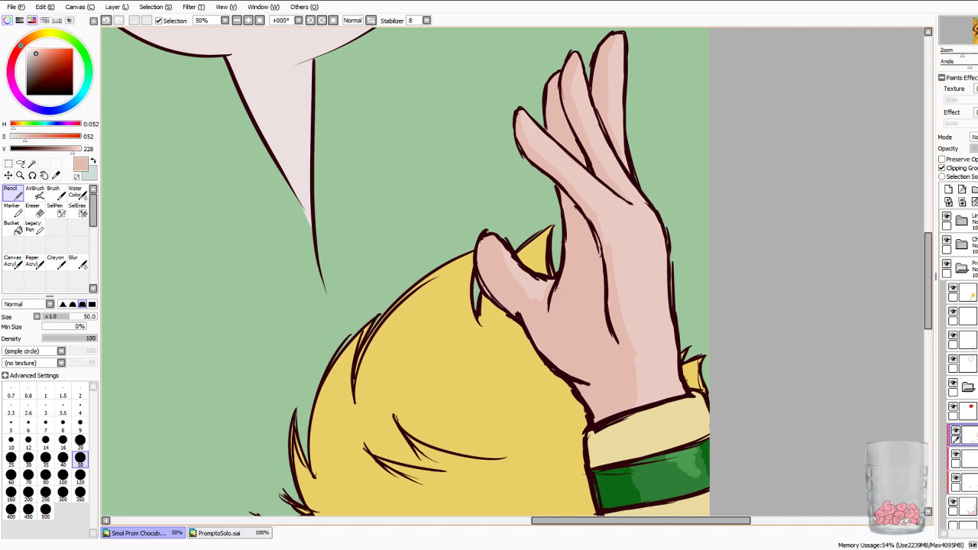
# Widen the shadow along the raised arm beside the head, below its wristband.
pyautogui.moveTo(928, 274); pyautogui.dragTo(928, 346)
pyautogui.scroll(-2, 405, 272)
pyautogui.moveTo(657, 119)
pyautogui.mouseDown()
pyautogui.moveTo(683, 331)
pyautogui.moveTo(698, 325)
pyautogui.moveTo(671, 119)
pyautogui.moveTo(699, 351)
pyautogui.mouseUp()
pyautogui.moveTo(672, 180); pyautogui.dragTo(703, 315)
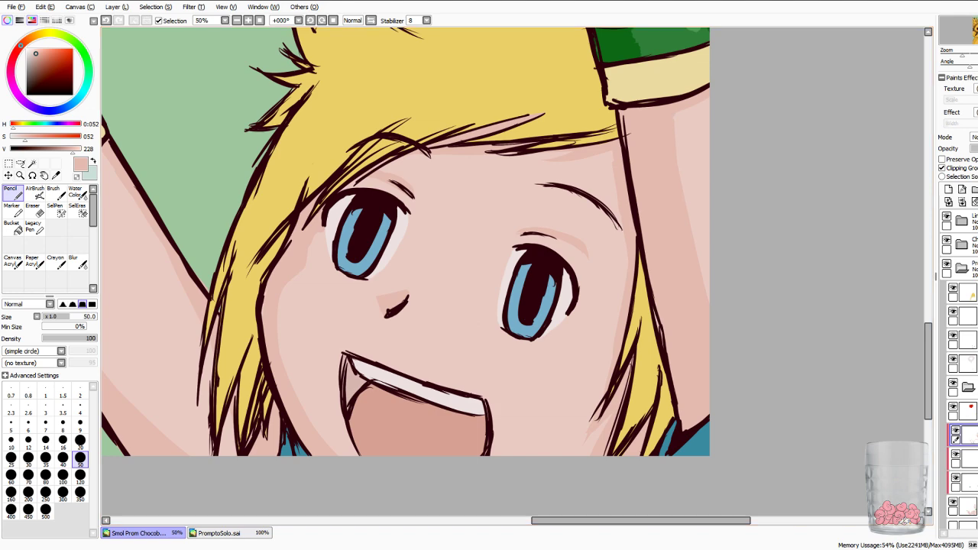
# Widen the lower shadow on the arm under the beak, from the wristband down to the canvas edge.
pyautogui.moveTo(428, 267); pyautogui.dragTo(635, 215)
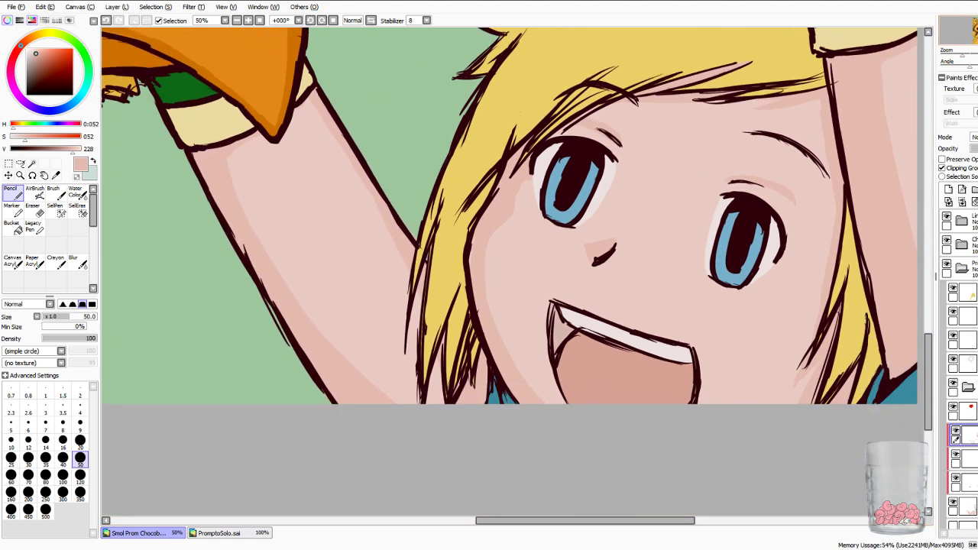
pyautogui.moveTo(233, 159)
pyautogui.mouseDown()
pyautogui.moveTo(266, 255)
pyautogui.moveTo(302, 308)
pyautogui.mouseUp()
pyautogui.moveTo(244, 151)
pyautogui.mouseDown()
pyautogui.moveTo(275, 246)
pyautogui.moveTo(342, 355)
pyautogui.mouseUp()
pyautogui.moveTo(300, 275); pyautogui.dragTo(379, 389)
pyautogui.moveTo(276, 235); pyautogui.dragTo(290, 264)
pyautogui.moveTo(249, 145); pyautogui.dragTo(266, 213)
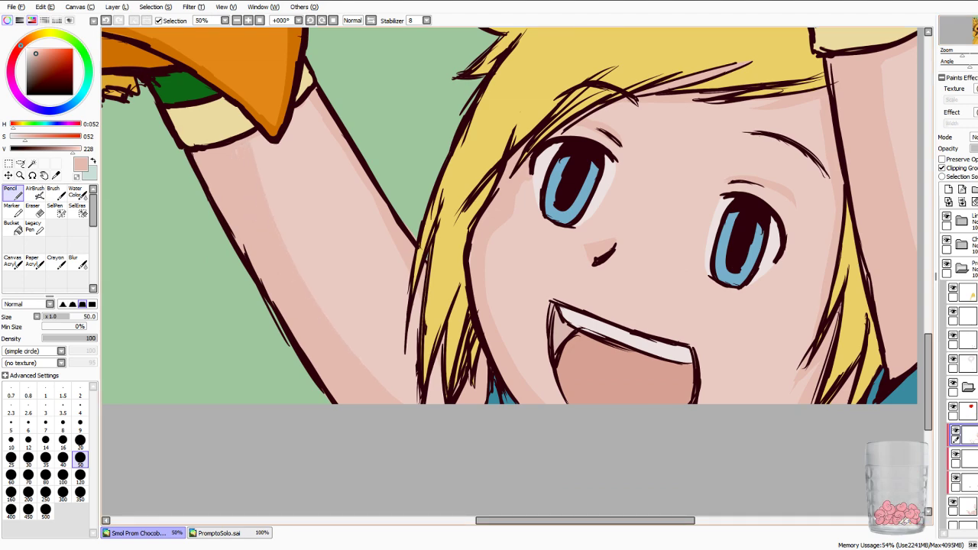
pyautogui.moveTo(289, 249); pyautogui.dragTo(387, 390)
pyautogui.moveTo(265, 189); pyautogui.dragTo(302, 269)
pyautogui.moveTo(355, 345); pyautogui.dragTo(401, 398)
pyautogui.moveTo(350, 335); pyautogui.dragTo(414, 402)
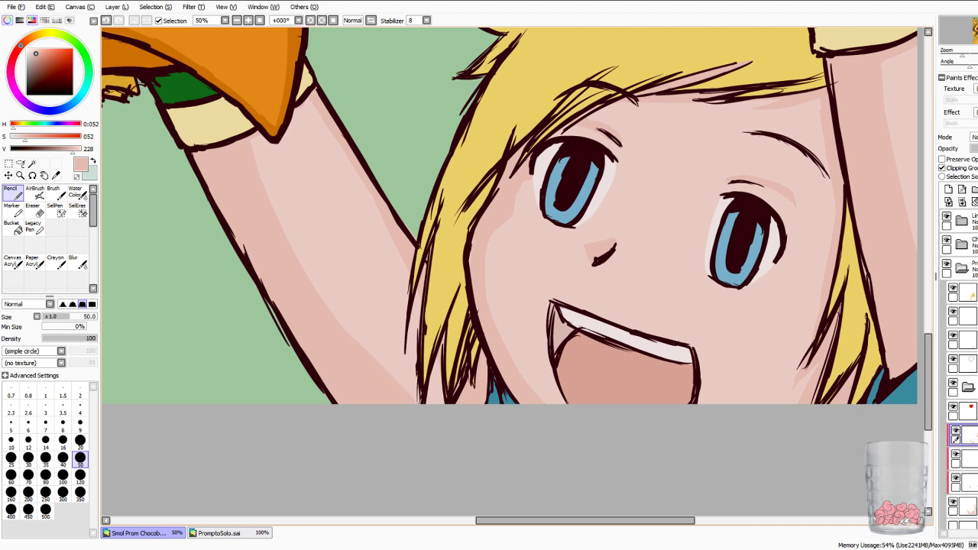
pyautogui.moveTo(259, 136); pyautogui.dragTo(255, 157)
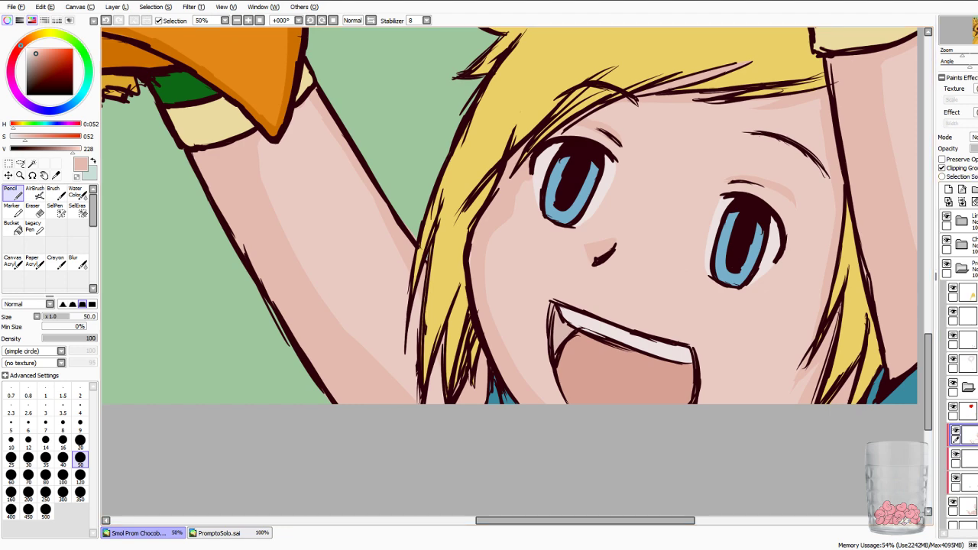
# Examine the skin shading on the character within the whole illustration.
pyautogui.scroll(-4, 513, 272)
pyautogui.moveTo(458, 207); pyautogui.dragTo(530, 336)
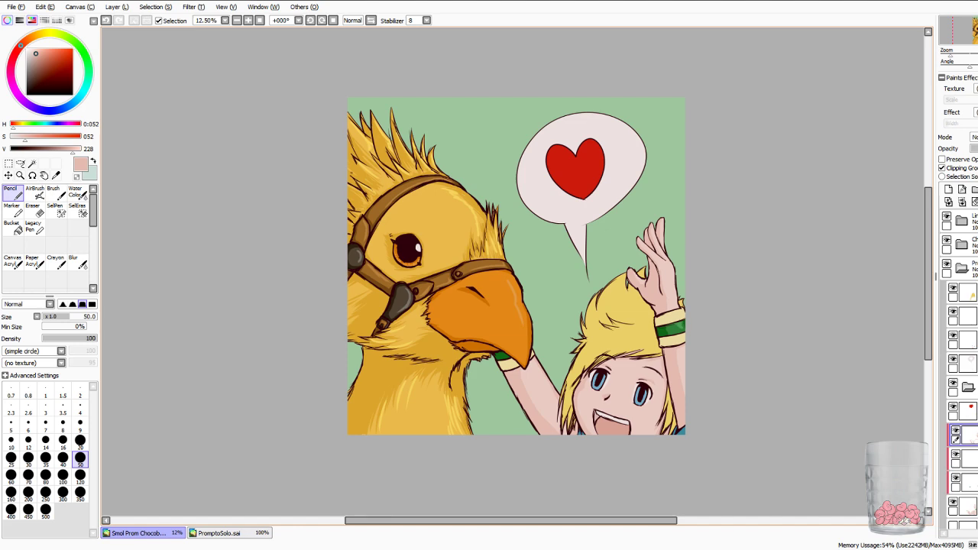
pyautogui.scroll(4, 513, 272)
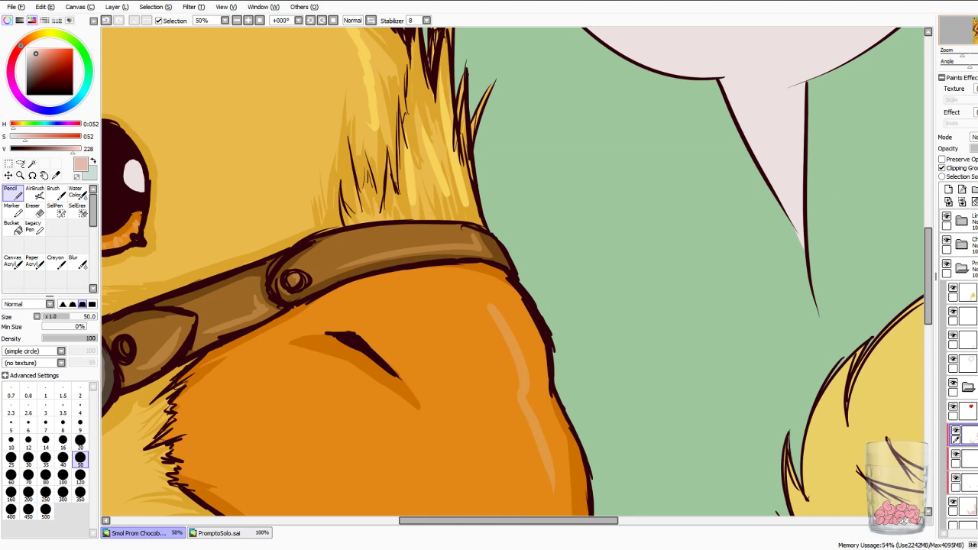
pyautogui.moveTo(550, 296); pyautogui.dragTo(475, 249)
pyautogui.moveTo(688, 459); pyautogui.dragTo(349, 147)
pyautogui.scroll(-2, 513, 273)
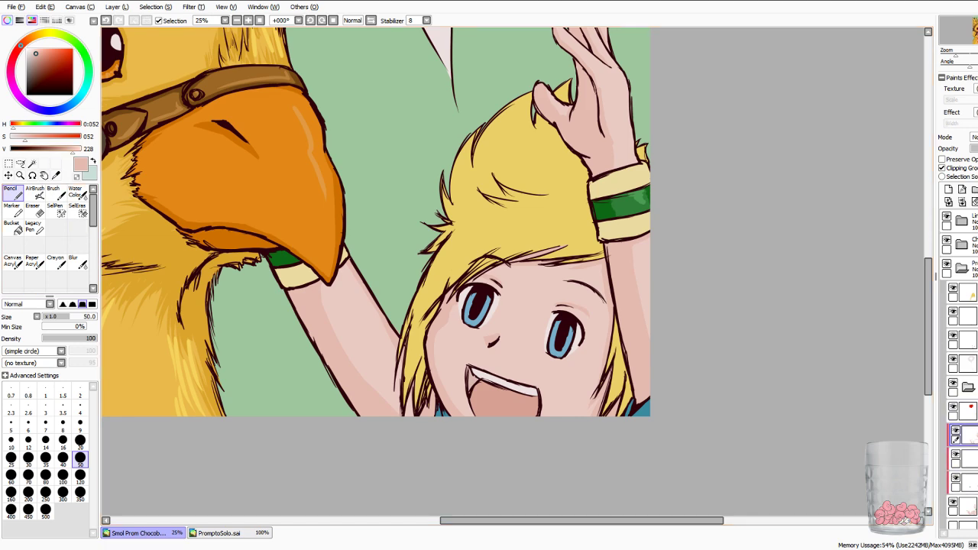
# Sample the light base skin colour from the arm and lower its saturation to 24 for highlights.
pyautogui.click(56, 175)
pyautogui.click(348, 306)
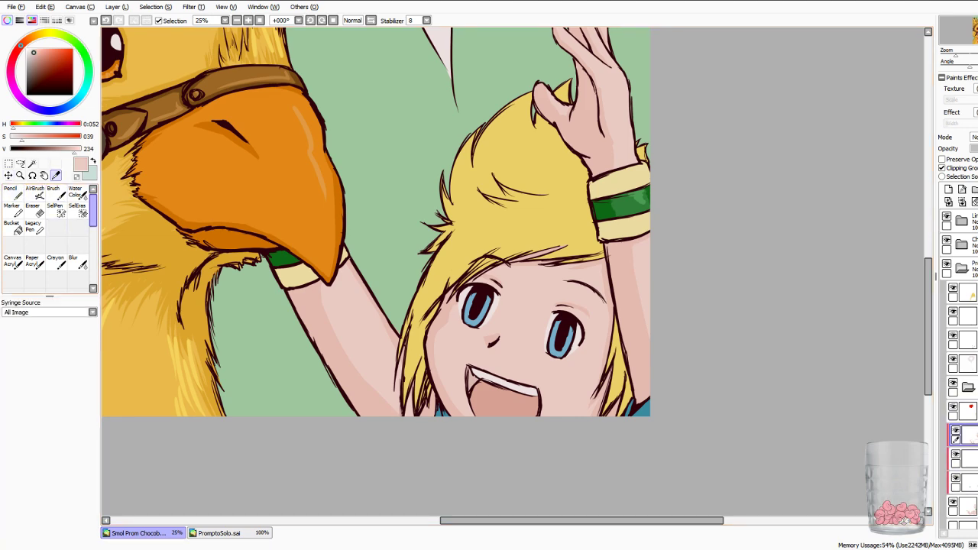
pyautogui.click(18, 137)
pyautogui.click(12, 194)
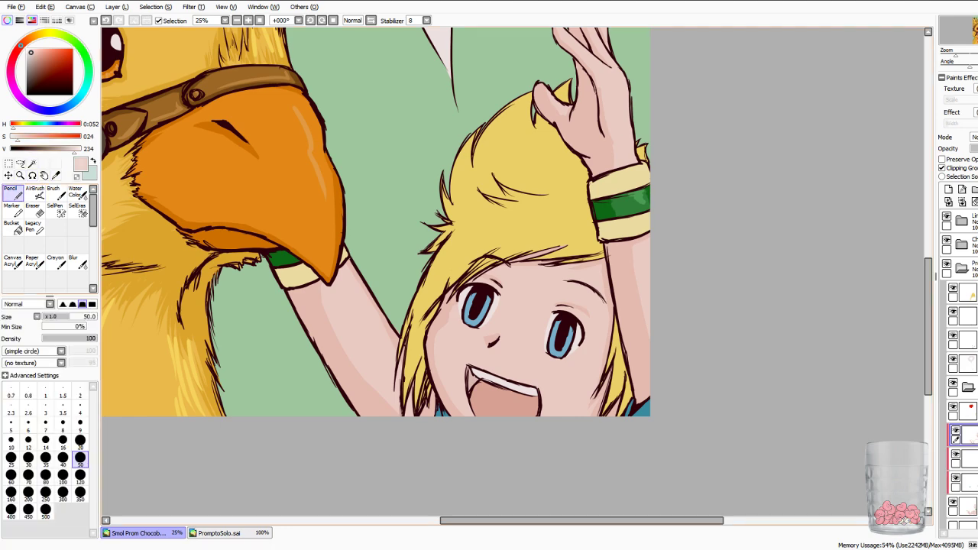
# Paint a pale highlight along the arm under the beak and small highlights on the cheek and brow.
pyautogui.press('pageup')
pyautogui.press('pageup')
pyautogui.moveTo(513, 352); pyautogui.dragTo(590, 223)
pyautogui.moveTo(258, 158); pyautogui.dragTo(329, 271)
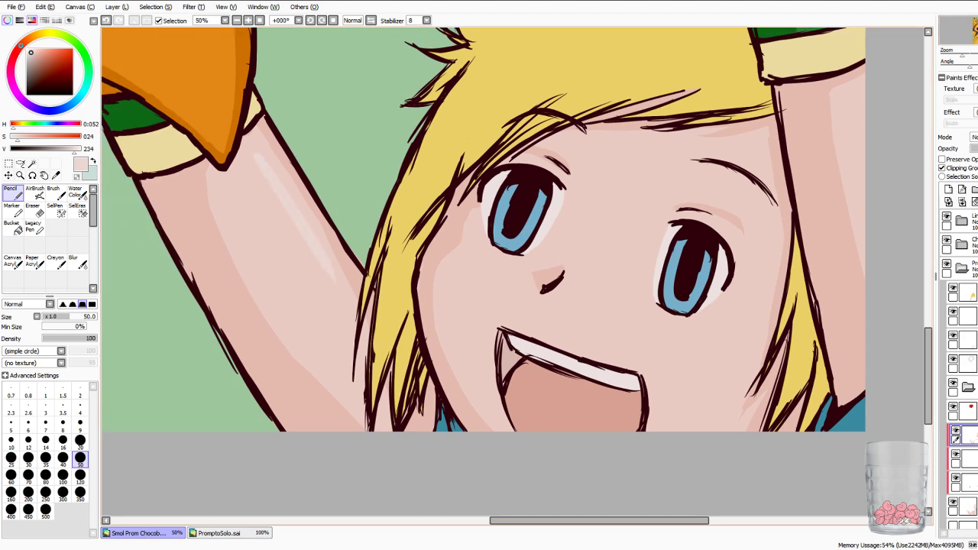
pyautogui.moveTo(703, 337)
pyautogui.mouseDown()
pyautogui.moveTo(729, 346)
pyautogui.moveTo(700, 351)
pyautogui.mouseUp()
pyautogui.moveTo(552, 164); pyautogui.dragTo(559, 168)
# Paint pale highlights along the fingers, thumb and outer edge of the raised hand.
pyautogui.moveTo(863, 86)
pyautogui.mouseDown()
pyautogui.moveTo(778, 362)
pyautogui.moveTo(675, 421)
pyautogui.mouseUp()
pyautogui.scroll(2, 483, 275)
pyautogui.hscroll(1, 483, 276)
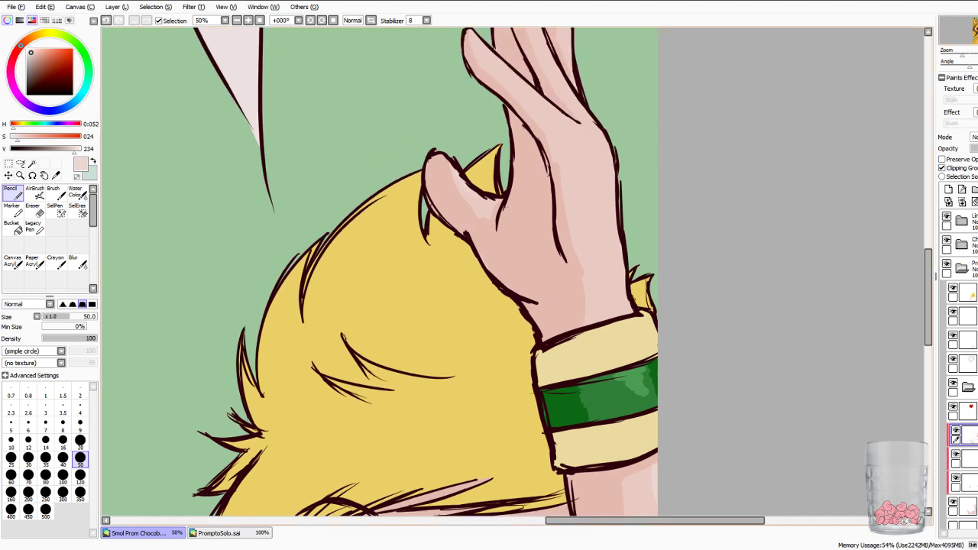
pyautogui.scroll(5, 483, 276)
pyautogui.hscroll(1, 483, 275)
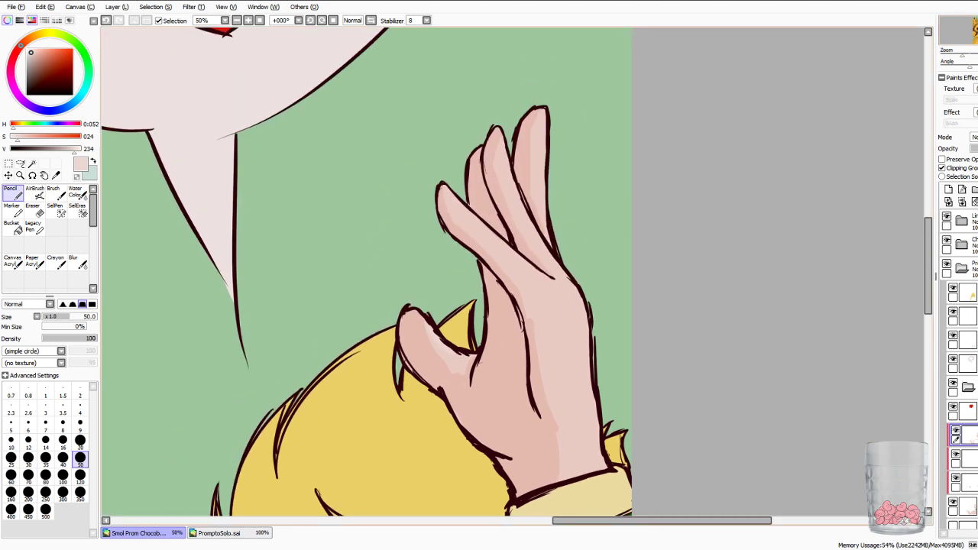
pyautogui.moveTo(540, 124); pyautogui.dragTo(541, 181)
pyautogui.moveTo(503, 152); pyautogui.dragTo(524, 222)
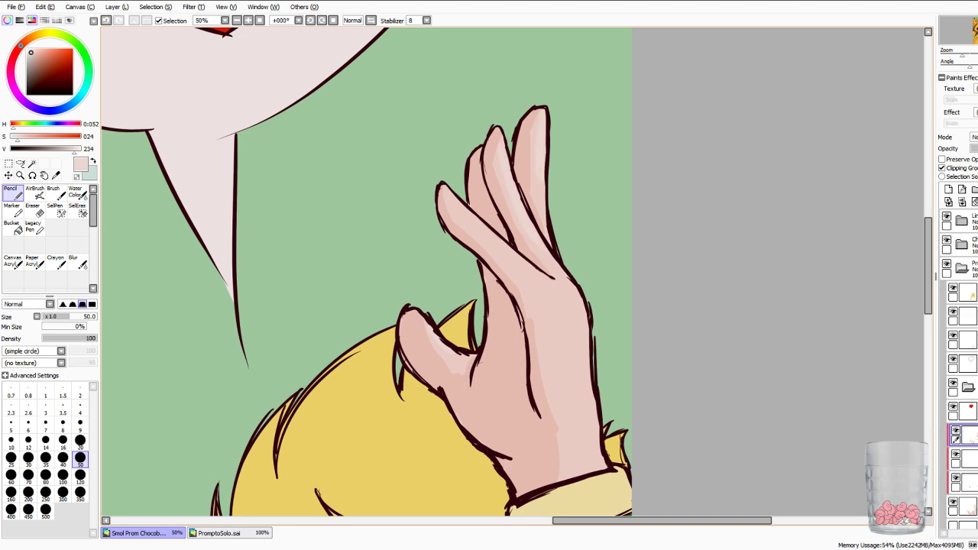
pyautogui.moveTo(578, 323); pyautogui.dragTo(588, 459)
pyautogui.moveTo(455, 210); pyautogui.dragTo(502, 241)
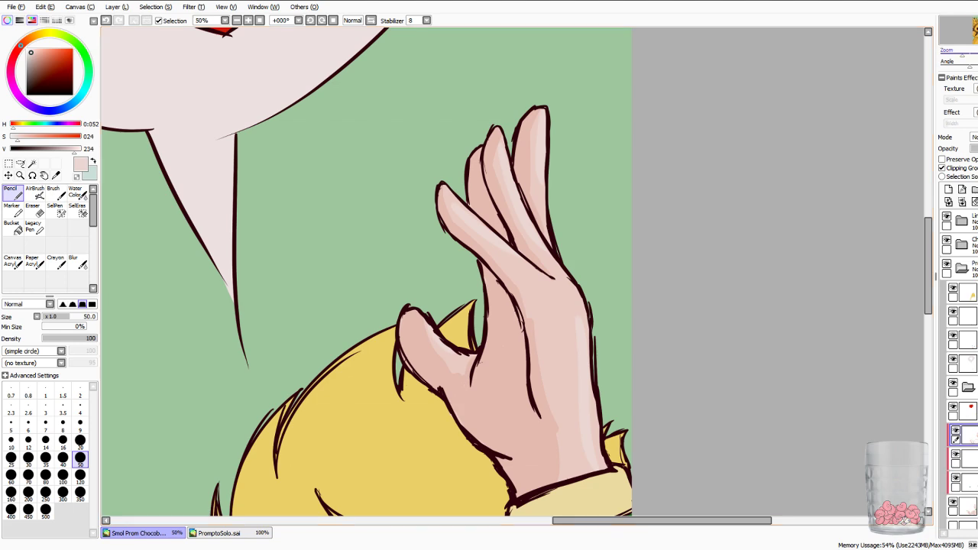
# Examine the skin highlights in the whole illustration, comparing it with their layer hidden and shown.
pyautogui.press('pagedown')
pyautogui.press('pagedown')
pyautogui.press('pagedown')
pyautogui.press('pagedown')
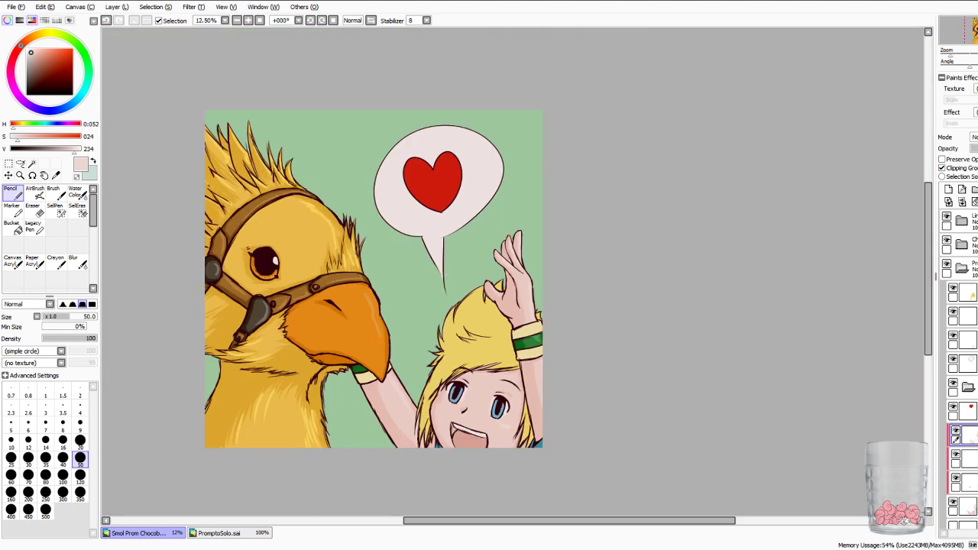
pyautogui.press('+')
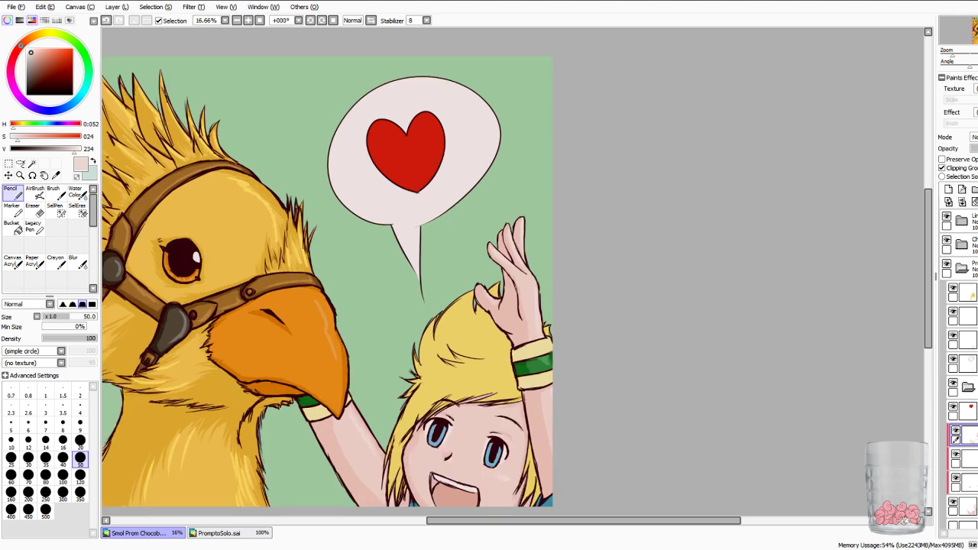
pyautogui.moveTo(459, 306); pyautogui.dragTo(527, 245)
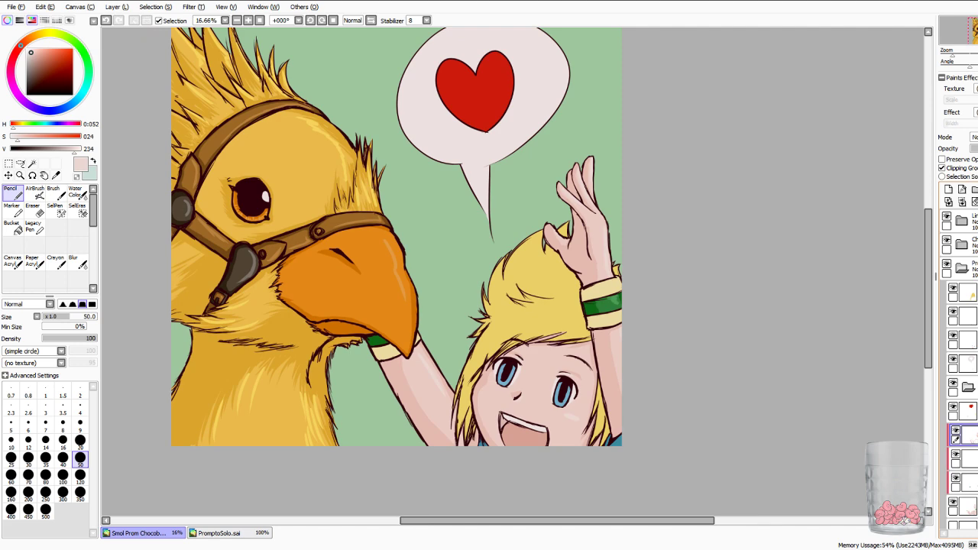
pyautogui.click(955, 431)
pyautogui.click(955, 431)
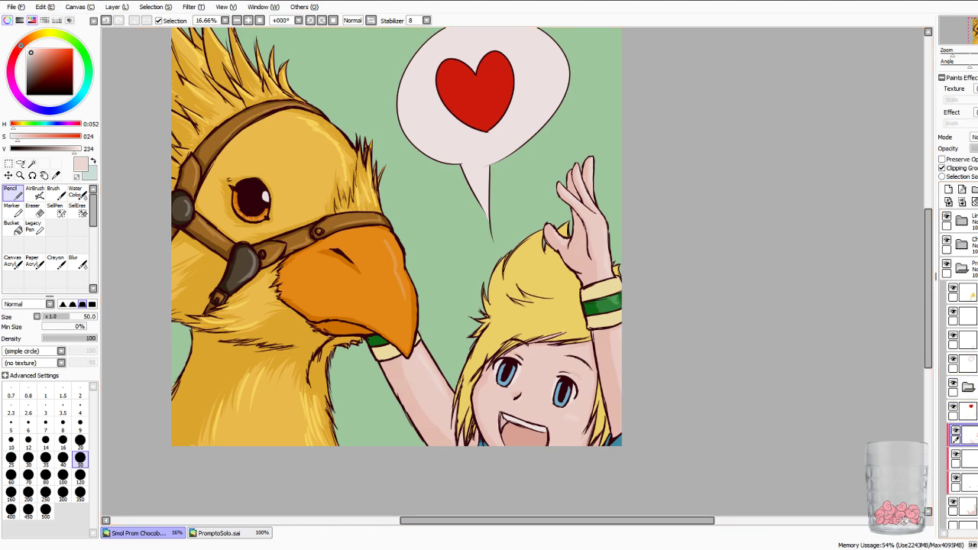
# Try a filter adjustment on the skin shading layer and undo the highlights painted on it.
pyautogui.click(194, 6)
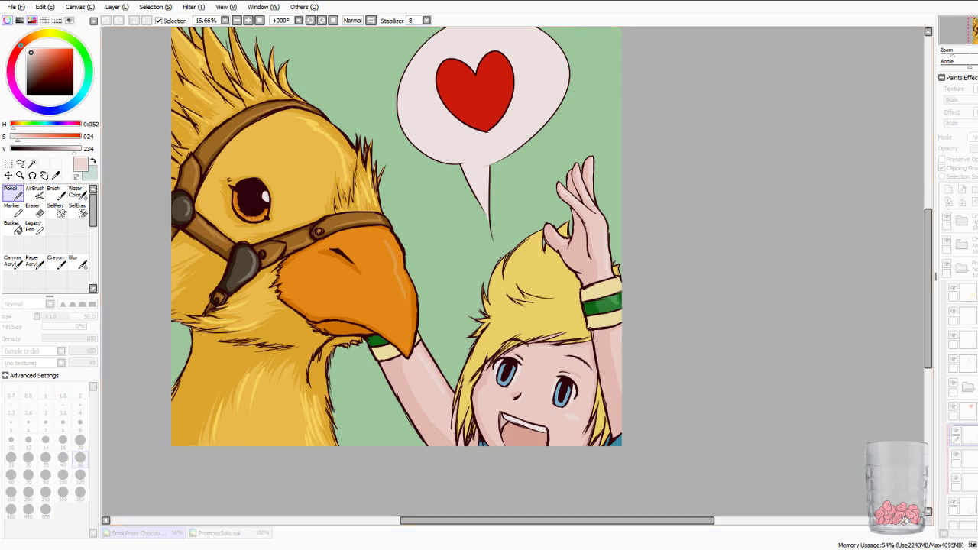
pyautogui.press('Return')
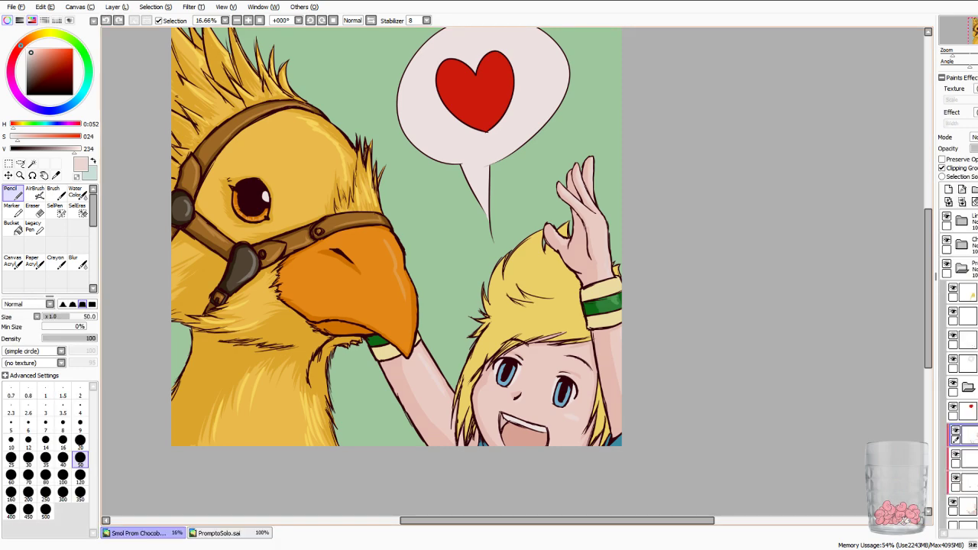
pyautogui.hotkey('ctrl', 'z')
# Add a clipped layer above the skin shading and paint narrow size 30 highlights on the arm under the beak and the cheek.
pyautogui.click(961, 189)
pyautogui.click(942, 168)
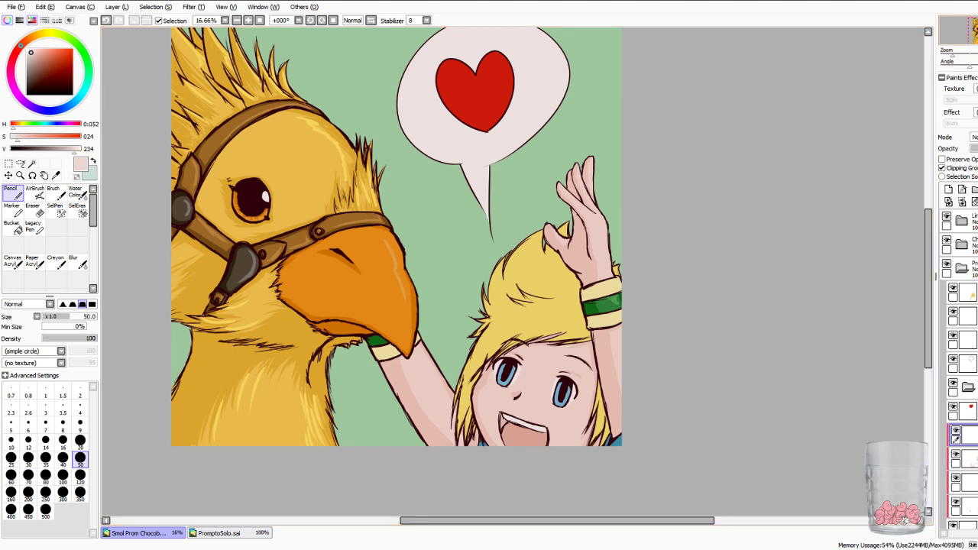
pyautogui.scroll(2, 513, 272)
pyautogui.moveTo(513, 359); pyautogui.dragTo(584, 185)
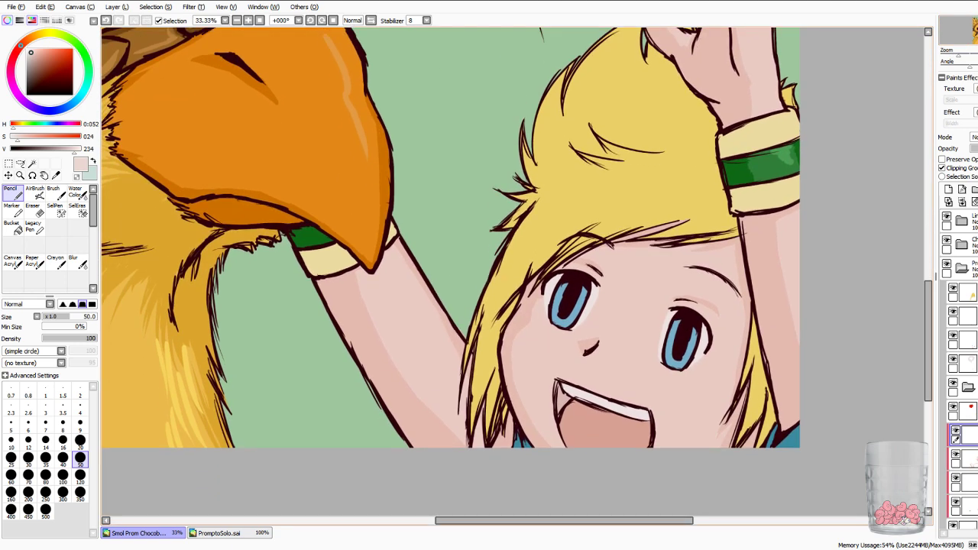
pyautogui.moveTo(399, 267); pyautogui.dragTo(439, 344)
pyautogui.hotkey('ctrl', 'z')
pyautogui.click(29, 460)
pyautogui.moveTo(401, 265); pyautogui.dragTo(425, 308)
pyautogui.hotkey('ctrl', 'z')
pyautogui.moveTo(402, 256); pyautogui.dragTo(446, 335)
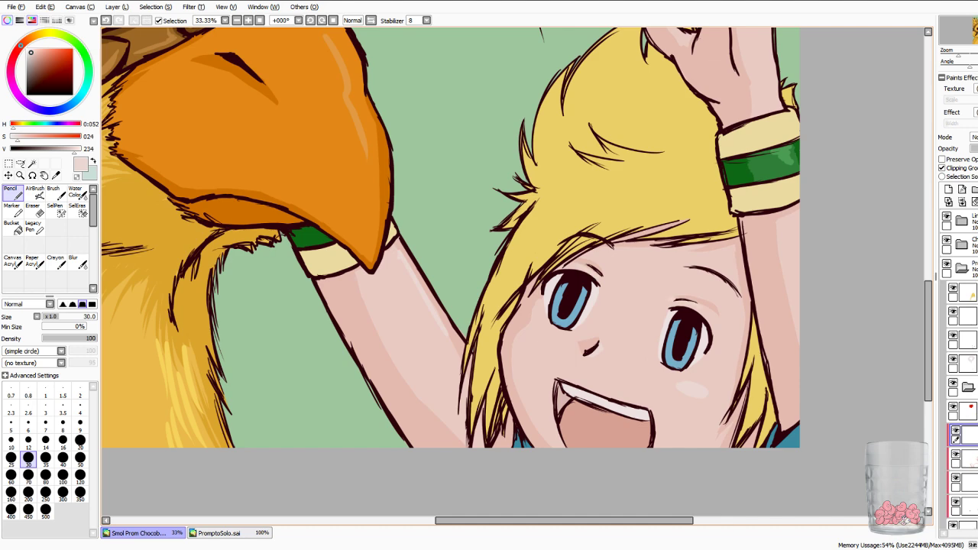
# Paint thin pale highlights on the thumb and along the raised fingers.
pyautogui.moveTo(489, 230); pyautogui.dragTo(385, 437)
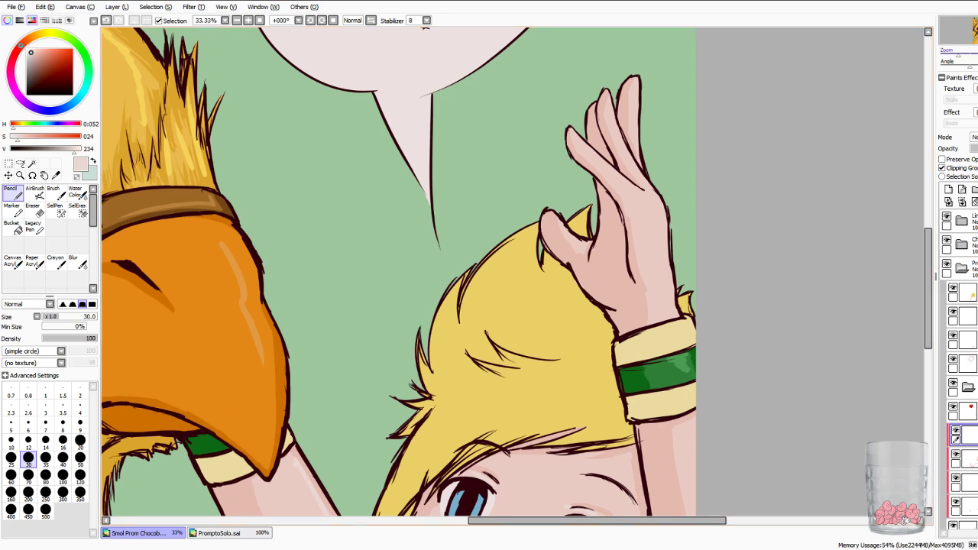
pyautogui.scroll(3, 512, 272)
pyautogui.moveTo(306, 191); pyautogui.dragTo(538, 385)
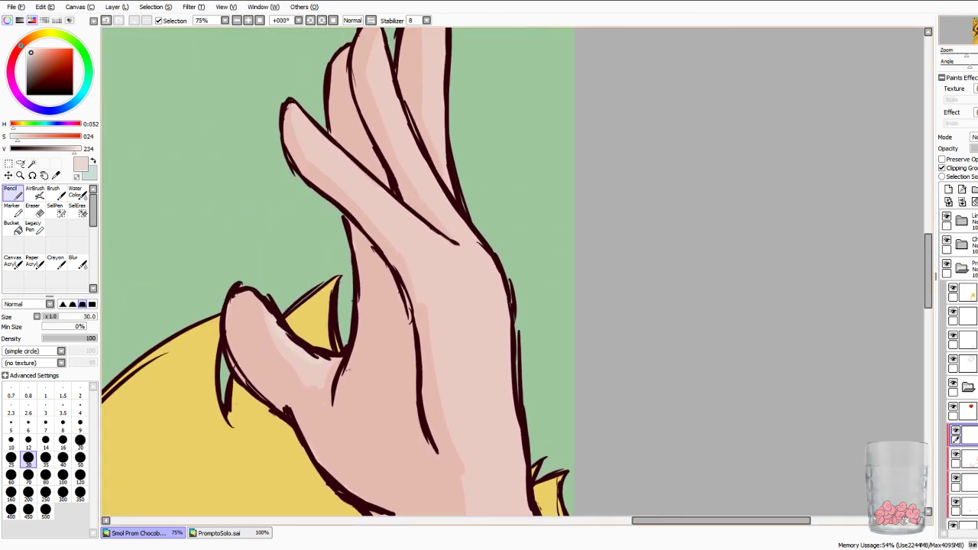
pyautogui.moveTo(317, 135)
pyautogui.mouseDown()
pyautogui.moveTo(388, 209)
pyautogui.moveTo(310, 365)
pyautogui.mouseUp()
pyautogui.moveTo(299, 199); pyautogui.dragTo(320, 268)
pyautogui.moveTo(361, 169); pyautogui.dragTo(364, 222)
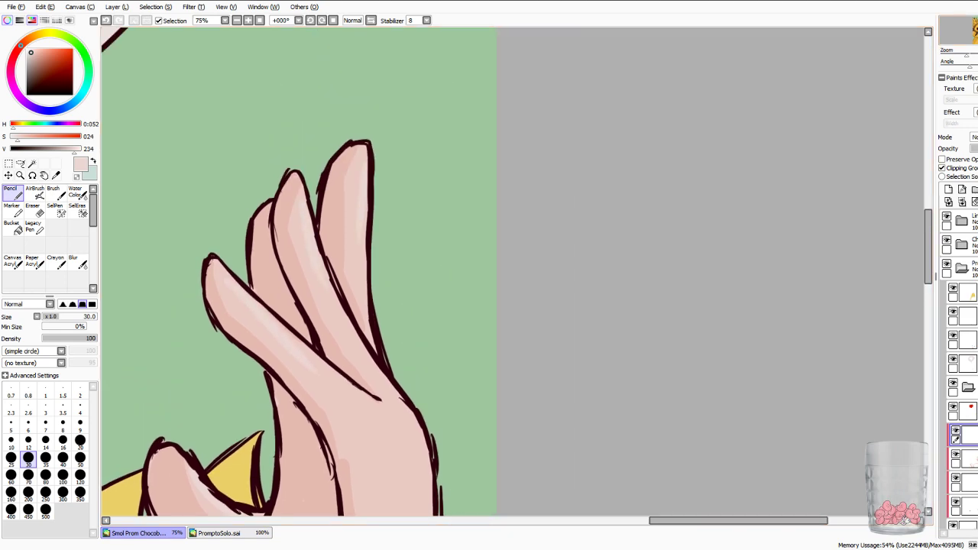
# Highlight the outer edge of the raised hand from the knuckles down to the wrist.
pyautogui.press('Down')
pyautogui.press('Down')
pyautogui.press('Down')
pyautogui.press('Down')
pyautogui.press('Down')
pyautogui.press('Down')
pyautogui.press('Down')
pyautogui.press('Down')
pyautogui.press('Down')
pyautogui.press('Down')
pyautogui.press('Down')
pyautogui.press('Down')
pyautogui.press('Right')
pyautogui.moveTo(229, 58); pyautogui.dragTo(230, 252)
pyautogui.moveTo(379, 163); pyautogui.dragTo(384, 266)
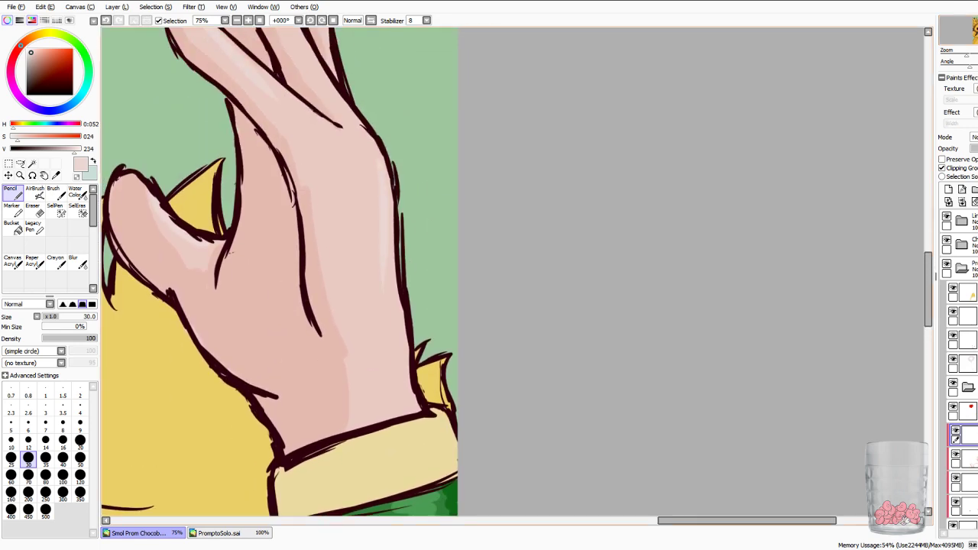
pyautogui.moveTo(400, 367); pyautogui.dragTo(408, 399)
pyautogui.scroll(-4, 280, 272)
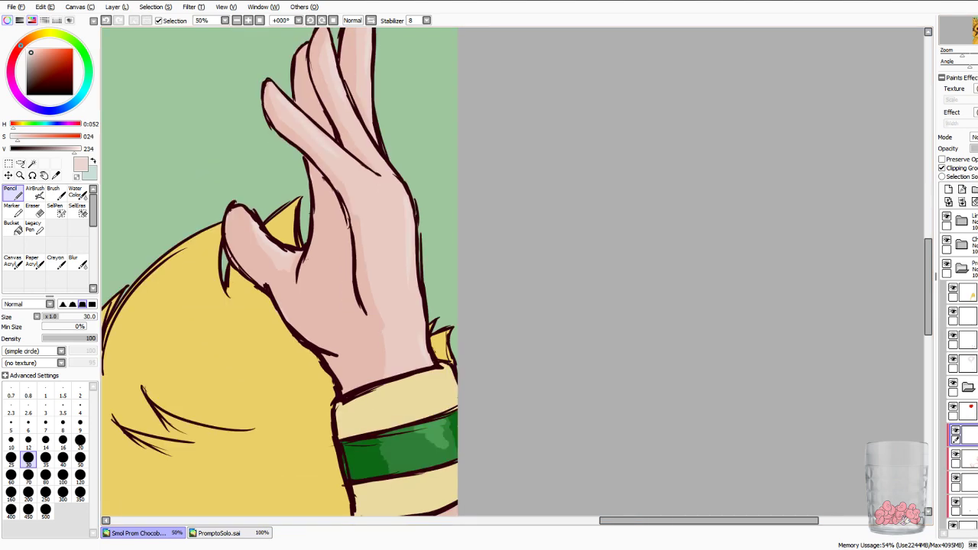
# Examine the finished skin highlights across the whole illustration and check which layers hold the skin colours.
pyautogui.moveTo(306, 306); pyautogui.dragTo(410, 188)
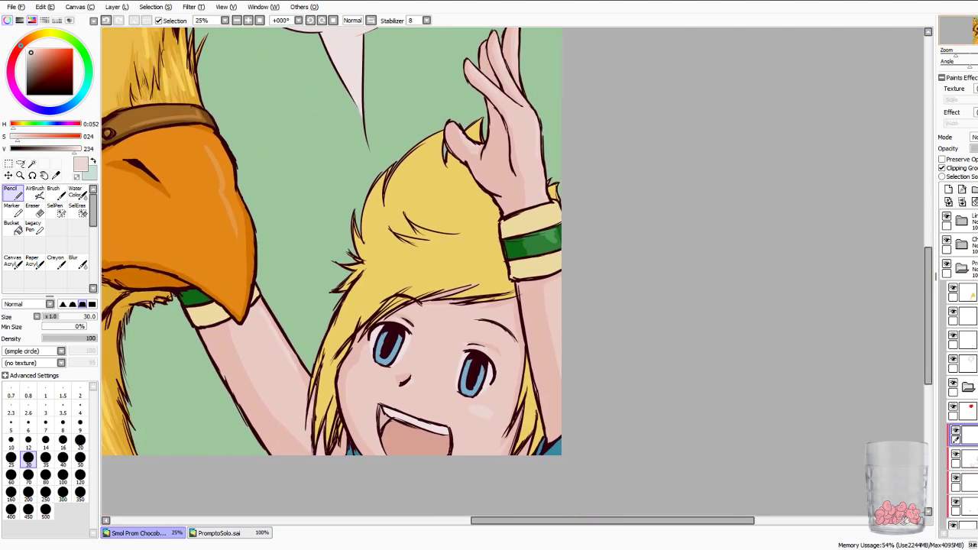
pyautogui.scroll(-1, 963, 411)
pyautogui.scroll(-3, 963, 411)
pyautogui.click(954, 465)
pyautogui.click(954, 465)
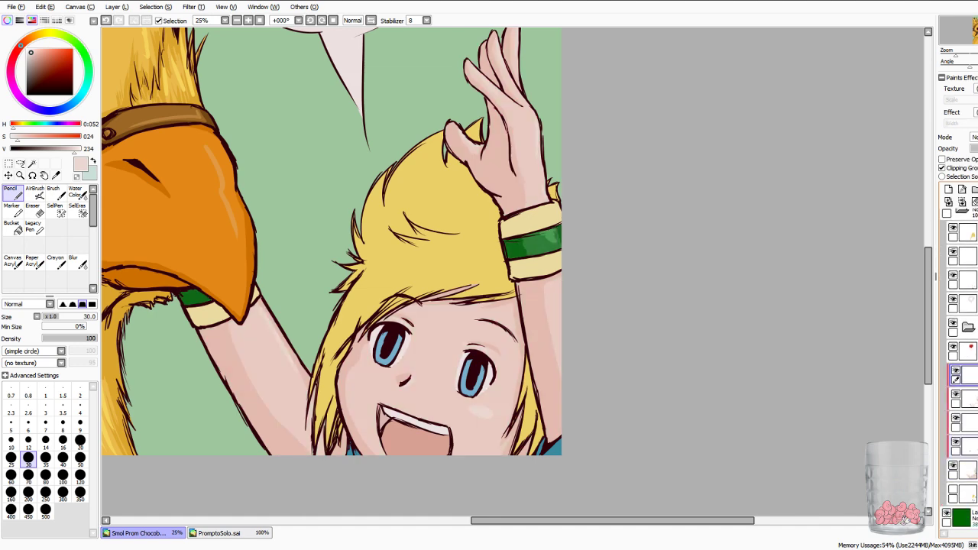
pyautogui.click(969, 399)
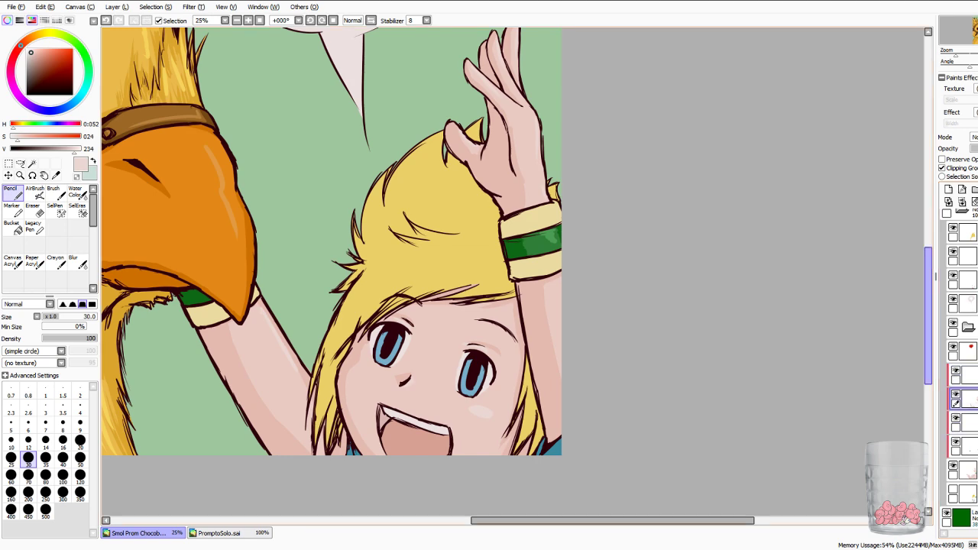
pyautogui.press('pagedown')
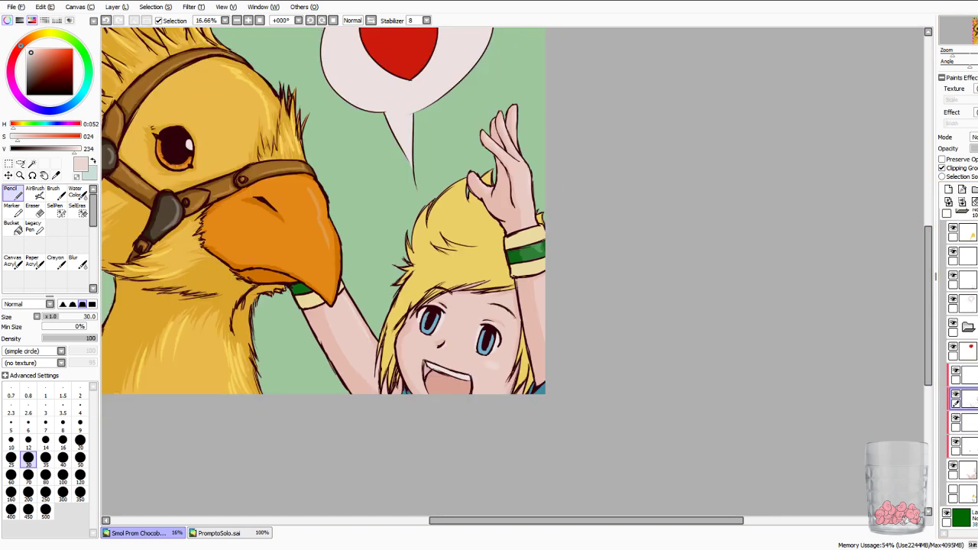
pyautogui.moveTo(428, 252); pyautogui.dragTo(541, 313)
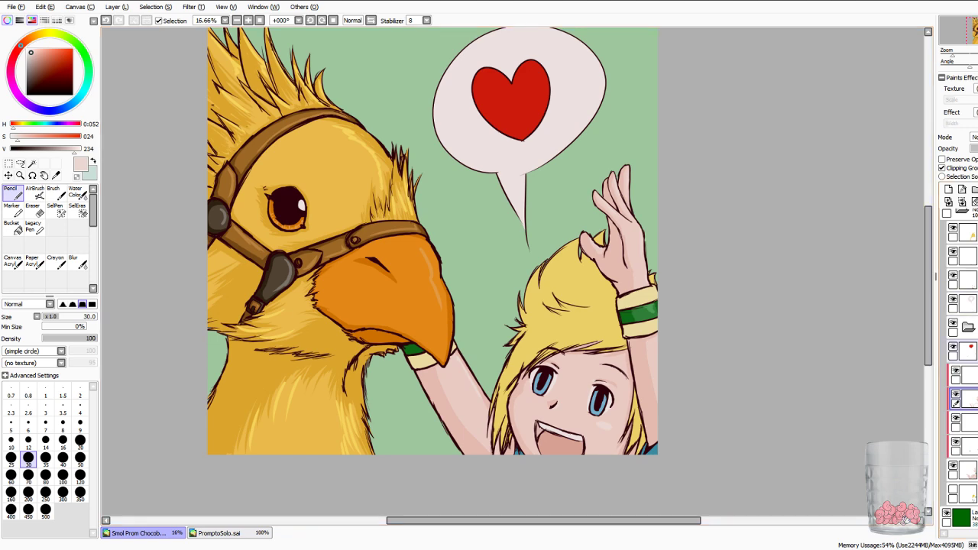
# Identify the layer holding the red heart by toggling its visibility and add a new clipped layer above it.
pyautogui.click(953, 346)
pyautogui.click(953, 346)
pyautogui.click(954, 347)
pyautogui.click(953, 346)
pyautogui.click(969, 351)
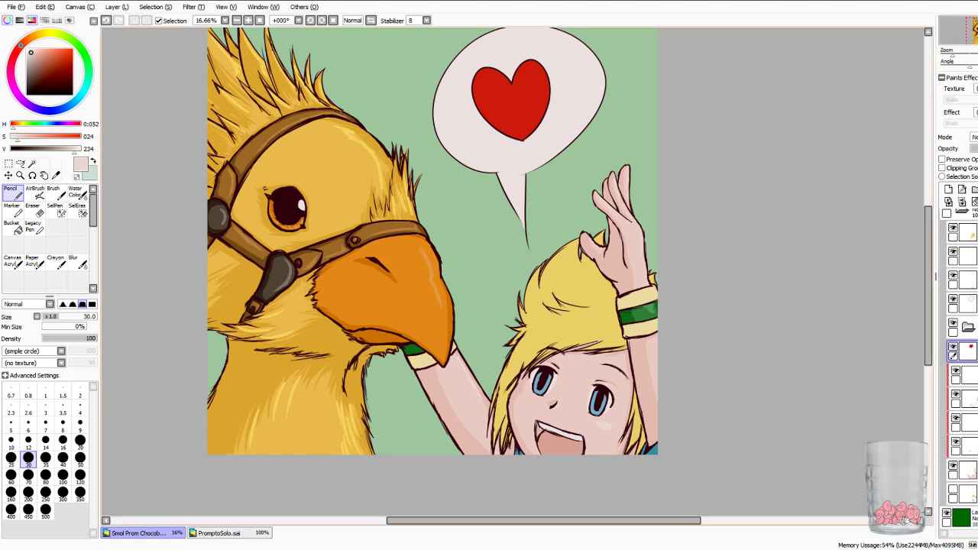
pyautogui.click(949, 190)
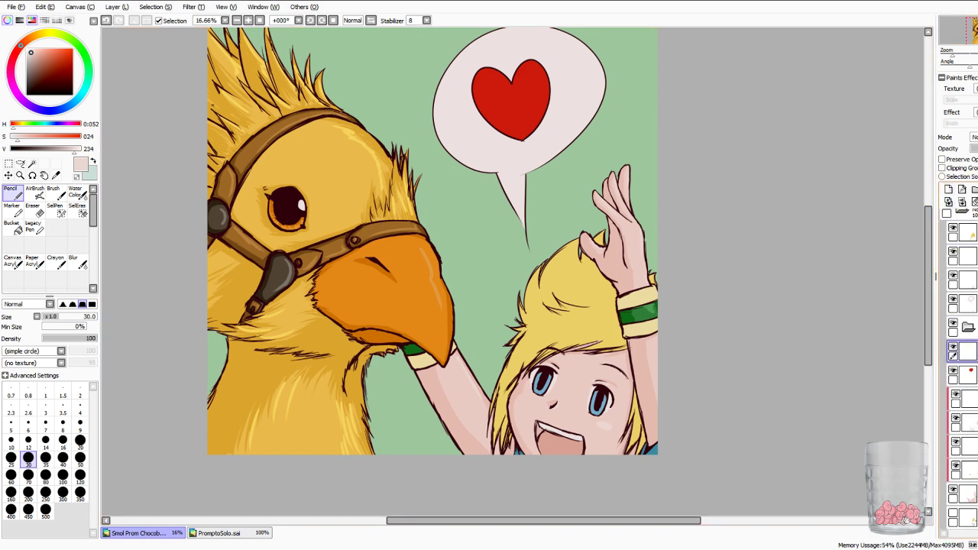
pyautogui.click(943, 169)
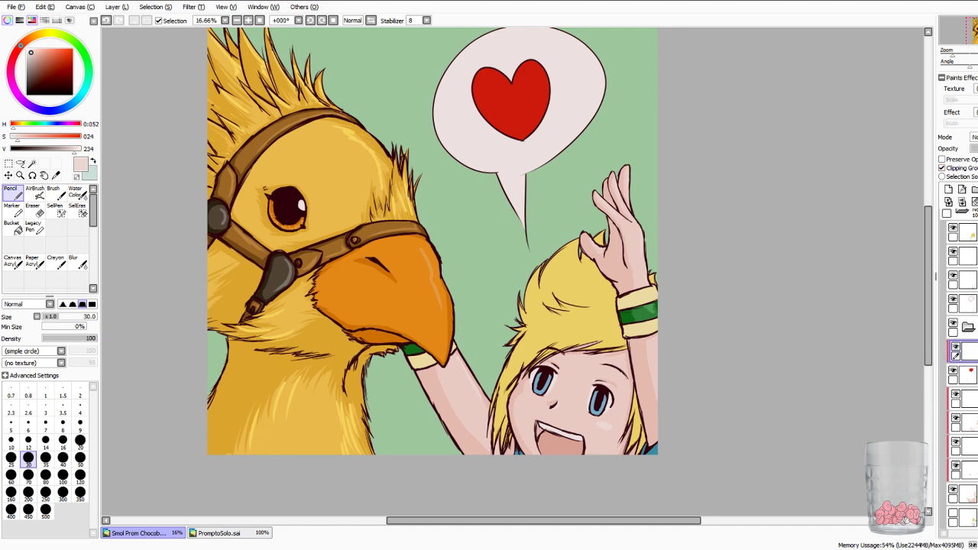
# Shade the cream stripes of both wristbands in their sampled colour with saturation raised to 108, using brush size 50.
pyautogui.click(55, 176)
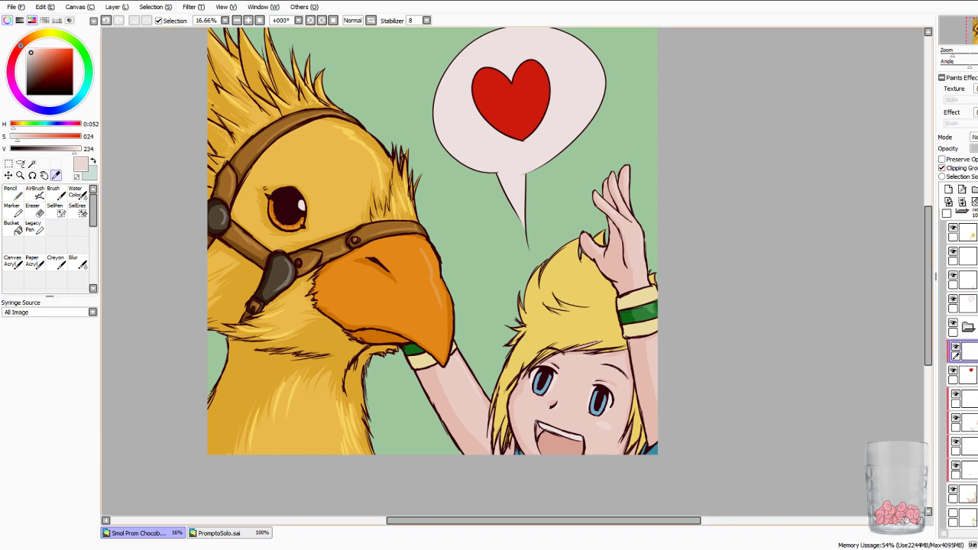
pyautogui.click(637, 297)
pyautogui.moveTo(31, 137); pyautogui.dragTo(41, 137)
pyautogui.click(12, 193)
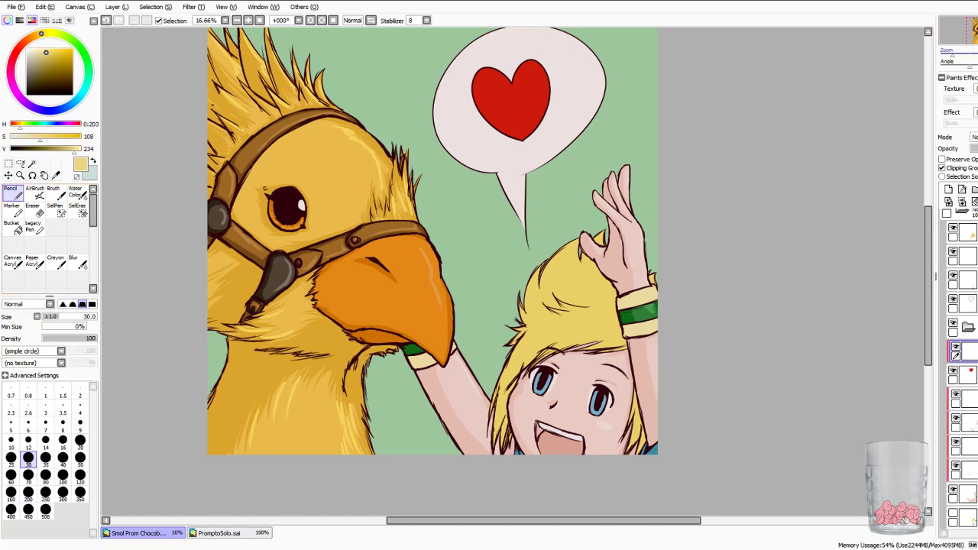
pyautogui.moveTo(953, 53); pyautogui.dragTo(973, 39)
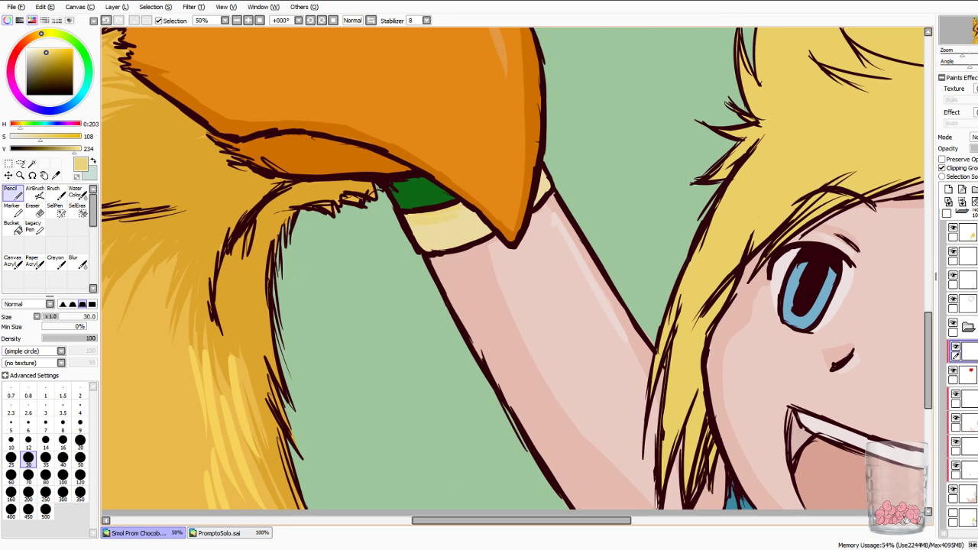
pyautogui.click(80, 459)
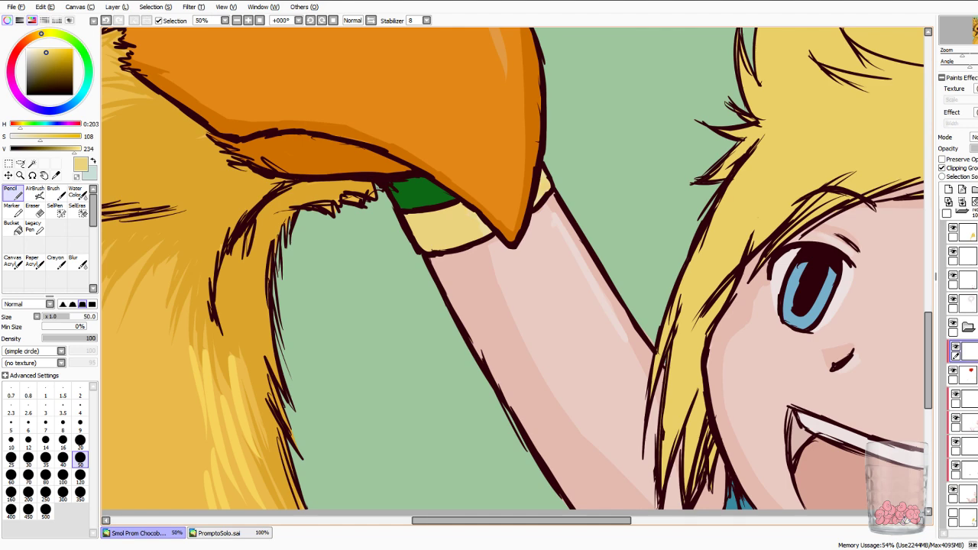
pyautogui.moveTo(977, 40); pyautogui.dragTo(977, 37)
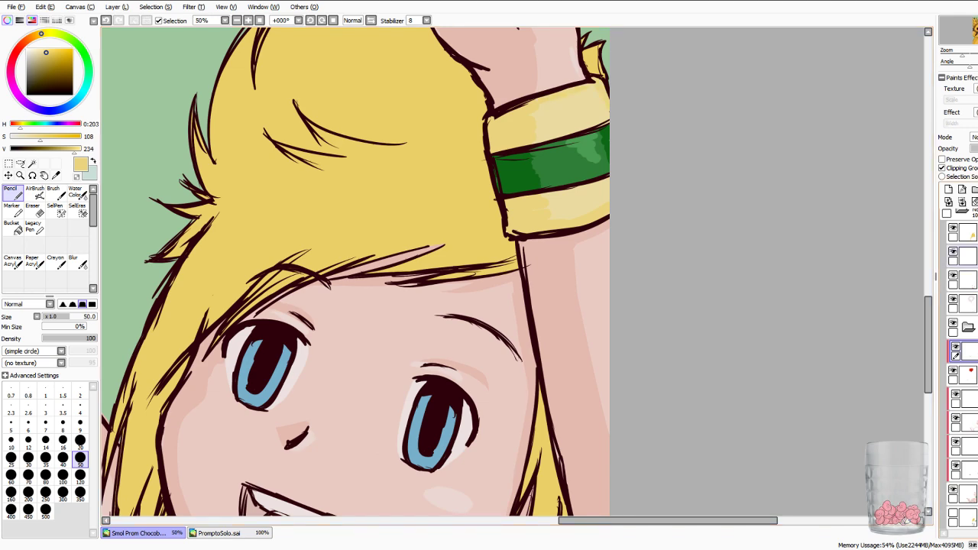
# On the skin shading layer, roughen the shadow edge along the arm beneath the beak using its sampled shadow colour and brush size 50.
pyautogui.moveTo(359, 260); pyautogui.dragTo(590, 157)
pyautogui.click(965, 494)
pyautogui.click(966, 422)
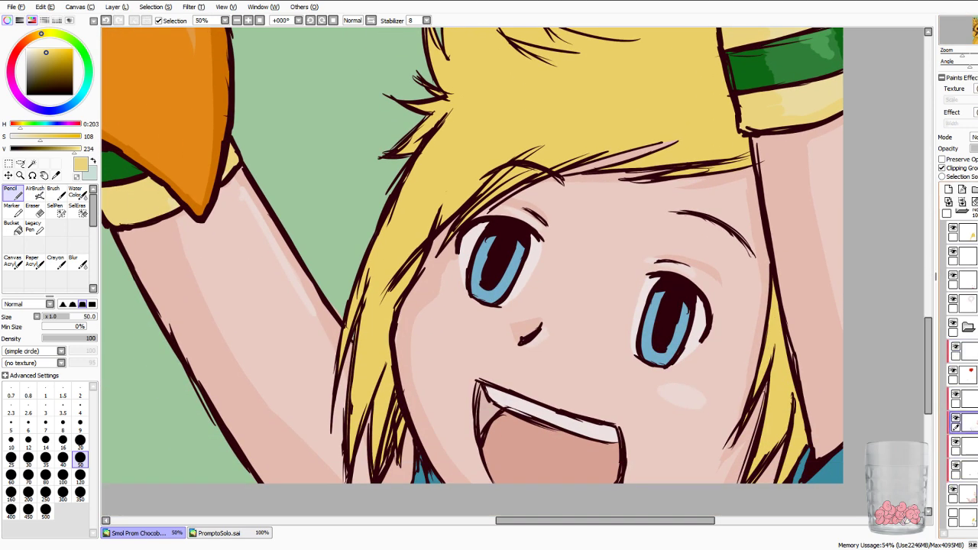
pyautogui.click(35, 211)
pyautogui.click(56, 176)
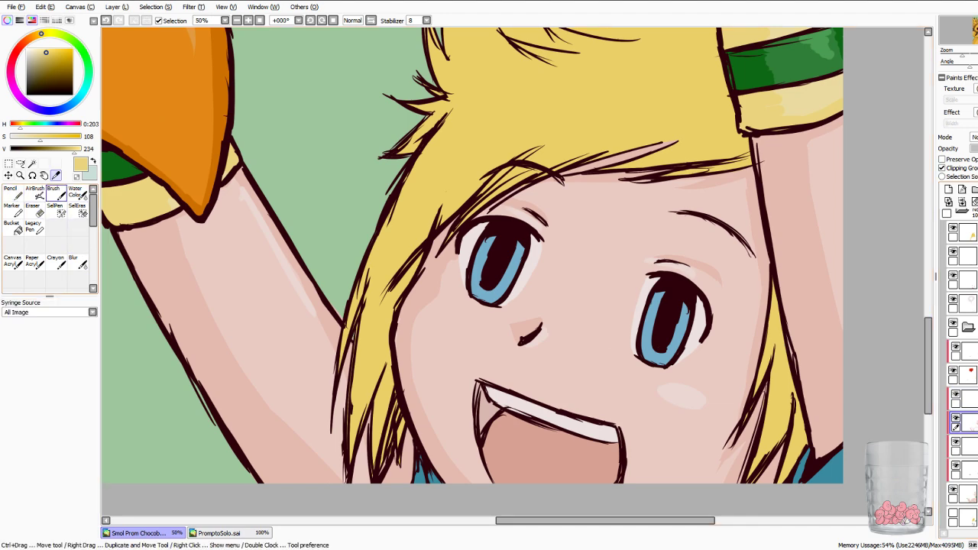
pyautogui.click(165, 268)
pyautogui.click(13, 193)
pyautogui.moveTo(180, 229)
pyautogui.mouseDown()
pyautogui.moveTo(215, 318)
pyautogui.moveTo(276, 413)
pyautogui.mouseUp()
pyautogui.moveTo(307, 444); pyautogui.dragTo(361, 481)
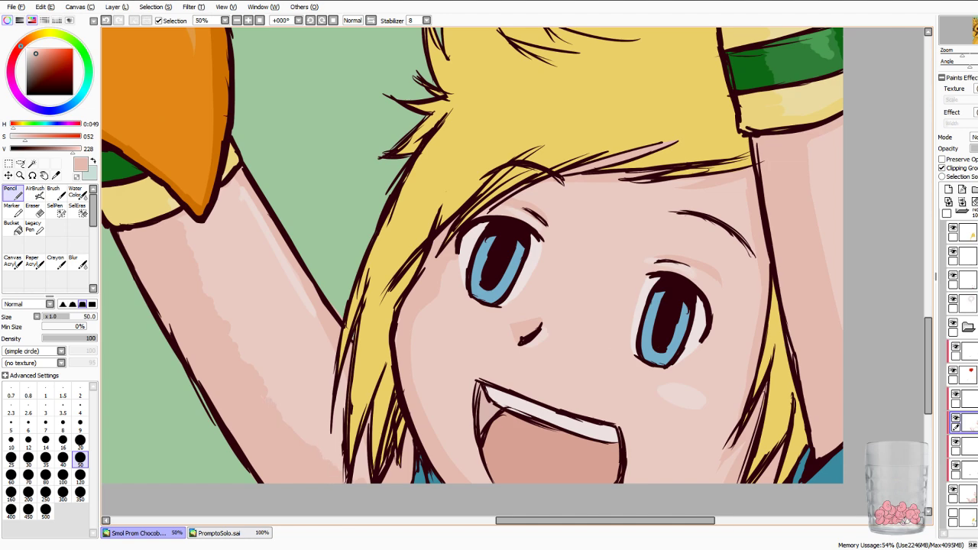
# Roughen the shadow edges down both sides of the face and along the raised arm below the wristband in the same colour.
pyautogui.moveTo(345, 371); pyautogui.dragTo(344, 385)
pyautogui.moveTo(440, 295); pyautogui.dragTo(455, 261)
pyautogui.moveTo(411, 323); pyautogui.dragTo(410, 334)
pyautogui.moveTo(743, 184); pyautogui.dragTo(745, 191)
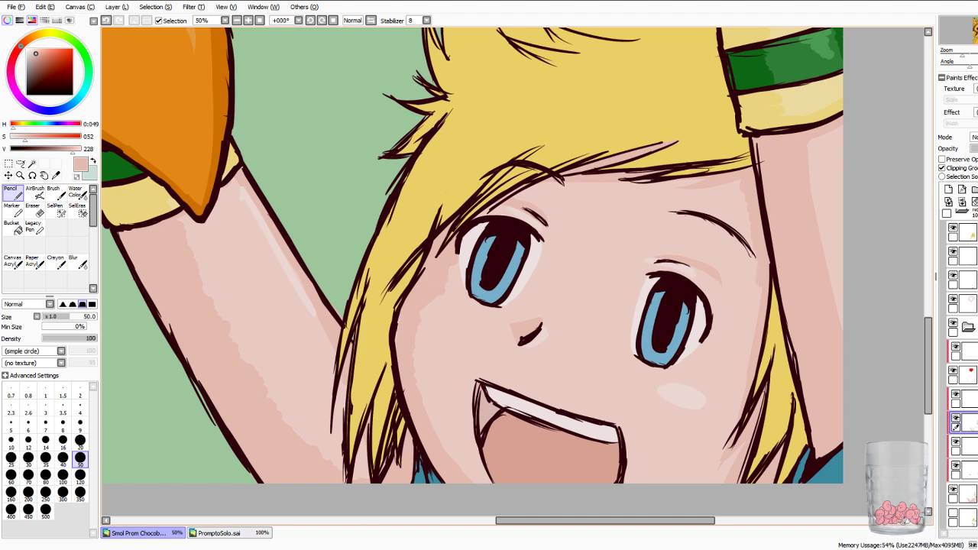
pyautogui.moveTo(808, 152); pyautogui.dragTo(836, 318)
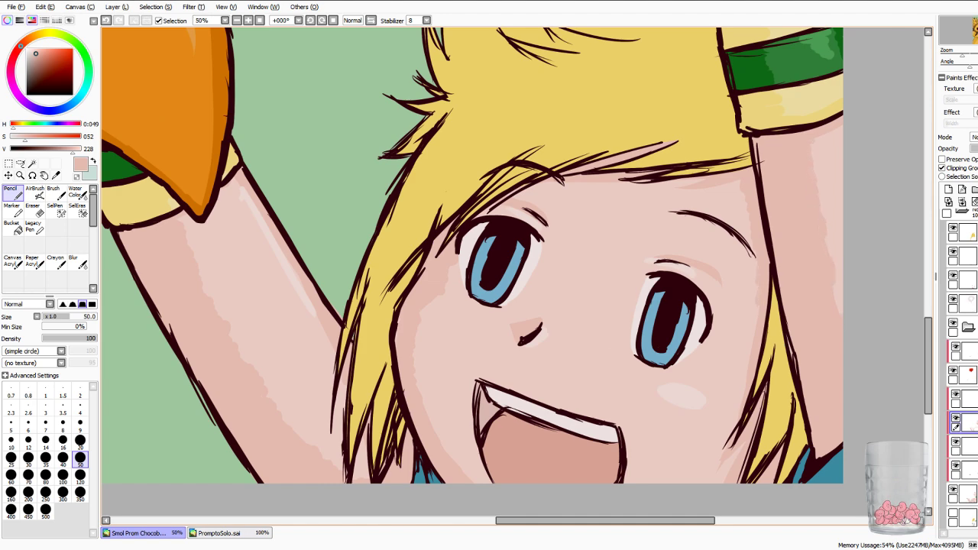
# Examine the reworked skin shadows on the hand, arms and face, both close up and across the whole illustration.
pyautogui.moveTo(928, 365); pyautogui.dragTo(928, 318)
pyautogui.moveTo(611, 229); pyautogui.dragTo(586, 334)
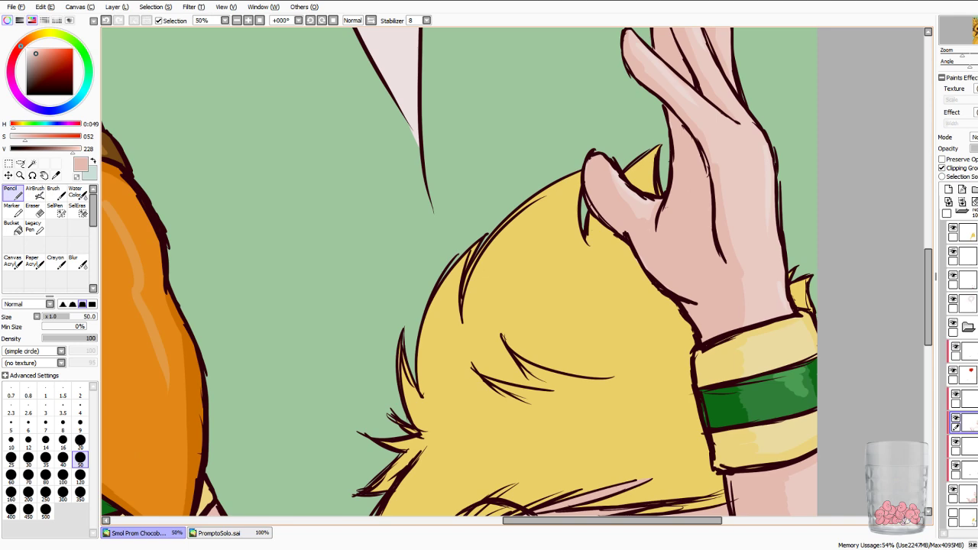
pyautogui.scroll(-3, 512, 272)
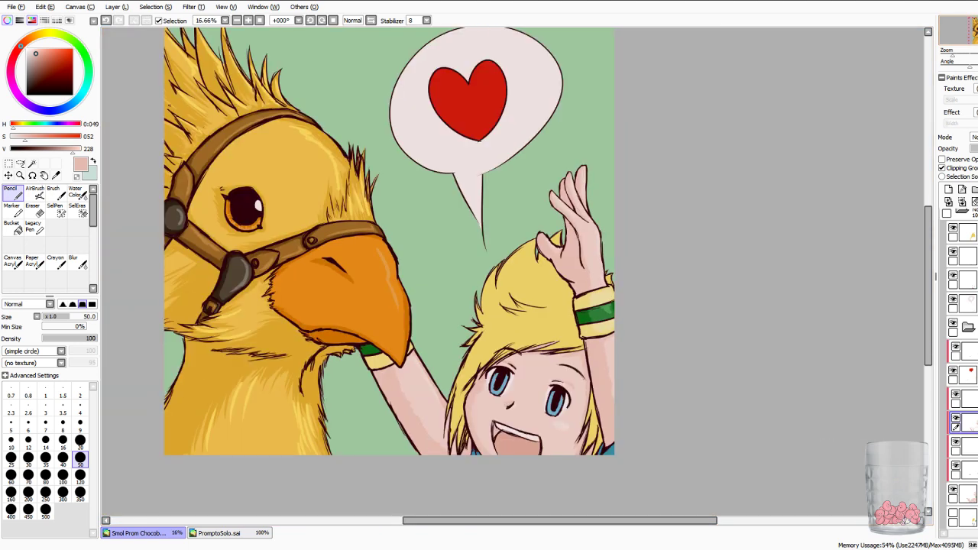
pyautogui.moveTo(512, 273); pyautogui.dragTo(512, 229)
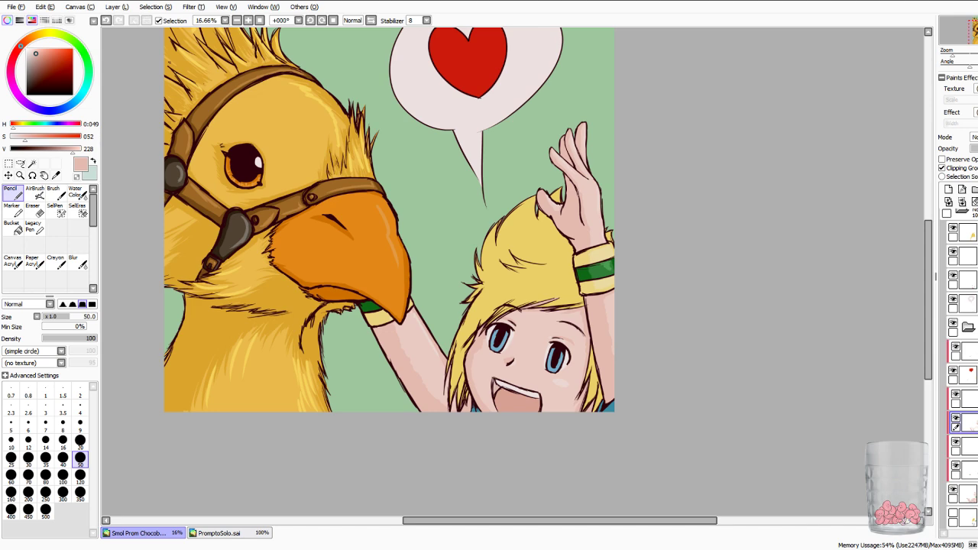
pyautogui.press('+')
pyautogui.press('+')
pyautogui.press('+')
pyautogui.moveTo(581, 298); pyautogui.dragTo(373, 247)
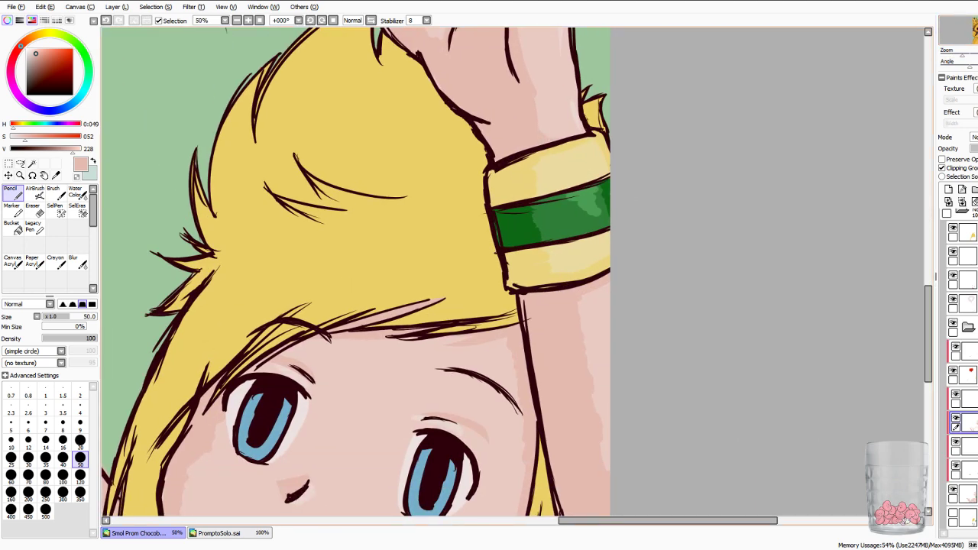
pyautogui.press('-')
pyautogui.press('-')
pyautogui.press('-')
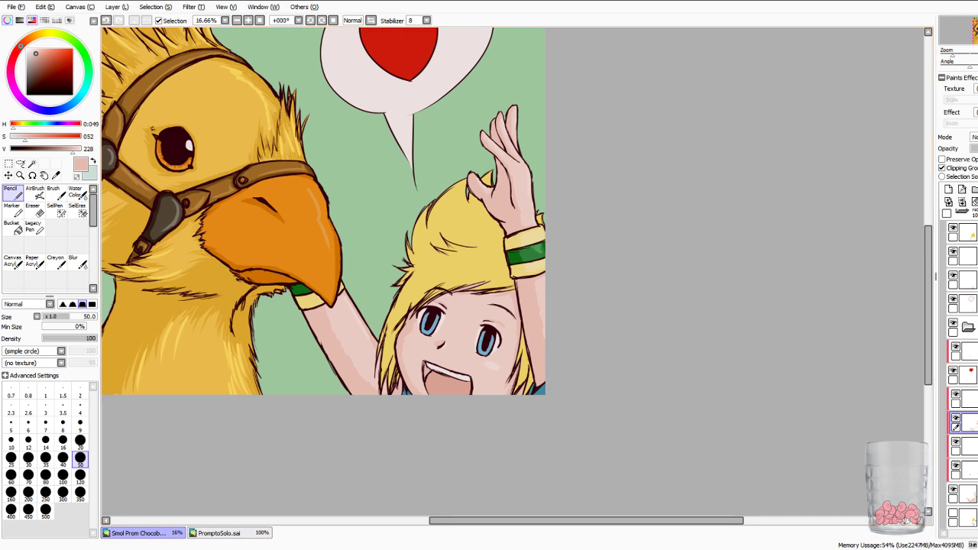
pyautogui.moveTo(459, 244); pyautogui.dragTo(510, 287)
# Identify the layer holding the eye and mouth colours by toggling its visibility and add a new clipped layer above it.
pyautogui.click(967, 352)
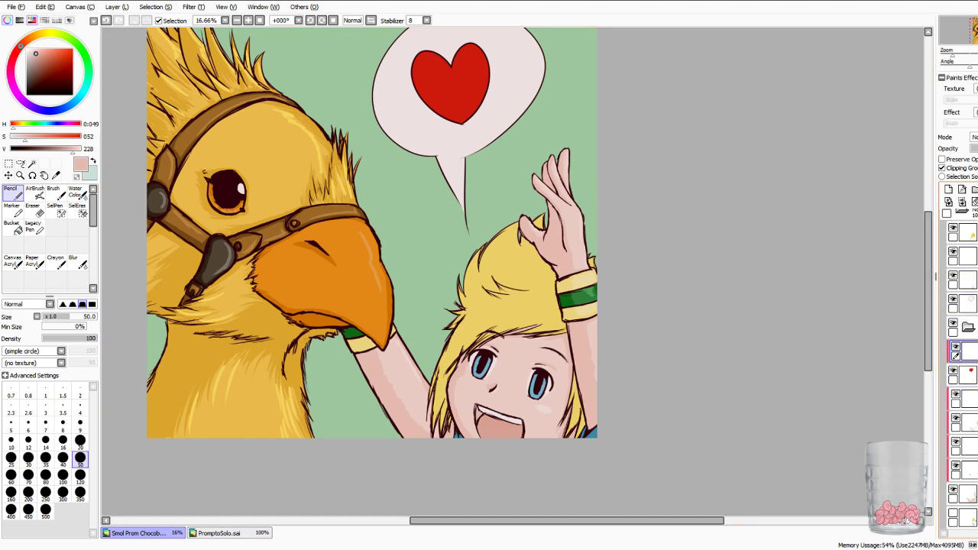
pyautogui.scroll(-1, 962, 367)
pyautogui.scroll(3, 961, 367)
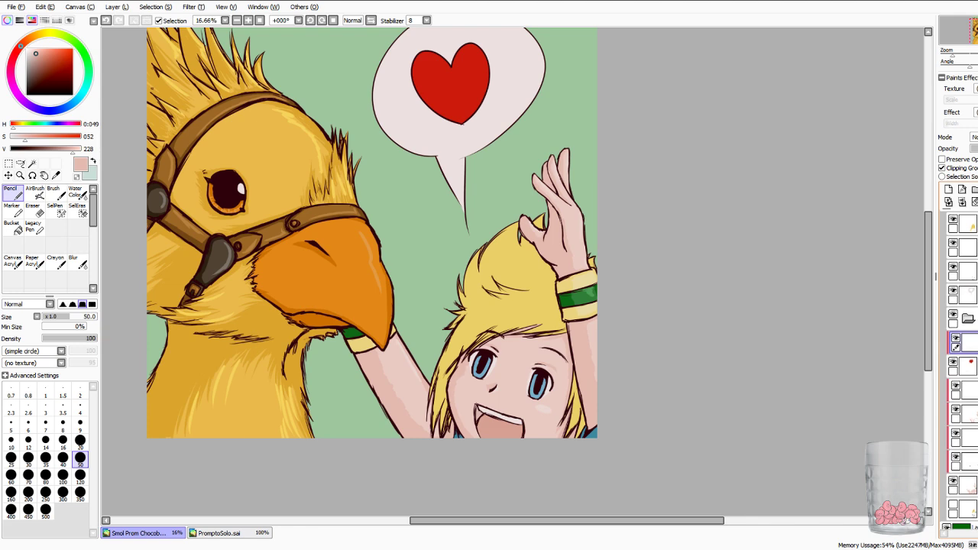
pyautogui.scroll(-1, 961, 367)
pyautogui.scroll(1, 962, 366)
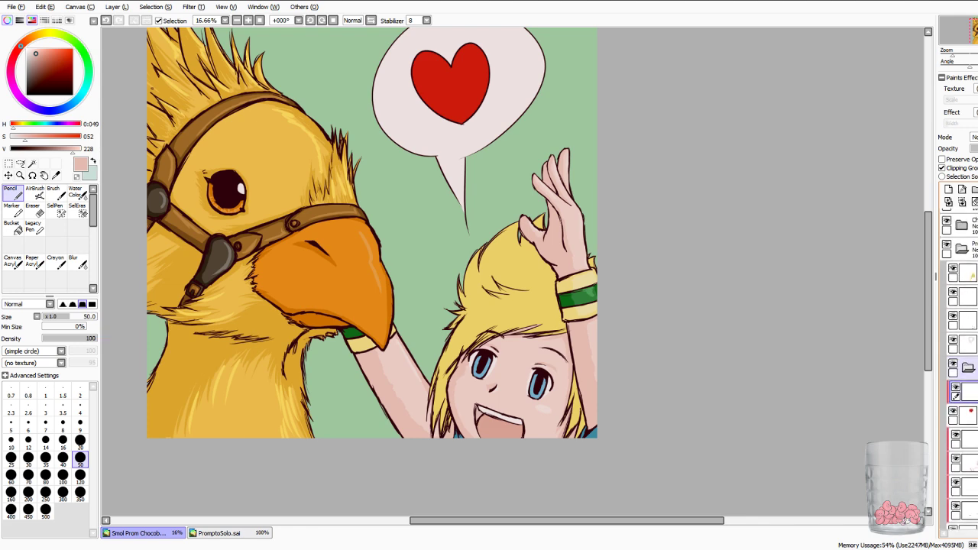
pyautogui.scroll(-1, 965, 367)
pyautogui.scroll(1, 965, 367)
pyautogui.click(969, 357)
pyautogui.click(969, 334)
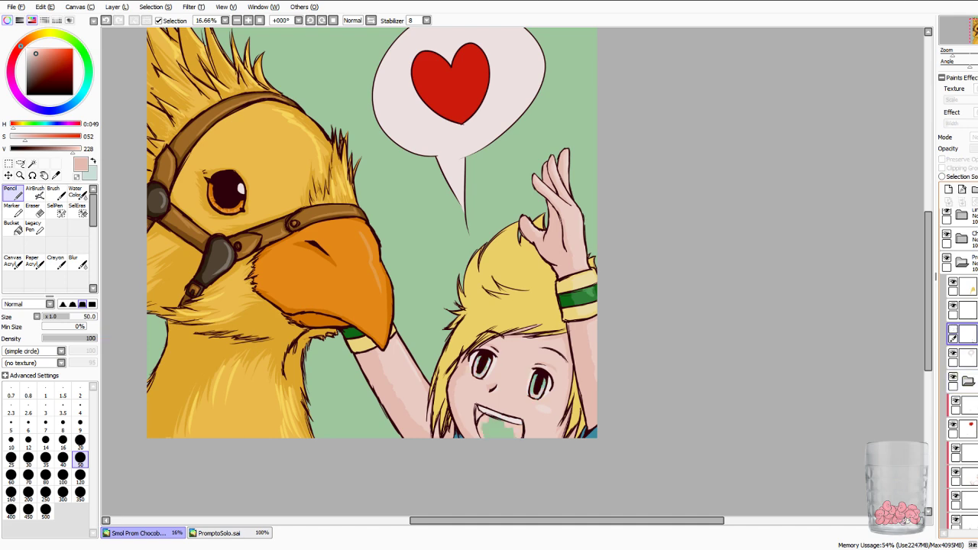
pyautogui.scroll(1, 513, 272)
pyautogui.moveTo(513, 329); pyautogui.dragTo(501, 200)
pyautogui.click(949, 190)
pyautogui.click(959, 168)
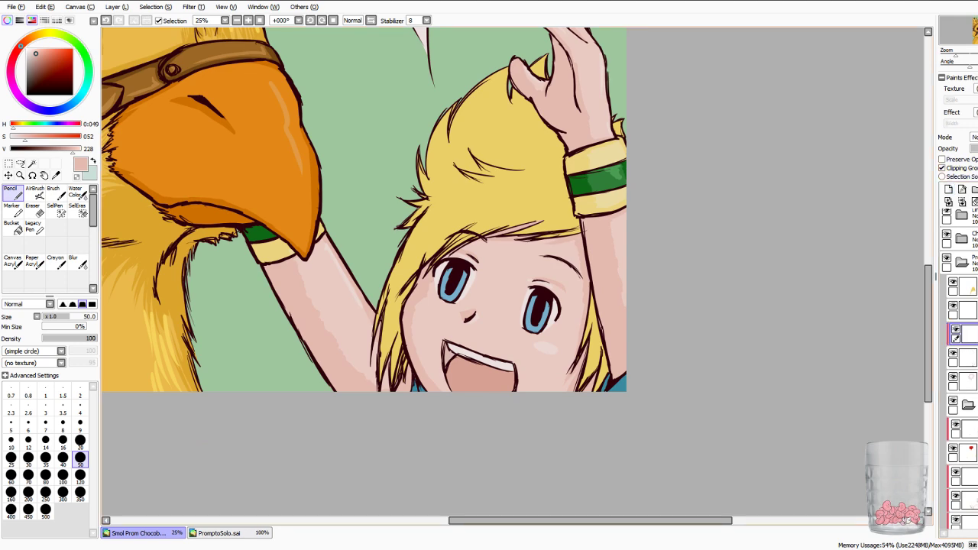
# Shade both irises around the pupils in their sampled blue adjusted to saturation 96 and value 180, using brush size 50.
pyautogui.click(56, 175)
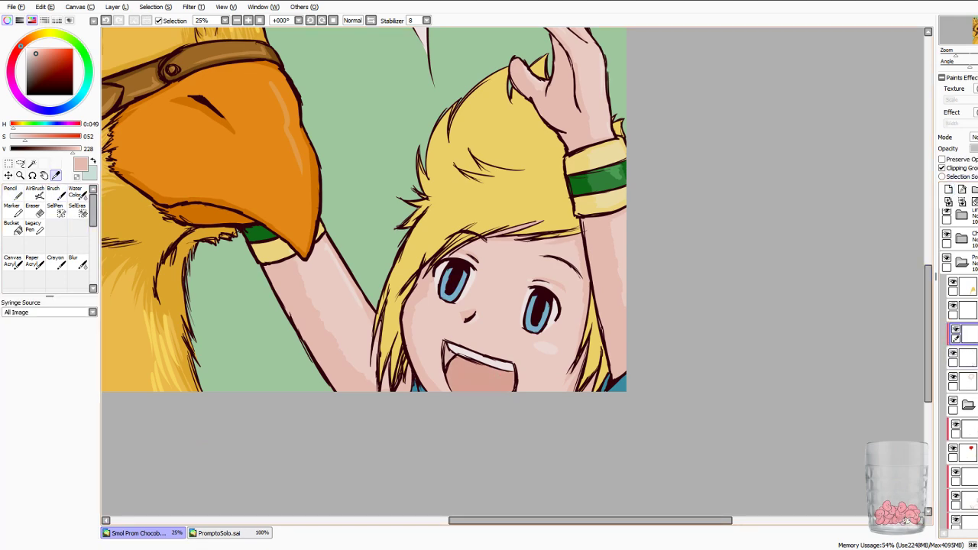
pyautogui.click(453, 295)
pyautogui.moveTo(66, 149); pyautogui.dragTo(59, 150)
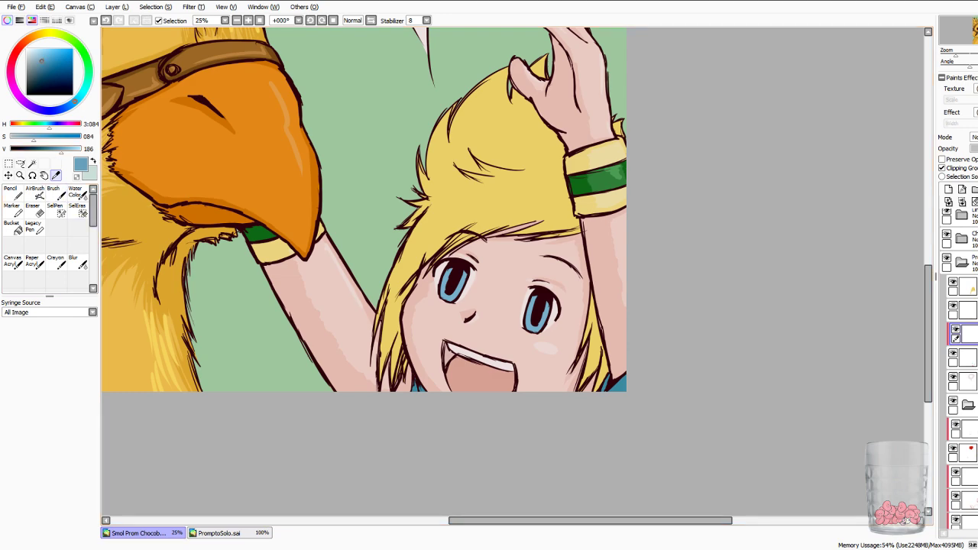
pyautogui.click(13, 193)
pyautogui.press('pageup')
pyautogui.press('pageup')
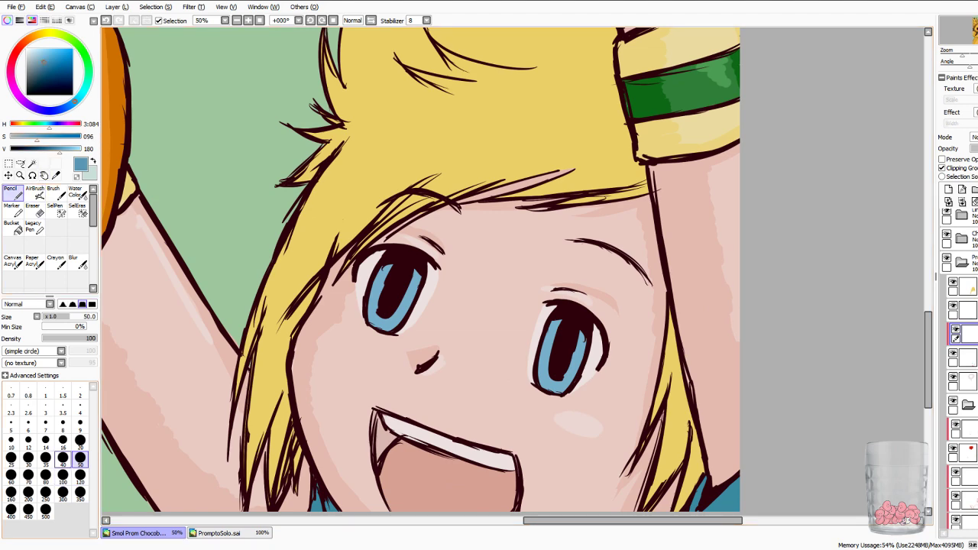
pyautogui.moveTo(385, 273)
pyautogui.mouseDown()
pyautogui.moveTo(375, 311)
pyautogui.moveTo(390, 321)
pyautogui.moveTo(417, 270)
pyautogui.mouseUp()
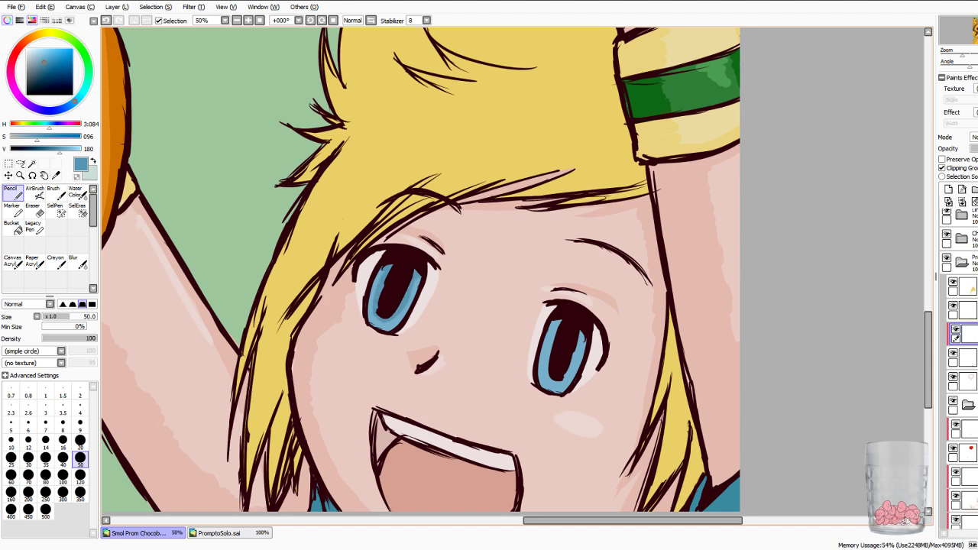
pyautogui.moveTo(560, 321)
pyautogui.mouseDown()
pyautogui.moveTo(545, 378)
pyautogui.moveTo(577, 344)
pyautogui.moveTo(578, 358)
pyautogui.mouseUp()
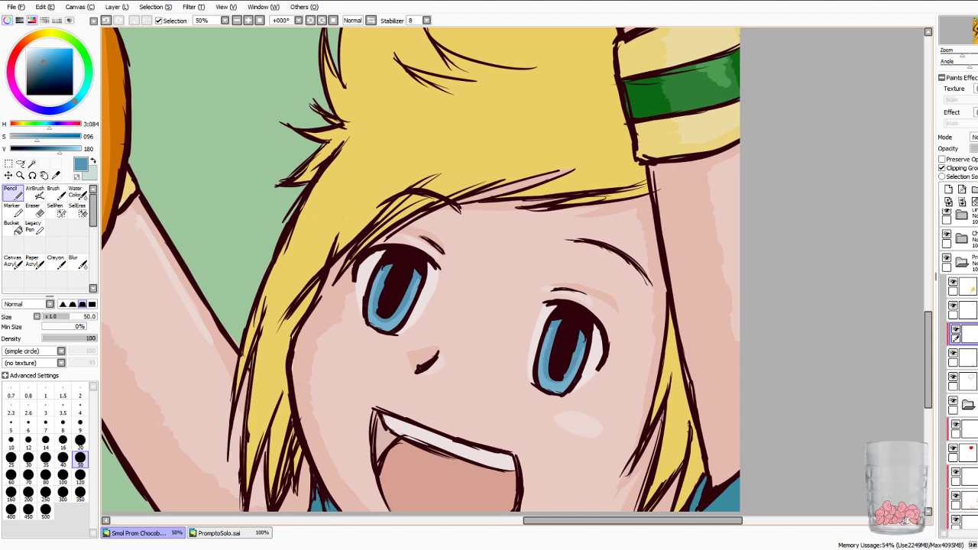
# Shade the upper part of the open mouth beneath the teeth in its sampled colour darkened to value 190.
pyautogui.scroll(-3, 420, 267)
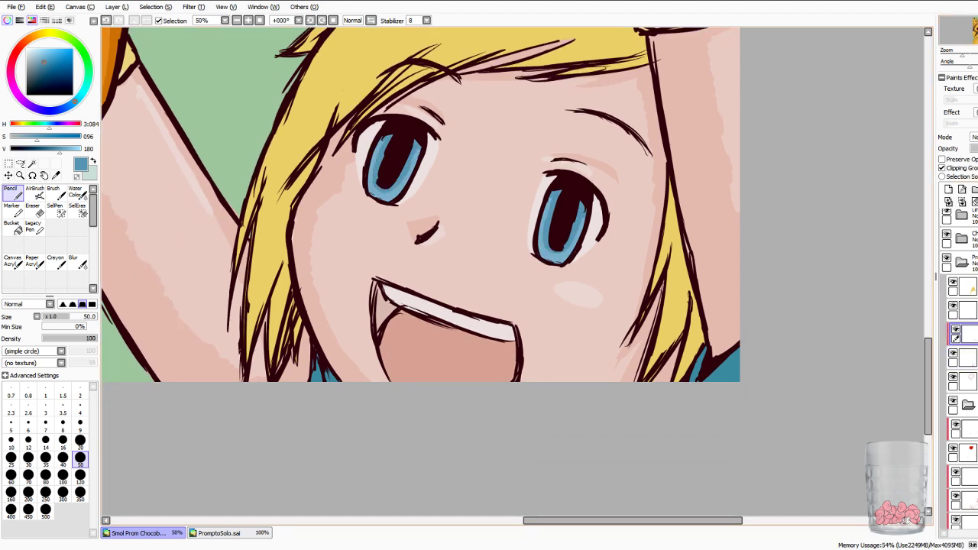
pyautogui.click(56, 175)
pyautogui.click(449, 351)
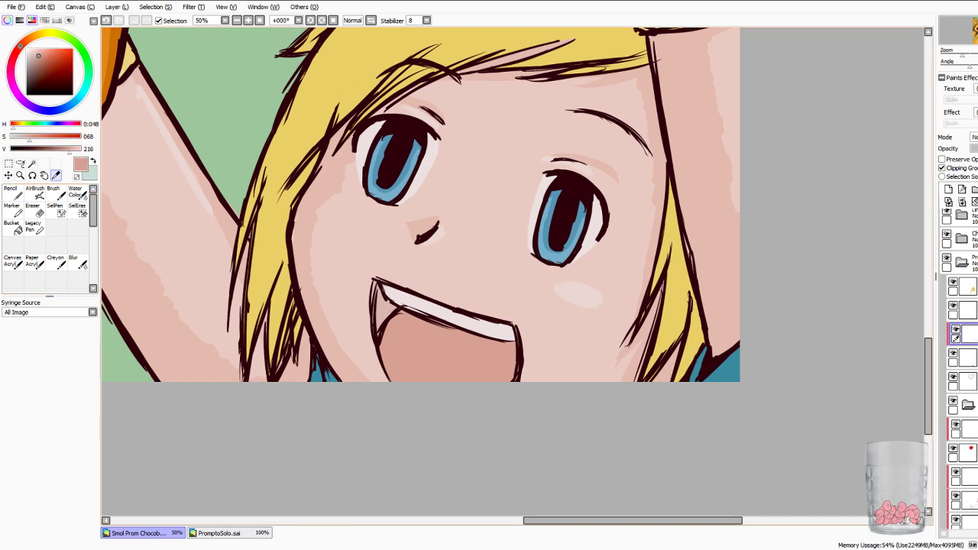
pyautogui.moveTo(69, 150); pyautogui.dragTo(63, 149)
pyautogui.click(13, 193)
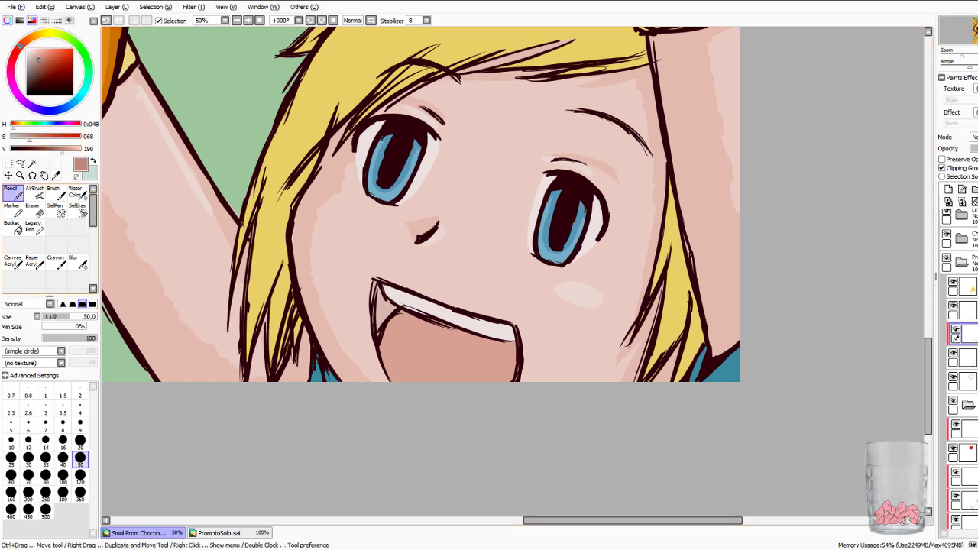
pyautogui.moveTo(385, 340)
pyautogui.mouseDown()
pyautogui.moveTo(407, 317)
pyautogui.moveTo(517, 350)
pyautogui.mouseUp()
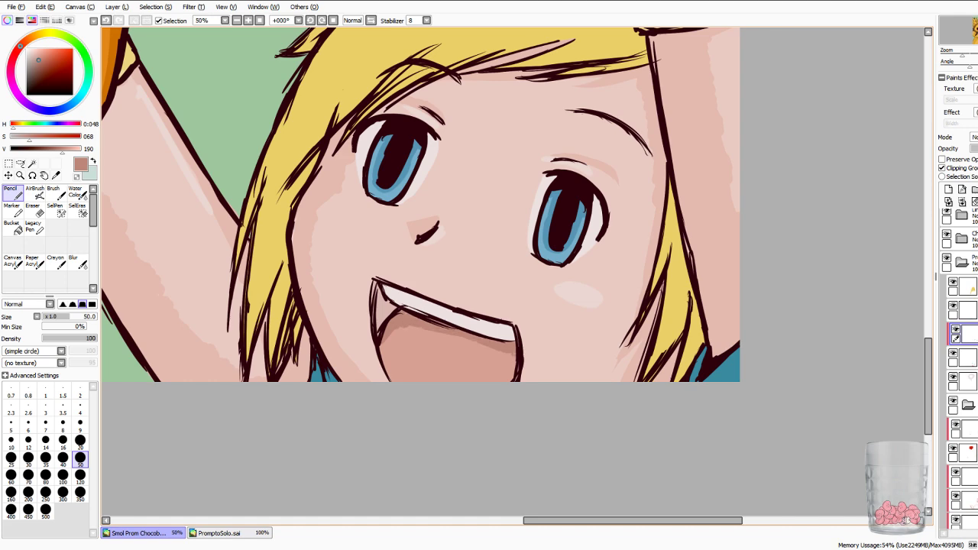
pyautogui.moveTo(405, 330)
pyautogui.mouseDown()
pyautogui.moveTo(382, 353)
pyautogui.moveTo(407, 332)
pyautogui.moveTo(437, 334)
pyautogui.moveTo(514, 360)
pyautogui.moveTo(485, 349)
pyautogui.moveTo(513, 380)
pyautogui.mouseUp()
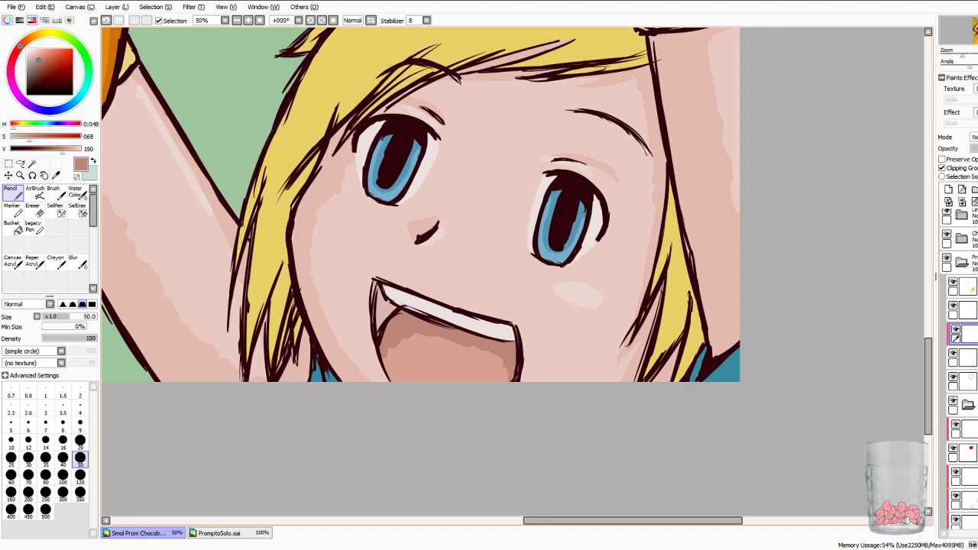
# On the base layer for eyes and mouth, recolour the small inner corner of the mouth with saturation 70 and value 196.
pyautogui.click(956, 329)
pyautogui.click(956, 330)
pyautogui.click(954, 353)
pyautogui.click(954, 353)
pyautogui.click(969, 358)
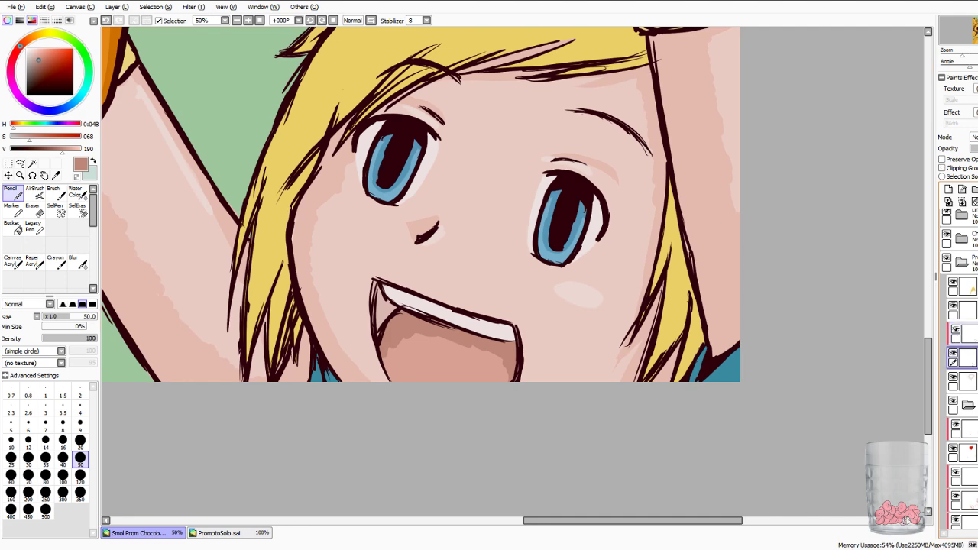
pyautogui.click(56, 175)
pyautogui.click(386, 305)
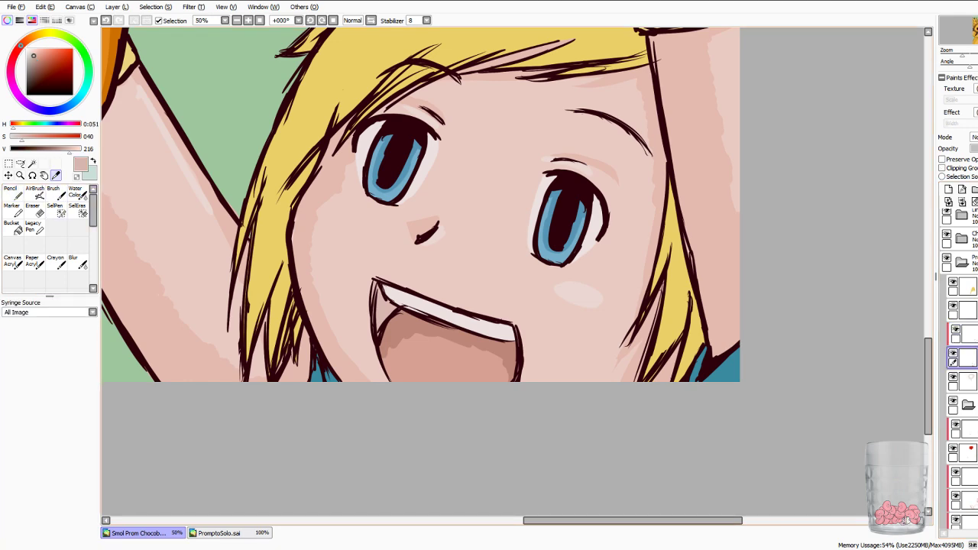
pyautogui.moveTo(69, 150); pyautogui.dragTo(30, 138)
pyautogui.click(13, 193)
pyautogui.moveTo(386, 309); pyautogui.dragTo(379, 296)
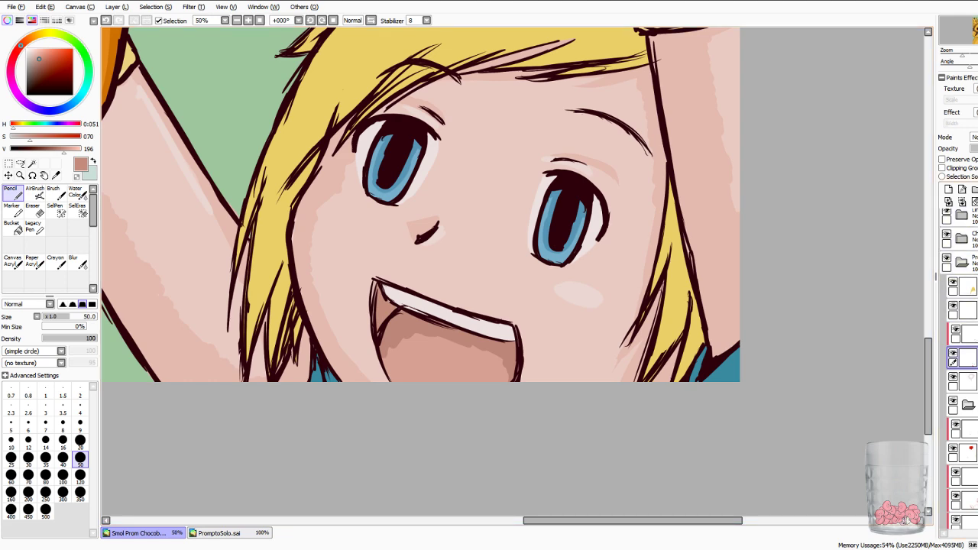
# Check the layer directly above the eye and mouth shading by toggling its visibility and add a new clipped layer above it.
pyautogui.press('Right')
pyautogui.press('pagedown')
pyautogui.press('pagedown')
pyautogui.press('pagedown')
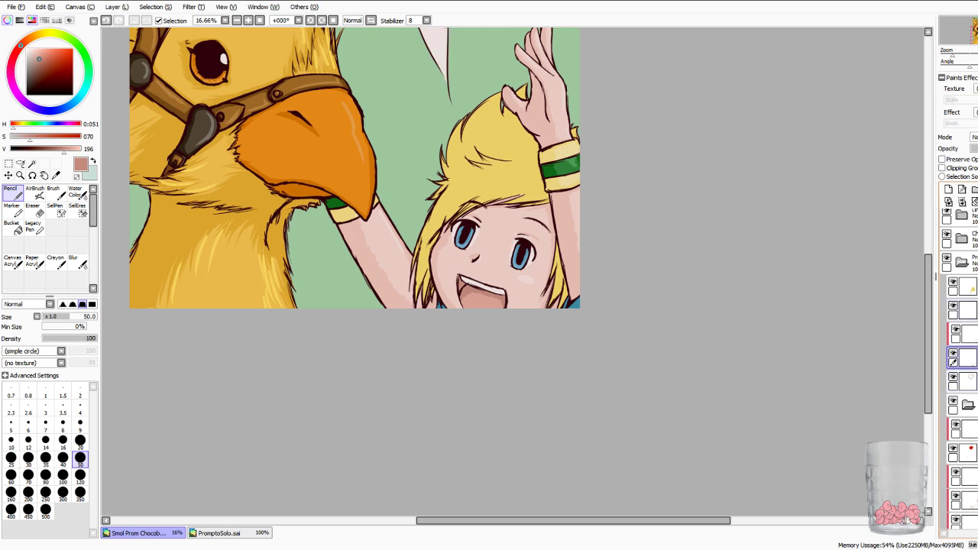
pyautogui.scroll(3, 354, 237)
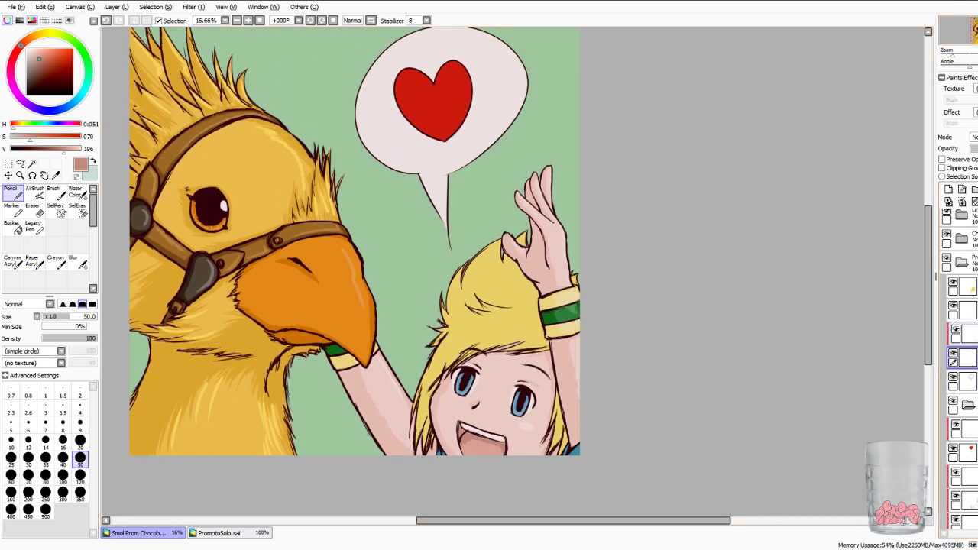
pyautogui.click(969, 334)
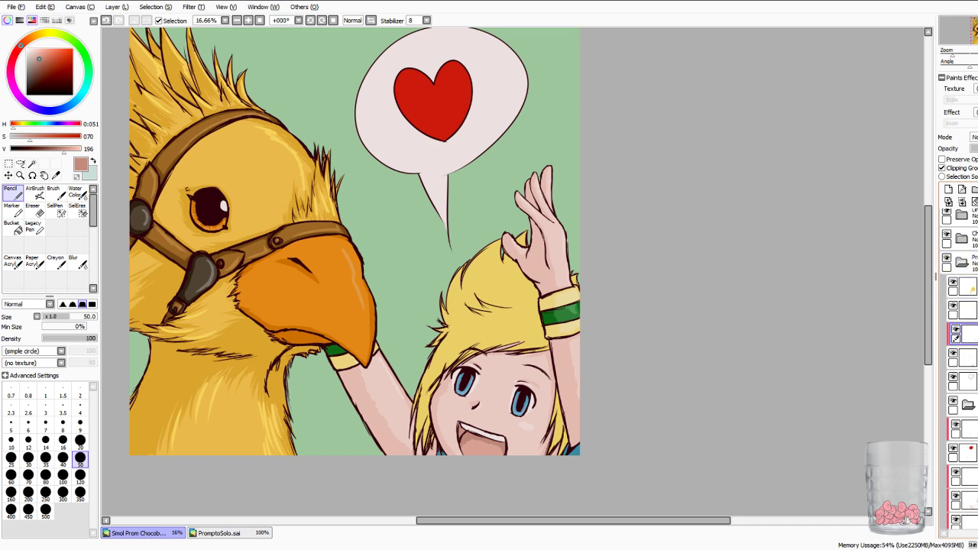
pyautogui.scroll(1, 964, 298)
pyautogui.click(968, 317)
pyautogui.click(953, 311)
pyautogui.click(953, 311)
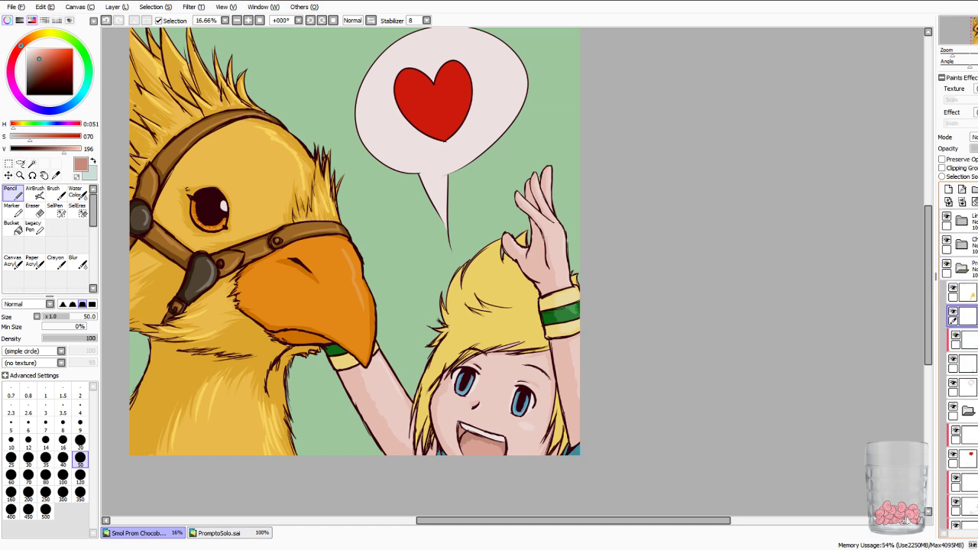
pyautogui.click(949, 189)
pyautogui.click(948, 168)
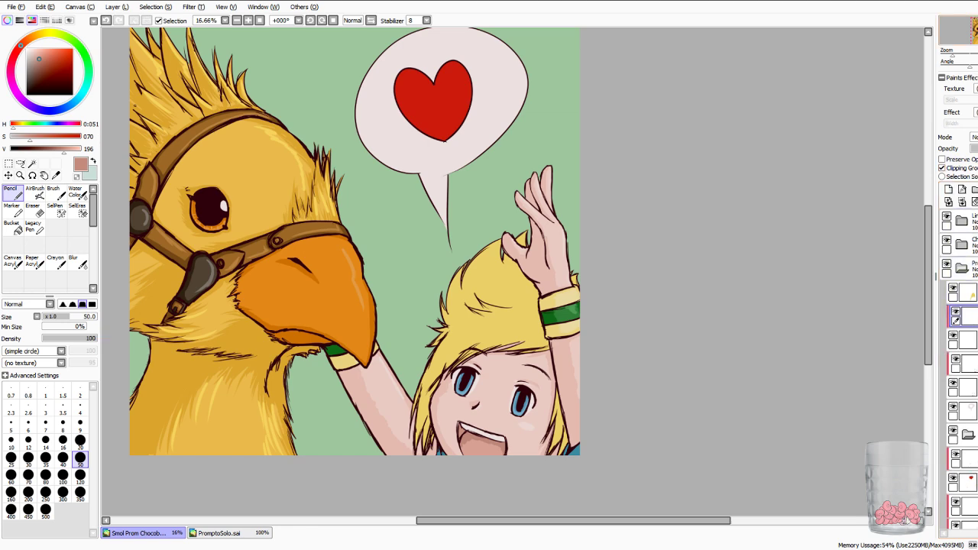
# Shade the blue shirt areas at the lower edge of the illustration in their sampled colour darkened to value 138.
pyautogui.moveTo(474, 367); pyautogui.dragTo(448, 176)
pyautogui.click(56, 175)
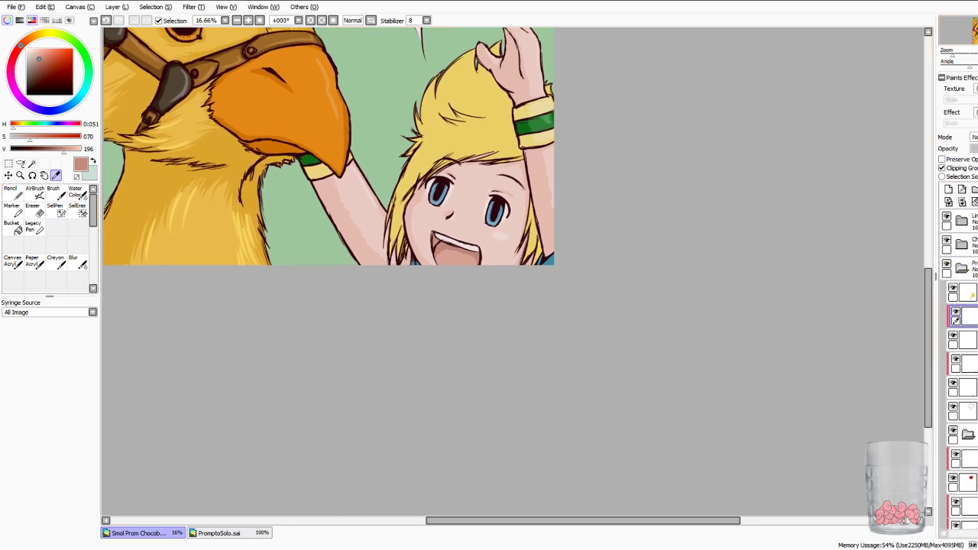
pyautogui.scroll(3, 513, 269)
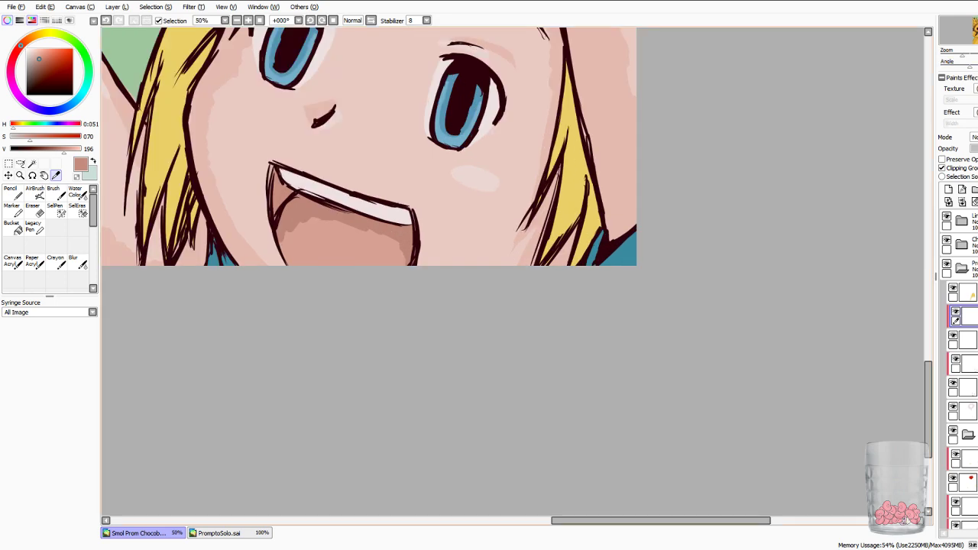
pyautogui.click(622, 251)
pyautogui.click(48, 149)
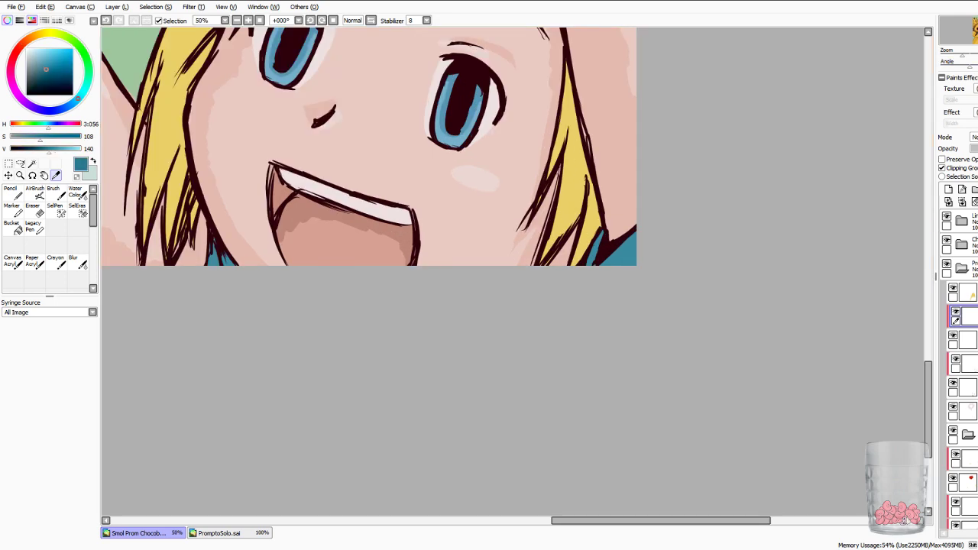
pyautogui.click(13, 192)
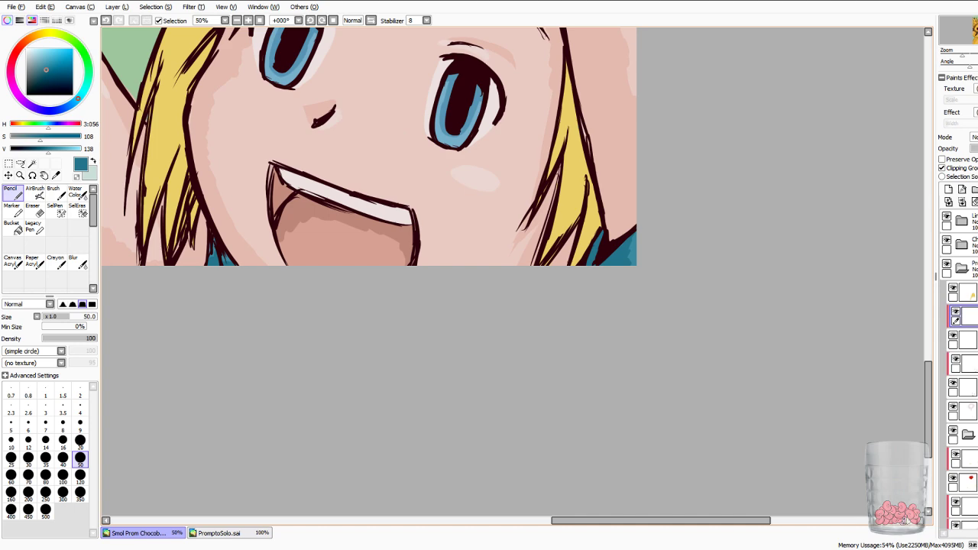
pyautogui.scroll(-3, 513, 272)
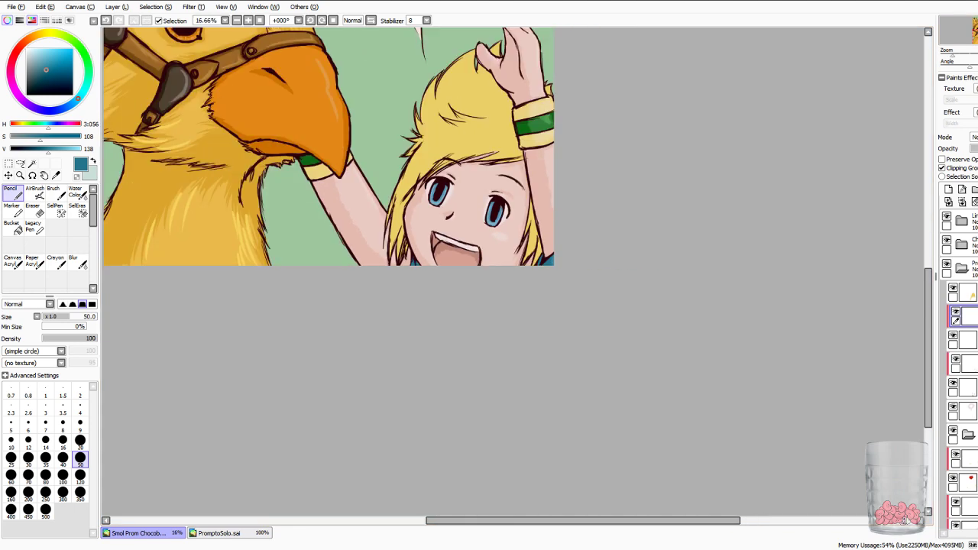
# Identify the hair's base layer by toggling its visibility and add a new clipped layer above it.
pyautogui.click(969, 294)
pyautogui.click(953, 289)
pyautogui.click(953, 288)
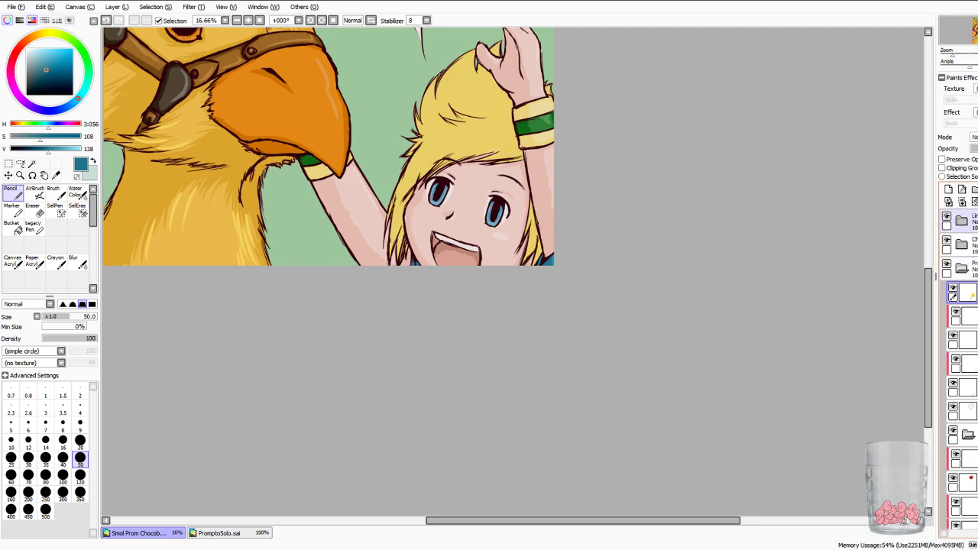
pyautogui.click(948, 189)
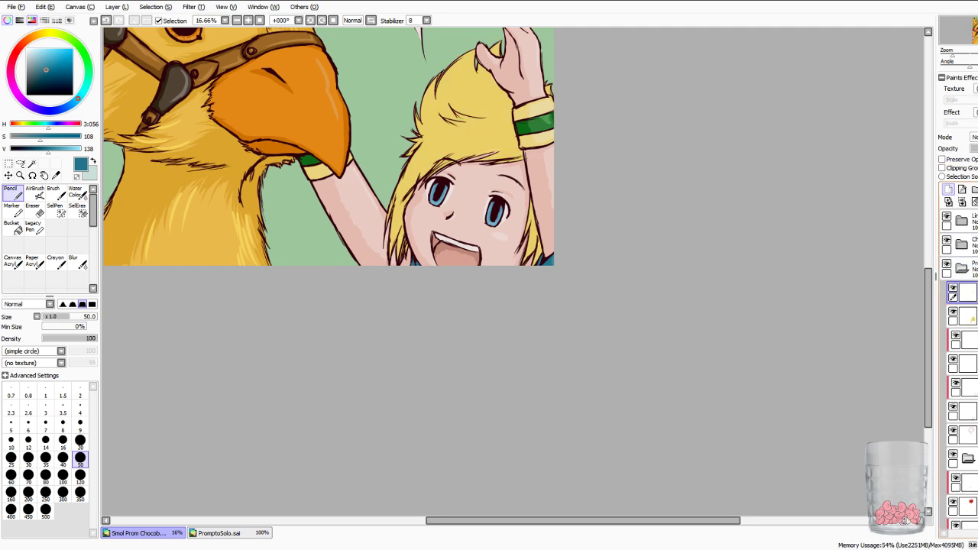
pyautogui.click(942, 167)
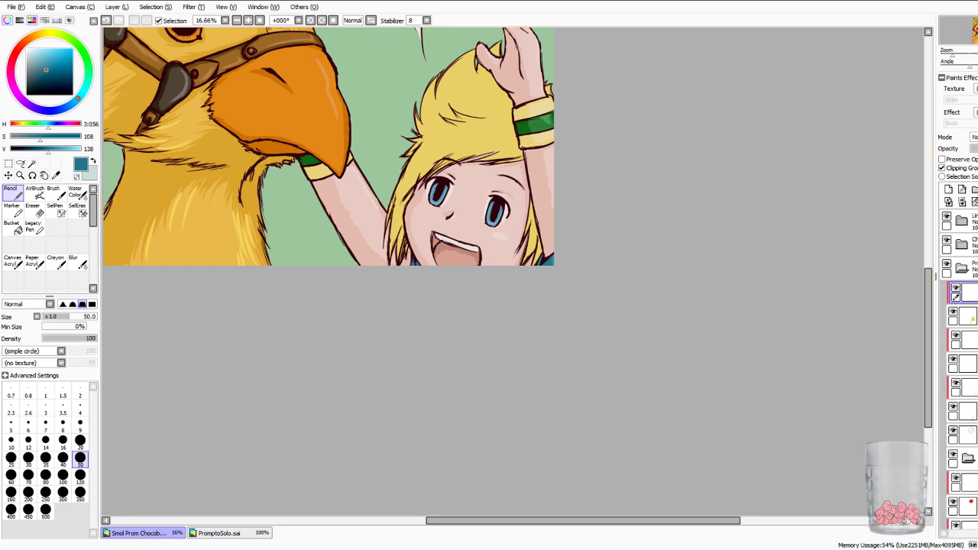
# Try shading the hair beside the face in its sampled yellow adjusted to saturation 180 and value 226, and undo the strokes.
pyautogui.scroll(2, 512, 269)
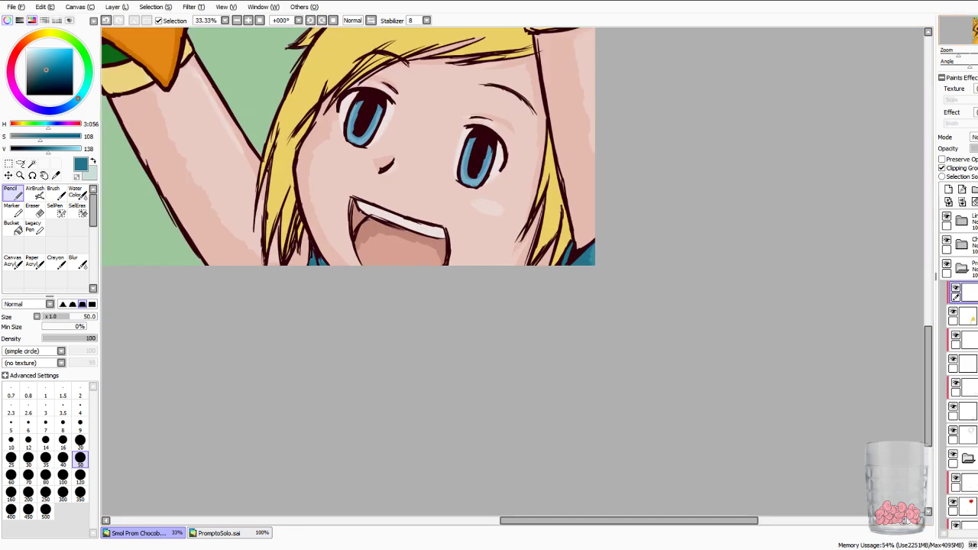
pyautogui.scroll(2, 512, 269)
pyautogui.click(56, 176)
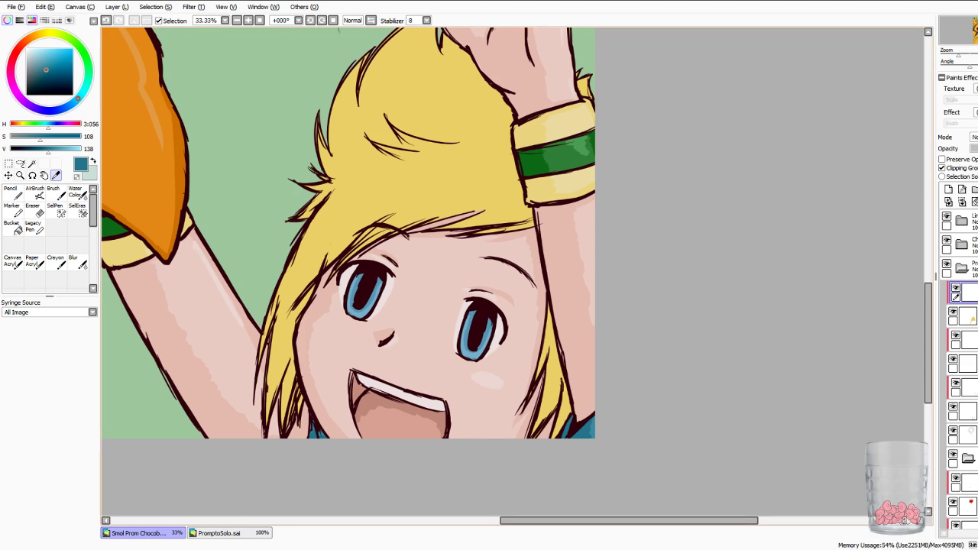
pyautogui.click(413, 176)
pyautogui.moveTo(51, 53); pyautogui.dragTo(59, 54)
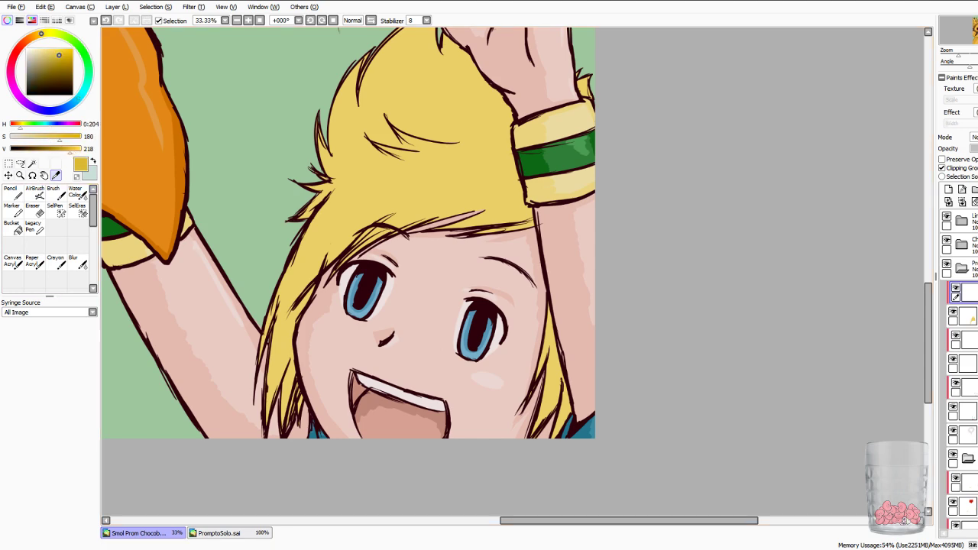
pyautogui.click(12, 191)
pyautogui.click(11, 191)
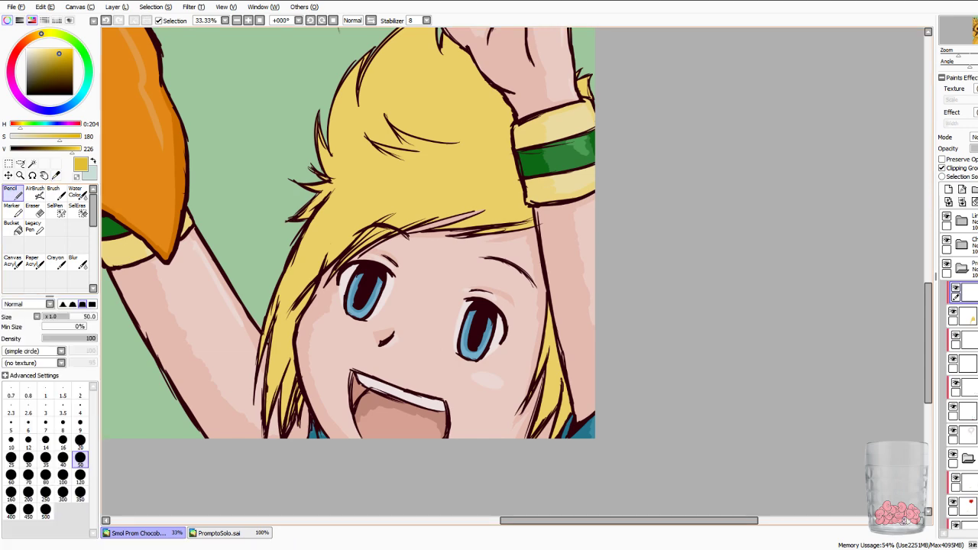
pyautogui.moveTo(345, 186); pyautogui.dragTo(278, 305)
pyautogui.moveTo(304, 250)
pyautogui.mouseDown()
pyautogui.moveTo(265, 339)
pyautogui.moveTo(266, 324)
pyautogui.mouseUp()
pyautogui.moveTo(311, 264); pyautogui.dragTo(283, 308)
pyautogui.moveTo(265, 341); pyautogui.dragTo(260, 357)
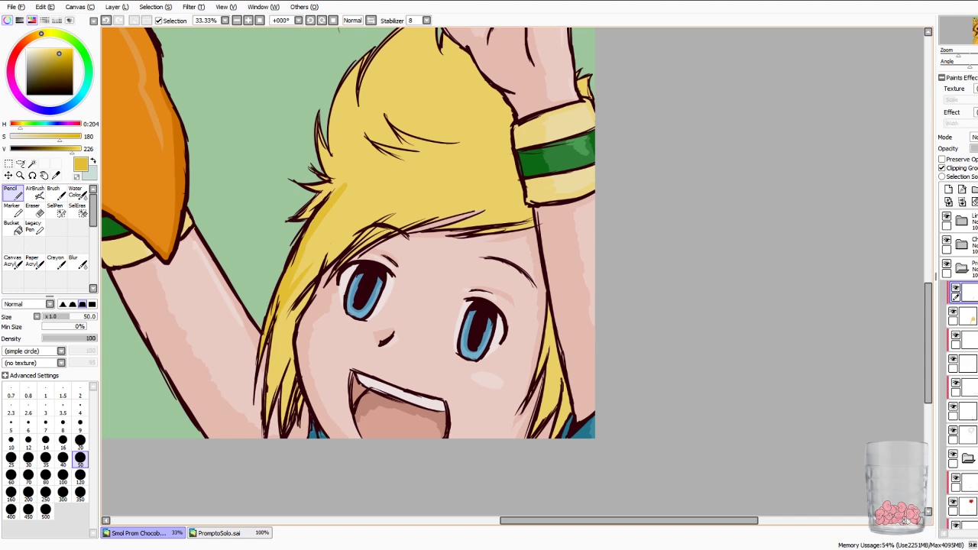
pyautogui.hotkey('ctrl', 'z')
pyautogui.hotkey('ctrl', 'z')
pyautogui.hotkey('ctrl', 'z')
pyautogui.hotkey('ctrl', 'z')
pyautogui.hotkey('ctrl', 'z')
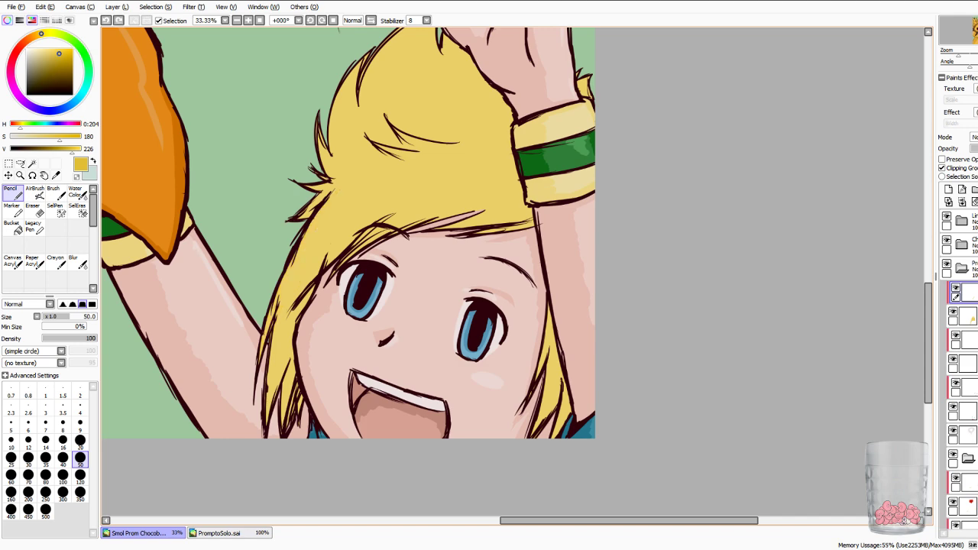
# Try a more orange shading tone for the hair with hue 180 and value 244, and undo it.
pyautogui.click(56, 176)
pyautogui.click(306, 252)
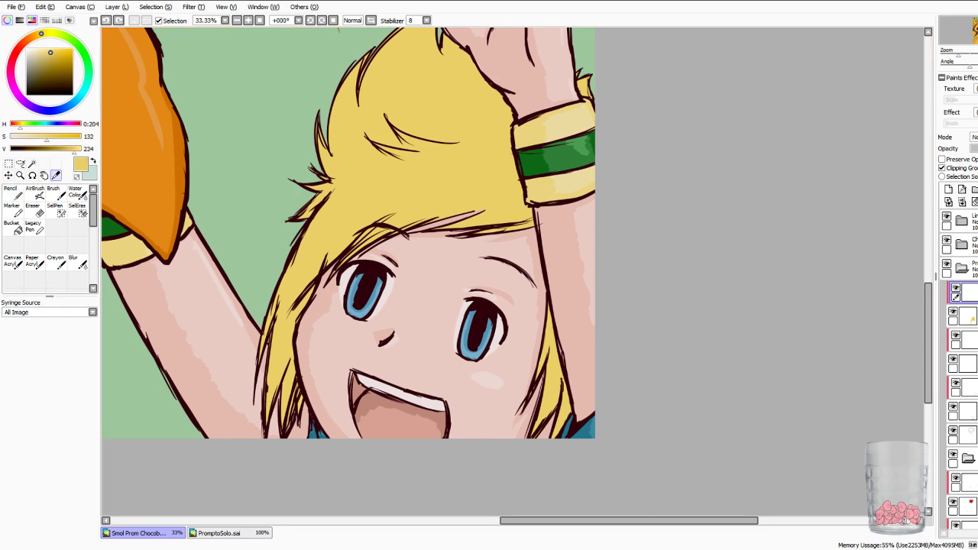
pyautogui.moveTo(41, 33); pyautogui.dragTo(52, 50)
pyautogui.click(13, 193)
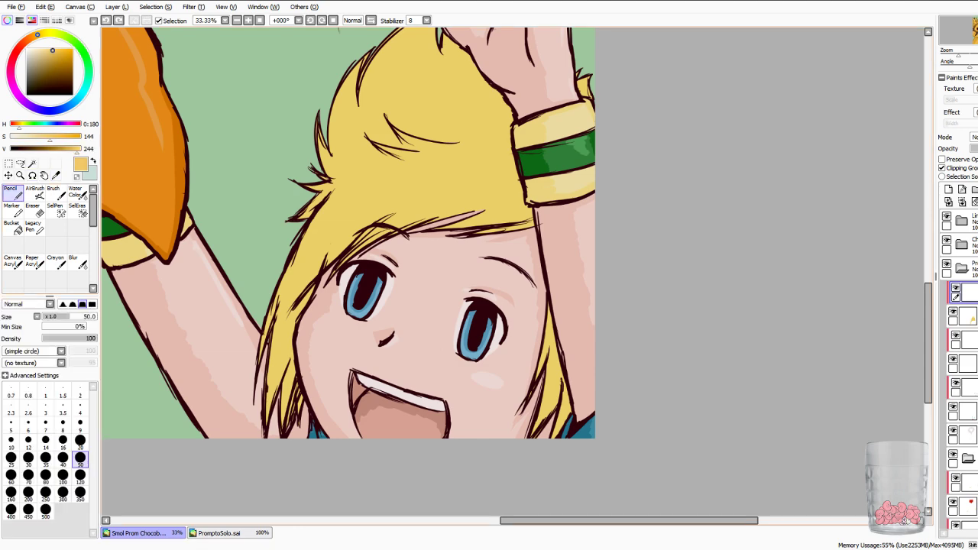
pyautogui.hotkey('ctrl', 'z')
# Try shading the fringe in the sampled hair yellow adjusted to saturation 168 and value 243, and undo it.
pyautogui.click(56, 175)
pyautogui.click(436, 180)
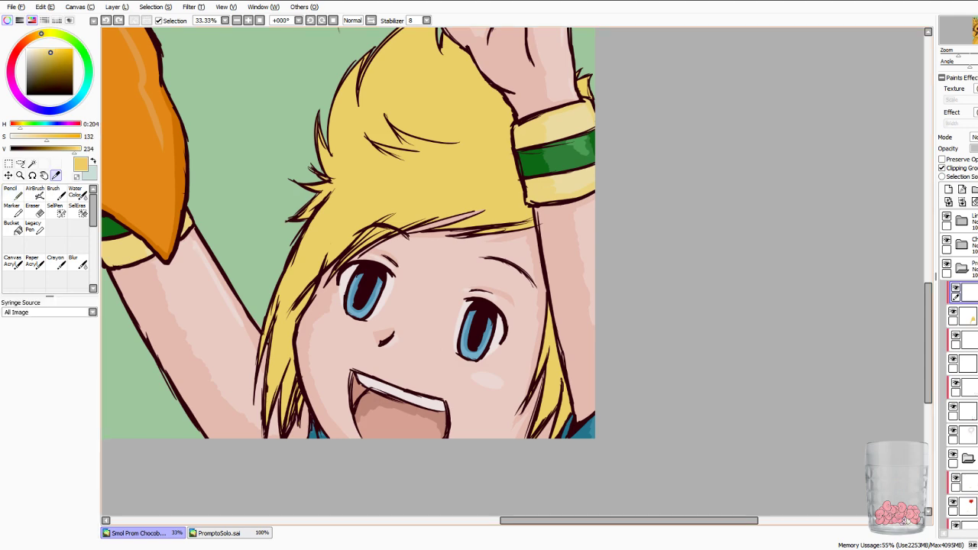
pyautogui.moveTo(50, 53); pyautogui.dragTo(58, 52)
pyautogui.click(13, 192)
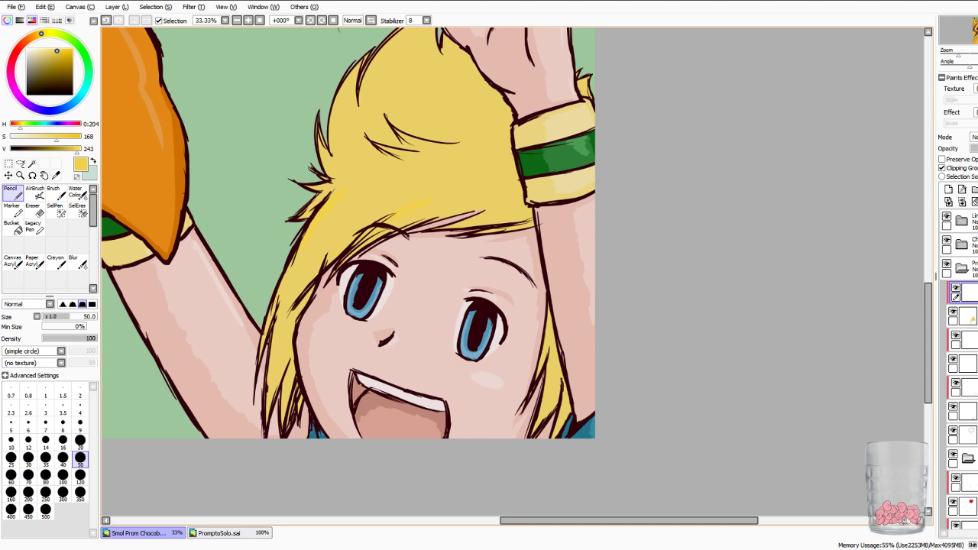
pyautogui.hotkey('ctrl', 'z')
# Recolour the hair's base layer to a brighter, more saturated golden yellow with a colour adjustment filter.
pyautogui.click(969, 316)
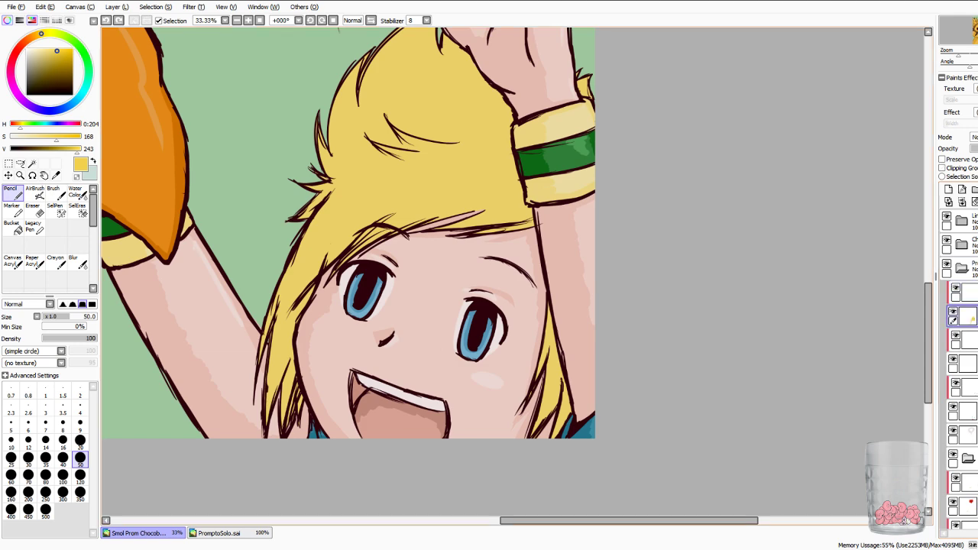
pyautogui.hotkey('ctrl', 'u')
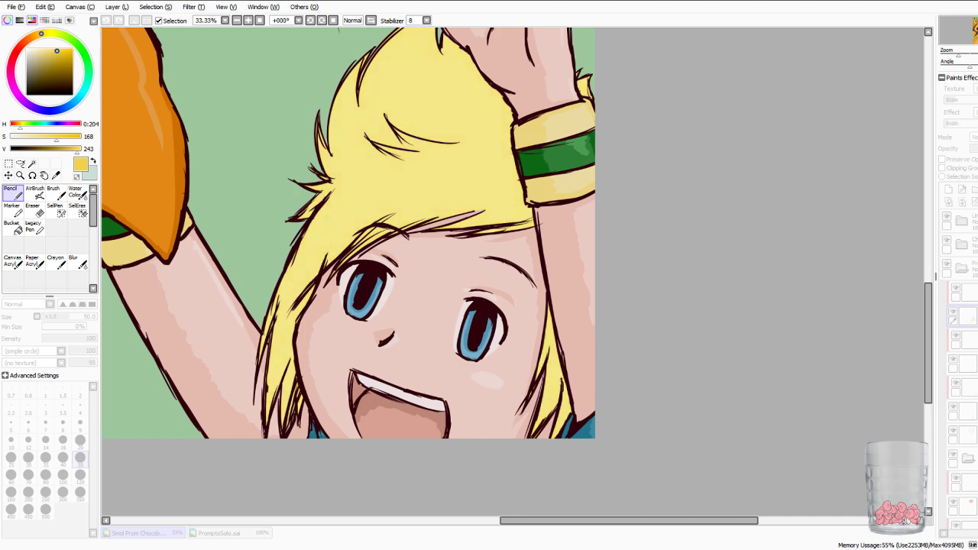
pyautogui.press('Escape')
pyautogui.click(193, 6)
pyautogui.click(222, 22)
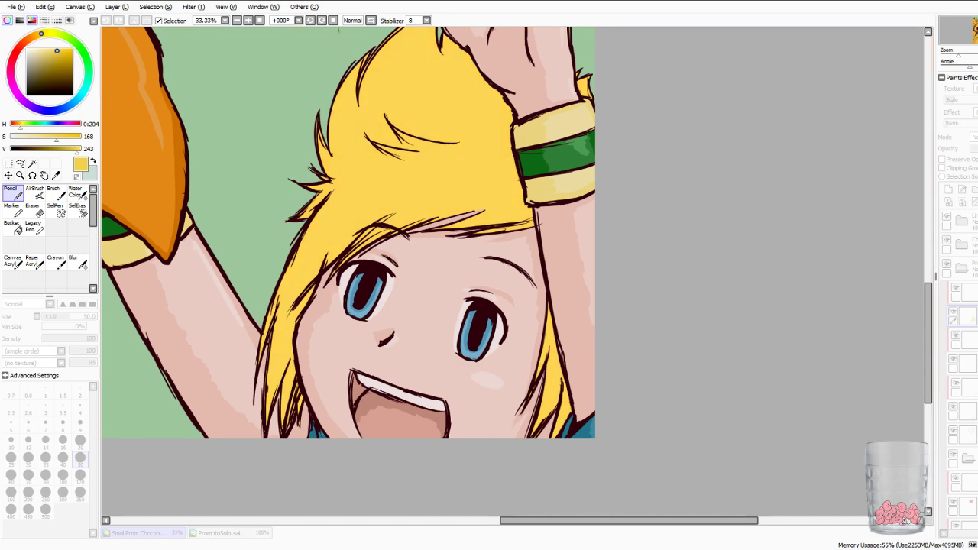
pyautogui.press('Return')
# On the clipped layer above the hair, prepare a shading colour from the sampled hair yellow with saturation raised to 204.
pyautogui.press('pagedown')
pyautogui.press('pagedown')
pyautogui.press('pageup')
pyautogui.scroll(2, 509, 287)
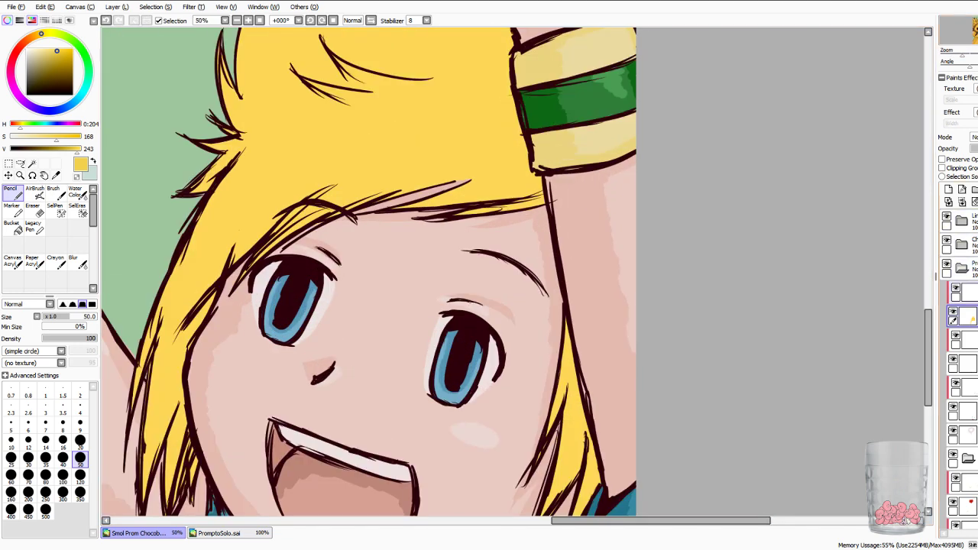
pyautogui.click(968, 293)
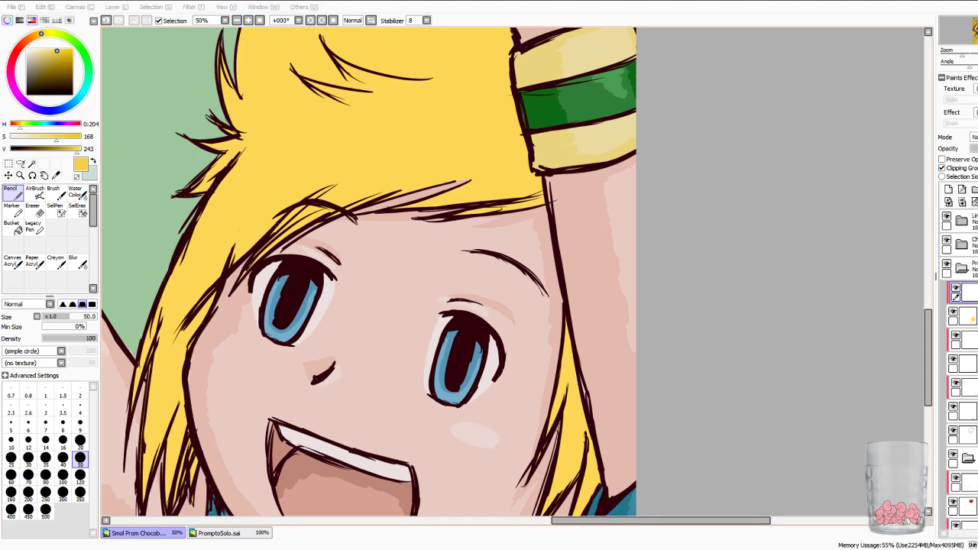
pyautogui.click(56, 176)
pyautogui.click(344, 138)
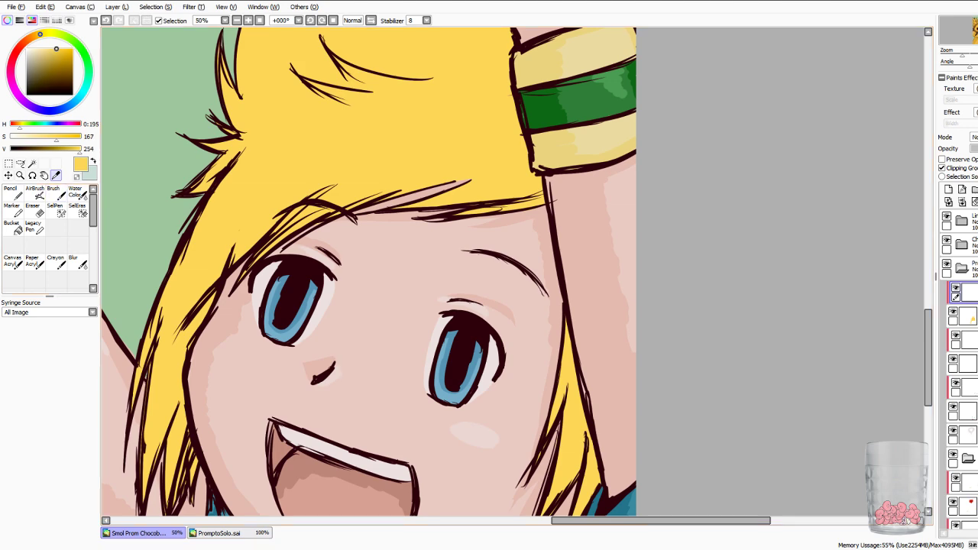
pyautogui.moveTo(56, 137); pyautogui.dragTo(66, 136)
pyautogui.click(13, 193)
# Darken the hair shading colour to value 236 and undo the test strokes on the fringe.
pyautogui.moveTo(276, 142)
pyautogui.mouseDown()
pyautogui.moveTo(232, 181)
pyautogui.moveTo(243, 157)
pyautogui.moveTo(176, 283)
pyautogui.mouseUp()
pyautogui.moveTo(379, 168)
pyautogui.mouseDown()
pyautogui.moveTo(345, 200)
pyautogui.moveTo(362, 188)
pyautogui.mouseUp()
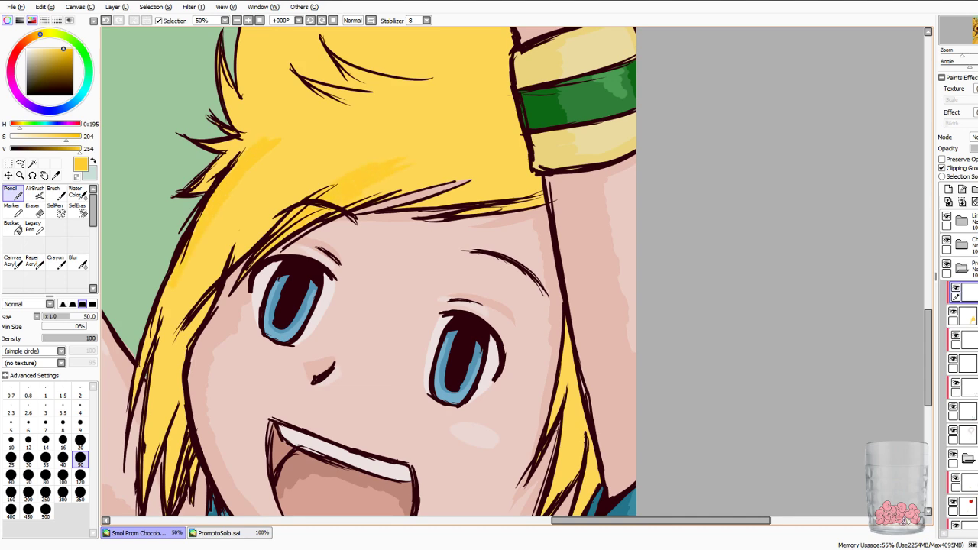
pyautogui.moveTo(79, 149); pyautogui.dragTo(76, 149)
pyautogui.hotkey('ctrl', 'z')
pyautogui.hotkey('ctrl', 'z')
pyautogui.hotkey('ctrl', 'z')
pyautogui.hotkey('ctrl', 'z')
pyautogui.hotkey('ctrl', 'z')
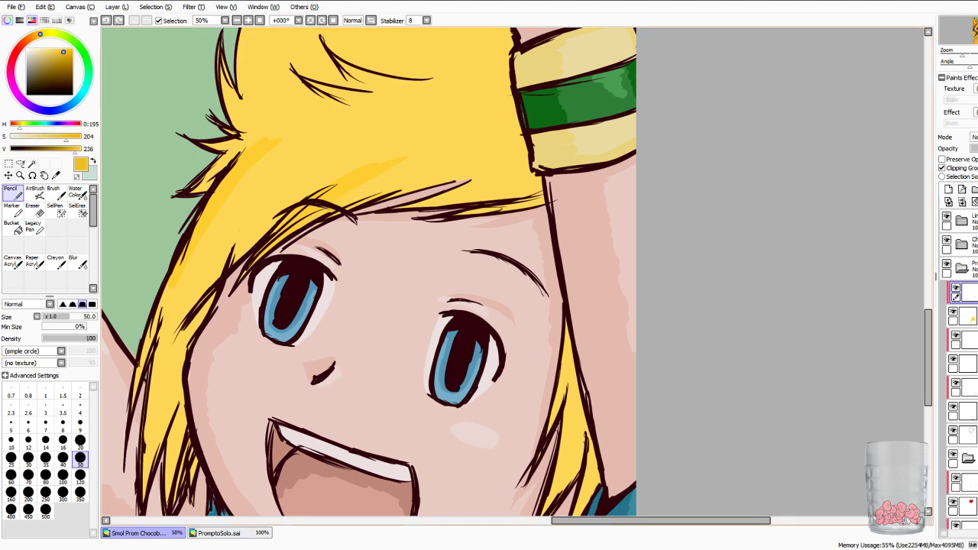
pyautogui.hotkey('ctrl', 'z')
# Shade the lower edge of the fringe along the forehead with tapered strokes in the darker yellow.
pyautogui.moveTo(364, 178); pyautogui.dragTo(324, 195)
pyautogui.moveTo(303, 224)
pyautogui.mouseDown()
pyautogui.moveTo(430, 169)
pyautogui.moveTo(417, 185)
pyautogui.moveTo(474, 186)
pyautogui.moveTo(519, 162)
pyautogui.mouseUp()
pyautogui.moveTo(420, 207); pyautogui.dragTo(506, 191)
pyautogui.moveTo(457, 216); pyautogui.dragTo(519, 194)
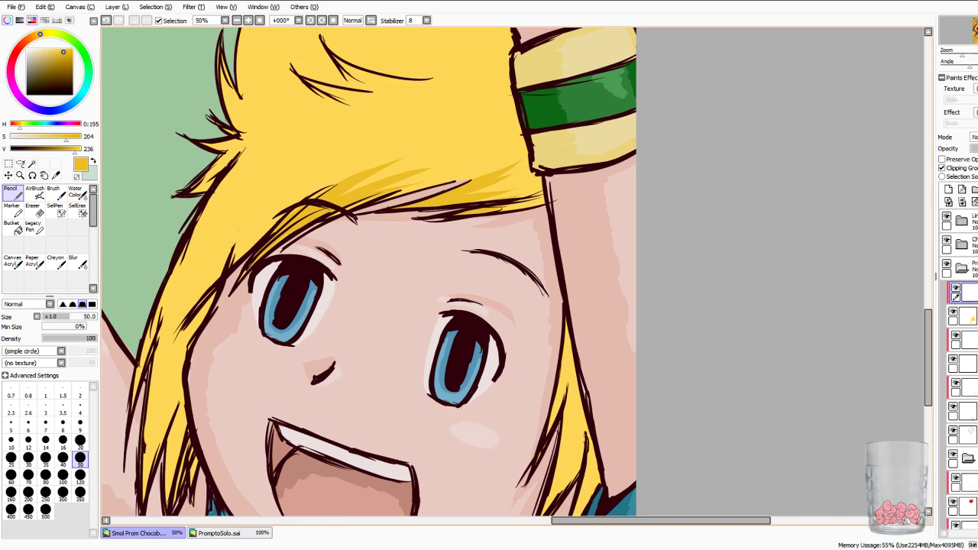
# Shade the hair lock between the face and the raised arm with the wristband, using strand-like strokes in the darker yellow.
pyautogui.scroll(-3, 928, 358)
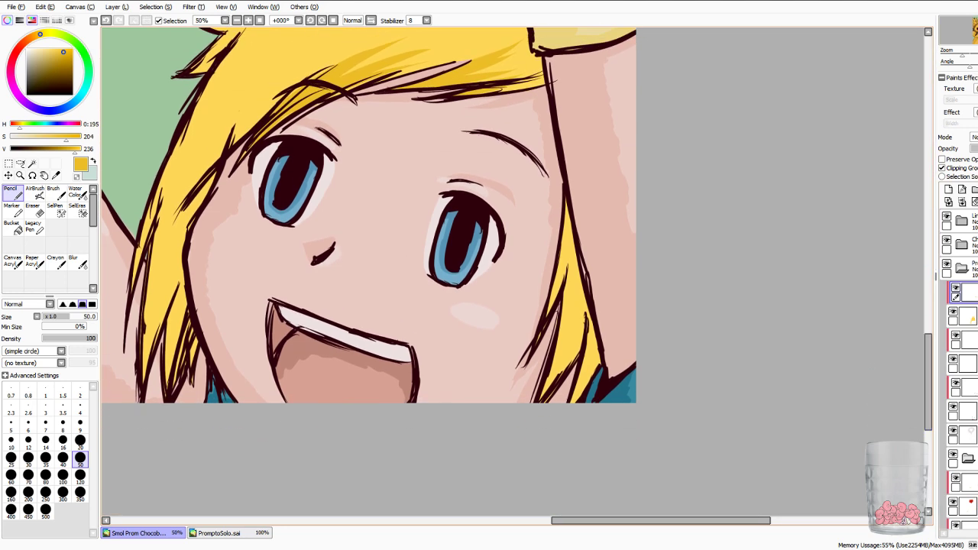
pyautogui.moveTo(550, 312); pyautogui.dragTo(566, 209)
pyautogui.moveTo(544, 398)
pyautogui.mouseDown()
pyautogui.moveTo(572, 316)
pyautogui.moveTo(562, 361)
pyautogui.mouseUp()
pyautogui.moveTo(560, 373); pyautogui.dragTo(587, 304)
pyautogui.moveTo(578, 356); pyautogui.dragTo(582, 285)
pyautogui.moveTo(577, 327); pyautogui.dragTo(577, 263)
pyautogui.moveTo(577, 281); pyautogui.dragTo(577, 252)
pyautogui.moveTo(575, 312); pyautogui.dragTo(573, 246)
pyautogui.moveTo(571, 345); pyautogui.dragTo(572, 258)
pyautogui.moveTo(597, 347)
pyautogui.mouseDown()
pyautogui.moveTo(599, 363)
pyautogui.moveTo(574, 402)
pyautogui.moveTo(588, 317)
pyautogui.mouseUp()
pyautogui.moveTo(557, 350); pyautogui.dragTo(570, 289)
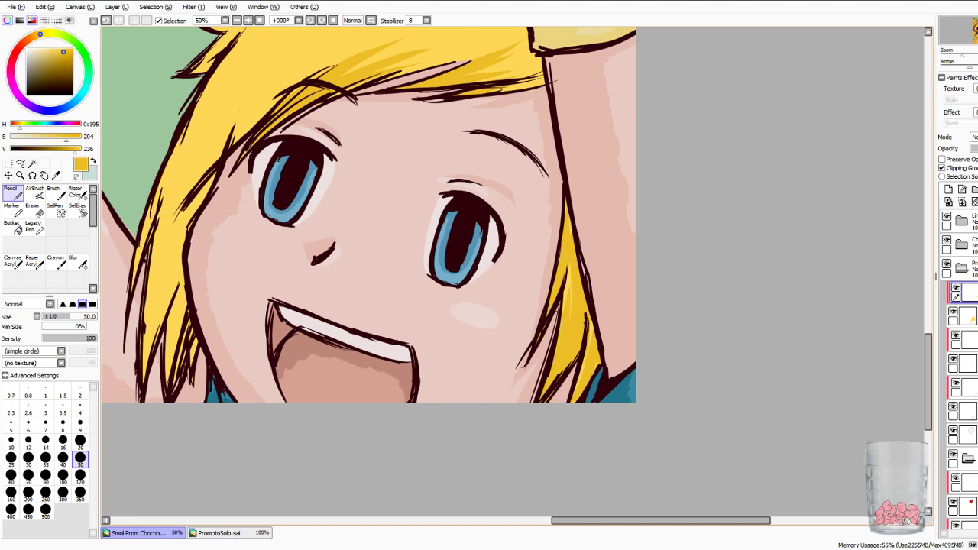
# Shade the hanging hair strands on the side of the face nearest the chocobo in the darker yellow.
pyautogui.moveTo(428, 183); pyautogui.dragTo(610, 418)
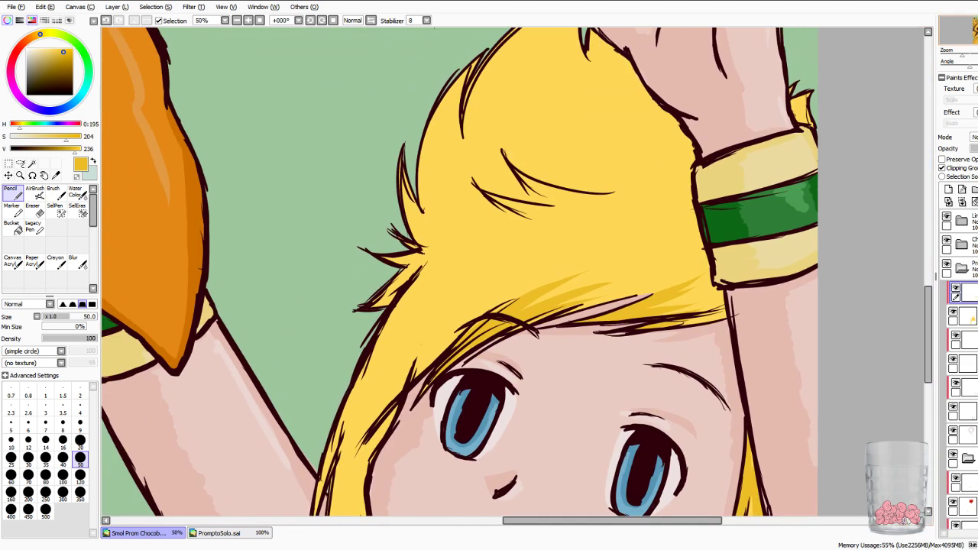
pyautogui.scroll(-5, 459, 273)
pyautogui.moveTo(332, 378); pyautogui.dragTo(363, 256)
pyautogui.moveTo(345, 364)
pyautogui.mouseDown()
pyautogui.moveTo(363, 261)
pyautogui.moveTo(362, 282)
pyautogui.moveTo(390, 216)
pyautogui.mouseUp()
pyautogui.moveTo(332, 342); pyautogui.dragTo(393, 207)
pyautogui.moveTo(336, 304); pyautogui.dragTo(363, 237)
pyautogui.moveTo(325, 405); pyautogui.dragTo(334, 307)
pyautogui.moveTo(350, 400); pyautogui.dragTo(367, 311)
pyautogui.moveTo(351, 408)
pyautogui.mouseDown()
pyautogui.moveTo(368, 349)
pyautogui.moveTo(365, 365)
pyautogui.mouseUp()
pyautogui.moveTo(373, 390); pyautogui.dragTo(377, 365)
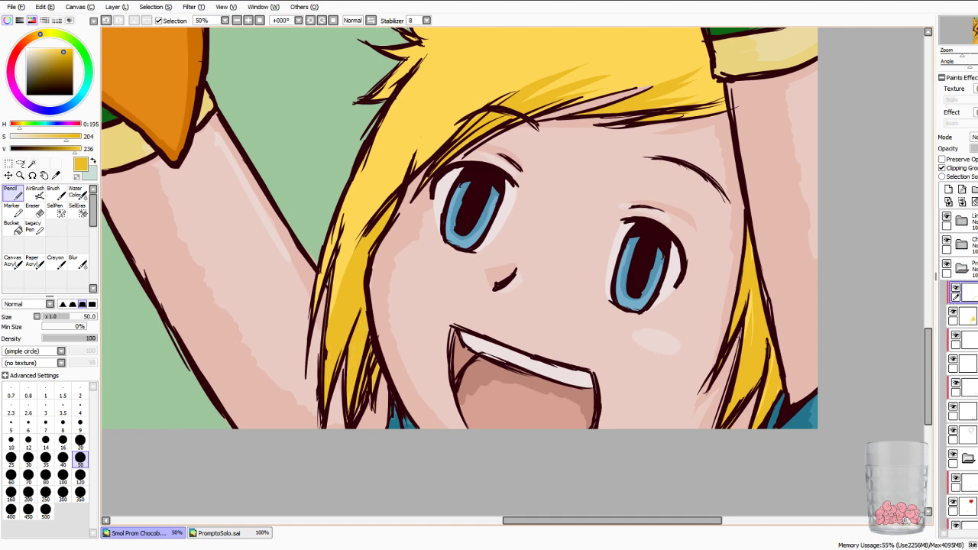
# Shade the hair beside the temple on the side nearest the chocobo with upward-sweeping strand strokes in the darker yellow.
pyautogui.moveTo(333, 311); pyautogui.dragTo(356, 204)
pyautogui.moveTo(344, 275)
pyautogui.mouseDown()
pyautogui.moveTo(402, 148)
pyautogui.moveTo(400, 130)
pyautogui.mouseUp()
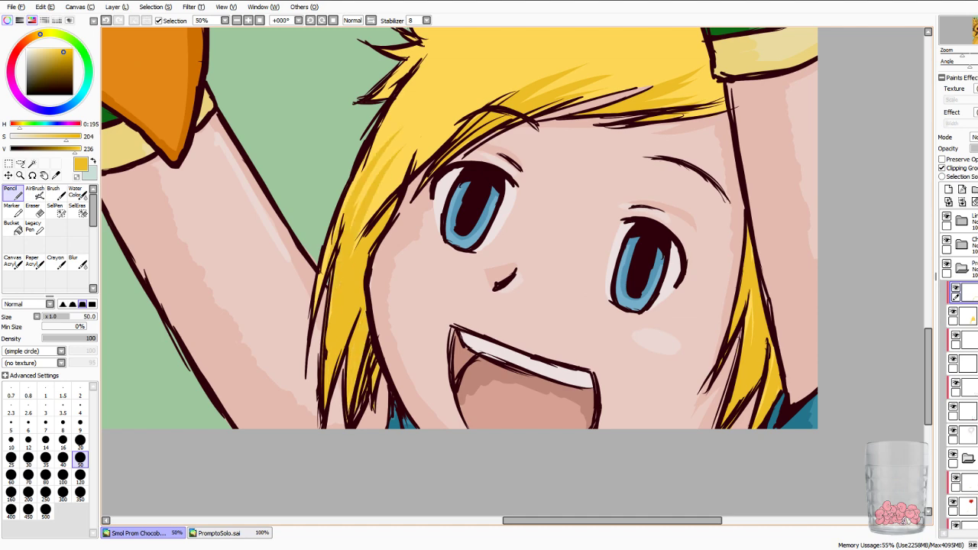
pyautogui.moveTo(316, 313)
pyautogui.mouseDown()
pyautogui.moveTo(359, 177)
pyautogui.moveTo(453, 55)
pyautogui.mouseUp()
pyautogui.moveTo(363, 174); pyautogui.dragTo(441, 84)
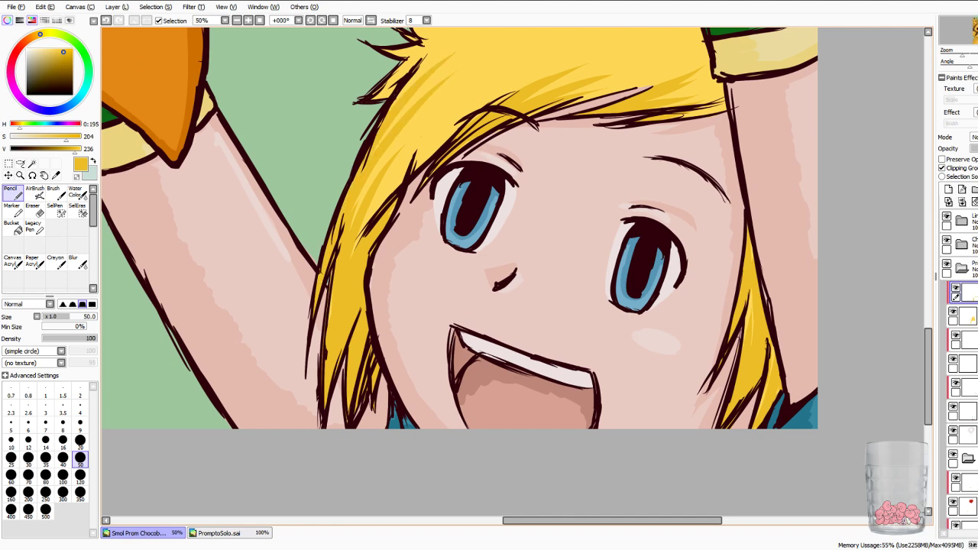
pyautogui.moveTo(354, 217); pyautogui.dragTo(428, 112)
pyautogui.moveTo(376, 193); pyautogui.dragTo(407, 149)
pyautogui.moveTo(351, 256)
pyautogui.mouseDown()
pyautogui.moveTo(407, 166)
pyautogui.moveTo(466, 101)
pyautogui.mouseUp()
pyautogui.moveTo(372, 201)
pyautogui.mouseDown()
pyautogui.moveTo(449, 107)
pyautogui.moveTo(385, 185)
pyautogui.mouseUp()
# Extend the strand shading from the fringe's side edge diagonally up toward the crown.
pyautogui.moveTo(458, 191); pyautogui.dragTo(381, 373)
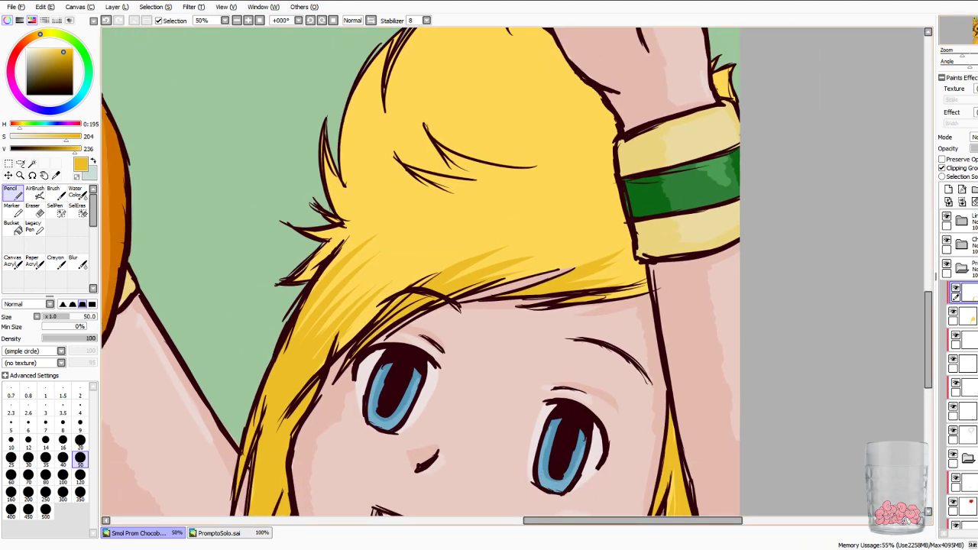
pyautogui.moveTo(315, 357); pyautogui.dragTo(402, 259)
pyautogui.moveTo(323, 333); pyautogui.dragTo(376, 288)
pyautogui.moveTo(335, 353); pyautogui.dragTo(411, 280)
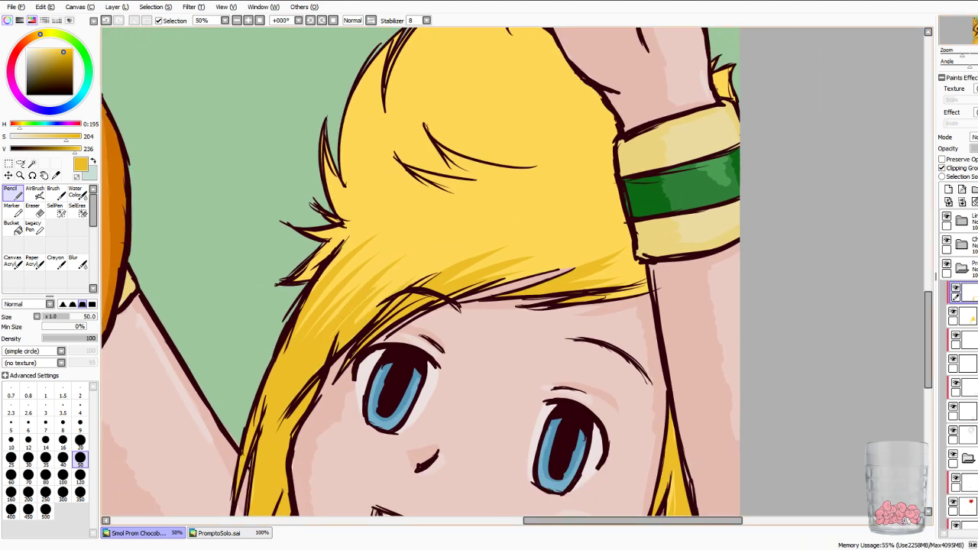
pyautogui.moveTo(348, 329); pyautogui.dragTo(480, 224)
# Shade beneath the two curved strand lines on the crown with tapered darker yellow strokes, undoing the misplaced ones.
pyautogui.moveTo(417, 173); pyautogui.dragTo(572, 200)
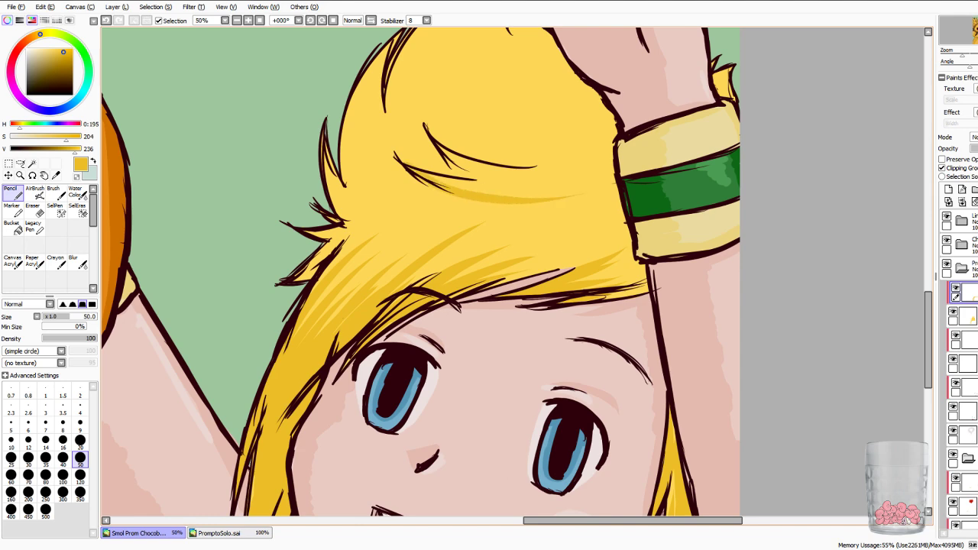
pyautogui.moveTo(435, 176)
pyautogui.mouseDown()
pyautogui.moveTo(544, 187)
pyautogui.moveTo(518, 195)
pyautogui.mouseUp()
pyautogui.moveTo(422, 181); pyautogui.dragTo(437, 188)
pyautogui.moveTo(428, 140); pyautogui.dragTo(518, 191)
pyautogui.hotkey('ctrl', 'z')
pyautogui.hotkey('ctrl', 'z')
pyautogui.hotkey('ctrl', 'z')
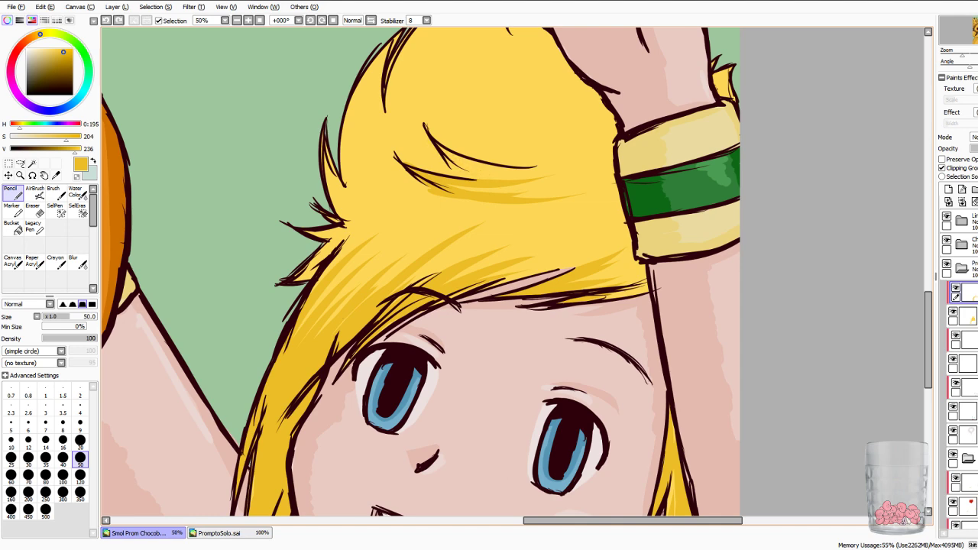
pyautogui.moveTo(441, 149)
pyautogui.mouseDown()
pyautogui.moveTo(485, 179)
pyautogui.moveTo(468, 178)
pyautogui.moveTo(522, 173)
pyautogui.moveTo(521, 192)
pyautogui.mouseUp()
pyautogui.hotkey('ctrl', 'z')
pyautogui.hotkey('ctrl', 'z')
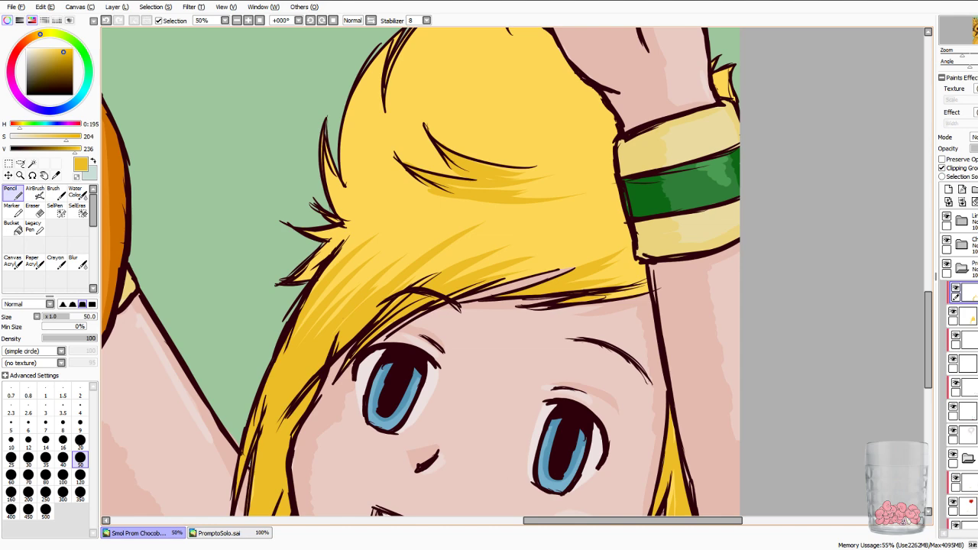
pyautogui.moveTo(449, 197); pyautogui.dragTo(376, 236)
pyautogui.hotkey('ctrl', 'z')
pyautogui.moveTo(442, 196)
pyautogui.mouseDown()
pyautogui.moveTo(396, 216)
pyautogui.moveTo(460, 200)
pyautogui.moveTo(437, 219)
pyautogui.moveTo(407, 219)
pyautogui.mouseUp()
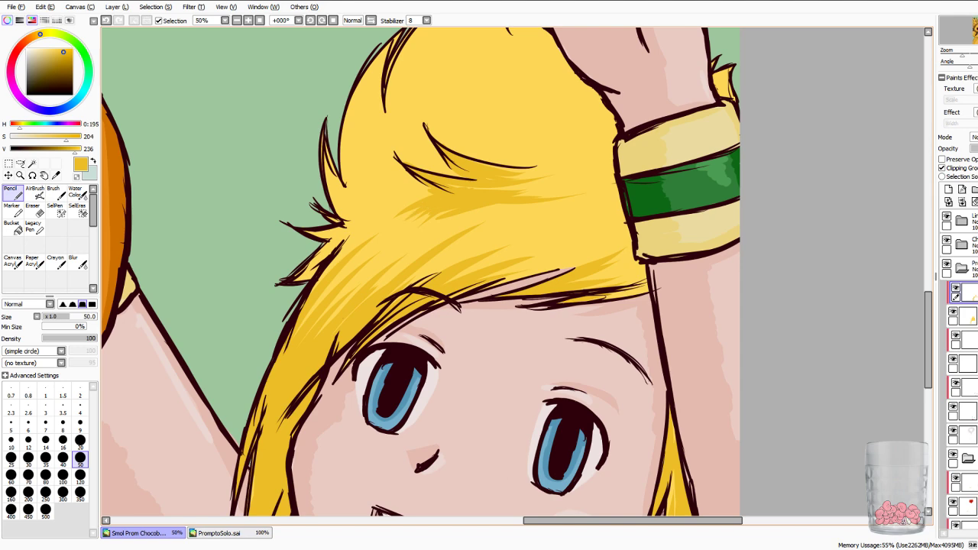
# Shade the spiky hair tufts at the side of the head and their roots in the darker yellow.
pyautogui.moveTo(315, 262); pyautogui.dragTo(300, 277)
pyautogui.moveTo(334, 240); pyautogui.dragTo(297, 280)
pyautogui.moveTo(316, 268); pyautogui.dragTo(302, 280)
pyautogui.moveTo(331, 240); pyautogui.dragTo(350, 230)
pyautogui.moveTo(312, 292)
pyautogui.mouseDown()
pyautogui.moveTo(366, 226)
pyautogui.moveTo(332, 196)
pyautogui.moveTo(326, 156)
pyautogui.mouseUp()
pyautogui.moveTo(350, 213)
pyautogui.mouseDown()
pyautogui.moveTo(327, 149)
pyautogui.moveTo(357, 222)
pyautogui.mouseUp()
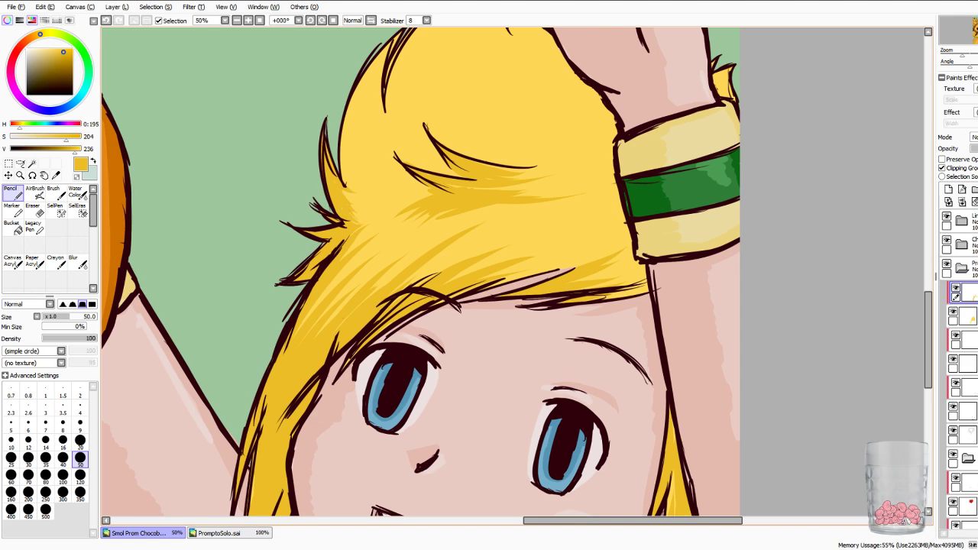
# Fill the gaps between the swept strands above the temple with more diagonal darker yellow strokes.
pyautogui.moveTo(312, 314); pyautogui.dragTo(337, 285)
pyautogui.moveTo(333, 283); pyautogui.dragTo(390, 232)
pyautogui.moveTo(301, 327); pyautogui.dragTo(378, 228)
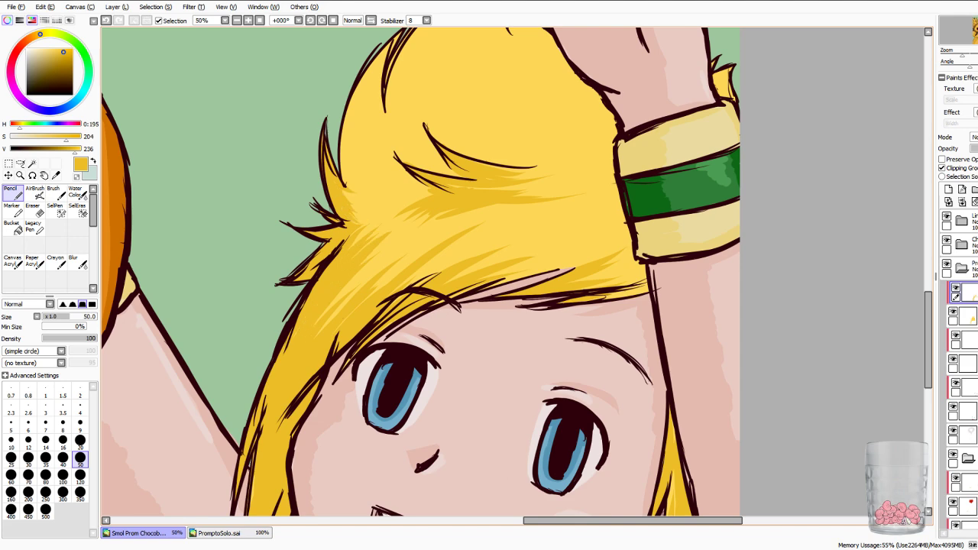
pyautogui.moveTo(317, 322); pyautogui.dragTo(375, 267)
pyautogui.moveTo(320, 332); pyautogui.dragTo(410, 242)
pyautogui.moveTo(338, 329); pyautogui.dragTo(389, 280)
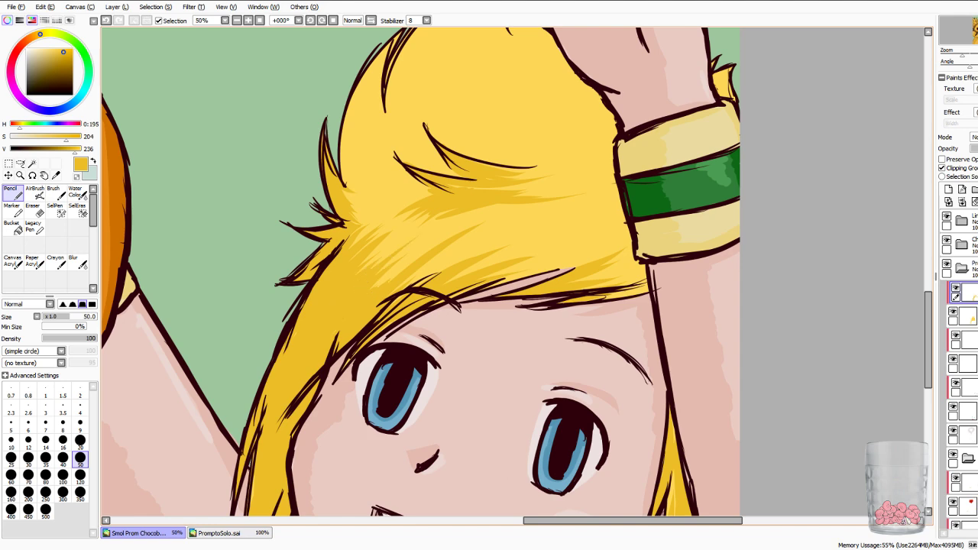
# Redo the shading strokes running from the wristband into the fringe, and darken the fringe's lower edge near the arm.
pyautogui.moveTo(558, 235)
pyautogui.mouseDown()
pyautogui.moveTo(623, 210)
pyautogui.moveTo(582, 232)
pyautogui.mouseUp()
pyautogui.moveTo(547, 244); pyautogui.dragTo(627, 217)
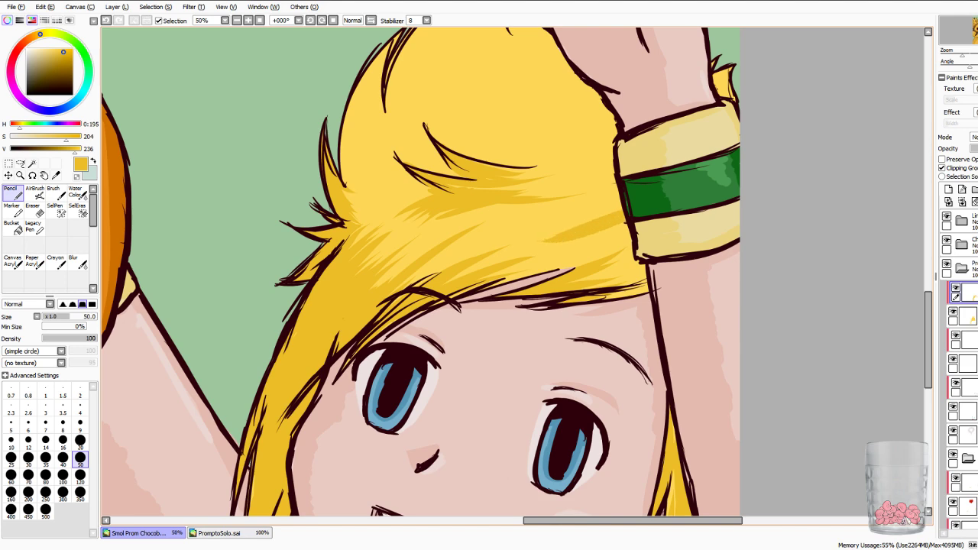
pyautogui.hotkey('ctrl', 'z')
pyautogui.hotkey('ctrl', 'z')
pyautogui.hotkey('ctrl', 'z')
pyautogui.hotkey('ctrl', 'z')
pyautogui.moveTo(623, 207); pyautogui.dragTo(552, 237)
pyautogui.moveTo(491, 286)
pyautogui.mouseDown()
pyautogui.moveTo(630, 243)
pyautogui.moveTo(622, 295)
pyautogui.mouseUp()
pyautogui.moveTo(647, 288)
pyautogui.mouseDown()
pyautogui.moveTo(593, 300)
pyautogui.moveTo(618, 284)
pyautogui.mouseUp()
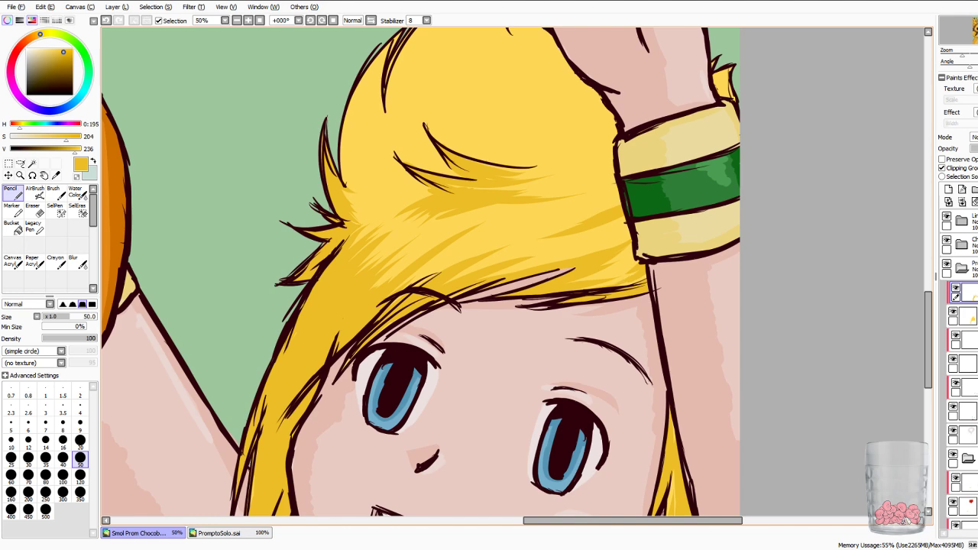
# Shade the small tuft behind the wristband and add finer hair strands beside the wristband with brush size 30.
pyautogui.moveTo(720, 72)
pyautogui.mouseDown()
pyautogui.moveTo(714, 90)
pyautogui.moveTo(721, 79)
pyautogui.mouseUp()
pyautogui.moveTo(616, 180); pyautogui.dragTo(552, 226)
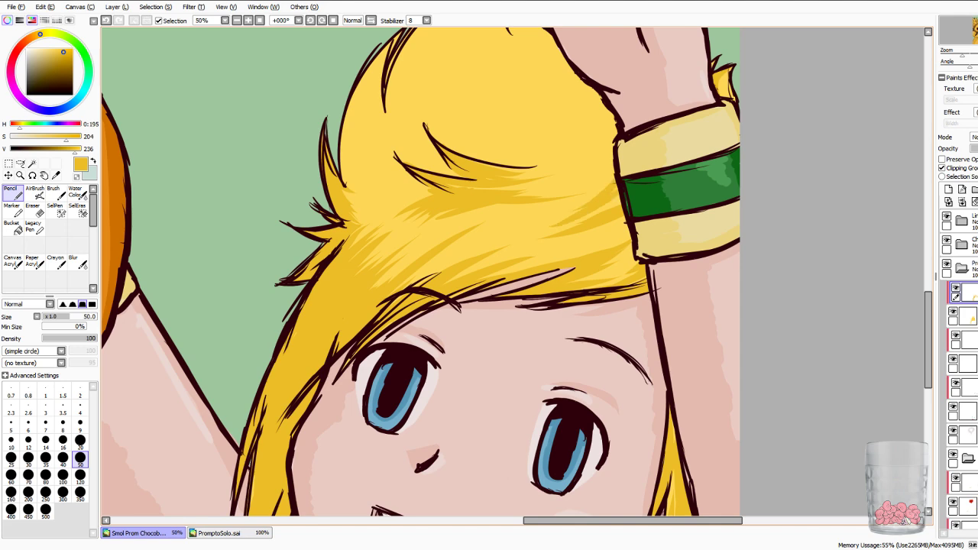
pyautogui.hotkey('ctrl', 'z')
pyautogui.hotkey('ctrl', 'z')
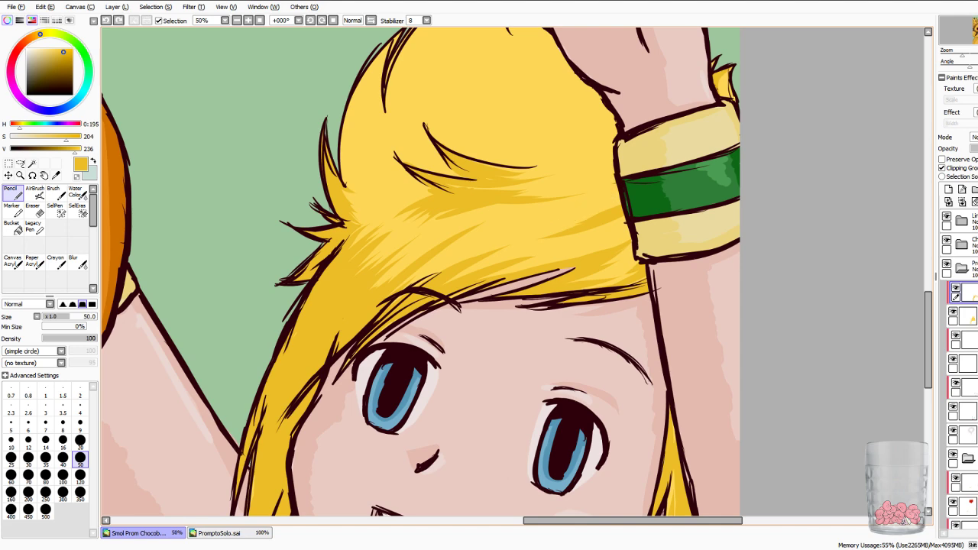
pyautogui.click(28, 457)
pyautogui.moveTo(615, 173); pyautogui.dragTo(573, 200)
pyautogui.moveTo(616, 185); pyautogui.dragTo(570, 213)
pyautogui.hotkey('ctrl', 'z')
pyautogui.hotkey('ctrl', 'z')
pyautogui.moveTo(614, 174); pyautogui.dragTo(608, 177)
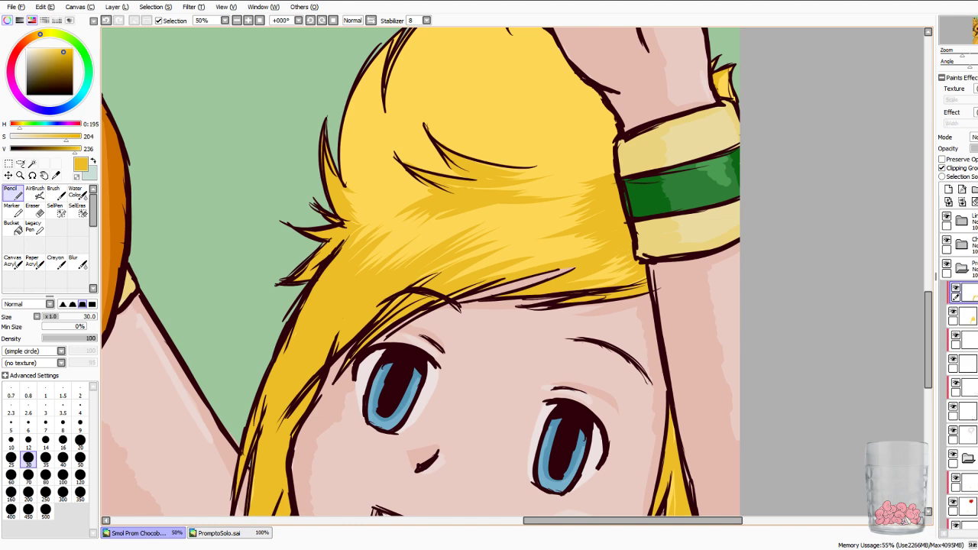
# Shade the outer hair section at the back of the head with long curved strokes at brush size 50.
pyautogui.moveTo(458, 229); pyautogui.dragTo(485, 280)
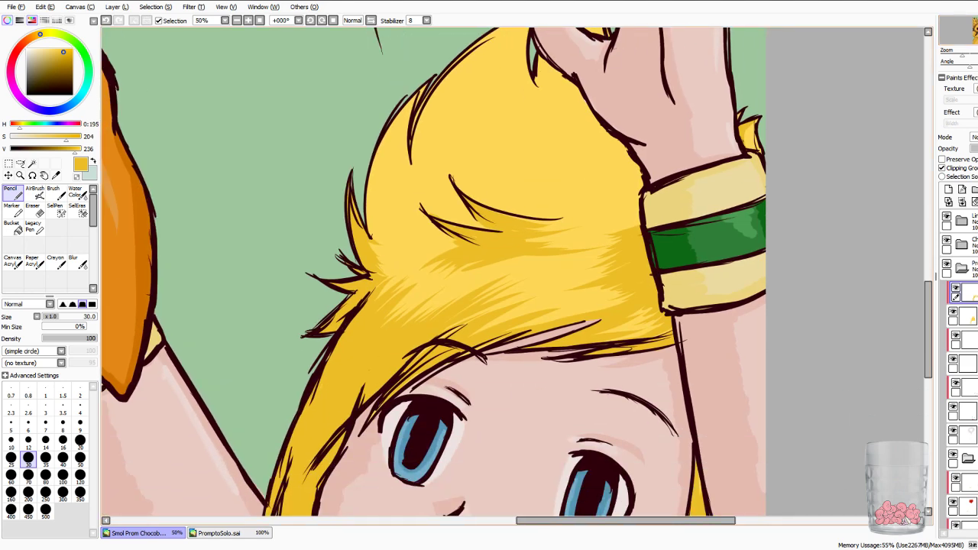
pyautogui.click(81, 458)
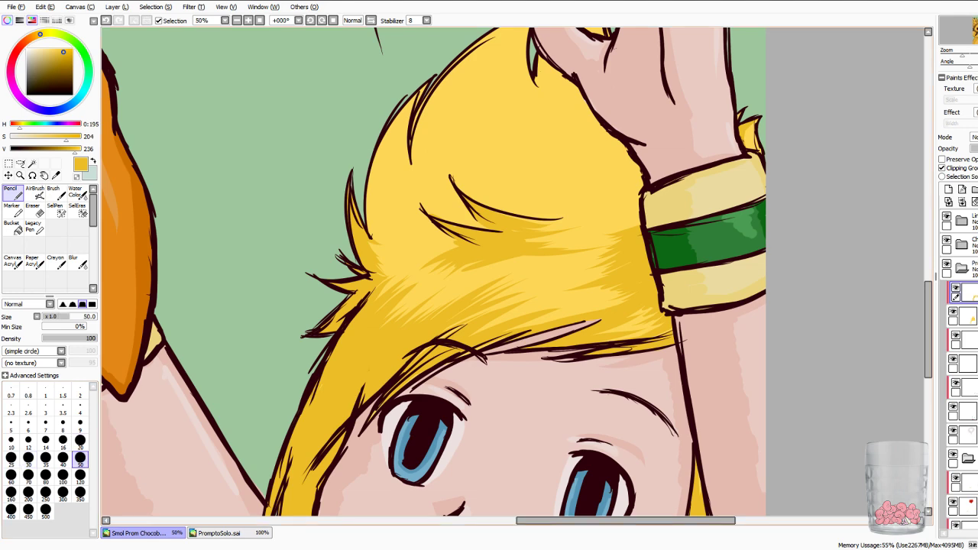
pyautogui.moveTo(422, 88); pyautogui.dragTo(370, 220)
pyautogui.moveTo(399, 153); pyautogui.dragTo(377, 249)
pyautogui.moveTo(392, 208)
pyautogui.mouseDown()
pyautogui.moveTo(375, 258)
pyautogui.moveTo(372, 242)
pyautogui.moveTo(388, 260)
pyautogui.mouseUp()
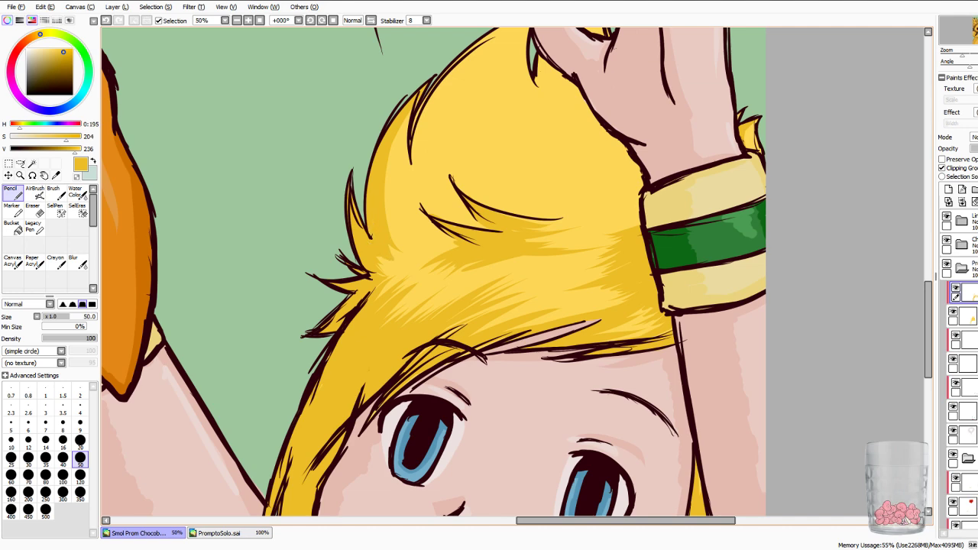
pyautogui.moveTo(409, 113); pyautogui.dragTo(395, 208)
pyautogui.moveTo(399, 134); pyautogui.dragTo(393, 225)
pyautogui.moveTo(394, 166); pyautogui.dragTo(388, 234)
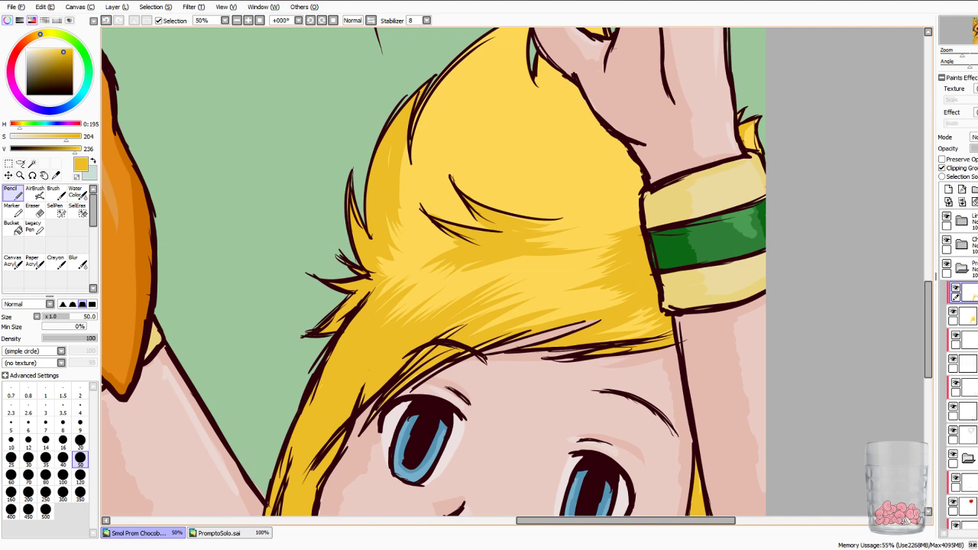
# Shade around the start of the lower curved strand line, blending it into the back hair shading.
pyautogui.moveTo(408, 155); pyautogui.dragTo(400, 194)
pyautogui.moveTo(458, 228)
pyautogui.mouseDown()
pyautogui.moveTo(423, 246)
pyautogui.moveTo(400, 231)
pyautogui.mouseUp()
pyautogui.moveTo(422, 210)
pyautogui.mouseDown()
pyautogui.moveTo(399, 223)
pyautogui.moveTo(401, 234)
pyautogui.mouseUp()
pyautogui.moveTo(420, 189)
pyautogui.mouseDown()
pyautogui.moveTo(401, 214)
pyautogui.moveTo(400, 237)
pyautogui.moveTo(432, 250)
pyautogui.moveTo(420, 245)
pyautogui.mouseUp()
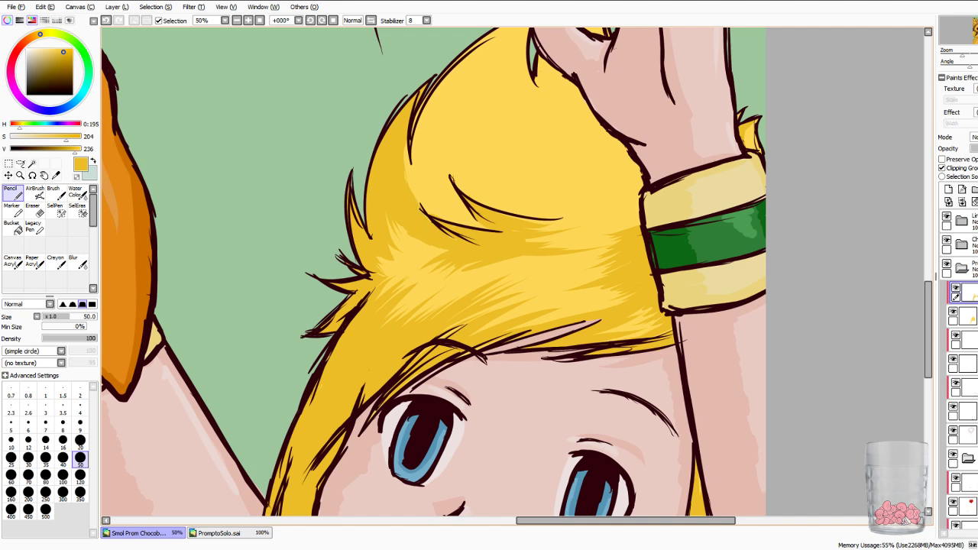
pyautogui.moveTo(421, 222)
pyautogui.mouseDown()
pyautogui.moveTo(394, 242)
pyautogui.moveTo(414, 256)
pyautogui.moveTo(409, 248)
pyautogui.mouseUp()
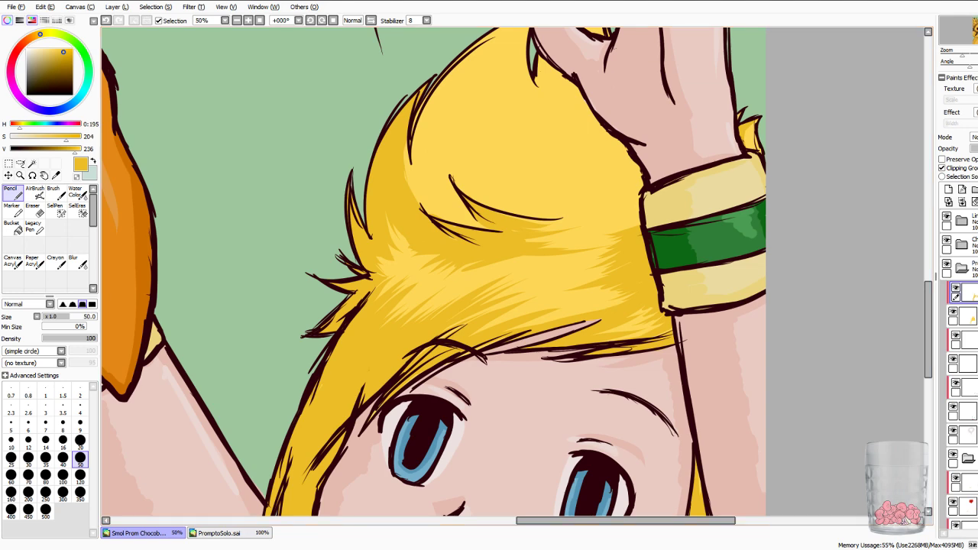
# Shade the crown's outer edge in the darker yellow from its peak down to the curved strand lines.
pyautogui.scroll(3, 433, 272)
pyautogui.moveTo(527, 147)
pyautogui.mouseDown()
pyautogui.moveTo(425, 267)
pyautogui.moveTo(449, 217)
pyautogui.moveTo(420, 260)
pyautogui.moveTo(420, 314)
pyautogui.mouseUp()
pyautogui.moveTo(417, 234); pyautogui.dragTo(407, 309)
pyautogui.moveTo(413, 275); pyautogui.dragTo(405, 306)
pyautogui.moveTo(422, 307); pyautogui.dragTo(412, 324)
pyautogui.moveTo(461, 301)
pyautogui.mouseDown()
pyautogui.moveTo(419, 338)
pyautogui.moveTo(473, 350)
pyautogui.mouseUp()
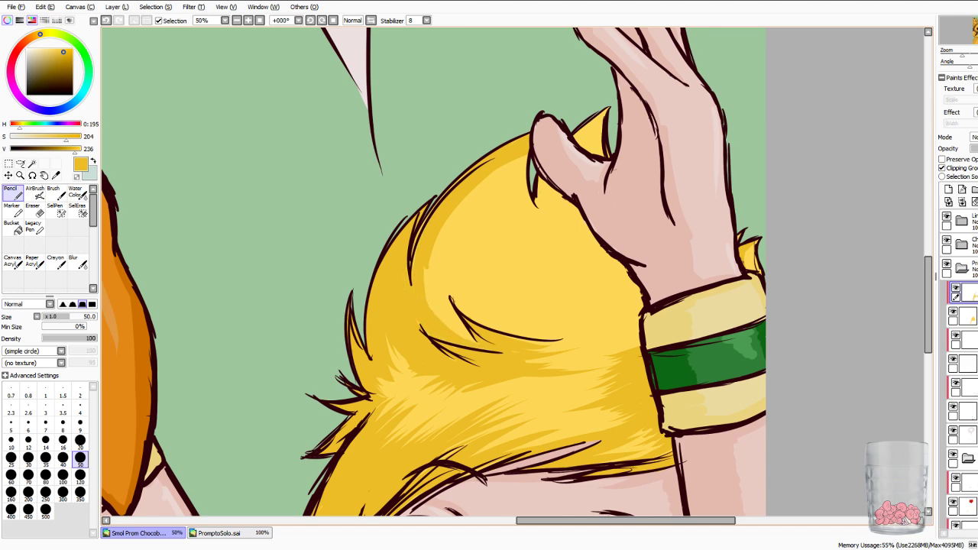
pyautogui.moveTo(514, 160)
pyautogui.mouseDown()
pyautogui.moveTo(480, 188)
pyautogui.moveTo(434, 294)
pyautogui.mouseUp()
pyautogui.moveTo(450, 234)
pyautogui.mouseDown()
pyautogui.moveTo(440, 300)
pyautogui.moveTo(460, 333)
pyautogui.mouseUp()
pyautogui.moveTo(430, 271)
pyautogui.mouseDown()
pyautogui.moveTo(445, 326)
pyautogui.moveTo(476, 340)
pyautogui.moveTo(452, 309)
pyautogui.mouseUp()
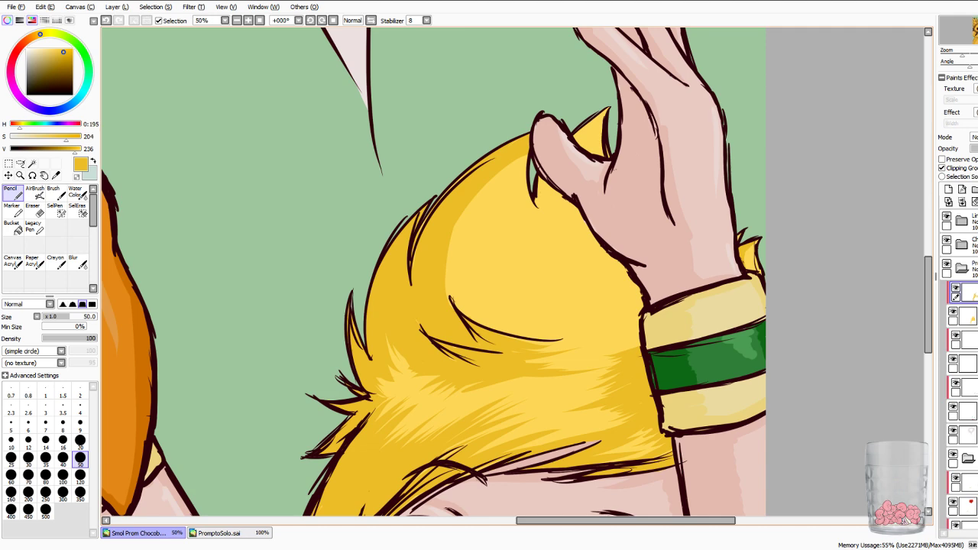
# Shade the hair tip above the thumb and the hair beneath the raised hand with tapered darker yellow strokes.
pyautogui.moveTo(604, 113); pyautogui.dragTo(578, 138)
pyautogui.moveTo(552, 183)
pyautogui.mouseDown()
pyautogui.moveTo(535, 242)
pyautogui.moveTo(541, 195)
pyautogui.mouseUp()
pyautogui.moveTo(576, 214); pyautogui.dragTo(544, 281)
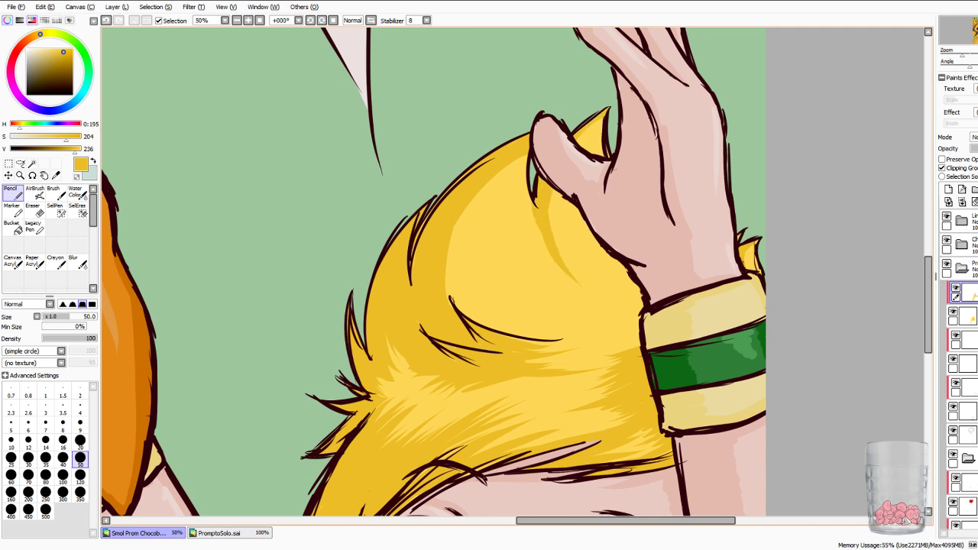
pyautogui.moveTo(599, 123); pyautogui.dragTo(583, 146)
pyautogui.moveTo(564, 197); pyautogui.dragTo(585, 280)
pyautogui.moveTo(576, 246); pyautogui.dragTo(606, 276)
pyautogui.moveTo(578, 205); pyautogui.dragTo(601, 268)
pyautogui.moveTo(576, 225); pyautogui.dragTo(592, 263)
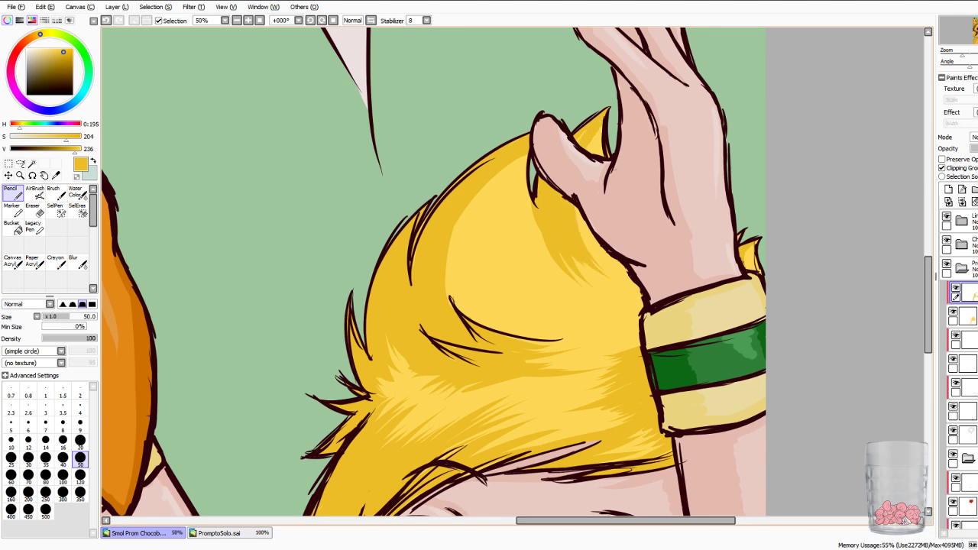
# Widen the shading along the crown's outer side with overlapping curved strand strokes.
pyautogui.moveTo(492, 180); pyautogui.dragTo(474, 254)
pyautogui.moveTo(497, 253); pyautogui.dragTo(477, 284)
pyautogui.moveTo(478, 193); pyautogui.dragTo(463, 313)
pyautogui.moveTo(469, 216)
pyautogui.mouseDown()
pyautogui.moveTo(452, 289)
pyautogui.moveTo(463, 303)
pyautogui.mouseUp()
pyautogui.moveTo(480, 237); pyautogui.dragTo(446, 318)
pyautogui.moveTo(448, 262); pyautogui.dragTo(474, 315)
pyautogui.moveTo(447, 280); pyautogui.dragTo(455, 302)
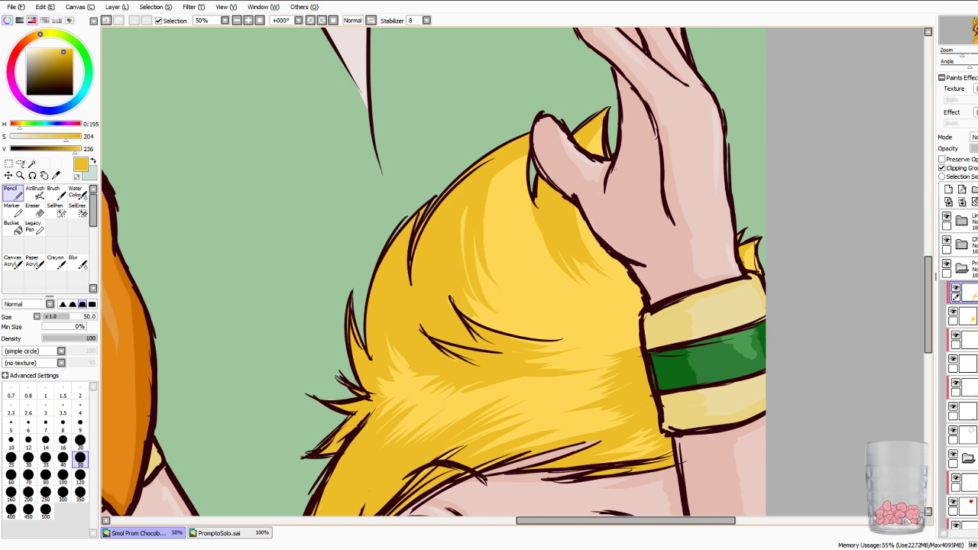
# Fill the gaps in the crown shading and extend it inward toward the light area beside the thumb.
pyautogui.moveTo(465, 209)
pyautogui.mouseDown()
pyautogui.moveTo(474, 298)
pyautogui.moveTo(488, 309)
pyautogui.mouseUp()
pyautogui.moveTo(477, 236); pyautogui.dragTo(502, 302)
pyautogui.moveTo(490, 278); pyautogui.dragTo(513, 305)
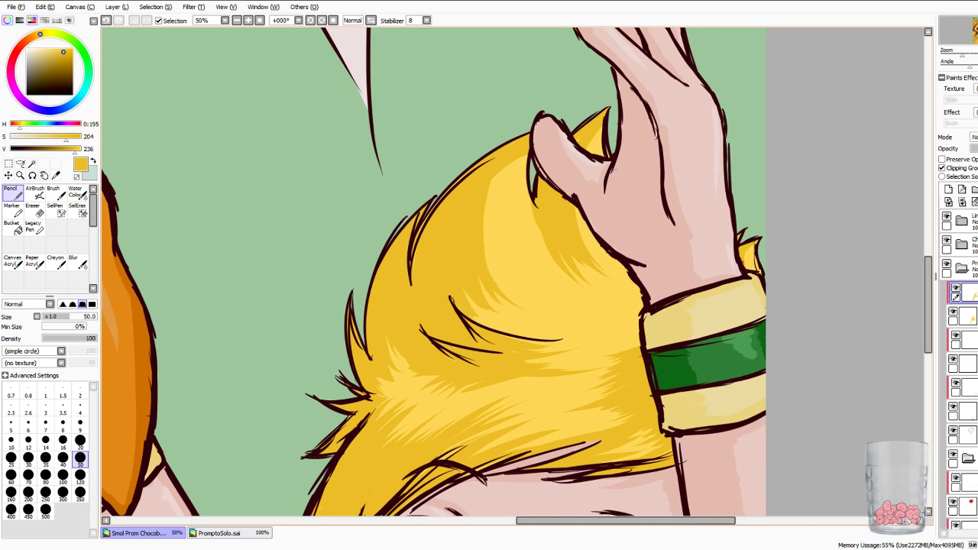
pyautogui.moveTo(506, 168); pyautogui.dragTo(483, 252)
pyautogui.moveTo(506, 249); pyautogui.dragTo(484, 281)
pyautogui.moveTo(517, 161); pyautogui.dragTo(499, 191)
pyautogui.moveTo(503, 189); pyautogui.dragTo(492, 235)
# Shade above the upper curved strand line with sweeping strokes toward the wristband, undoing the unwanted ones.
pyautogui.moveTo(471, 305)
pyautogui.mouseDown()
pyautogui.moveTo(505, 332)
pyautogui.moveTo(542, 342)
pyautogui.mouseUp()
pyautogui.moveTo(477, 318); pyautogui.dragTo(537, 337)
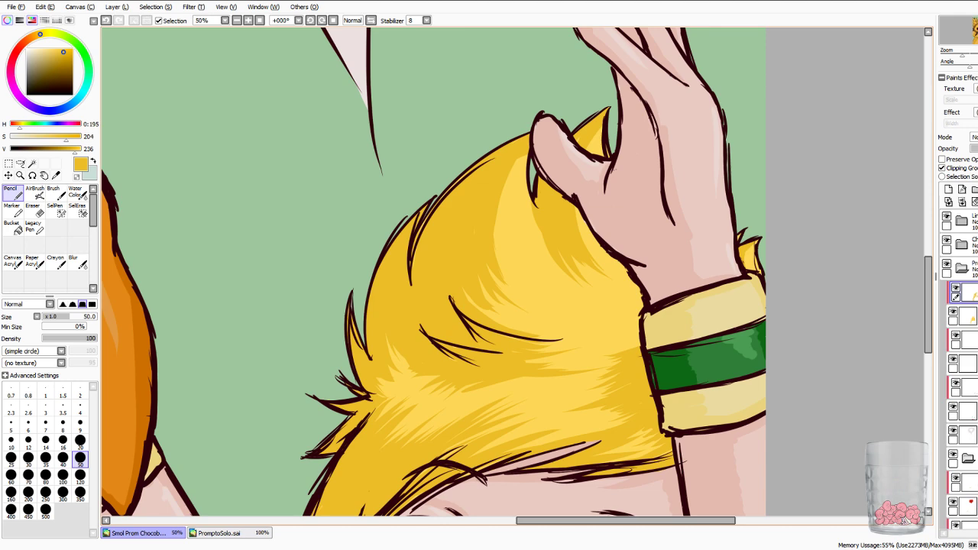
pyautogui.moveTo(468, 297)
pyautogui.mouseDown()
pyautogui.moveTo(487, 316)
pyautogui.moveTo(542, 330)
pyautogui.mouseUp()
pyautogui.hotkey('ctrl', 'z')
pyautogui.hotkey('ctrl', 'z')
pyautogui.hotkey('ctrl', 'z')
pyautogui.hotkey('ctrl', 'z')
pyautogui.hotkey('ctrl', 'z')
pyautogui.hotkey('ctrl', 'z')
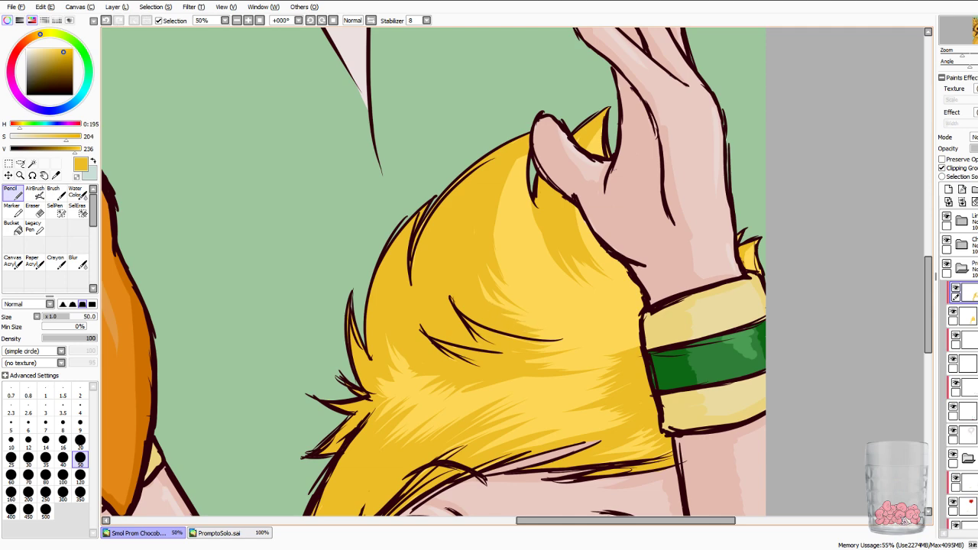
pyautogui.hotkey('ctrl', 'z')
pyautogui.hotkey('ctrl', 'z')
# Try erasing light strands from the shading beneath the thumb and at the crown's peak with the size 20 Eraser.
pyautogui.press('e')
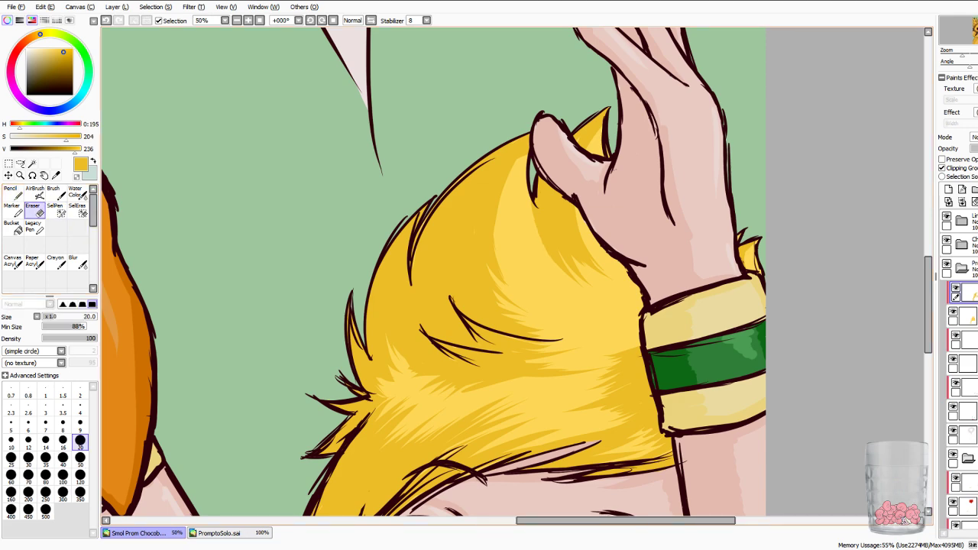
pyautogui.moveTo(534, 209)
pyautogui.mouseDown()
pyautogui.moveTo(579, 284)
pyautogui.moveTo(537, 211)
pyautogui.moveTo(578, 272)
pyautogui.mouseUp()
pyautogui.moveTo(543, 233); pyautogui.dragTo(573, 277)
pyautogui.moveTo(509, 176); pyautogui.dragTo(529, 137)
pyautogui.moveTo(518, 159); pyautogui.dragTo(524, 149)
pyautogui.hotkey('ctrl', 'z')
pyautogui.hotkey('ctrl', 'z')
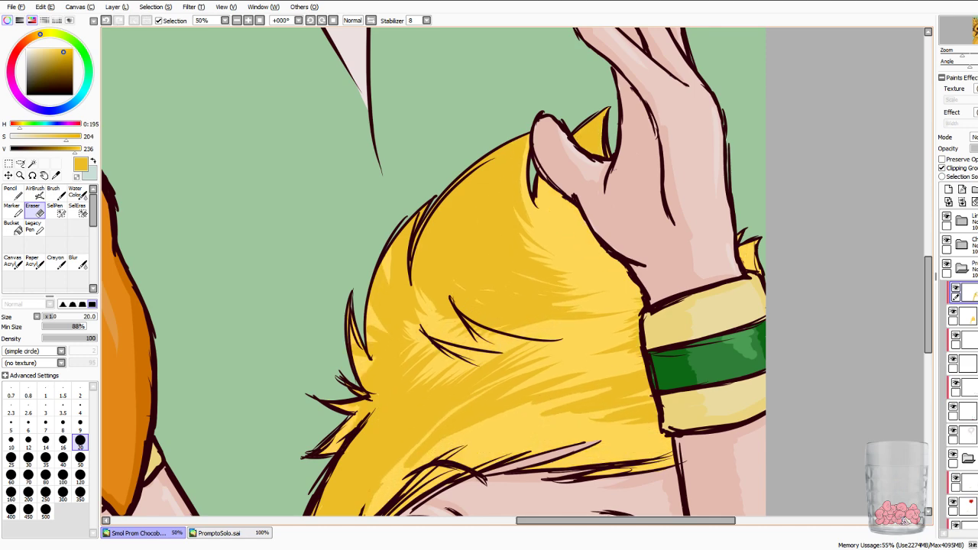
pyautogui.hotkey('ctrl', 'z')
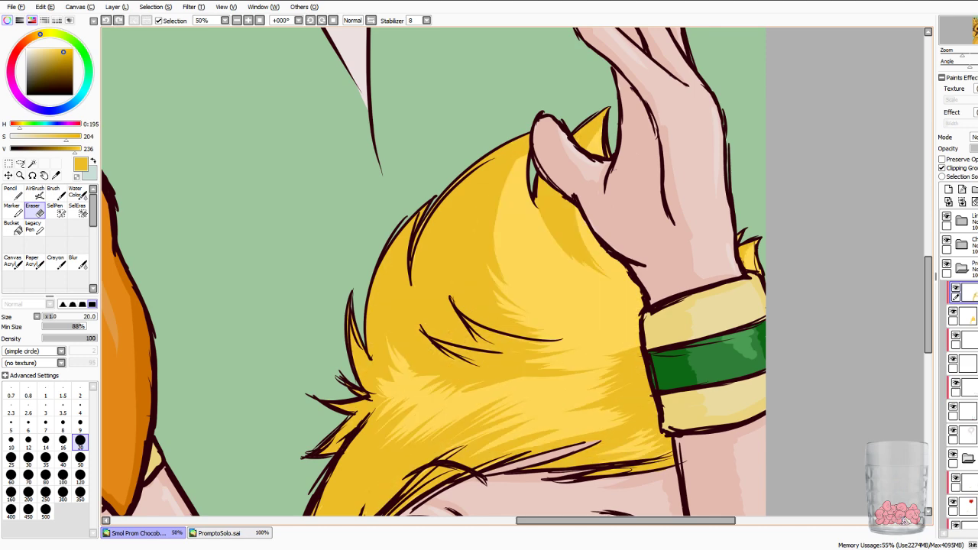
pyautogui.hotkey('ctrl', 'y')
pyautogui.hotkey('ctrl', 'y')
pyautogui.hotkey('ctrl', 'y')
pyautogui.press('n')
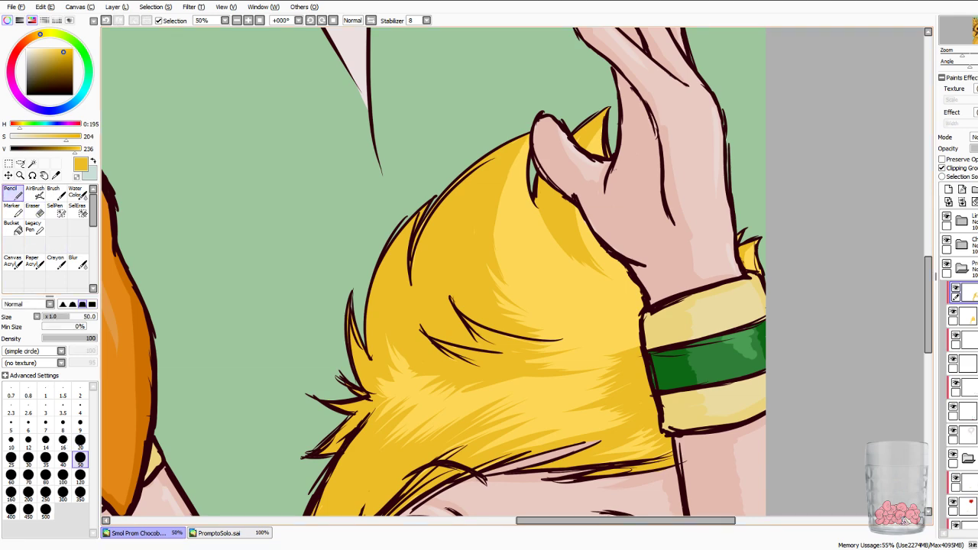
pyautogui.press('pagedown')
pyautogui.press('pagedown')
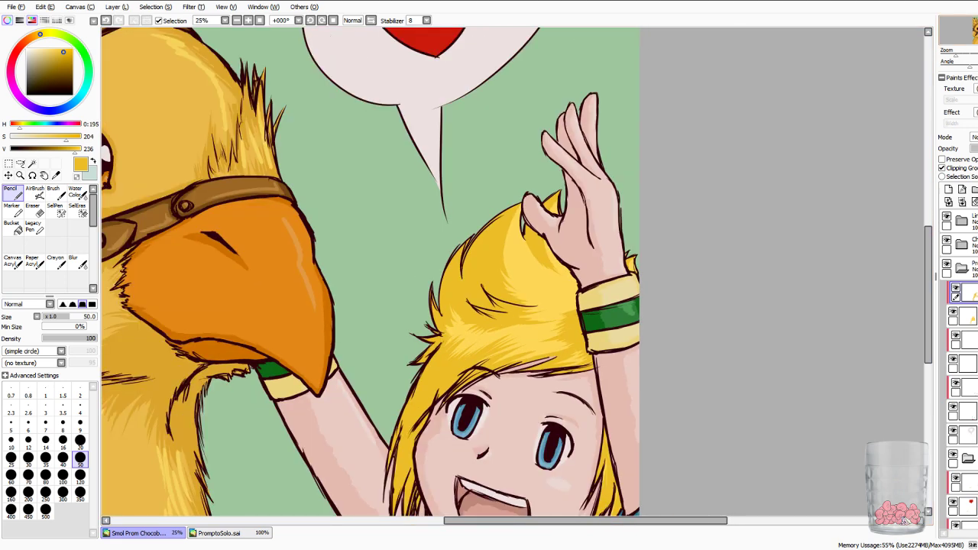
# Extend the crown shading into the light area below the thumb with tapered strand strokes at Pencil sizes 50 and 30.
pyautogui.press('pageup')
pyautogui.press('pageup')
pyautogui.moveTo(504, 306); pyautogui.dragTo(376, 308)
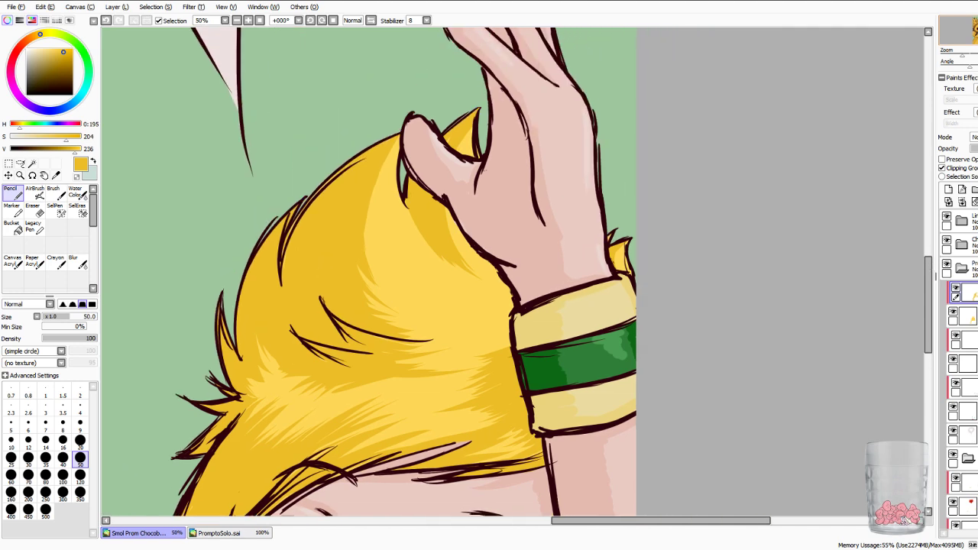
pyautogui.moveTo(392, 148); pyautogui.dragTo(386, 238)
pyautogui.moveTo(373, 186); pyautogui.dragTo(382, 248)
pyautogui.click(29, 458)
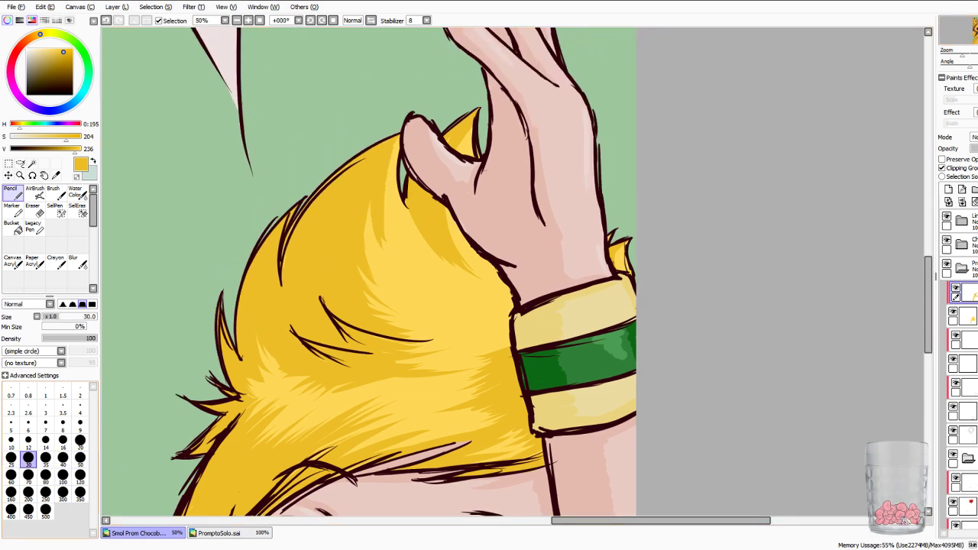
pyautogui.moveTo(371, 203); pyautogui.dragTo(383, 268)
pyautogui.moveTo(388, 220); pyautogui.dragTo(368, 286)
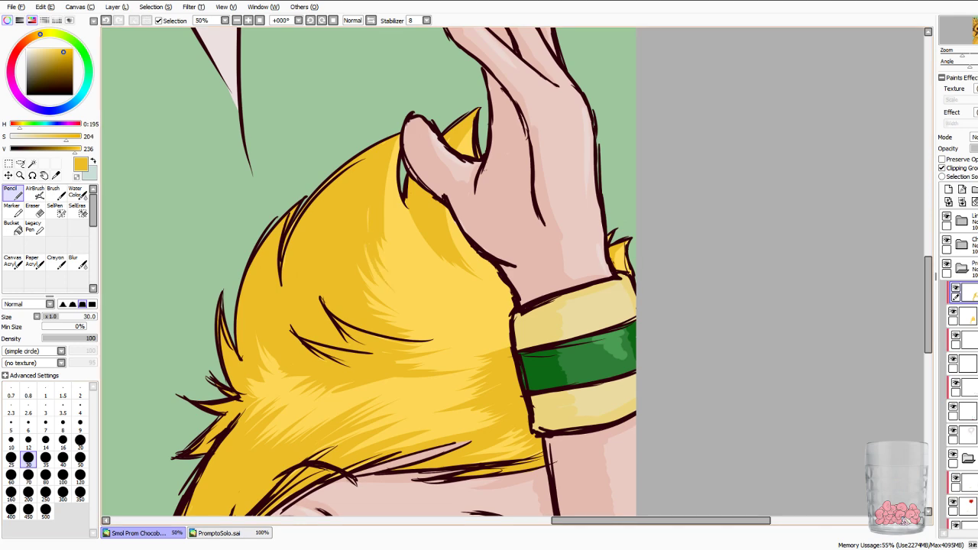
pyautogui.moveTo(368, 208); pyautogui.dragTo(368, 226)
# Shade curved strands from the hand and wristband edge into the crown's light area, undoing the unwanted strokes.
pyautogui.moveTo(508, 292); pyautogui.dragTo(405, 304)
pyautogui.moveTo(480, 252); pyautogui.dragTo(405, 298)
pyautogui.moveTo(457, 238)
pyautogui.mouseDown()
pyautogui.moveTo(400, 289)
pyautogui.moveTo(512, 298)
pyautogui.mouseUp()
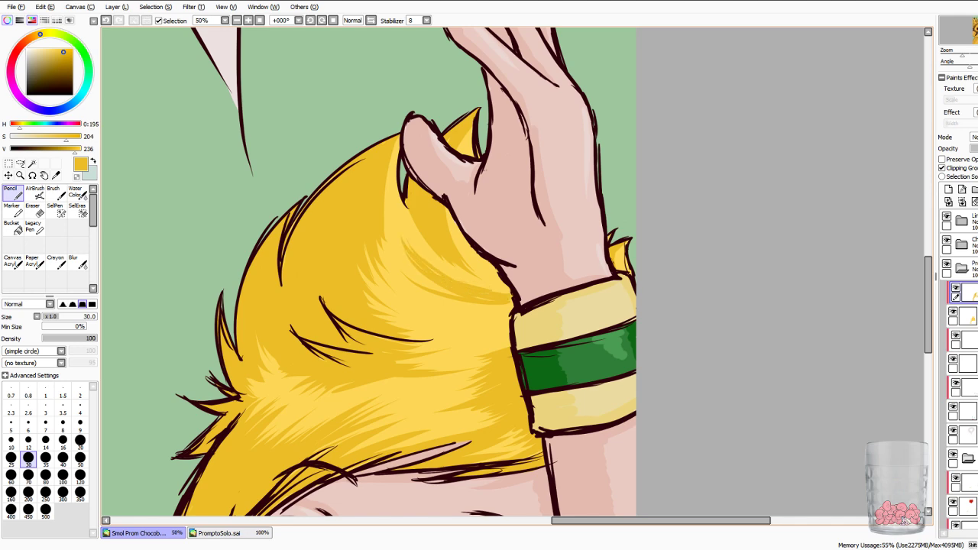
pyautogui.moveTo(472, 268); pyautogui.dragTo(509, 292)
pyautogui.moveTo(484, 271)
pyautogui.mouseDown()
pyautogui.moveTo(513, 297)
pyautogui.moveTo(503, 287)
pyautogui.mouseUp()
pyautogui.hotkey('ctrl', 'z')
pyautogui.hotkey('ctrl', 'z')
pyautogui.hotkey('ctrl', 'z')
pyautogui.moveTo(479, 269); pyautogui.dragTo(507, 286)
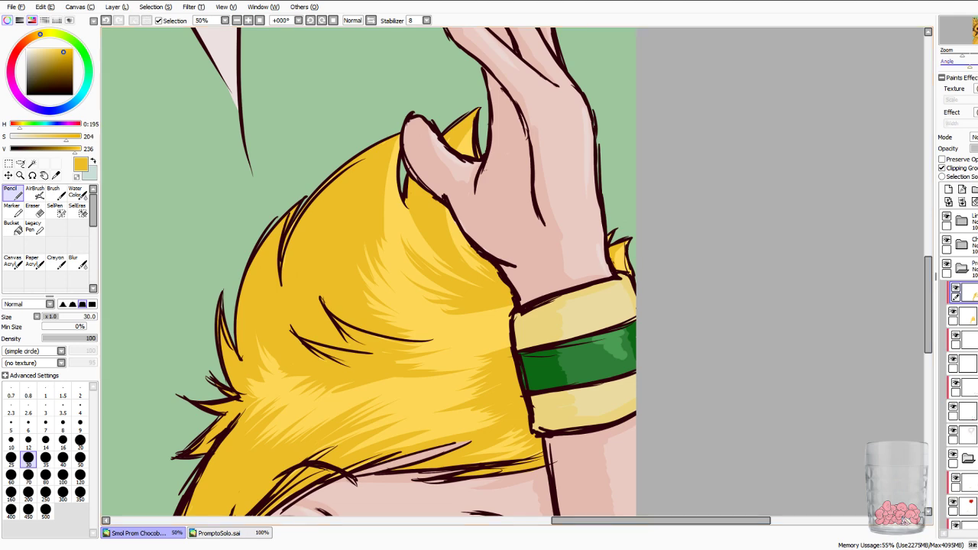
# Shade along the crown's edge under the hand with long strokes from the wristband toward the thumb on the rotated canvas.
pyautogui.press('Delete')
pyautogui.press('Delete')
pyautogui.press('Delete')
pyautogui.hotkey('ctrl', 'z')
pyautogui.hotkey('ctrl', 'z')
pyautogui.moveTo(531, 303)
pyautogui.mouseDown()
pyautogui.moveTo(509, 340)
pyautogui.moveTo(489, 338)
pyautogui.mouseUp()
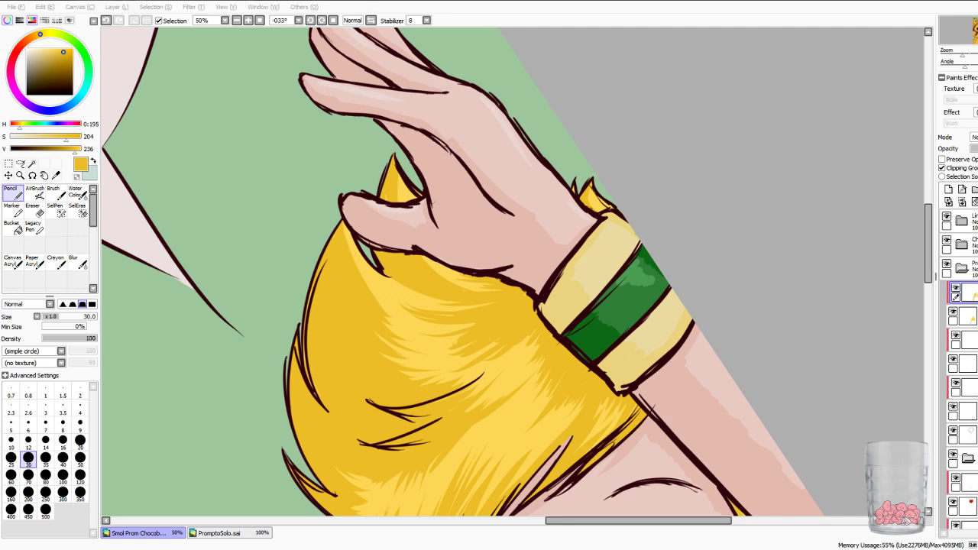
pyautogui.moveTo(490, 304)
pyautogui.mouseDown()
pyautogui.moveTo(457, 308)
pyautogui.moveTo(396, 287)
pyautogui.moveTo(362, 265)
pyautogui.moveTo(346, 233)
pyautogui.mouseUp()
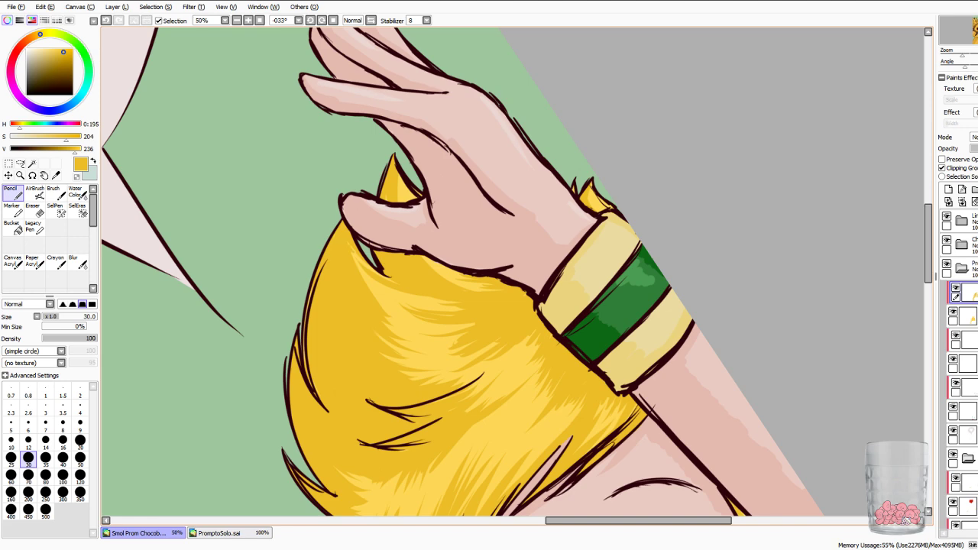
# Cover the light strip at the crown's peak beside the thumb and refine nearby strands with the size 20 Pencil.
pyautogui.moveTo(366, 264); pyautogui.dragTo(354, 253)
pyautogui.moveTo(459, 305); pyautogui.dragTo(418, 305)
pyautogui.hotkey('ctrl', 'z')
pyautogui.hotkey('ctrl', 'z')
pyautogui.click(80, 441)
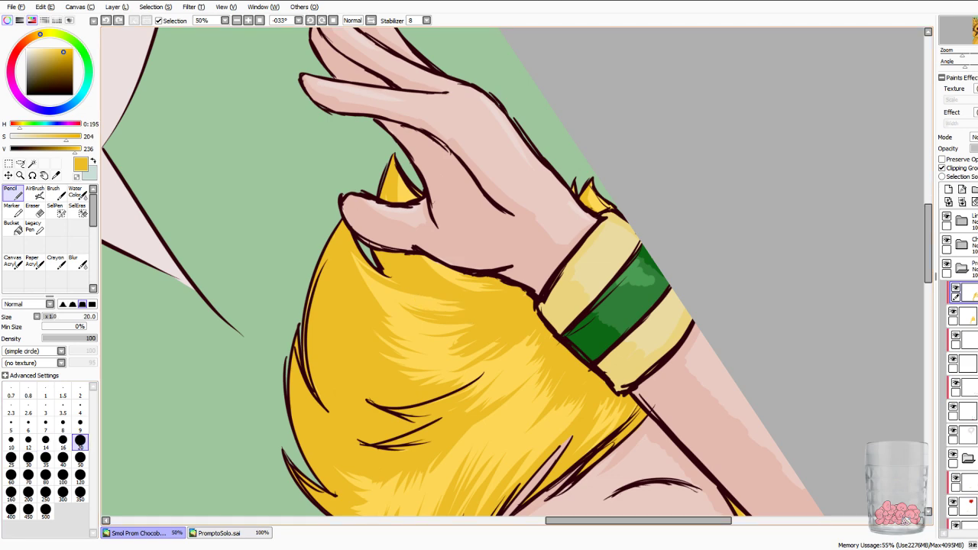
pyautogui.moveTo(465, 309); pyautogui.dragTo(426, 300)
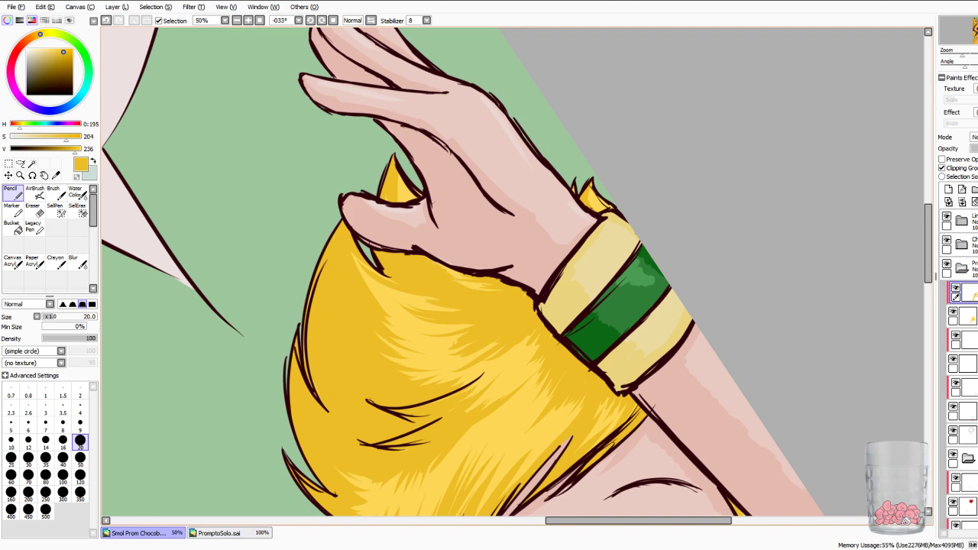
pyautogui.press('End')
pyautogui.press('End')
pyautogui.press('End')
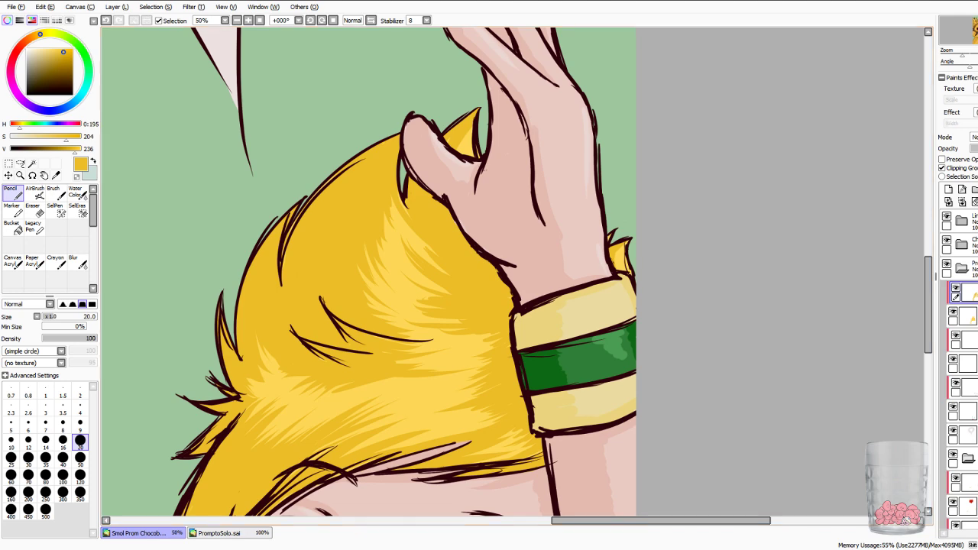
# Erase short light strands from the shading above the curved strand line with the size 20 Eraser.
pyautogui.press('e')
pyautogui.moveTo(415, 322); pyautogui.dragTo(454, 334)
pyautogui.moveTo(415, 307); pyautogui.dragTo(446, 319)
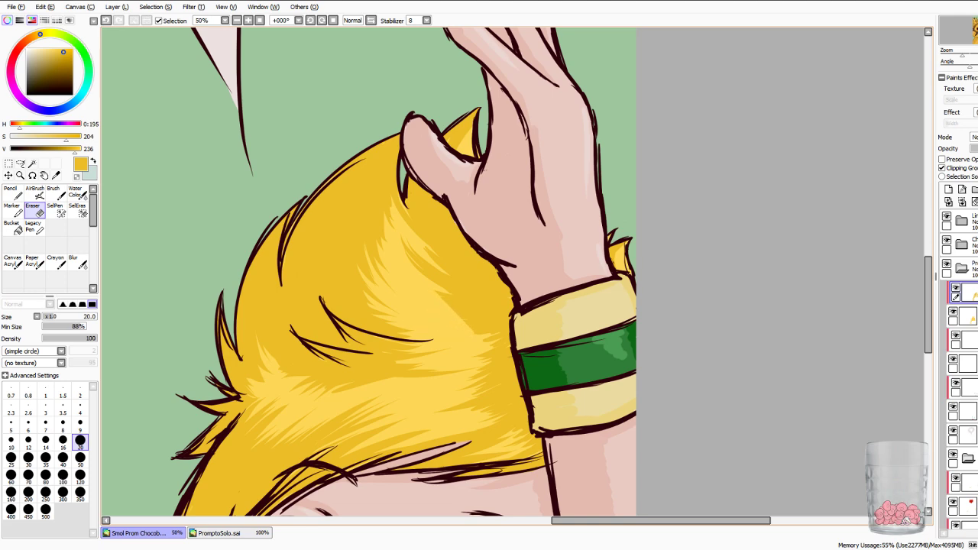
# Paint fine size 20 Pencil shading strands through the light area between the thumb and the curved strand line.
pyautogui.click(11, 192)
pyautogui.moveTo(414, 282); pyautogui.dragTo(439, 295)
pyautogui.moveTo(422, 281); pyautogui.dragTo(449, 294)
pyautogui.moveTo(445, 334)
pyautogui.mouseDown()
pyautogui.moveTo(489, 338)
pyautogui.moveTo(472, 334)
pyautogui.mouseUp()
pyautogui.moveTo(433, 329); pyautogui.dragTo(472, 330)
pyautogui.moveTo(419, 327)
pyautogui.mouseDown()
pyautogui.moveTo(468, 326)
pyautogui.moveTo(440, 325)
pyautogui.moveTo(462, 320)
pyautogui.mouseUp()
pyautogui.moveTo(412, 305); pyautogui.dragTo(454, 311)
pyautogui.moveTo(402, 292)
pyautogui.mouseDown()
pyautogui.moveTo(449, 306)
pyautogui.moveTo(425, 292)
pyautogui.moveTo(447, 298)
pyautogui.mouseUp()
pyautogui.moveTo(407, 303)
pyautogui.mouseDown()
pyautogui.moveTo(445, 290)
pyautogui.moveTo(431, 287)
pyautogui.mouseUp()
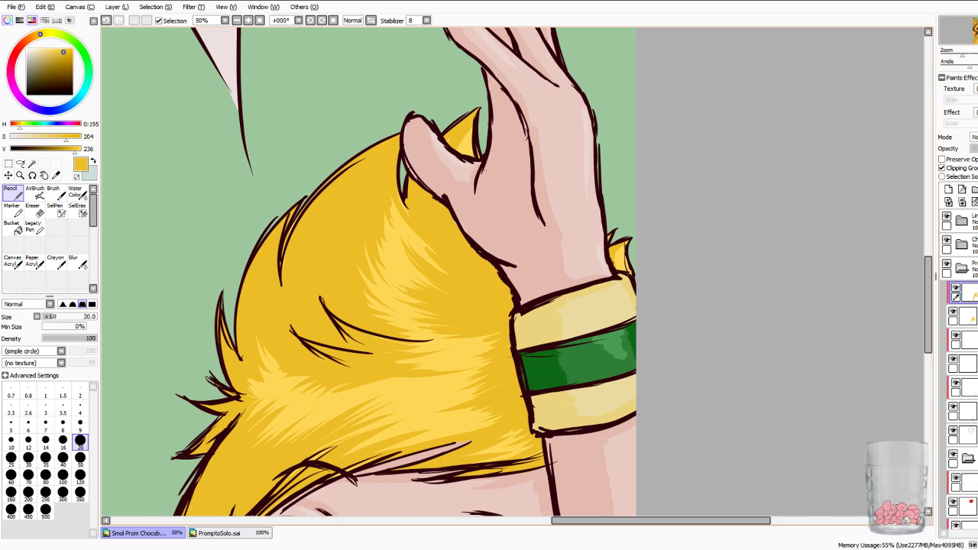
# Break up the light band above the hairline with a few fine shading strands.
pyautogui.moveTo(487, 338)
pyautogui.mouseDown()
pyautogui.moveTo(464, 350)
pyautogui.moveTo(467, 339)
pyautogui.moveTo(468, 351)
pyautogui.moveTo(495, 346)
pyautogui.mouseUp()
pyautogui.moveTo(354, 389); pyautogui.dragTo(326, 401)
pyautogui.moveTo(350, 383)
pyautogui.mouseDown()
pyautogui.moveTo(334, 390)
pyautogui.moveTo(395, 378)
pyautogui.mouseUp()
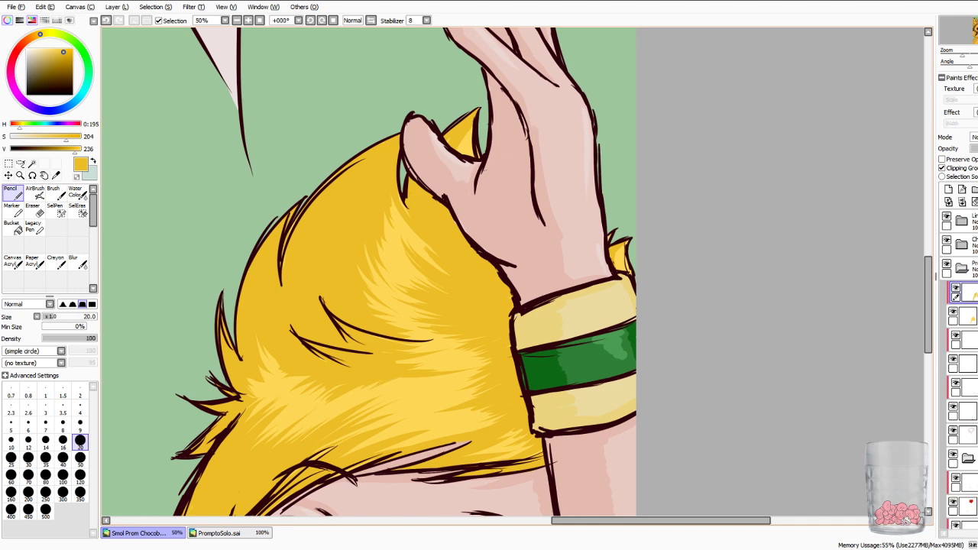
# Create a new layer above the hair shading and turn on its clipping group.
pyautogui.click(948, 190)
pyautogui.click(950, 168)
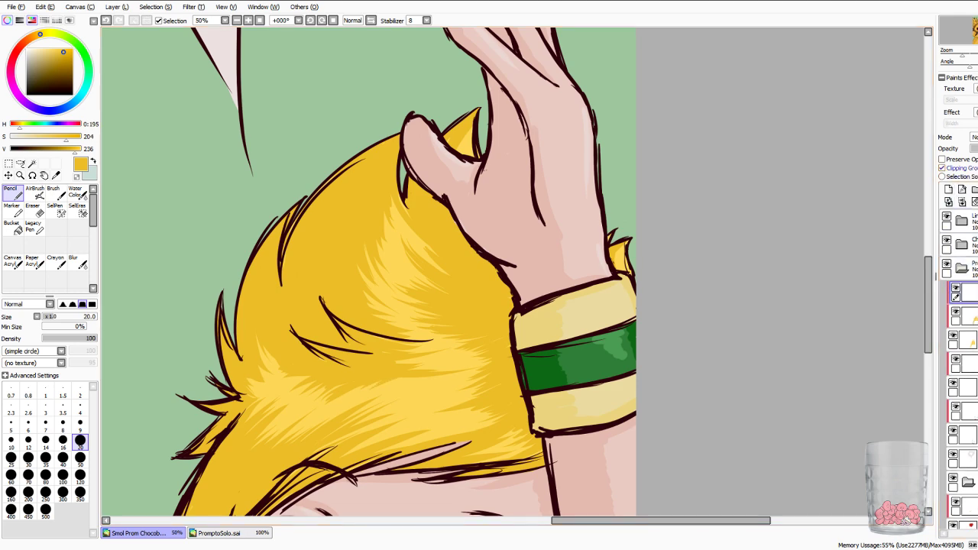
# Try painting a paler yellow highlight strand down the side hair on the new clipped layer.
pyautogui.click(56, 176)
pyautogui.click(412, 381)
pyautogui.moveTo(413, 380); pyautogui.dragTo(490, 225)
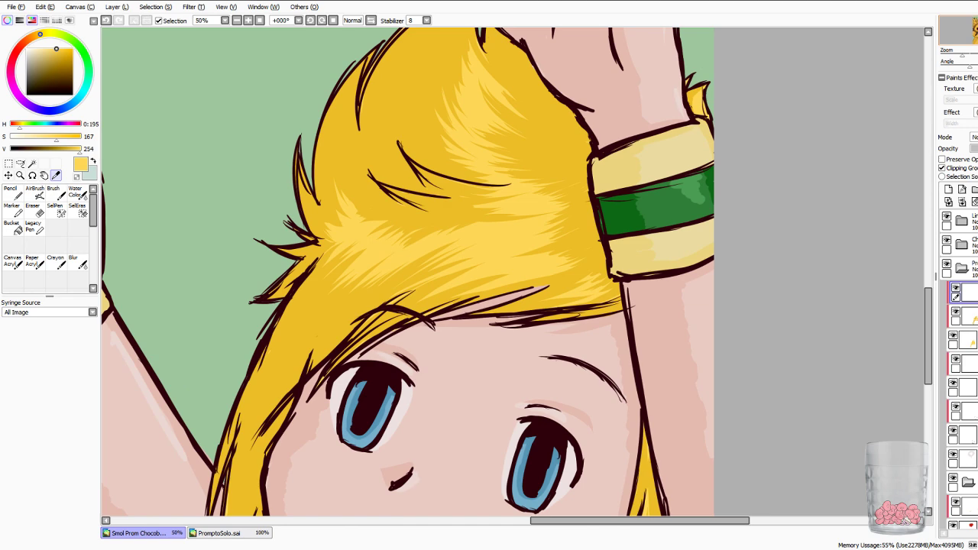
pyautogui.click(13, 193)
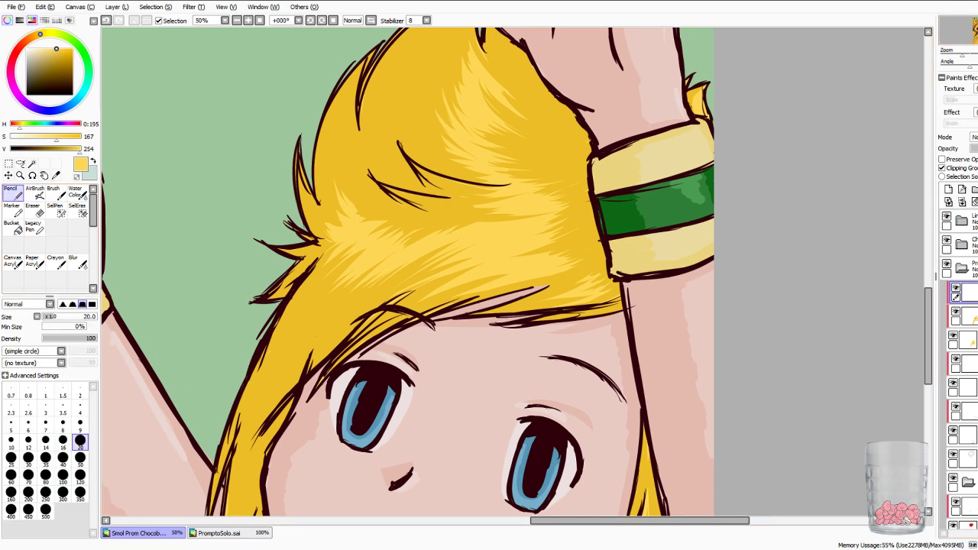
pyautogui.moveTo(56, 49); pyautogui.dragTo(45, 48)
pyautogui.moveTo(351, 249); pyautogui.dragTo(272, 371)
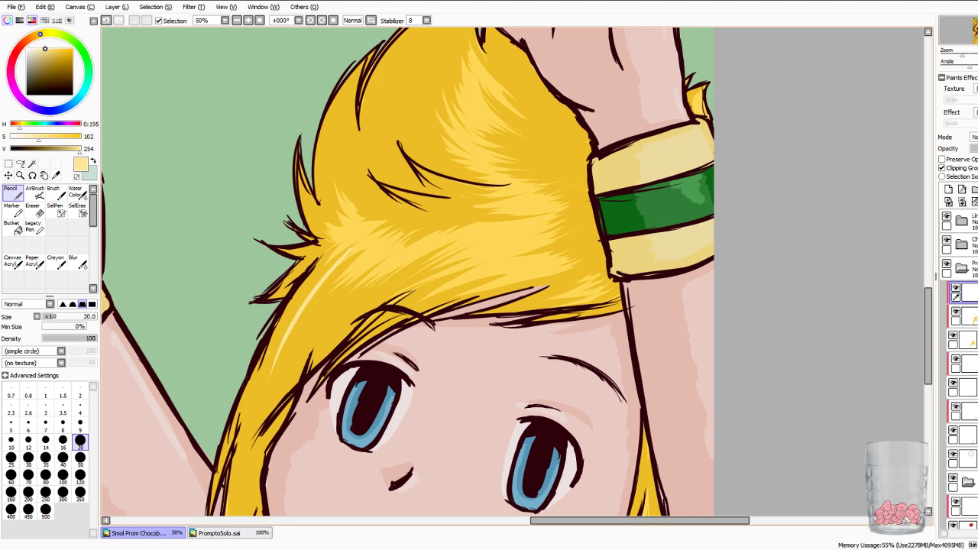
pyautogui.hotkey('ctrl', 'z')
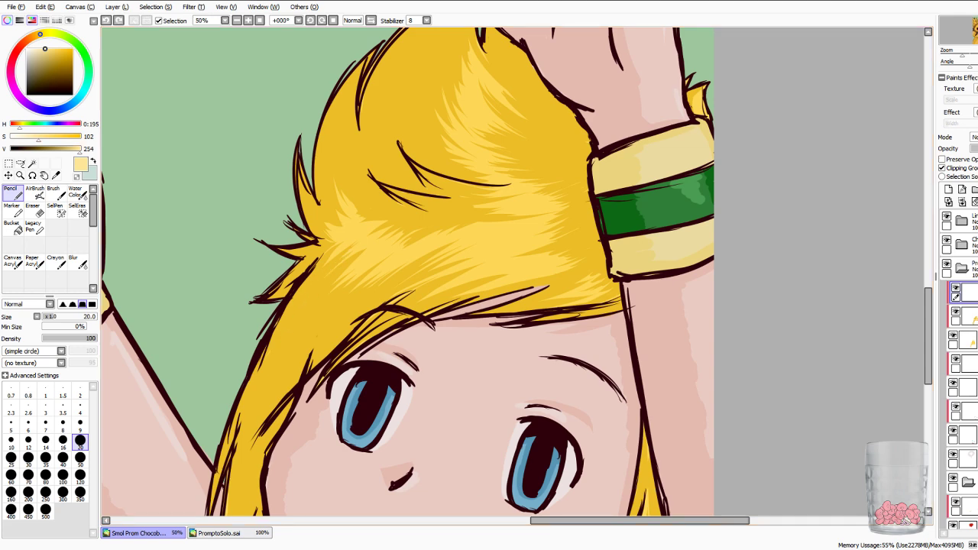
# Brighten the hair shading layer with the Hue and Saturation adjustment.
pyautogui.click(56, 176)
pyautogui.click(489, 248)
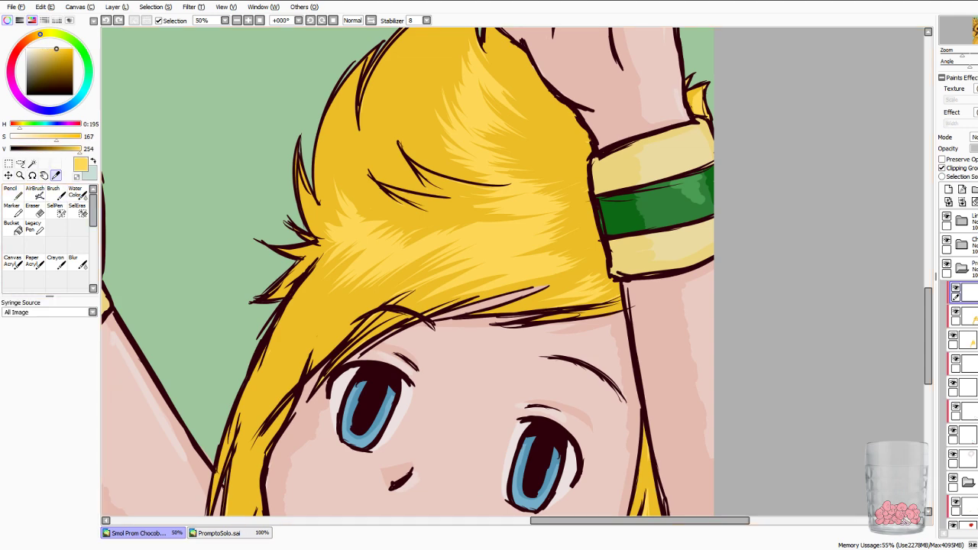
pyautogui.click(969, 340)
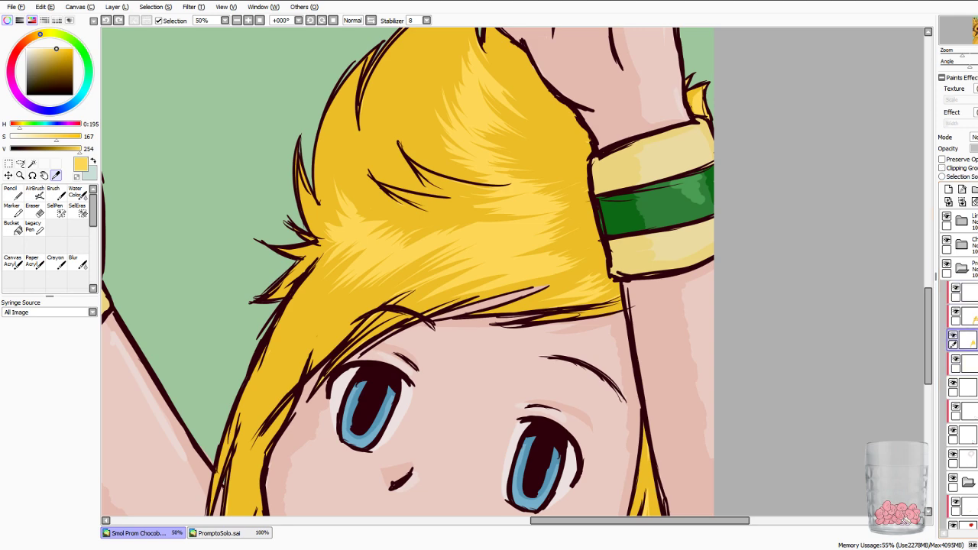
pyautogui.scroll(-3, 512, 271)
pyautogui.scroll(2, 514, 271)
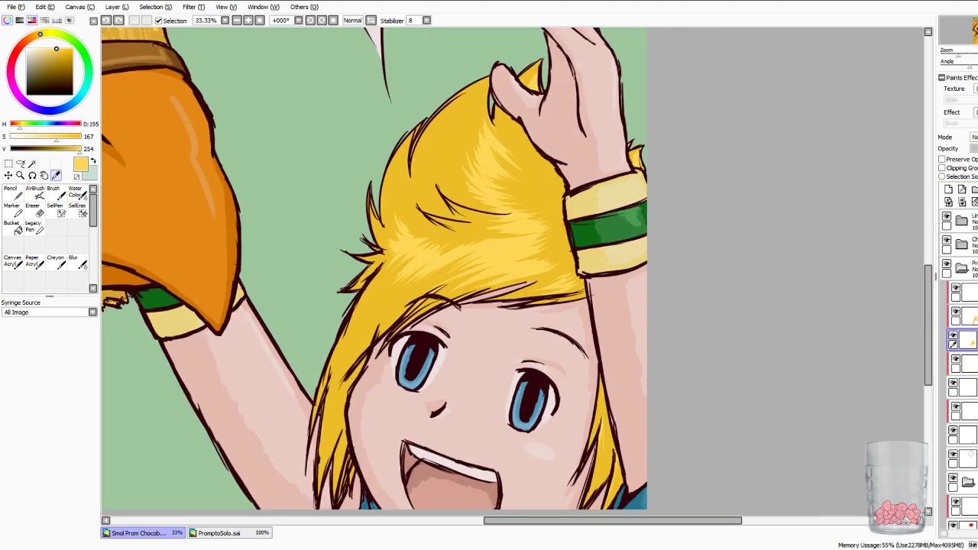
pyautogui.click(969, 317)
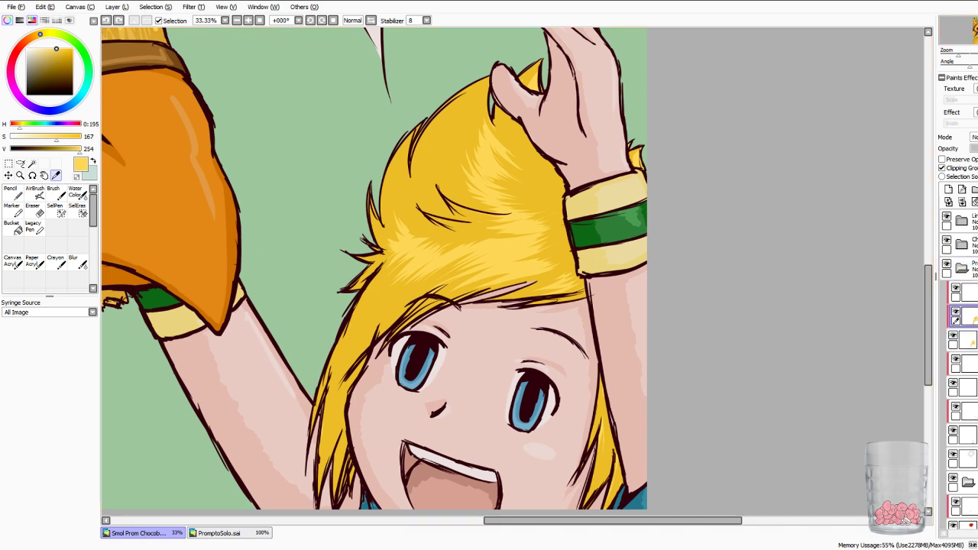
pyautogui.hotkey('ctrl', 'u')
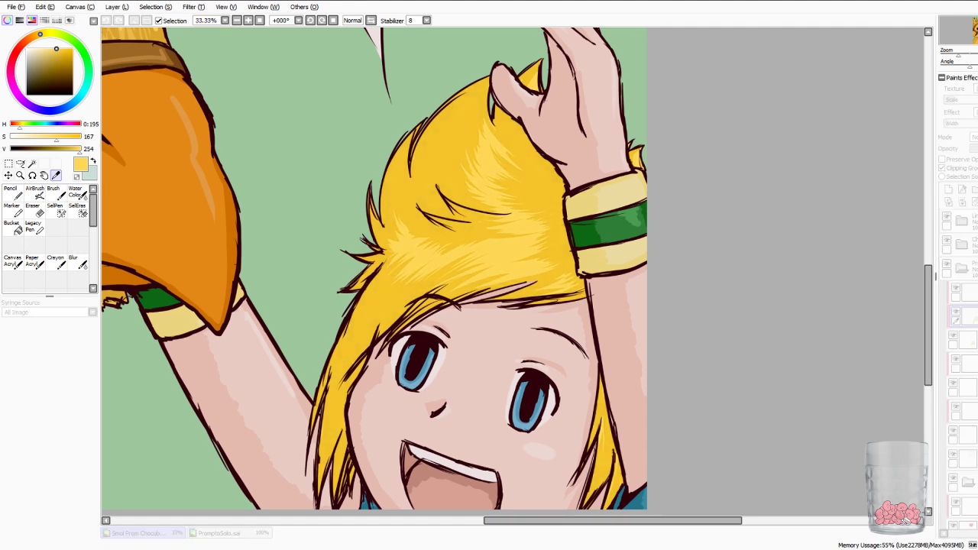
pyautogui.press('Return')
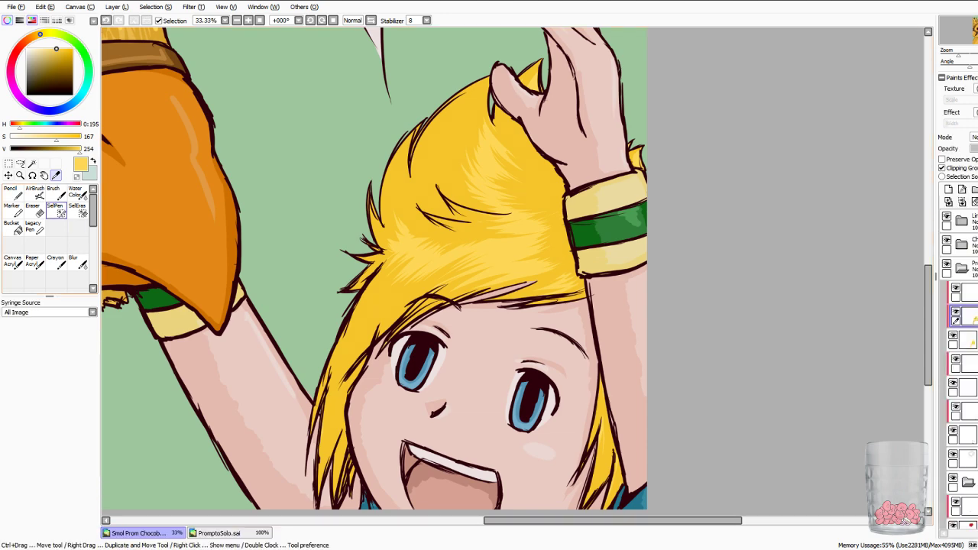
# Try a light yellow Pencil strand on the side hair using the top clipped layer.
pyautogui.click(13, 193)
pyautogui.click(56, 176)
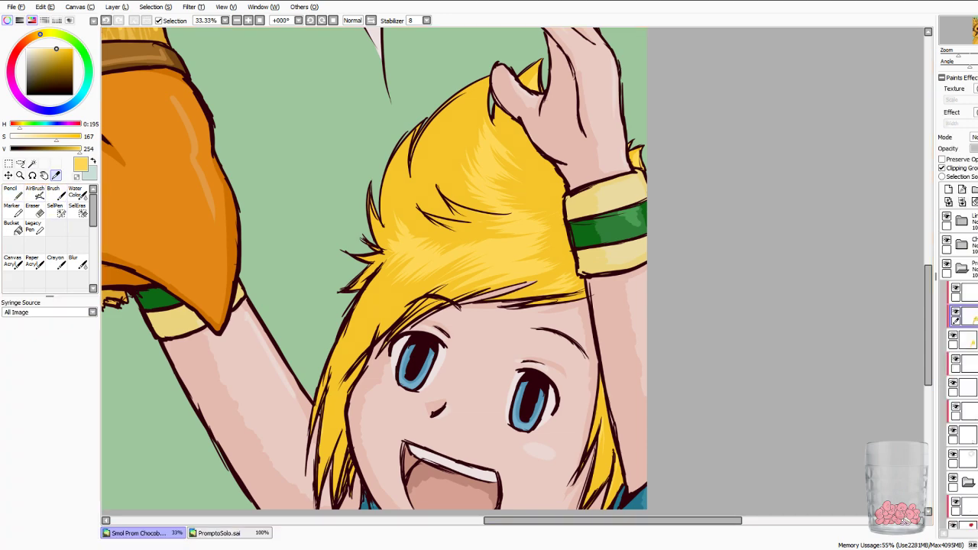
pyautogui.click(969, 293)
pyautogui.click(12, 194)
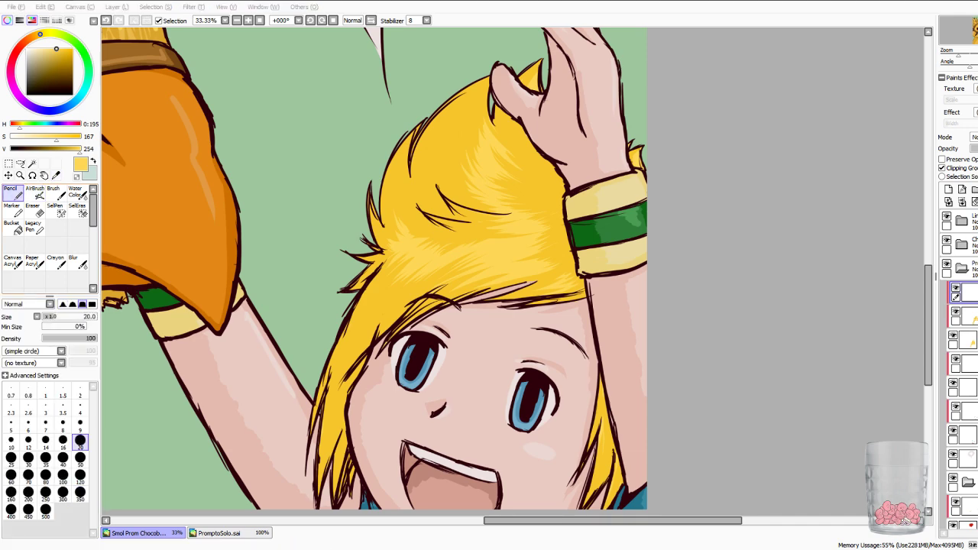
pyautogui.moveTo(349, 332); pyautogui.dragTo(332, 365)
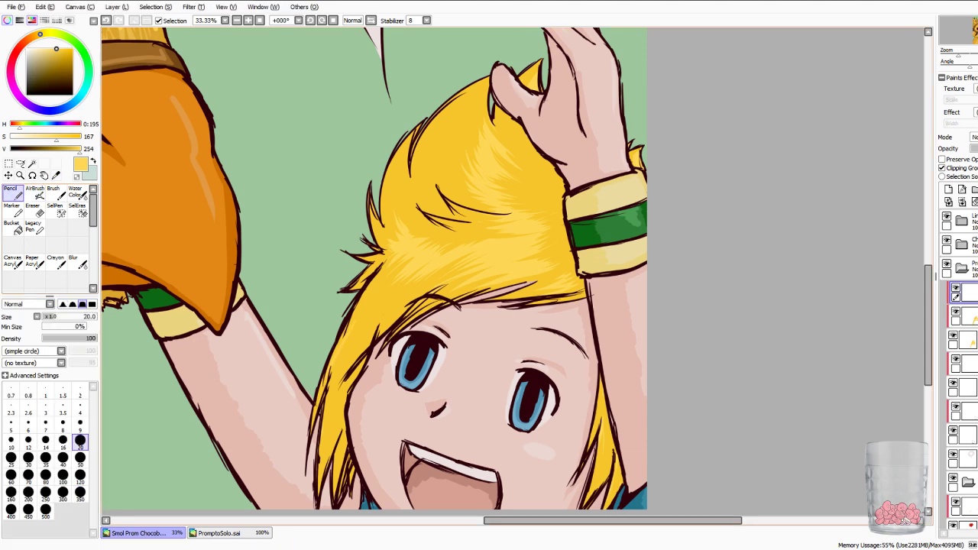
pyautogui.click(45, 175)
pyautogui.click(56, 176)
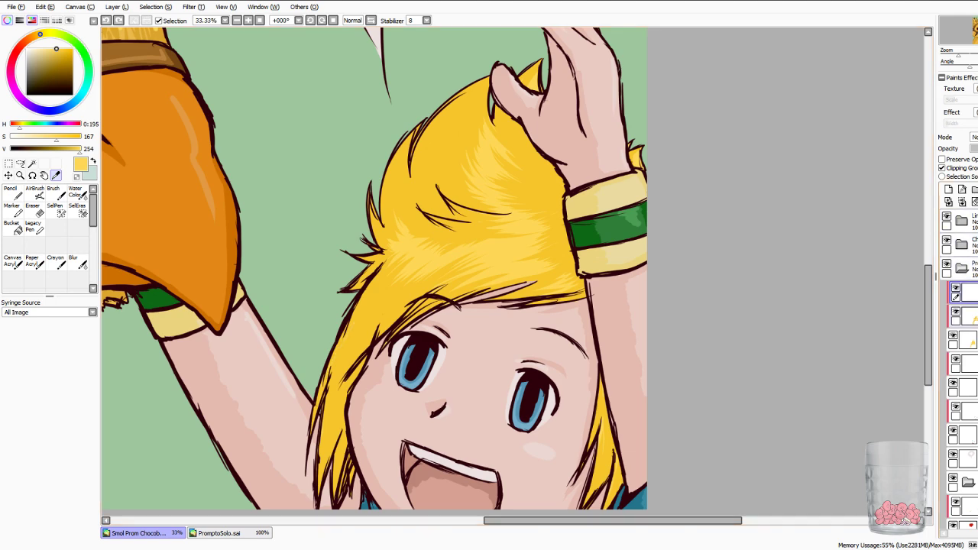
# Sample the crown's original darker yellow and lower its brightness value to 224 for the Pencil on the top clipped layer.
pyautogui.click(969, 317)
pyautogui.click(443, 172)
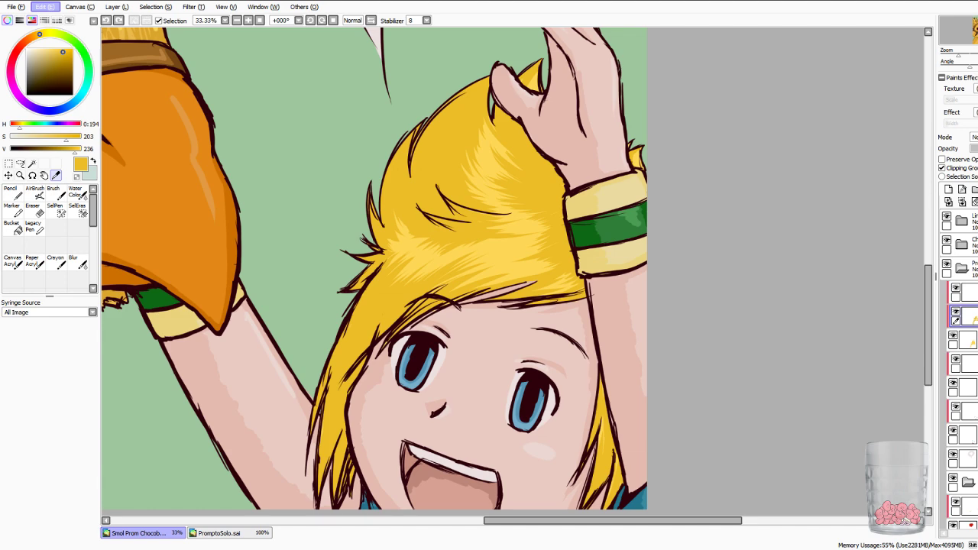
pyautogui.click(11, 191)
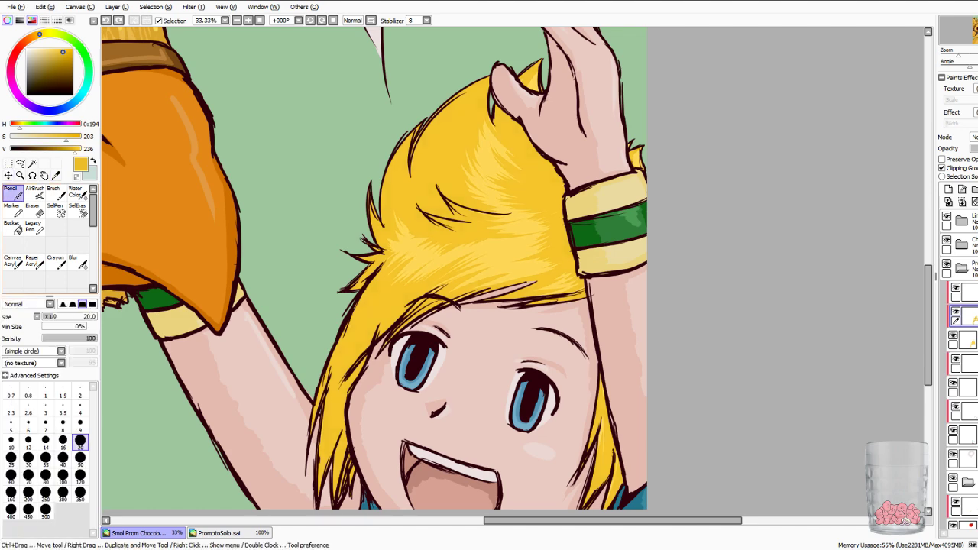
pyautogui.click(967, 293)
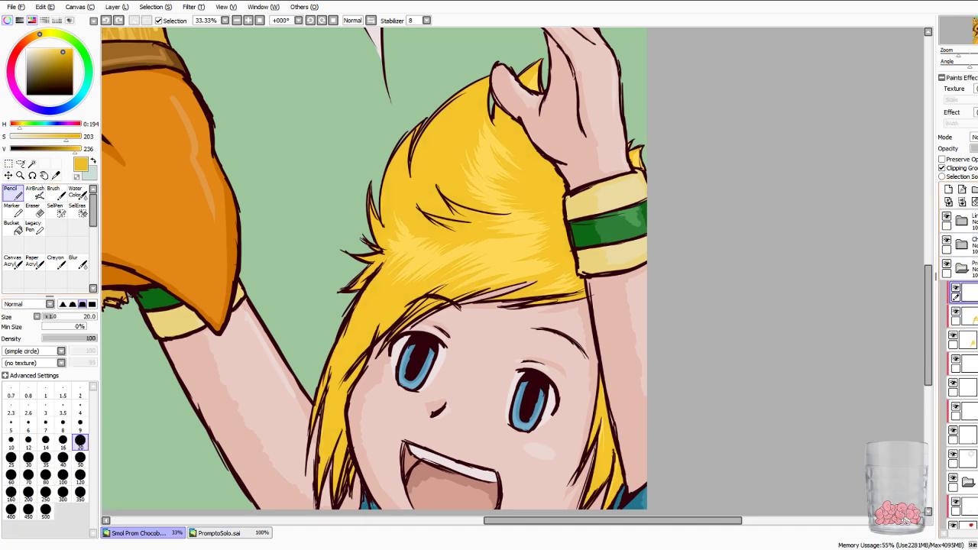
pyautogui.scroll(-2, 959, 366)
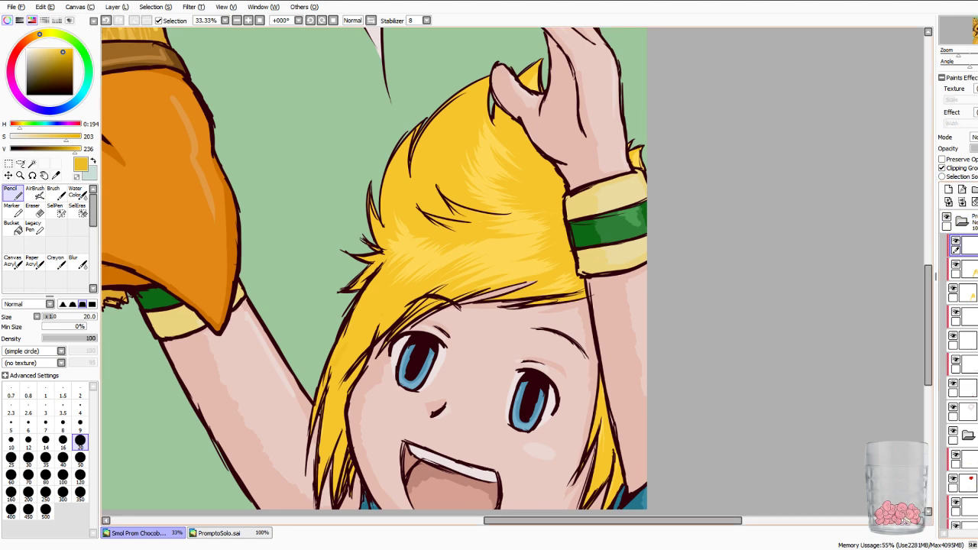
pyautogui.click(72, 149)
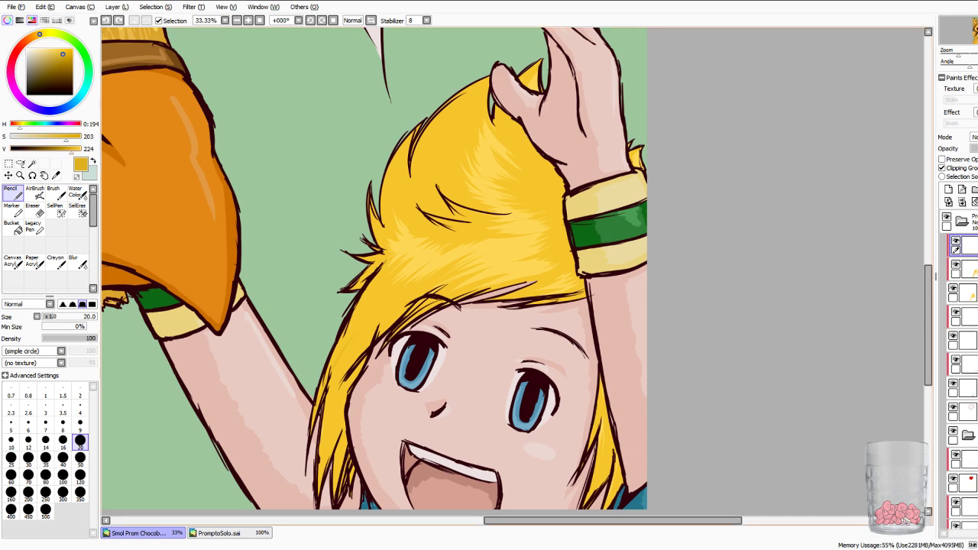
# Try thin size 20 shadow strands down the side hair with the darker yellow.
pyautogui.moveTo(355, 327); pyautogui.dragTo(331, 362)
pyautogui.moveTo(368, 299)
pyautogui.mouseDown()
pyautogui.moveTo(352, 319)
pyautogui.moveTo(361, 317)
pyautogui.mouseUp()
pyautogui.hotkey('ctrl', 'z')
pyautogui.hotkey('ctrl', 'z')
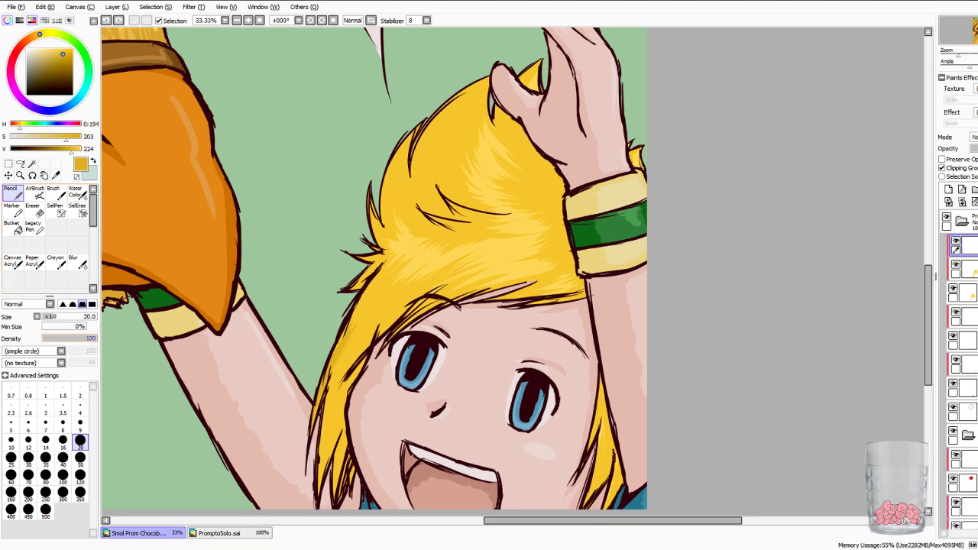
# Paint darker yellow shadow strands down the side lock beside the face with the size 50 Pencil.
pyautogui.click(80, 460)
pyautogui.scroll(1, 514, 270)
pyautogui.moveTo(489, 382); pyautogui.dragTo(489, 258)
pyautogui.moveTo(255, 345)
pyautogui.mouseDown()
pyautogui.moveTo(236, 433)
pyautogui.moveTo(250, 351)
pyautogui.moveTo(289, 277)
pyautogui.moveTo(237, 359)
pyautogui.moveTo(244, 451)
pyautogui.mouseUp()
pyautogui.moveTo(261, 374); pyautogui.dragTo(247, 476)
pyautogui.moveTo(262, 393); pyautogui.dragTo(273, 456)
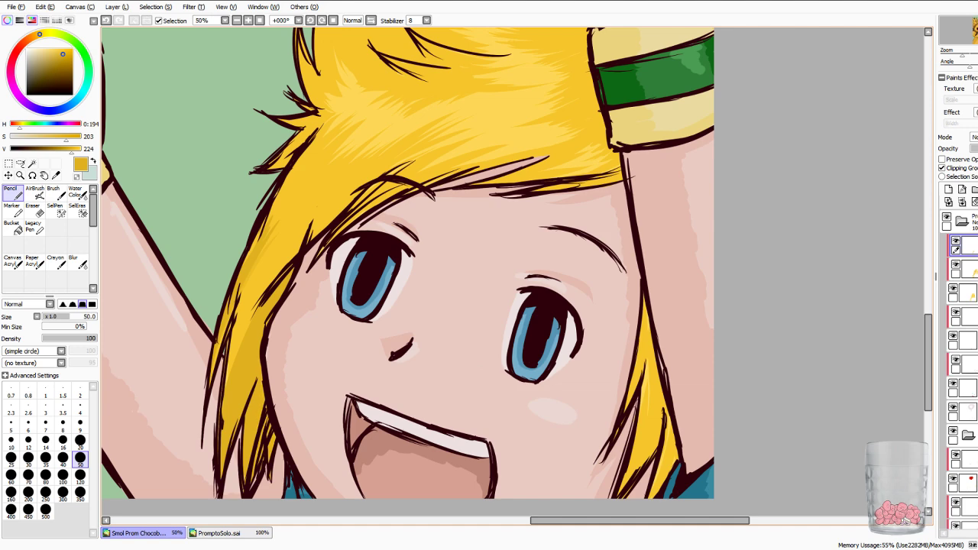
# Undo the darker yellow shadow strands on the side lock and sample the hair's base yellow near the crown.
pyautogui.press('pagedown')
pyautogui.press('pagedown')
pyautogui.press('pagedown')
pyautogui.press('pagedown')
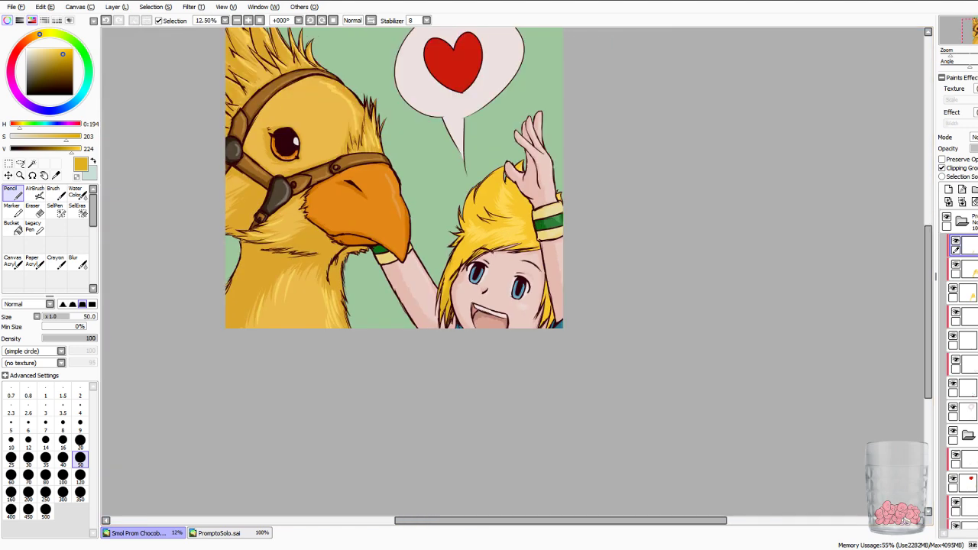
pyautogui.hotkey('ctrl', 'z')
pyautogui.hotkey('ctrl', 'z')
pyautogui.click(56, 175)
pyautogui.click(493, 218)
pyautogui.scroll(4, 513, 271)
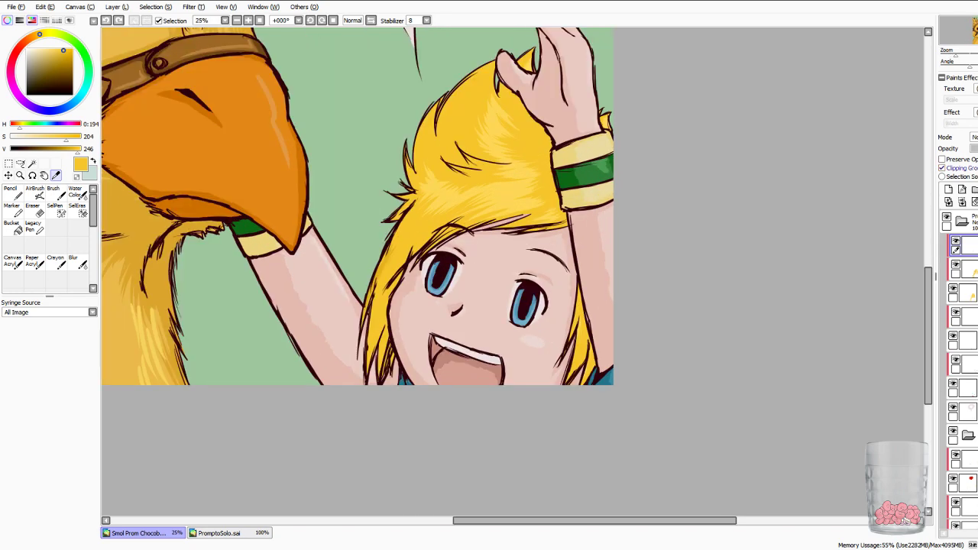
# Adjust the hue and saturation of the base hair layer.
pyautogui.click(969, 294)
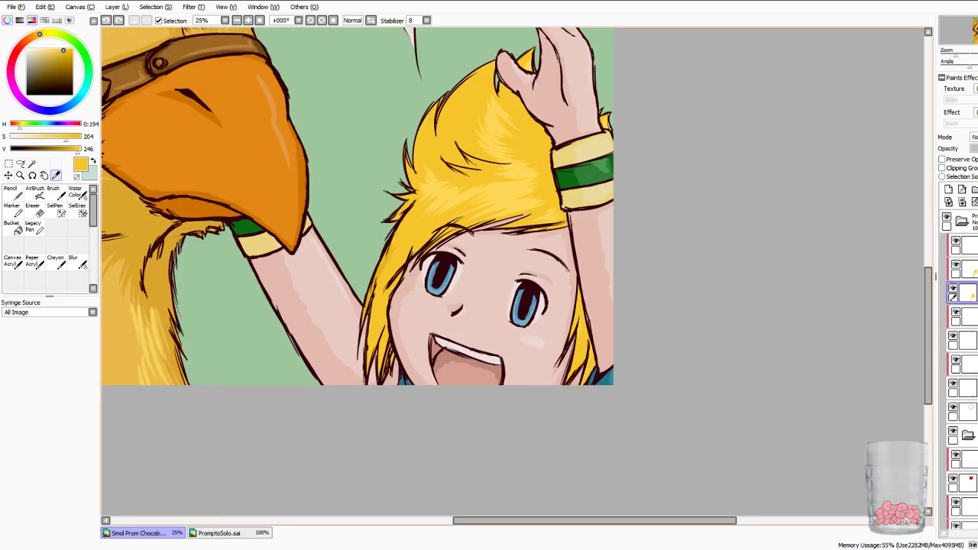
pyautogui.hotkey('ctrl', 'u')
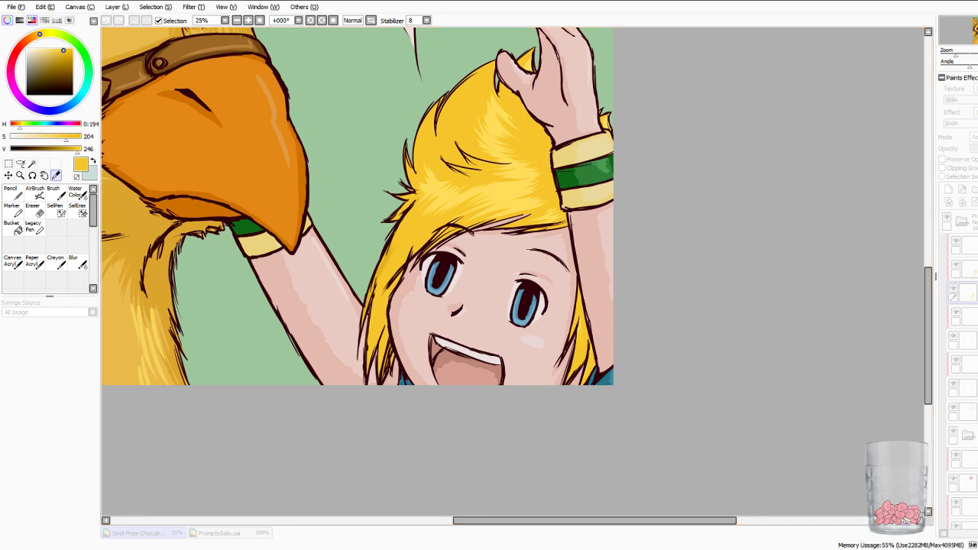
pyautogui.press('Return')
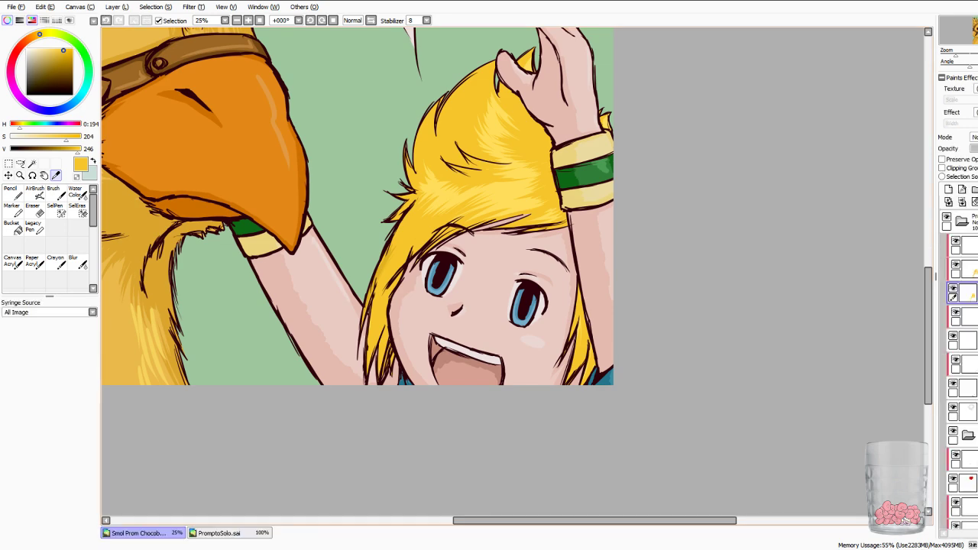
# Try a base-yellow Pencil strand on the side hair using the top clipped layer.
pyautogui.click(966, 246)
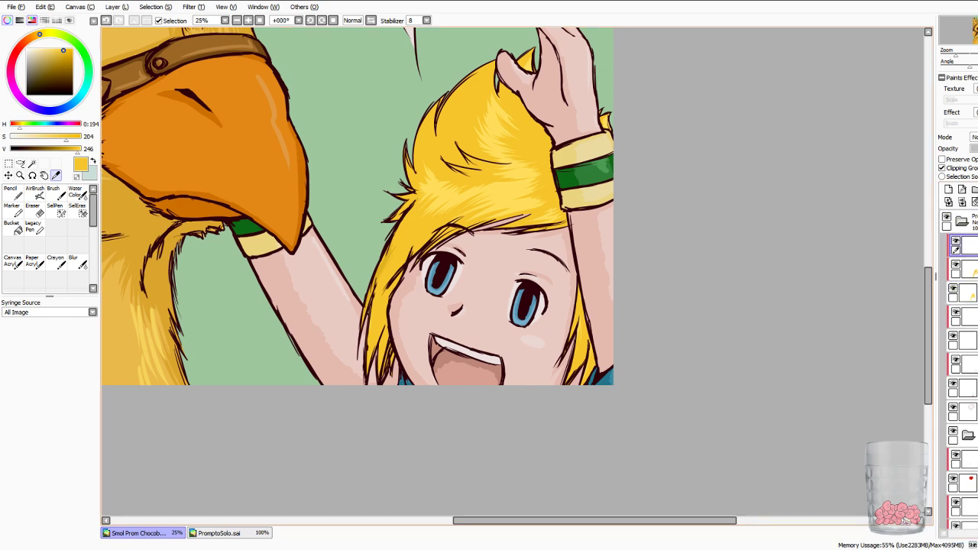
pyautogui.click(13, 193)
pyautogui.press('alt')
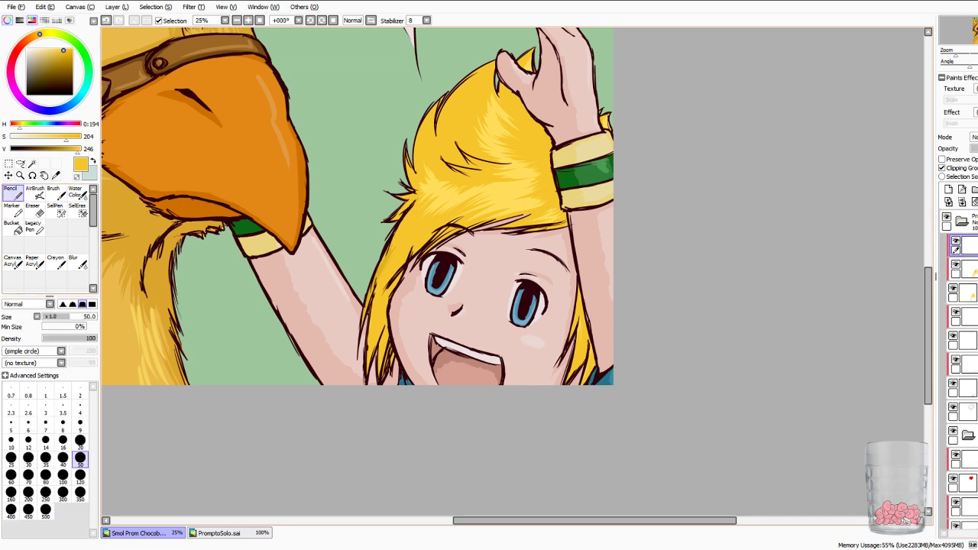
pyautogui.moveTo(394, 249); pyautogui.dragTo(372, 287)
pyautogui.hotkey('ctrl', 'z')
pyautogui.click(969, 294)
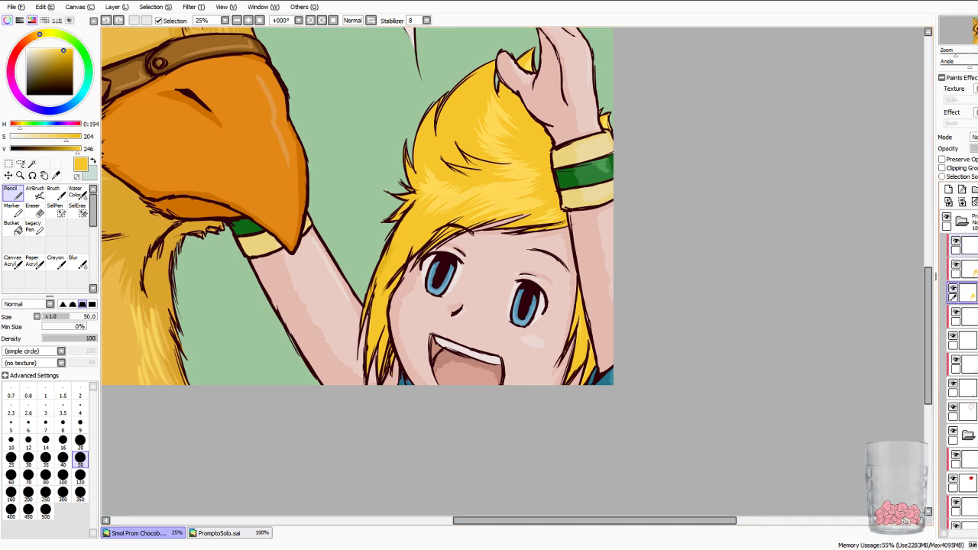
pyautogui.click(56, 211)
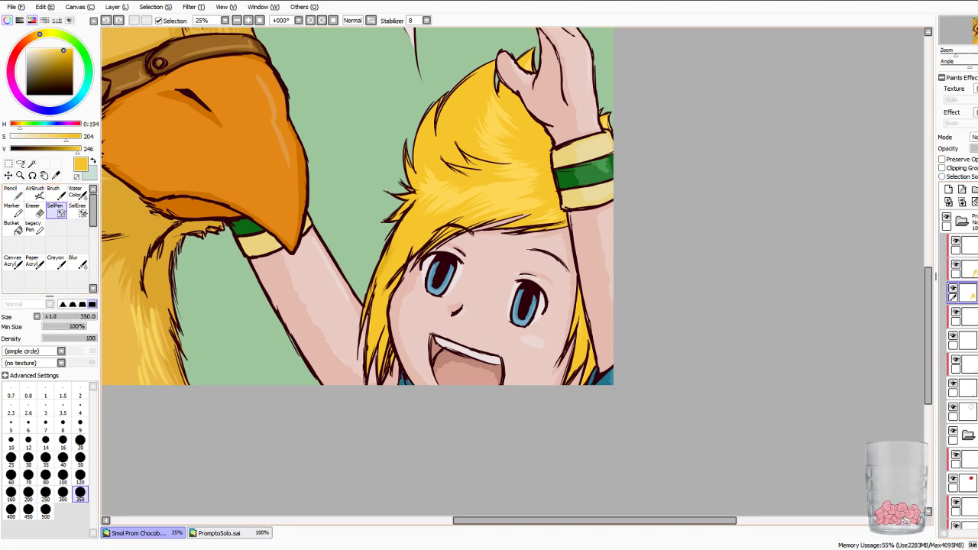
pyautogui.click(968, 245)
pyautogui.moveTo(398, 246)
pyautogui.mouseDown()
pyautogui.moveTo(378, 292)
pyautogui.moveTo(397, 241)
pyautogui.mouseUp()
pyautogui.hotkey('ctrl', 'd')
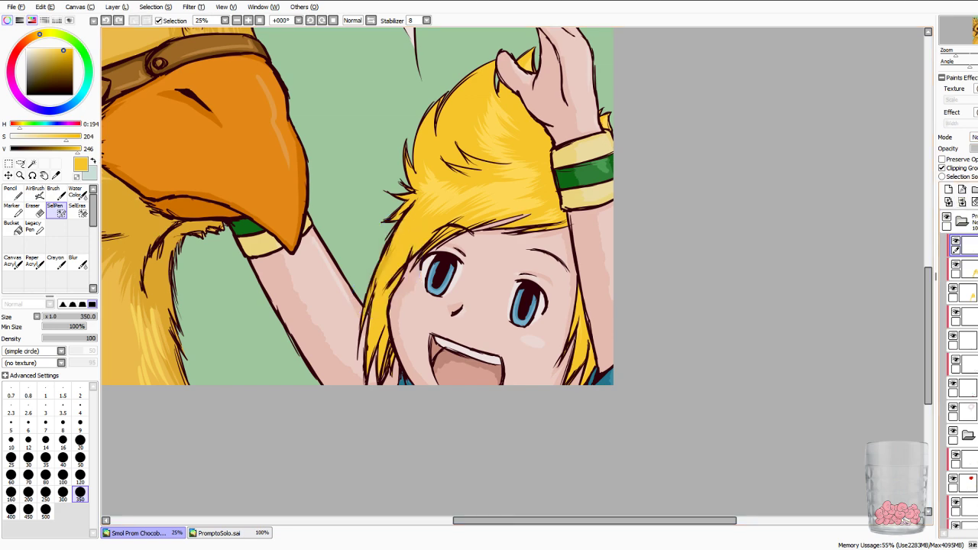
# Try size 20 Eraser strokes along the side hair on the top clipped layer.
pyautogui.press('e')
pyautogui.moveTo(392, 252); pyautogui.dragTo(384, 270)
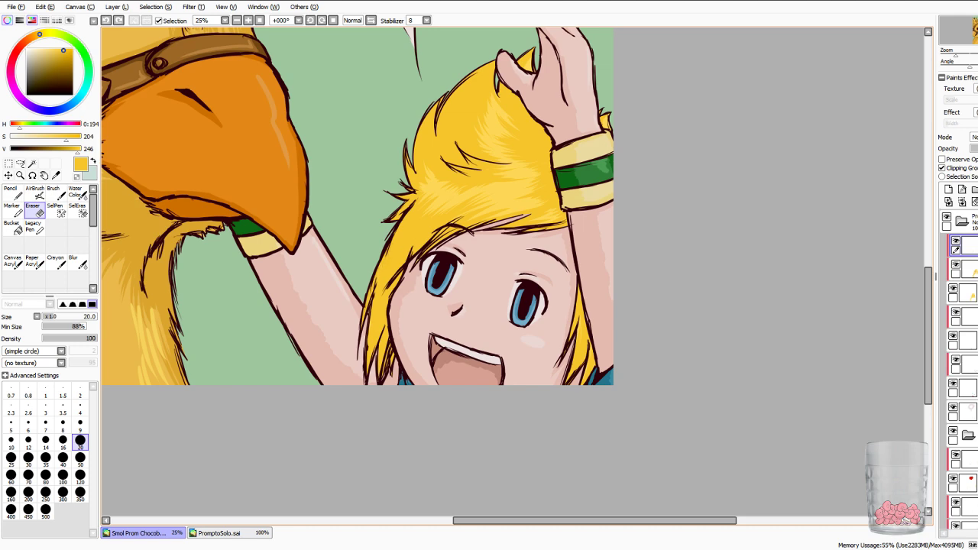
pyautogui.click(969, 292)
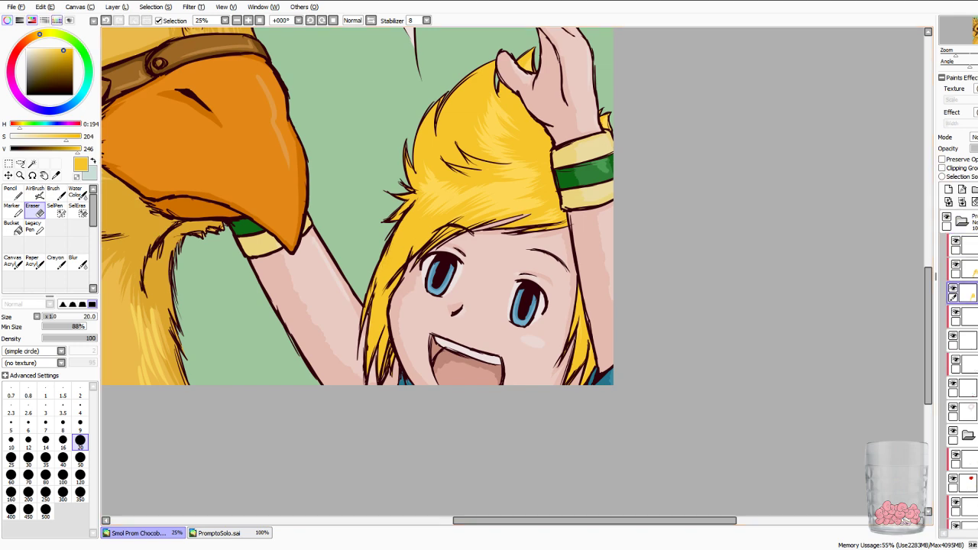
pyautogui.hotkey('ctrl', 'z')
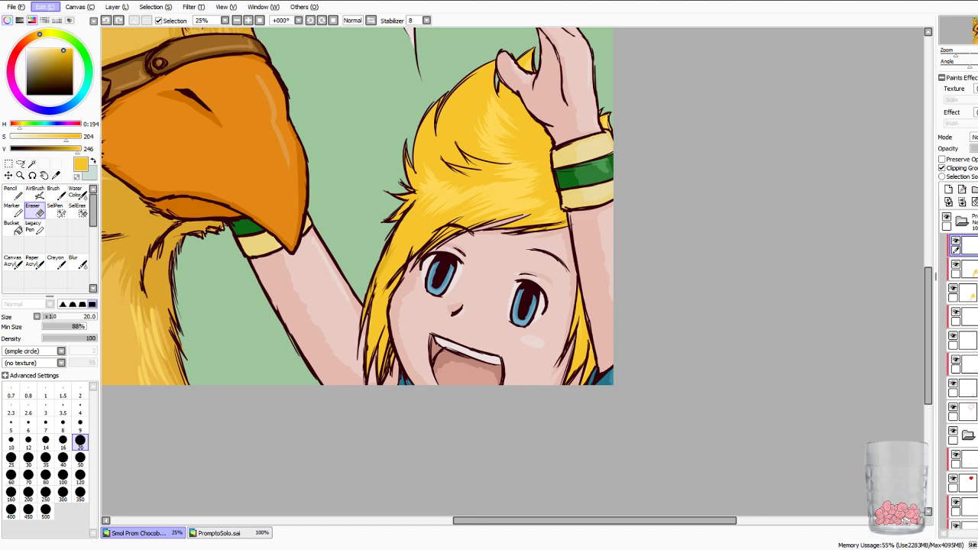
pyautogui.hotkey('ctrl', 'z')
pyautogui.hotkey('ctrl', 'z')
pyautogui.moveTo(385, 259); pyautogui.dragTo(371, 292)
pyautogui.moveTo(395, 250); pyautogui.dragTo(387, 263)
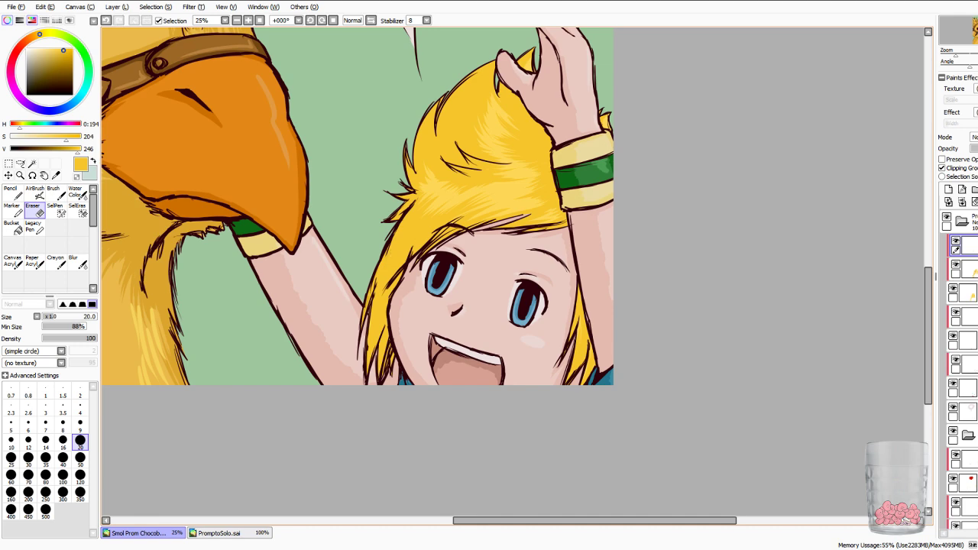
# Apply another hue and saturation adjustment to the base hair layer.
pyautogui.click(969, 293)
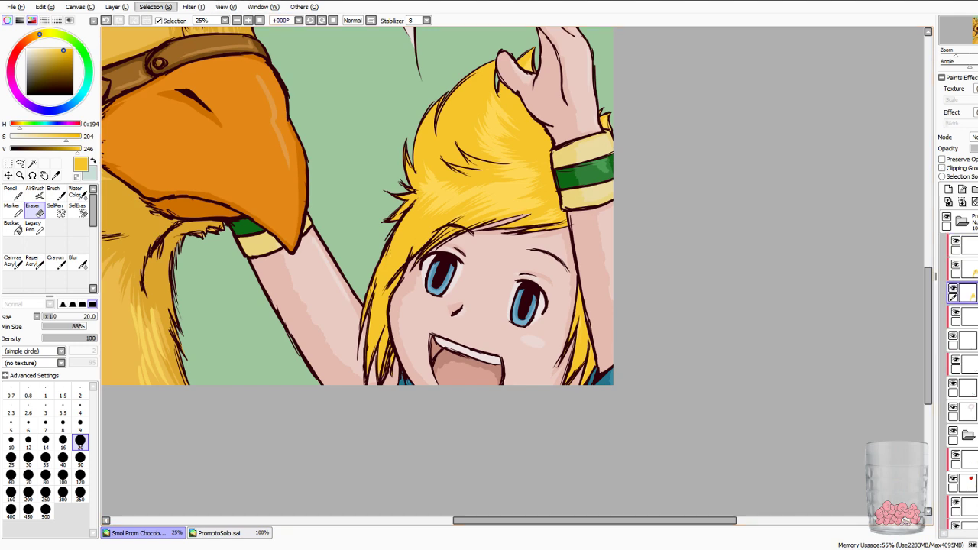
pyautogui.hotkey('ctrl', 'u')
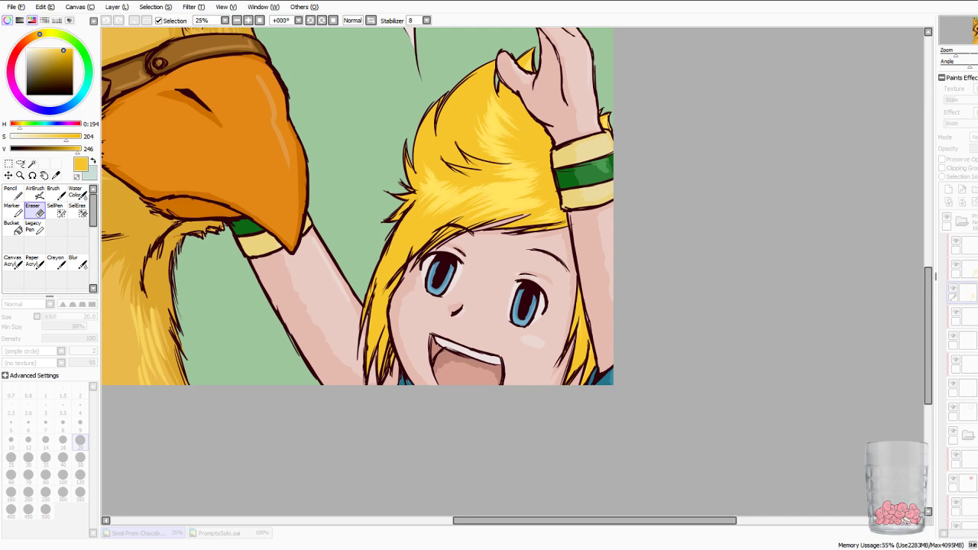
pyautogui.press('Return')
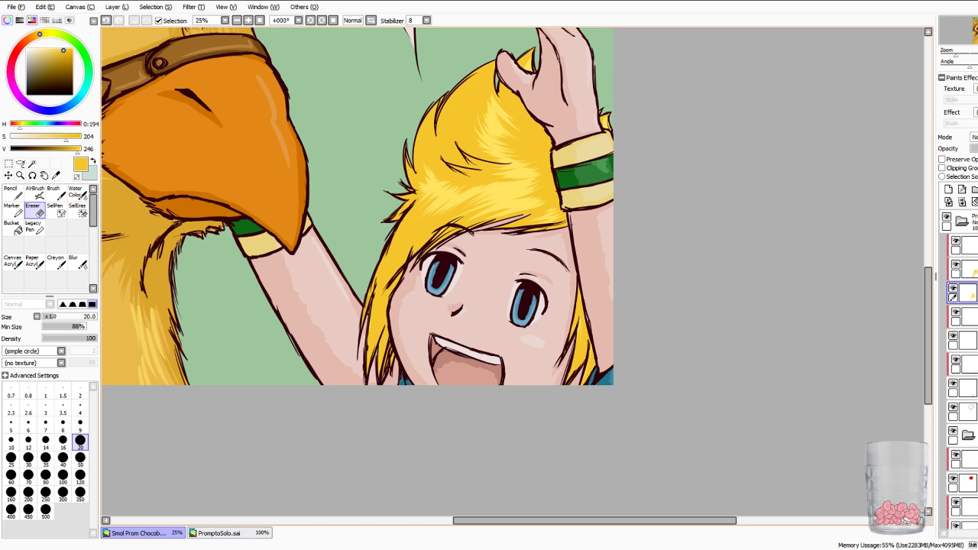
# Deepen the yellow to saturation 234 and value 234 for the size 50 Pencil on the top clipped layer.
pyautogui.click(55, 176)
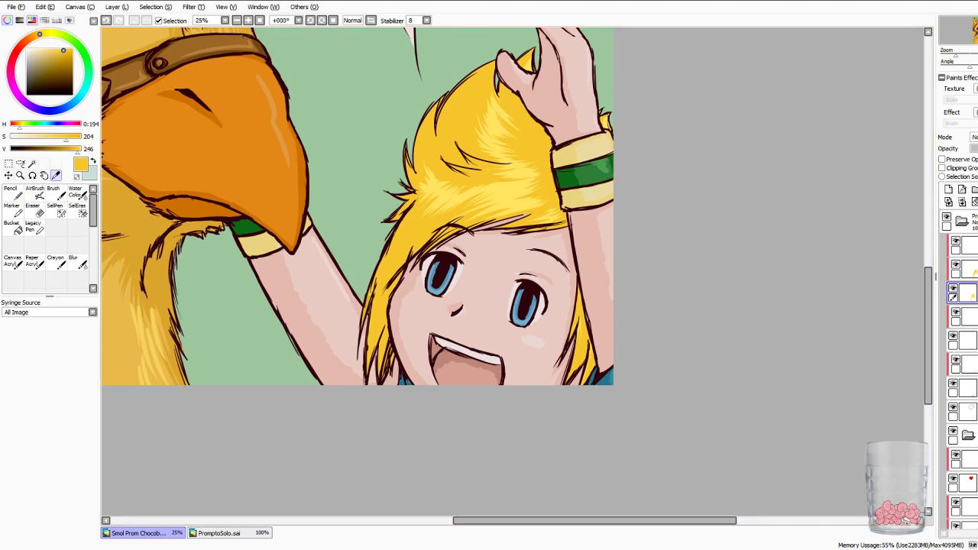
pyautogui.click(966, 269)
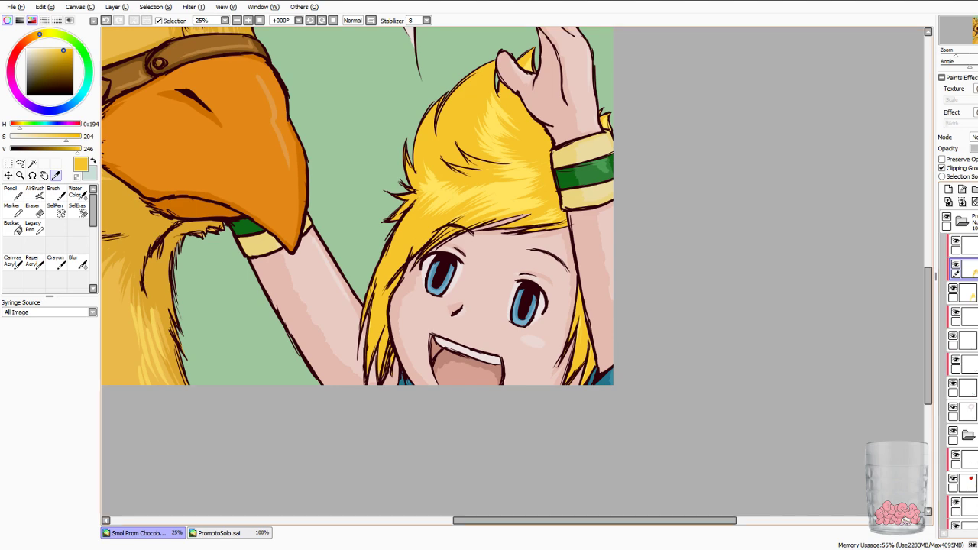
pyautogui.click(966, 245)
pyautogui.moveTo(66, 137); pyautogui.dragTo(74, 138)
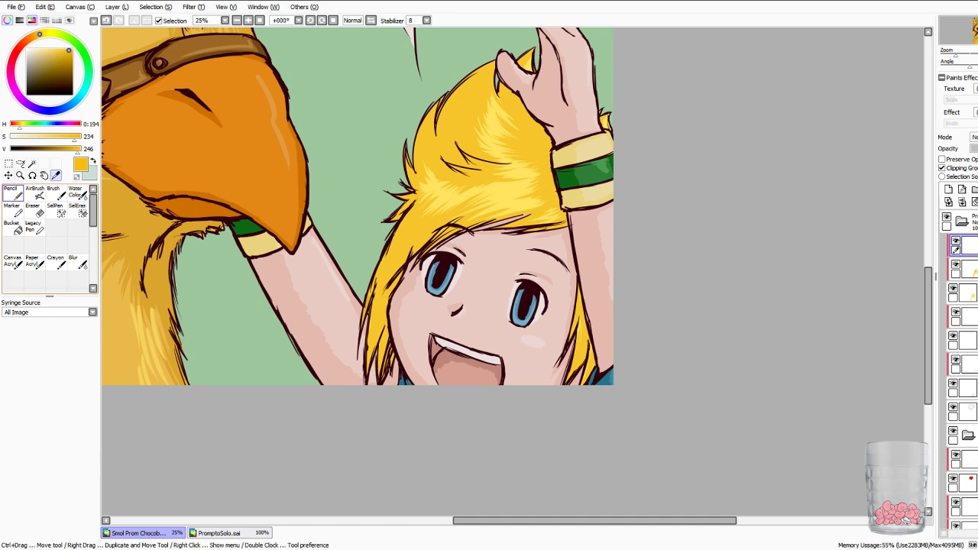
pyautogui.click(13, 193)
pyautogui.press('pageup')
pyautogui.press('pageup')
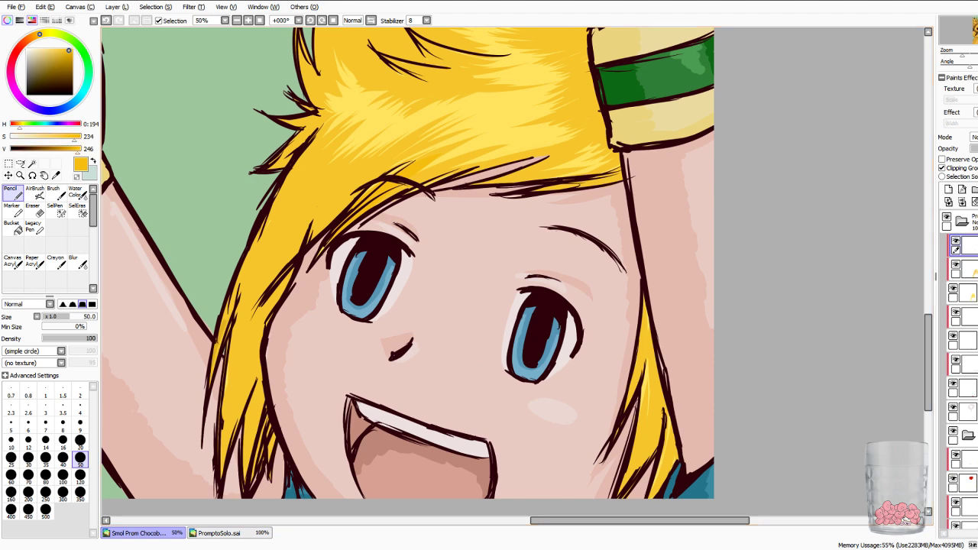
pyautogui.click(68, 52)
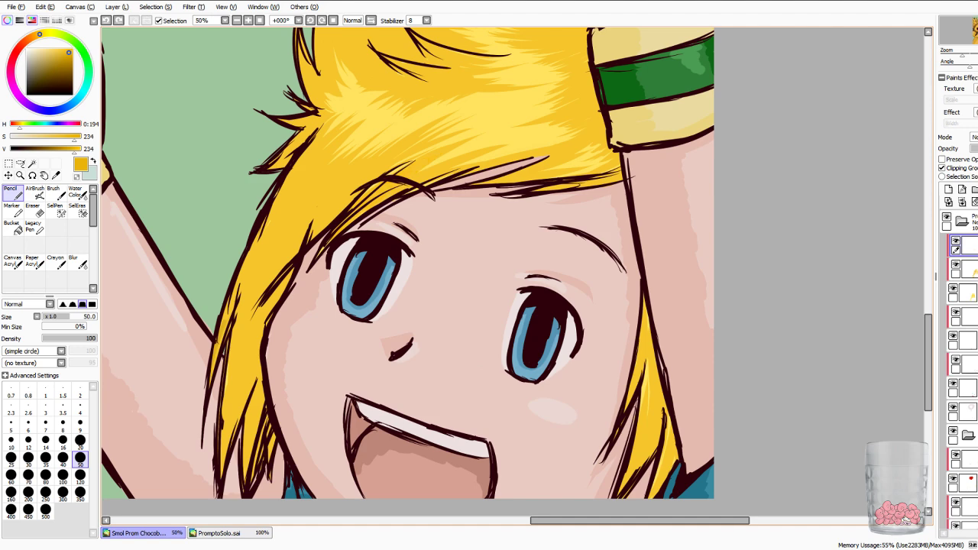
# Try deep yellow shadow strands from the fringe down into the side hair.
pyautogui.moveTo(340, 150); pyautogui.dragTo(258, 264)
pyautogui.moveTo(304, 184); pyautogui.dragTo(285, 209)
pyautogui.moveTo(399, 105); pyautogui.dragTo(341, 153)
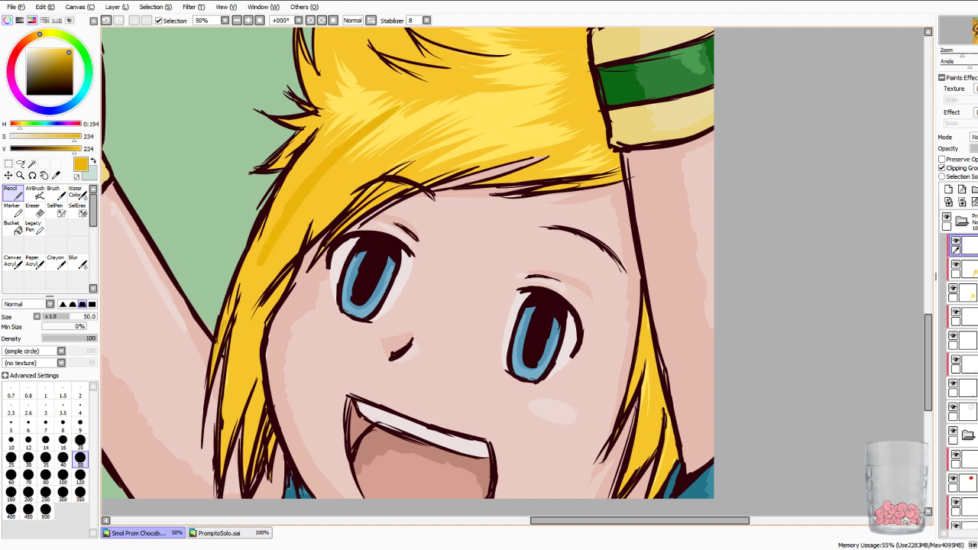
pyautogui.hotkey('ctrl', 'z')
pyautogui.hotkey('ctrl', 'z')
pyautogui.hotkey('ctrl', 'z')
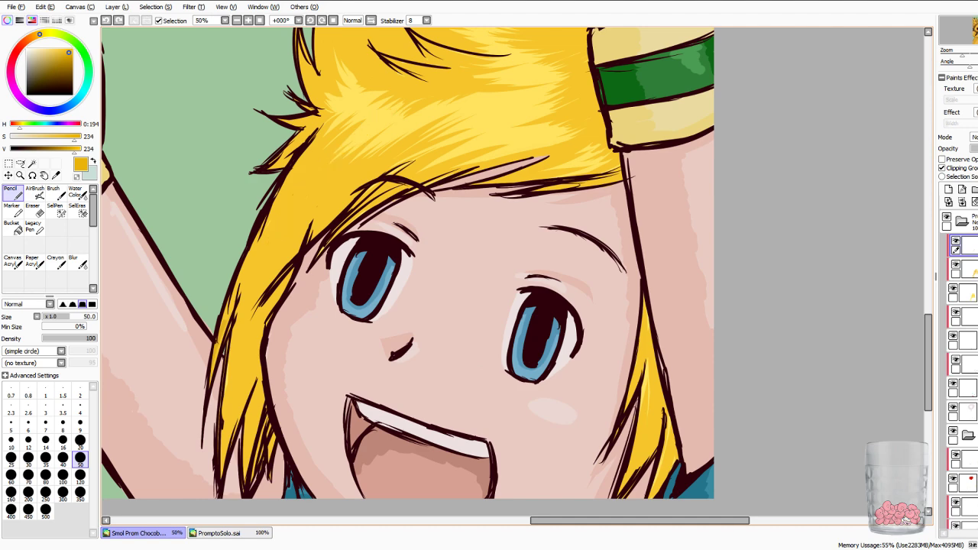
# Try other darker yellow shades with single Pencil strands on the side hair and fringe.
pyautogui.click(66, 55)
pyautogui.moveTo(342, 138); pyautogui.dragTo(259, 237)
pyautogui.hotkey('ctrl', 'z')
pyautogui.click(66, 52)
pyautogui.moveTo(382, 189)
pyautogui.mouseDown()
pyautogui.moveTo(372, 194)
pyautogui.moveTo(471, 140)
pyautogui.moveTo(465, 162)
pyautogui.mouseUp()
pyautogui.hotkey('ctrl', 'z')
pyautogui.hotkey('ctrl', 'z')
pyautogui.hotkey('ctrl', 'z')
pyautogui.hotkey('ctrl', 'z')
# Resample the hair's base yellow, change it to saturation 234 and value 238, and try a Pencil strand on the side hair.
pyautogui.click(56, 176)
pyautogui.click(325, 195)
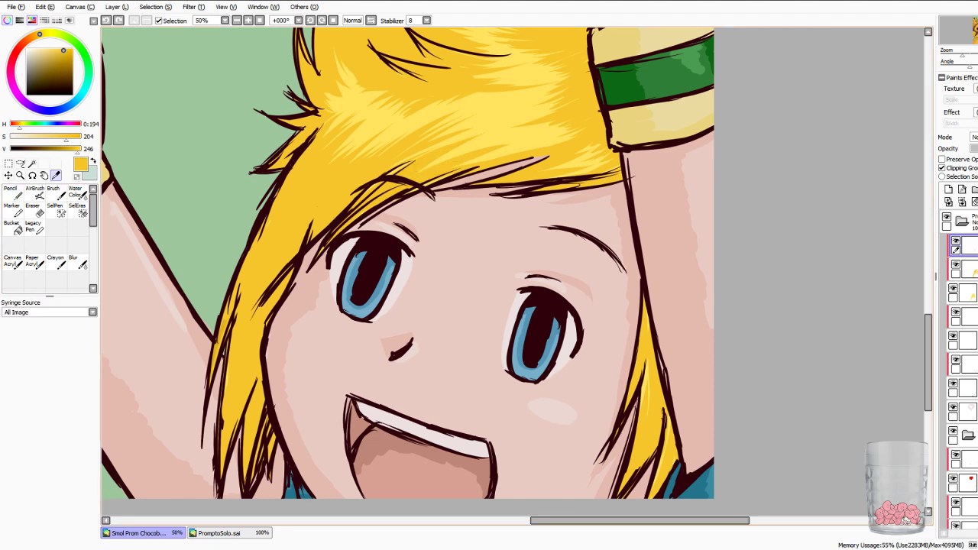
pyautogui.moveTo(67, 137); pyautogui.dragTo(75, 137)
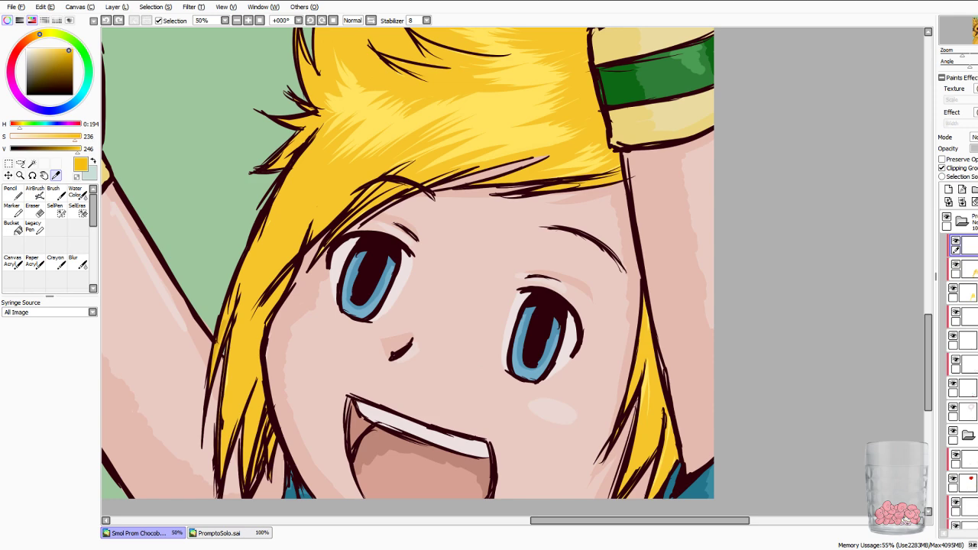
pyautogui.moveTo(69, 50); pyautogui.dragTo(69, 52)
pyautogui.click(11, 191)
pyautogui.moveTo(341, 138); pyautogui.dragTo(296, 191)
pyautogui.hotkey('ctrl', 'z')
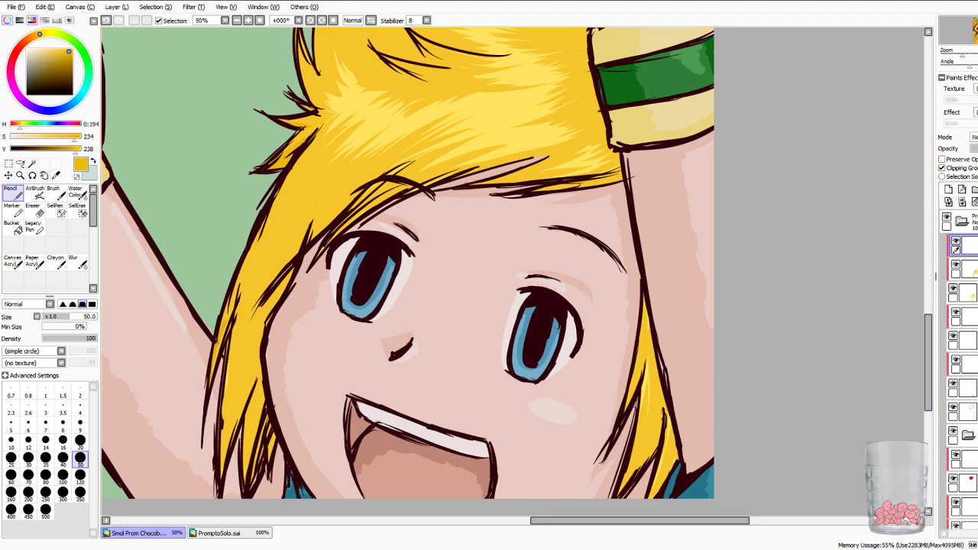
# Set the colour to saturation 237 and value 231 and paint shadow strands on the lower side locks with the size 50 Pencil.
pyautogui.moveTo(69, 51); pyautogui.dragTo(70, 53)
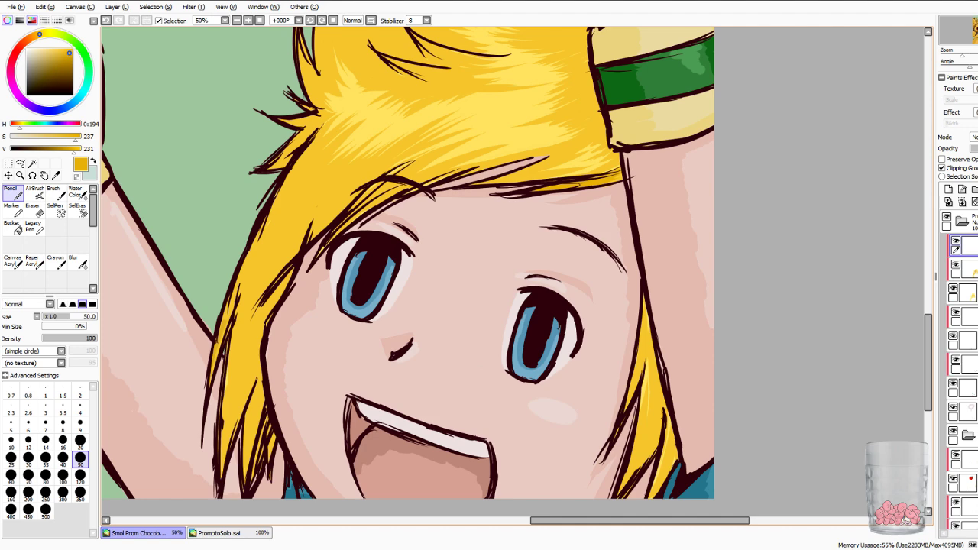
pyautogui.scroll(-1, 928, 363)
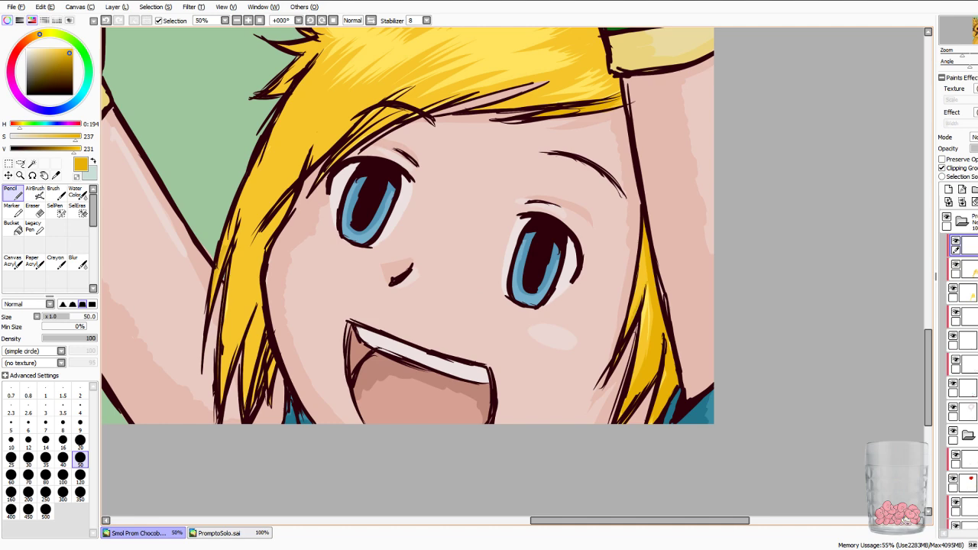
pyautogui.moveTo(248, 399); pyautogui.dragTo(258, 315)
pyautogui.moveTo(256, 349); pyautogui.dragTo(253, 379)
pyautogui.moveTo(262, 312); pyautogui.dragTo(261, 380)
pyautogui.moveTo(272, 360); pyautogui.dragTo(270, 384)
pyautogui.moveTo(239, 260); pyautogui.dragTo(221, 399)
pyautogui.moveTo(247, 283)
pyautogui.mouseDown()
pyautogui.moveTo(228, 375)
pyautogui.moveTo(237, 310)
pyautogui.moveTo(247, 353)
pyautogui.moveTo(237, 353)
pyautogui.mouseUp()
pyautogui.moveTo(292, 197)
pyautogui.mouseDown()
pyautogui.moveTo(251, 314)
pyautogui.moveTo(253, 306)
pyautogui.mouseUp()
pyautogui.moveTo(263, 282); pyautogui.dragTo(259, 313)
pyautogui.moveTo(267, 226); pyautogui.dragTo(245, 279)
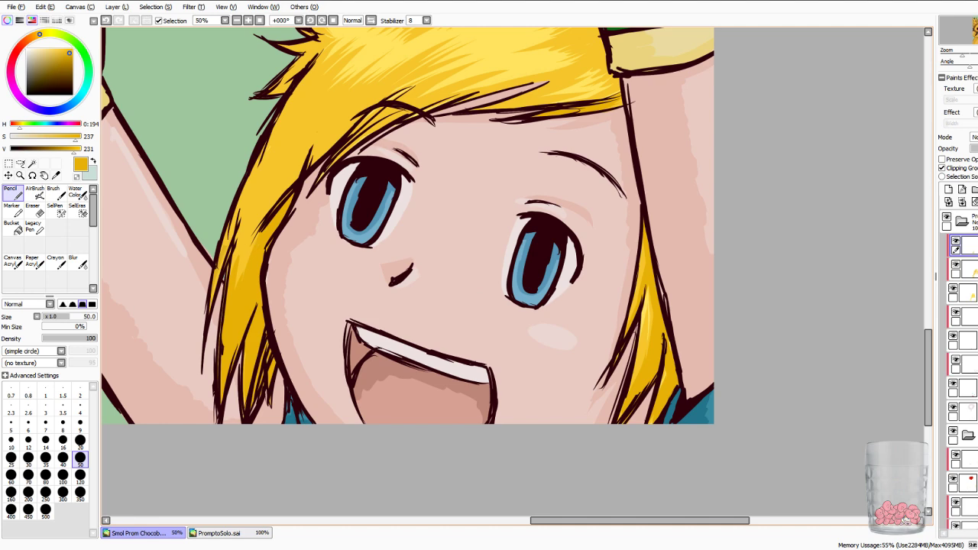
# Paint layered shadow strands up the outer side hair, from the lock beside the face to the temple.
pyautogui.moveTo(250, 231); pyautogui.dragTo(235, 288)
pyautogui.moveTo(272, 173); pyautogui.dragTo(242, 232)
pyautogui.moveTo(257, 190); pyautogui.dragTo(234, 245)
pyautogui.moveTo(237, 249); pyautogui.dragTo(226, 272)
pyautogui.moveTo(277, 157); pyautogui.dragTo(252, 191)
pyautogui.moveTo(234, 229); pyautogui.dragTo(226, 250)
pyautogui.moveTo(243, 199); pyautogui.dragTo(221, 248)
pyautogui.moveTo(274, 143); pyautogui.dragTo(240, 207)
pyautogui.moveTo(310, 84)
pyautogui.mouseDown()
pyautogui.moveTo(271, 141)
pyautogui.moveTo(286, 107)
pyautogui.moveTo(262, 198)
pyautogui.mouseUp()
pyautogui.moveTo(294, 124); pyautogui.dragTo(256, 182)
pyautogui.moveTo(304, 104)
pyautogui.mouseDown()
pyautogui.moveTo(271, 145)
pyautogui.moveTo(254, 219)
pyautogui.mouseUp()
pyautogui.moveTo(276, 181); pyautogui.dragTo(249, 233)
pyautogui.moveTo(280, 183); pyautogui.dragTo(248, 243)
# Add shadow strands along the lower edge of the fringe above the forehead.
pyautogui.moveTo(327, 130); pyautogui.dragTo(278, 185)
pyautogui.moveTo(390, 109)
pyautogui.mouseDown()
pyautogui.moveTo(328, 168)
pyautogui.moveTo(348, 148)
pyautogui.mouseUp()
pyautogui.moveTo(553, 88); pyautogui.dragTo(483, 109)
pyautogui.moveTo(574, 71); pyautogui.dragTo(532, 92)
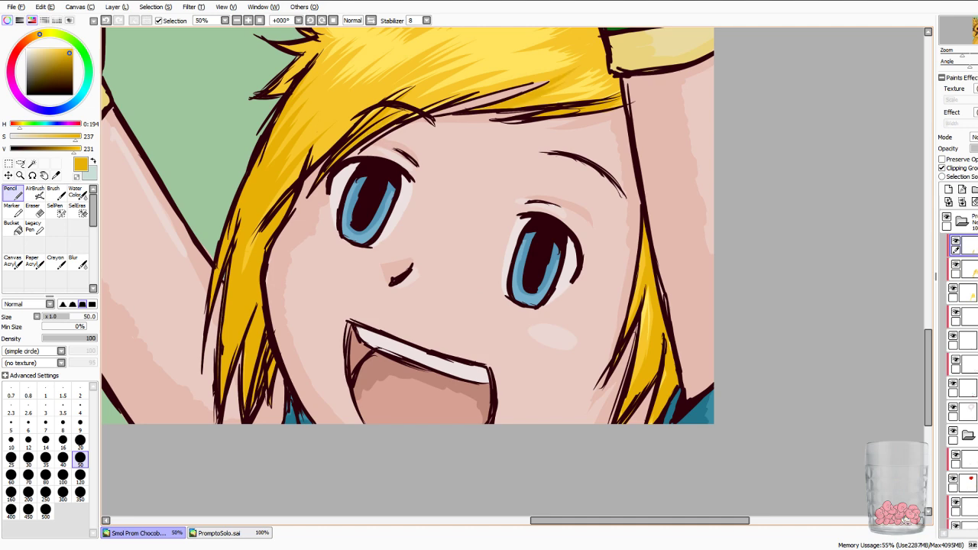
# Shade the spiky tufts at the back of the head with the deep yellow Pencil.
pyautogui.hscroll(2, 517, 272)
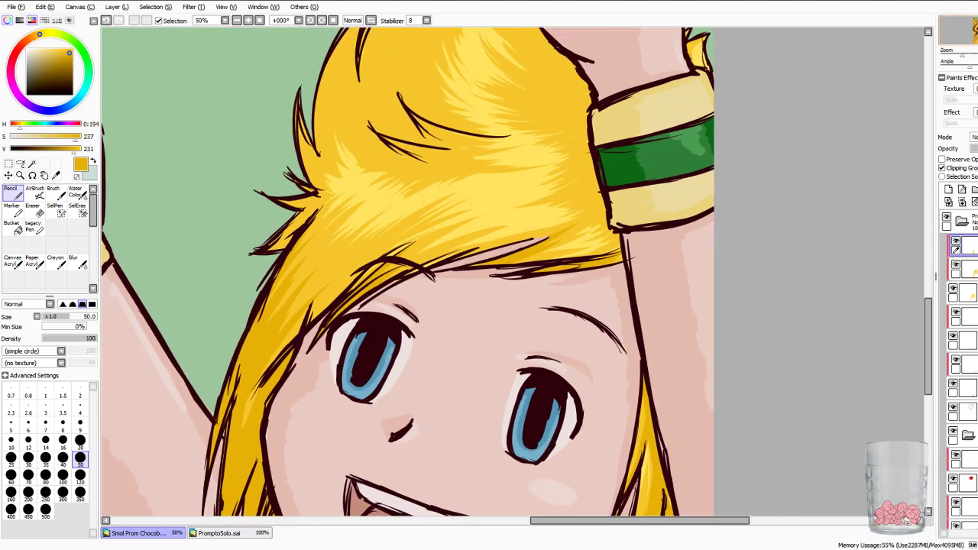
pyautogui.moveTo(272, 249); pyautogui.dragTo(333, 193)
pyautogui.moveTo(304, 120); pyautogui.dragTo(321, 177)
pyautogui.moveTo(303, 143); pyautogui.dragTo(315, 182)
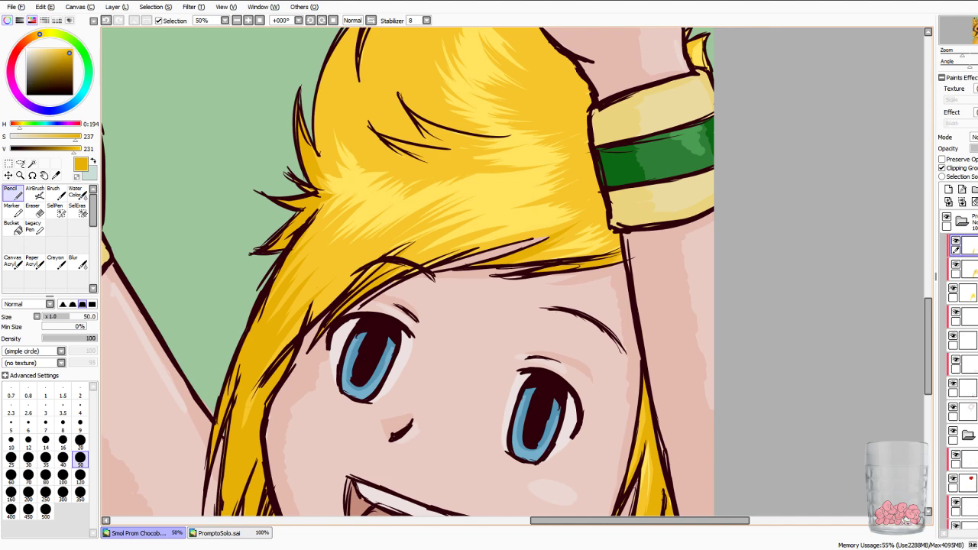
# Paint deep yellow shadows under the crown's crease lines and along the crown's outer back edge.
pyautogui.moveTo(397, 145); pyautogui.dragTo(439, 159)
pyautogui.moveTo(416, 120)
pyautogui.mouseDown()
pyautogui.moveTo(461, 144)
pyautogui.moveTo(404, 395)
pyautogui.moveTo(402, 323)
pyautogui.mouseUp()
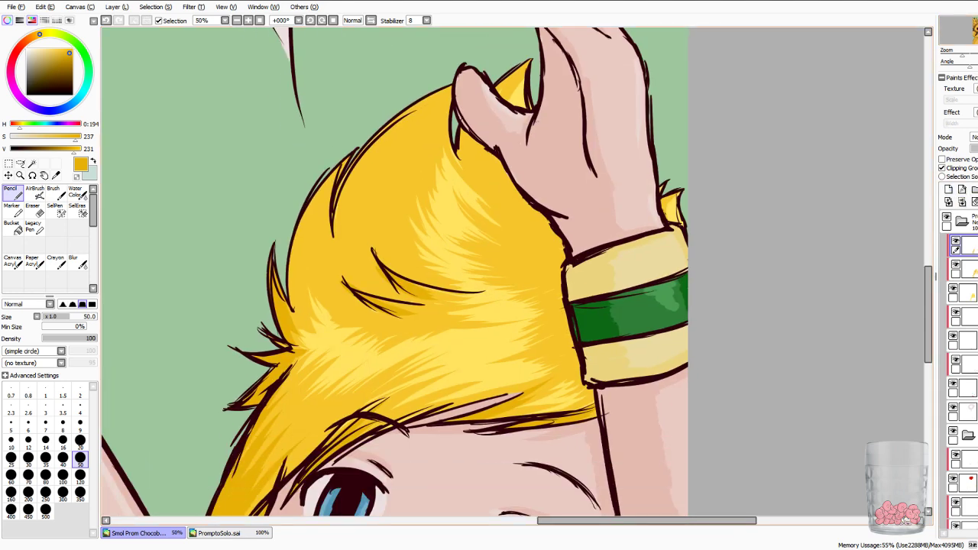
pyautogui.moveTo(337, 171)
pyautogui.mouseDown()
pyautogui.moveTo(308, 211)
pyautogui.moveTo(293, 288)
pyautogui.moveTo(297, 323)
pyautogui.mouseUp()
pyautogui.moveTo(297, 285); pyautogui.dragTo(302, 323)
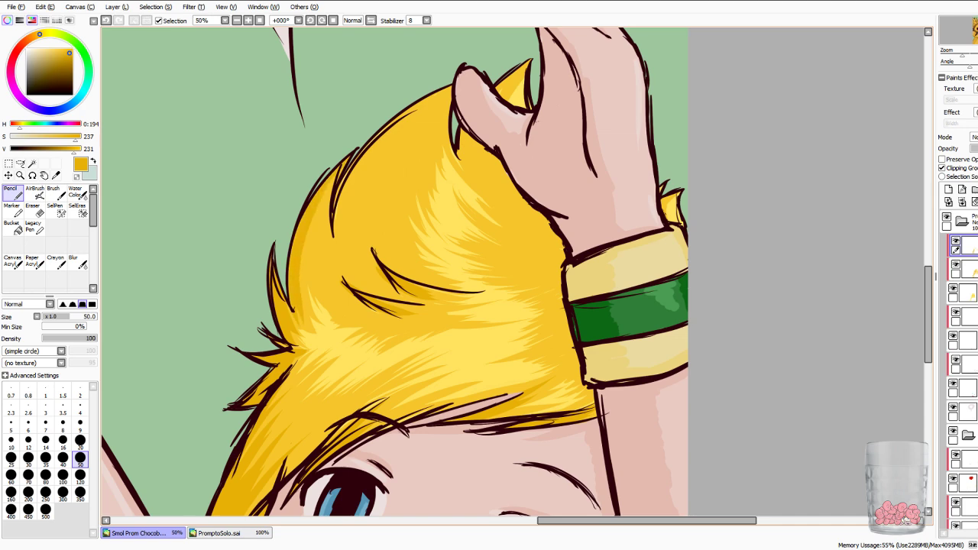
# Extend the deep yellow shadow strands from the crown's back edge up to the top of the head.
pyautogui.moveTo(333, 178); pyautogui.dragTo(313, 275)
pyautogui.moveTo(309, 228); pyautogui.dragTo(303, 263)
pyautogui.moveTo(316, 209); pyautogui.dragTo(307, 274)
pyautogui.moveTo(311, 239); pyautogui.dragTo(308, 275)
pyautogui.moveTo(445, 92); pyautogui.dragTo(337, 215)
pyautogui.moveTo(356, 179); pyautogui.dragTo(341, 244)
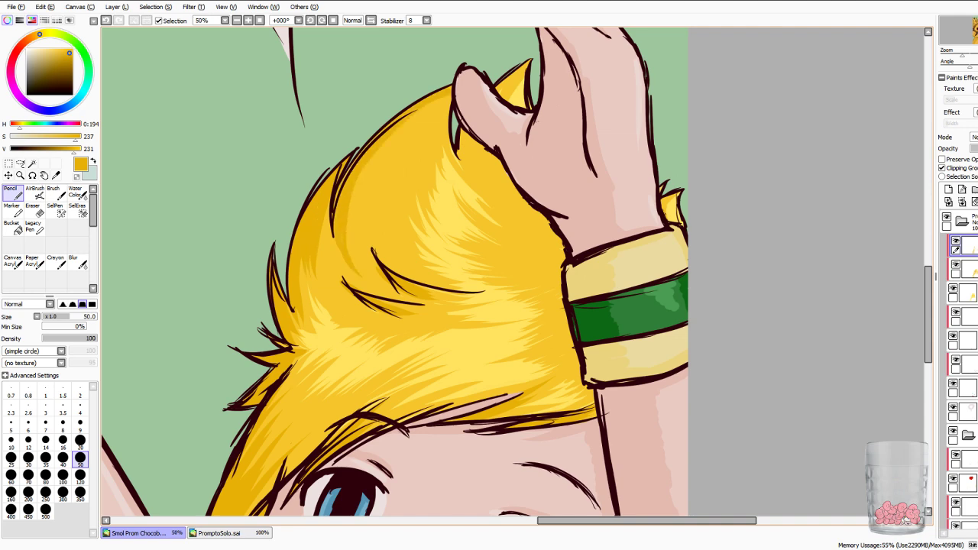
pyautogui.moveTo(416, 116)
pyautogui.mouseDown()
pyautogui.moveTo(350, 243)
pyautogui.moveTo(406, 145)
pyautogui.mouseUp()
pyautogui.moveTo(440, 98); pyautogui.dragTo(415, 134)
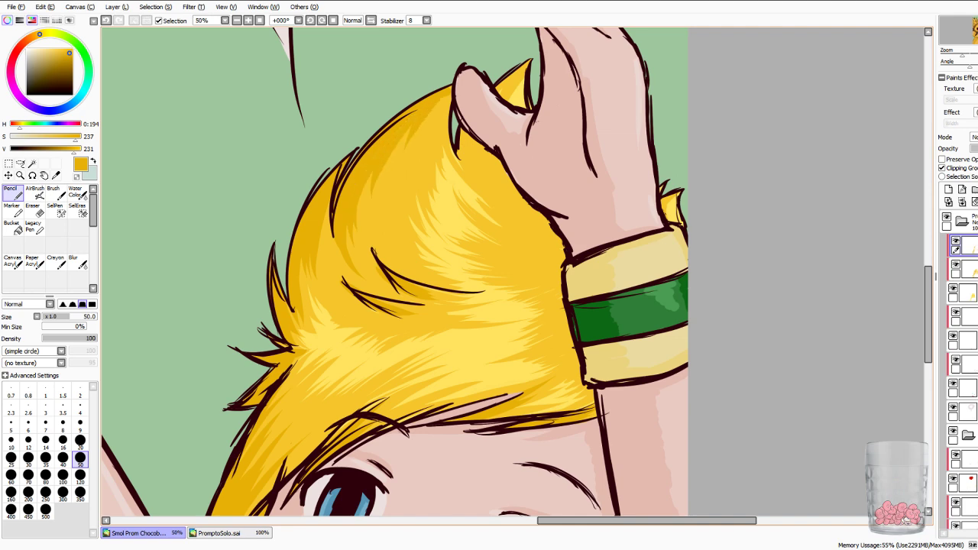
# Shade the small tuft behind the thumb and the hair just below the hand in deep yellow.
pyautogui.moveTo(506, 80); pyautogui.dragTo(502, 97)
pyautogui.moveTo(463, 131); pyautogui.dragTo(483, 191)
pyautogui.moveTo(464, 153); pyautogui.dragTo(484, 195)
pyautogui.moveTo(470, 136)
pyautogui.mouseDown()
pyautogui.moveTo(477, 168)
pyautogui.moveTo(484, 158)
pyautogui.mouseUp()
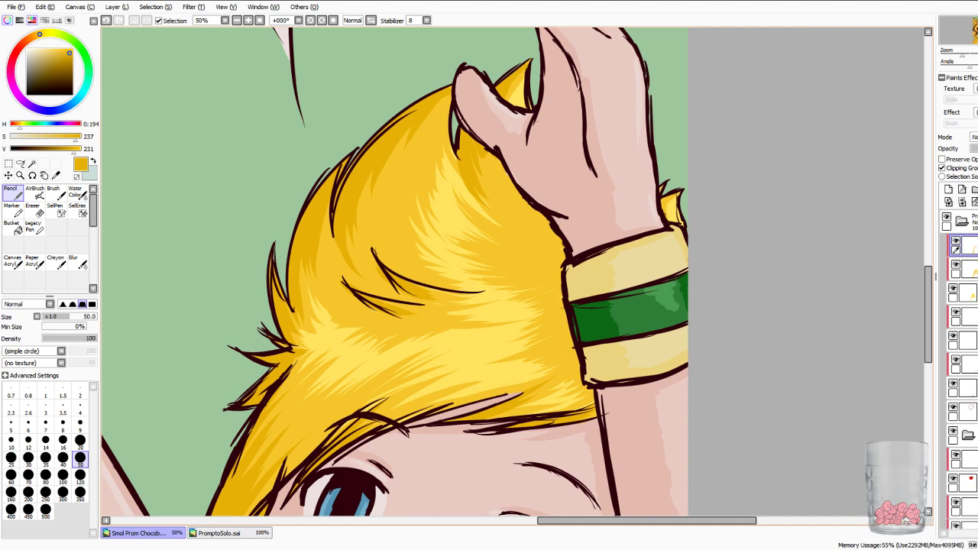
# On the hair layer below, retouch the tuft behind the thumb with the sampled mid yellow, using the Pencil at size 20.
pyautogui.click(969, 269)
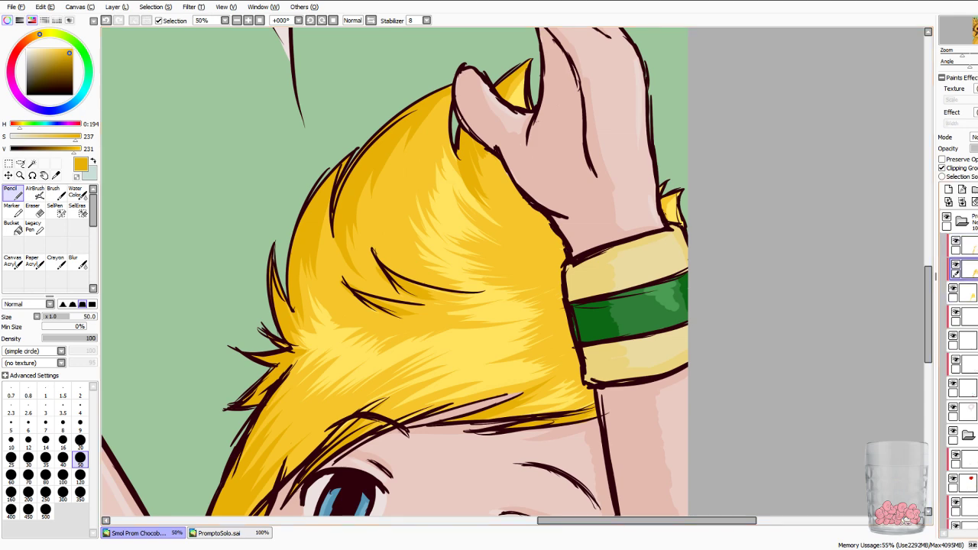
pyautogui.click(56, 175)
pyautogui.click(501, 210)
pyautogui.click(13, 193)
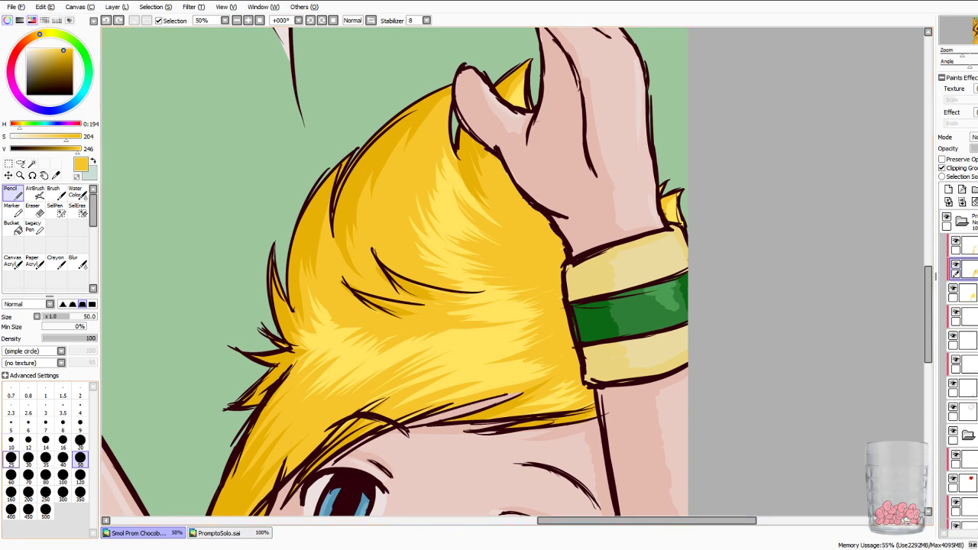
pyautogui.click(80, 441)
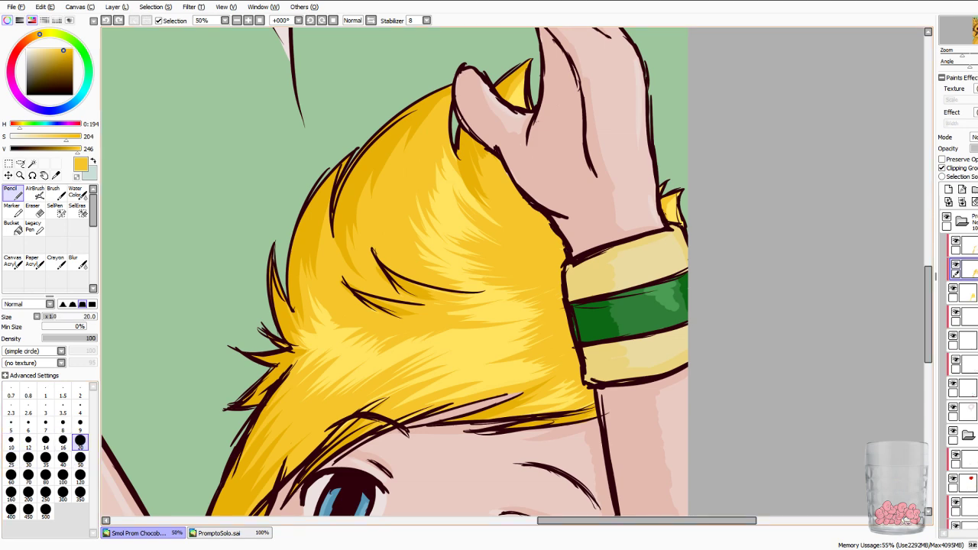
pyautogui.moveTo(519, 83); pyautogui.dragTo(513, 106)
# Reselect the topmost hair layer and sample the deep yellow hair shadow color for the Pencil.
pyautogui.click(967, 245)
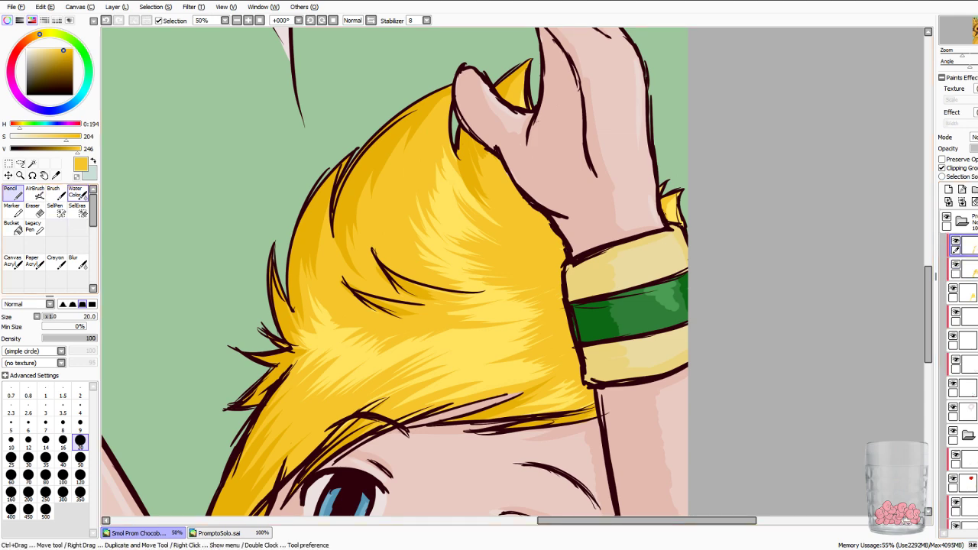
pyautogui.click(55, 176)
pyautogui.click(315, 210)
pyautogui.click(13, 192)
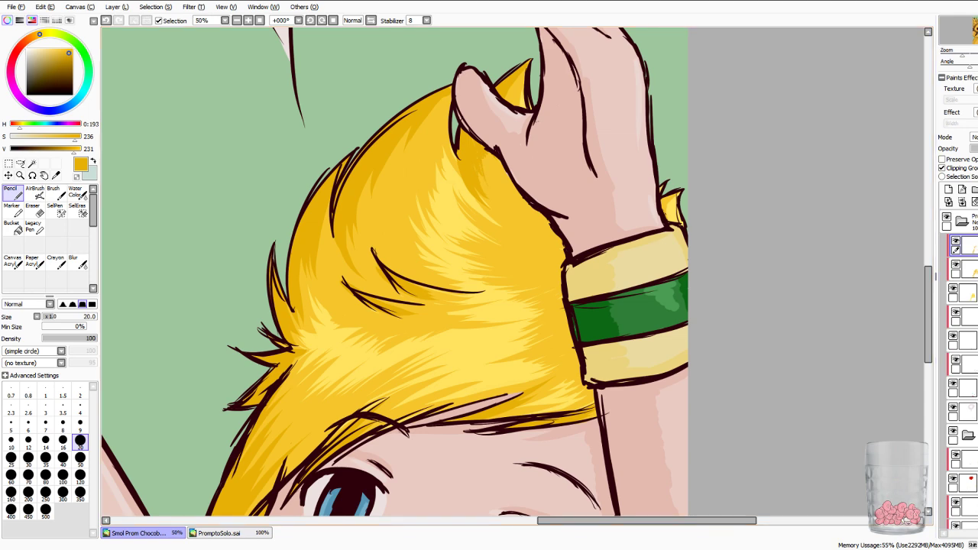
pyautogui.scroll(-4, 512, 271)
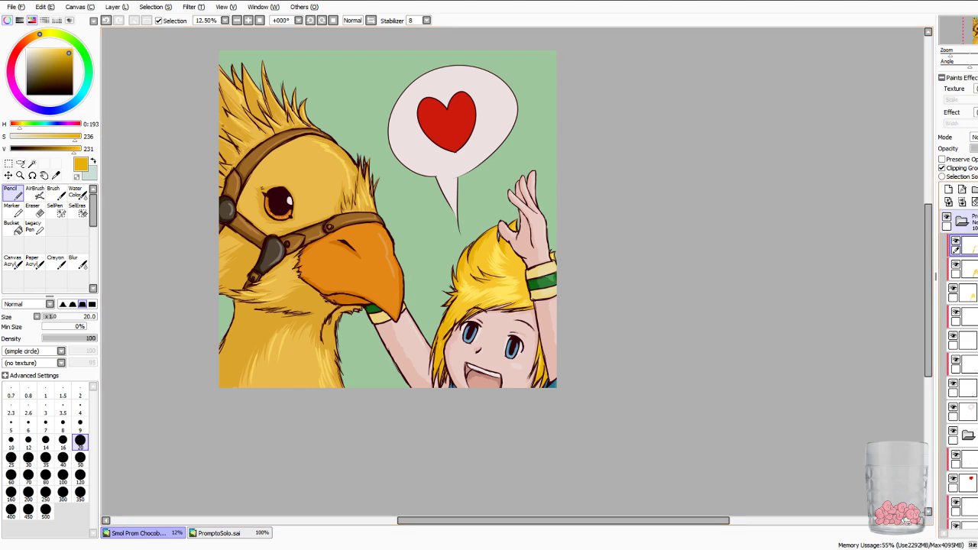
# Add a new layer above the character's skin shading layers and clip it to the skin.
pyautogui.scroll(-3, 959, 367)
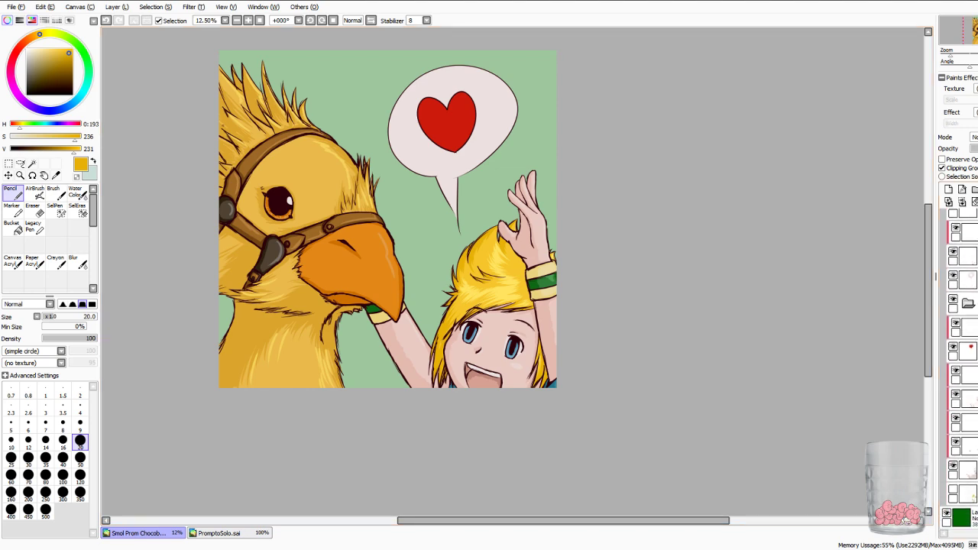
pyautogui.click(969, 375)
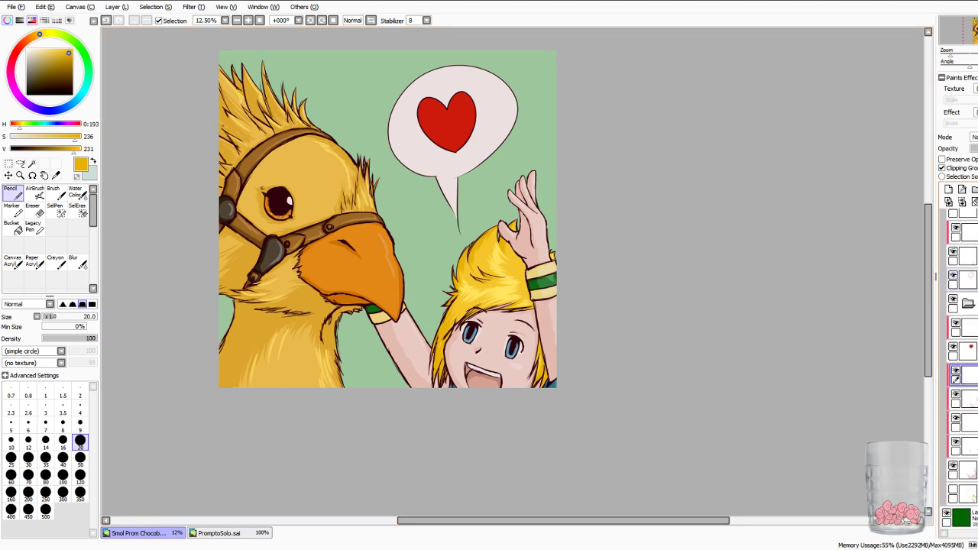
pyautogui.click(949, 189)
pyautogui.click(945, 168)
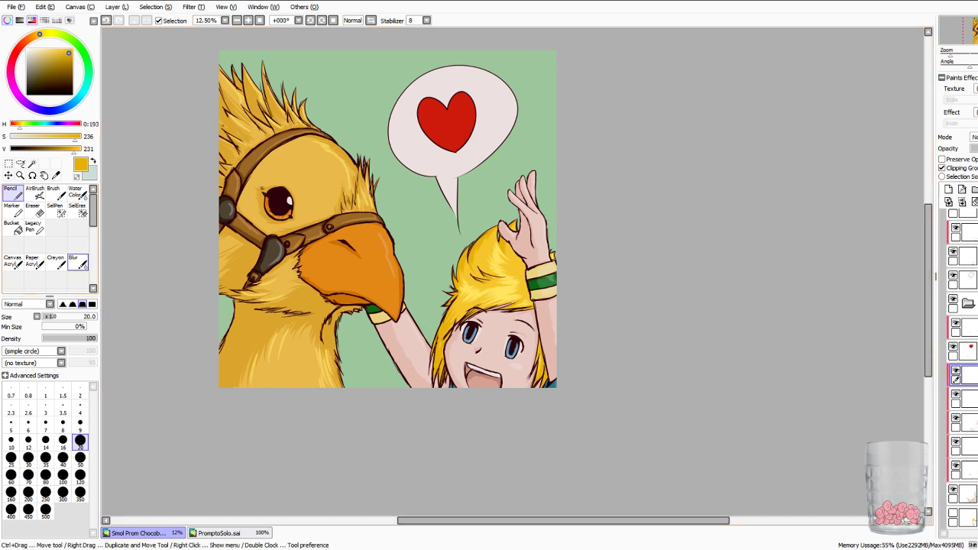
# Sample the face's skin tone and turn it into a light orange with saturation 100 for the Pencil.
pyautogui.click(56, 176)
pyautogui.scroll(4, 511, 273)
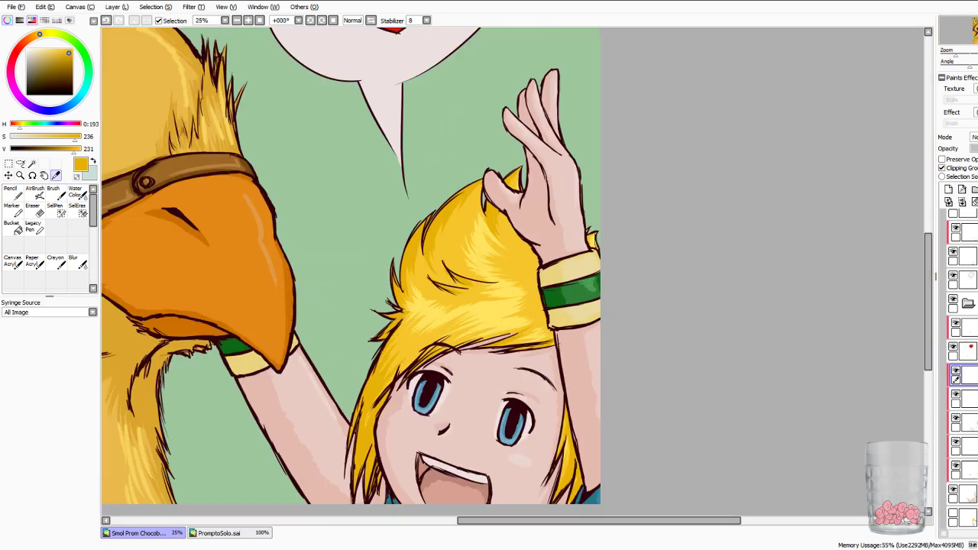
pyautogui.moveTo(929, 306); pyautogui.dragTo(928, 354)
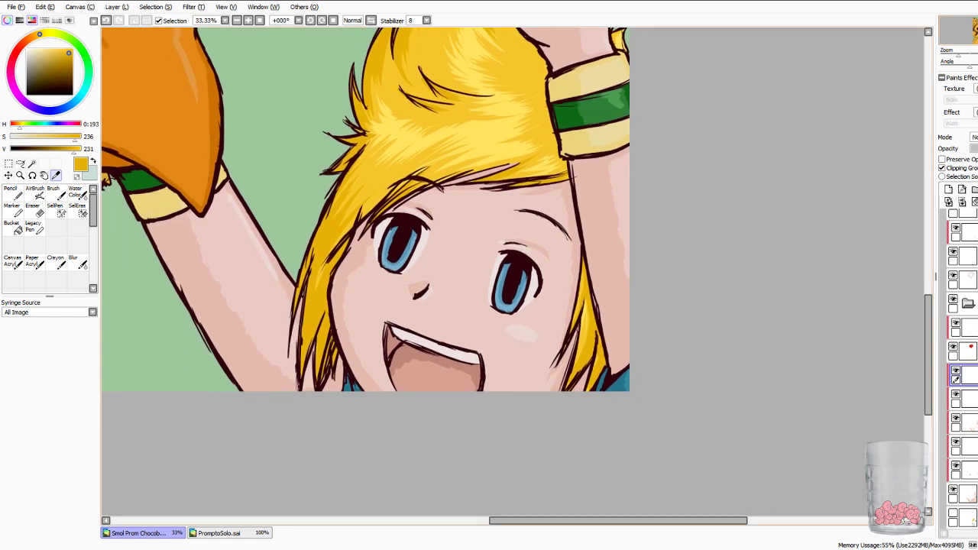
pyautogui.click(458, 290)
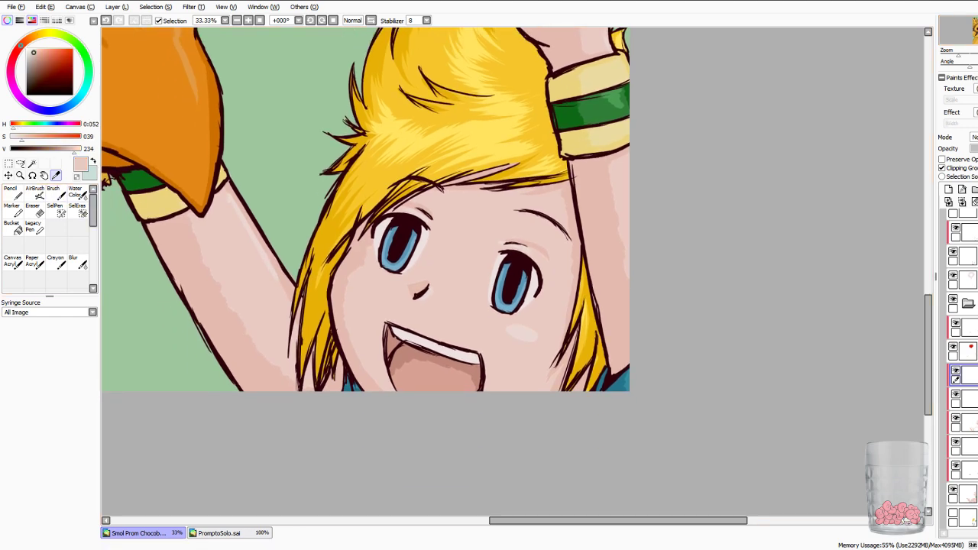
pyautogui.click(30, 37)
pyautogui.click(38, 137)
pyautogui.click(12, 192)
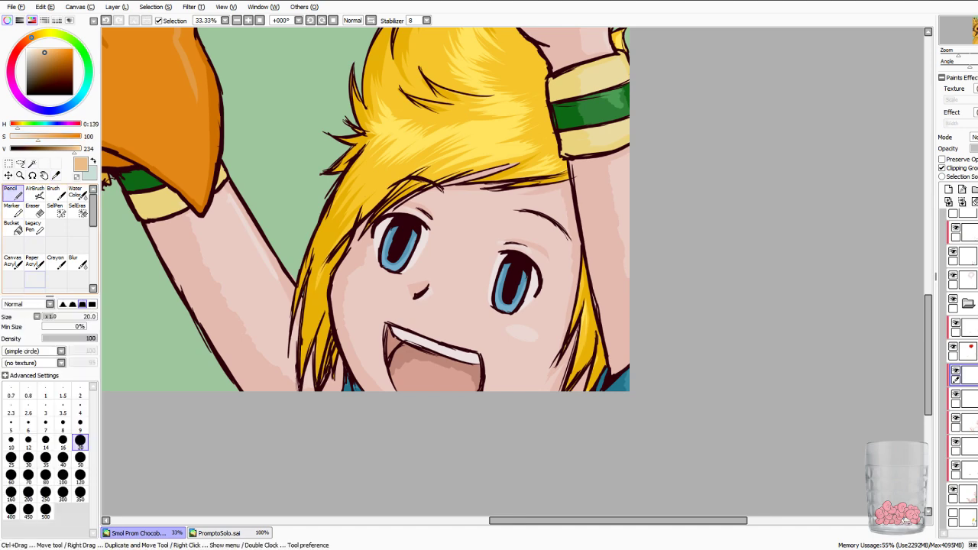
# Try dotting light orange freckles on the cheek below the eye with a small Pencil.
pyautogui.click(80, 424)
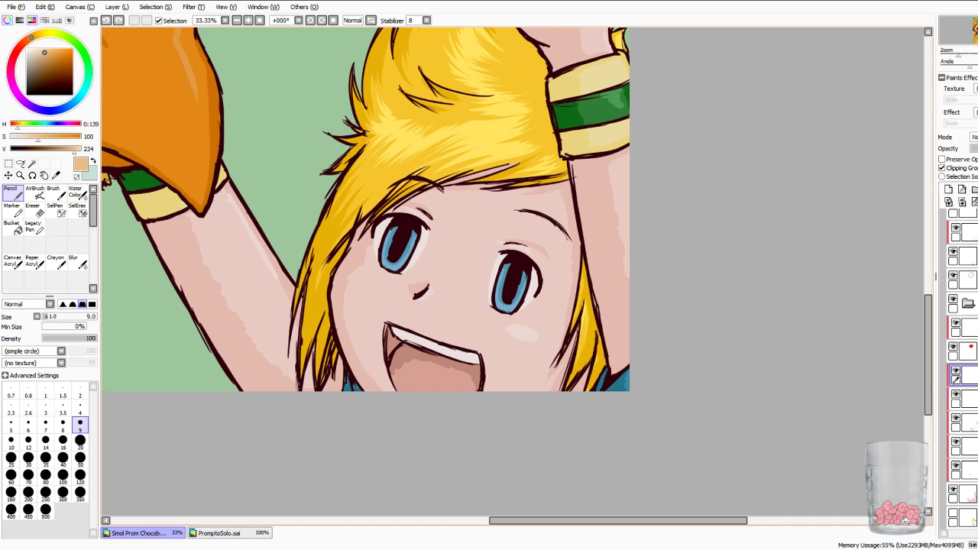
pyautogui.click(63, 442)
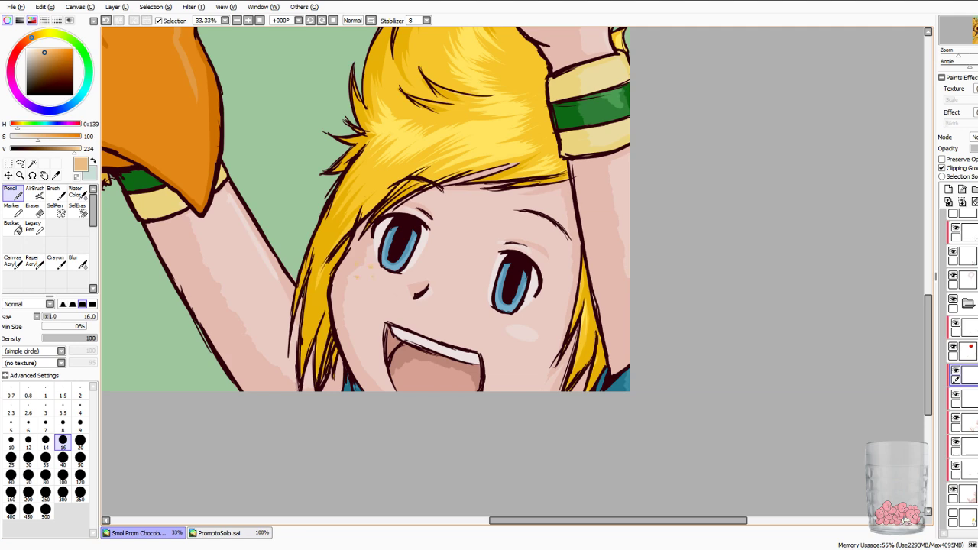
pyautogui.hotkey('ctrl', 'z')
# Dot tan freckles, saturation 96 and value 222, across both cheeks and the nose with the Pencil at size 16.
pyautogui.click(43, 137)
pyautogui.click(48, 50)
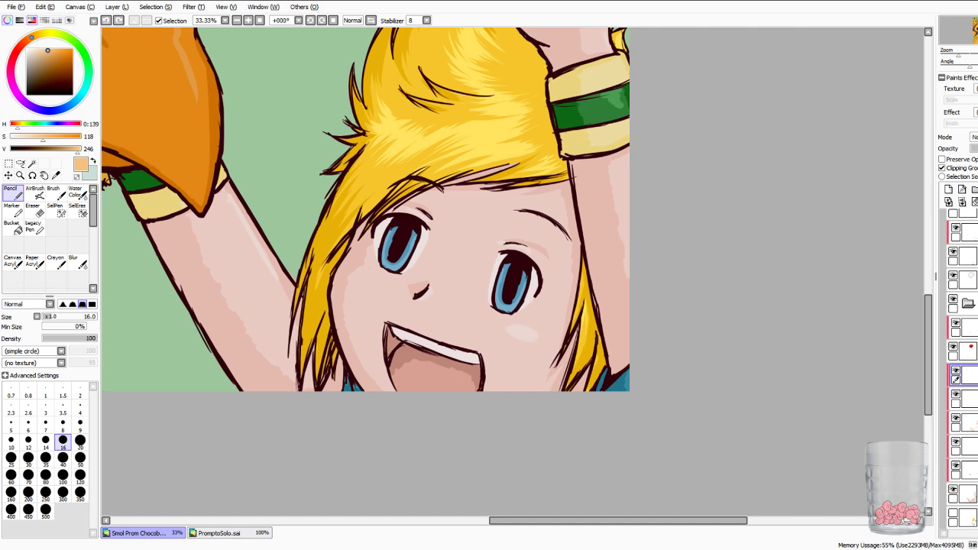
pyautogui.moveTo(47, 51); pyautogui.dragTo(44, 55)
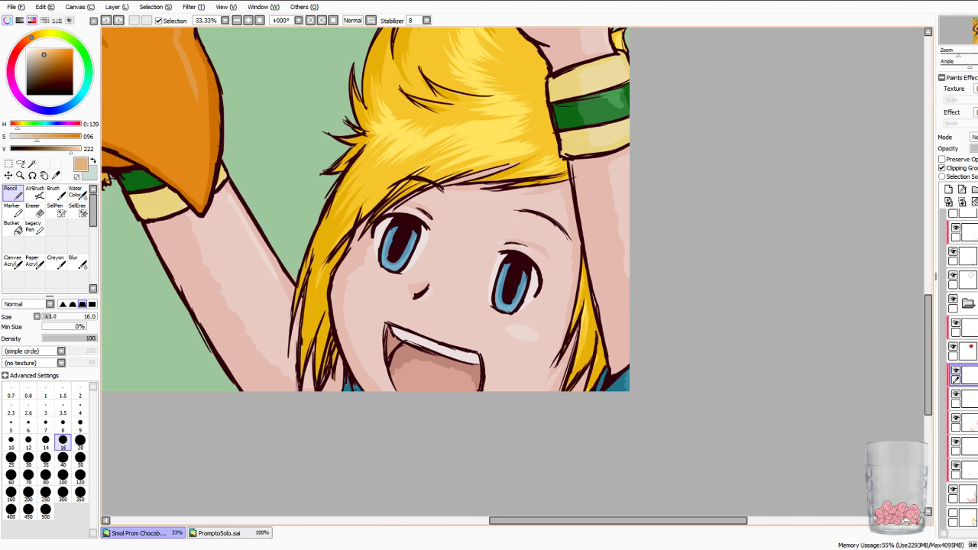
pyautogui.moveTo(364, 267); pyautogui.dragTo(369, 267)
pyautogui.click(45, 457)
pyautogui.click(63, 440)
pyautogui.click(384, 285)
pyautogui.click(401, 289)
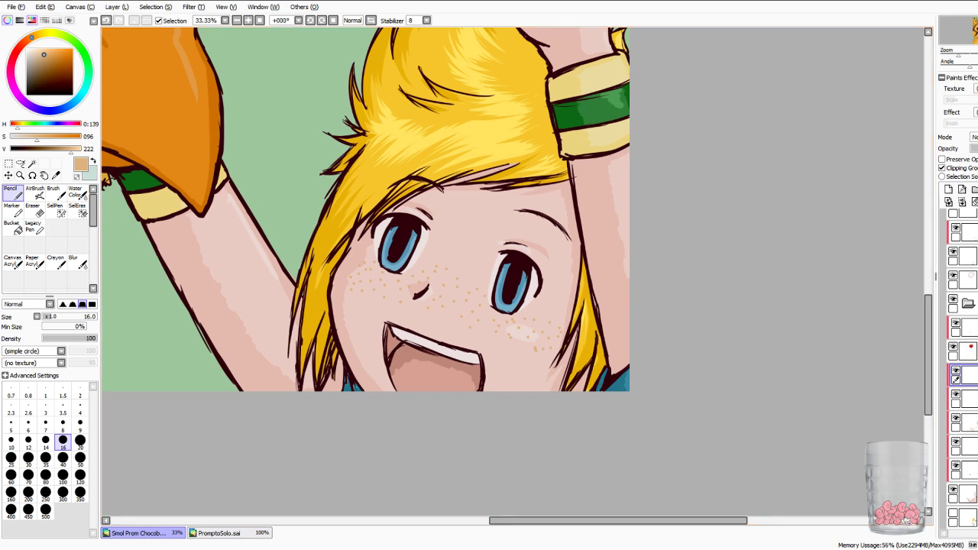
# Dot matching tan freckles along both of the character's raised arms.
pyautogui.moveTo(959, 55); pyautogui.dragTo(951, 55)
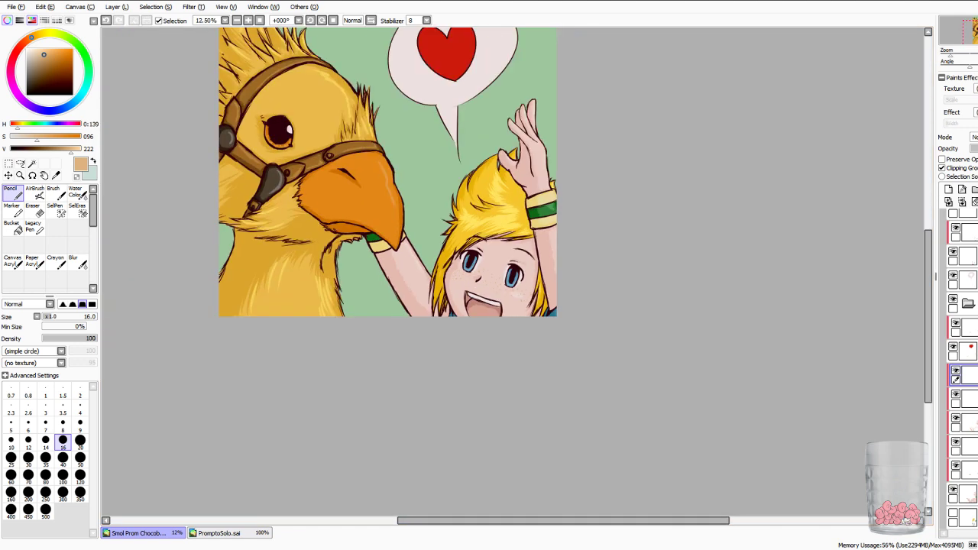
pyautogui.press('+')
pyautogui.press('+')
pyautogui.press('+')
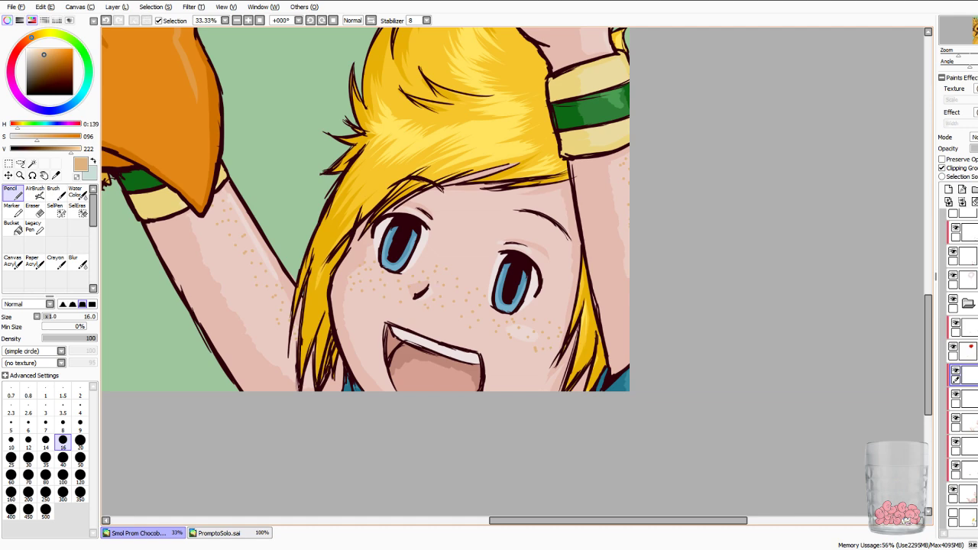
pyautogui.scroll(-4, 513, 272)
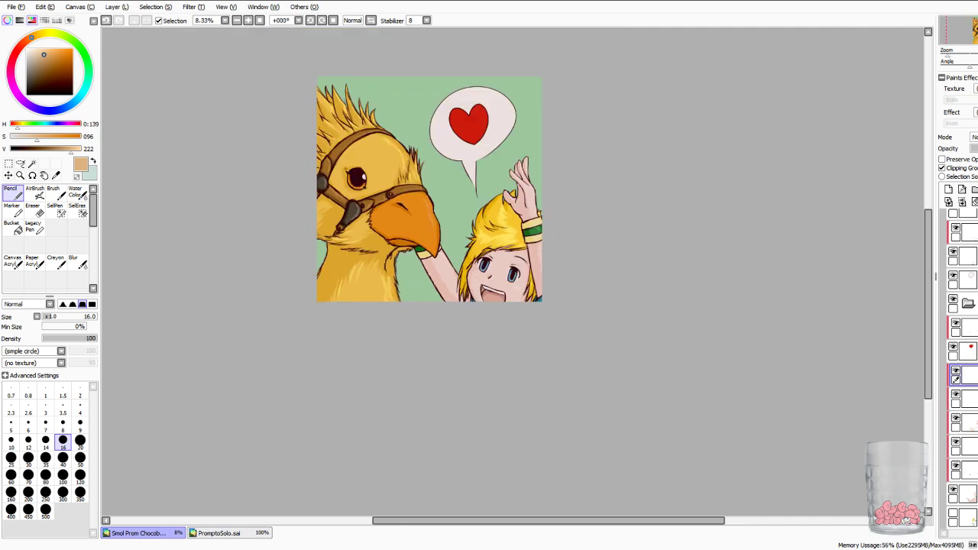
pyautogui.scroll(1, 430, 197)
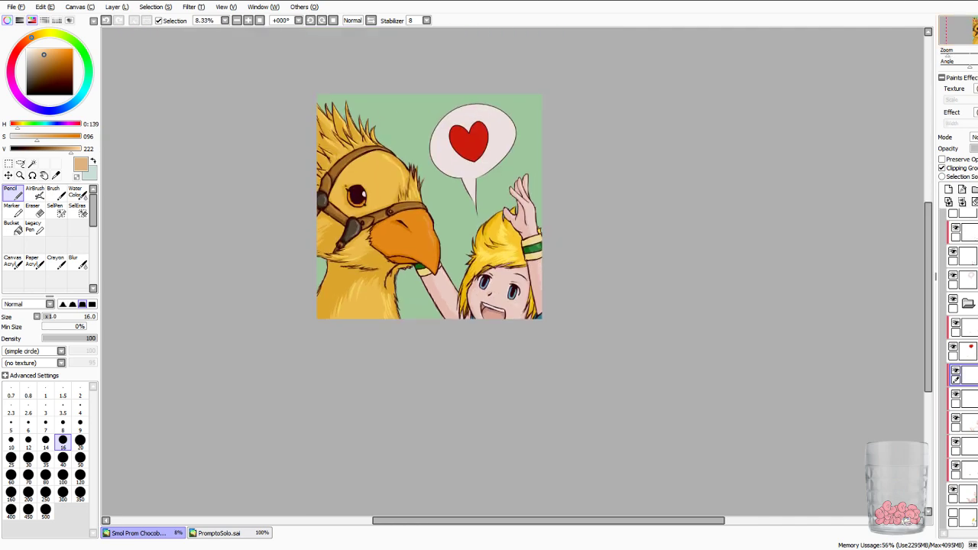
# Add a new layer above the speech bubble heart's red color layer and clip it to the heart.
pyautogui.press('+')
pyautogui.press('+')
pyautogui.moveTo(428, 176); pyautogui.dragTo(583, 449)
pyautogui.click(969, 352)
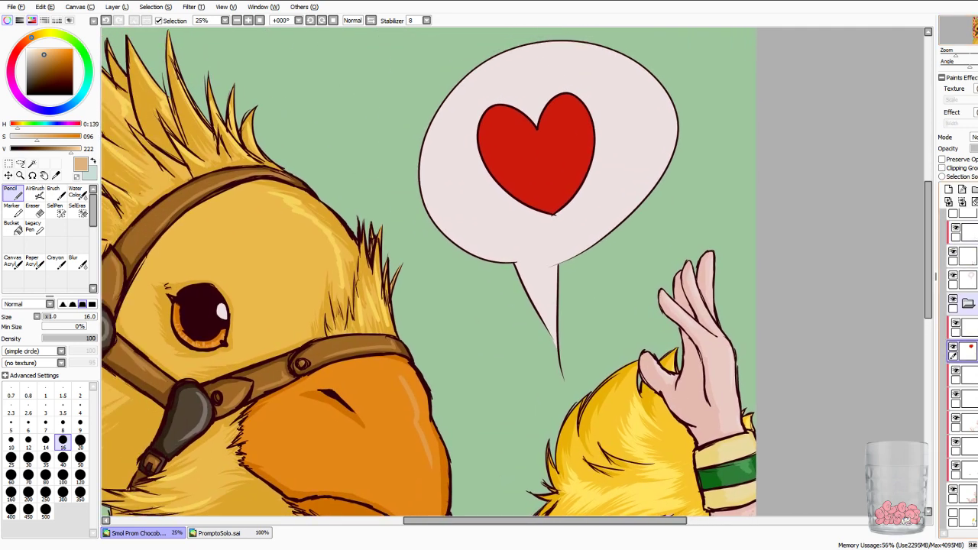
pyautogui.click(949, 189)
pyautogui.click(943, 167)
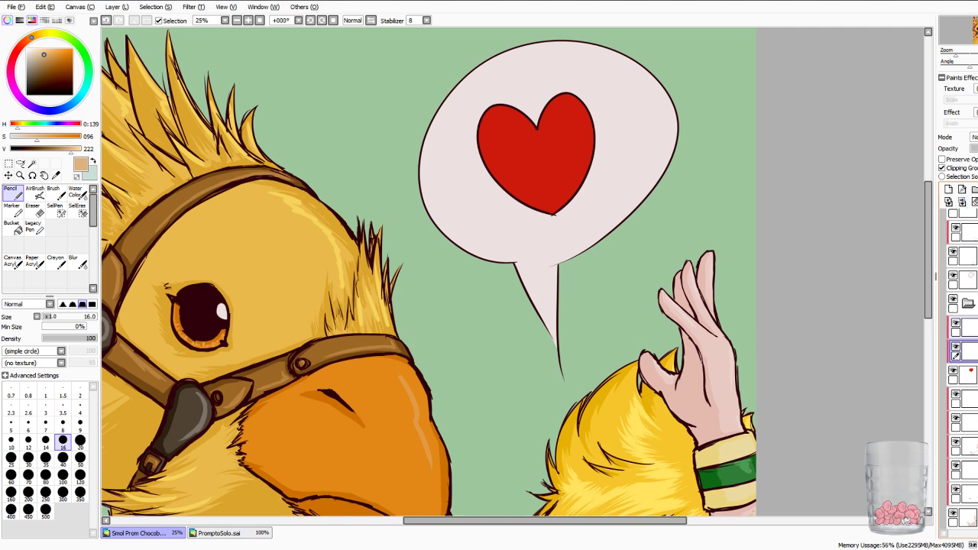
# Sample the heart's red, darken it to saturation 226 and value 176, and set the Pencil to size 50.
pyautogui.click(56, 175)
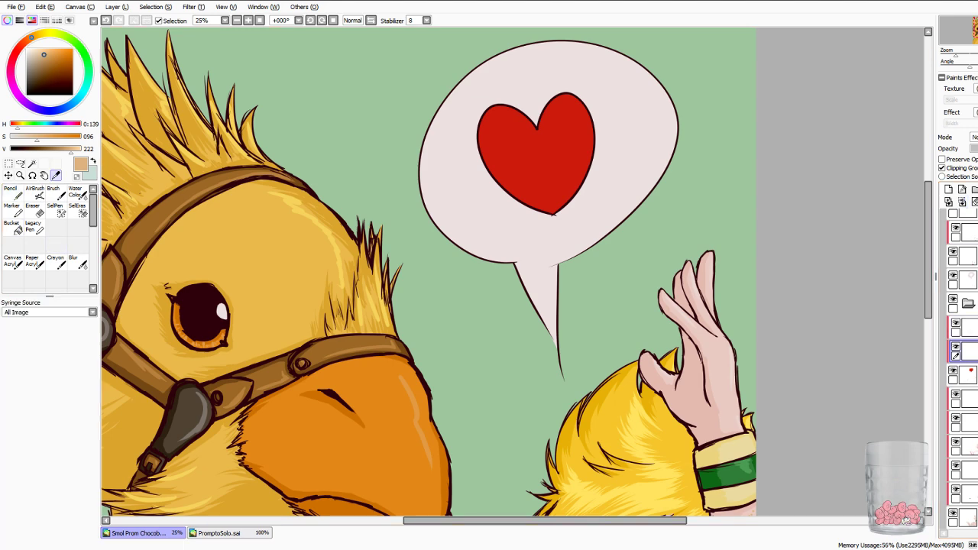
pyautogui.click(537, 164)
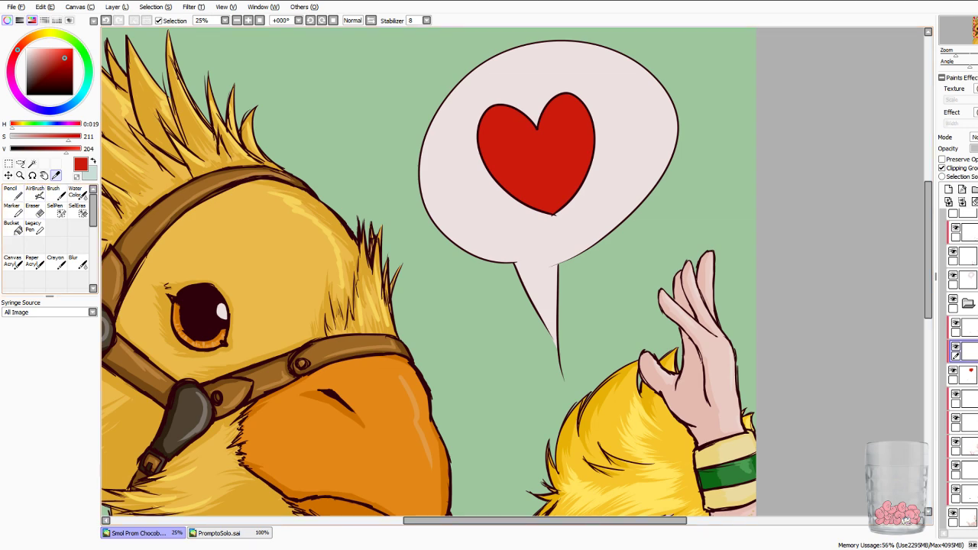
pyautogui.moveTo(66, 150); pyautogui.dragTo(72, 137)
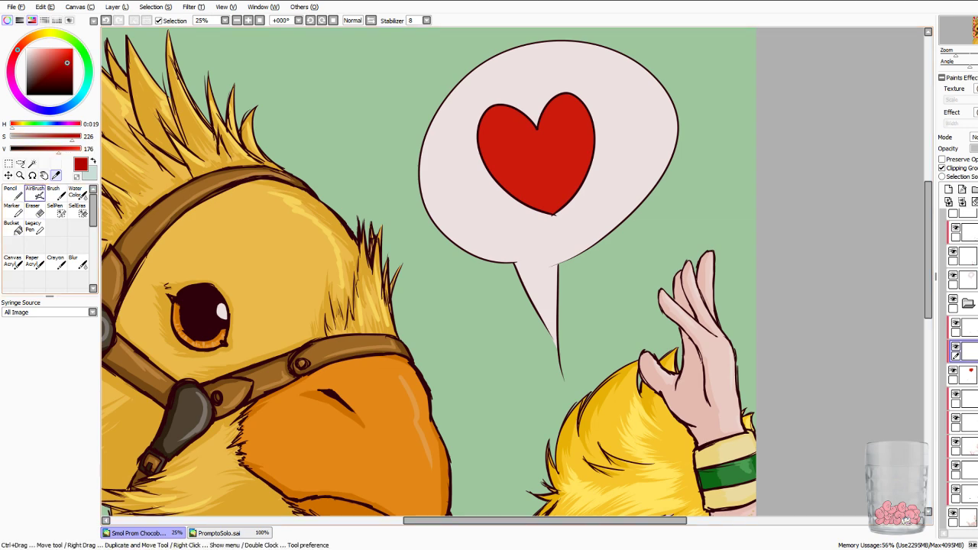
pyautogui.click(13, 193)
pyautogui.click(80, 457)
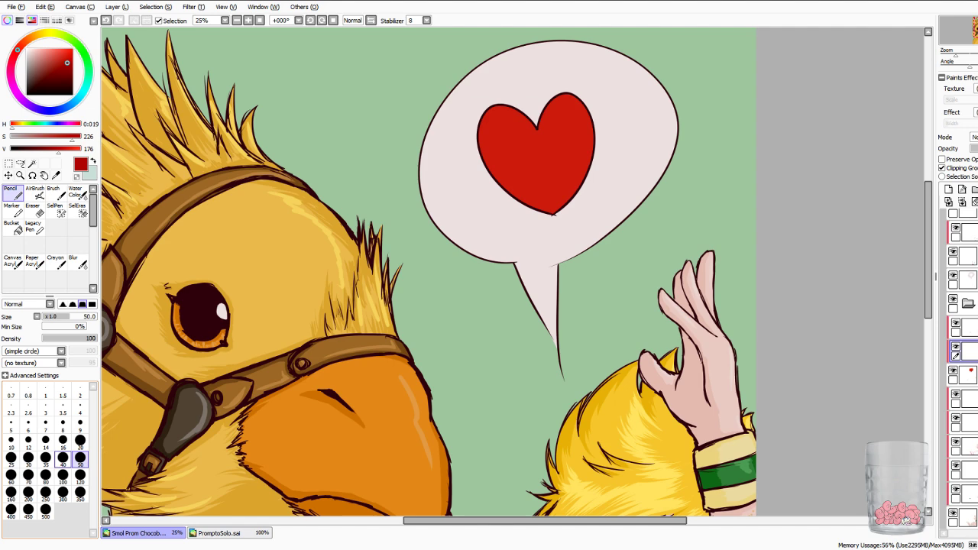
# Paint a dark red shadow down the heart's outer left side and along its lower edge to the tip.
pyautogui.scroll(2, 513, 272)
pyautogui.moveTo(489, 183)
pyautogui.mouseDown()
pyautogui.moveTo(387, 389)
pyautogui.moveTo(386, 417)
pyautogui.mouseUp()
pyautogui.moveTo(374, 178); pyautogui.dragTo(349, 268)
pyautogui.moveTo(359, 216)
pyautogui.mouseDown()
pyautogui.moveTo(386, 326)
pyautogui.moveTo(405, 344)
pyautogui.mouseUp()
pyautogui.moveTo(359, 246); pyautogui.dragTo(400, 322)
pyautogui.moveTo(371, 186)
pyautogui.mouseDown()
pyautogui.moveTo(357, 214)
pyautogui.moveTo(380, 283)
pyautogui.moveTo(420, 349)
pyautogui.moveTo(496, 387)
pyautogui.mouseUp()
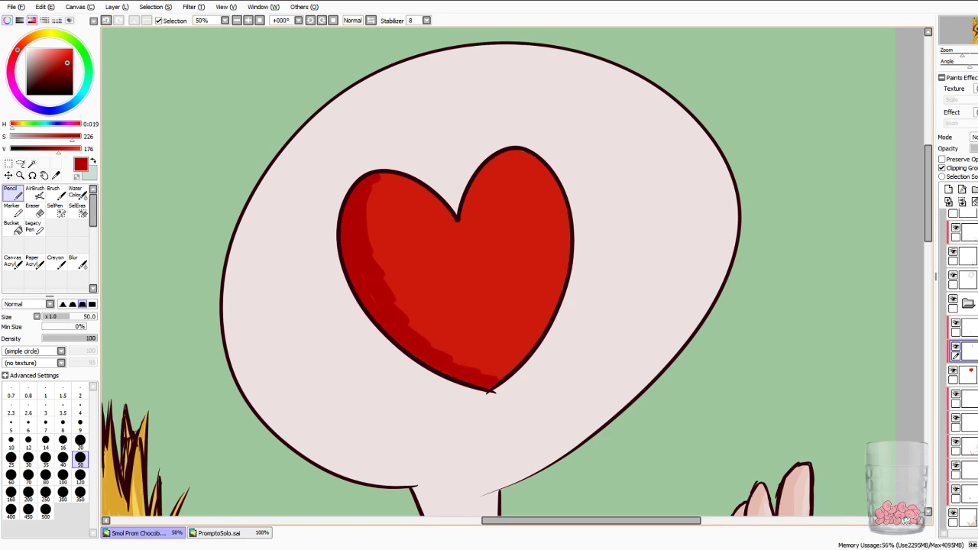
# Shade the inner and upper edge of the heart's right lobe and around the central notch in dark red.
pyautogui.moveTo(470, 191); pyautogui.dragTo(463, 214)
pyautogui.moveTo(482, 170); pyautogui.dragTo(462, 227)
pyautogui.moveTo(503, 159)
pyautogui.mouseDown()
pyautogui.moveTo(485, 173)
pyautogui.moveTo(531, 156)
pyautogui.mouseUp()
pyautogui.moveTo(521, 159)
pyautogui.mouseDown()
pyautogui.moveTo(484, 179)
pyautogui.moveTo(470, 217)
pyautogui.mouseUp()
pyautogui.moveTo(497, 169); pyautogui.dragTo(487, 181)
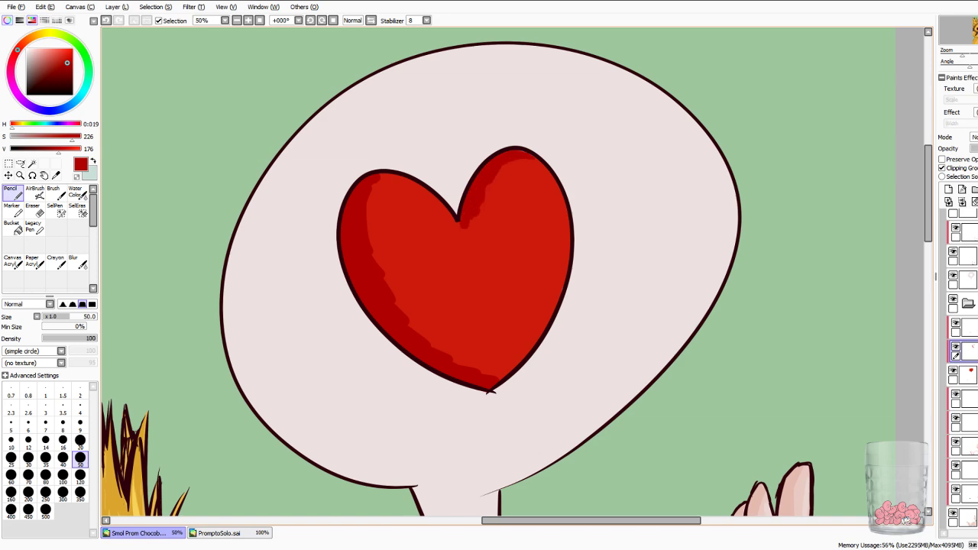
pyautogui.moveTo(463, 224)
pyautogui.mouseDown()
pyautogui.moveTo(447, 209)
pyautogui.moveTo(453, 227)
pyautogui.mouseUp()
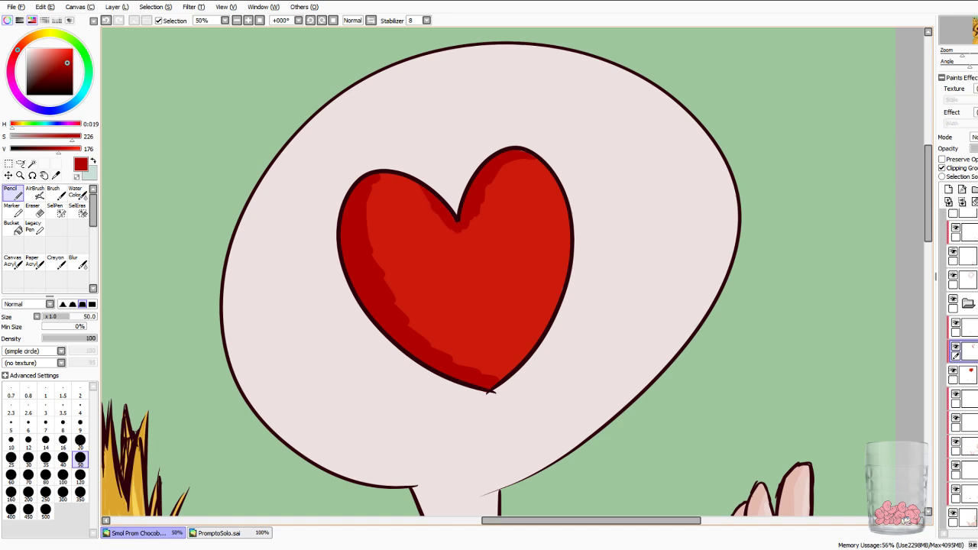
# Erase the dark red shadow from the left lobe's inner edge and tidy the shading beside the heart's notch.
pyautogui.click(34, 209)
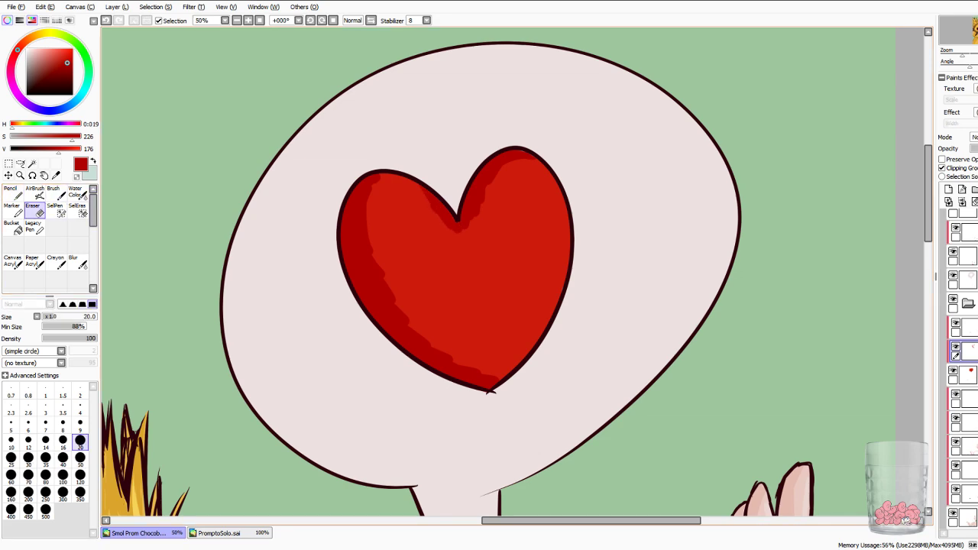
pyautogui.moveTo(430, 202)
pyautogui.mouseDown()
pyautogui.moveTo(459, 232)
pyautogui.moveTo(477, 212)
pyautogui.mouseUp()
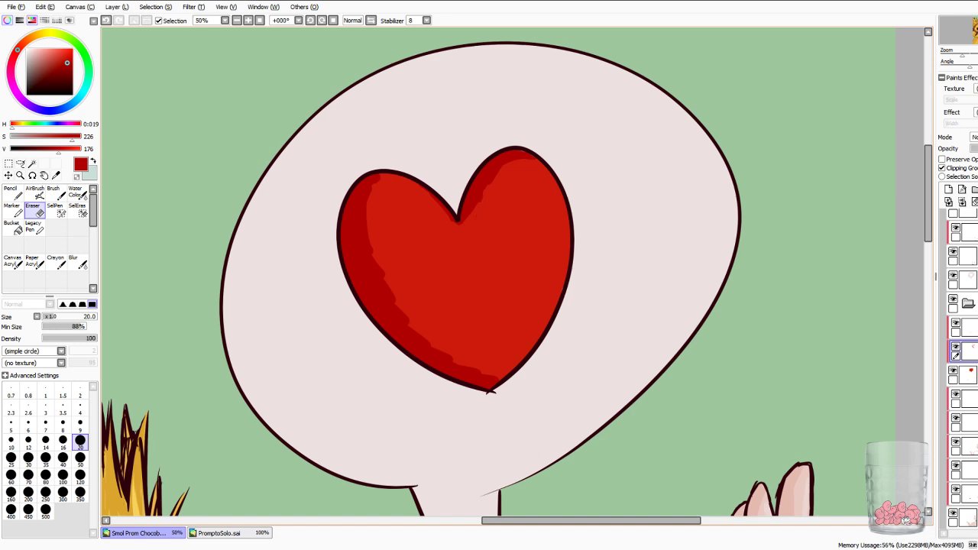
pyautogui.press('n')
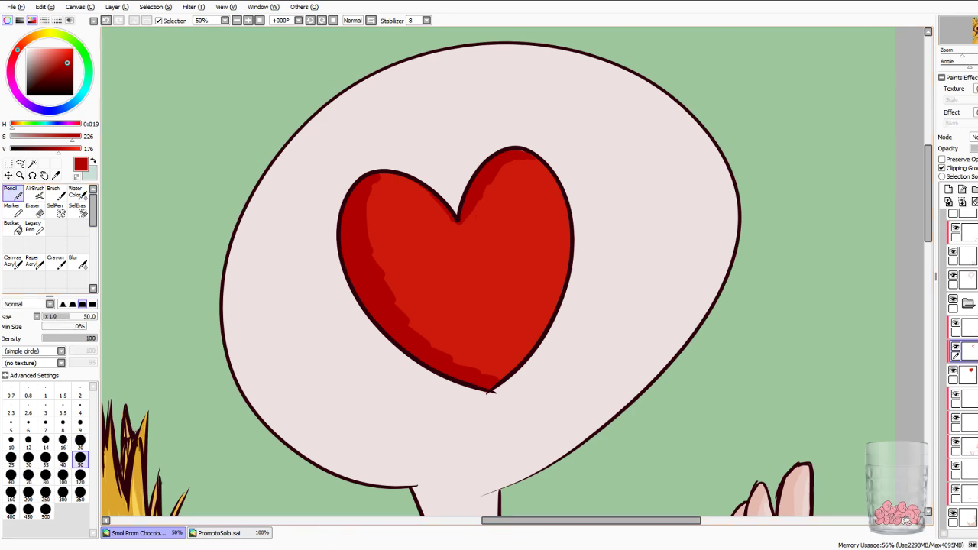
# Fill out the dark red shadow along the heart's outer left side and lower edge, smoothing its jagged boundary.
pyautogui.press('pagedown')
pyautogui.press('pagedown')
pyautogui.press('pagedown')
pyautogui.press('pagedown')
pyautogui.press('+')
pyautogui.press('+')
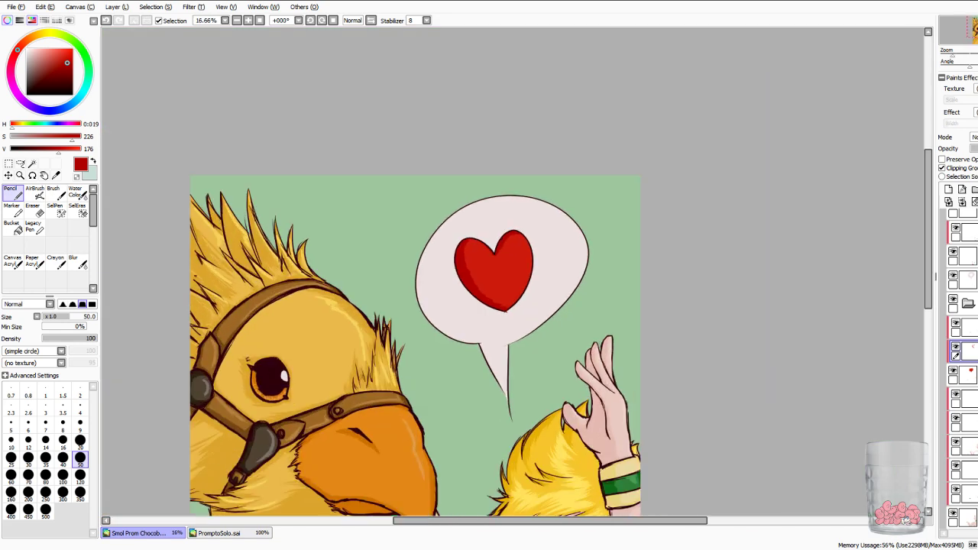
pyautogui.hotkey('ctrl', 'z')
pyautogui.moveTo(392, 174)
pyautogui.mouseDown()
pyautogui.moveTo(368, 183)
pyautogui.moveTo(362, 229)
pyautogui.mouseUp()
pyautogui.moveTo(400, 321); pyautogui.dragTo(475, 367)
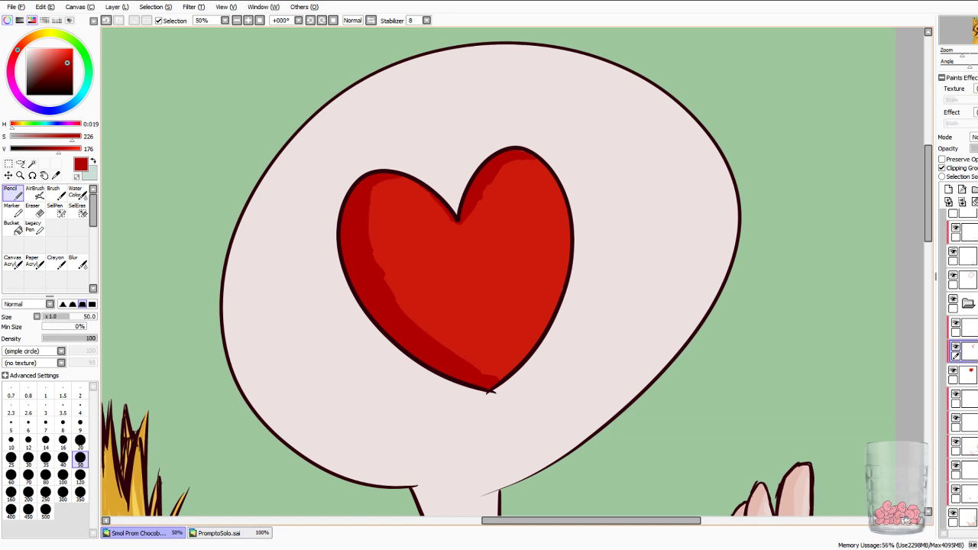
# Trim the shadow along the heart's left side, lower edge and both lobes with the Eraser to clean its contour.
pyautogui.press('e')
pyautogui.moveTo(373, 189)
pyautogui.mouseDown()
pyautogui.moveTo(369, 220)
pyautogui.moveTo(388, 297)
pyautogui.moveTo(461, 357)
pyautogui.mouseUp()
pyautogui.moveTo(399, 315); pyautogui.dragTo(491, 387)
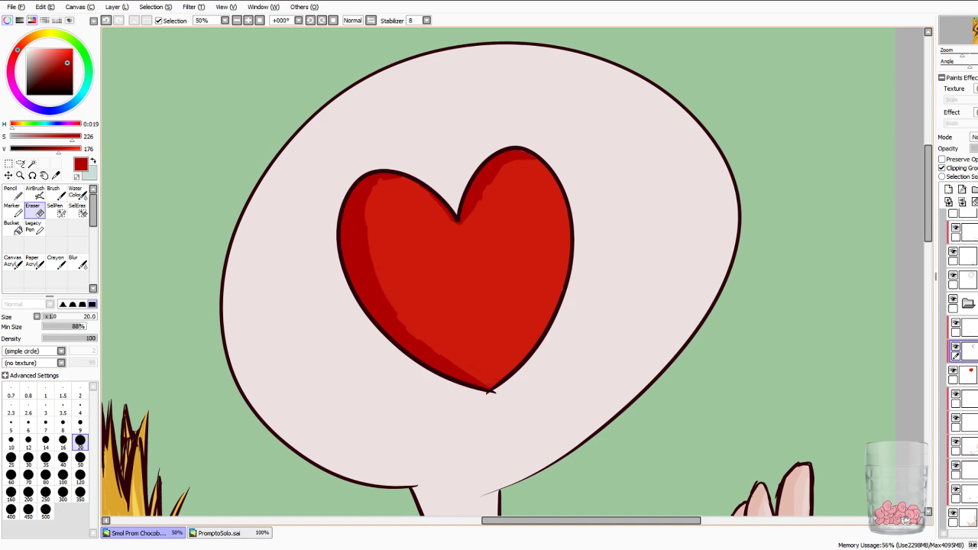
pyautogui.moveTo(468, 218)
pyautogui.mouseDown()
pyautogui.moveTo(493, 177)
pyautogui.moveTo(534, 160)
pyautogui.mouseUp()
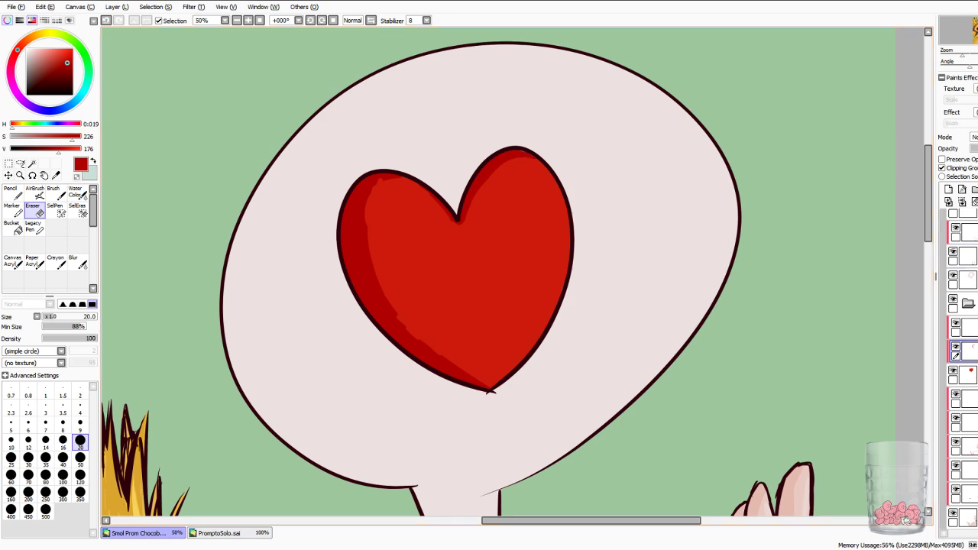
pyautogui.moveTo(432, 195); pyautogui.dragTo(448, 212)
pyautogui.moveTo(384, 177); pyautogui.dragTo(395, 178)
# Sample the heart's red, lighten it to saturation 184 and value 238, and paint a highlight on the right lobe.
pyautogui.click(55, 176)
pyautogui.click(428, 252)
pyautogui.click(75, 149)
pyautogui.click(61, 137)
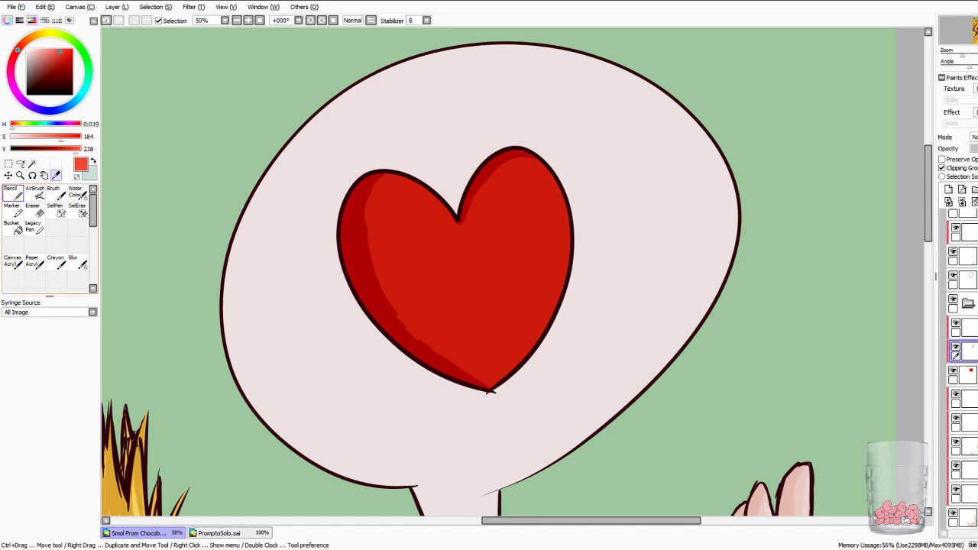
pyautogui.click(13, 193)
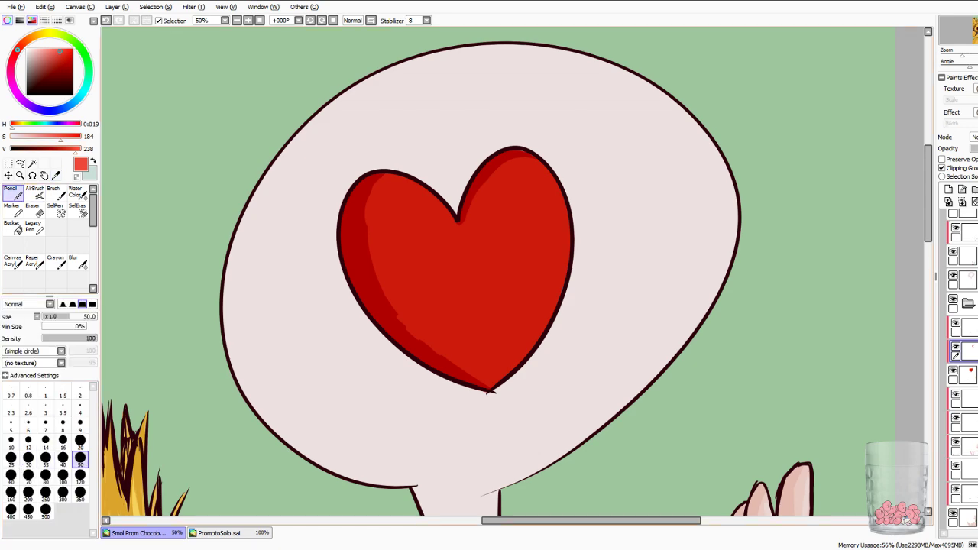
pyautogui.click(531, 189)
pyautogui.moveTo(539, 212)
pyautogui.mouseDown()
pyautogui.moveTo(534, 305)
pyautogui.moveTo(489, 245)
pyautogui.moveTo(503, 245)
pyautogui.mouseUp()
# Examine the shaded and highlighted heart within the whole illustration.
pyautogui.press('pagedown')
pyautogui.press('pagedown')
pyautogui.hotkey('ctrl', '-')
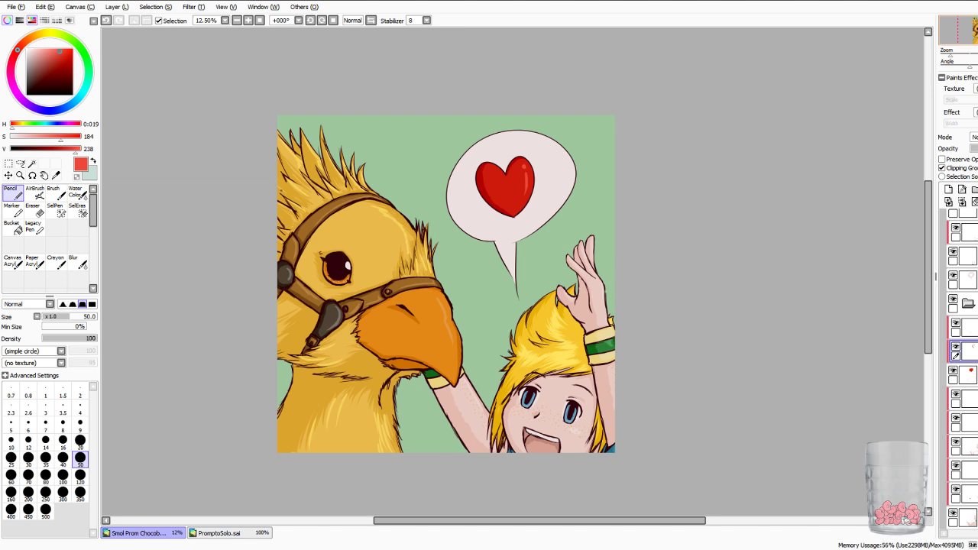
pyautogui.press('End')
pyautogui.moveTo(519, 358); pyautogui.dragTo(597, 282)
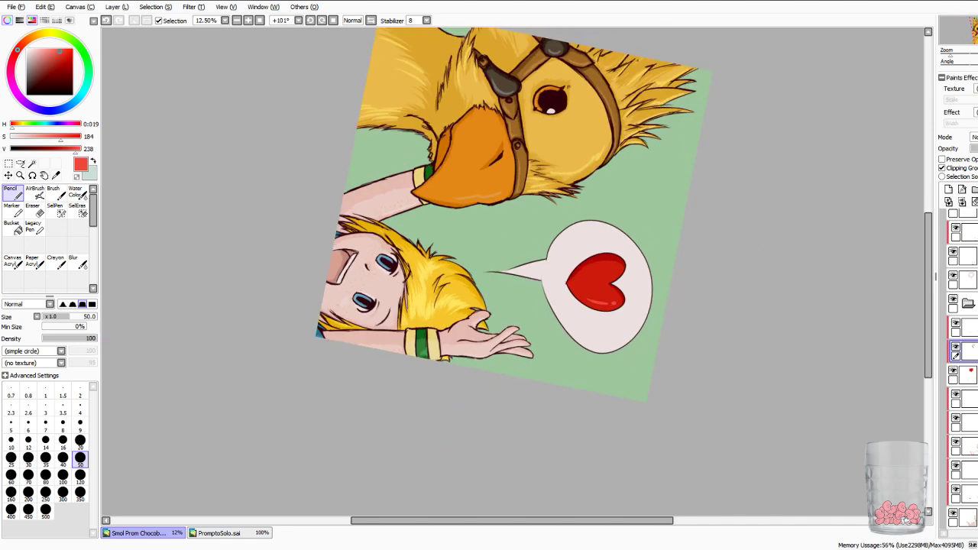
pyautogui.press('Delete')
pyautogui.press('Delete')
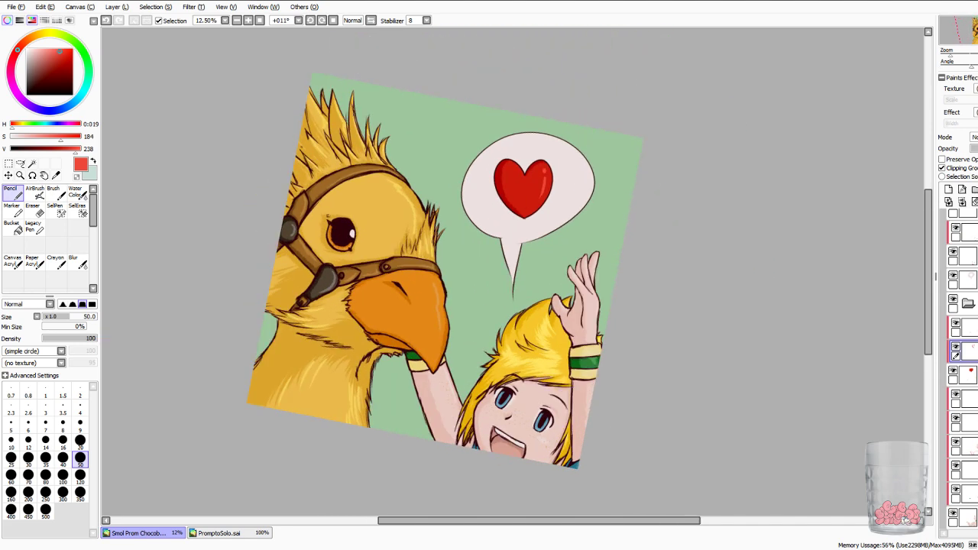
pyautogui.moveTo(446, 284); pyautogui.dragTo(420, 245)
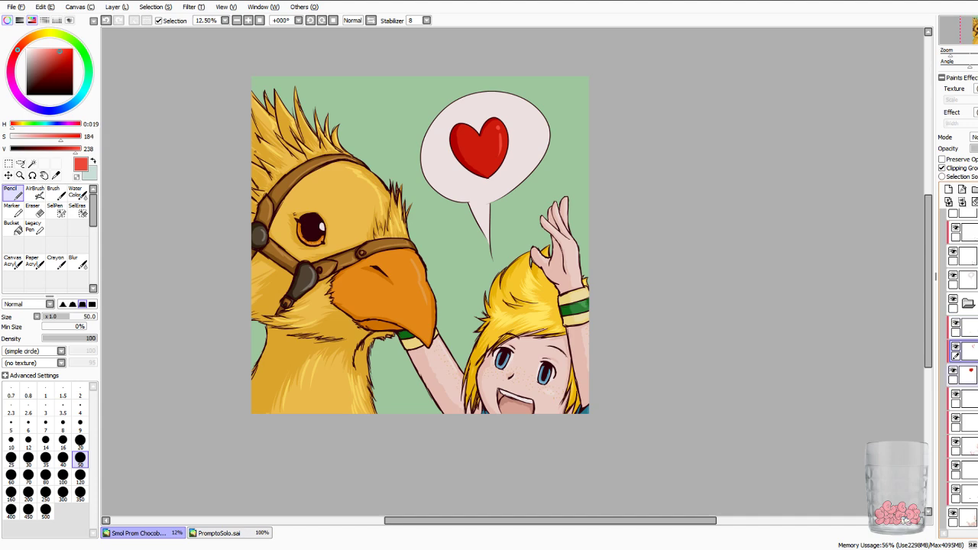
# Expand the line art folder, sample the speech bubble's off-white, and set the Pencil to size 20 at the character's eyes.
pyautogui.scroll(3, 964, 367)
pyautogui.scroll(1, 959, 367)
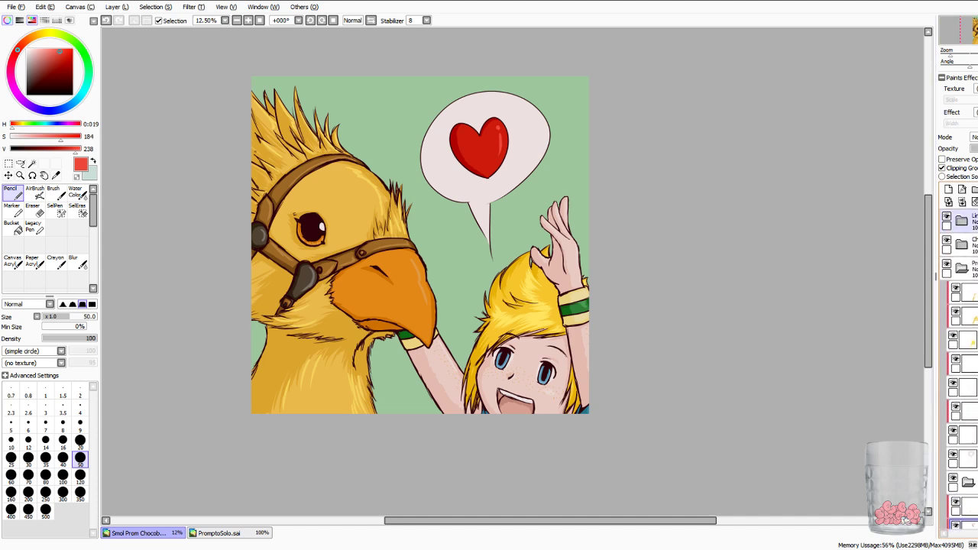
pyautogui.click(961, 221)
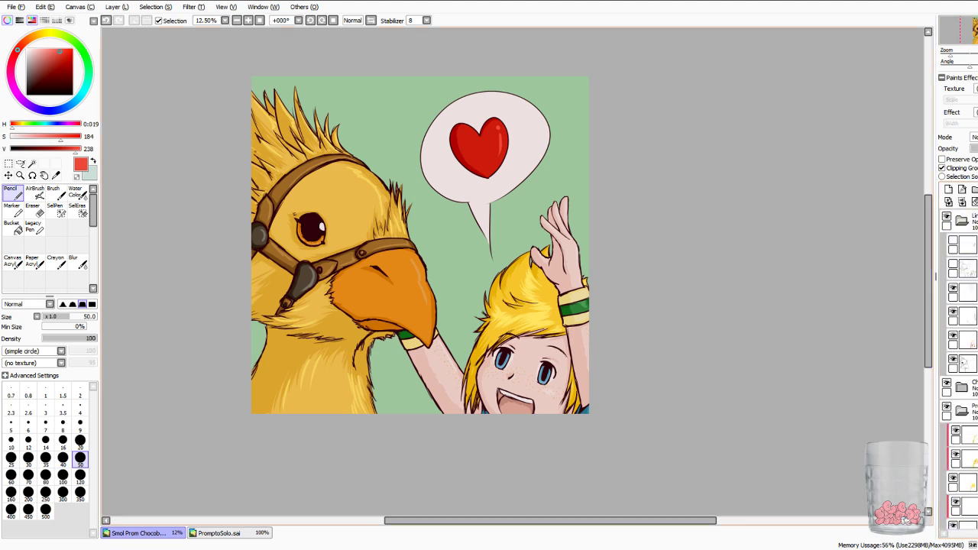
pyautogui.click(56, 176)
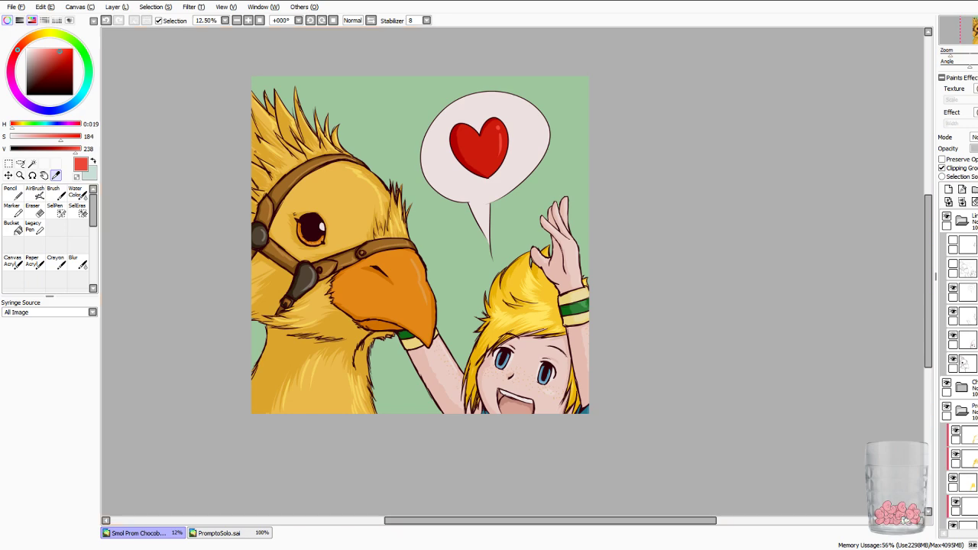
pyautogui.click(524, 145)
pyautogui.scroll(8, 548, 392)
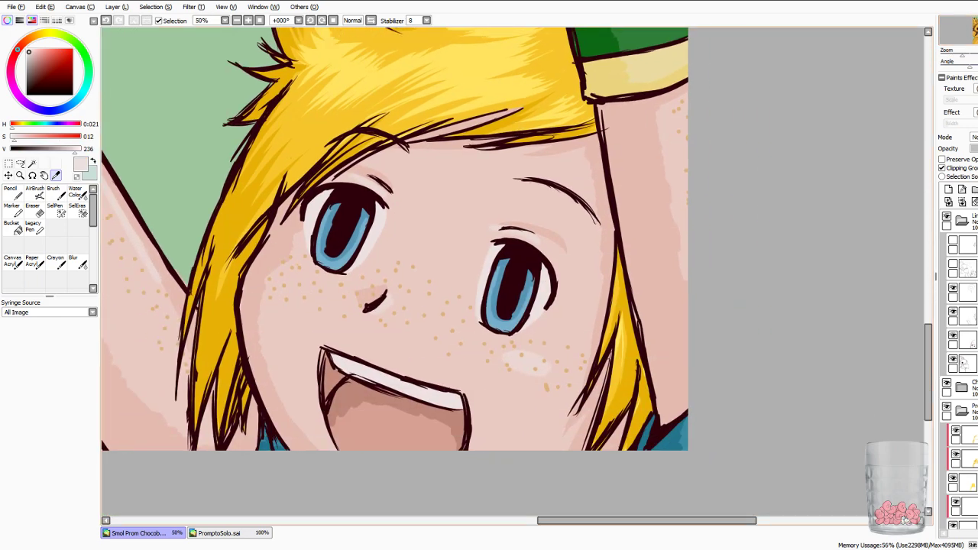
pyautogui.click(13, 193)
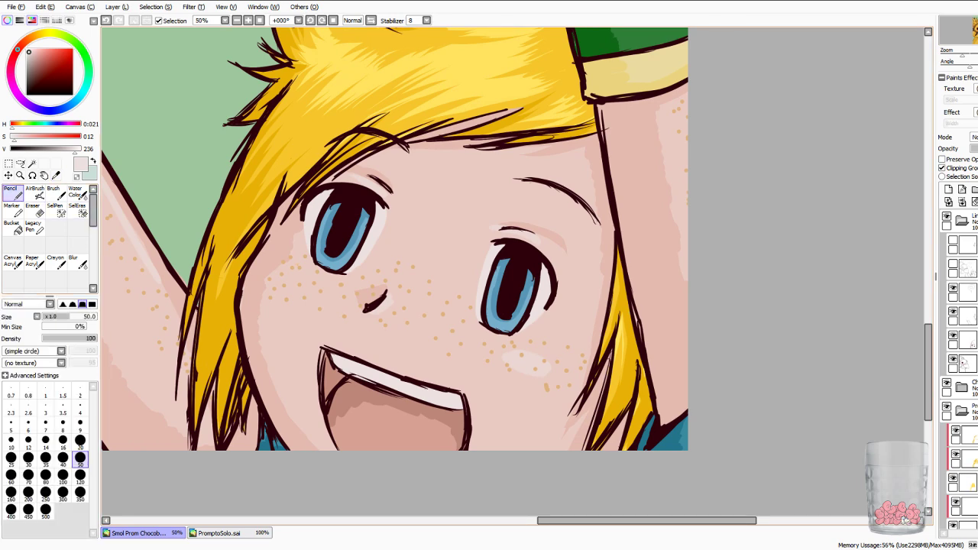
pyautogui.click(79, 441)
pyautogui.click(967, 244)
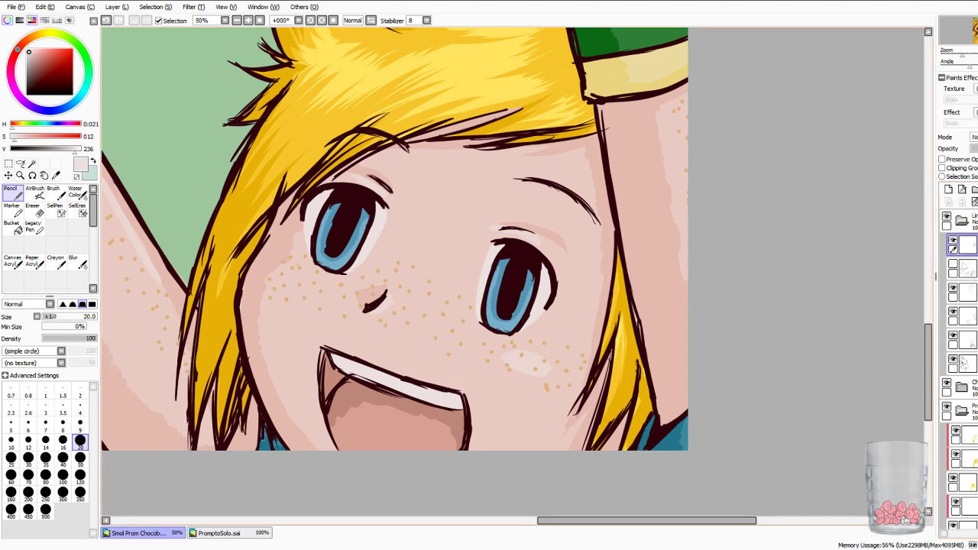
pyautogui.moveTo(371, 218); pyautogui.dragTo(362, 229)
pyautogui.hotkey('ctrl', 'z')
pyautogui.click(968, 269)
pyautogui.click(358, 218)
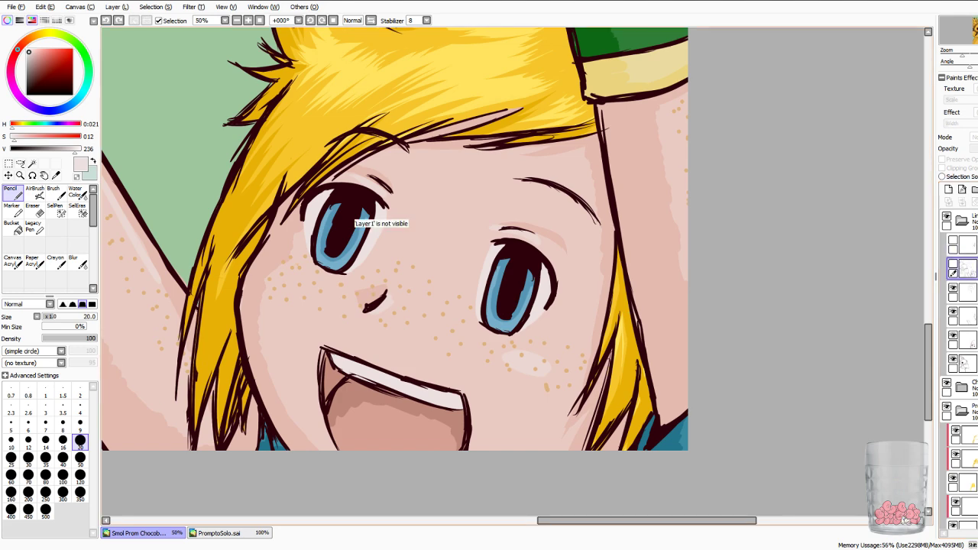
# Select the third layer in the line art folder and paint a large off-white highlight and a small dot in the left eye.
pyautogui.click(968, 292)
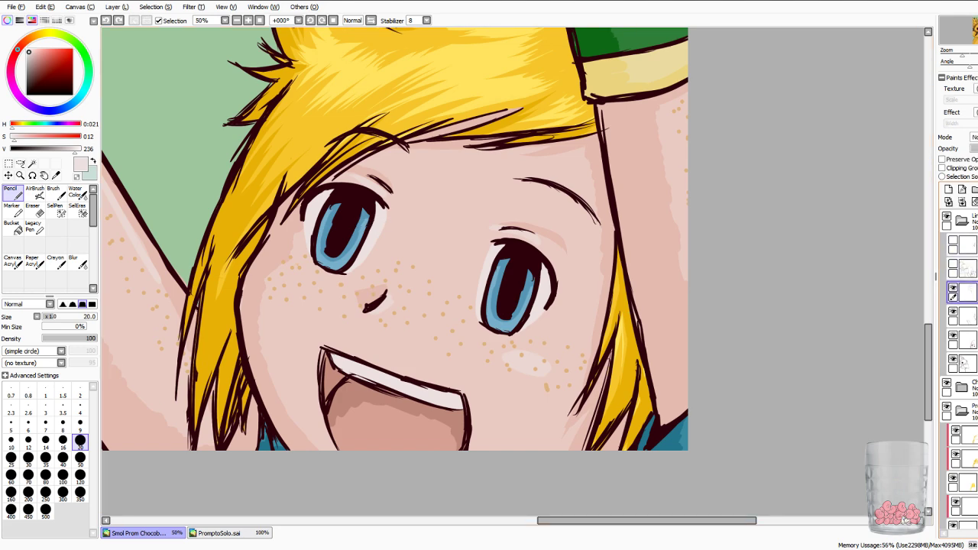
pyautogui.moveTo(357, 222)
pyautogui.mouseDown()
pyautogui.moveTo(366, 229)
pyautogui.moveTo(348, 223)
pyautogui.mouseUp()
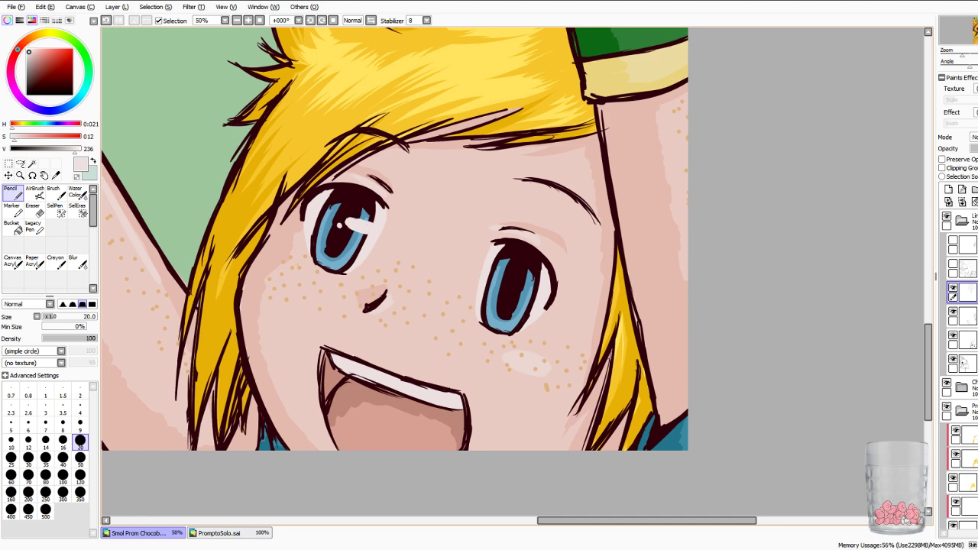
pyautogui.hotkey('ctrl', 'z')
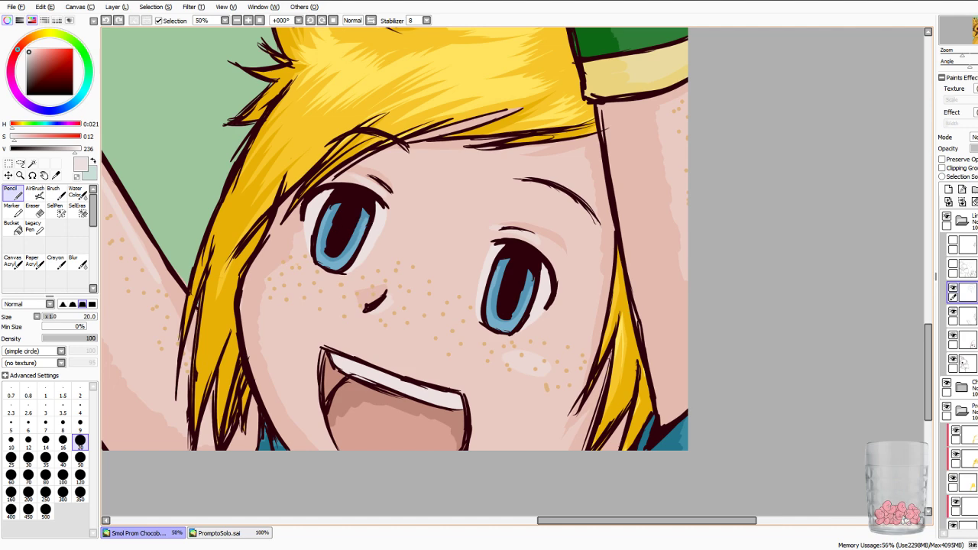
pyautogui.moveTo(362, 217)
pyautogui.mouseDown()
pyautogui.moveTo(355, 227)
pyautogui.moveTo(352, 219)
pyautogui.moveTo(368, 219)
pyautogui.mouseUp()
pyautogui.hotkey('ctrl', 'y')
pyautogui.moveTo(340, 230); pyautogui.dragTo(342, 232)
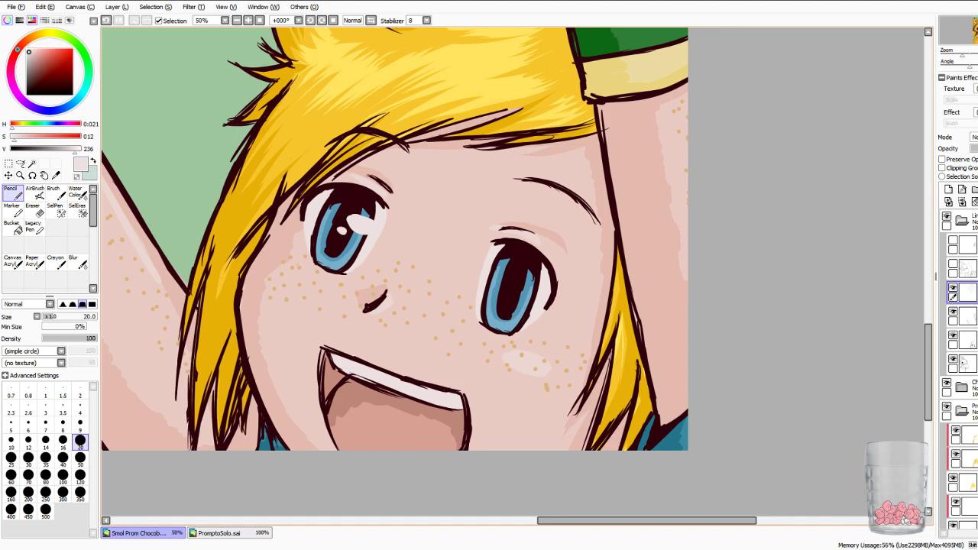
# Paint a matching large off-white highlight and small dot in the character's right eye.
pyautogui.moveTo(538, 283); pyautogui.dragTo(507, 293)
pyautogui.hotkey('ctrl', 'z')
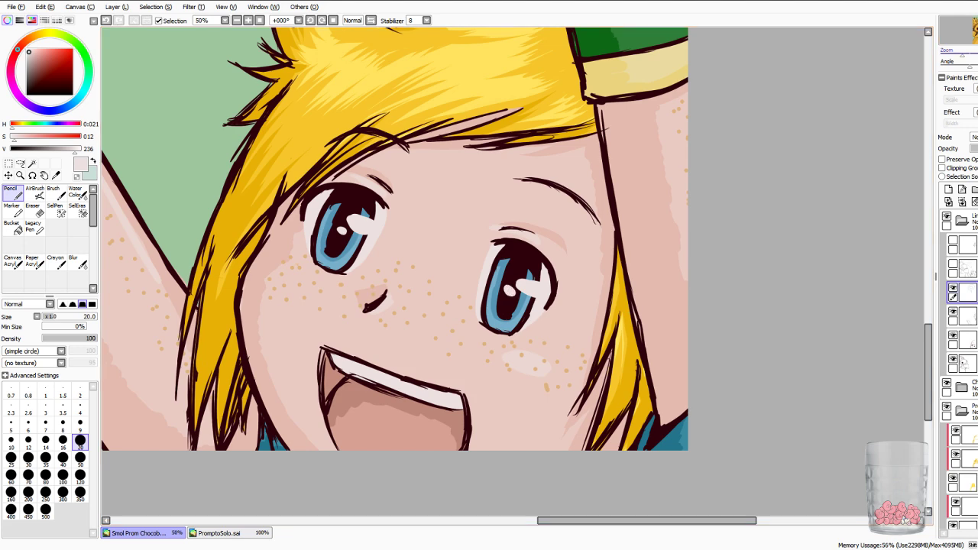
pyautogui.moveTo(962, 55); pyautogui.dragTo(958, 55)
pyautogui.hotkey('ctrl', '-')
pyautogui.hotkey('ctrl', '-')
pyautogui.hotkey('ctrl', '-')
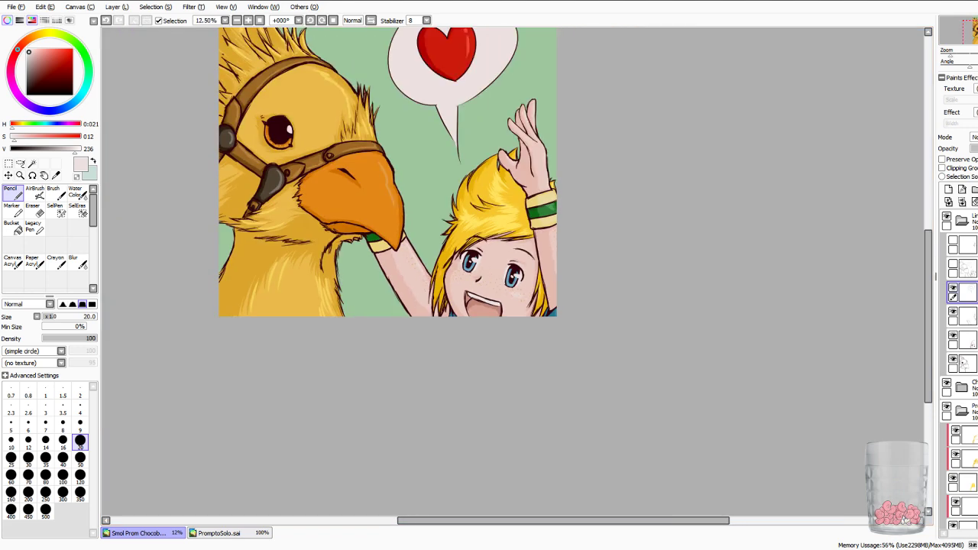
# Hide the line art folder briefly to examine the colors beneath the eyes, restore it, and collapse the folder.
pyautogui.hotkey('ctrl', '+')
pyautogui.hotkey('ctrl', '+')
pyautogui.hotkey('ctrl', '+')
pyautogui.hotkey('ctrl', '+')
pyautogui.hotkey('ctrl', '+')
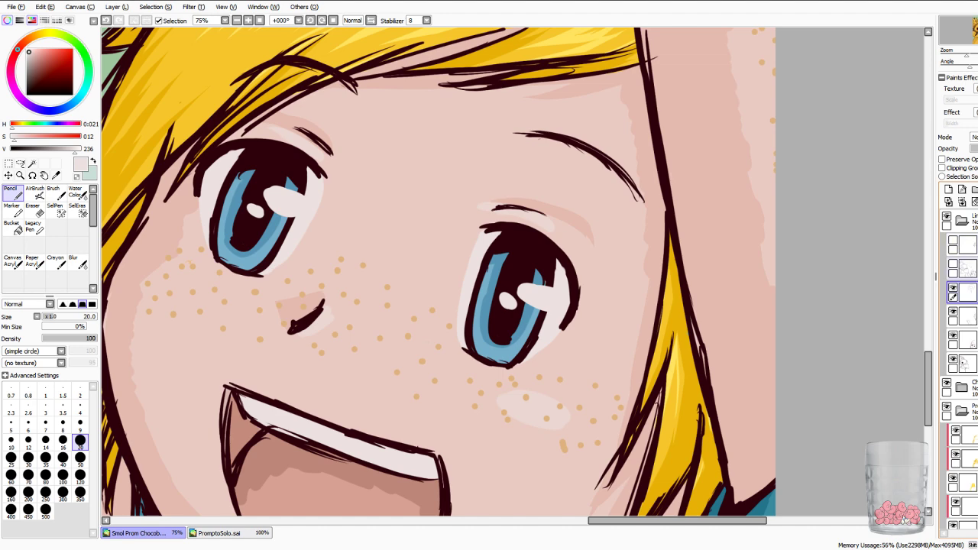
pyautogui.click(947, 216)
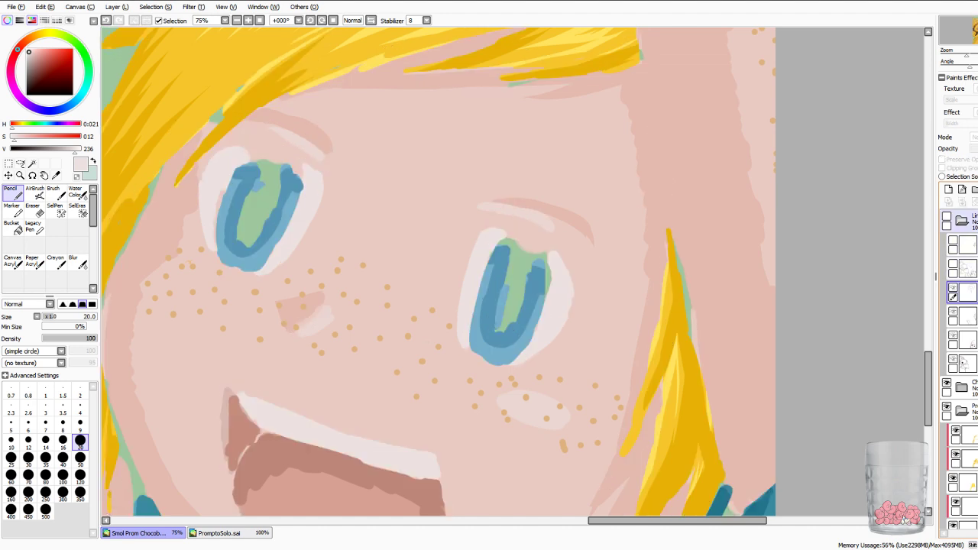
pyautogui.click(947, 217)
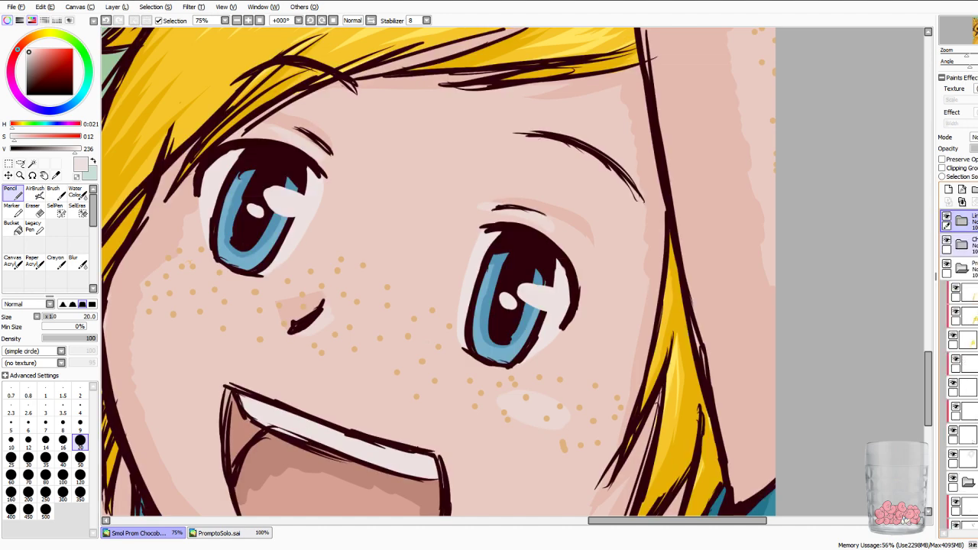
# Toggle the visibility of several lower layers to identify which one holds the character's eye colors.
pyautogui.scroll(-3, 962, 305)
pyautogui.scroll(-1, 960, 367)
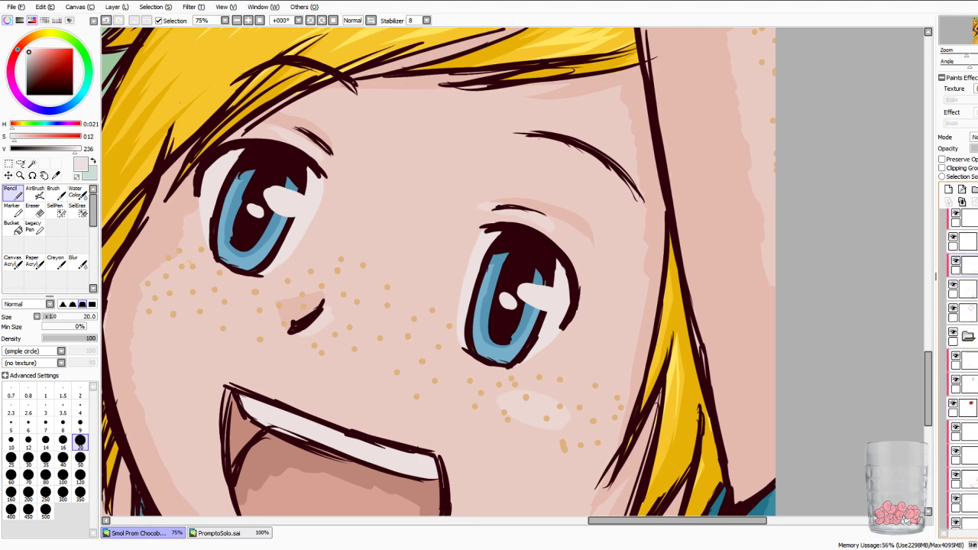
pyautogui.scroll(-2, 959, 367)
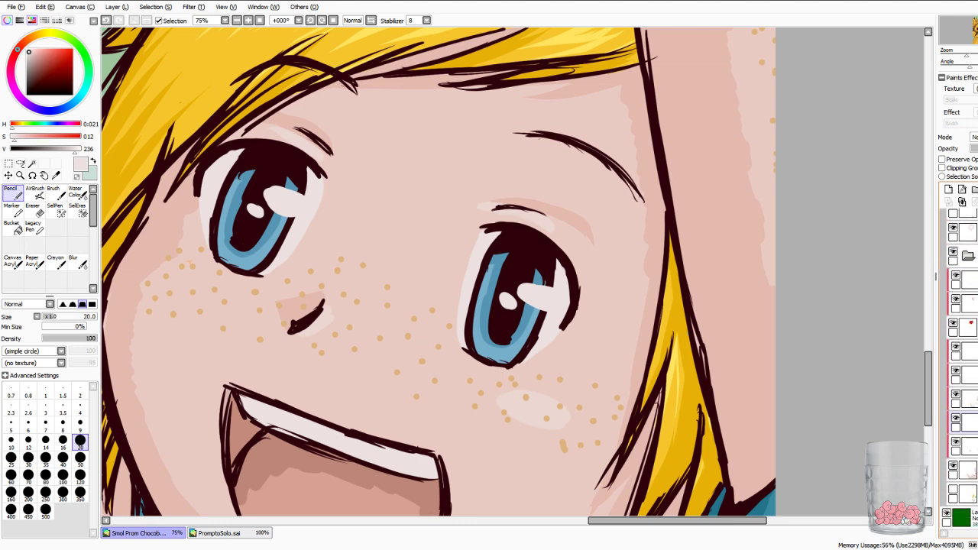
pyautogui.click(956, 395)
pyautogui.click(955, 395)
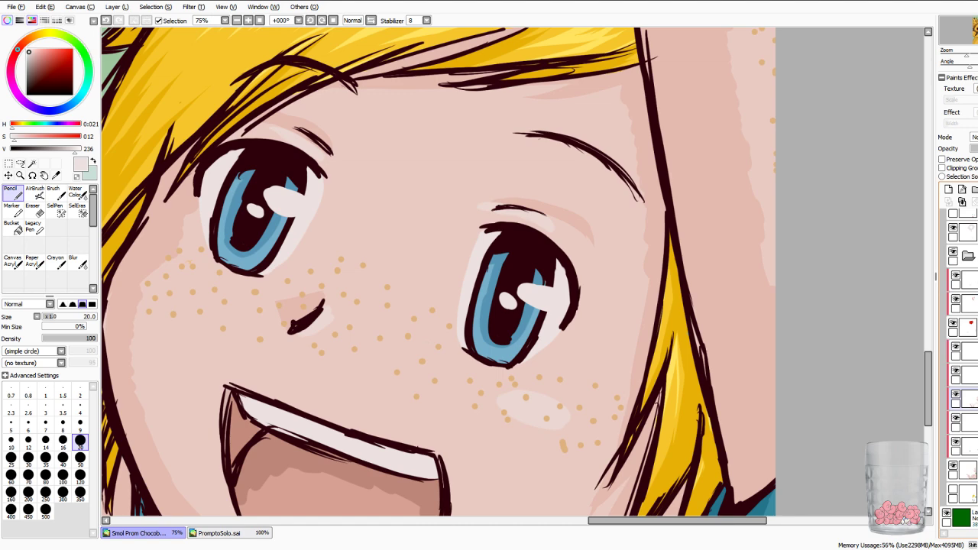
pyautogui.click(969, 399)
pyautogui.click(953, 466)
pyautogui.click(953, 466)
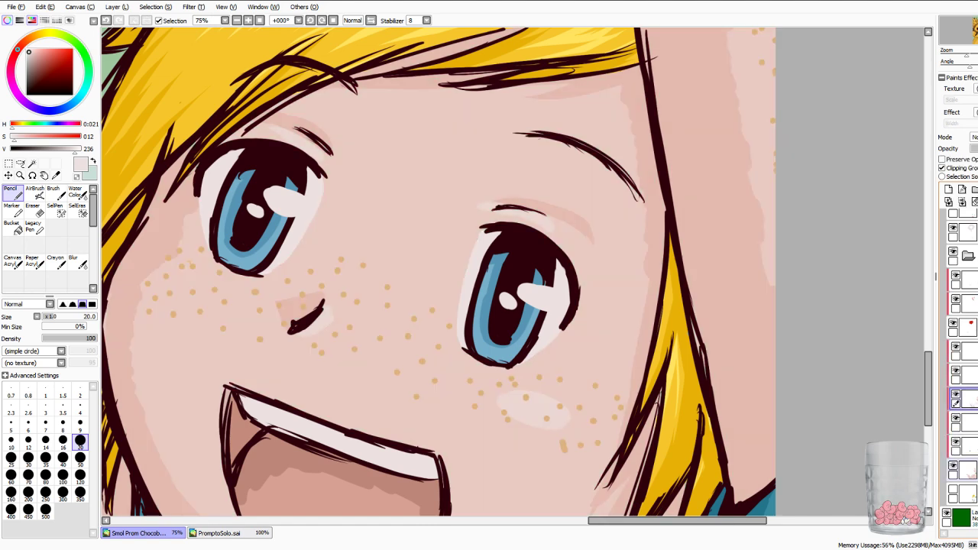
pyautogui.click(953, 465)
pyautogui.click(953, 465)
pyautogui.click(968, 471)
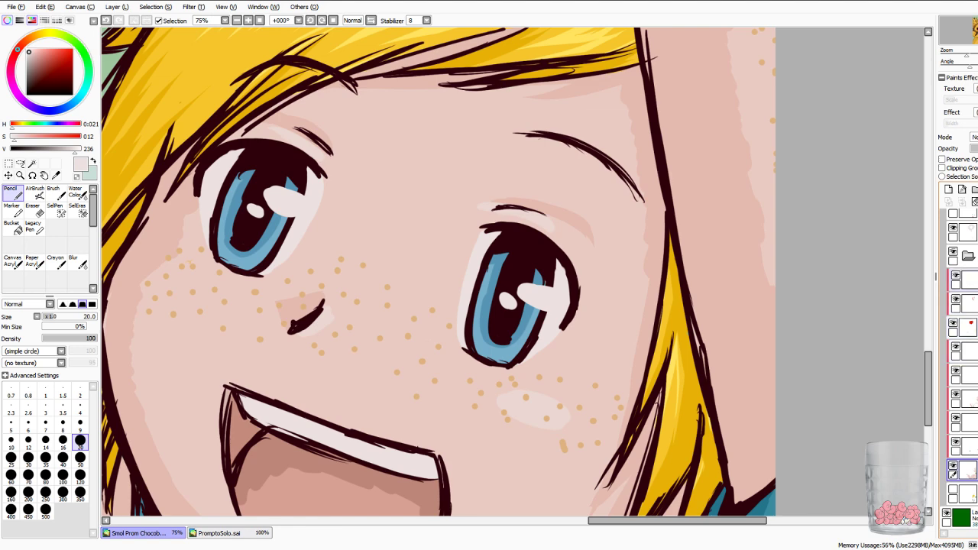
pyautogui.click(953, 322)
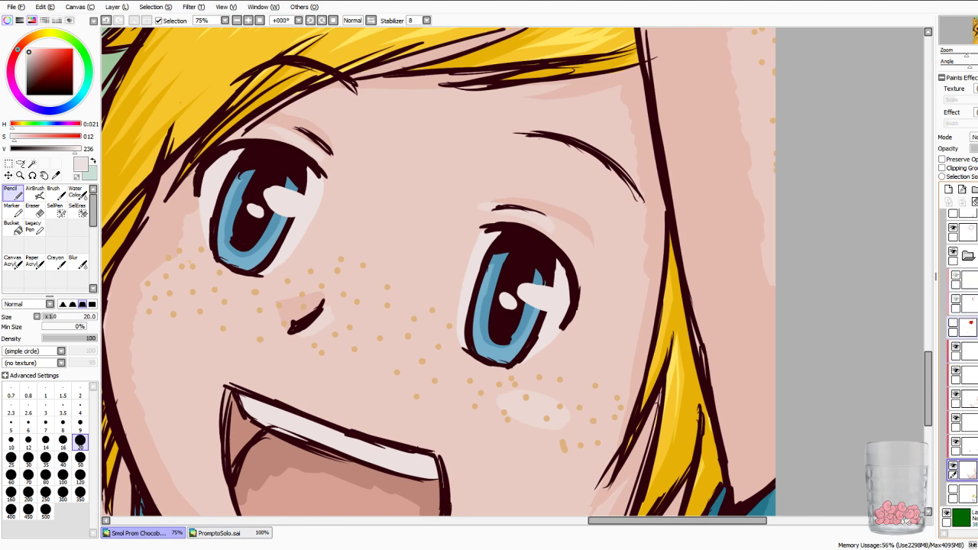
pyautogui.click(953, 322)
# Check the layers just above the lower open folder and select the clipping layer for the character's irises.
pyautogui.scroll(3, 959, 367)
pyautogui.click(969, 366)
pyautogui.click(969, 295)
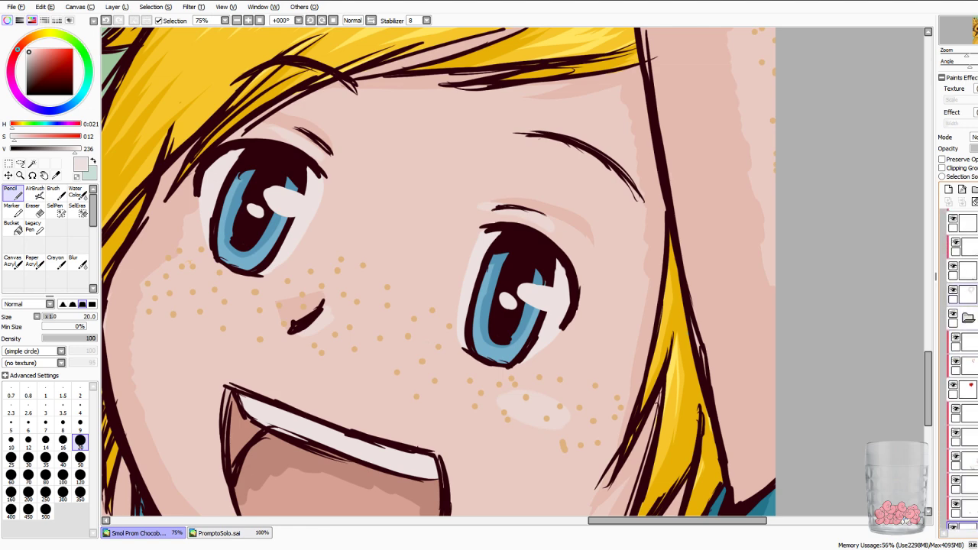
pyautogui.click(956, 267)
pyautogui.click(956, 267)
pyautogui.click(969, 271)
pyautogui.click(969, 246)
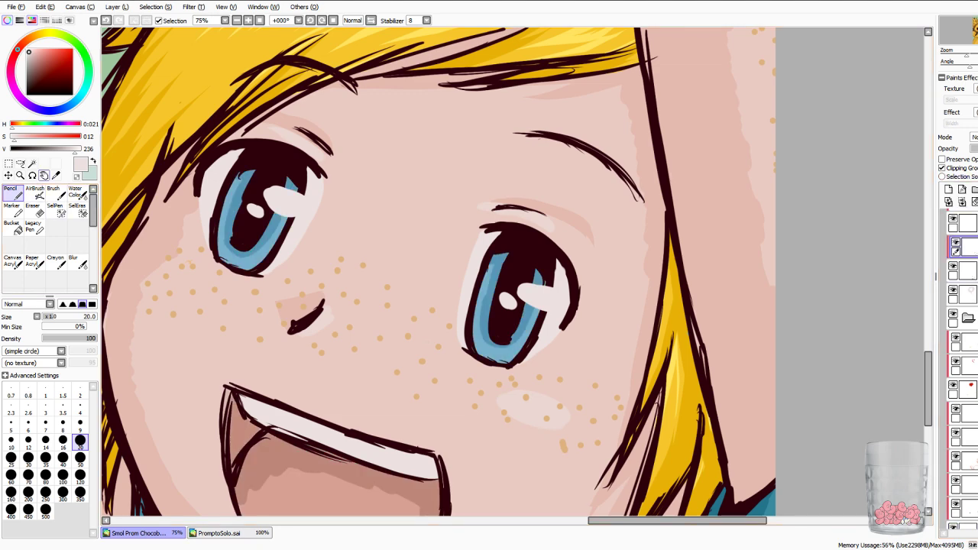
# Try bright blue strokes at the bottom of the left iris, using its sampled blue raised to value 246, and undo them.
pyautogui.click(55, 175)
pyautogui.click(246, 257)
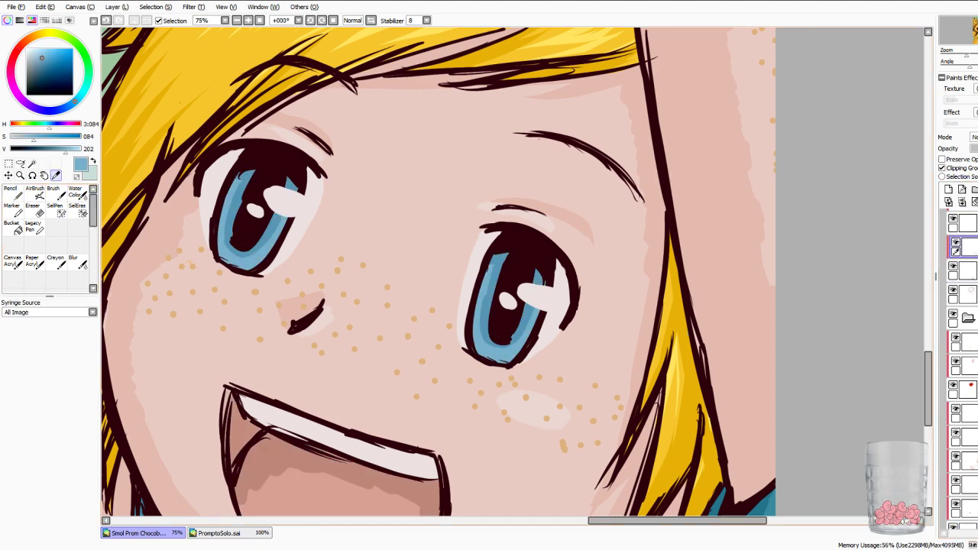
pyautogui.moveTo(66, 149); pyautogui.dragTo(77, 149)
pyautogui.click(12, 192)
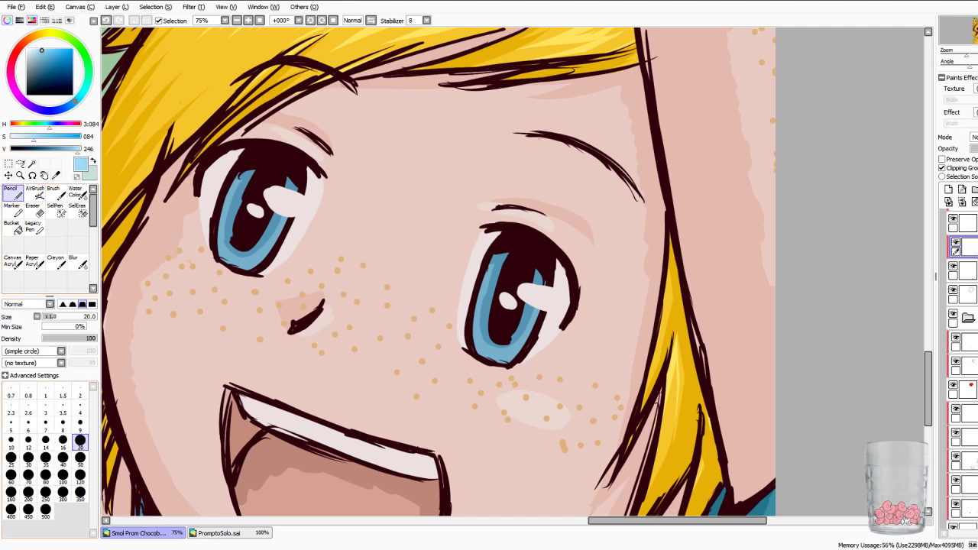
pyautogui.moveTo(240, 252); pyautogui.dragTo(247, 263)
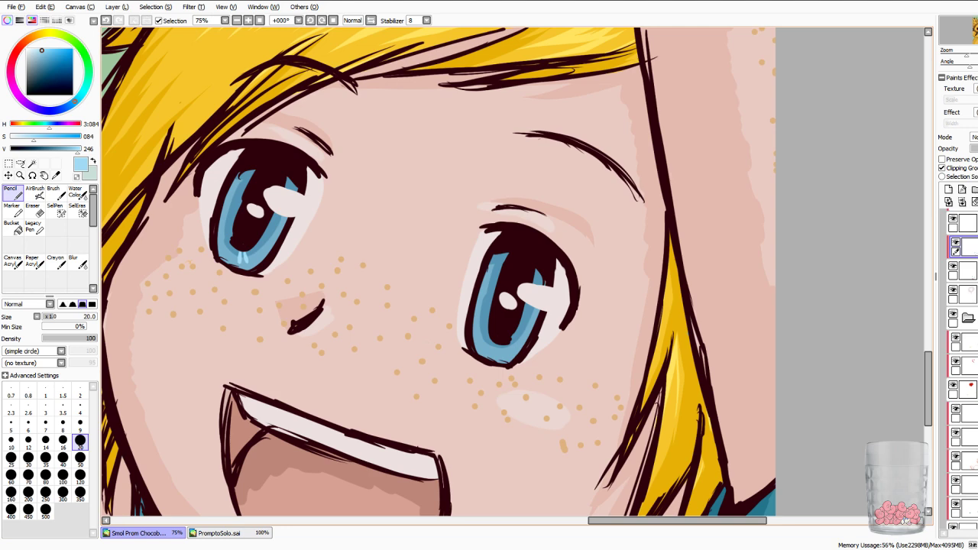
pyautogui.hotkey('ctrl', 'z')
pyautogui.hotkey('ctrl', 'z')
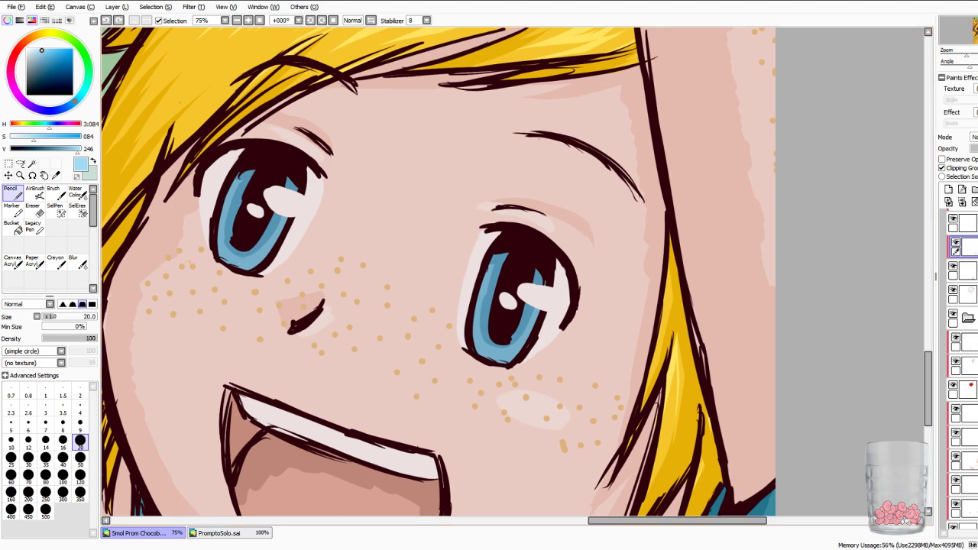
# Sample the left iris's lighter blue, change it to saturation 52 and value 224, and set the Pencil to size 10.
pyautogui.click(56, 175)
pyautogui.click(238, 258)
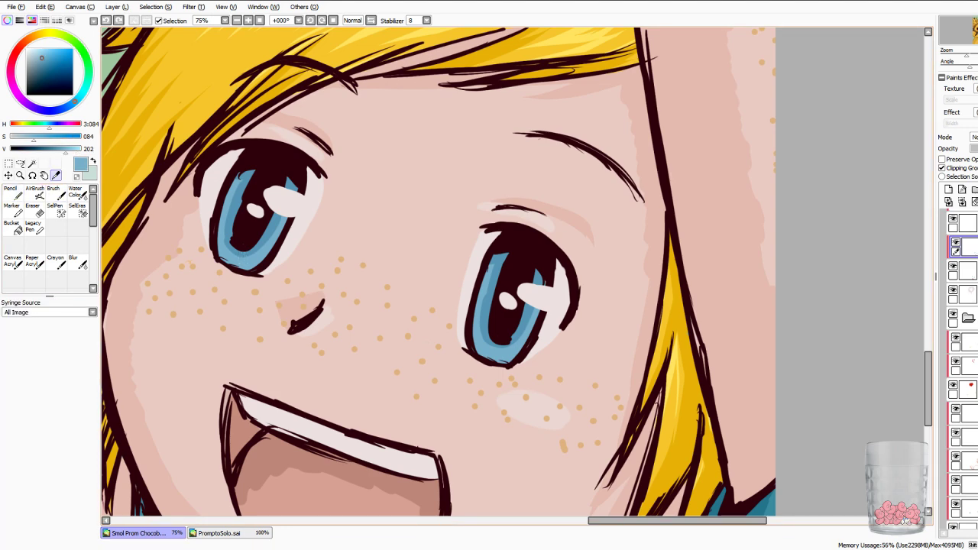
pyautogui.moveTo(66, 150); pyautogui.dragTo(25, 138)
pyautogui.moveTo(237, 264); pyautogui.dragTo(238, 253)
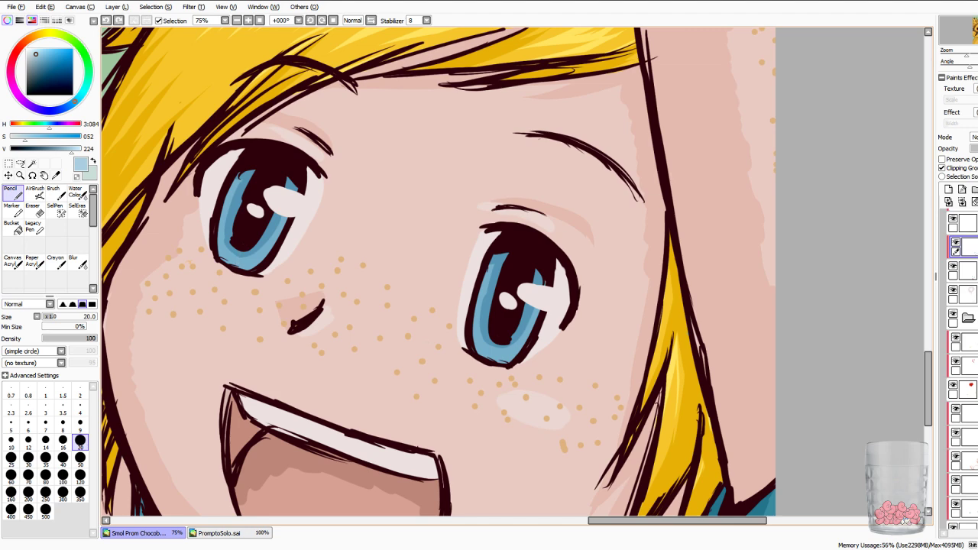
pyautogui.click(11, 440)
# Try painting thin pale blue rays all around the left iris, undoing and redrawing strokes along the way.
pyautogui.moveTo(243, 264); pyautogui.dragTo(243, 252)
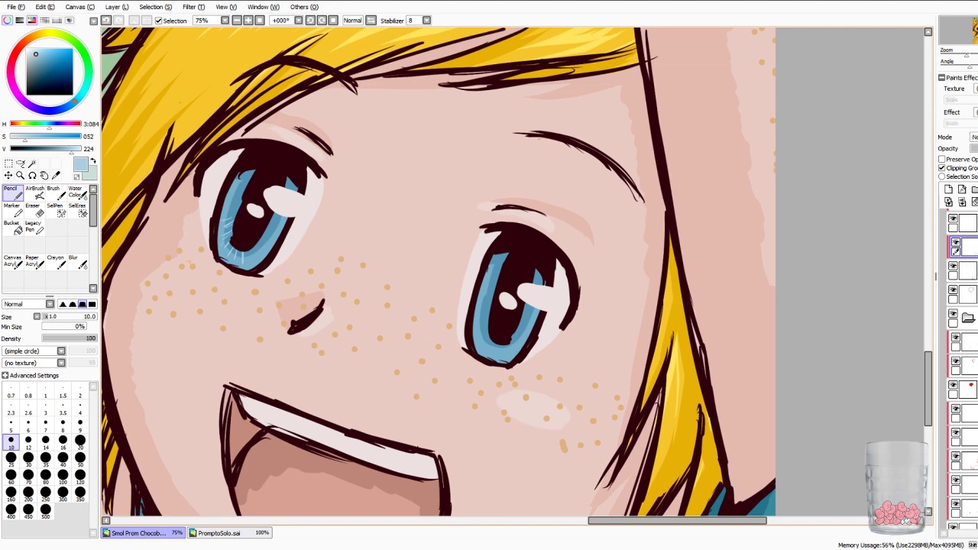
pyautogui.moveTo(227, 198); pyautogui.dragTo(240, 201)
pyautogui.hotkey('ctrl', 'z')
pyautogui.hotkey('ctrl', 'z')
pyautogui.hotkey('ctrl', 'z')
pyautogui.hotkey('ctrl', 'z')
pyautogui.moveTo(243, 264); pyautogui.dragTo(242, 252)
pyautogui.hotkey('ctrl', 'y')
pyautogui.hotkey('ctrl', 'y')
# Check the left eye's rays at a smaller scale and undo them.
pyautogui.scroll(-4, 513, 272)
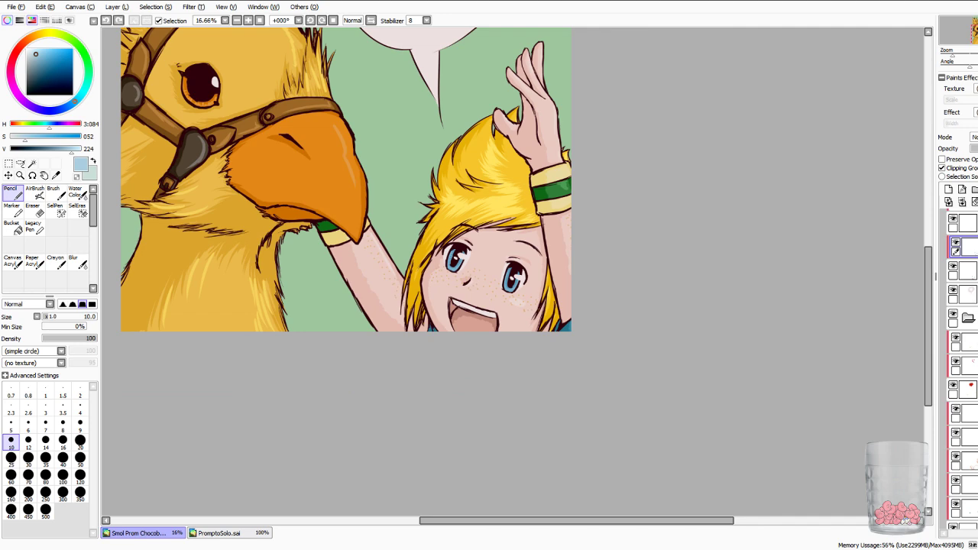
pyautogui.scroll(3, 509, 275)
pyautogui.scroll(1, 516, 267)
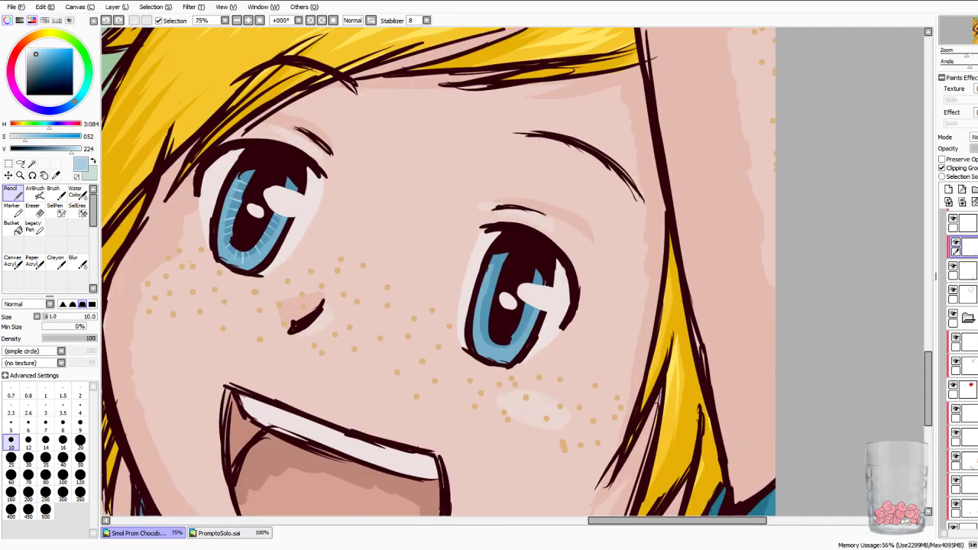
pyautogui.hotkey('ctrl', 'z')
pyautogui.hotkey('ctrl', 'z')
pyautogui.hotkey('ctrl', 'z')
pyautogui.hotkey('ctrl', 'z')
pyautogui.hotkey('ctrl', 'z')
# Paint a few thin pale blue rays along the left side of both irises and review the whole picture.
pyautogui.moveTo(223, 219); pyautogui.dragTo(235, 215)
pyautogui.moveTo(474, 328); pyautogui.dragTo(487, 322)
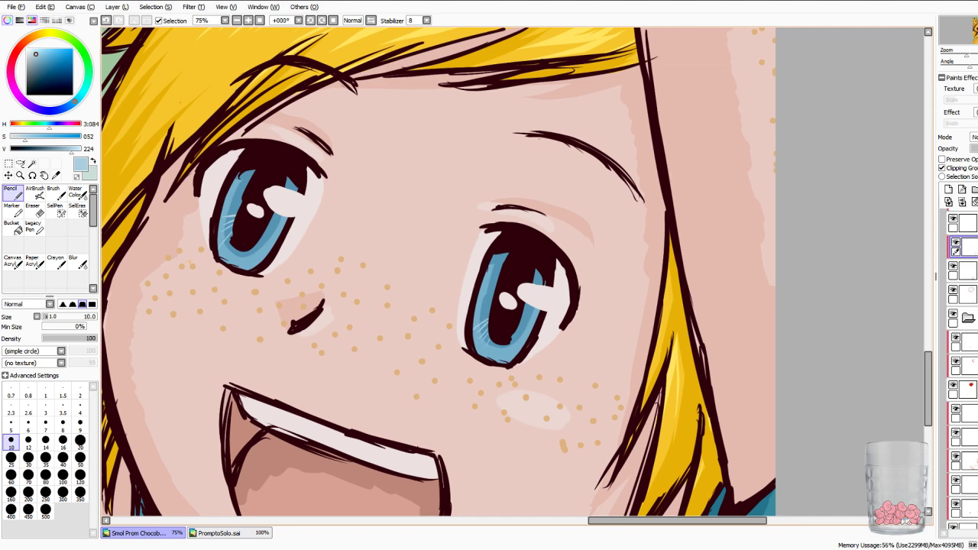
pyautogui.moveTo(491, 310); pyautogui.dragTo(474, 316)
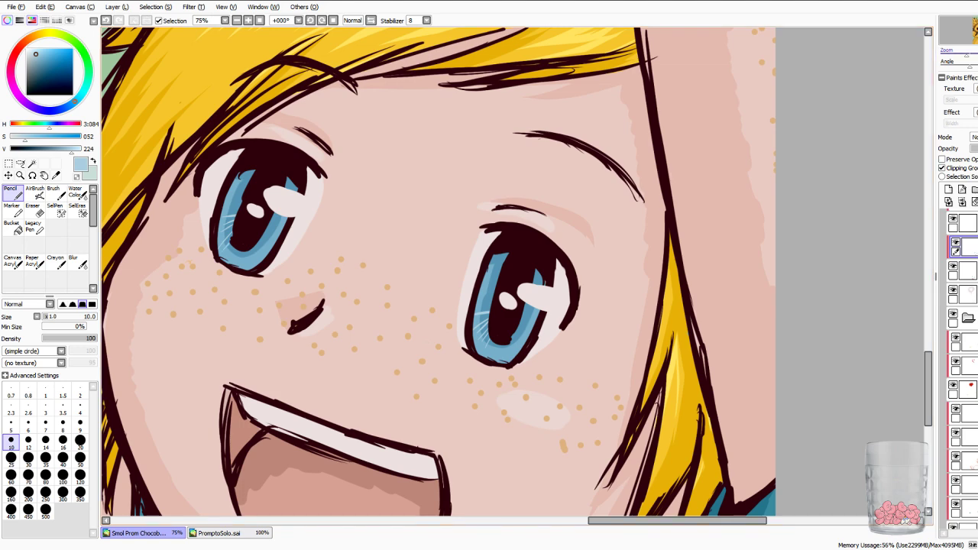
pyautogui.scroll(-4, 513, 272)
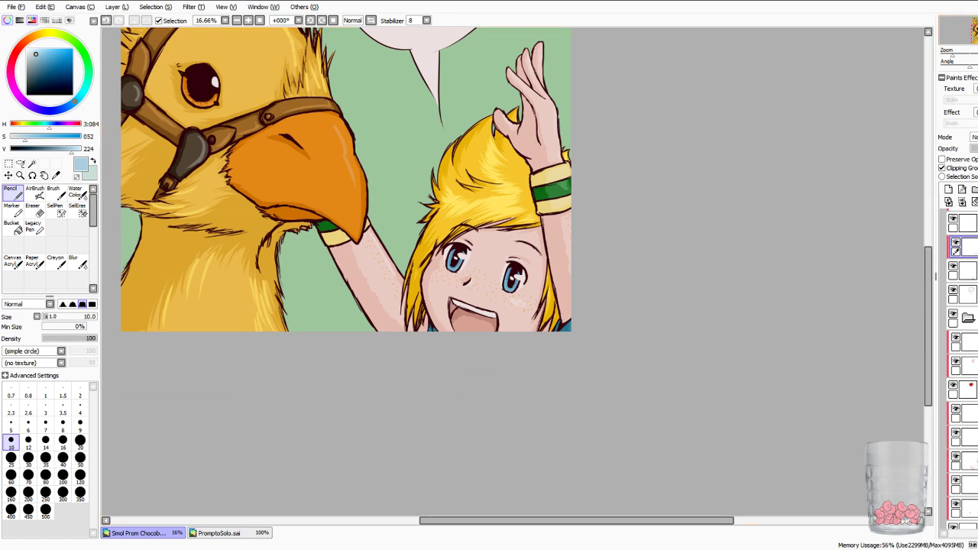
pyautogui.press('+')
pyautogui.press('-')
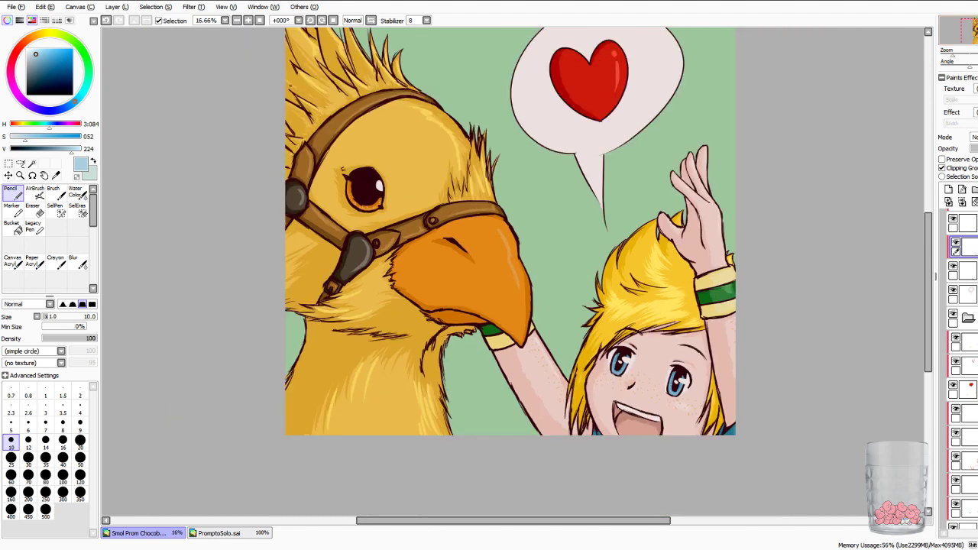
pyautogui.moveTo(513, 272); pyautogui.dragTo(478, 324)
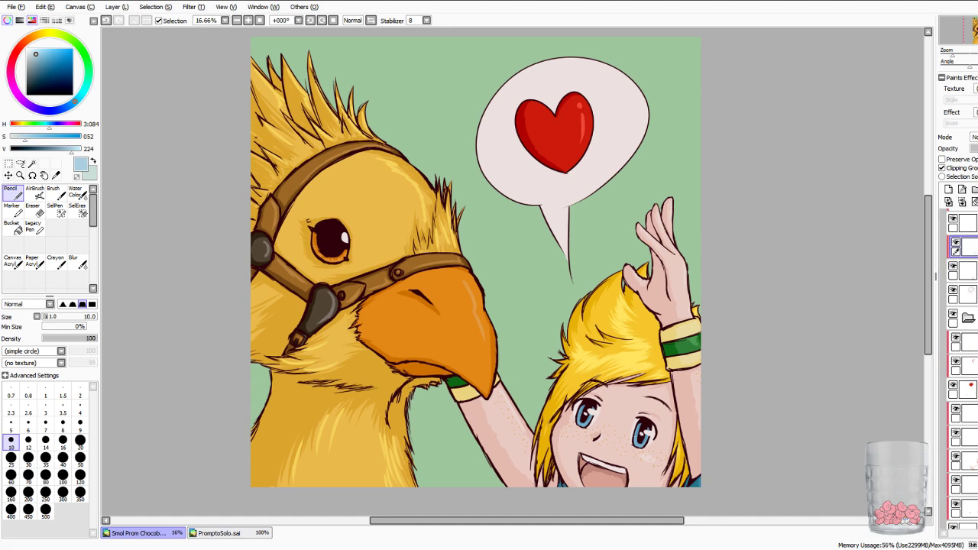
# Add a new layer, move it into the line art folder, and expand that folder.
pyautogui.scroll(3, 959, 367)
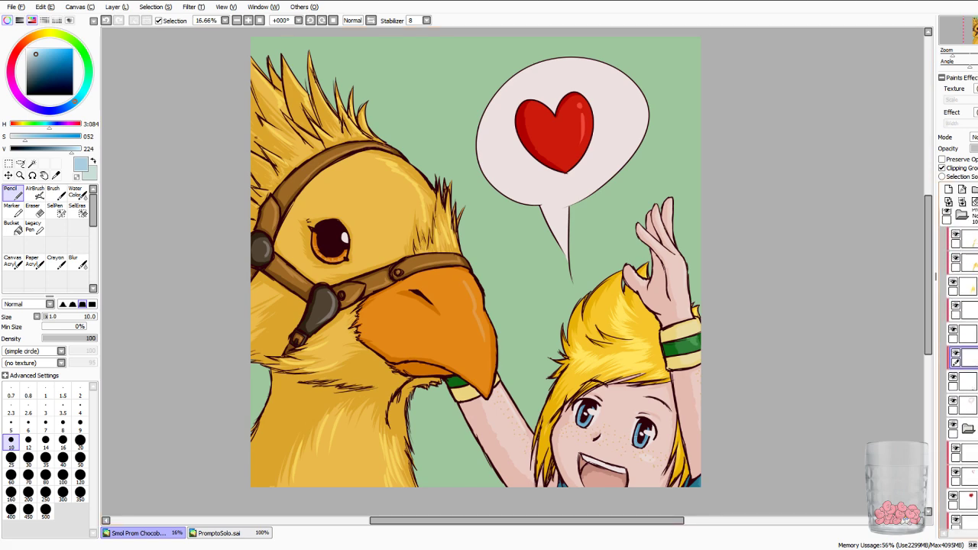
pyautogui.click(948, 190)
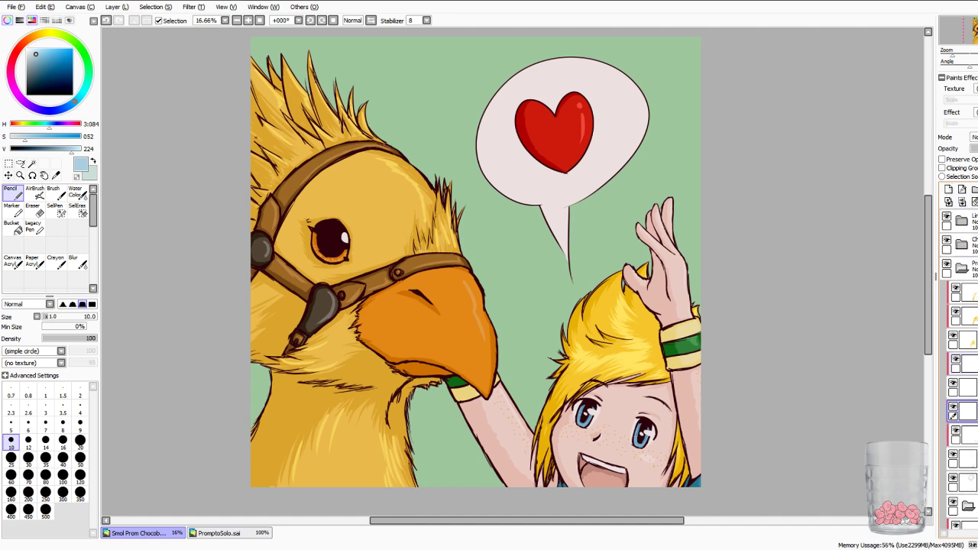
pyautogui.moveTo(969, 411); pyautogui.dragTo(970, 222)
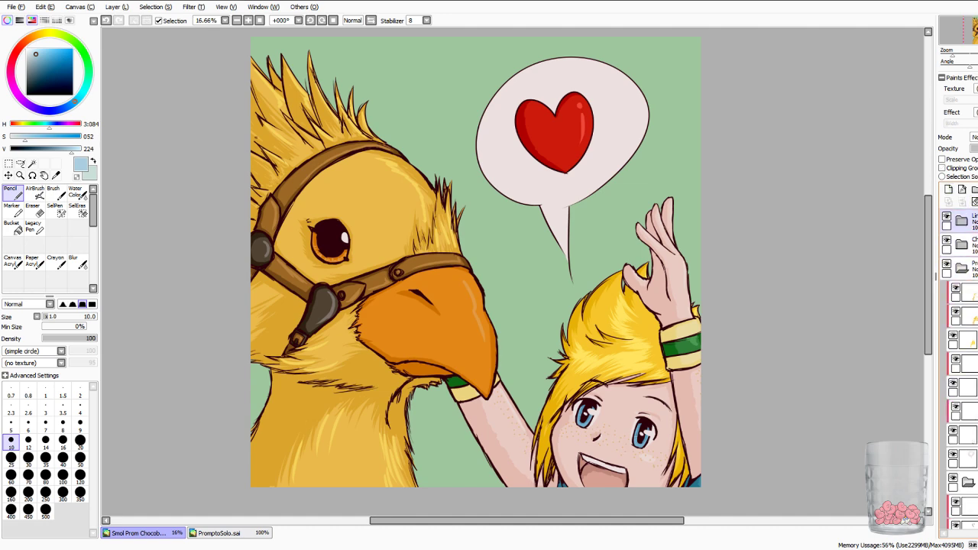
pyautogui.click(961, 221)
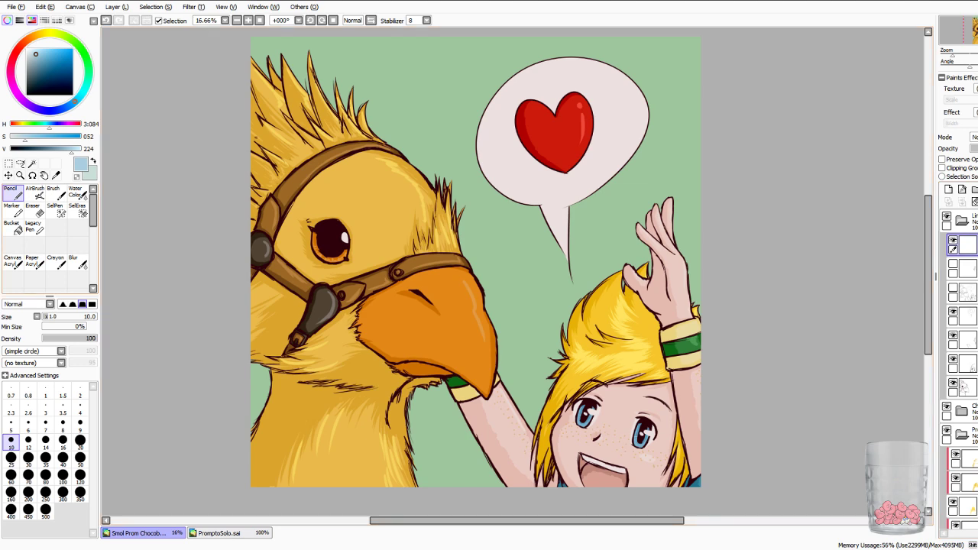
# Sample the dark color of the chocobo's pupil, shift its hue to dark purple, and set the Pencil to size 20.
pyautogui.click(56, 176)
pyautogui.click(331, 234)
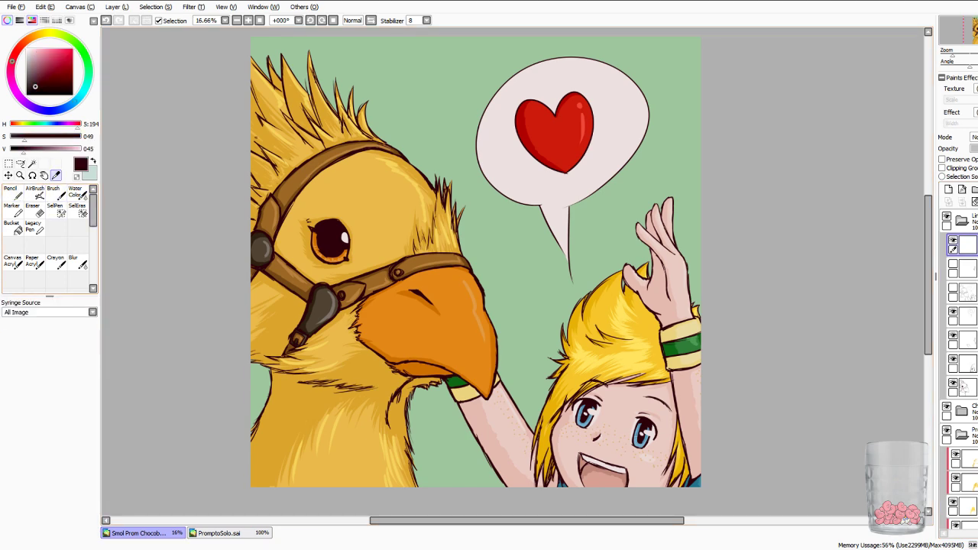
pyautogui.press('n')
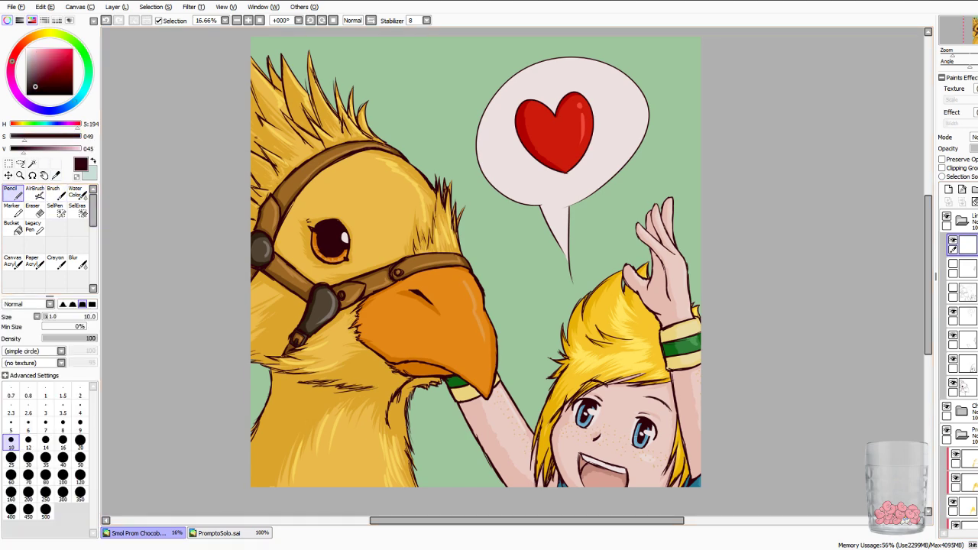
pyautogui.moveTo(12, 61); pyautogui.dragTo(18, 95)
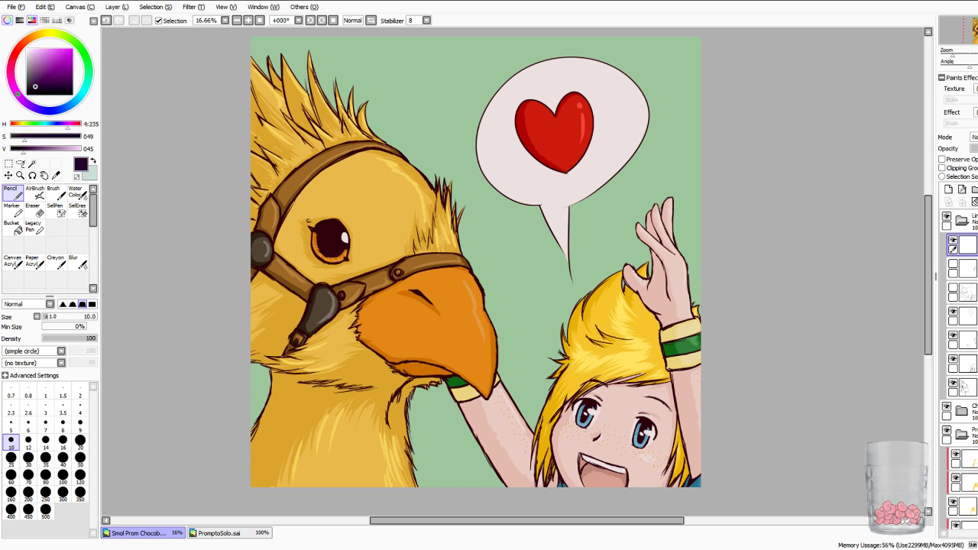
pyautogui.click(80, 441)
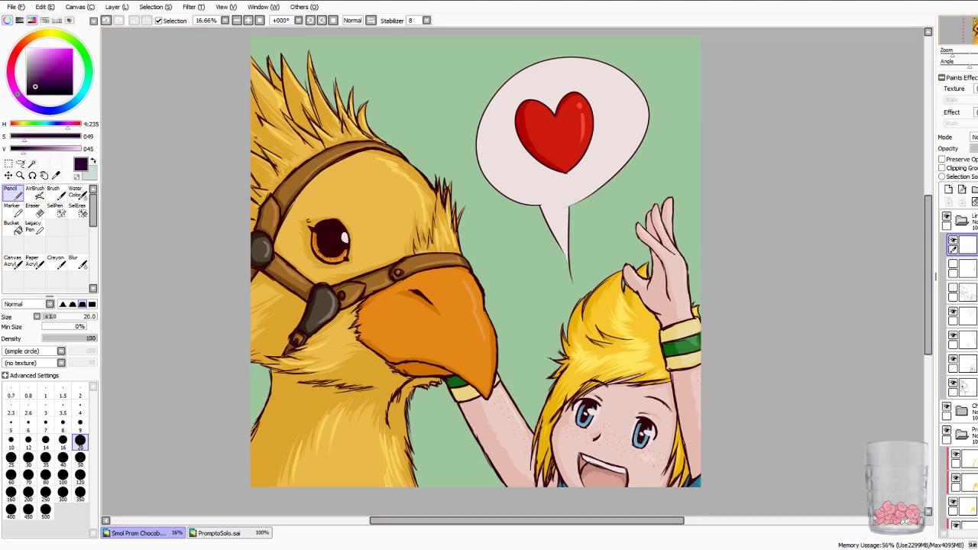
# Handwrite the artist's social media handle across the upper part of the picture, over the speech bubble's upper edge.
pyautogui.scroll(1, 517, 273)
pyautogui.moveTo(527, 191); pyautogui.dragTo(513, 360)
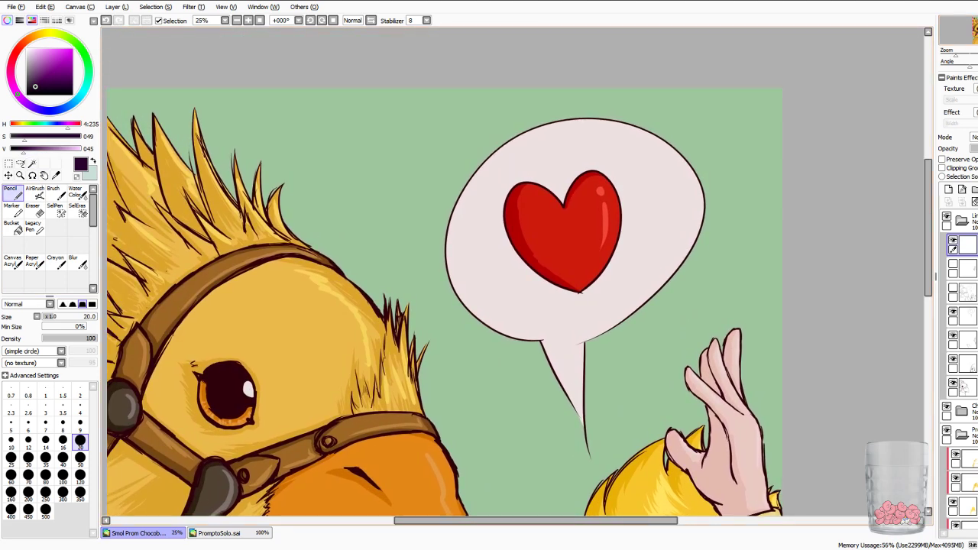
pyautogui.moveTo(320, 126)
pyautogui.mouseDown()
pyautogui.moveTo(315, 142)
pyautogui.moveTo(336, 157)
pyautogui.mouseUp()
pyautogui.moveTo(344, 116)
pyautogui.mouseDown()
pyautogui.moveTo(392, 107)
pyautogui.moveTo(354, 165)
pyautogui.mouseUp()
pyautogui.moveTo(371, 145)
pyautogui.mouseDown()
pyautogui.moveTo(408, 153)
pyautogui.moveTo(423, 136)
pyautogui.moveTo(407, 183)
pyautogui.mouseUp()
pyautogui.moveTo(419, 132)
pyautogui.mouseDown()
pyautogui.moveTo(433, 147)
pyautogui.moveTo(453, 133)
pyautogui.moveTo(459, 153)
pyautogui.mouseUp()
pyautogui.moveTo(452, 131)
pyautogui.mouseDown()
pyautogui.moveTo(470, 107)
pyautogui.moveTo(476, 125)
pyautogui.moveTo(509, 146)
pyautogui.mouseUp()
pyautogui.moveTo(552, 111)
pyautogui.mouseDown()
pyautogui.moveTo(539, 156)
pyautogui.moveTo(574, 127)
pyautogui.moveTo(616, 146)
pyautogui.moveTo(641, 124)
pyautogui.moveTo(676, 119)
pyautogui.mouseUp()
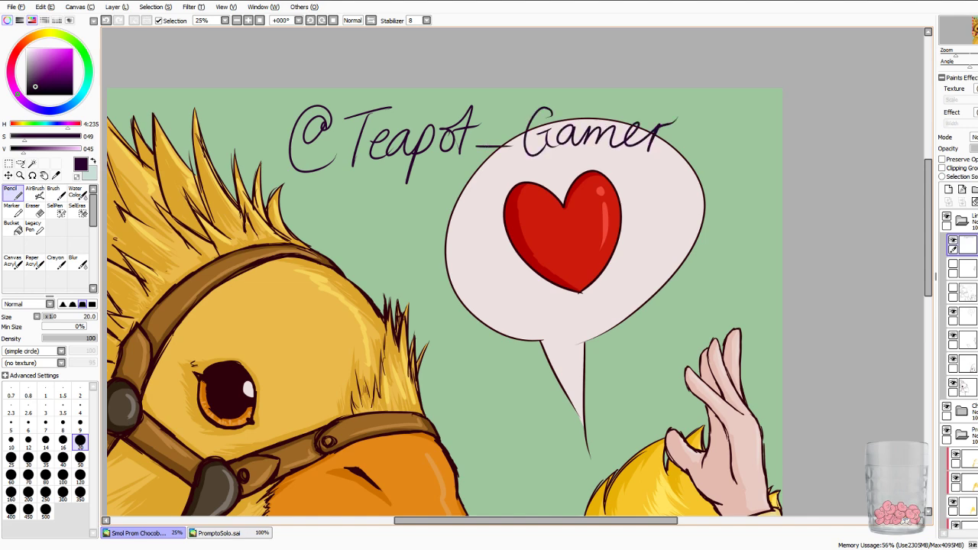
# Move the handwritten handle to the lower left of the picture, across the chocobo's neck, and review the whole illustration.
pyautogui.moveTo(956, 55); pyautogui.dragTo(947, 55)
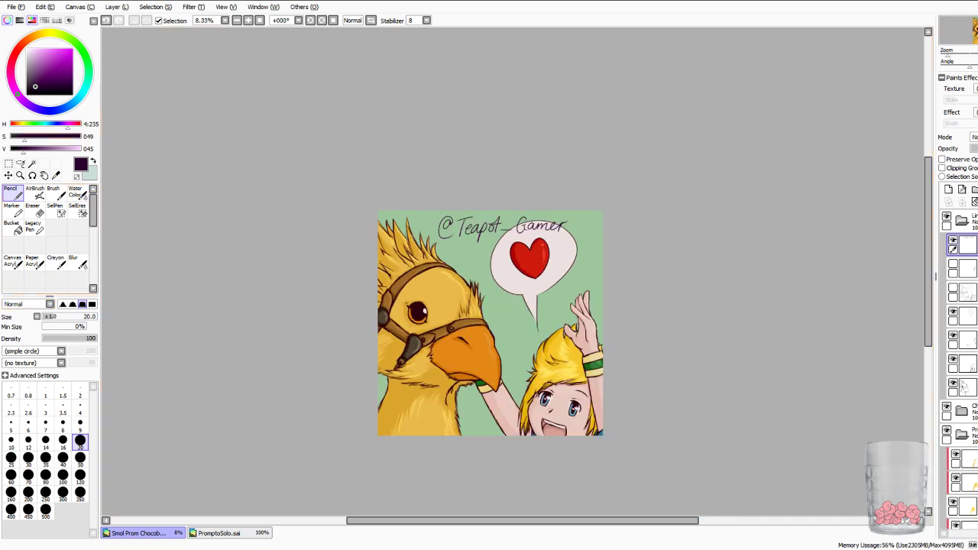
pyautogui.click(9, 176)
pyautogui.moveTo(502, 228)
pyautogui.mouseDown()
pyautogui.moveTo(511, 322)
pyautogui.moveTo(469, 422)
pyautogui.moveTo(446, 413)
pyautogui.mouseUp()
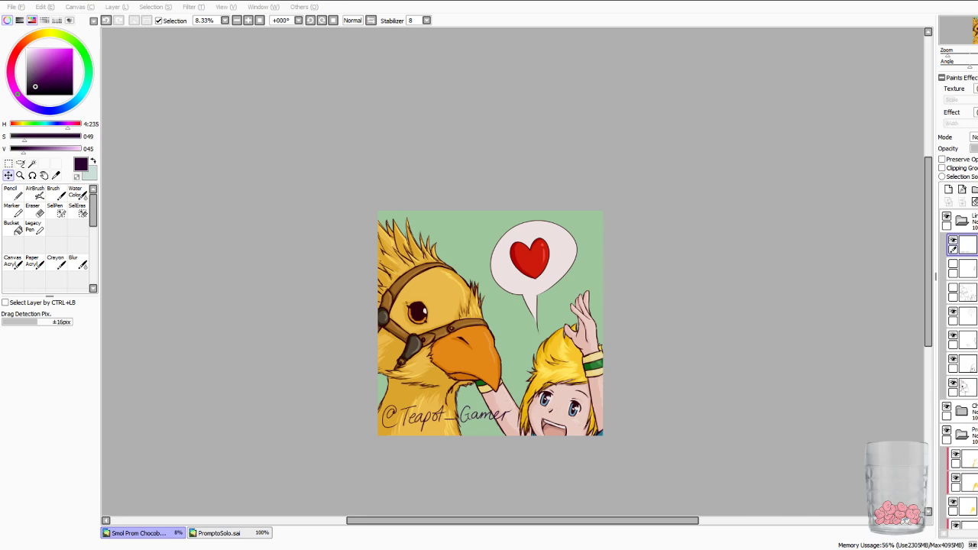
pyautogui.hotkey('alt', 'Tab')
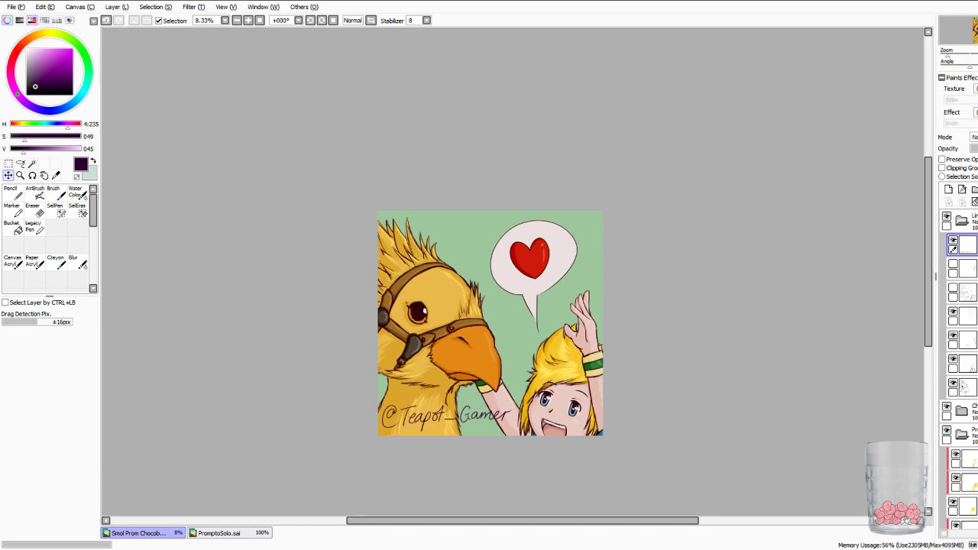
pyautogui.scroll(3, 513, 272)
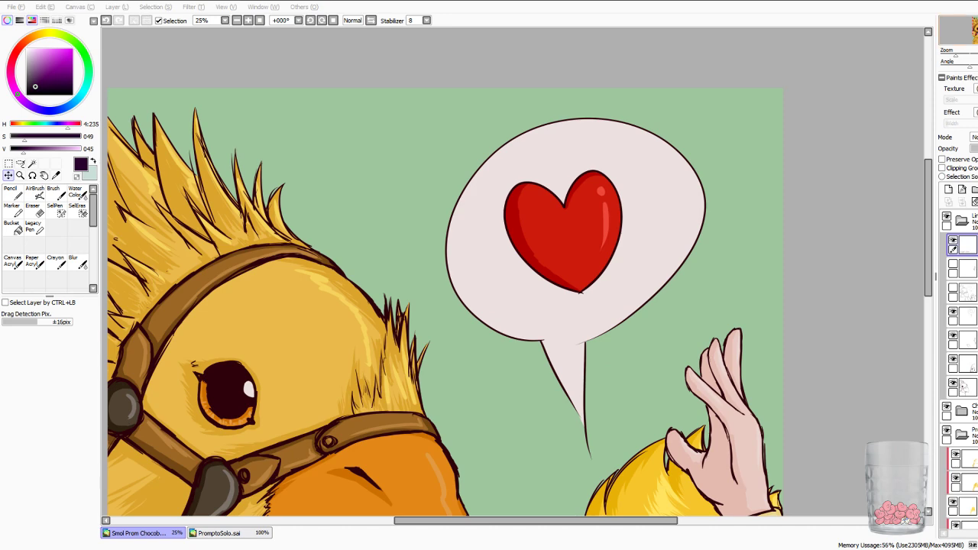
pyautogui.hotkey('ctrl', '-')
pyautogui.moveTo(489, 336)
pyautogui.mouseDown()
pyautogui.moveTo(505, 216)
pyautogui.moveTo(534, 234)
pyautogui.mouseUp()
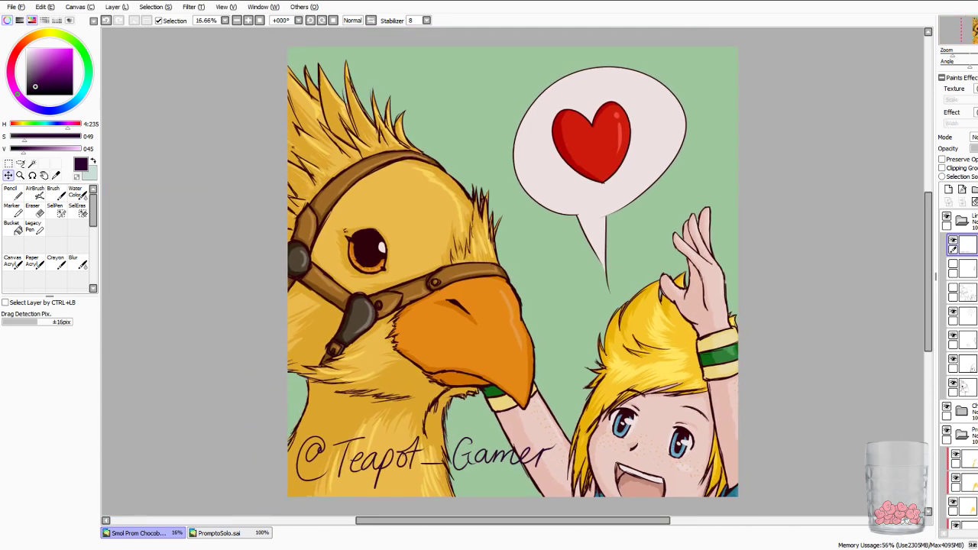